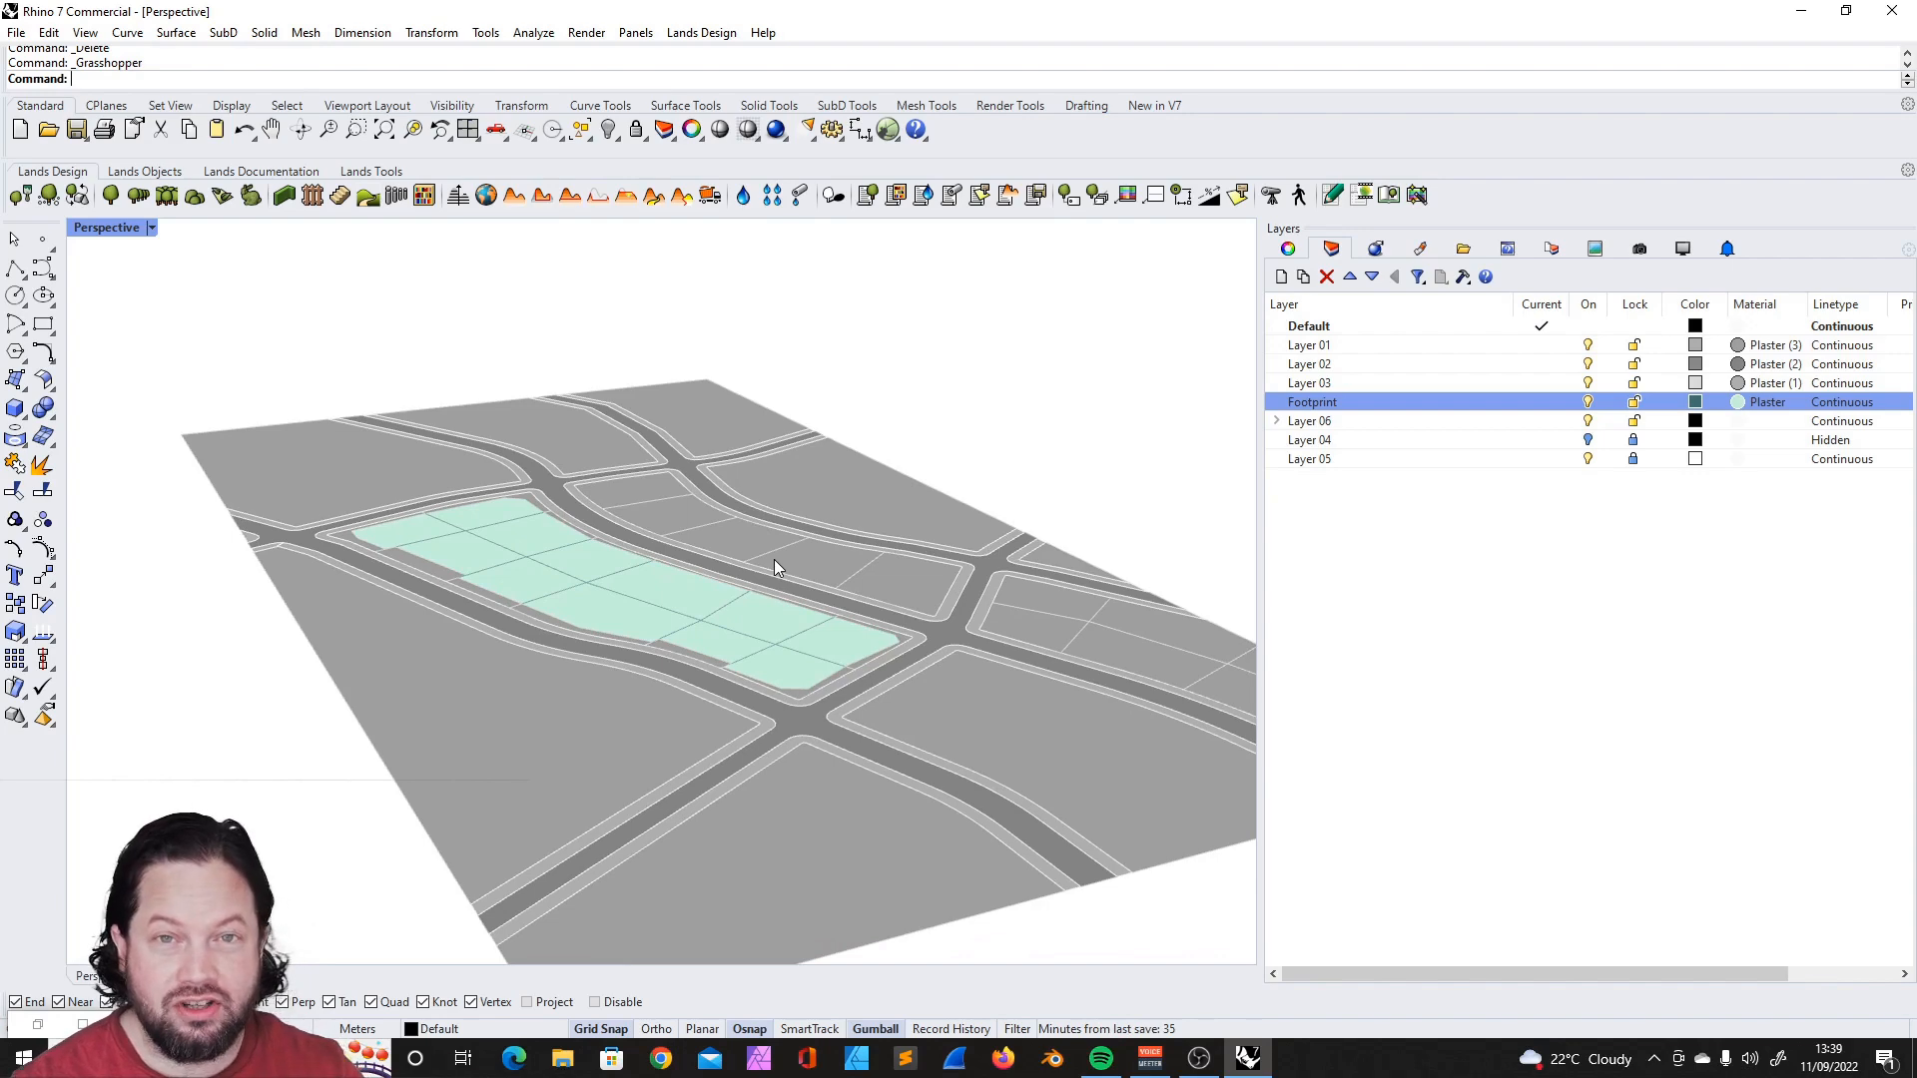
- Examine the site's street layout and the block of green building footprints
{"action": "scroll", "coordinate": [813, 609], "scroll_direction": "up", "scroll_amount": 8}
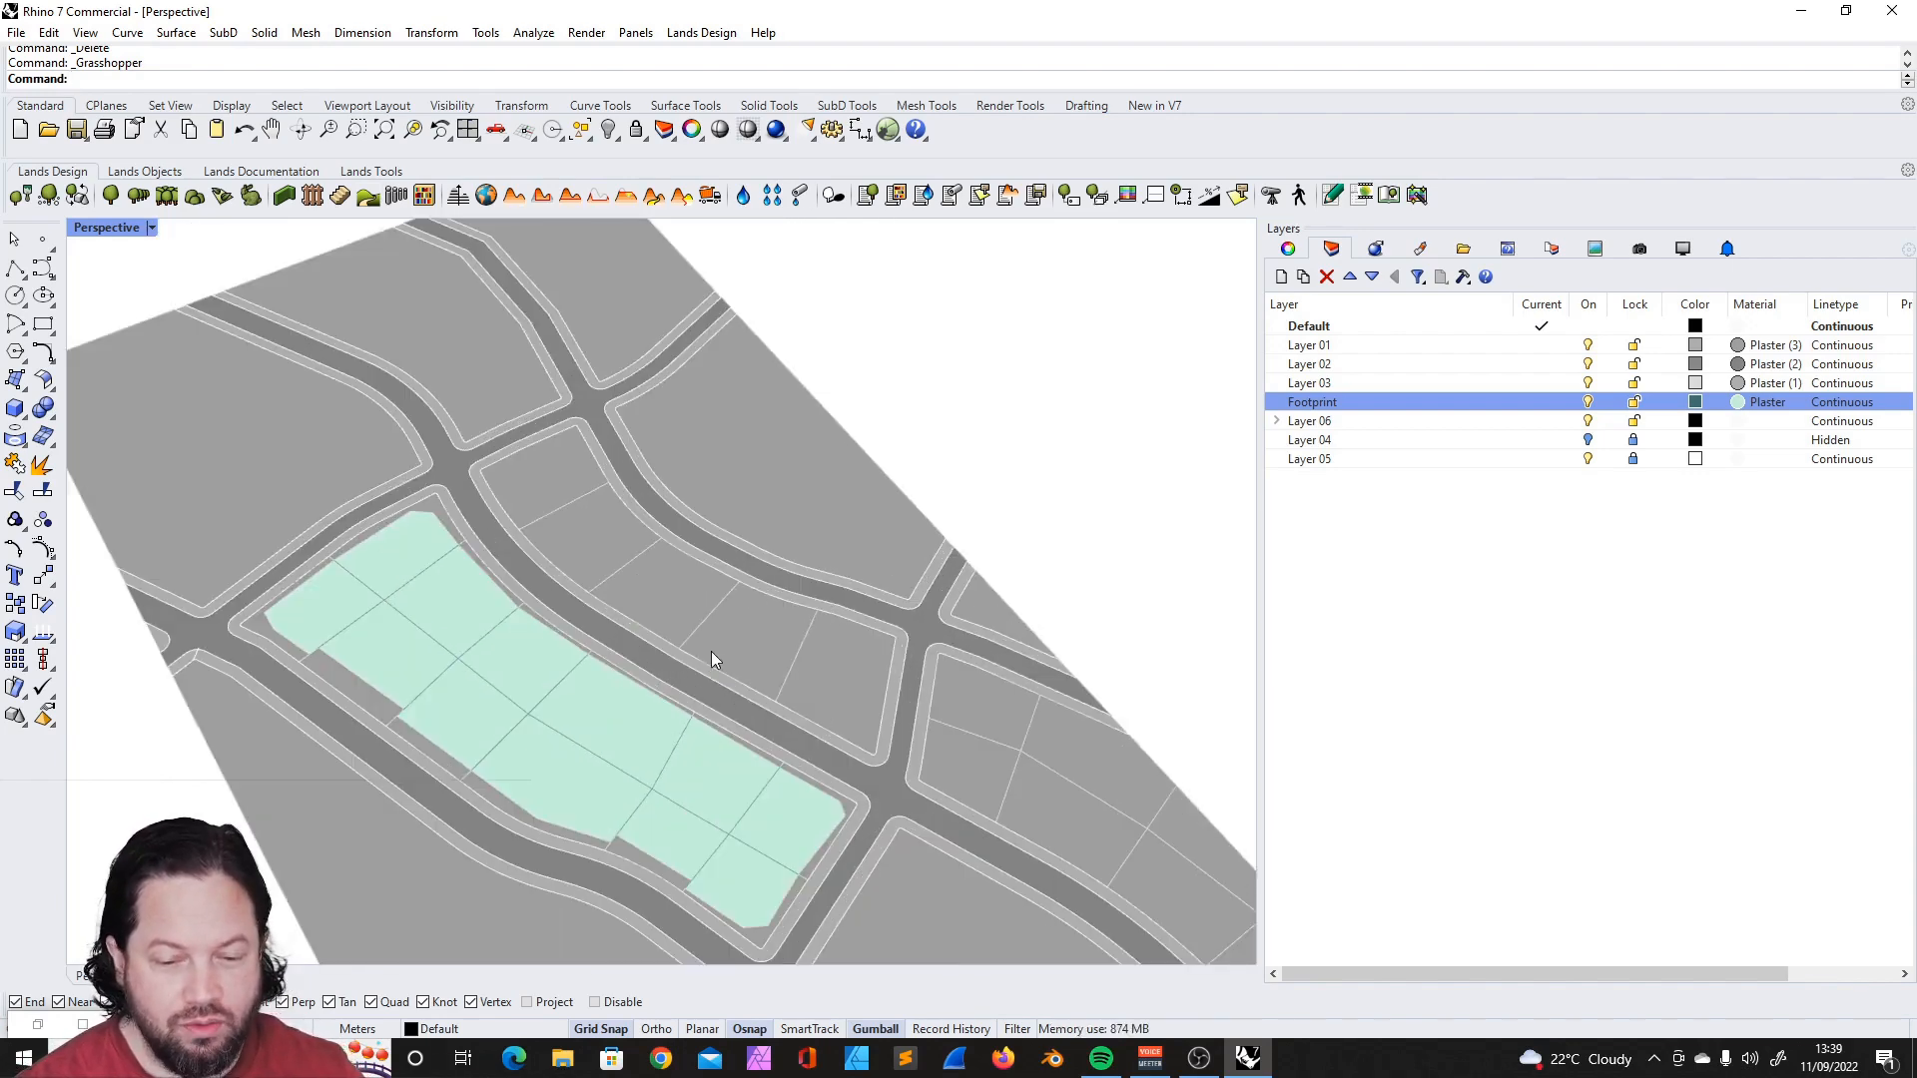
{"action": "scroll", "coordinate": [866, 632], "scroll_direction": "up", "scroll_amount": 7}
{"action": "scroll", "coordinate": [865, 632], "scroll_direction": "down", "scroll_amount": 8}
{"action": "right_click_drag", "start_coordinate": [866, 632], "coordinate": [739, 519], "text": "shift"}
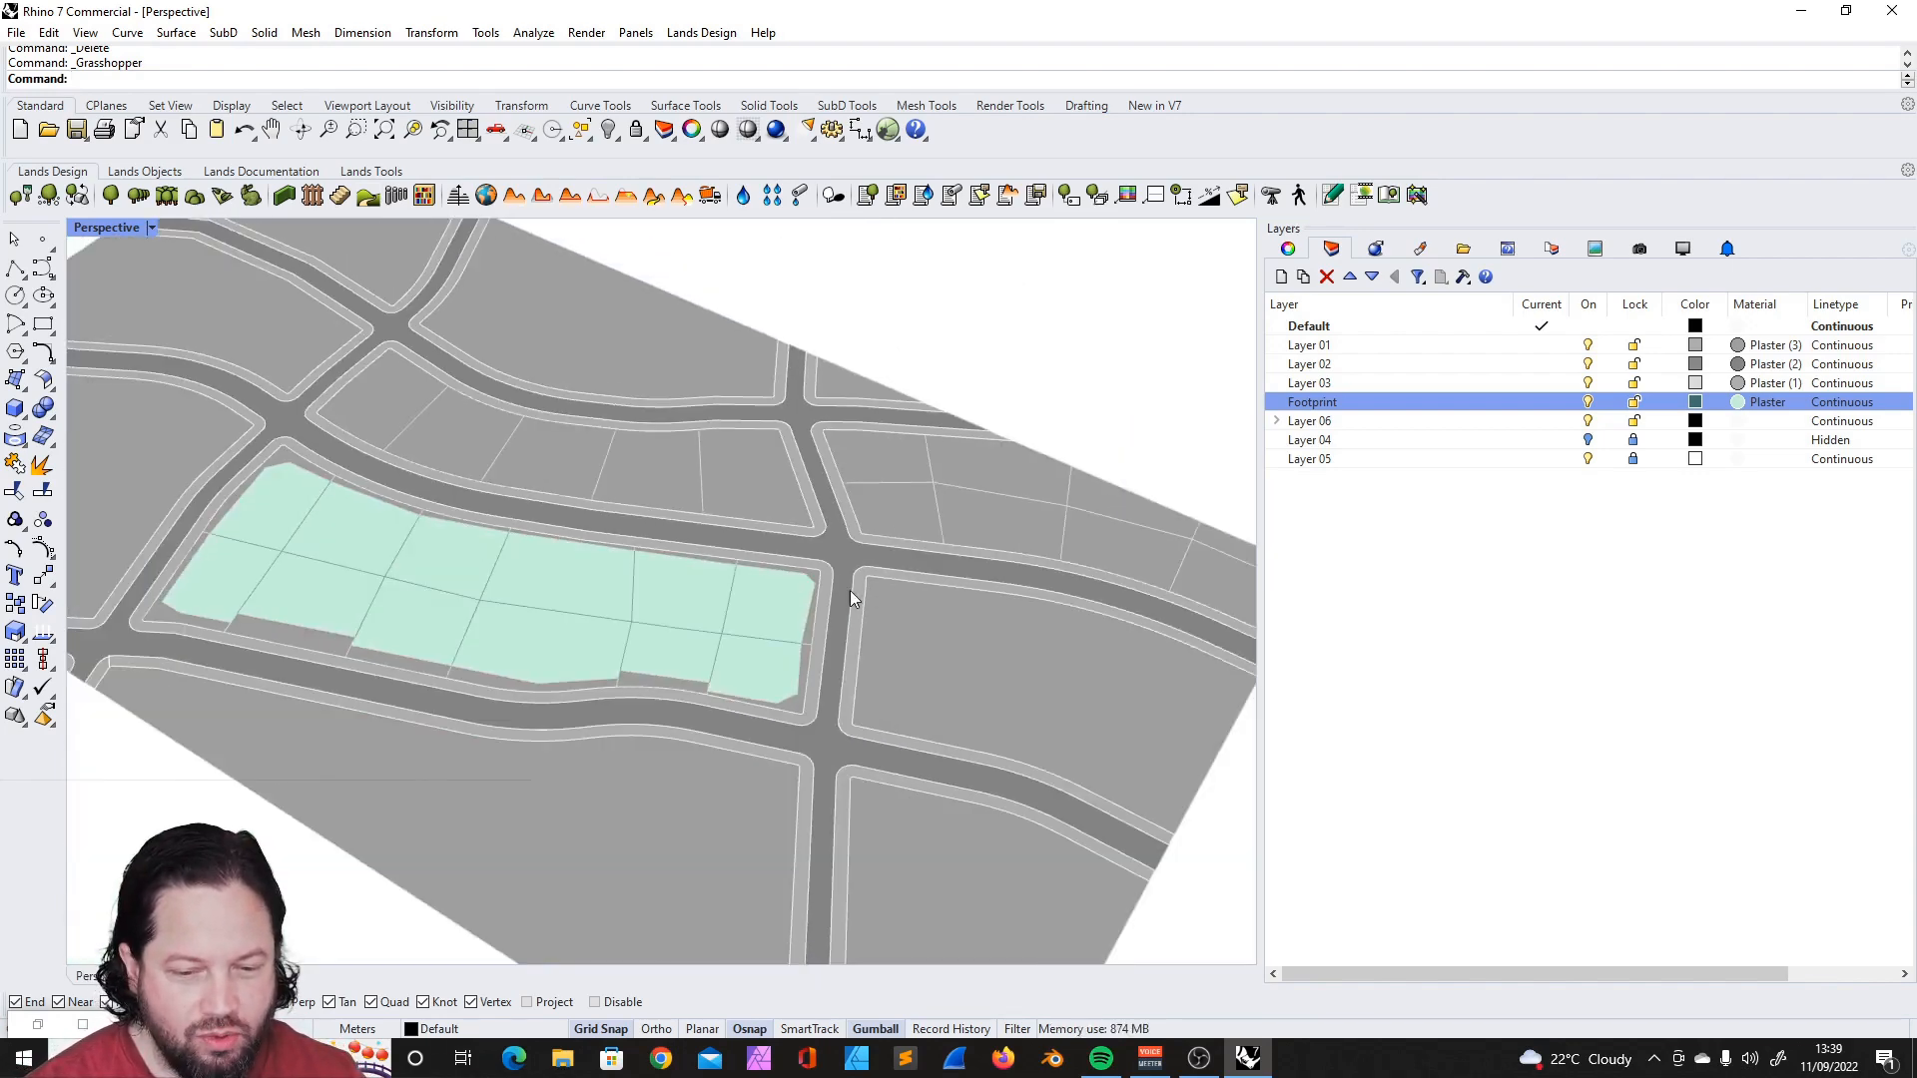
{"action": "scroll", "coordinate": [859, 586], "scroll_direction": "up", "scroll_amount": 2}
{"action": "left_click", "coordinate": [15, 267]}
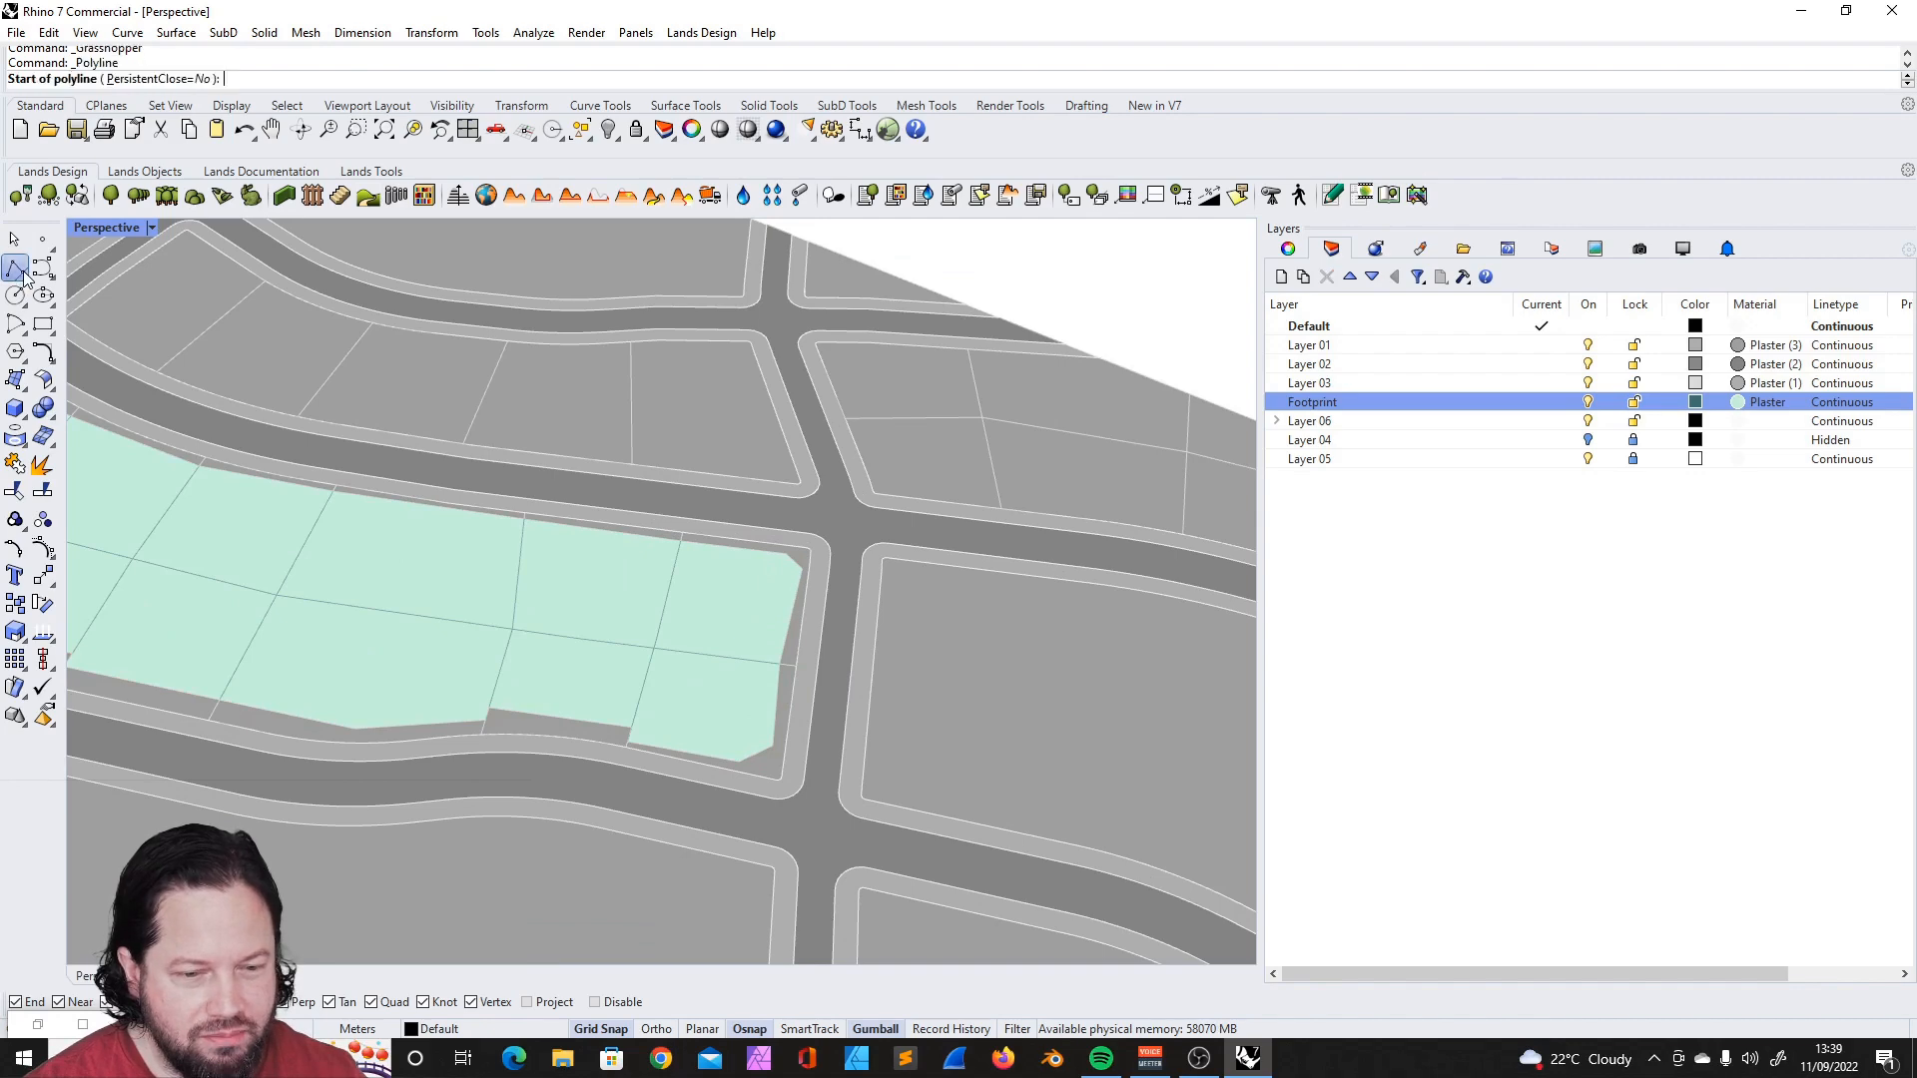
{"action": "left_click", "coordinate": [726, 487]}
{"action": "key", "text": "Escape"}
- Examine the separate footprint surfaces by selecting several of them, and clear the selection
{"action": "right_click_drag", "start_coordinate": [649, 637], "coordinate": [733, 451], "text": "shift"}
{"action": "left_click", "coordinate": [719, 555]}
{"action": "left_click", "coordinate": [615, 507], "text": "shift"}
{"action": "key", "text": "Escape"}
{"action": "left_click", "coordinate": [733, 451]}
{"action": "left_click", "coordinate": [605, 435], "text": "shift"}
{"action": "left_click", "coordinate": [601, 535], "text": "shift"}
{"action": "left_click", "coordinate": [694, 539], "text": "shift"}
{"action": "left_click", "coordinate": [467, 505], "text": "shift"}
{"action": "left_click", "coordinate": [435, 428], "text": "shift"}
{"action": "scroll", "coordinate": [537, 424], "scroll_direction": "down", "scroll_amount": 6}
{"action": "key", "text": "Escape"}
{"action": "right_click_drag", "start_coordinate": [409, 428], "coordinate": [497, 406]}
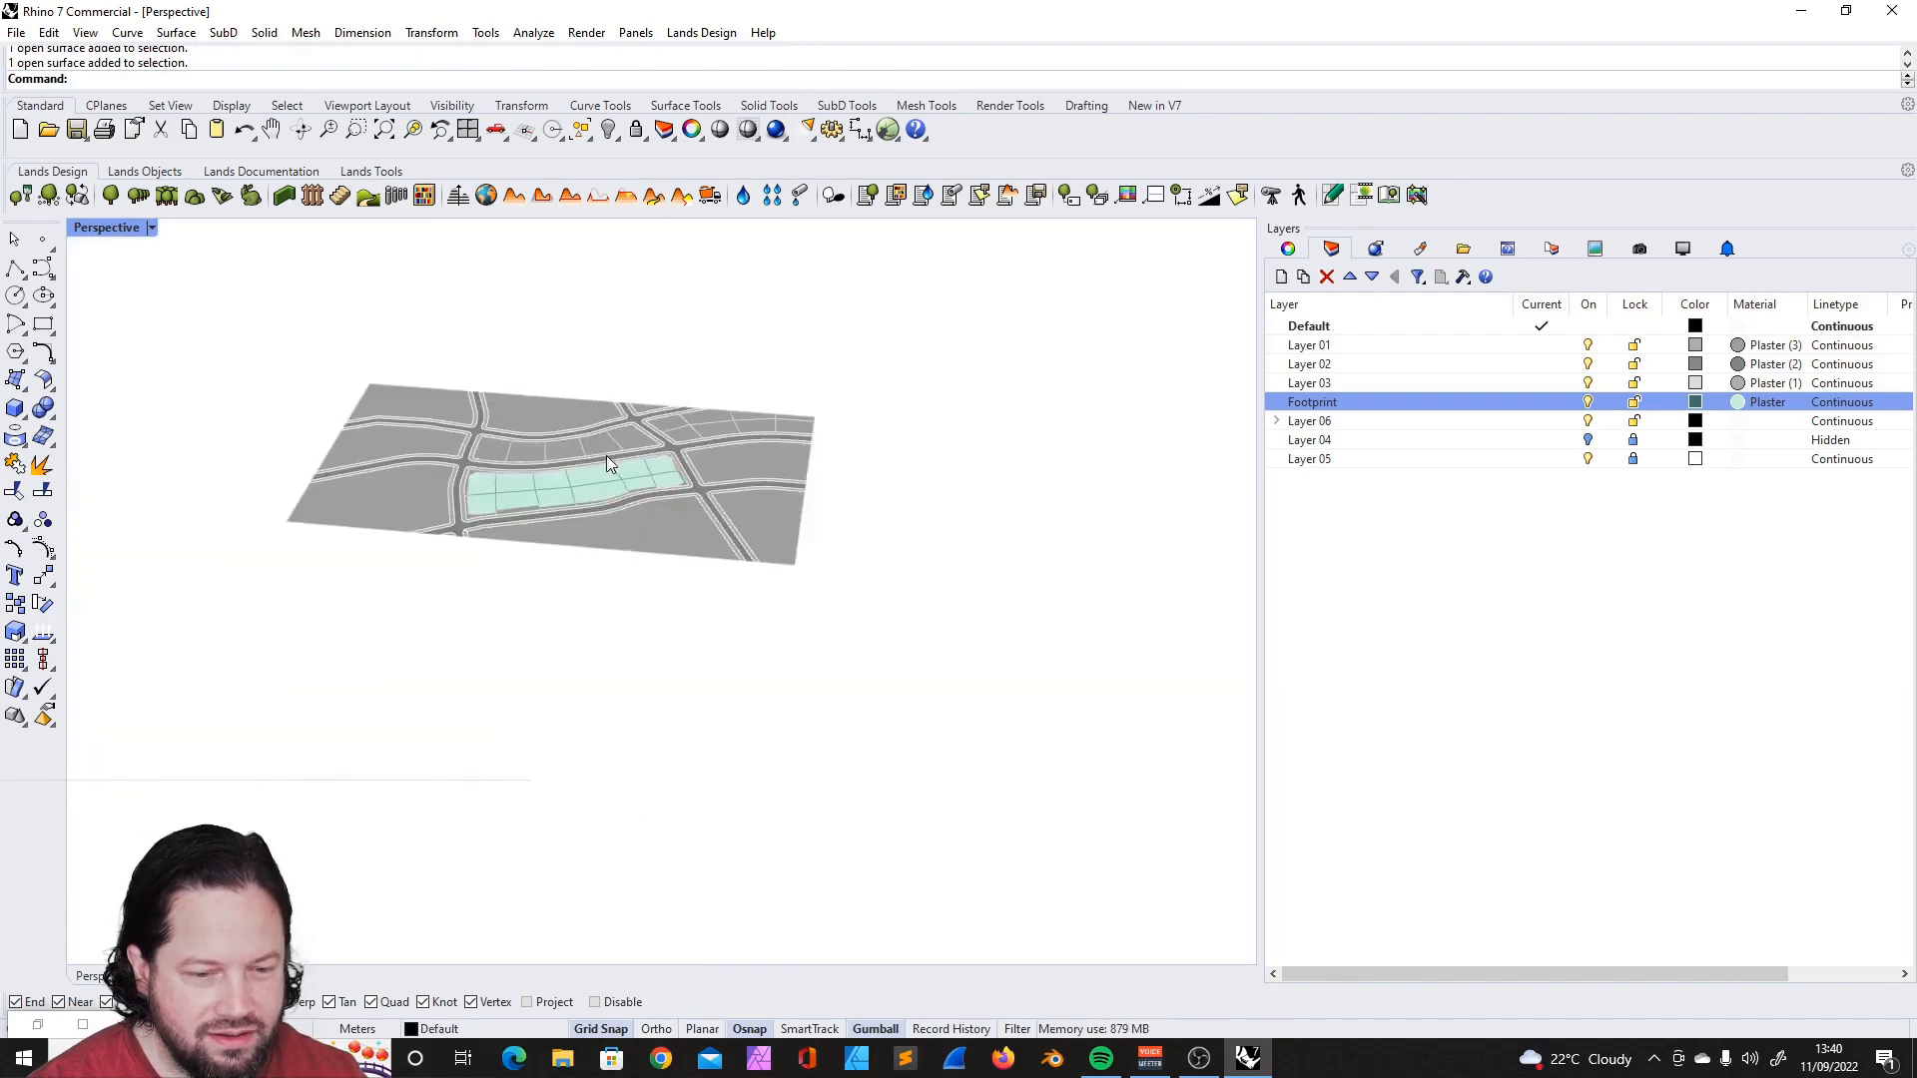
- Examine the whole site and the green footprint block from different angles and distances
{"action": "scroll", "coordinate": [599, 543], "scroll_direction": "down", "scroll_amount": 3}
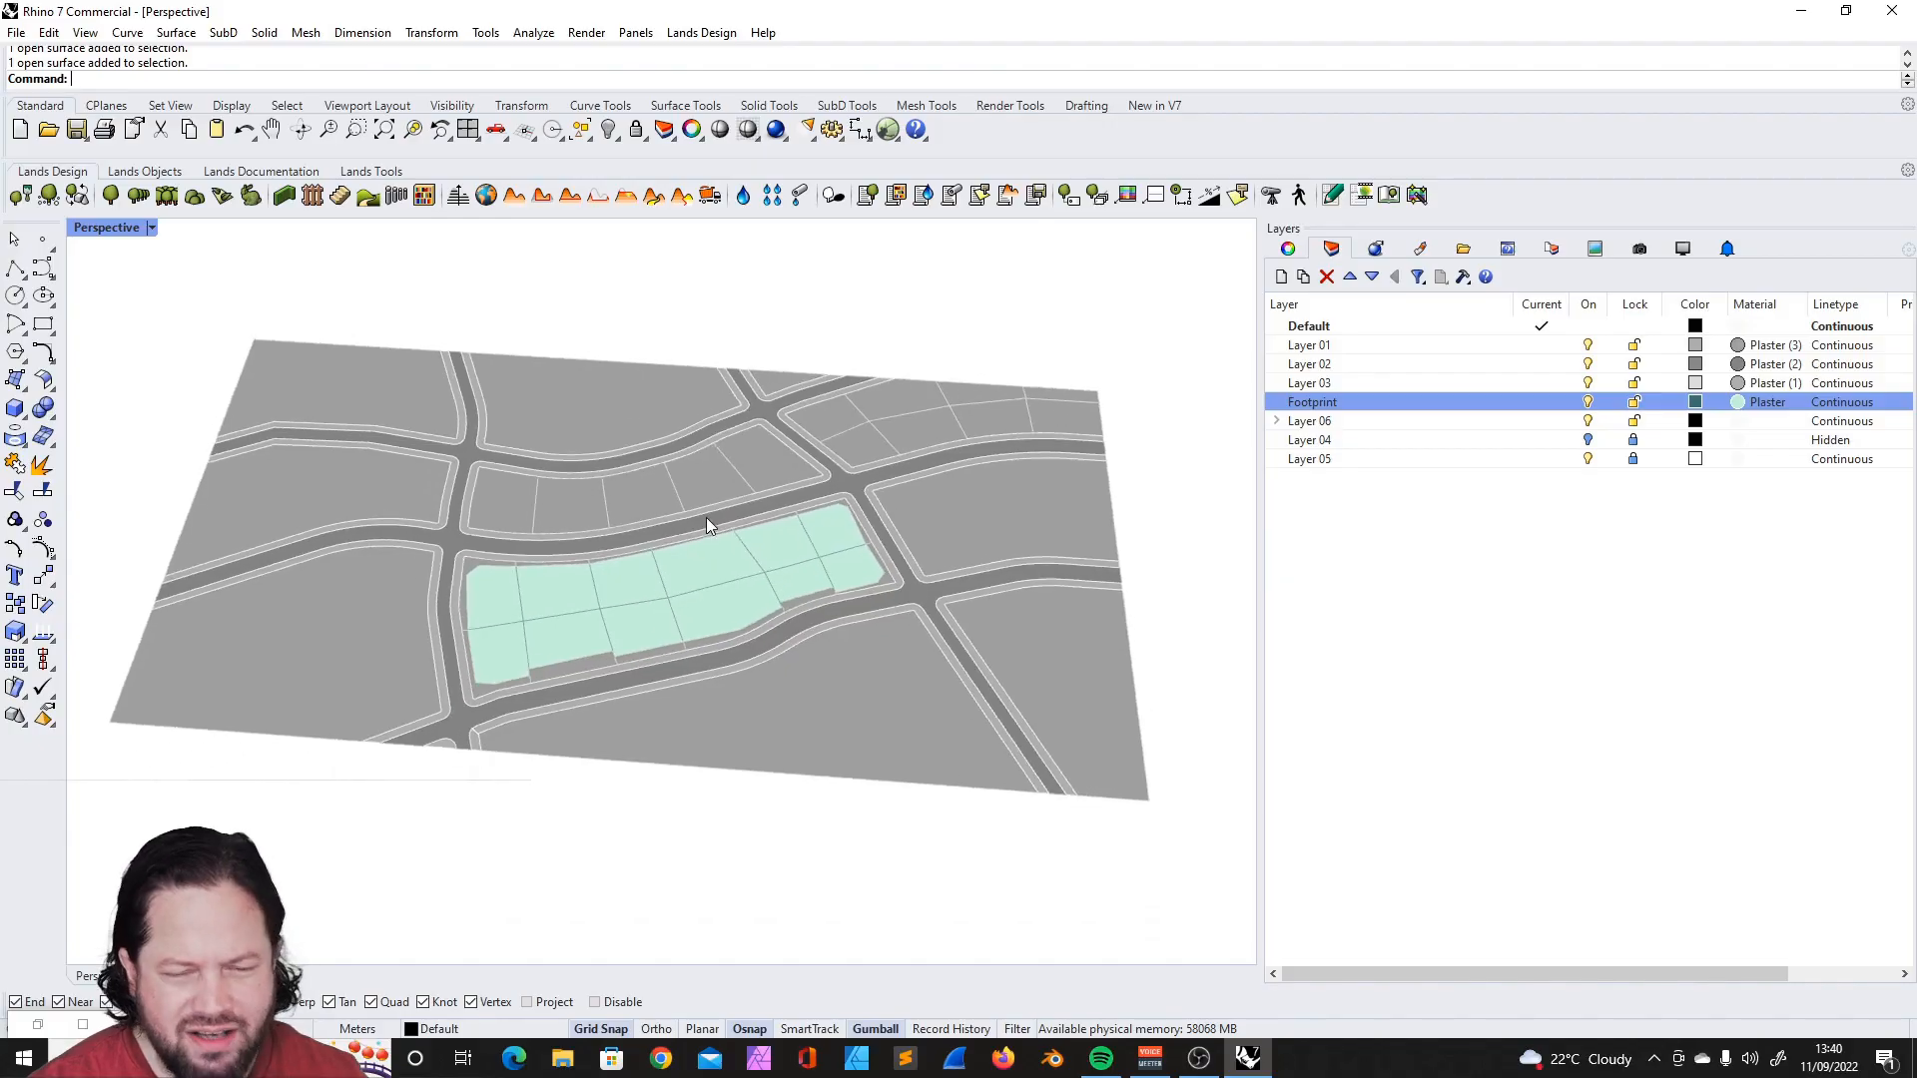
{"action": "right_click_drag", "start_coordinate": [721, 515], "coordinate": [614, 506]}
{"action": "scroll", "coordinate": [559, 506], "scroll_direction": "down", "scroll_amount": 3}
{"action": "scroll", "coordinate": [559, 506], "scroll_direction": "up", "scroll_amount": 3}
{"action": "scroll", "coordinate": [619, 504], "scroll_direction": "down", "scroll_amount": 2}
{"action": "scroll", "coordinate": [636, 496], "scroll_direction": "up", "scroll_amount": 4}
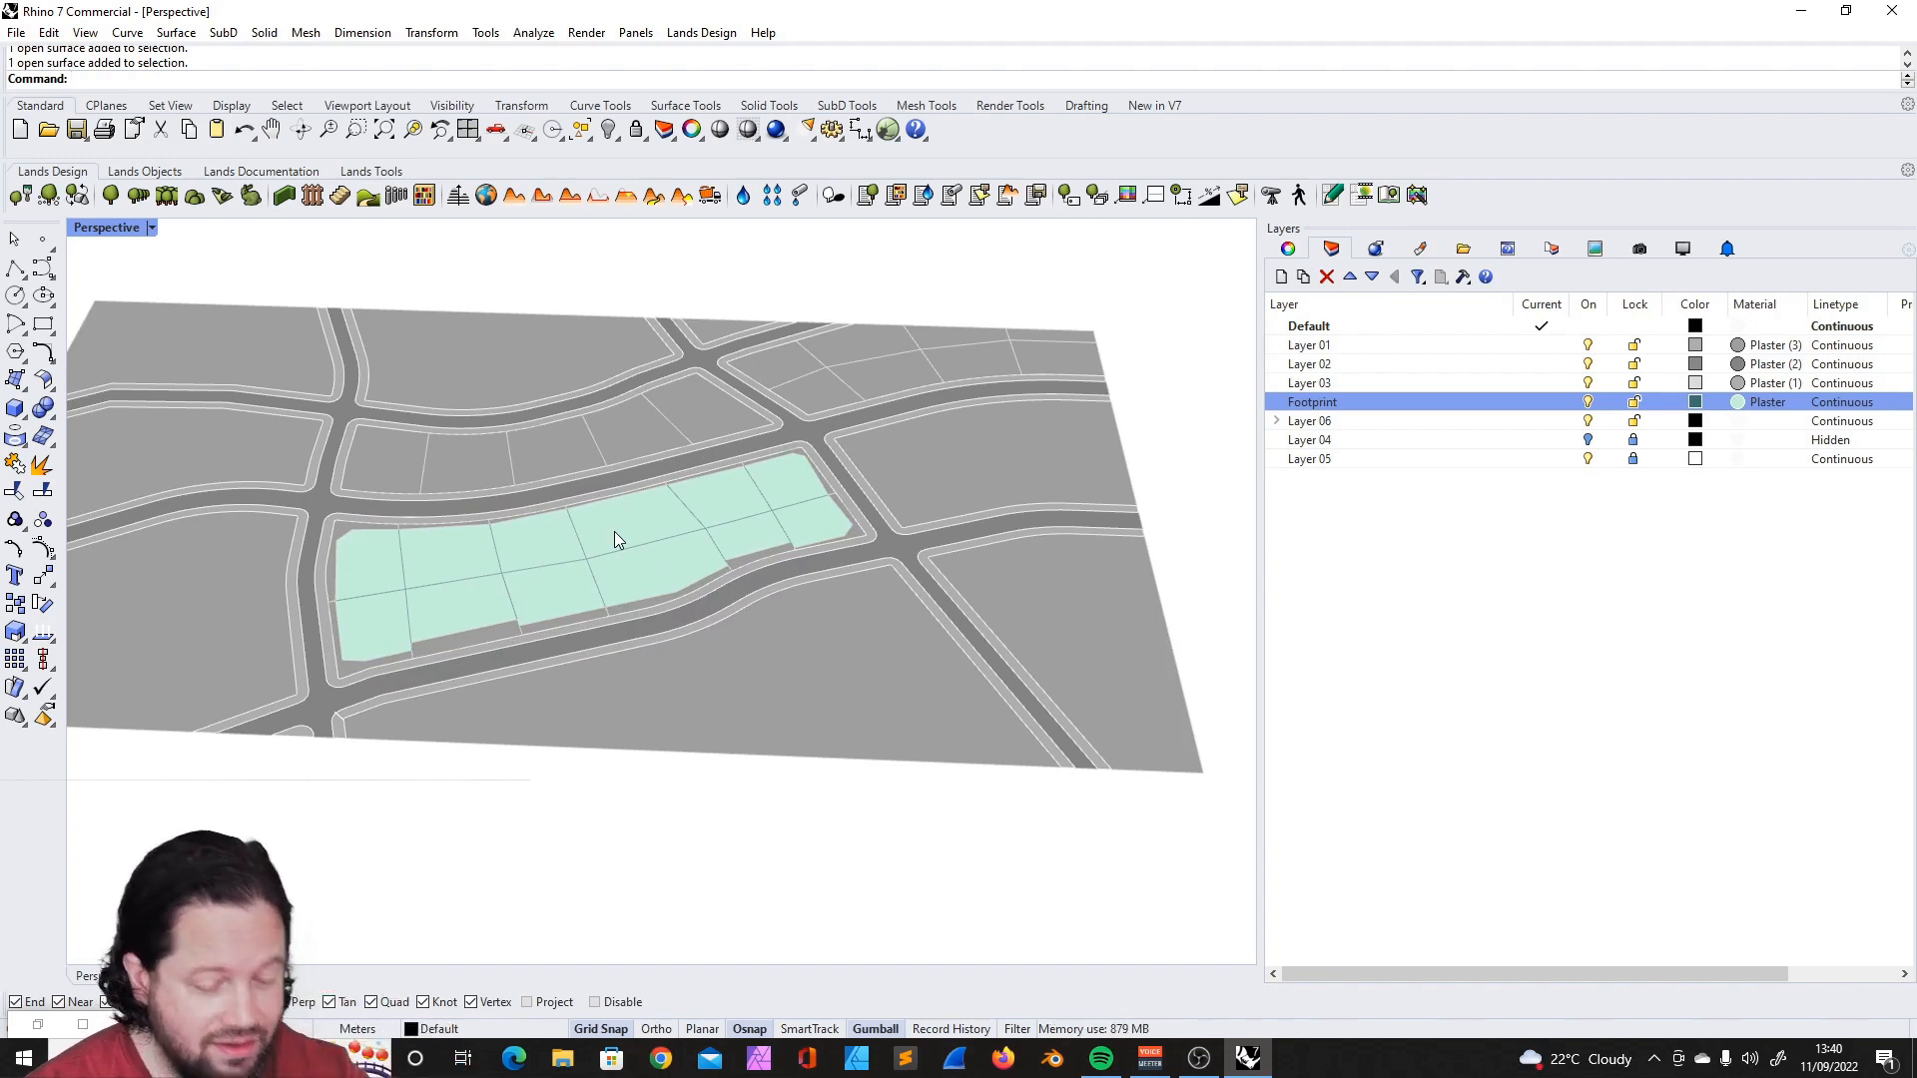
{"action": "scroll", "coordinate": [668, 531], "scroll_direction": "down", "scroll_amount": 4}
{"action": "scroll", "coordinate": [619, 469], "scroll_direction": "up", "scroll_amount": 6}
{"action": "right_click_drag", "start_coordinate": [619, 469], "coordinate": [853, 499]}
{"action": "scroll", "coordinate": [854, 500], "scroll_direction": "down", "scroll_amount": 4}
{"action": "right_click_drag", "start_coordinate": [800, 560], "coordinate": [681, 494]}
{"action": "scroll", "coordinate": [798, 595], "scroll_direction": "up", "scroll_amount": 5}
- Bring up the Grasshopper window, dismiss its tutorial browser, and show the Dragonfly components beside the Rhino model
{"action": "left_click", "coordinate": [38, 1024]}
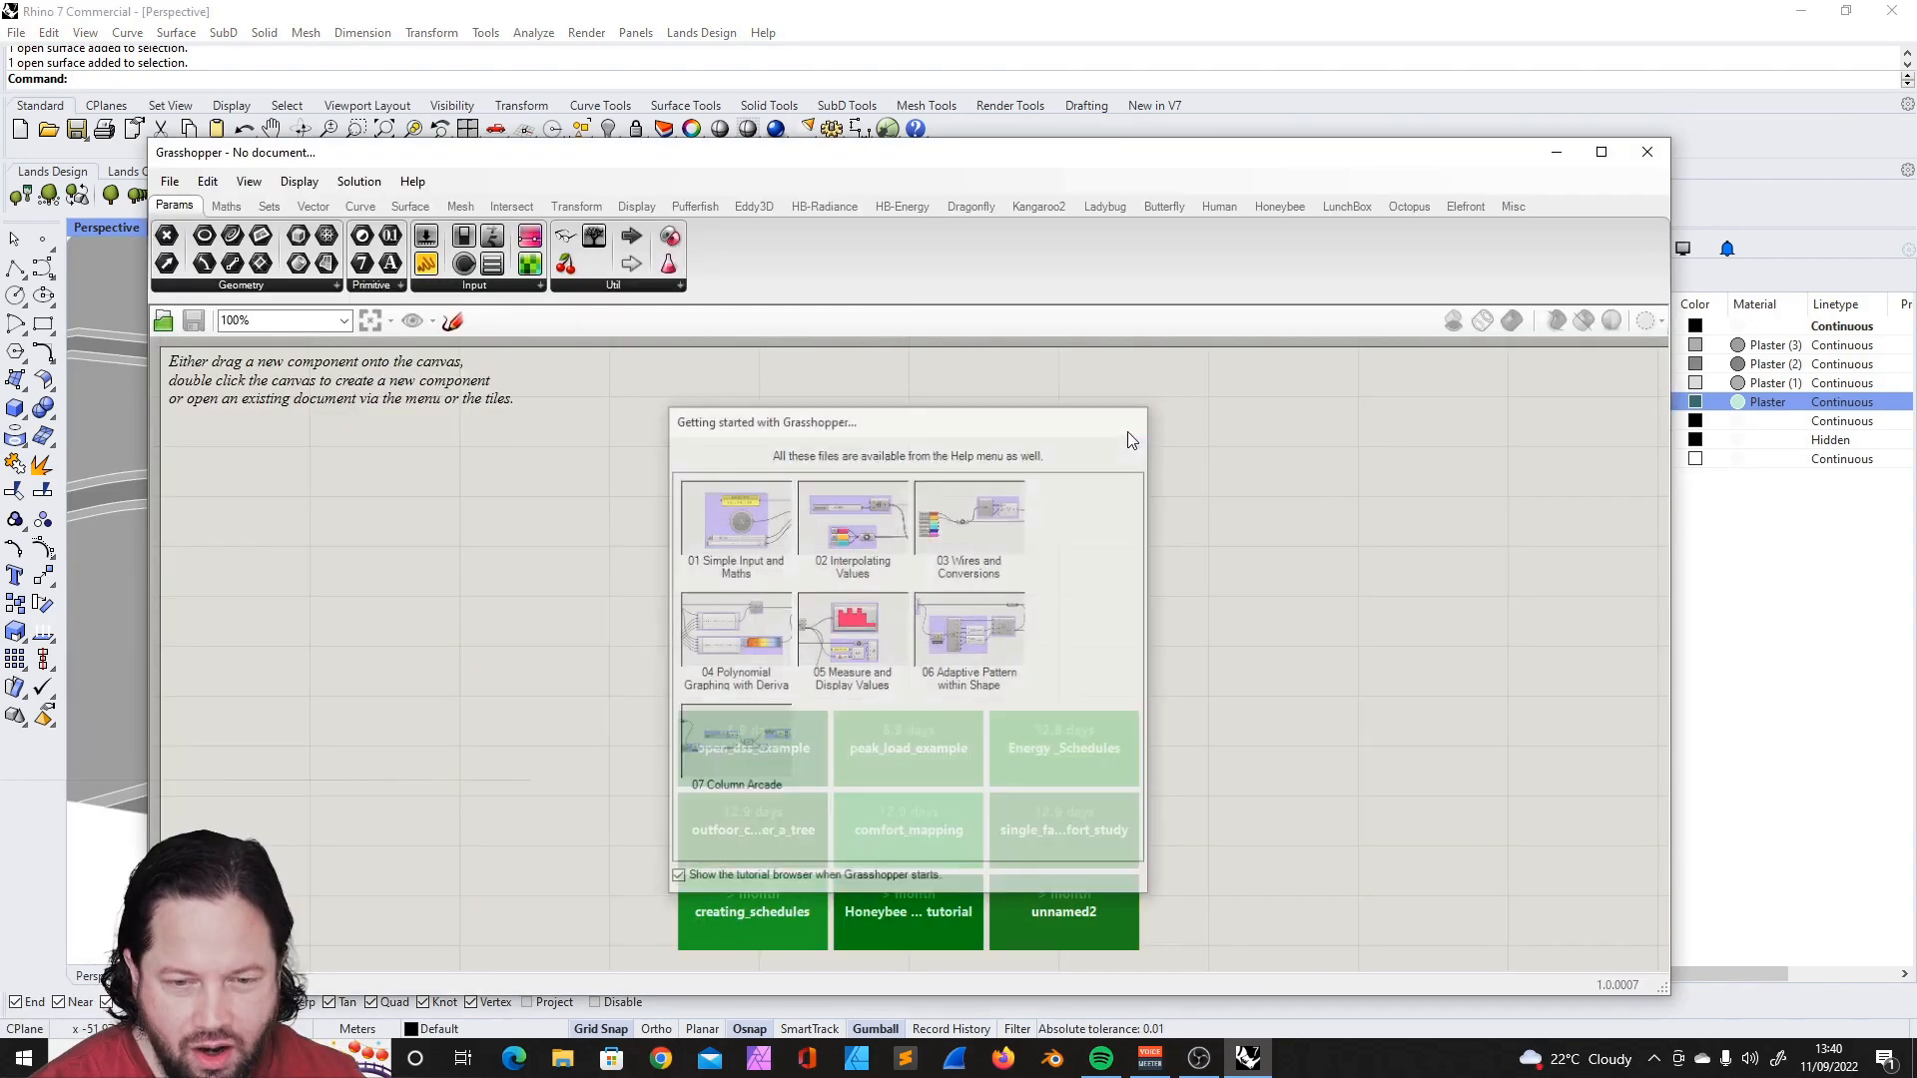
{"action": "left_click_drag", "start_coordinate": [661, 157], "coordinate": [1005, 116]}
{"action": "left_click", "coordinate": [1023, 117]}
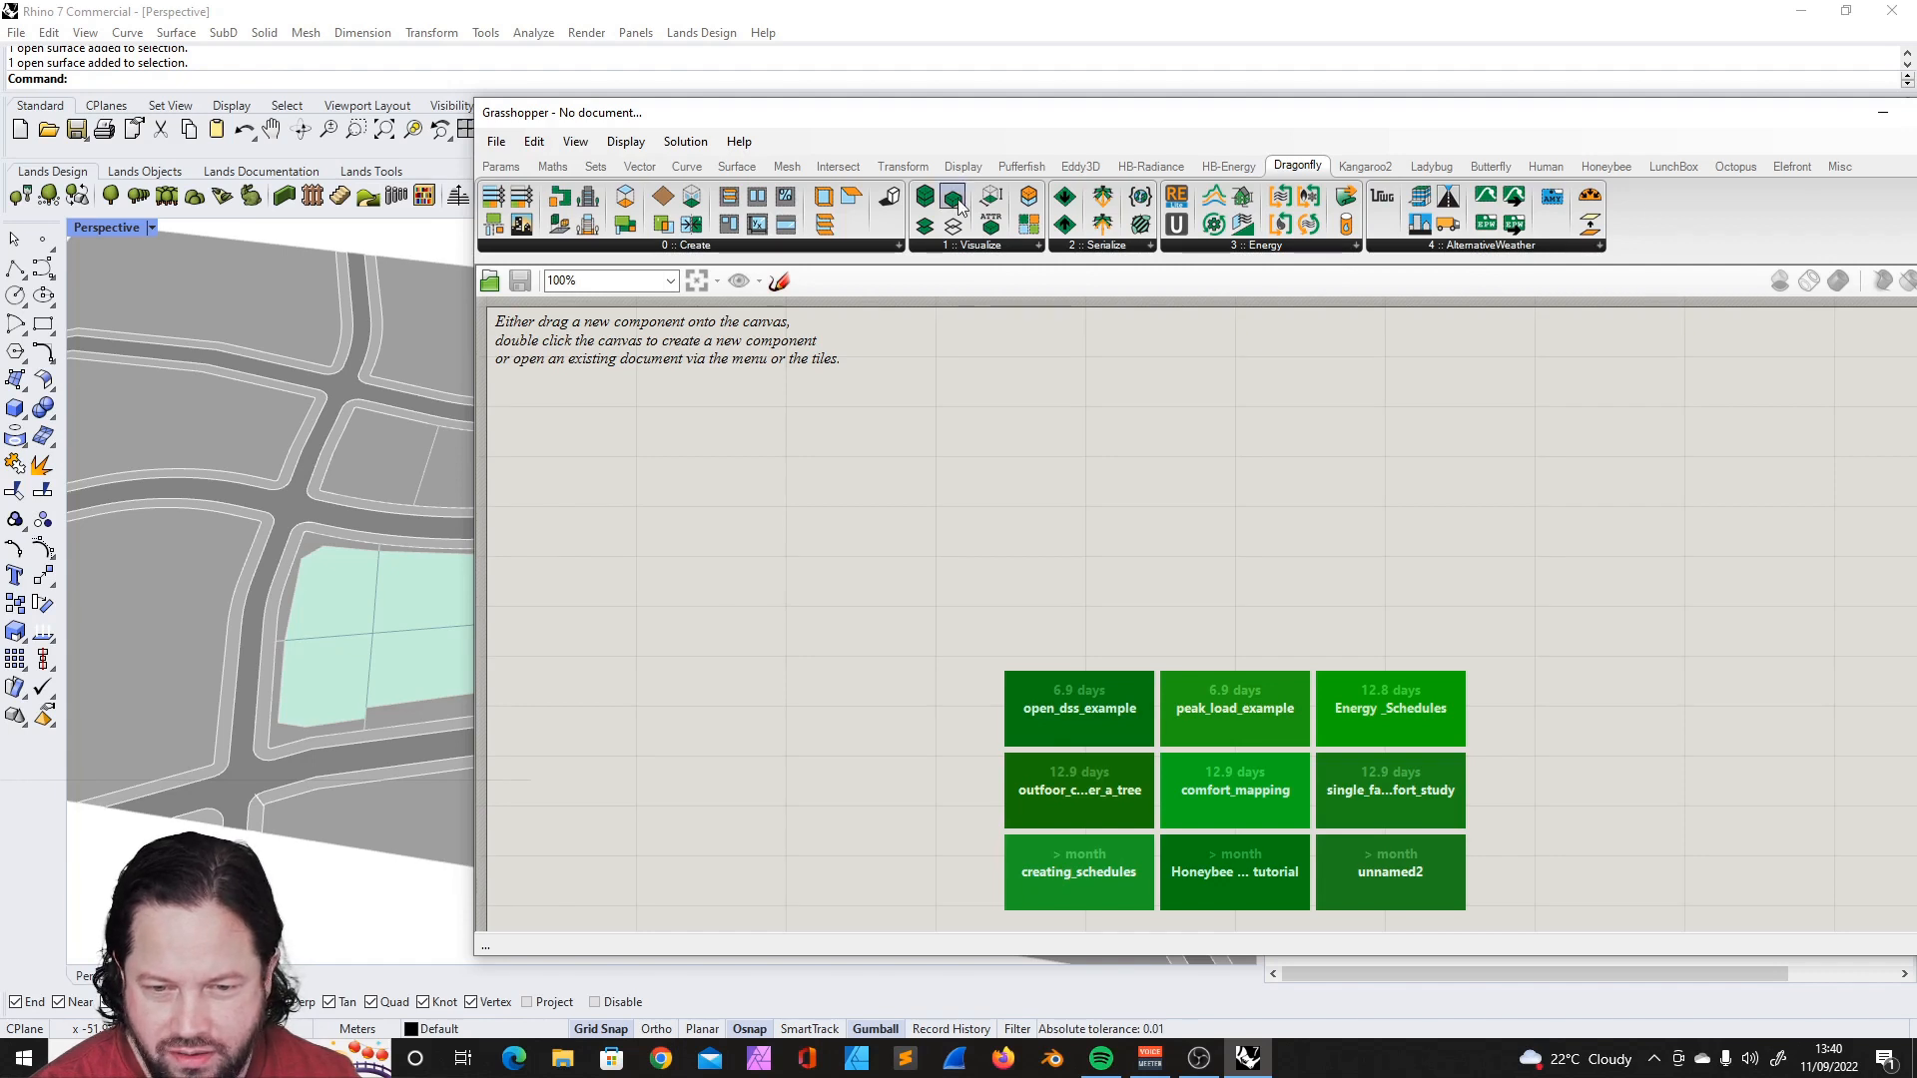
- Place a DF Building from Footprint component on a new Grasshopper canvas
{"action": "left_click", "coordinate": [983, 248]}
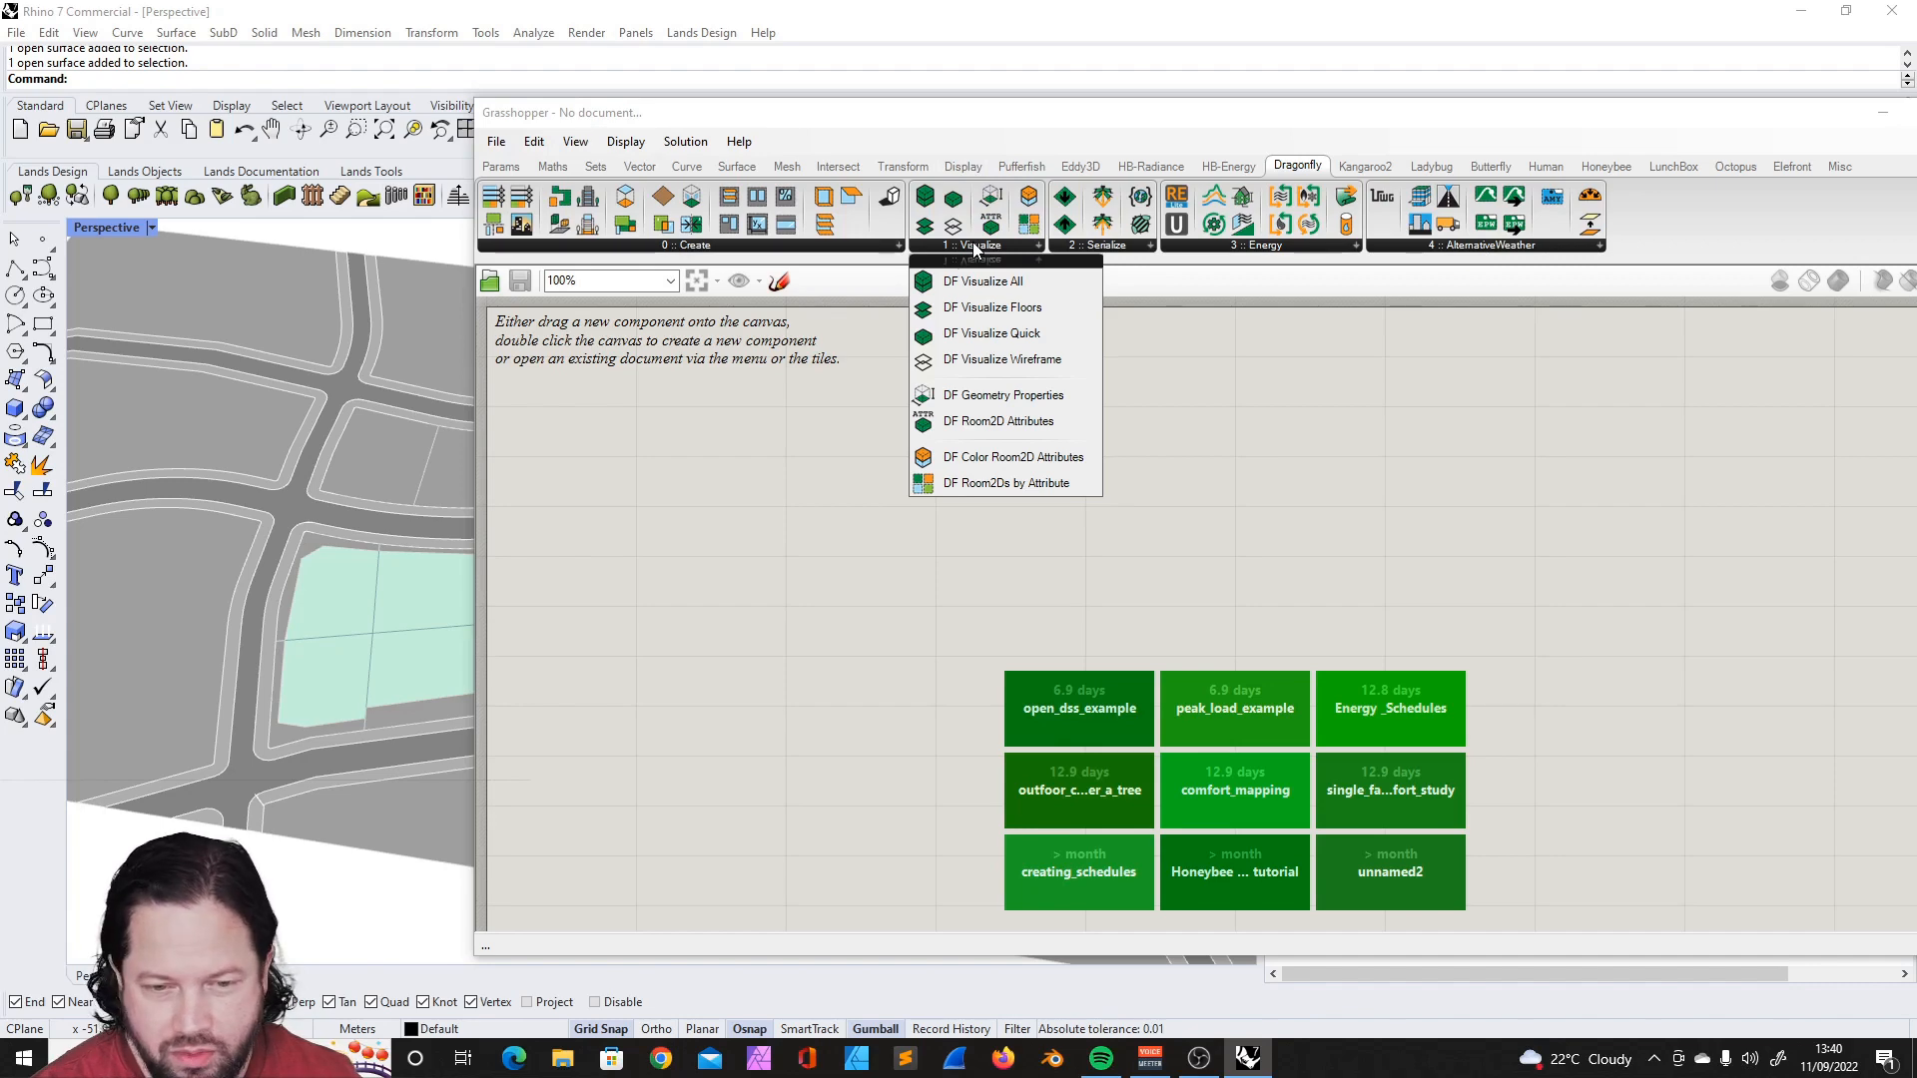
{"action": "left_click", "coordinate": [707, 246]}
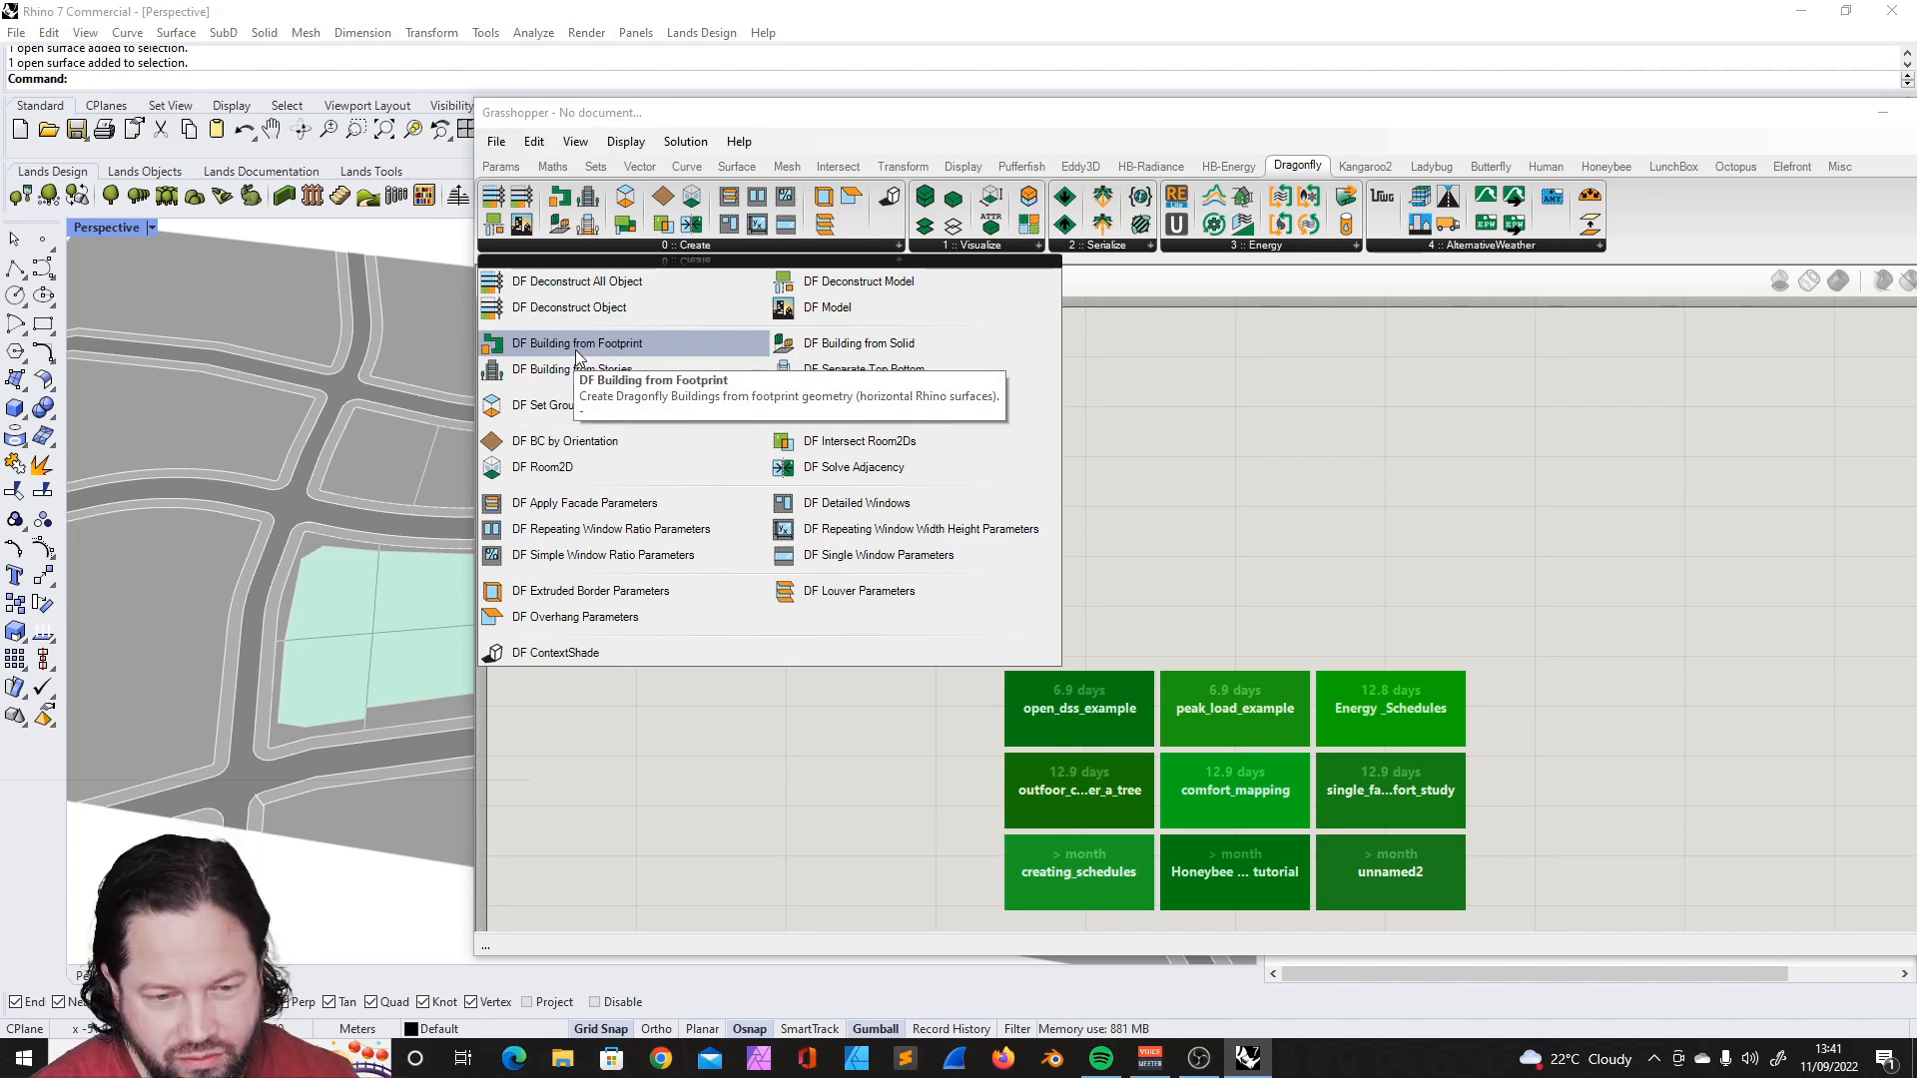
{"action": "left_click", "coordinate": [596, 344]}
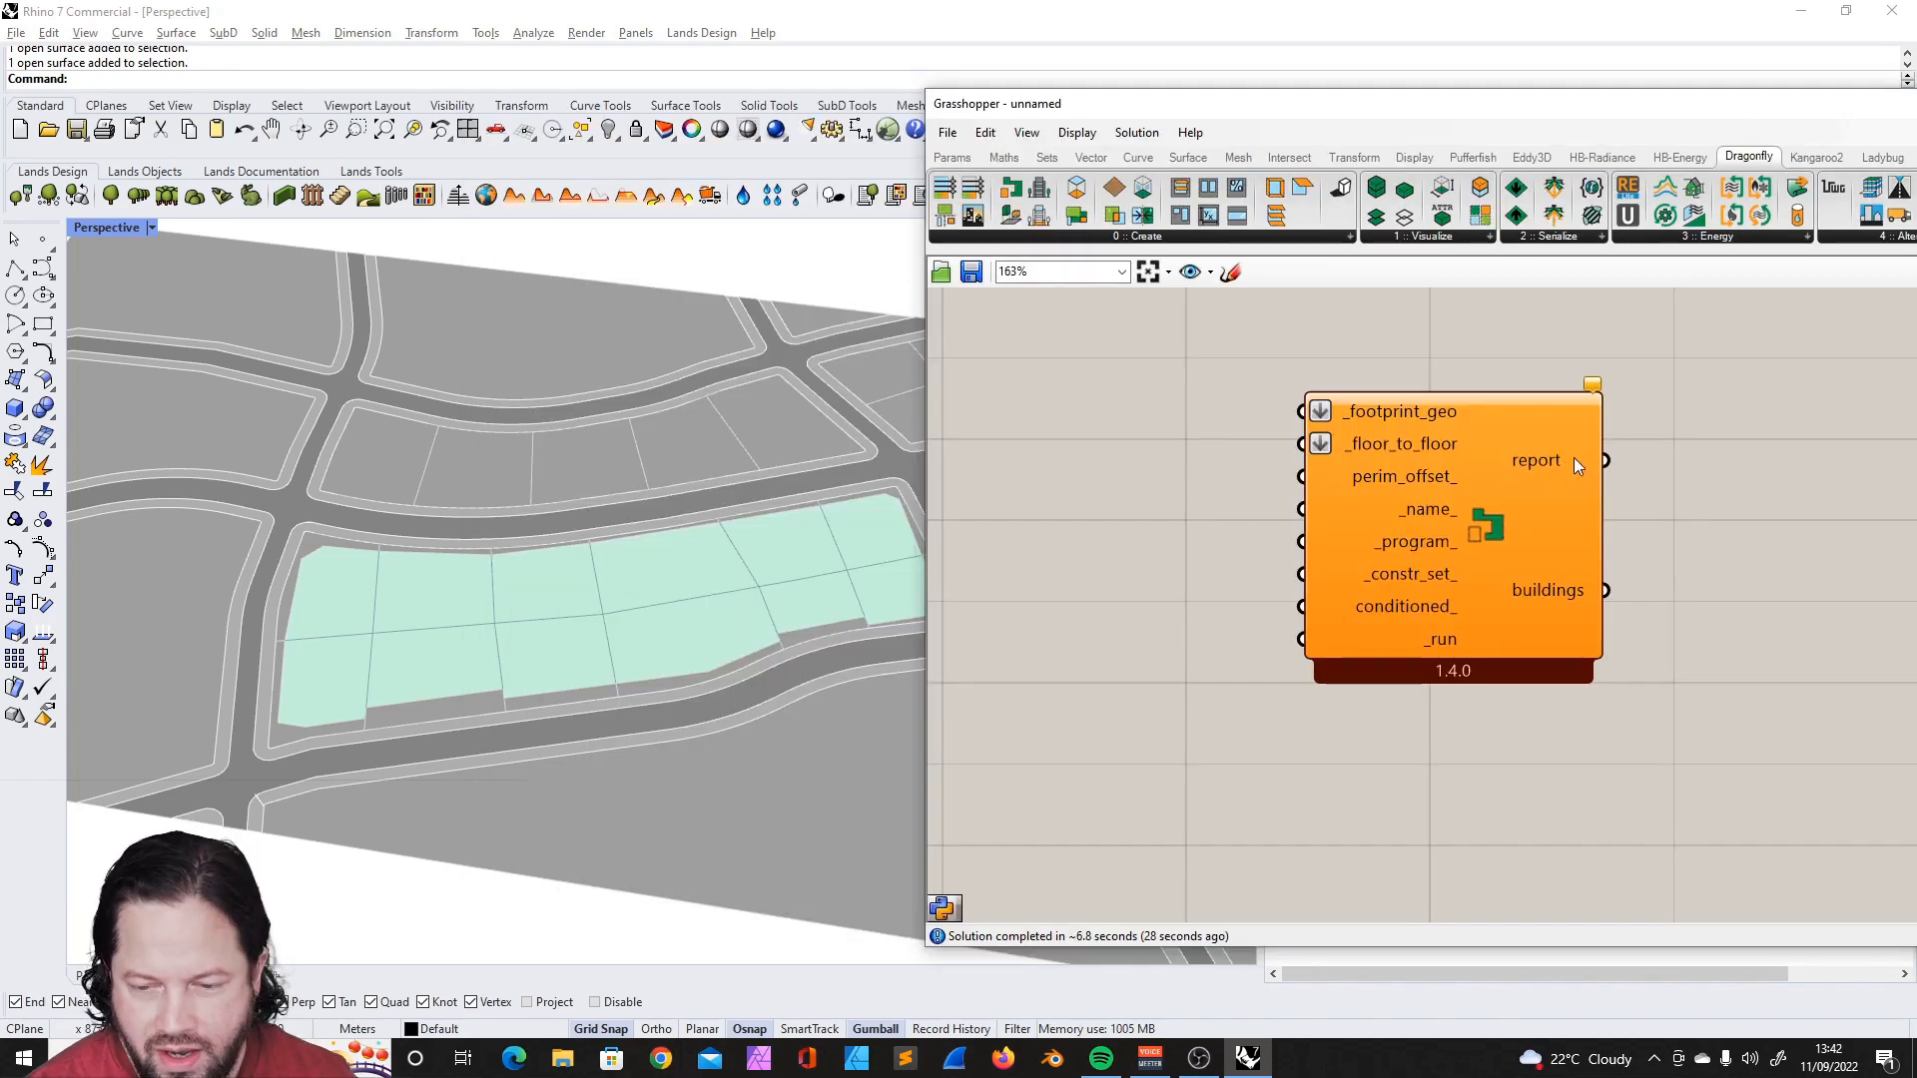
{"action": "left_click_drag", "start_coordinate": [1574, 458], "coordinate": [1623, 460]}
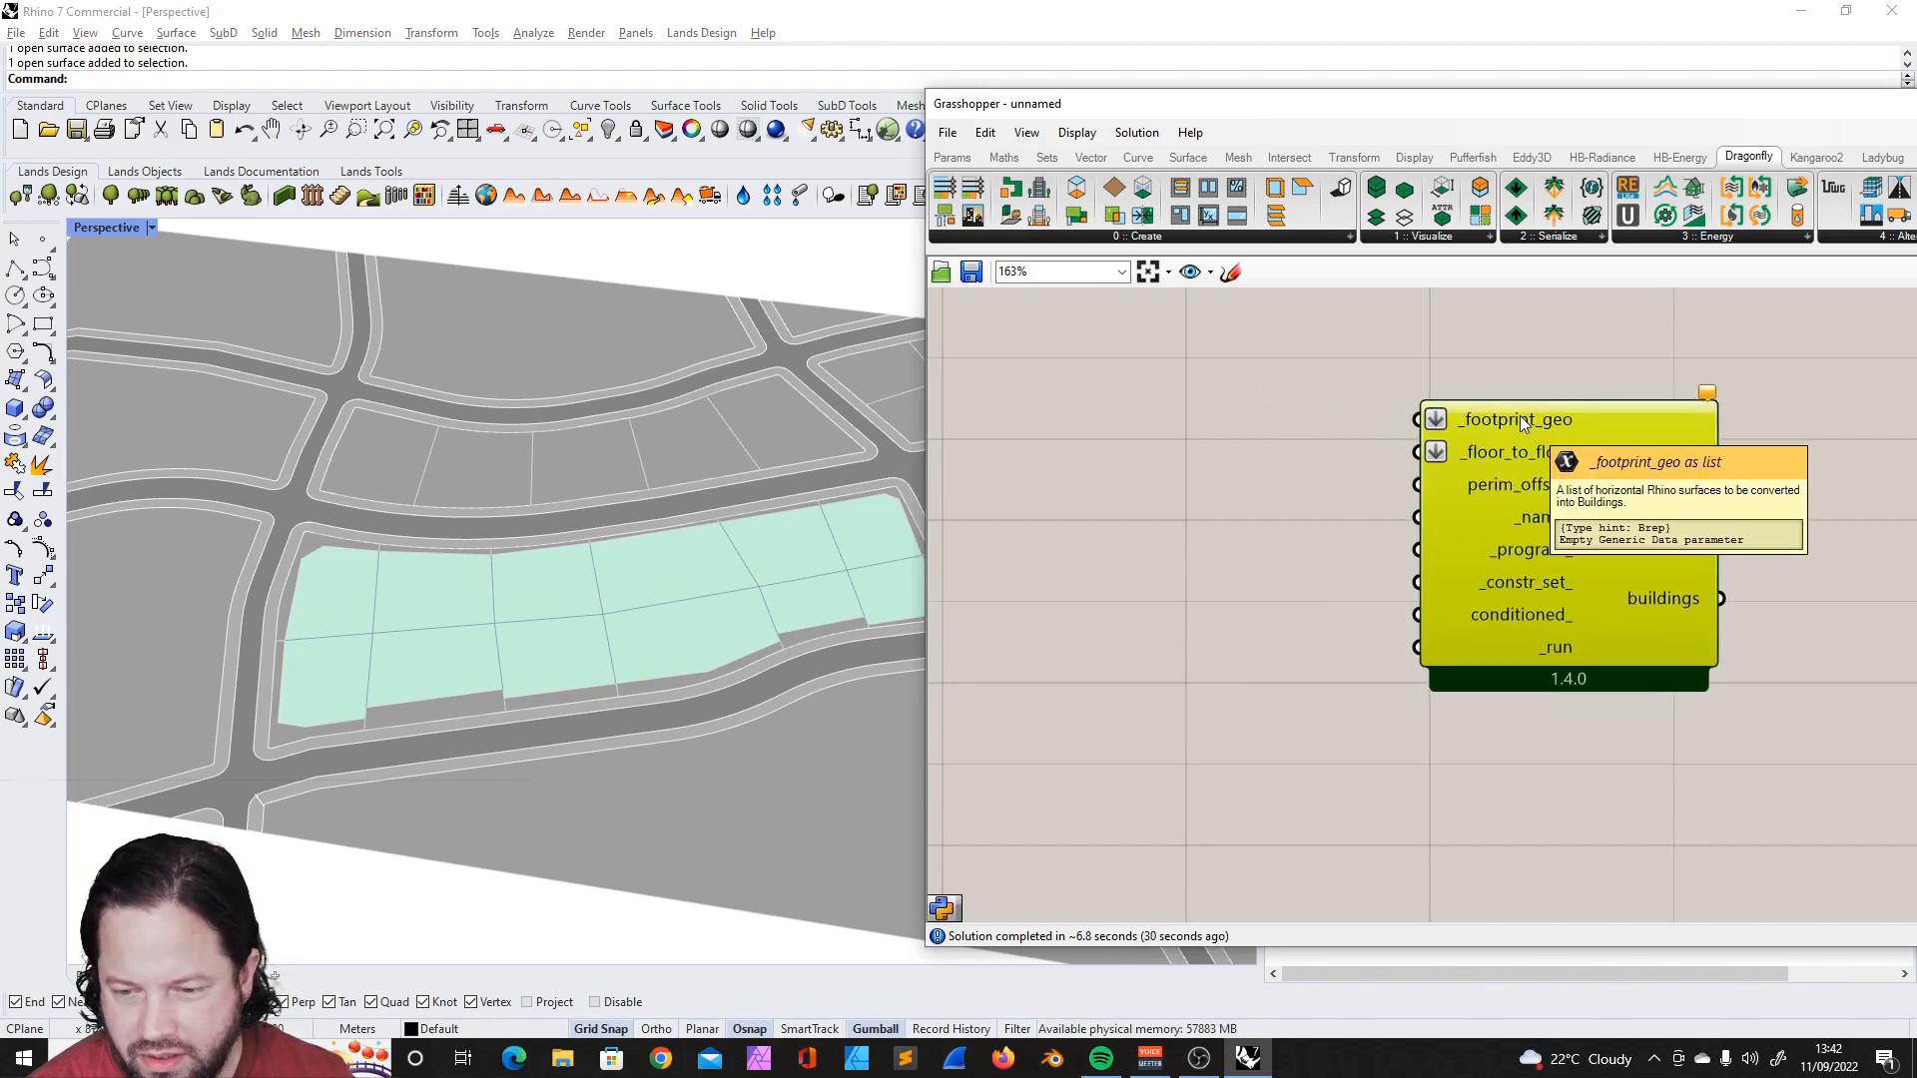
{"action": "mouse_move", "coordinate": [1518, 420]}
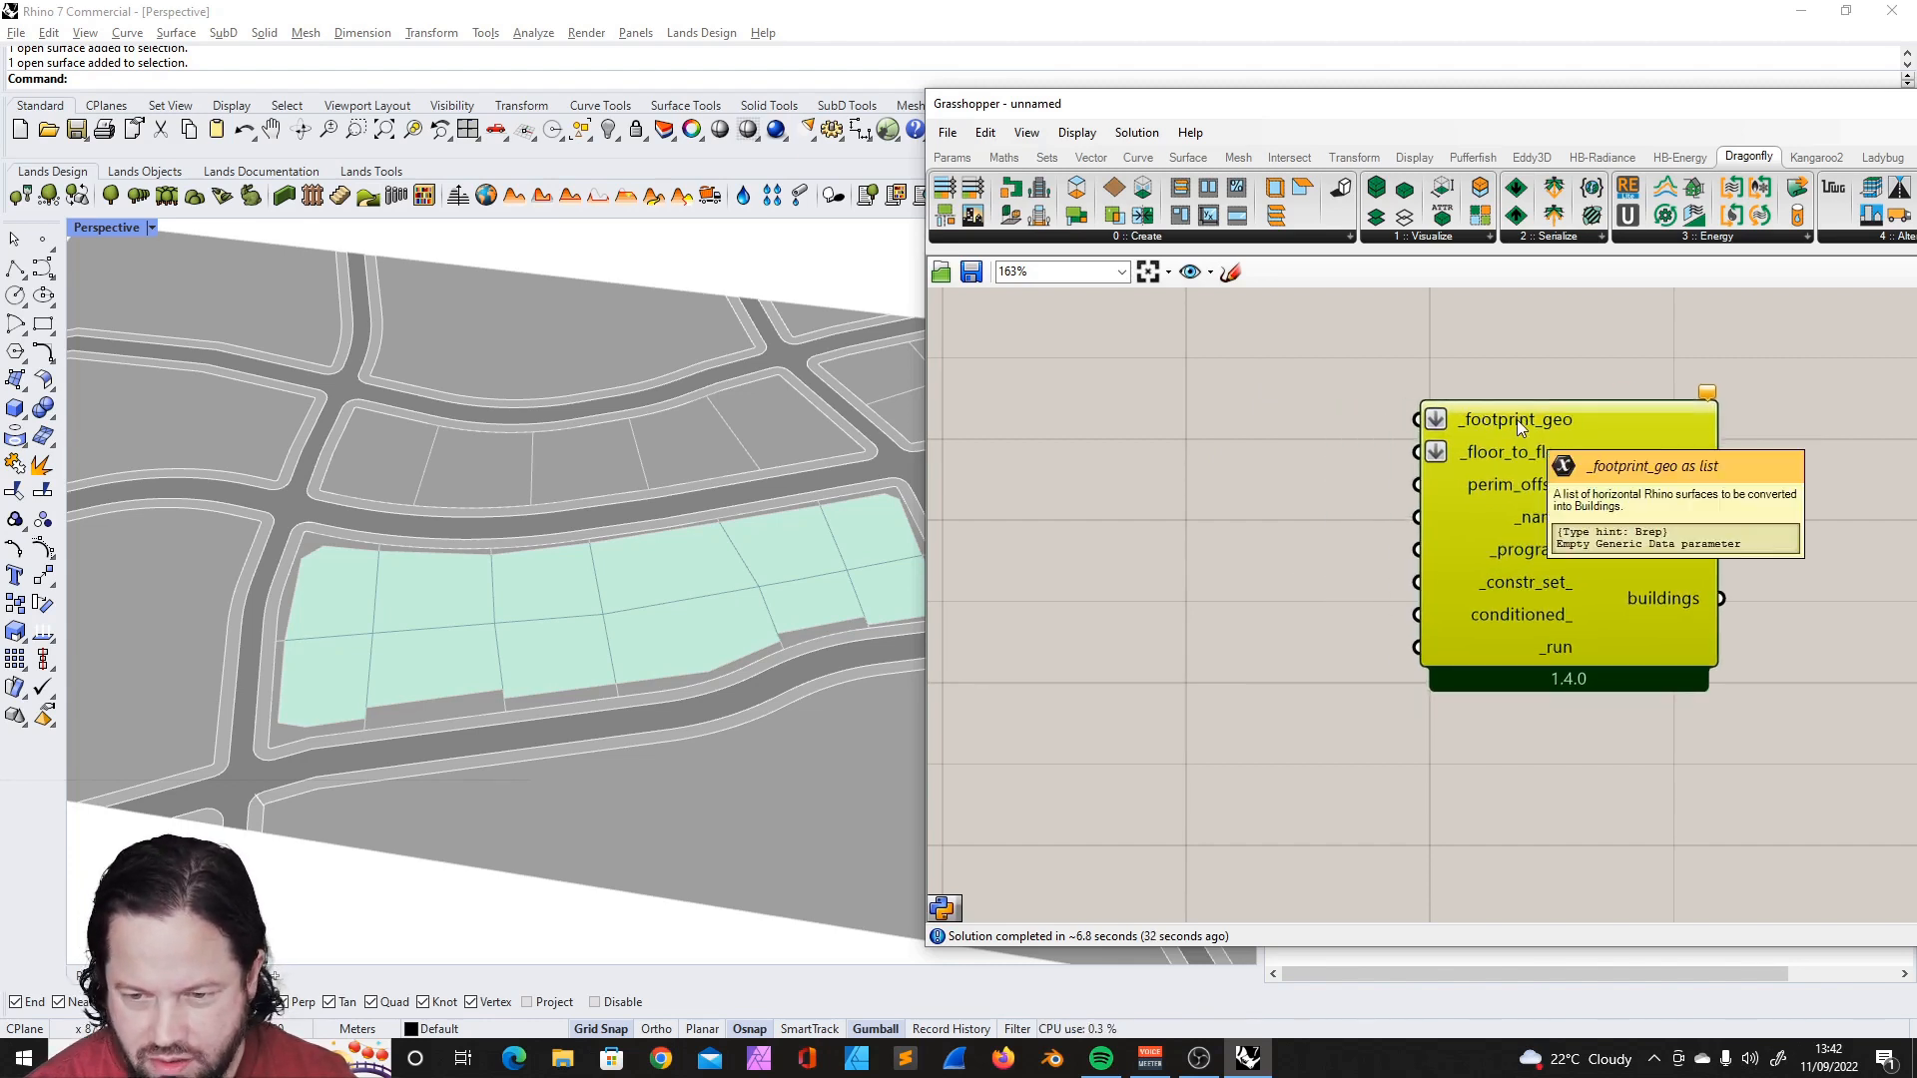
{"action": "left_click", "coordinate": [1376, 541]}
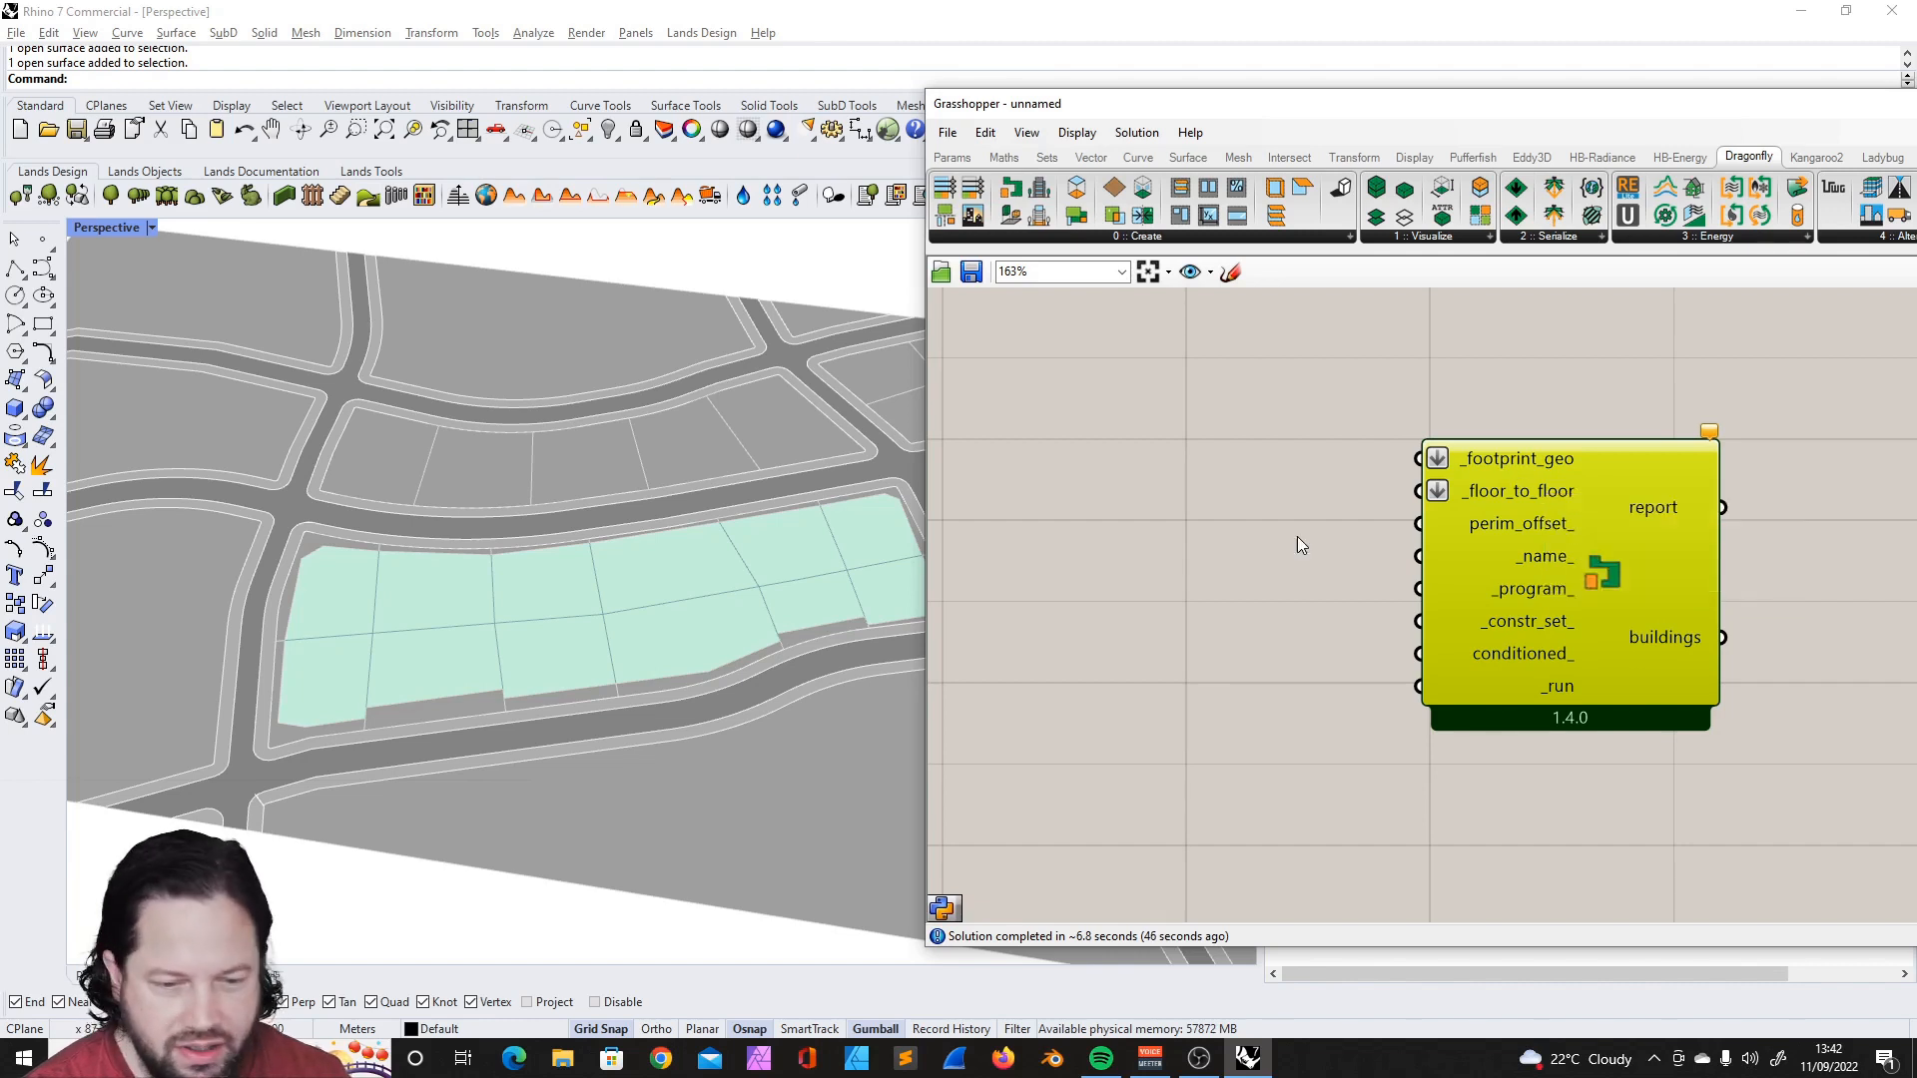
- Select two separate green footprint surfaces, one in the block's rear row and one in its front row
{"action": "left_click", "coordinate": [330, 639]}
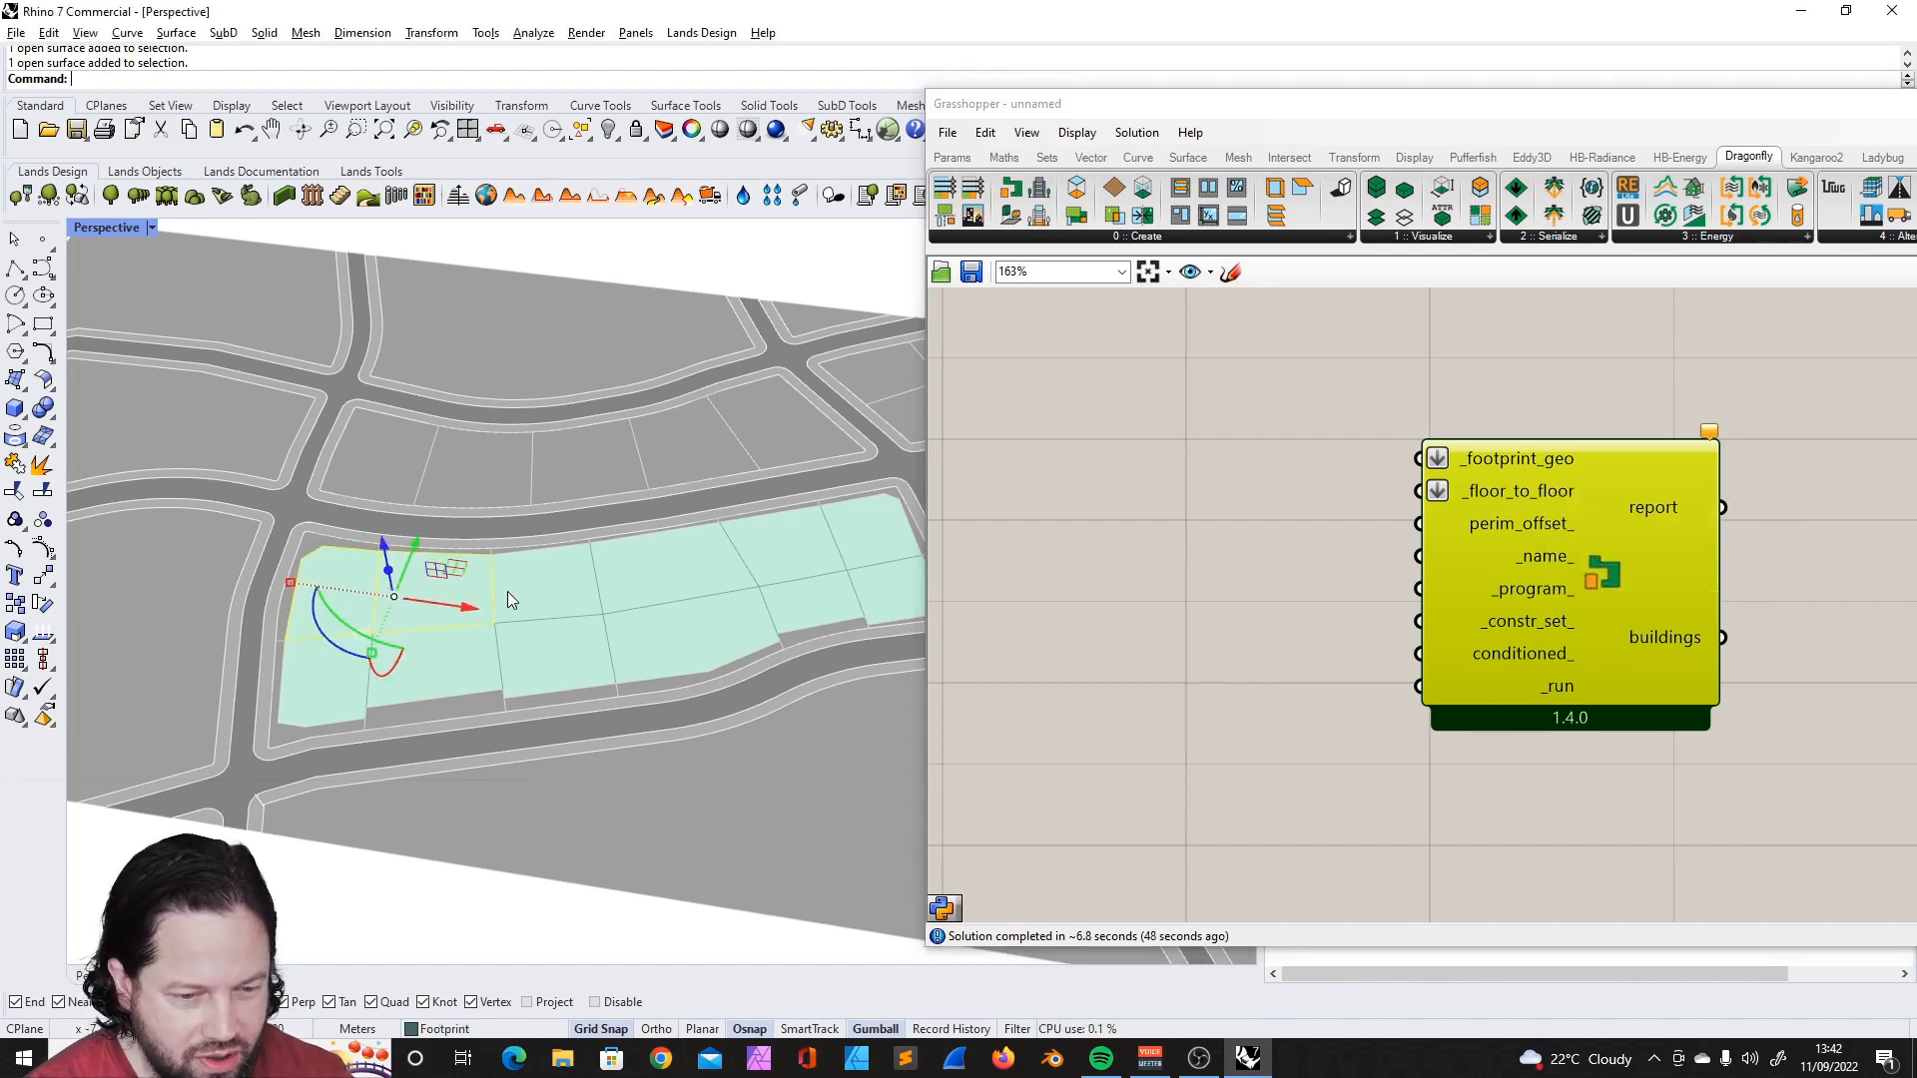
{"action": "left_click", "coordinate": [654, 569], "text": "shift"}
{"action": "left_click", "coordinate": [764, 546], "text": "shift"}
{"action": "left_click", "coordinate": [870, 528], "text": "shift"}
{"action": "left_click", "coordinate": [892, 582], "text": "shift"}
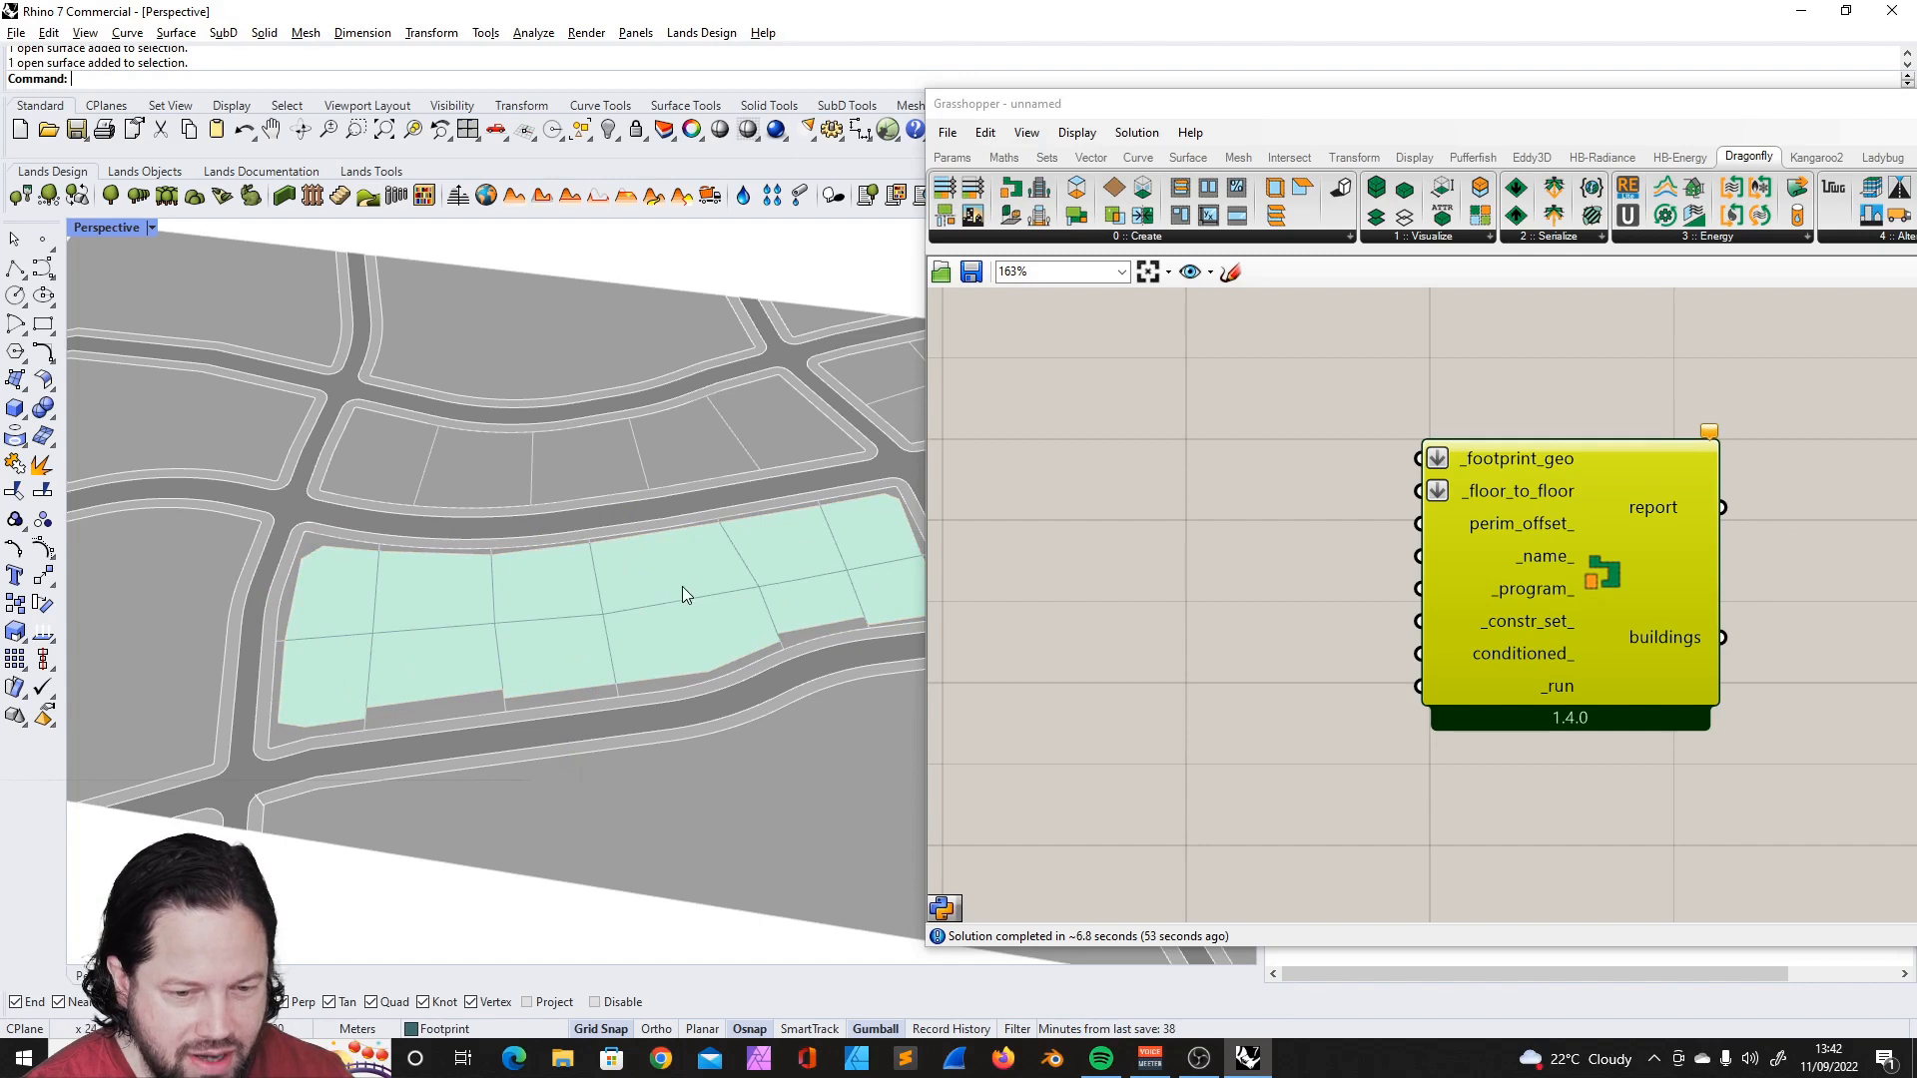
{"action": "left_click", "coordinate": [684, 595]}
{"action": "left_click", "coordinate": [481, 675], "text": "shift"}
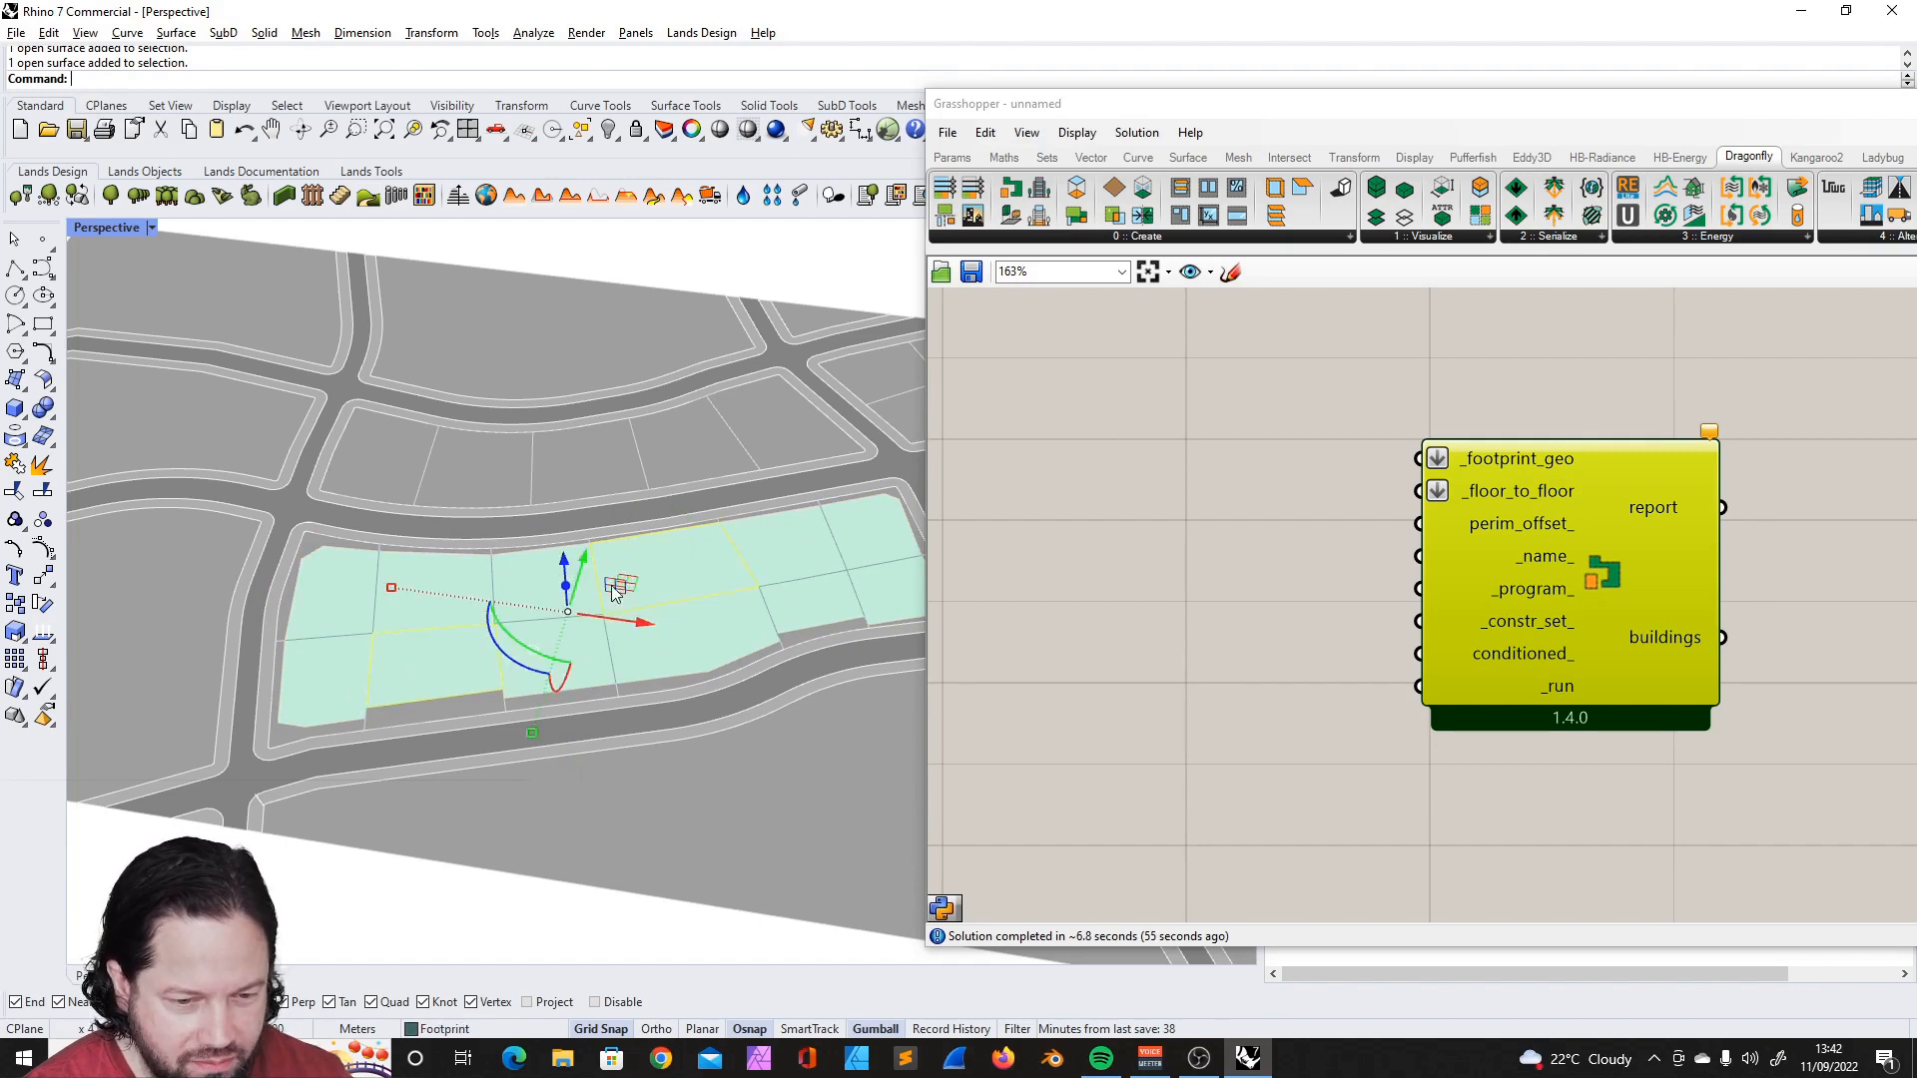
- Add a Surface parameter to the canvas and reference the two selected footprints in it as multiple surfaces
{"action": "mouse_move", "coordinate": [1609, 535]}
{"action": "left_mouse_down"}
{"action": "mouse_move", "coordinate": [1502, 454]}
{"action": "mouse_move", "coordinate": [1620, 499]}
{"action": "left_mouse_up"}
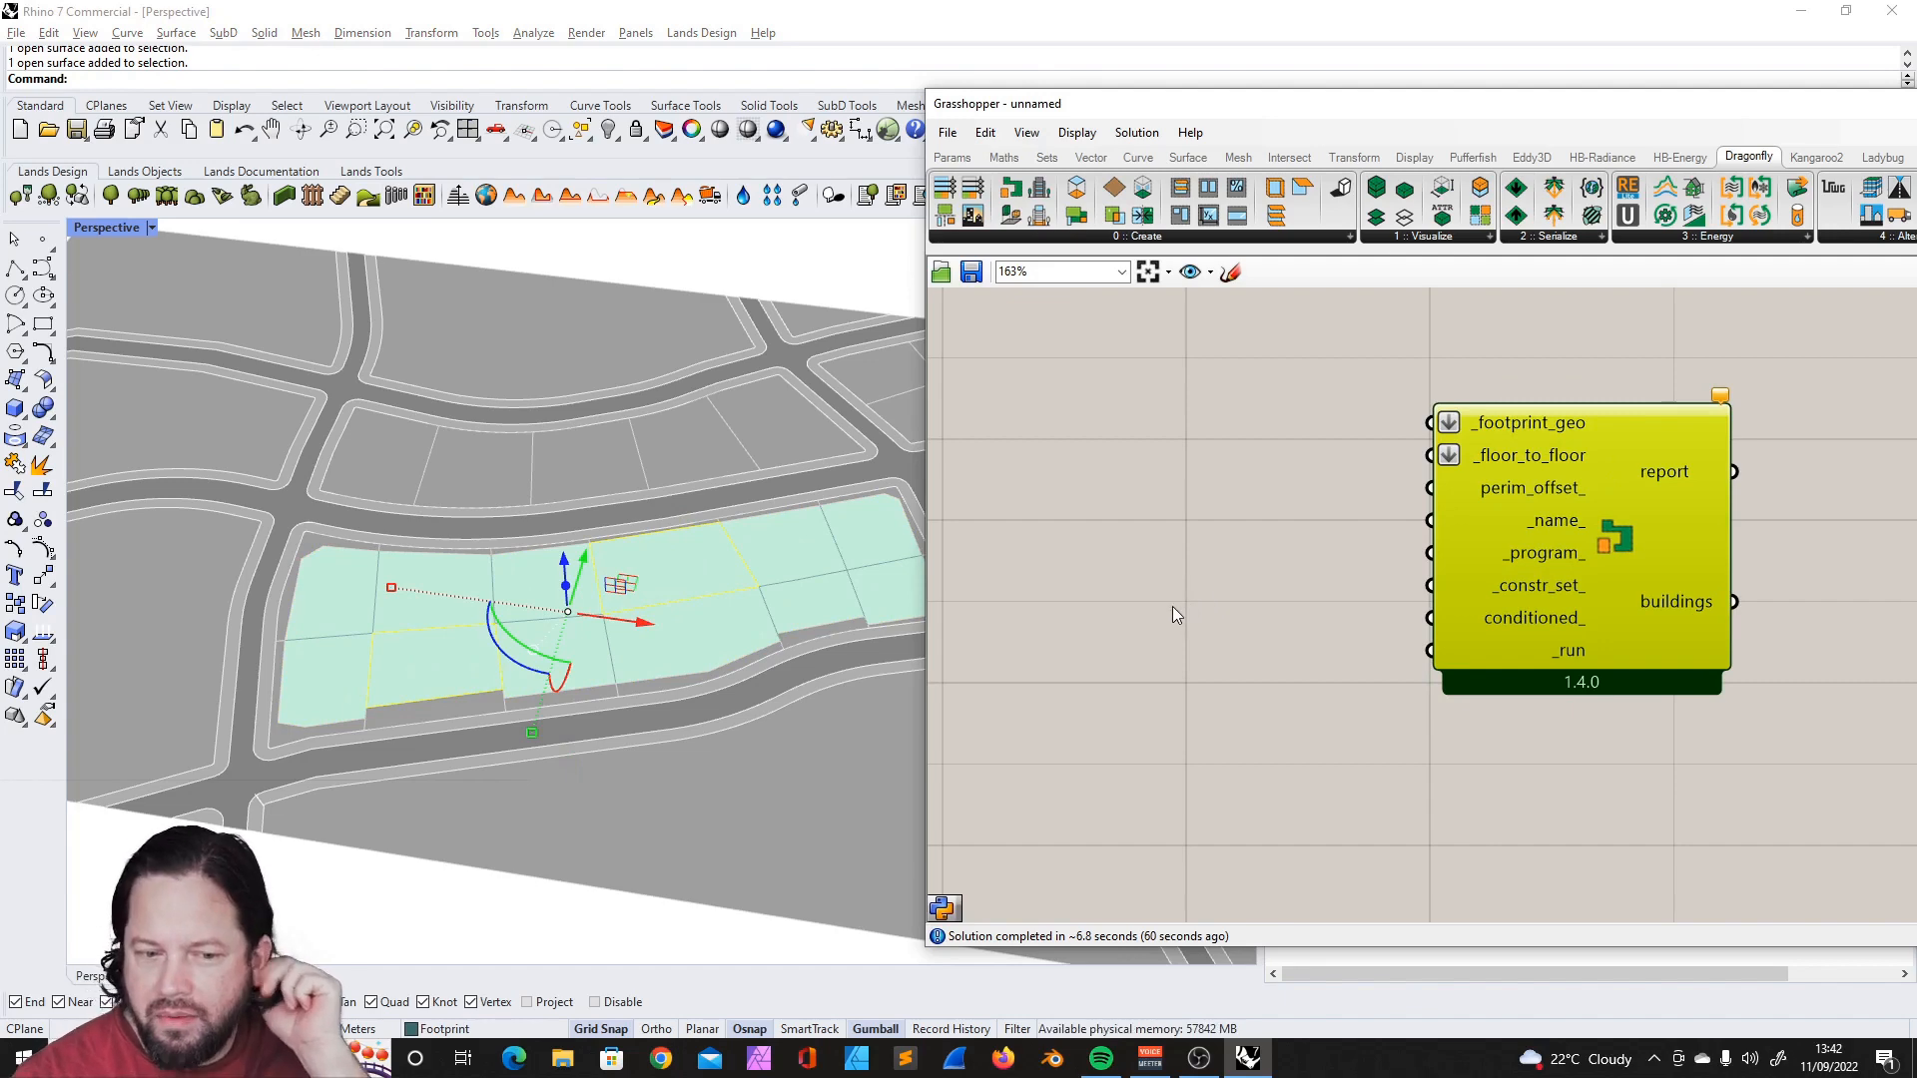
{"action": "right_click_drag", "start_coordinate": [329, 603], "coordinate": [484, 603]}
{"action": "left_click_drag", "start_coordinate": [1596, 451], "coordinate": [1628, 484]}
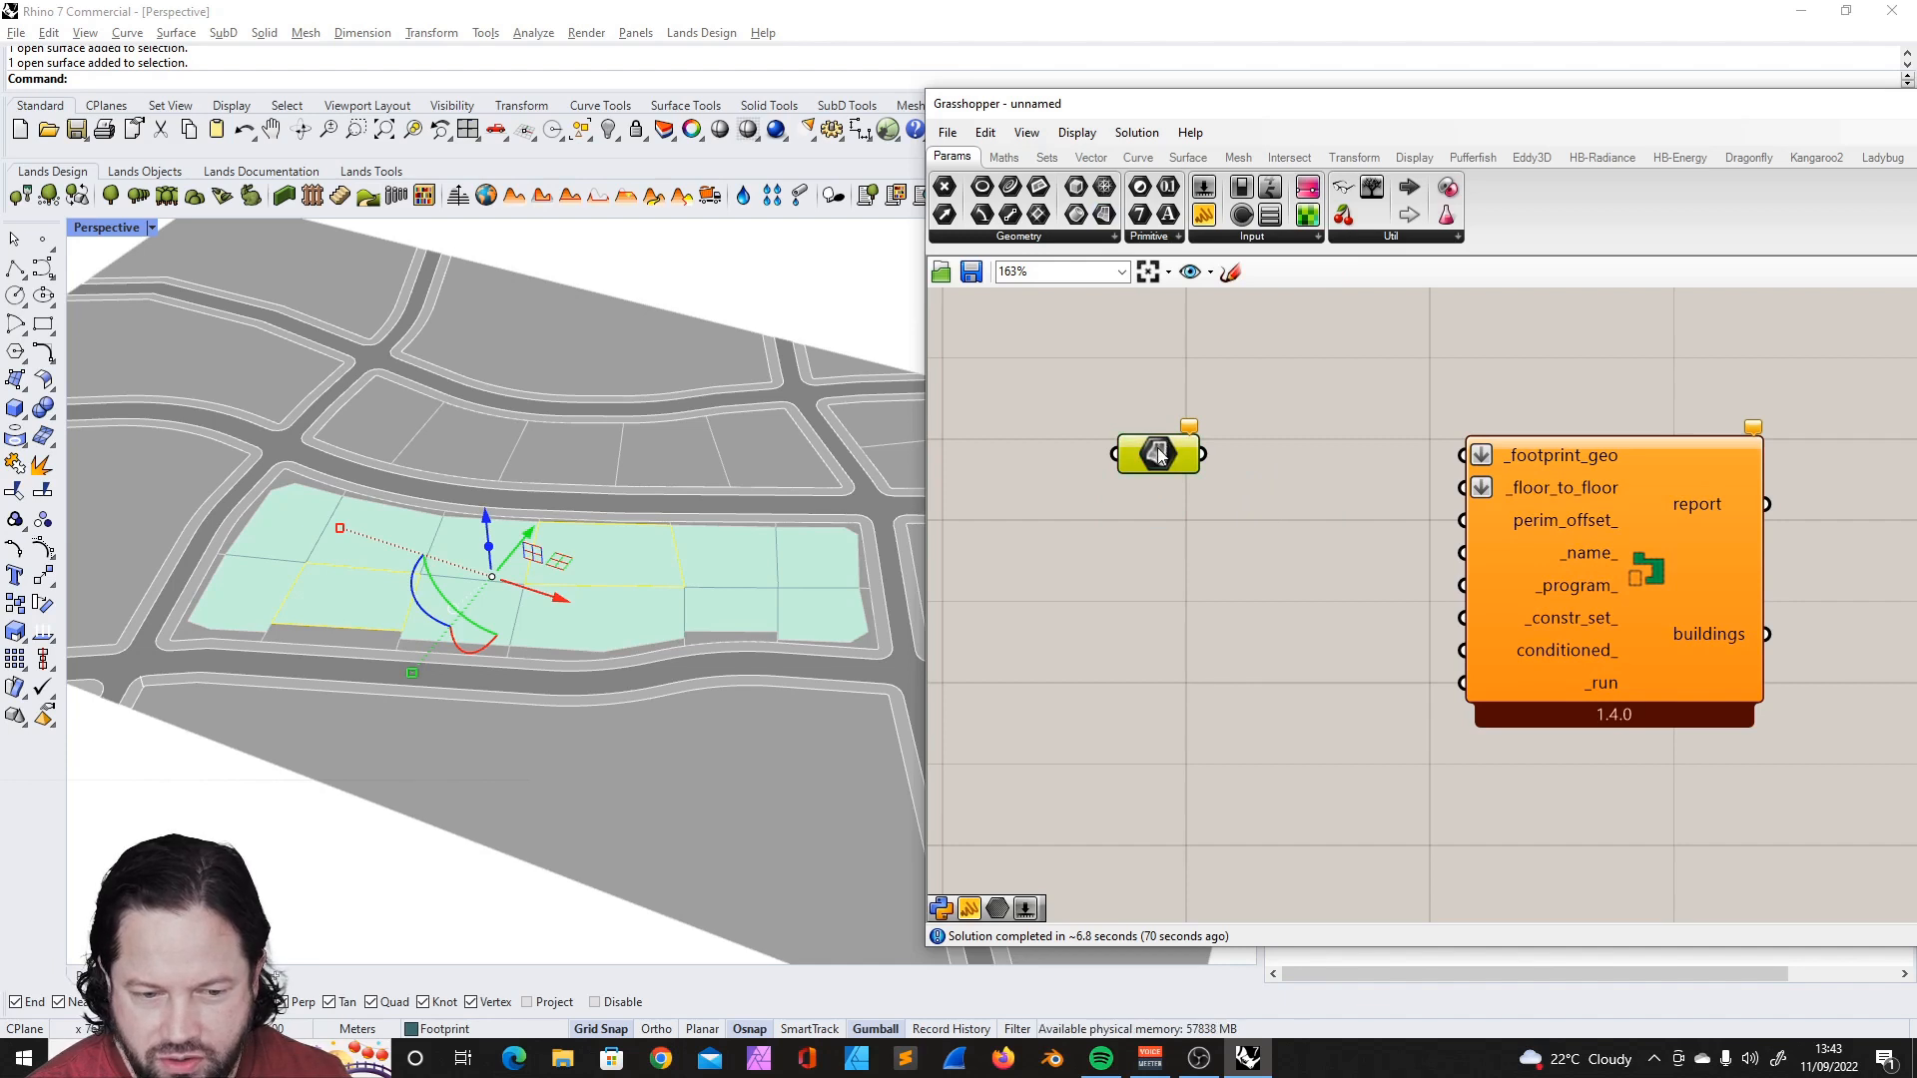
{"action": "right_click", "coordinate": [1166, 444]}
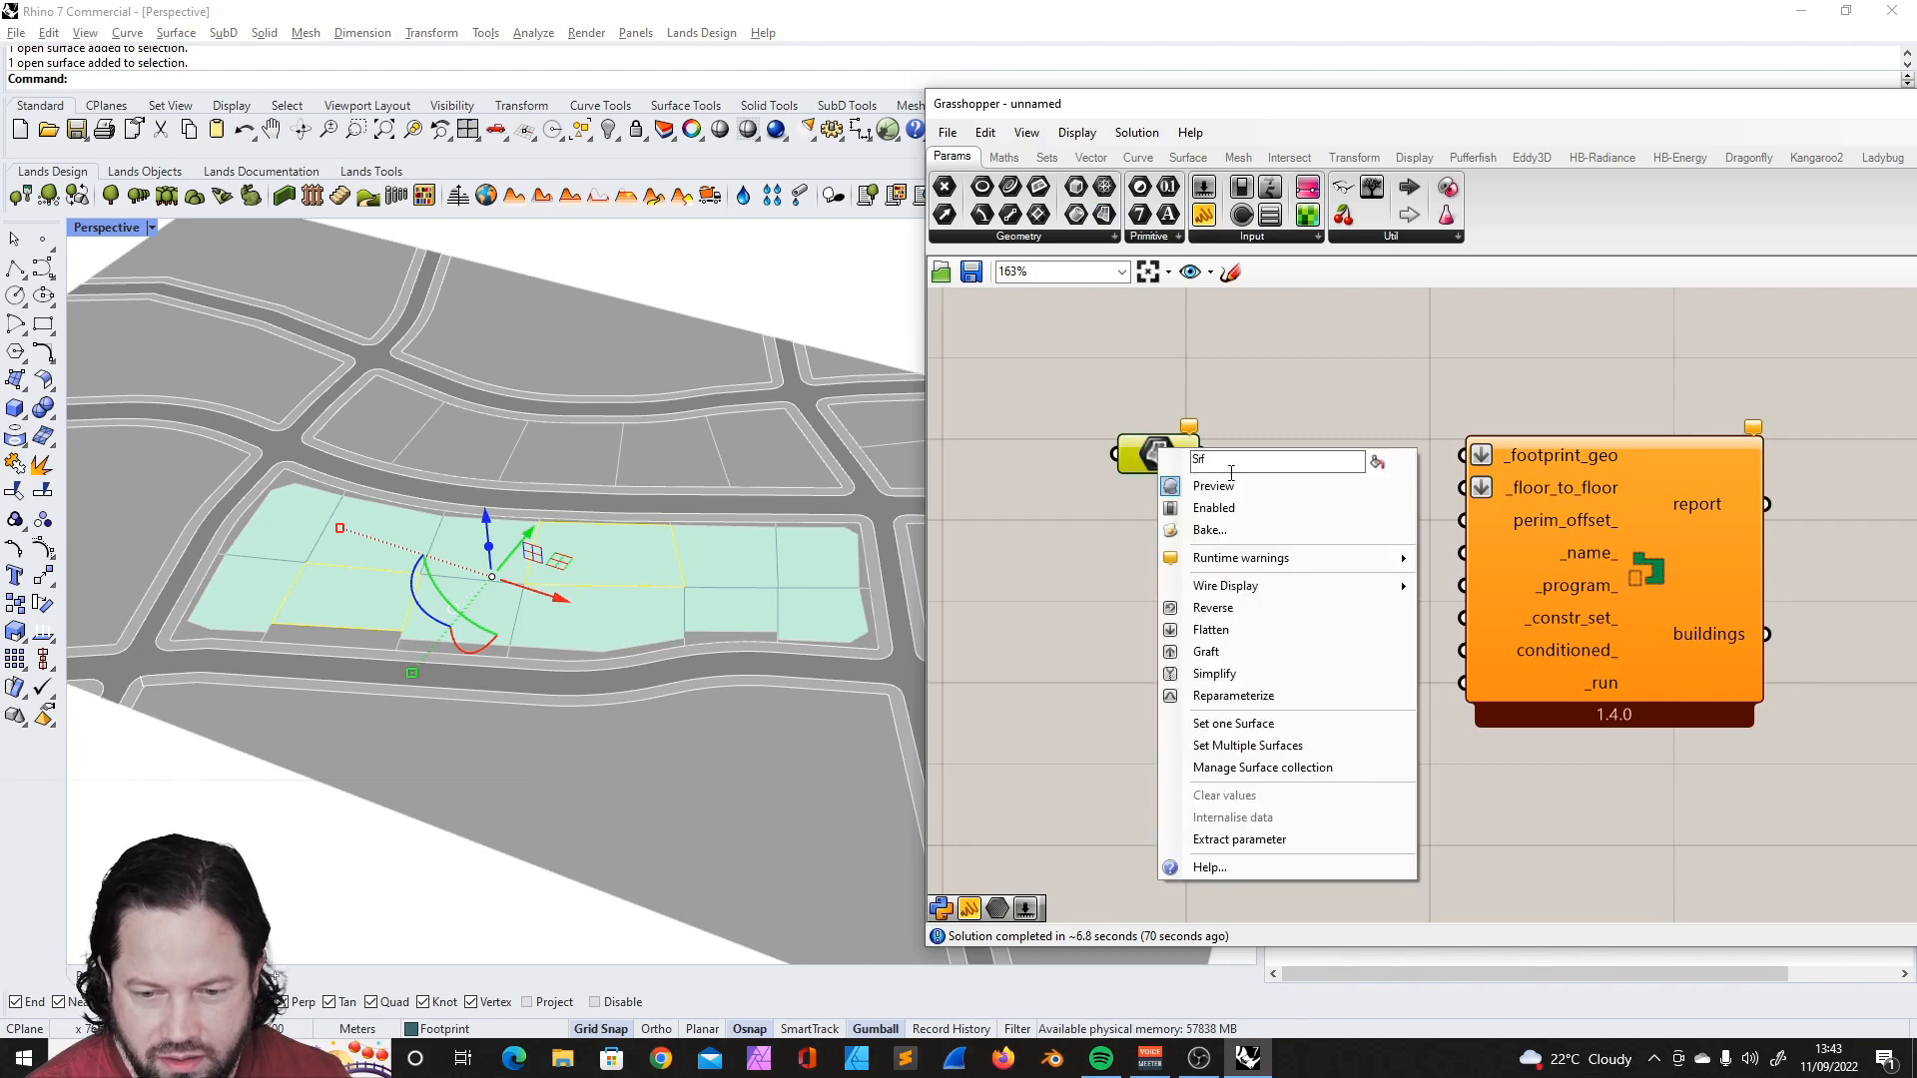
{"action": "left_click", "coordinate": [1288, 749]}
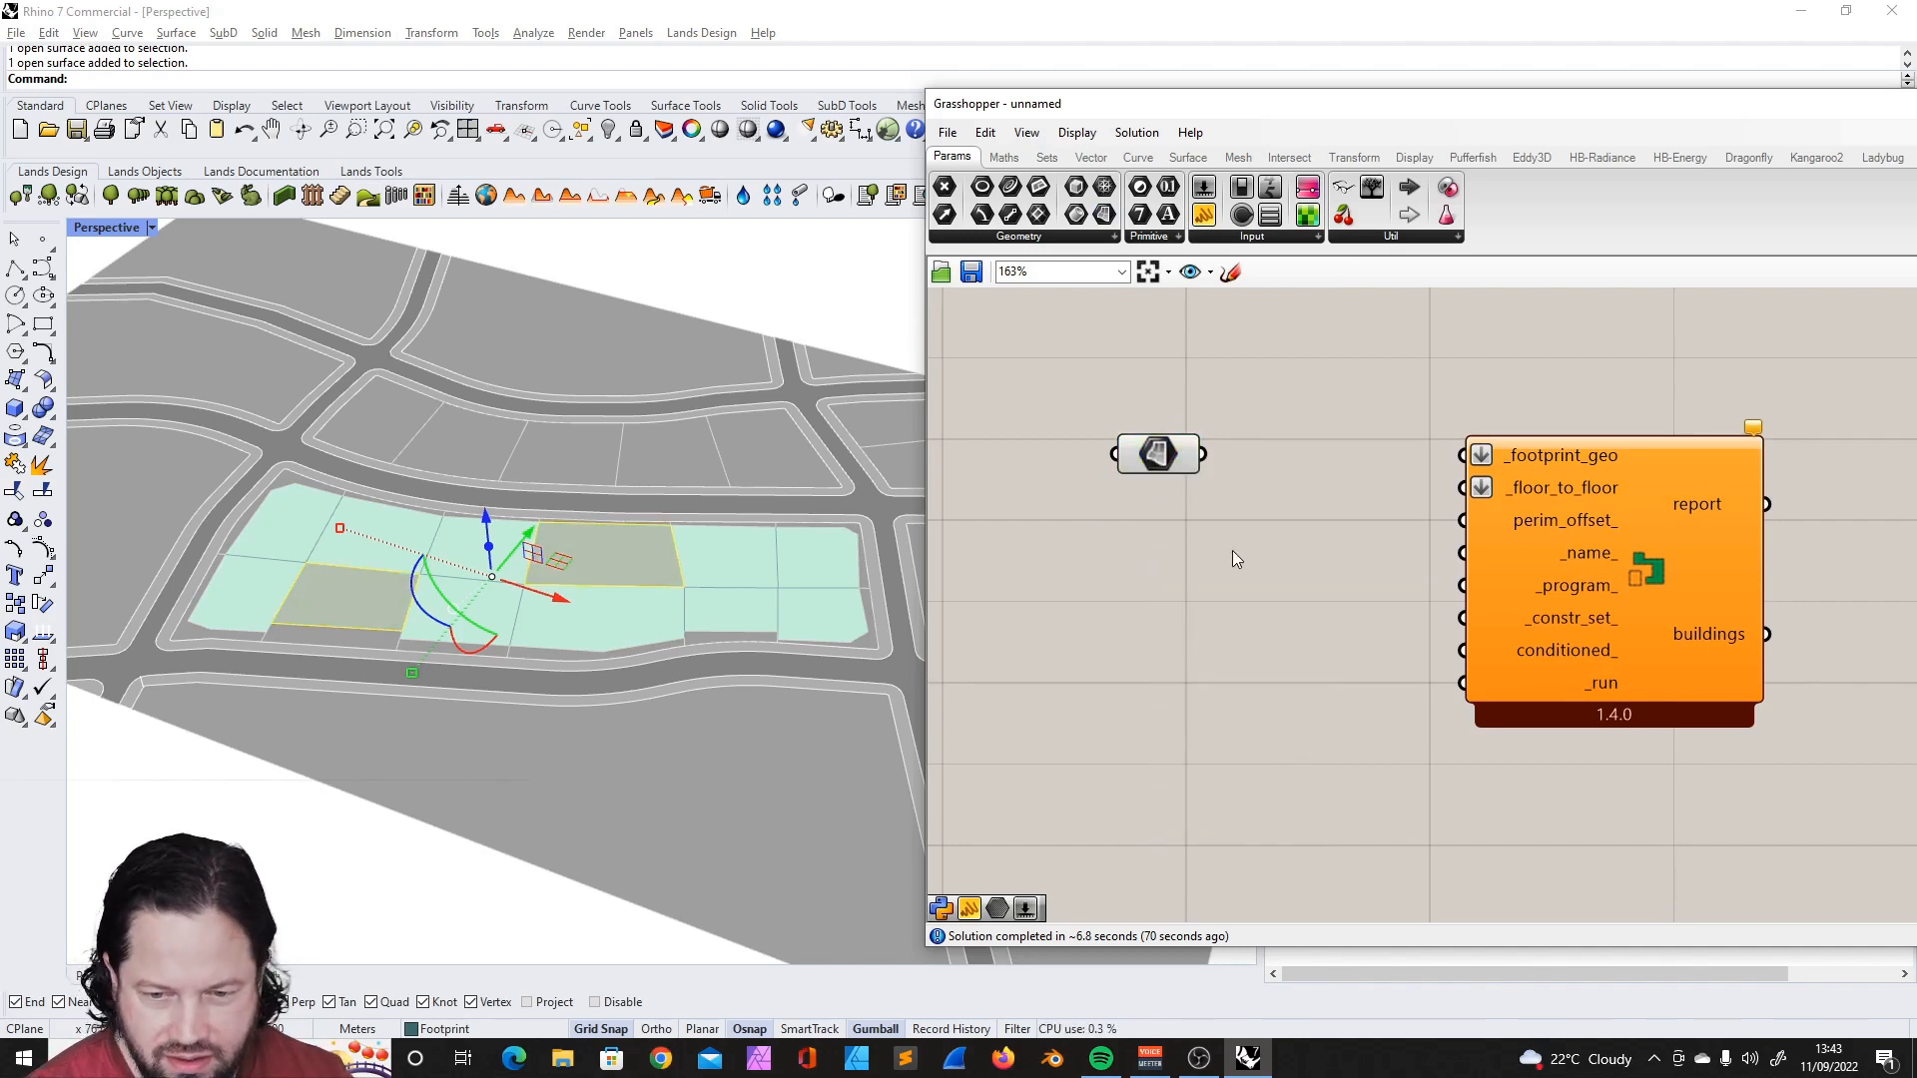
- Connect the Surface parameter to the building component's _footprint_geo input and line it up with that input
{"action": "left_click_drag", "start_coordinate": [1221, 480], "coordinate": [1482, 478]}
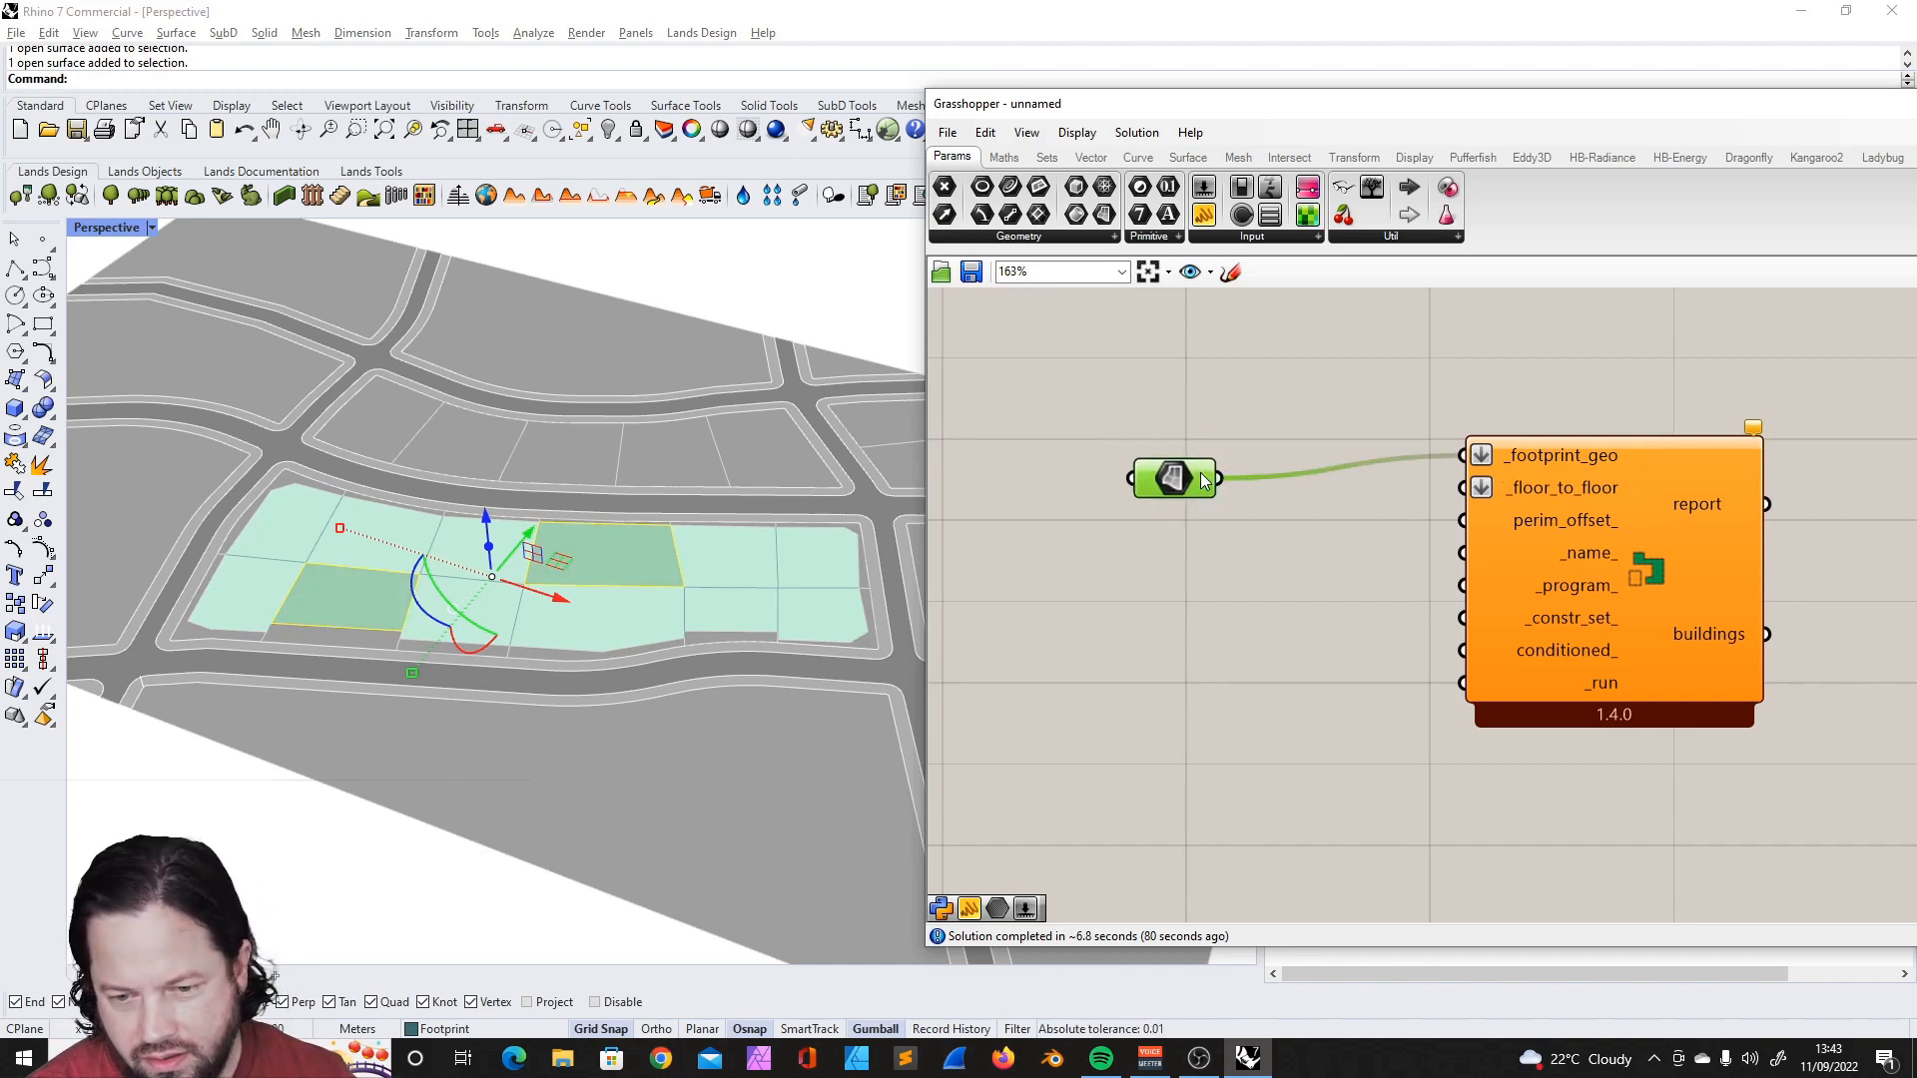
{"action": "left_click_drag", "start_coordinate": [1170, 486], "coordinate": [1236, 464]}
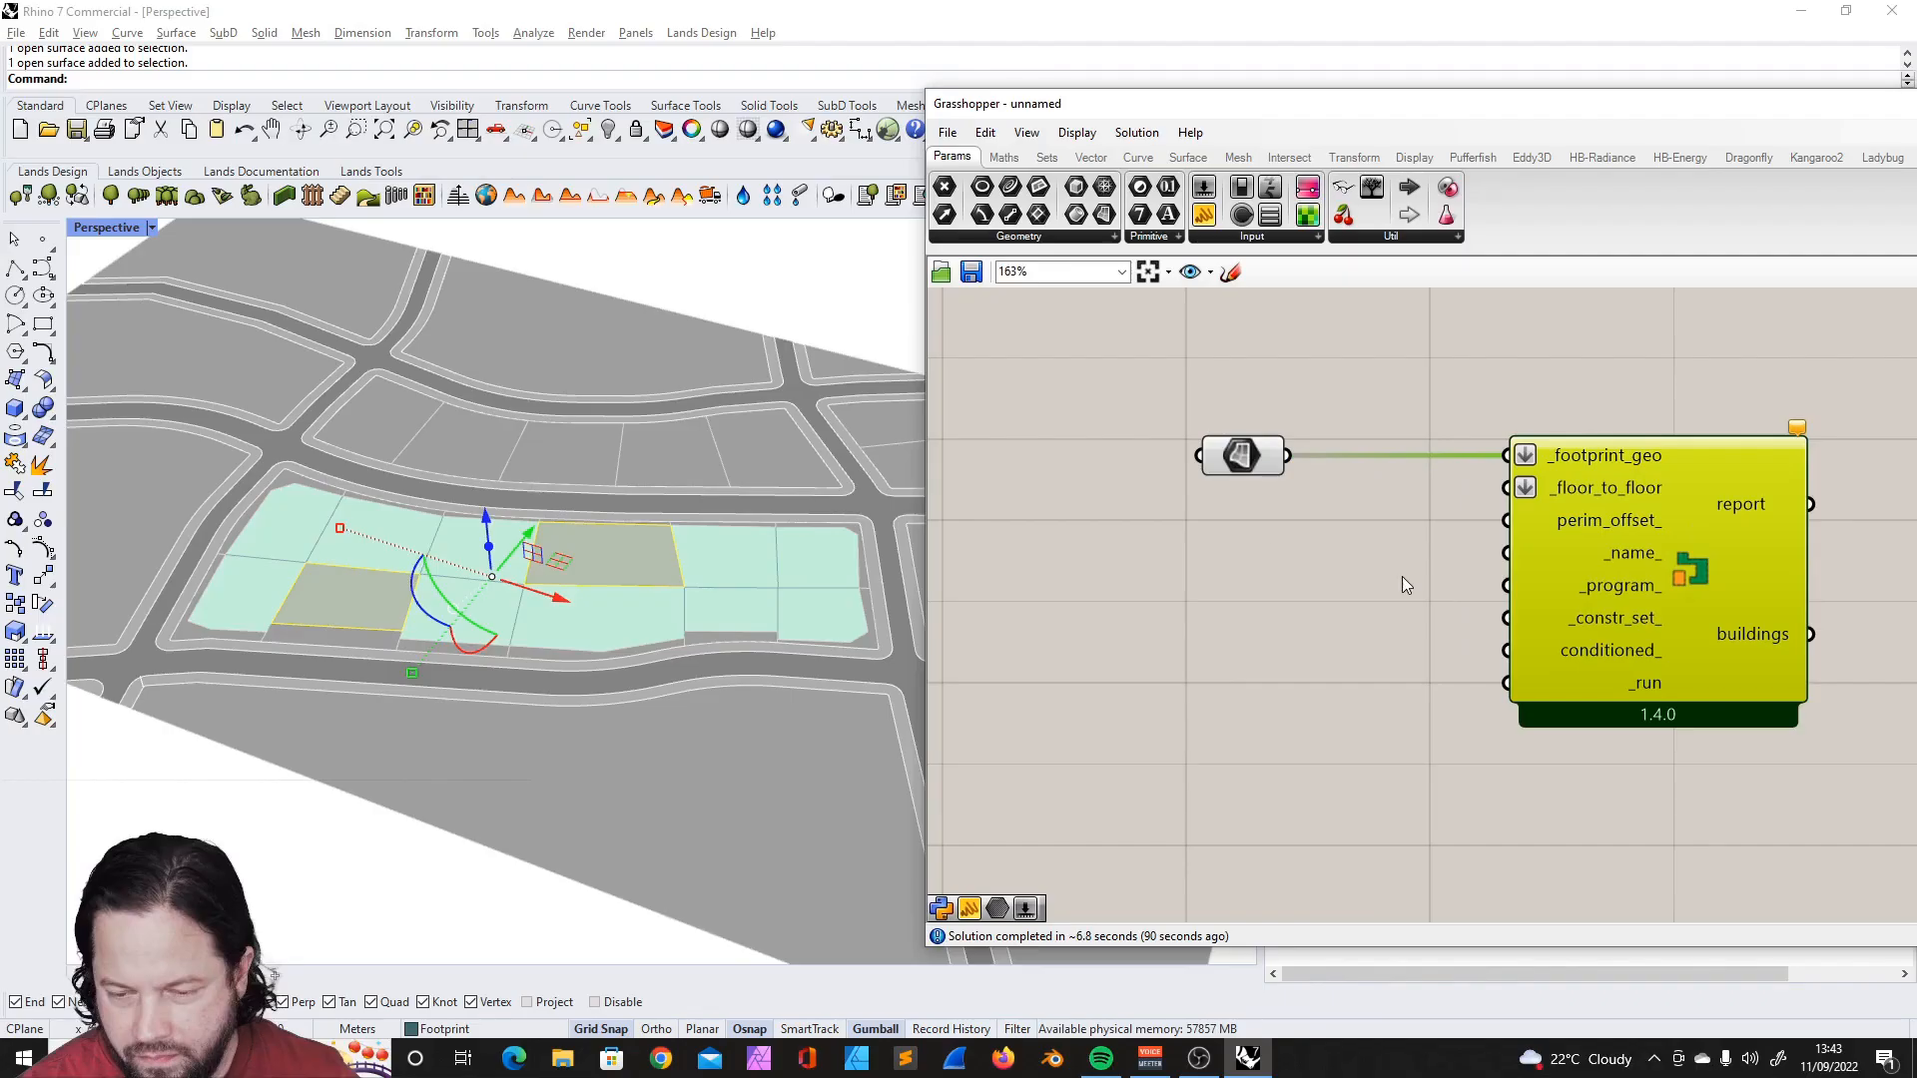
{"action": "left_click", "coordinate": [1272, 544]}
{"action": "scroll", "coordinate": [1337, 535], "scroll_direction": "down", "scroll_amount": 3}
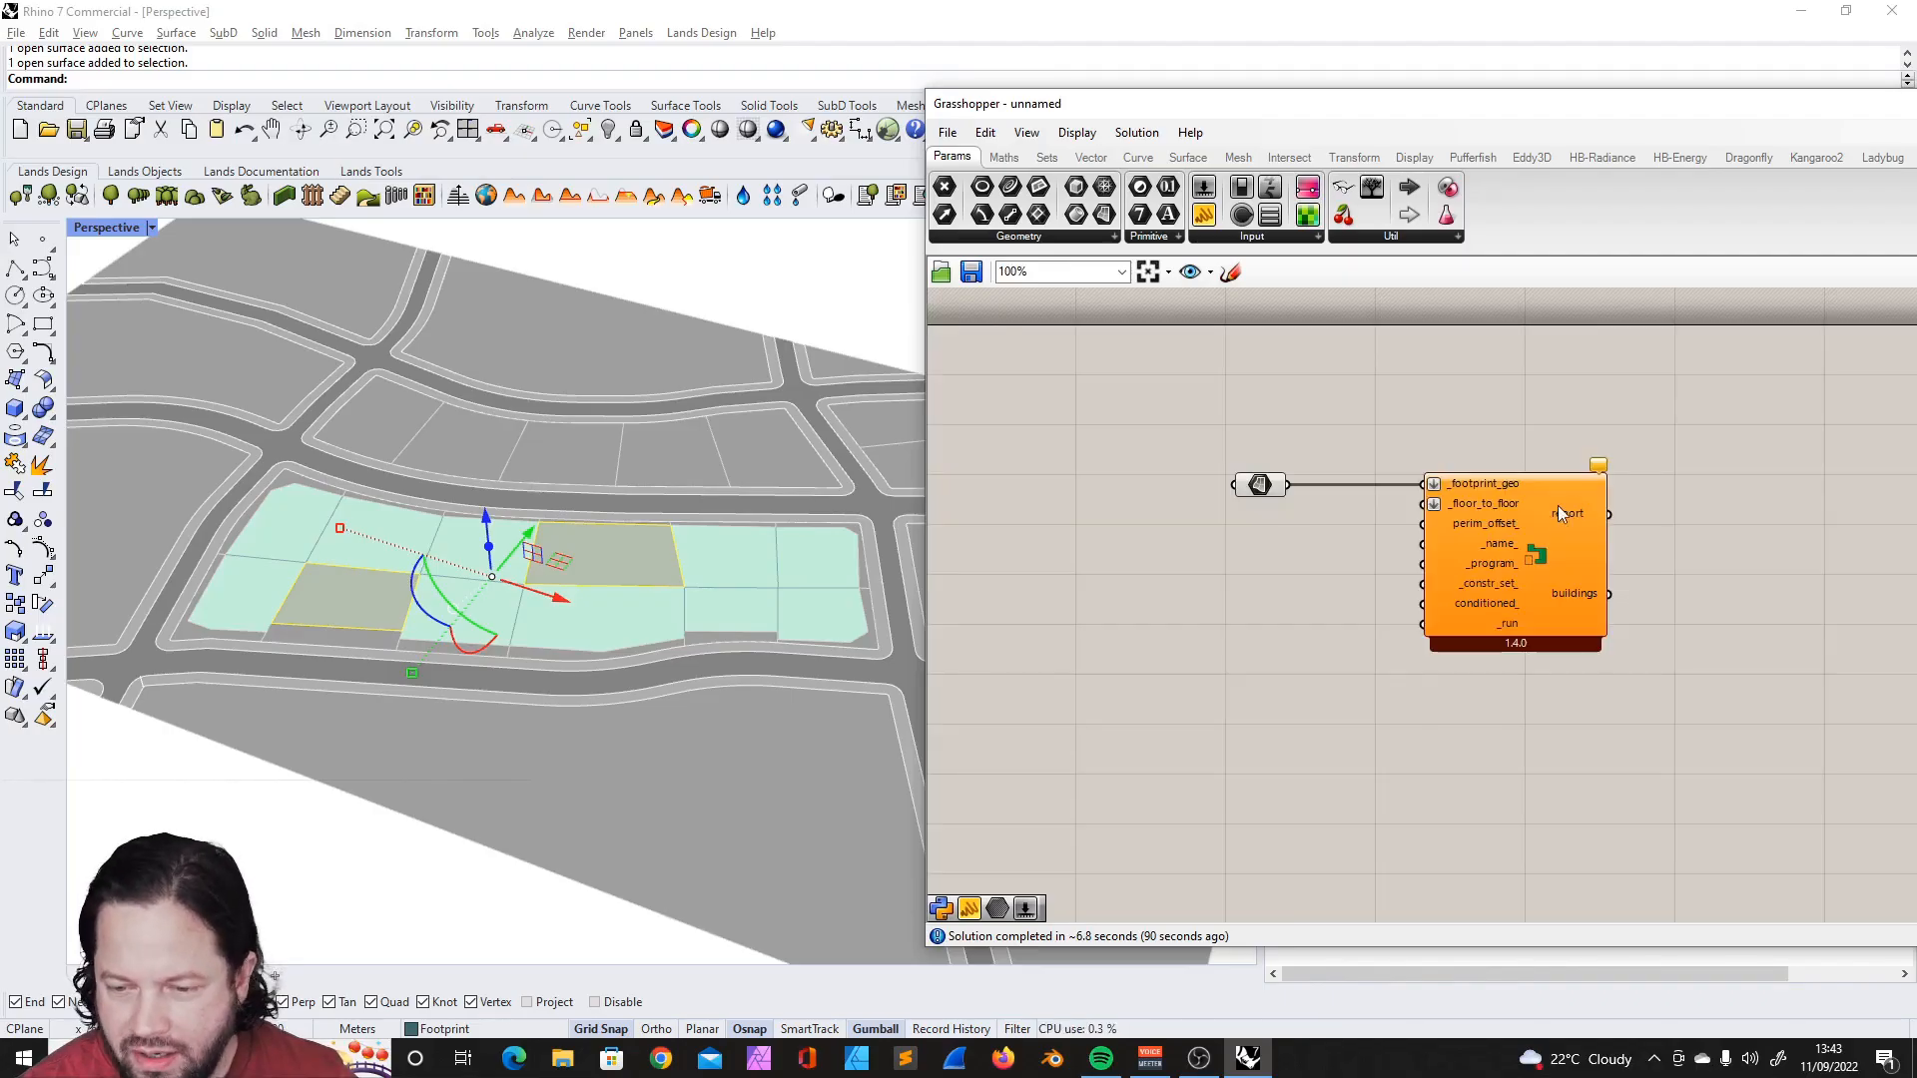
- Read the descriptions of the building component's inputs, including _footprint_geo and _name_
{"action": "scroll", "coordinate": [1511, 510], "scroll_direction": "up", "scroll_amount": 2}
{"action": "mouse_move", "coordinate": [1378, 468]}
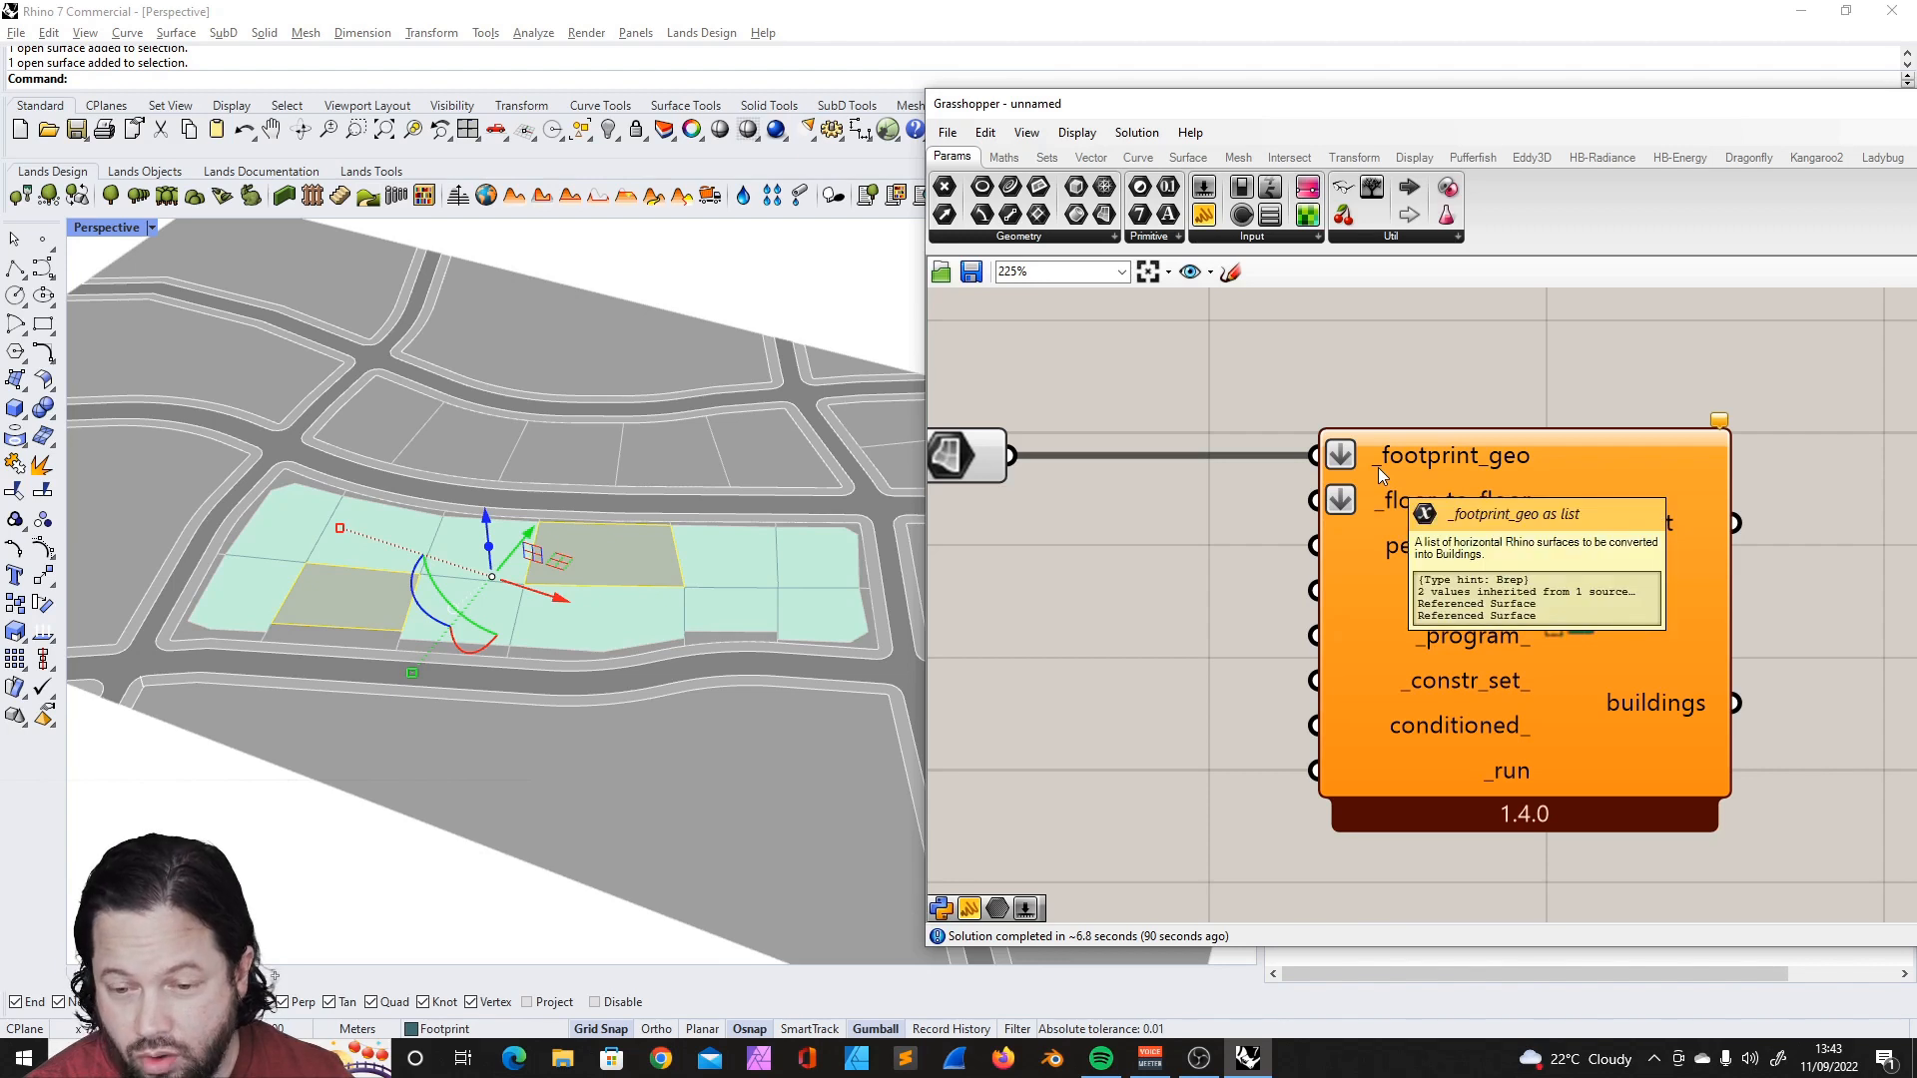
{"action": "mouse_move", "coordinate": [1532, 557]}
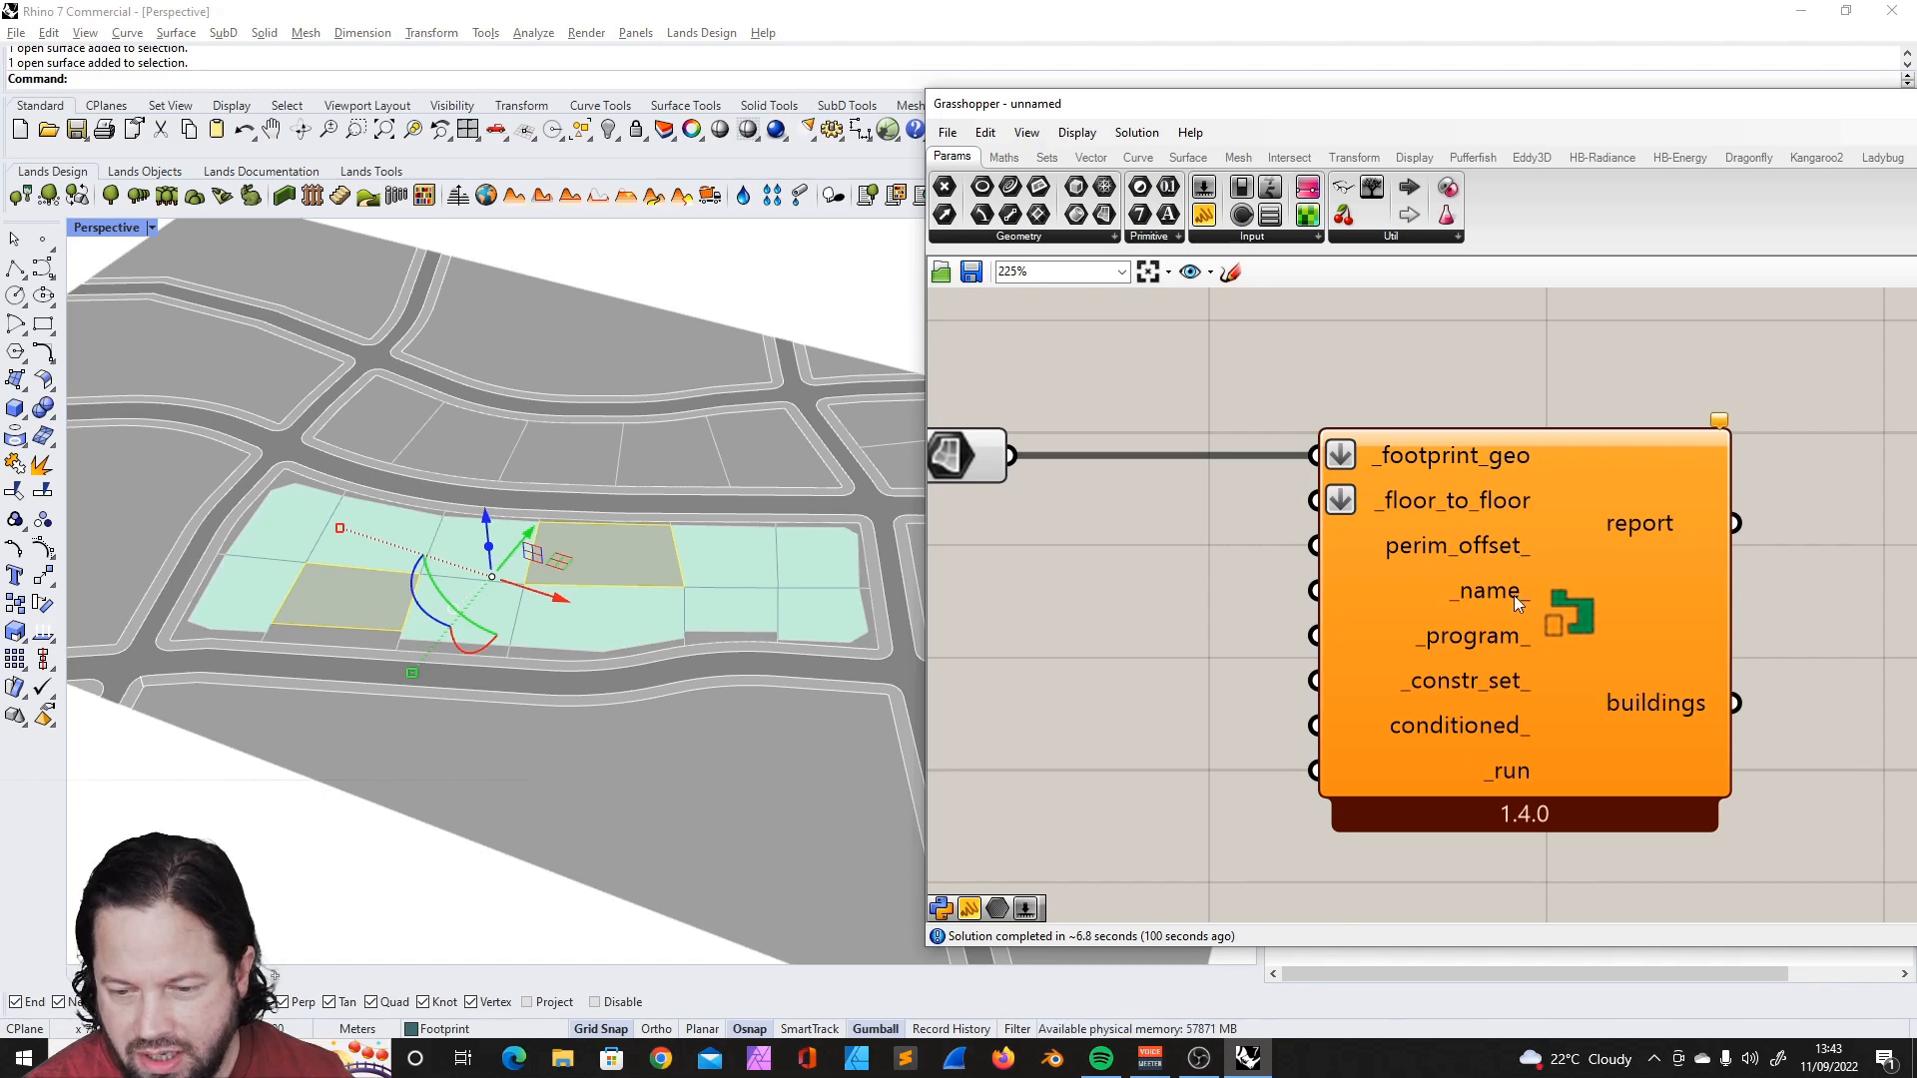
{"action": "mouse_move", "coordinate": [1512, 604]}
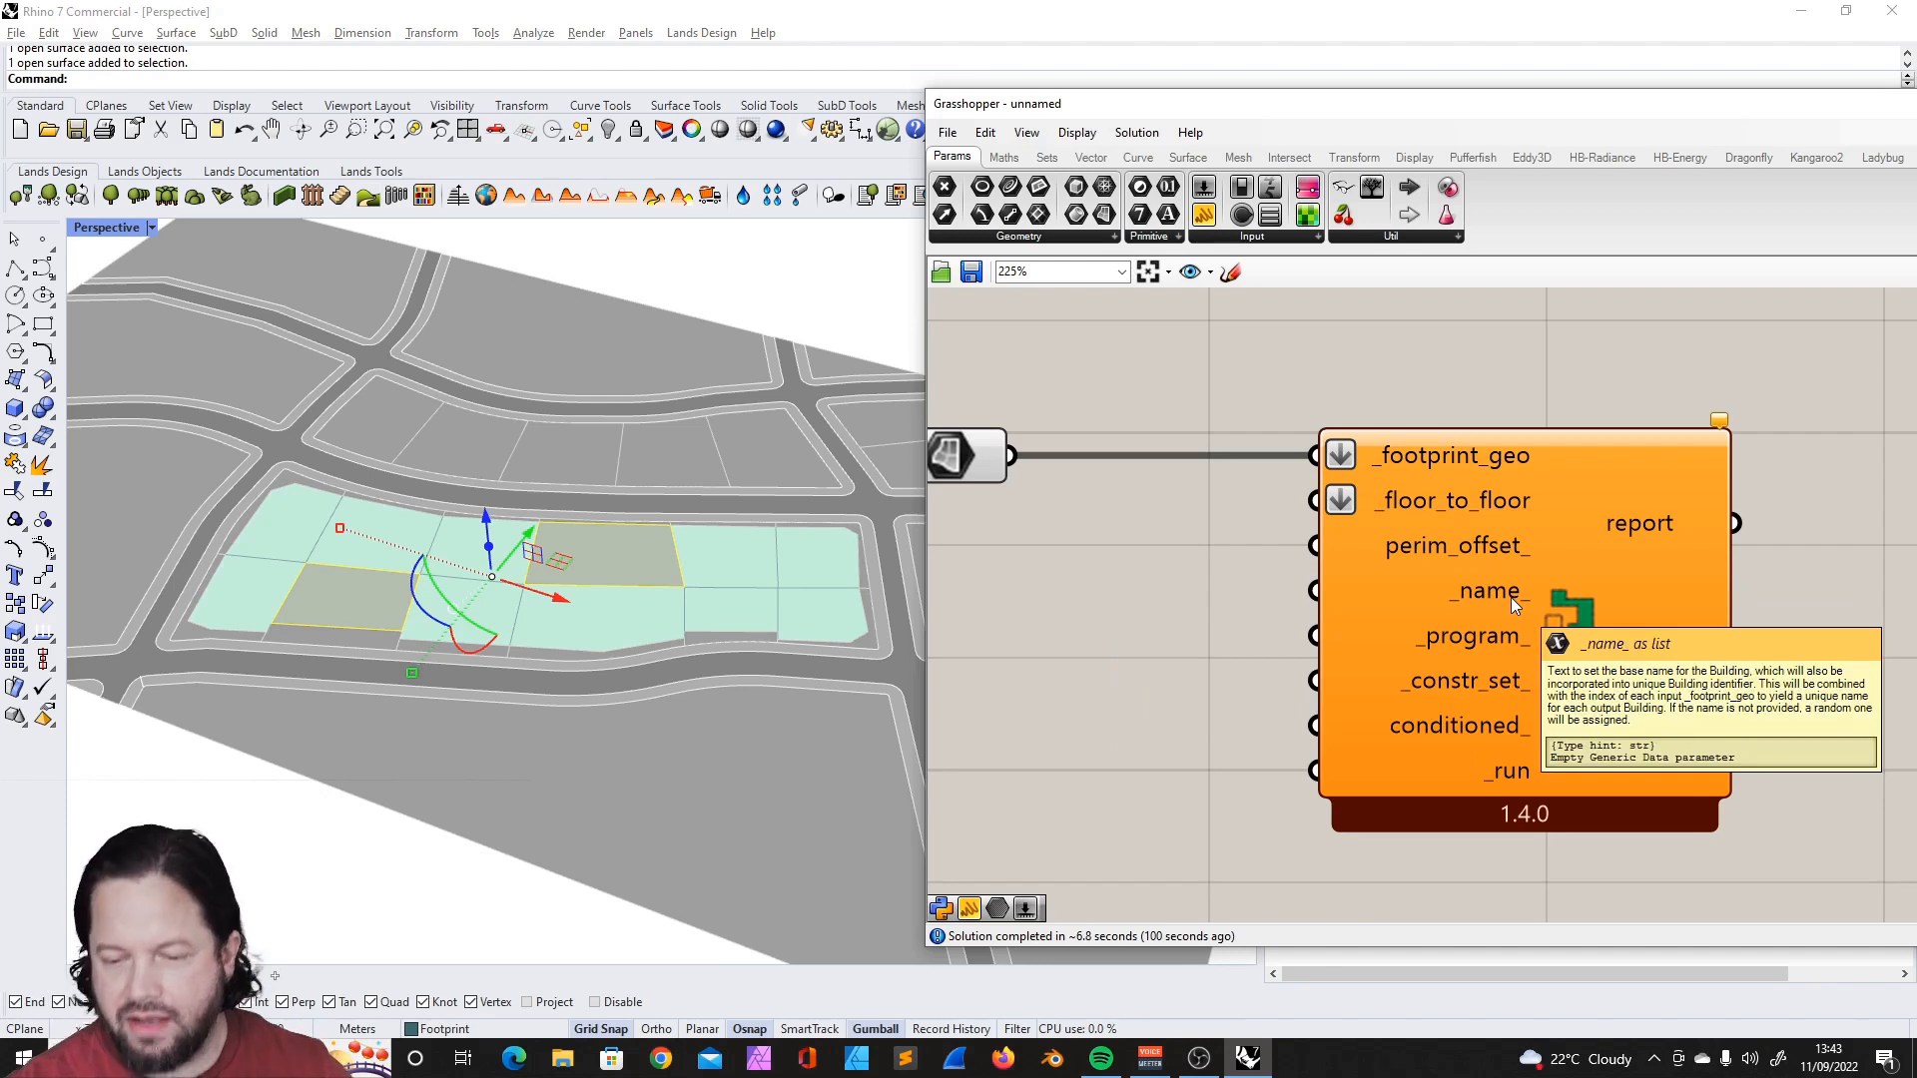
- Rearrange the canvas so the Surface parameter sits above and away from the building component's inputs
{"action": "left_click_drag", "start_coordinate": [1498, 603], "coordinate": [1552, 603]}
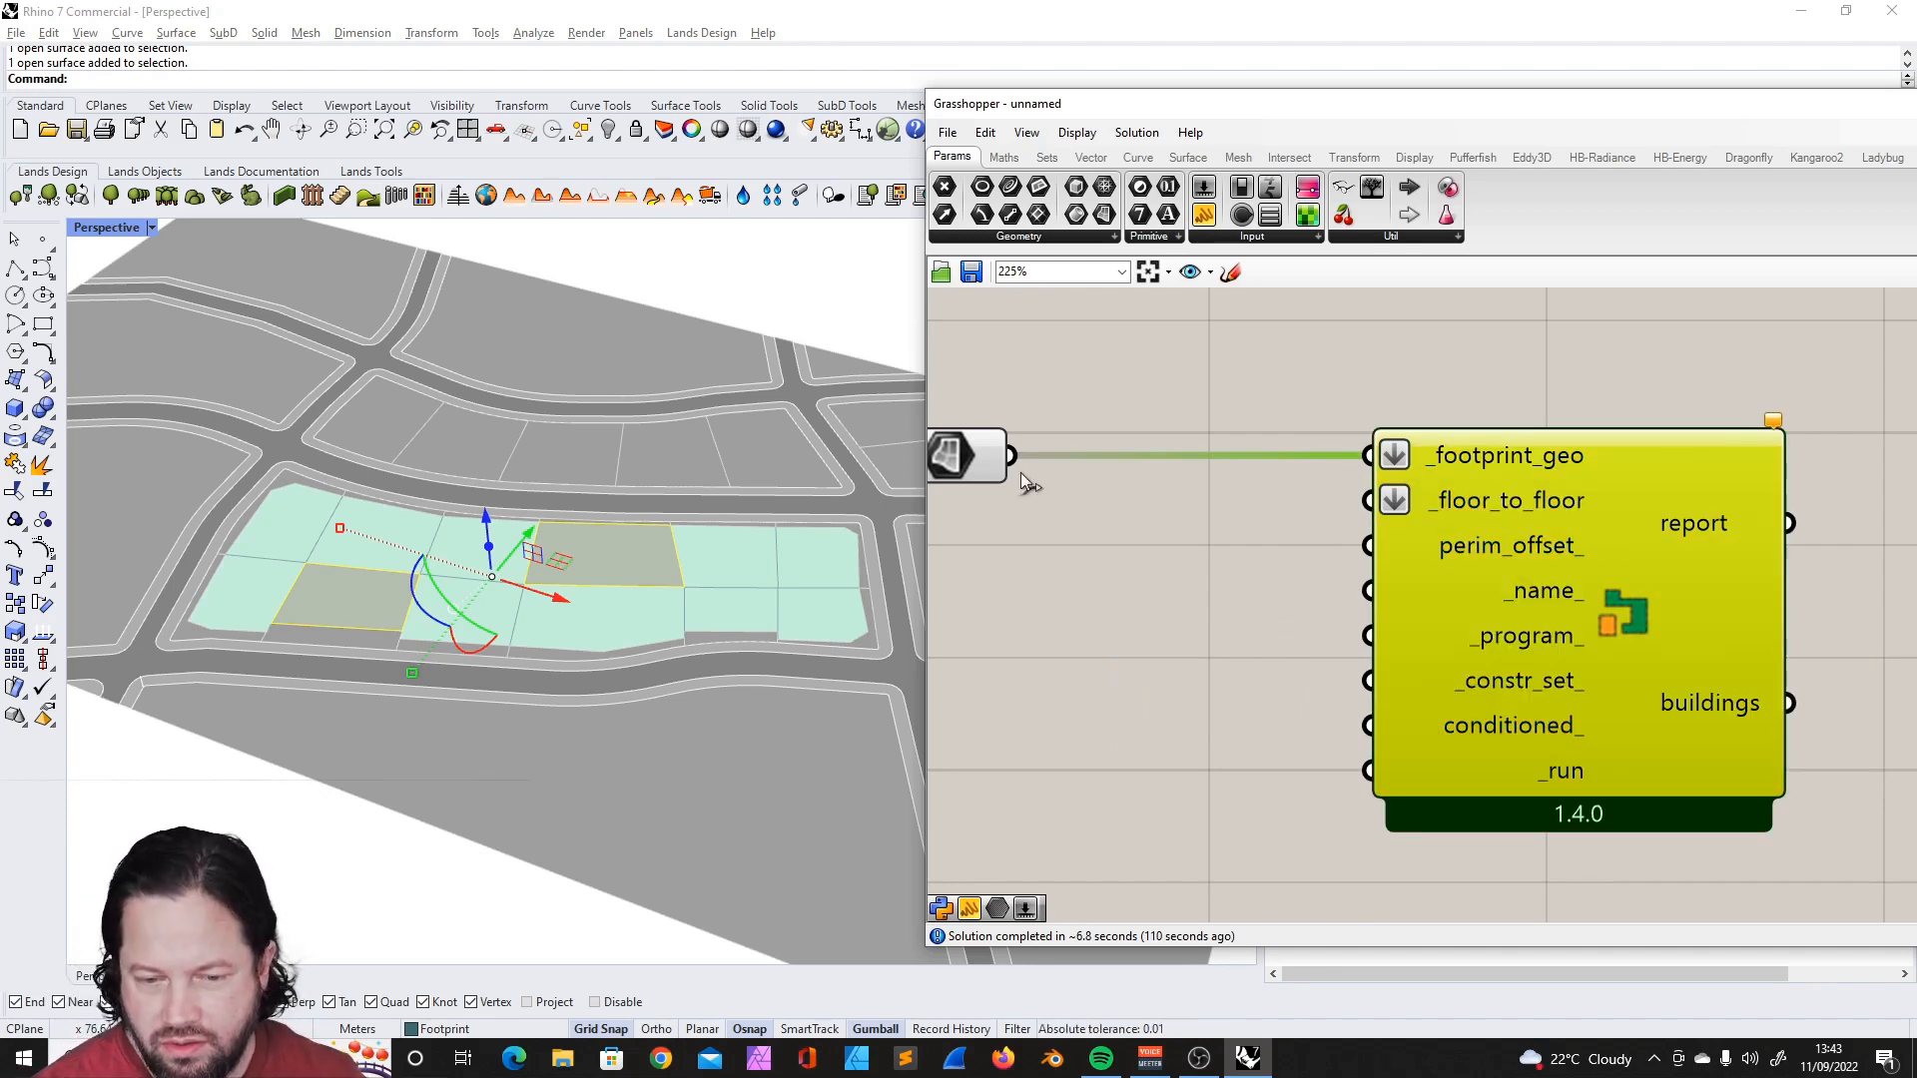
{"action": "left_click_drag", "start_coordinate": [988, 457], "coordinate": [1095, 459]}
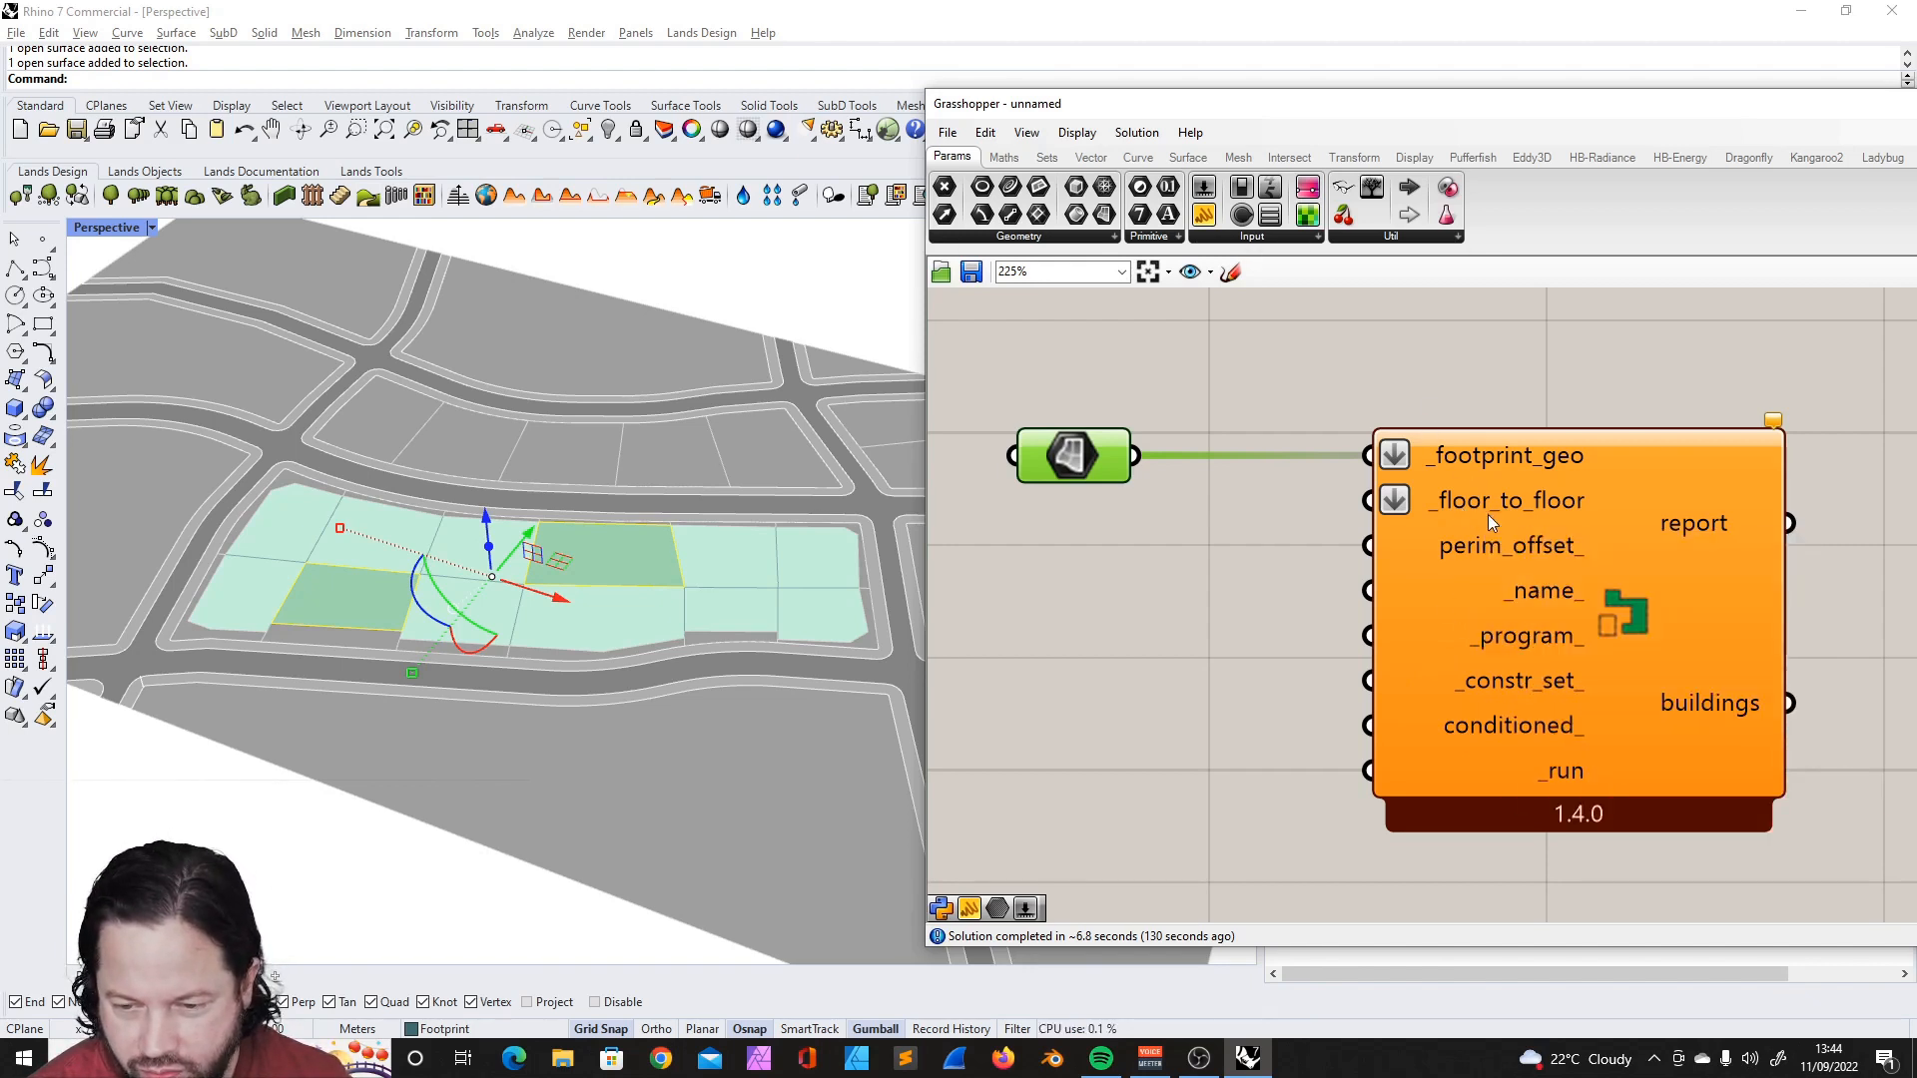
{"action": "left_click_drag", "start_coordinate": [1081, 457], "coordinate": [1178, 361]}
{"action": "left_click", "coordinate": [1488, 473]}
{"action": "scroll", "coordinate": [1554, 465], "scroll_direction": "down", "scroll_amount": 2}
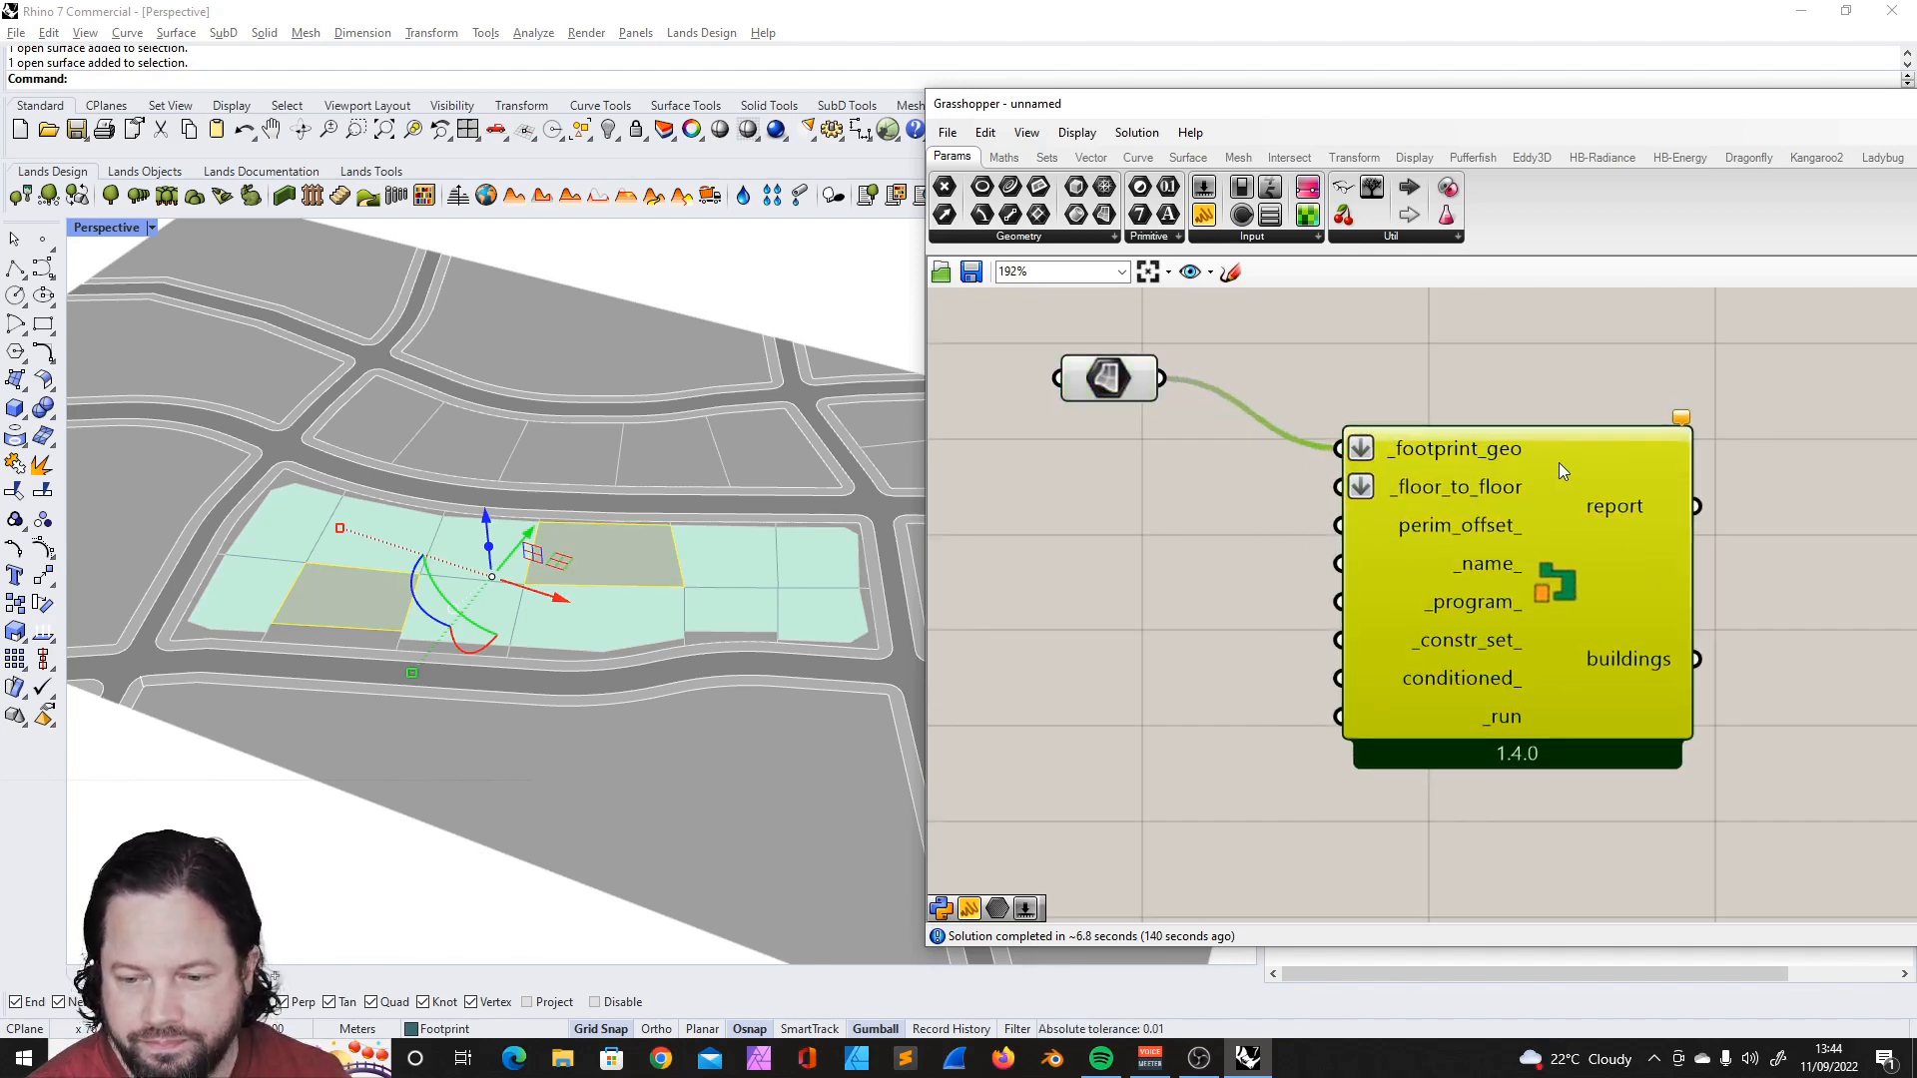
{"action": "right_click", "coordinate": [1458, 483]}
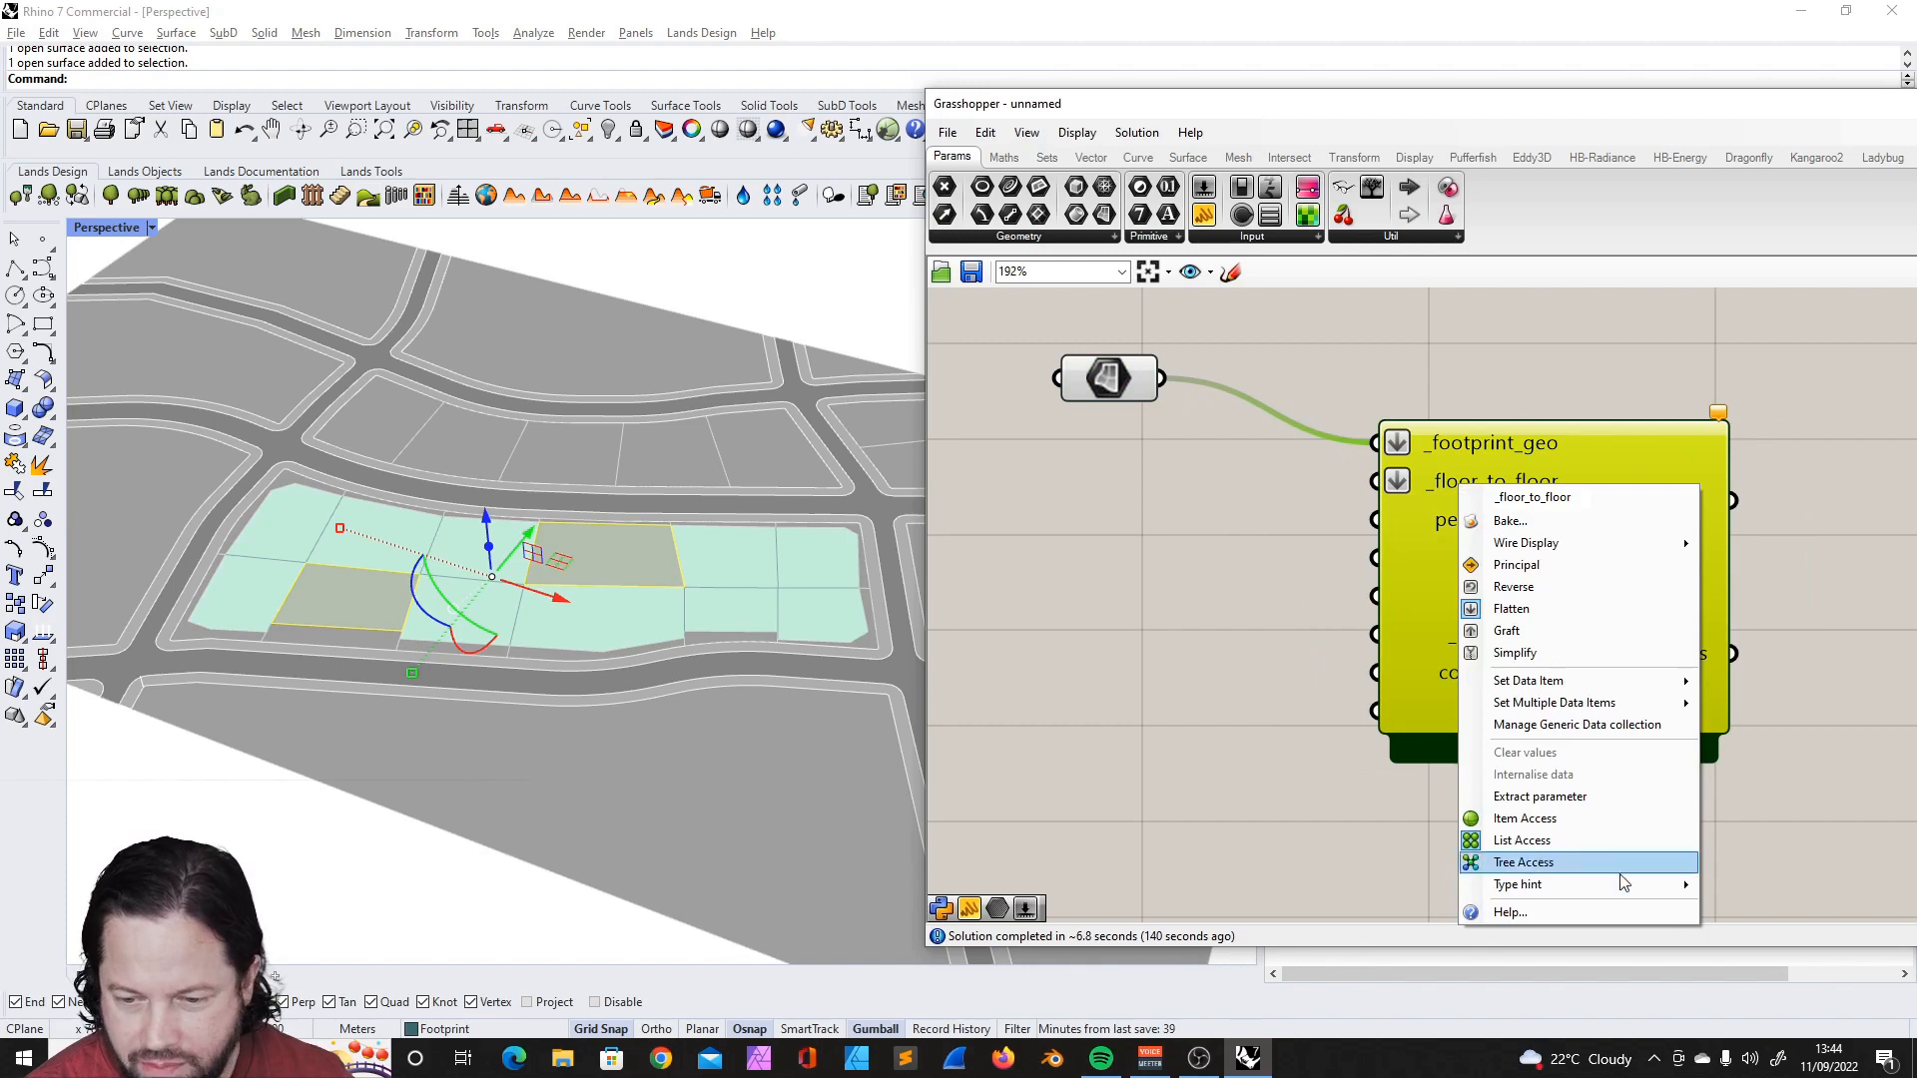
{"action": "mouse_move", "coordinate": [1647, 702]}
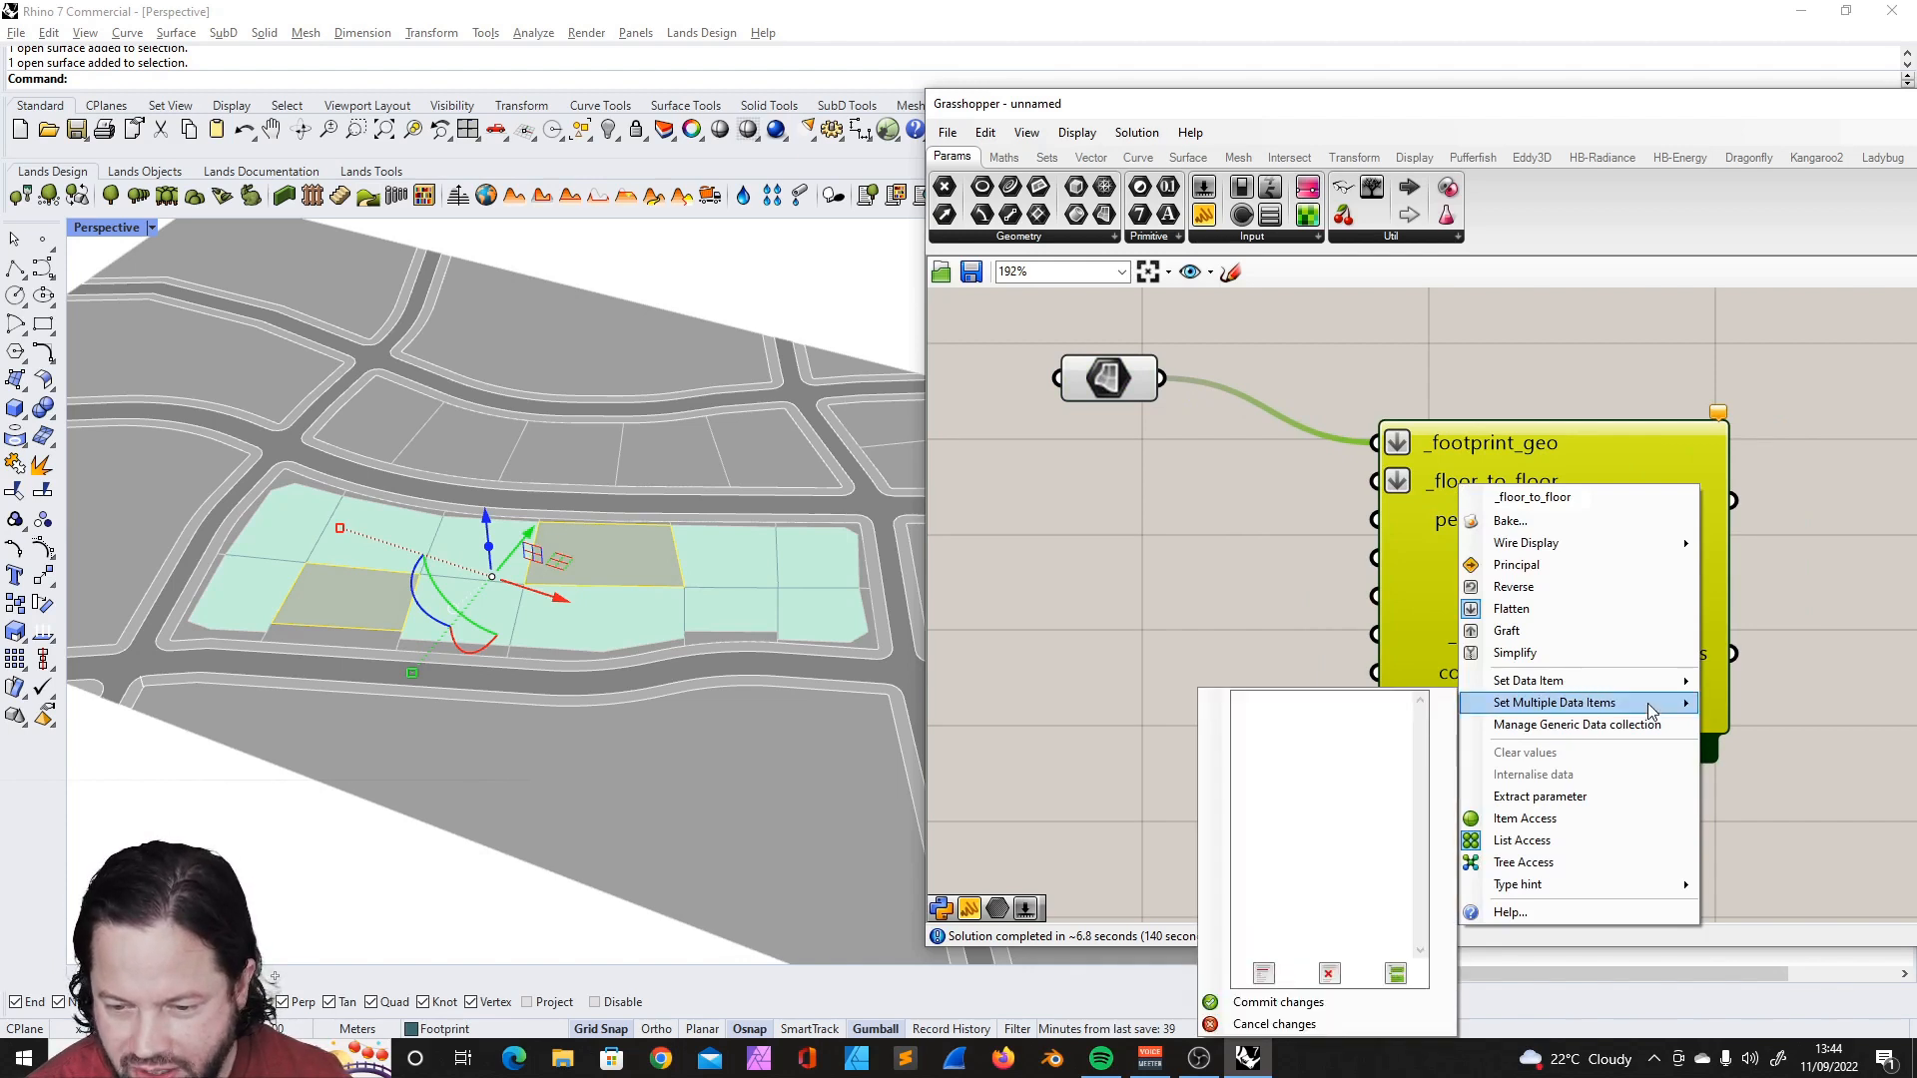
{"action": "left_click", "coordinate": [1212, 633]}
- Add an empty panel below the Surface parameter and shift the building component away from it
{"action": "left_click_drag", "start_coordinate": [1204, 215], "coordinate": [1079, 552]}
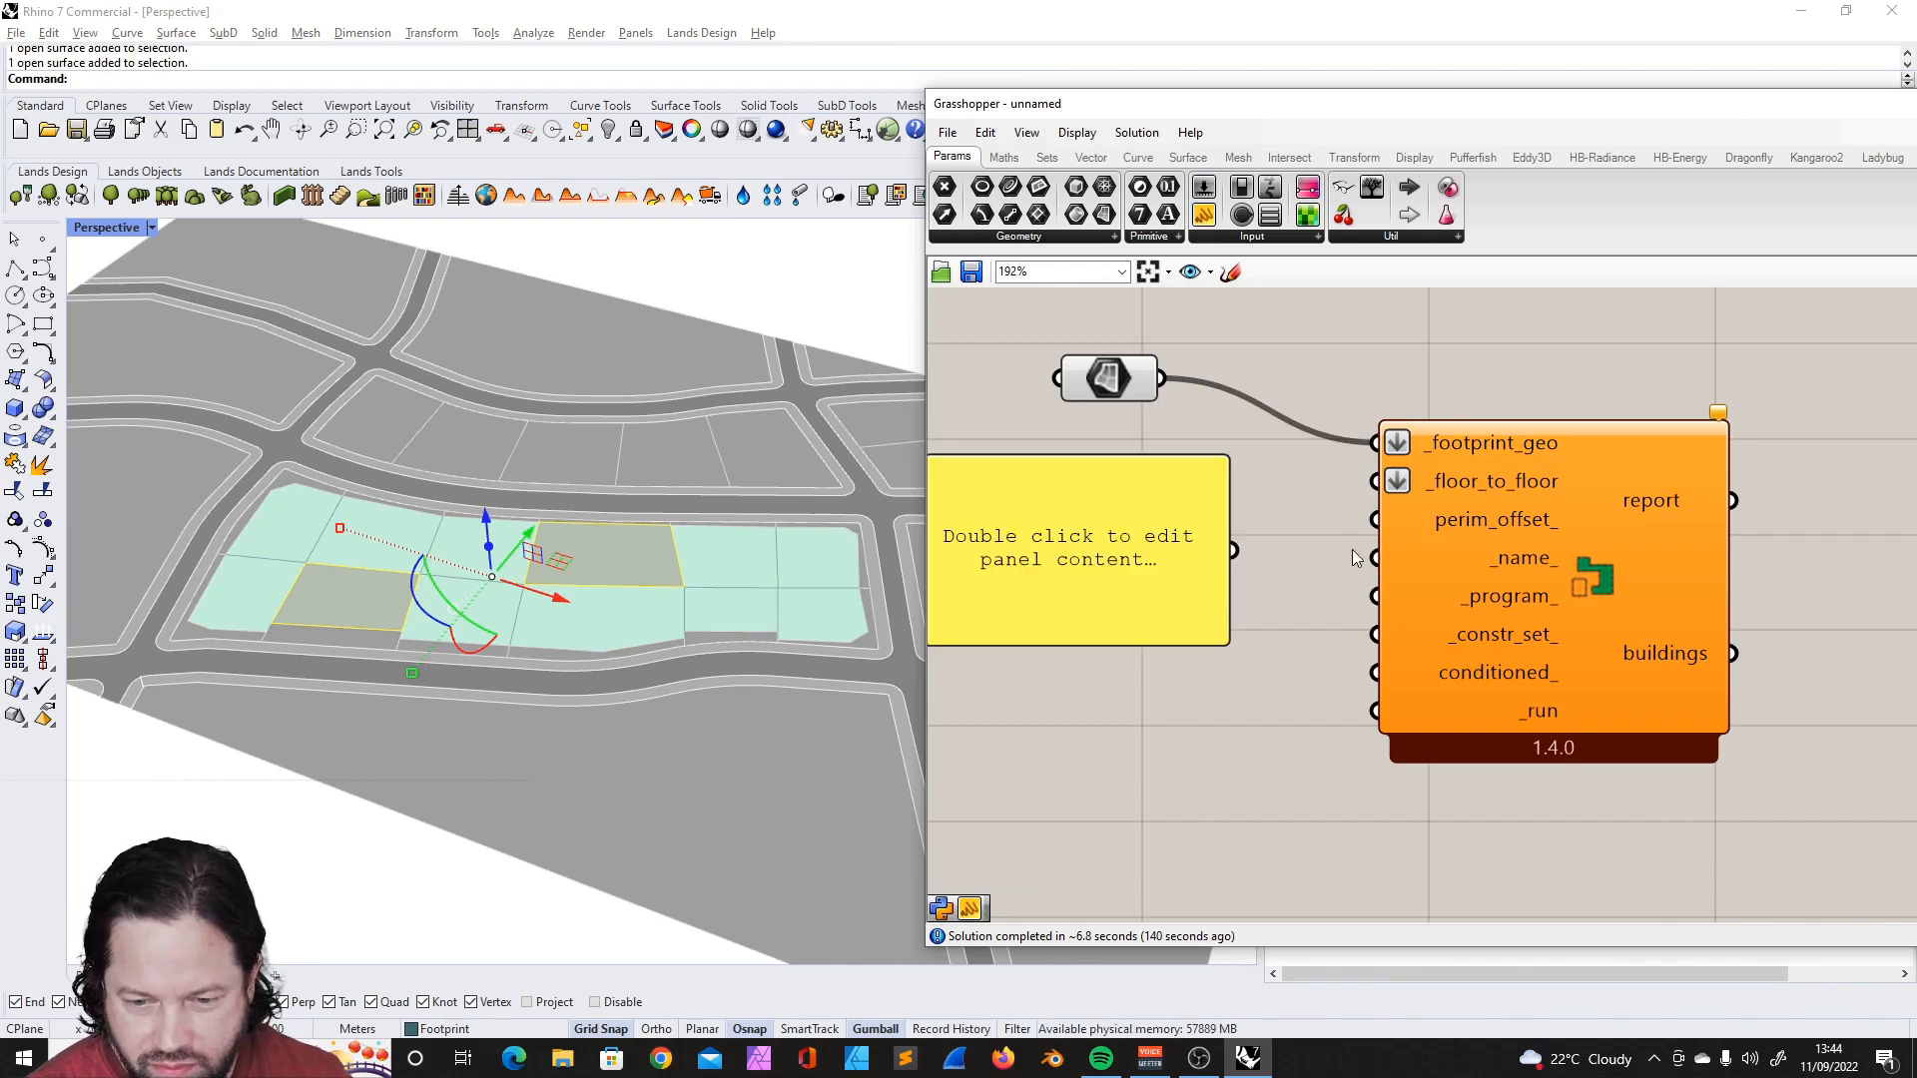
{"action": "scroll", "coordinate": [1454, 525], "scroll_direction": "down", "scroll_amount": 2}
{"action": "left_click_drag", "start_coordinate": [1438, 527], "coordinate": [1510, 526]}
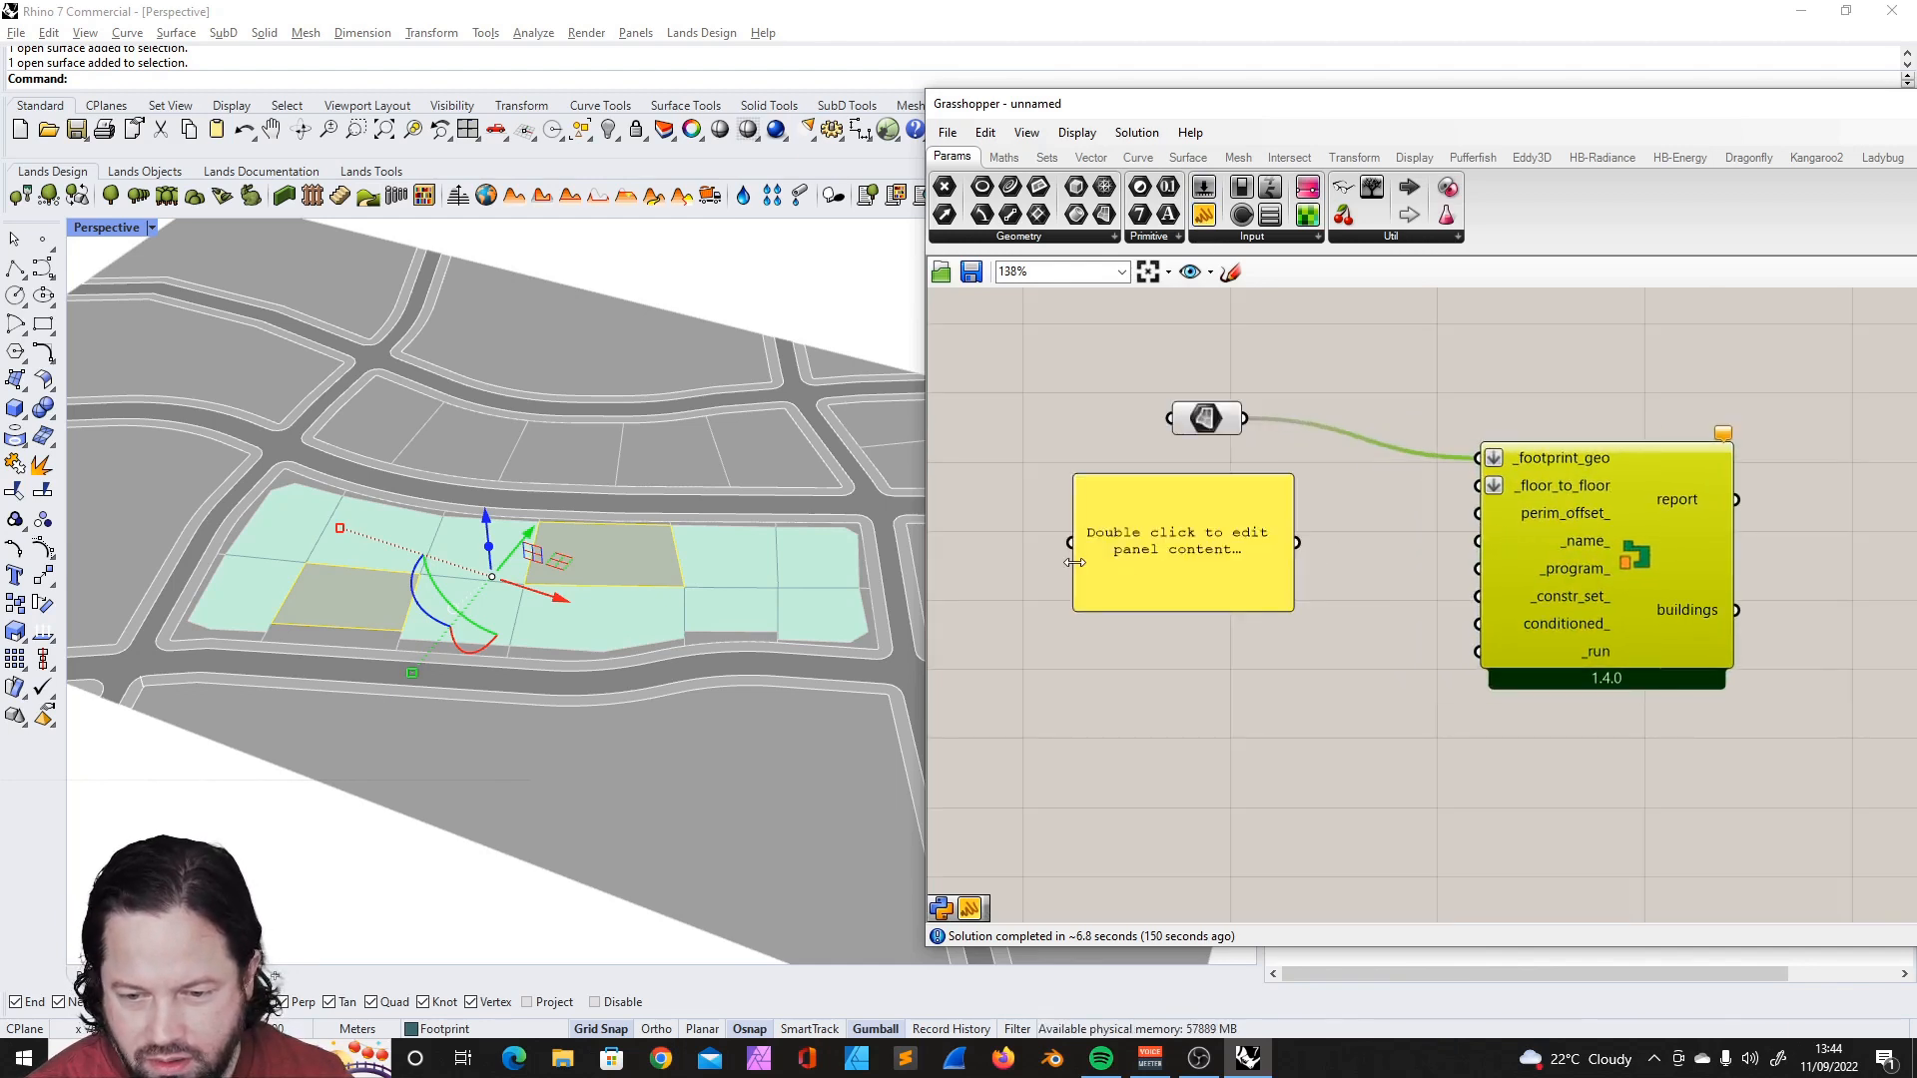
- Enter the floor heights 3.0, 2.7 and 2.7 on separate lines in the empty panel
{"action": "double_click", "coordinate": [1158, 557]}
{"action": "type", "text": "2."}
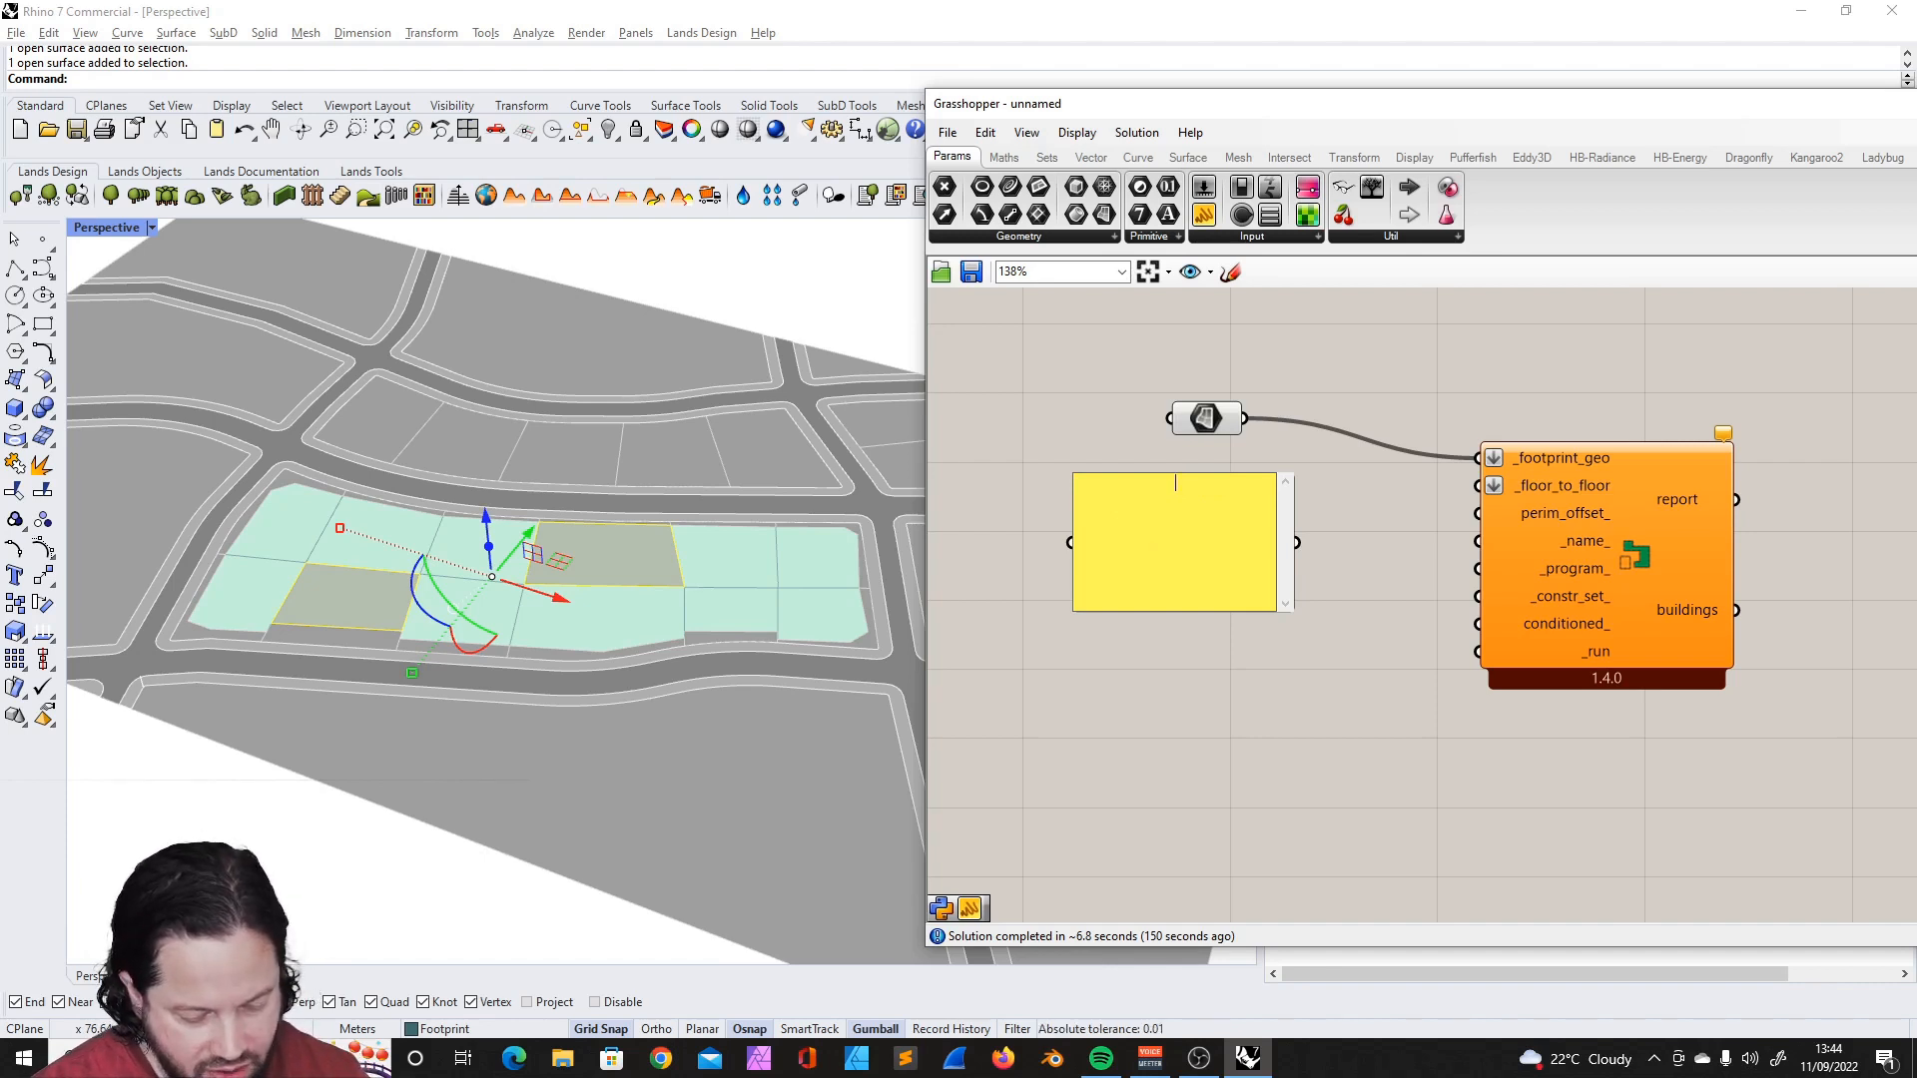
{"action": "key", "text": "Return"}
{"action": "type", "text": "2"}
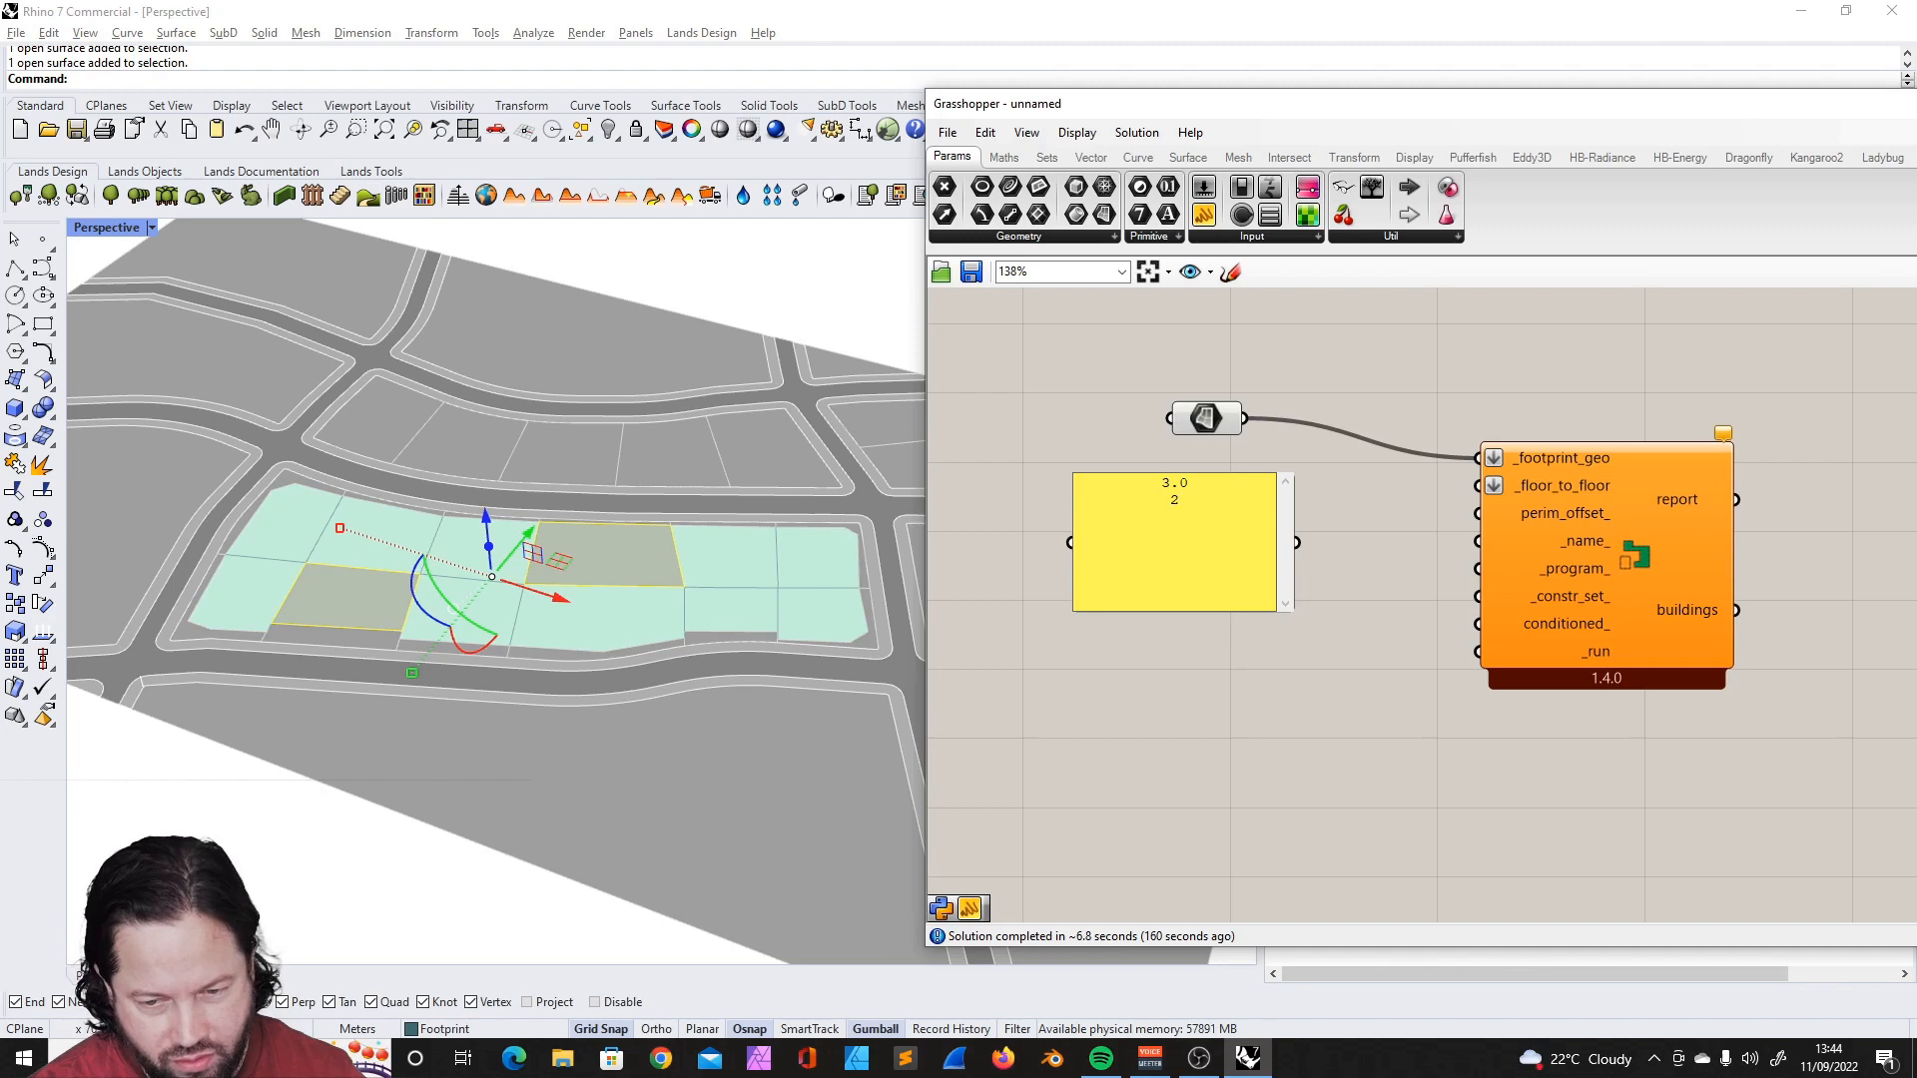
{"action": "type", "text": ".7"}
{"action": "key", "text": "Return"}
{"action": "type", "text": "2.7"}
- Connect the floor-height panel to the _floor_to_floor input and turn off its Multiline Data option so each line is a separate item
{"action": "left_click_drag", "start_coordinate": [1297, 543], "coordinate": [1478, 485]}
{"action": "left_click", "coordinate": [1647, 502]}
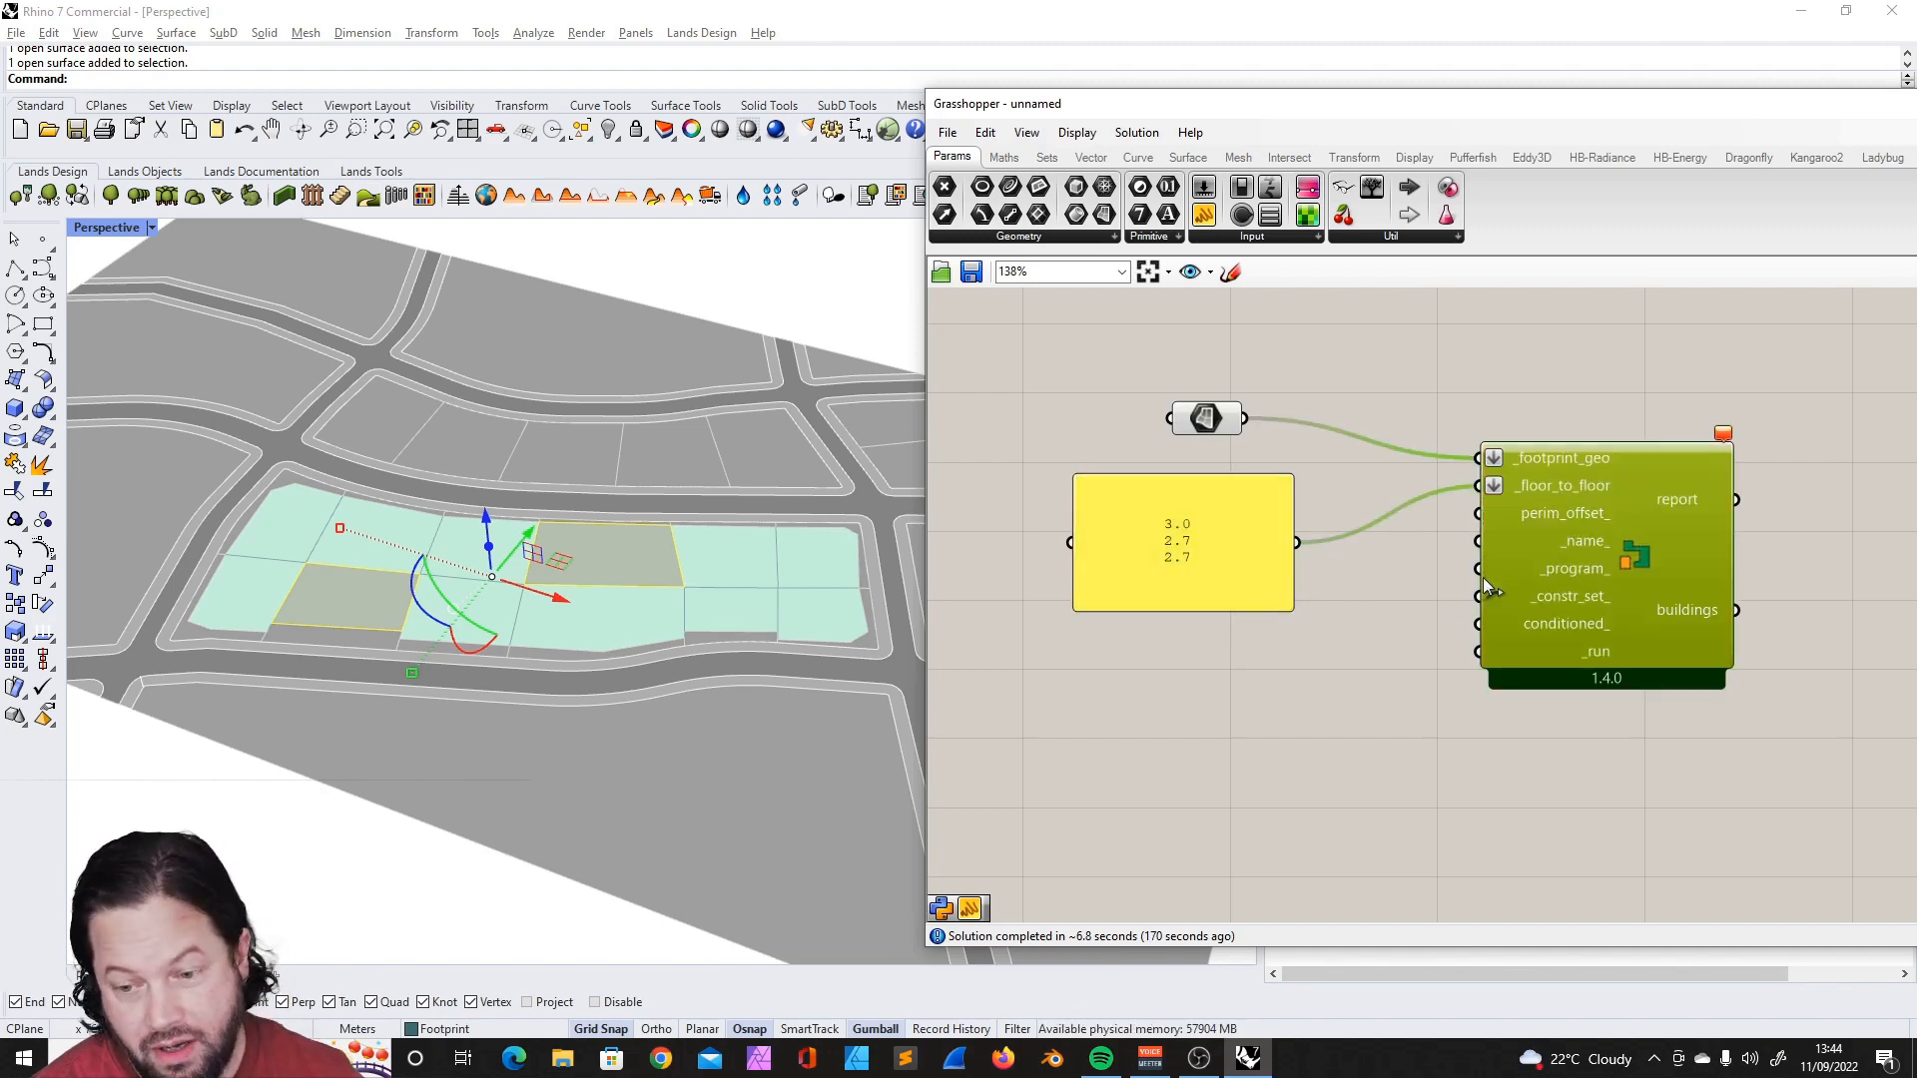
{"action": "left_click", "coordinate": [1417, 656]}
{"action": "left_click", "coordinate": [1233, 532]}
{"action": "right_click", "coordinate": [1219, 517]}
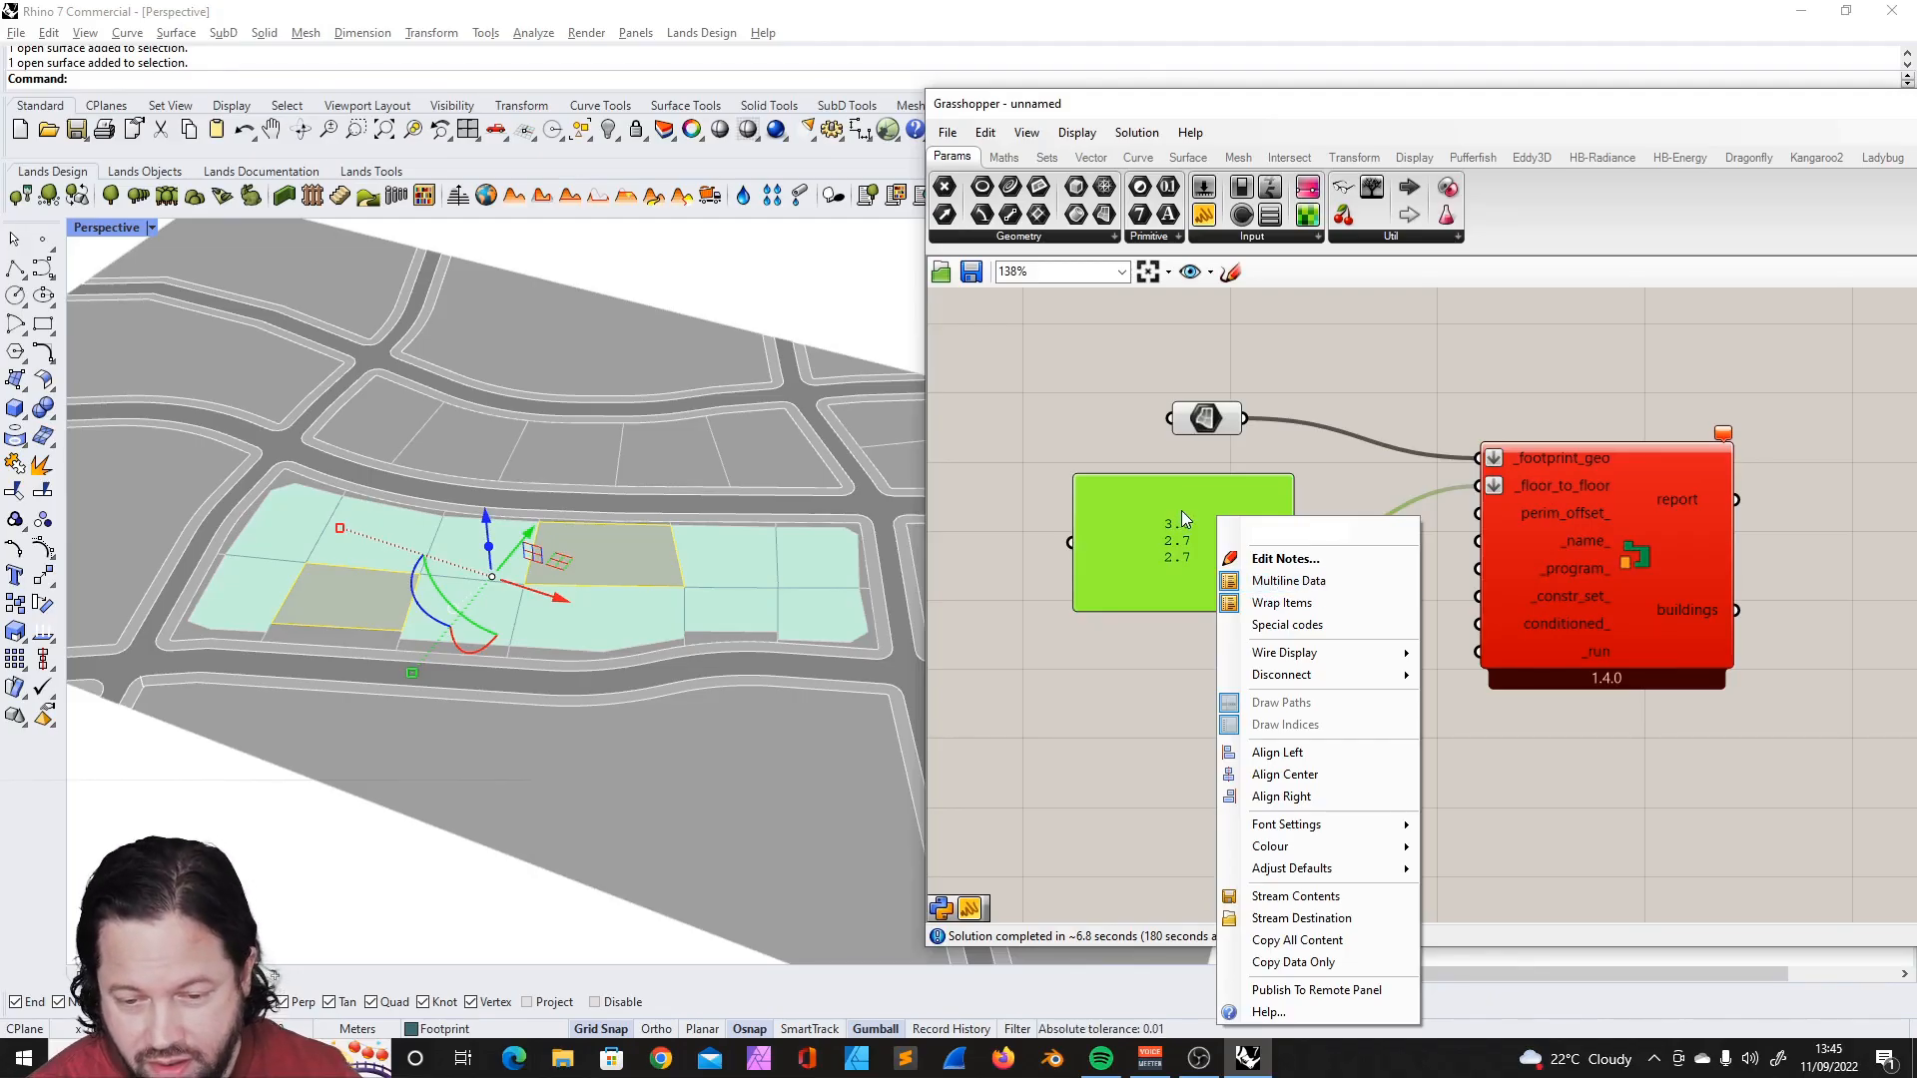
{"action": "left_click", "coordinate": [1280, 580]}
{"action": "left_click", "coordinate": [1246, 665]}
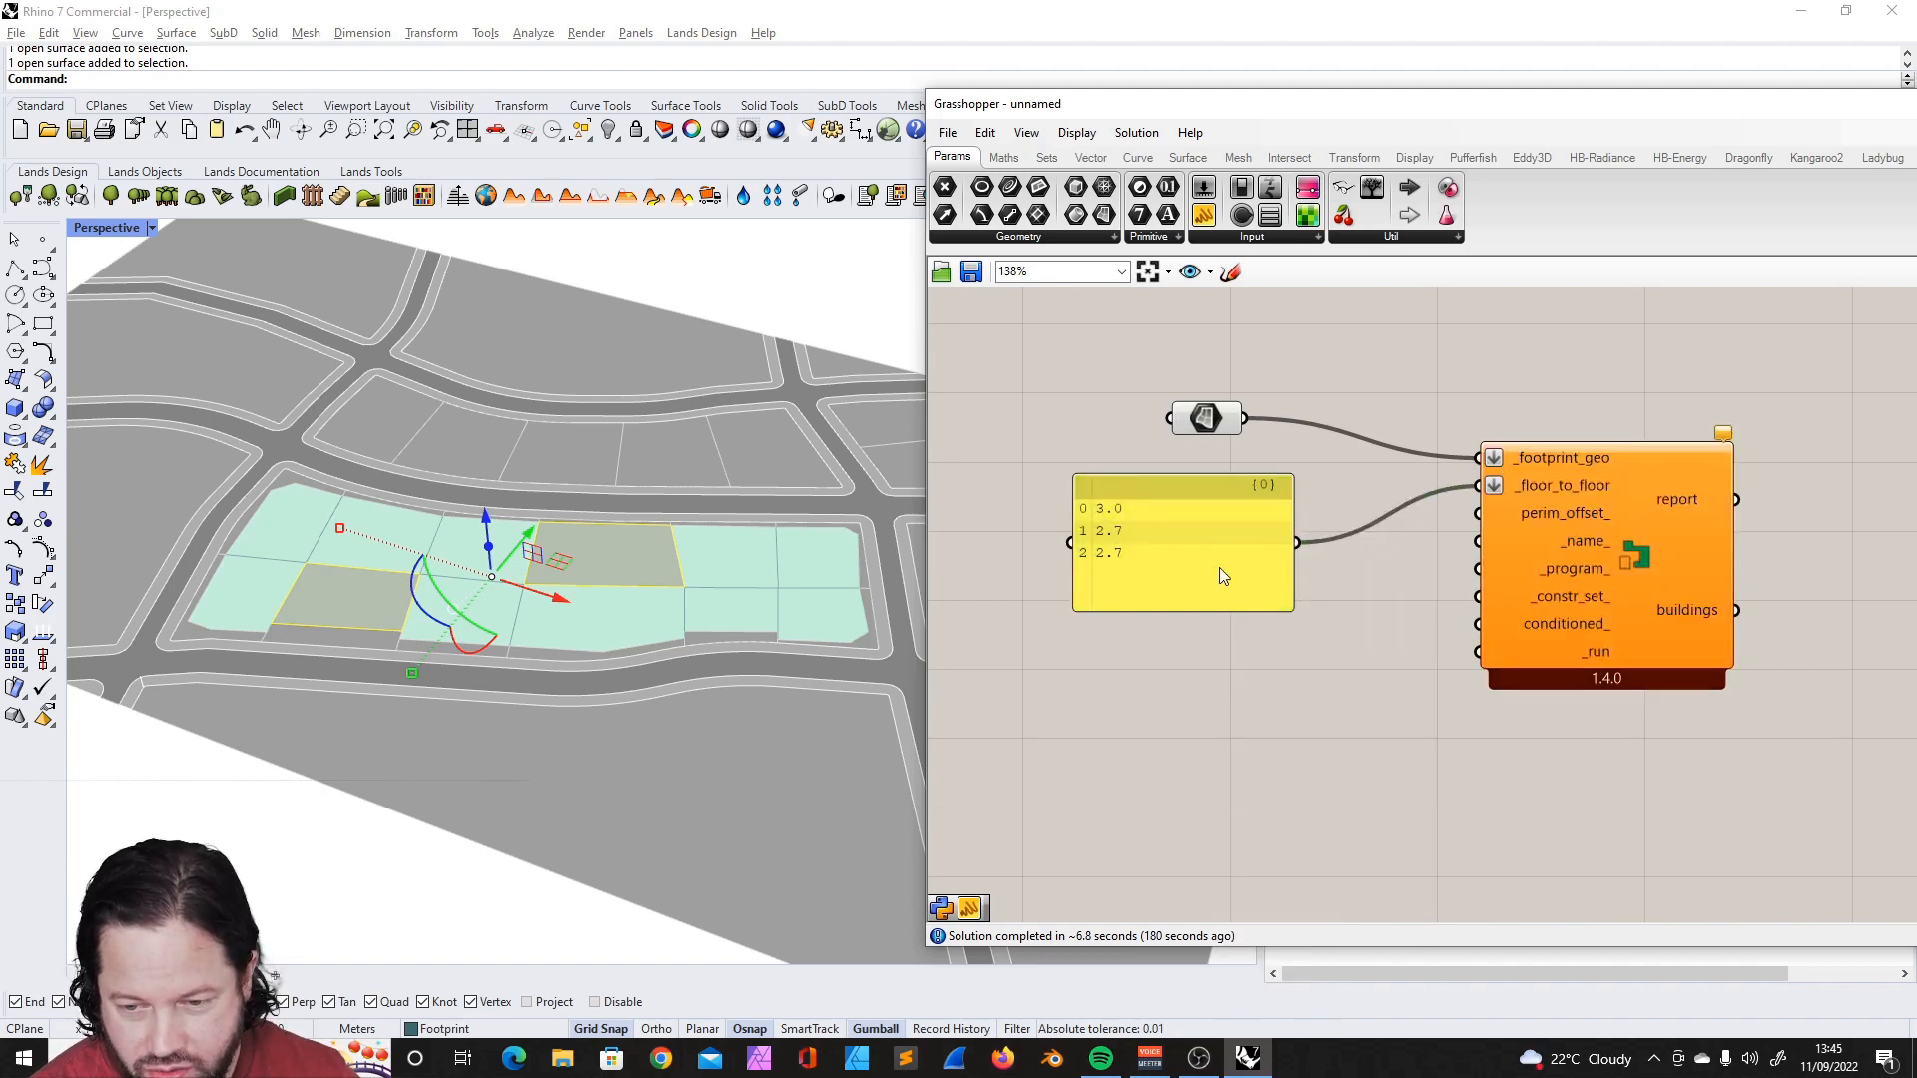
- Move the floor-height panel closer to the building component, just below the Surface parameter
{"action": "right_click", "coordinate": [1212, 512]}
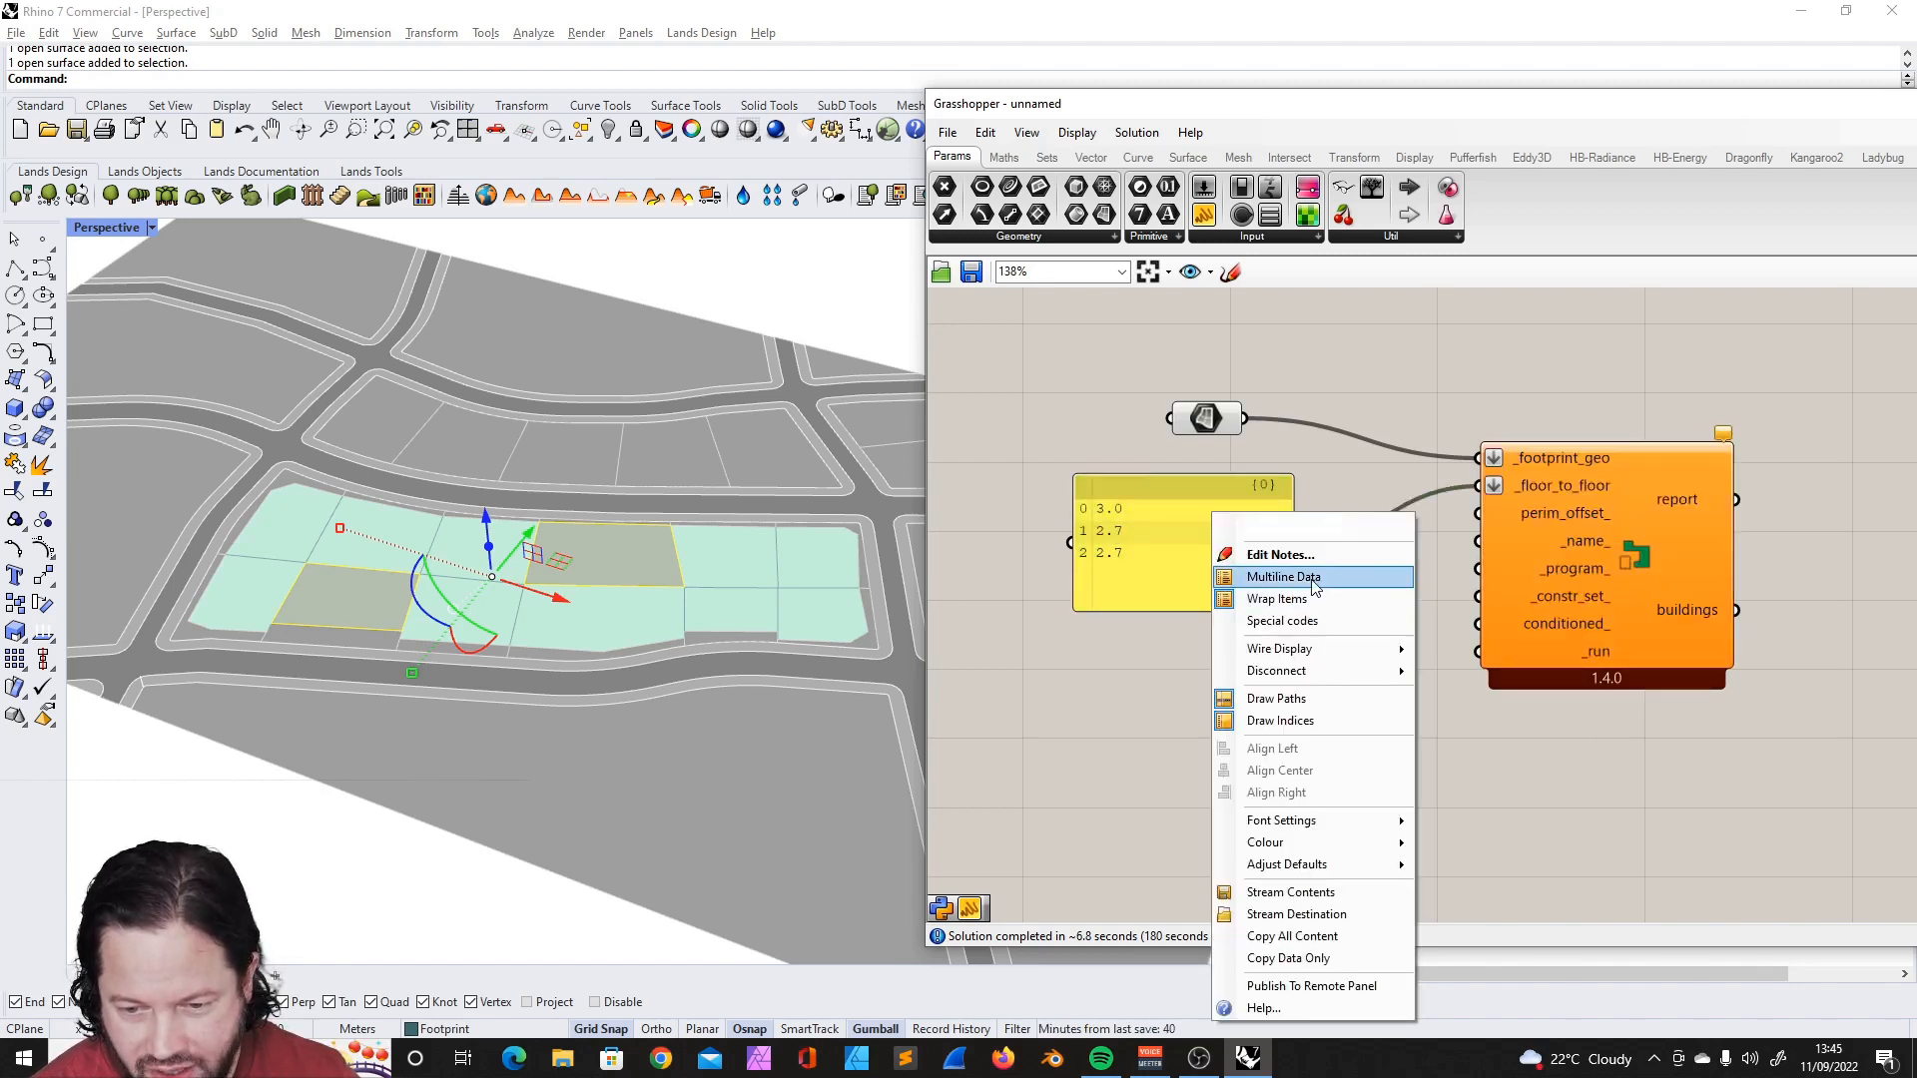
{"action": "left_click", "coordinate": [1175, 539]}
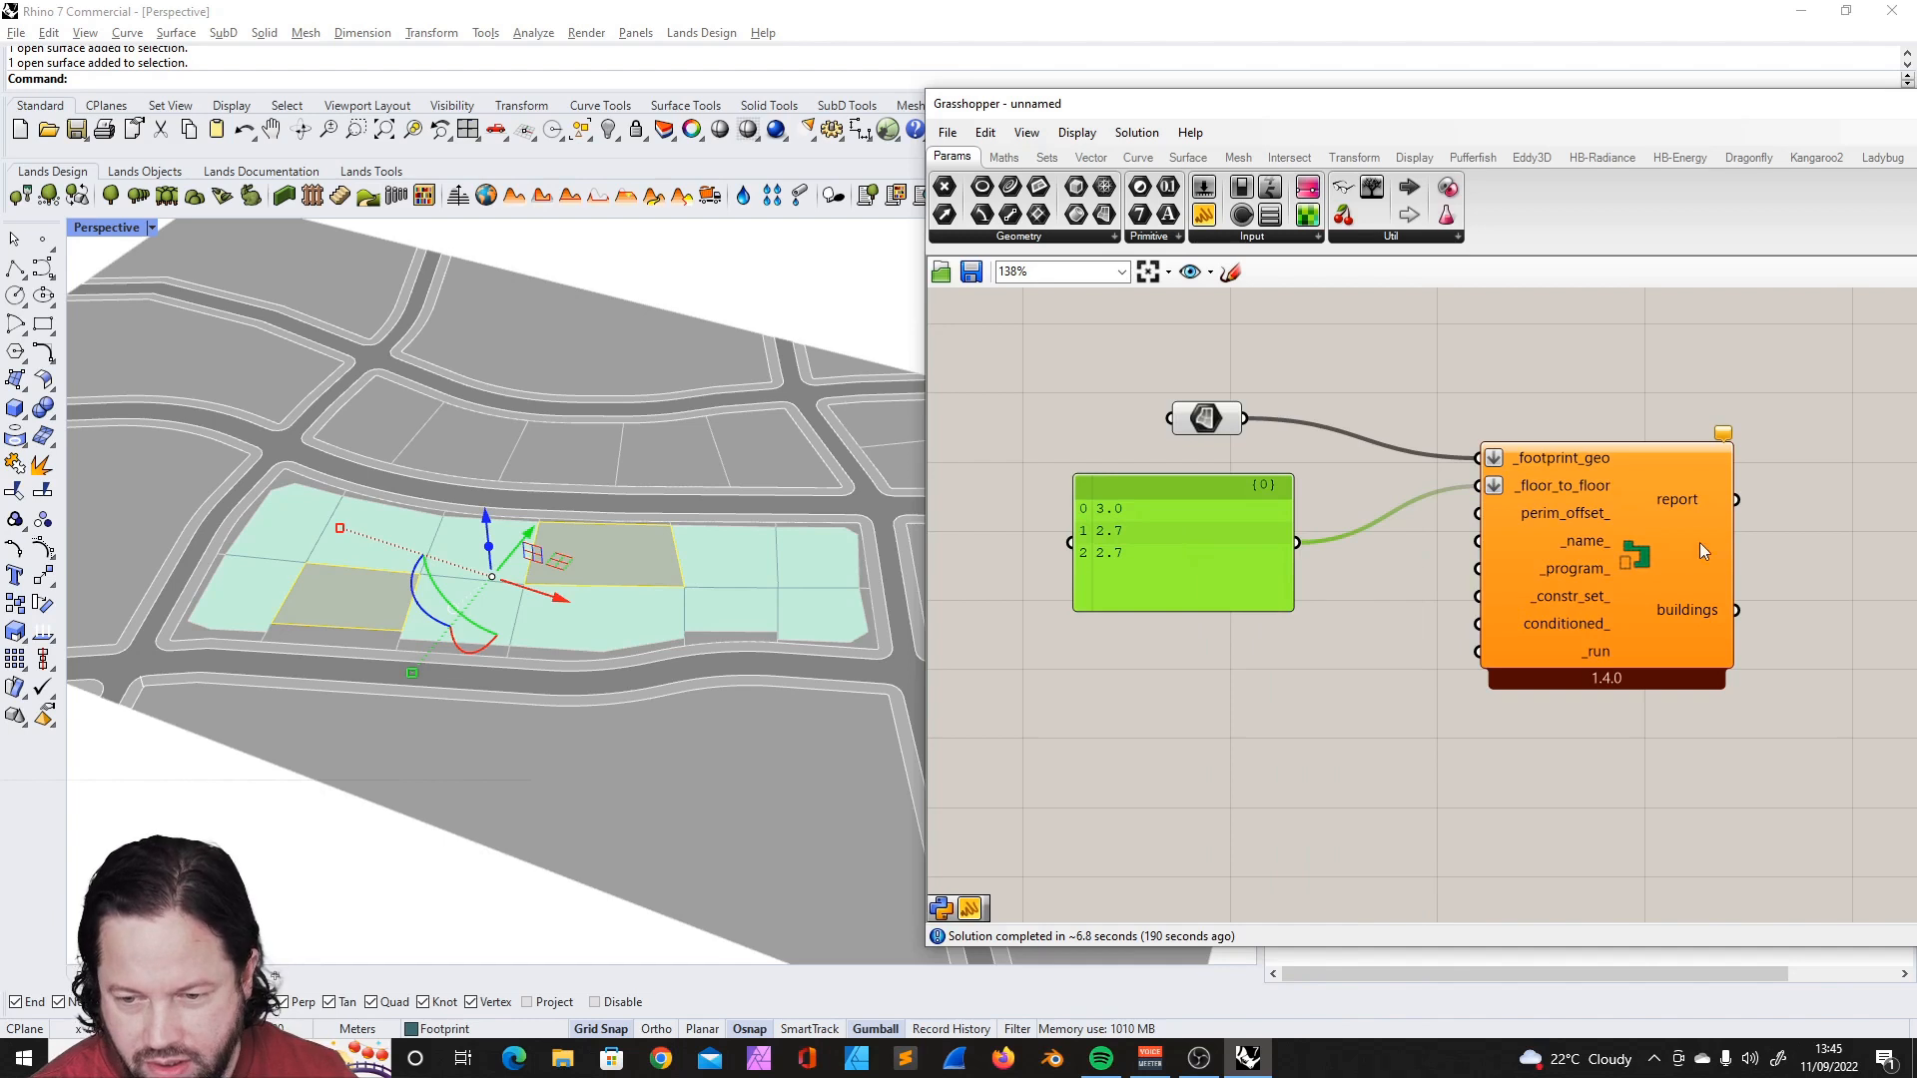
{"action": "left_click", "coordinate": [1607, 475]}
{"action": "left_click_drag", "start_coordinate": [1210, 485], "coordinate": [1261, 470]}
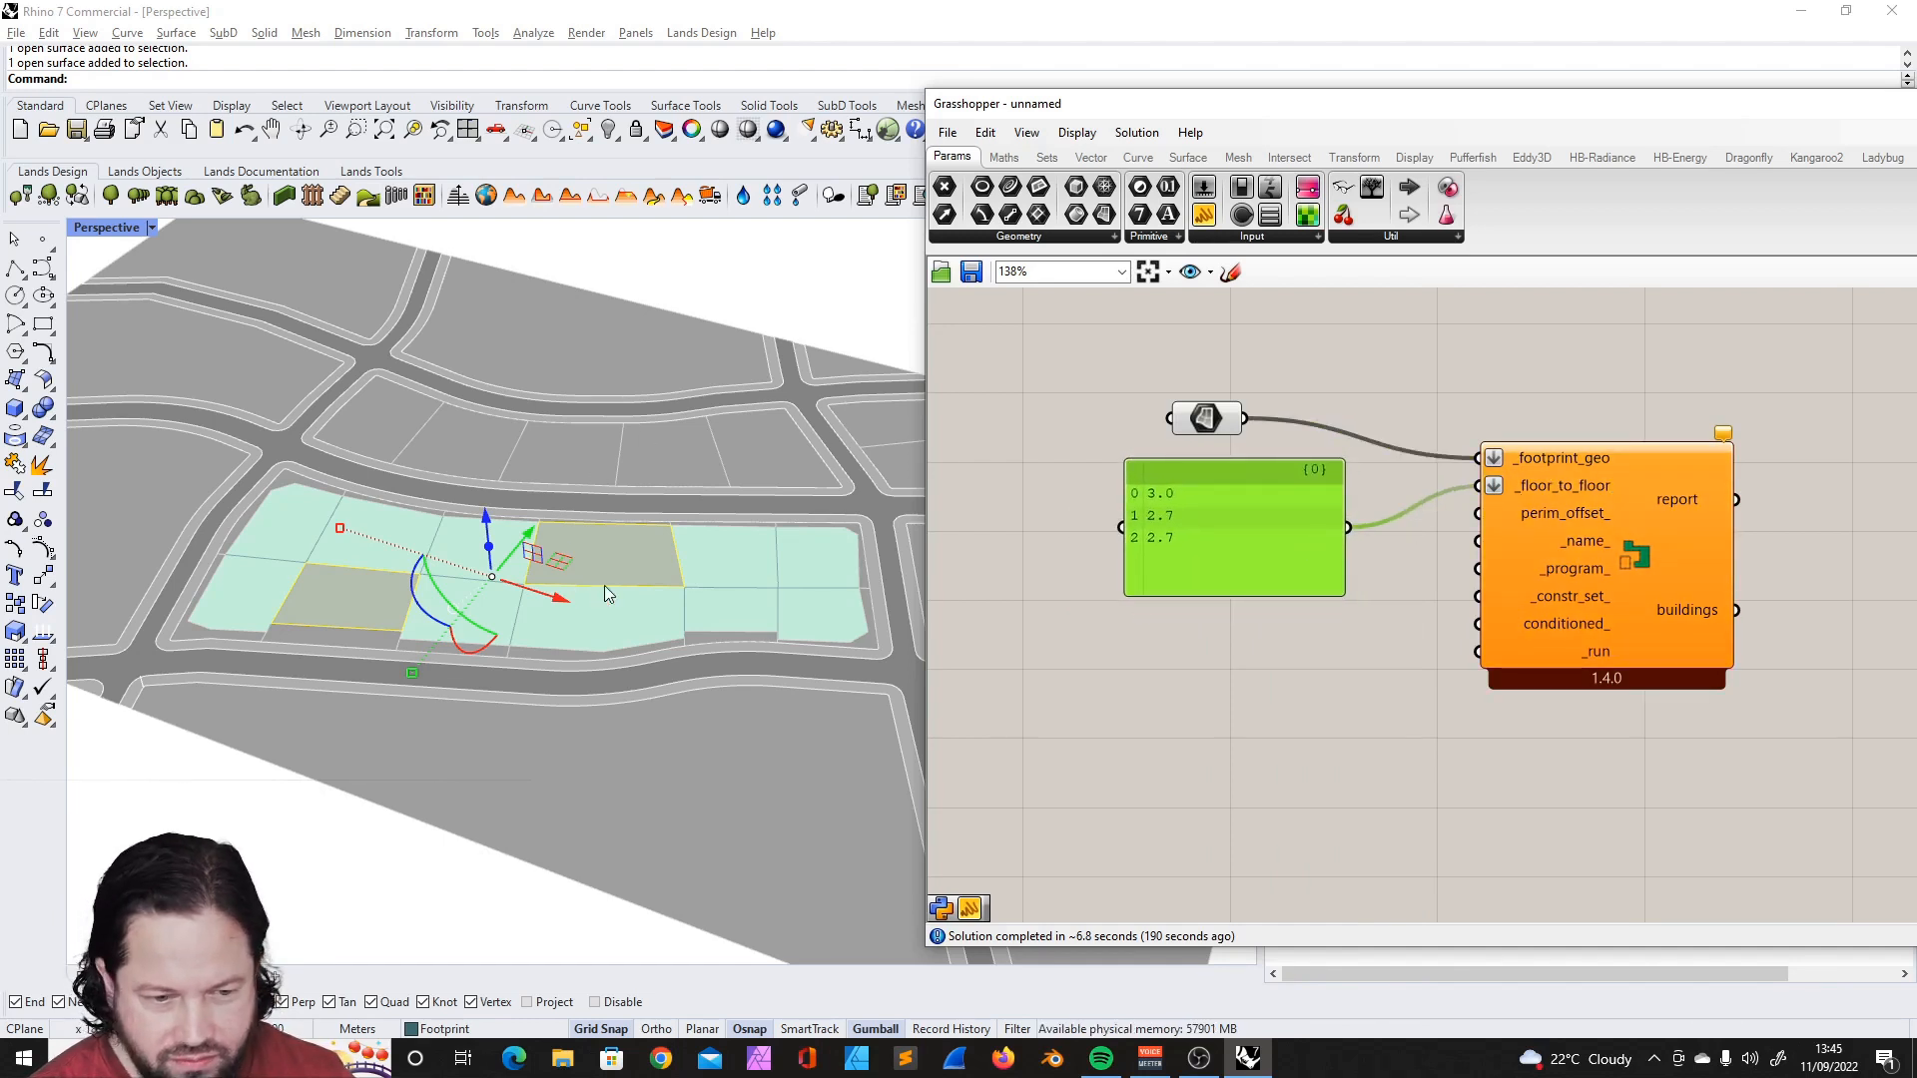
{"action": "left_click", "coordinate": [1310, 709]}
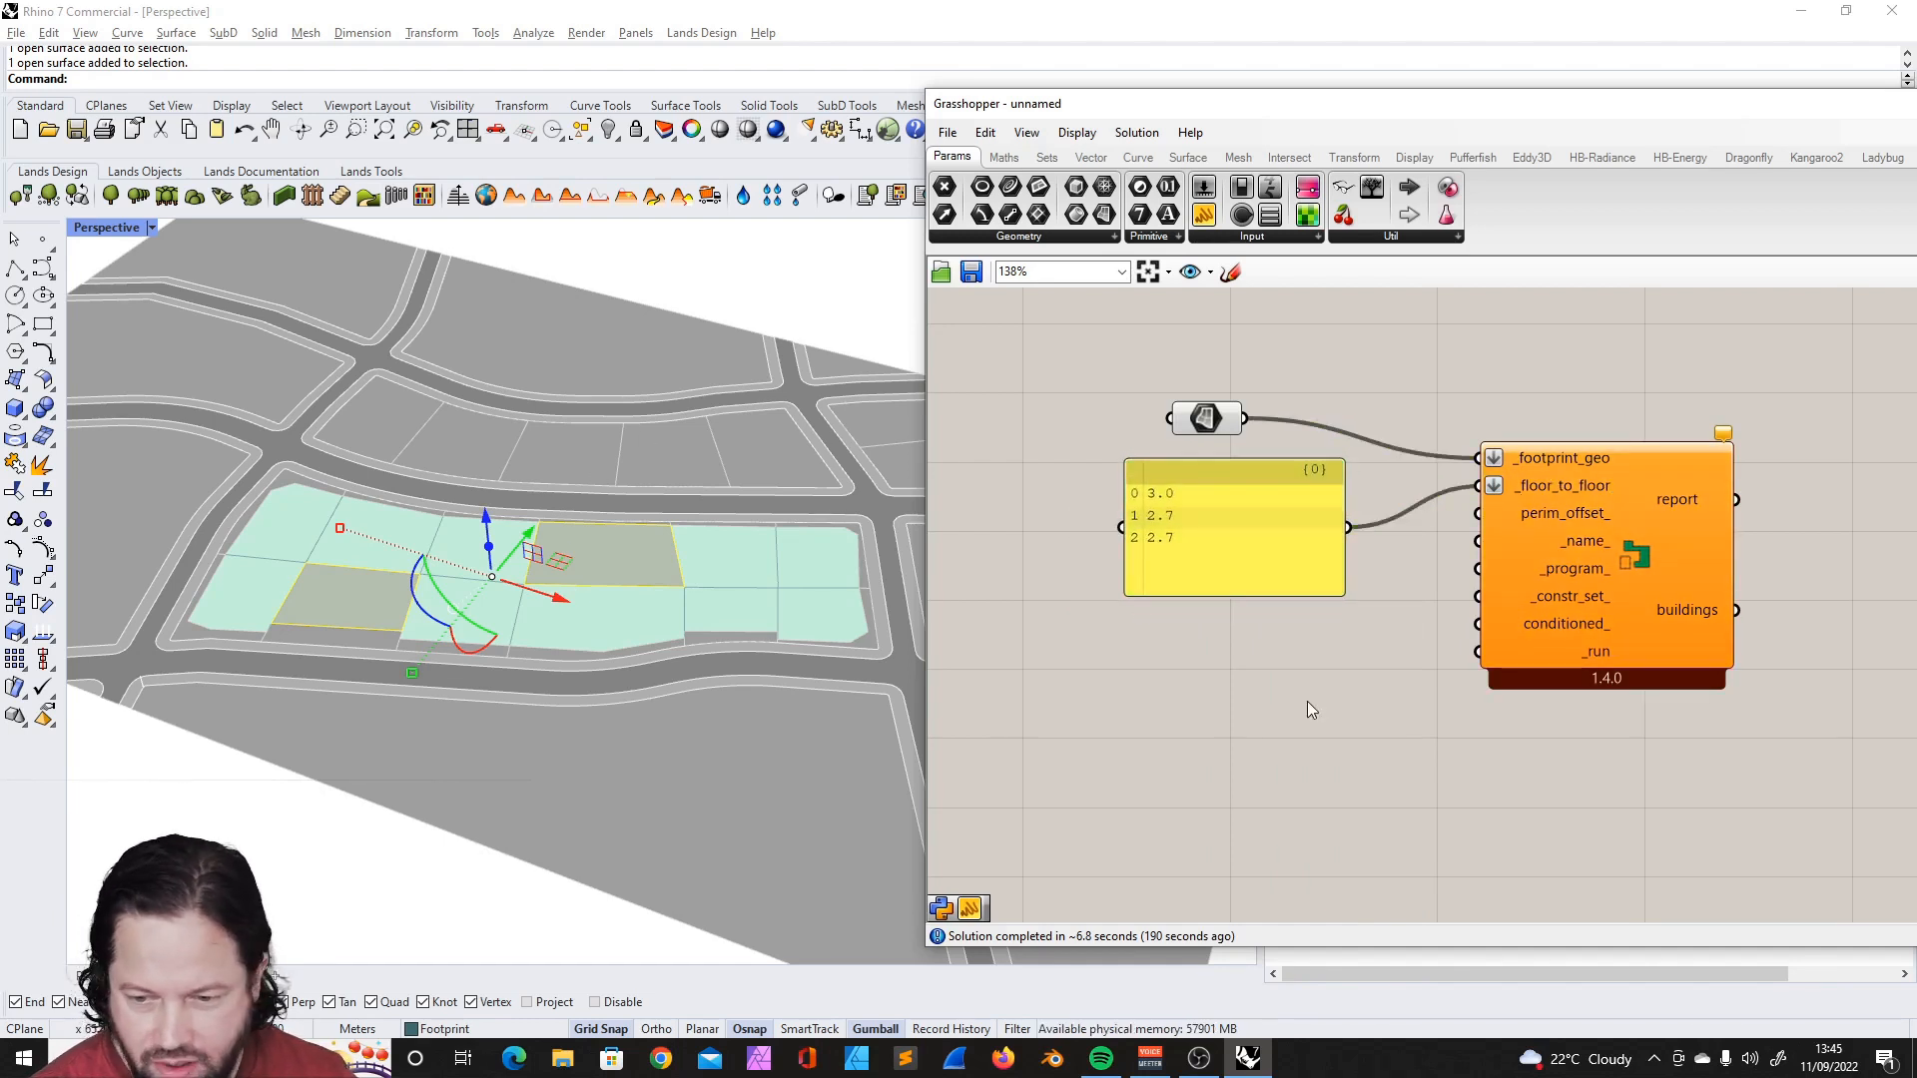
- Add a Boolean Toggle set to True, connect it to the _run input, and shrink the floor-height panel to fit its values
{"action": "double_click", "coordinate": [1243, 718]}
{"action": "type", "text": "true"}
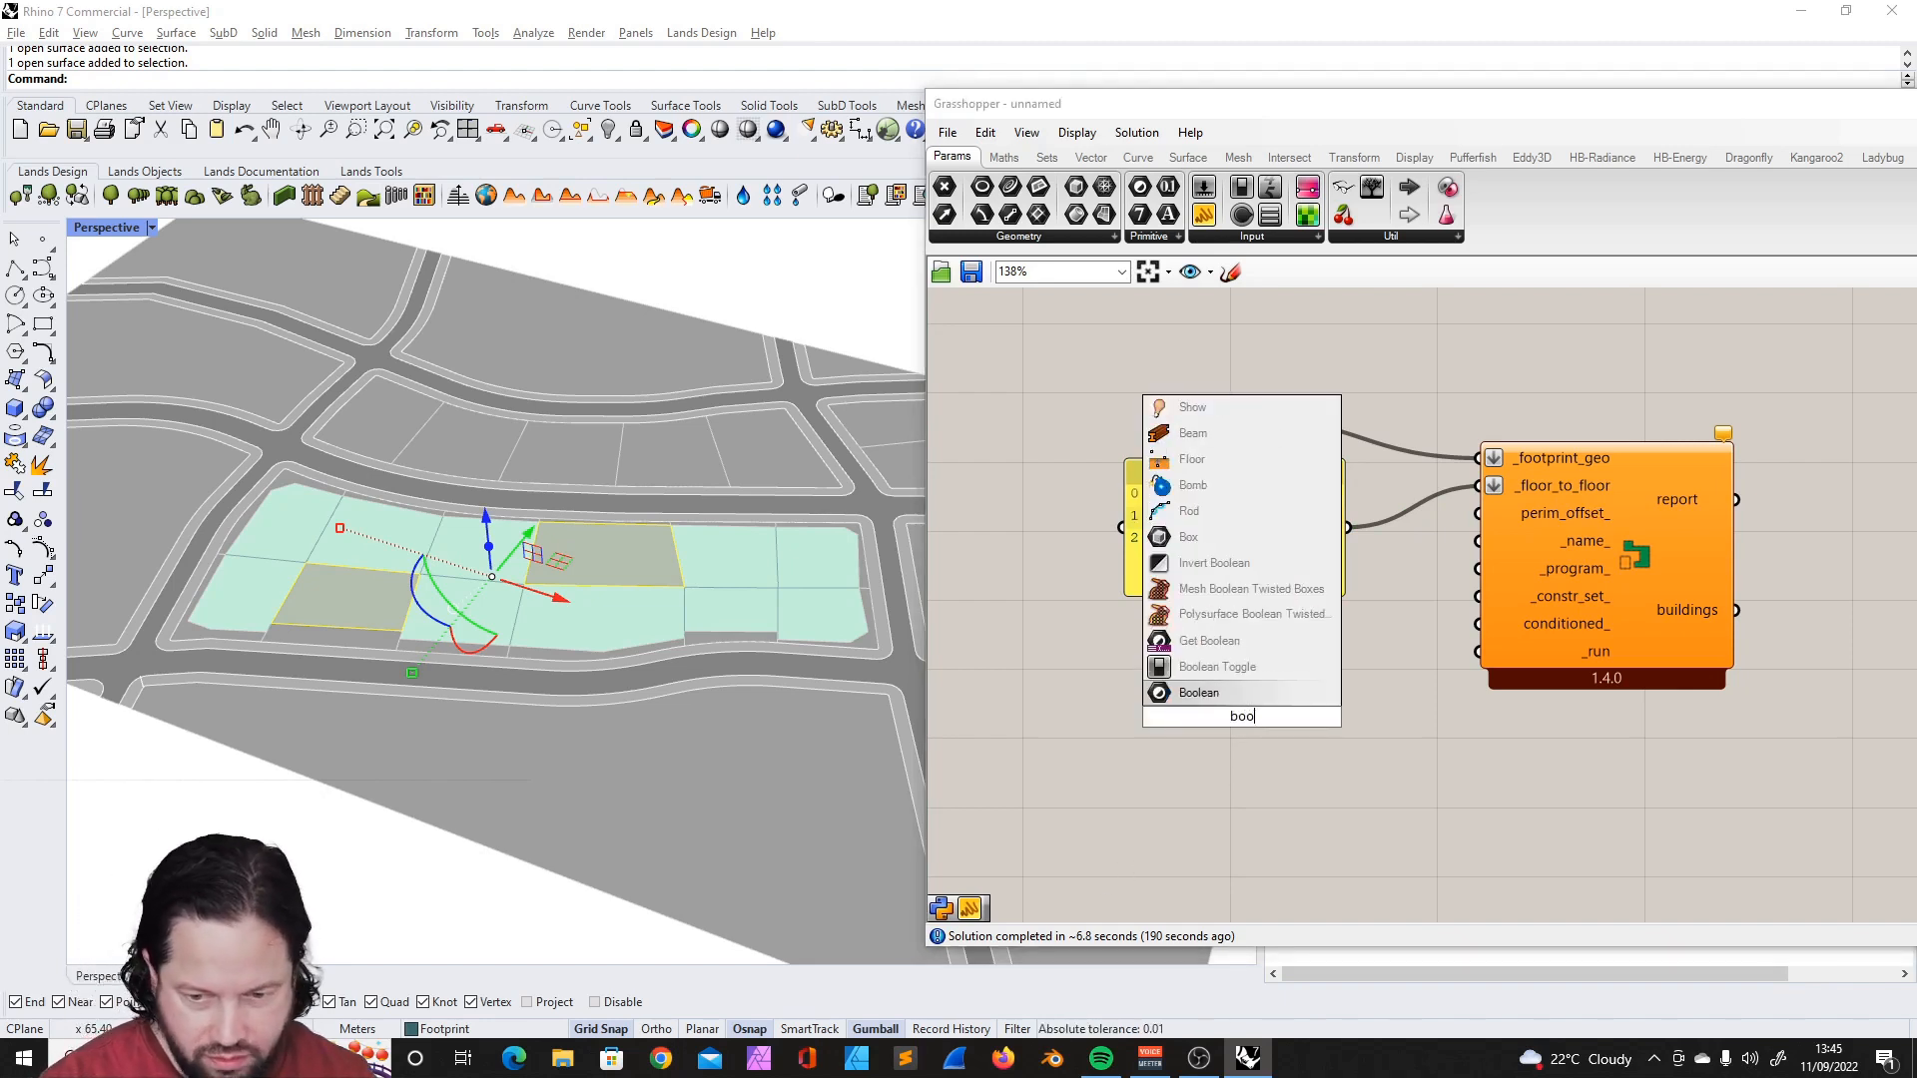
{"action": "key", "text": "Return"}
{"action": "left_click_drag", "start_coordinate": [1256, 668], "coordinate": [1227, 669]}
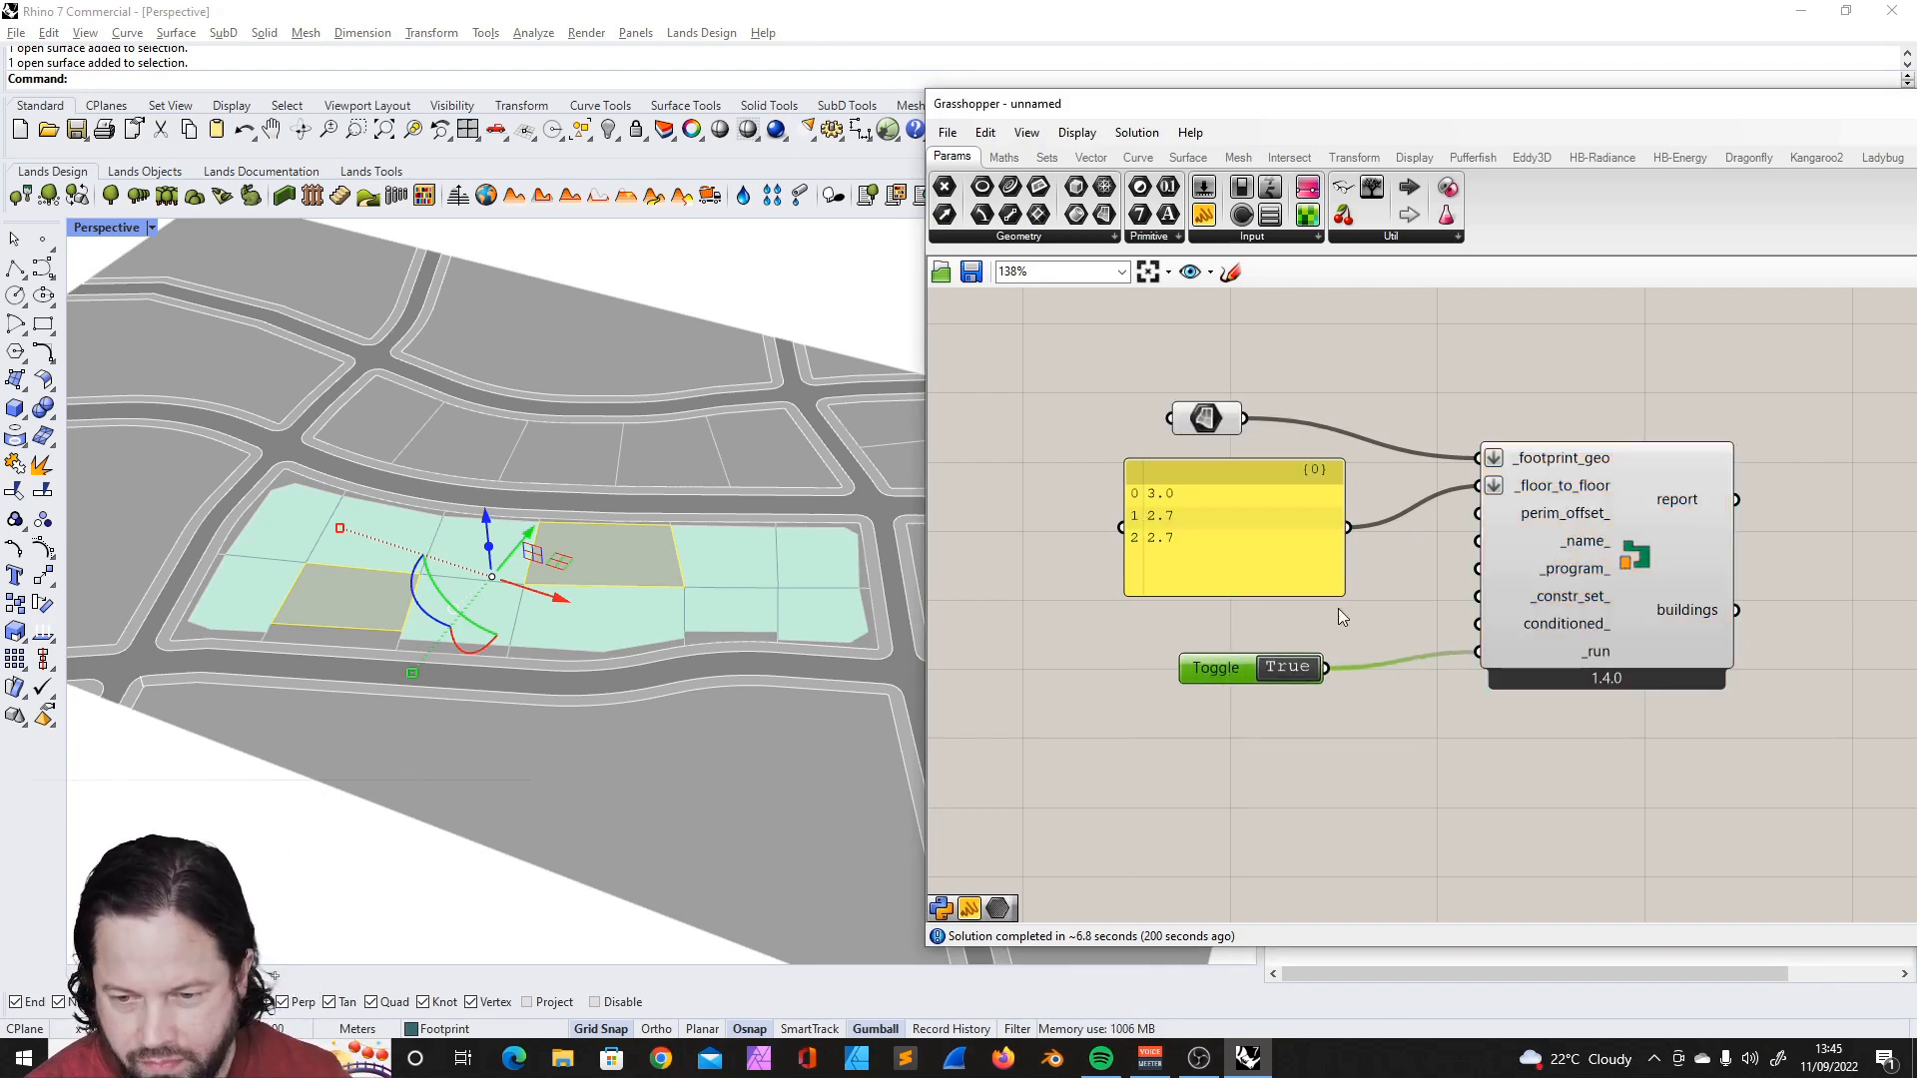
{"action": "left_click_drag", "start_coordinate": [1290, 591], "coordinate": [1256, 513]}
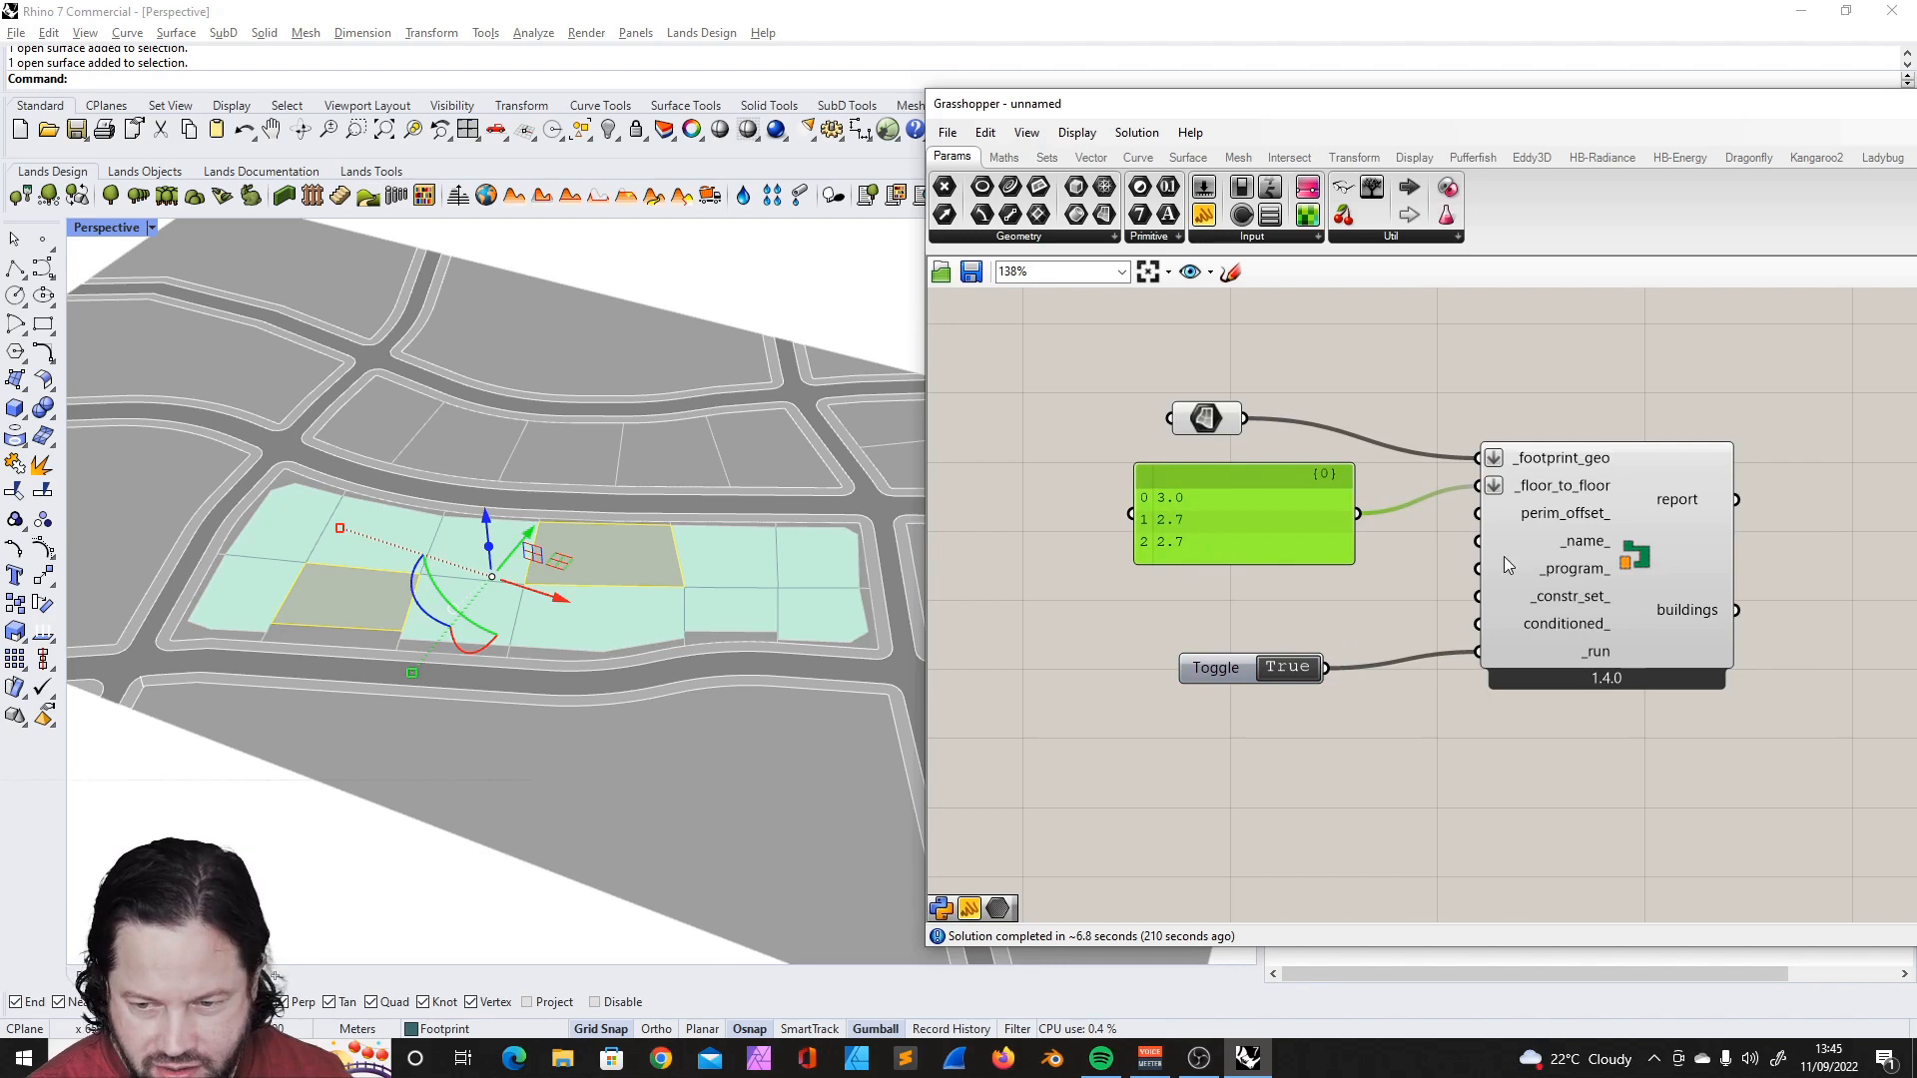
- Add a number slider below the floor-height panel, connect it to the perim_offset_ input and set it to 0.3
{"action": "mouse_move", "coordinate": [1560, 525]}
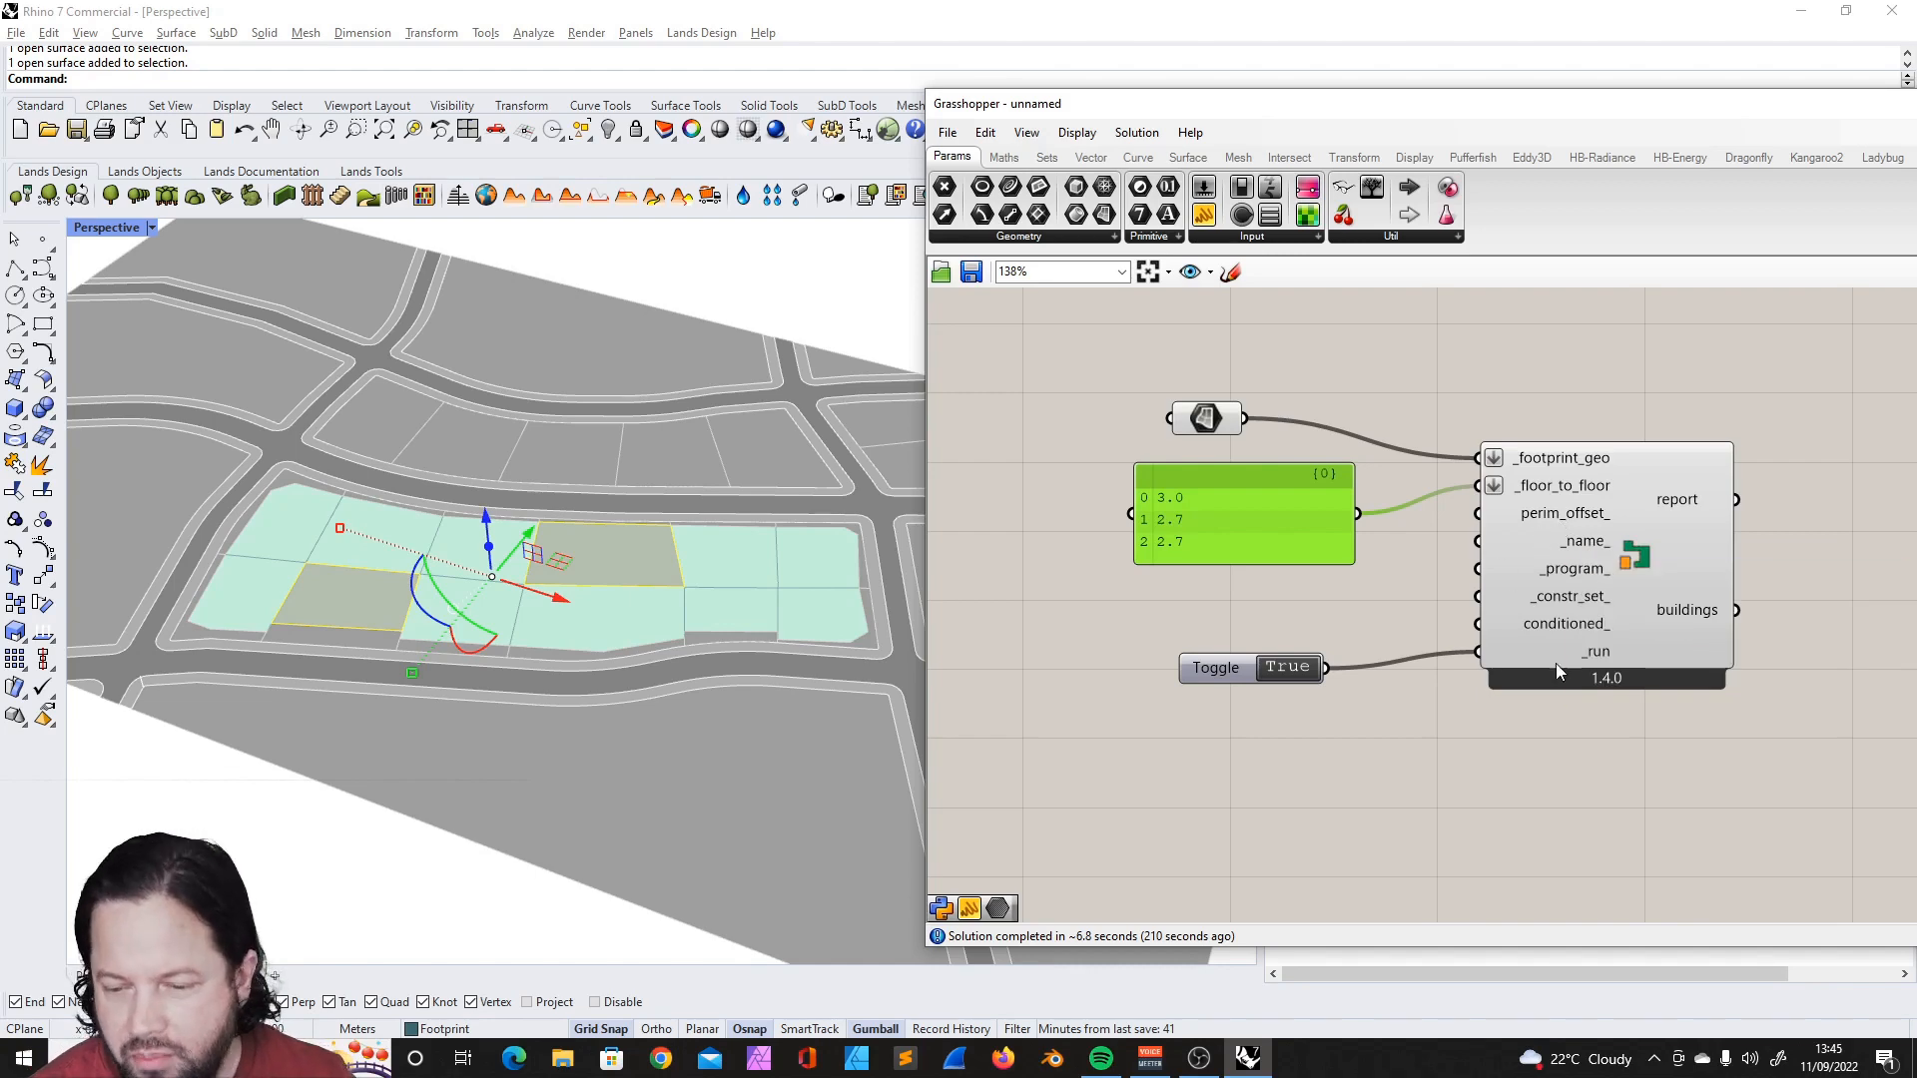
{"action": "scroll", "coordinate": [1447, 559], "scroll_direction": "down", "scroll_amount": 2}
{"action": "scroll", "coordinate": [1509, 537], "scroll_direction": "up", "scroll_amount": 2}
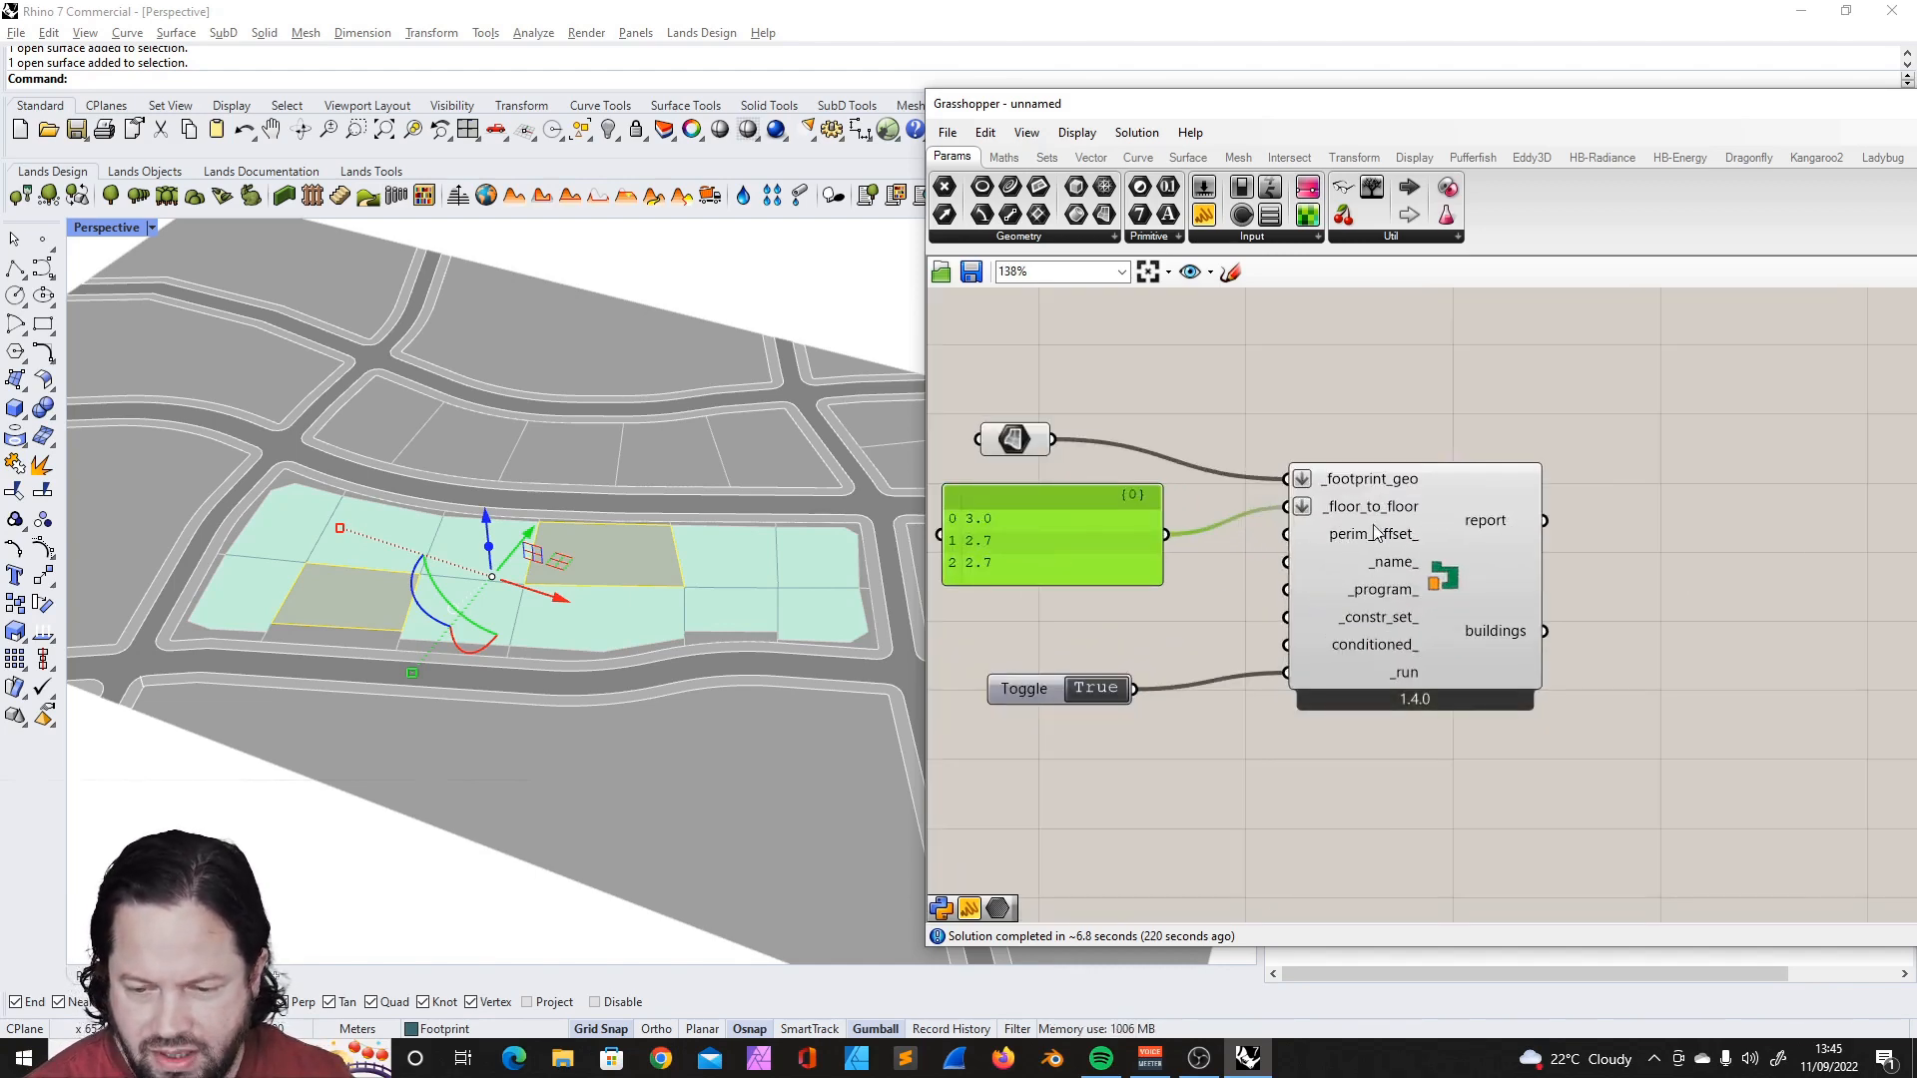
{"action": "scroll", "coordinate": [1374, 525], "scroll_direction": "down", "scroll_amount": 2}
{"action": "left_click_drag", "start_coordinate": [1402, 499], "coordinate": [1402, 508]}
{"action": "left_click_drag", "start_coordinate": [1402, 507], "coordinate": [1402, 496]}
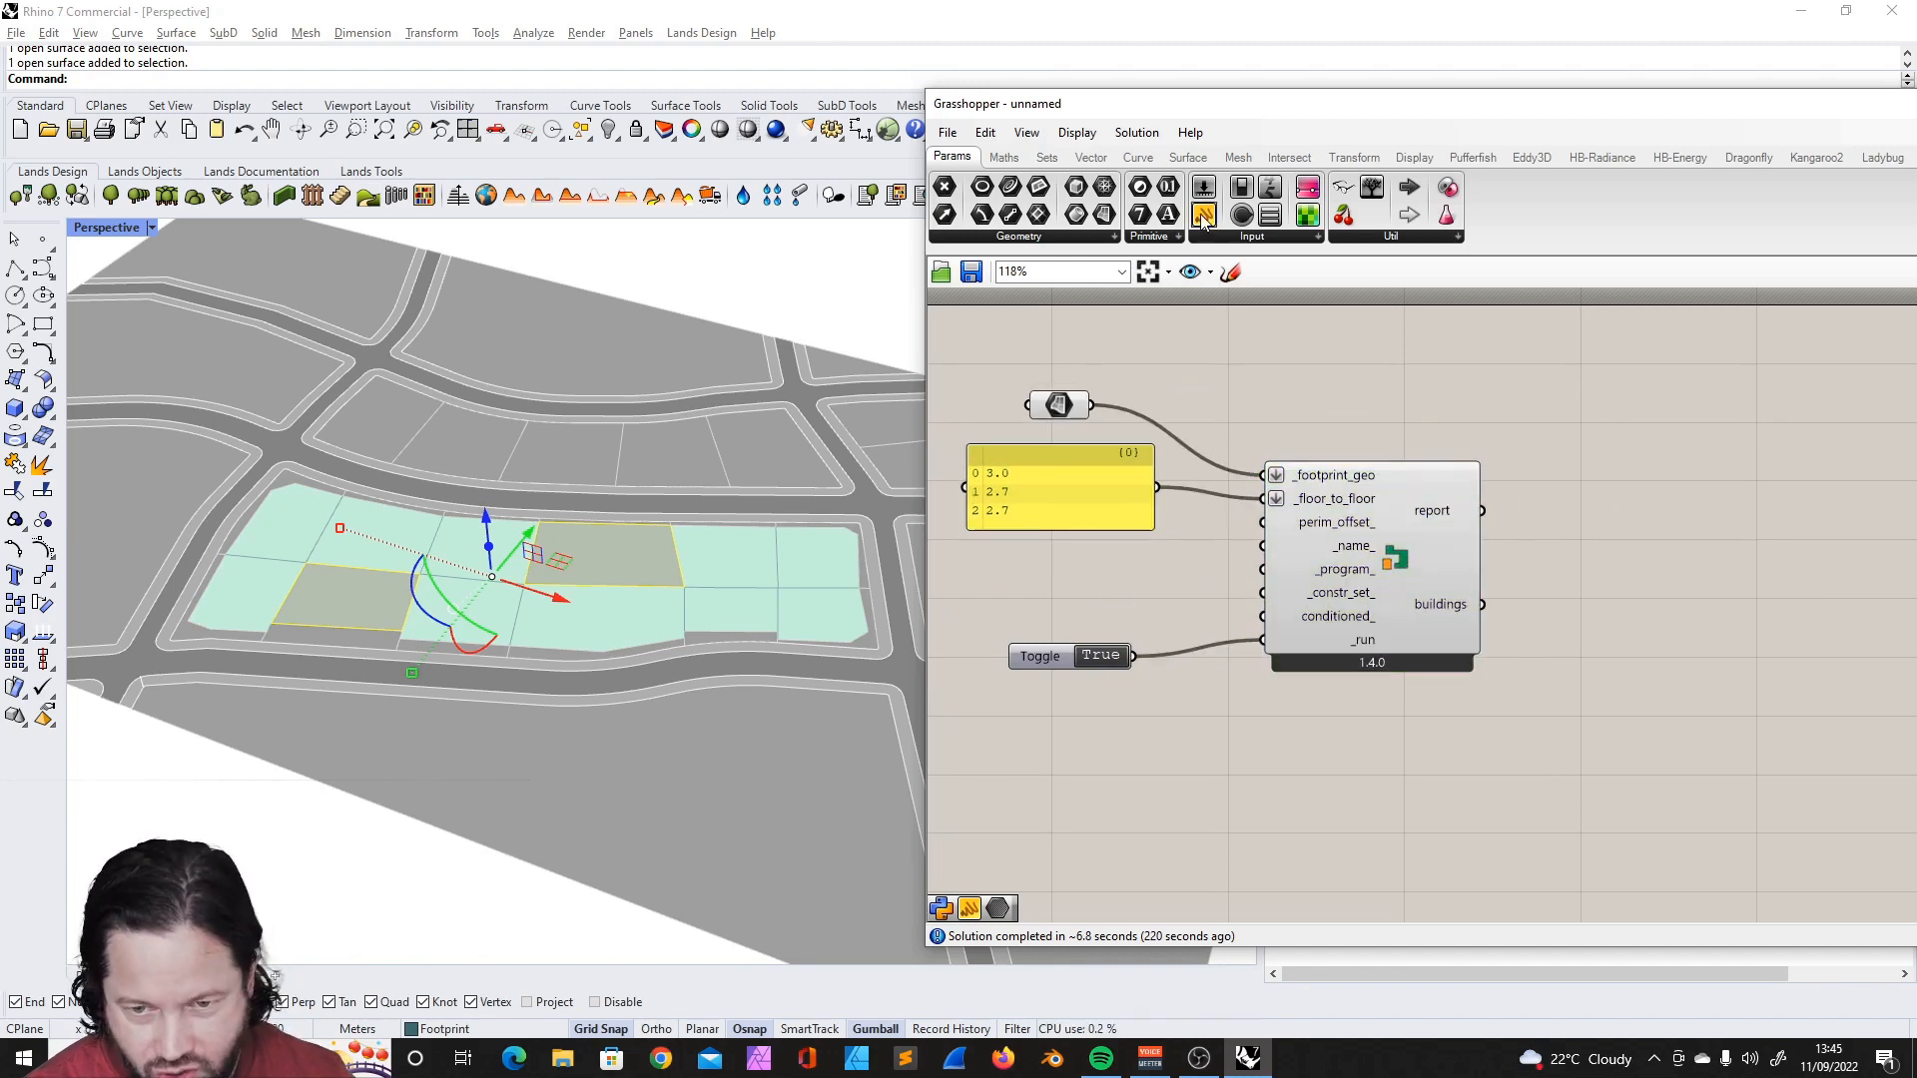
{"action": "left_click", "coordinate": [1204, 187]}
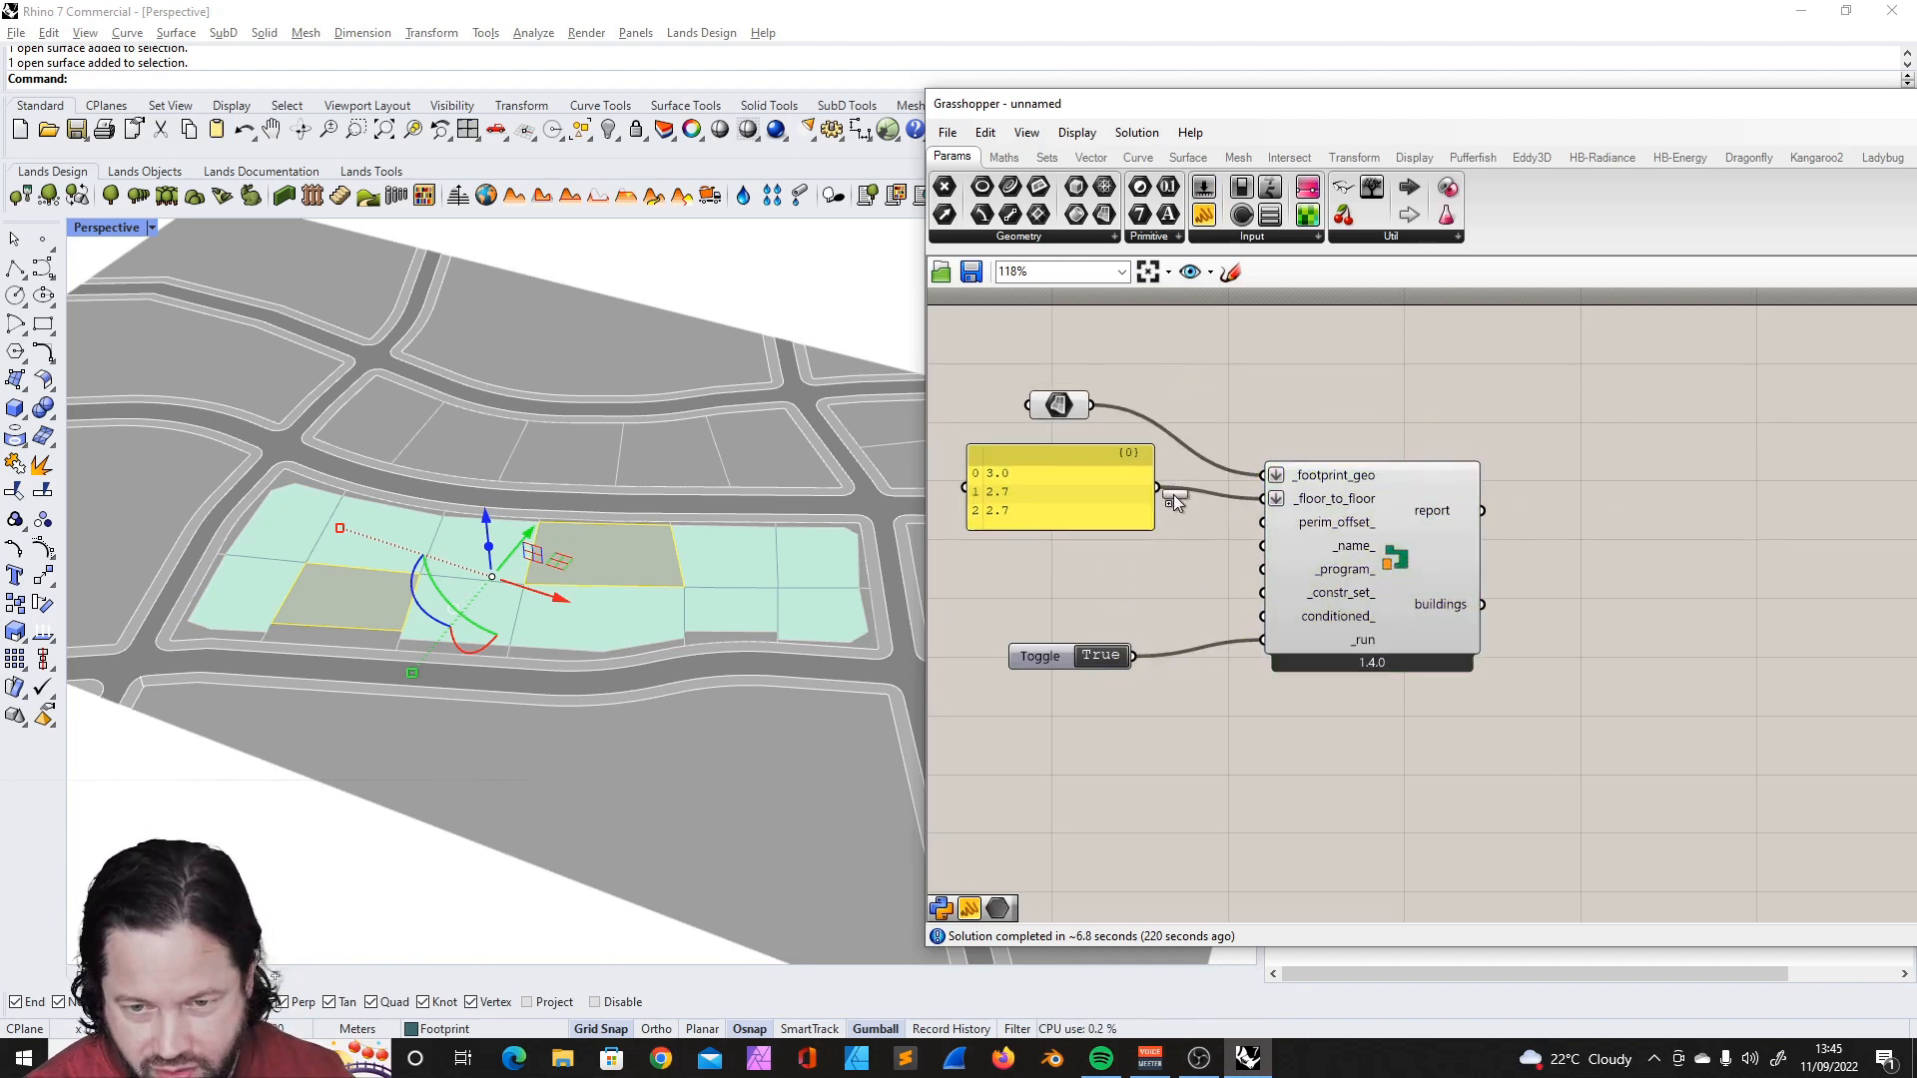
{"action": "left_click", "coordinate": [1093, 578]}
{"action": "left_click_drag", "start_coordinate": [1191, 577], "coordinate": [1262, 522]}
{"action": "left_click_drag", "start_coordinate": [1038, 572], "coordinate": [1002, 562]}
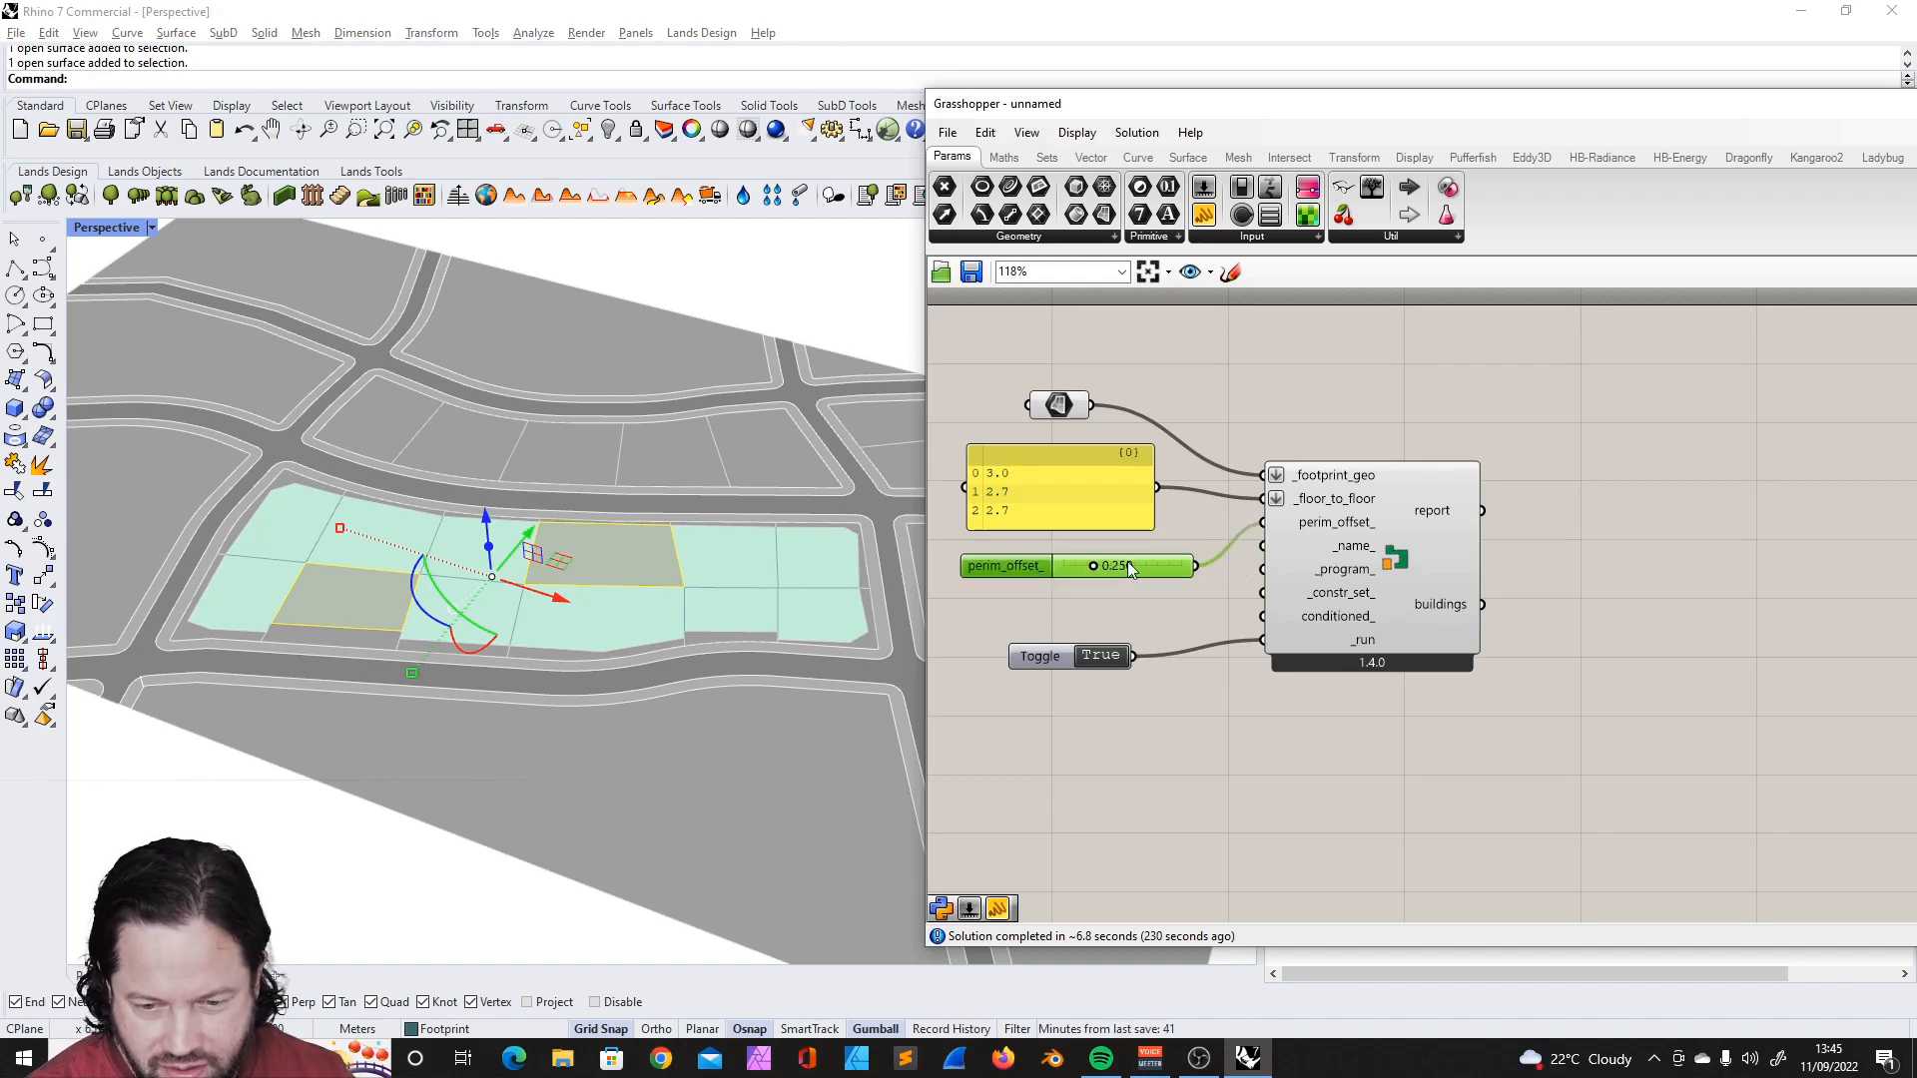
{"action": "type", "text": "0.3"}
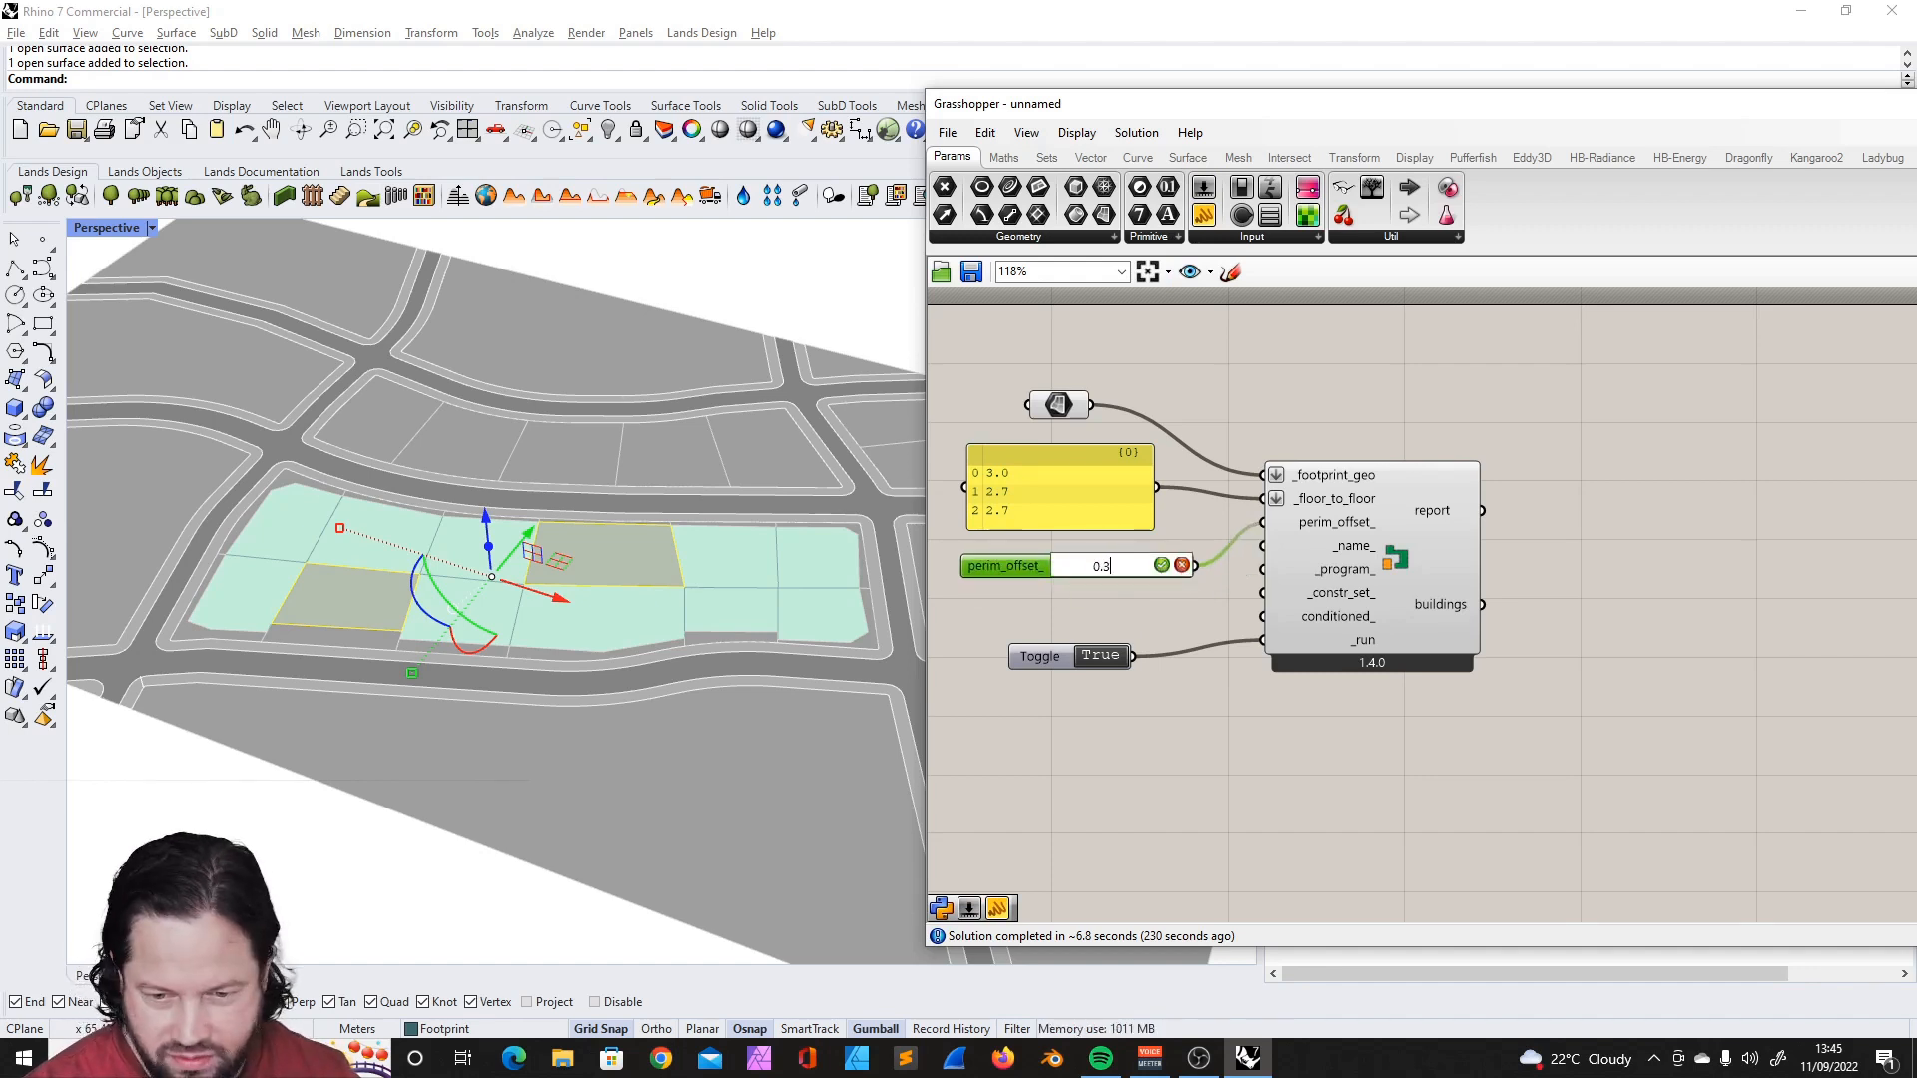
{"action": "left_click", "coordinate": [1107, 609]}
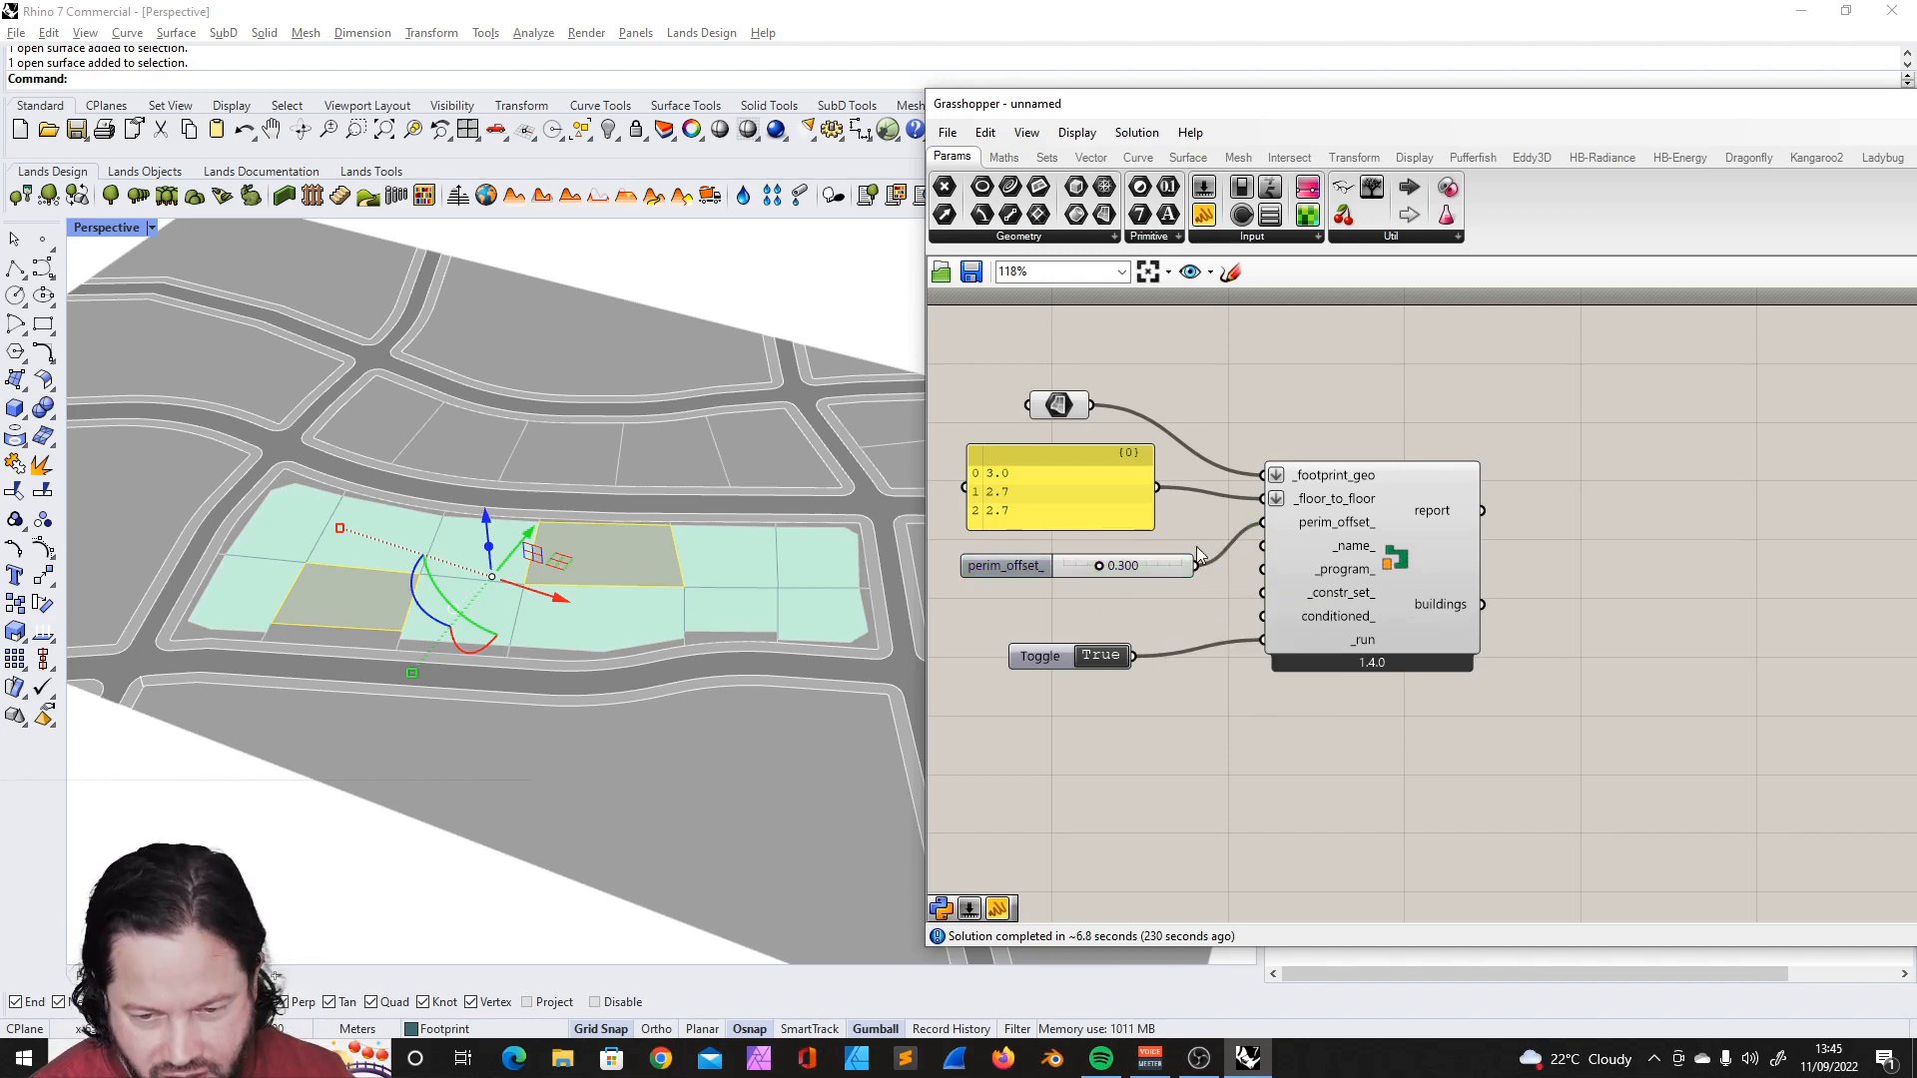
- Move the building component together with all its connected inputs to a new spot on the canvas
{"action": "scroll", "coordinate": [1186, 539], "scroll_direction": "down", "scroll_amount": 3}
{"action": "scroll", "coordinate": [1318, 529], "scroll_direction": "up", "scroll_amount": 2}
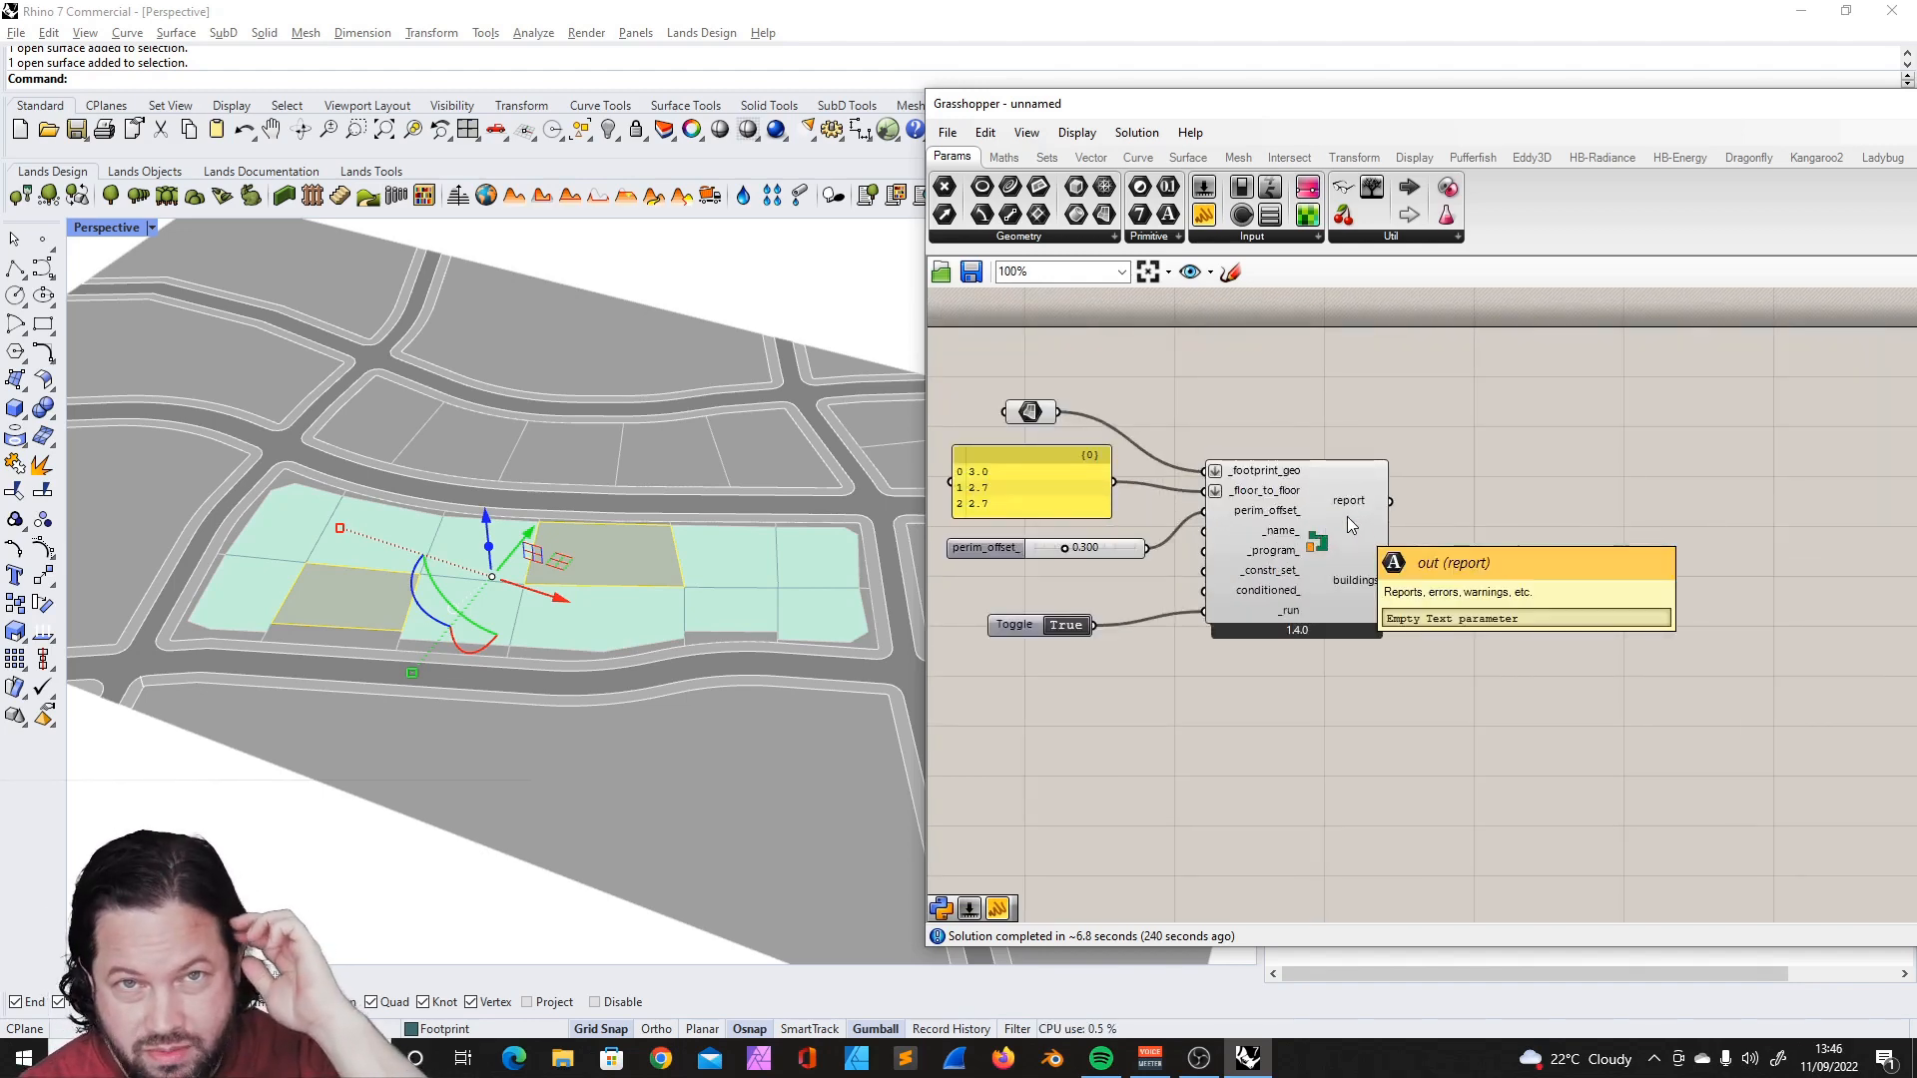
{"action": "scroll", "coordinate": [1346, 517], "scroll_direction": "down", "scroll_amount": 2}
{"action": "left_click_drag", "start_coordinate": [966, 404], "coordinate": [1393, 691]}
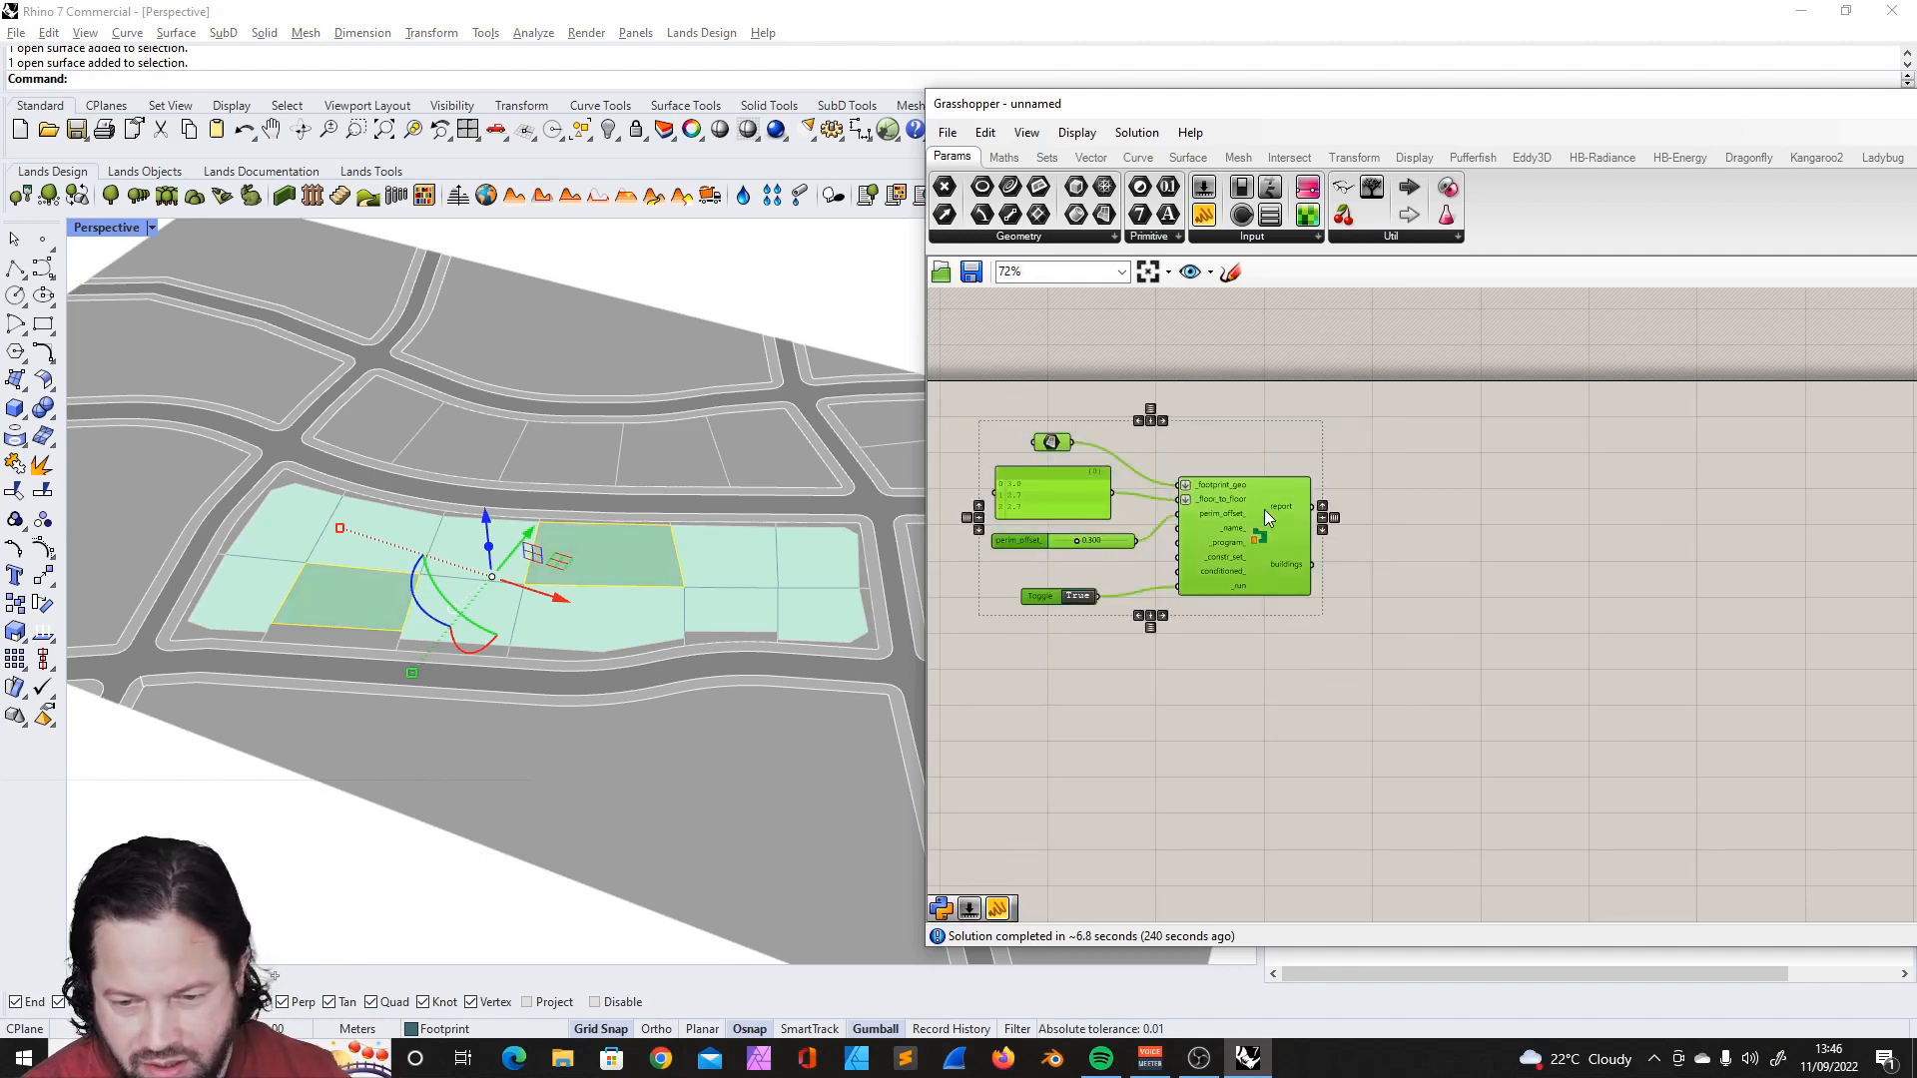
{"action": "left_click_drag", "start_coordinate": [1266, 514], "coordinate": [1342, 558]}
{"action": "left_click", "coordinate": [1492, 542]}
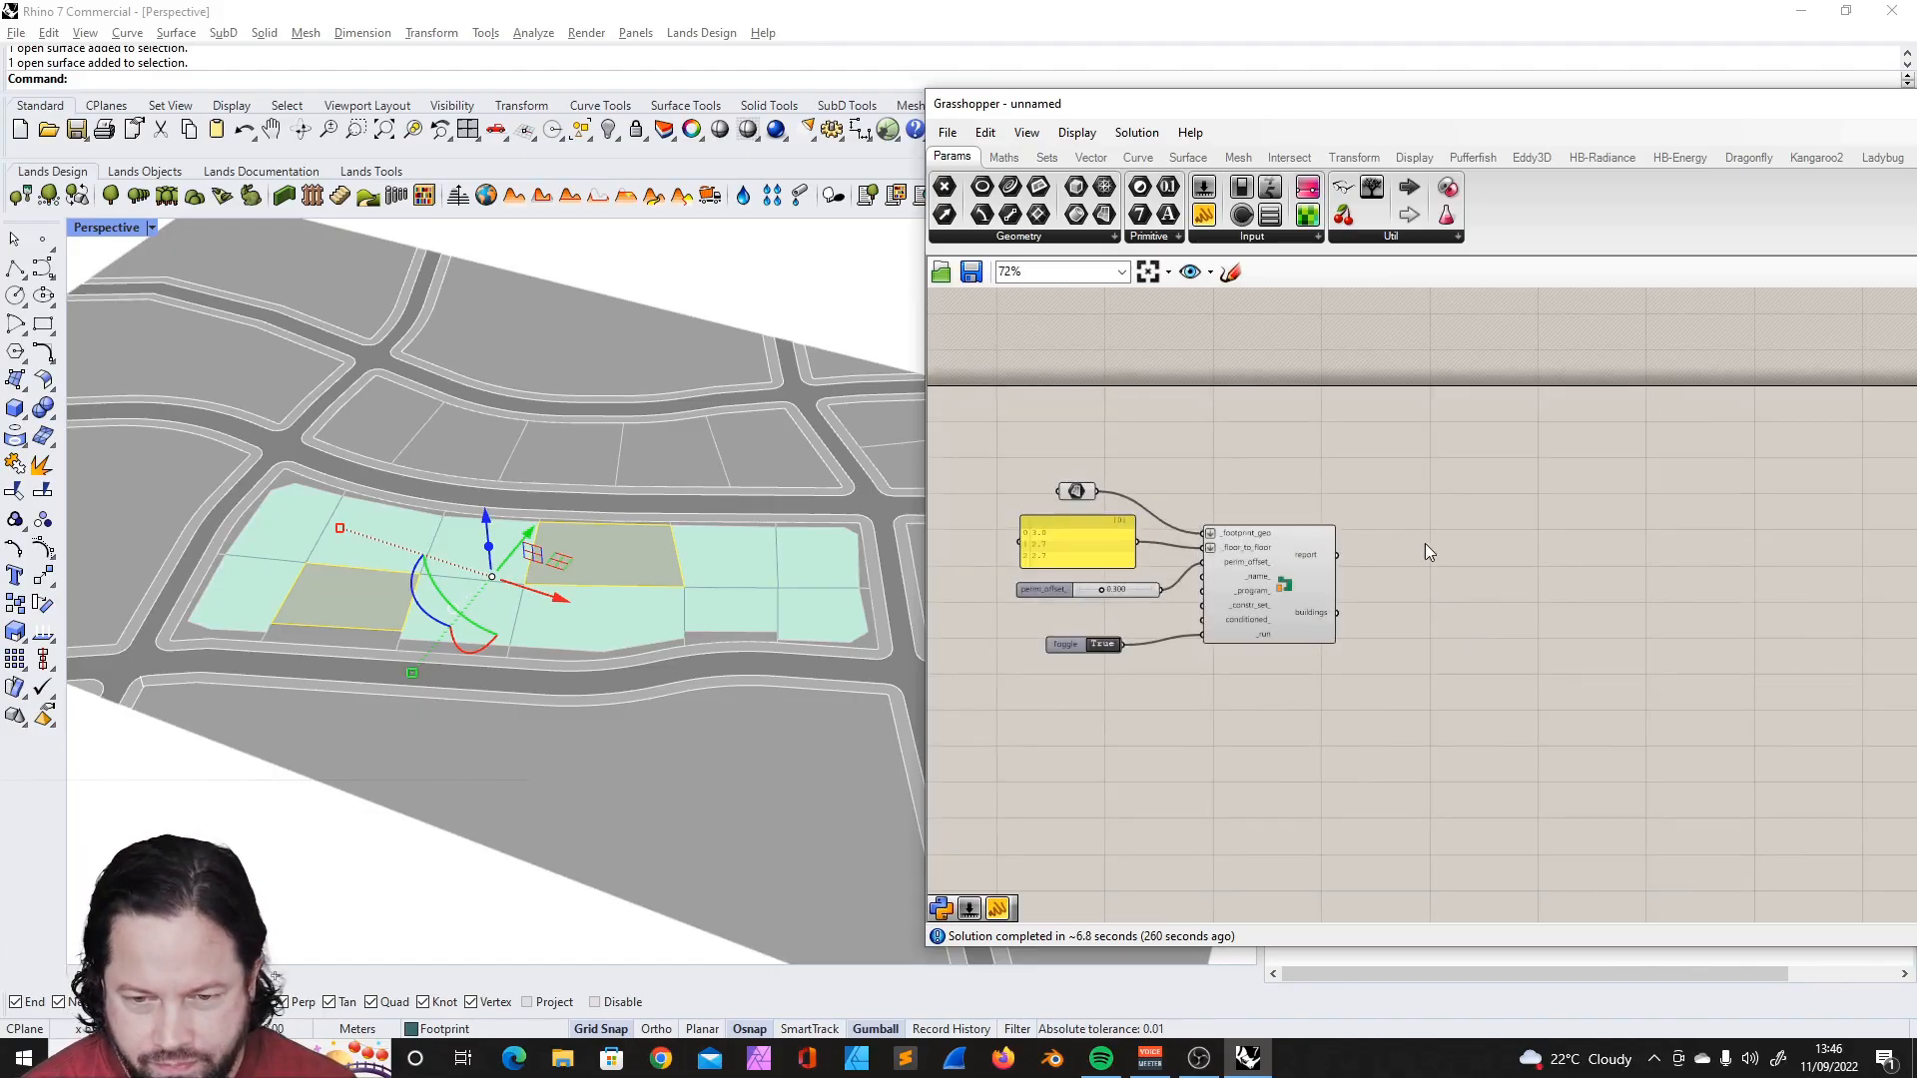
- Shift the Grasshopper window to expose more canvas and place a DF Visualize All component beyond the building component's outputs
{"action": "left_click_drag", "start_coordinate": [1333, 106], "coordinate": [1105, 77]}
{"action": "scroll", "coordinate": [1076, 345], "scroll_direction": "up", "scroll_amount": 5}
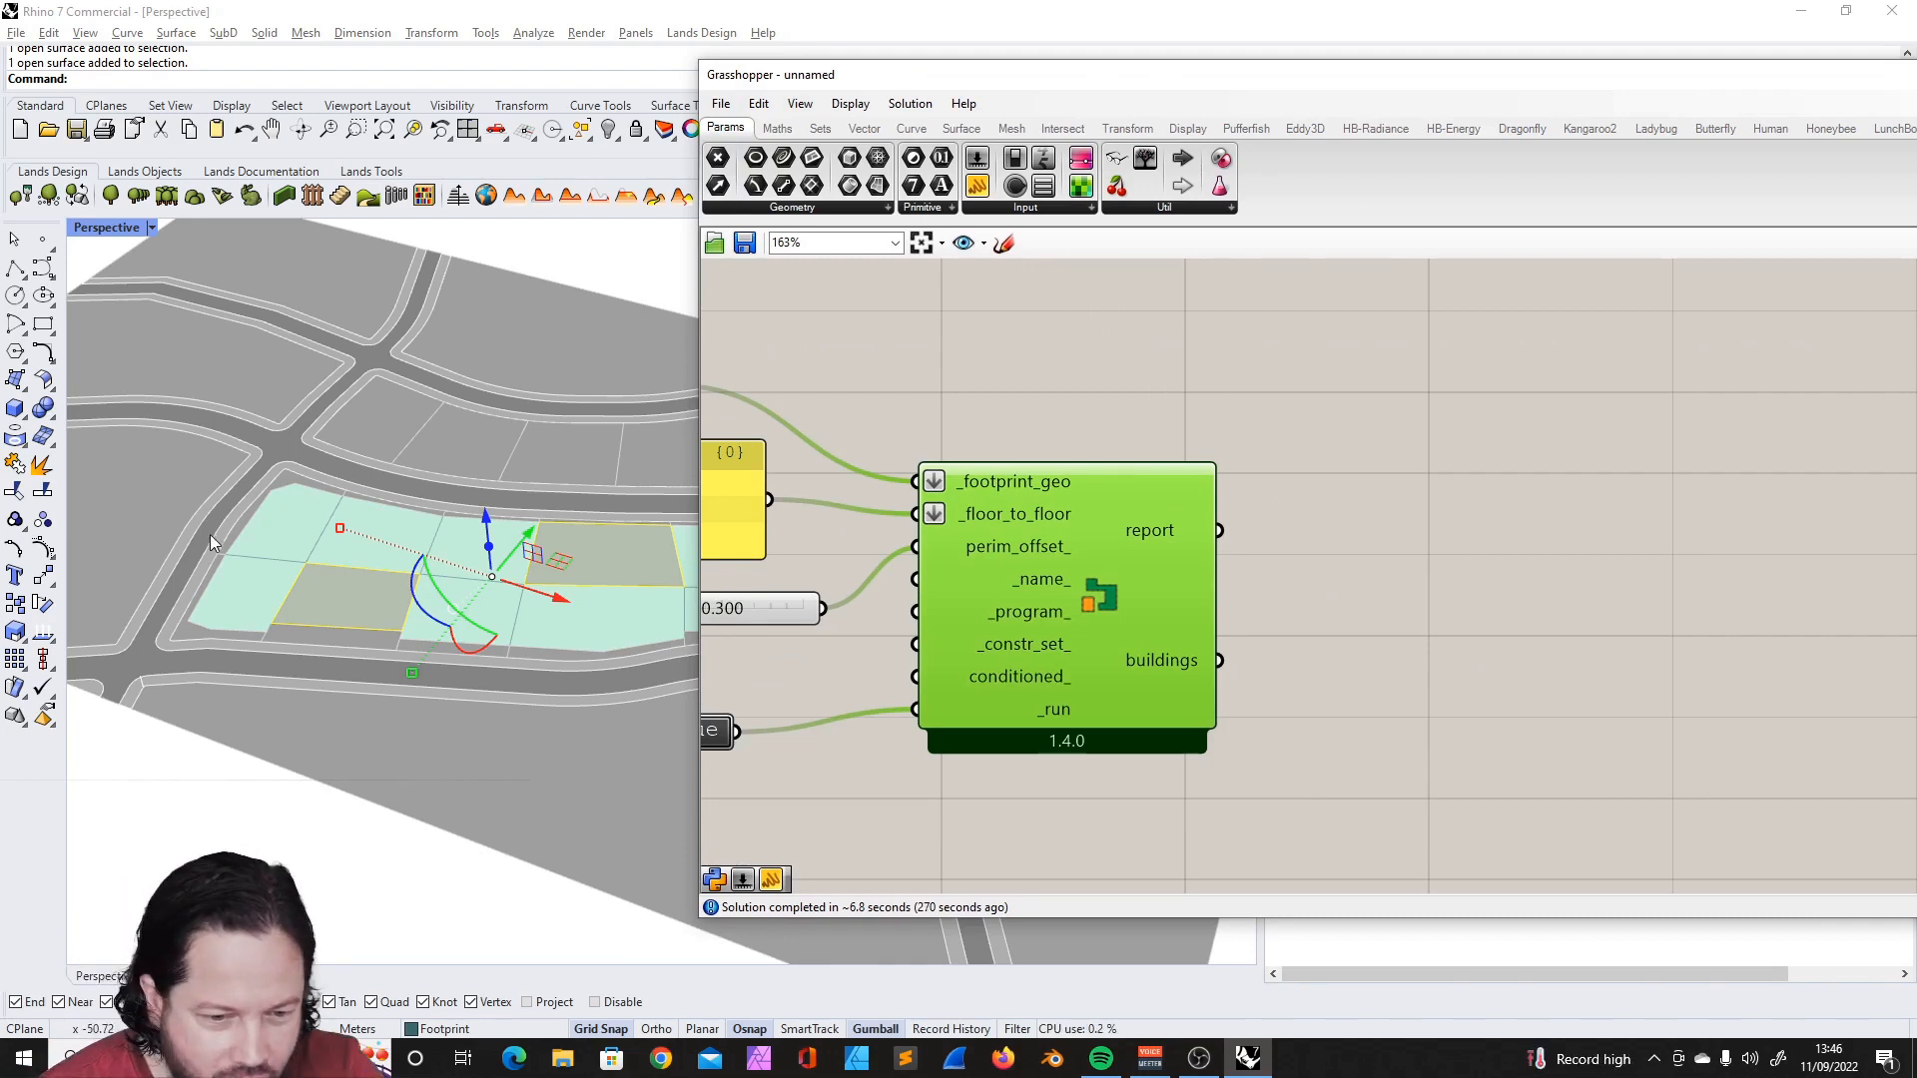
{"action": "scroll", "coordinate": [1274, 330], "scroll_direction": "down", "scroll_amount": 2}
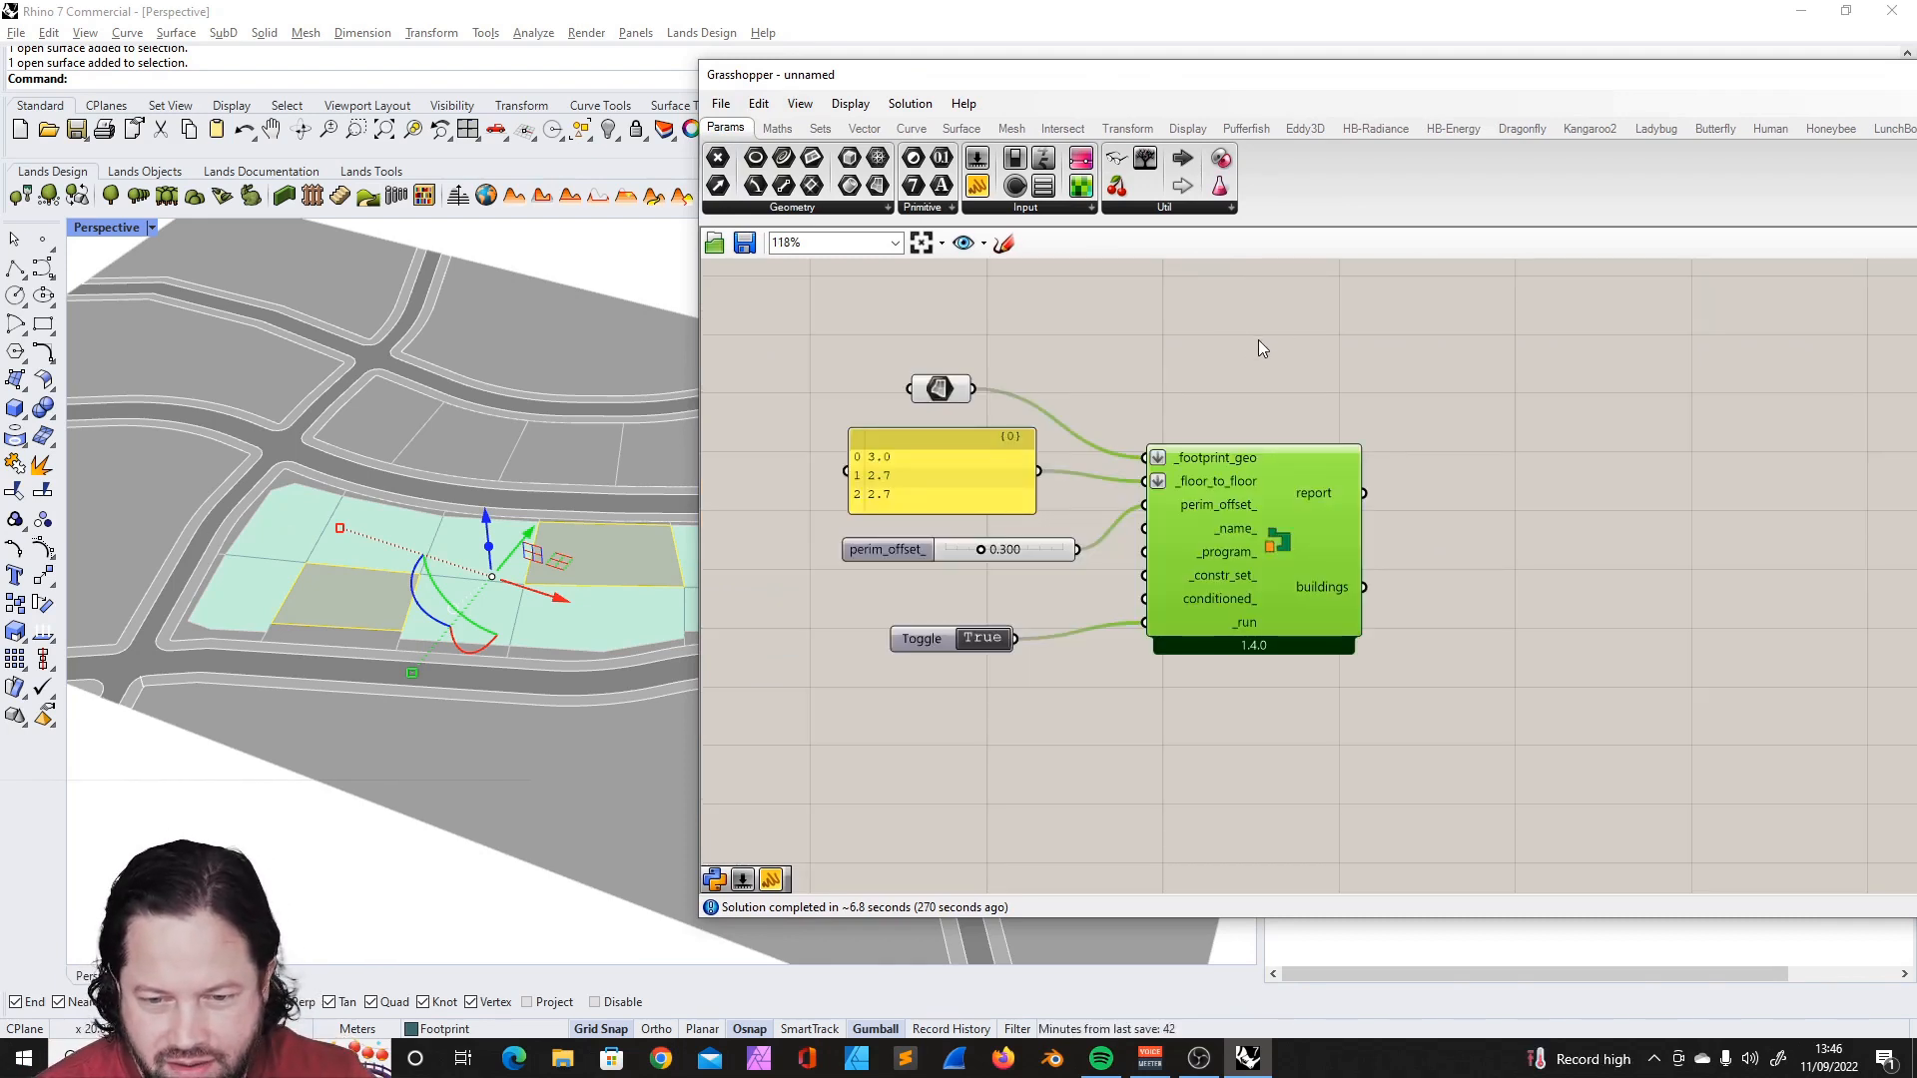
{"action": "left_click", "coordinate": [1537, 128]}
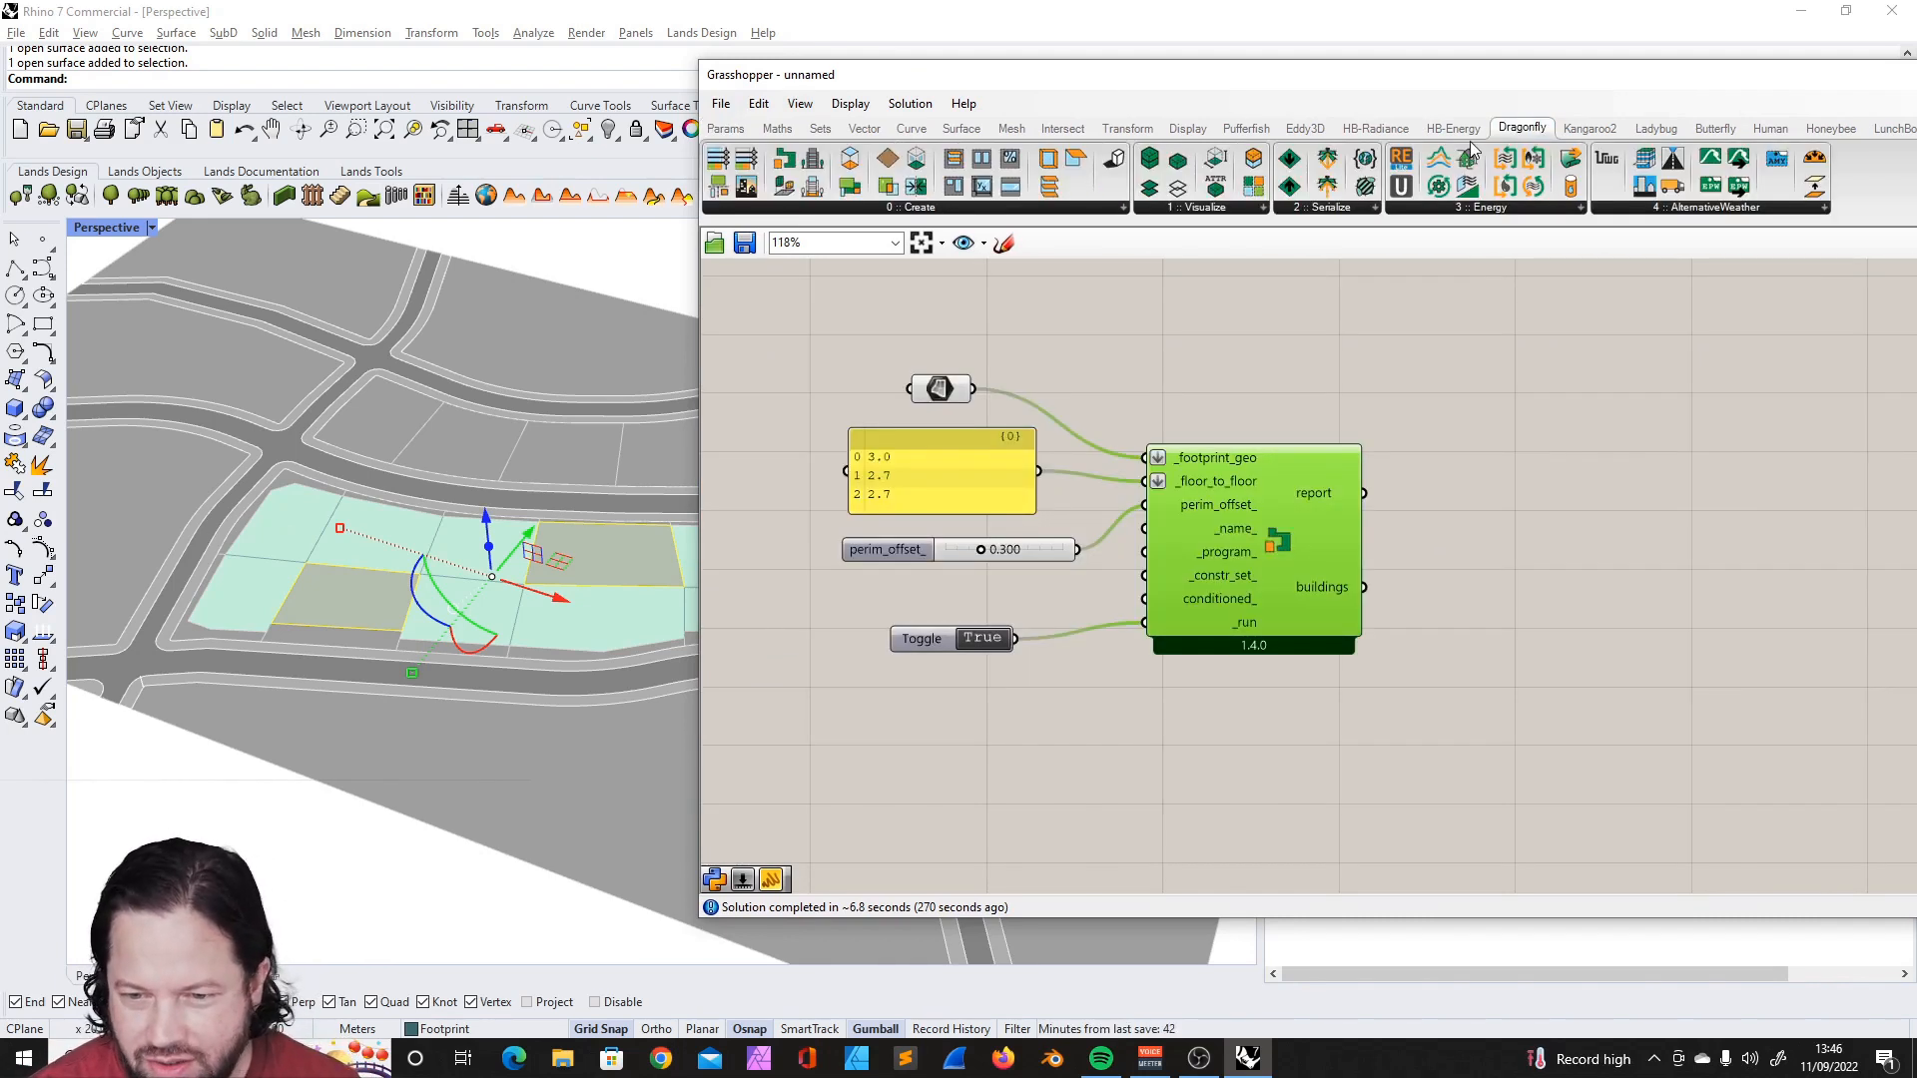
{"action": "left_click", "coordinate": [1208, 206]}
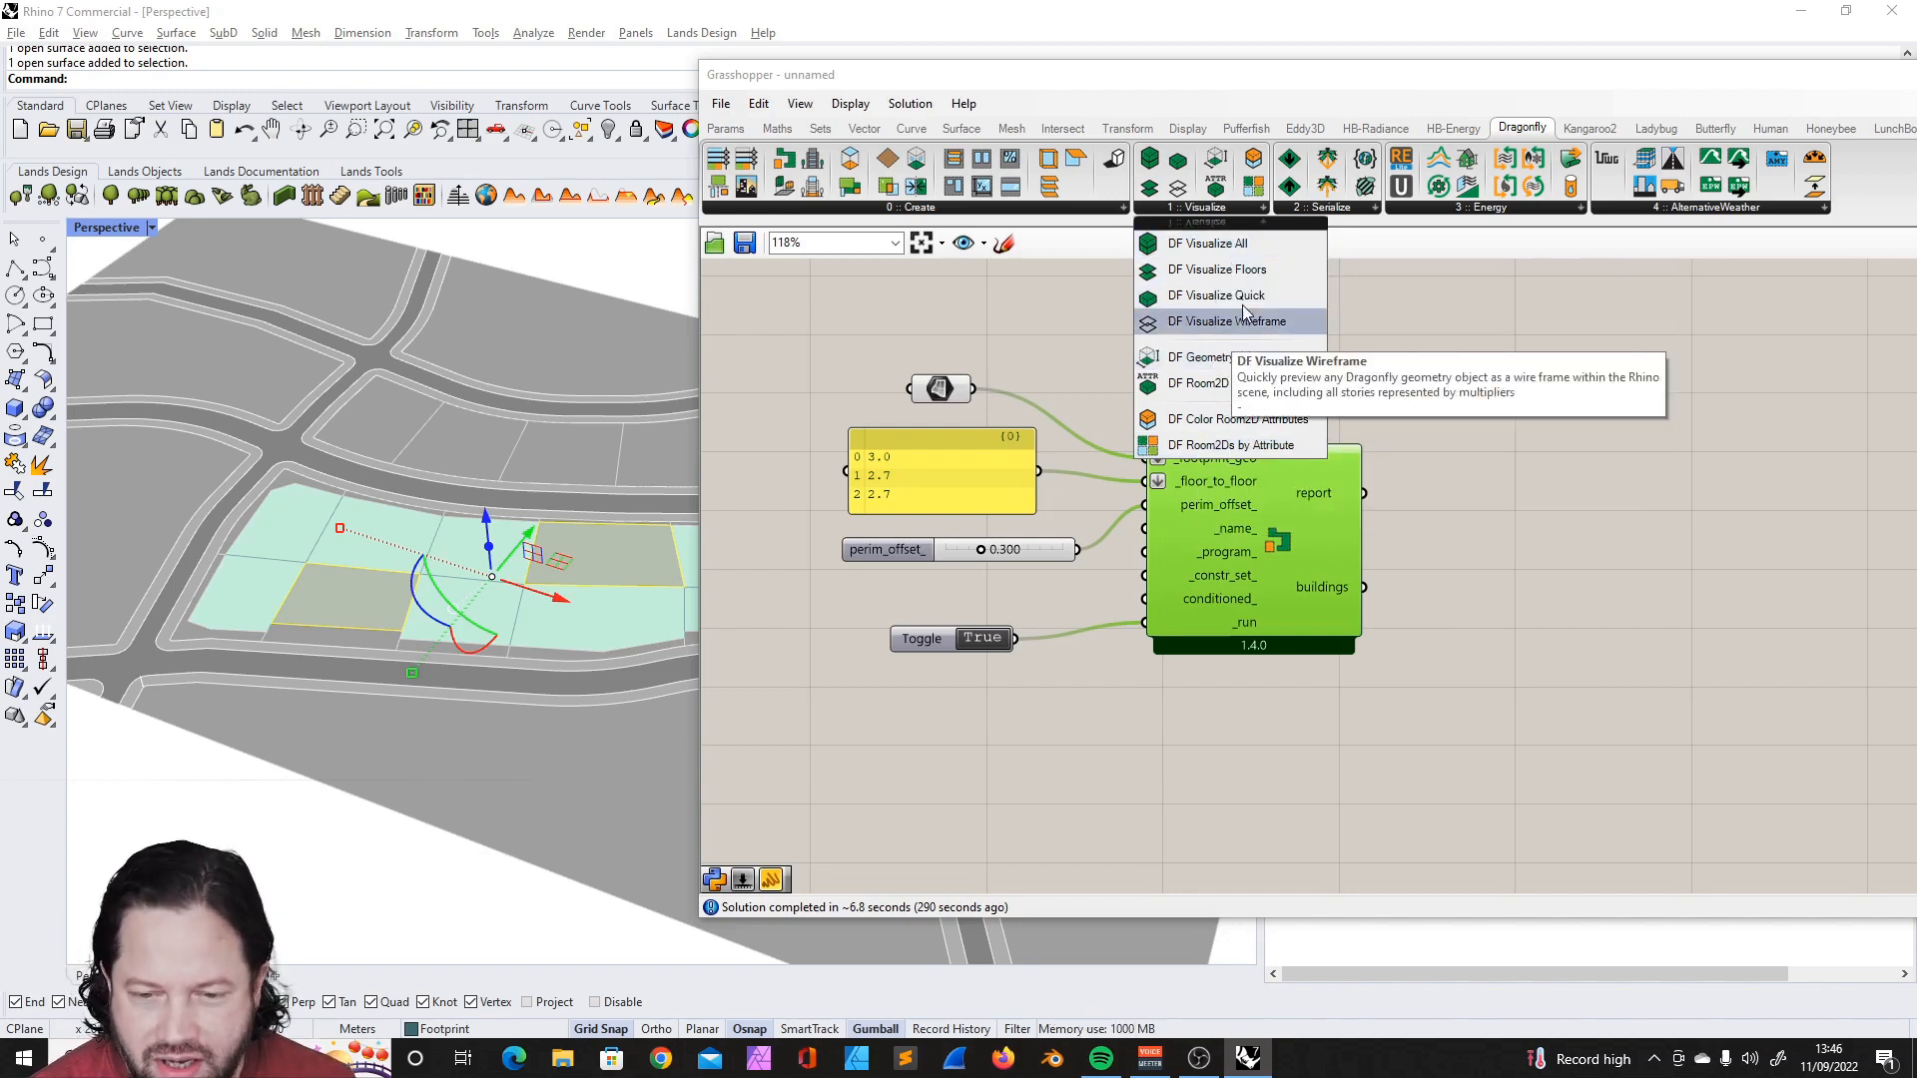
{"action": "left_click", "coordinate": [1218, 251]}
{"action": "left_click", "coordinate": [1598, 446]}
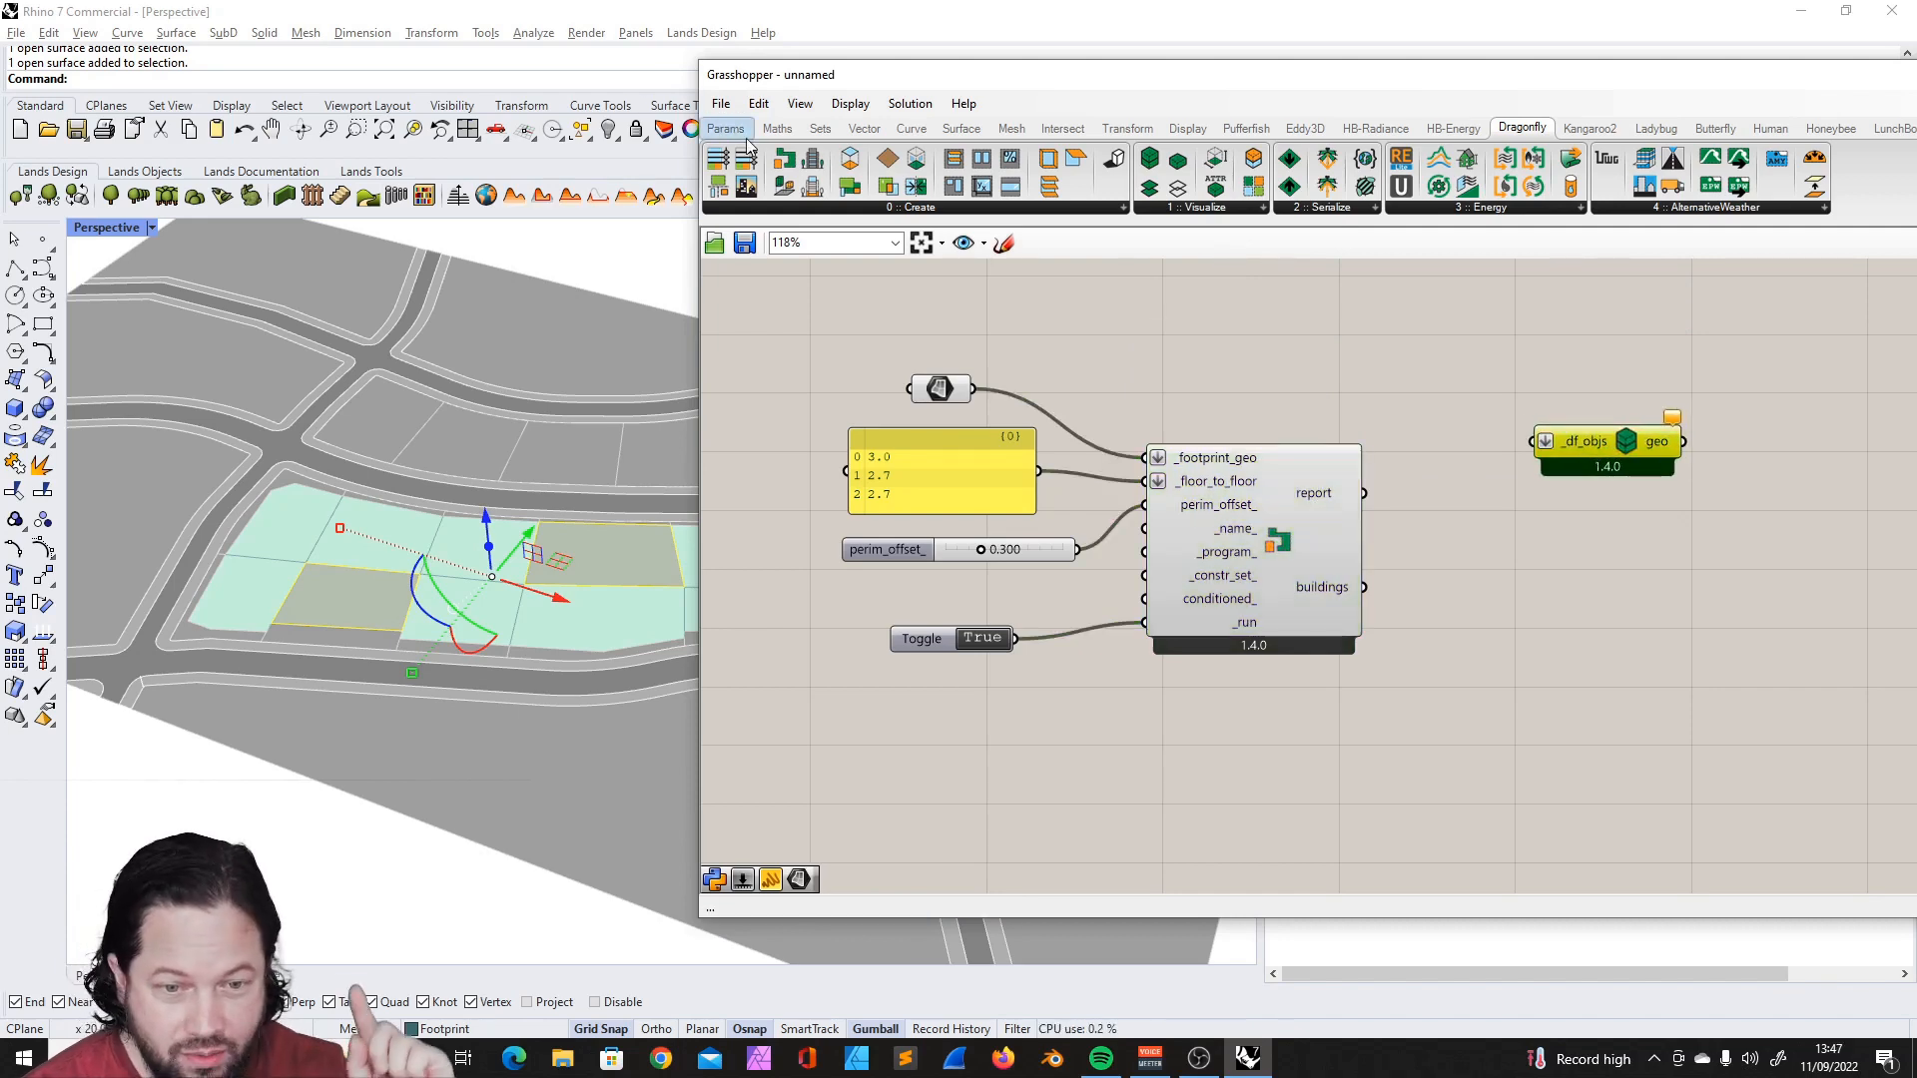
- Shift the Grasshopper window again and add a Bifocals component away from the definition to label all components
{"action": "left_click_drag", "start_coordinate": [1460, 89], "coordinate": [1209, 90]}
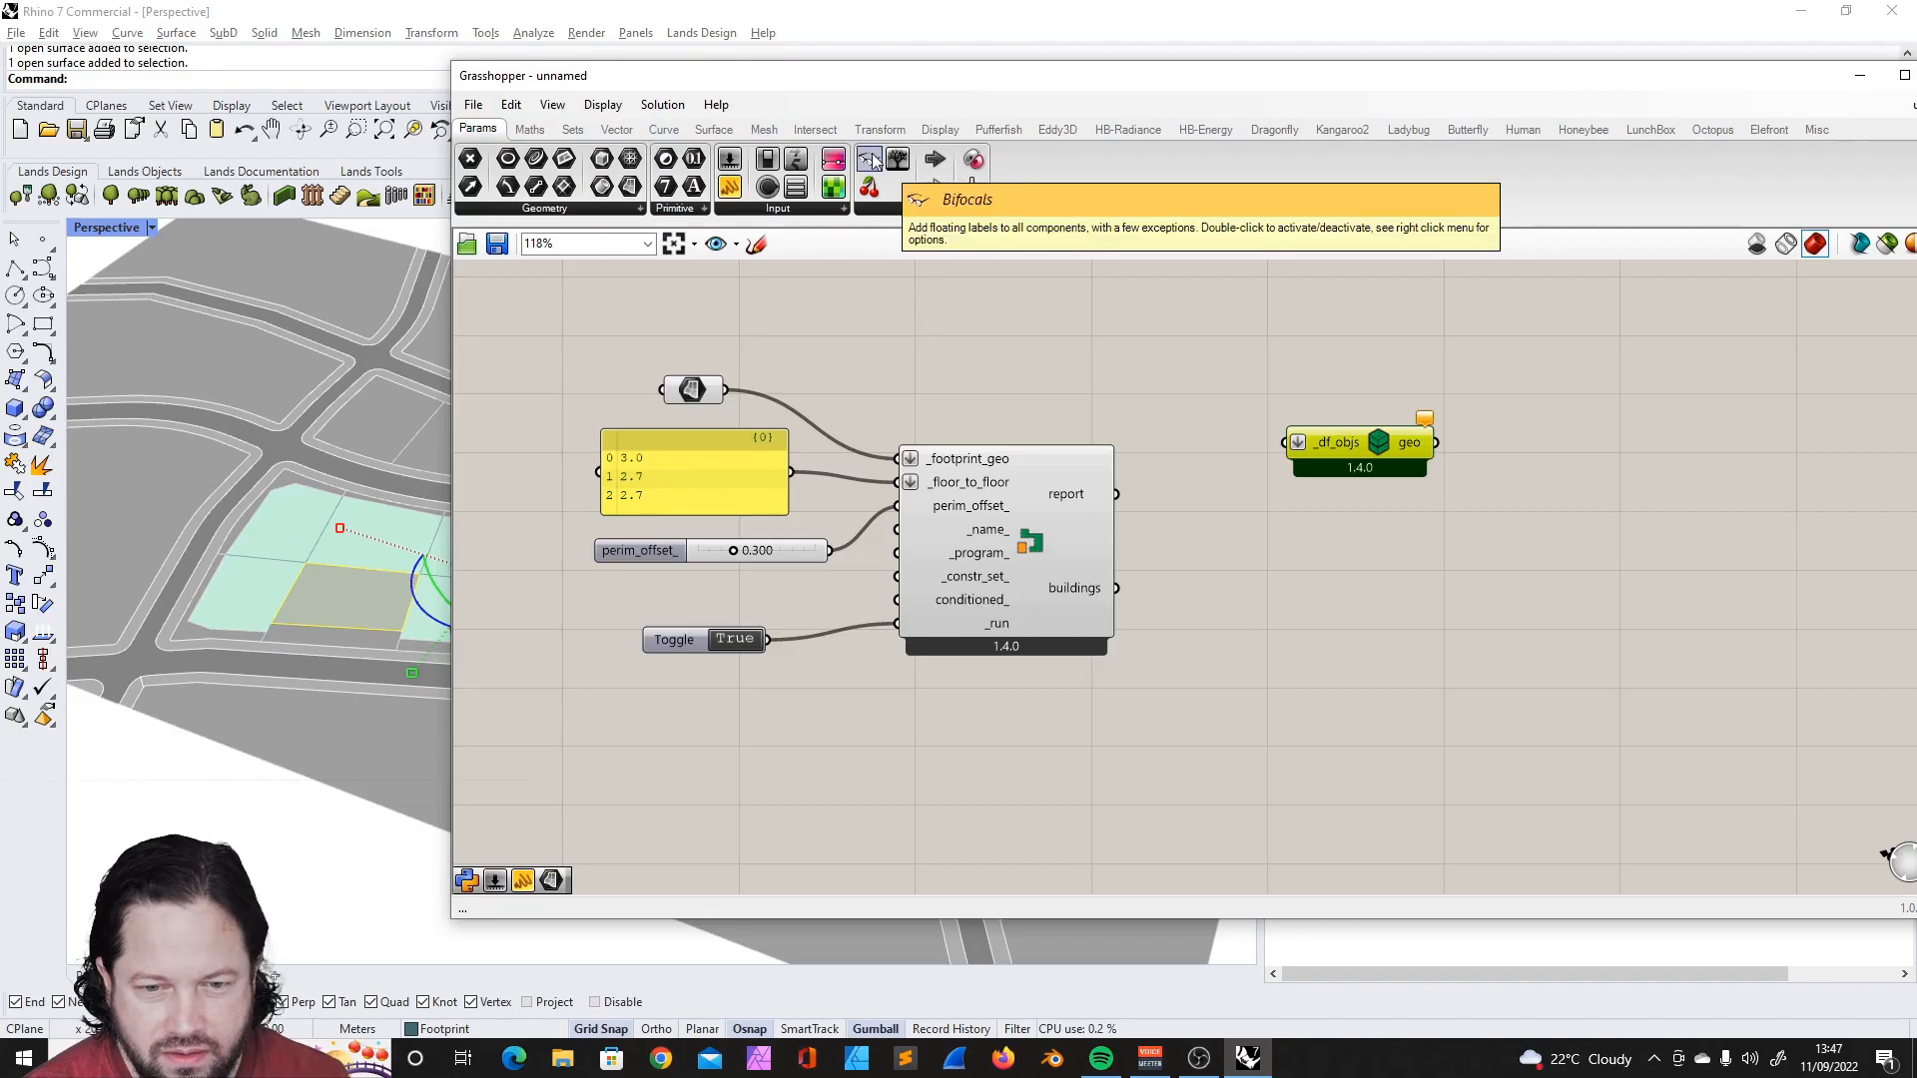
{"action": "left_click_drag", "start_coordinate": [871, 160], "coordinate": [602, 319]}
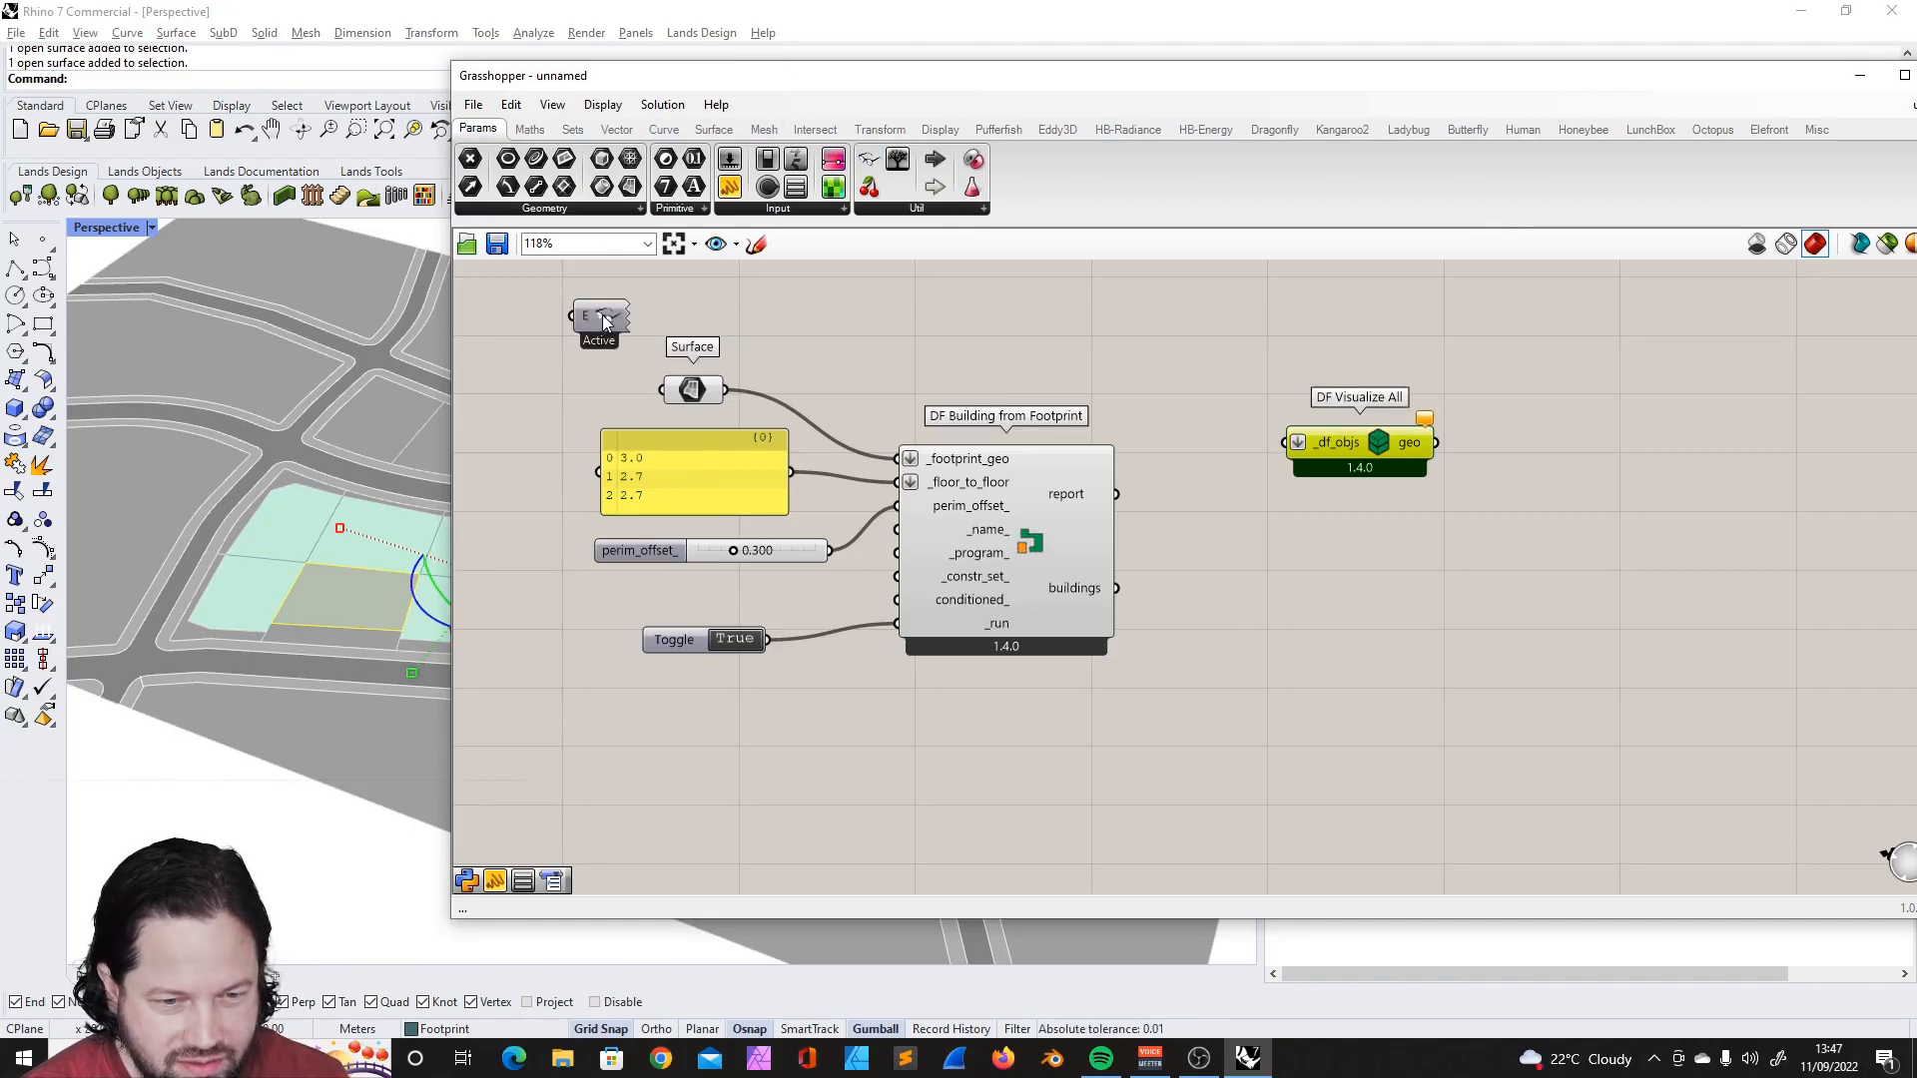
{"action": "scroll", "coordinate": [1139, 330], "scroll_direction": "down", "scroll_amount": 2}
{"action": "scroll", "coordinate": [889, 399], "scroll_direction": "up", "scroll_amount": 3}
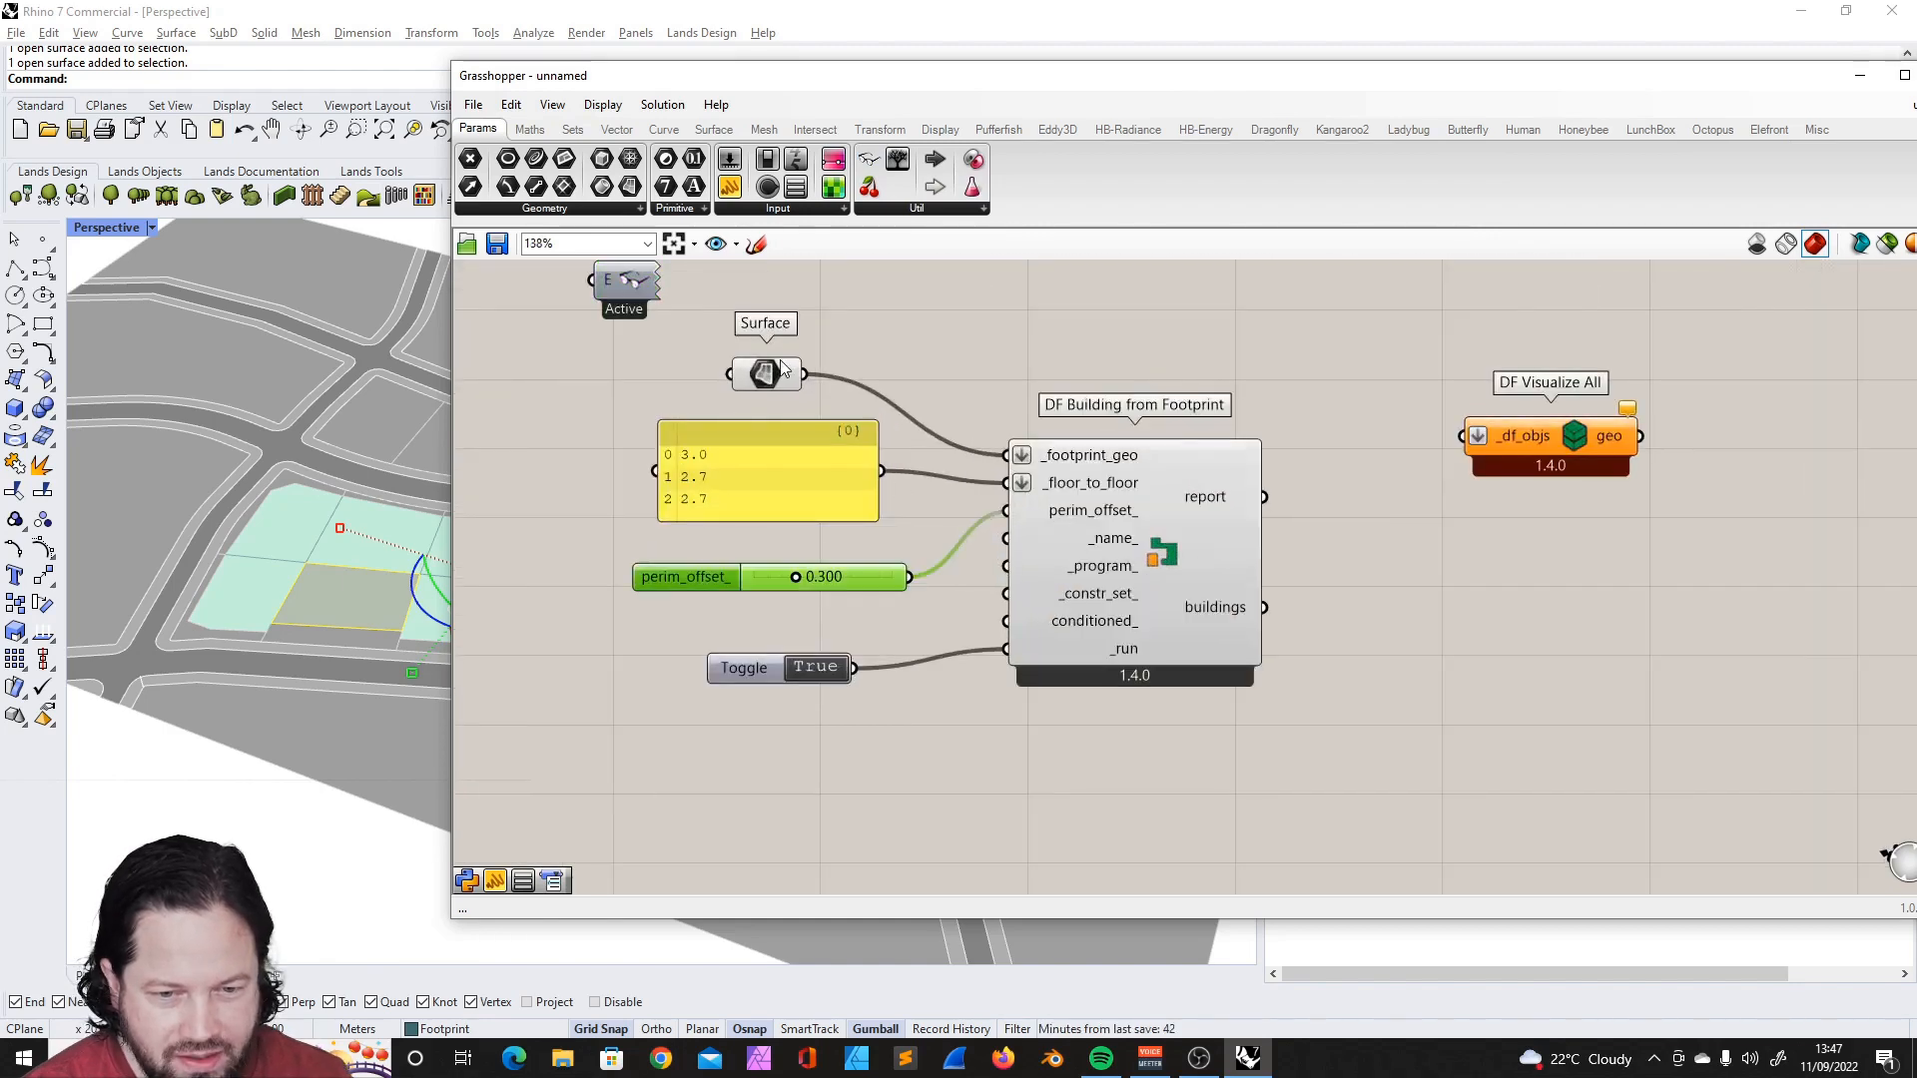
{"action": "left_click_drag", "start_coordinate": [625, 295], "coordinate": [581, 315]}
{"action": "scroll", "coordinate": [1130, 399], "scroll_direction": "down", "scroll_amount": 2}
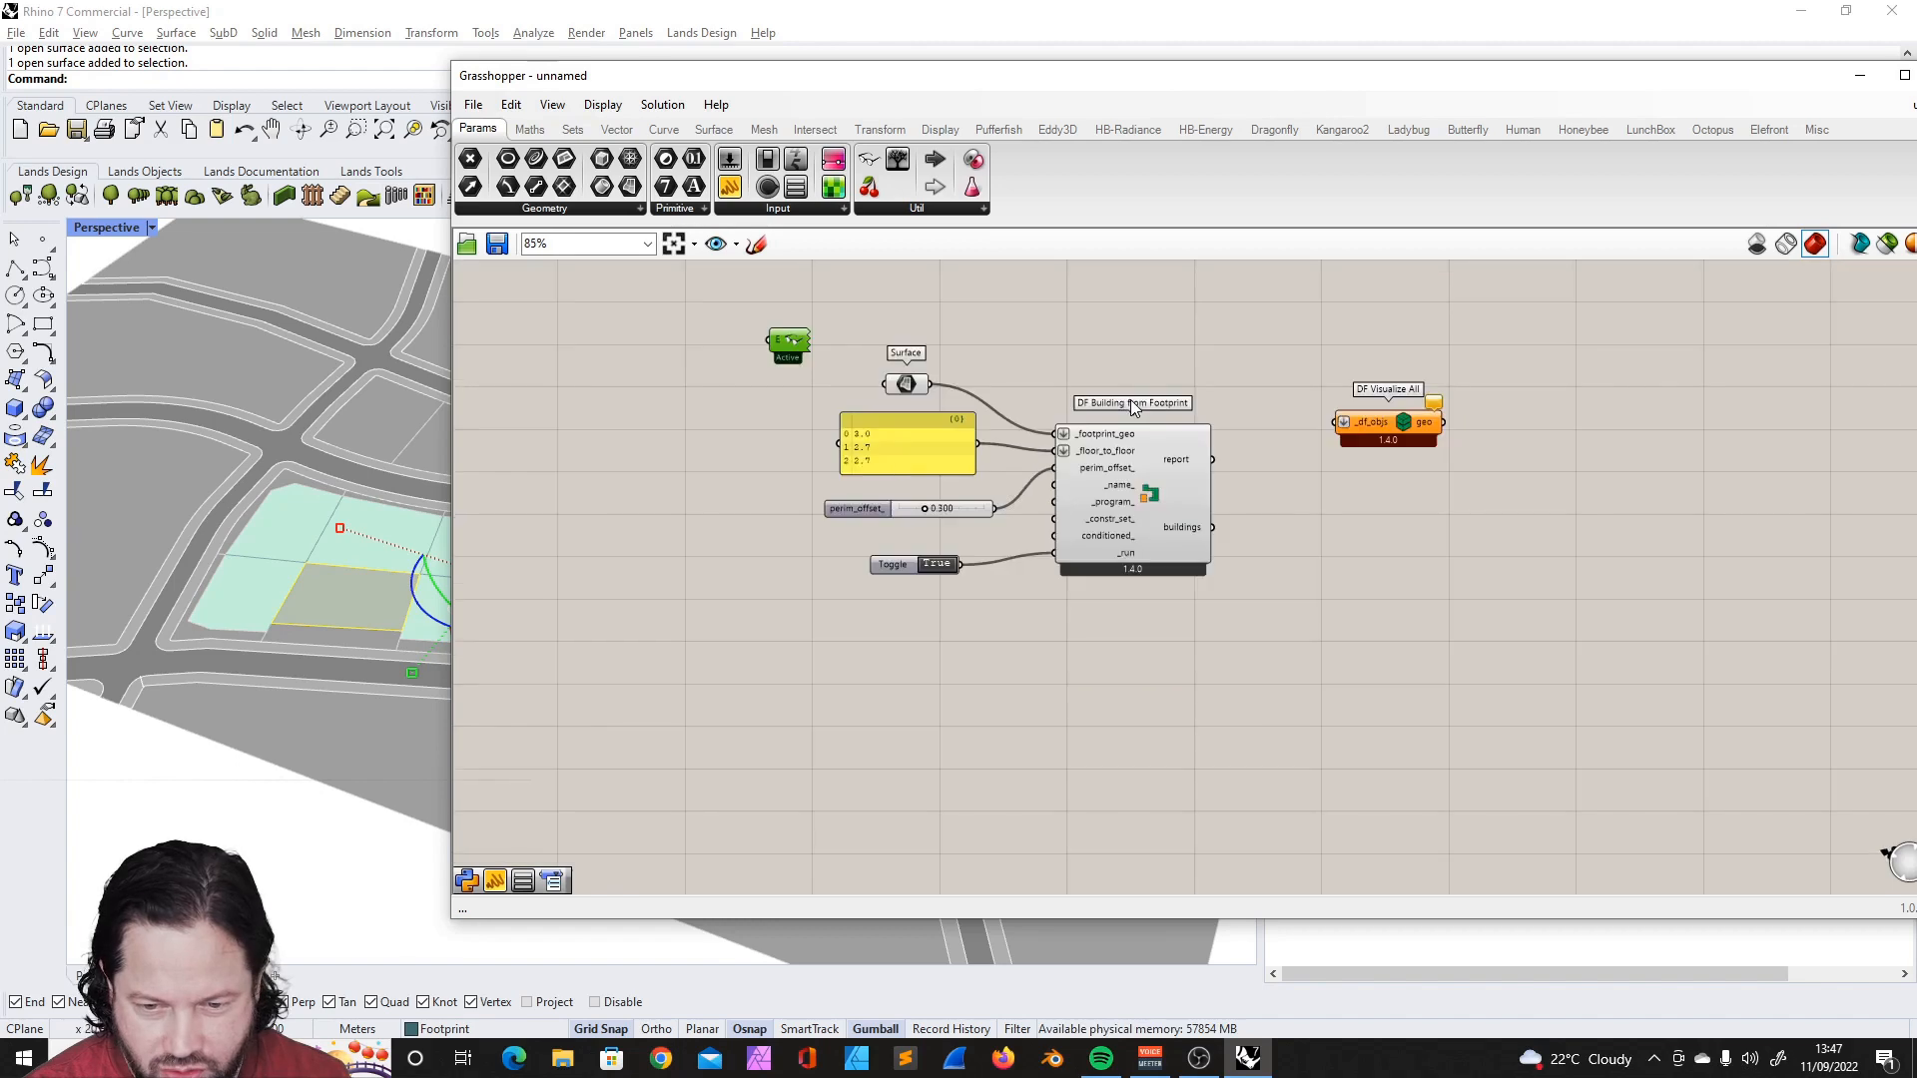
{"action": "scroll", "coordinate": [1348, 424], "scroll_direction": "up", "scroll_amount": 2}
- Reposition DF Visualize All slightly and connect the buildings output to its _df_objs input
{"action": "mouse_move", "coordinate": [1426, 419]}
{"action": "left_mouse_down"}
{"action": "mouse_move", "coordinate": [1505, 414]}
{"action": "mouse_move", "coordinate": [1406, 408]}
{"action": "left_mouse_up"}
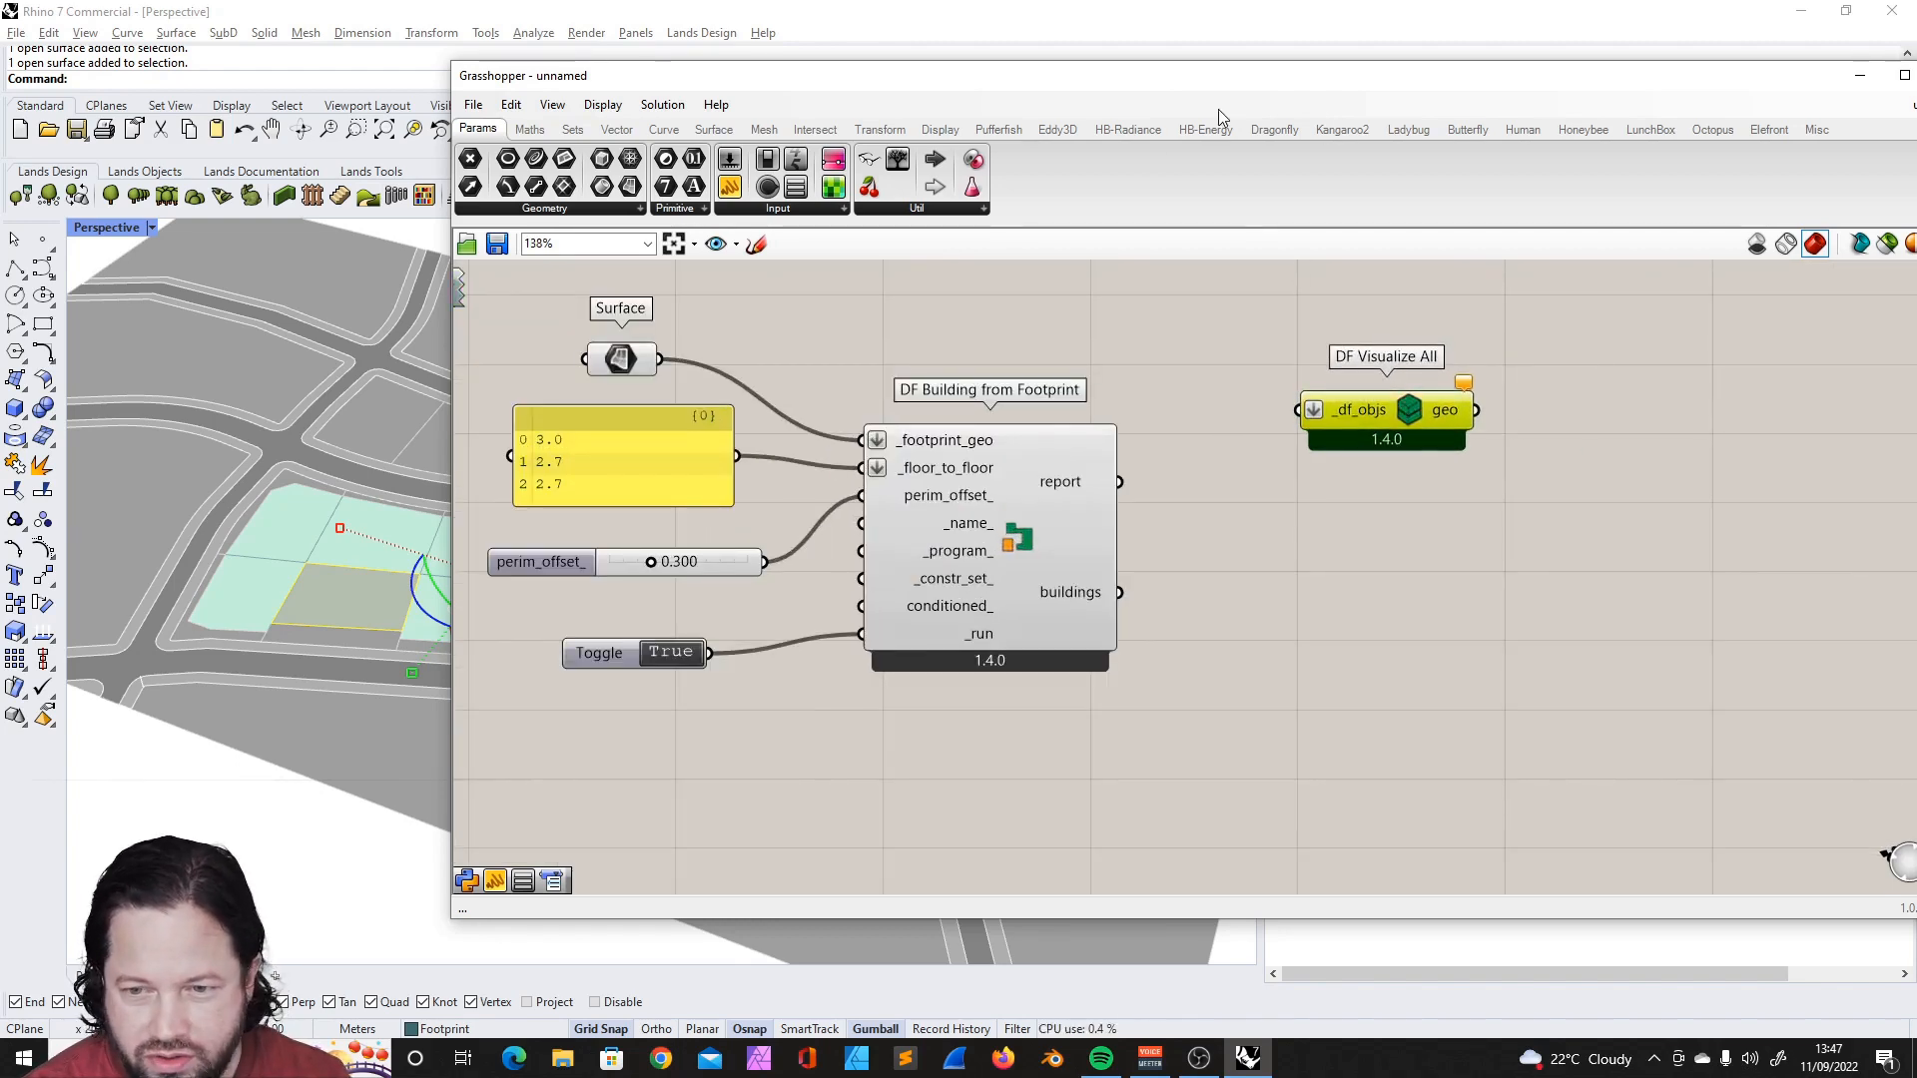
{"action": "left_click", "coordinate": [1268, 132]}
{"action": "left_click", "coordinate": [966, 211]}
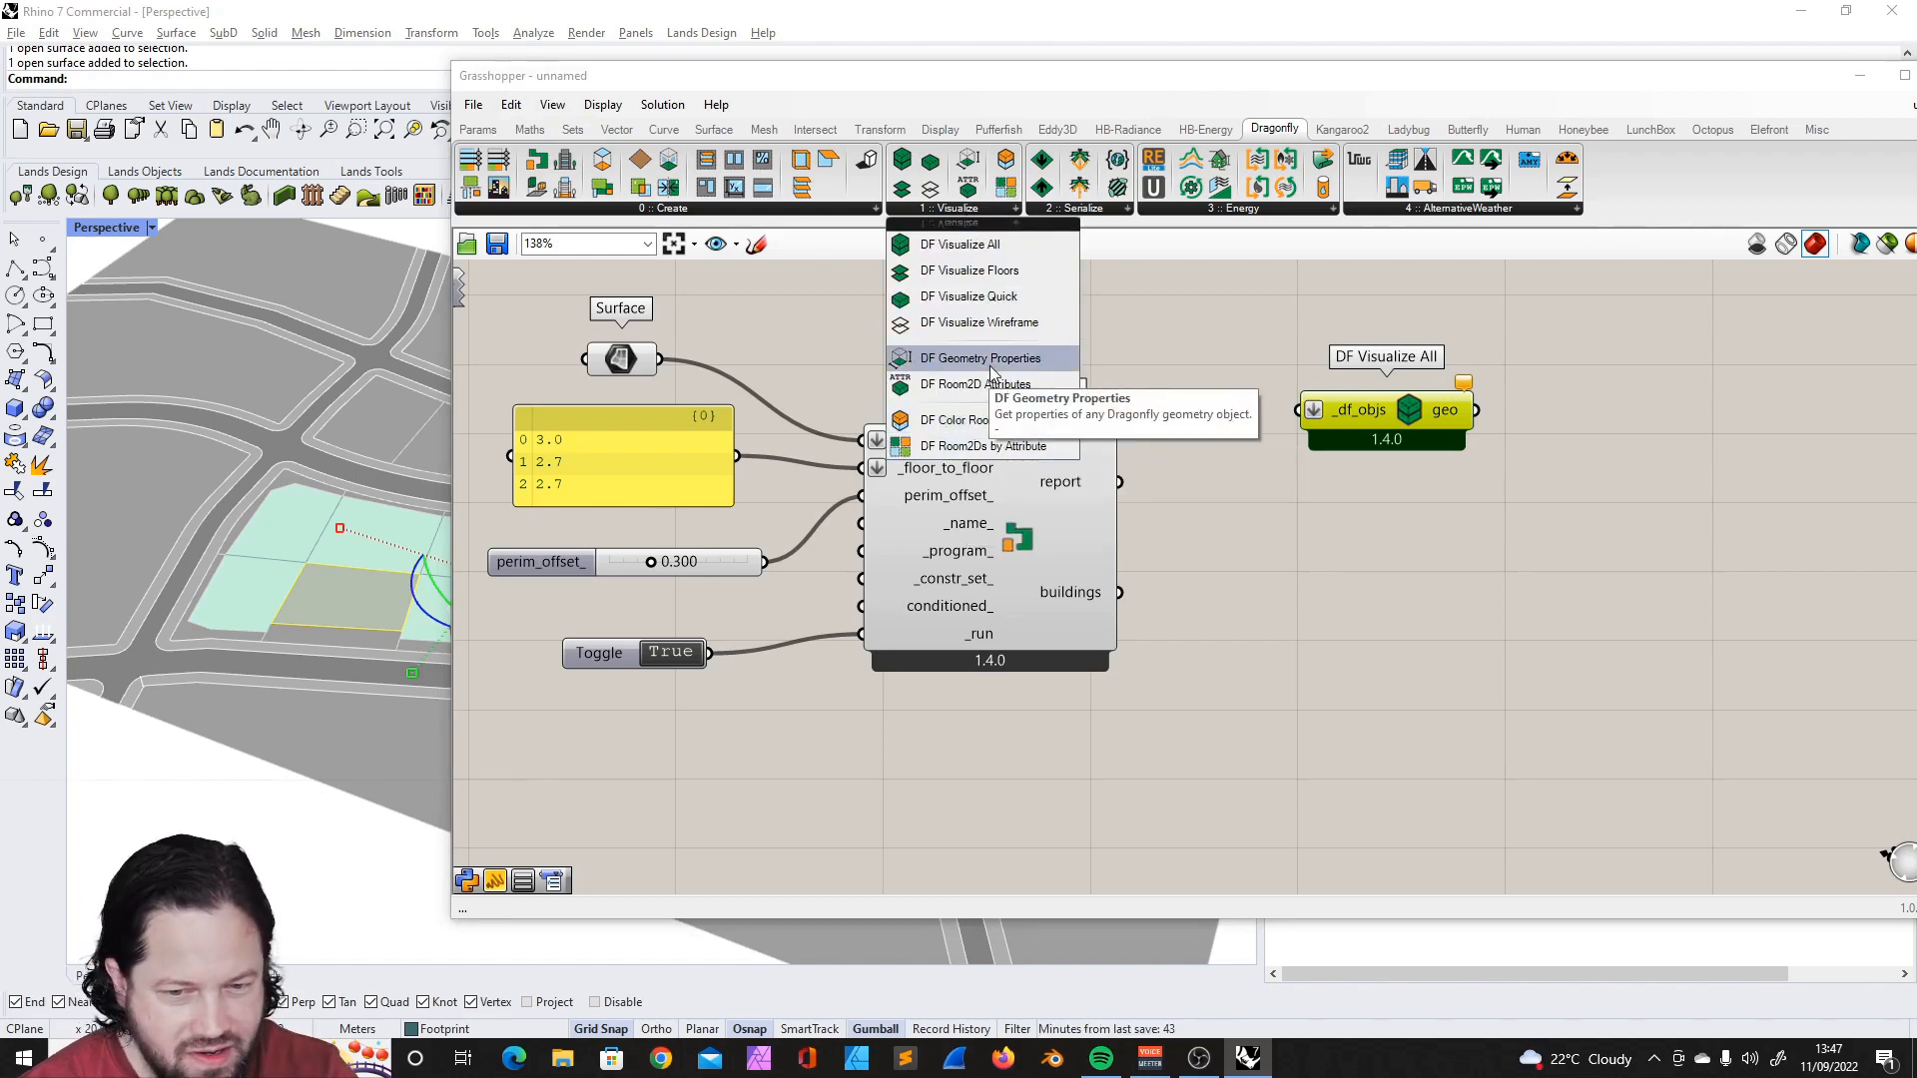
{"action": "left_click", "coordinate": [1354, 499]}
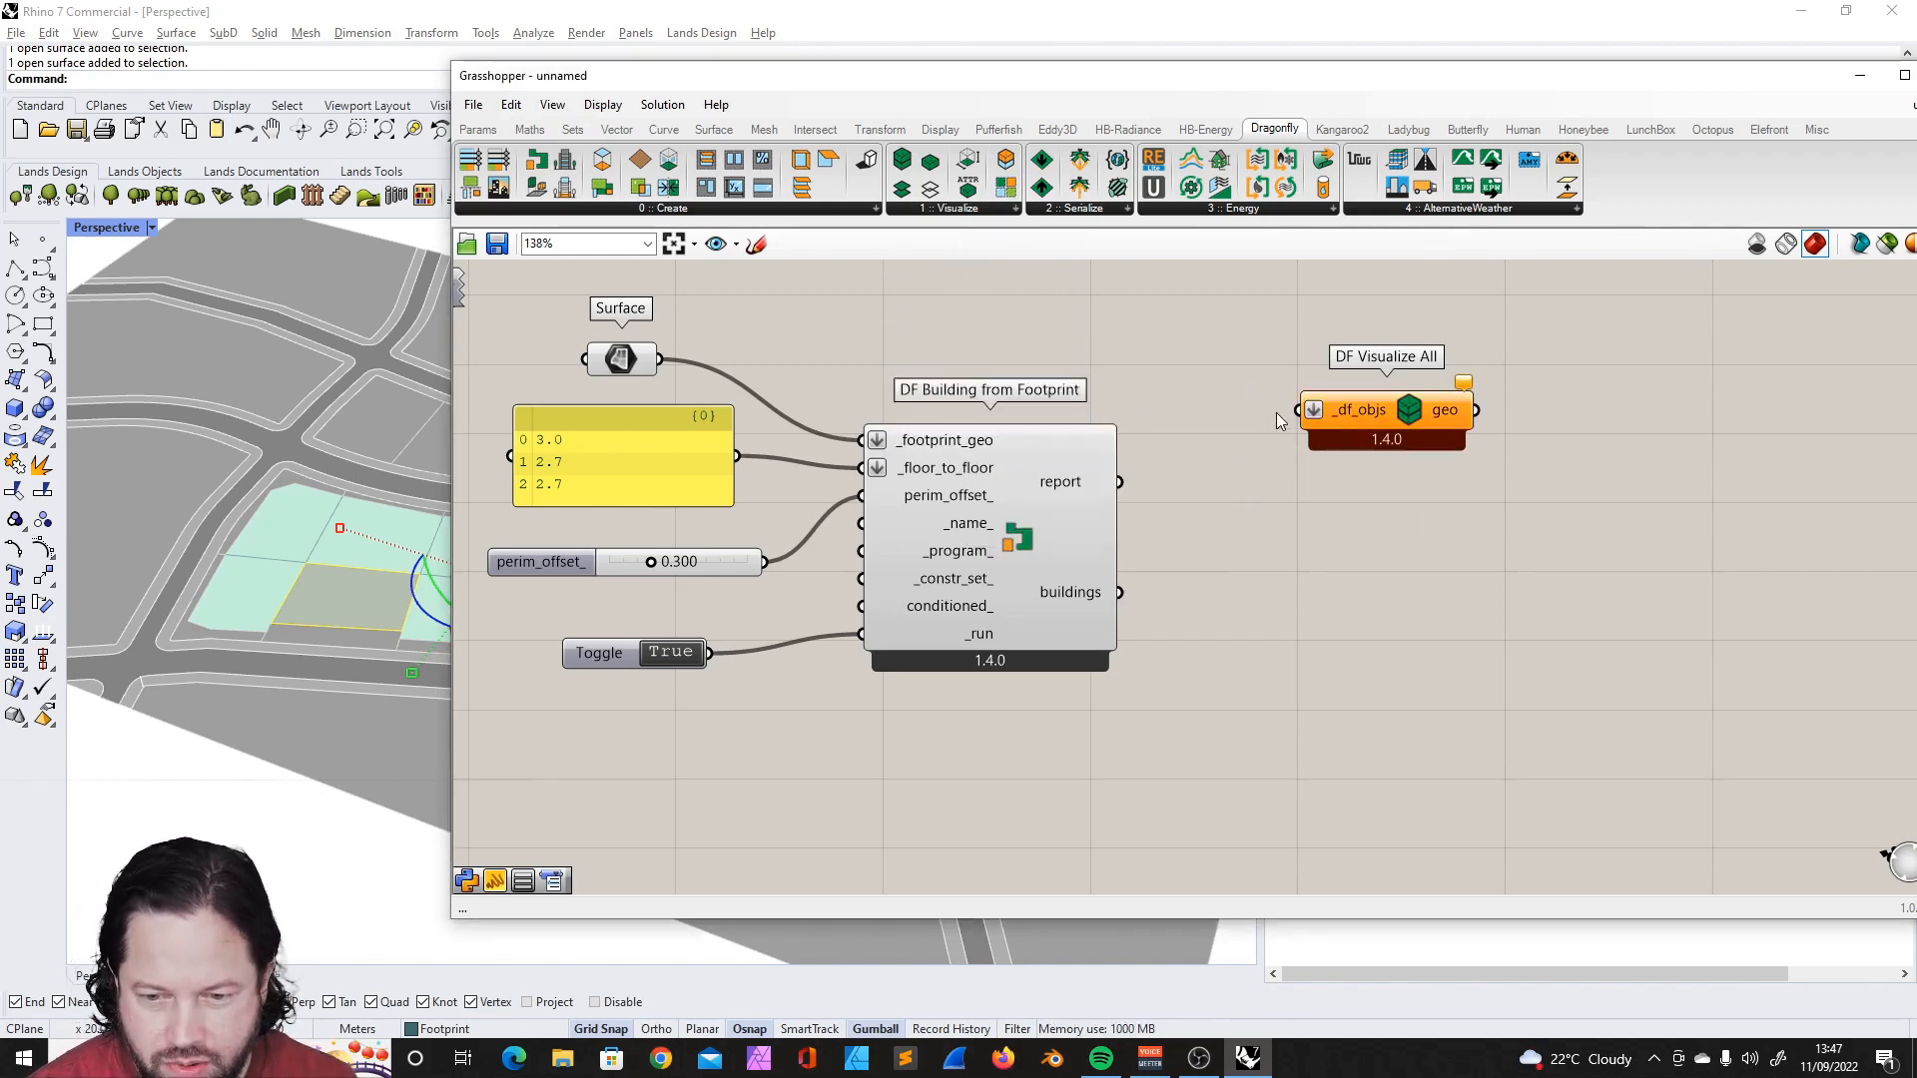
{"action": "left_click_drag", "start_coordinate": [1119, 592], "coordinate": [1298, 410]}
- Move the Grasshopper window off the building preview and append another 2.7 floor height to the panel
{"action": "left_click_drag", "start_coordinate": [828, 74], "coordinate": [1126, 72]}
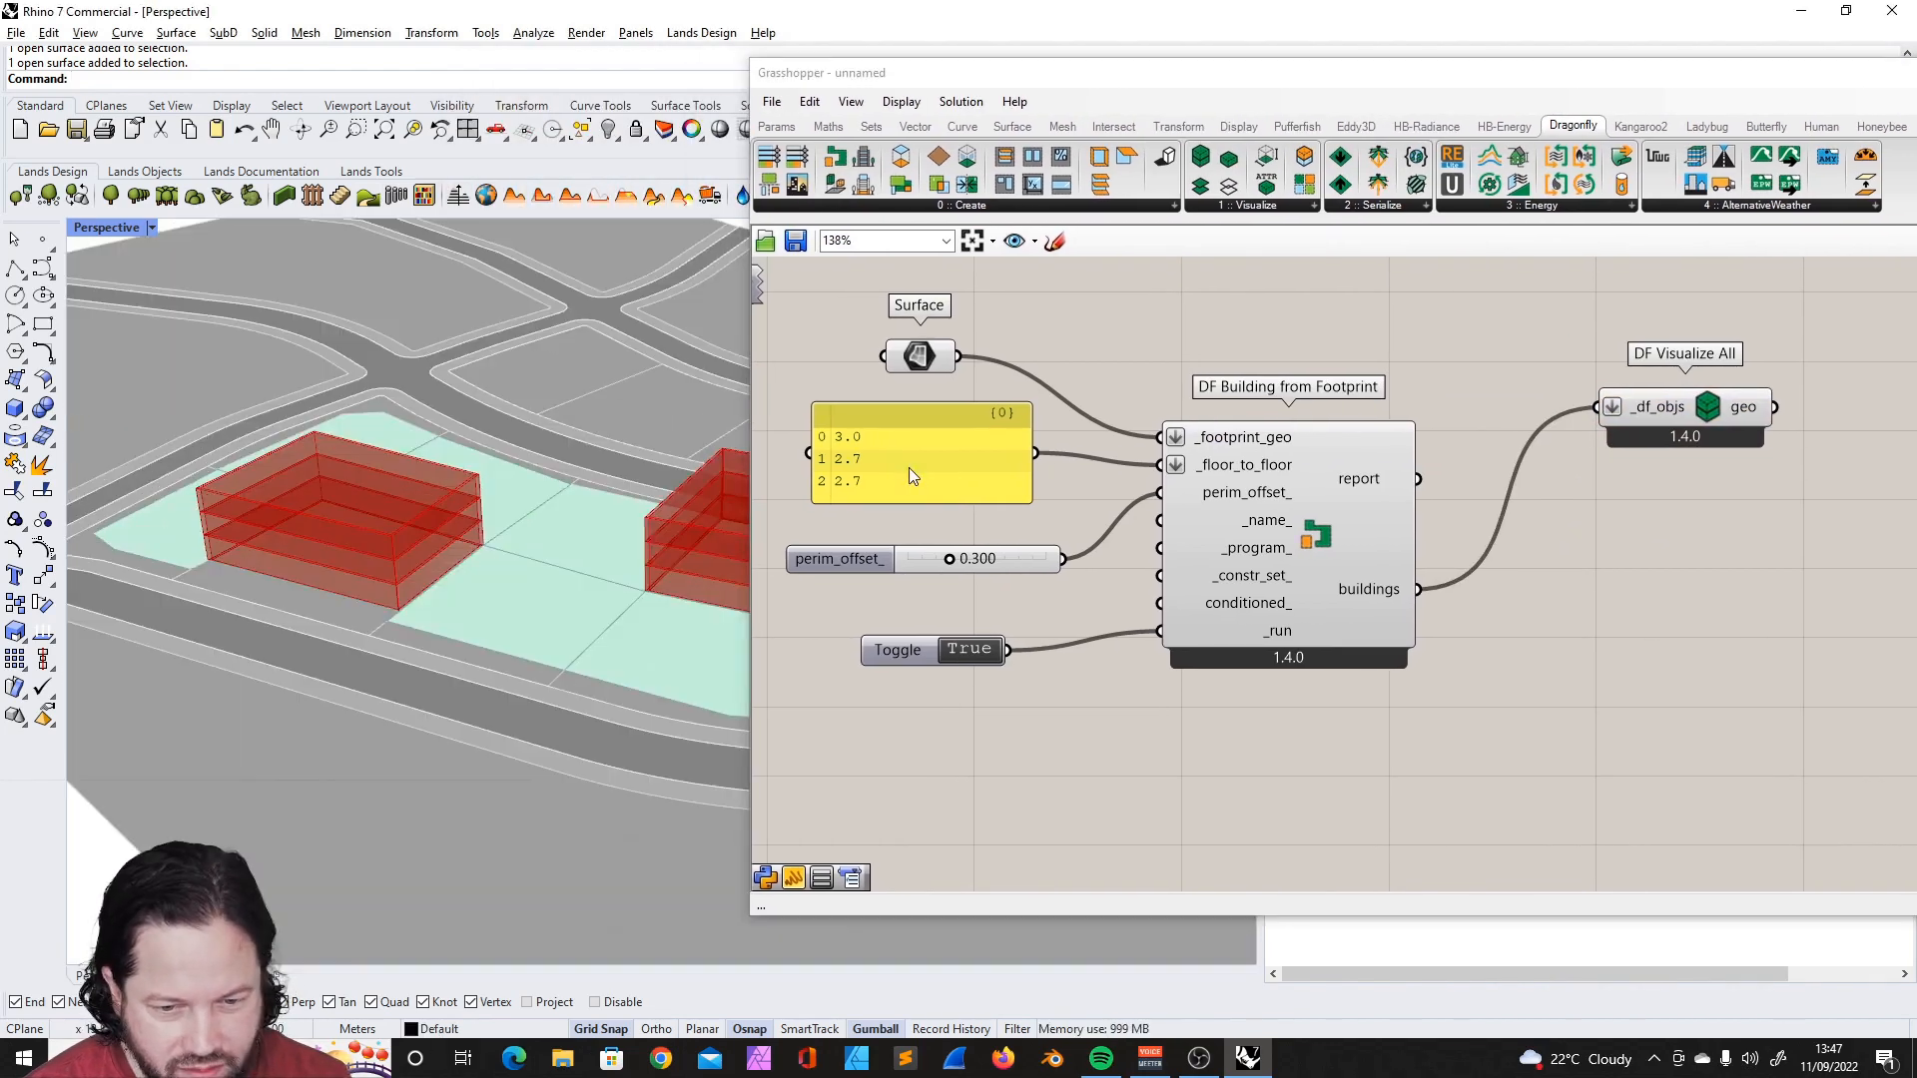
{"action": "double_click", "coordinate": [909, 468]}
{"action": "key", "text": "Return"}
{"action": "type", "text": "2.7"}
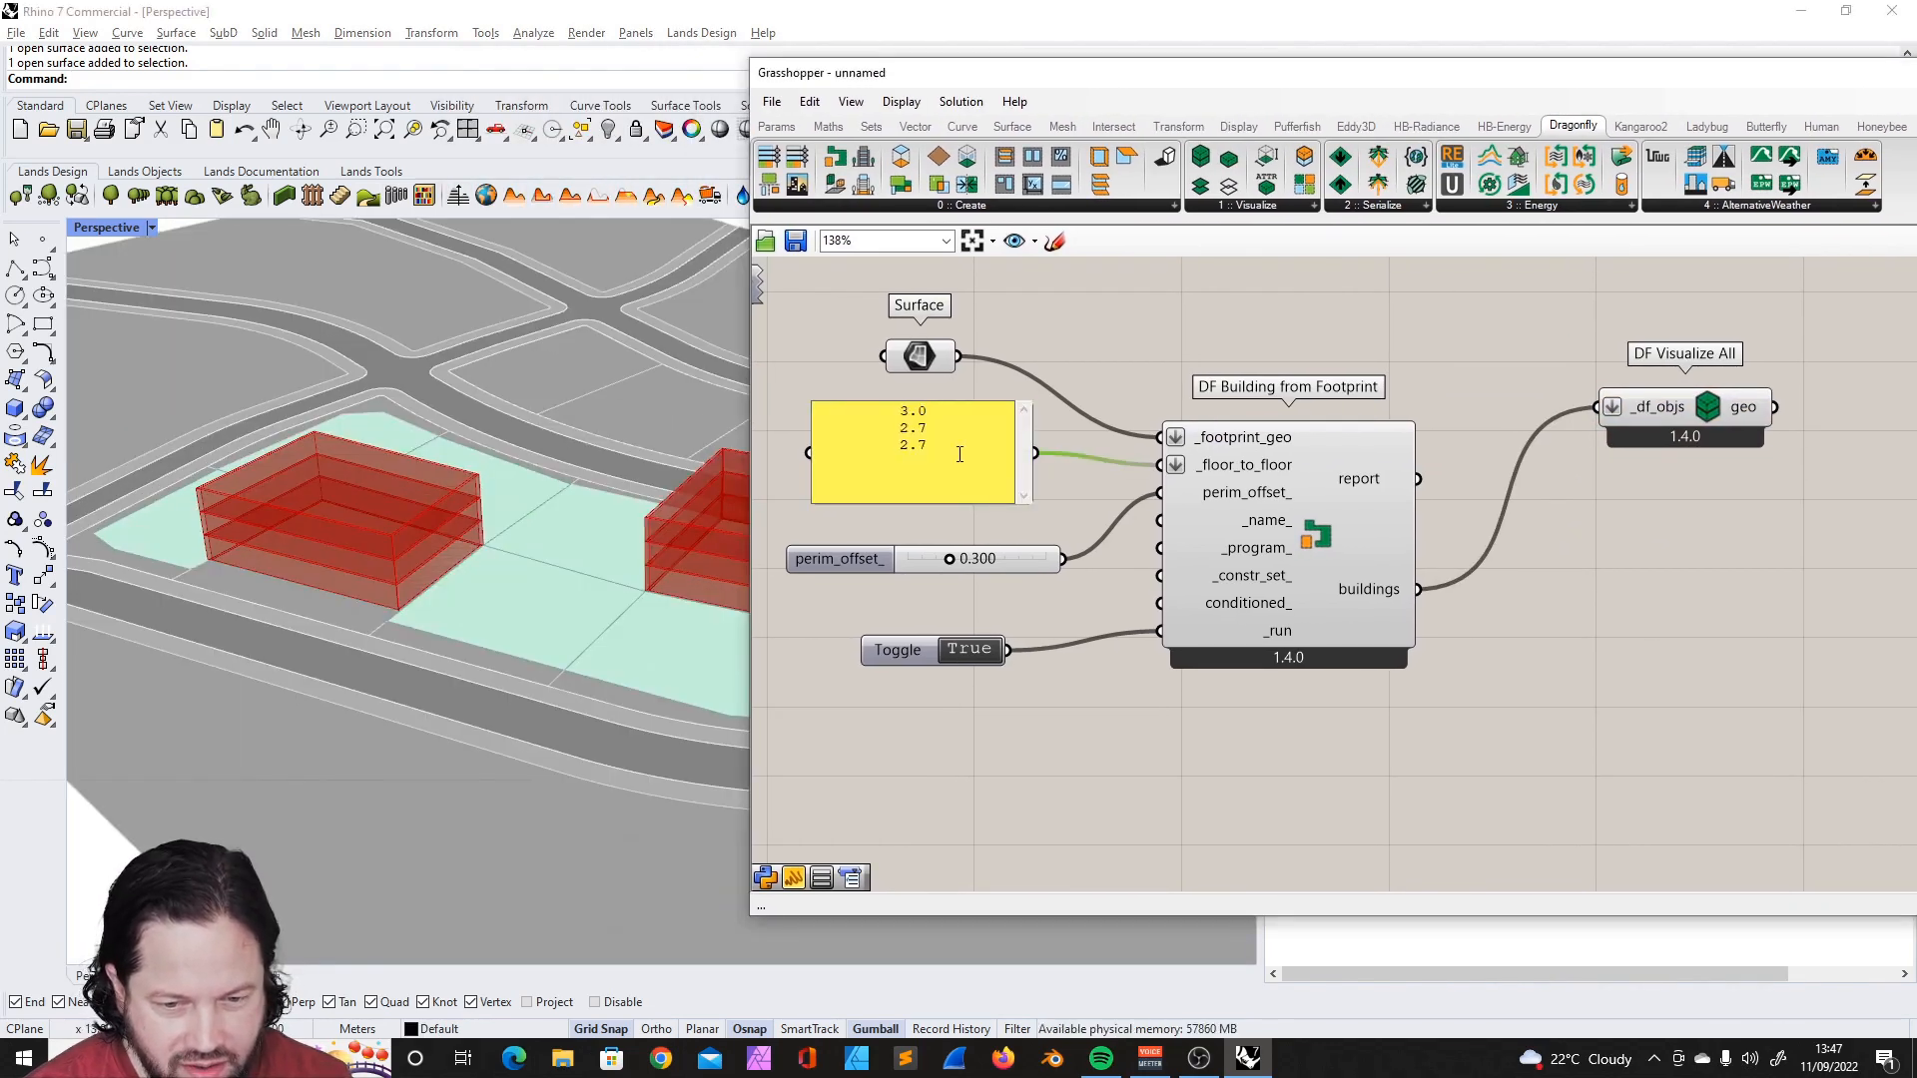
{"action": "left_click", "coordinate": [939, 530]}
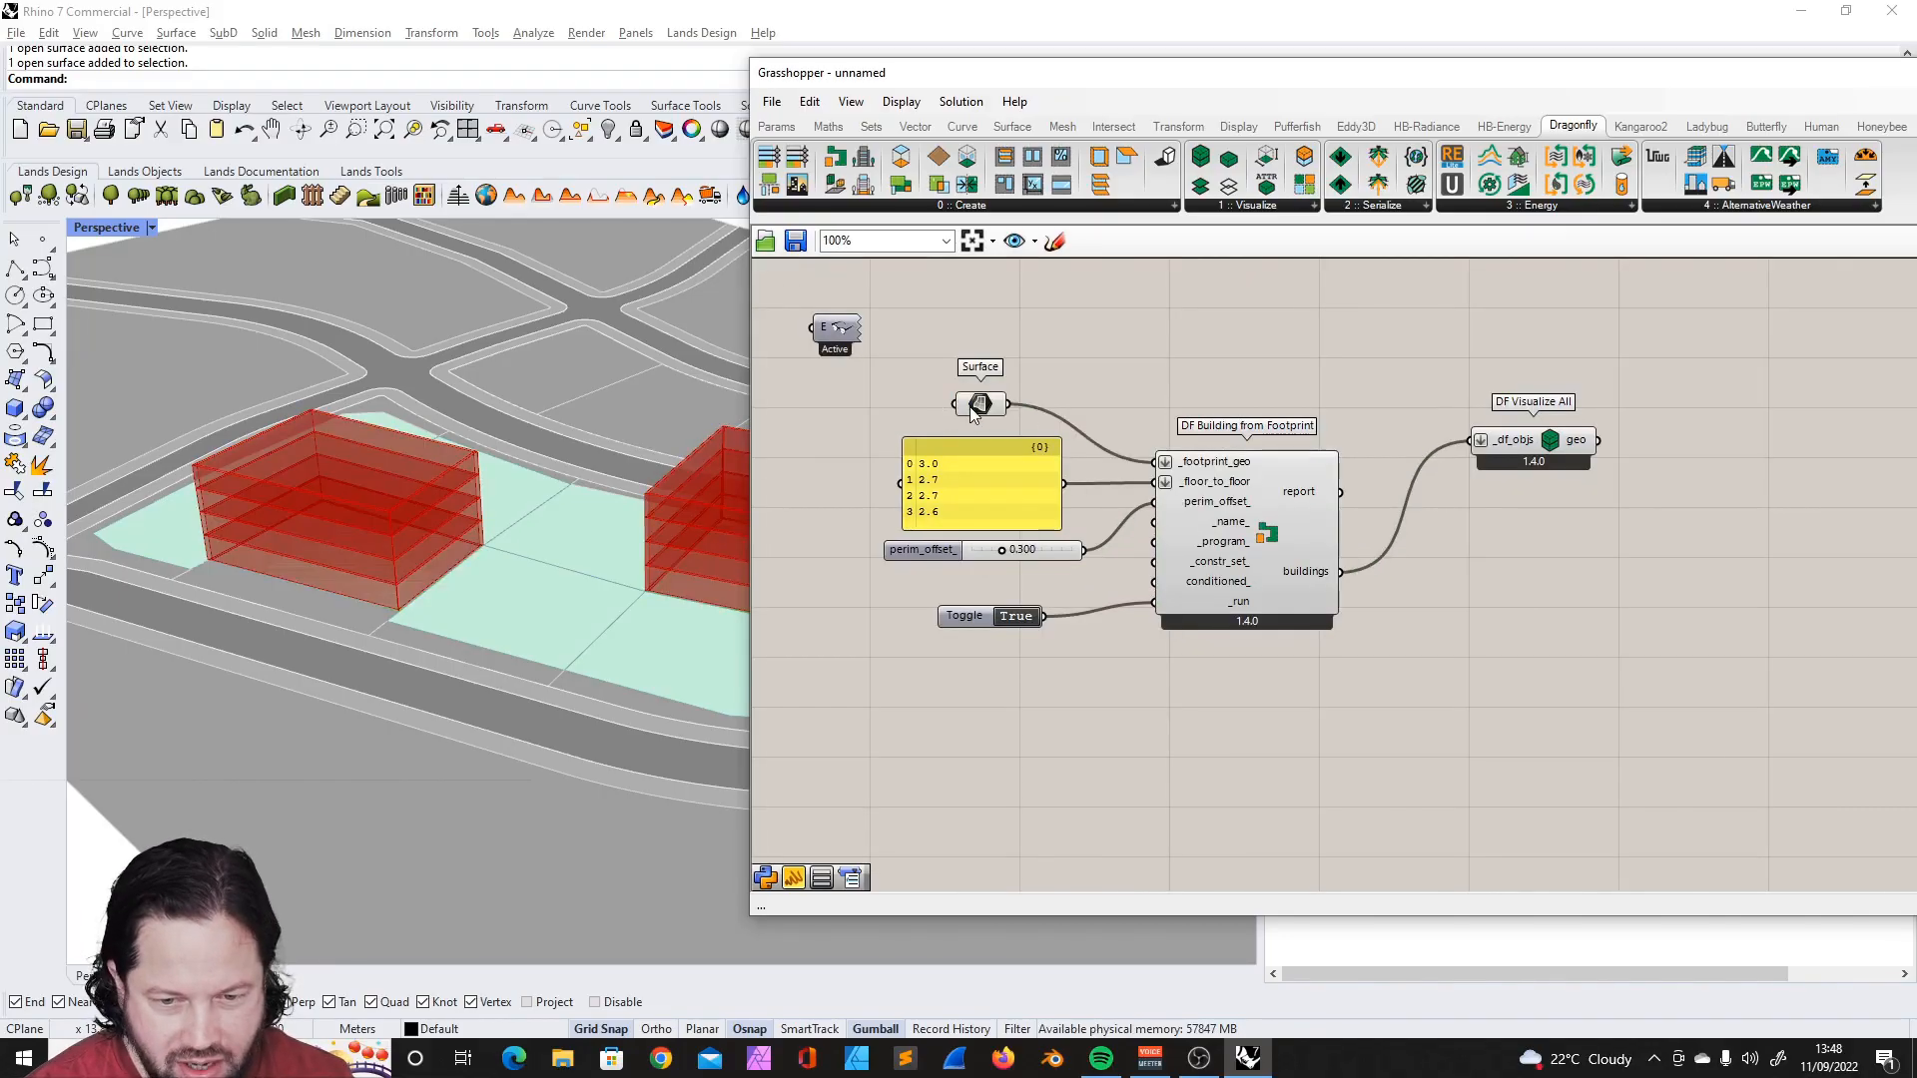
- Assign another selection of multiple footprint surfaces along the block to the Surface parameter
{"action": "right_click", "coordinate": [961, 403]}
{"action": "left_click", "coordinate": [1028, 668]}
{"action": "scroll", "coordinate": [498, 671], "scroll_direction": "down", "scroll_amount": 6}
{"action": "scroll", "coordinate": [607, 589], "scroll_direction": "up", "scroll_amount": 5}
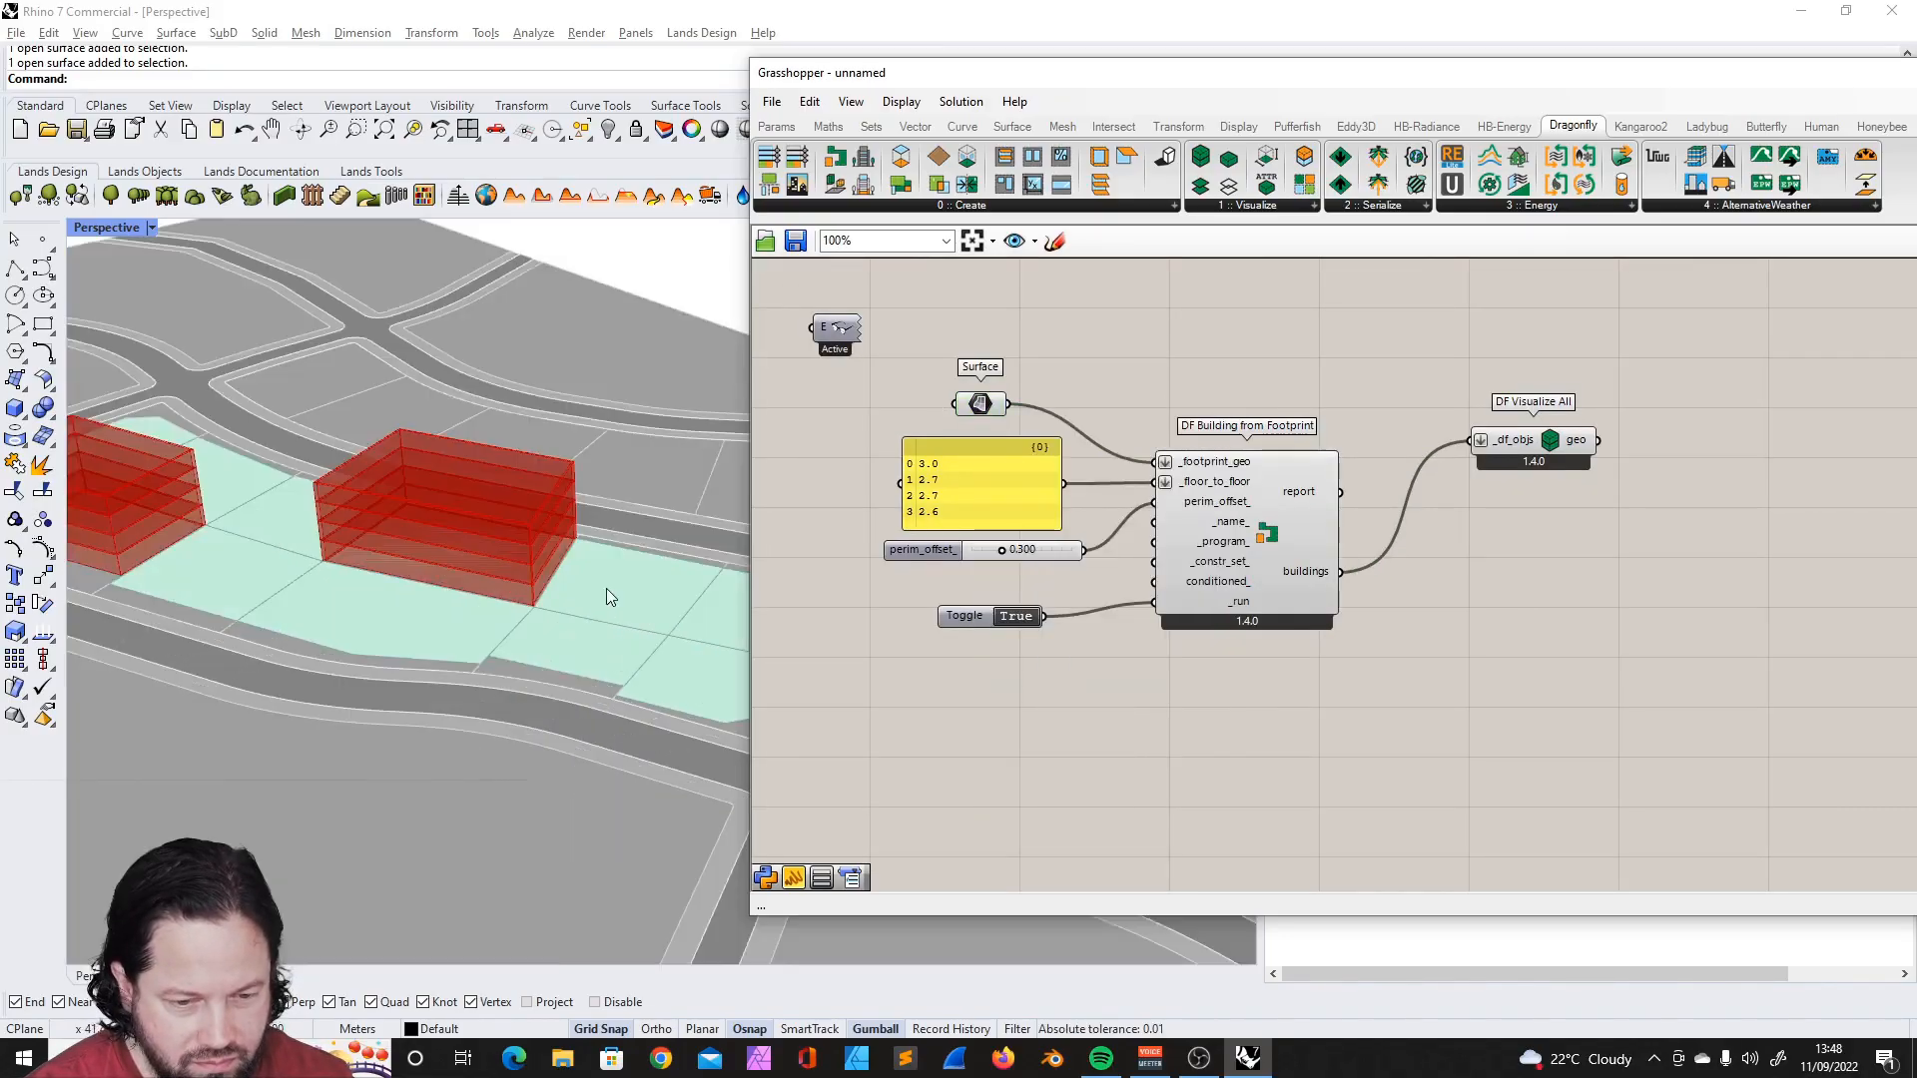
{"action": "left_click", "coordinate": [603, 591]}
{"action": "scroll", "coordinate": [530, 632], "scroll_direction": "down", "scroll_amount": 5}
{"action": "scroll", "coordinate": [436, 507], "scroll_direction": "up", "scroll_amount": 5}
{"action": "scroll", "coordinate": [435, 507], "scroll_direction": "down", "scroll_amount": 3}
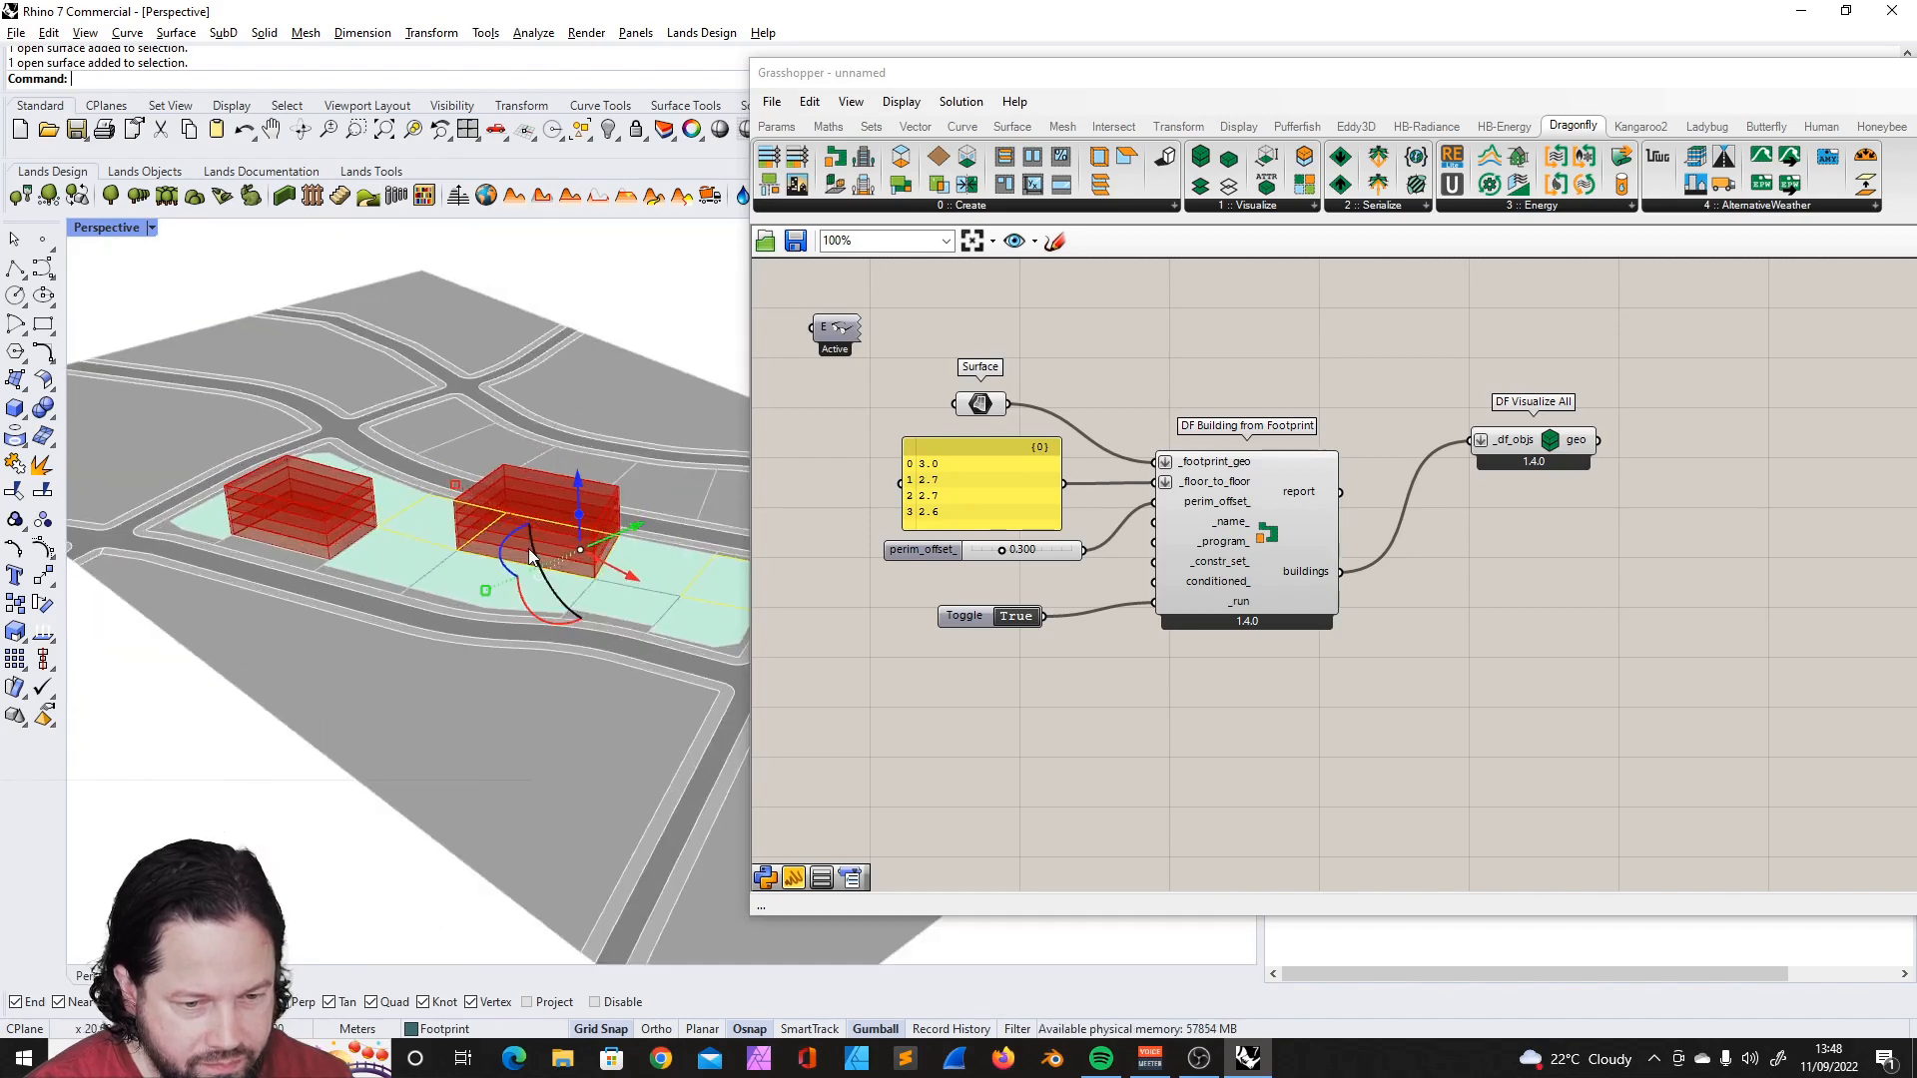
{"action": "scroll", "coordinate": [329, 524], "scroll_direction": "down", "scroll_amount": 2}
{"action": "right_click", "coordinate": [961, 403]}
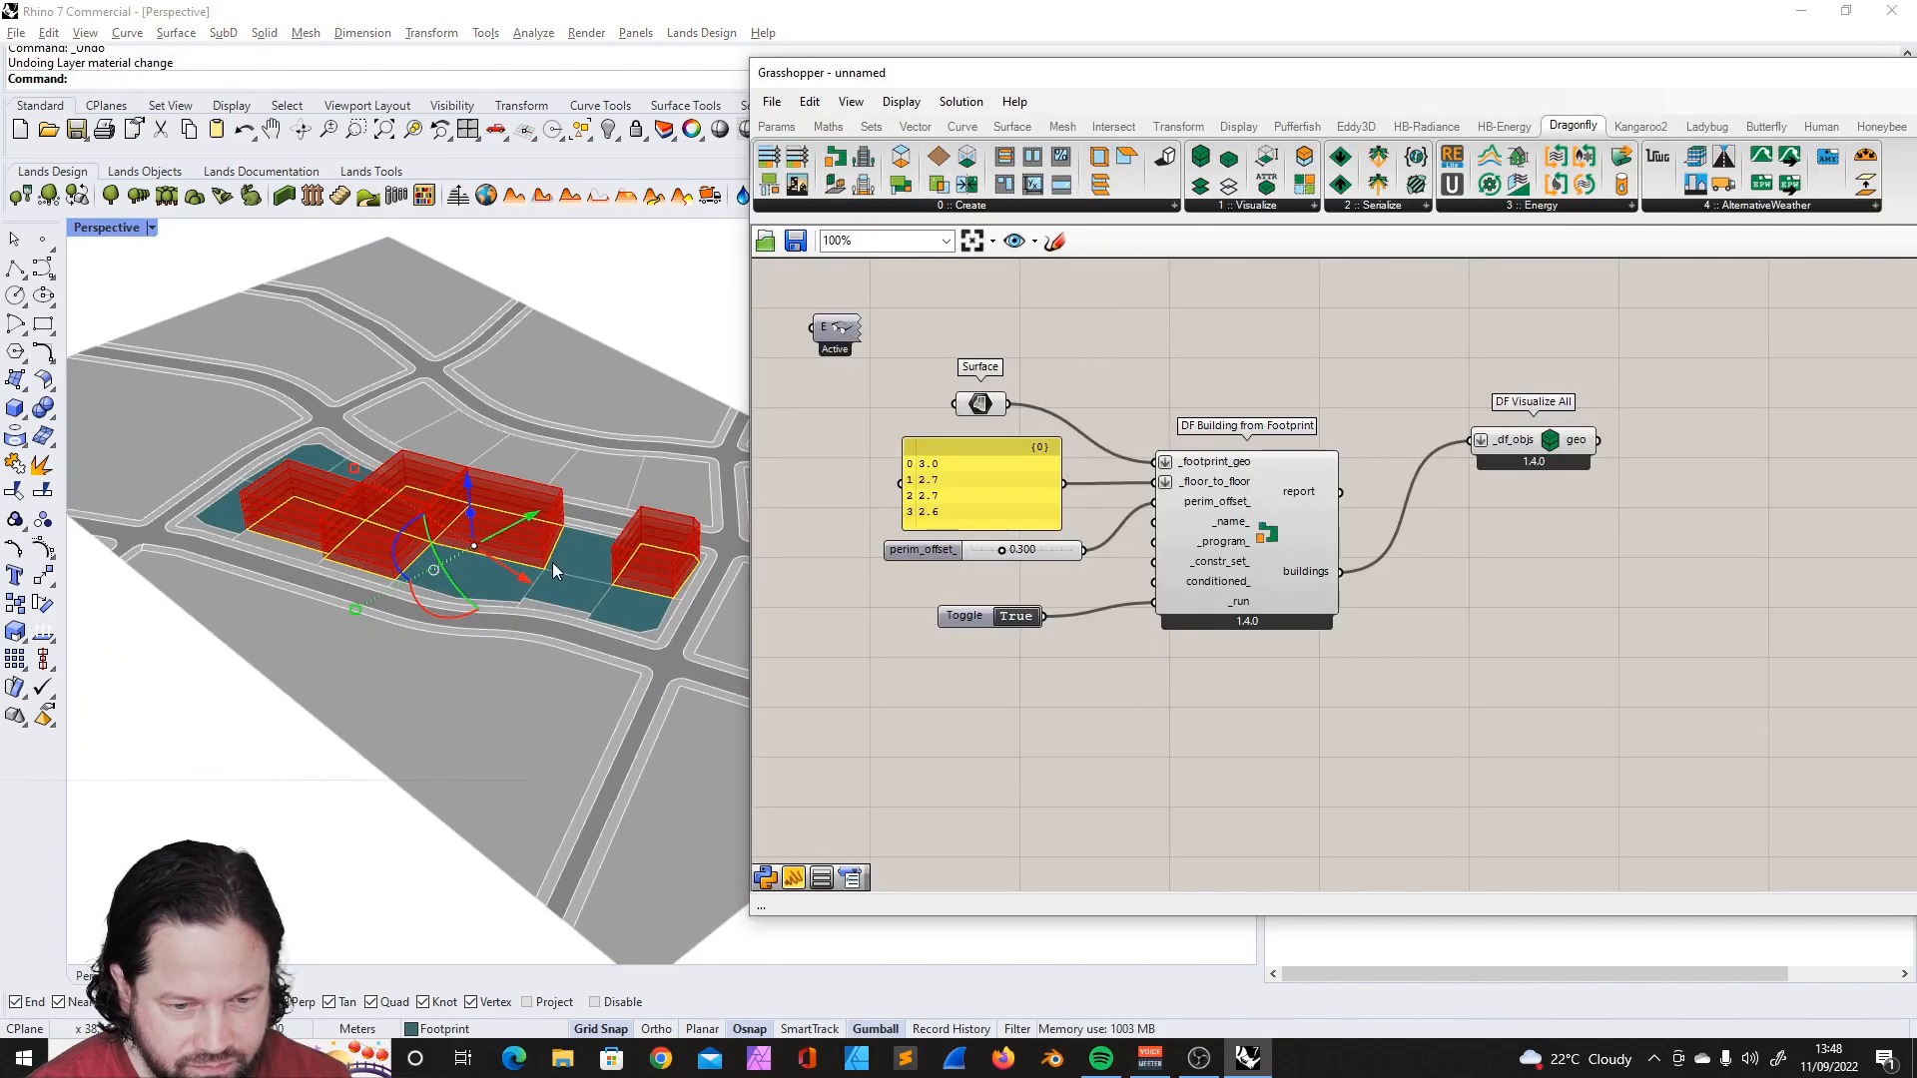
{"action": "key", "text": "Escape"}
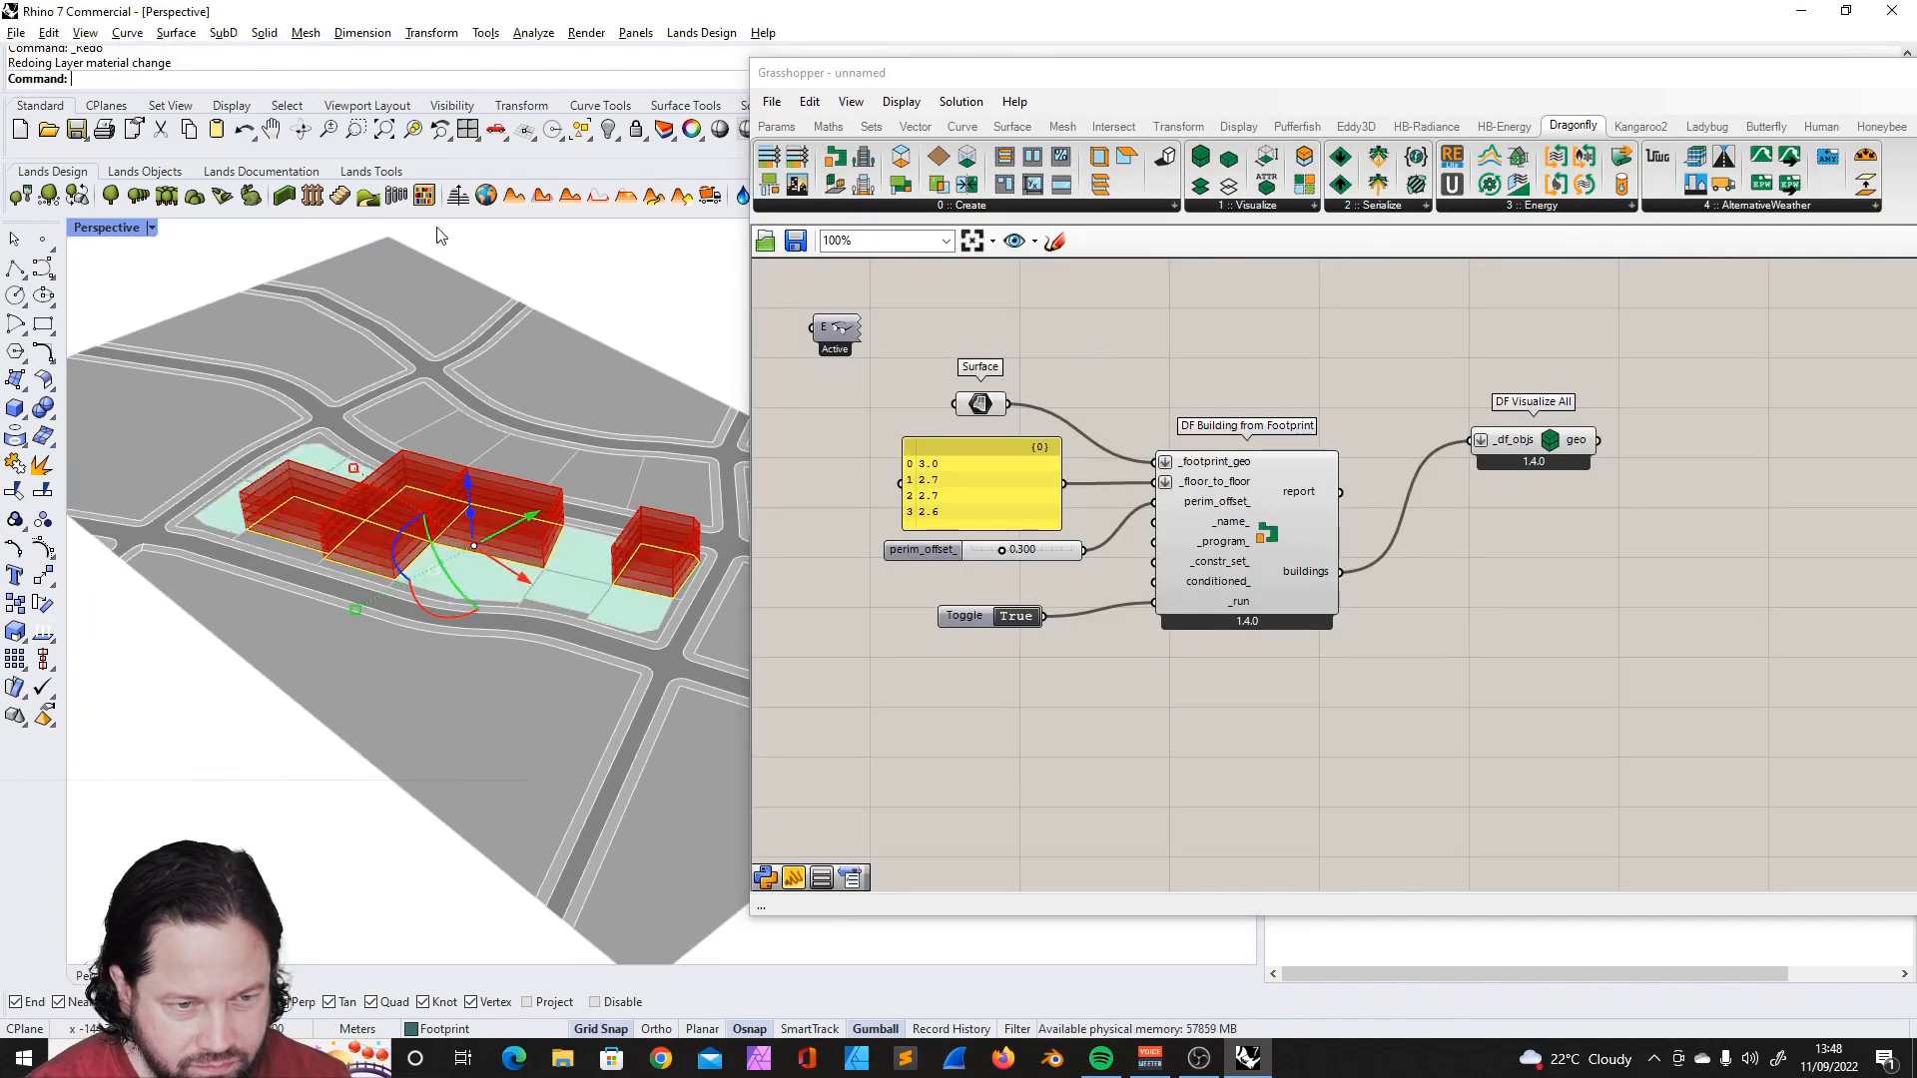
- Reference a new set of footprint surfaces in the Surface parameter, including the corner plot, and finish the selection
{"action": "right_click", "coordinate": [960, 403]}
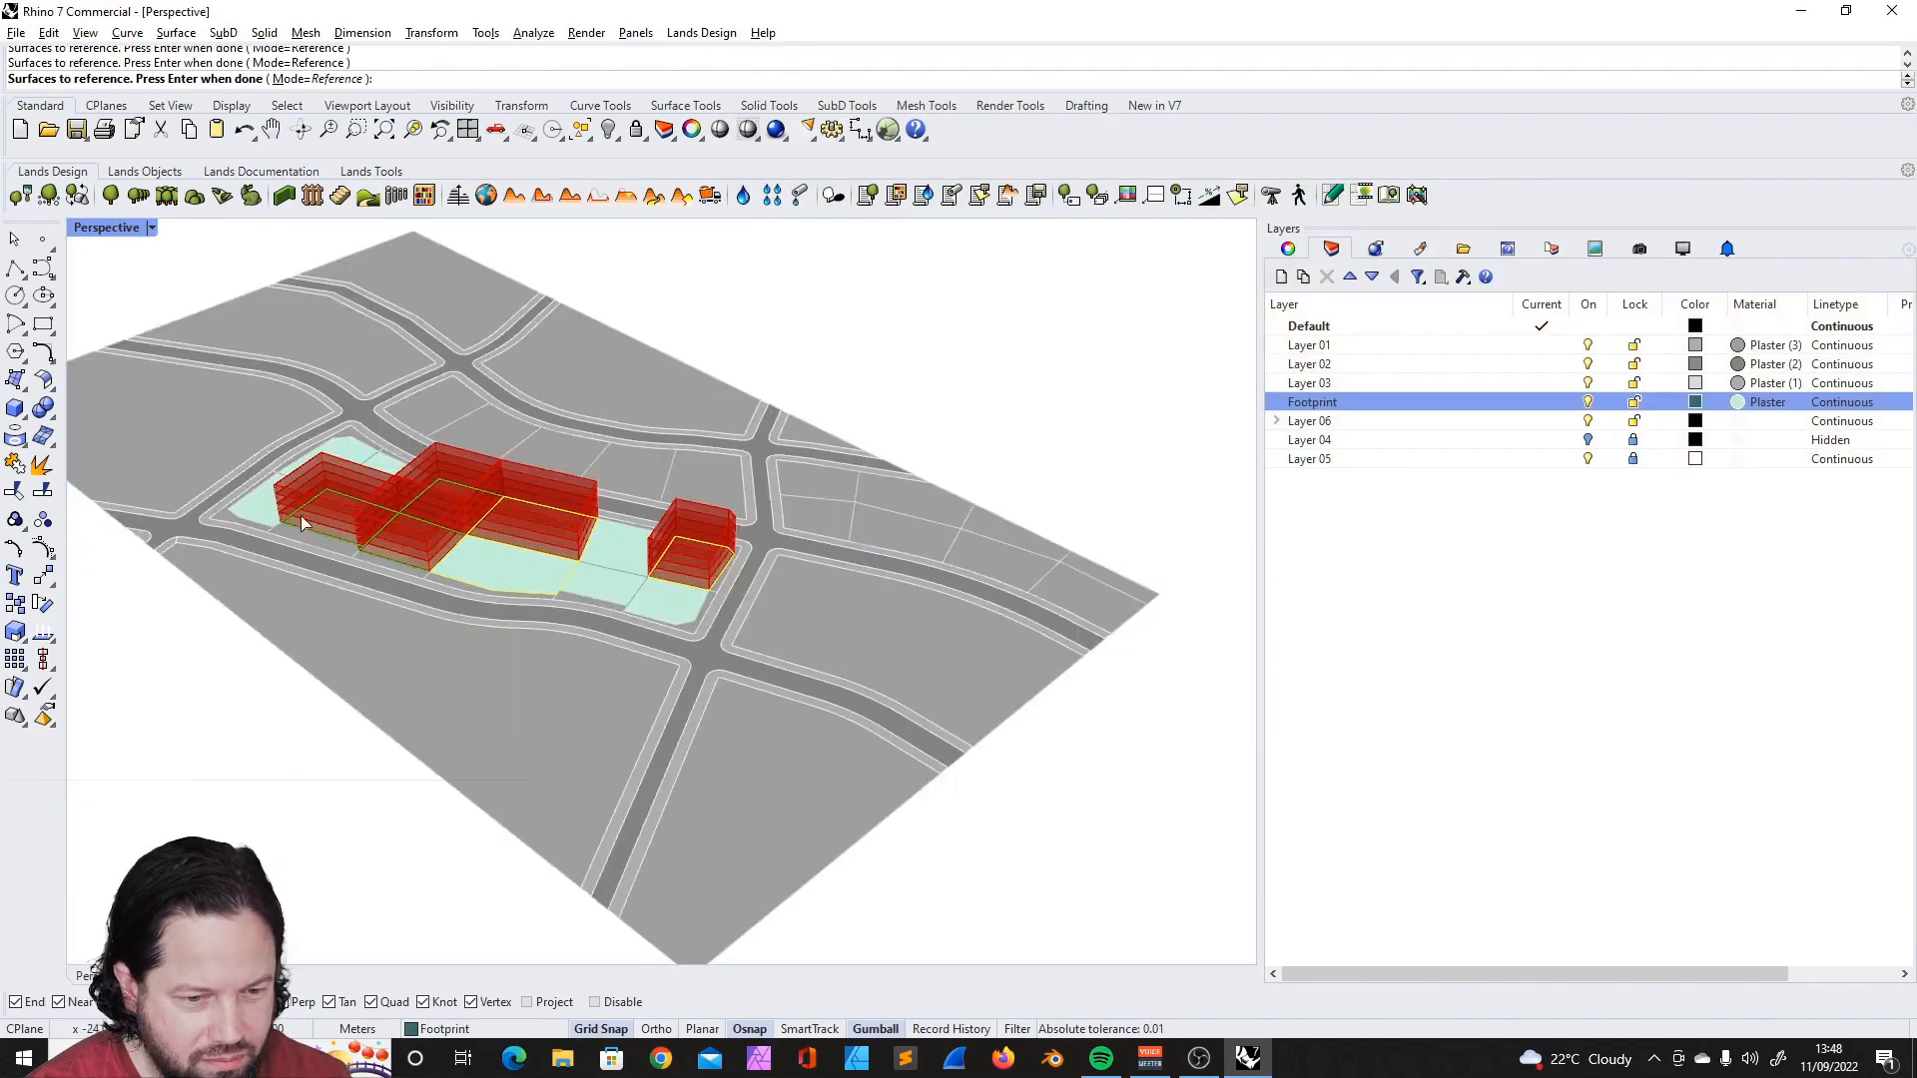
{"action": "left_click", "coordinate": [374, 403]}
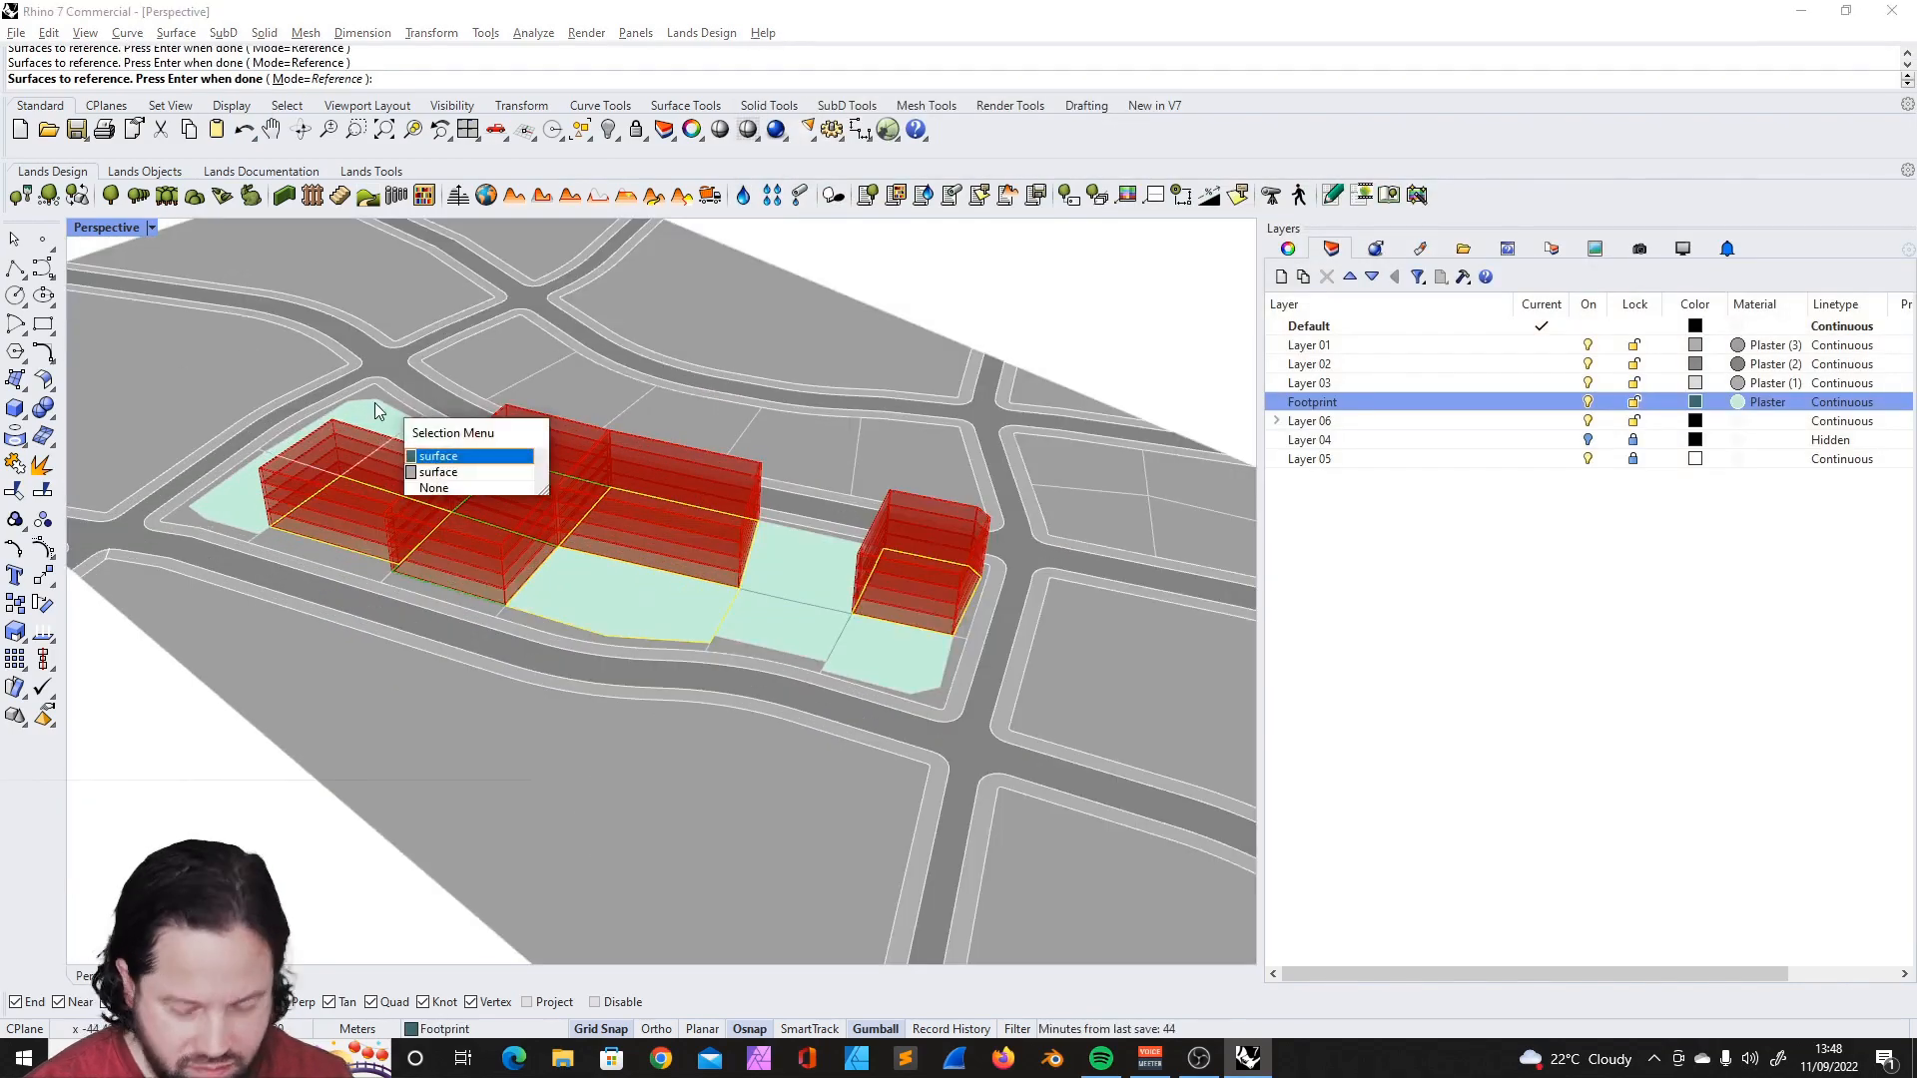
{"action": "left_click", "coordinate": [458, 427]}
{"action": "key", "text": "Return"}
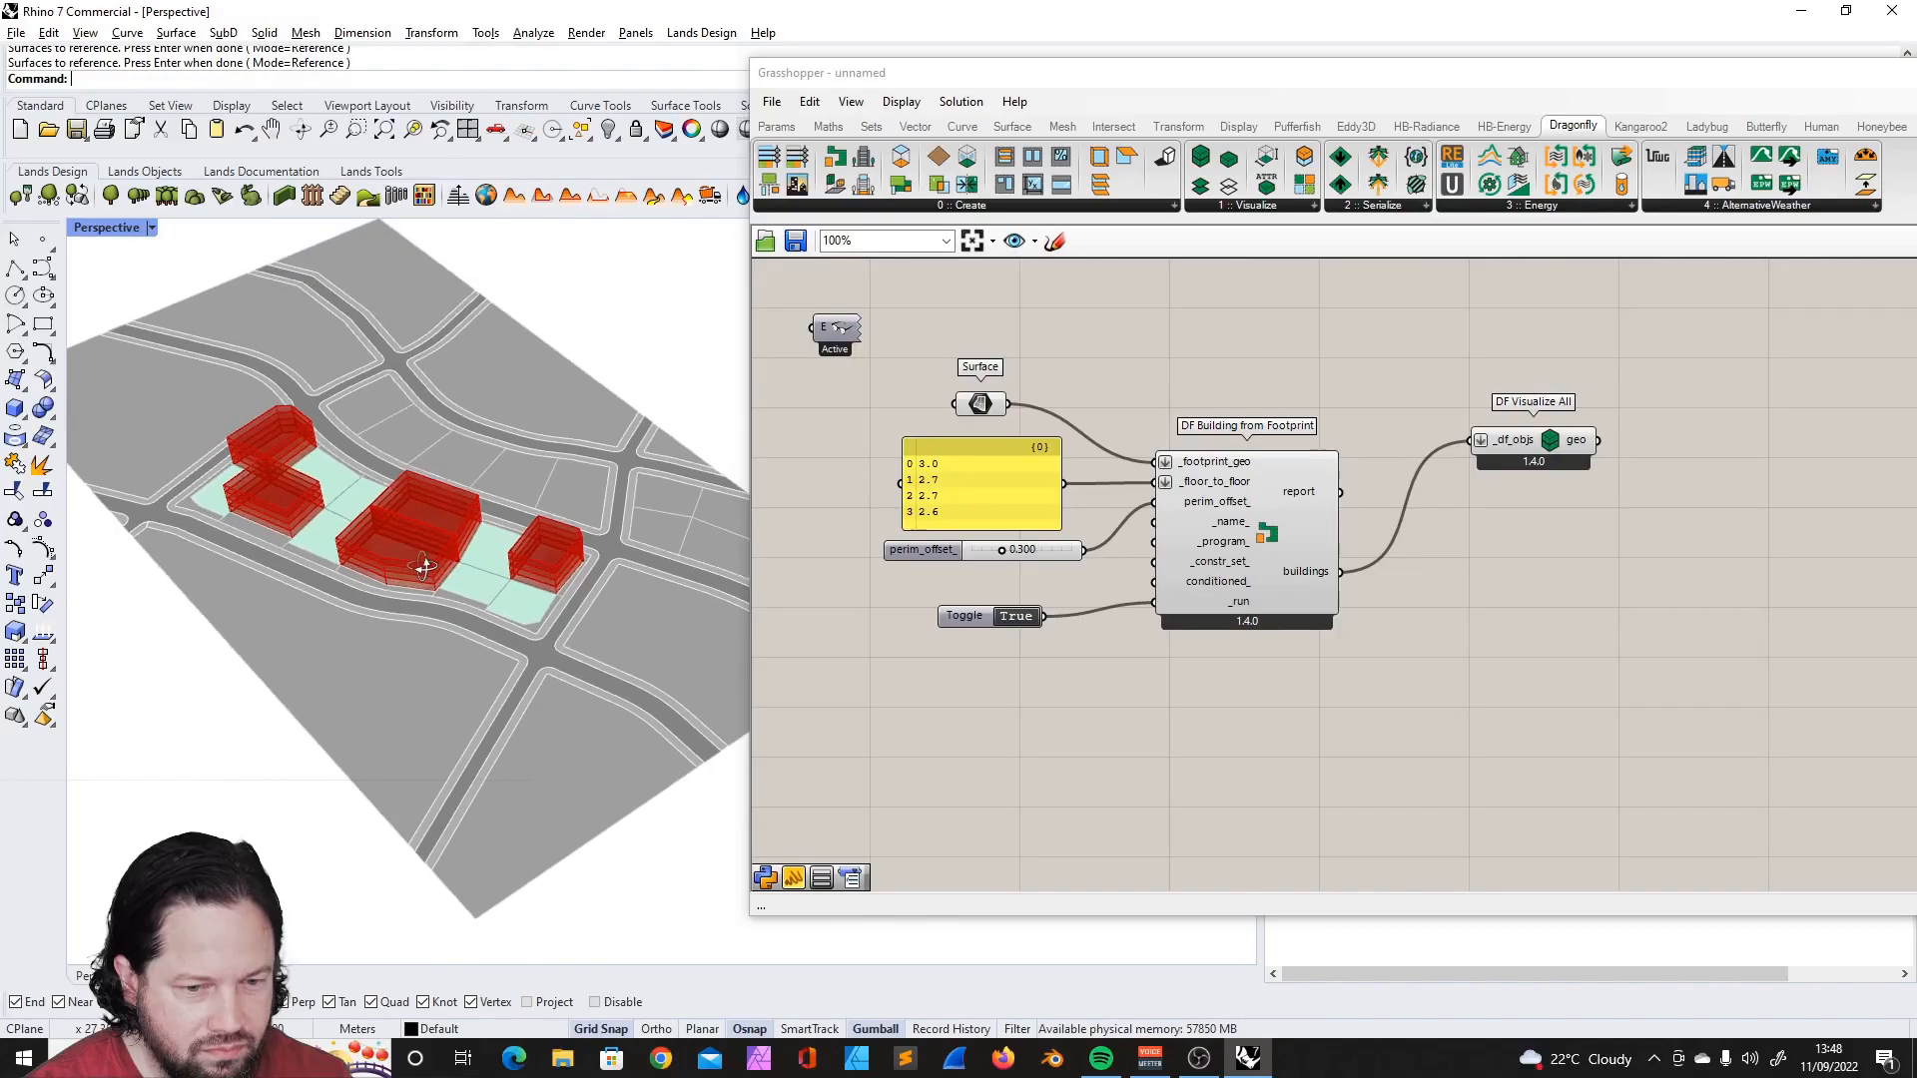
{"action": "scroll", "coordinate": [920, 406], "scroll_direction": "down", "scroll_amount": 1}
- Duplicate the building definition below the original and move the copied DF Visualize All beside its building component
{"action": "left_click_drag", "start_coordinate": [1559, 352], "coordinate": [869, 659]}
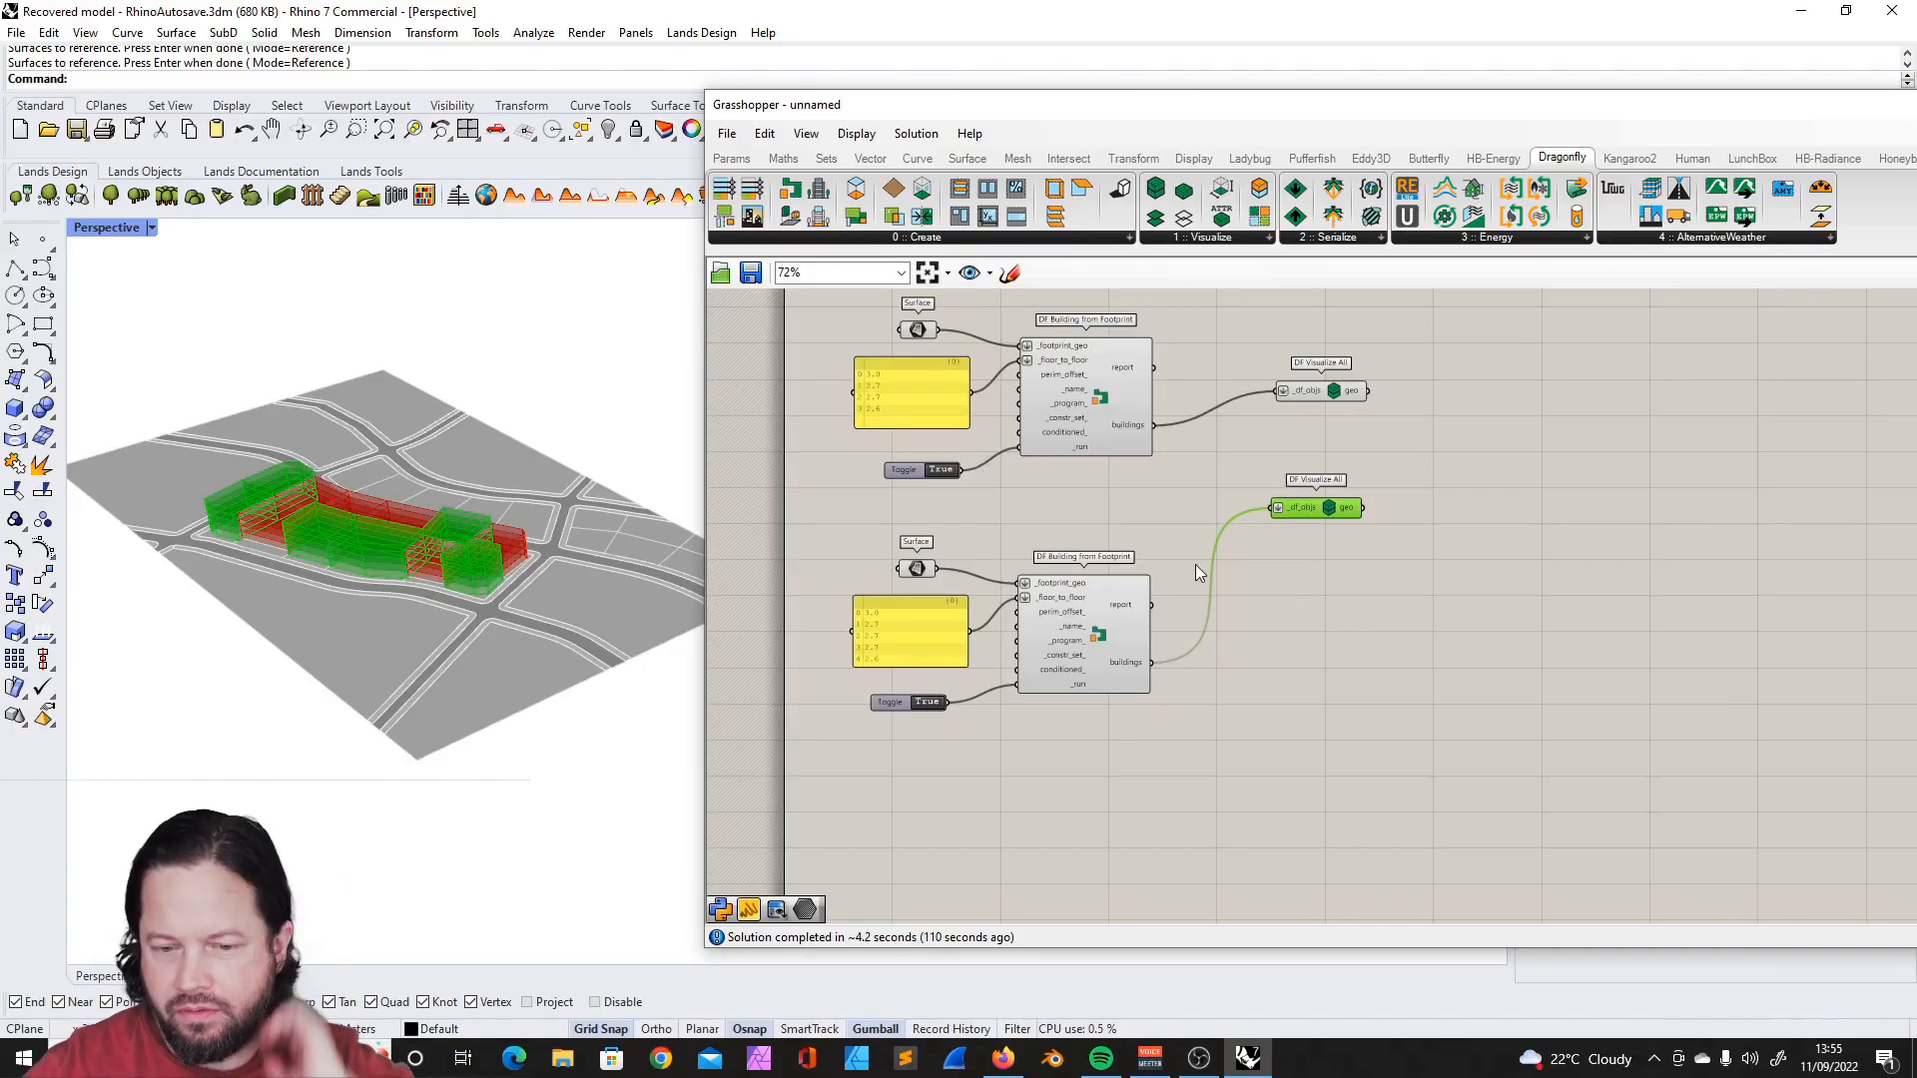
{"action": "scroll", "coordinate": [1244, 502], "scroll_direction": "down", "scroll_amount": 4}
{"action": "scroll", "coordinate": [1264, 451], "scroll_direction": "up", "scroll_amount": 5}
{"action": "scroll", "coordinate": [1296, 543], "scroll_direction": "down", "scroll_amount": 2}
{"action": "scroll", "coordinate": [1182, 483], "scroll_direction": "up", "scroll_amount": 1}
{"action": "left_click_drag", "start_coordinate": [1226, 509], "coordinate": [1182, 649]}
- Shift the duplicated components so the second definition lines up beneath the original one
{"action": "left_click_drag", "start_coordinate": [755, 520], "coordinate": [1339, 759]}
{"action": "left_click_drag", "start_coordinate": [1001, 594], "coordinate": [1101, 598]}
{"action": "left_click", "coordinate": [819, 531]}
{"action": "left_click_drag", "start_coordinate": [842, 517], "coordinate": [1368, 751]}
{"action": "left_click_drag", "start_coordinate": [1111, 605], "coordinate": [1029, 601]}
{"action": "left_click", "coordinate": [1248, 499]}
{"action": "scroll", "coordinate": [848, 661], "scroll_direction": "up", "scroll_amount": 3}
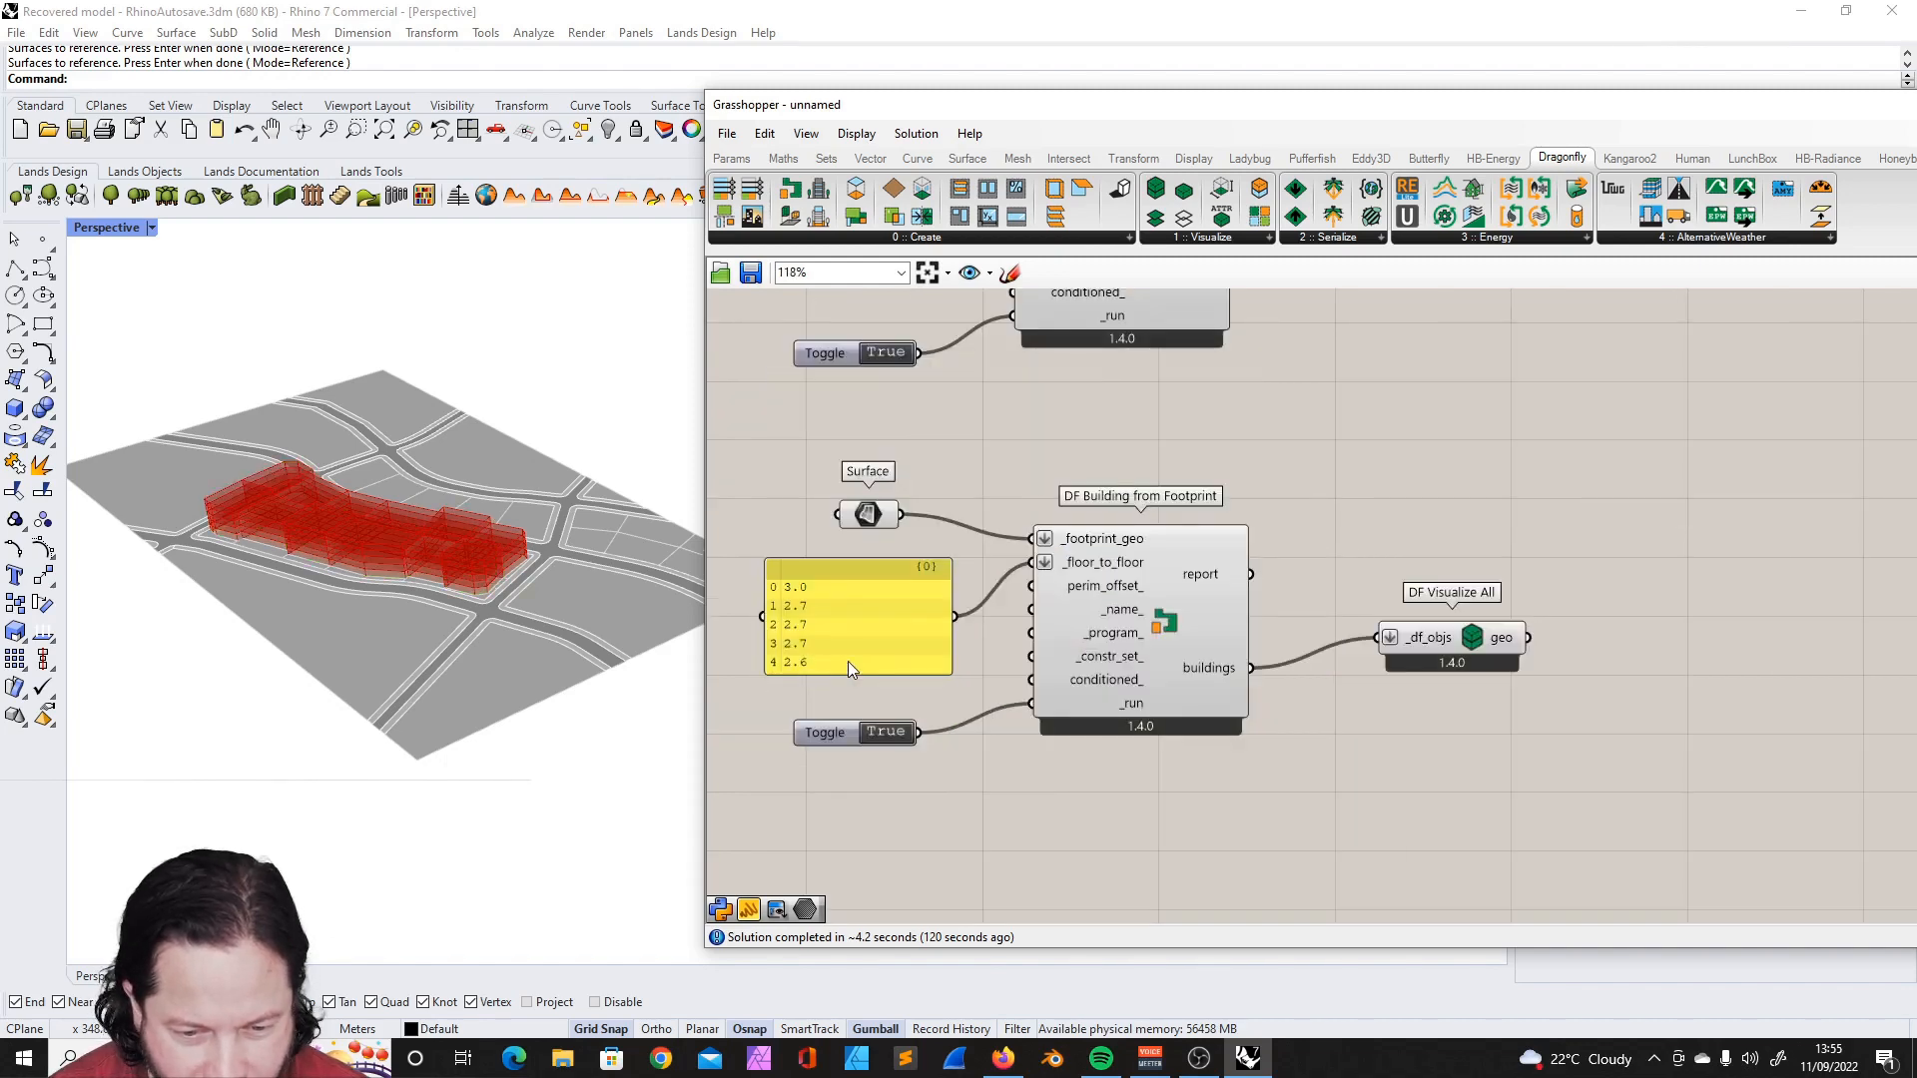
- Enlarge the second floor-height panel and select the lower DF Visualize All to highlight its buildings in the viewport
{"action": "left_click_drag", "start_coordinate": [851, 675], "coordinate": [856, 691]}
{"action": "right_click_drag", "start_coordinate": [383, 593], "coordinate": [384, 482]}
{"action": "scroll", "coordinate": [393, 514], "scroll_direction": "up", "scroll_amount": 6}
{"action": "scroll", "coordinate": [393, 514], "scroll_direction": "down", "scroll_amount": 3}
{"action": "left_click", "coordinate": [1453, 651]}
{"action": "right_click_drag", "start_coordinate": [440, 539], "coordinate": [461, 627]}
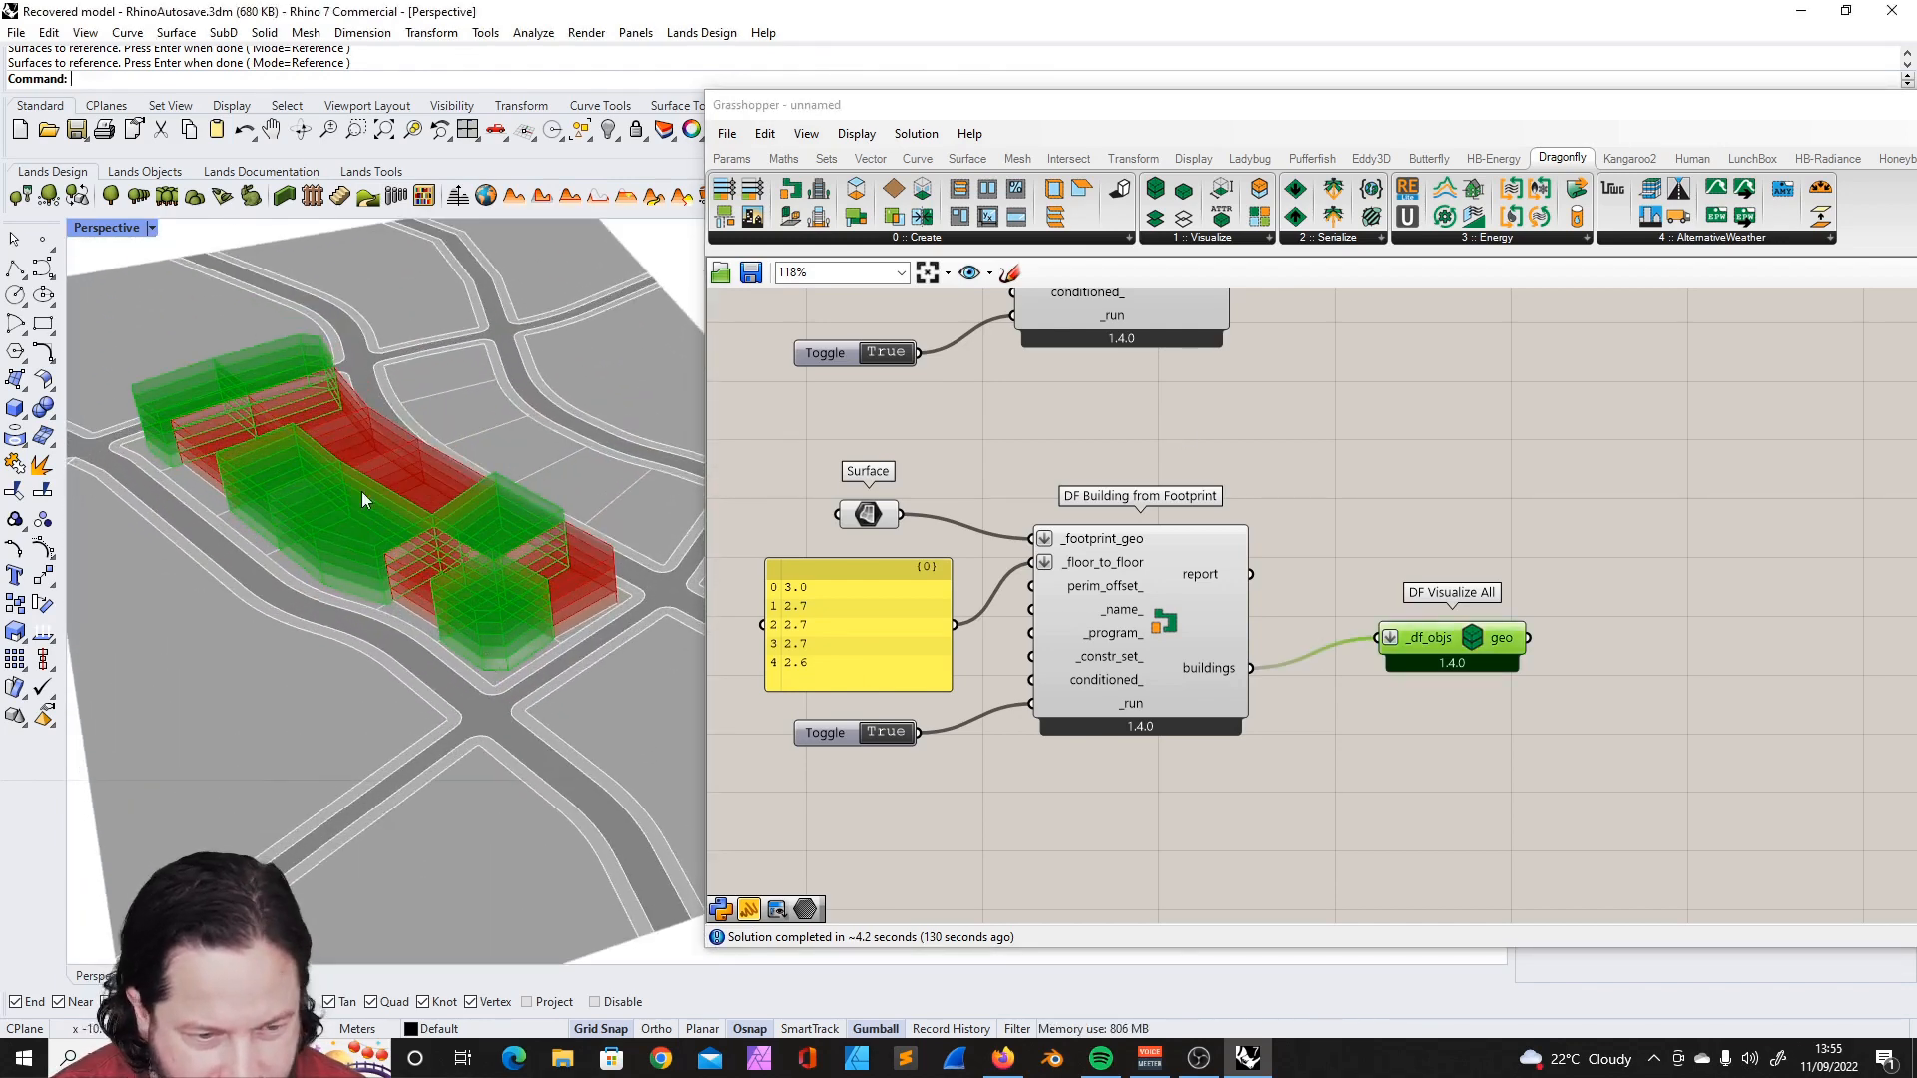
- Examine the floor heights in the first definition's panel for comparison with the second definition
{"action": "left_click", "coordinate": [779, 410]}
{"action": "right_click_drag", "start_coordinate": [779, 409], "coordinate": [892, 529]}
{"action": "scroll", "coordinate": [893, 434], "scroll_direction": "up", "scroll_amount": 4}
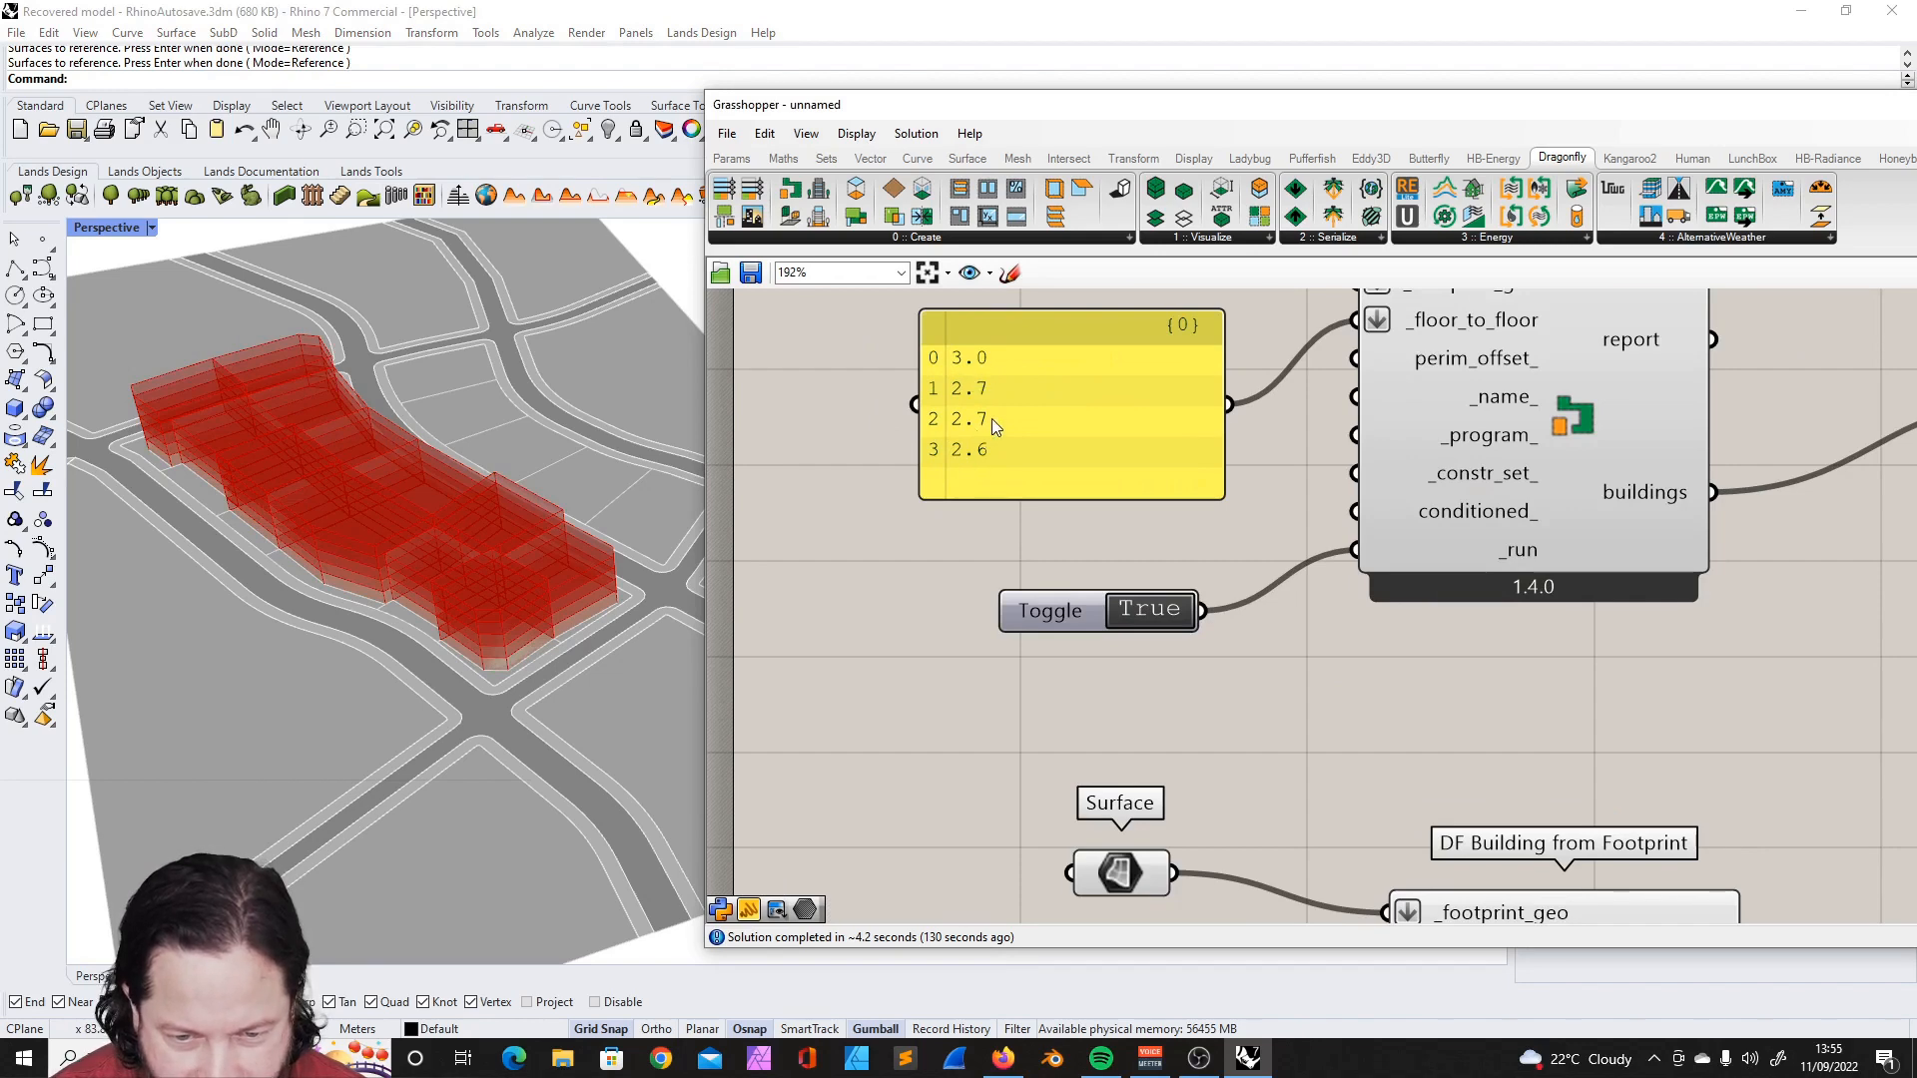
{"action": "scroll", "coordinate": [992, 417], "scroll_direction": "down", "scroll_amount": 2}
{"action": "scroll", "coordinate": [1009, 380], "scroll_direction": "down", "scroll_amount": 4}
{"action": "scroll", "coordinate": [1009, 434], "scroll_direction": "up", "scroll_amount": 5}
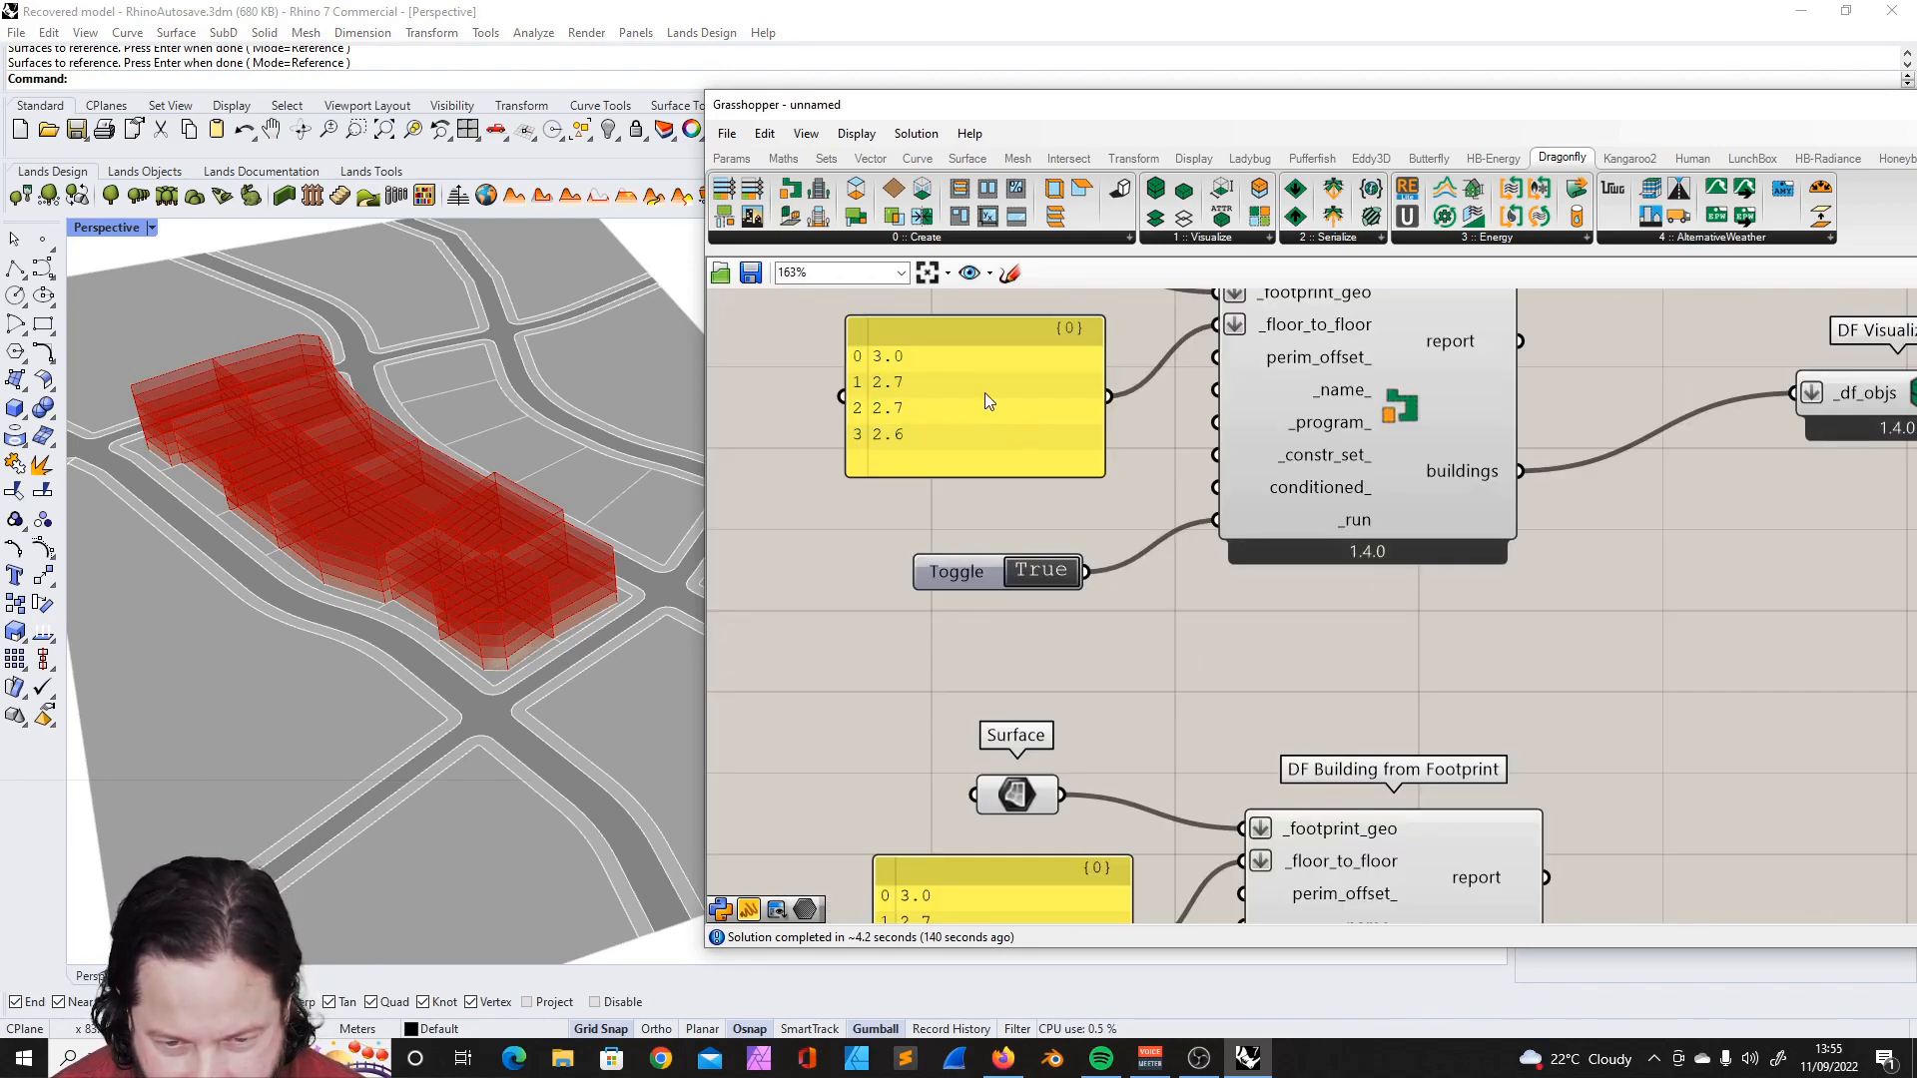
{"action": "scroll", "coordinate": [1048, 433], "scroll_direction": "down", "scroll_amount": 5}
{"action": "scroll", "coordinate": [1468, 457], "scroll_direction": "up", "scroll_amount": 3}
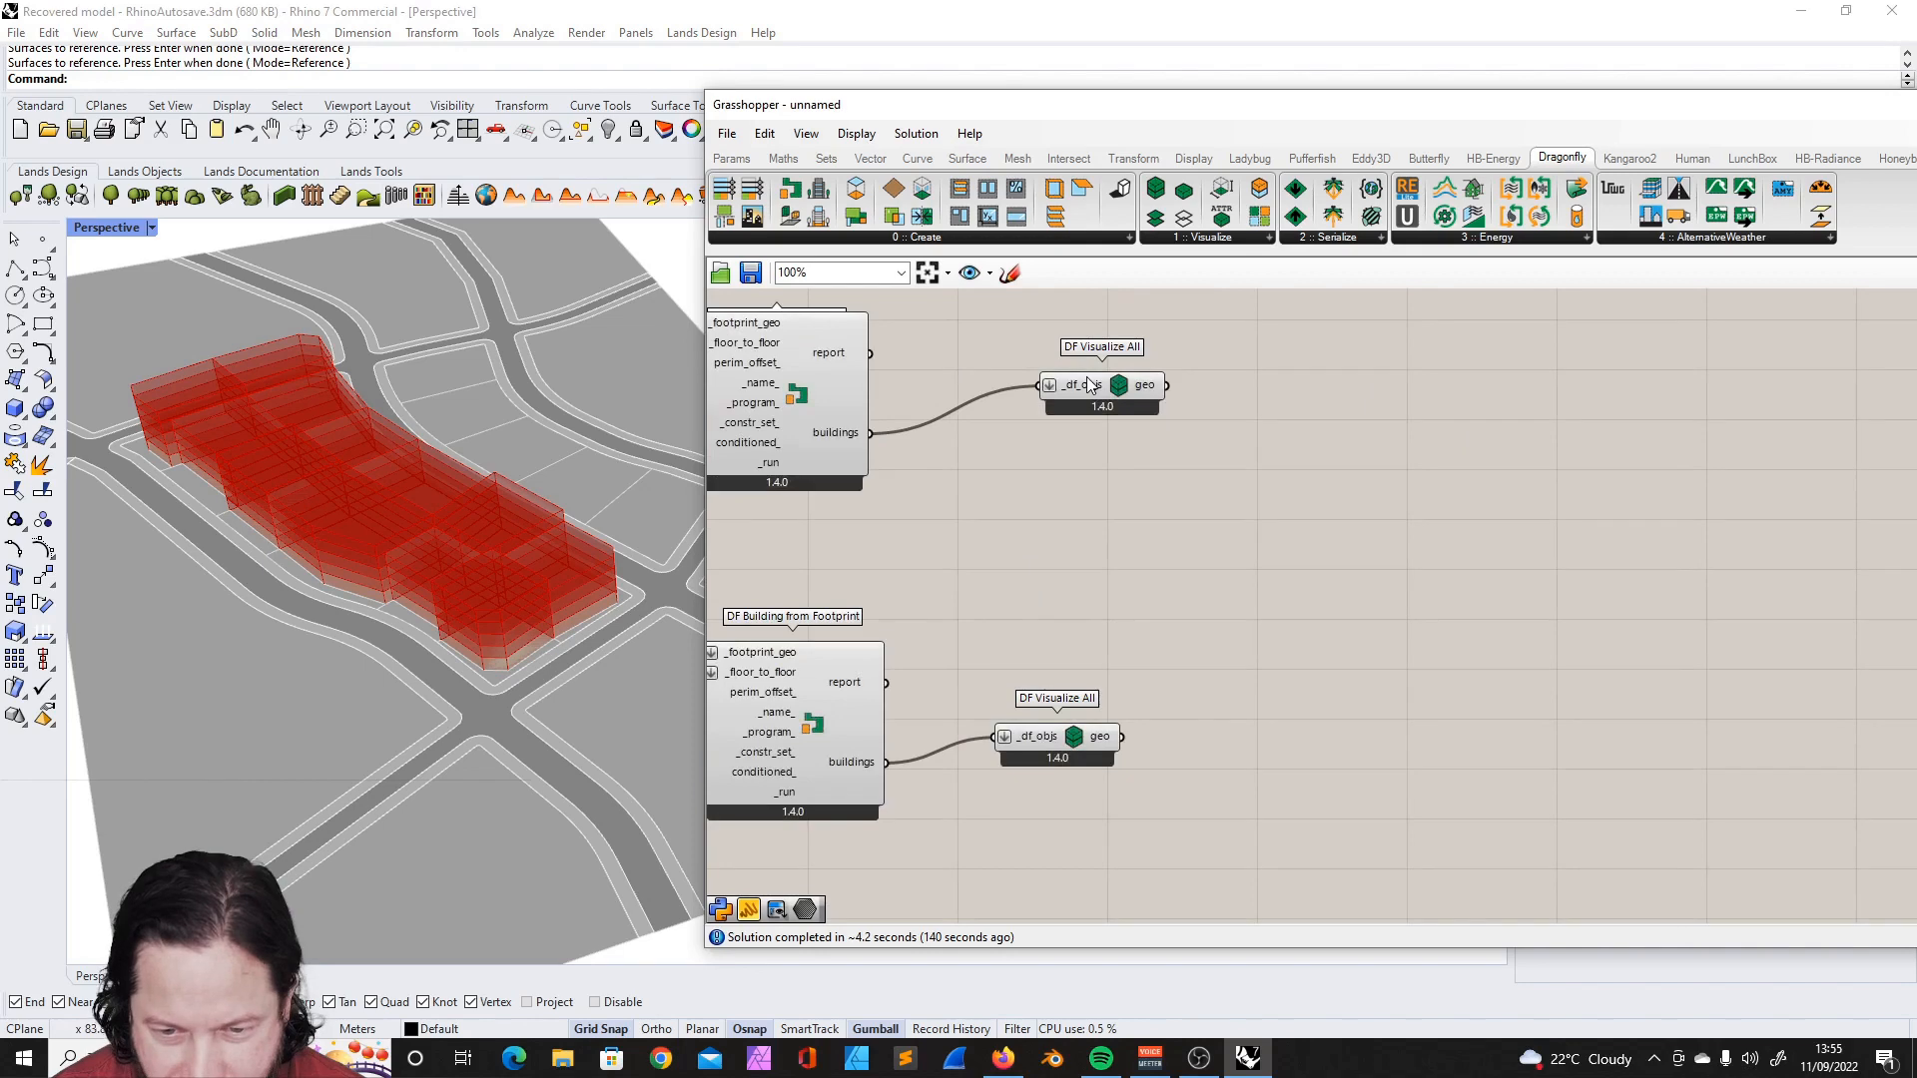
- Move both DF Visualize All components farther out and place a DF Color Room2D Attributes component above the upper one
{"action": "left_click_drag", "start_coordinate": [1086, 379], "coordinate": [1090, 447]}
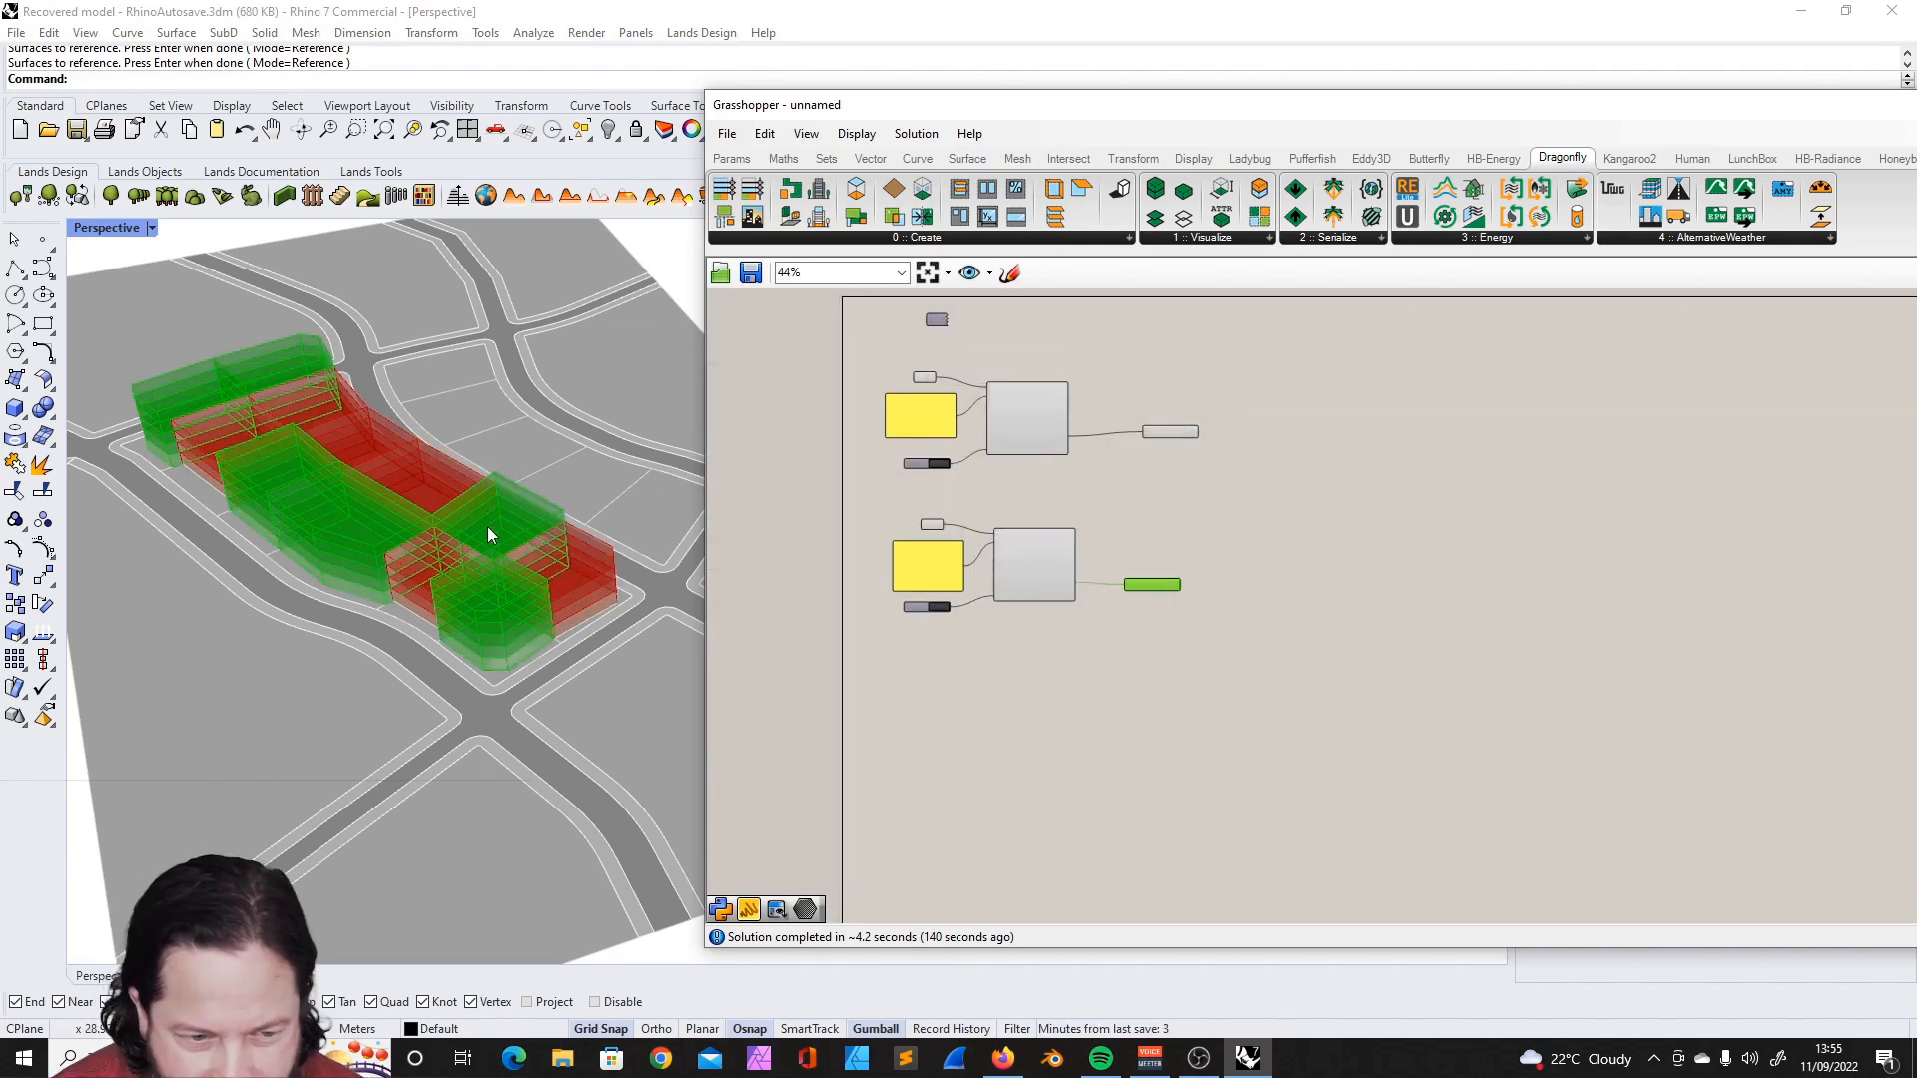
{"action": "scroll", "coordinate": [1117, 407], "scroll_direction": "up", "scroll_amount": 5}
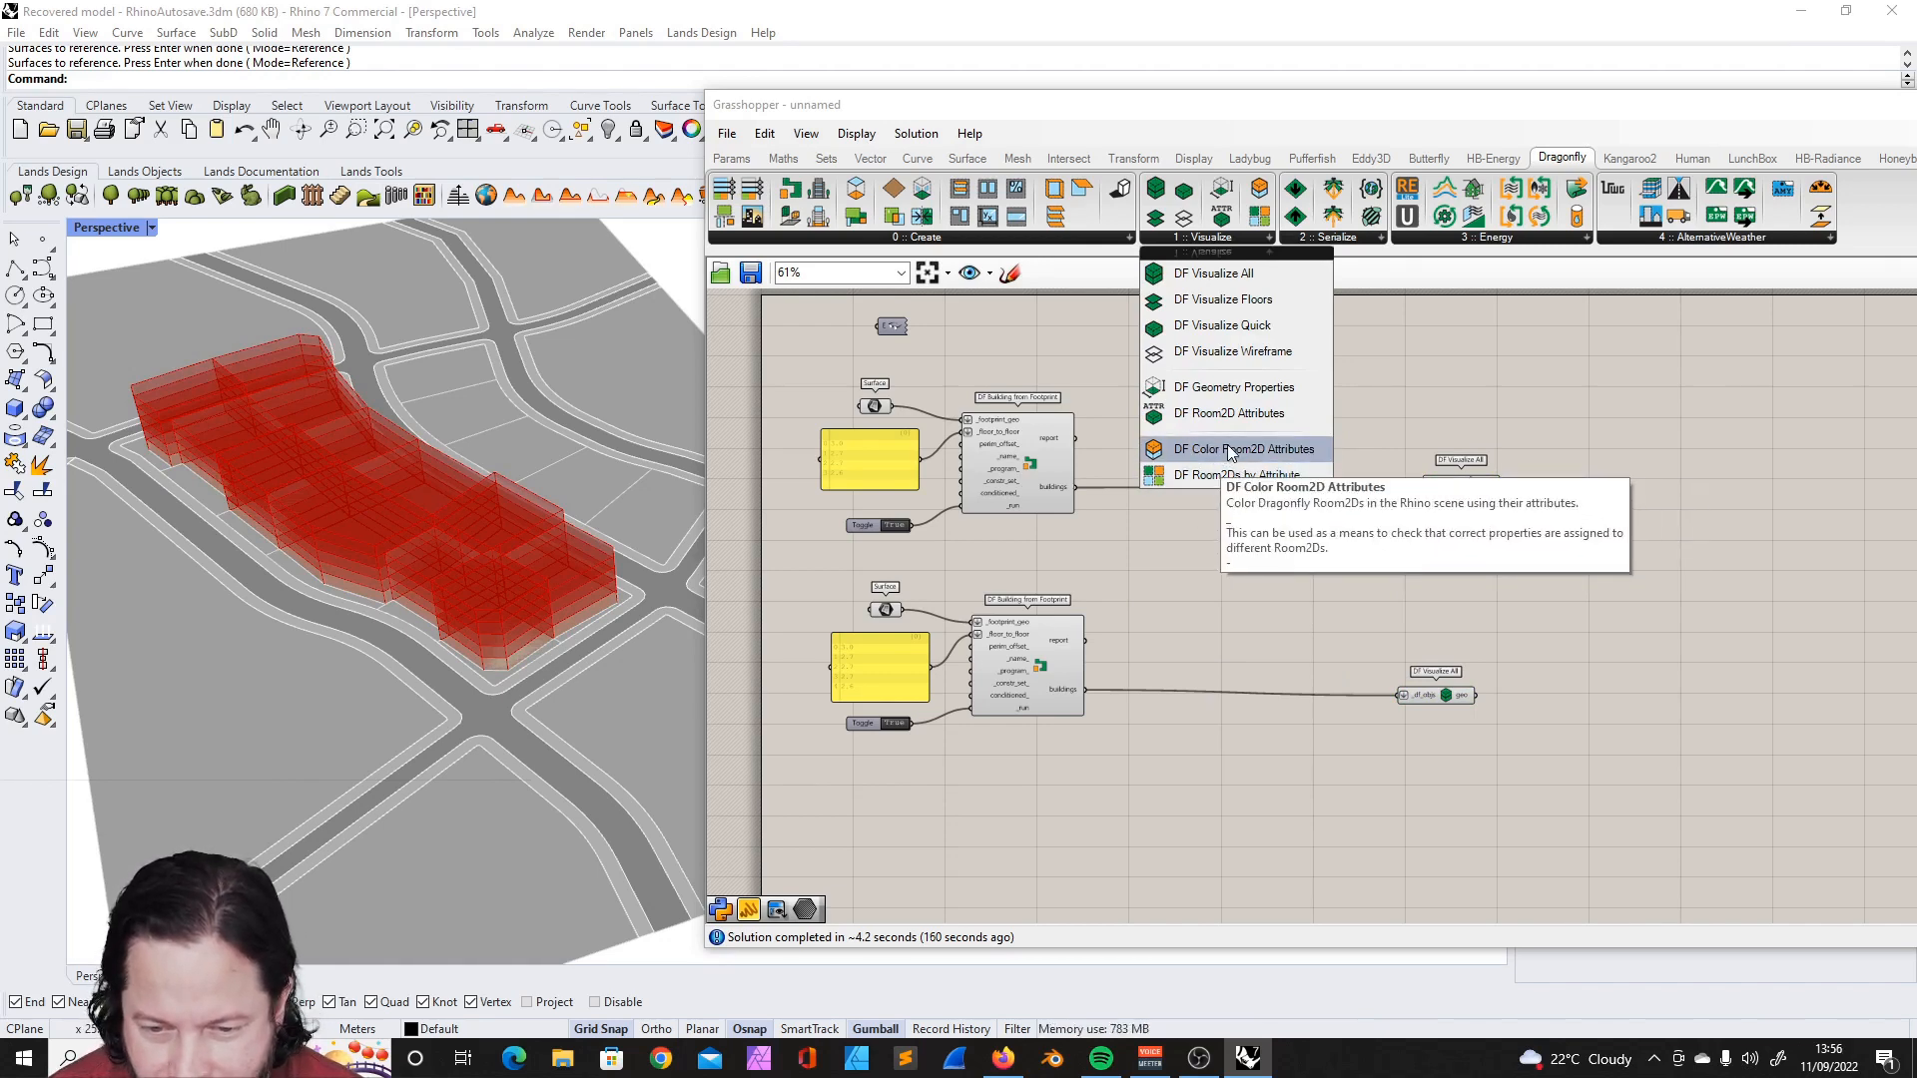
{"action": "left_click", "coordinate": [1248, 457]}
{"action": "left_click", "coordinate": [1364, 390]}
{"action": "scroll", "coordinate": [1370, 363], "scroll_direction": "up", "scroll_amount": 4}
{"action": "left_click_drag", "start_coordinate": [1225, 367], "coordinate": [1244, 368]}
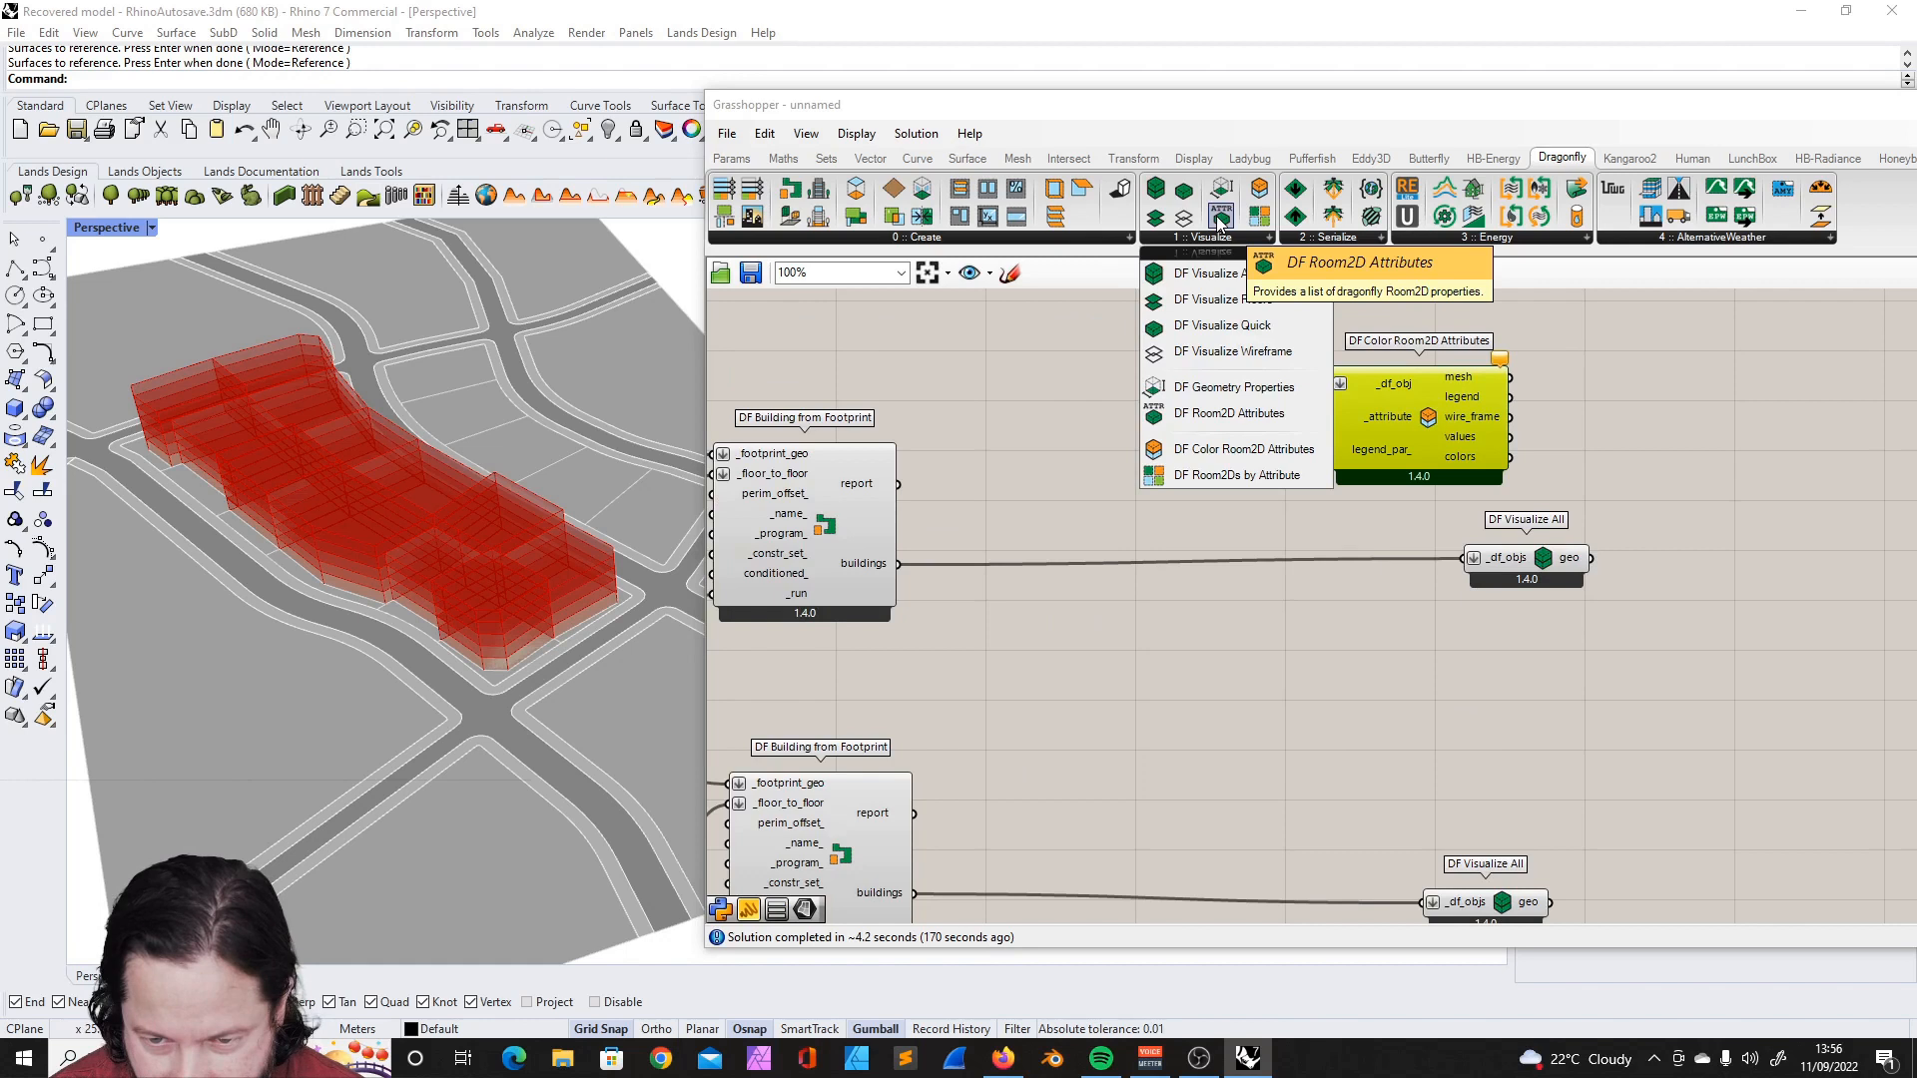
- Place a DF Room2D Attributes list ahead of DF Color Room2D Attributes and space the two components apart
{"action": "left_click_drag", "start_coordinate": [1219, 221], "coordinate": [1075, 368]}
{"action": "left_click_drag", "start_coordinate": [1449, 396], "coordinate": [1494, 393]}
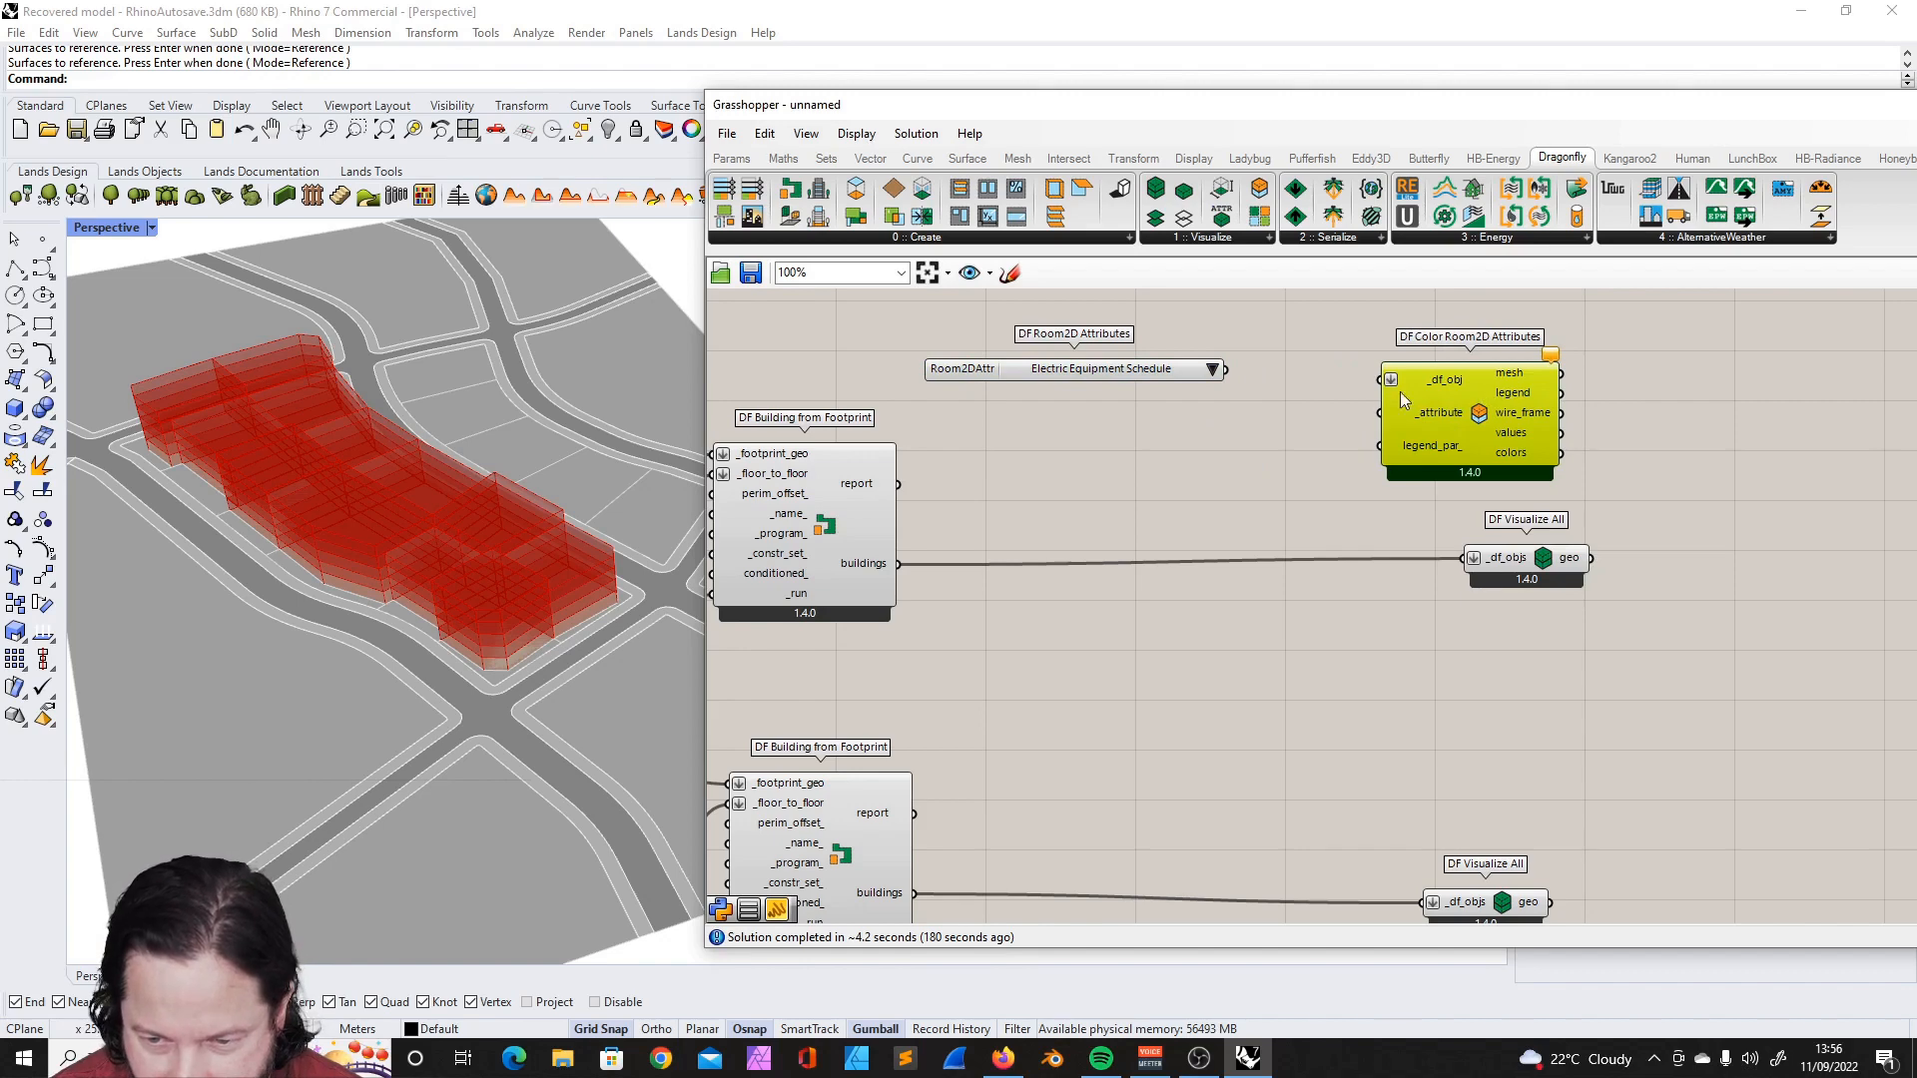
{"action": "left_click", "coordinate": [1274, 437]}
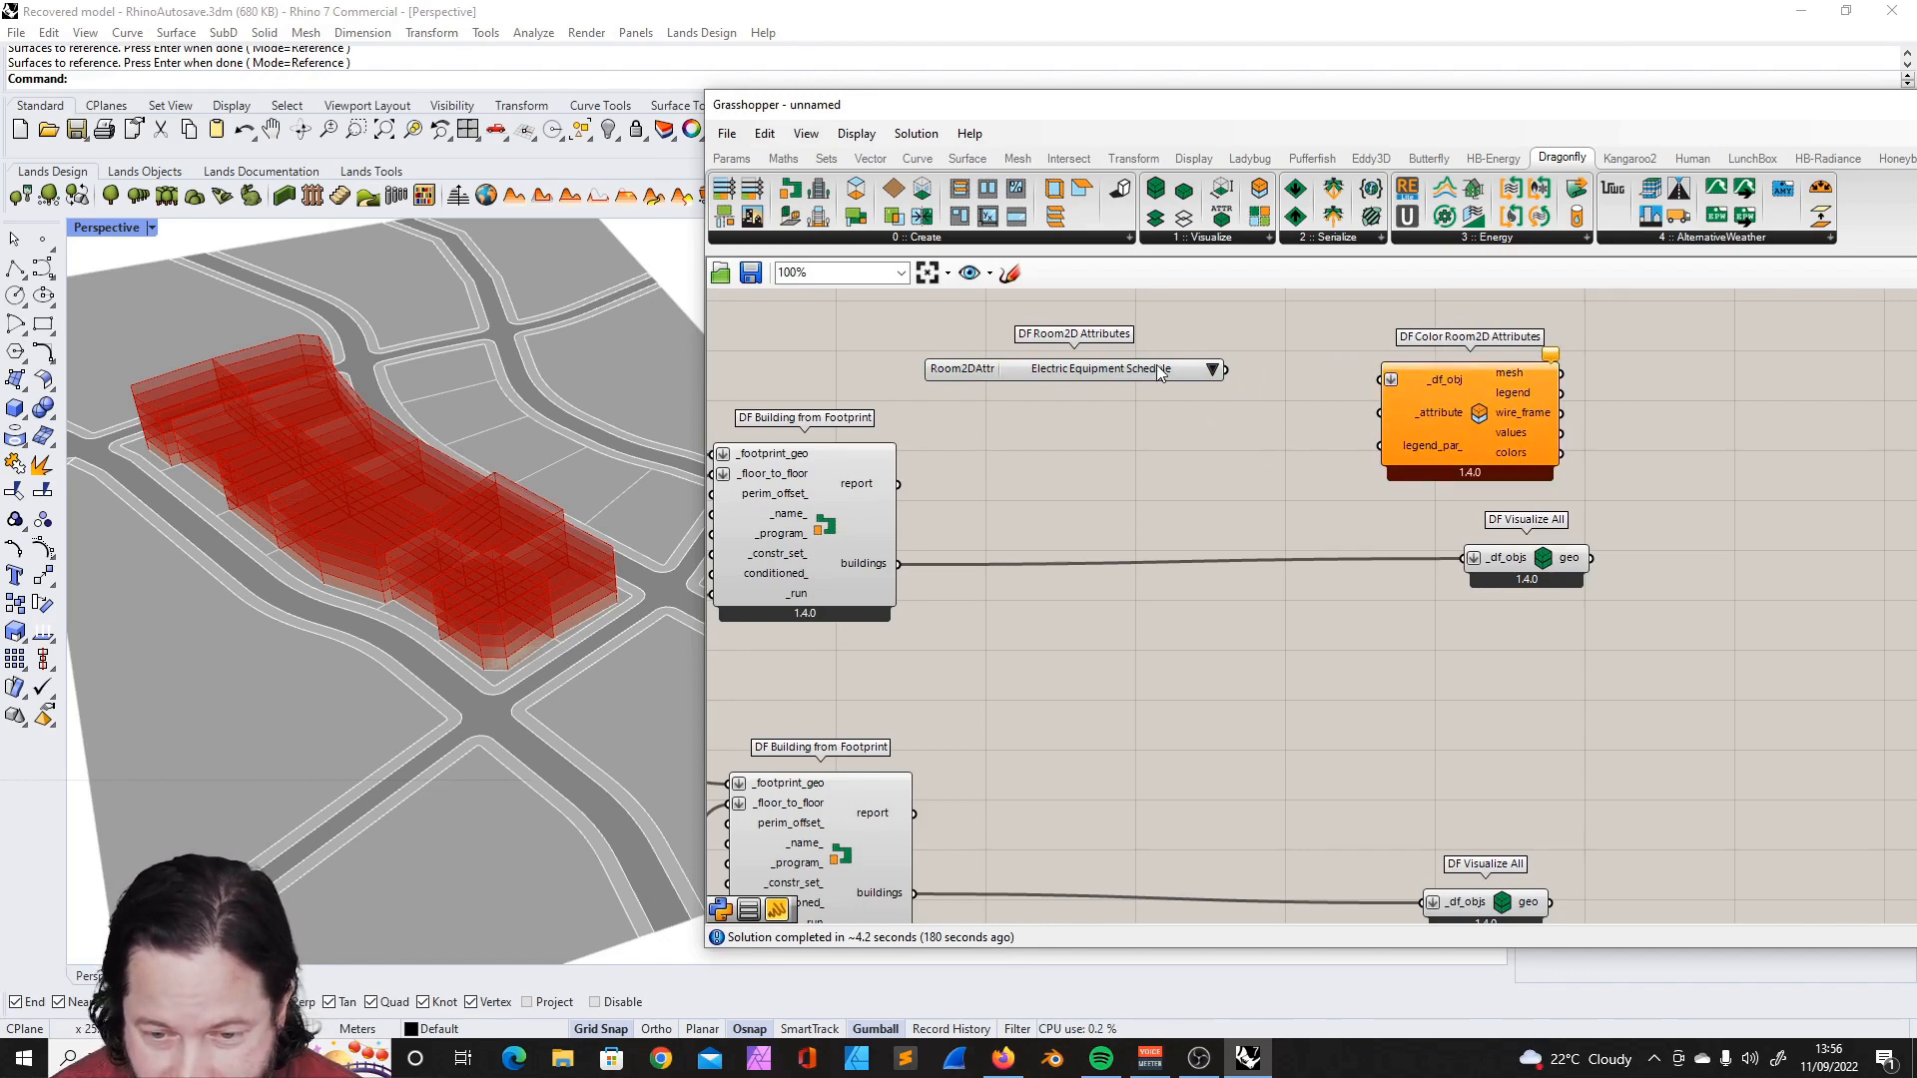
{"action": "left_click_drag", "start_coordinate": [1158, 371], "coordinate": [1184, 359]}
- Turn off the preview of the lower DF Visualize All component so only the first definition's buildings show
{"action": "scroll", "coordinate": [1384, 675], "scroll_direction": "down", "scroll_amount": 2}
{"action": "right_click", "coordinate": [1375, 679]}
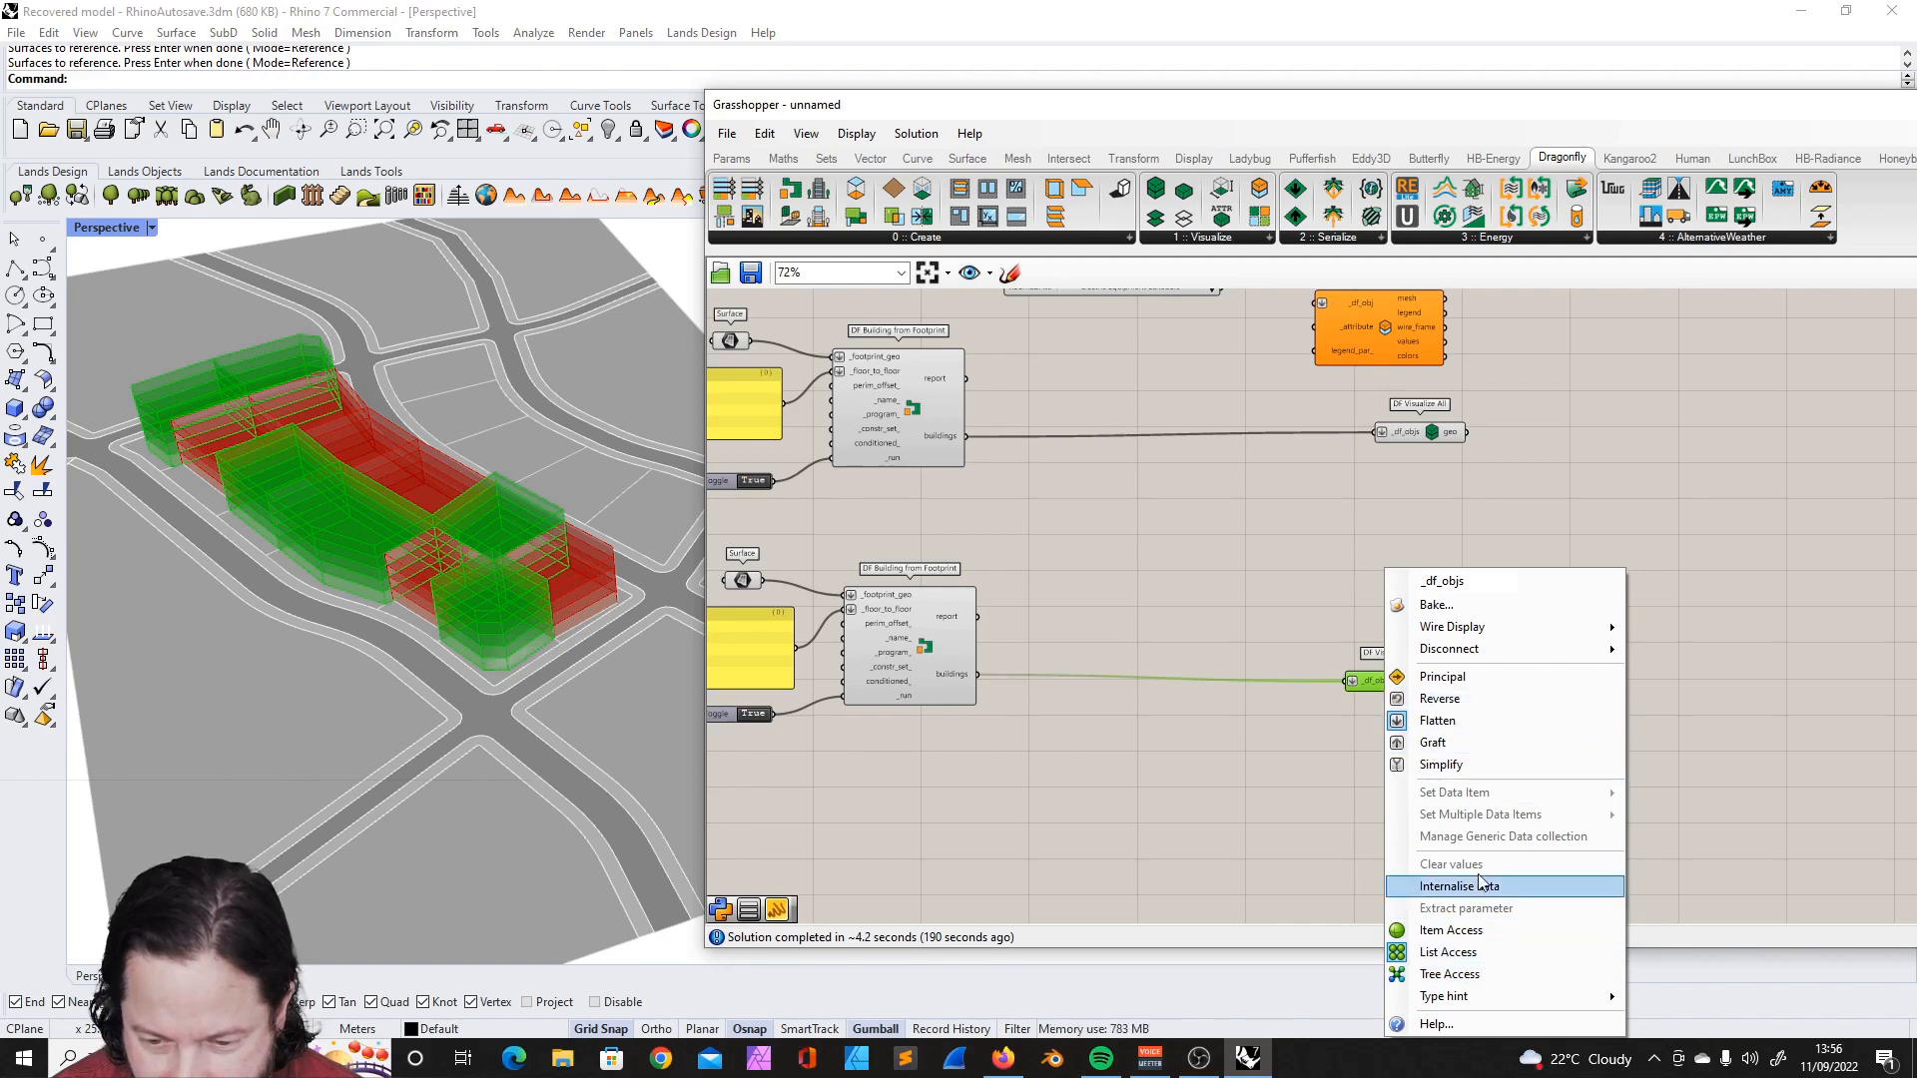
{"action": "left_click", "coordinate": [1300, 725]}
{"action": "scroll", "coordinate": [1476, 465], "scroll_direction": "up", "scroll_amount": 1}
{"action": "left_click", "coordinate": [1391, 503]}
{"action": "right_click_drag", "start_coordinate": [519, 551], "coordinate": [575, 559]}
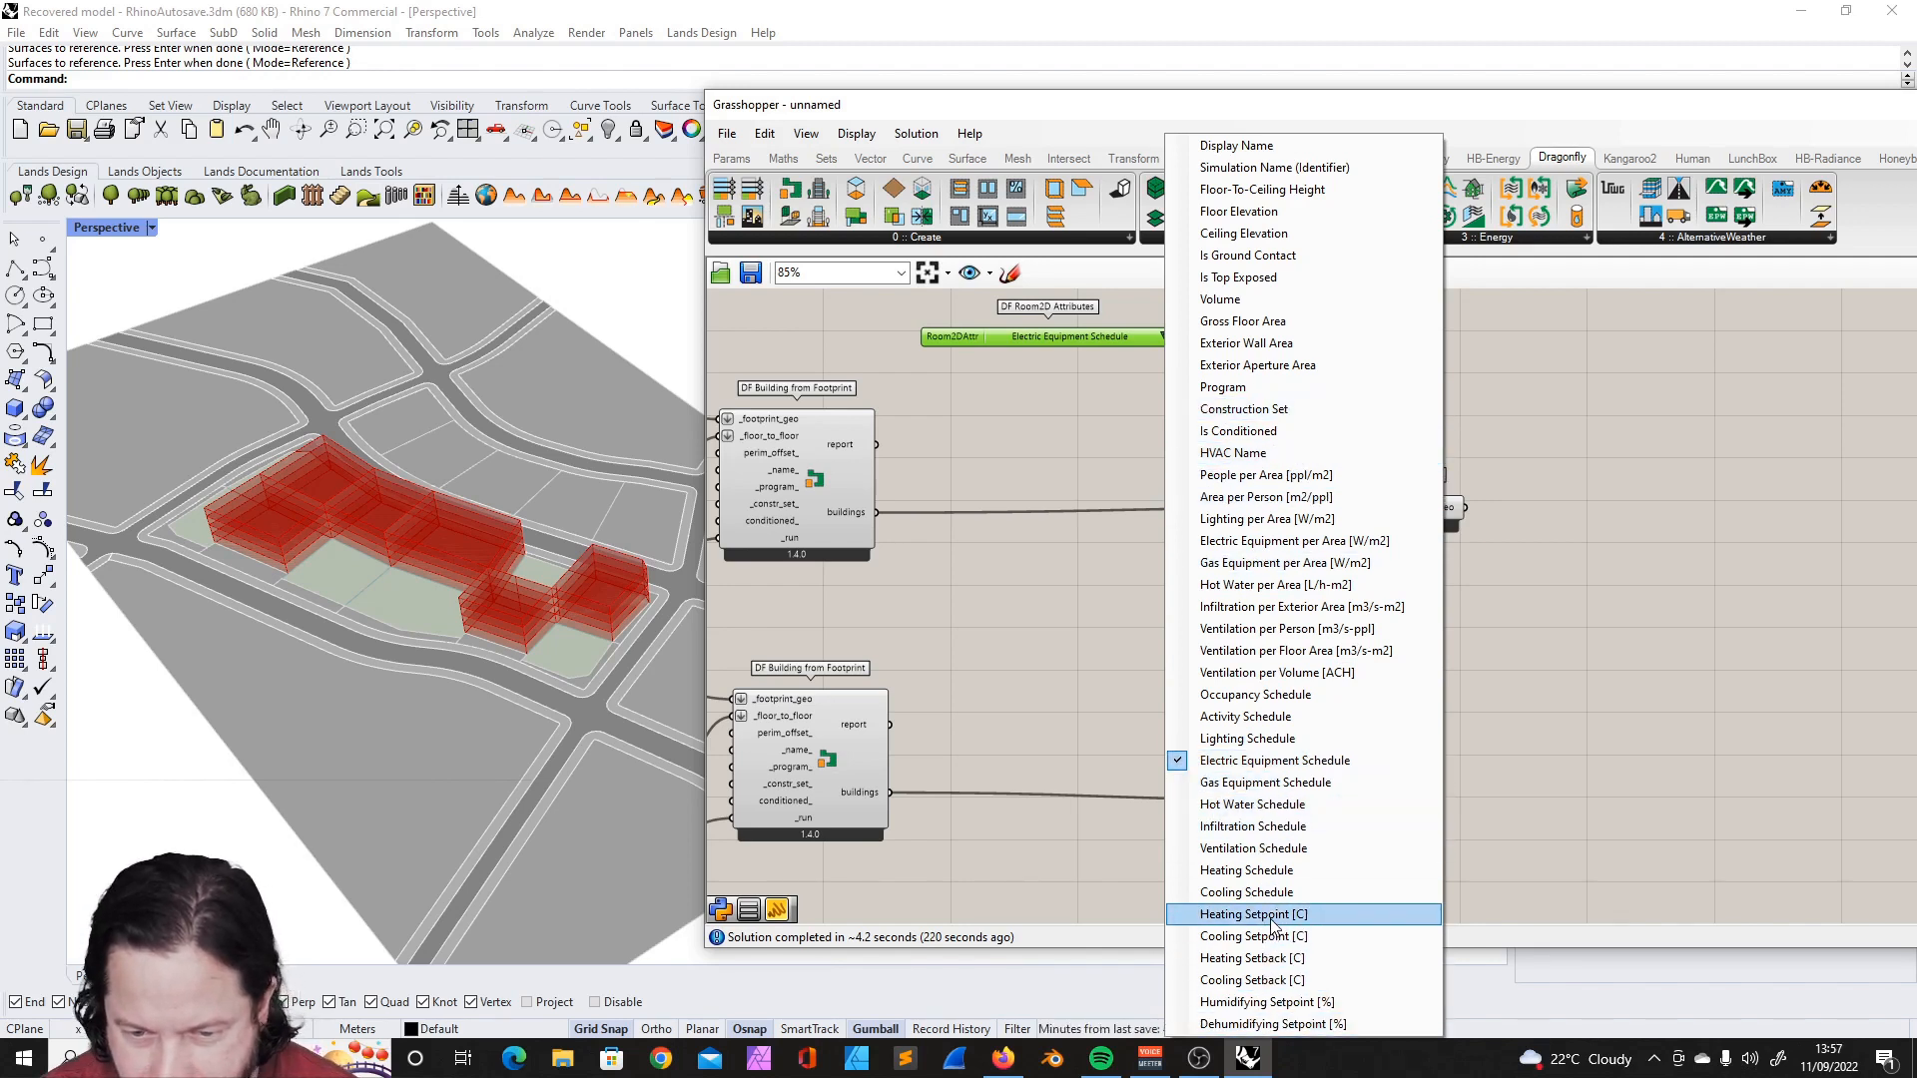
- Set the DF Room2D Attributes list to Is Ground Contact
{"action": "left_click", "coordinate": [1275, 256]}
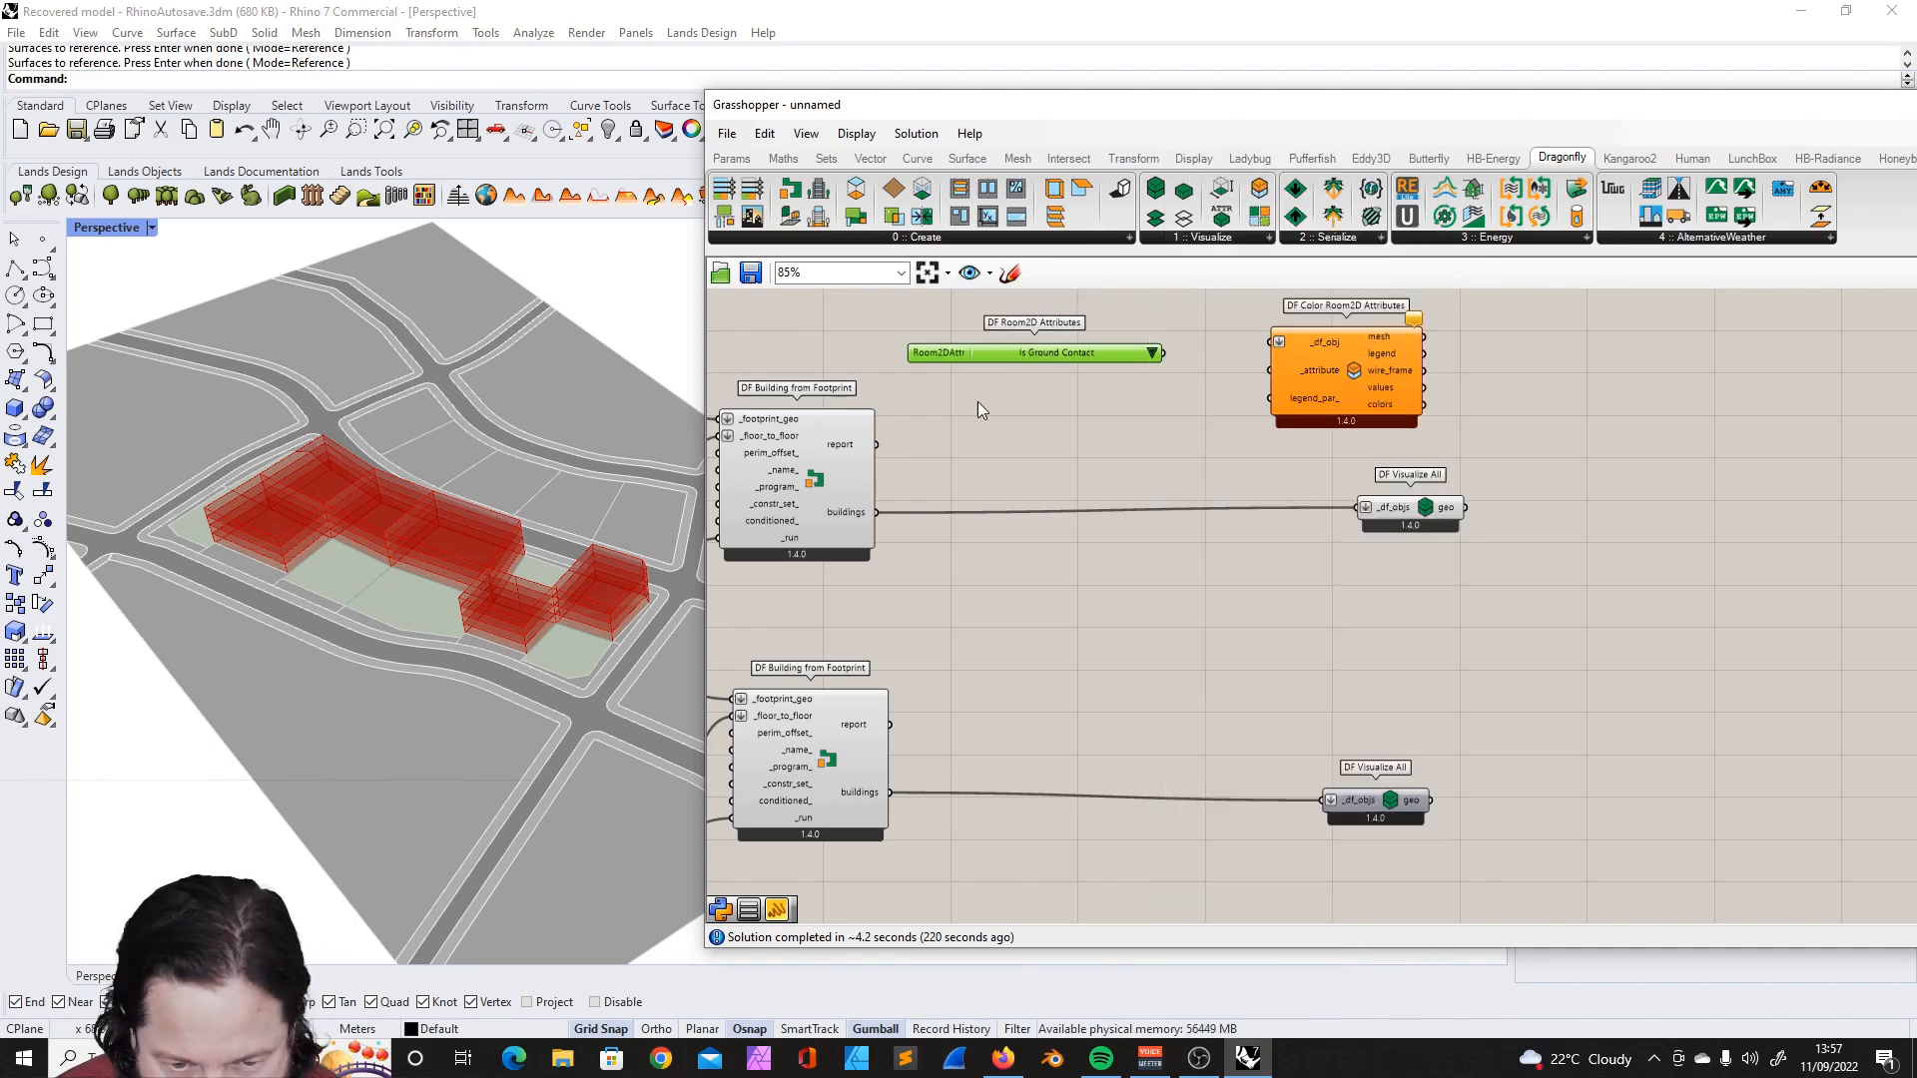
{"action": "right_click_drag", "start_coordinate": [376, 523], "coordinate": [531, 547]}
{"action": "scroll", "coordinate": [536, 543], "scroll_direction": "up", "scroll_amount": 2}
{"action": "mouse_move", "coordinate": [427, 577]}
{"action": "right_mouse_down"}
{"action": "mouse_move", "coordinate": [410, 612]}
{"action": "mouse_move", "coordinate": [401, 540]}
{"action": "mouse_move", "coordinate": [400, 556]}
{"action": "right_mouse_up"}
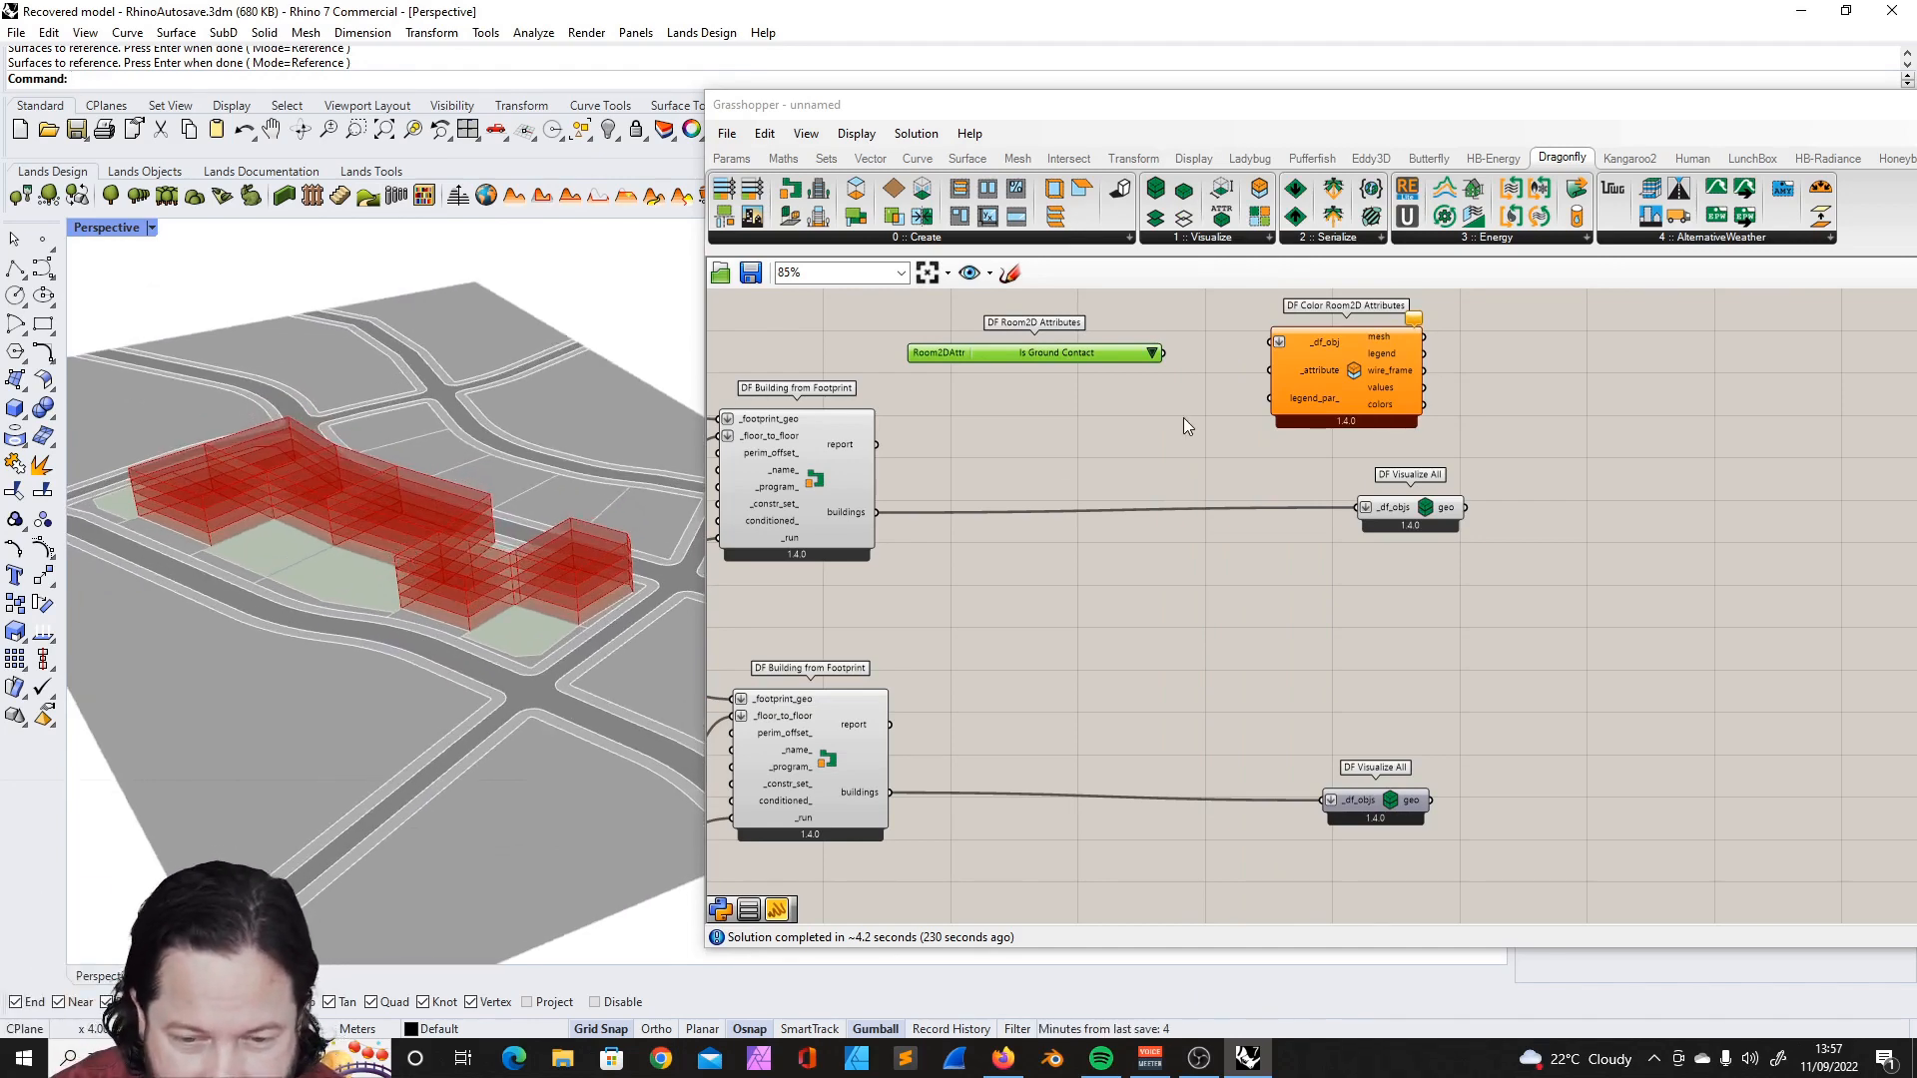
{"action": "scroll", "coordinate": [1198, 340], "scroll_direction": "down", "scroll_amount": 2}
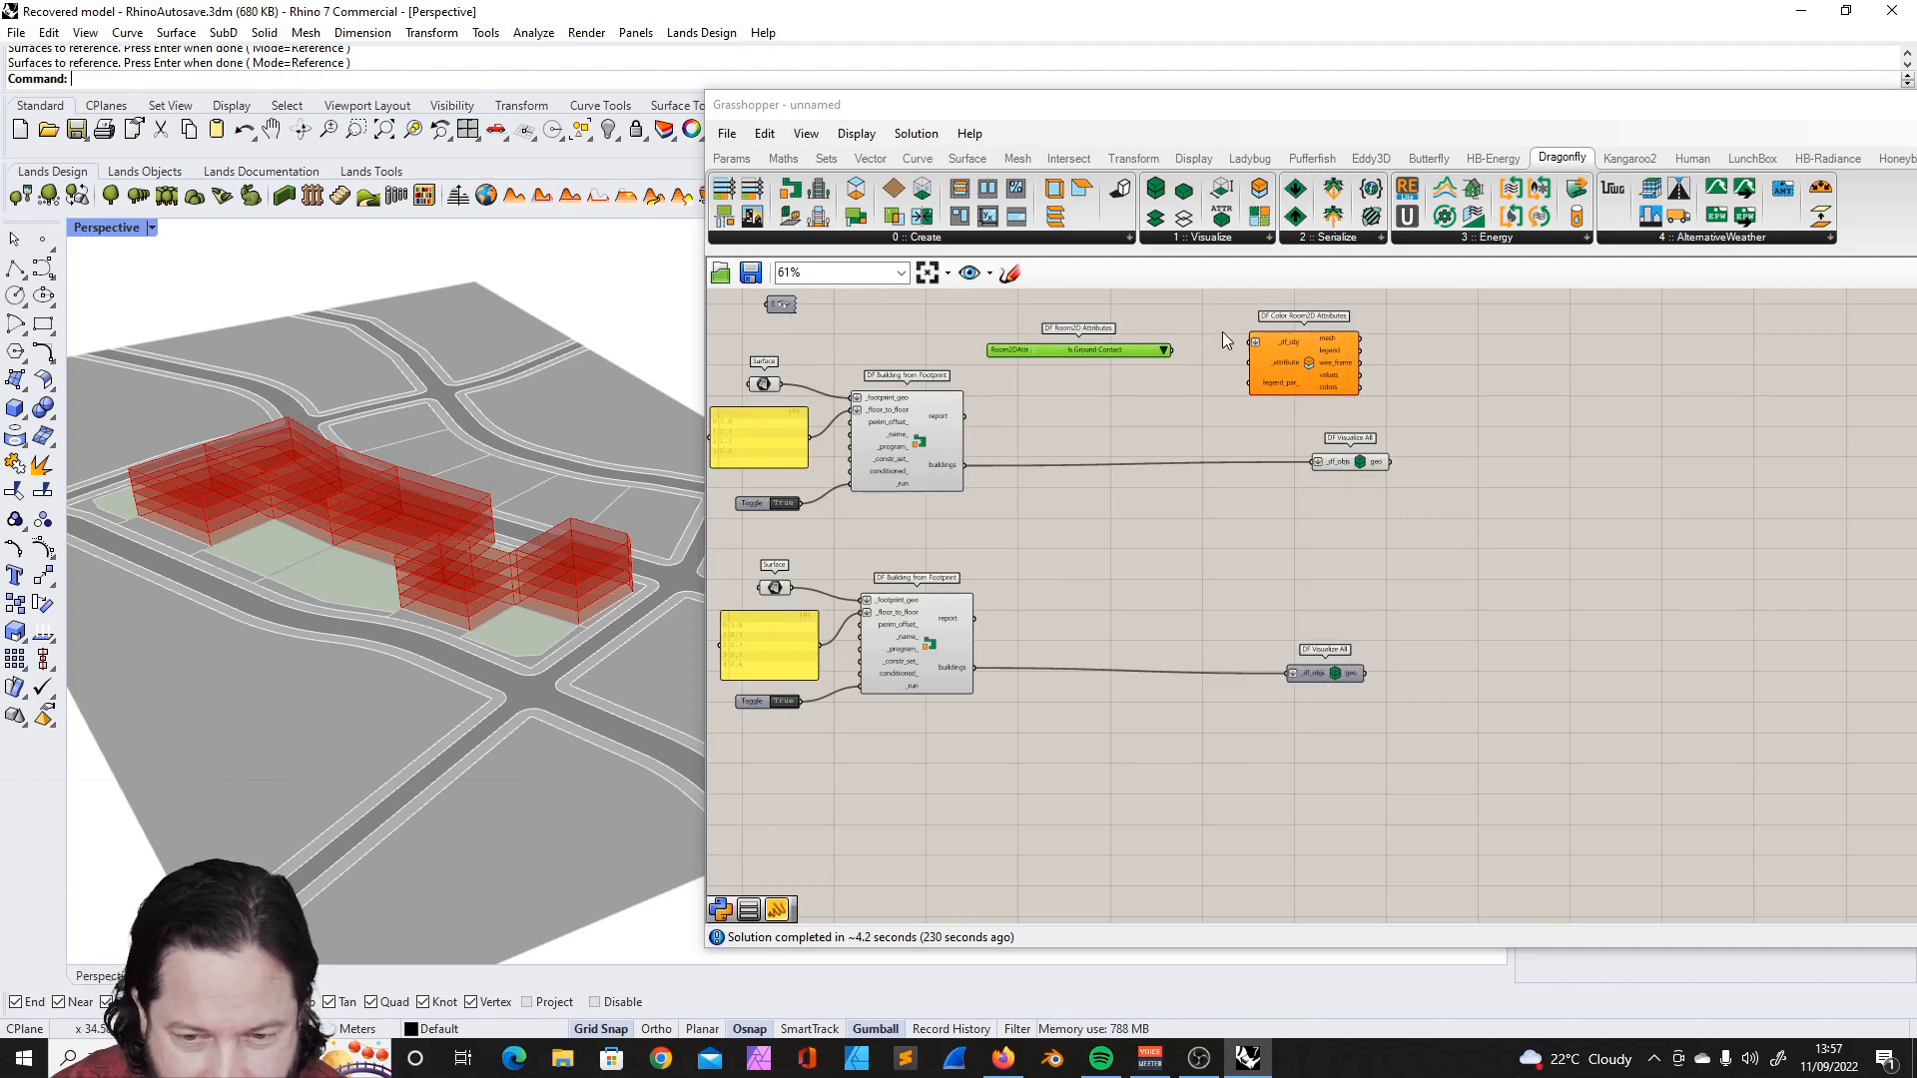
- Connect the attribute list to _attribute and the first definition's buildings output to _df_obj on DF Color Room2D Attributes
{"action": "scroll", "coordinate": [1328, 413], "scroll_direction": "up", "scroll_amount": 4}
{"action": "left_click_drag", "start_coordinate": [1381, 390], "coordinate": [1375, 396]}
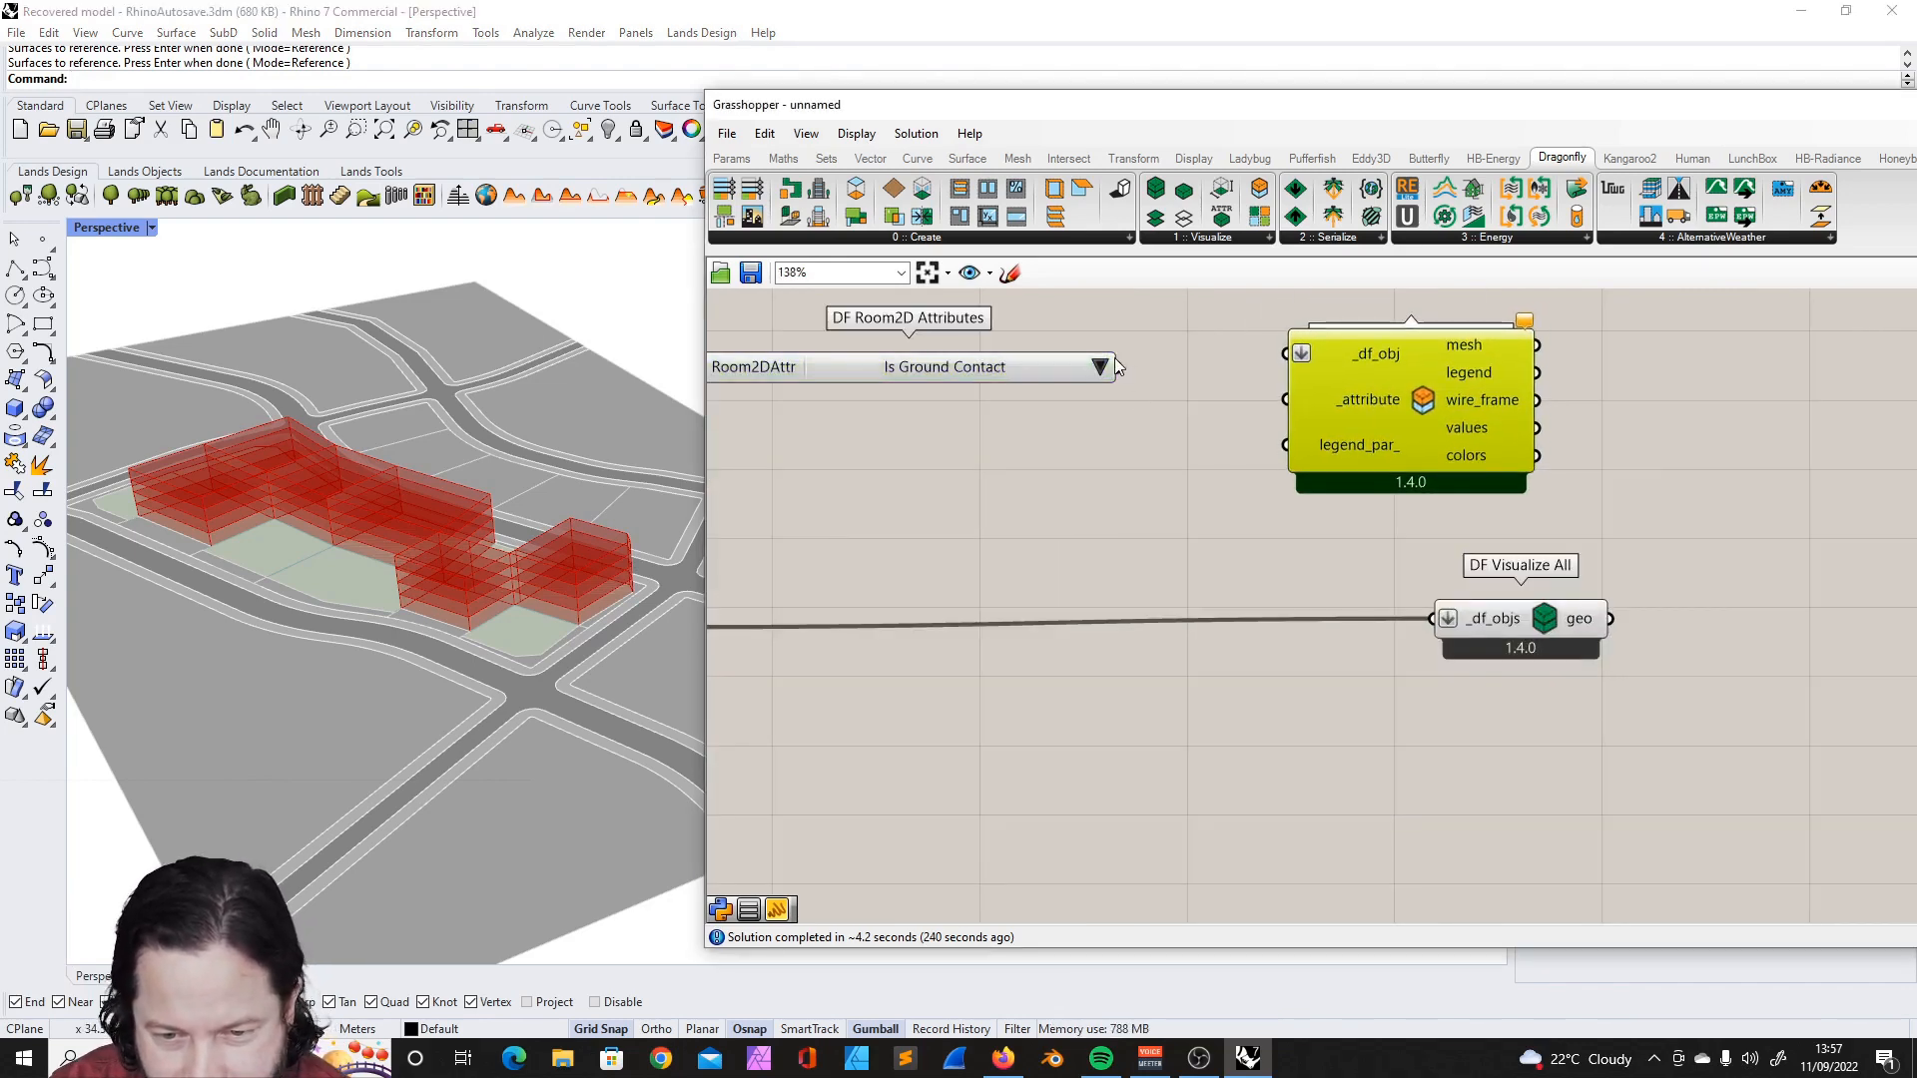
{"action": "left_click_drag", "start_coordinate": [1118, 367], "coordinate": [1279, 417]}
{"action": "scroll", "coordinate": [1350, 402], "scroll_direction": "down", "scroll_amount": 2}
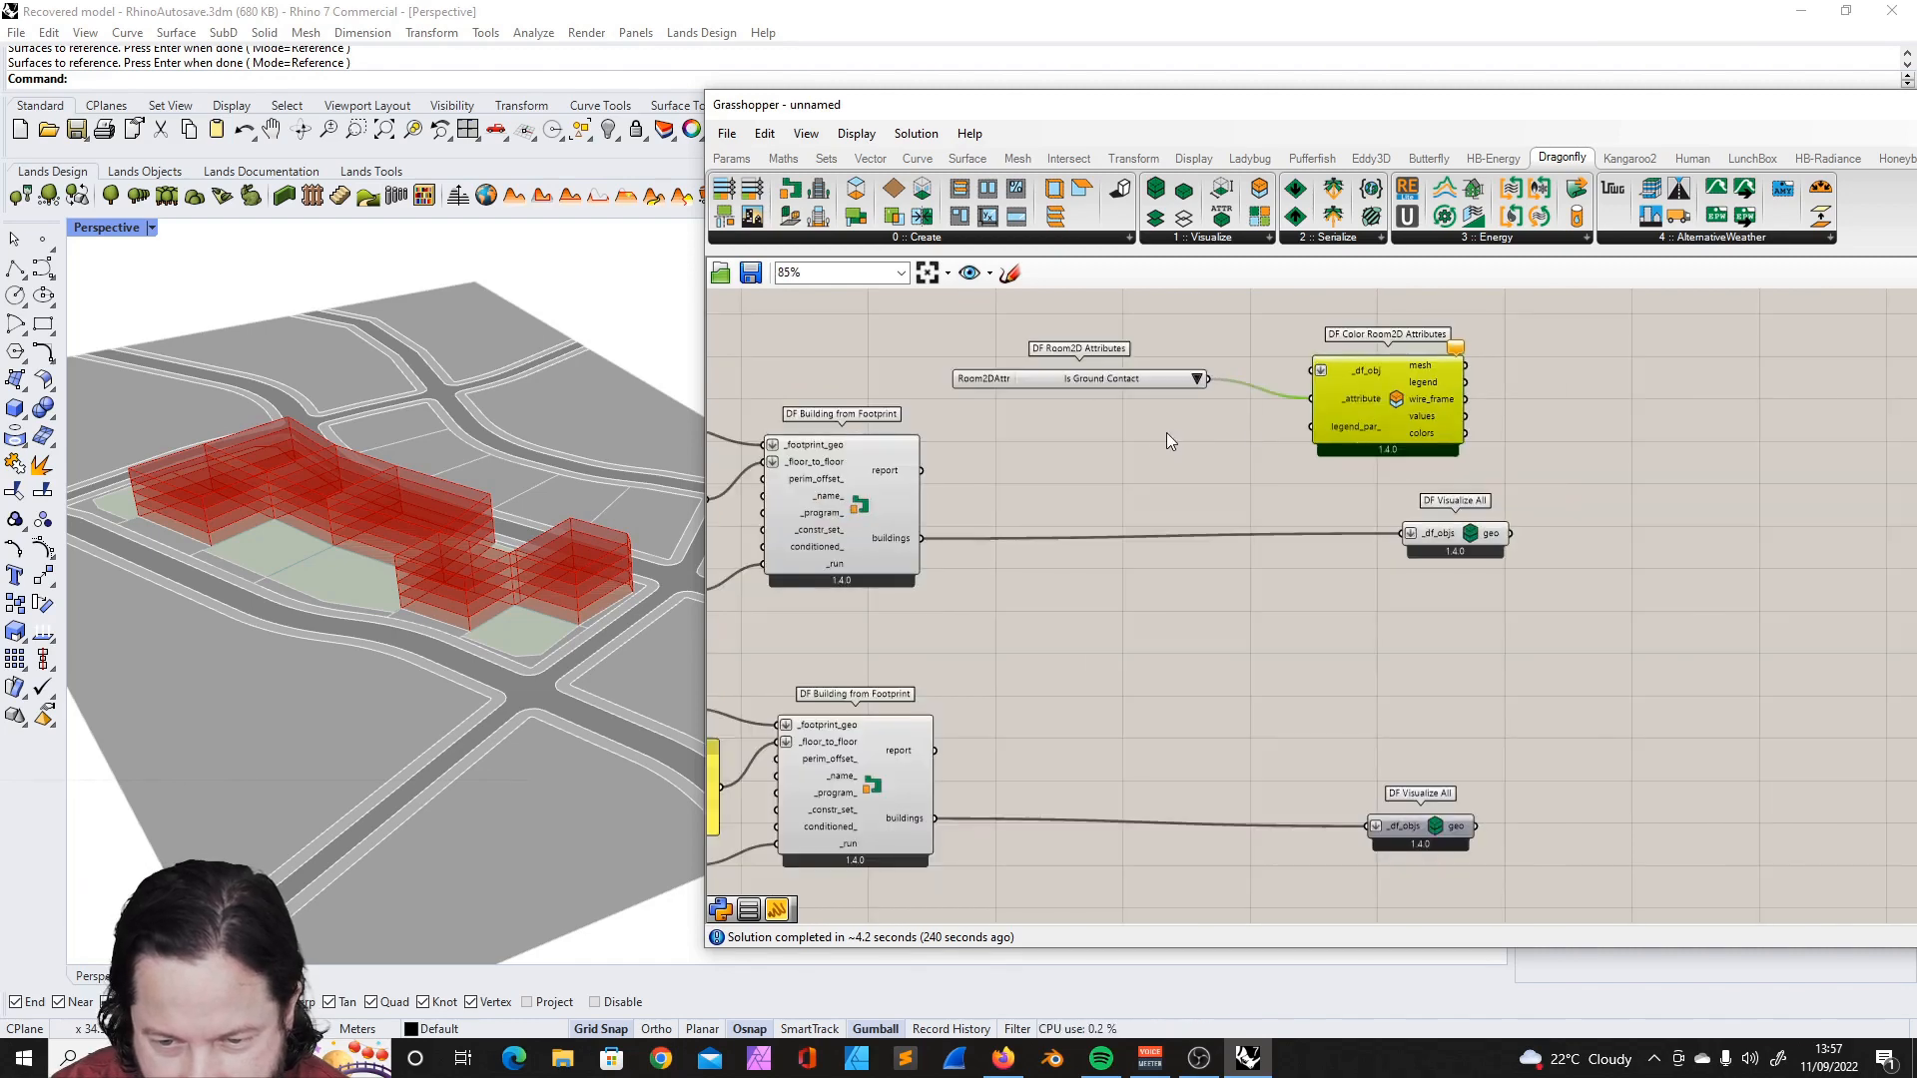
{"action": "left_click_drag", "start_coordinate": [878, 556], "coordinate": [1386, 352]}
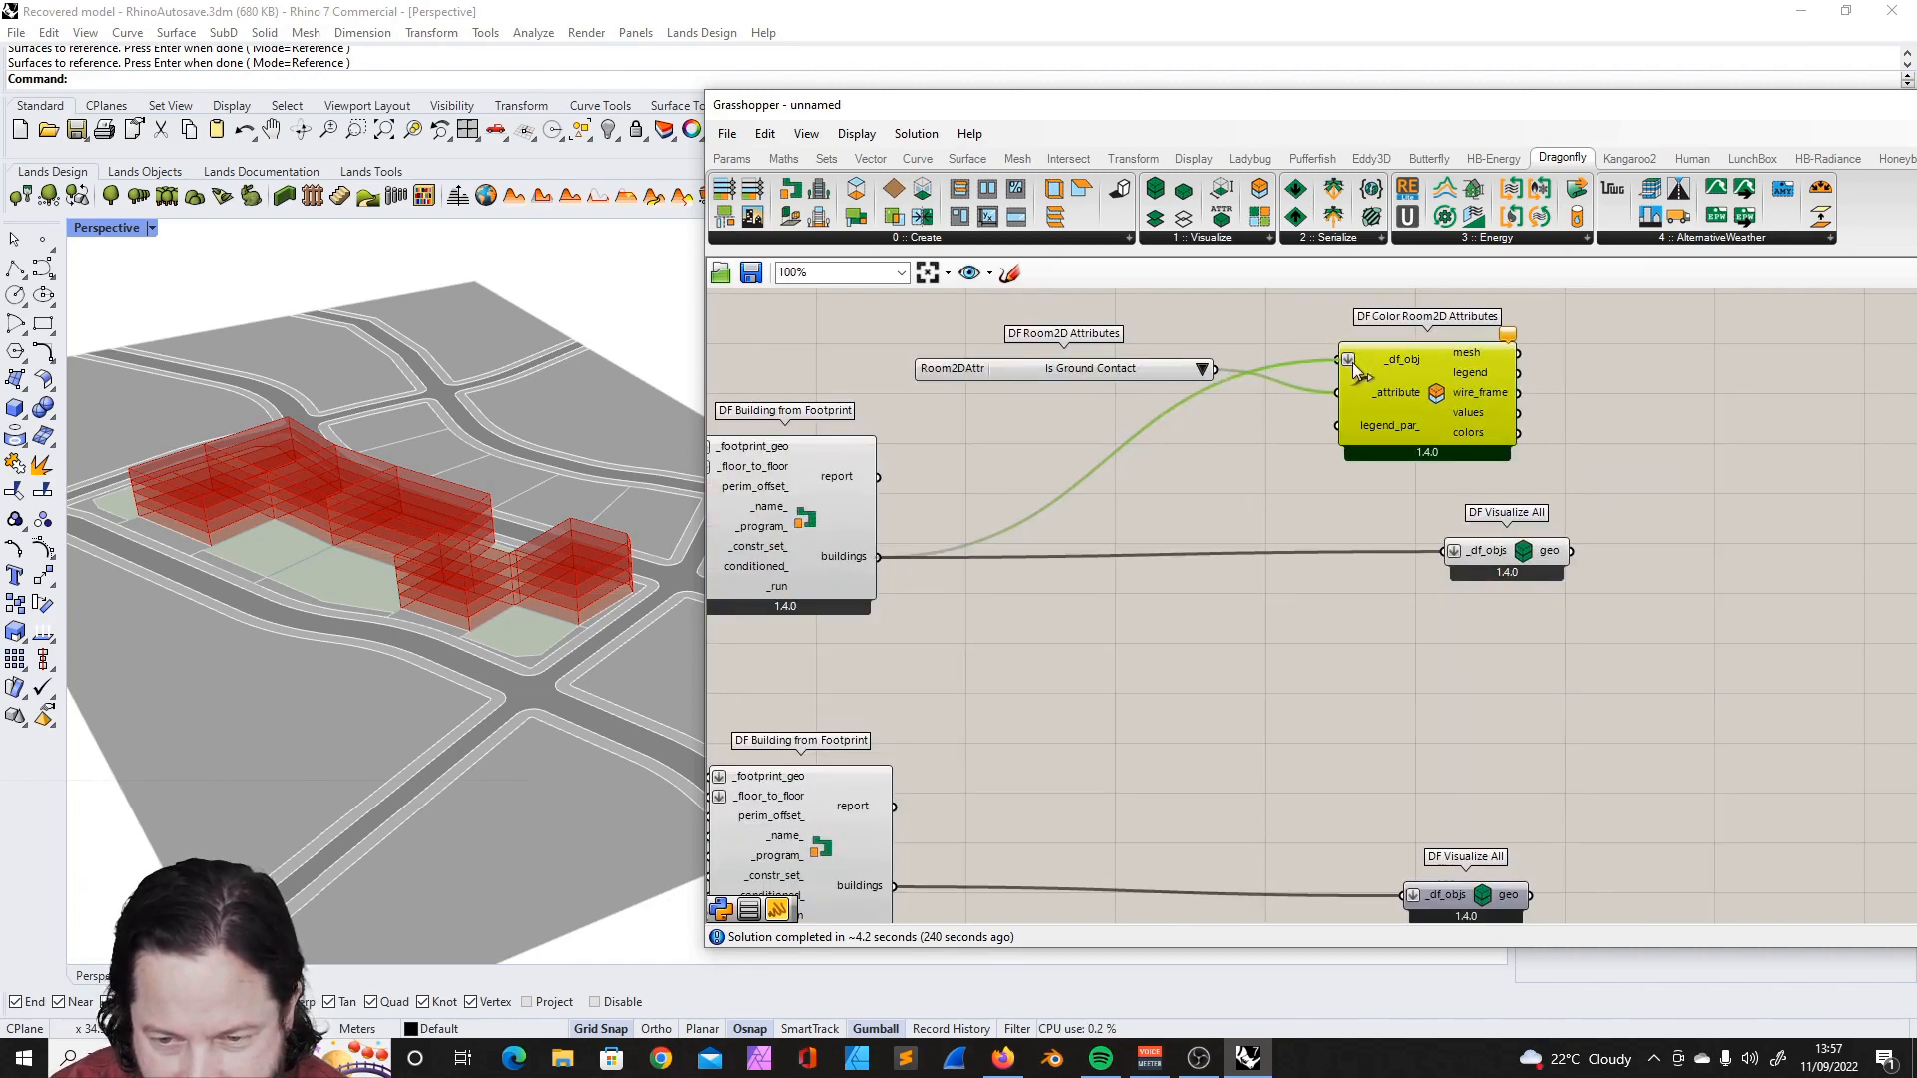
- Examine the Is Ground Contact legend and the coloured floors of the buildings in the Rhino viewport
{"action": "scroll", "coordinate": [401, 769], "scroll_direction": "up", "scroll_amount": 5}
{"action": "scroll", "coordinate": [387, 548], "scroll_direction": "down", "scroll_amount": 4}
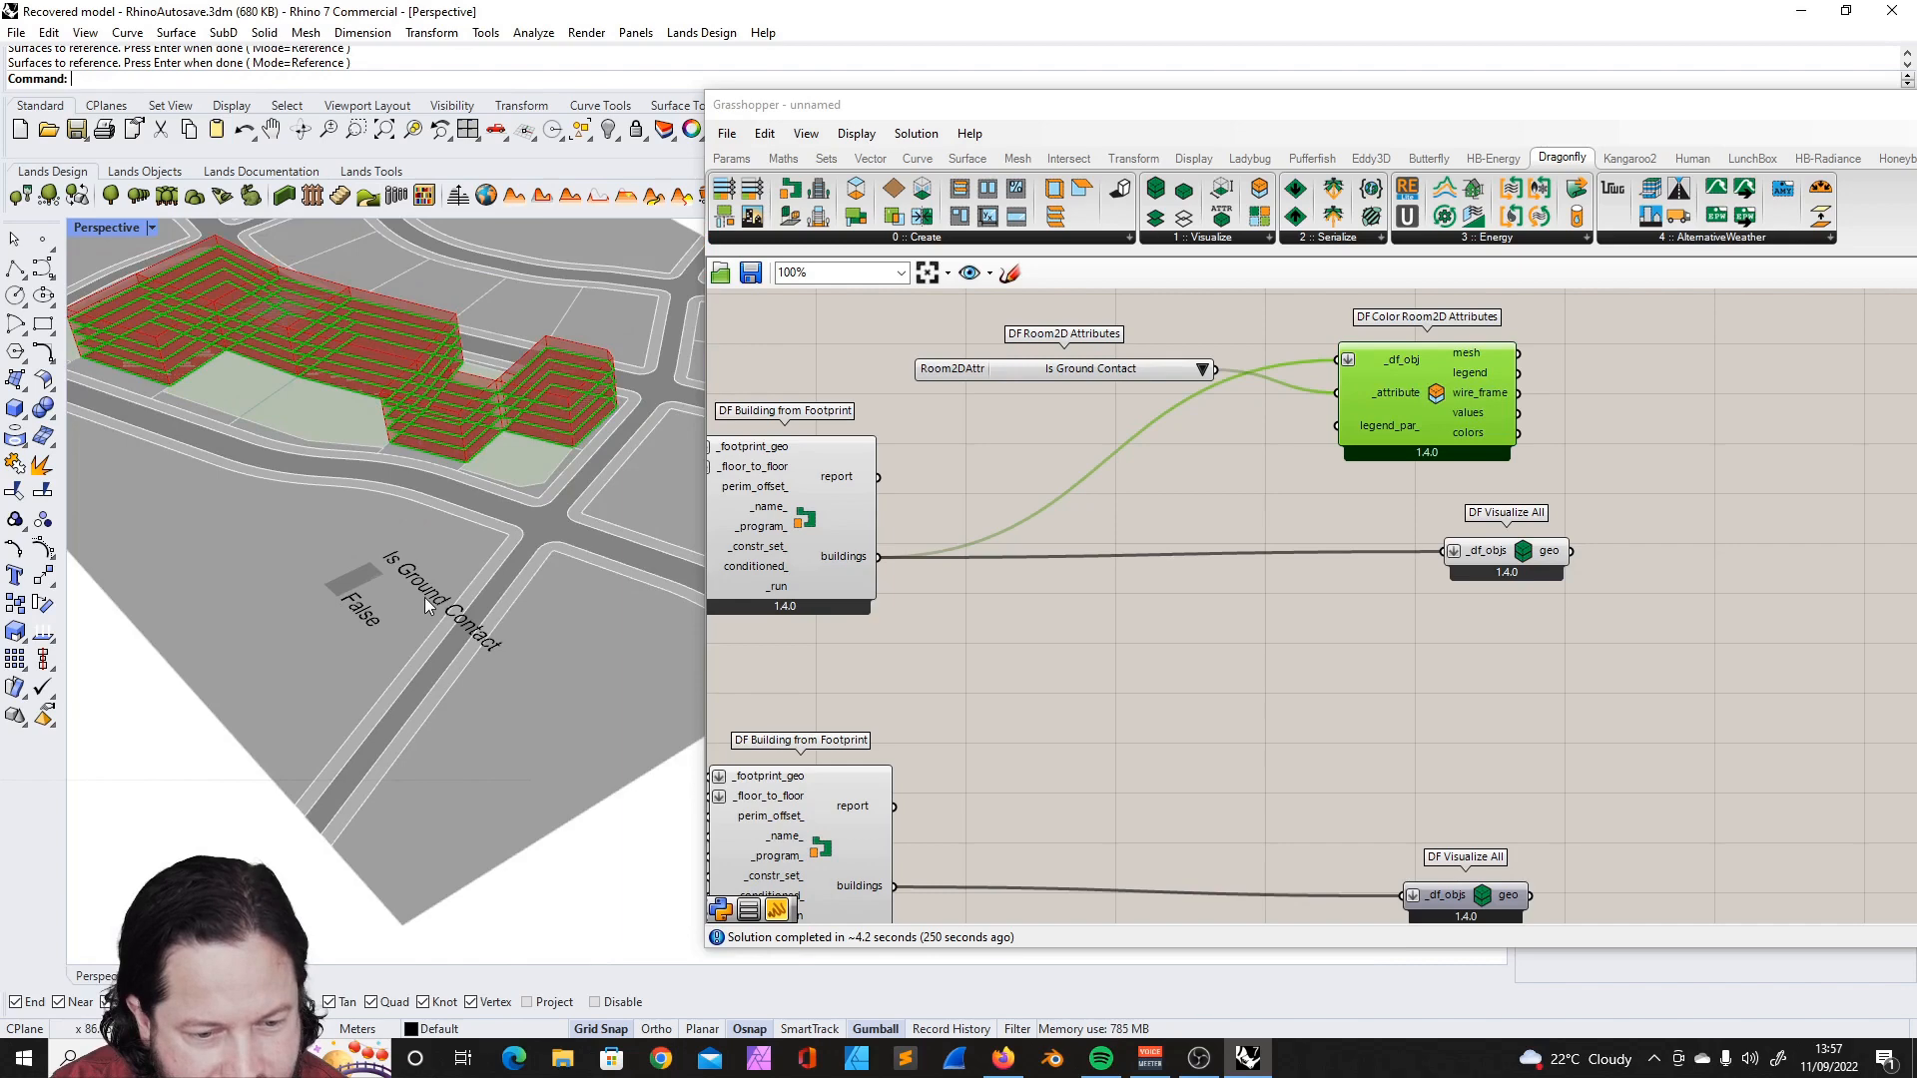
{"action": "scroll", "coordinate": [423, 597], "scroll_direction": "up", "scroll_amount": 3}
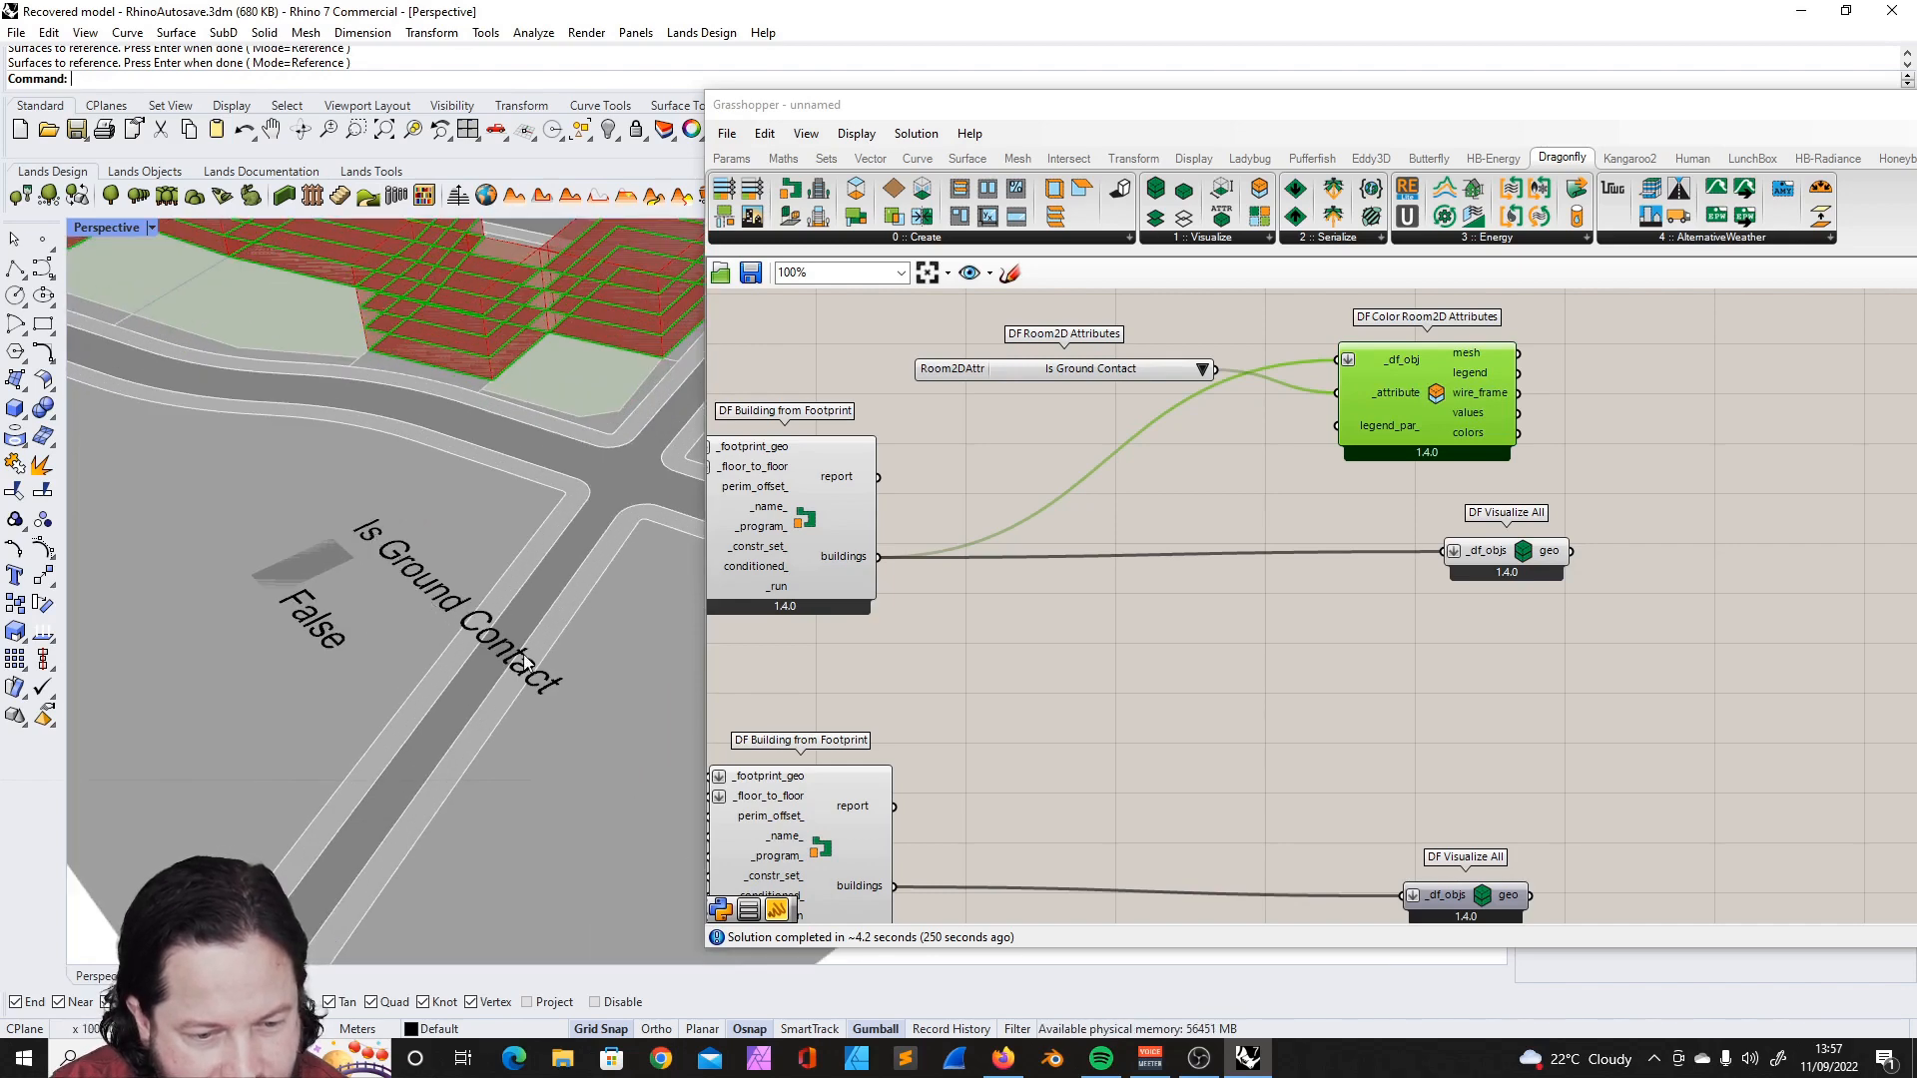
{"action": "scroll", "coordinate": [294, 604], "scroll_direction": "down", "scroll_amount": 3}
{"action": "scroll", "coordinate": [406, 322], "scroll_direction": "up", "scroll_amount": 4}
{"action": "scroll", "coordinate": [472, 384], "scroll_direction": "down", "scroll_amount": 4}
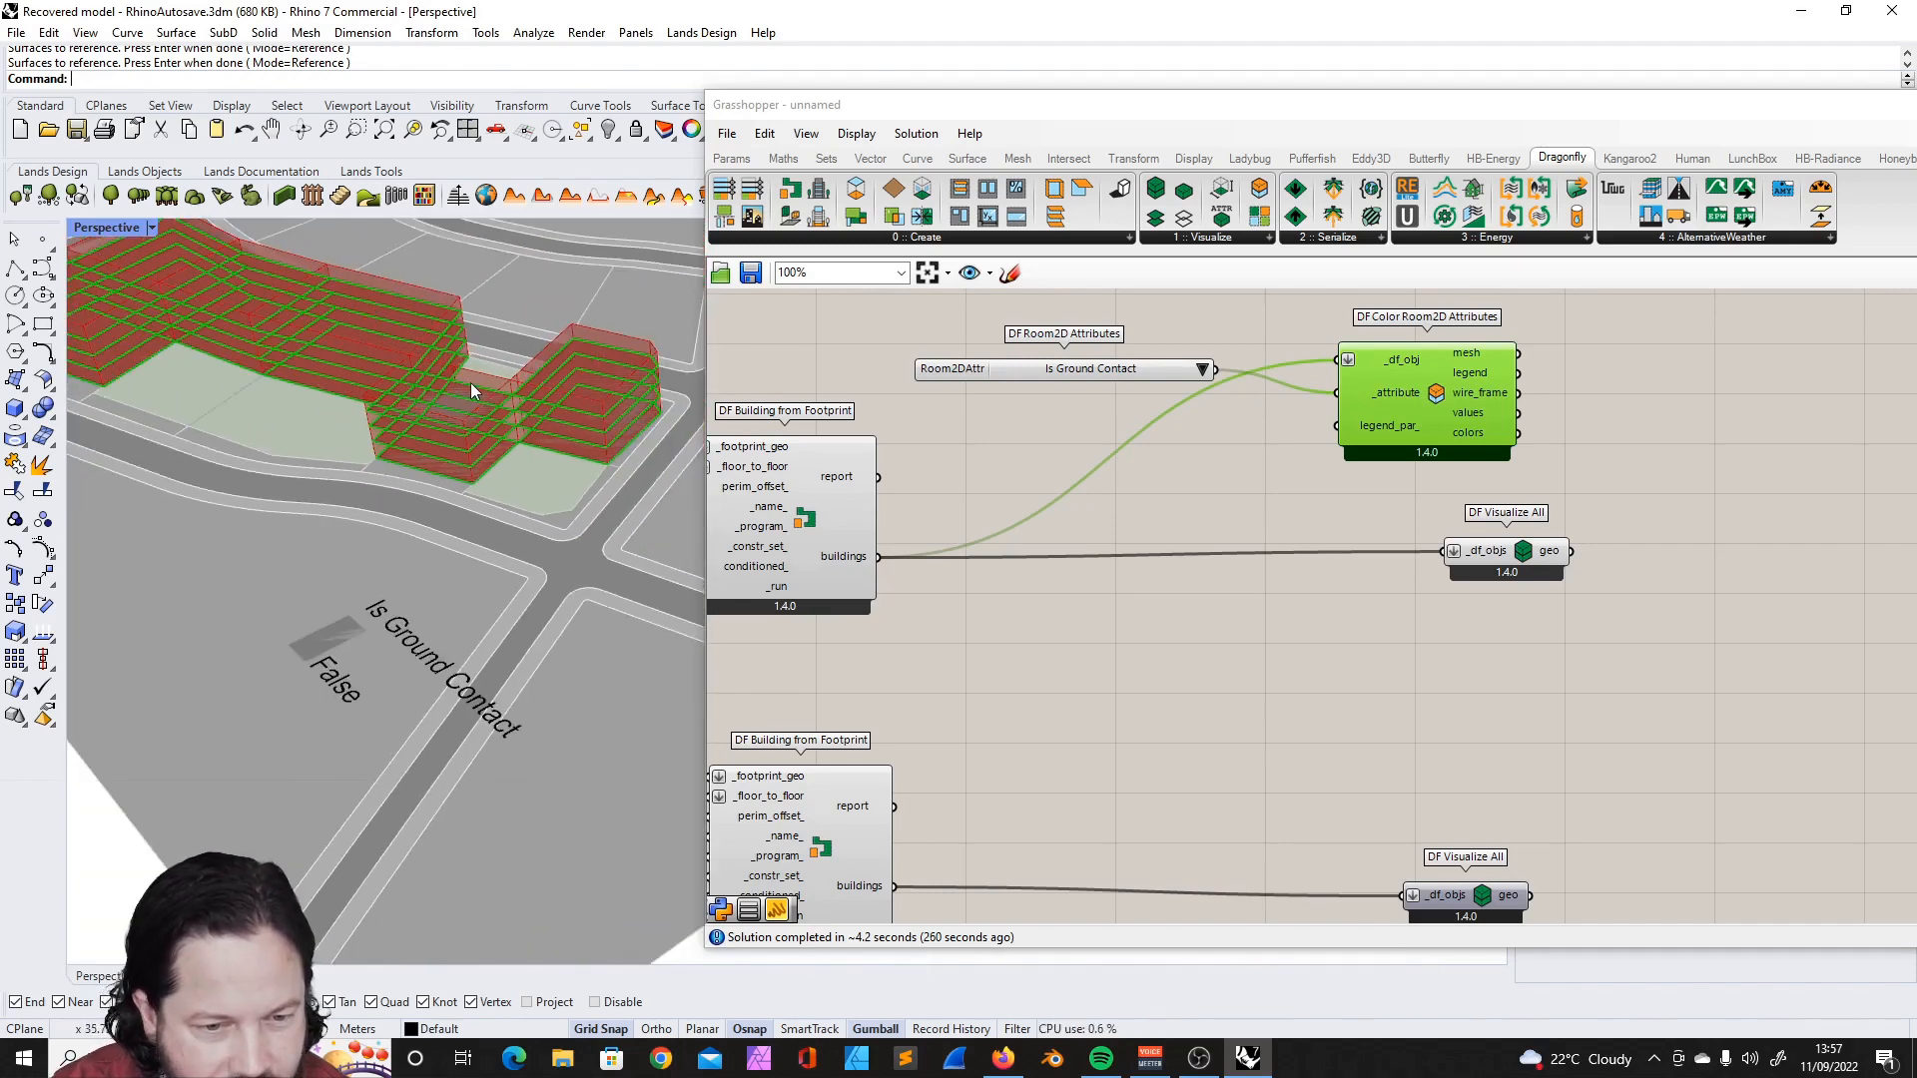
{"action": "scroll", "coordinate": [485, 429], "scroll_direction": "down", "scroll_amount": 2}
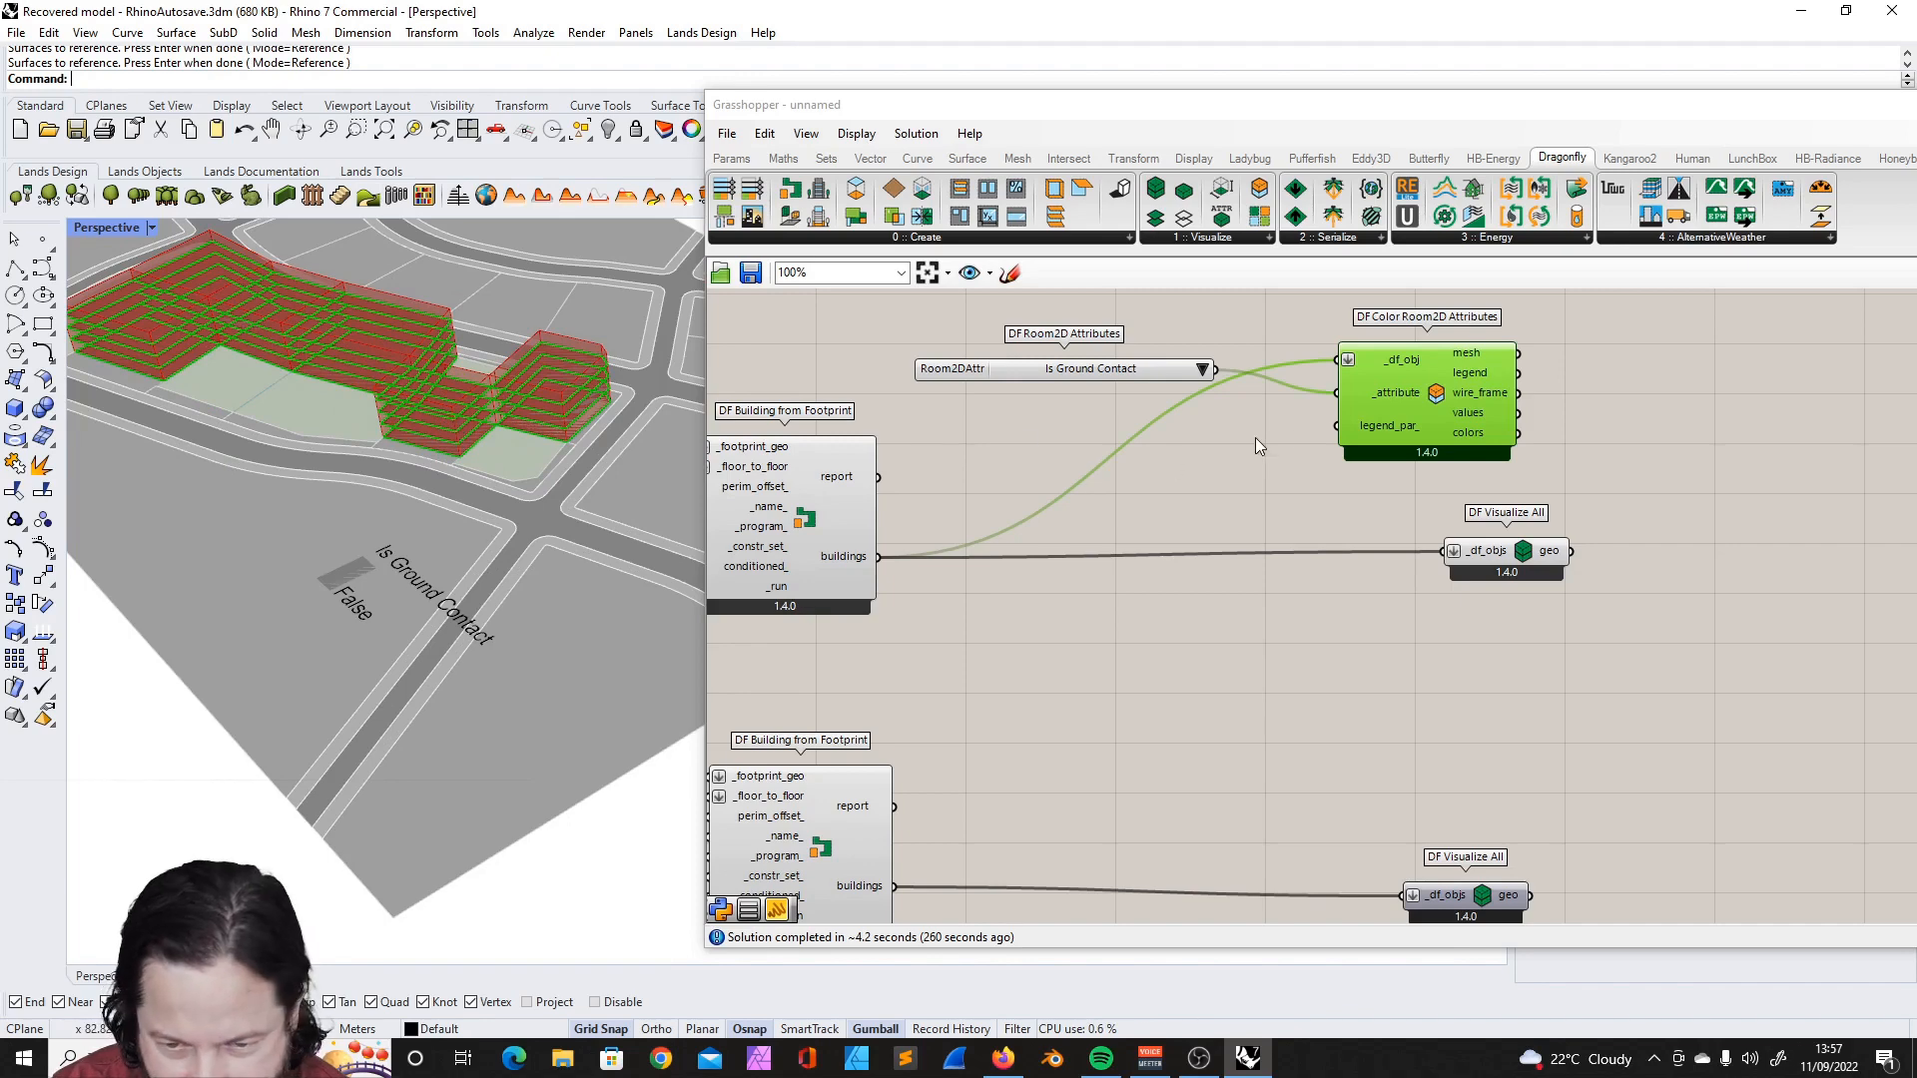
- Switch the Room2D attribute to Is Top Exposed and inspect its legend in the viewport
{"action": "left_click", "coordinate": [1190, 368]}
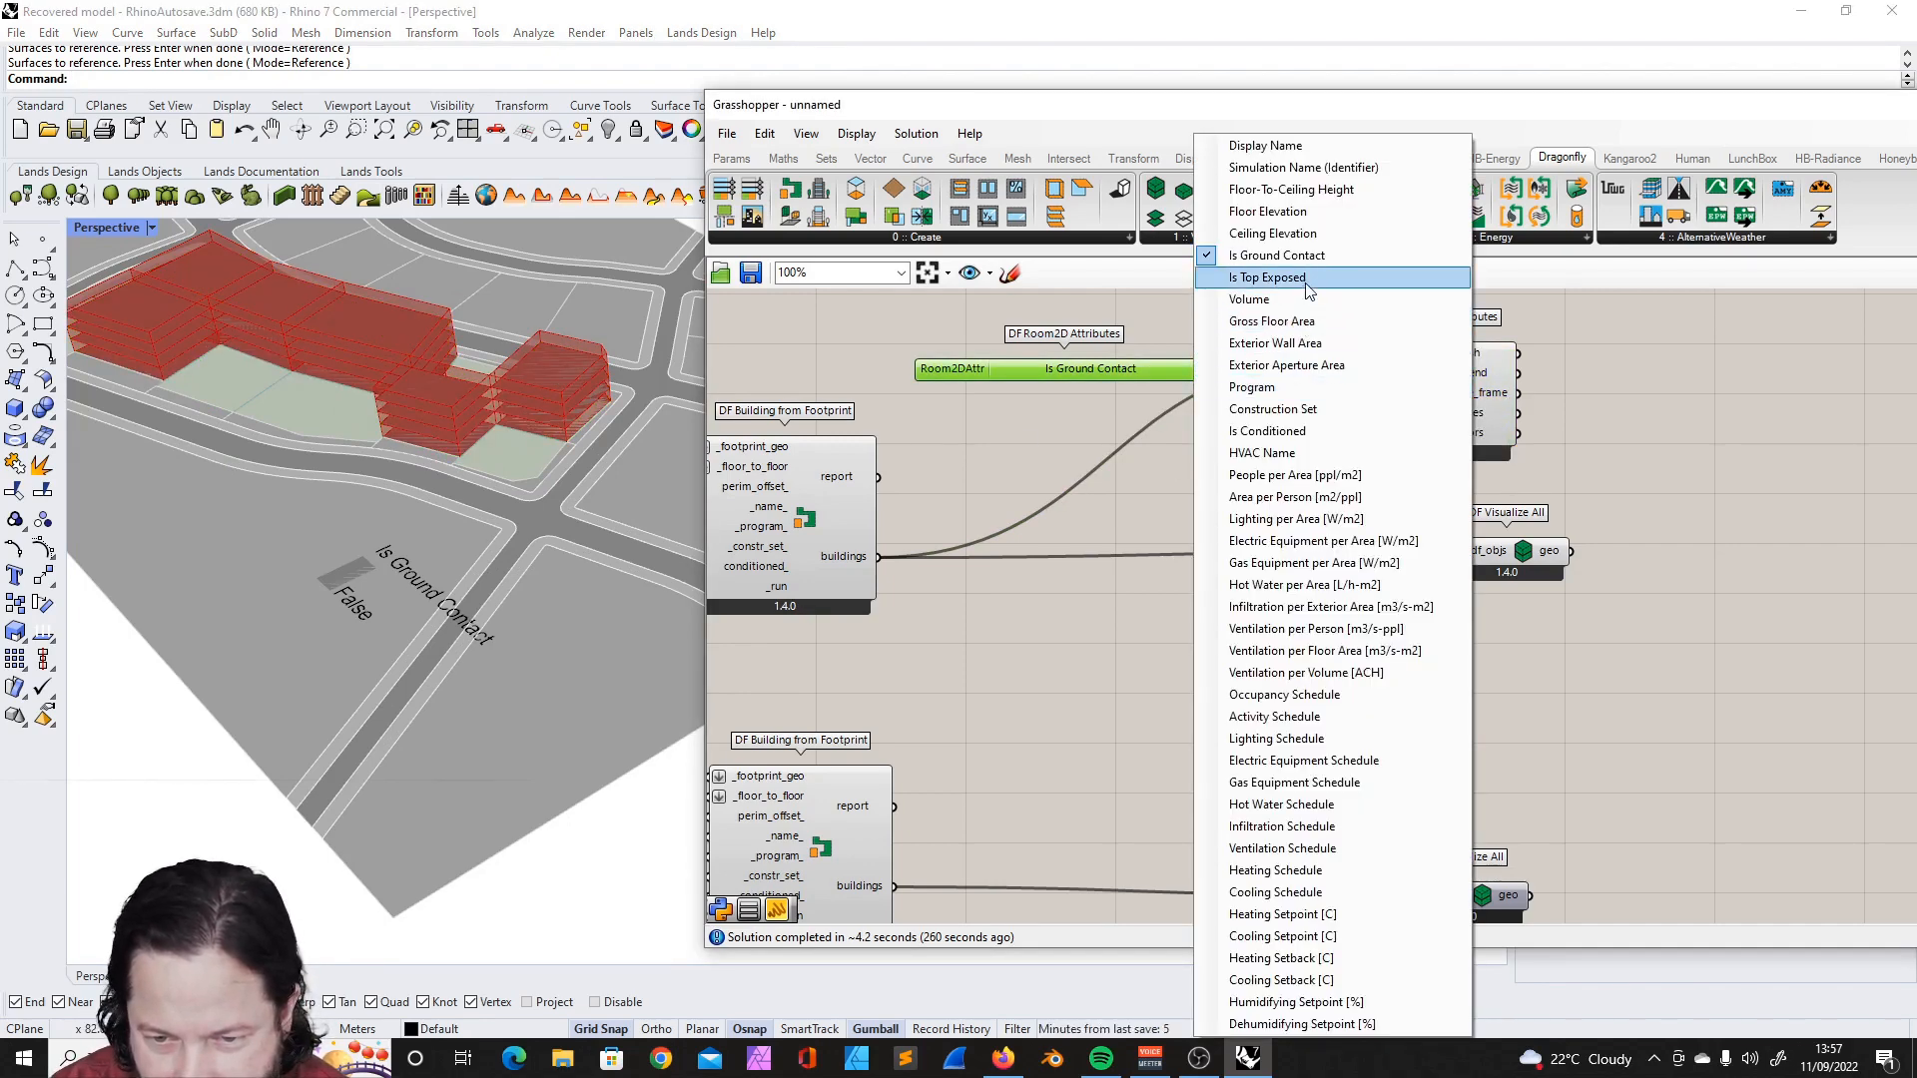
{"action": "left_click", "coordinate": [1307, 281]}
{"action": "right_click_drag", "start_coordinate": [491, 485], "coordinate": [497, 423]}
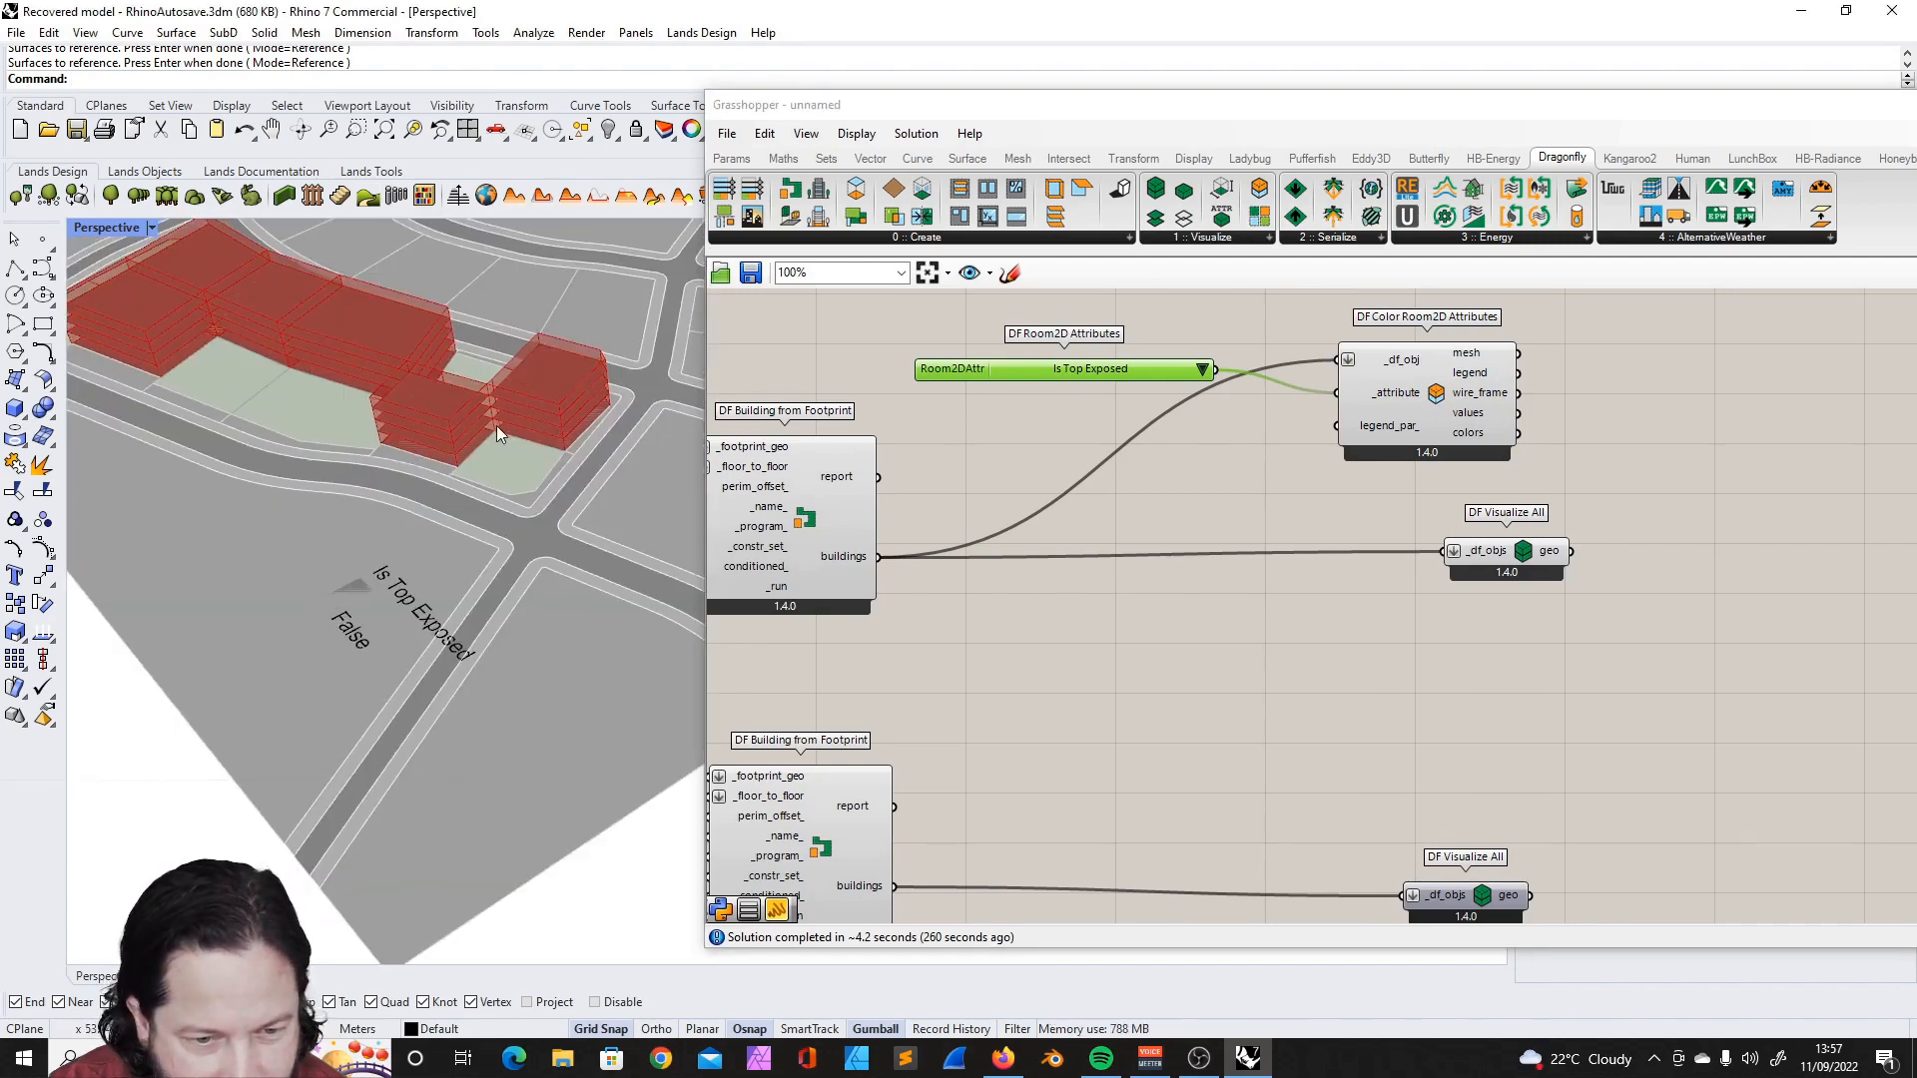
{"action": "scroll", "coordinate": [352, 599], "scroll_direction": "up", "scroll_amount": 8}
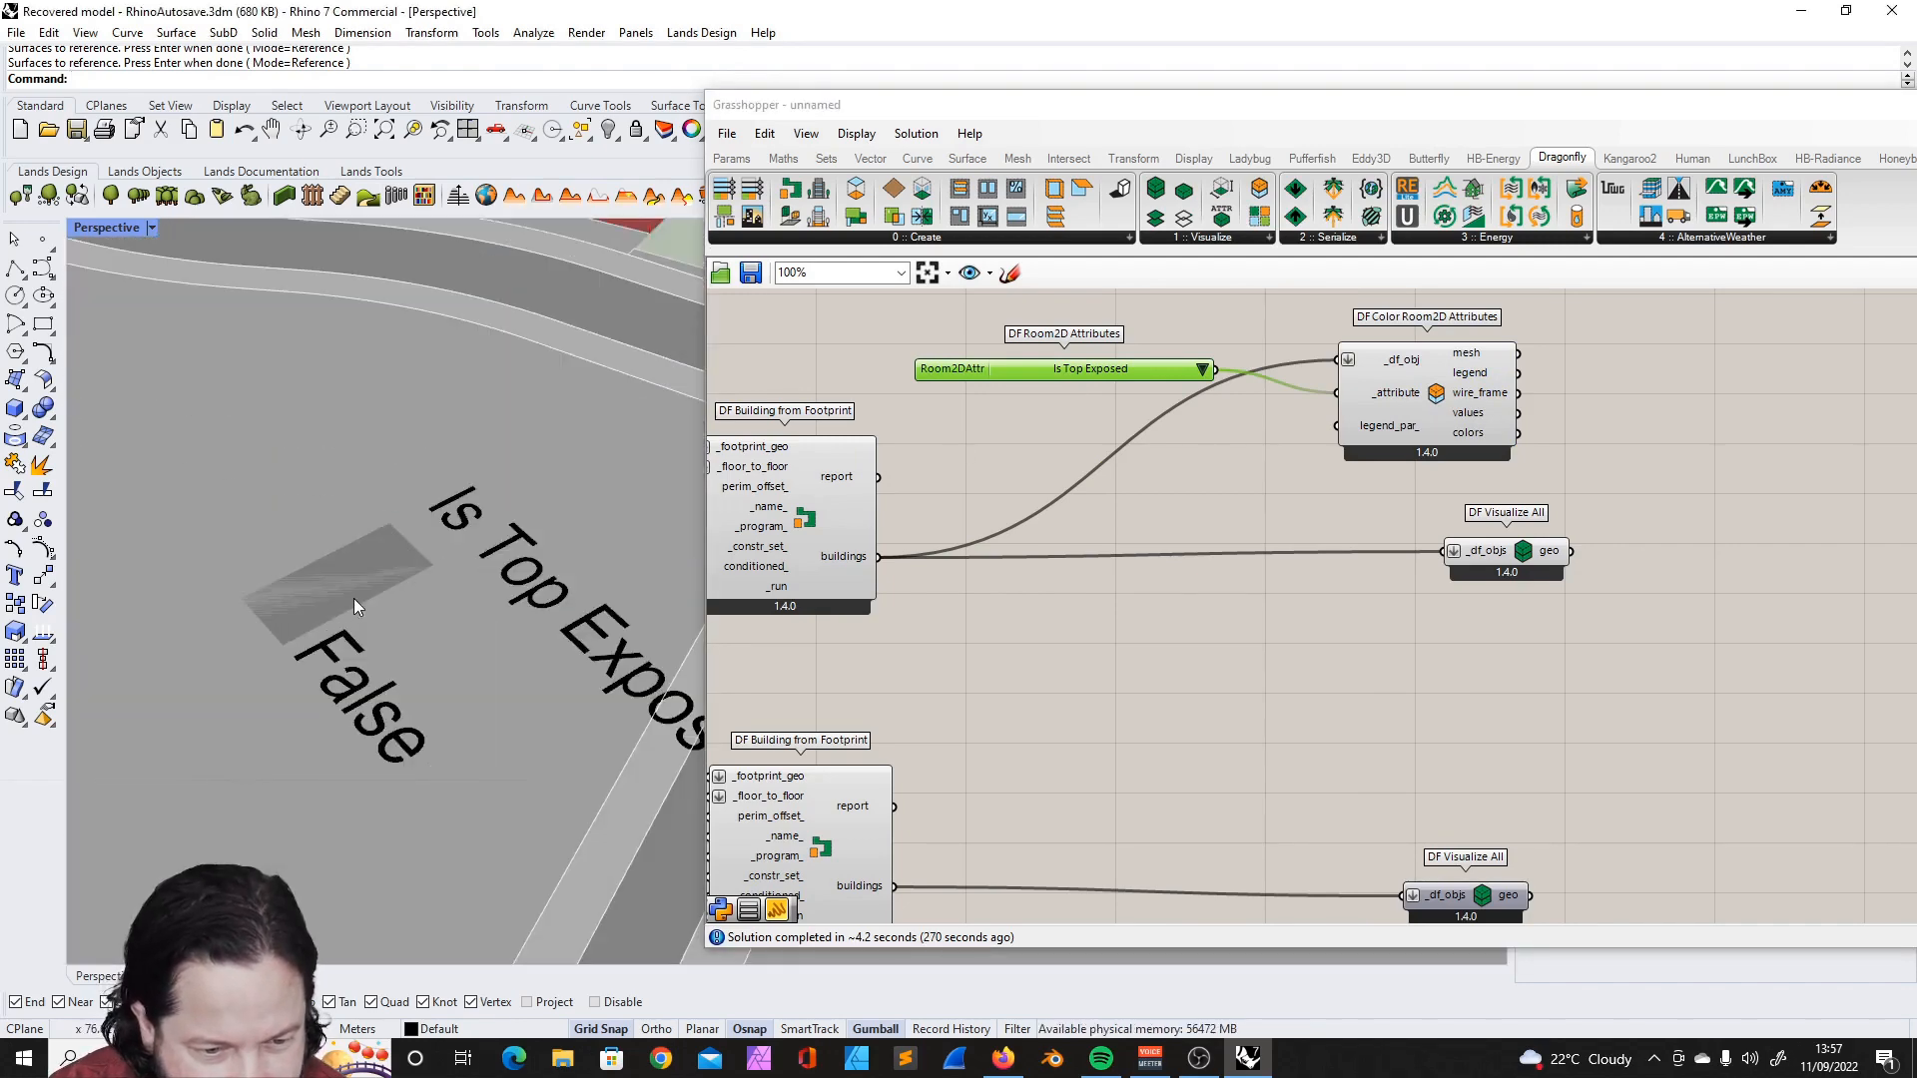
{"action": "scroll", "coordinate": [354, 597], "scroll_direction": "down", "scroll_amount": 6}
{"action": "right_click_drag", "start_coordinate": [440, 573], "coordinate": [474, 779]}
- Move the upper definition's DF Visualize All component away from DF Color Room2D Attributes to free canvas space
{"action": "scroll", "coordinate": [981, 379], "scroll_direction": "down", "scroll_amount": 3}
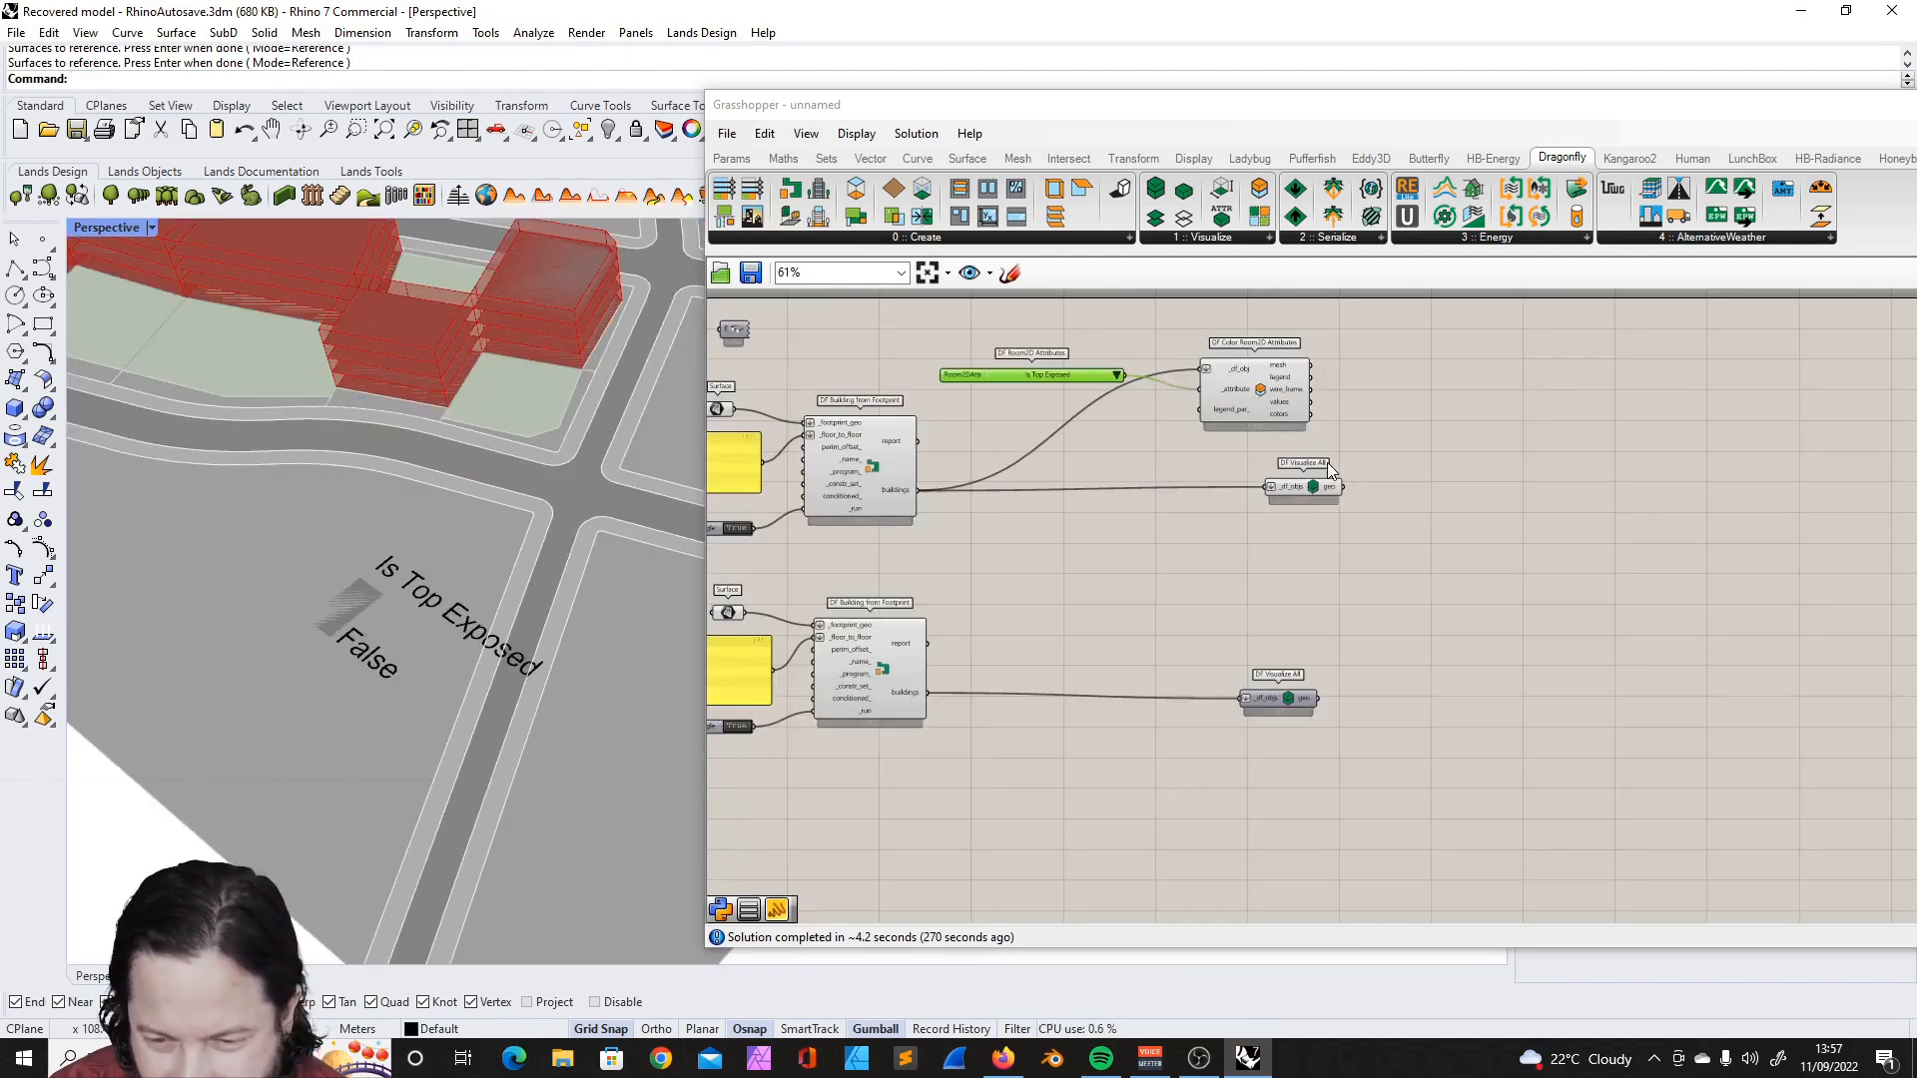
{"action": "scroll", "coordinate": [1321, 454], "scroll_direction": "up", "scroll_amount": 3}
{"action": "left_click_drag", "start_coordinate": [1283, 509], "coordinate": [1364, 460]}
{"action": "scroll", "coordinate": [1424, 418], "scroll_direction": "down", "scroll_amount": 3}
{"action": "scroll", "coordinate": [1345, 360], "scroll_direction": "up", "scroll_amount": 2}
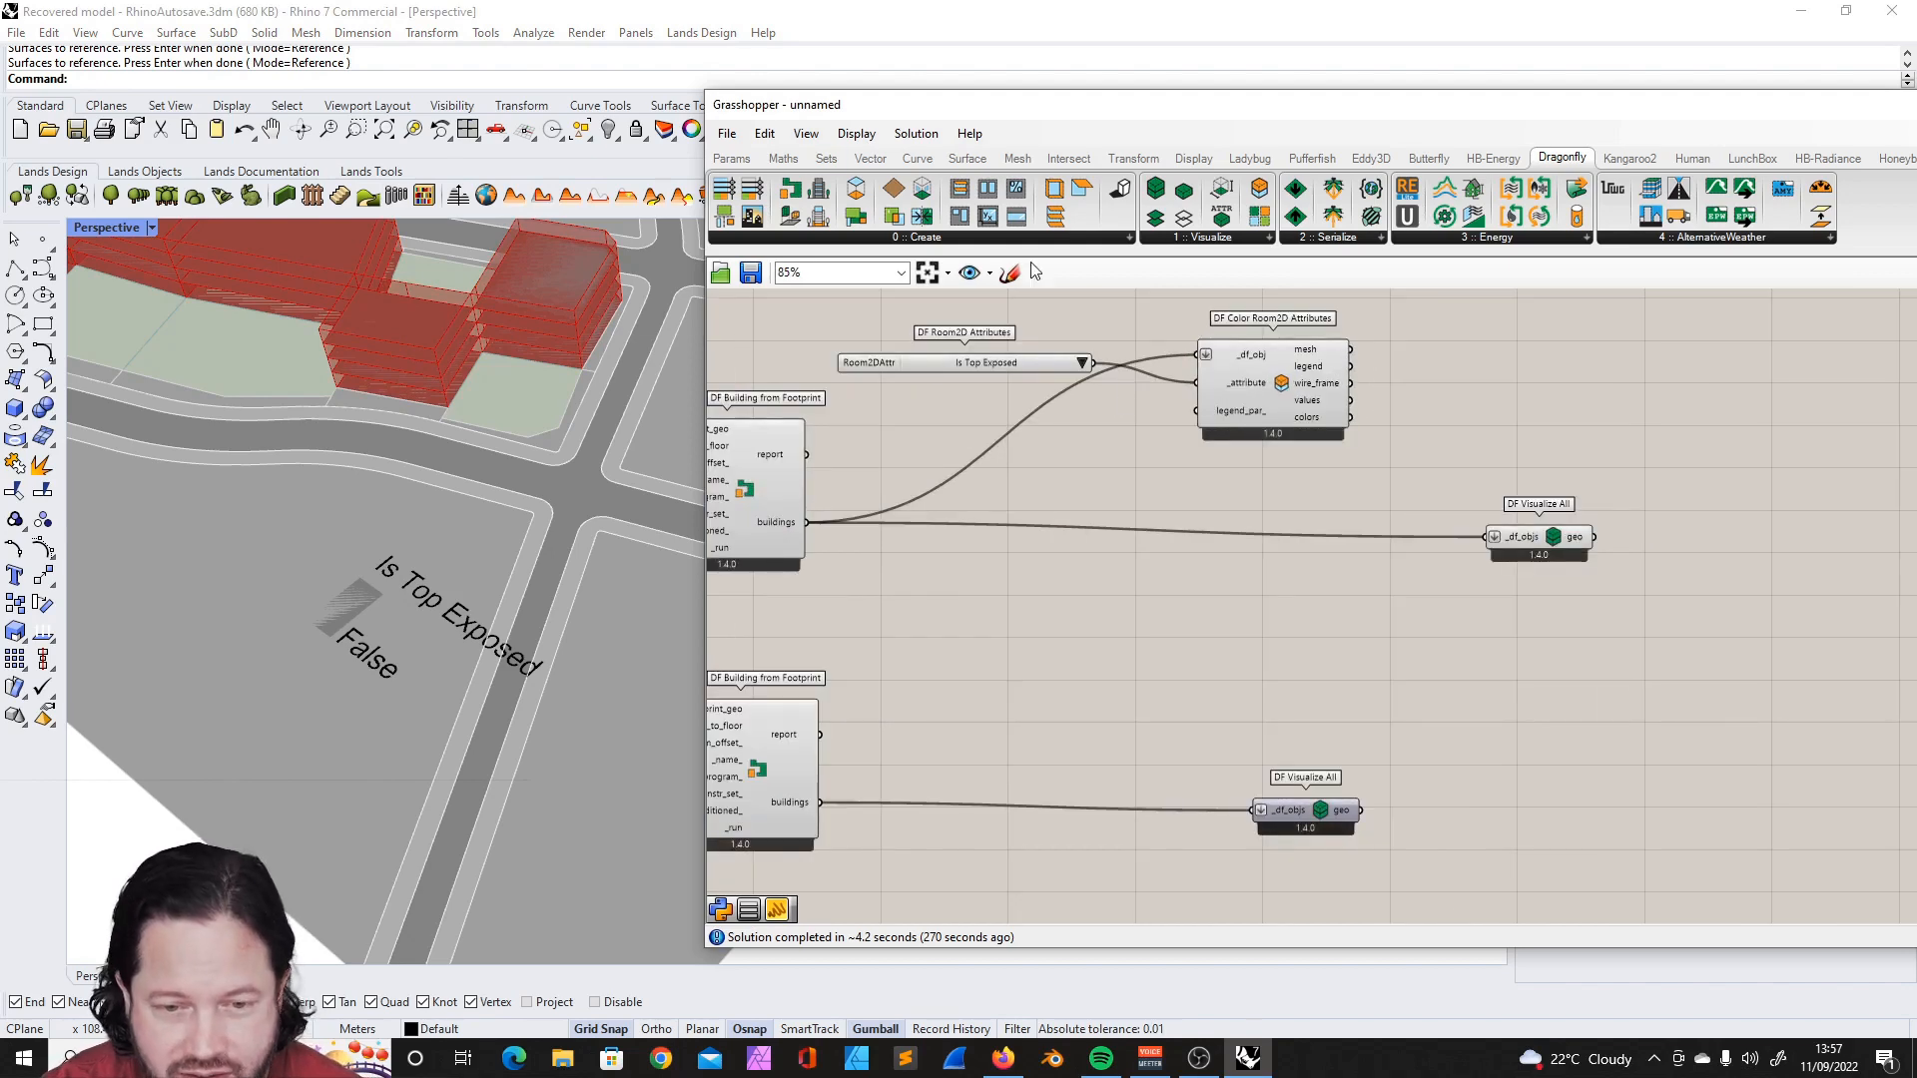
{"action": "left_click", "coordinate": [899, 238]}
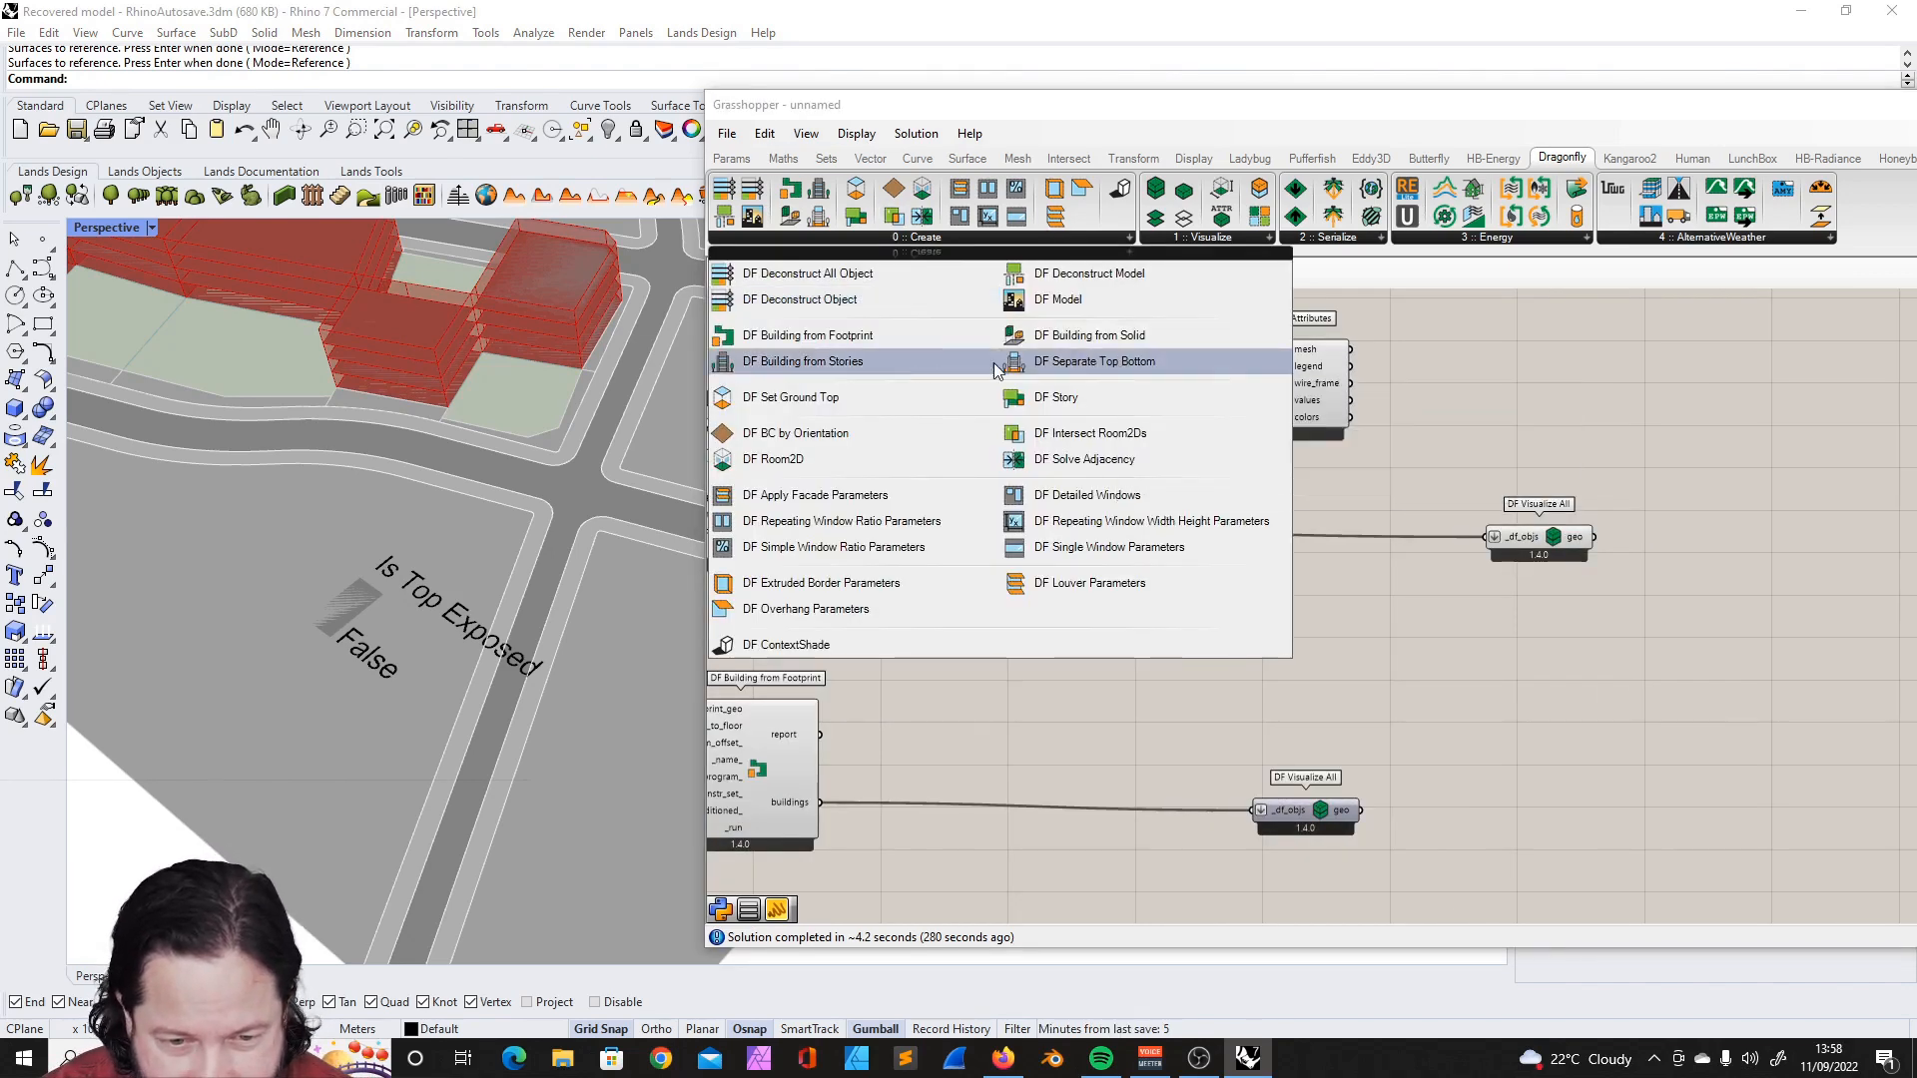
{"action": "left_click", "coordinate": [817, 363]}
{"action": "left_click", "coordinate": [1516, 404]}
{"action": "left_click_drag", "start_coordinate": [1495, 404], "coordinate": [1280, 658]}
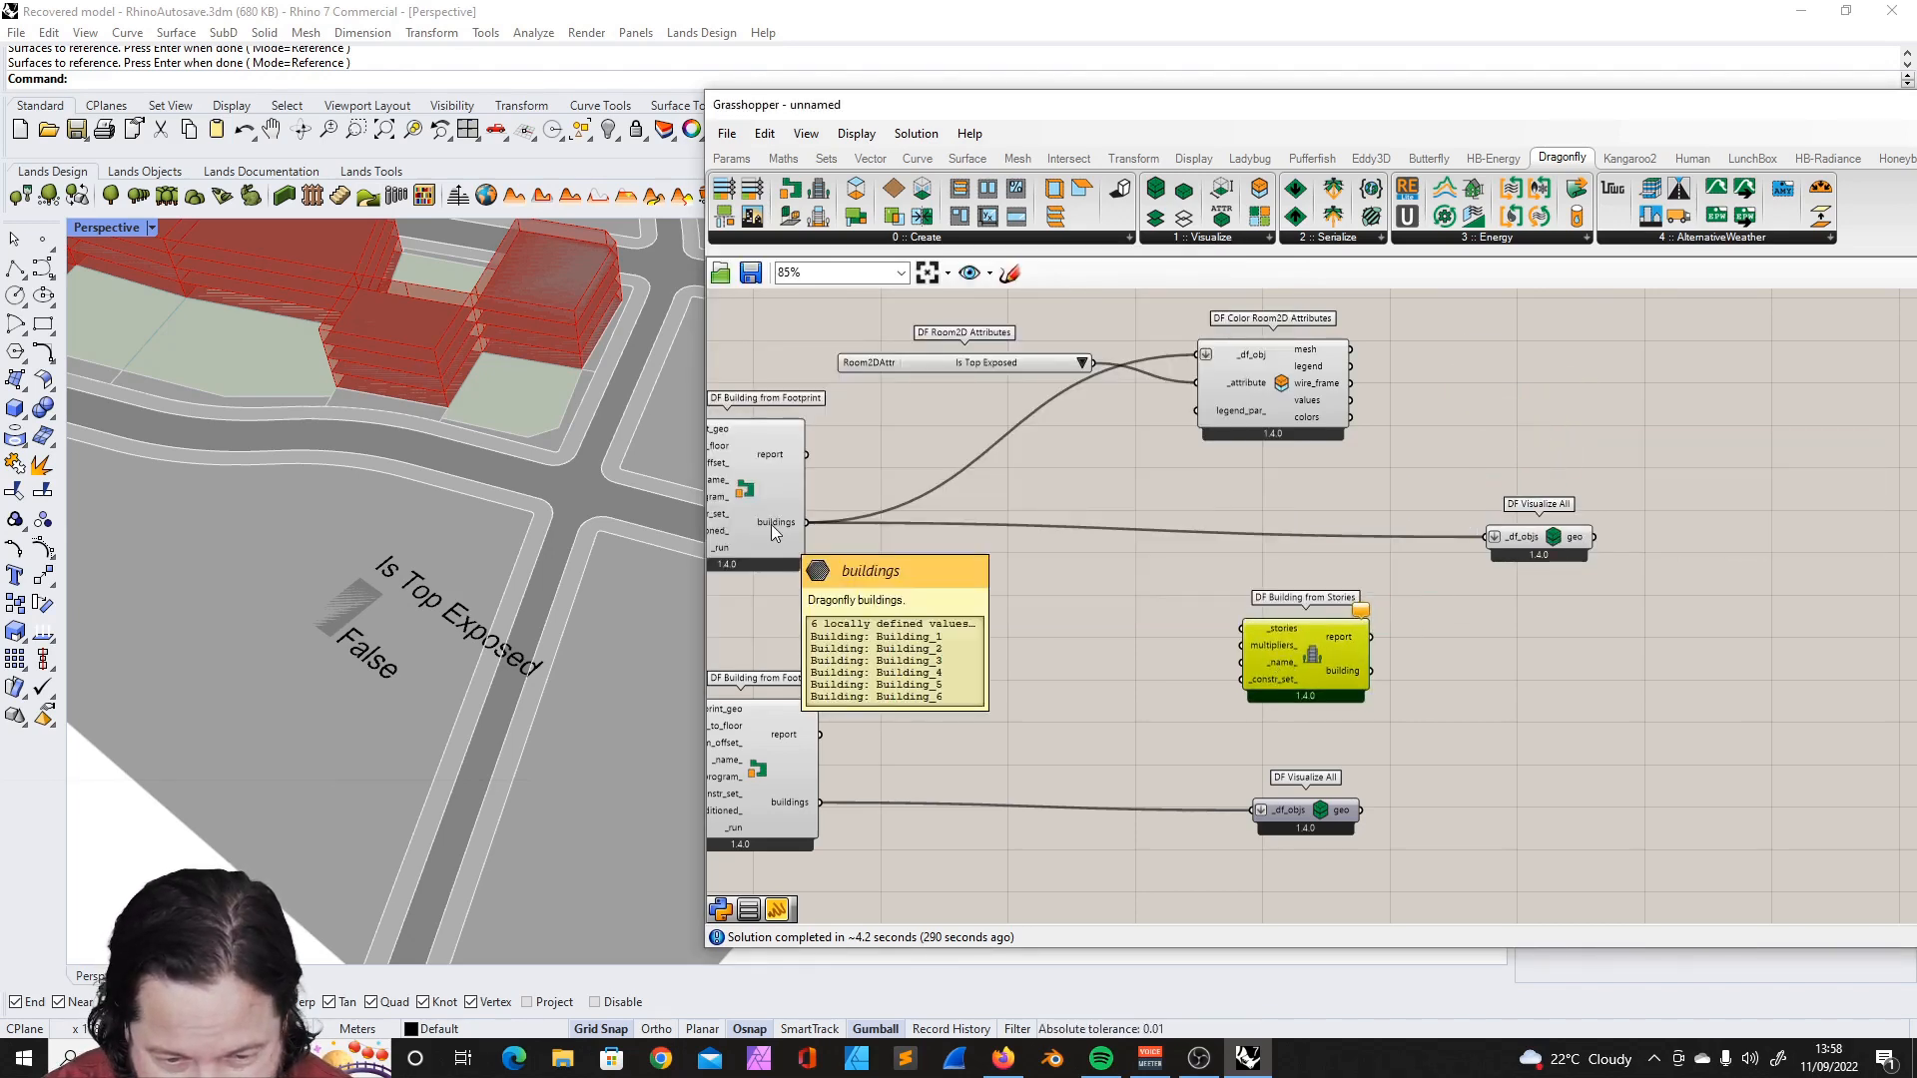
{"action": "key", "text": "Delete"}
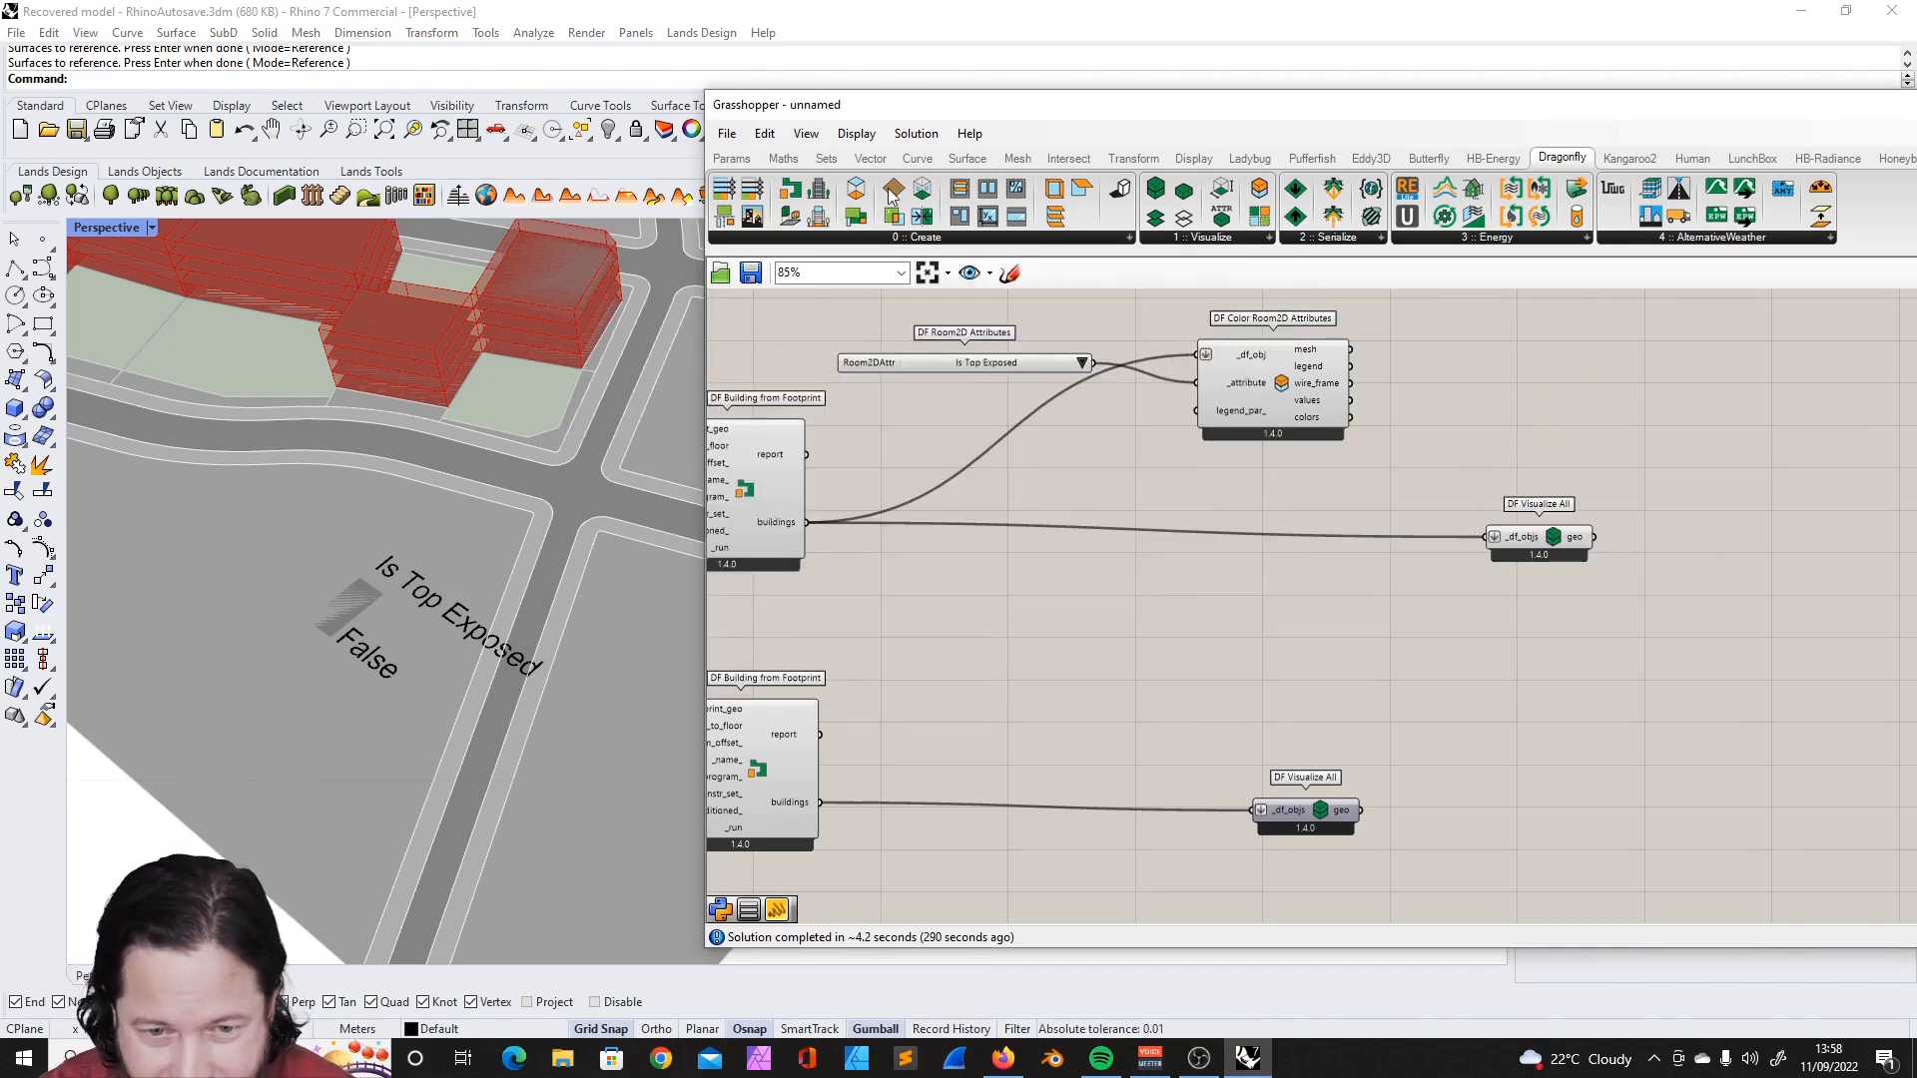
- Place a DF Separate Top Bottom component and connect the first definition's buildings output to its _buildings input
{"action": "left_click", "coordinate": [831, 237]}
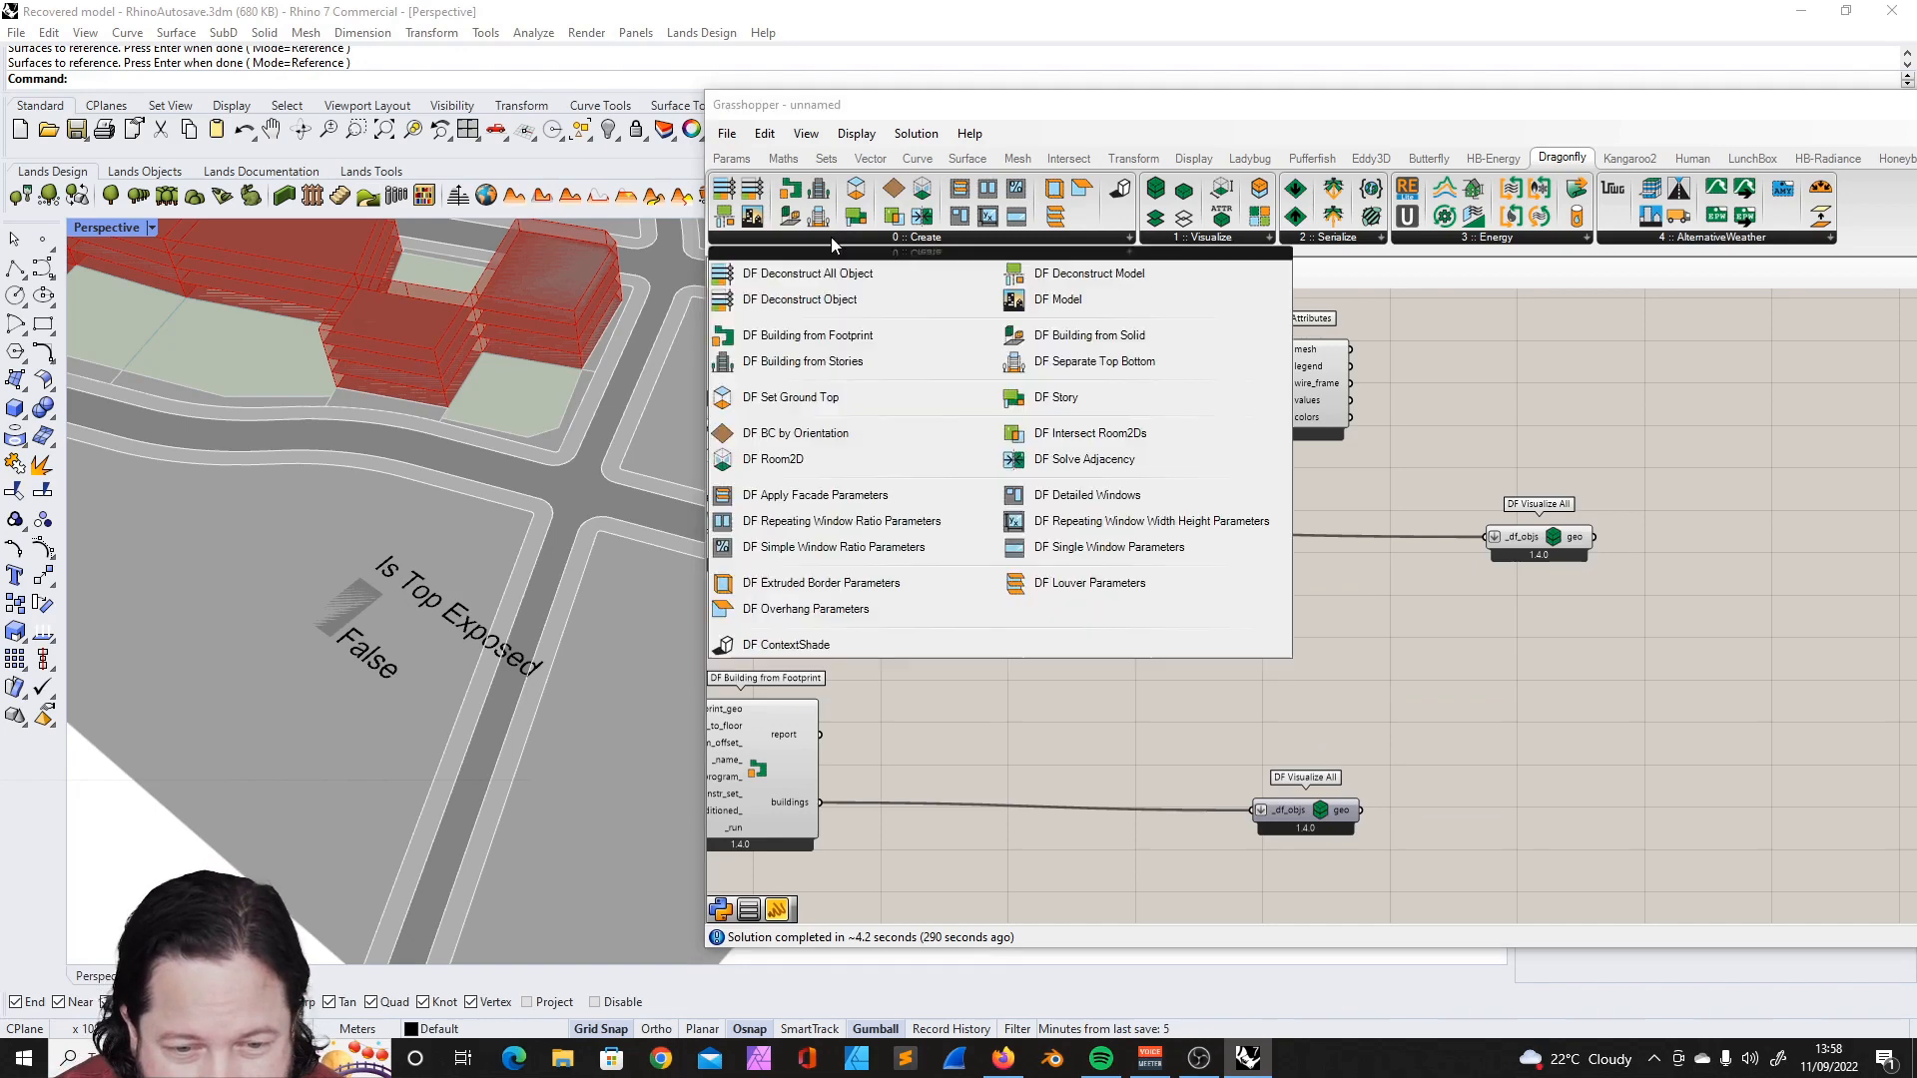
{"action": "left_click", "coordinate": [1079, 362]}
{"action": "left_click", "coordinate": [1148, 587]}
{"action": "left_click_drag", "start_coordinate": [809, 522], "coordinate": [1086, 587]}
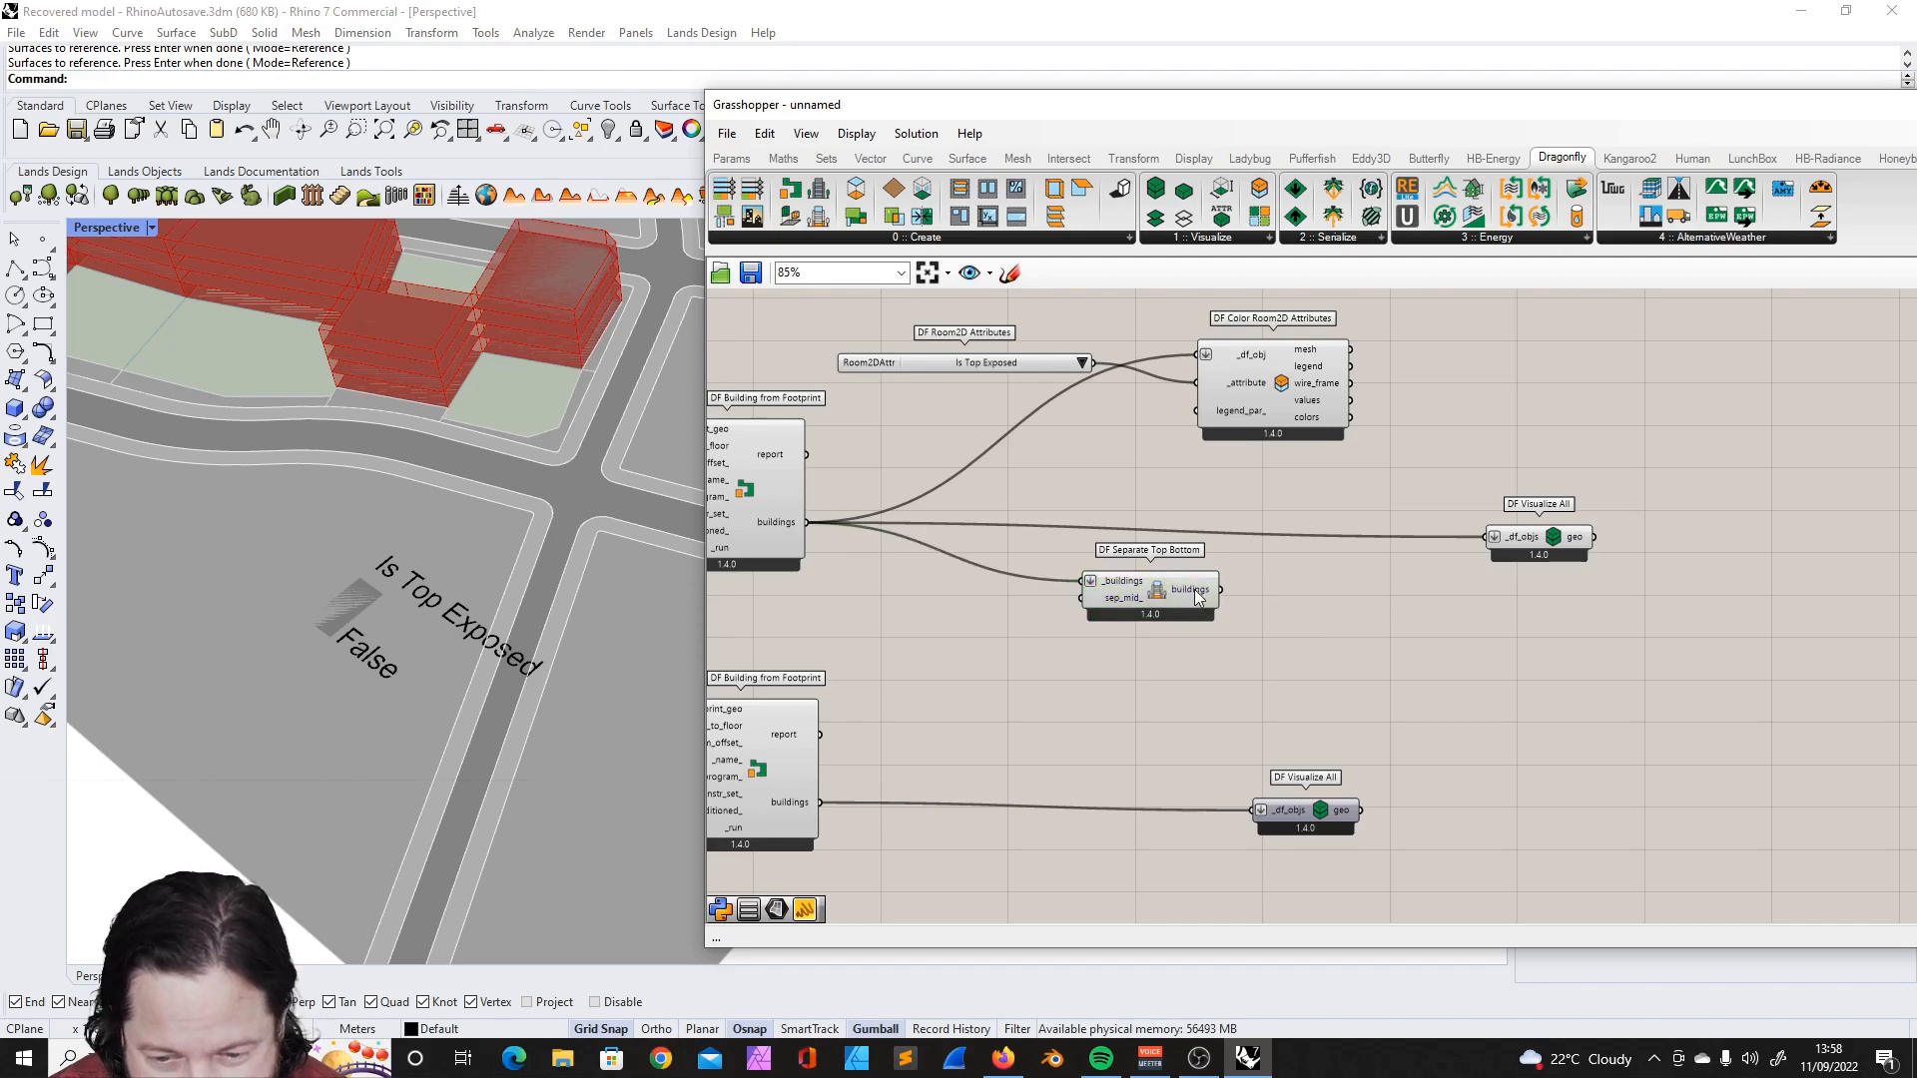
- Feed the separated buildings into _df_obj of DF Color Room2D Attributes and set the attribute to Is Ground Contact
{"action": "left_click_drag", "start_coordinate": [1260, 376], "coordinate": [1398, 378]}
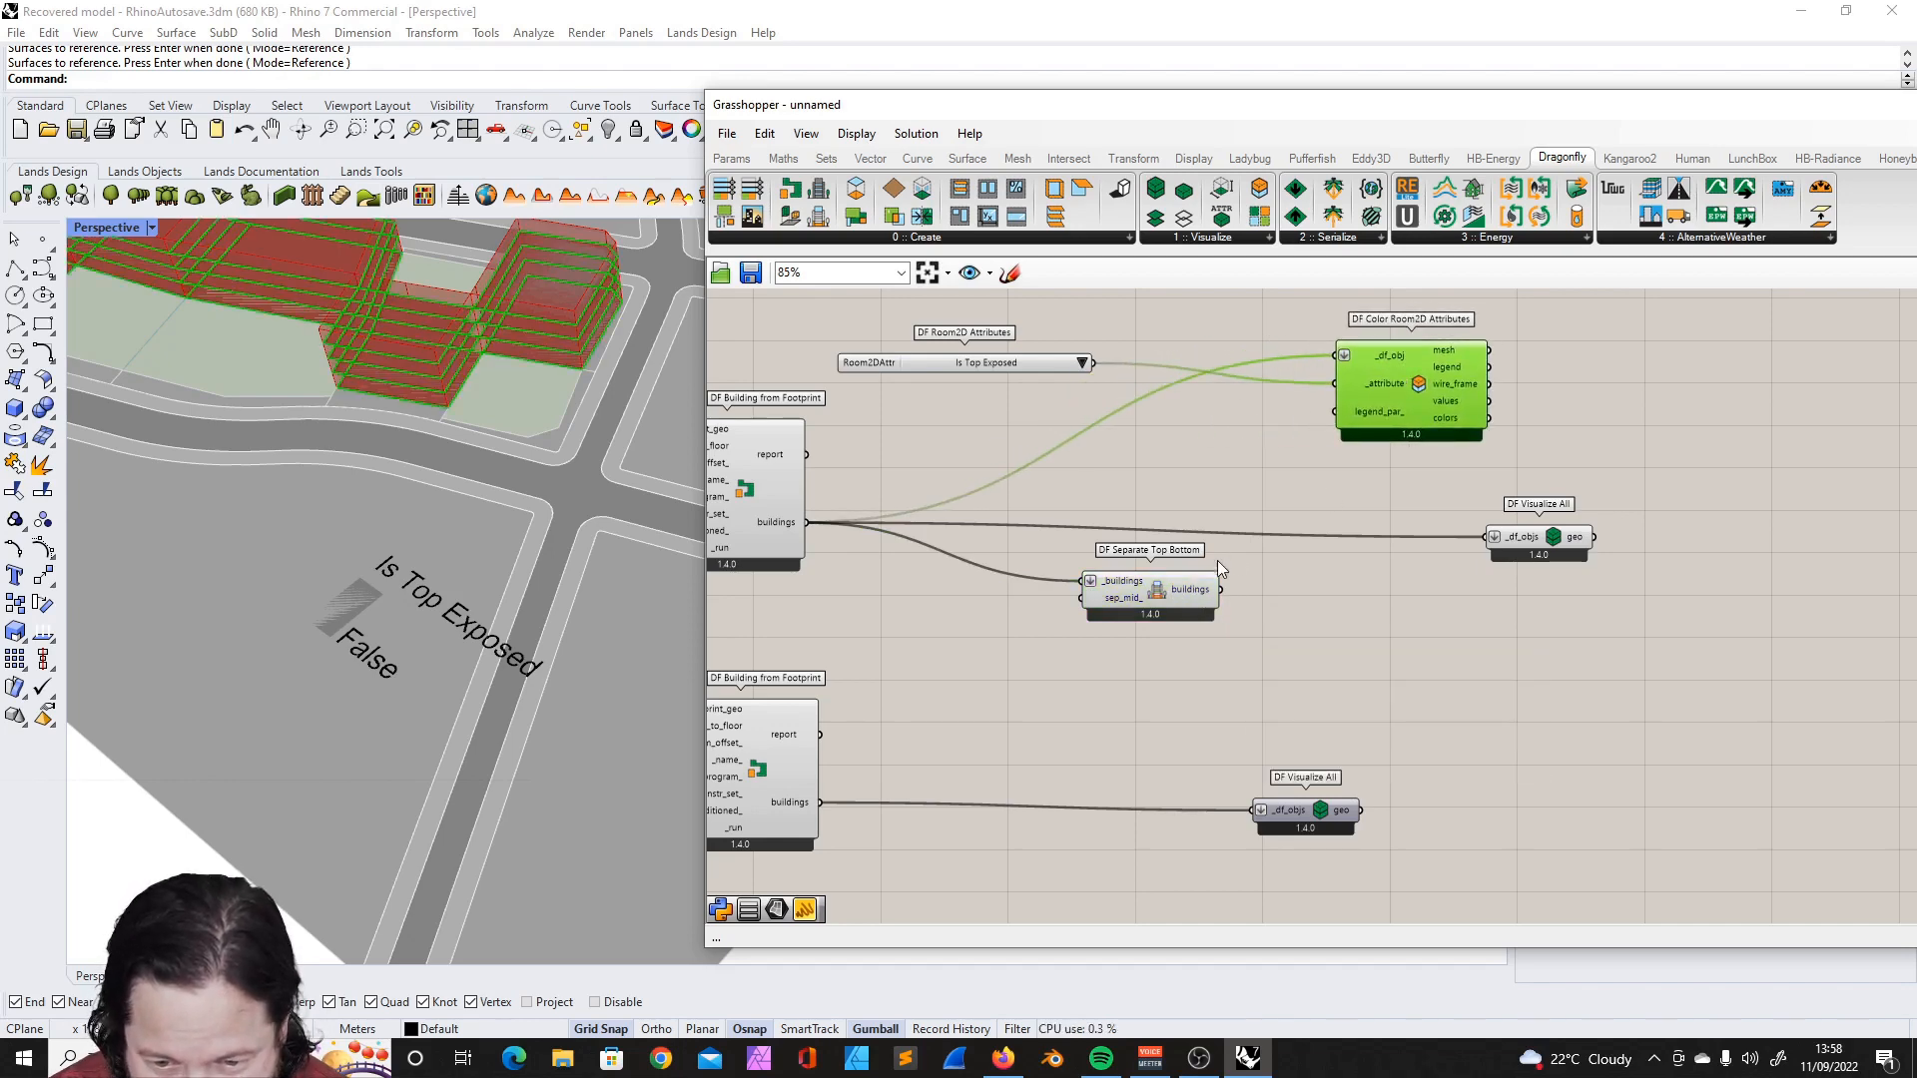
{"action": "left_click_drag", "start_coordinate": [1222, 590], "coordinate": [1335, 355]}
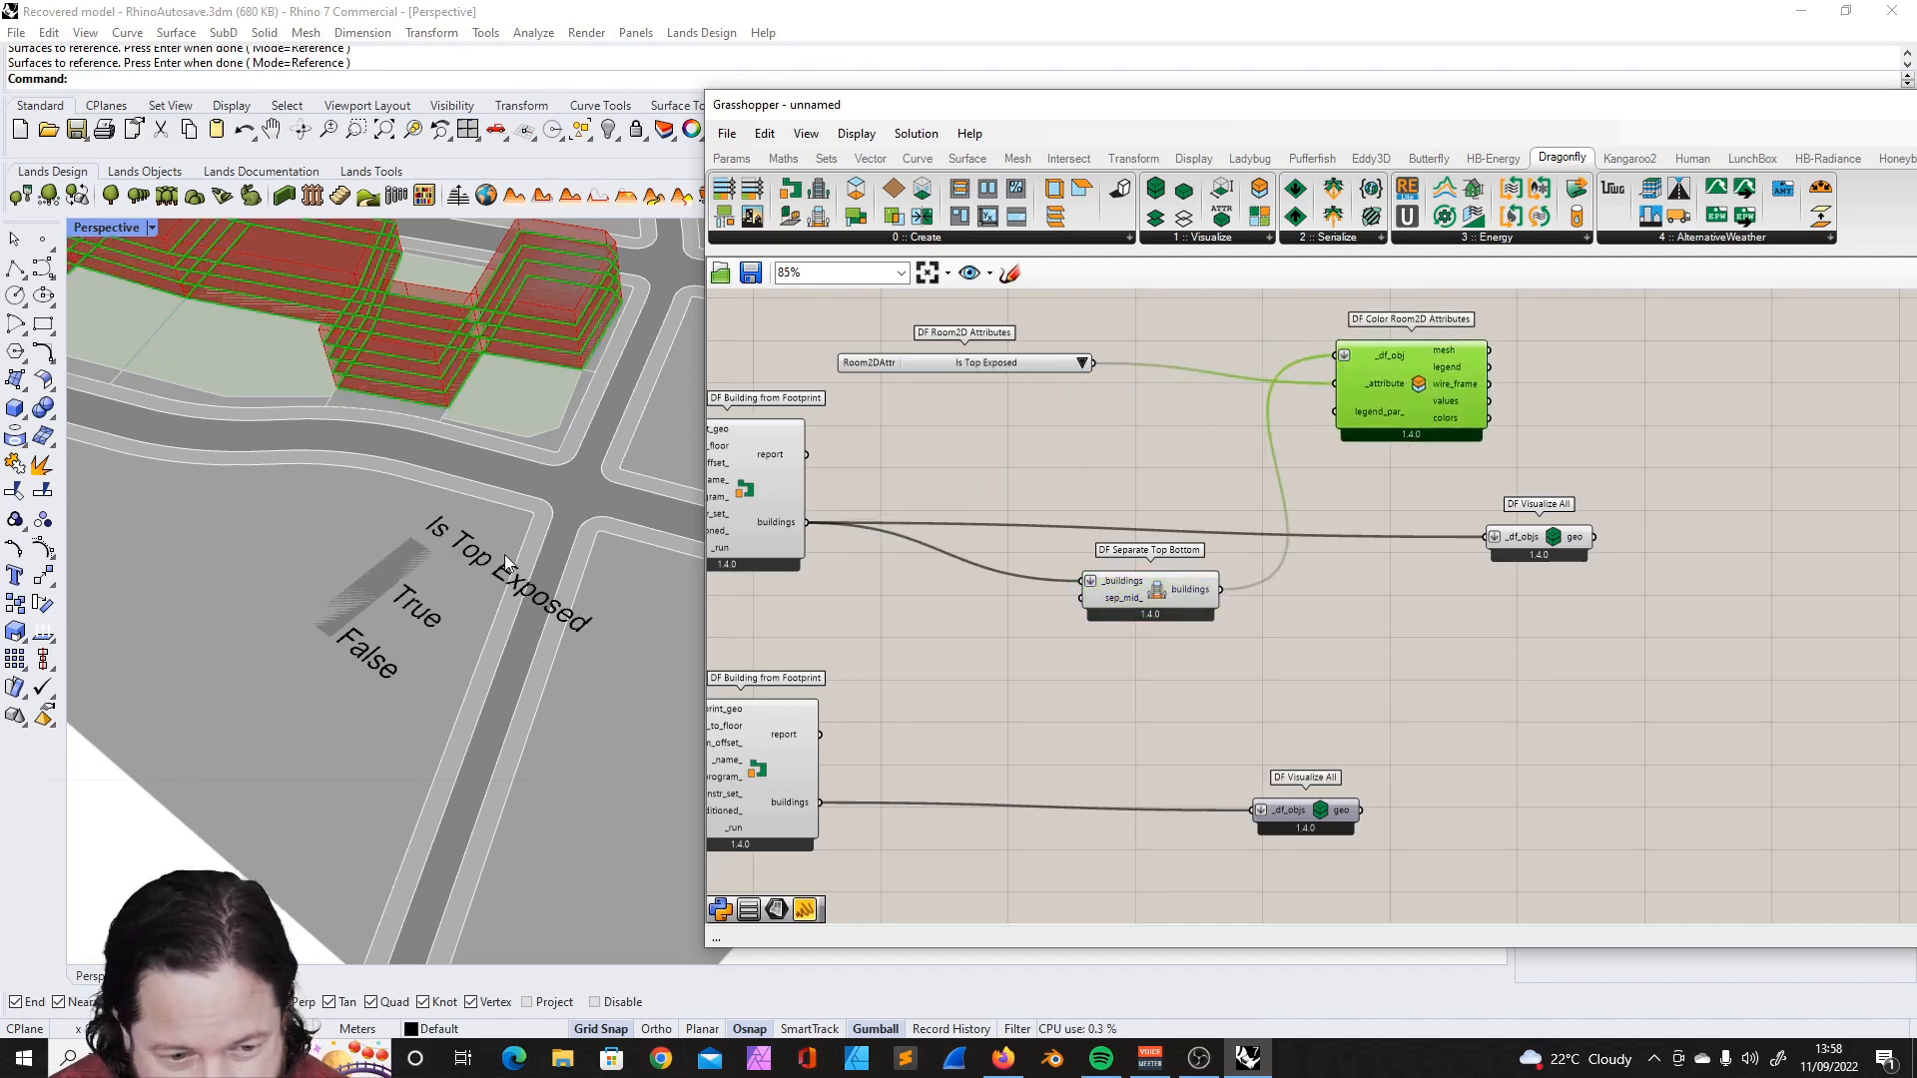
{"action": "right_click_drag", "start_coordinate": [547, 548], "coordinate": [444, 539]}
{"action": "left_click", "coordinate": [1333, 483]}
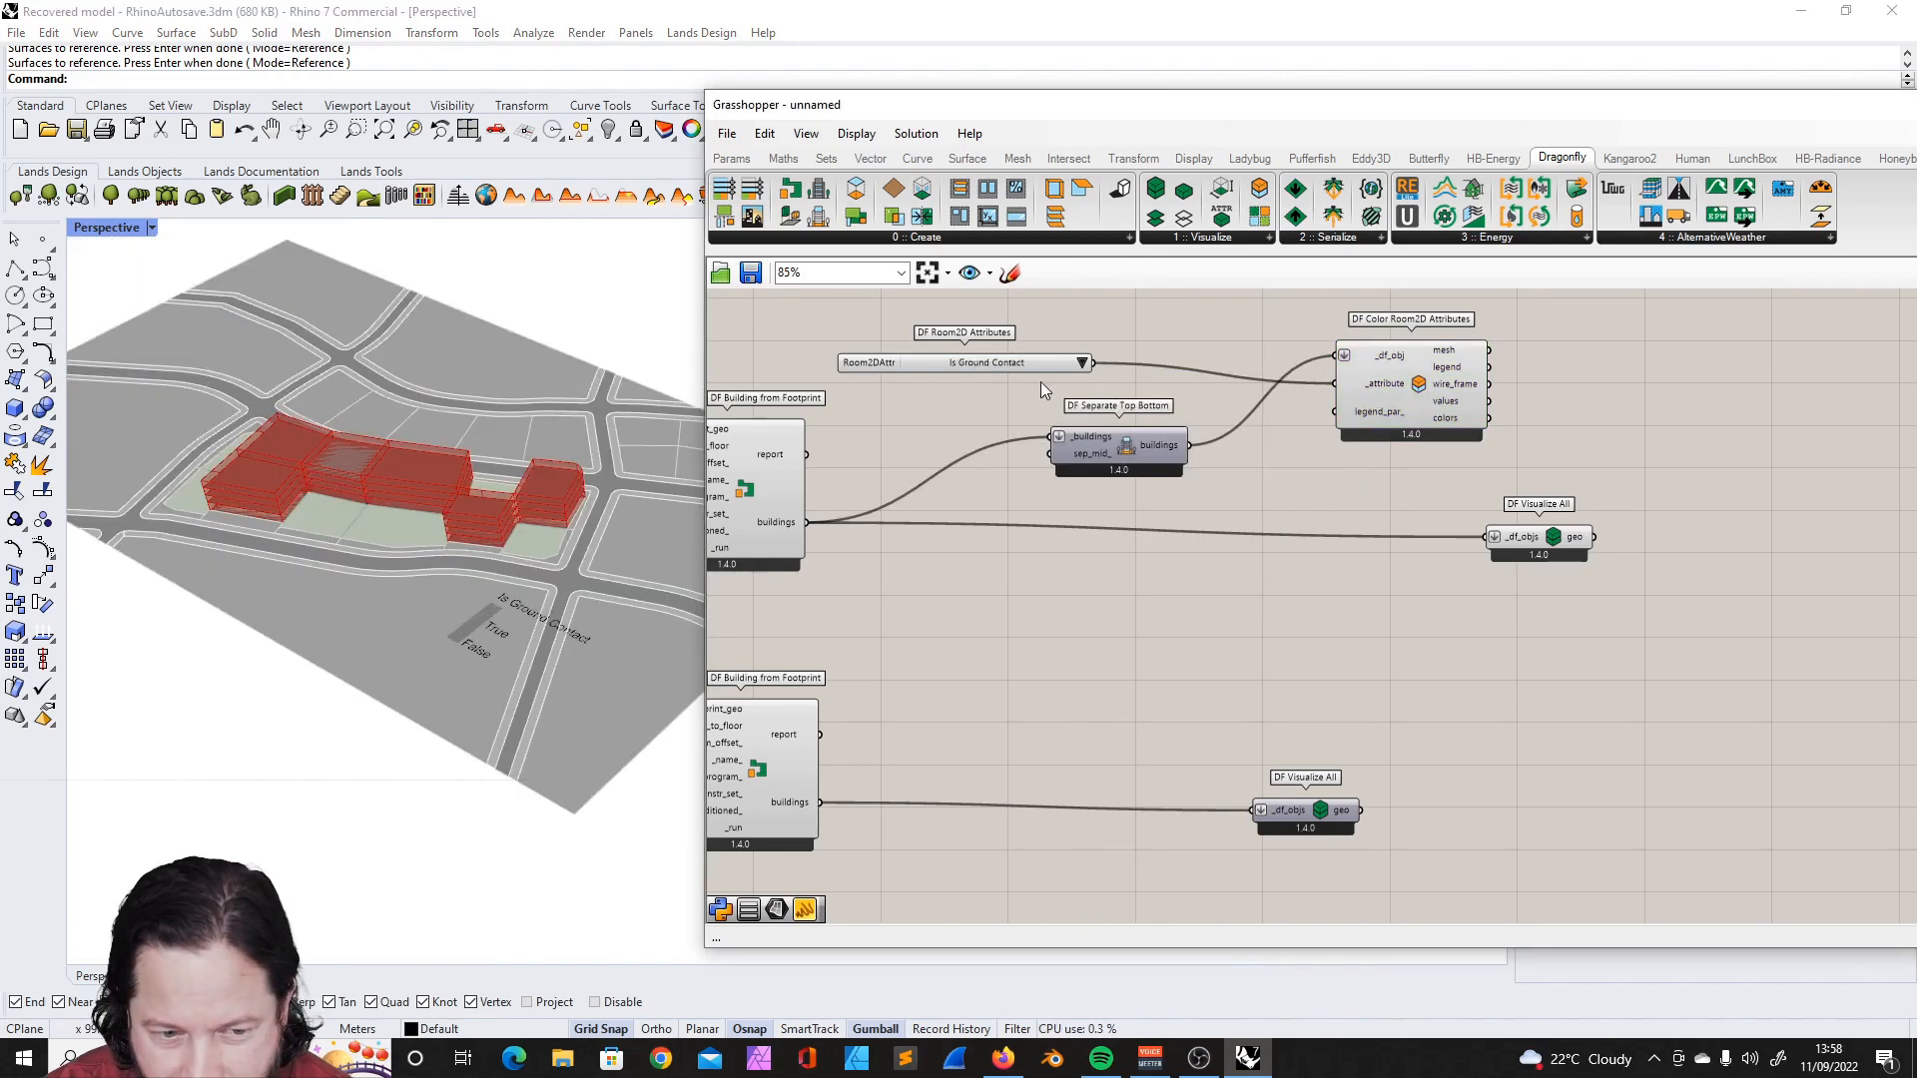
- Remove the upper definition's DF Visualize All component and set the Perspective viewport to Shaded display
{"action": "left_click_drag", "start_coordinate": [1538, 534], "coordinate": [1240, 557]}
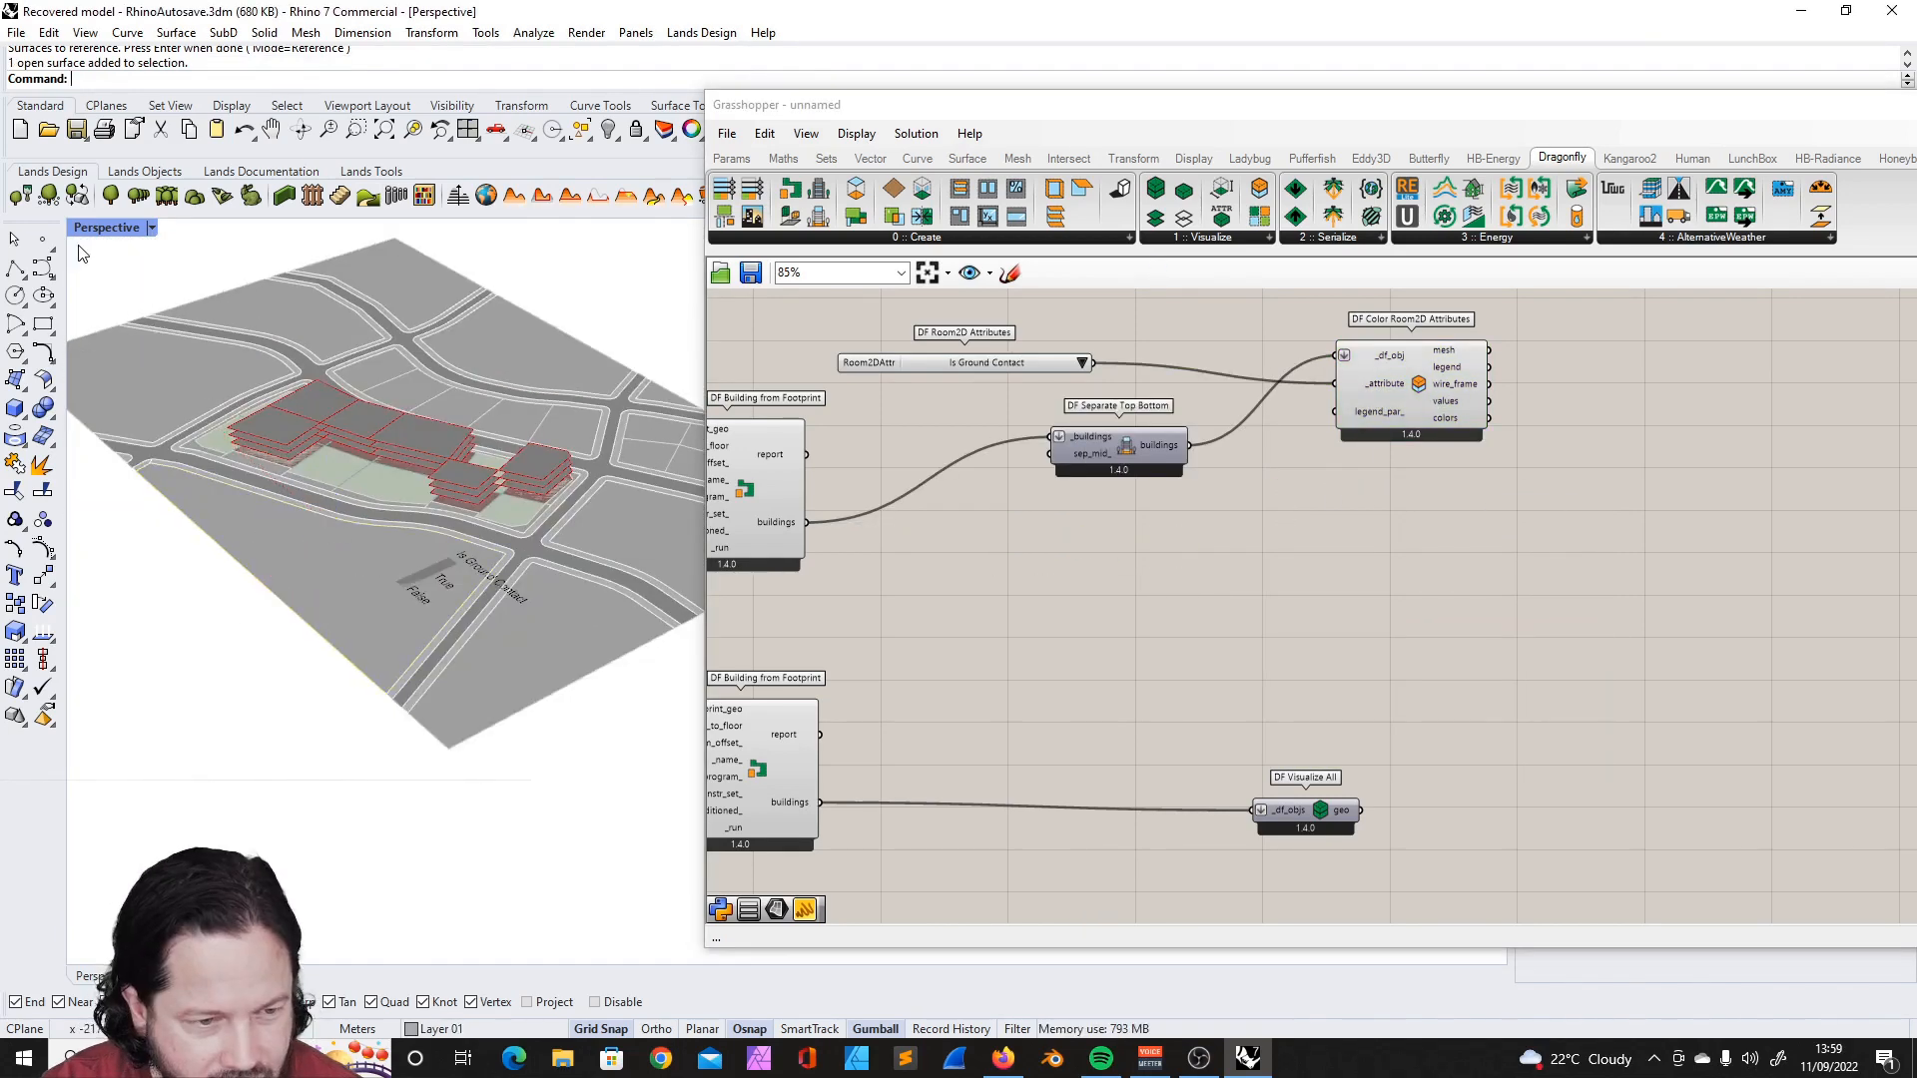
{"action": "left_click", "coordinate": [103, 229]}
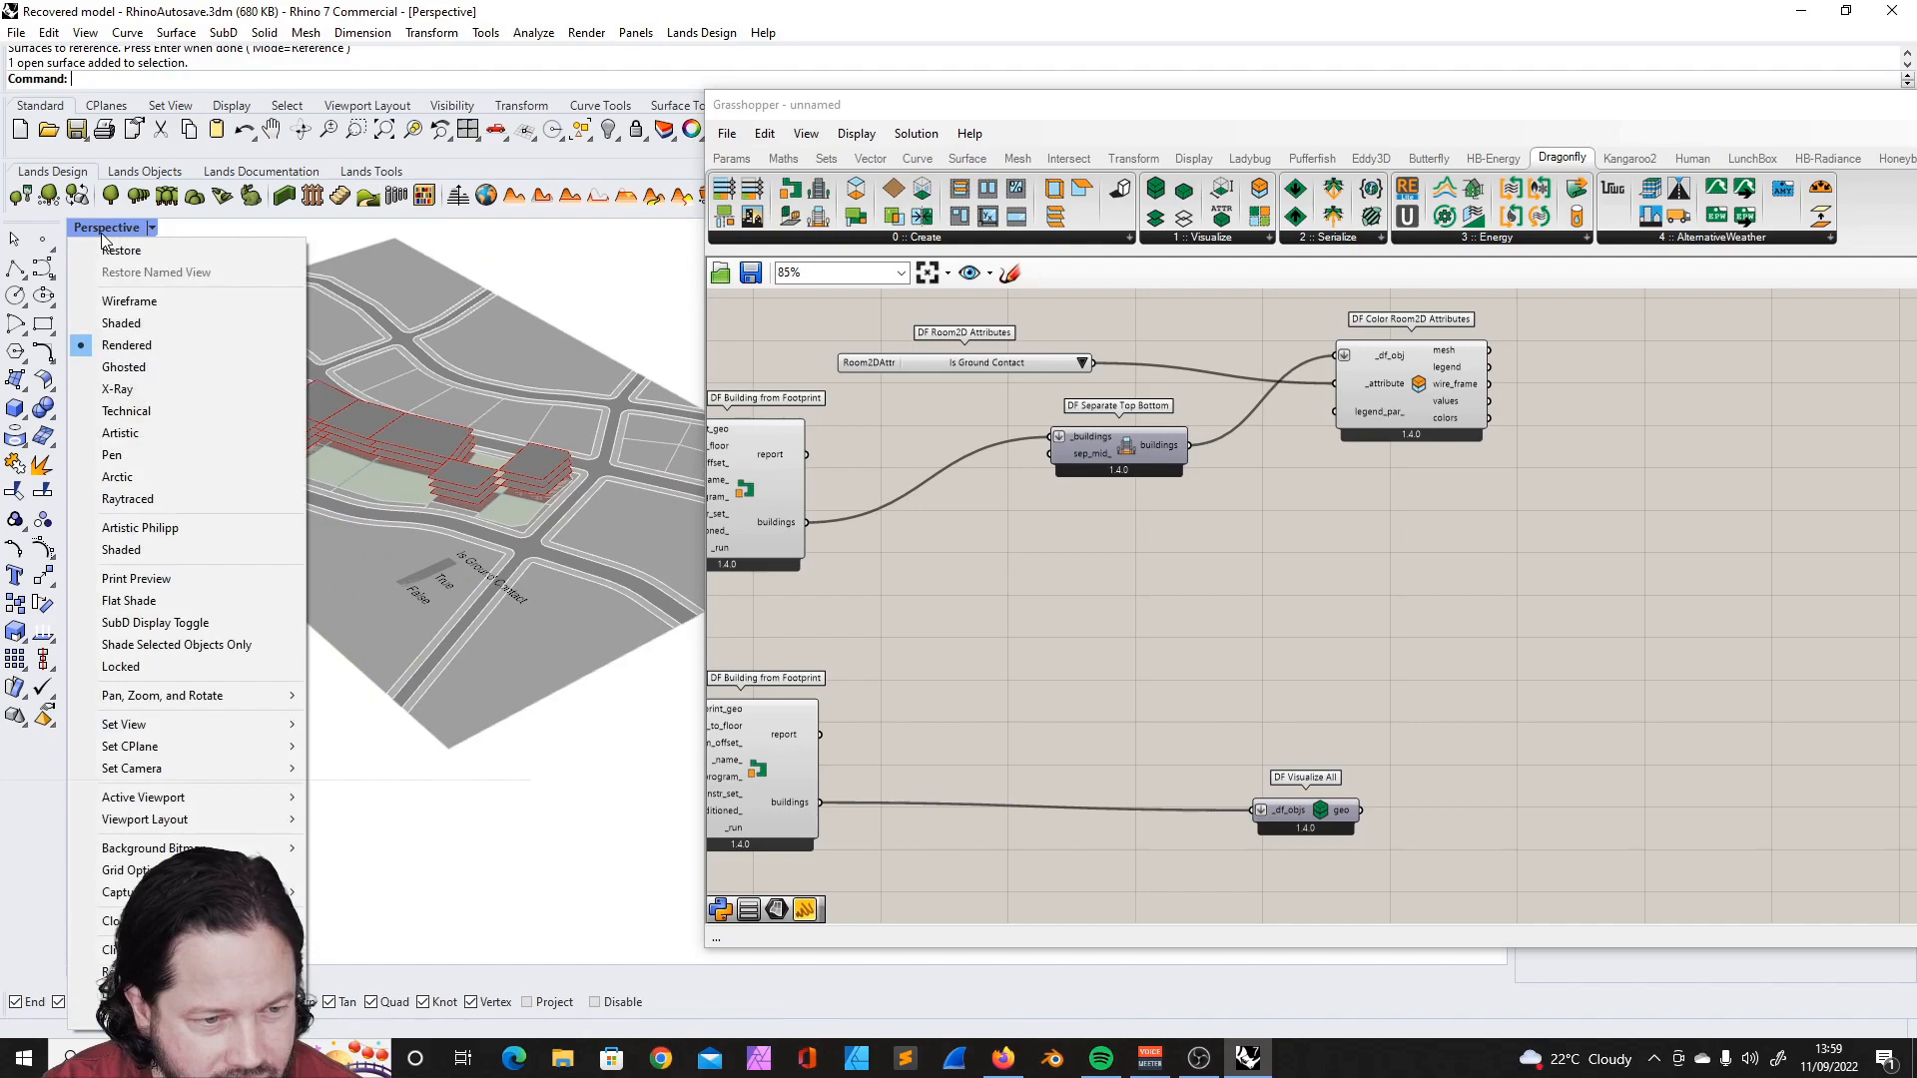
{"action": "left_click", "coordinate": [149, 313]}
- Examine the Is Ground Contact colouring of the building floors and its legend in the Rhino viewport
{"action": "scroll", "coordinate": [497, 524], "scroll_direction": "down", "scroll_amount": 6}
{"action": "right_click_drag", "start_coordinate": [497, 524], "coordinate": [549, 555]}
{"action": "scroll", "coordinate": [548, 555], "scroll_direction": "up", "scroll_amount": 6}
{"action": "scroll", "coordinate": [500, 537], "scroll_direction": "up", "scroll_amount": 5}
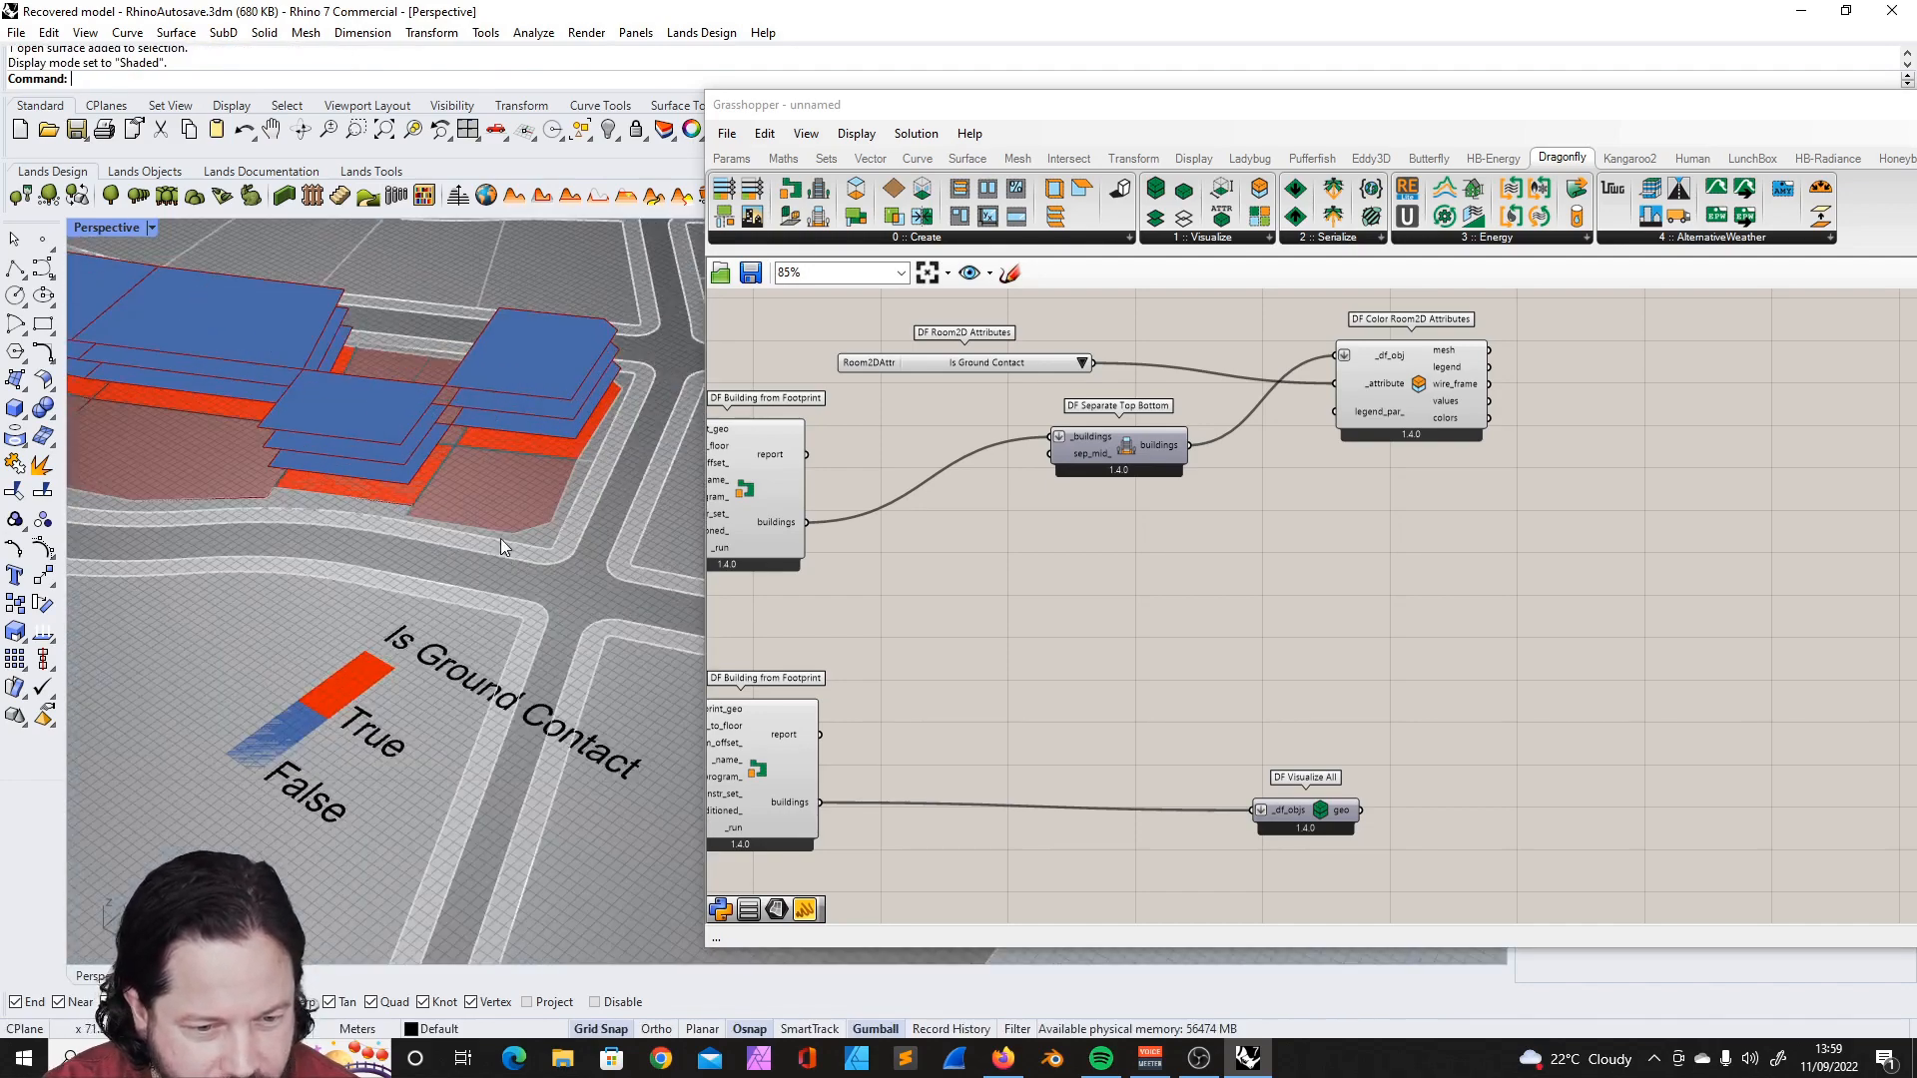
{"action": "scroll", "coordinate": [479, 492], "scroll_direction": "down", "scroll_amount": 1}
{"action": "scroll", "coordinate": [478, 504], "scroll_direction": "up", "scroll_amount": 1}
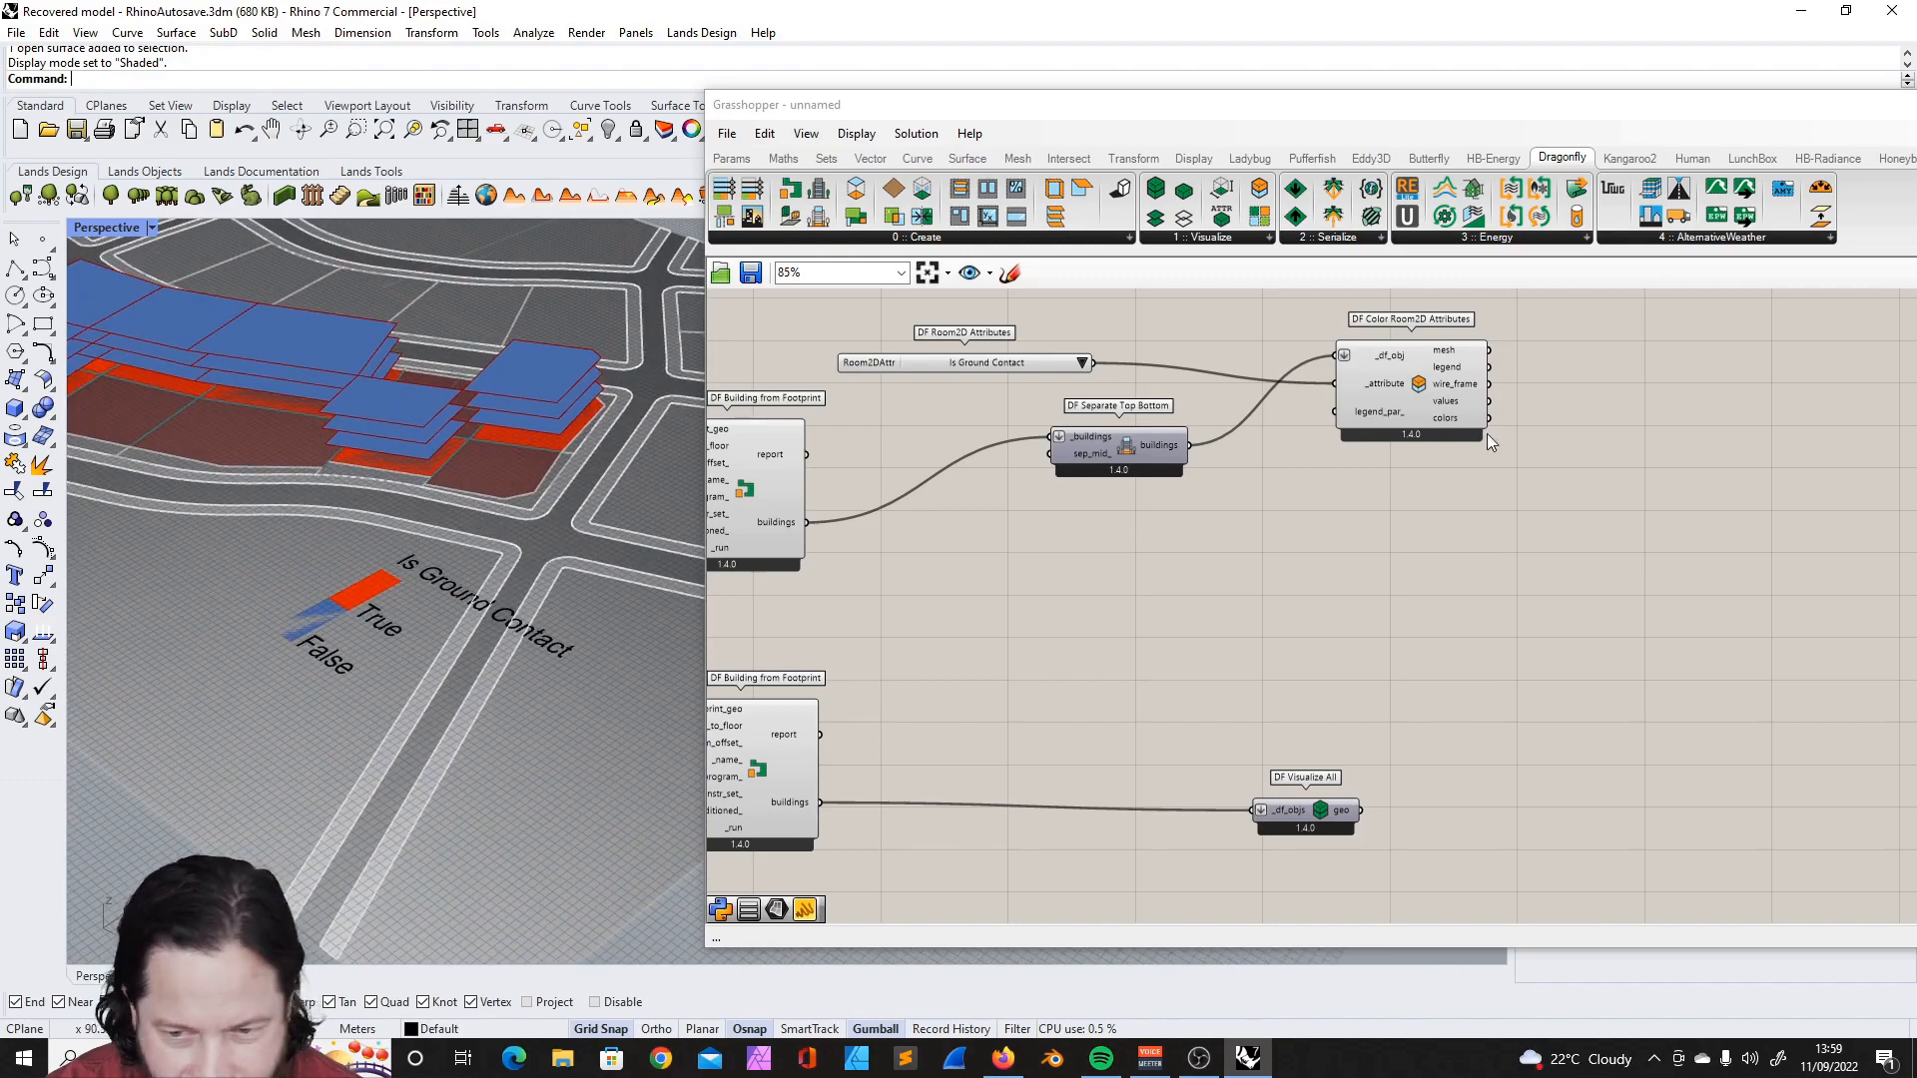
{"action": "left_click_drag", "start_coordinate": [1410, 359], "coordinate": [1378, 354]}
{"action": "right_click_drag", "start_coordinate": [377, 584], "coordinate": [300, 440]}
{"action": "scroll", "coordinate": [305, 442], "scroll_direction": "up", "scroll_amount": 3}
{"action": "scroll", "coordinate": [359, 521], "scroll_direction": "down", "scroll_amount": 5}
{"action": "scroll", "coordinate": [392, 434], "scroll_direction": "up", "scroll_amount": 6}
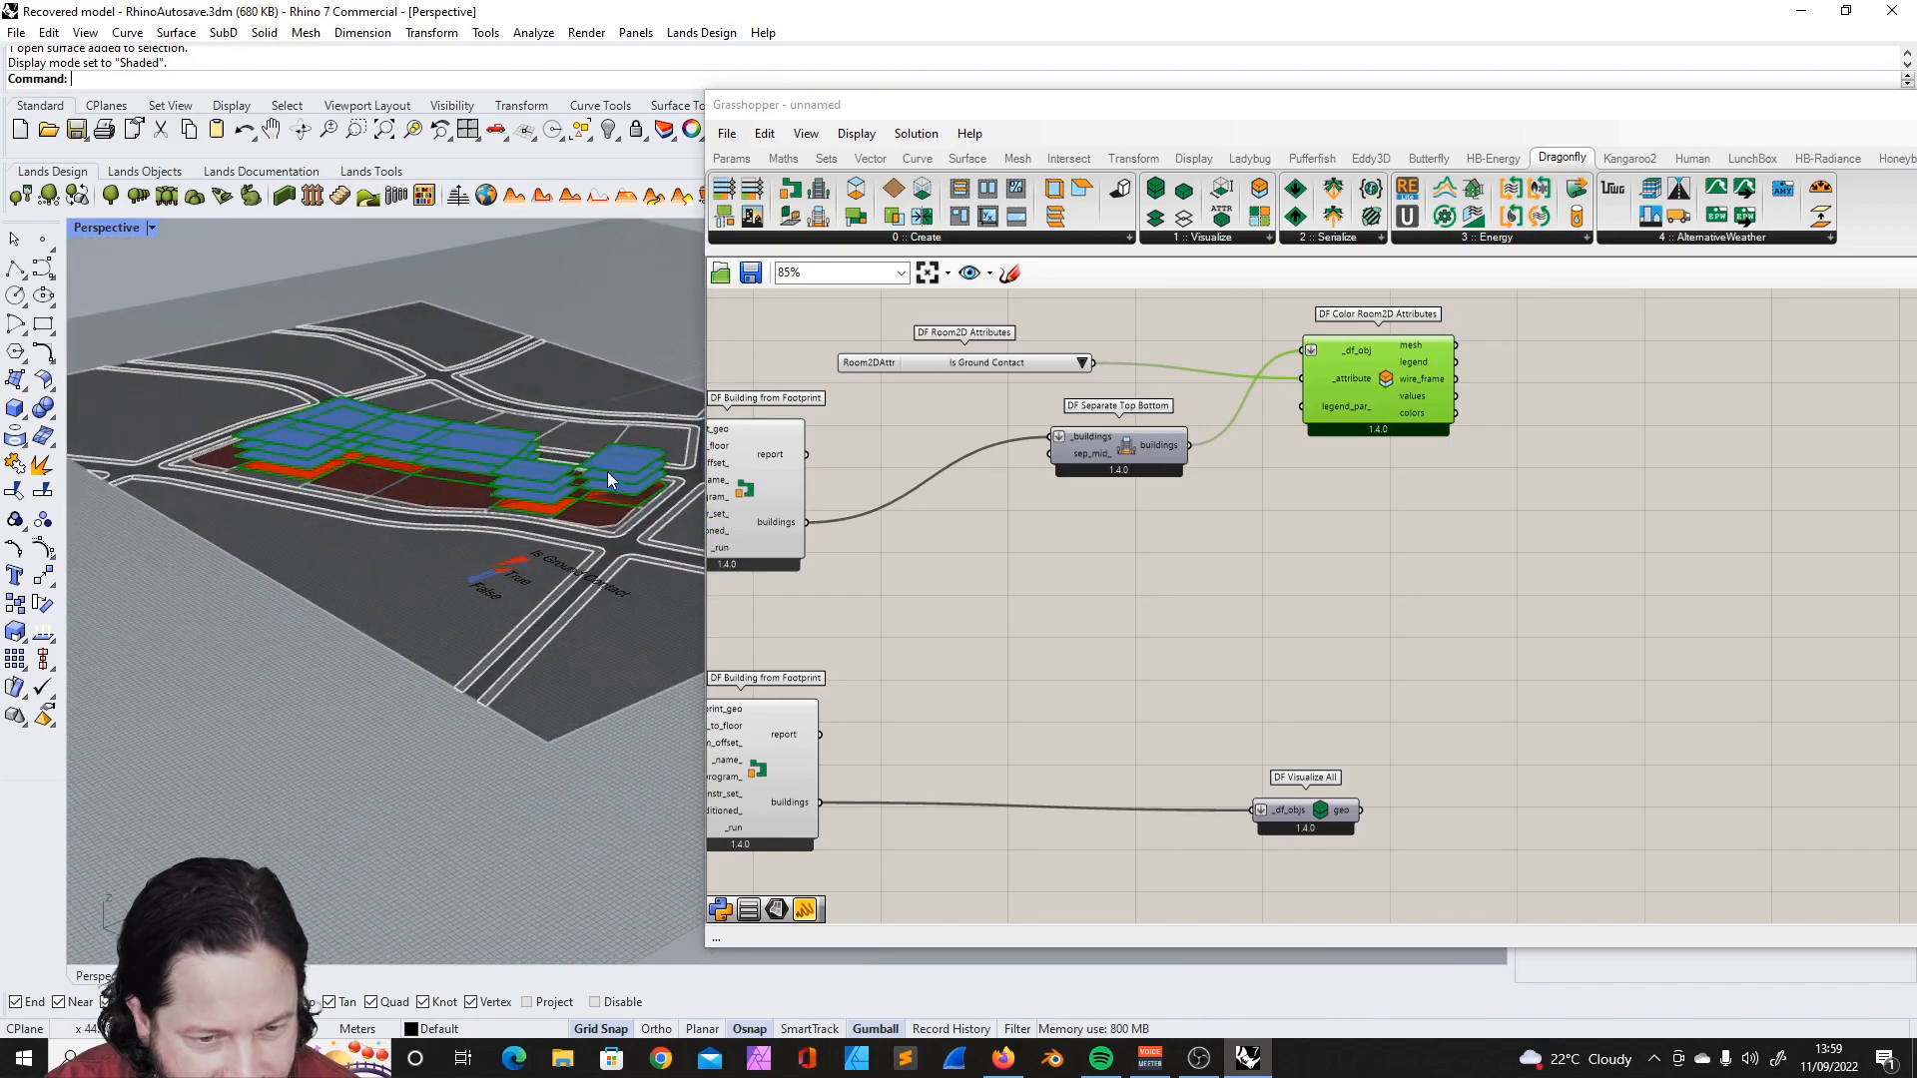
{"action": "scroll", "coordinate": [392, 434], "scroll_direction": "down", "scroll_amount": 5}
- Reposition the DF Separate Top Bottom component close to the upper DF Building from Footprint component
{"action": "left_click", "coordinate": [879, 439]}
{"action": "right_click_drag", "start_coordinate": [852, 448], "coordinate": [1088, 435]}
{"action": "scroll", "coordinate": [1088, 435], "scroll_direction": "down", "scroll_amount": 1}
{"action": "right_click_drag", "start_coordinate": [485, 457], "coordinate": [518, 423]}
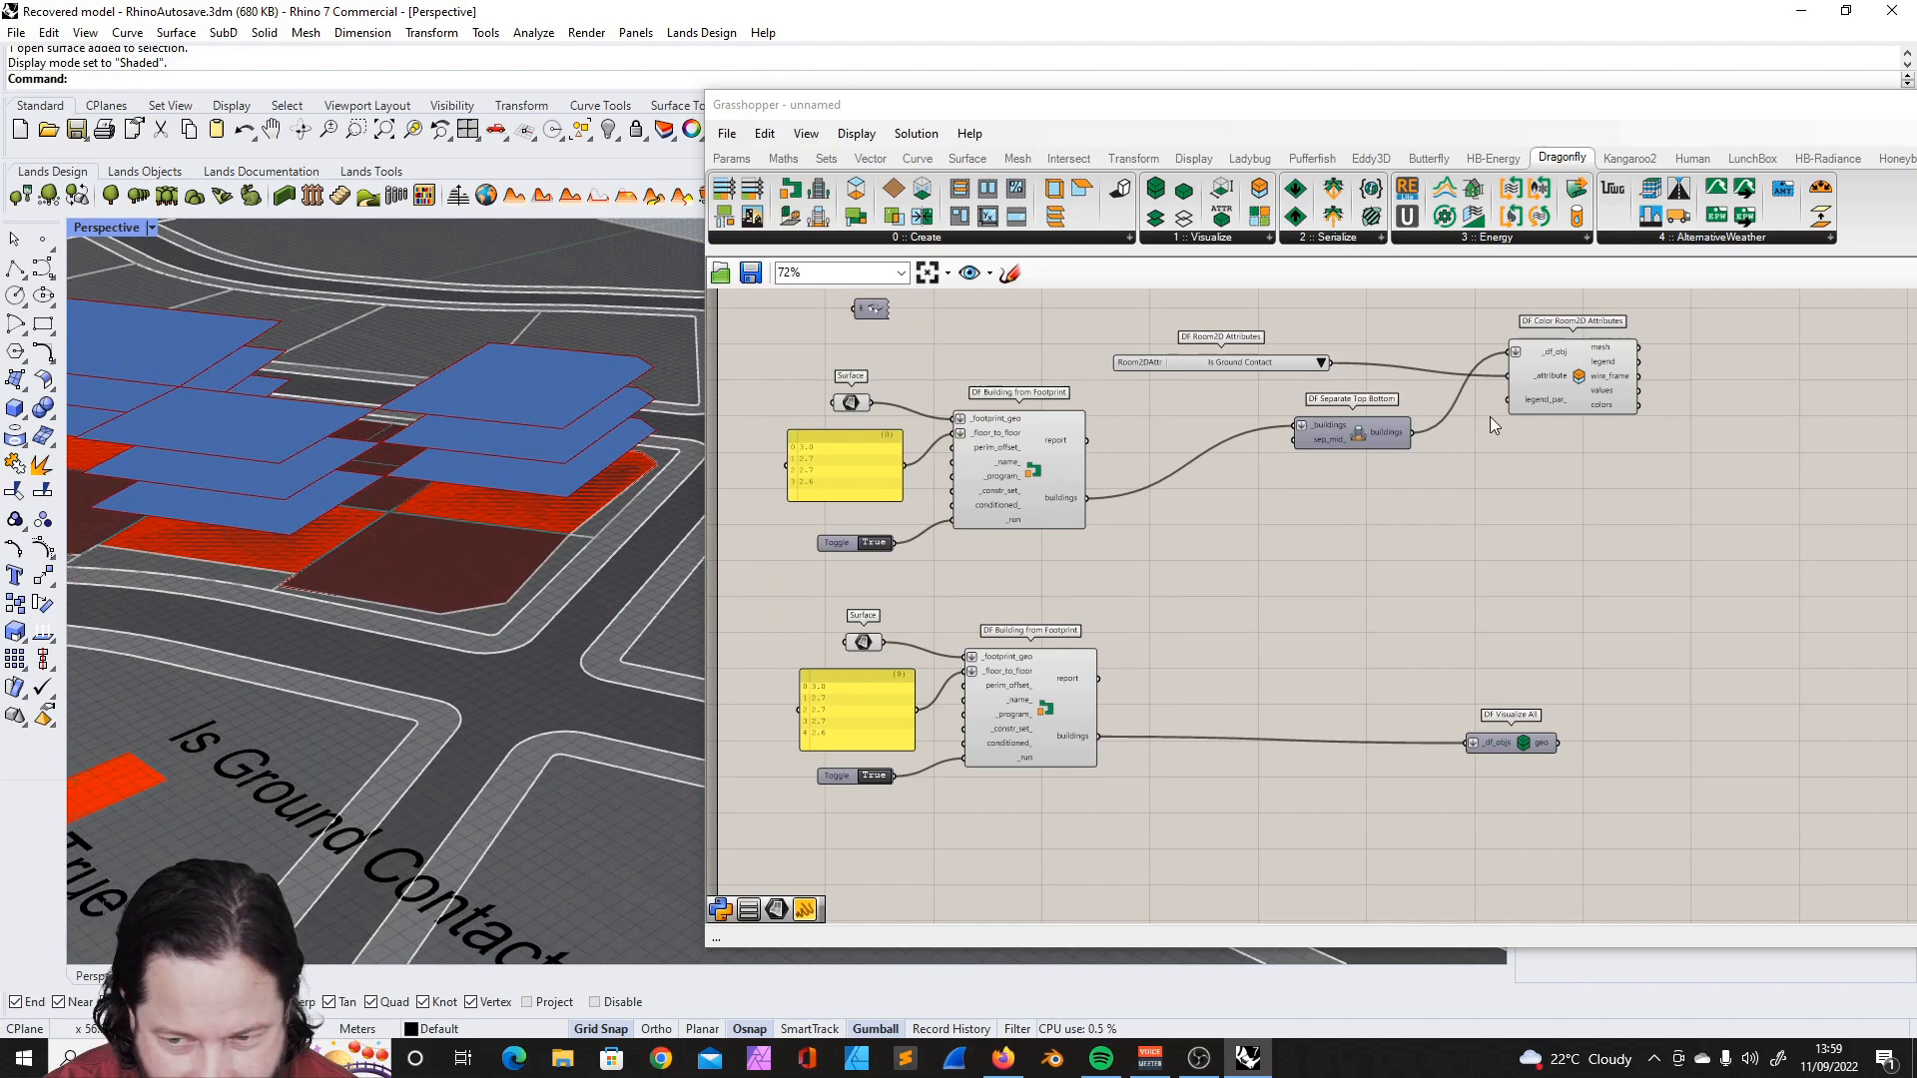
{"action": "left_click_drag", "start_coordinate": [1356, 437], "coordinate": [1256, 486]}
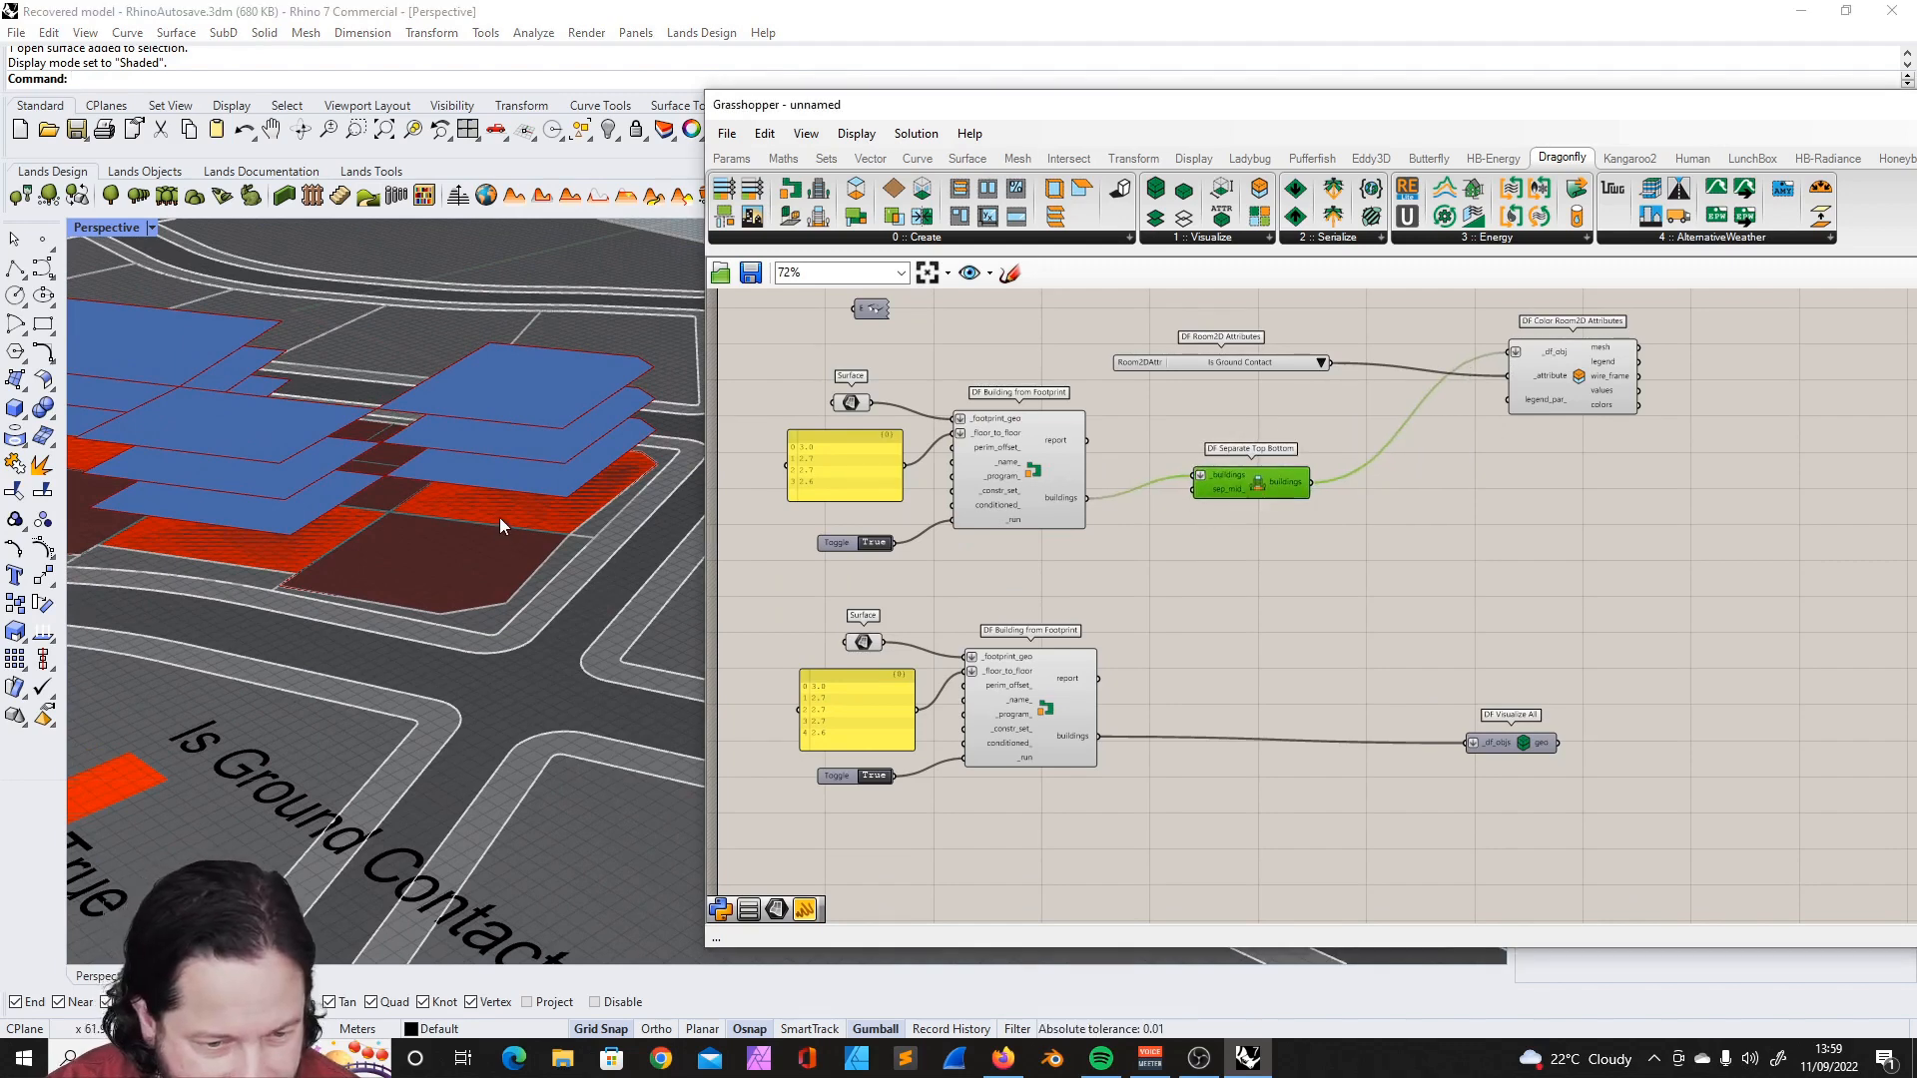
{"action": "left_click", "coordinate": [500, 525]}
{"action": "right_click_drag", "start_coordinate": [499, 525], "coordinate": [369, 529]}
{"action": "left_click", "coordinate": [369, 528]}
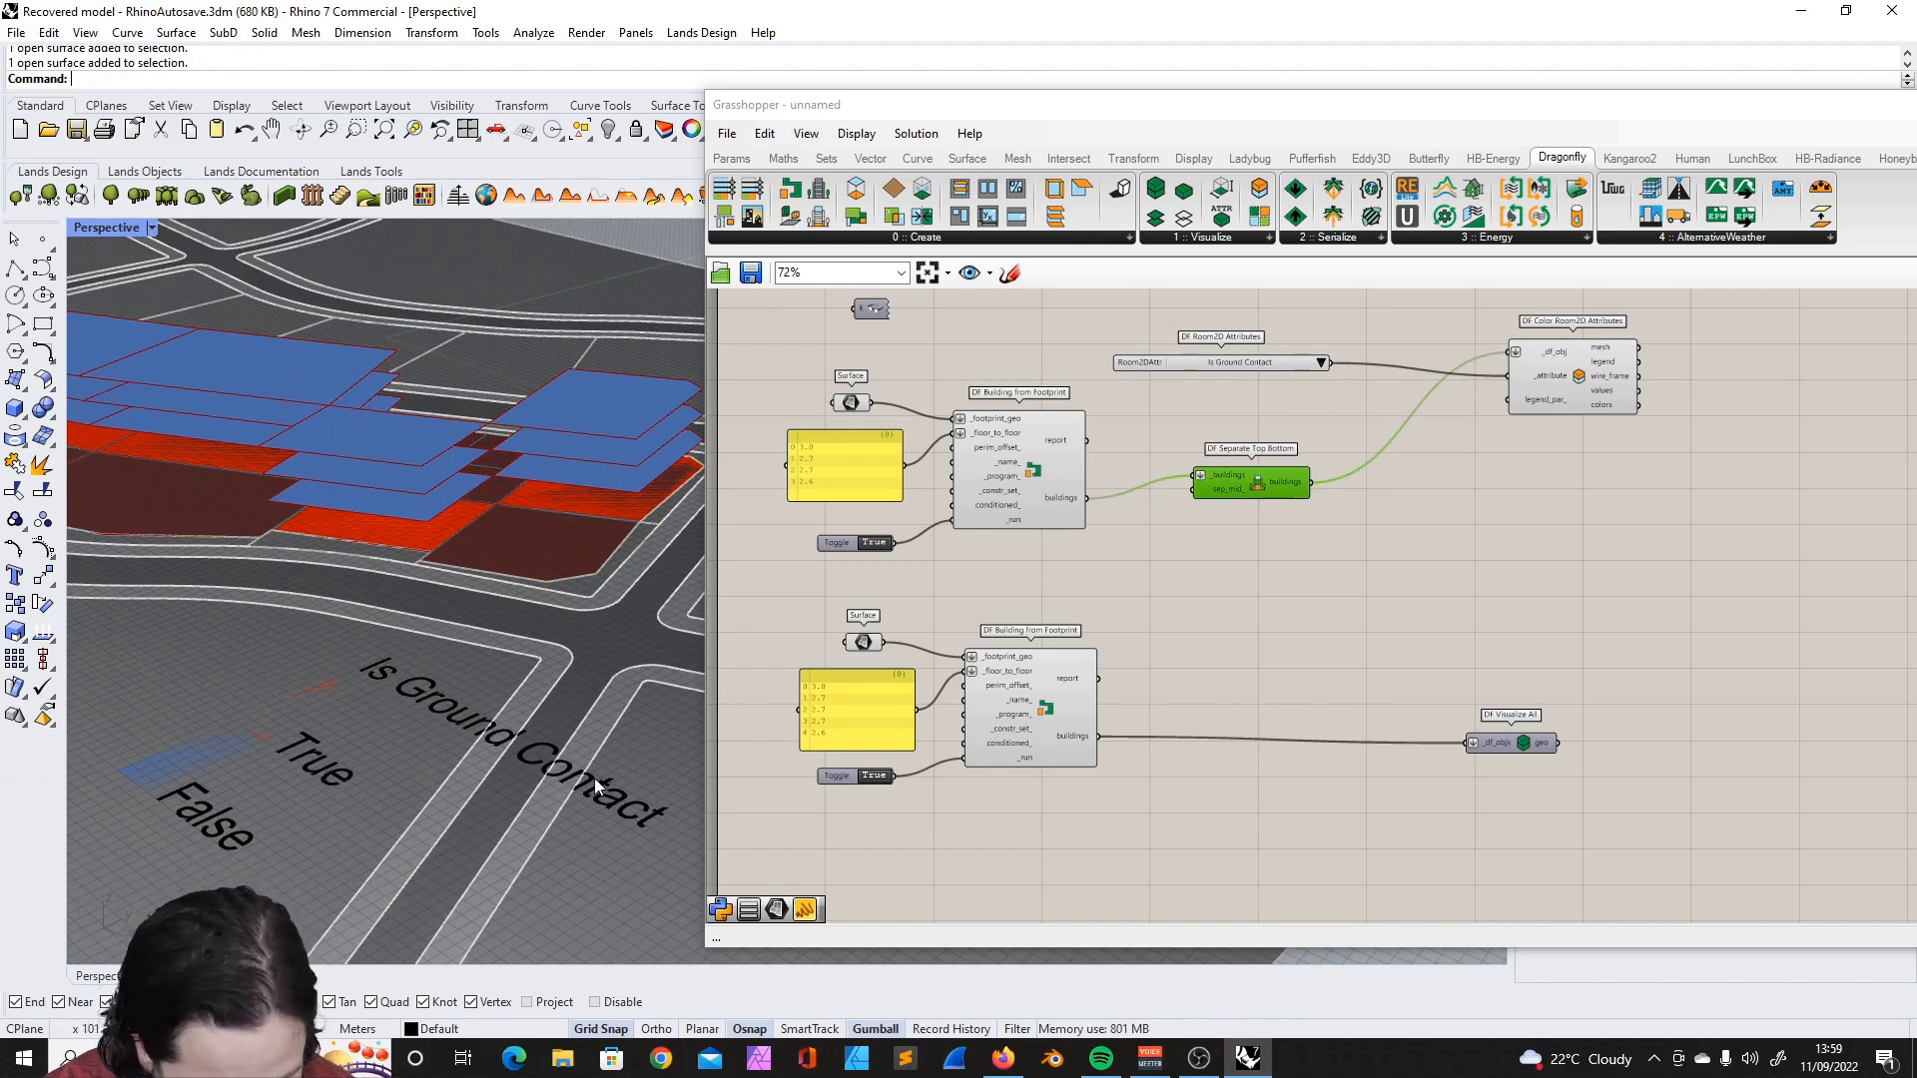
{"action": "left_click", "coordinate": [1230, 517]}
{"action": "mouse_move", "coordinate": [1241, 480]}
{"action": "left_mouse_down"}
{"action": "mouse_move", "coordinate": [1232, 437]}
{"action": "mouse_move", "coordinate": [1232, 495]}
{"action": "left_mouse_up"}
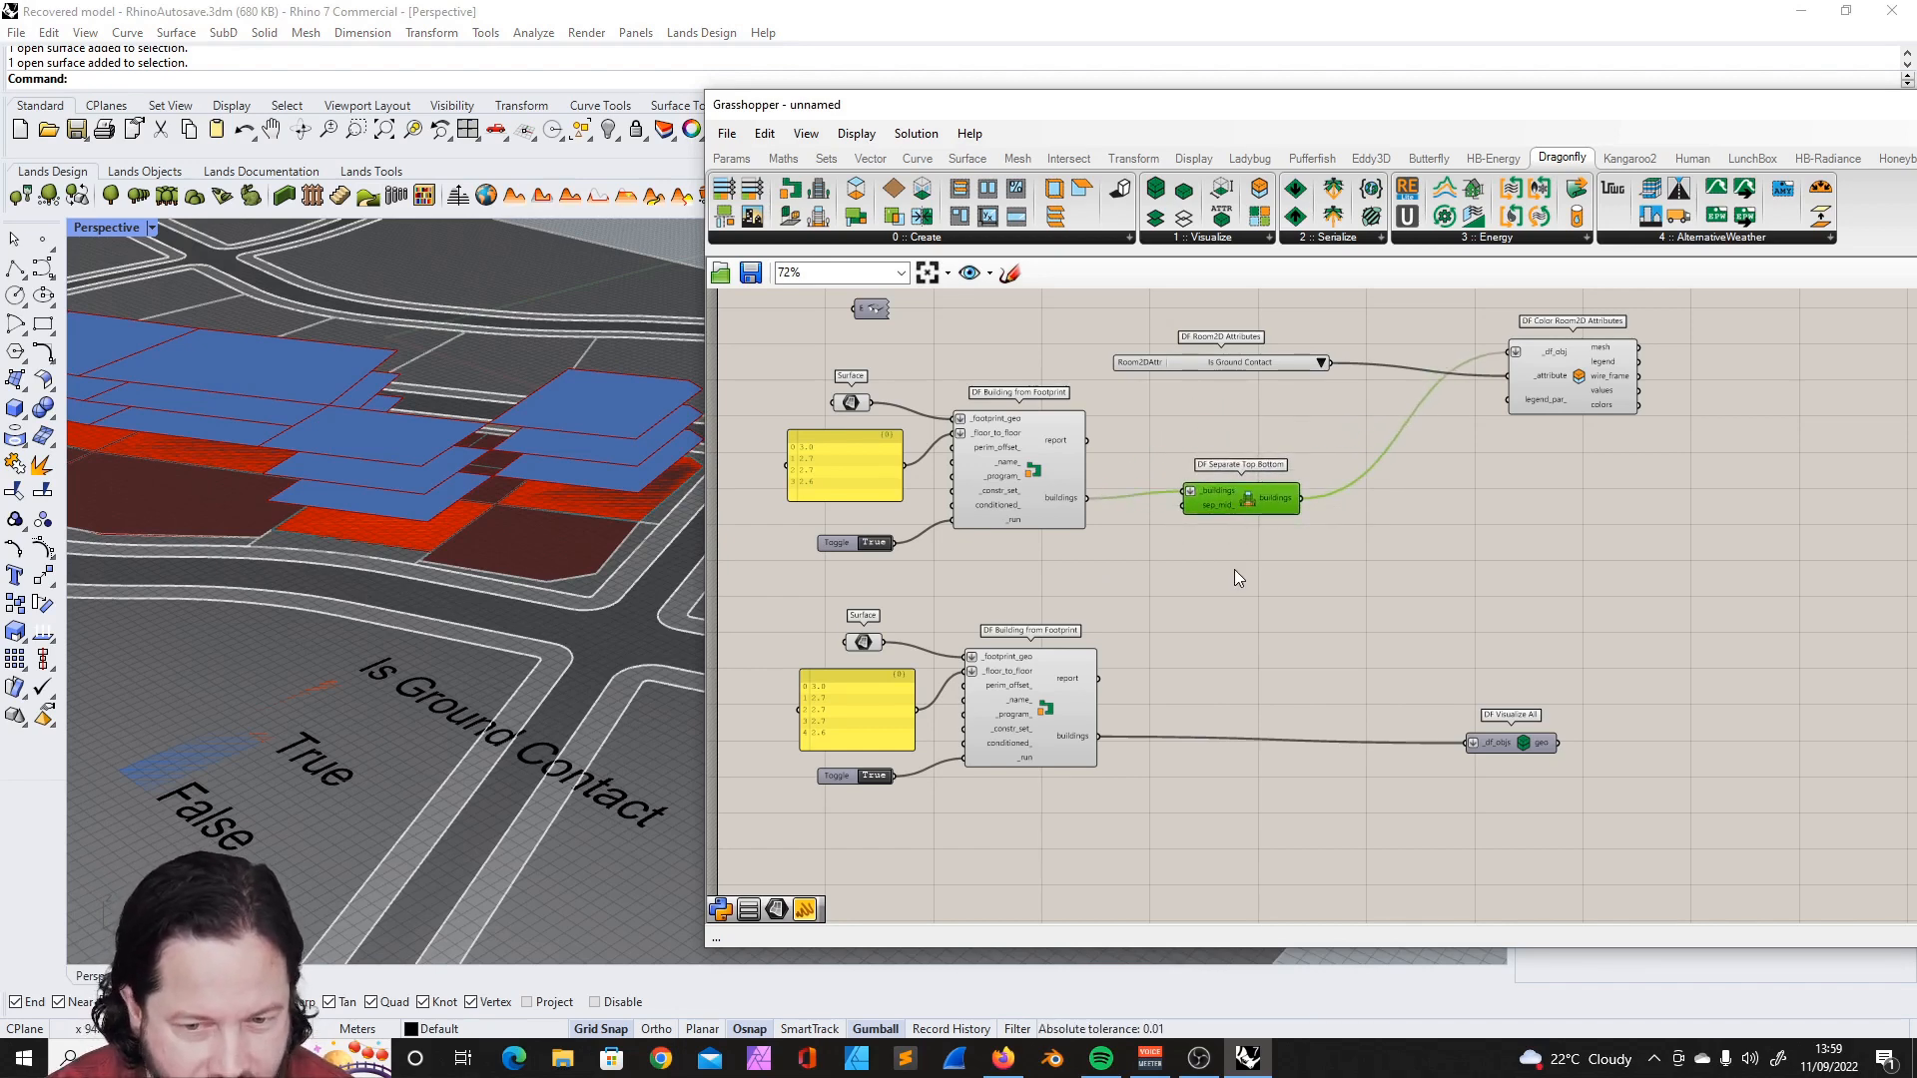
- Set the DF Room2D Attributes list to Is Top Exposed and check the colouring of the buildings' top floors
{"action": "left_click", "coordinate": [1320, 363]}
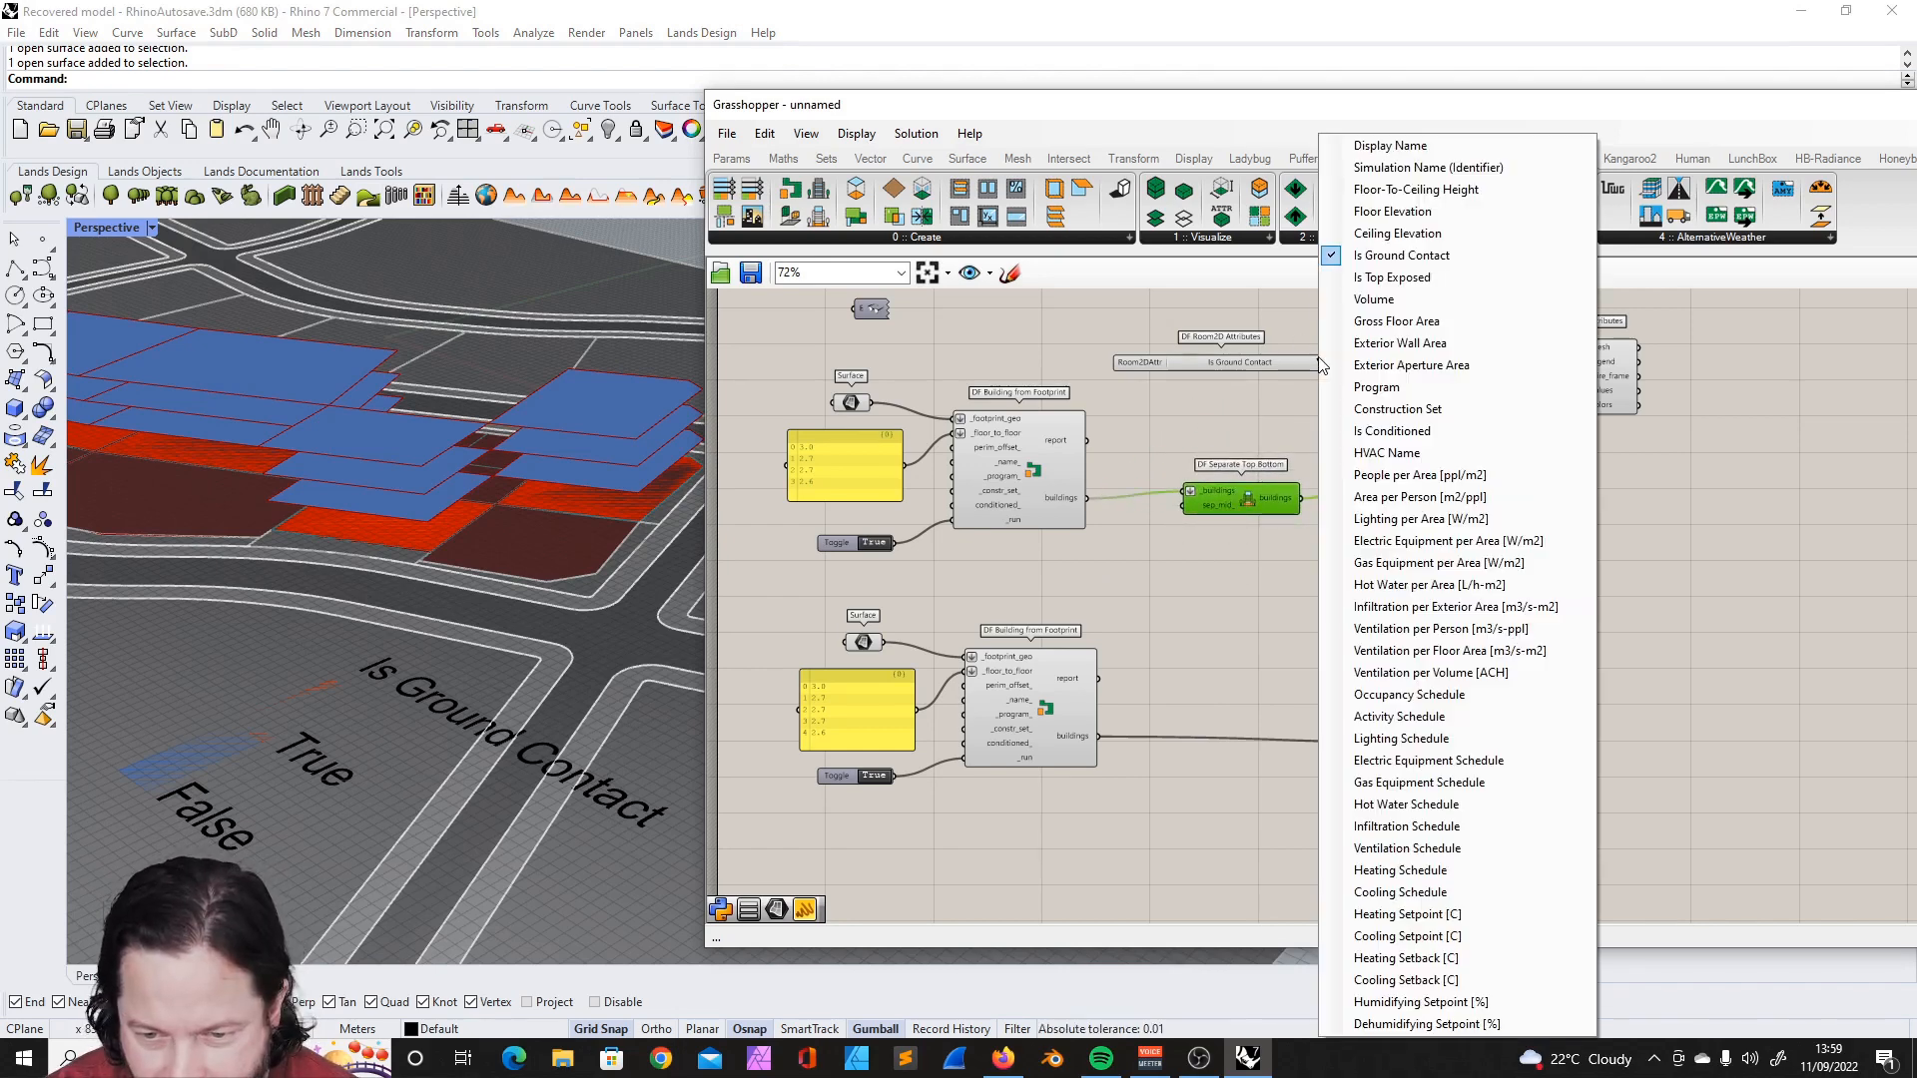
{"action": "left_click", "coordinate": [1428, 282]}
{"action": "mouse_move", "coordinate": [374, 570]}
{"action": "right_mouse_down"}
{"action": "mouse_move", "coordinate": [355, 540]}
{"action": "mouse_move", "coordinate": [374, 557]}
{"action": "right_mouse_up"}
{"action": "scroll", "coordinate": [392, 349], "scroll_direction": "down", "scroll_amount": 9}
{"action": "scroll", "coordinate": [243, 346], "scroll_direction": "up", "scroll_amount": 3}
{"action": "right_click_drag", "start_coordinate": [269, 400], "coordinate": [434, 434]}
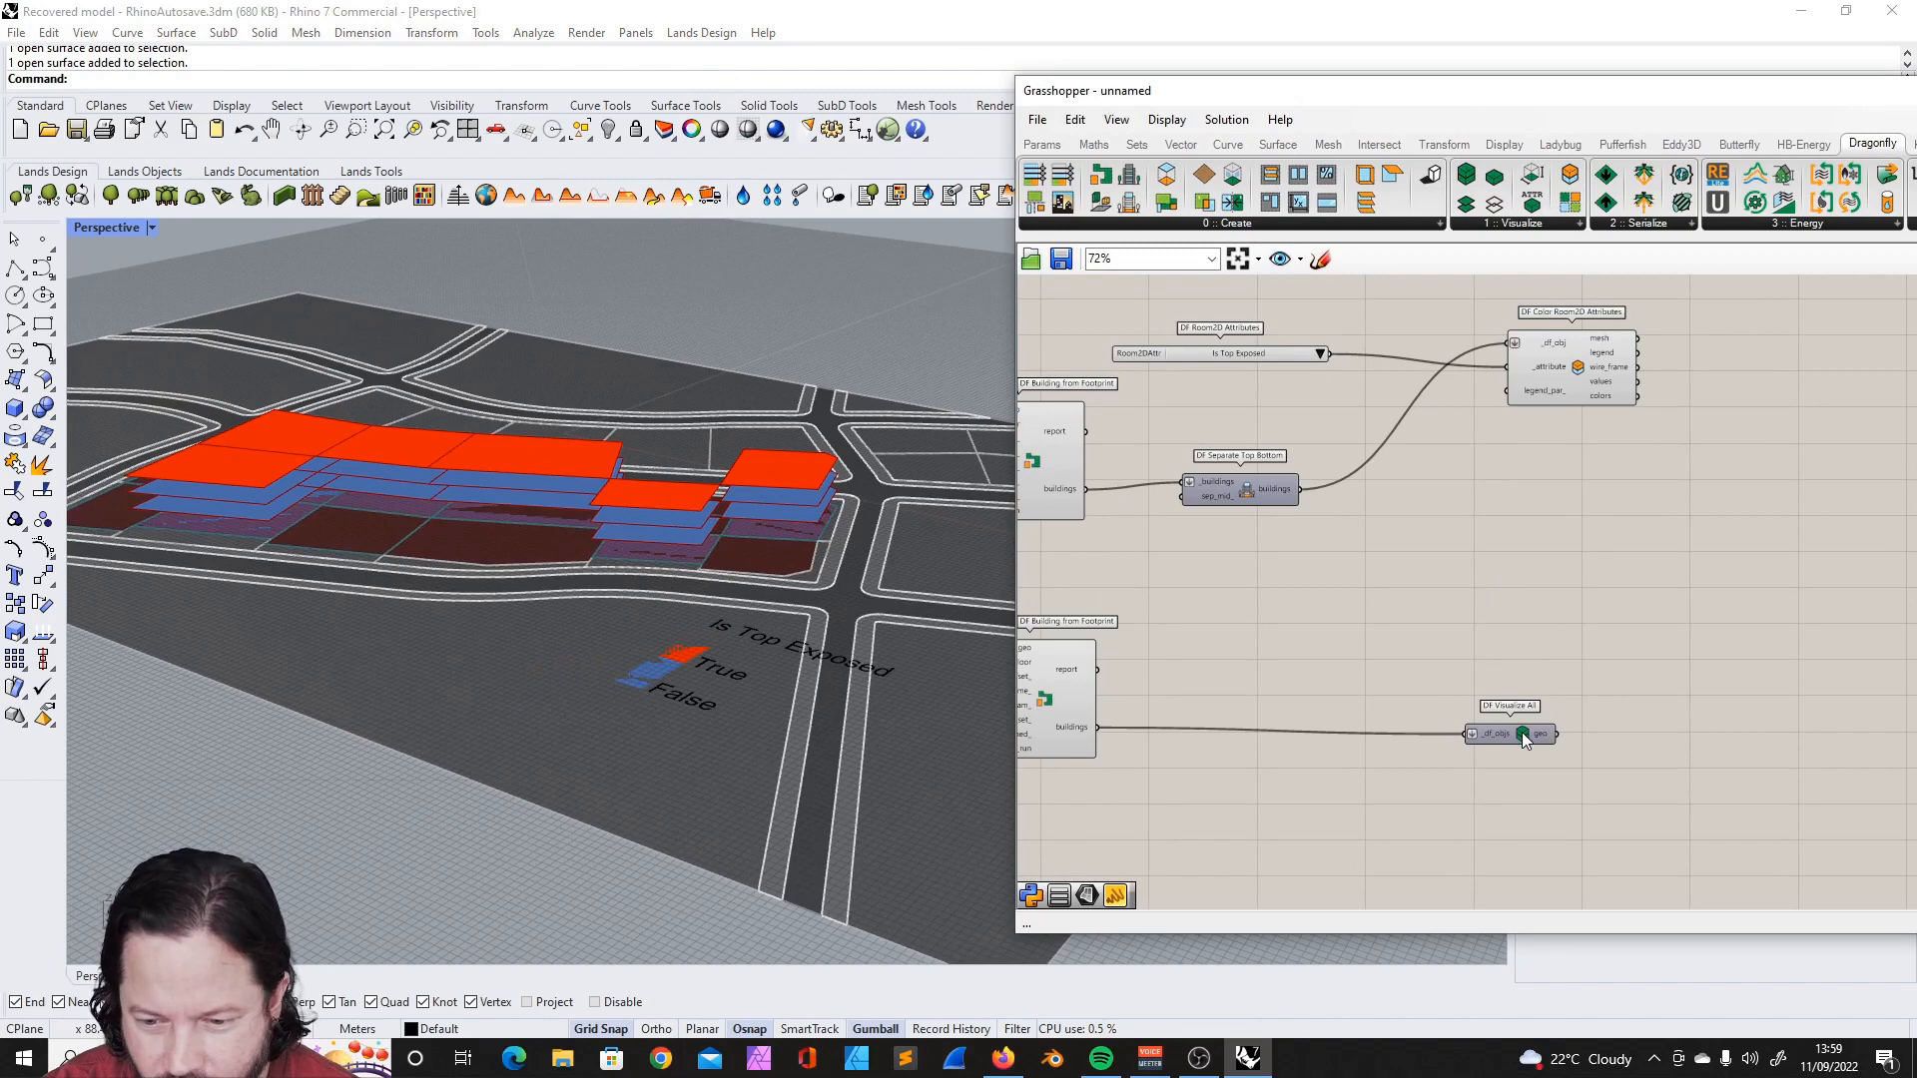
- Copy the DF Visualize All component beside DF Separate Top Bottom and connect it to the separated buildings output
{"action": "left_click", "coordinate": [1493, 734]}
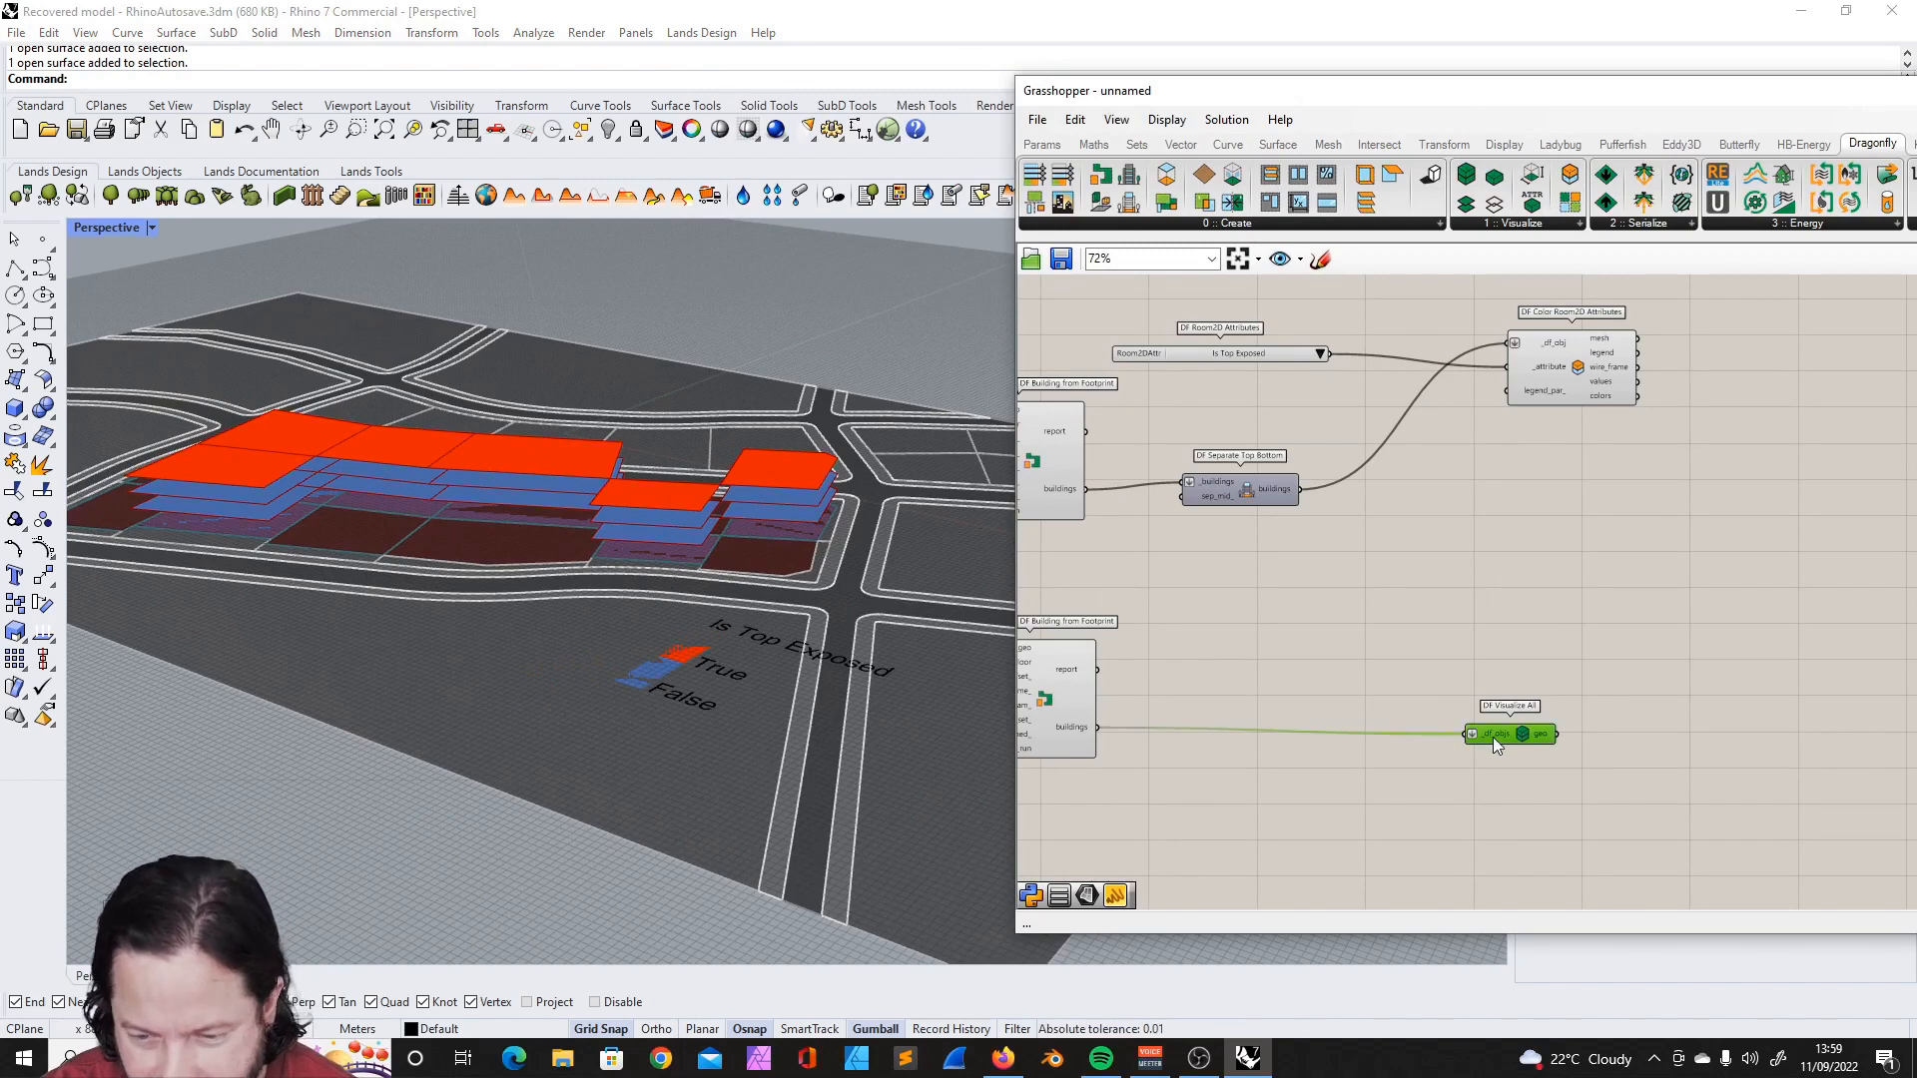
{"action": "left_click_drag", "start_coordinate": [1494, 735], "coordinate": [1536, 512], "text": "alt"}
{"action": "left_click_drag", "start_coordinate": [1300, 489], "coordinate": [1511, 508]}
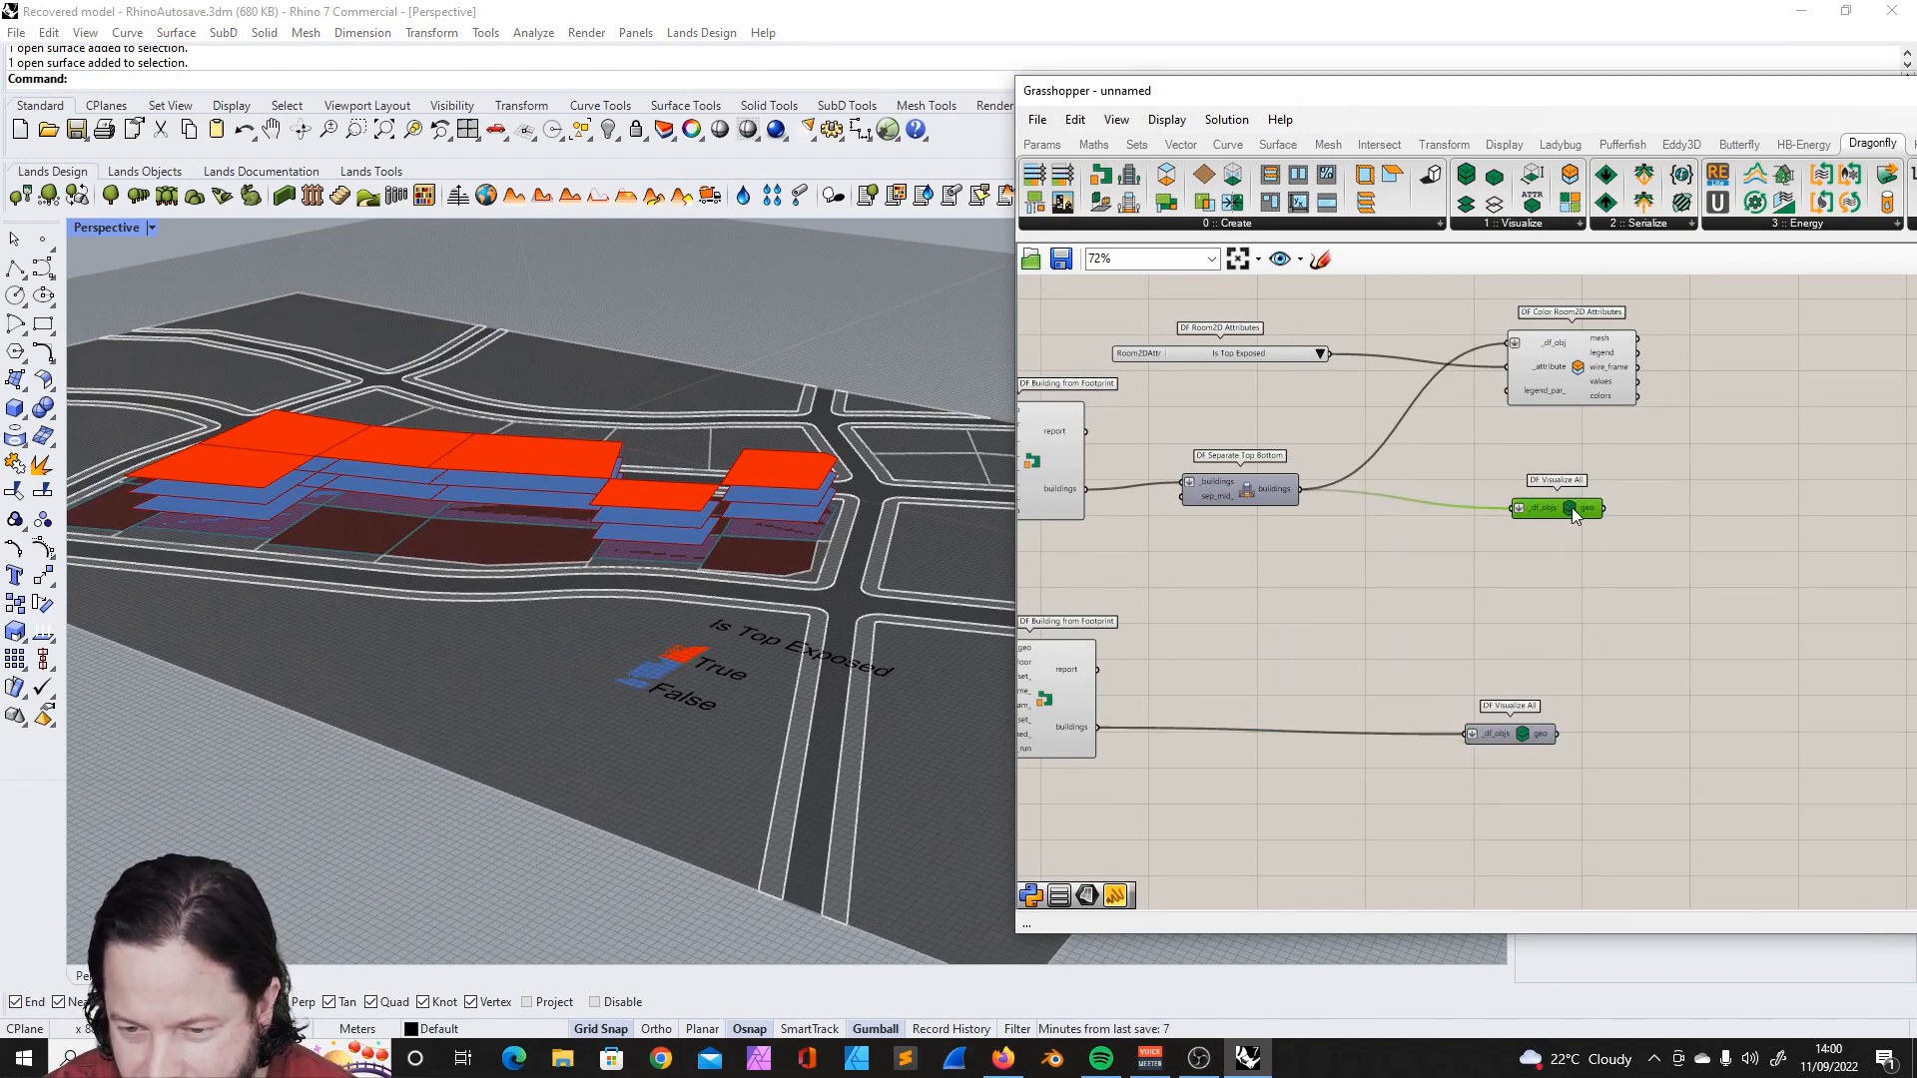
- Connect a DF Visualize Wireframe component to the separated buildings in place of the copied DF Visualize All and preview its wireframe
{"action": "left_click", "coordinate": [1727, 411]}
{"action": "left_click_drag", "start_coordinate": [1493, 205], "coordinate": [1525, 619]}
{"action": "scroll", "coordinate": [1556, 561], "scroll_direction": "up", "scroll_amount": 4}
{"action": "left_click_drag", "start_coordinate": [1485, 685], "coordinate": [1543, 564]}
{"action": "left_click_drag", "start_coordinate": [1066, 422], "coordinate": [1471, 543]}
{"action": "left_click", "coordinate": [1534, 457]}
{"action": "key", "text": "Delete"}
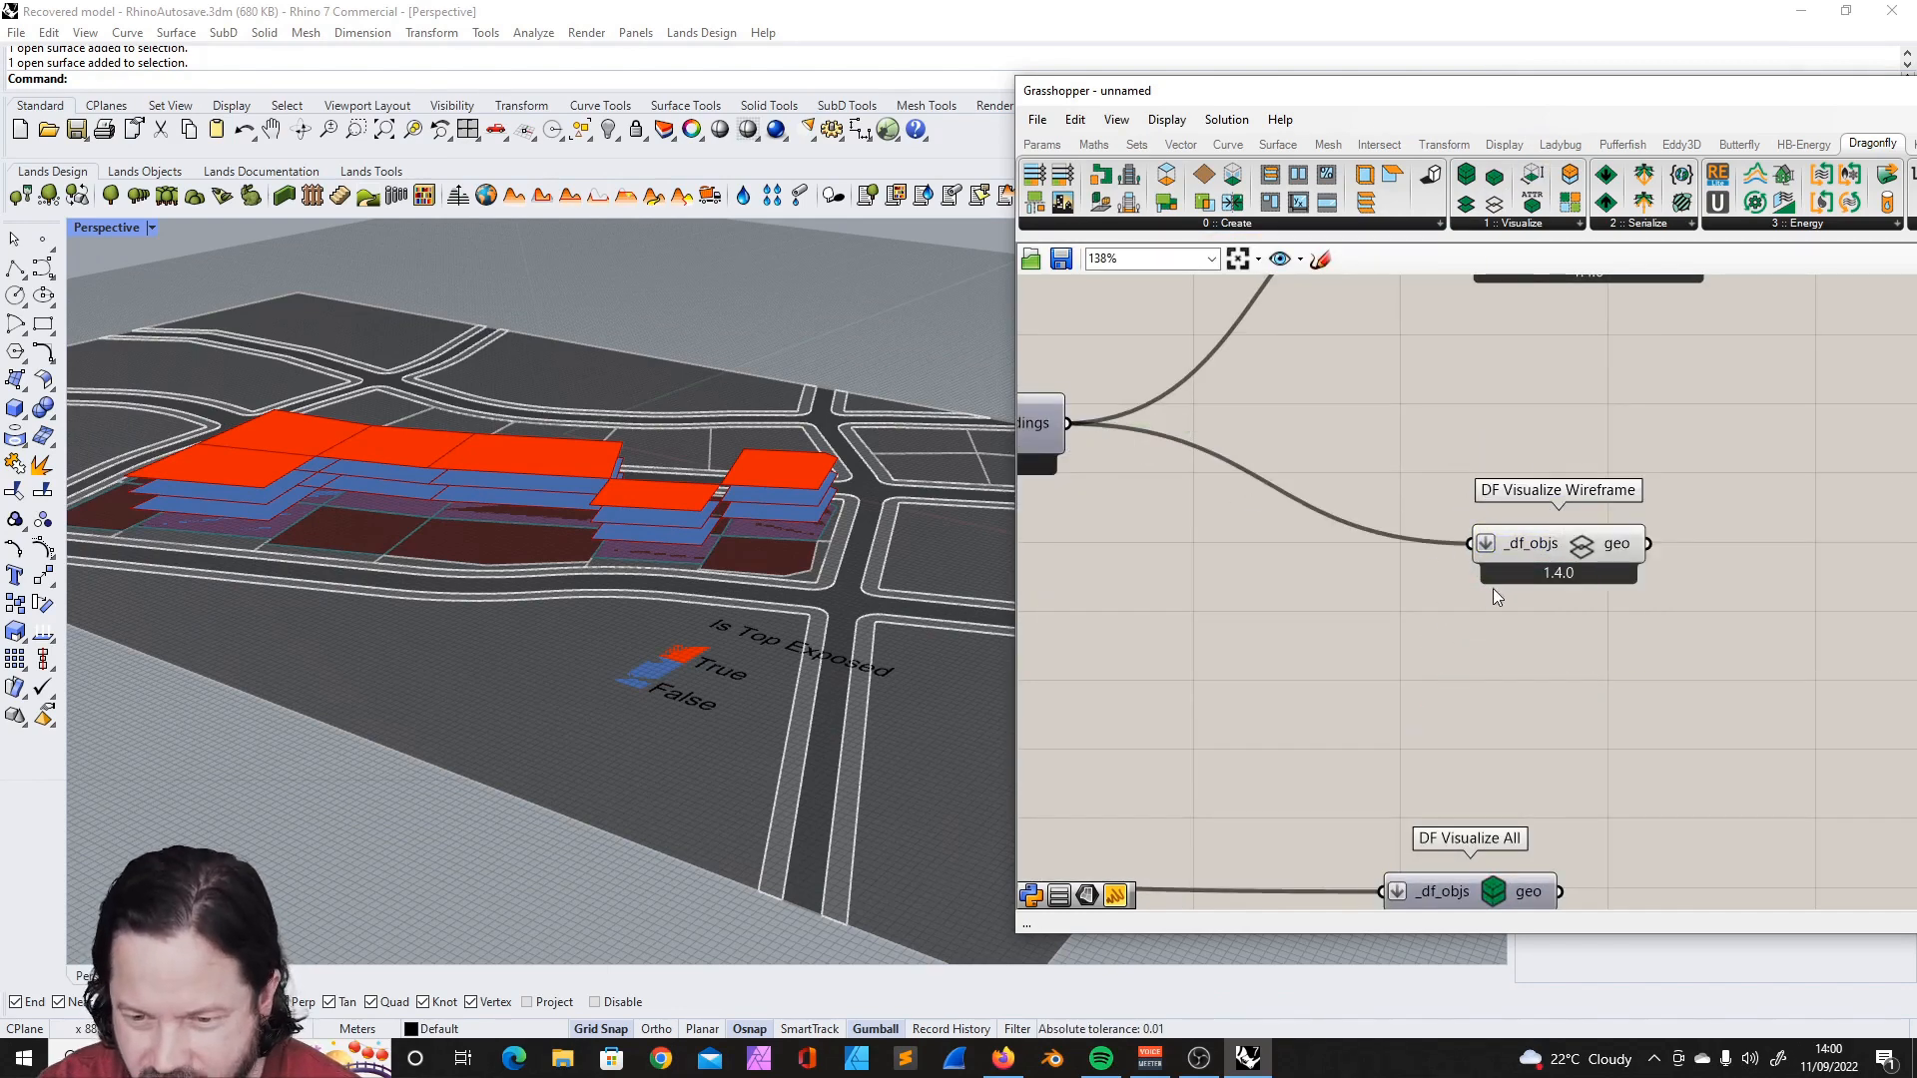
{"action": "left_click", "coordinate": [1540, 563]}
{"action": "right_click_drag", "start_coordinate": [784, 644], "coordinate": [668, 637]}
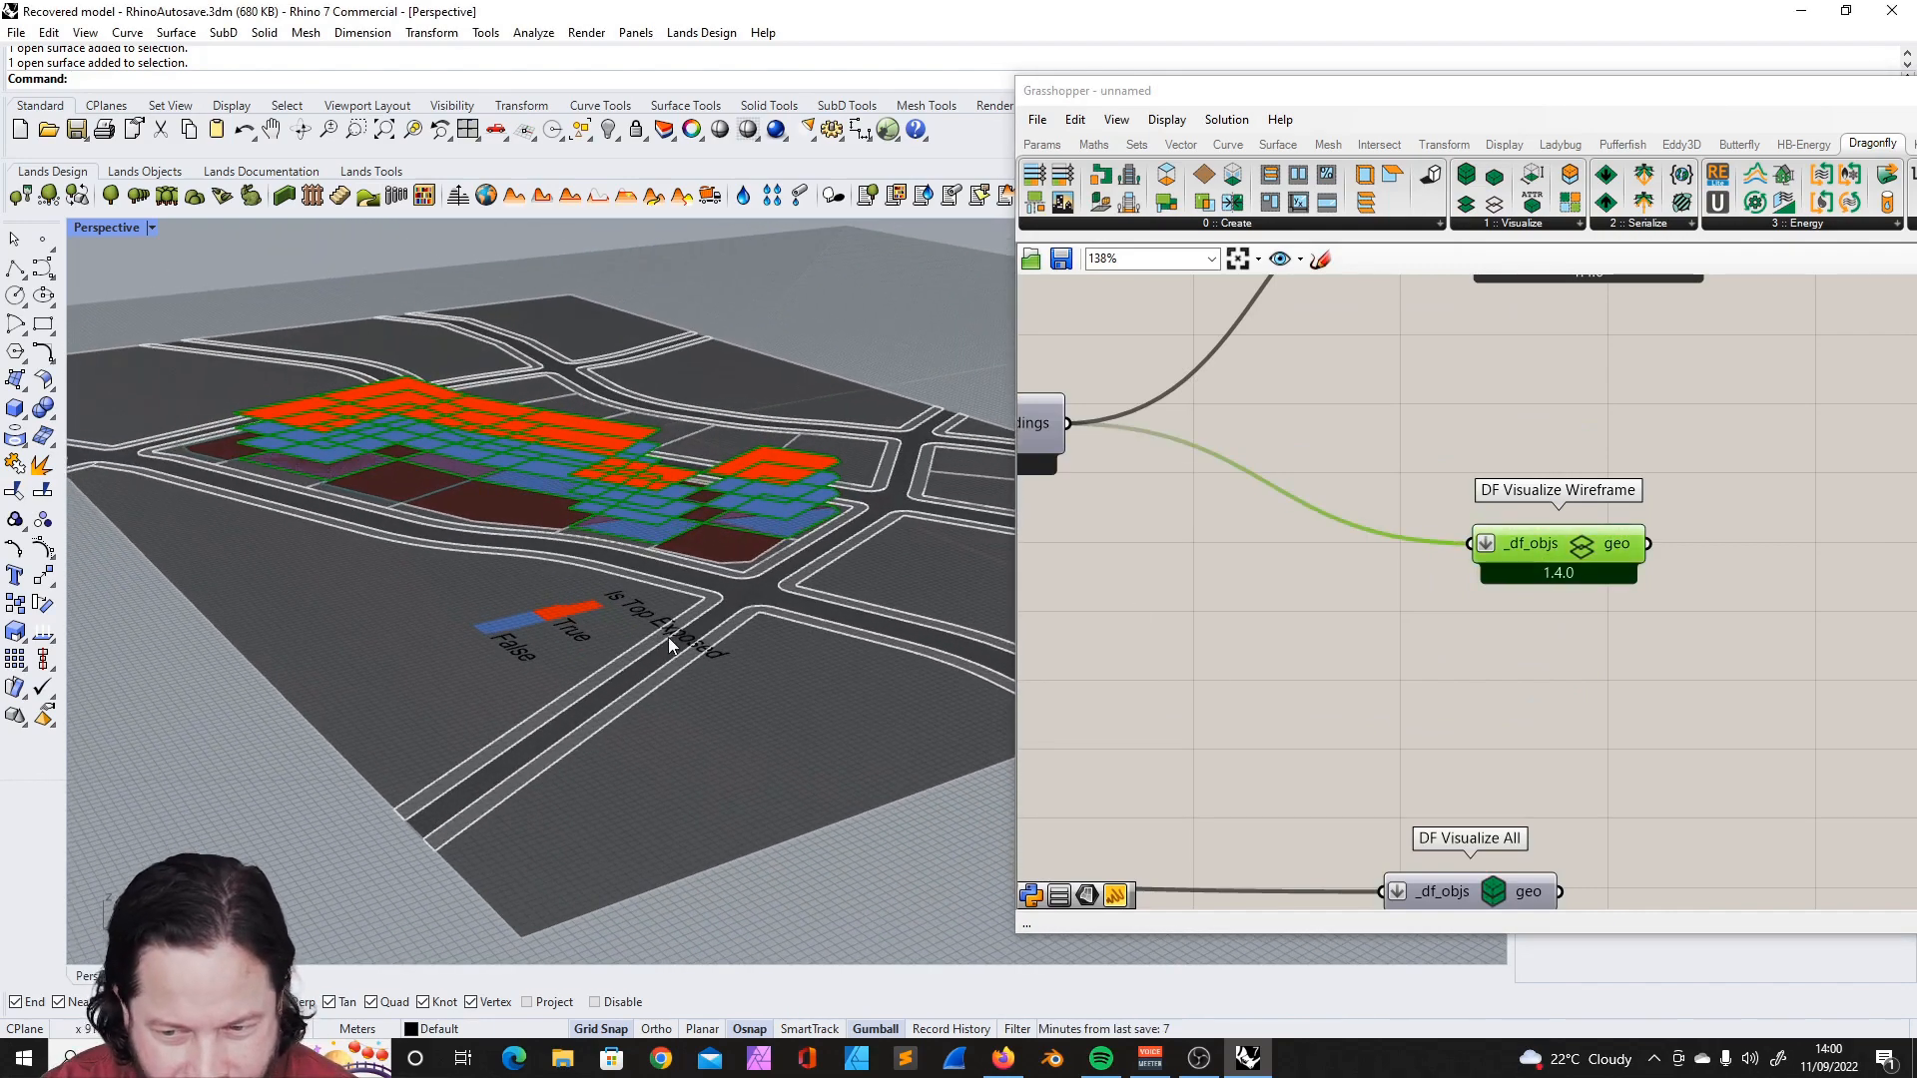
- Connect a DF Visualize Quick component to the separated buildings and link its geo output to a Custom Preview
{"action": "left_click", "coordinate": [1192, 226]}
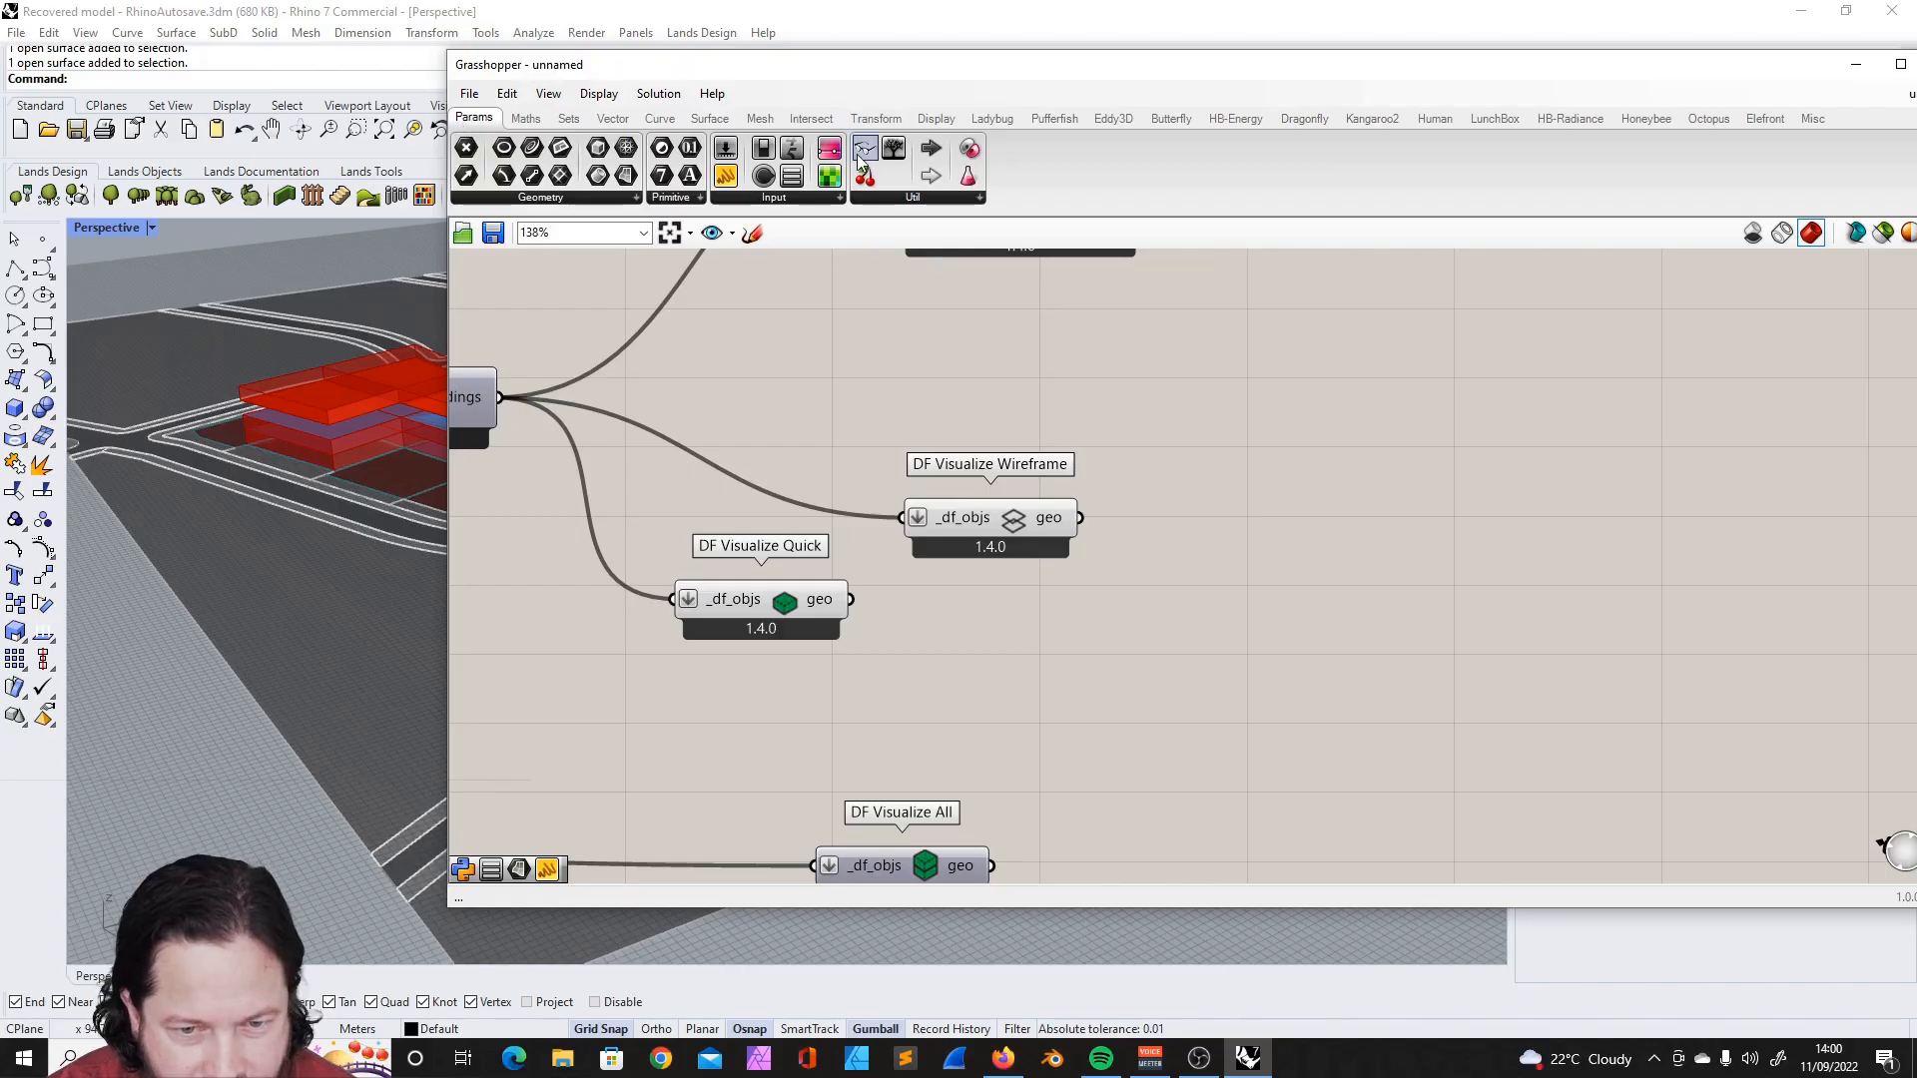
{"action": "double_click", "coordinate": [971, 644]}
{"action": "type", "text": "co"}
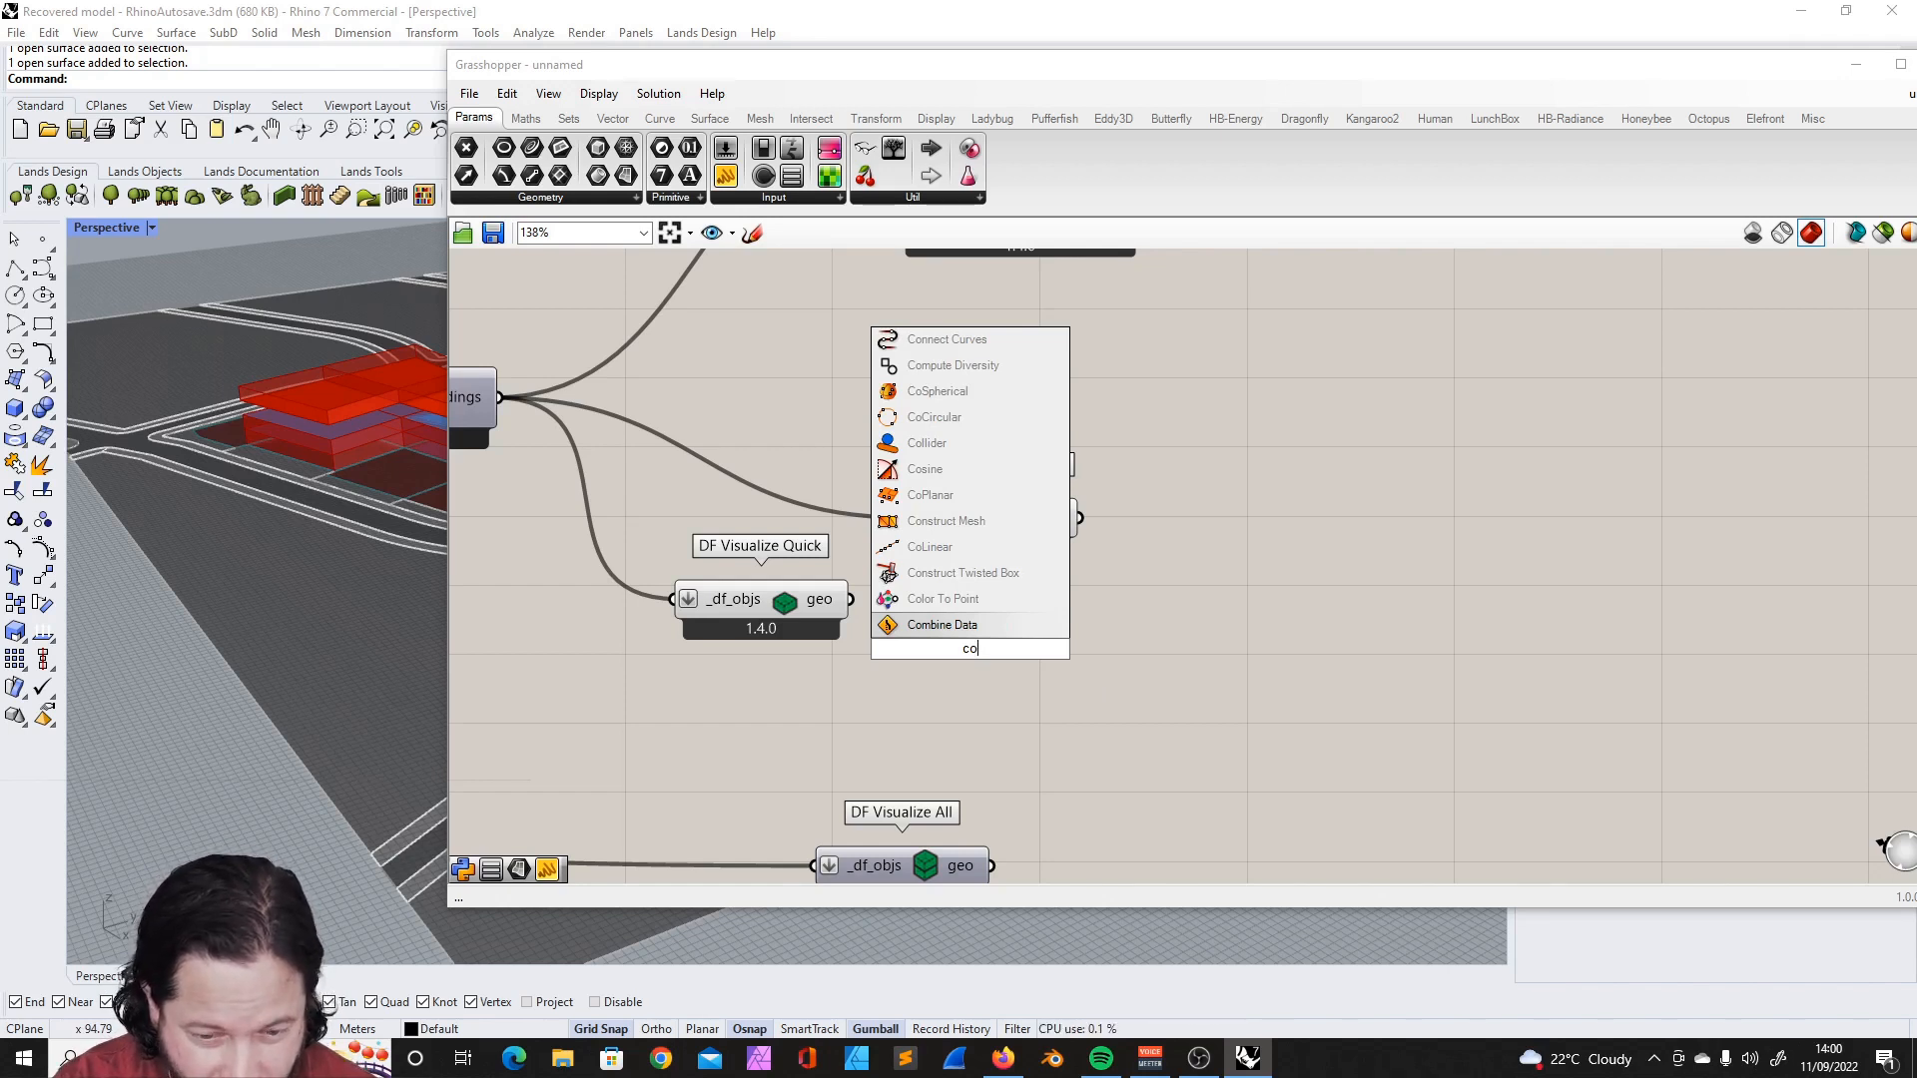
{"action": "type", "text": "stume"}
{"action": "key", "text": "BackSpace"}
{"action": "key", "text": "BackSpace"}
{"action": "key", "text": "BackSpace"}
{"action": "key", "text": "BackSpace"}
{"action": "key", "text": "BackSpace"}
{"action": "key", "text": "BackSpace"}
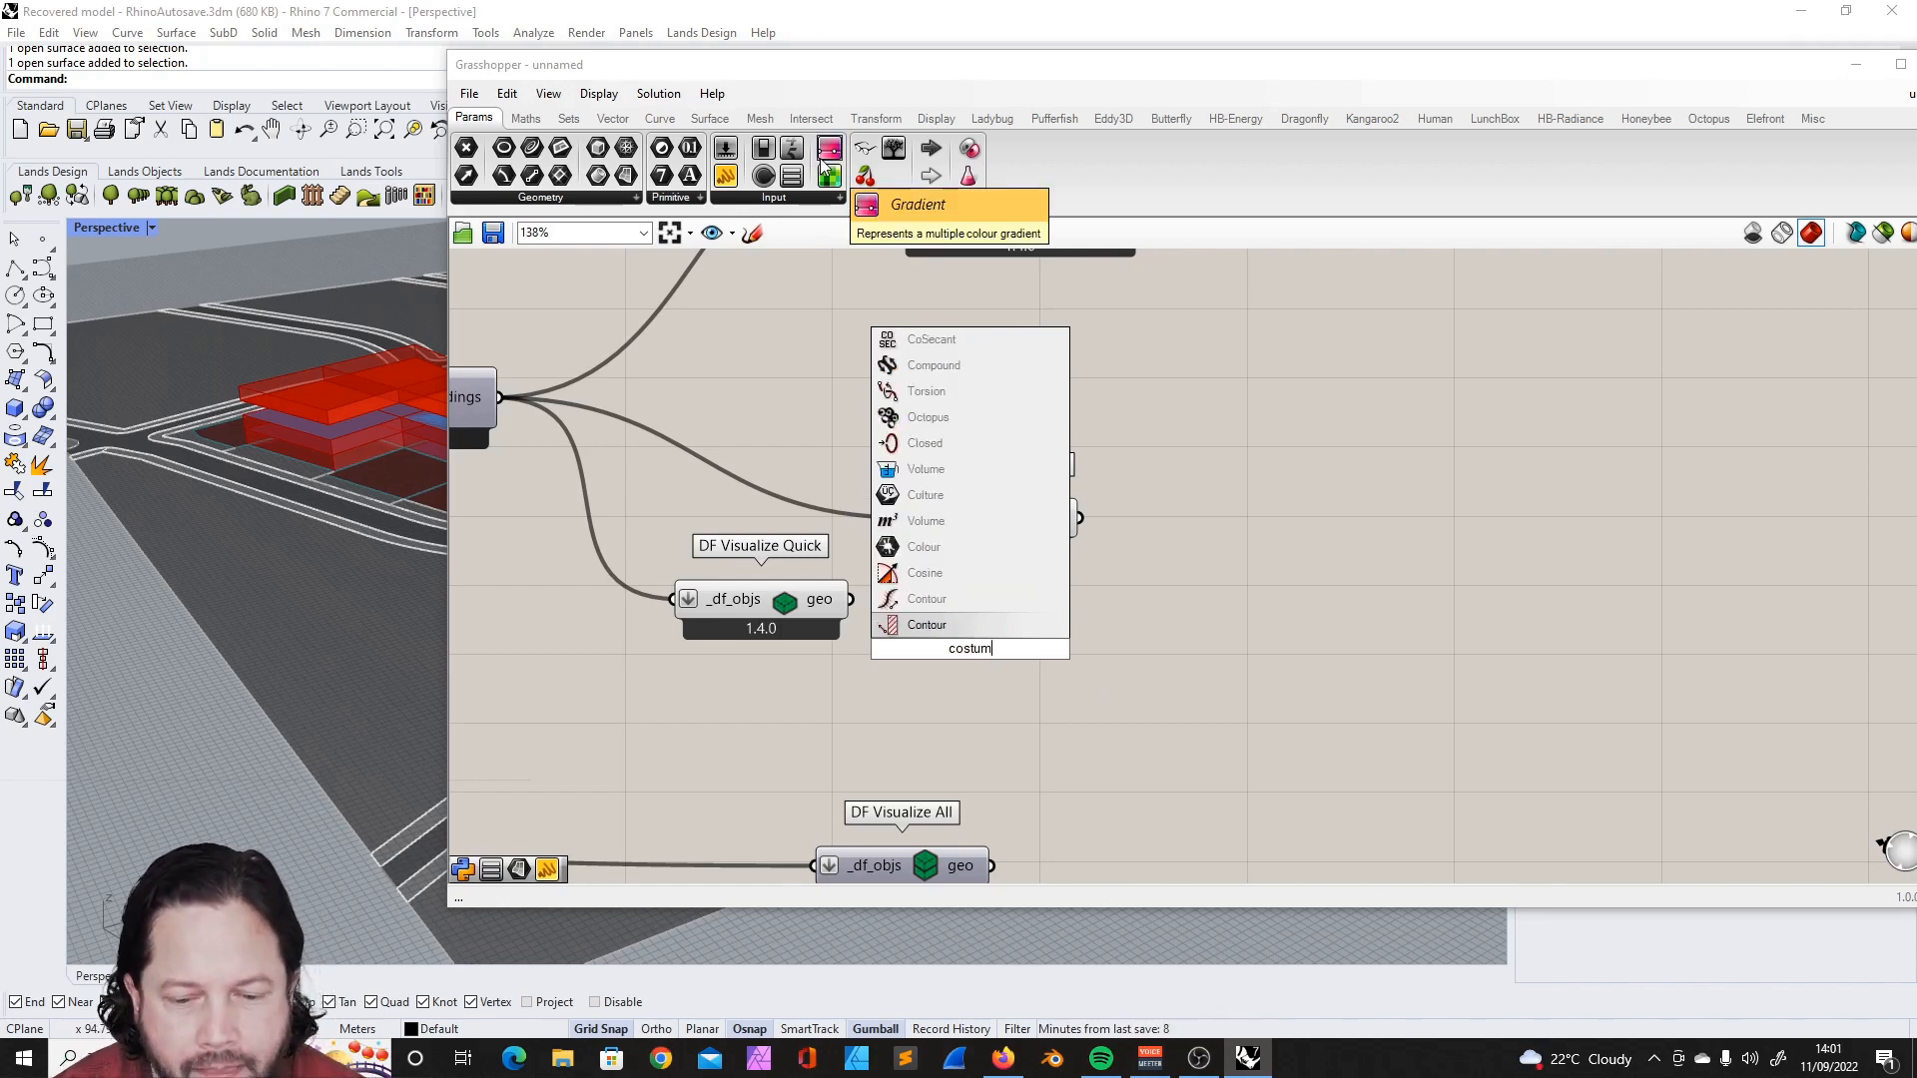
{"action": "type", "text": "us"}
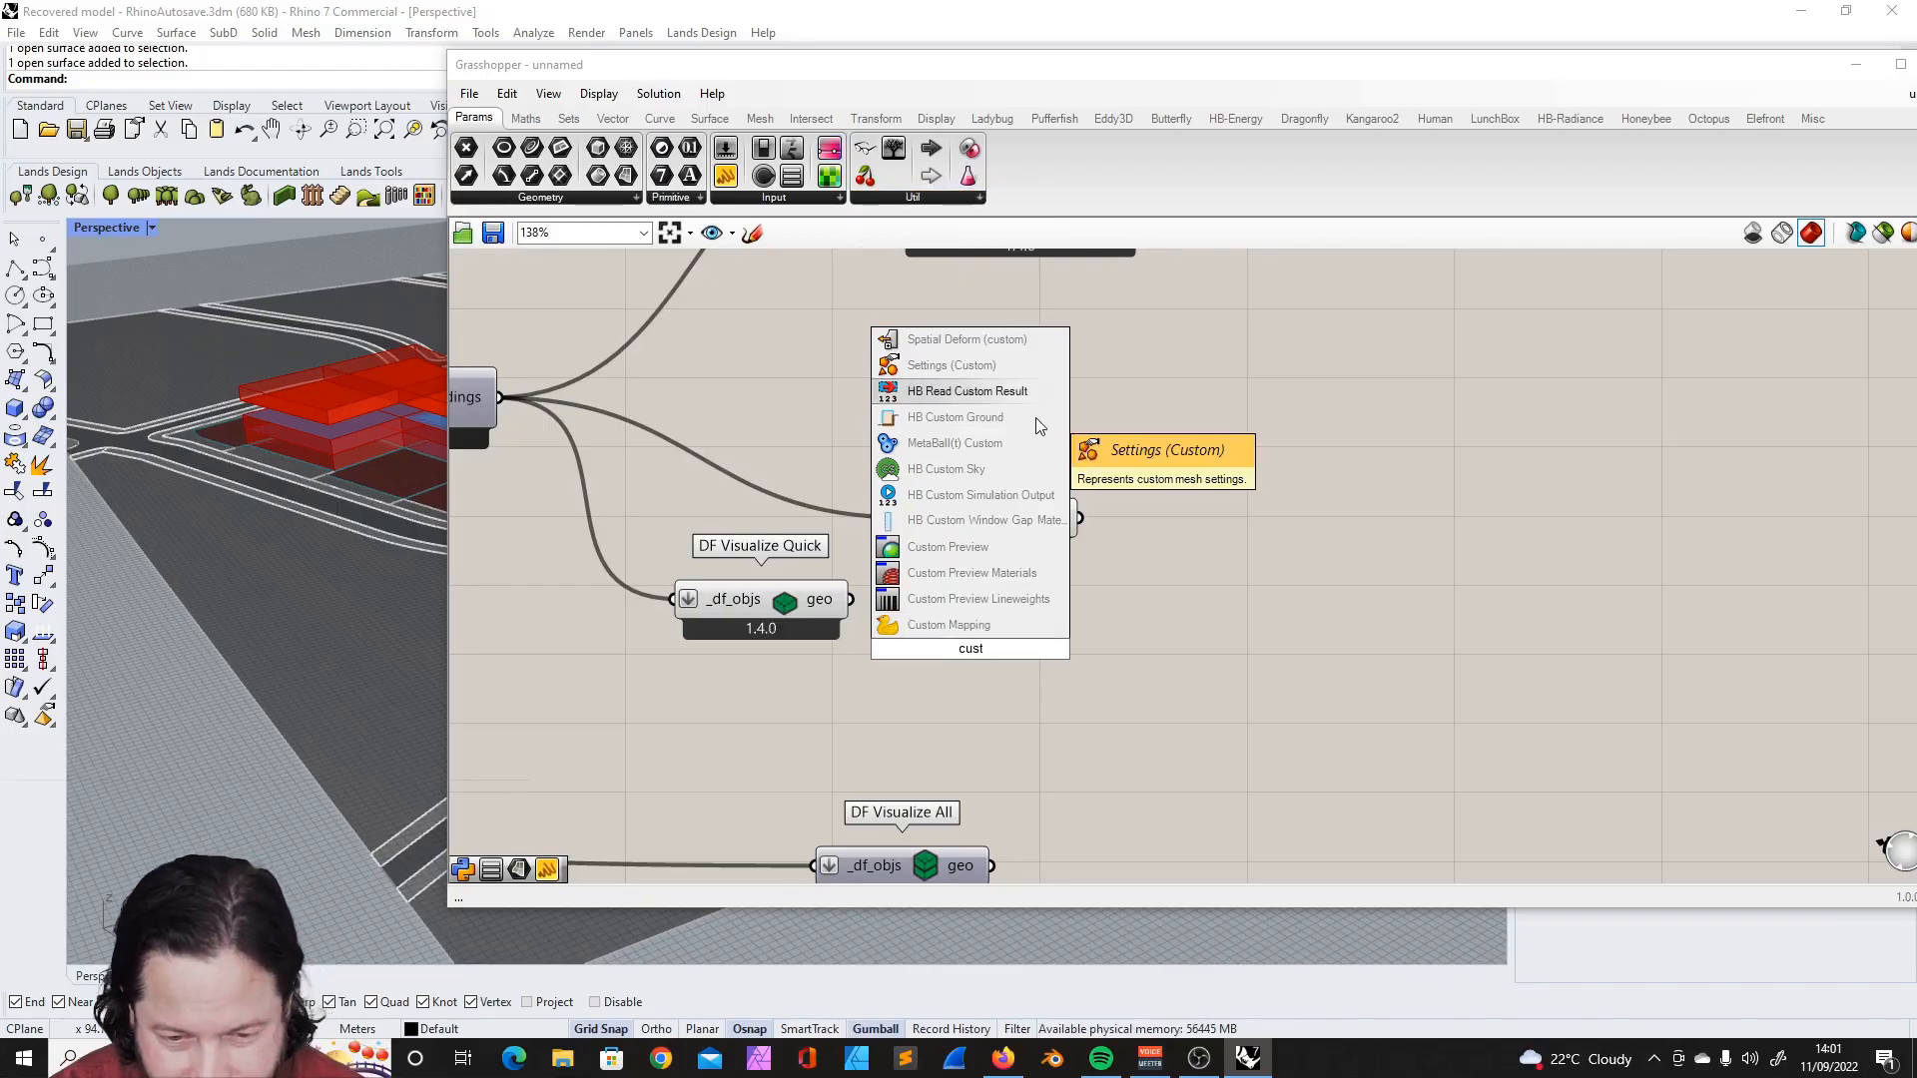
{"action": "type", "text": "t"}
{"action": "left_click", "coordinate": [975, 550]}
{"action": "left_click_drag", "start_coordinate": [851, 599], "coordinate": [1003, 659]}
- Add a Custom Preview Lineweights component below the Custom Preview and connect DF Visualize Quick's geo output to its G input
{"action": "double_click", "coordinate": [1120, 587]}
{"action": "type", "text": "cust"}
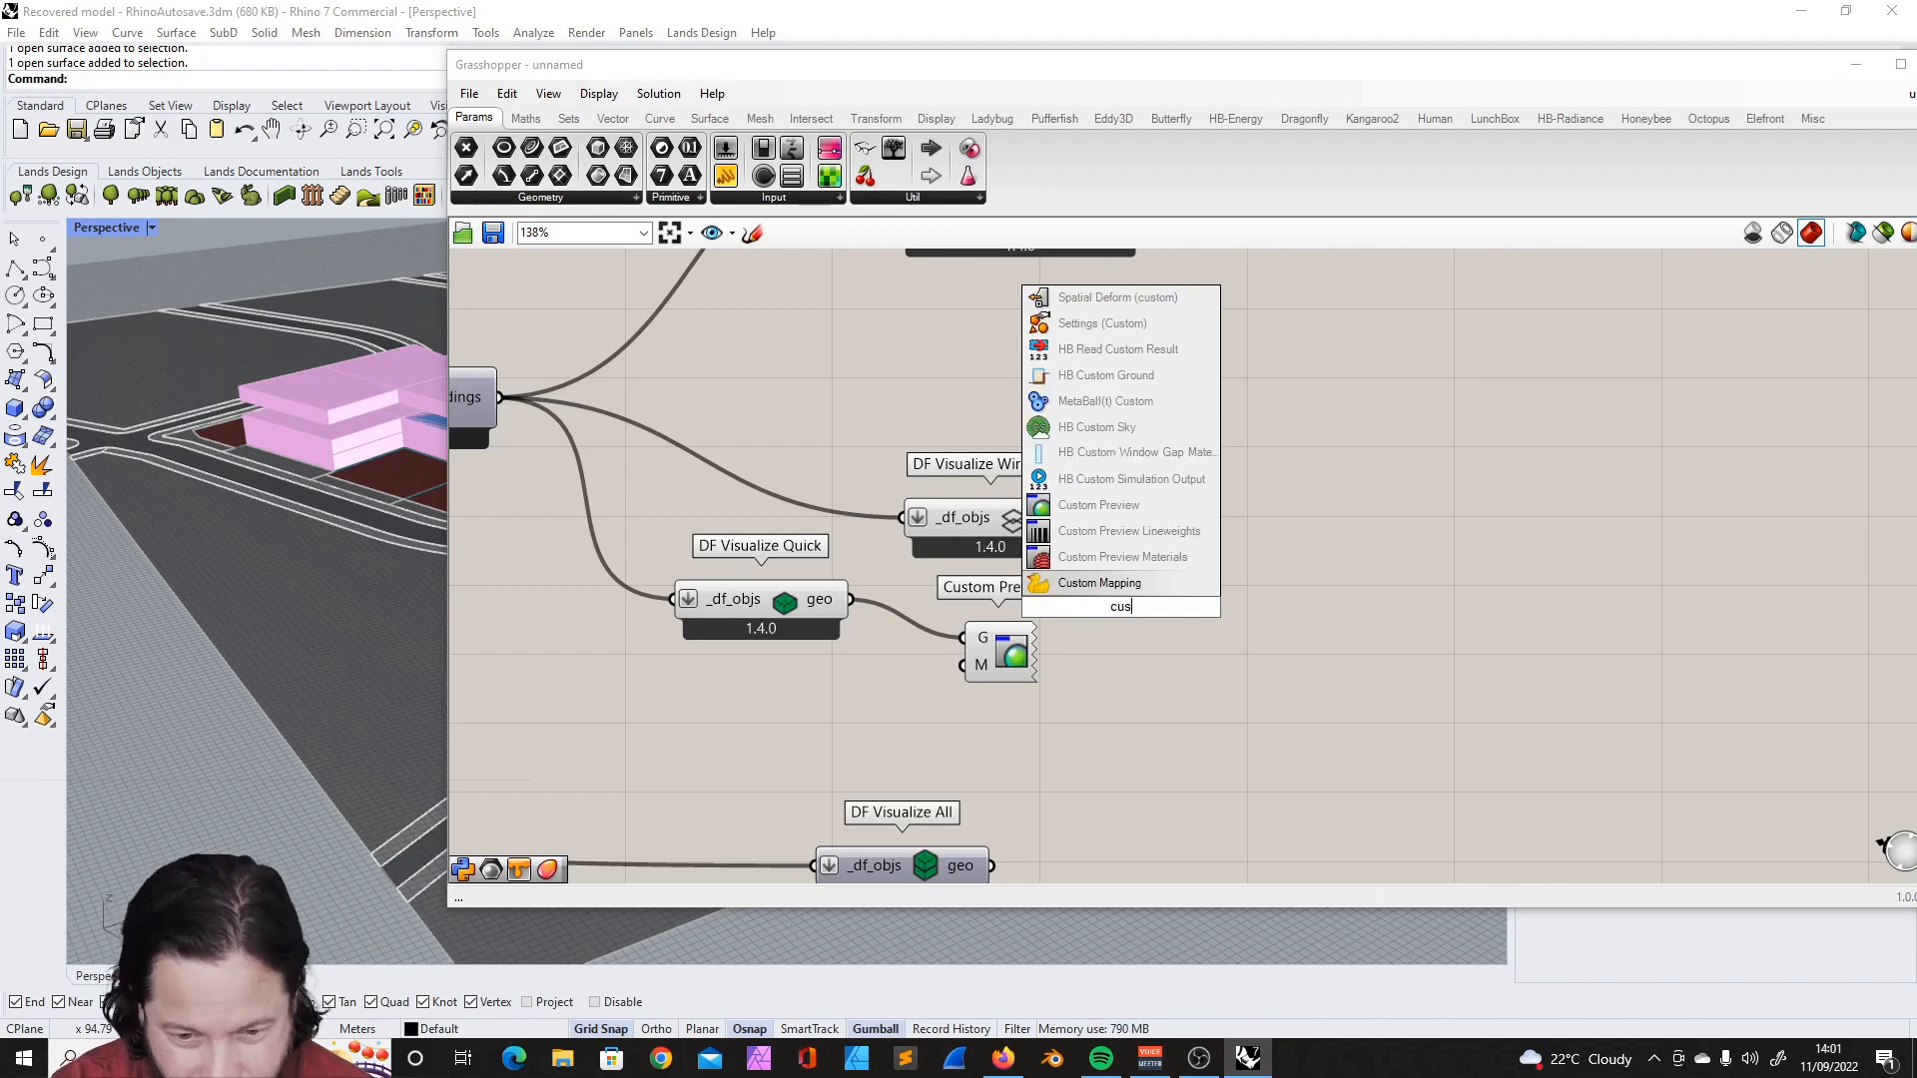
{"action": "left_click", "coordinate": [1148, 532]}
{"action": "left_click_drag", "start_coordinate": [1126, 601], "coordinate": [1135, 734]}
{"action": "left_click_drag", "start_coordinate": [850, 599], "coordinate": [1094, 696]}
{"action": "left_click_drag", "start_coordinate": [1002, 655], "coordinate": [1135, 629]}
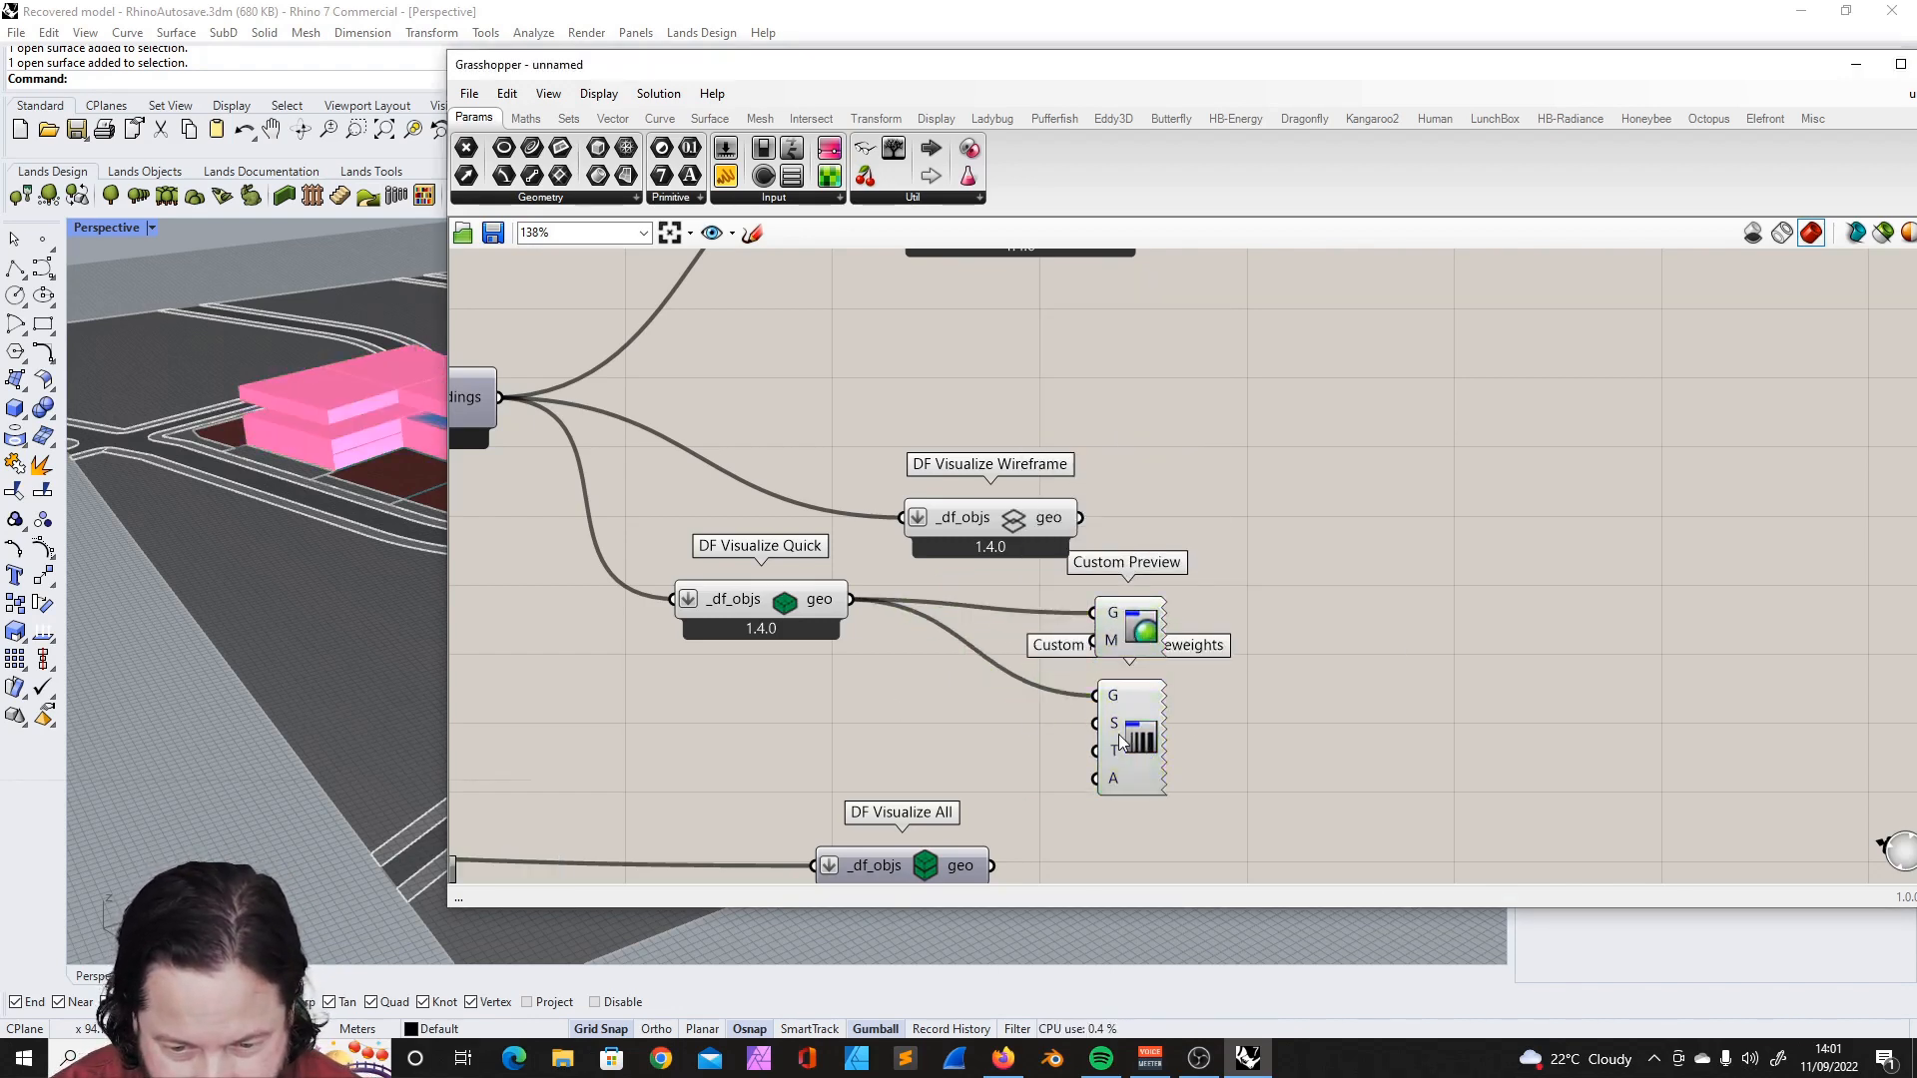
- Try to set one material for the M input of the Custom Preview component
{"action": "right_click", "coordinate": [1110, 637]}
{"action": "mouse_move", "coordinate": [1270, 811]}
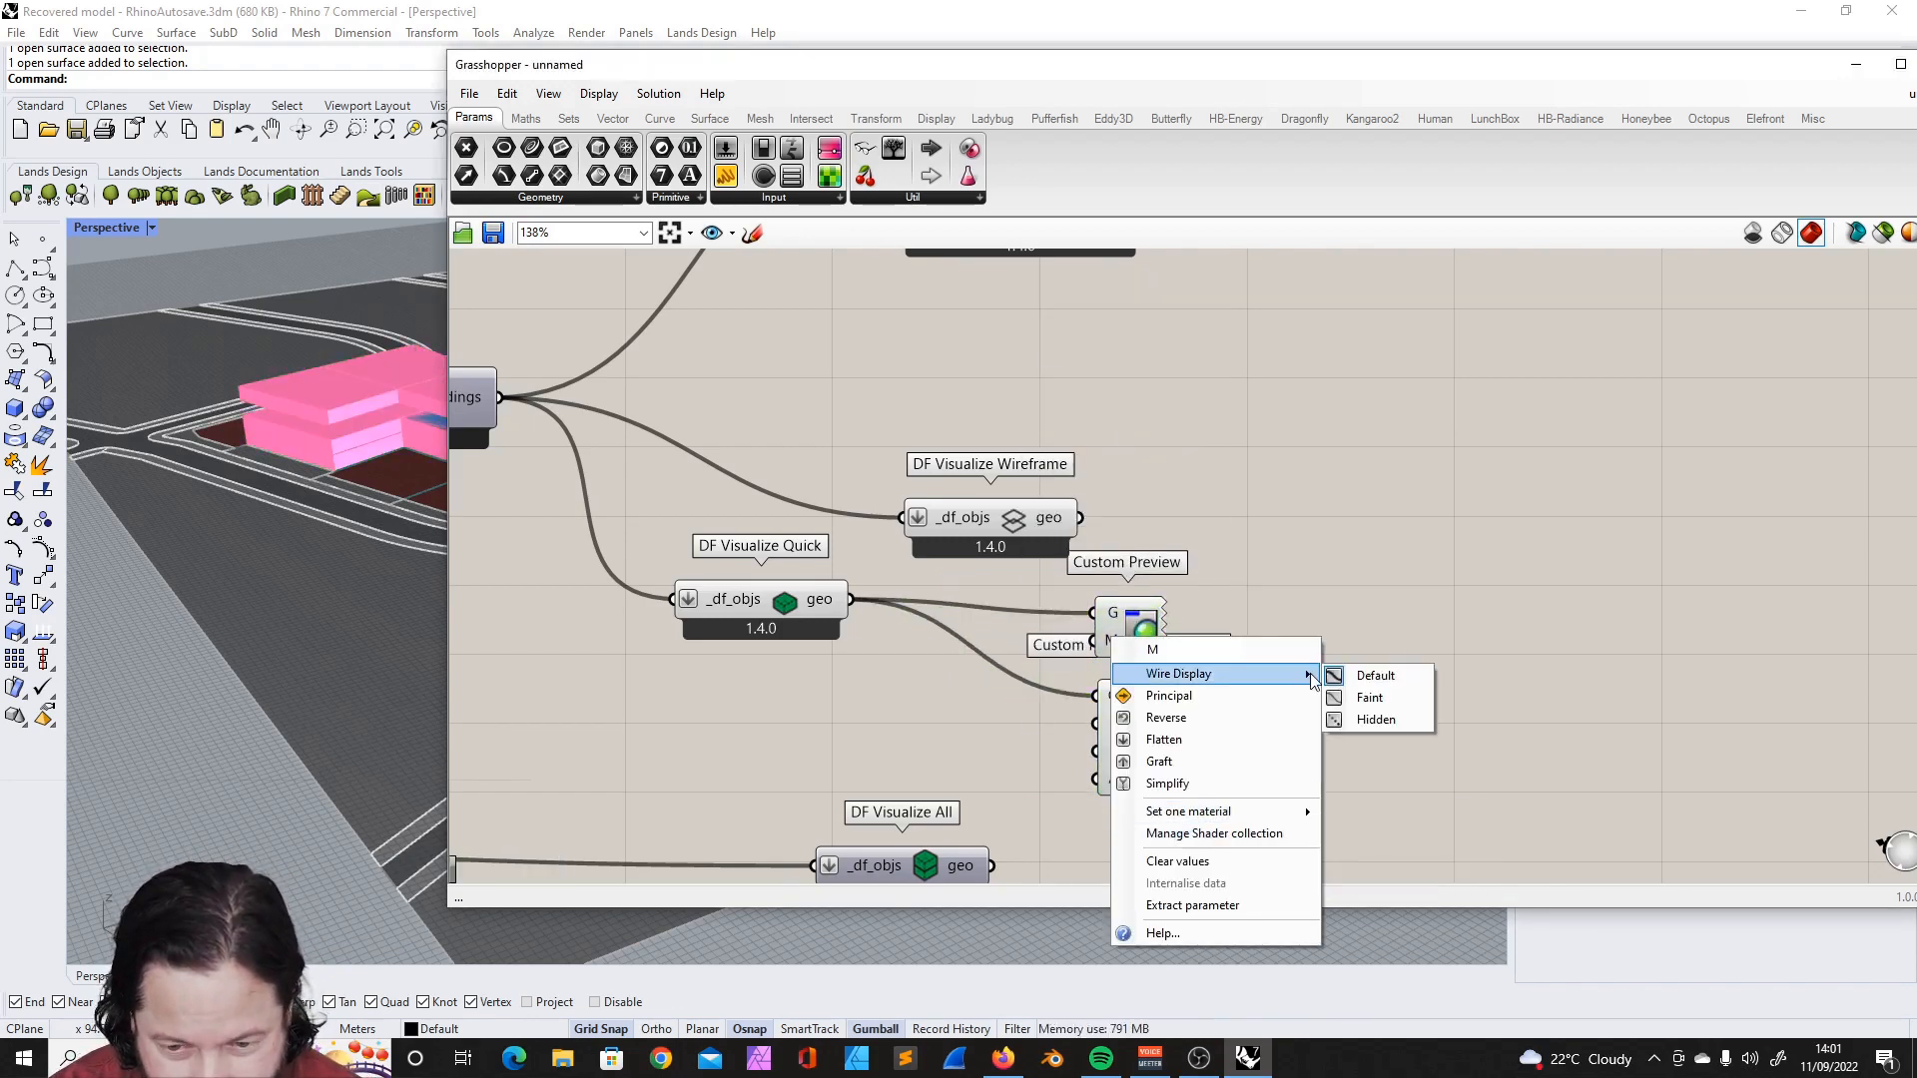
{"action": "left_click", "coordinate": [1365, 812]}
{"action": "left_click_drag", "start_coordinate": [1134, 643], "coordinate": [1212, 570]}
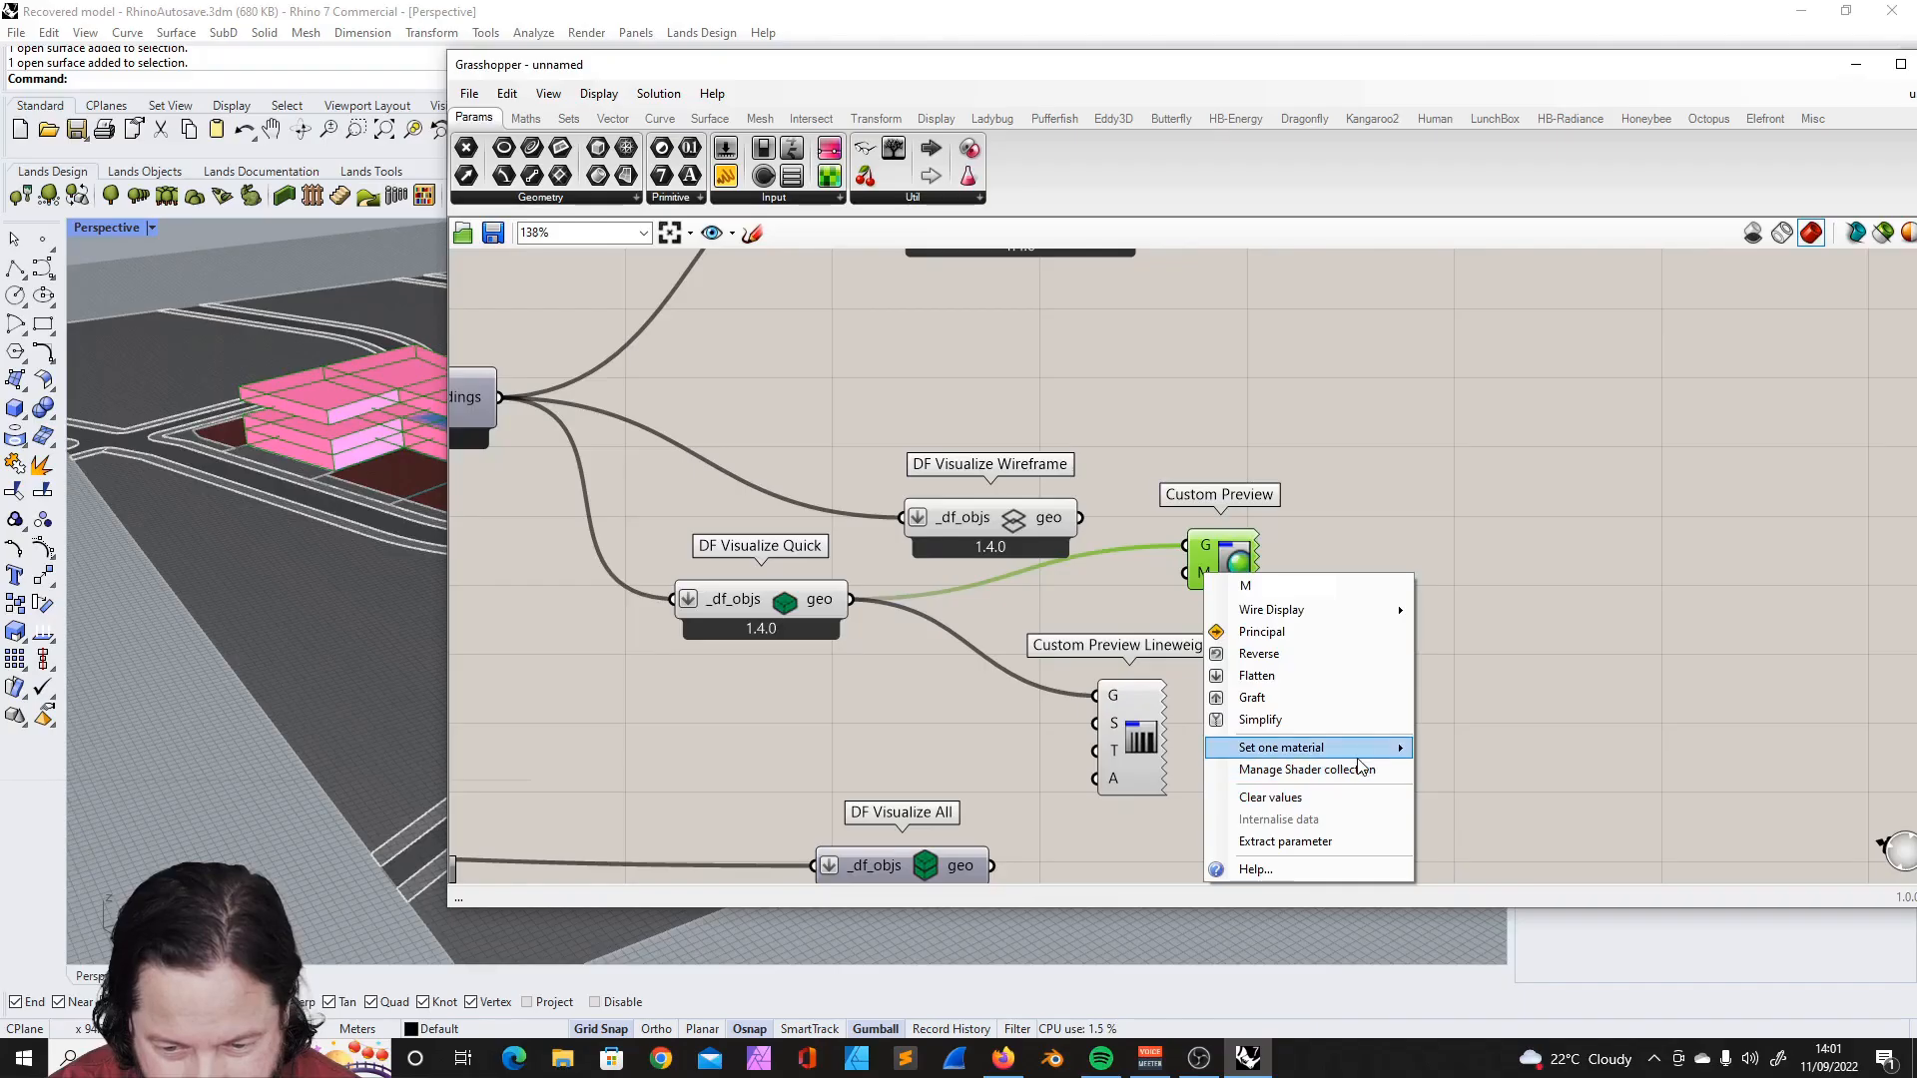
{"action": "mouse_move", "coordinate": [1288, 745]}
{"action": "left_click", "coordinate": [1473, 750]}
{"action": "left_click_drag", "start_coordinate": [1208, 566], "coordinate": [1123, 595]}
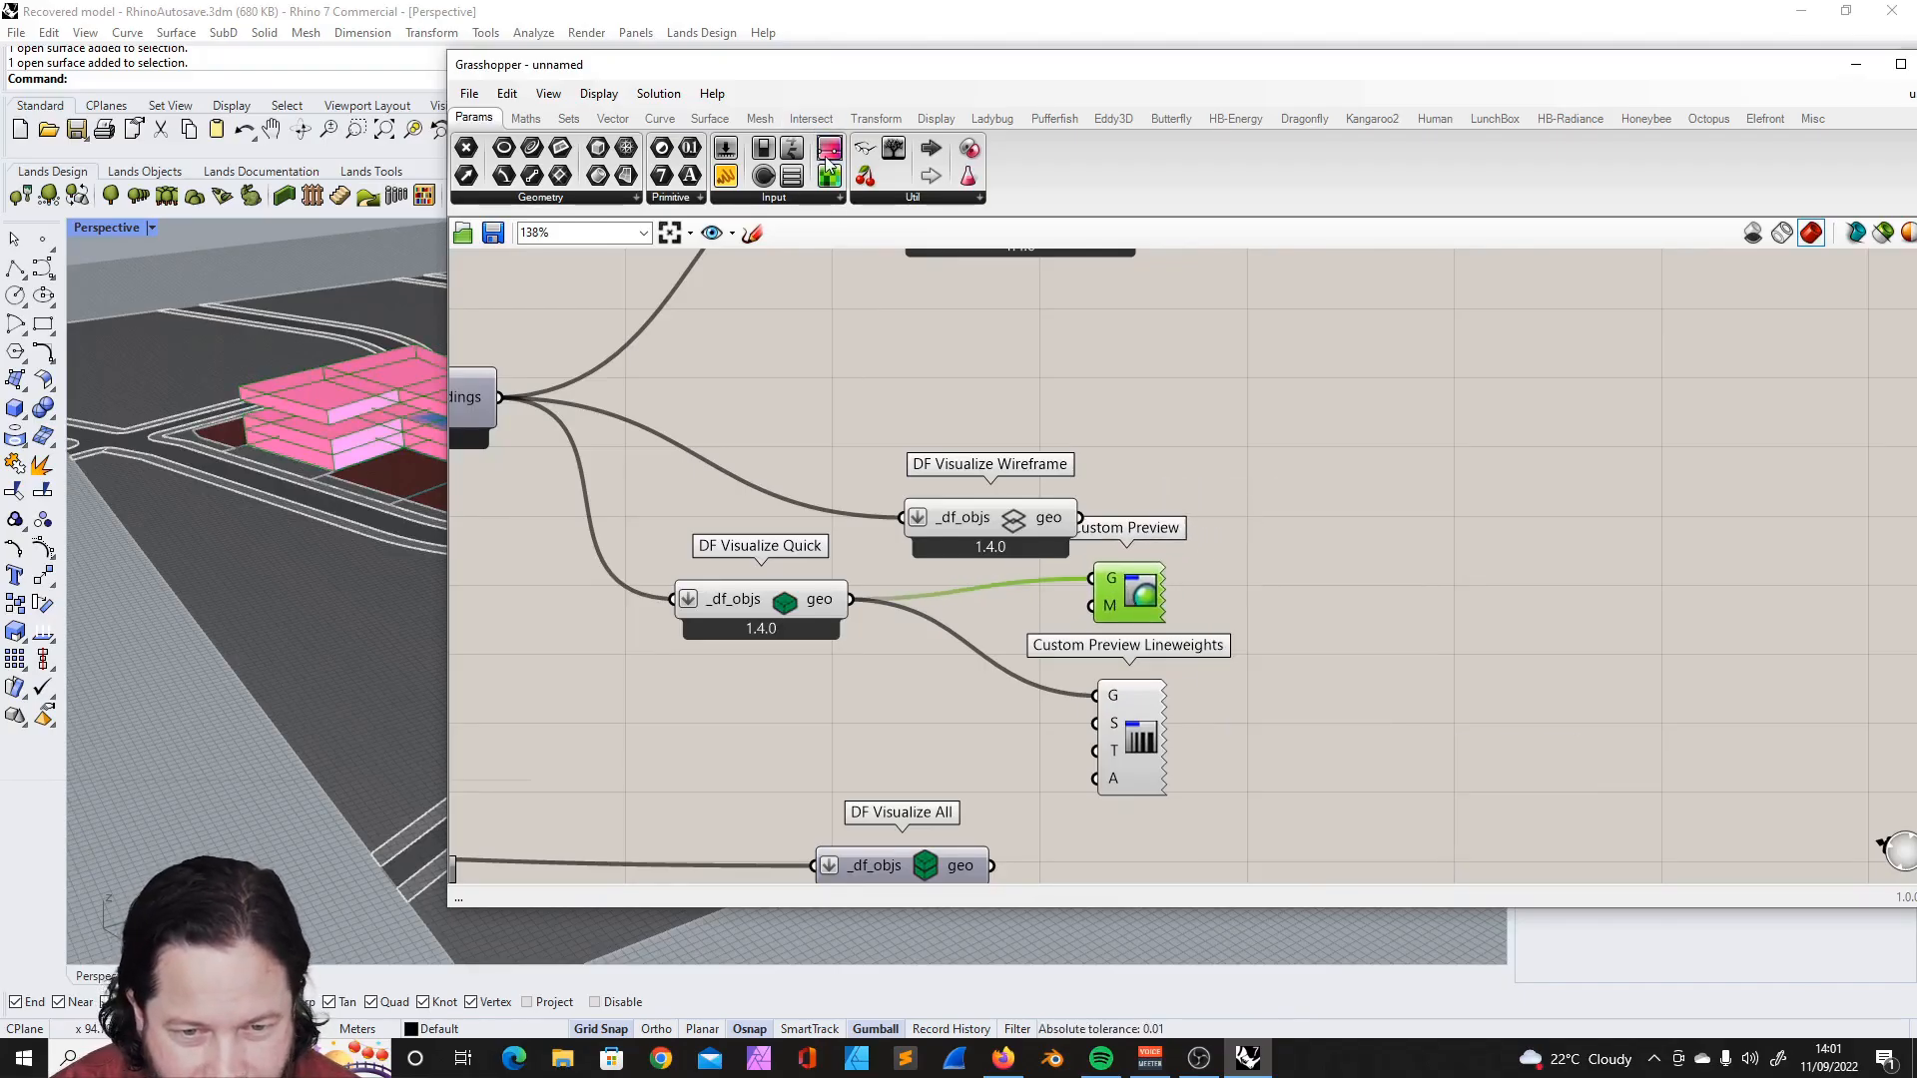
{"action": "right_click", "coordinate": [1116, 603]}
{"action": "left_click", "coordinate": [1016, 405]}
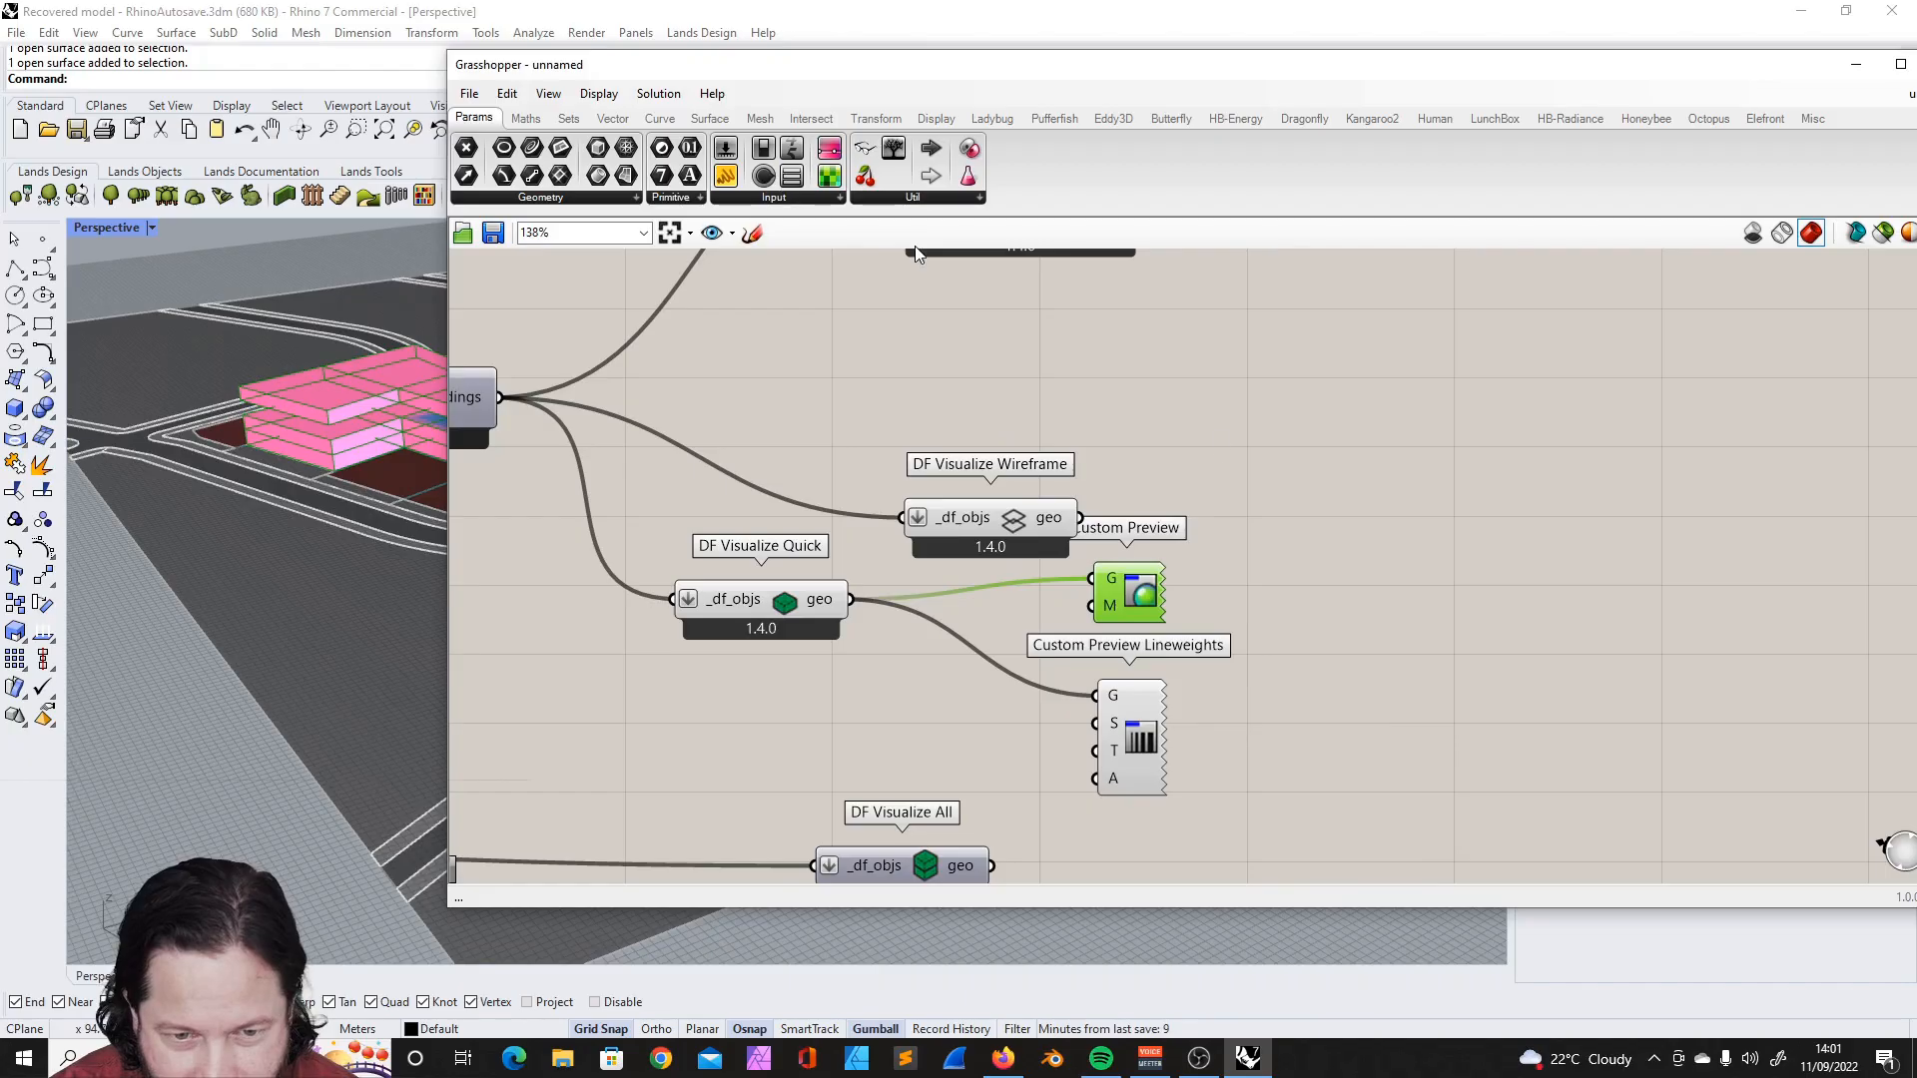
{"action": "left_click", "coordinate": [1189, 196]}
{"action": "left_click", "coordinate": [1438, 419]}
{"action": "left_click", "coordinate": [1222, 405]}
{"action": "key", "text": "Delete"}
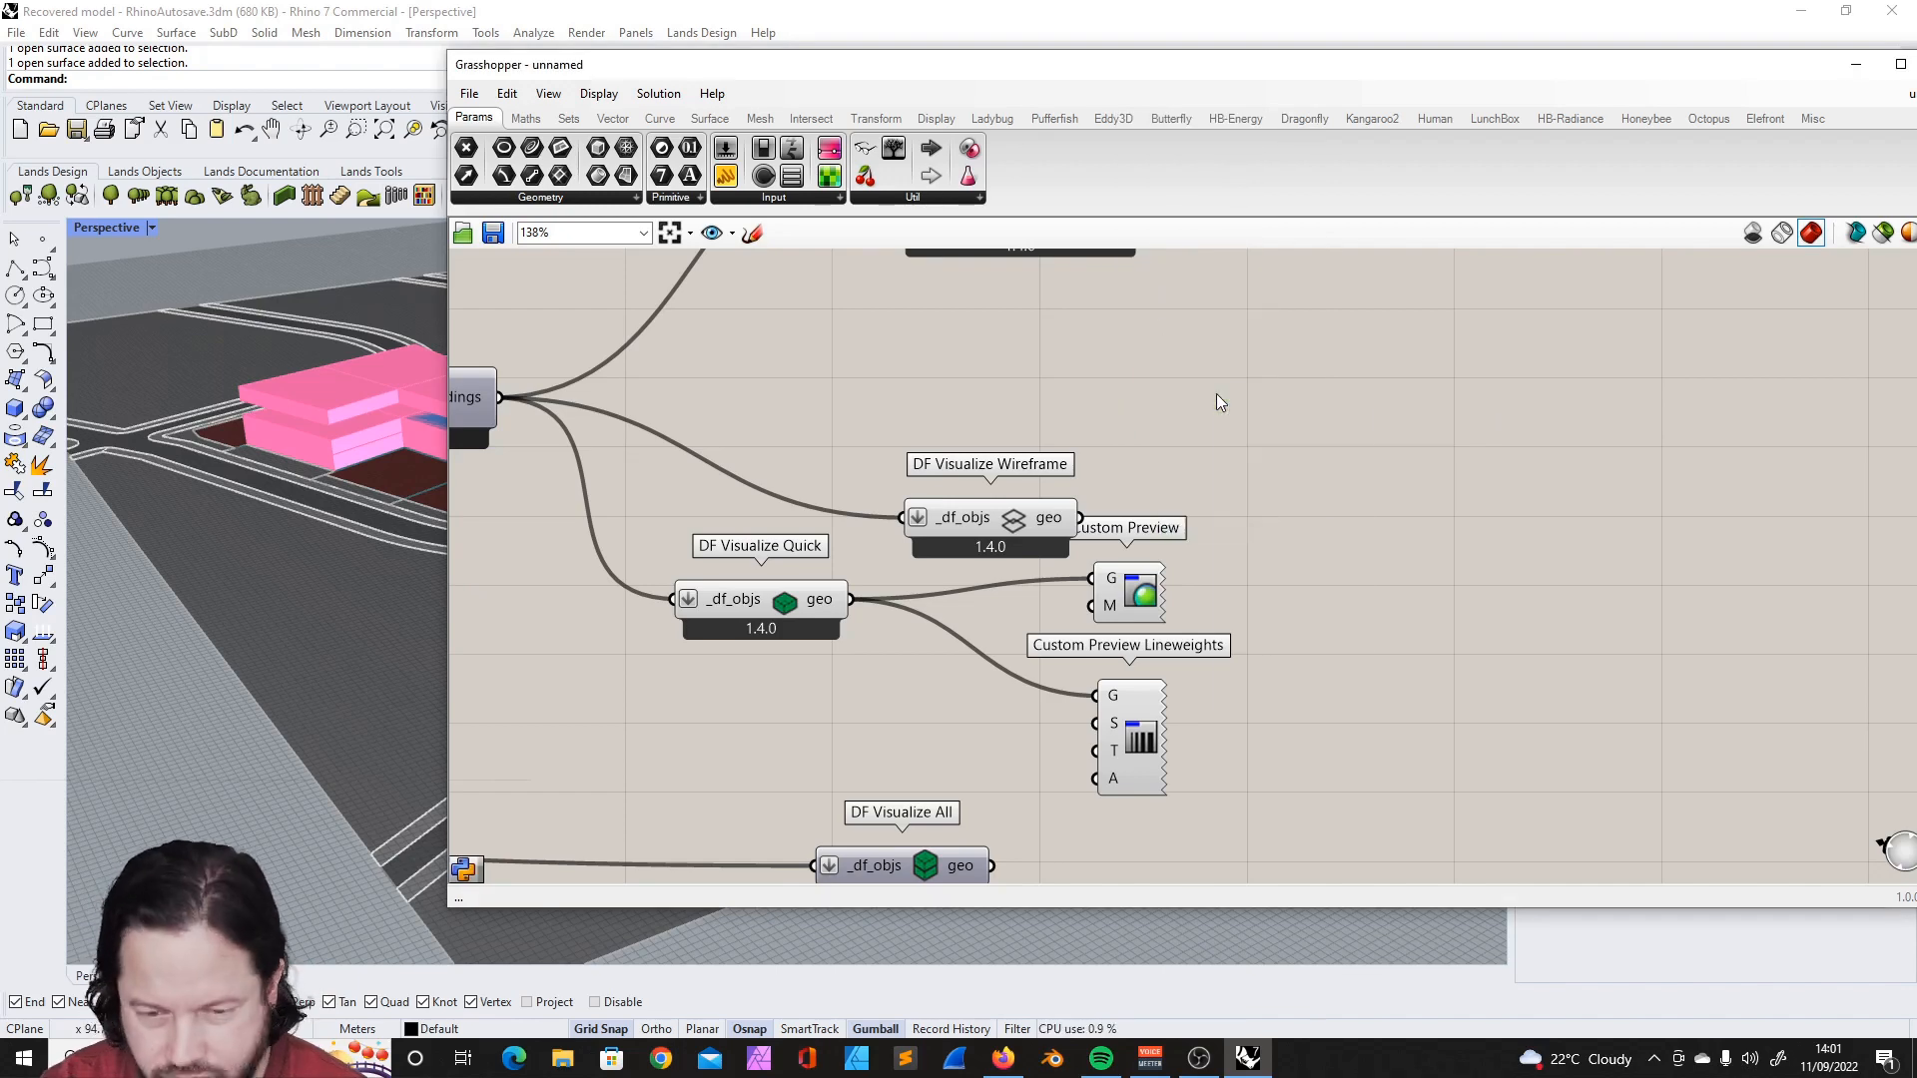
- Place a Create Material component near the Custom Preview component
{"action": "double_click", "coordinate": [1216, 394]}
{"action": "type", "text": "materi"}
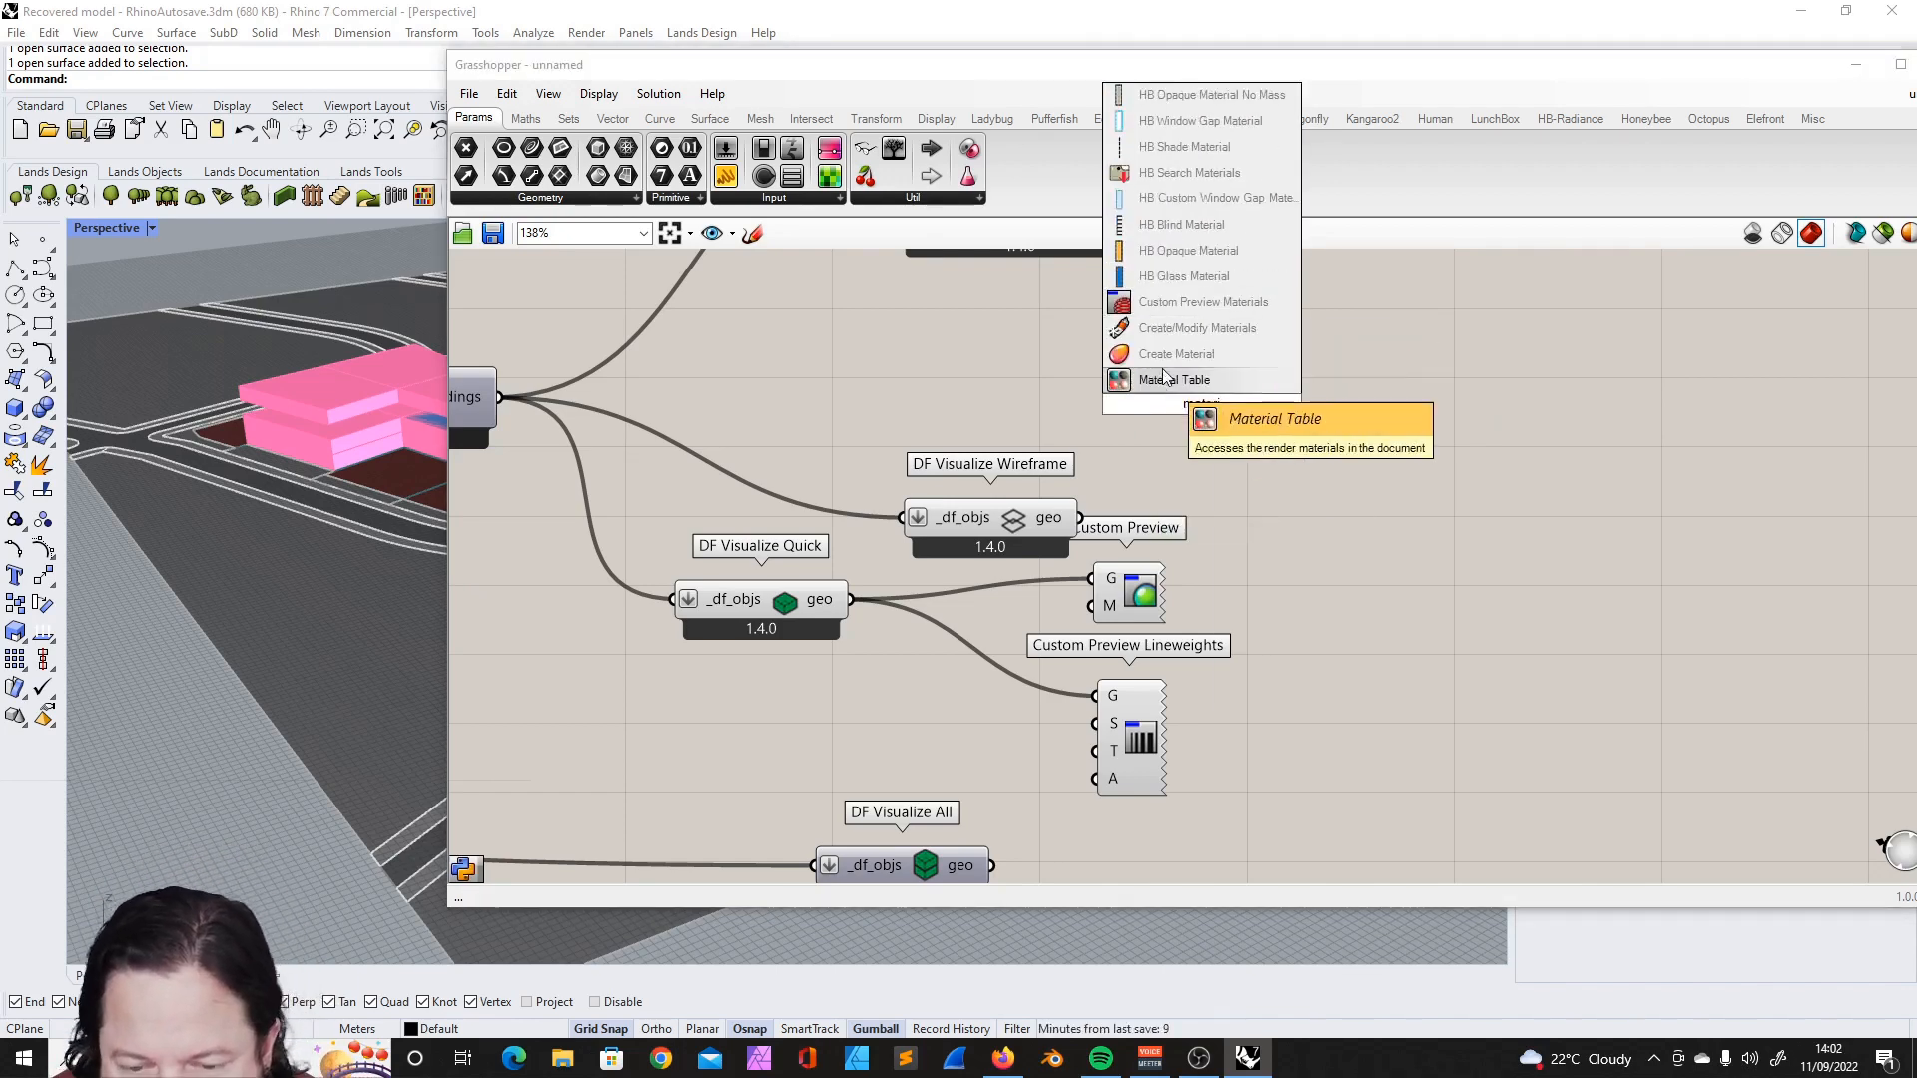
{"action": "left_click", "coordinate": [1176, 353]}
{"action": "left_click_drag", "start_coordinate": [1176, 451], "coordinate": [1312, 541]}
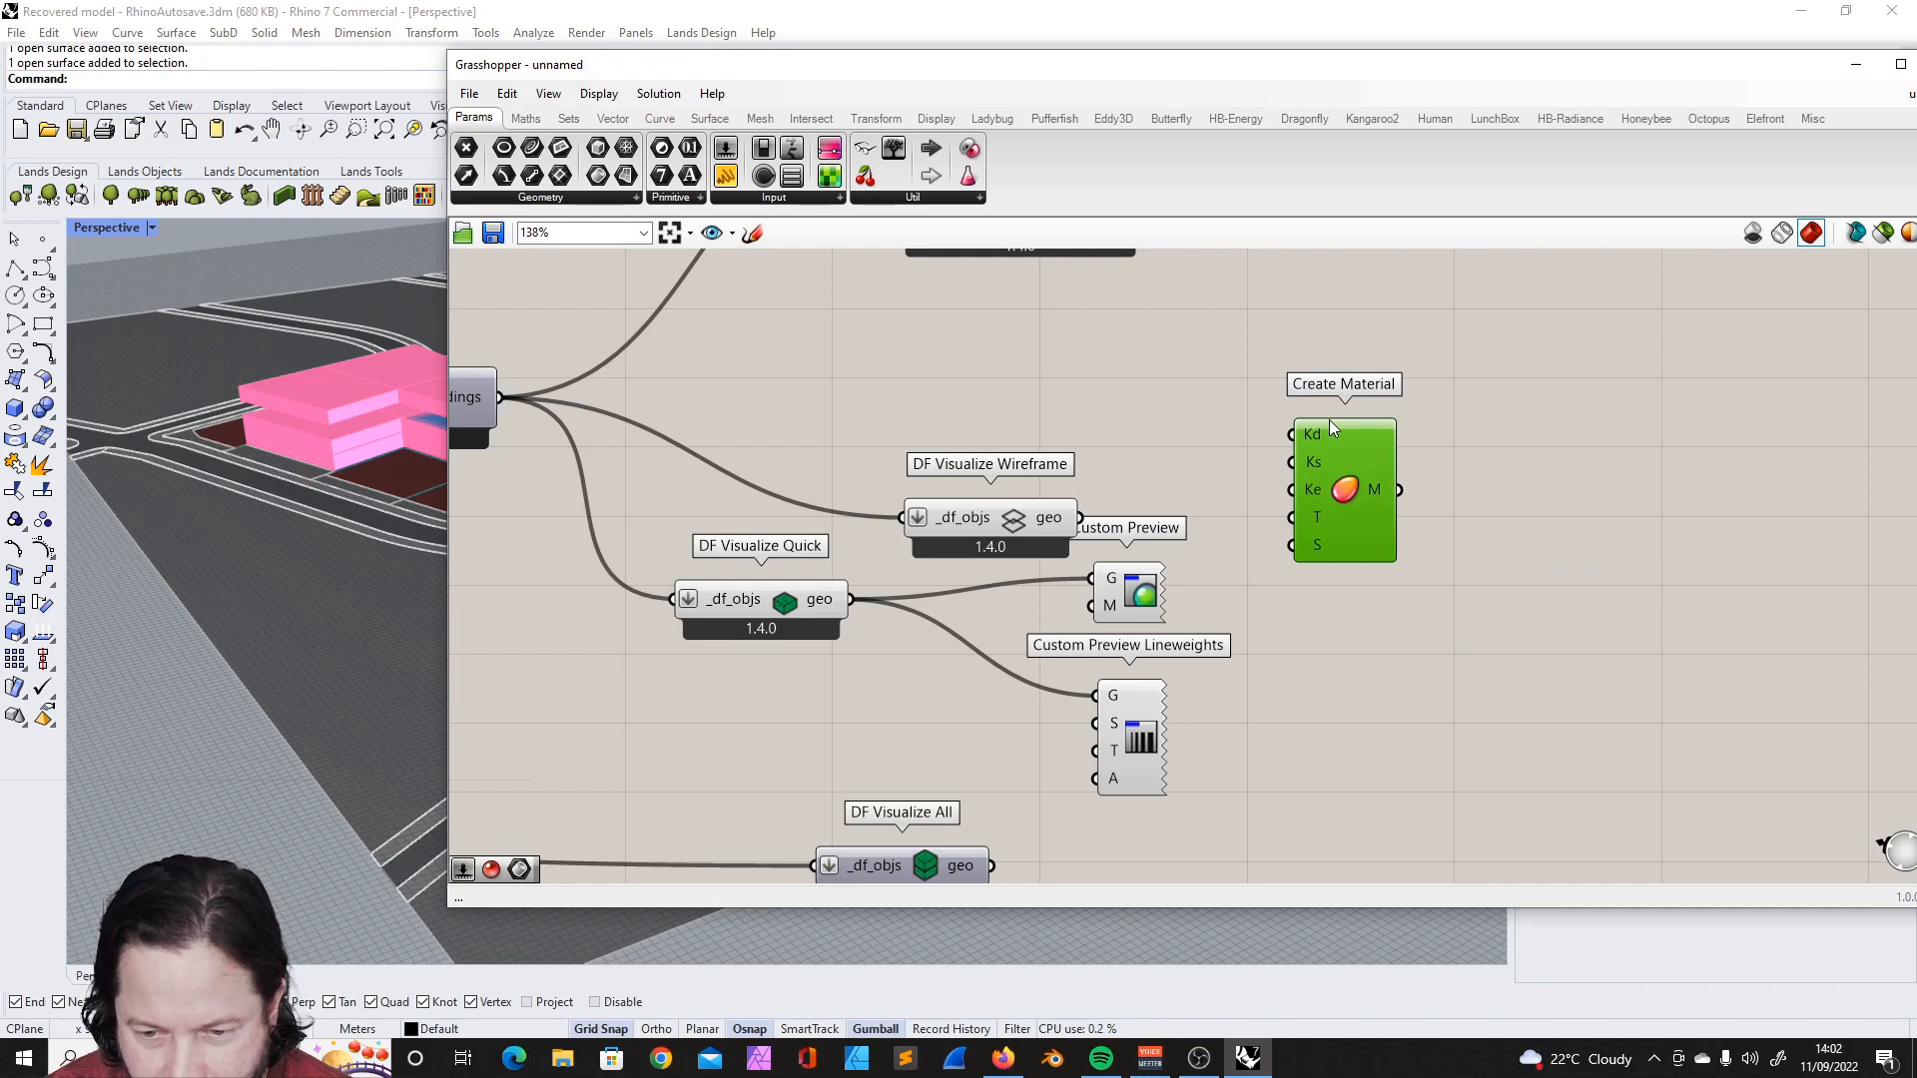
- Arrange the Create Material component beside the Custom Preview and set its T transparency input to 80
{"action": "left_click_drag", "start_coordinate": [1338, 439], "coordinate": [1270, 571]}
{"action": "left_click_drag", "start_coordinate": [912, 742], "coordinate": [1158, 521]}
{"action": "right_click_drag", "start_coordinate": [943, 518], "coordinate": [949, 596]}
{"action": "left_click", "coordinate": [956, 596]}
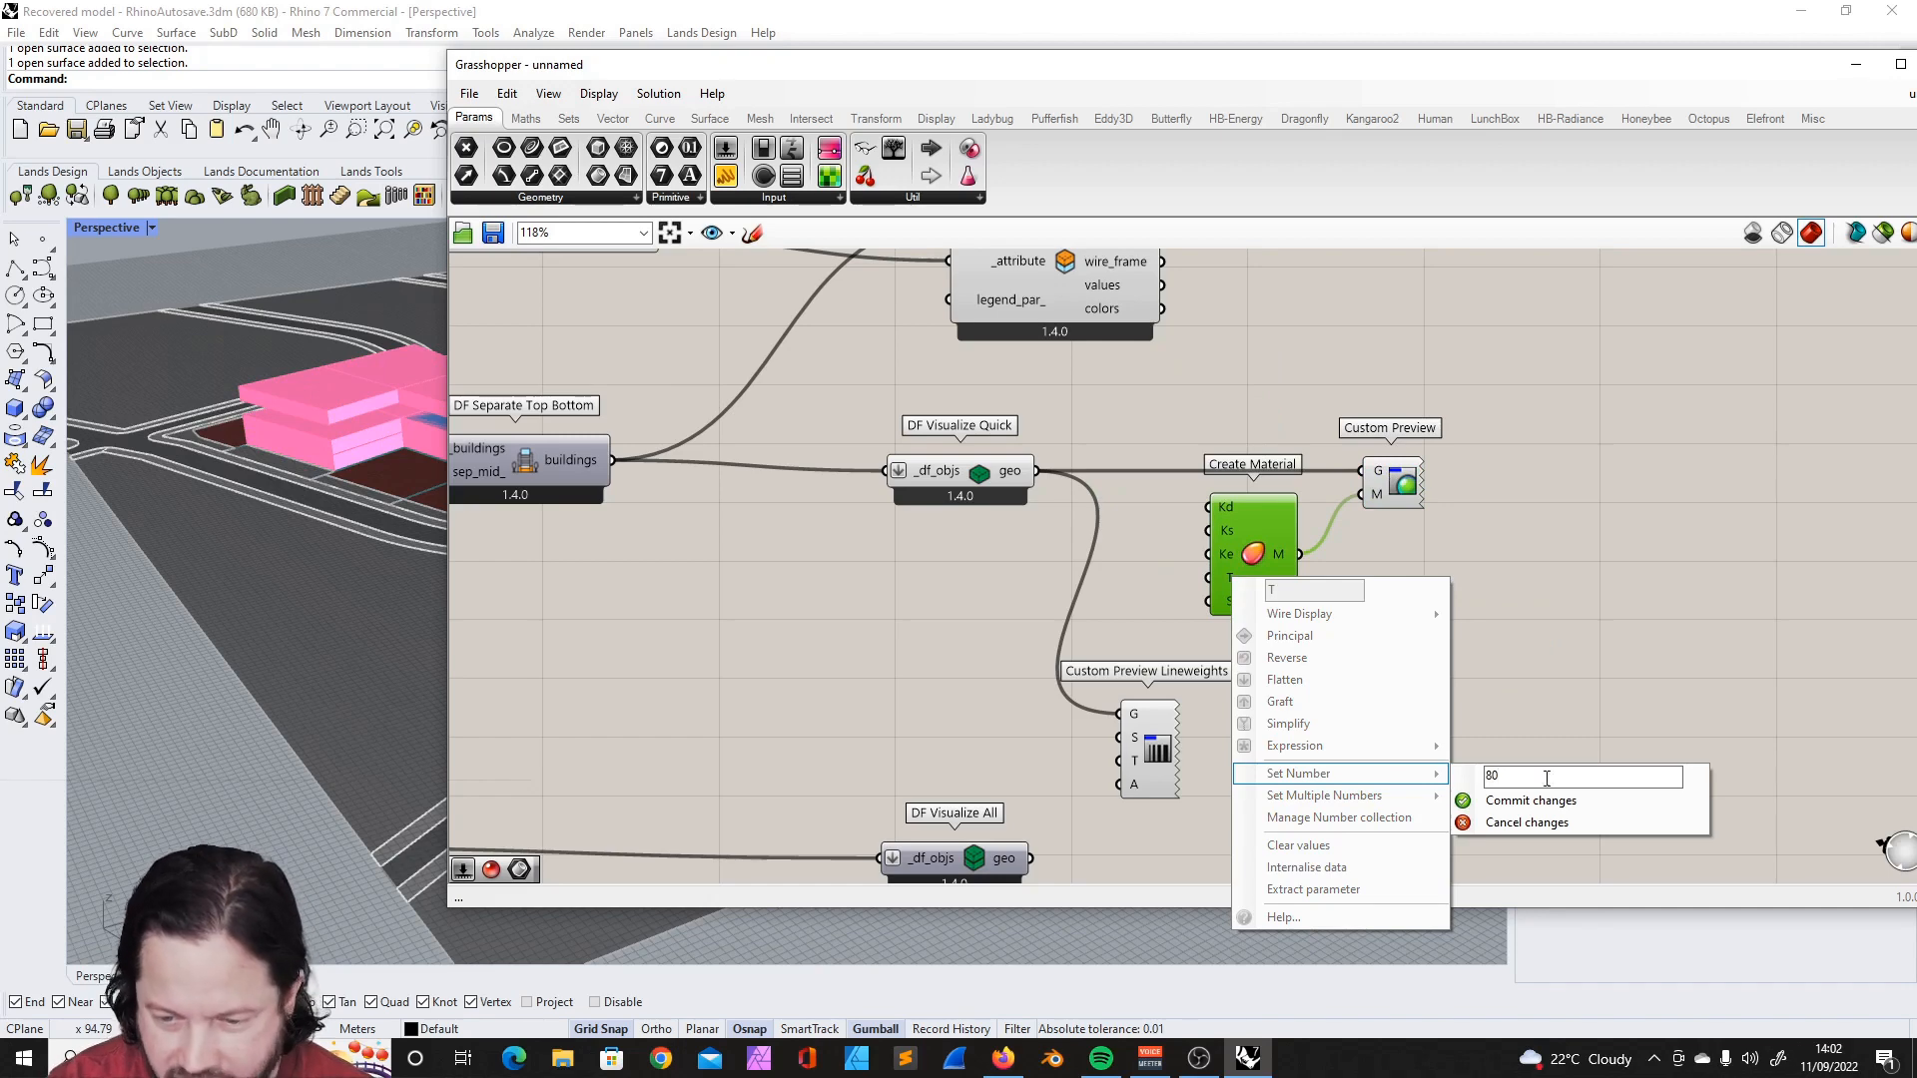
{"action": "left_click", "coordinate": [1532, 802]}
- Turn off the preview of the DF Visualize Quick component
{"action": "right_click", "coordinate": [986, 472]}
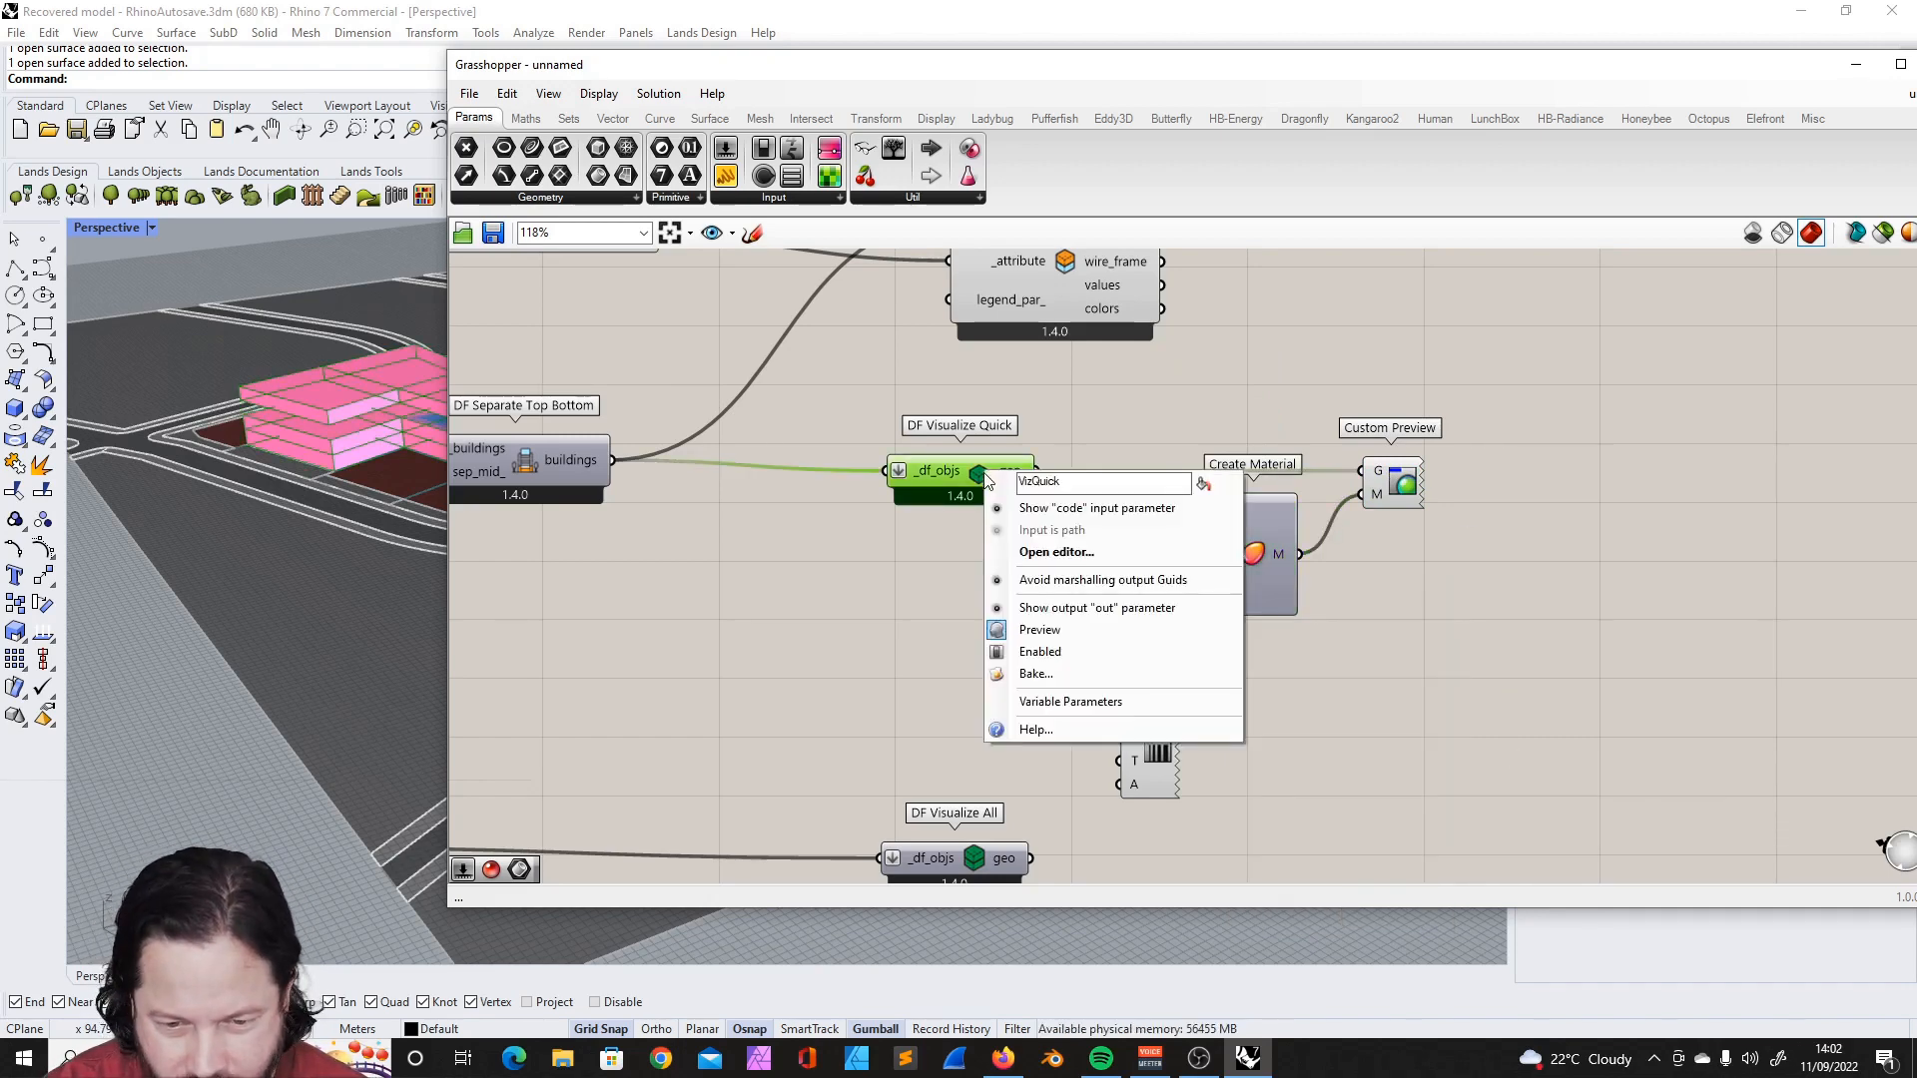
{"action": "left_click", "coordinate": [1051, 630]}
{"action": "left_click", "coordinate": [981, 631]}
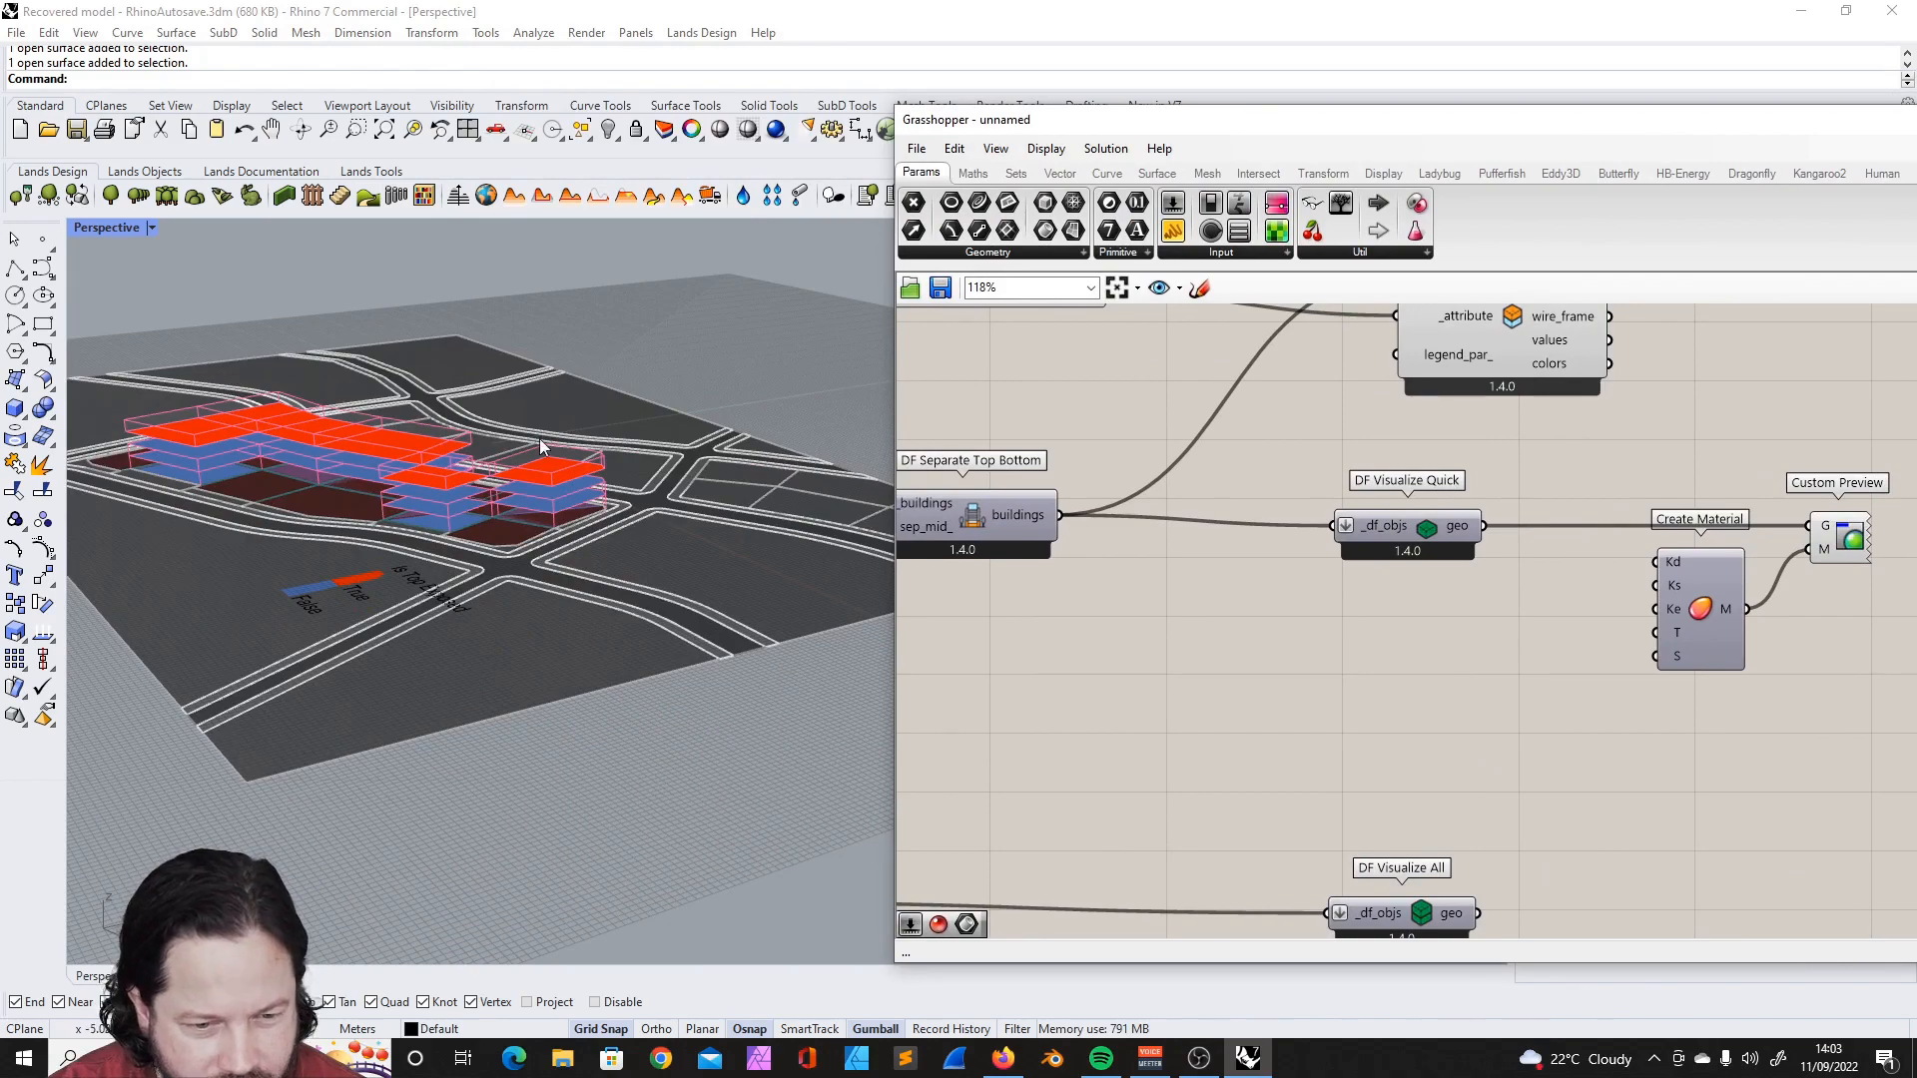
- Remove Custom Preview Lineweights and replace DF Visualize Quick with a DF Visualize All component linking the separated buildings to the Custom Preview's G input
{"action": "scroll", "coordinate": [543, 489], "scroll_direction": "up", "scroll_amount": 5}
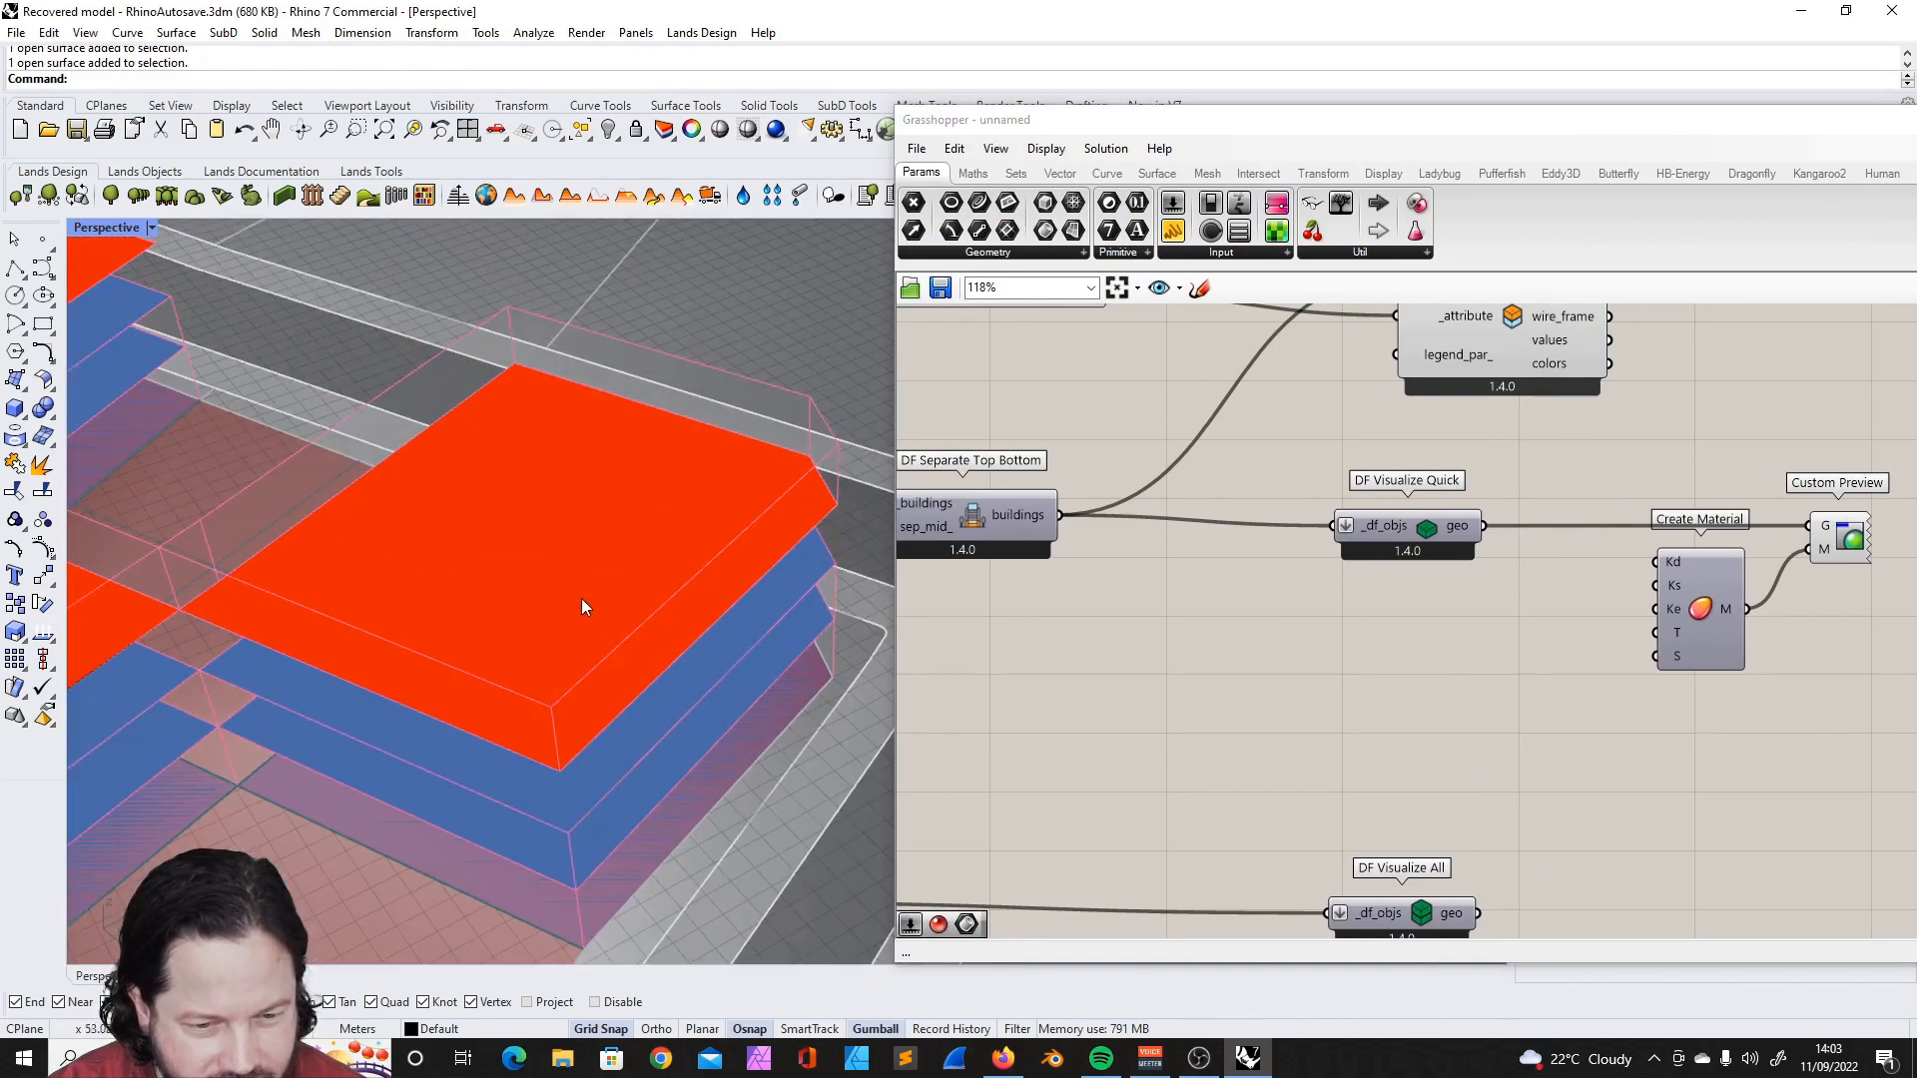
{"action": "scroll", "coordinate": [589, 506], "scroll_direction": "down", "scroll_amount": 4}
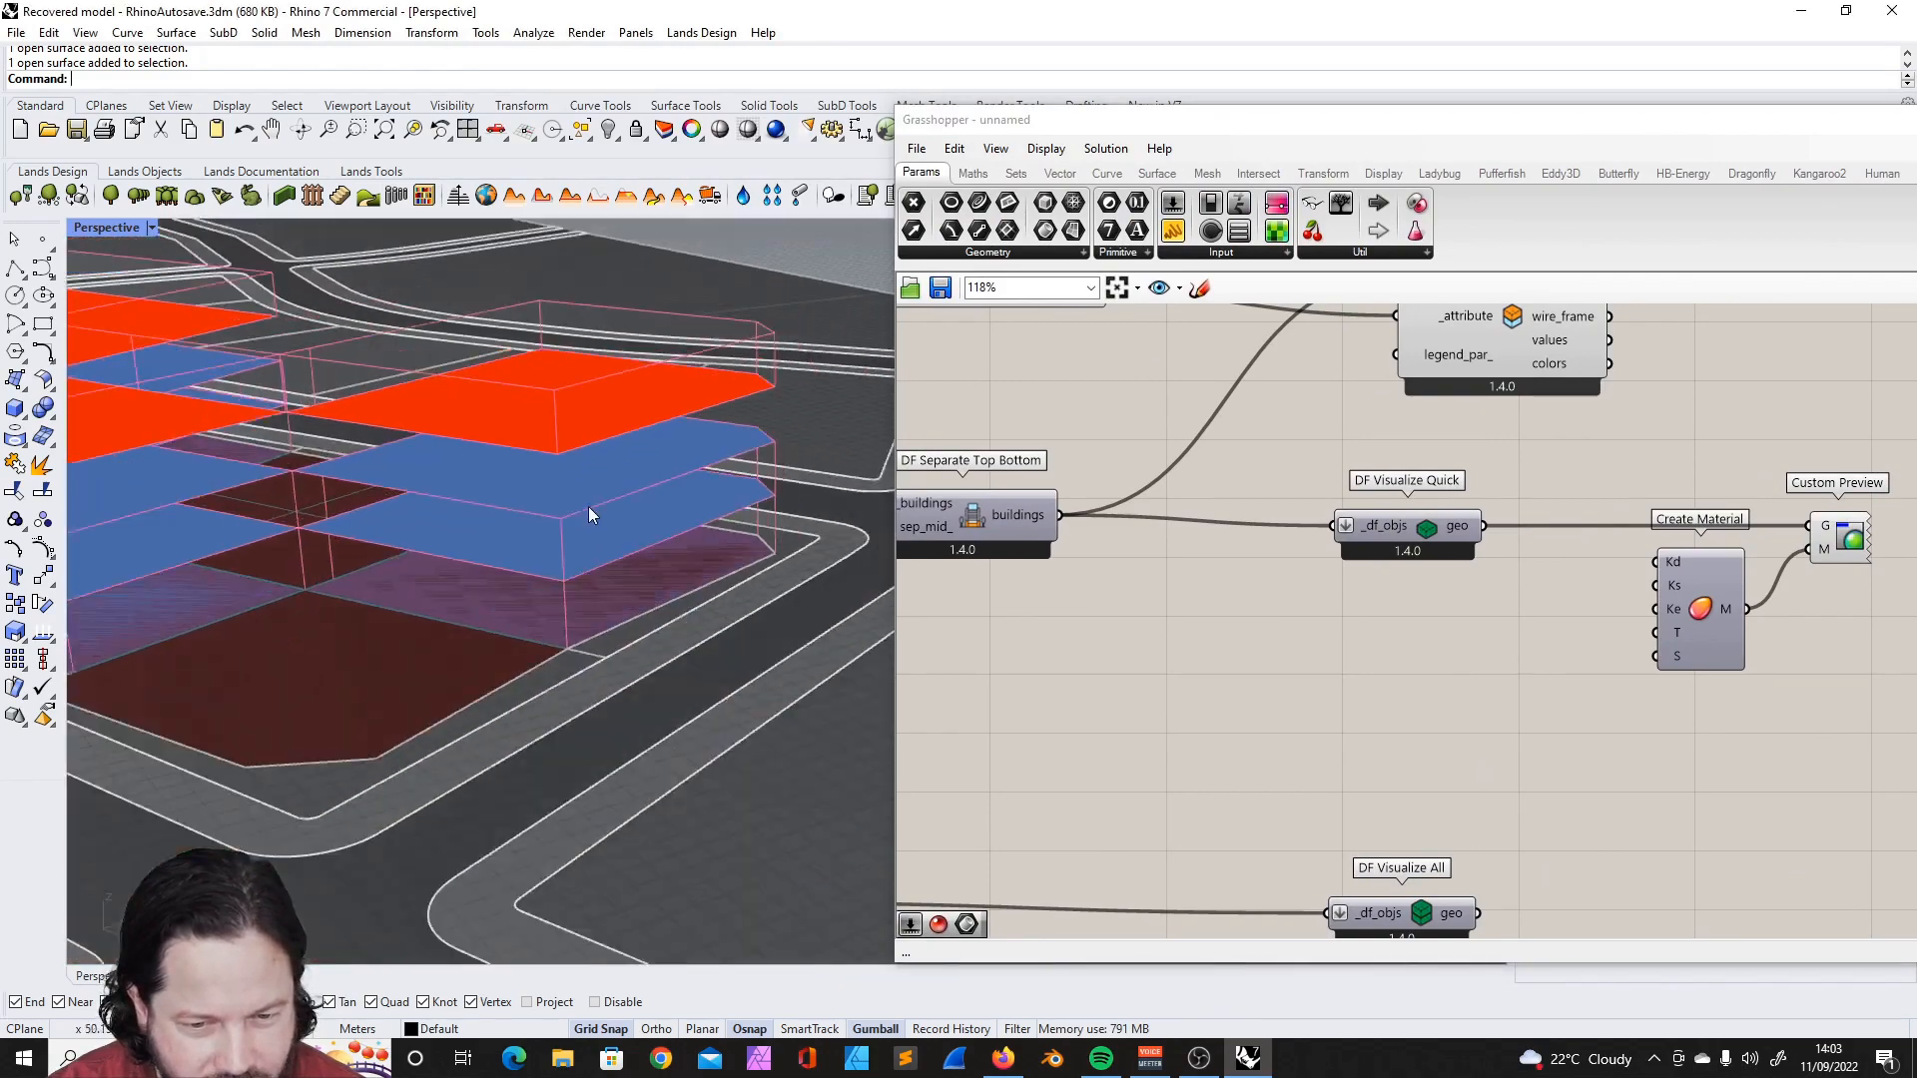
{"action": "right_click_drag", "start_coordinate": [589, 506], "coordinate": [591, 521]}
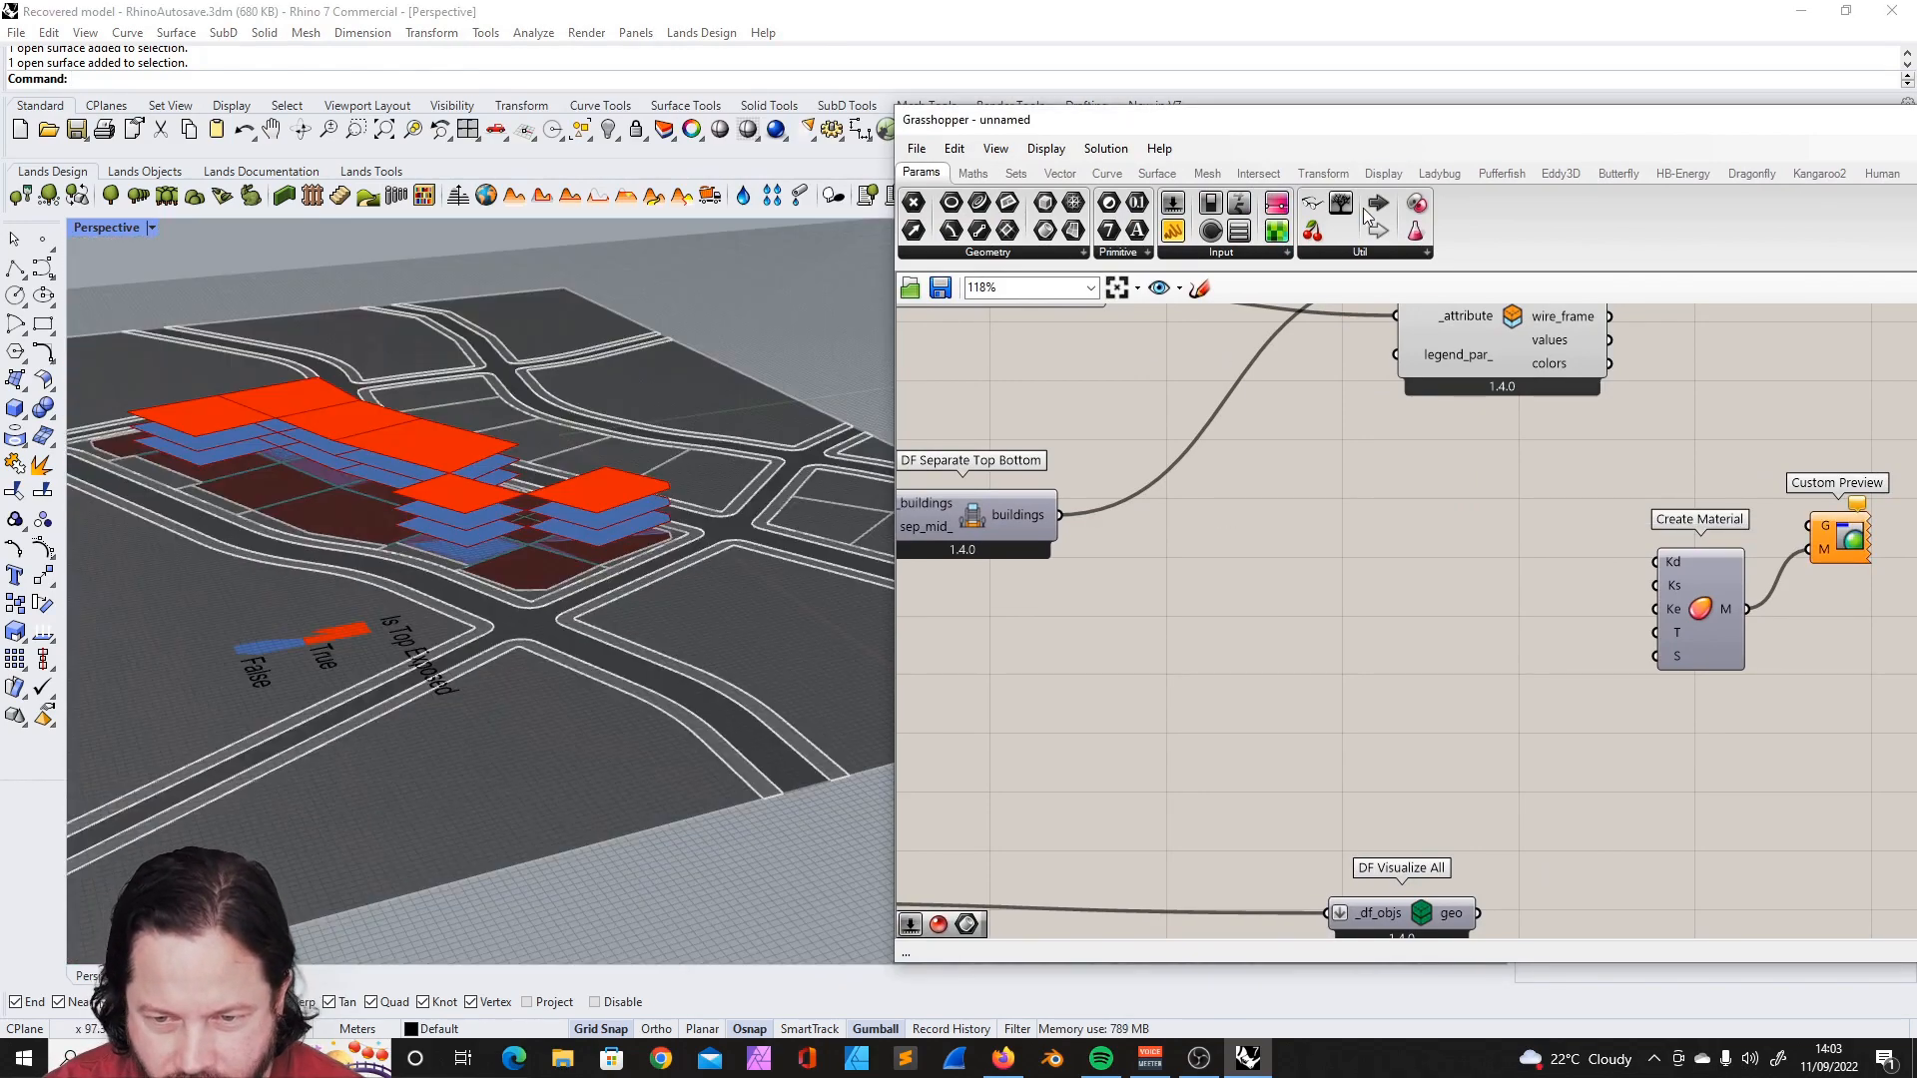
{"action": "left_click_drag", "start_coordinate": [1445, 138], "coordinate": [1085, 113]}
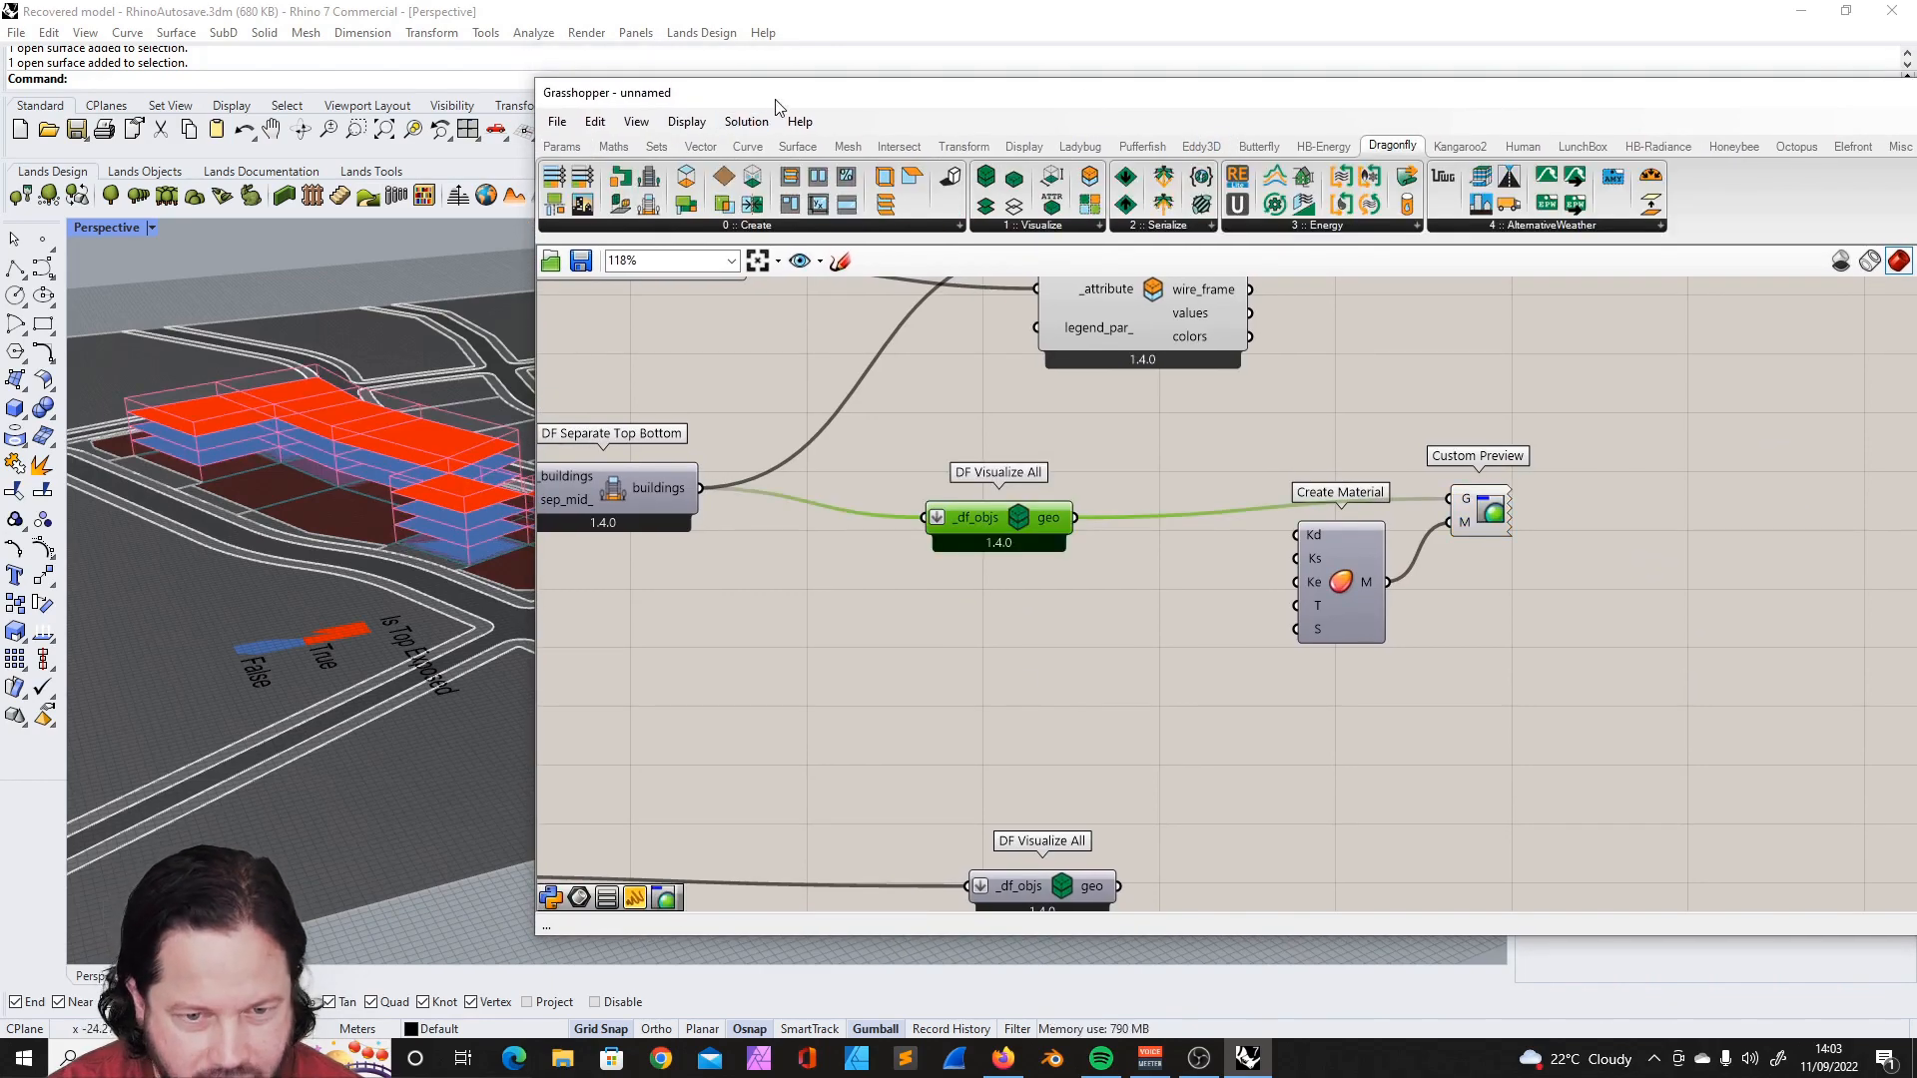
{"action": "left_click_drag", "start_coordinate": [784, 94], "coordinate": [1102, 124]}
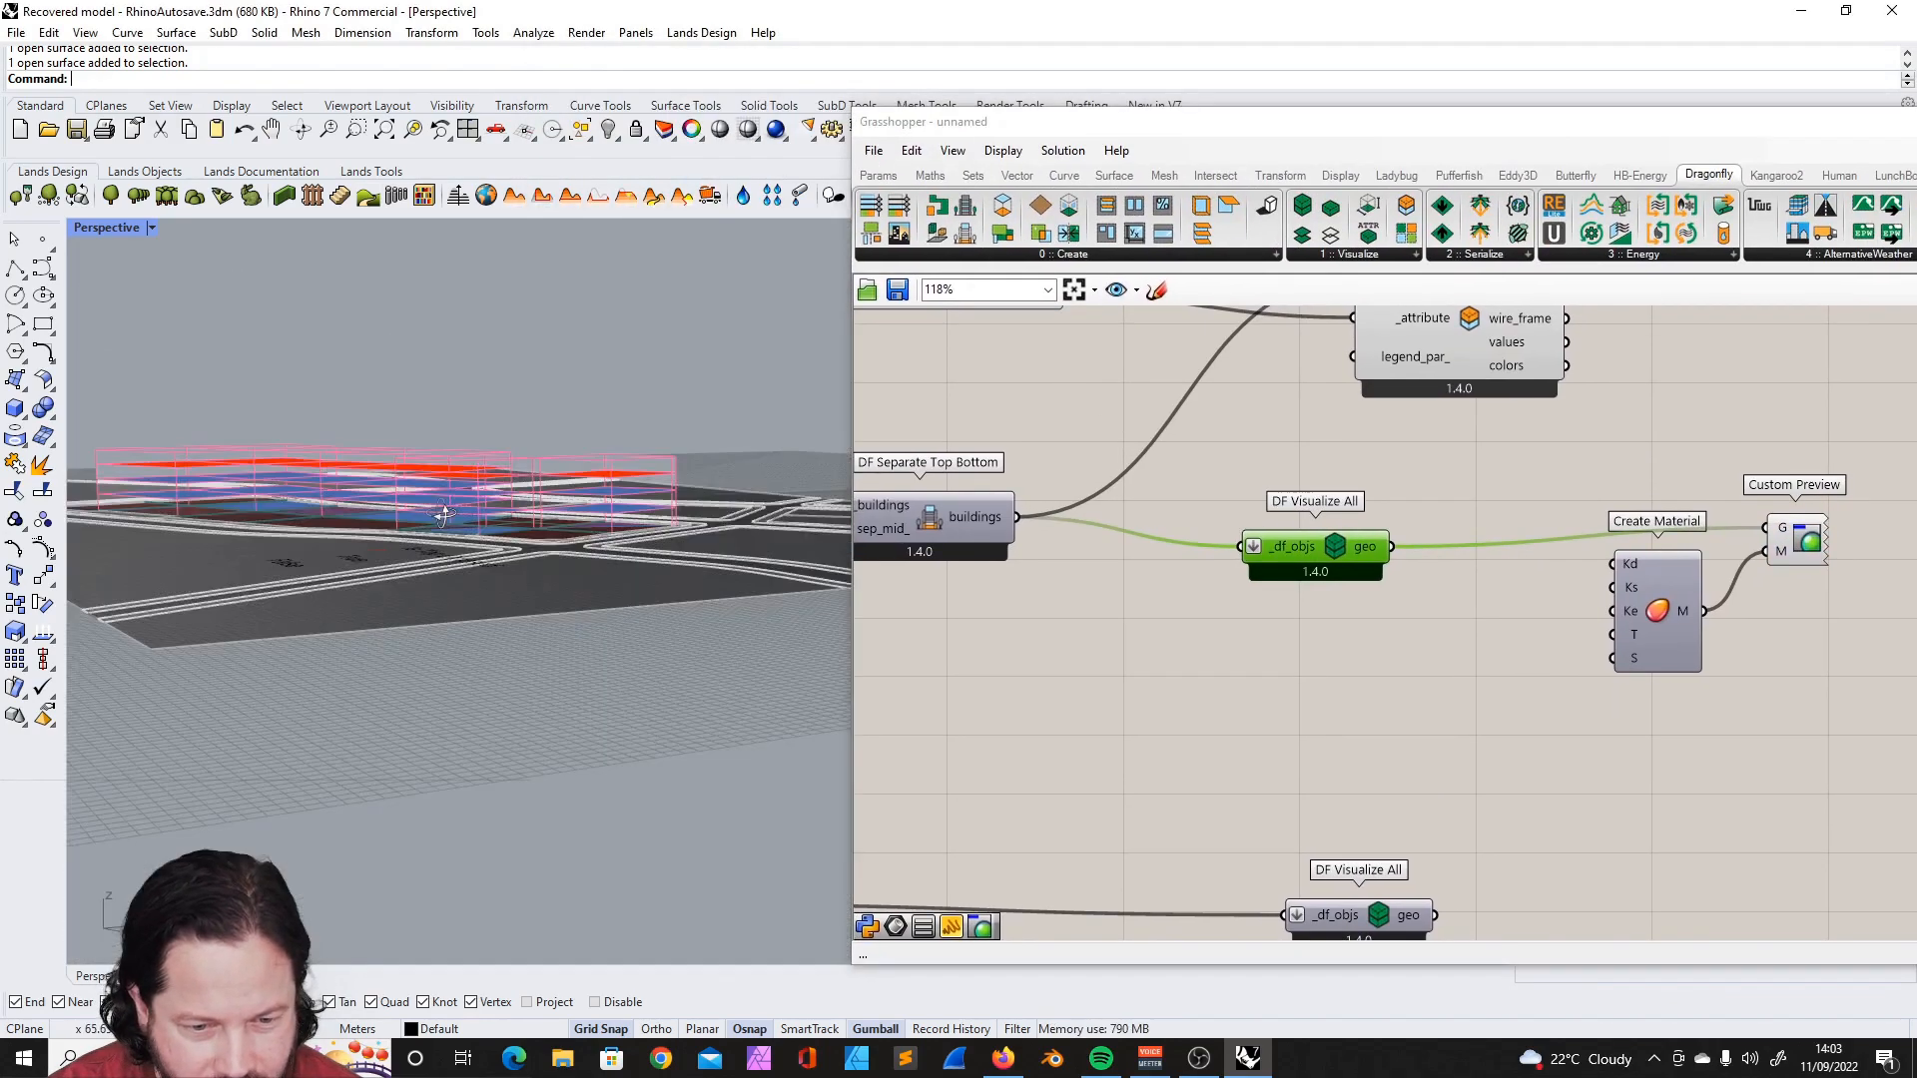
{"action": "right_click_drag", "start_coordinate": [443, 515], "coordinate": [471, 645]}
{"action": "left_click", "coordinate": [1330, 667]}
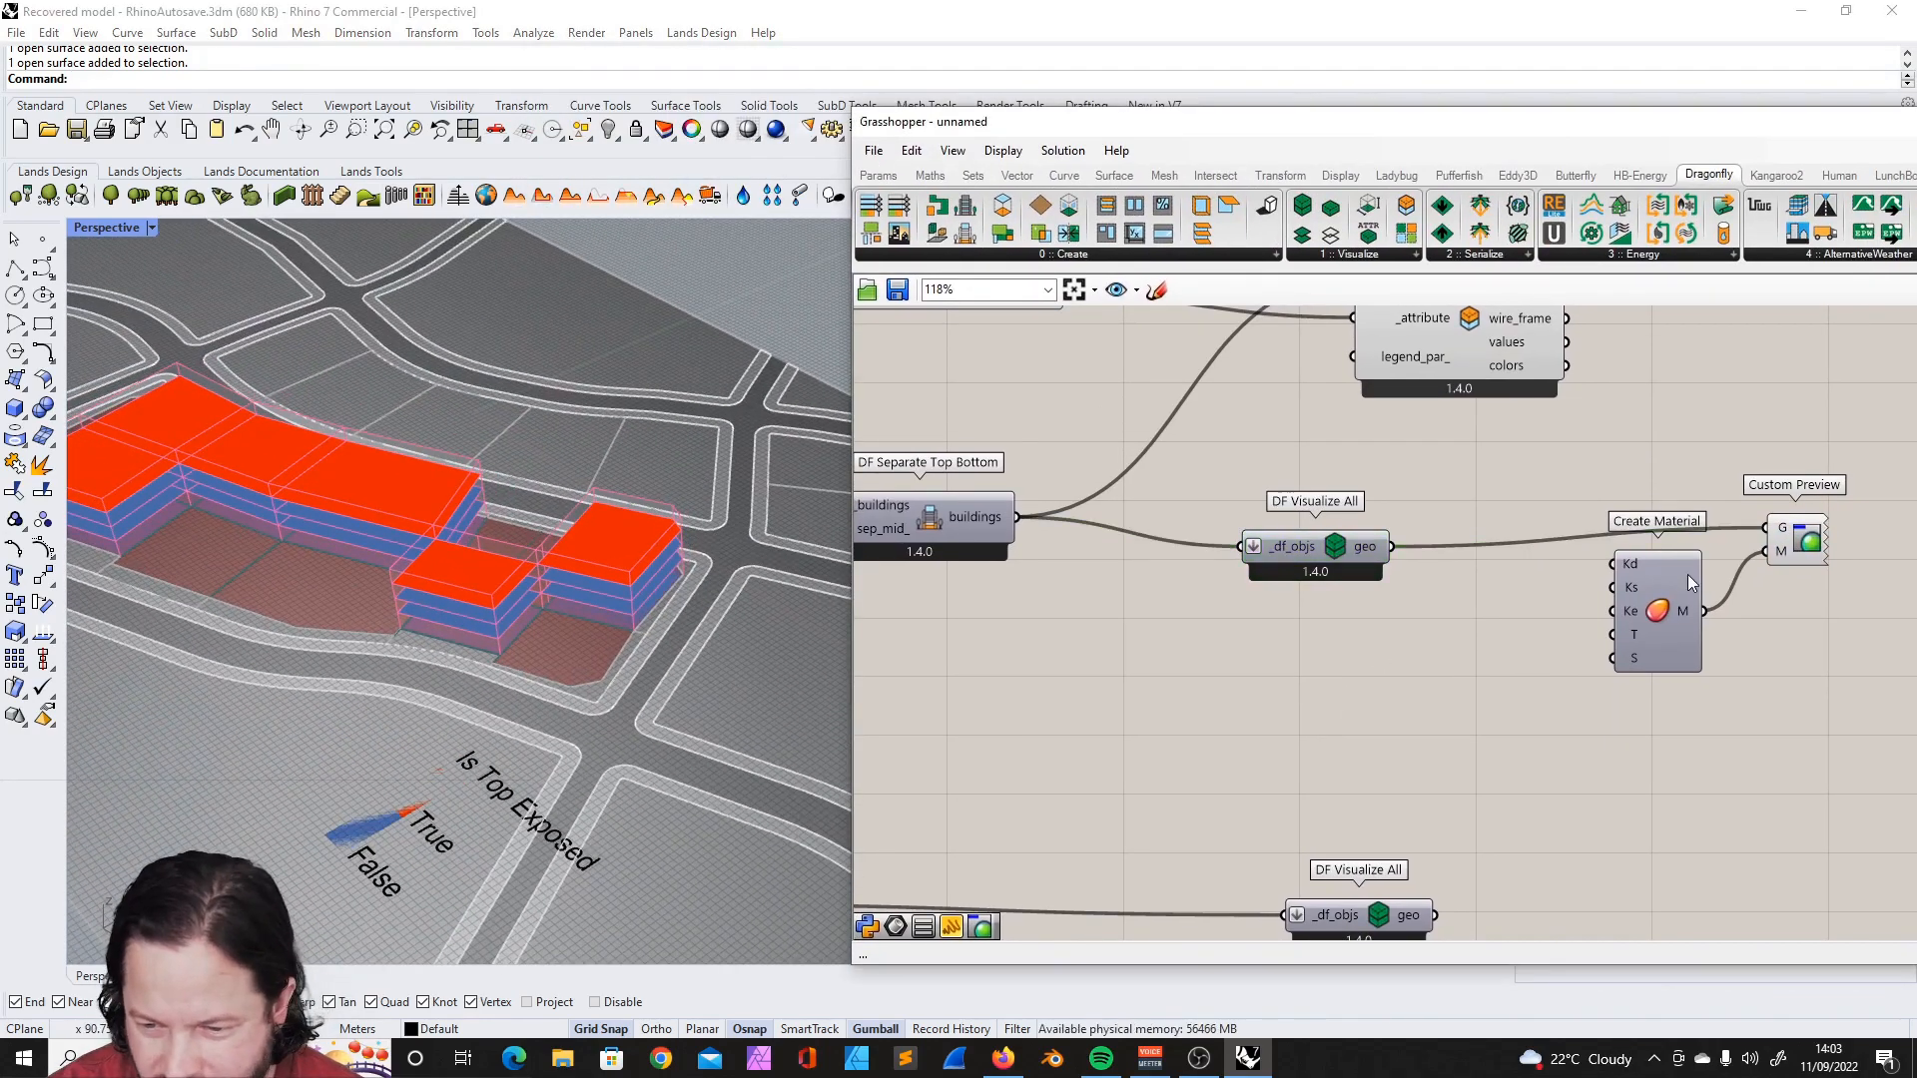
- Set the Kd diffuse colour of the Create Material component to black and inspect the building preview
{"action": "mouse_move", "coordinate": [1633, 565]}
{"action": "right_click", "coordinate": [1633, 565]}
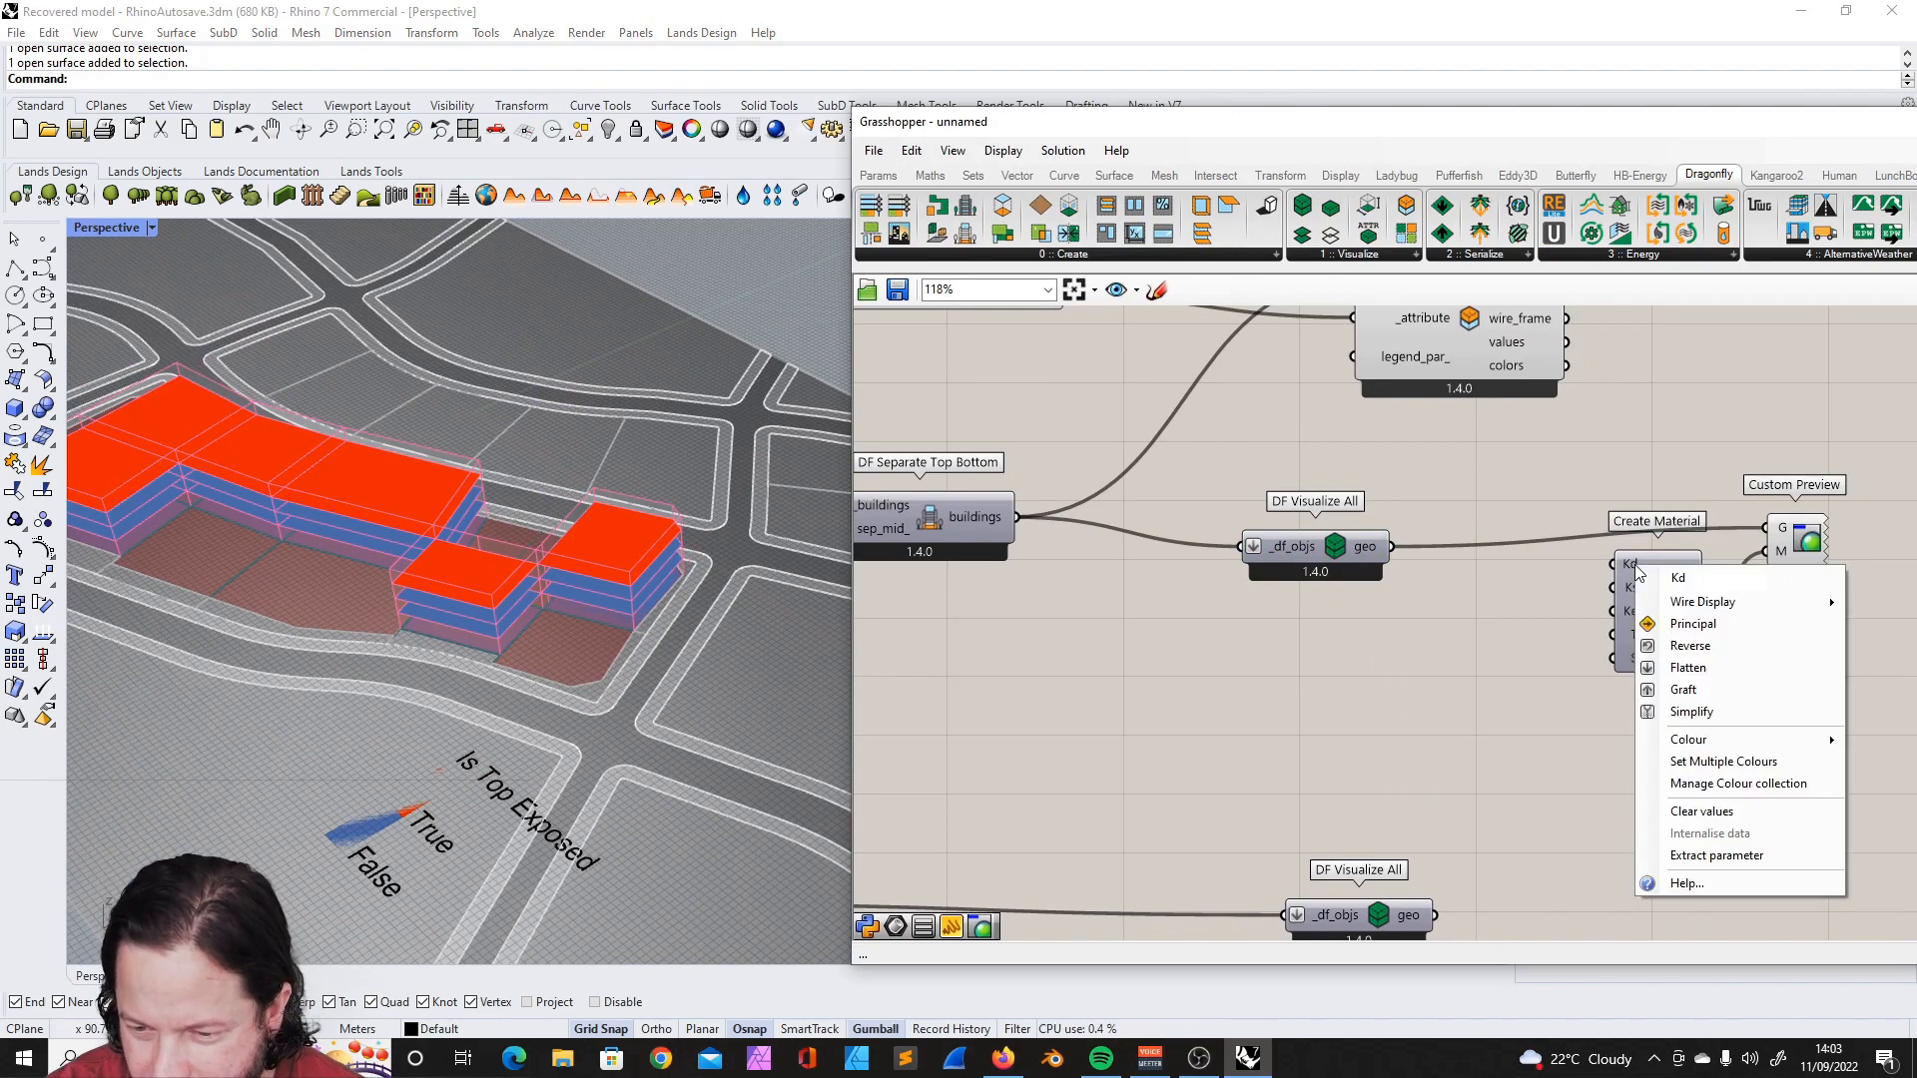
{"action": "mouse_move", "coordinate": [1705, 743]}
{"action": "right_click_drag", "start_coordinate": [515, 574], "coordinate": [540, 565]}
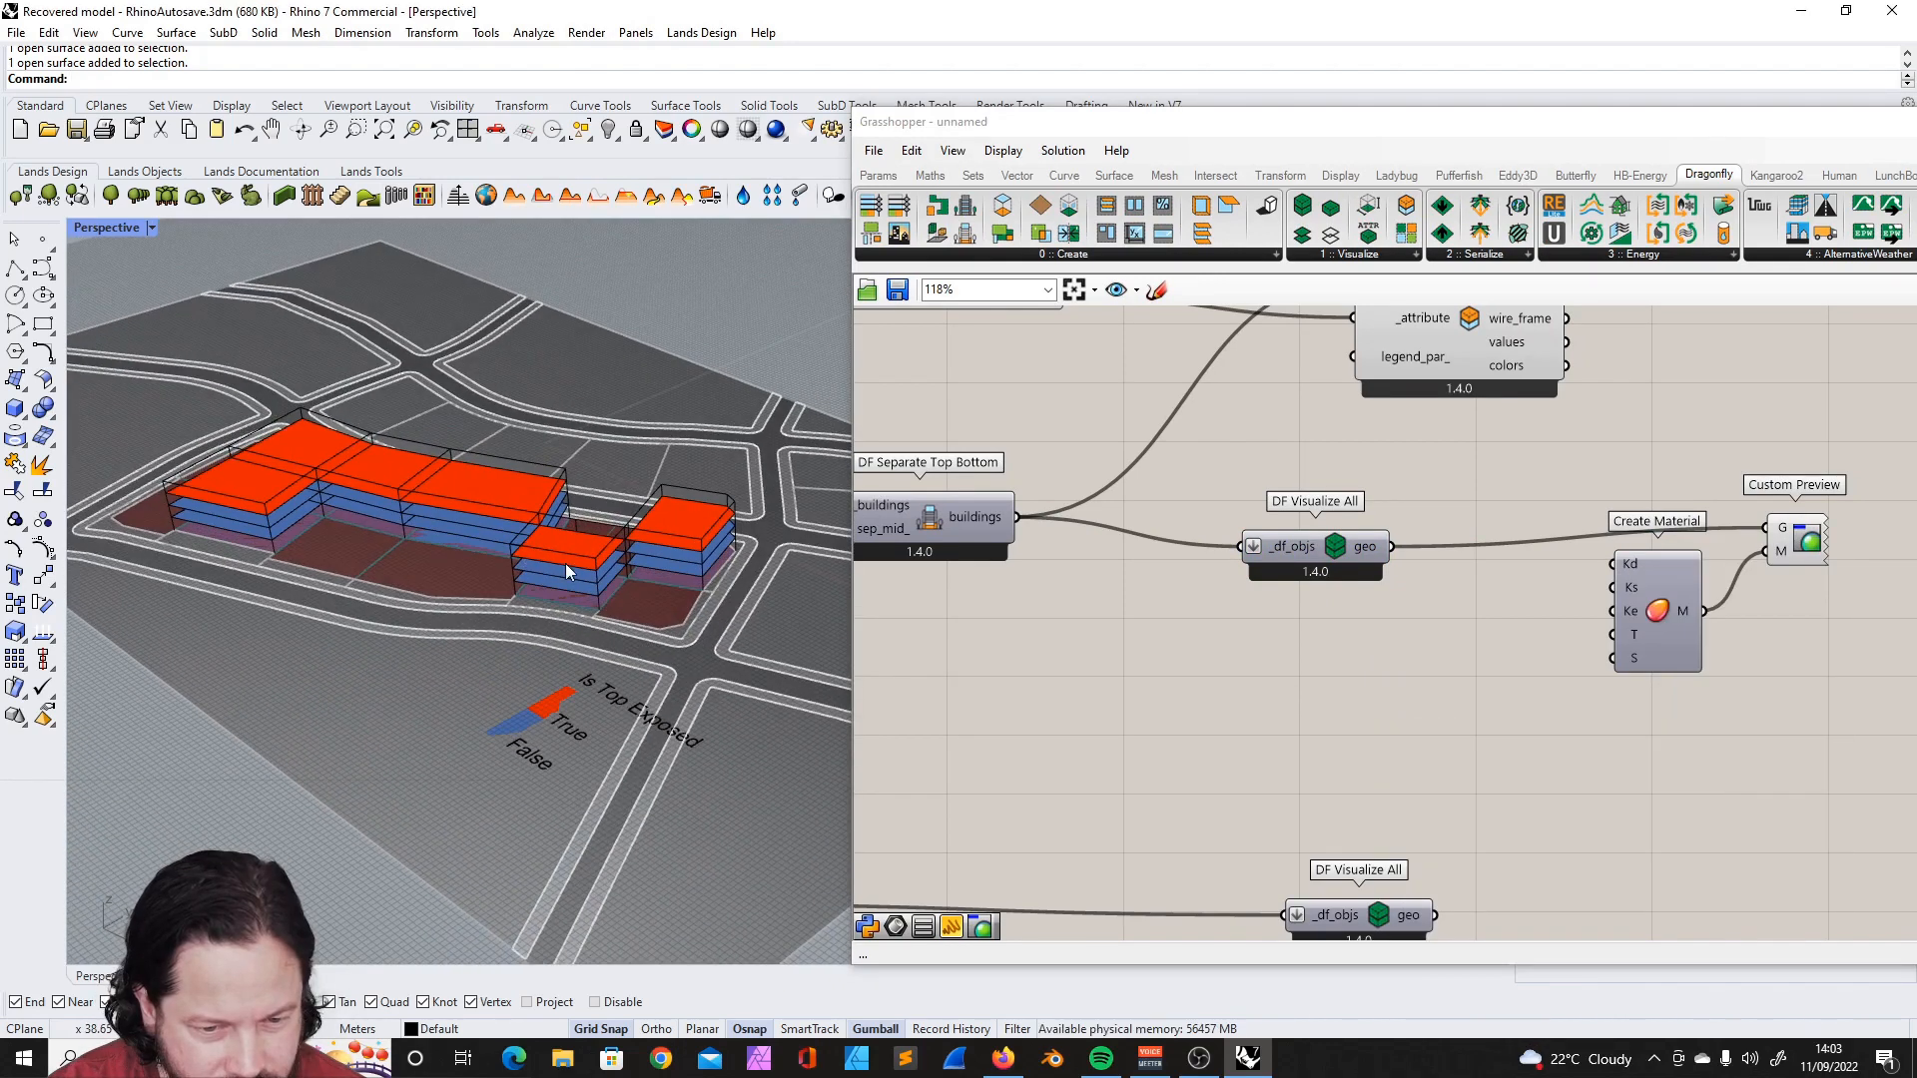
{"action": "left_click_drag", "start_coordinate": [1220, 143], "coordinate": [1323, 143]}
{"action": "scroll", "coordinate": [639, 584], "scroll_direction": "down", "scroll_amount": 5}
{"action": "scroll", "coordinate": [639, 584], "scroll_direction": "up", "scroll_amount": 5}
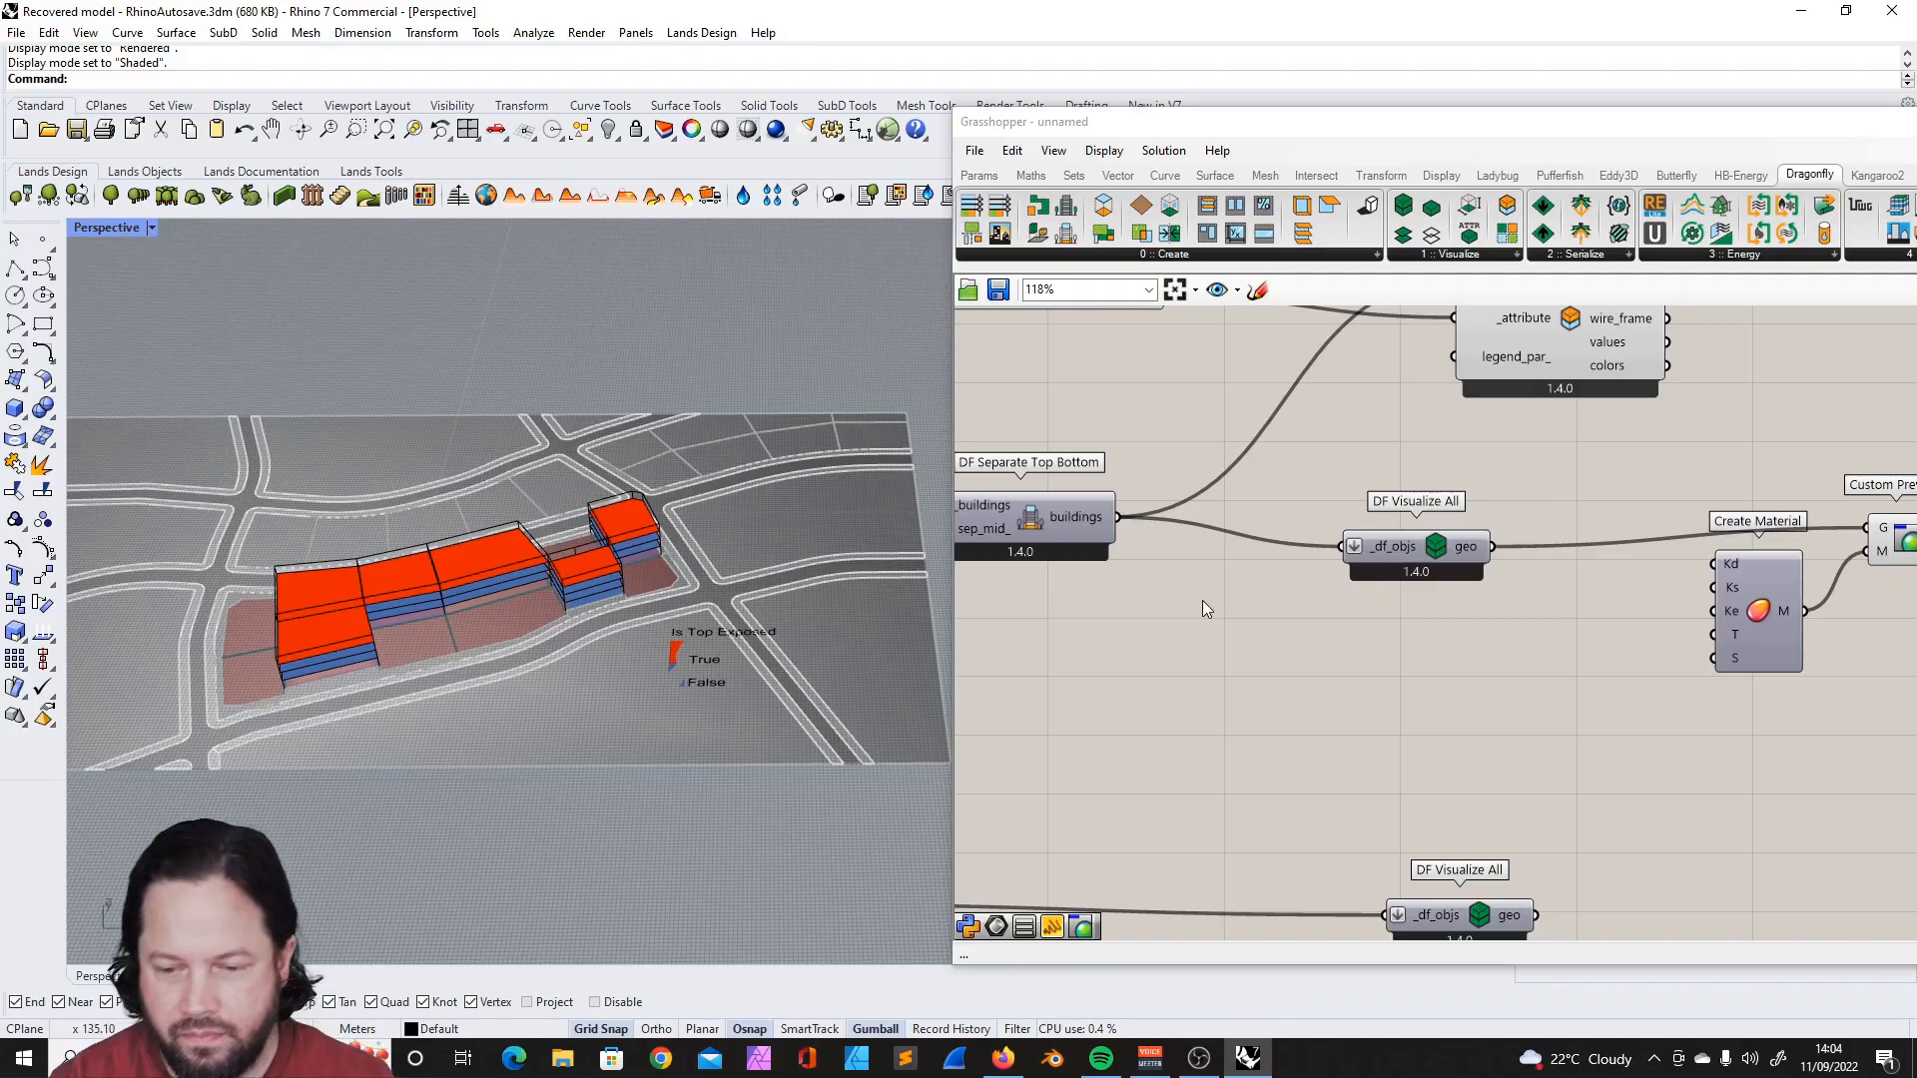
{"action": "scroll", "coordinate": [1519, 595], "scroll_direction": "down", "scroll_amount": 2}
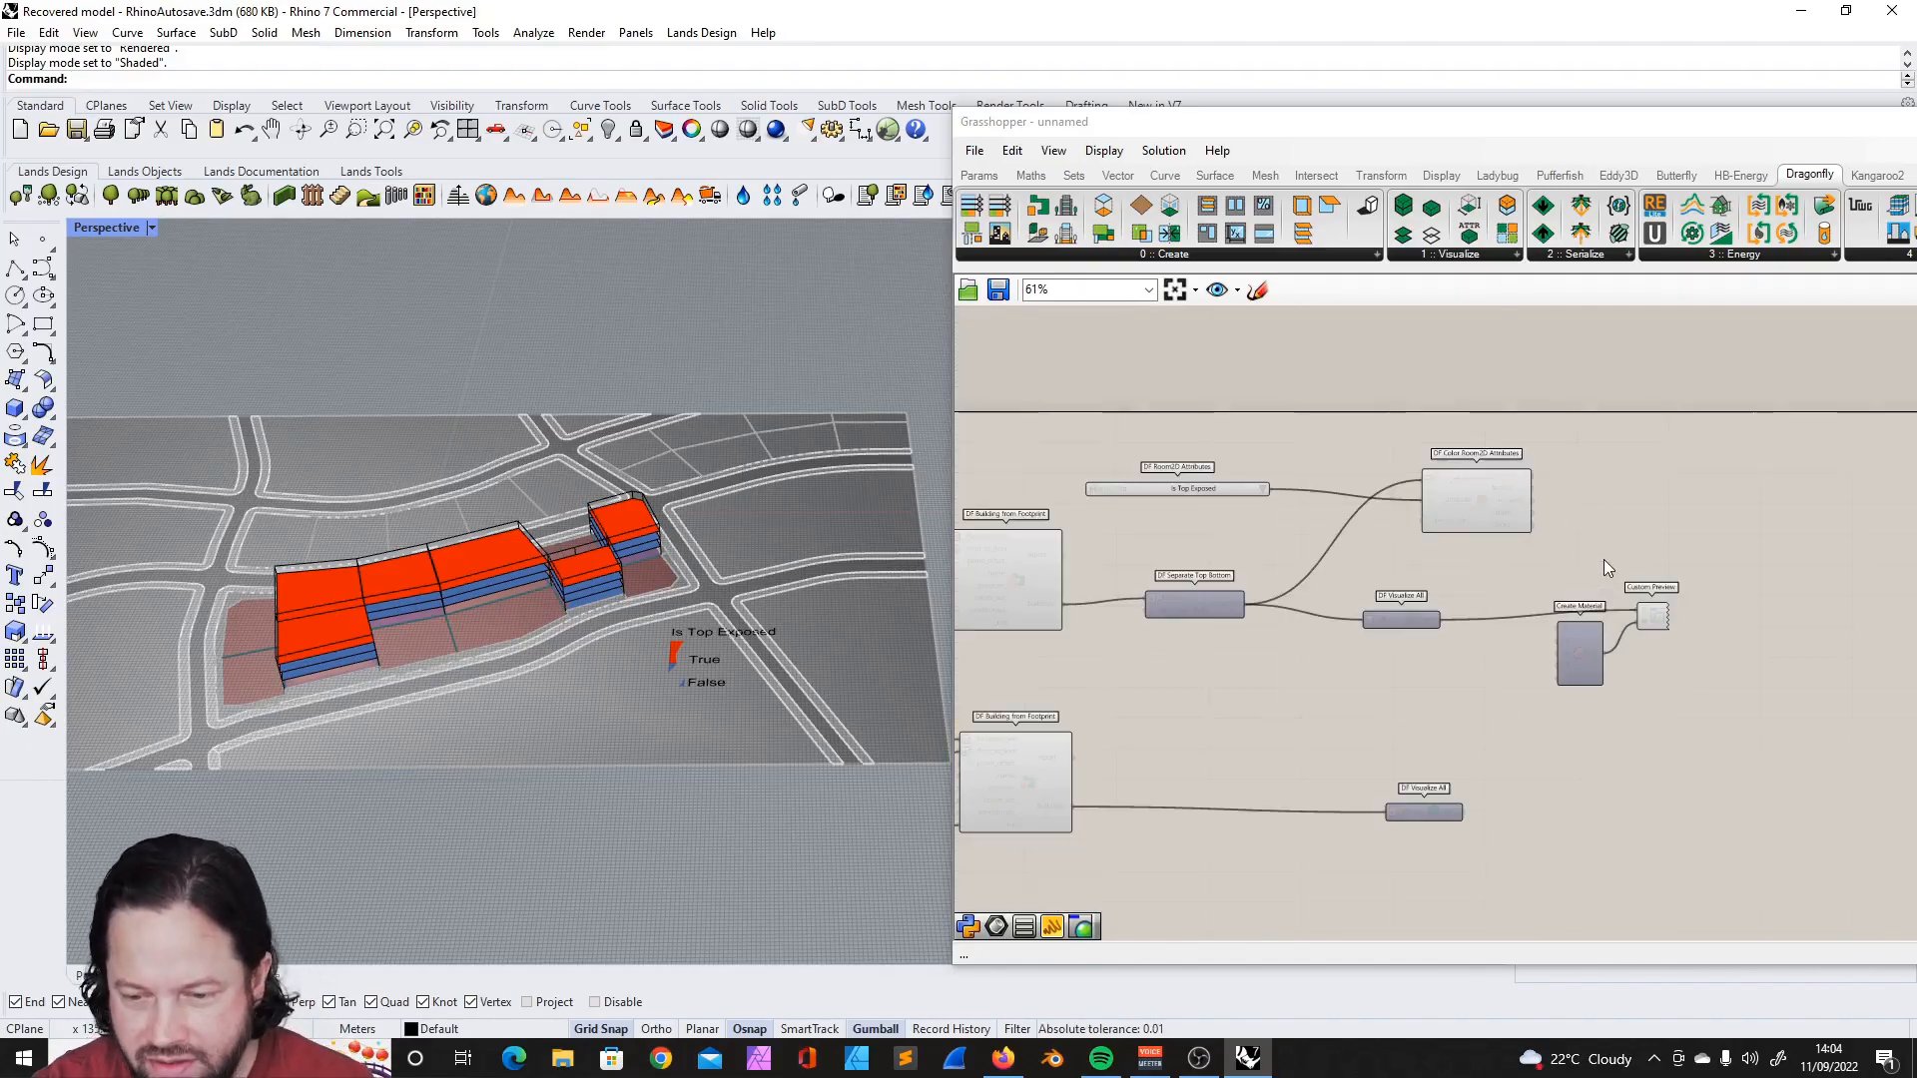
- Move DF Visualize All closer to DF Separate Top Bottom, and switch the DF Color Room2D Attributes preview off and back on
{"action": "left_click_drag", "start_coordinate": [1404, 625], "coordinate": [1349, 610]}
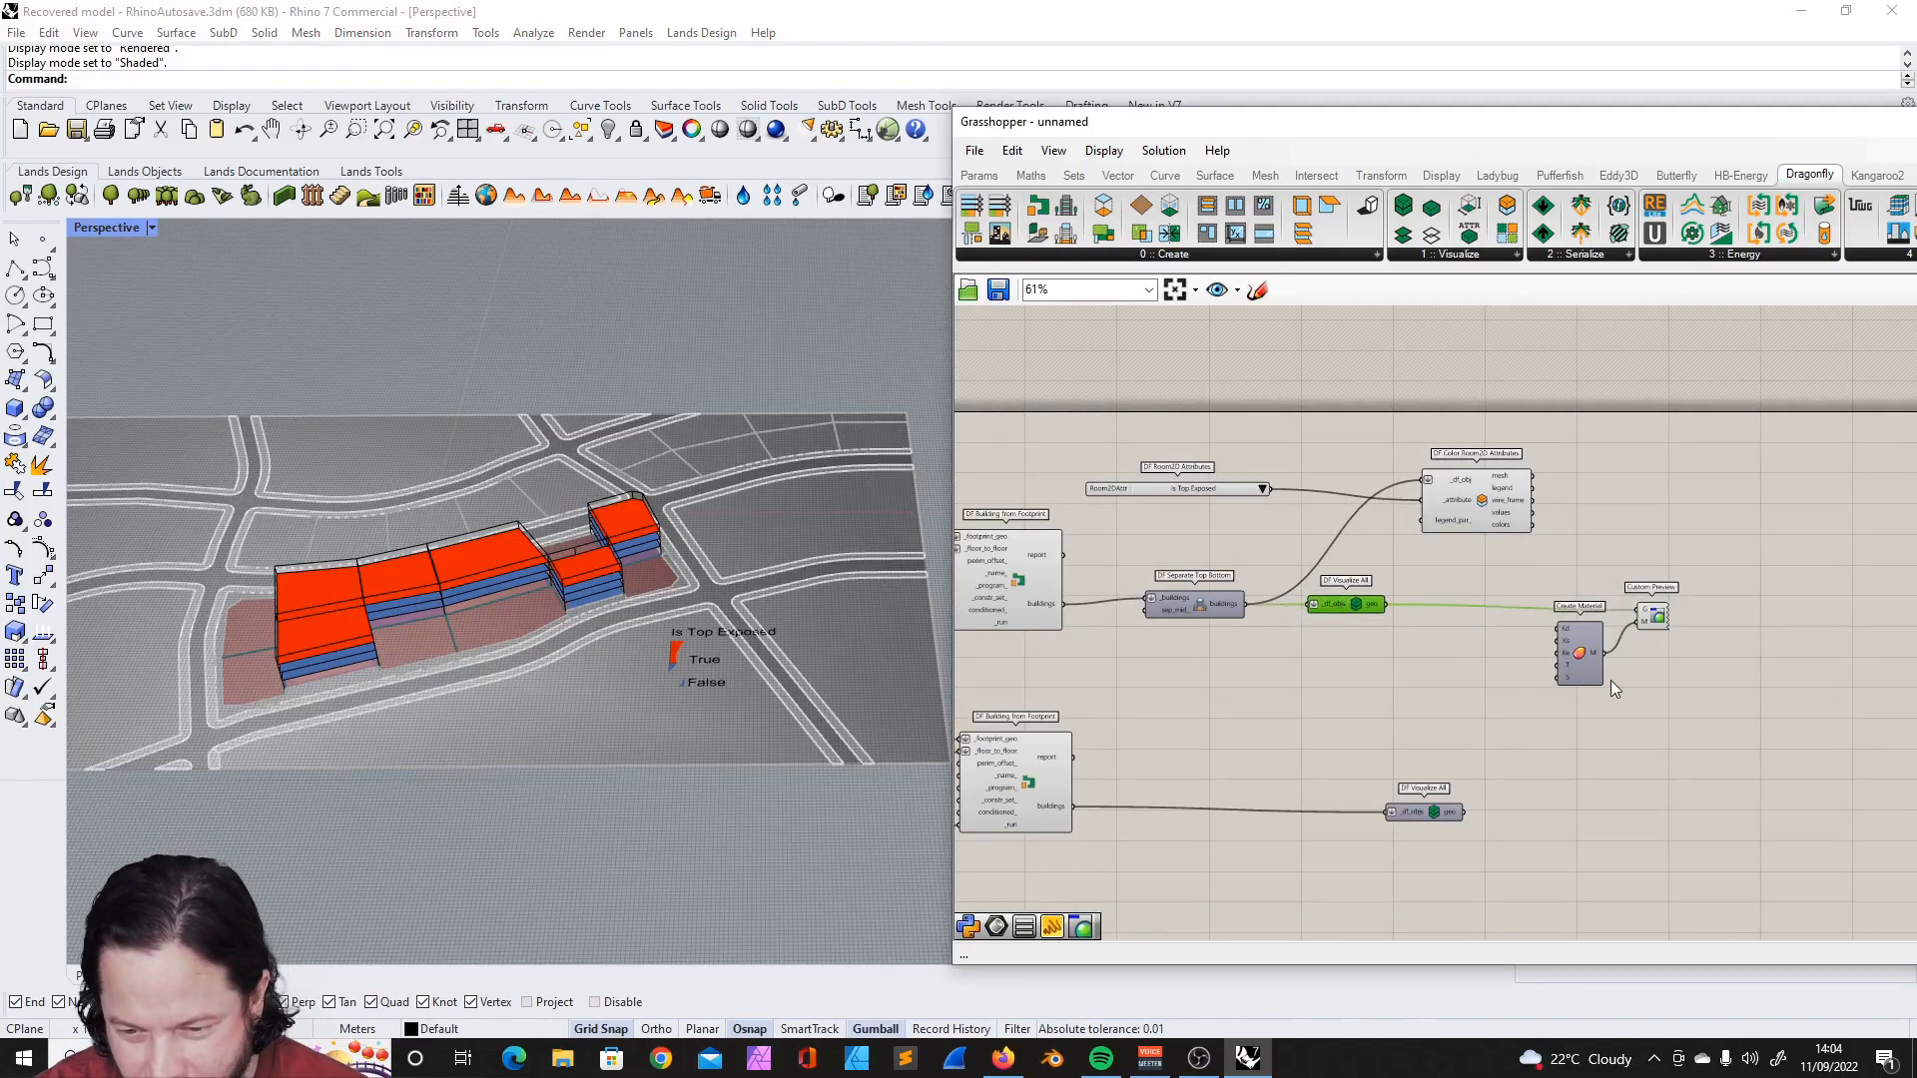
{"action": "left_click", "coordinate": [1226, 487]}
{"action": "left_click", "coordinate": [1487, 491]}
{"action": "right_click", "coordinate": [1487, 492]}
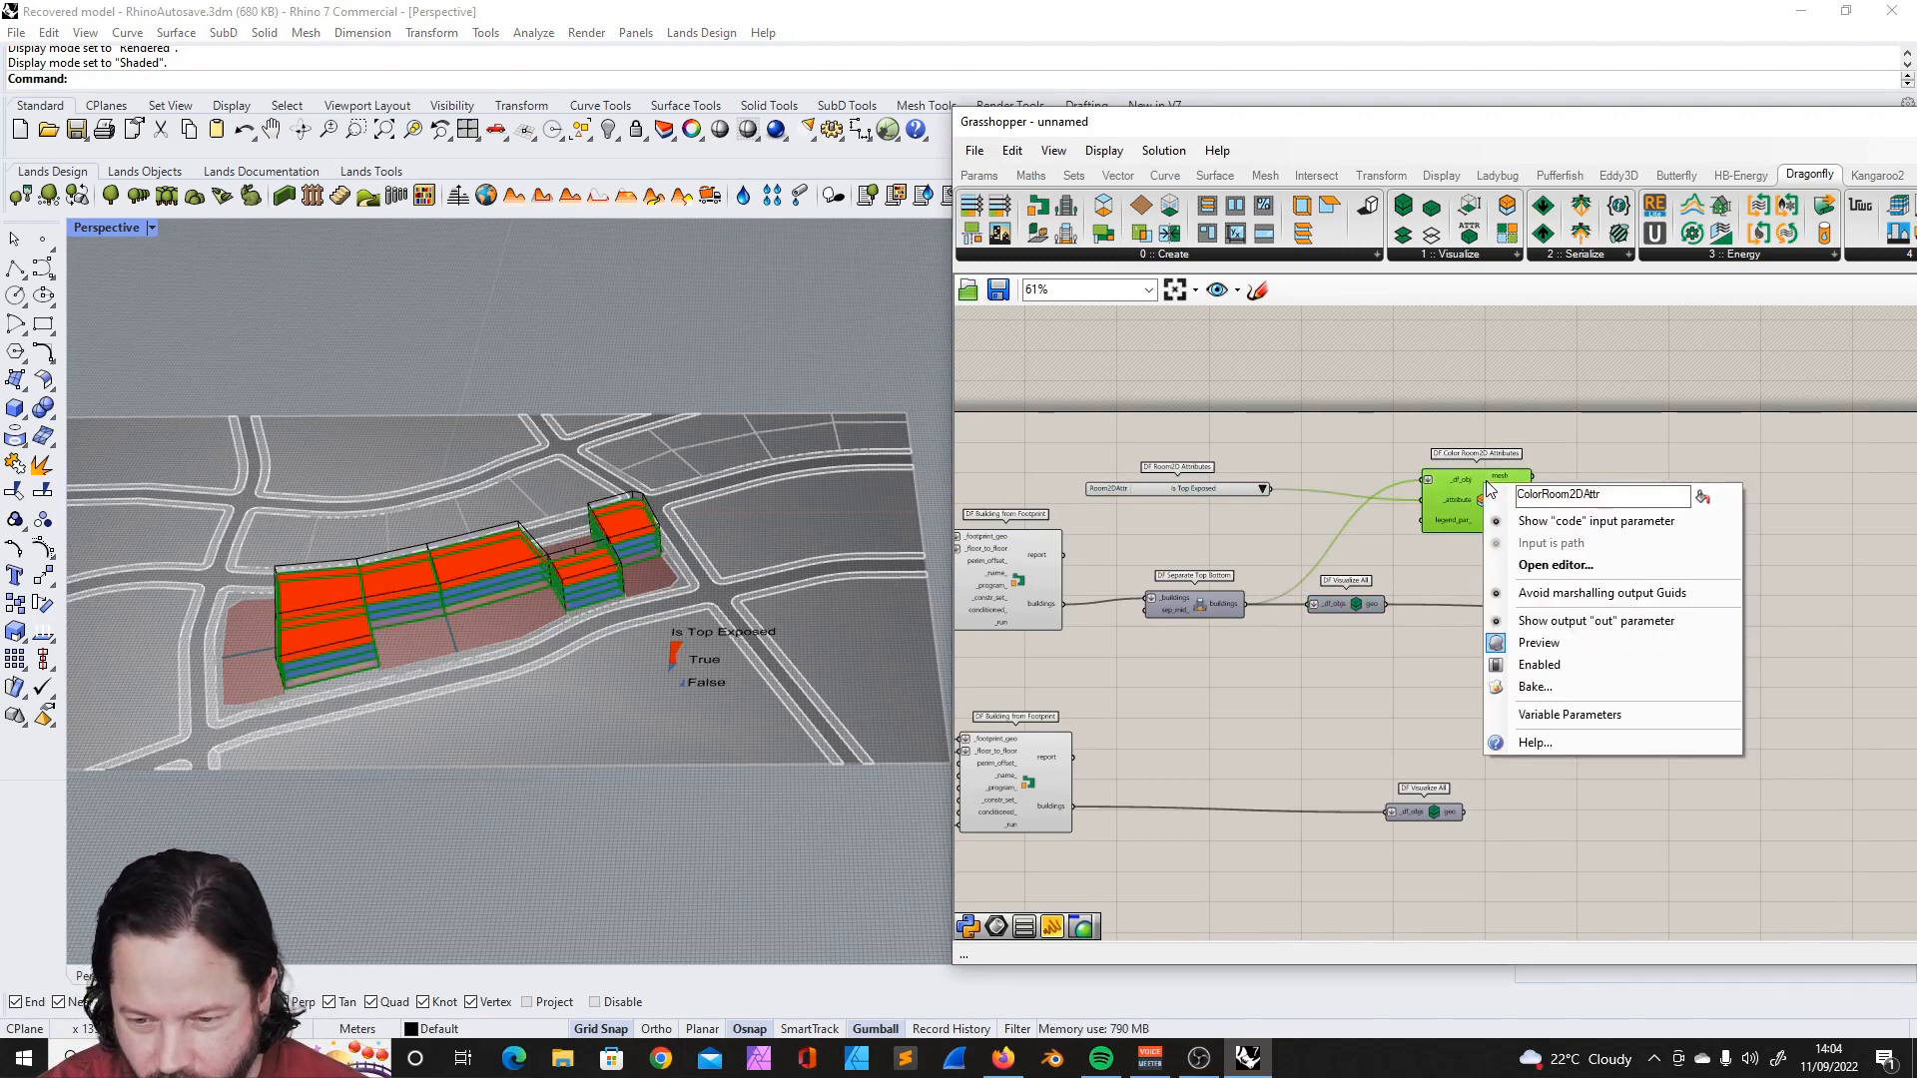
{"action": "left_click", "coordinate": [1576, 649]}
{"action": "right_click", "coordinate": [1487, 489]}
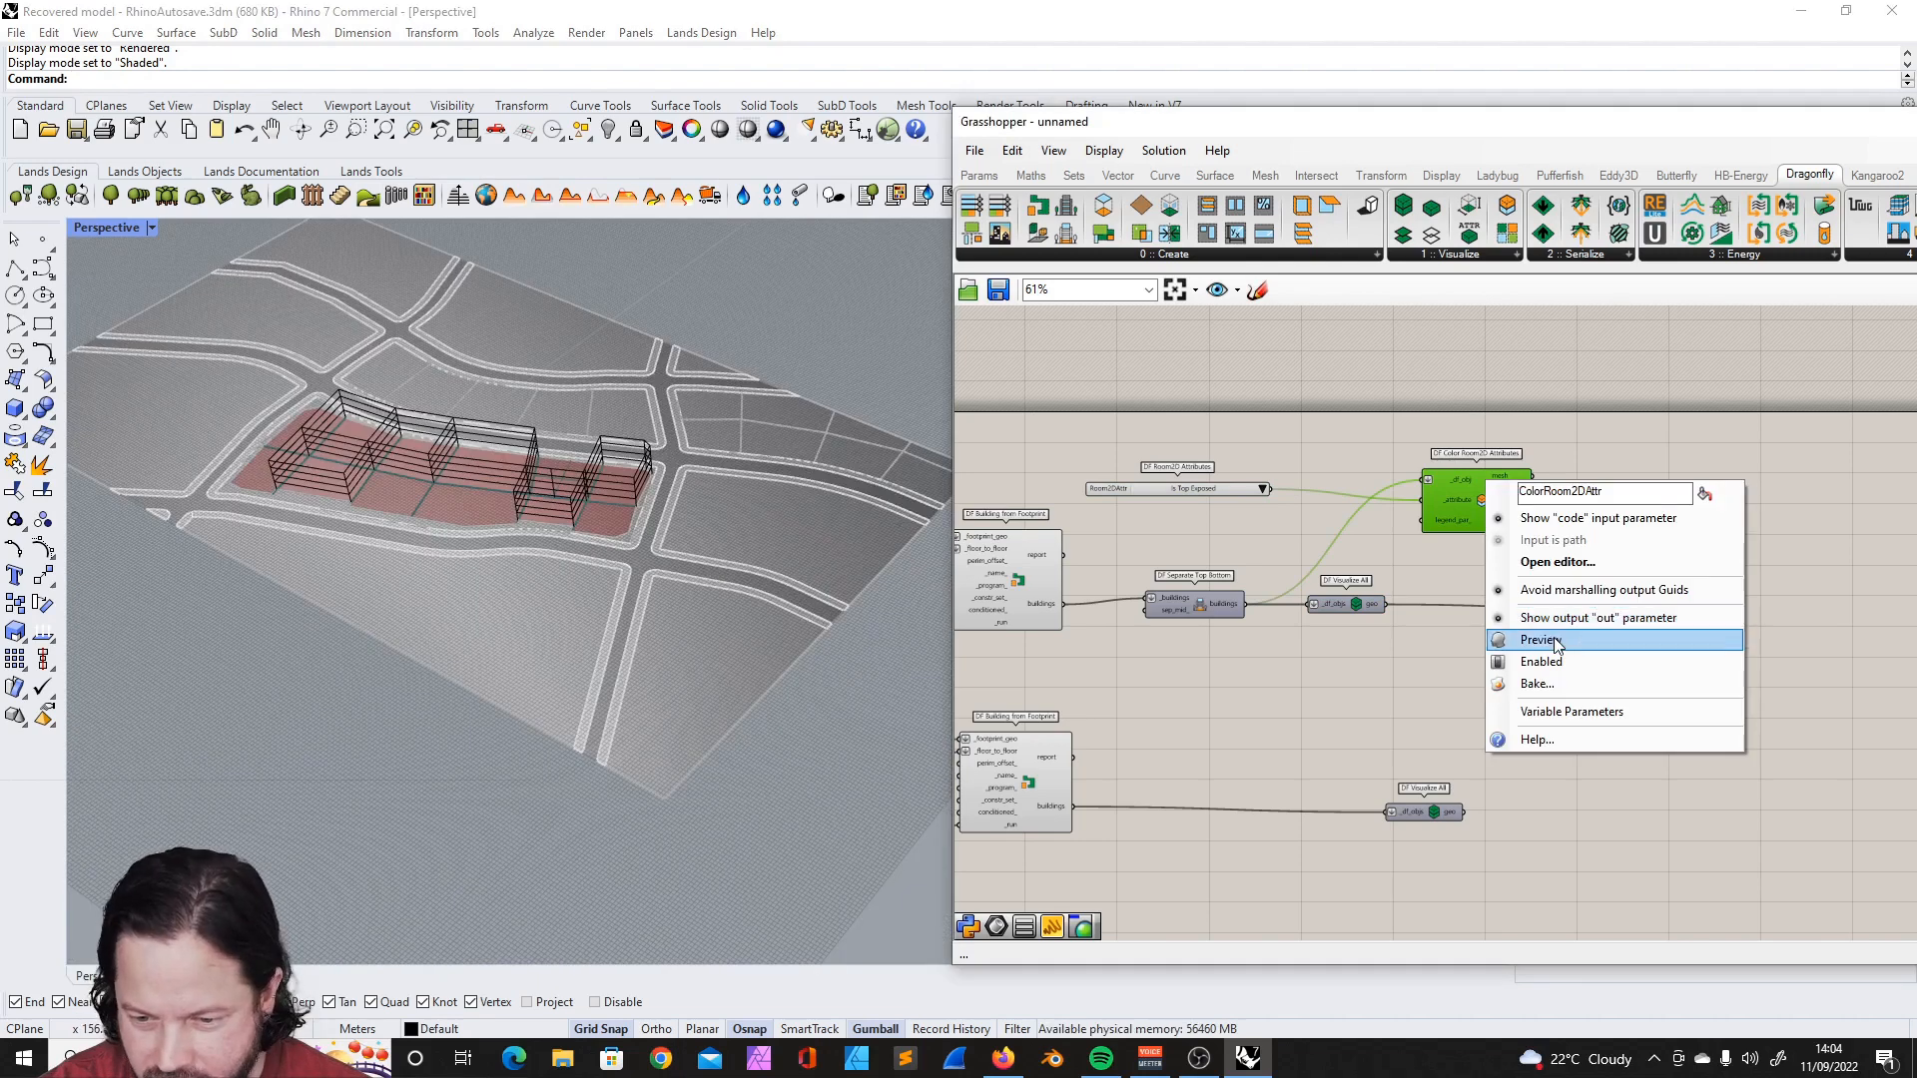
{"action": "left_click", "coordinate": [1566, 649]}
- Duplicate the DF Room2D Attributes list below the original and set the copy, connected to the _attribute input, to Is Ground Contact
{"action": "scroll", "coordinate": [1191, 483], "scroll_direction": "up", "scroll_amount": 5}
{"action": "left_click", "coordinate": [1420, 503]}
{"action": "left_click", "coordinate": [1386, 567]}
{"action": "scroll", "coordinate": [1363, 521], "scroll_direction": "down", "scroll_amount": 2}
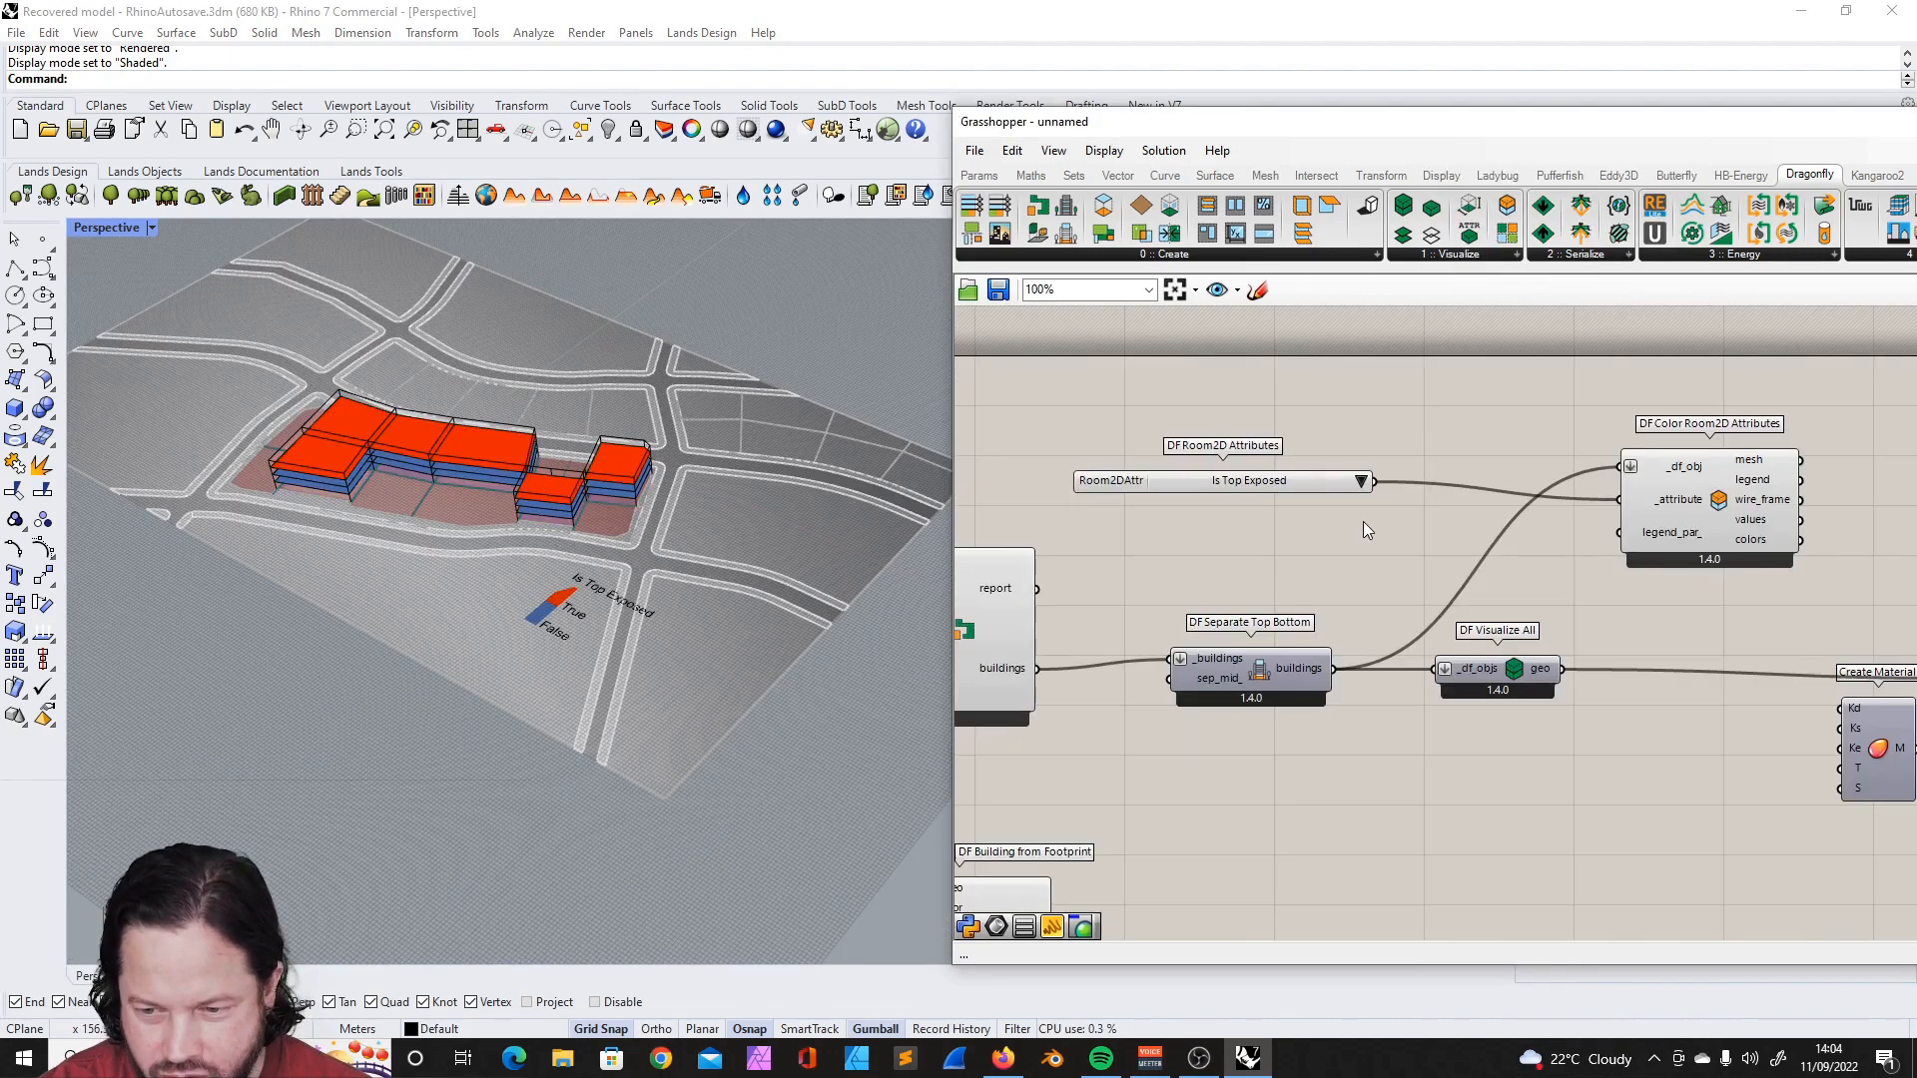
{"action": "left_click", "coordinate": [1328, 477]}
{"action": "left_click_drag", "start_coordinate": [1328, 477], "coordinate": [1328, 543], "text": "alt"}
{"action": "left_click", "coordinate": [1370, 536]}
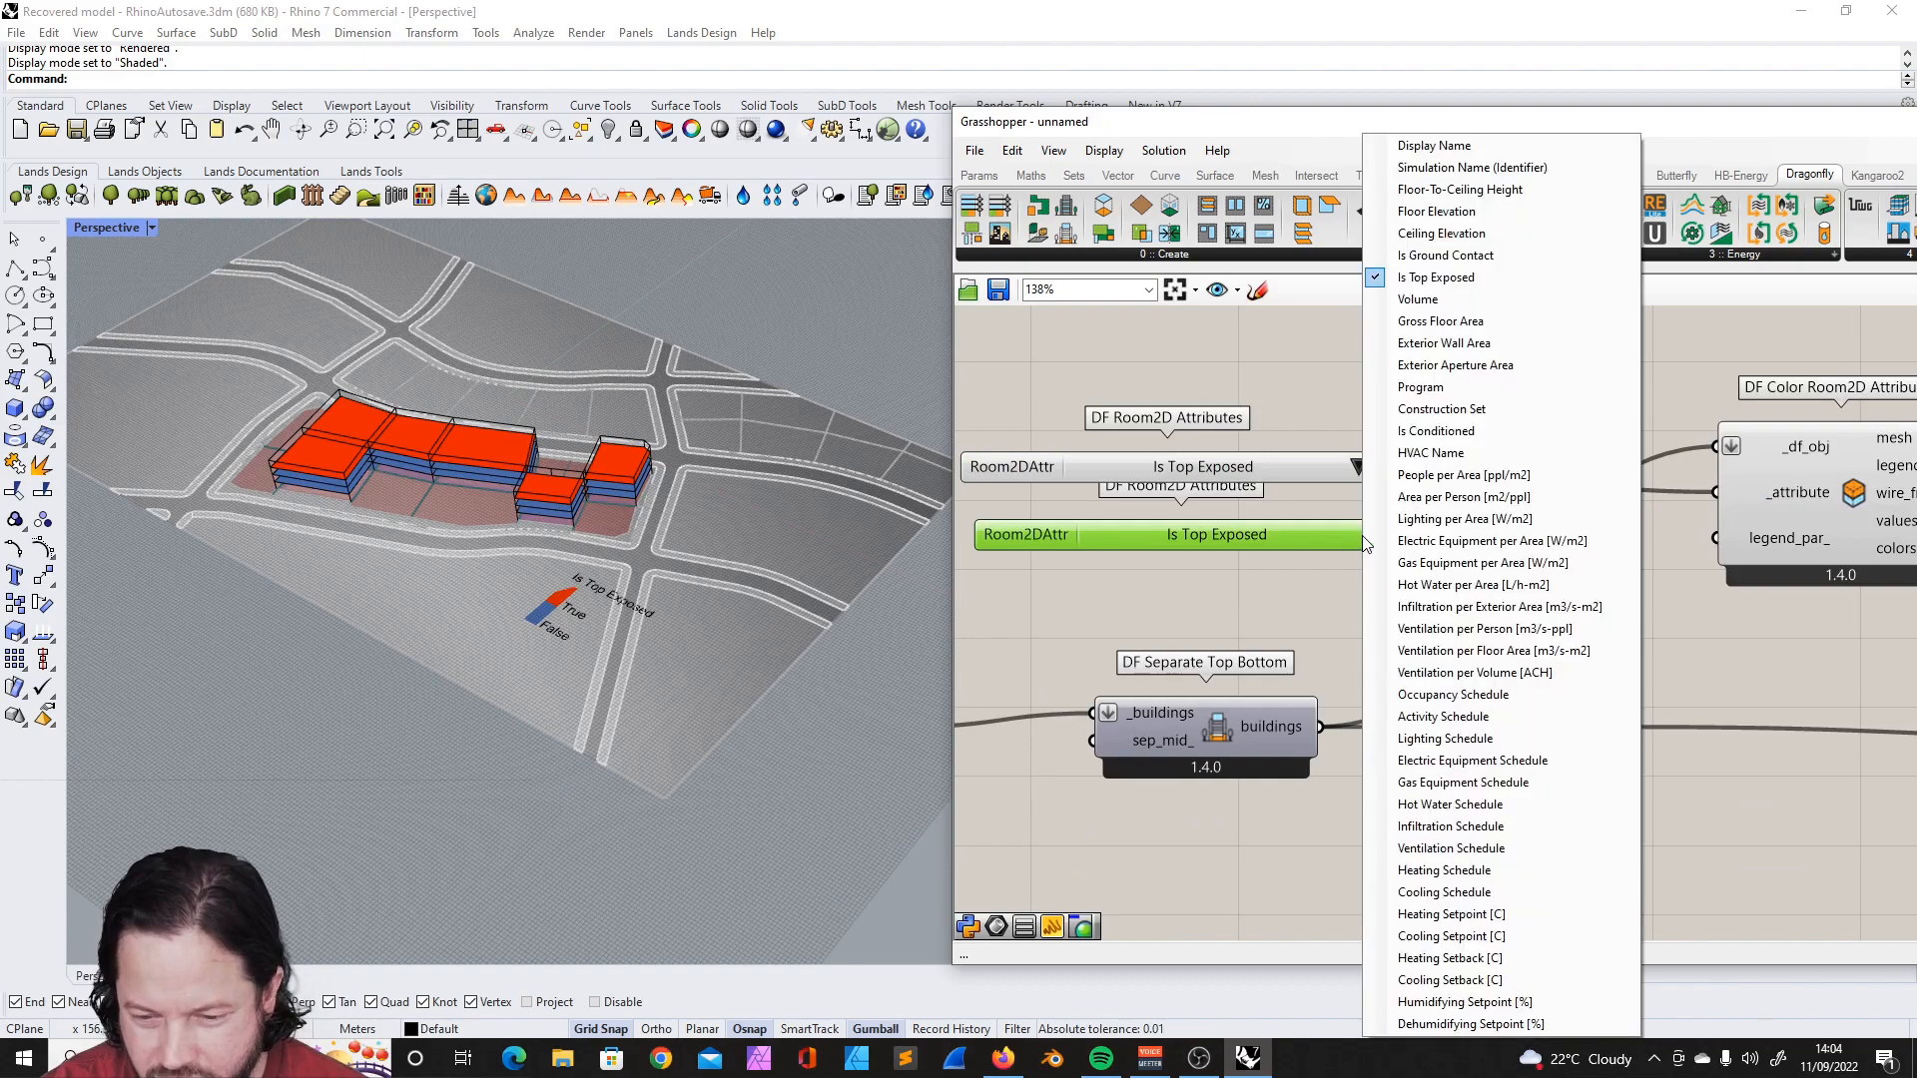
{"action": "left_click", "coordinate": [1482, 393]}
- Inspect the ground contact colouring on the buildings and delete the duplicated DF Room2D Attributes list
{"action": "right_click_drag", "start_coordinate": [572, 524], "coordinate": [589, 519]}
{"action": "scroll", "coordinate": [589, 519], "scroll_direction": "up", "scroll_amount": 6}
{"action": "scroll", "coordinate": [589, 503], "scroll_direction": "down", "scroll_amount": 5}
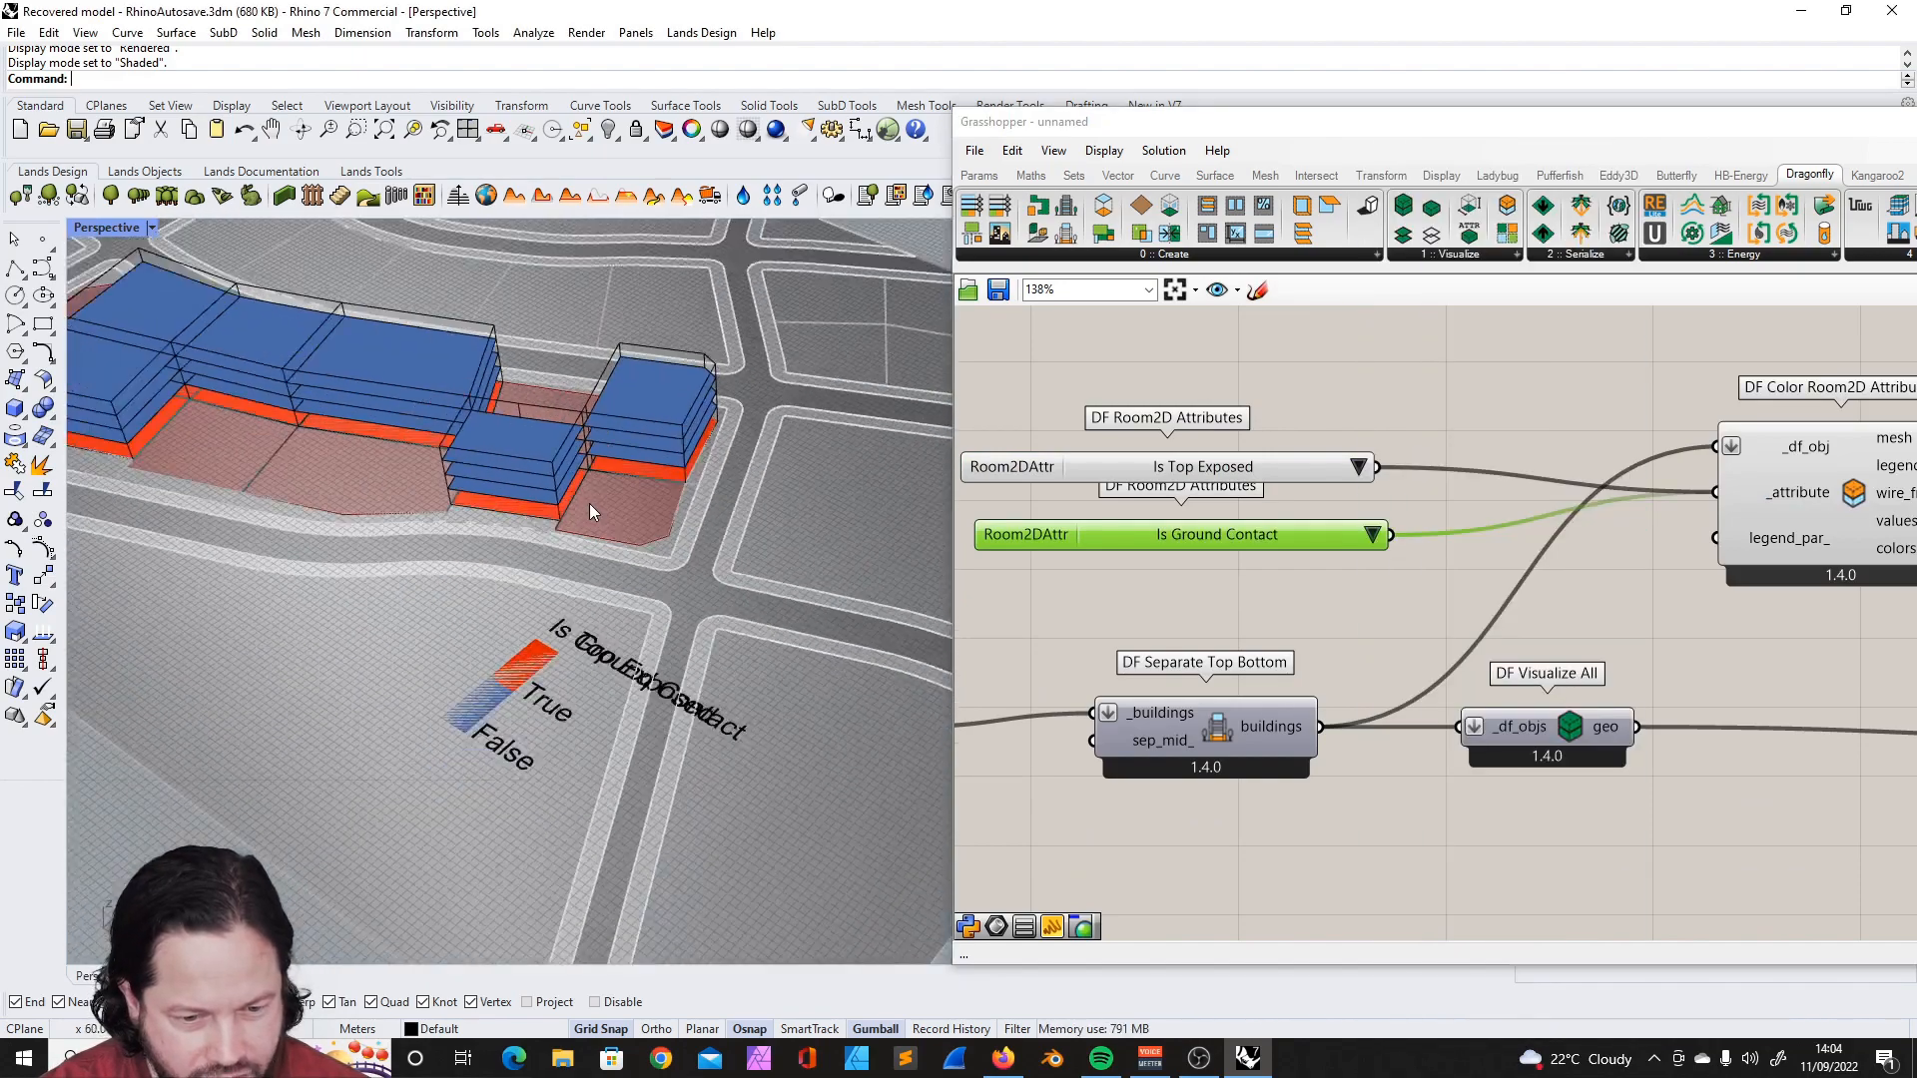
{"action": "scroll", "coordinate": [551, 619], "scroll_direction": "up", "scroll_amount": 3}
{"action": "scroll", "coordinate": [565, 483], "scroll_direction": "down", "scroll_amount": 6}
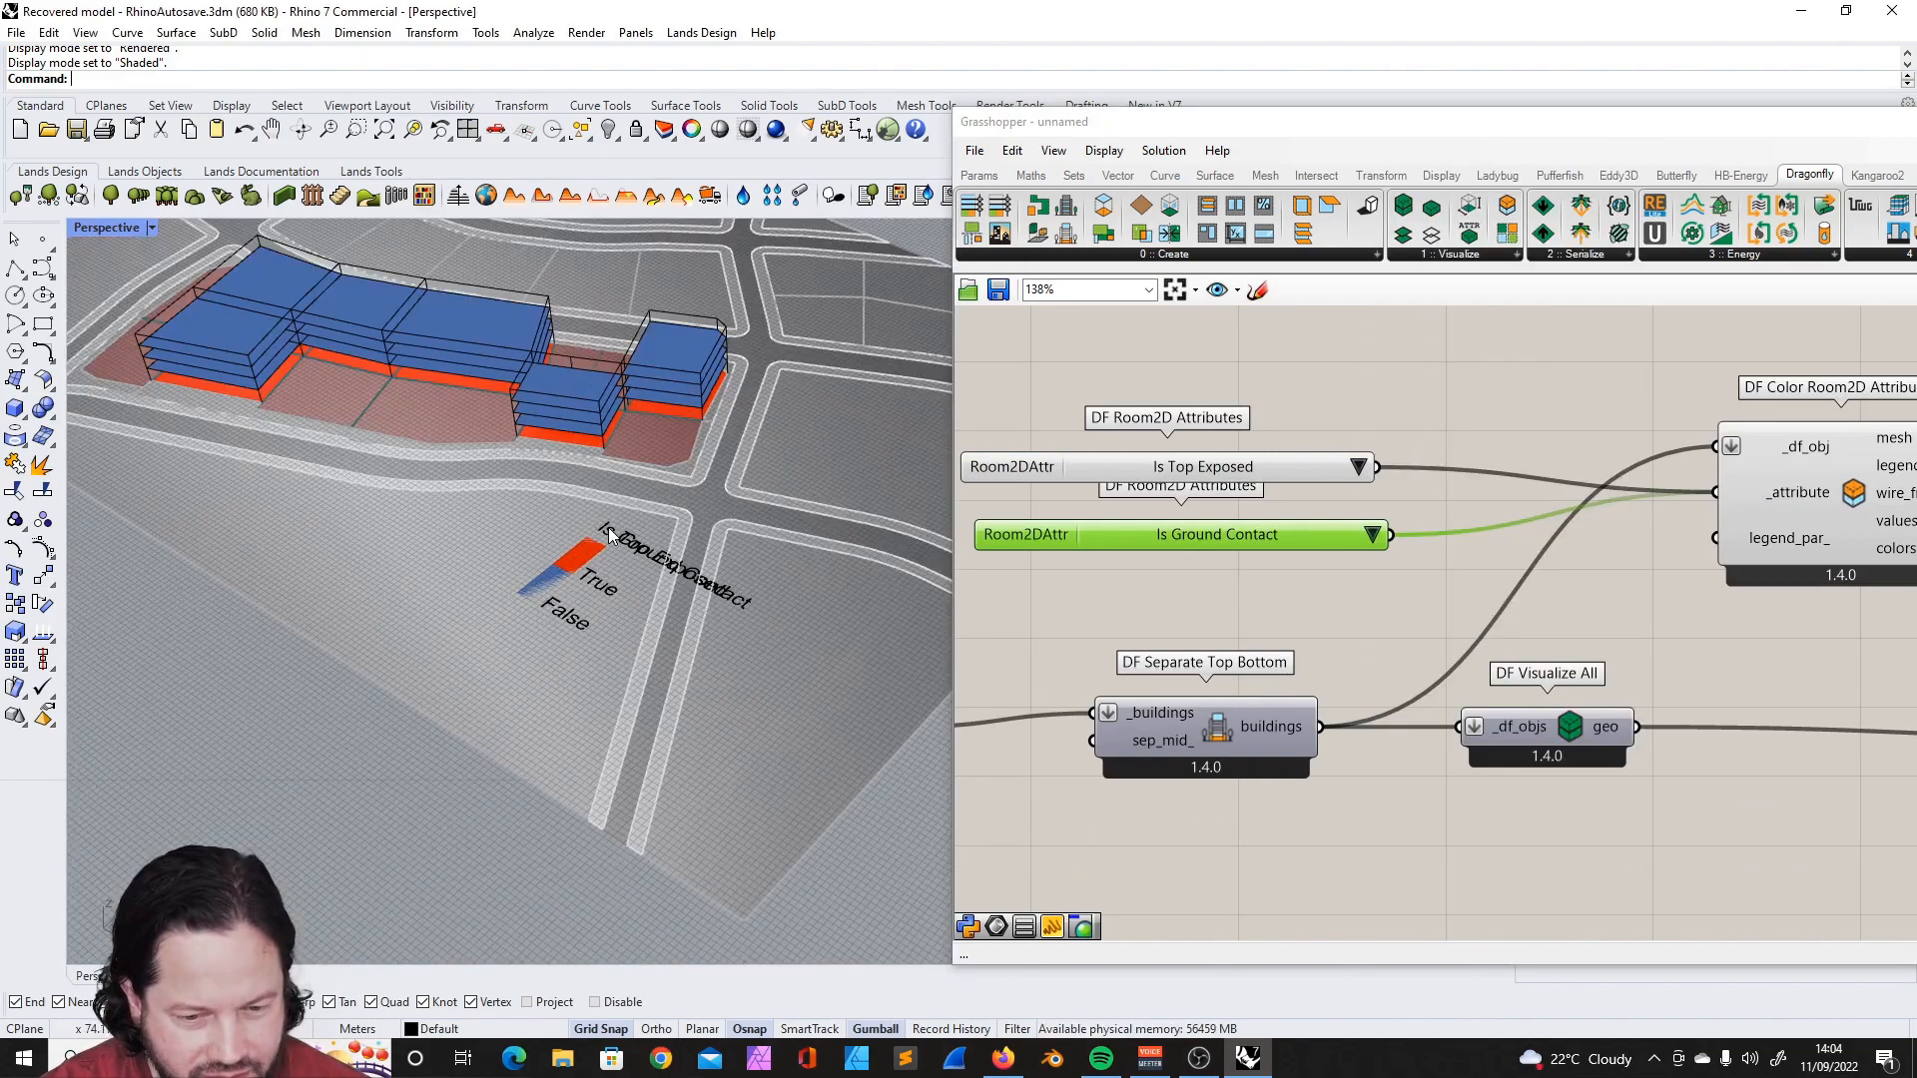
{"action": "scroll", "coordinate": [607, 436], "scroll_direction": "up", "scroll_amount": 4}
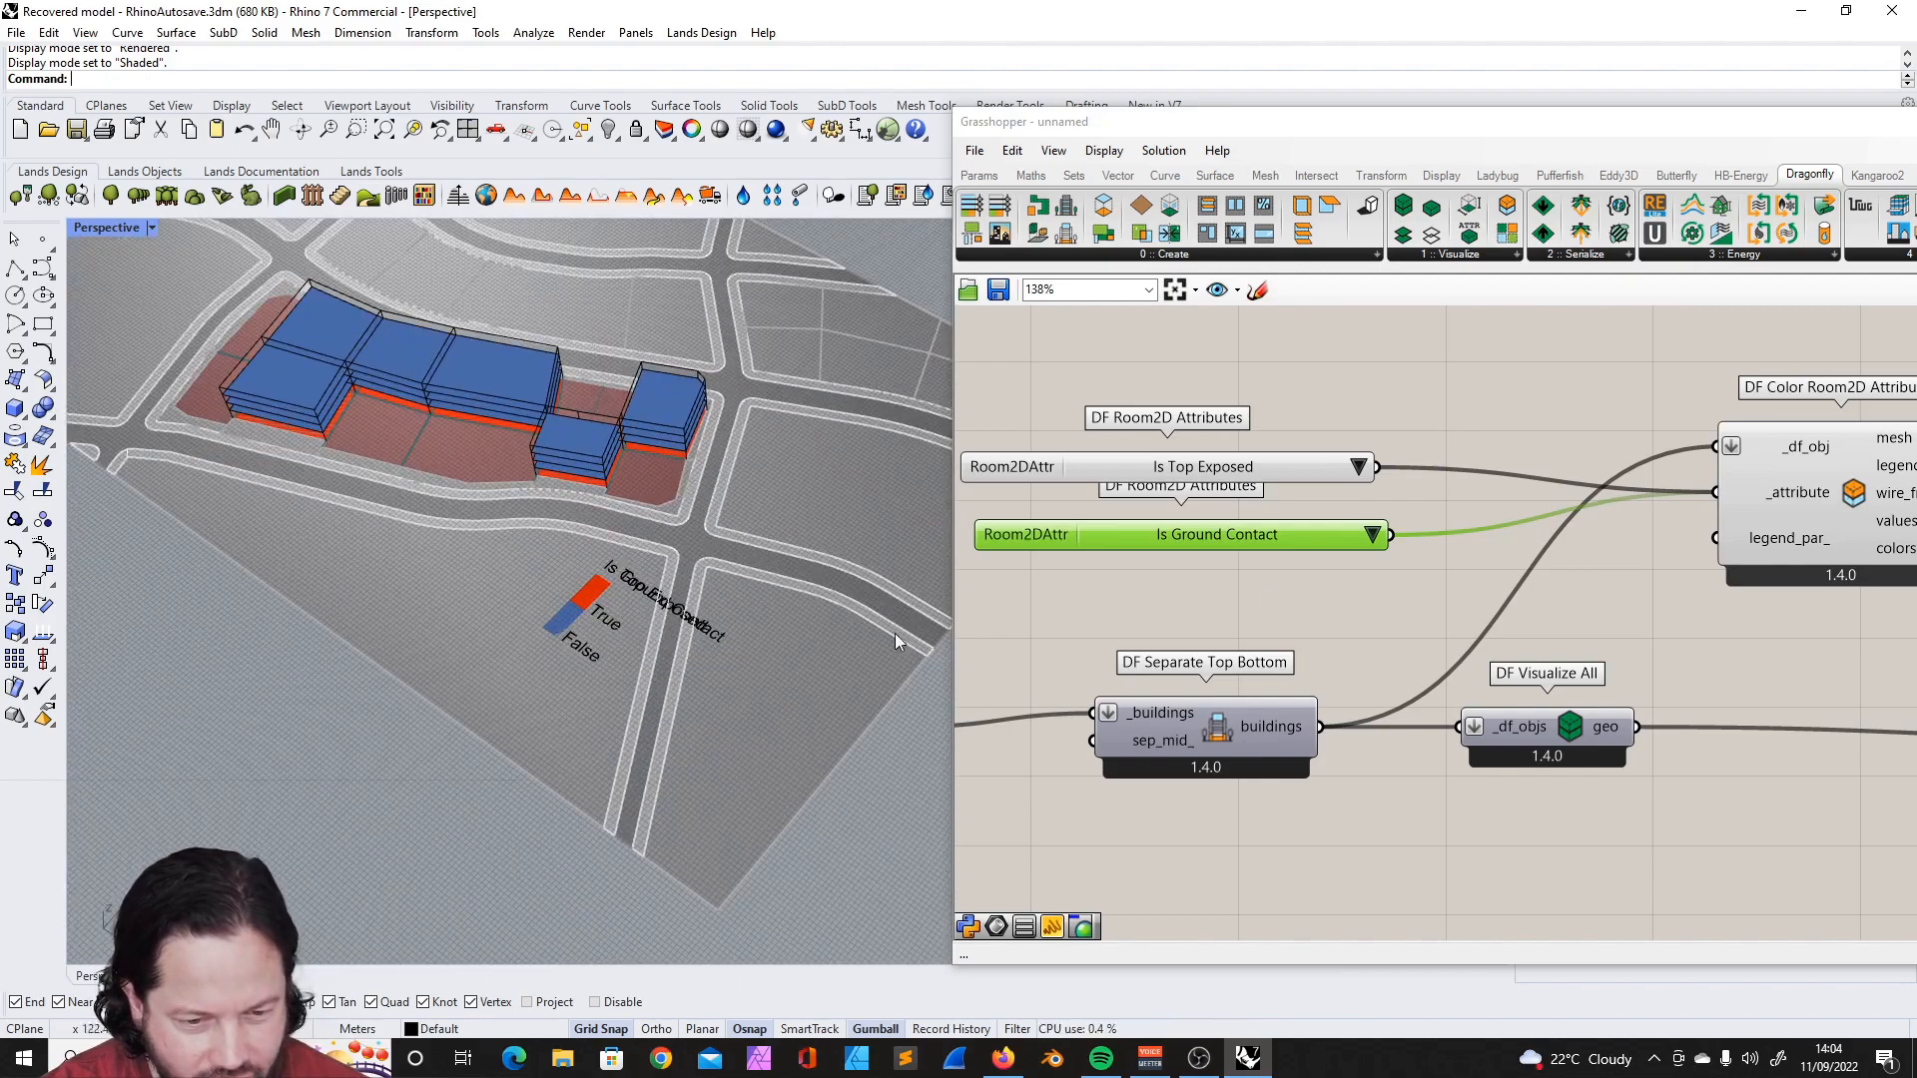
{"action": "key", "text": "Delete"}
- Set the remaining DF Room2D Attributes list to Is Ground Contact and check the coloured floors
{"action": "right_click_drag", "start_coordinate": [466, 453], "coordinate": [539, 430]}
{"action": "left_click", "coordinate": [1343, 470]}
{"action": "left_click", "coordinate": [1358, 467]}
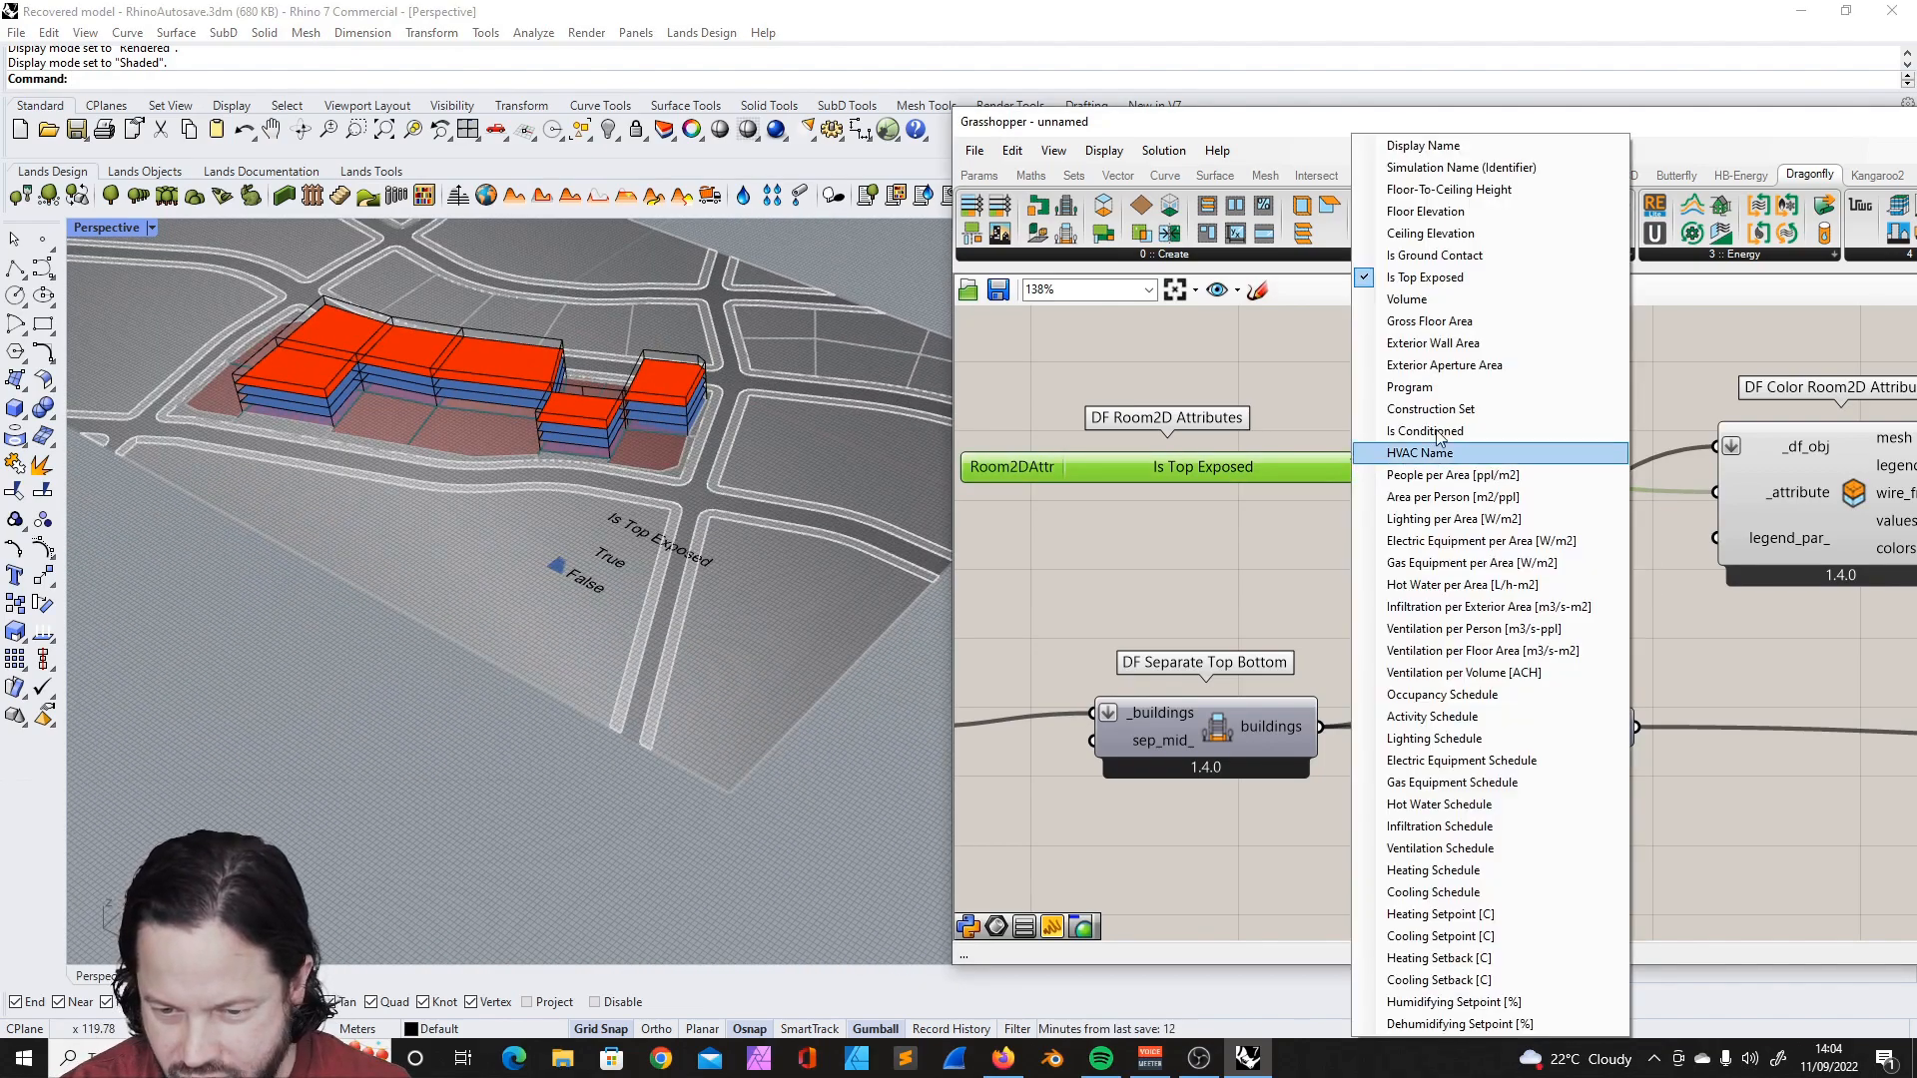
{"action": "left_click", "coordinate": [1453, 260]}
{"action": "right_click_drag", "start_coordinate": [597, 508], "coordinate": [631, 491]}
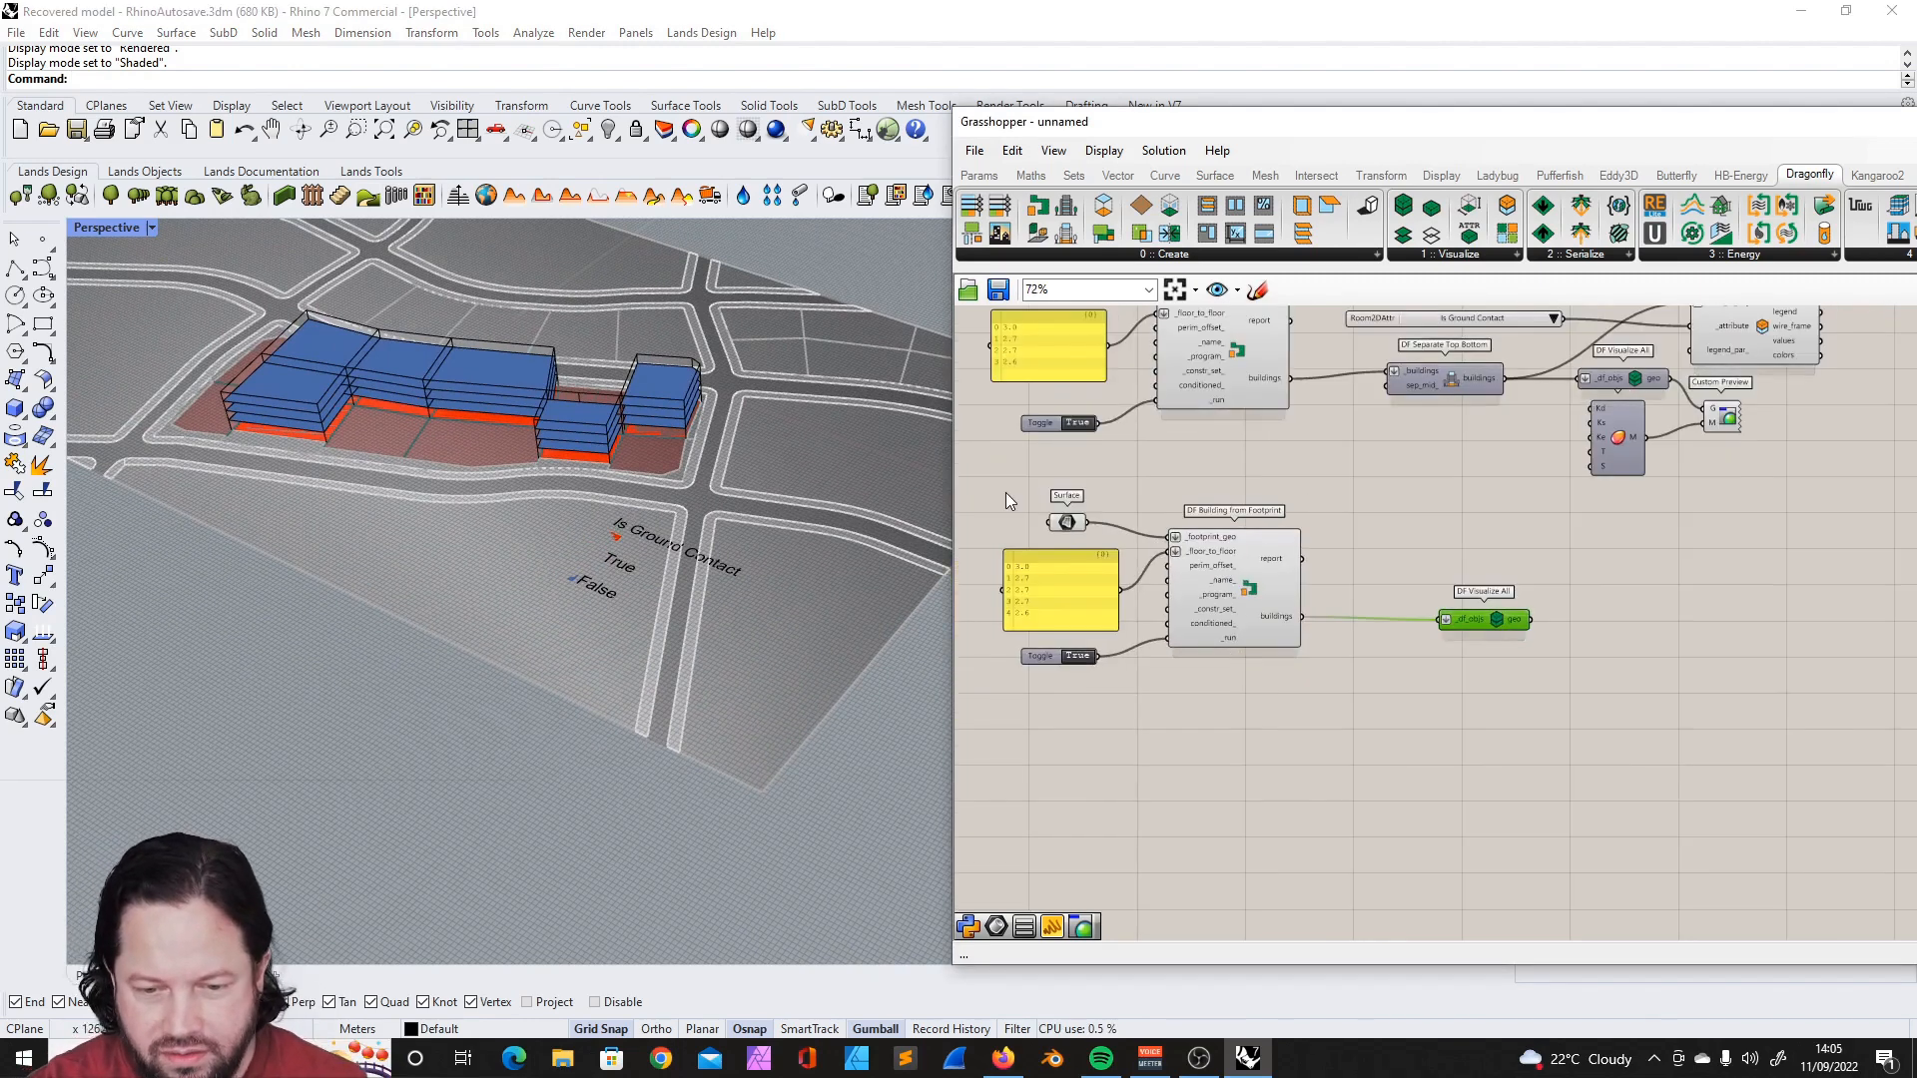
{"action": "left_click_drag", "start_coordinate": [991, 493], "coordinate": [1613, 752]}
- Place a DF Model component and connect the DF Separate Top Bottom buildings output to its _buildings input
{"action": "left_click_drag", "start_coordinate": [1112, 140], "coordinate": [789, 168]}
{"action": "left_click", "coordinate": [846, 283]}
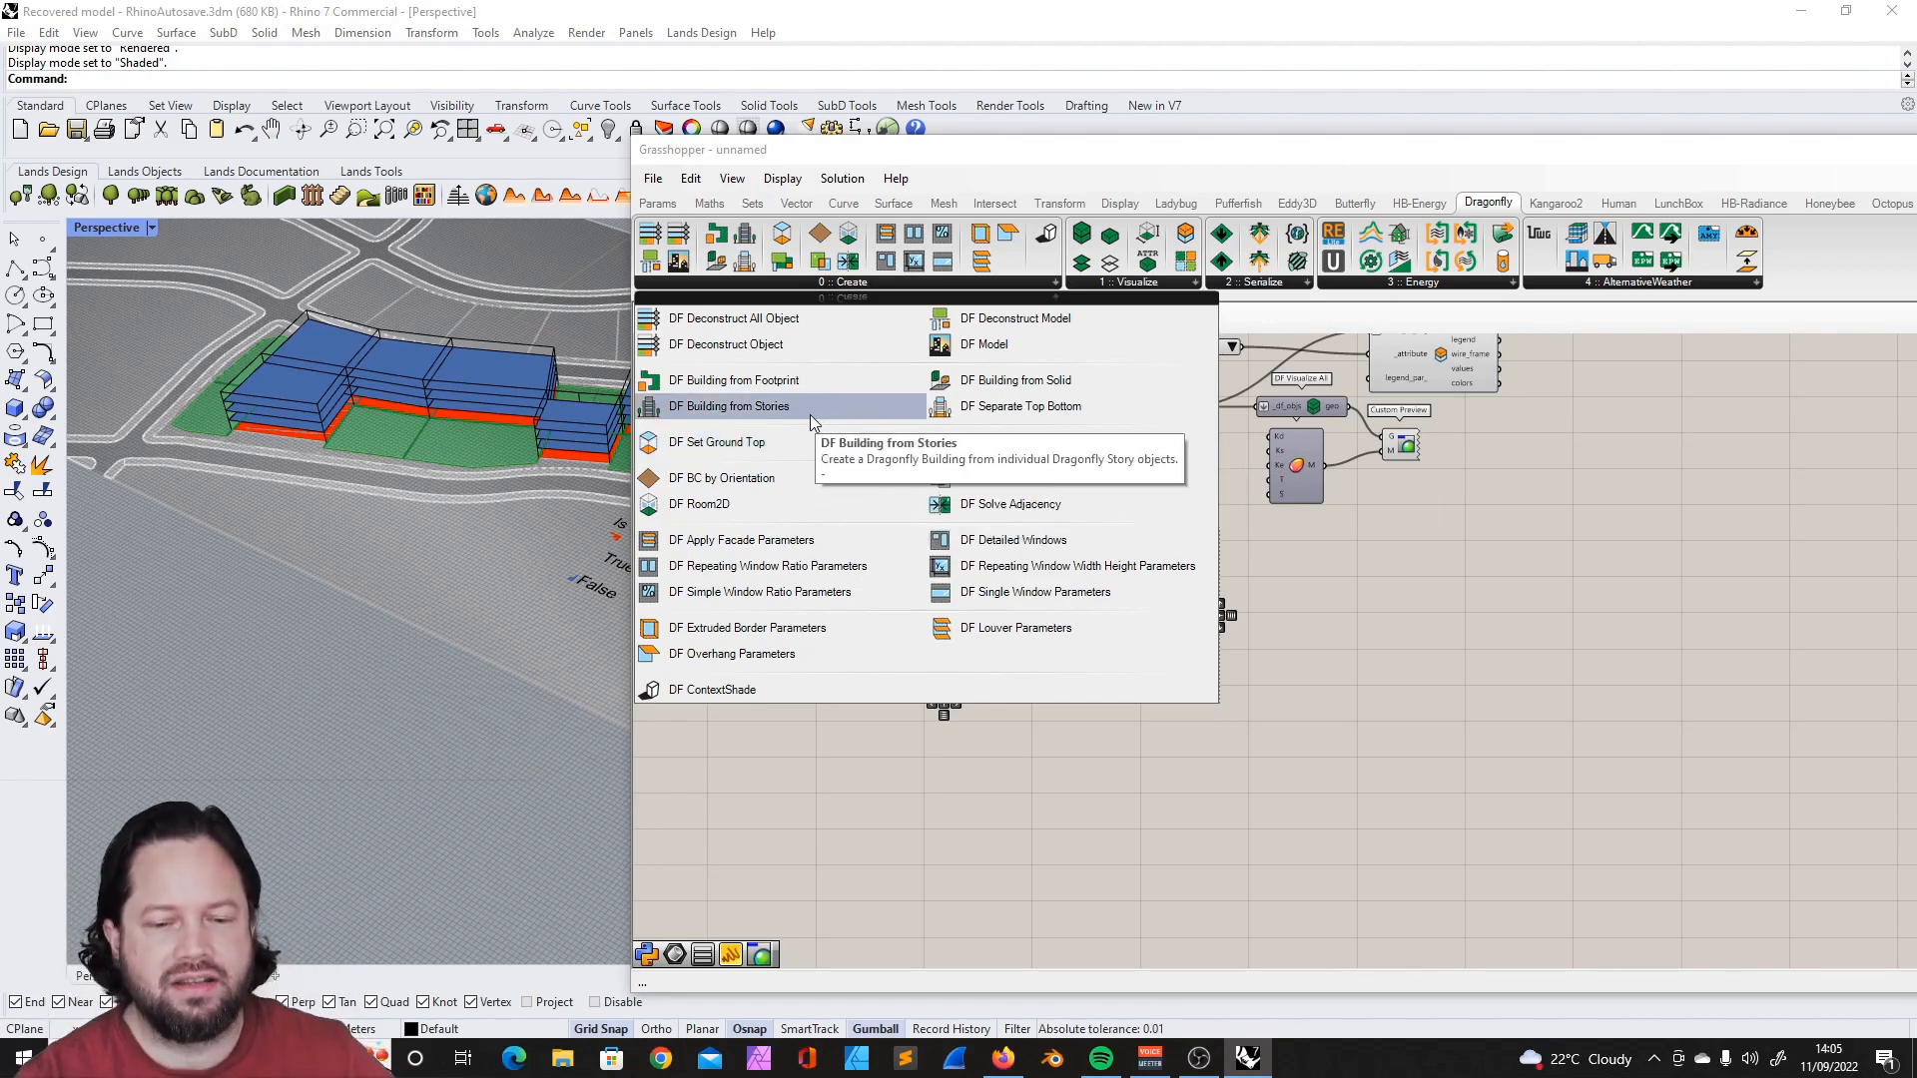
{"action": "left_click", "coordinate": [988, 345]}
{"action": "left_click", "coordinate": [1421, 564]}
{"action": "scroll", "coordinate": [1284, 463], "scroll_direction": "down", "scroll_amount": 3}
{"action": "scroll", "coordinate": [1346, 412], "scroll_direction": "up", "scroll_amount": 4}
{"action": "left_click_drag", "start_coordinate": [1338, 717], "coordinate": [1198, 698]}
{"action": "left_click_drag", "start_coordinate": [1005, 497], "coordinate": [1459, 643]}
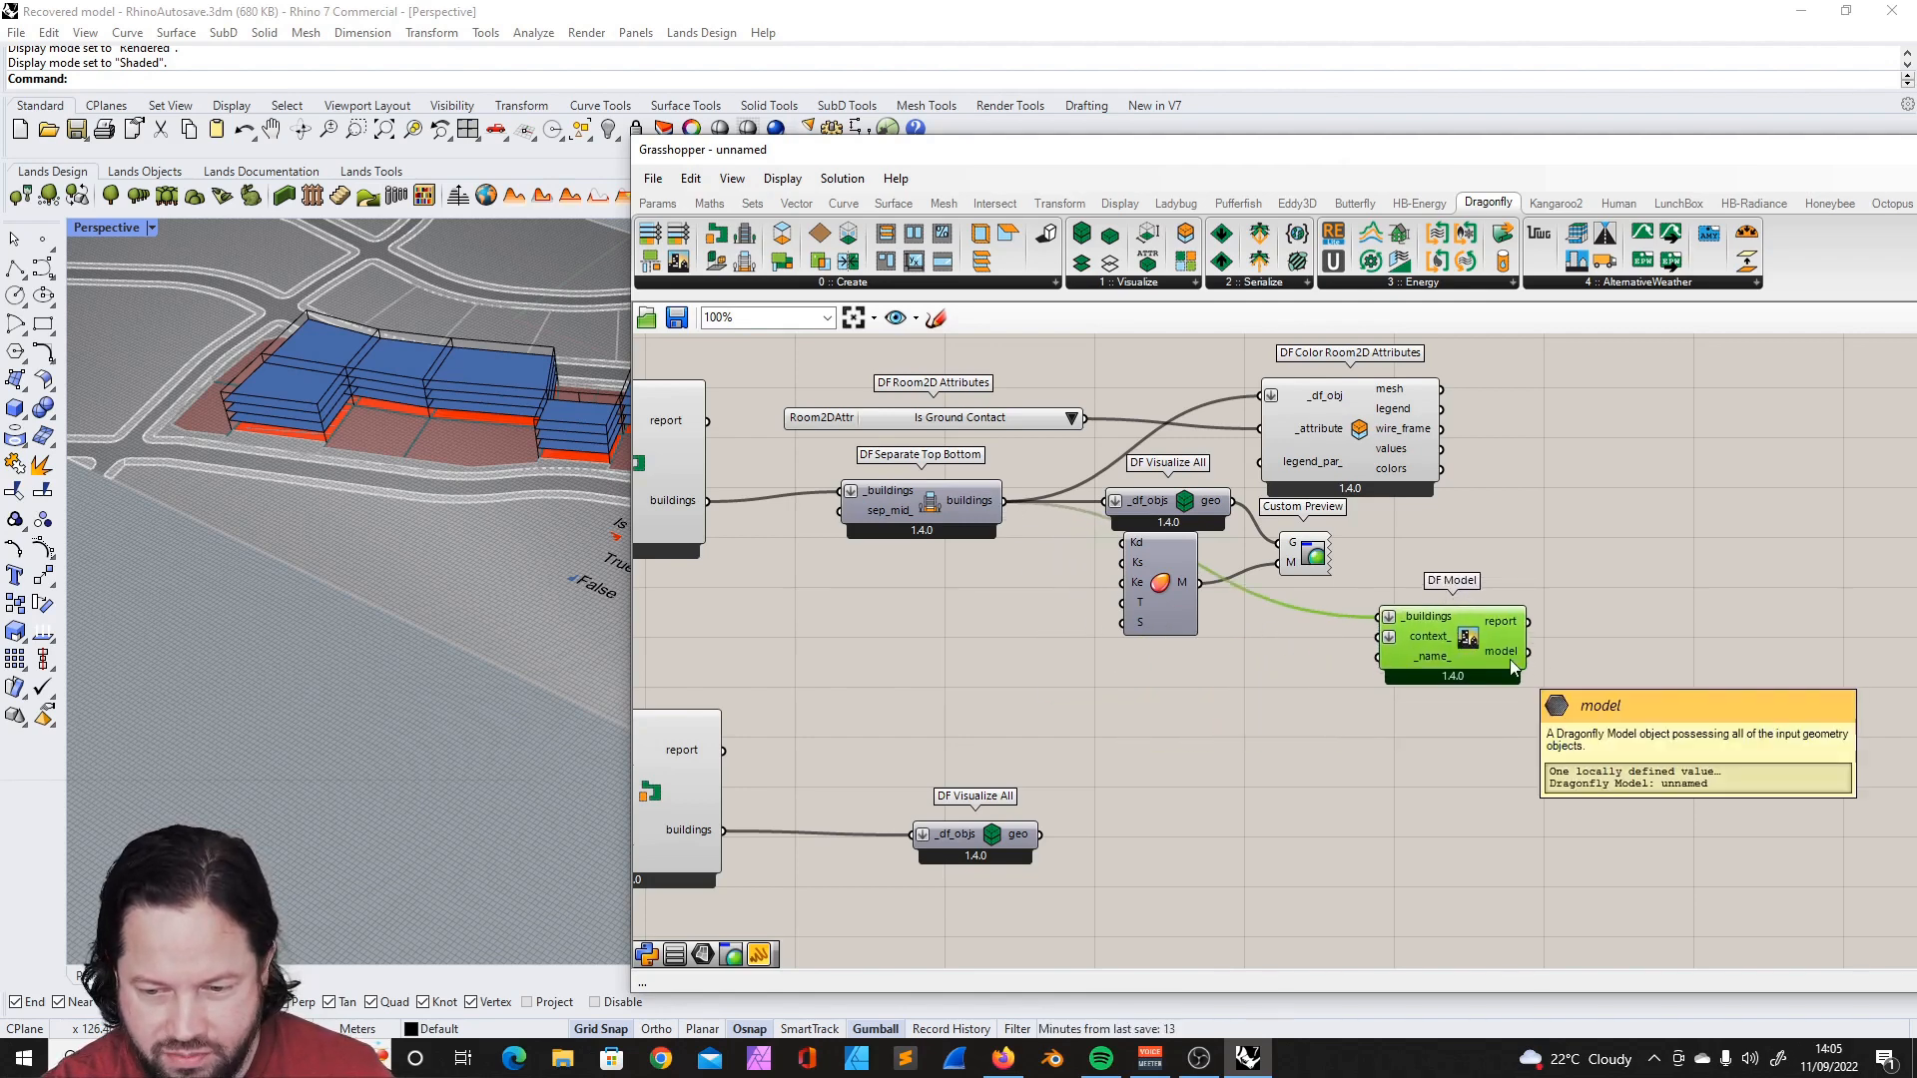
- Examine the DF Model component's context_ input and review the surrounding building definition
{"action": "scroll", "coordinate": [1510, 659], "scroll_direction": "up", "scroll_amount": 2}
{"action": "left_click_drag", "start_coordinate": [1320, 720], "coordinate": [1398, 759]}
{"action": "scroll", "coordinate": [1254, 667], "scroll_direction": "up", "scroll_amount": 2}
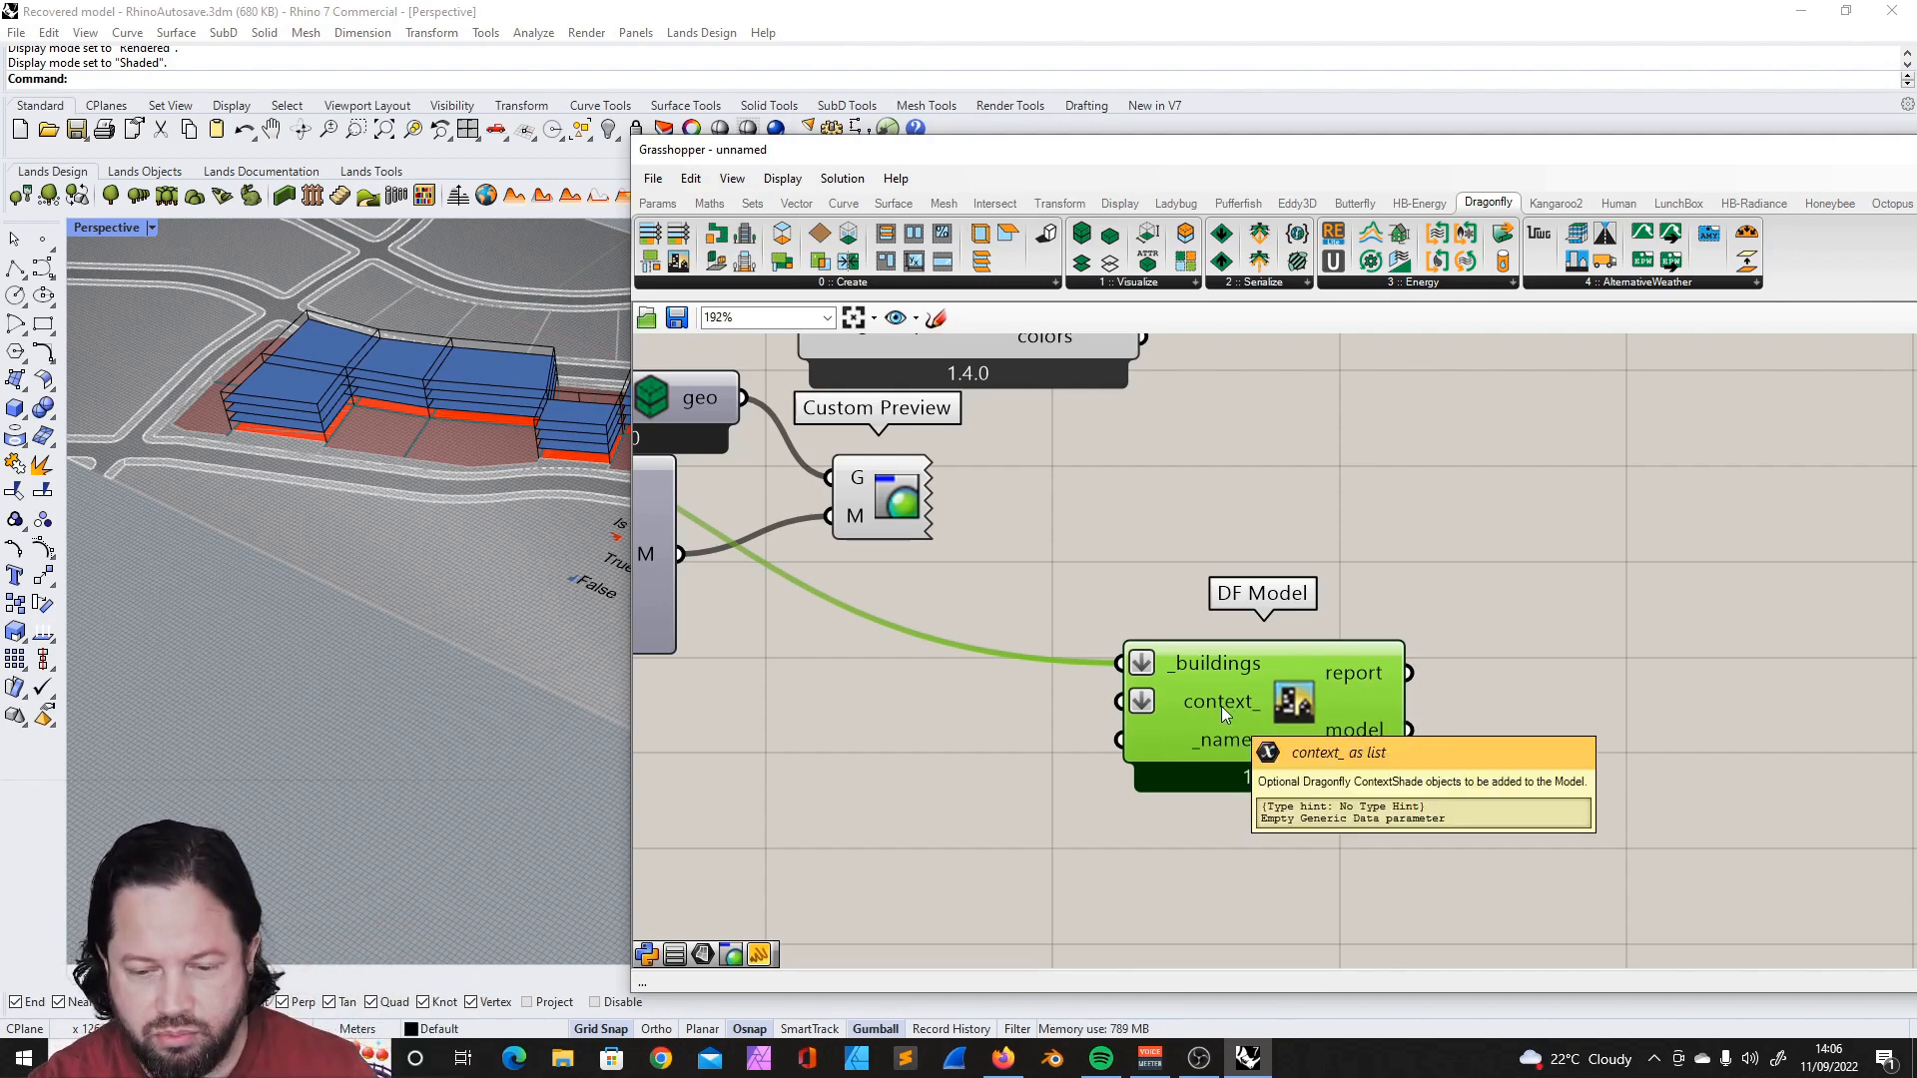
{"action": "scroll", "coordinate": [1416, 643], "scroll_direction": "down", "scroll_amount": 3}
{"action": "scroll", "coordinate": [1411, 507], "scroll_direction": "down", "scroll_amount": 4}
{"action": "scroll", "coordinate": [1123, 485], "scroll_direction": "up", "scroll_amount": 5}
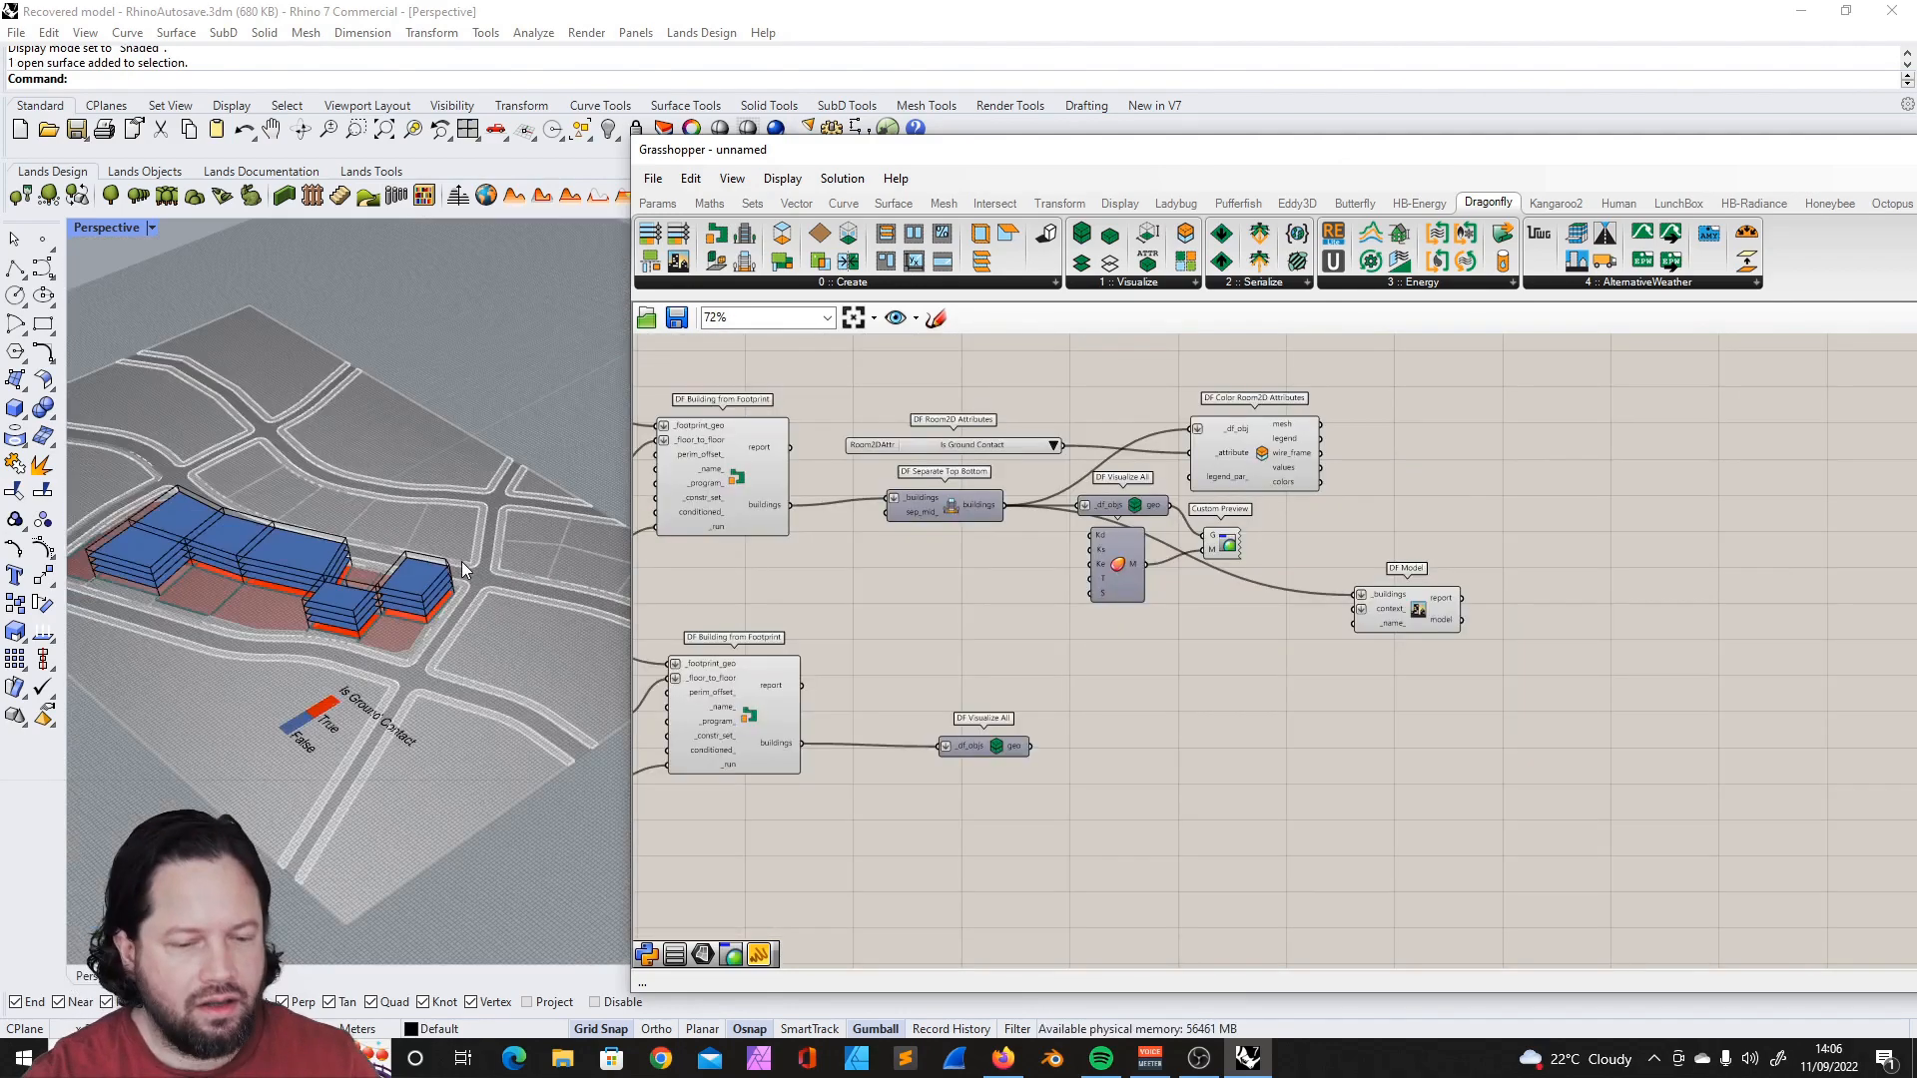
{"action": "scroll", "coordinate": [455, 567], "scroll_direction": "down", "scroll_amount": 2}
{"action": "scroll", "coordinate": [290, 591], "scroll_direction": "up", "scroll_amount": 4}
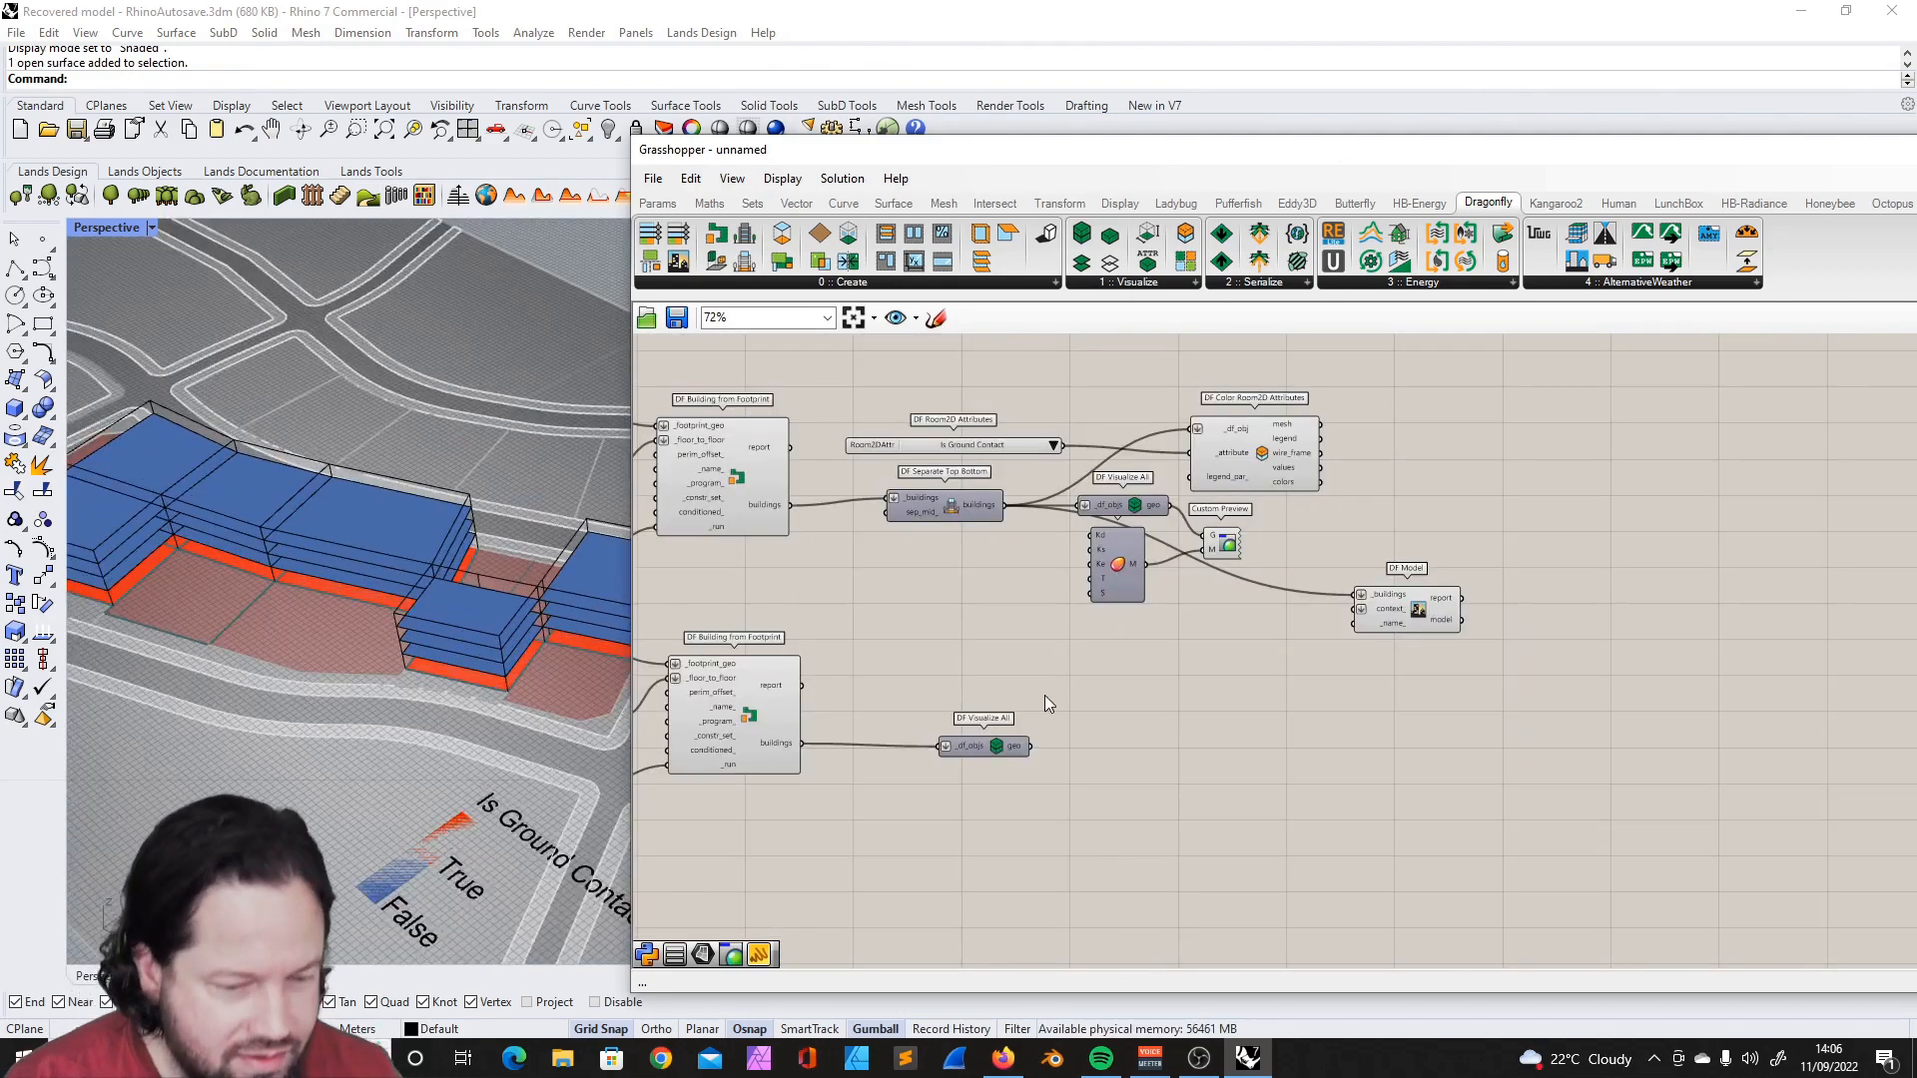
{"action": "scroll", "coordinate": [1237, 645], "scroll_direction": "down", "scroll_amount": 2}
{"action": "scroll", "coordinate": [1216, 658], "scroll_direction": "up", "scroll_amount": 4}
- Move the DF Model component to the far end of the upper component chain and shift the second building's components to the right
{"action": "left_click", "coordinate": [1453, 657]}
{"action": "left_click_drag", "start_coordinate": [1454, 656], "coordinate": [1661, 537]}
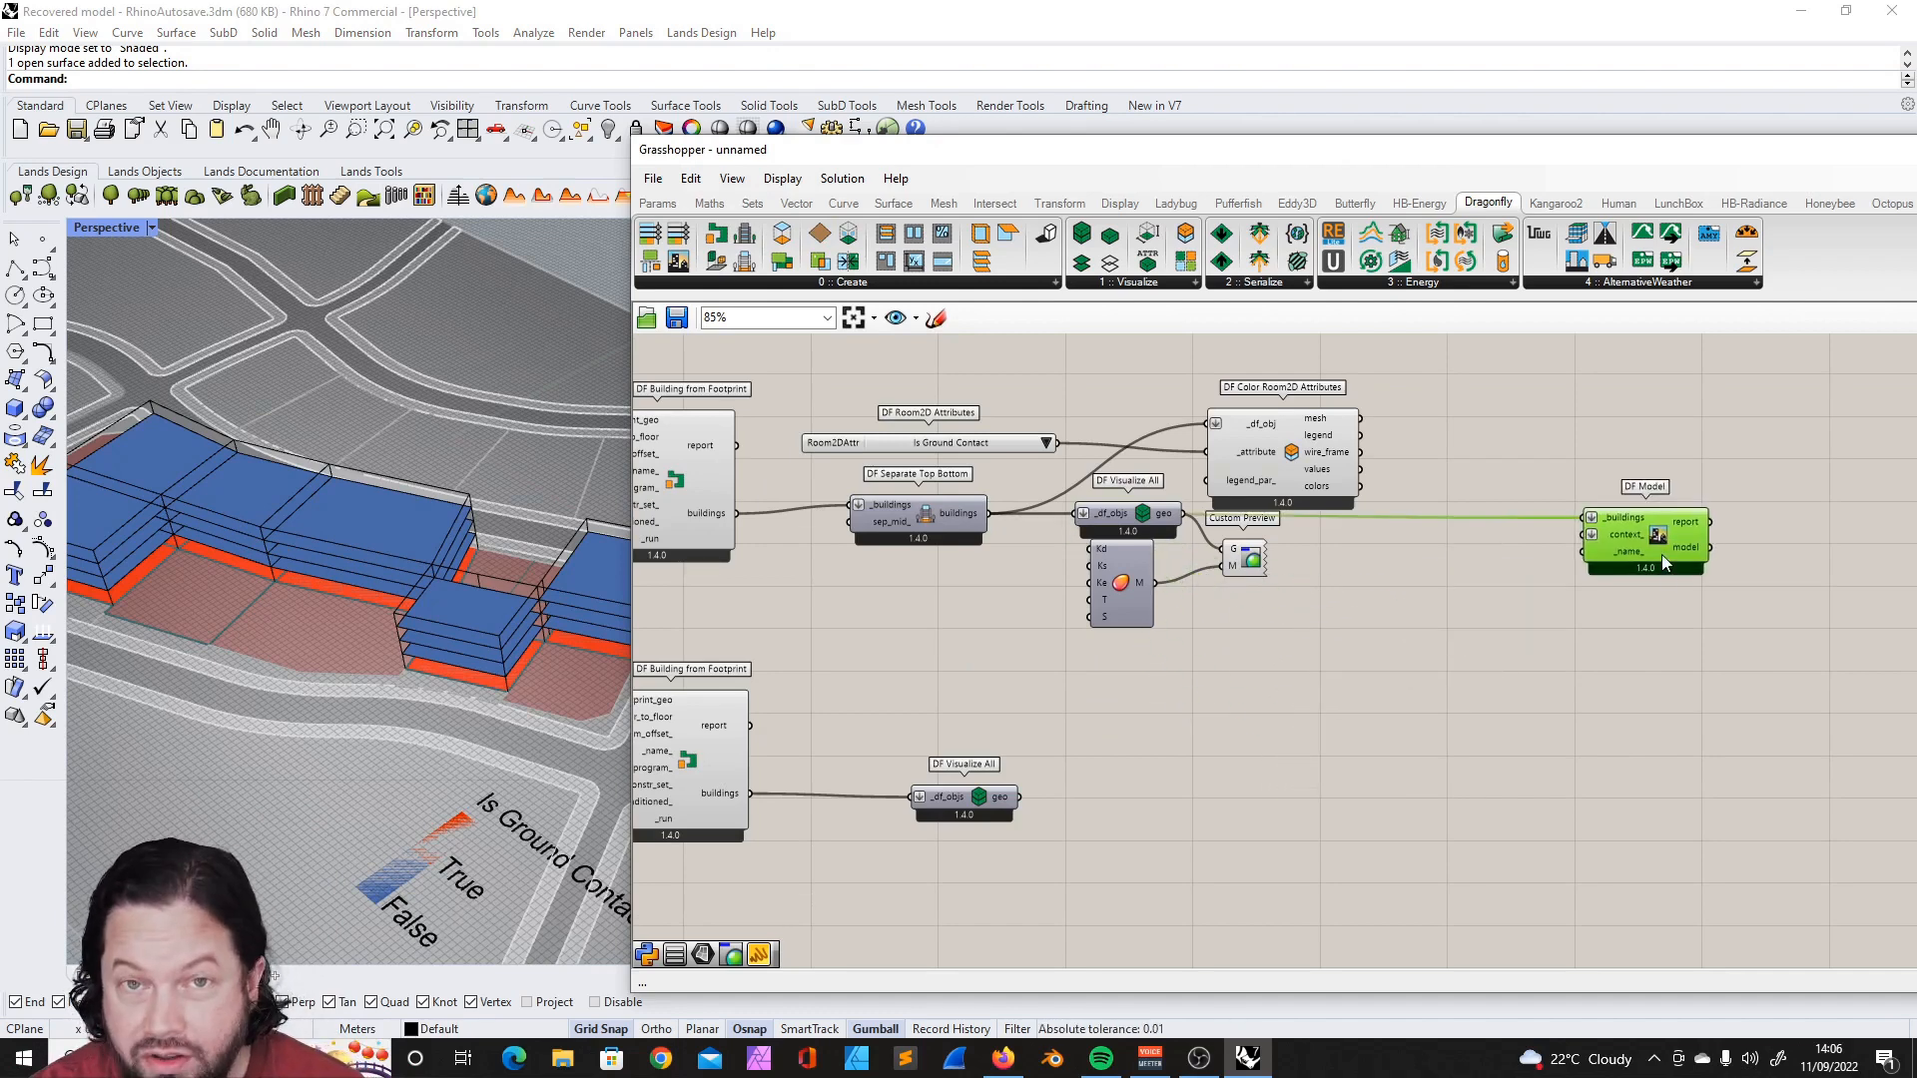
{"action": "left_click", "coordinate": [1633, 615]}
{"action": "left_click_drag", "start_coordinate": [763, 510], "coordinate": [1414, 753]}
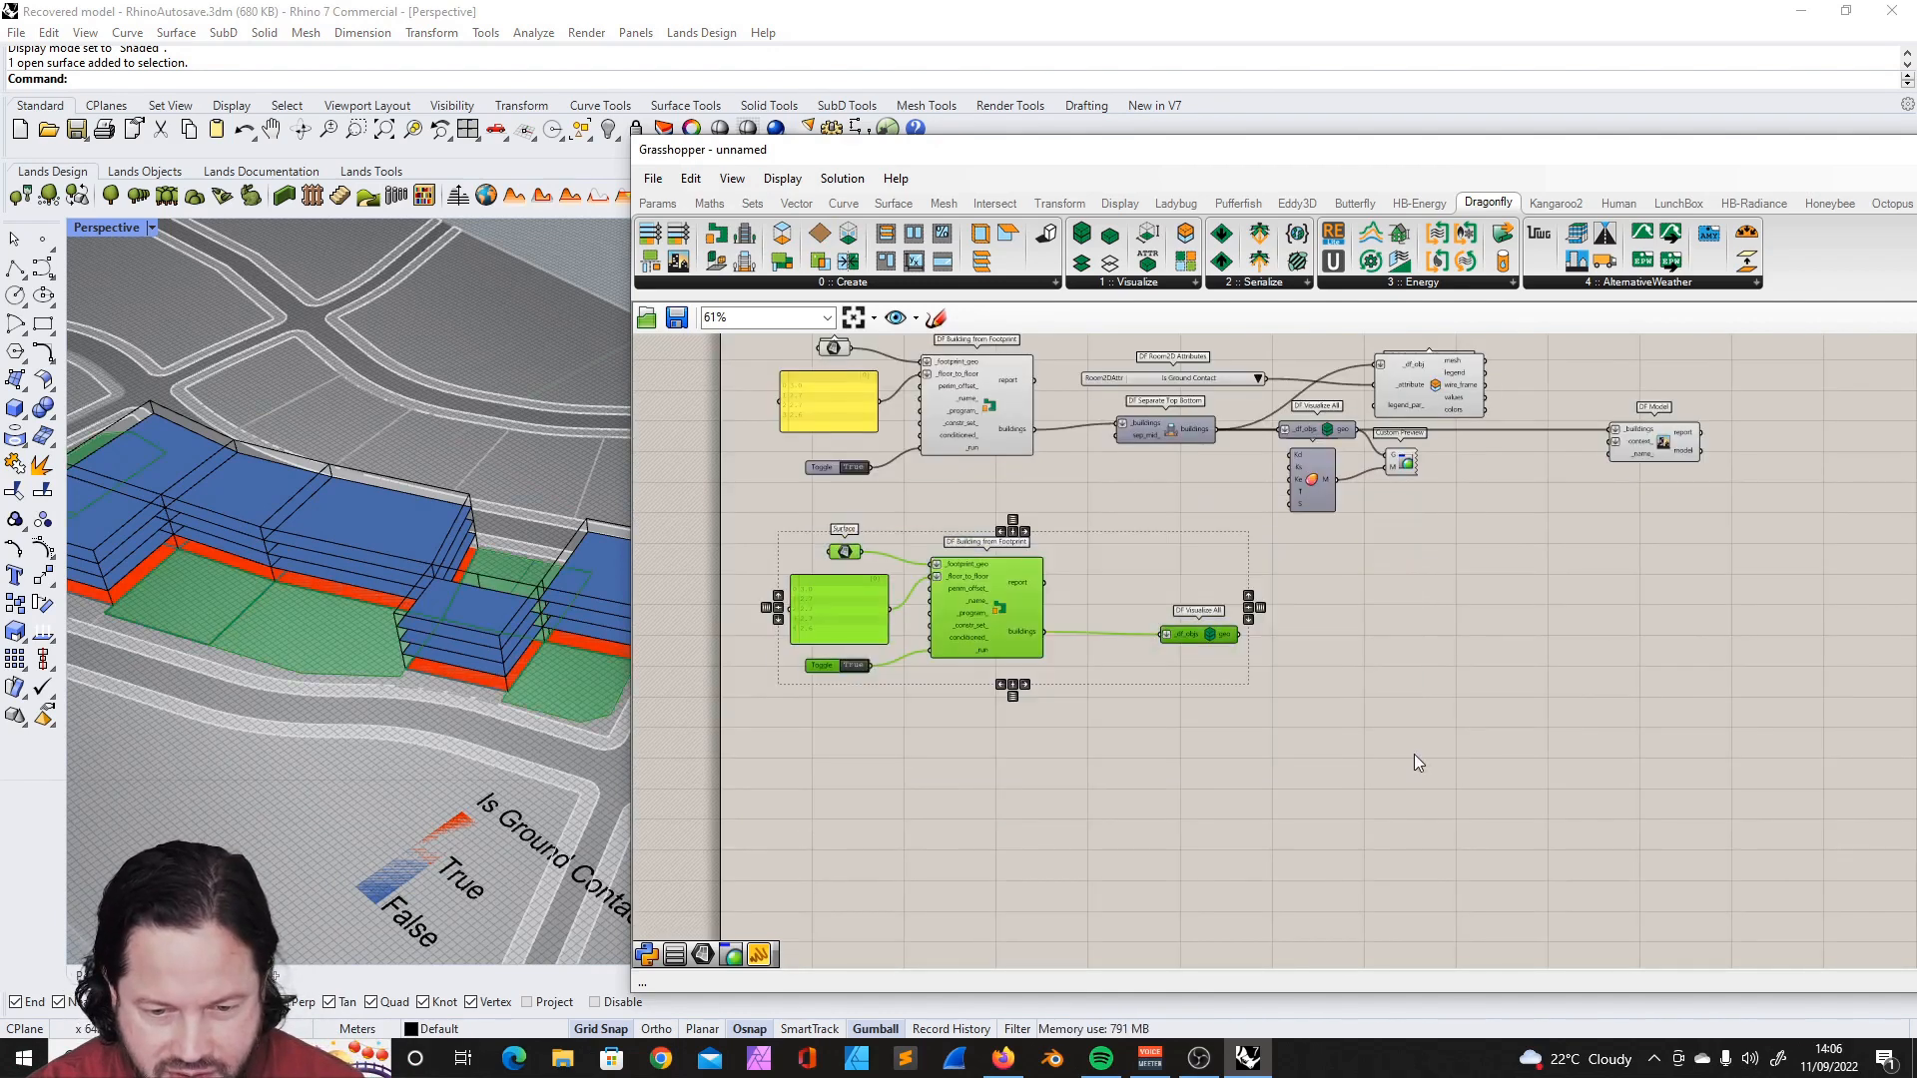
{"action": "scroll", "coordinate": [934, 567], "scroll_direction": "up", "scroll_amount": 3}
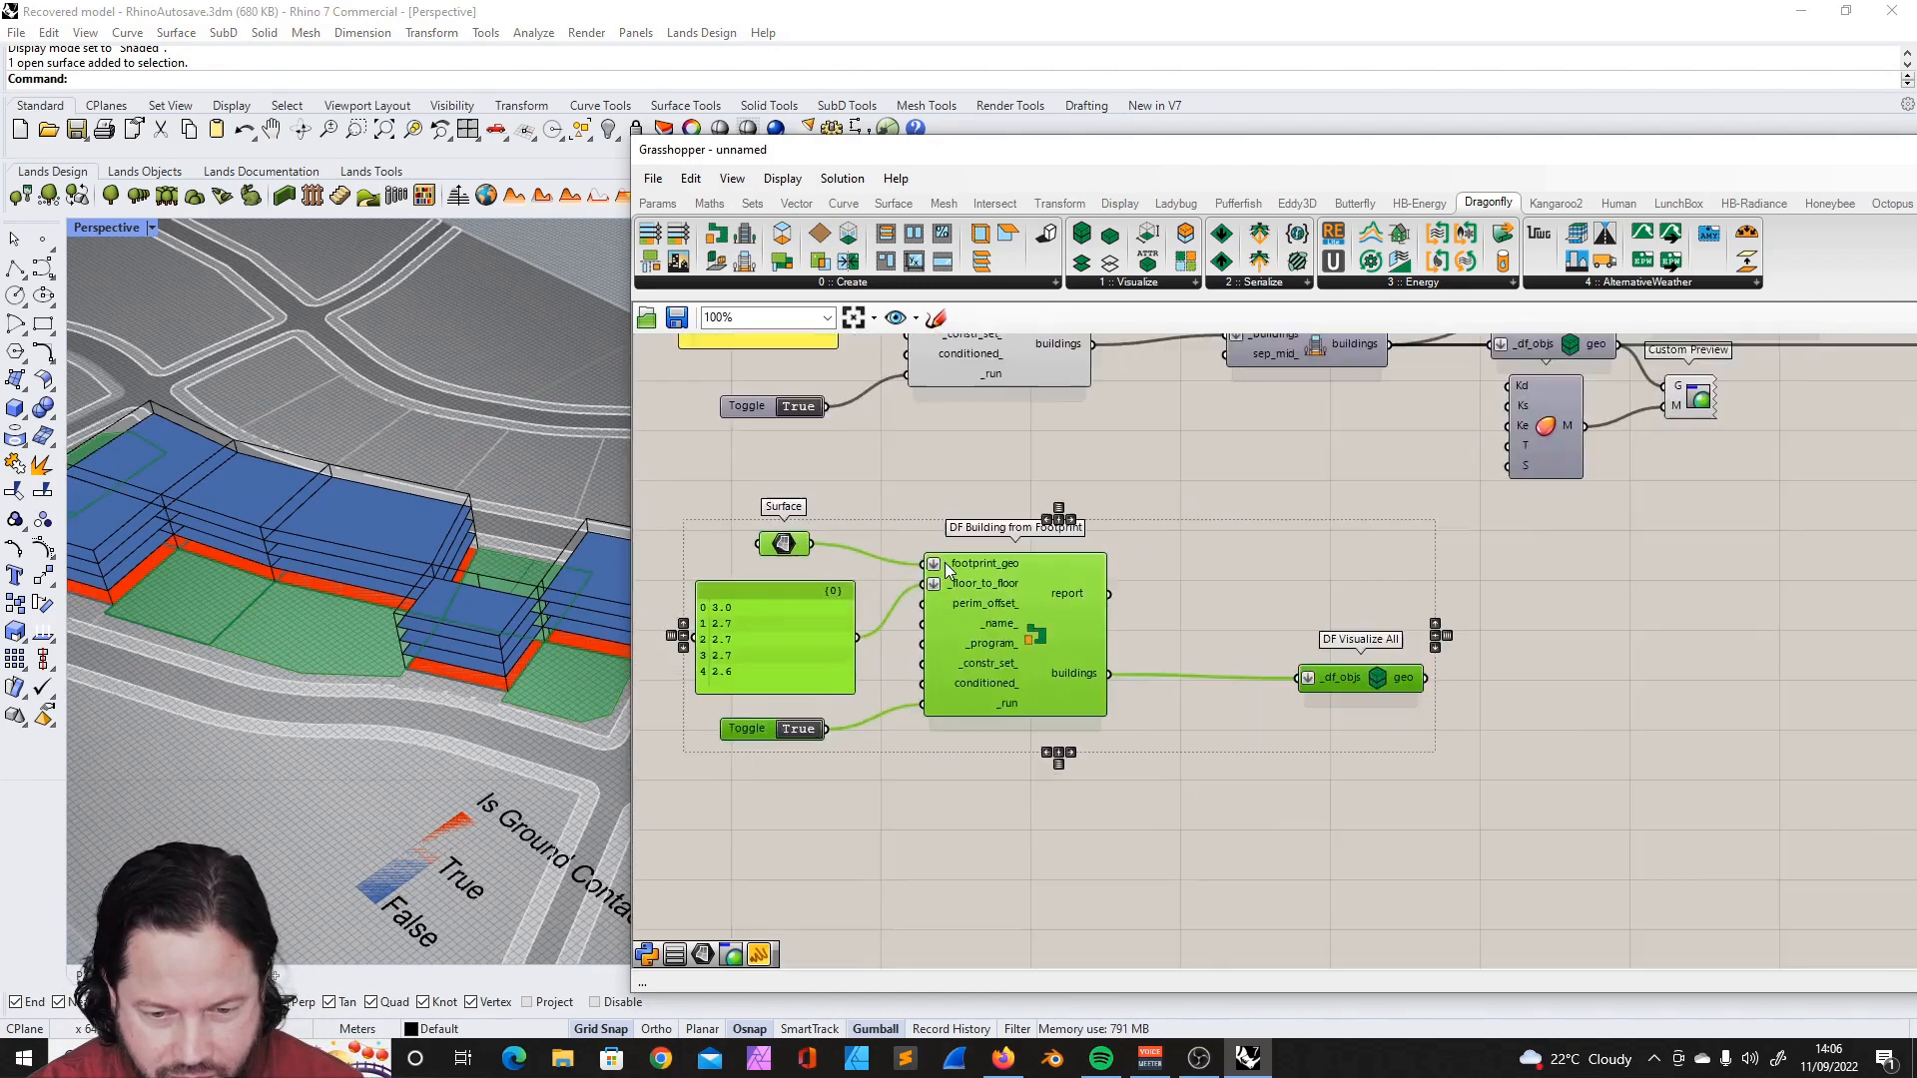
{"action": "scroll", "coordinate": [1149, 546], "scroll_direction": "down", "scroll_amount": 3}
{"action": "scroll", "coordinate": [1211, 420], "scroll_direction": "up", "scroll_amount": 3}
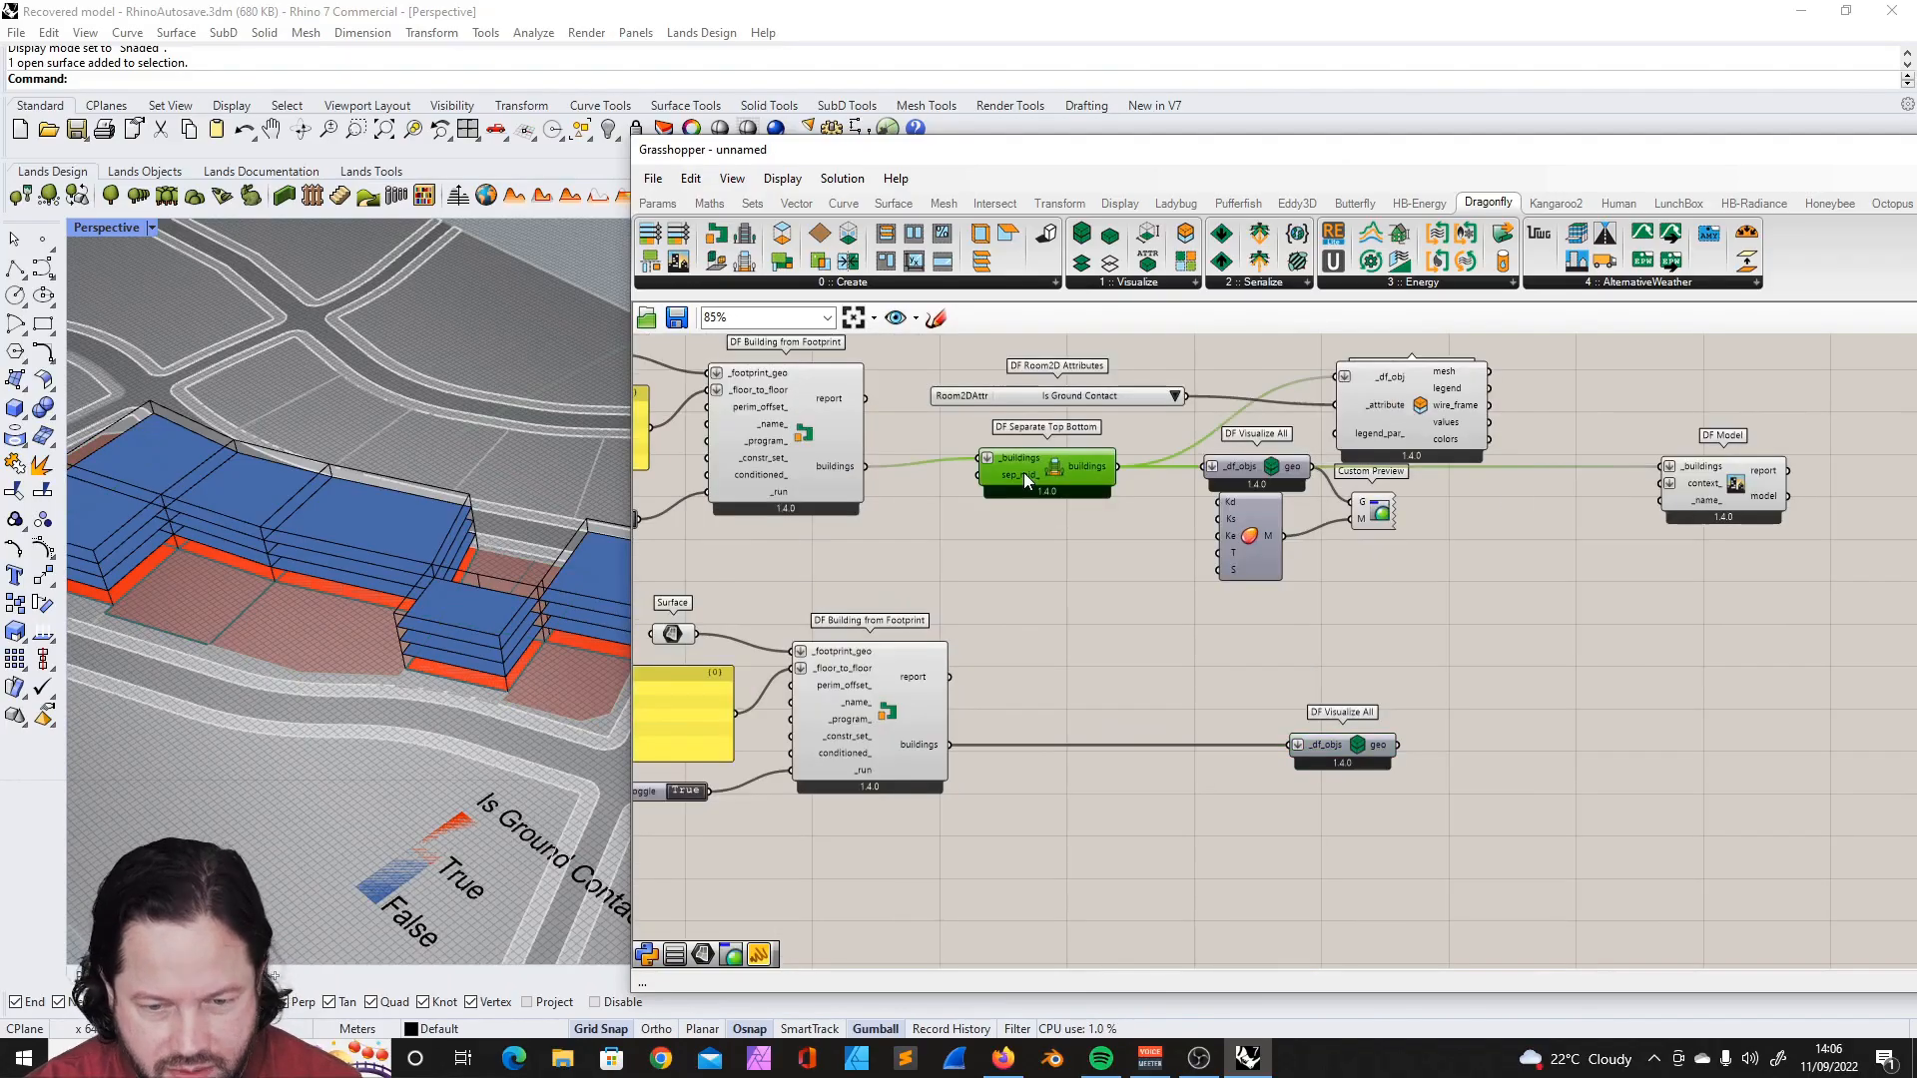
- Duplicate DF Separate Top Bottom for the second building, feed it that building's output, and connect its buildings output to DF Model's _buildings input
{"action": "left_click_drag", "start_coordinate": [1023, 471], "coordinate": [1056, 663]}
{"action": "left_click_drag", "start_coordinate": [950, 745], "coordinate": [1036, 645]}
{"action": "left_click_drag", "start_coordinate": [1174, 653], "coordinate": [1659, 467], "text": "shift"}
{"action": "left_click_drag", "start_coordinate": [1108, 659], "coordinate": [1182, 673]}
{"action": "left_click", "coordinate": [1703, 652]}
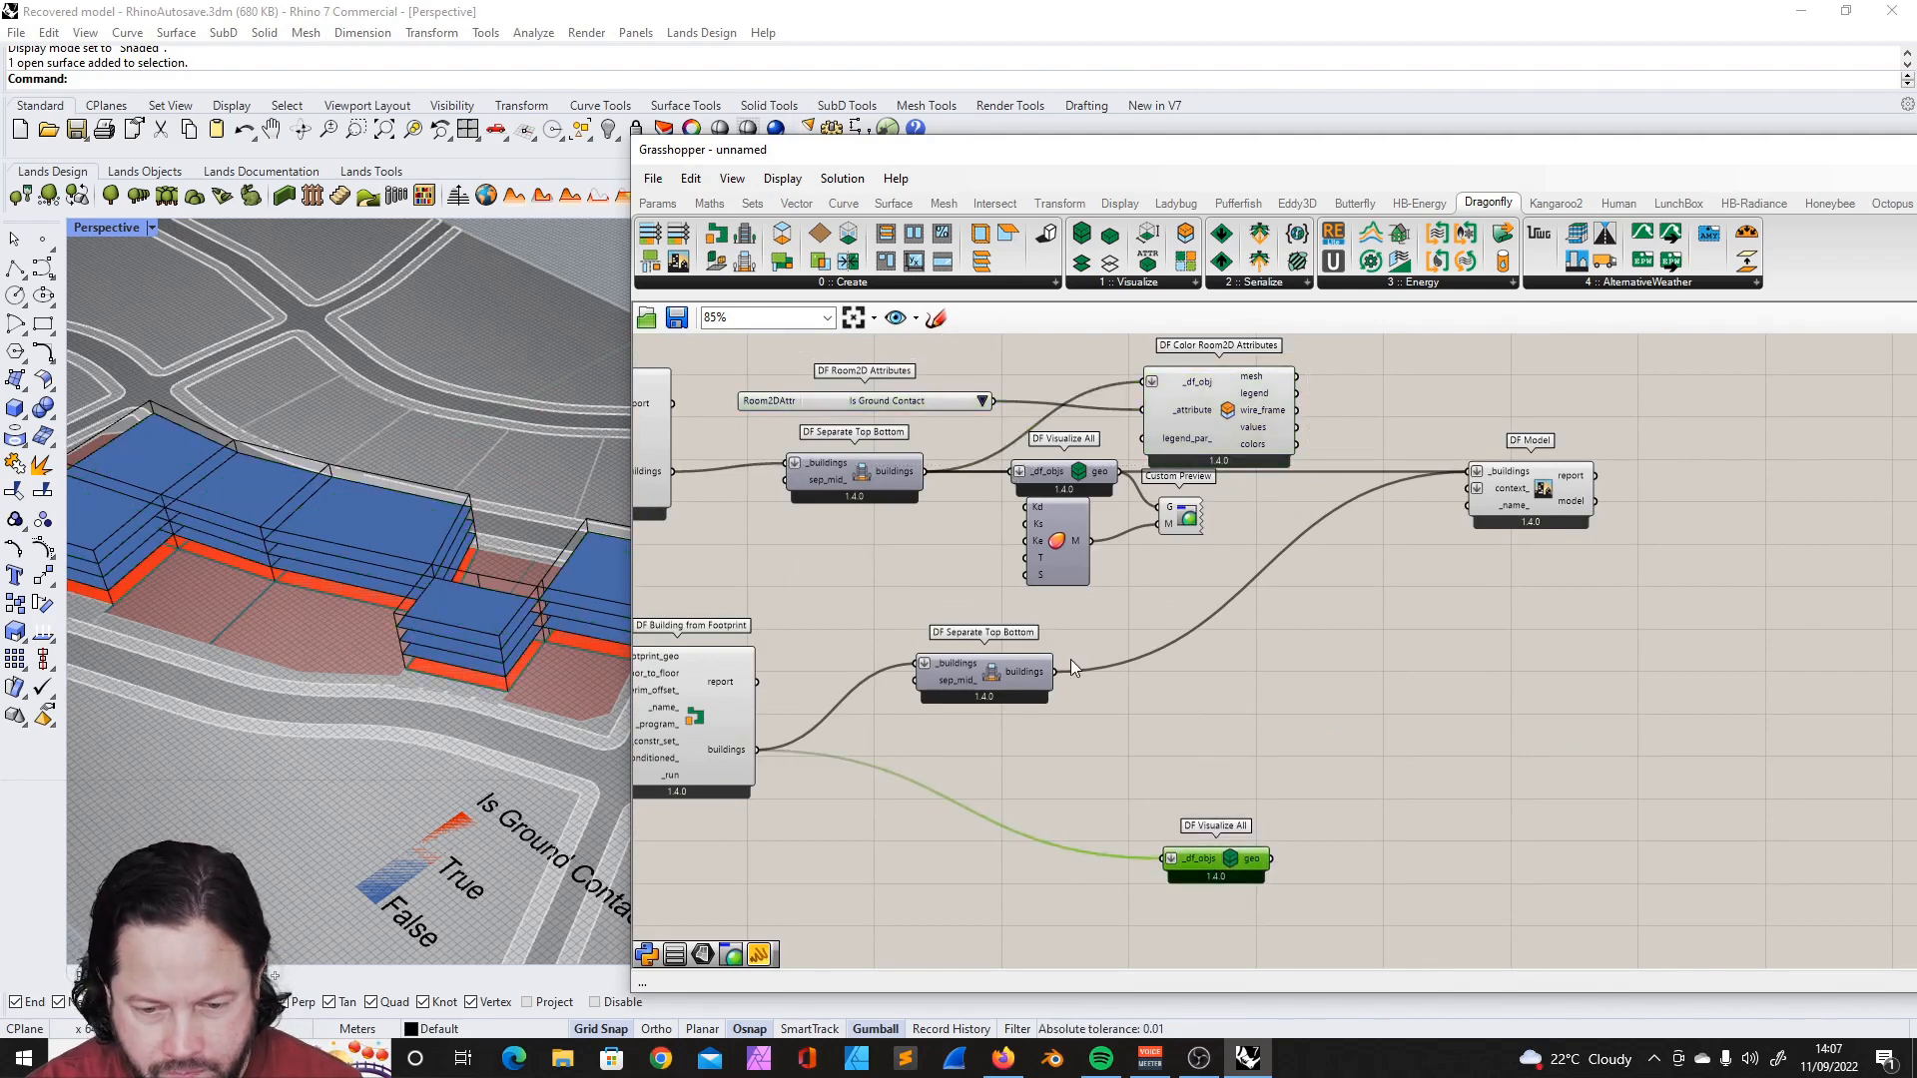
- Connect the second separated building to its DF Visualize All, and link its geo output to a copied Custom Preview with Create Material
{"action": "left_click_drag", "start_coordinate": [1225, 871], "coordinate": [1233, 805]}
{"action": "left_click_drag", "start_coordinate": [1226, 637], "coordinate": [1371, 813]}
{"action": "left_click_drag", "start_coordinate": [1233, 810], "coordinate": [1468, 777]}
{"action": "left_click", "coordinate": [1333, 721]}
- Set the Kd diffuse colour of the second building's Create Material component to teal
{"action": "scroll", "coordinate": [1434, 889], "scroll_direction": "up", "scroll_amount": 3}
{"action": "right_click", "coordinate": [1301, 707]}
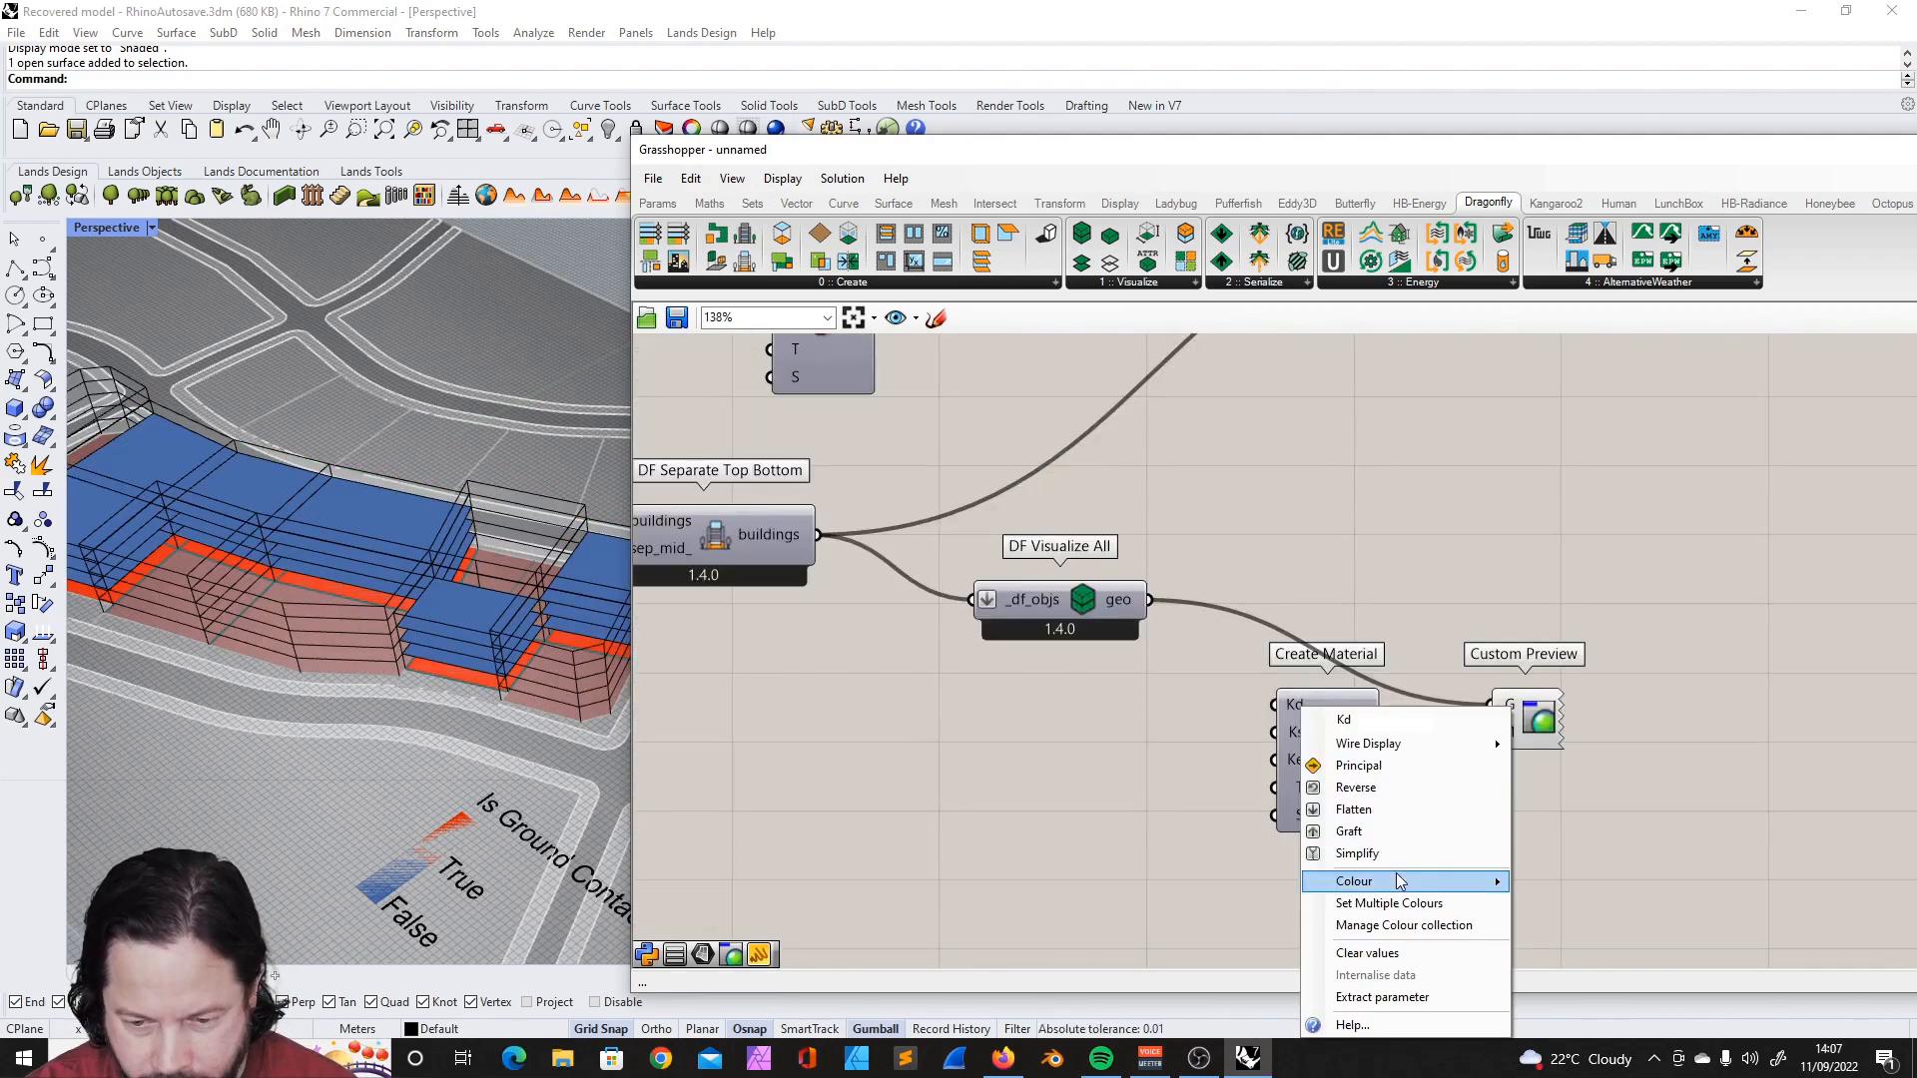
{"action": "mouse_move", "coordinate": [1399, 878]}
{"action": "left_click_drag", "start_coordinate": [1638, 884], "coordinate": [1594, 836]}
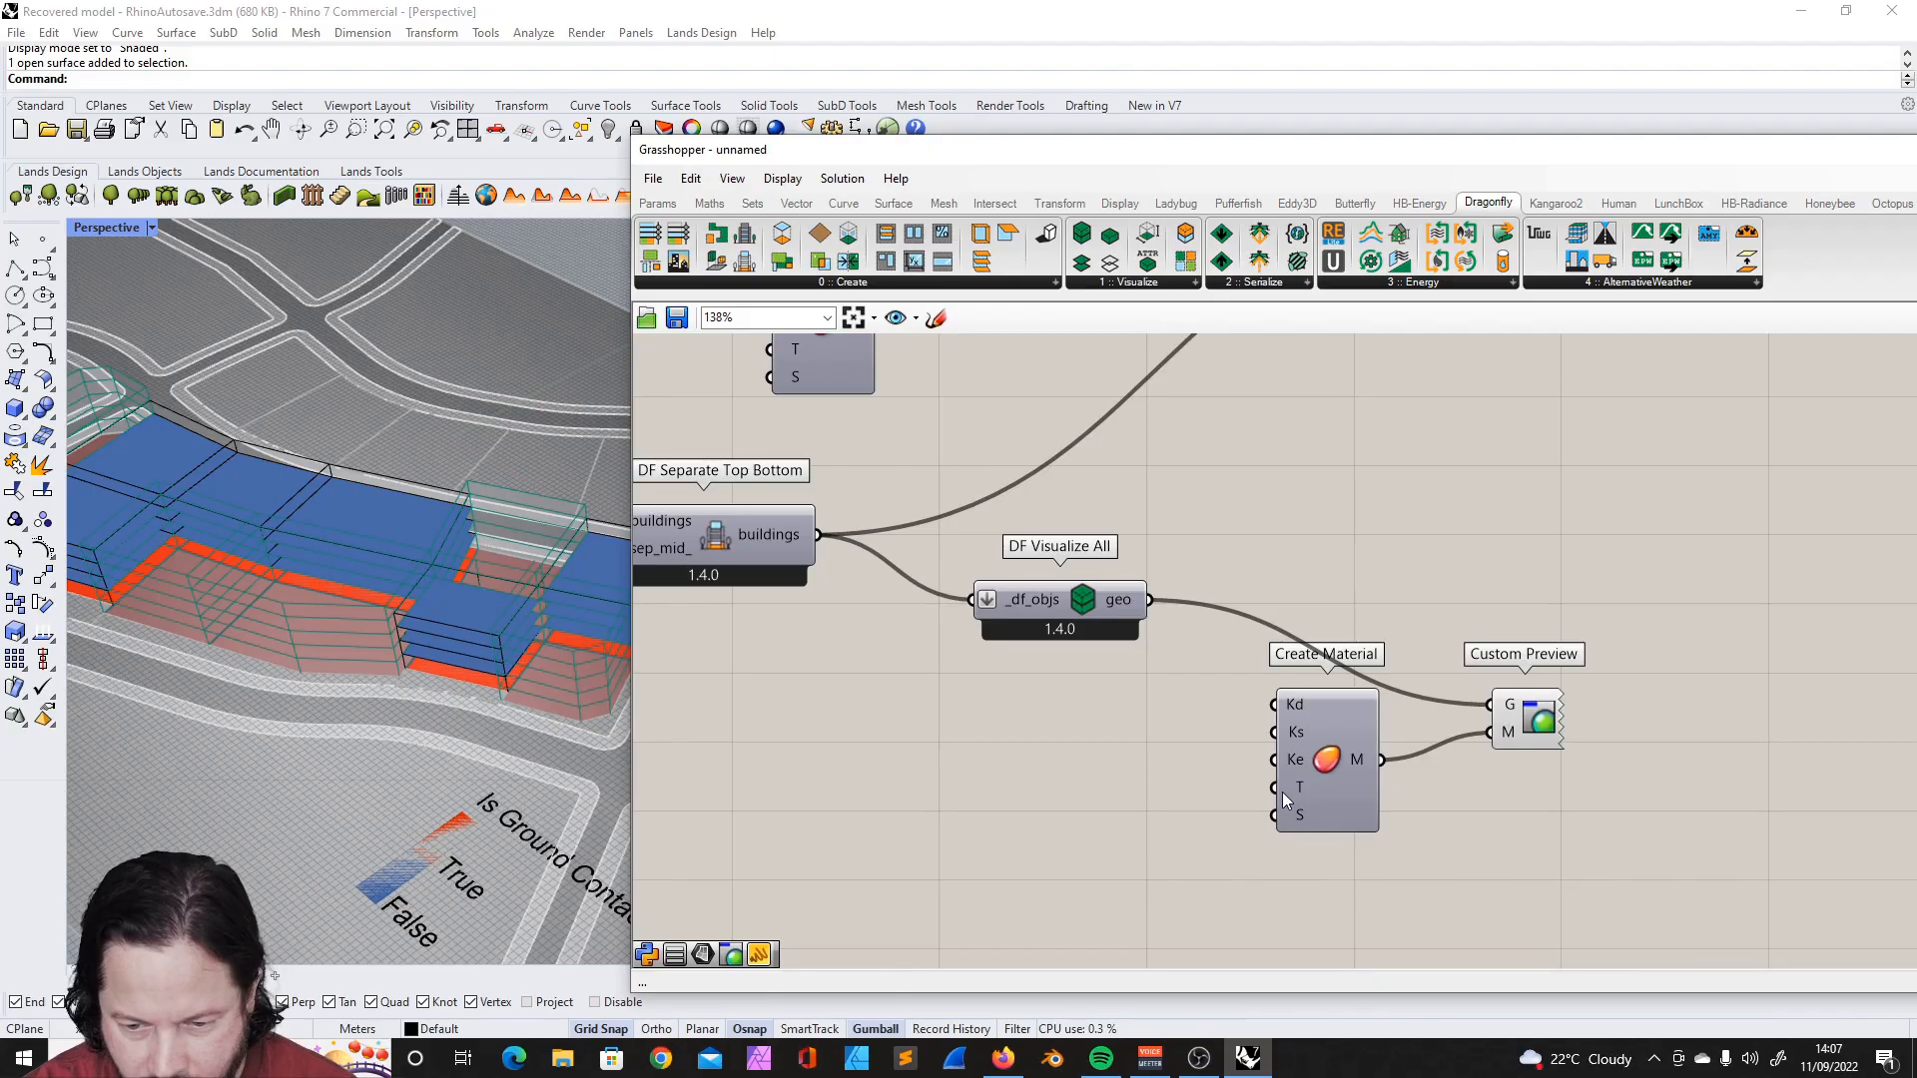
- Set the T transparency input of the second building's Create Material to 50 and check both buildings in the viewport
{"action": "right_click", "coordinate": [1302, 791]}
{"action": "mouse_move", "coordinate": [1447, 880]}
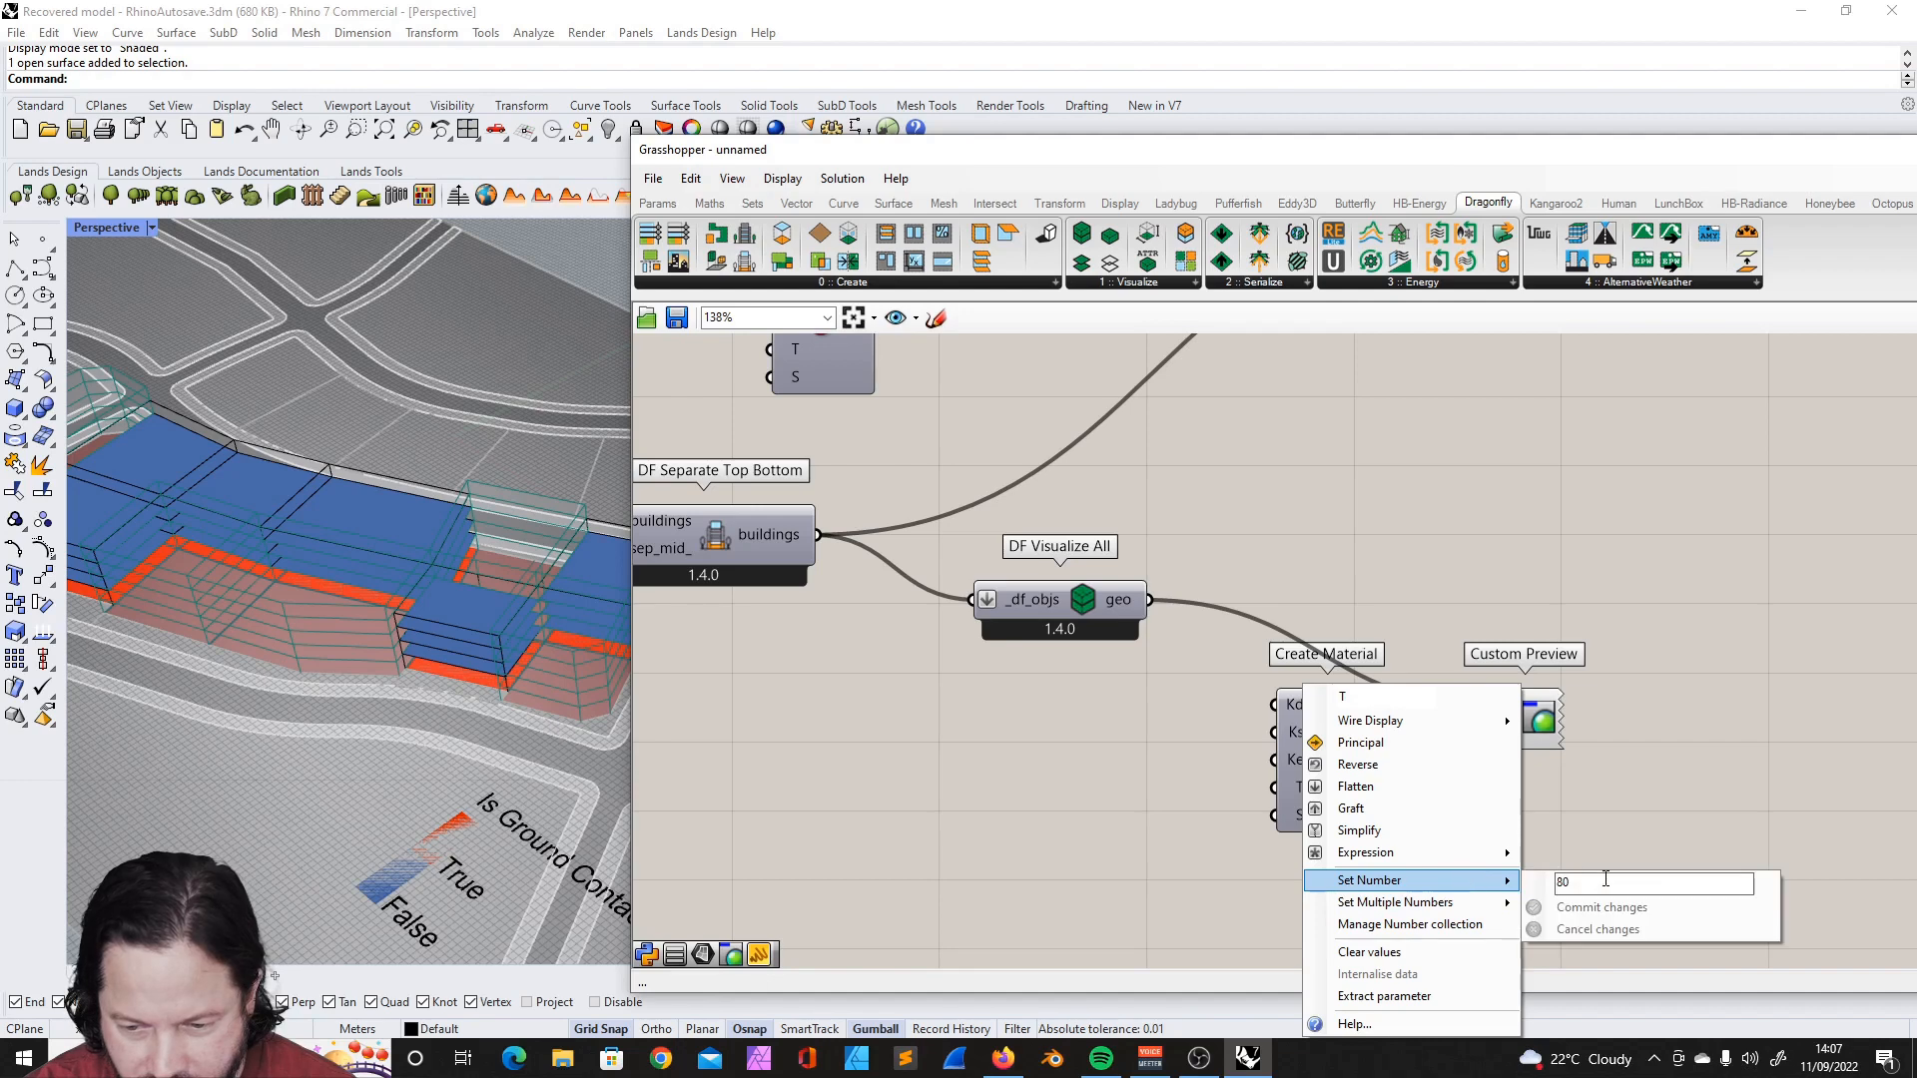
{"action": "type", "text": "80"}
{"action": "type", "text": "50"}
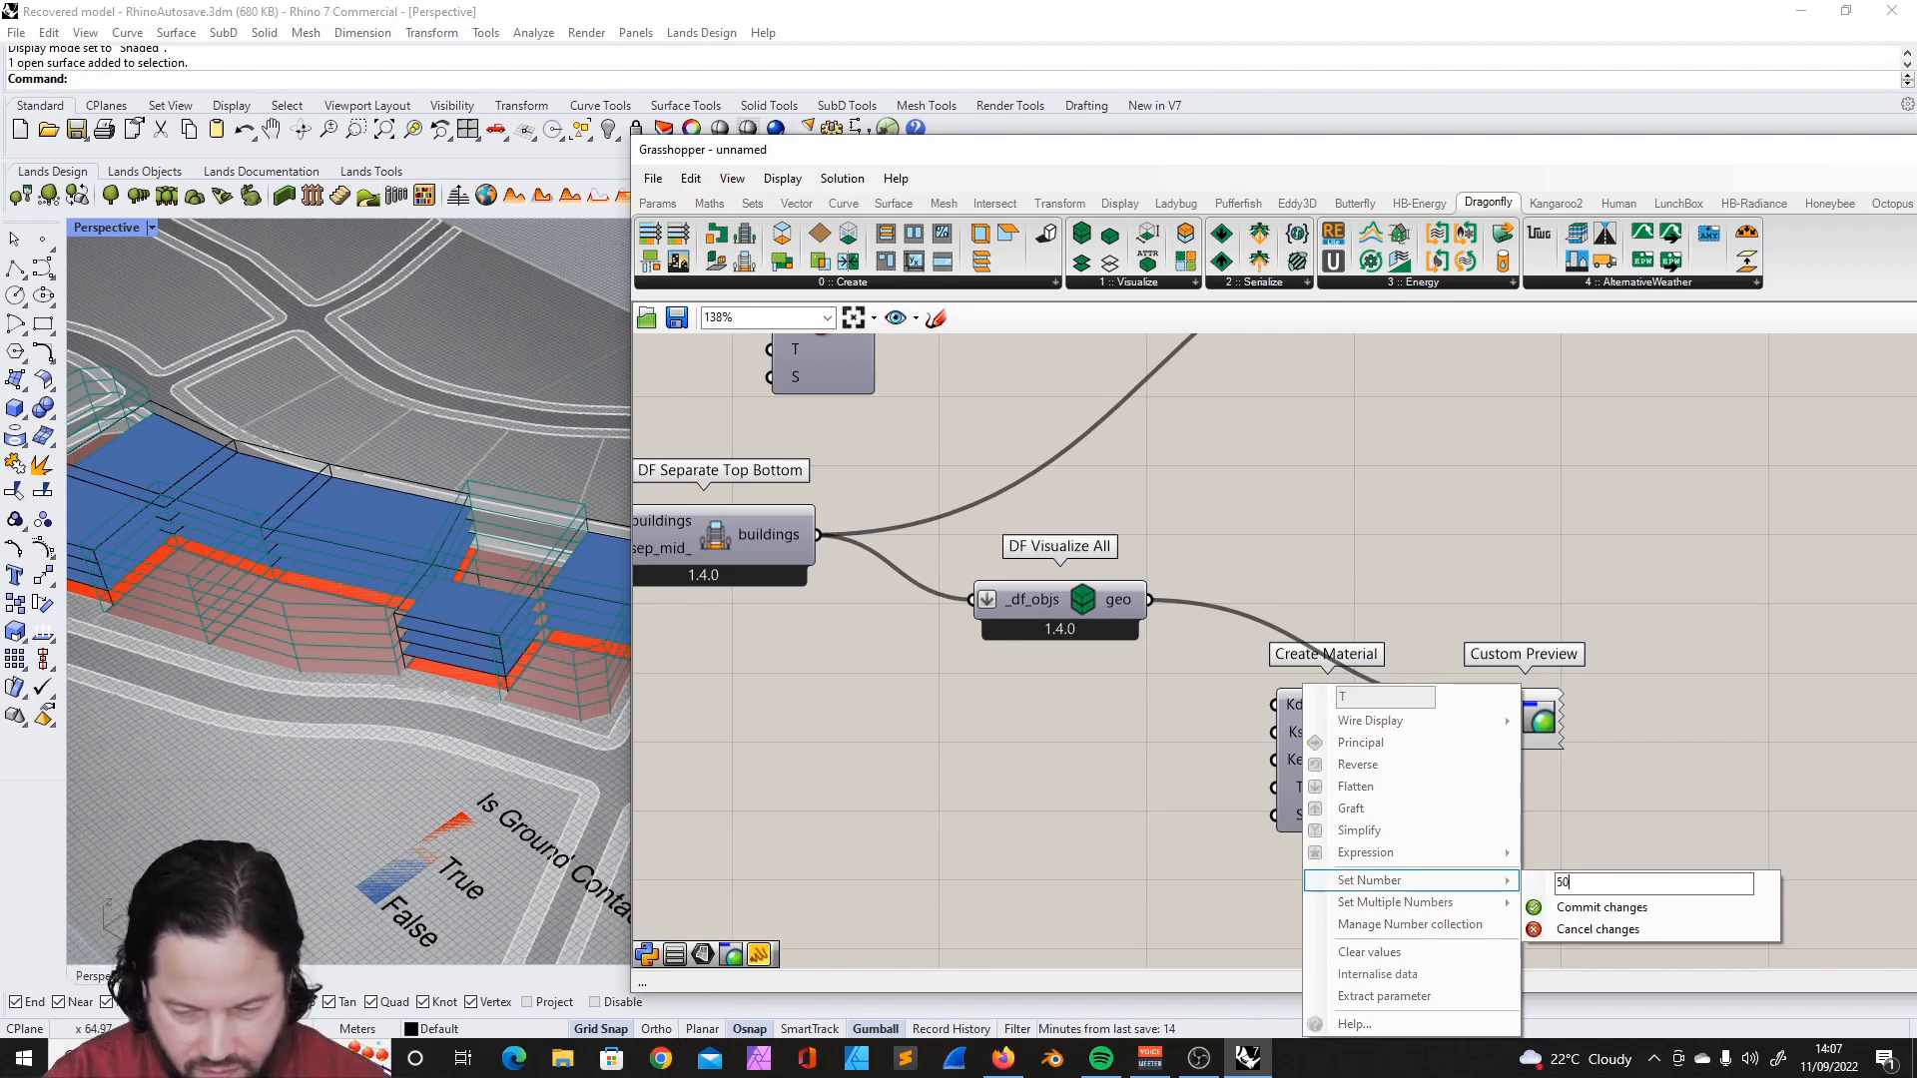
{"action": "left_click", "coordinate": [1597, 907]}
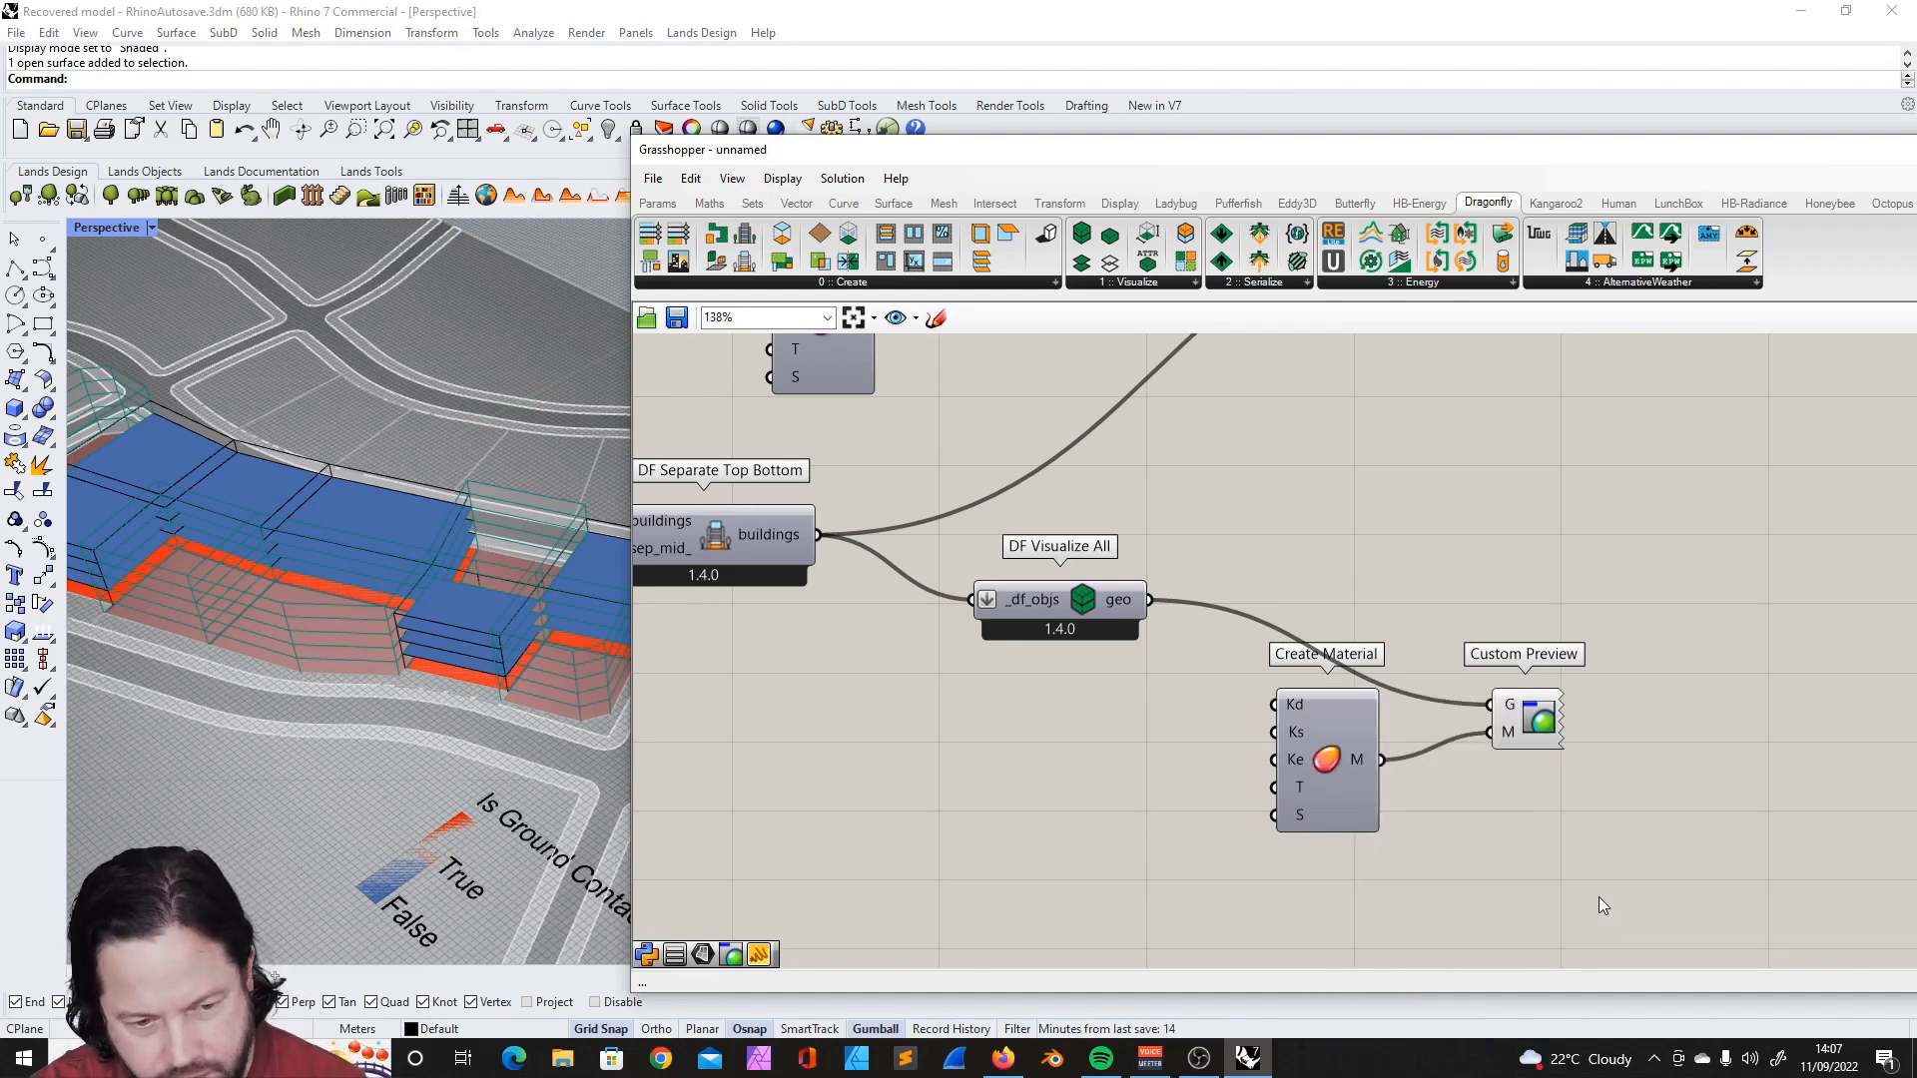
{"action": "right_click_drag", "start_coordinate": [463, 651], "coordinate": [473, 574]}
{"action": "scroll", "coordinate": [473, 659], "scroll_direction": "up", "scroll_amount": 4}
{"action": "scroll", "coordinate": [493, 609], "scroll_direction": "down", "scroll_amount": 3}
{"action": "scroll", "coordinate": [1176, 763], "scroll_direction": "down", "scroll_amount": 4}
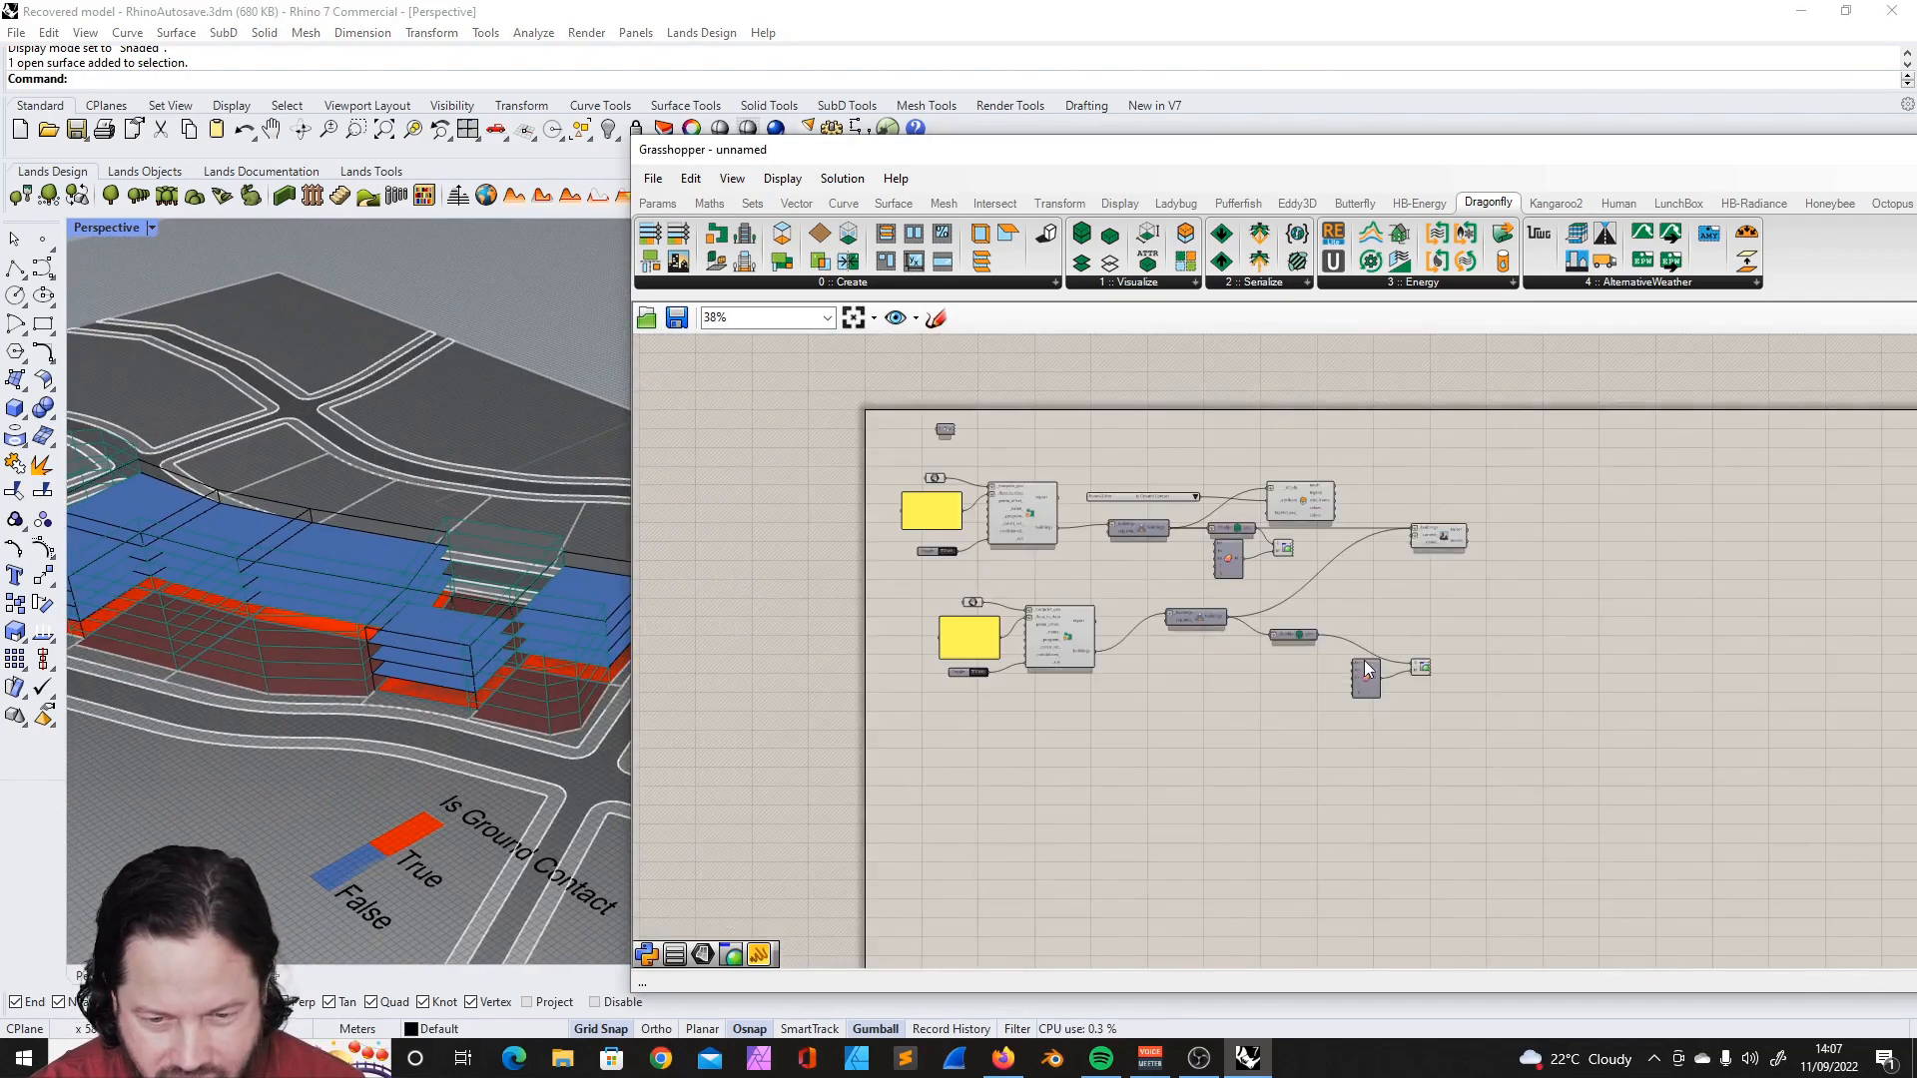
- Compare the floor-to-floor height panels feeding the two DF Building from Footprint components
{"action": "scroll", "coordinate": [1000, 541], "scroll_direction": "up", "scroll_amount": 2}
{"action": "scroll", "coordinate": [1001, 542], "scroll_direction": "down", "scroll_amount": 2}
{"action": "left_click_drag", "start_coordinate": [849, 591], "coordinate": [1202, 822]}
{"action": "scroll", "coordinate": [966, 689], "scroll_direction": "up", "scroll_amount": 4}
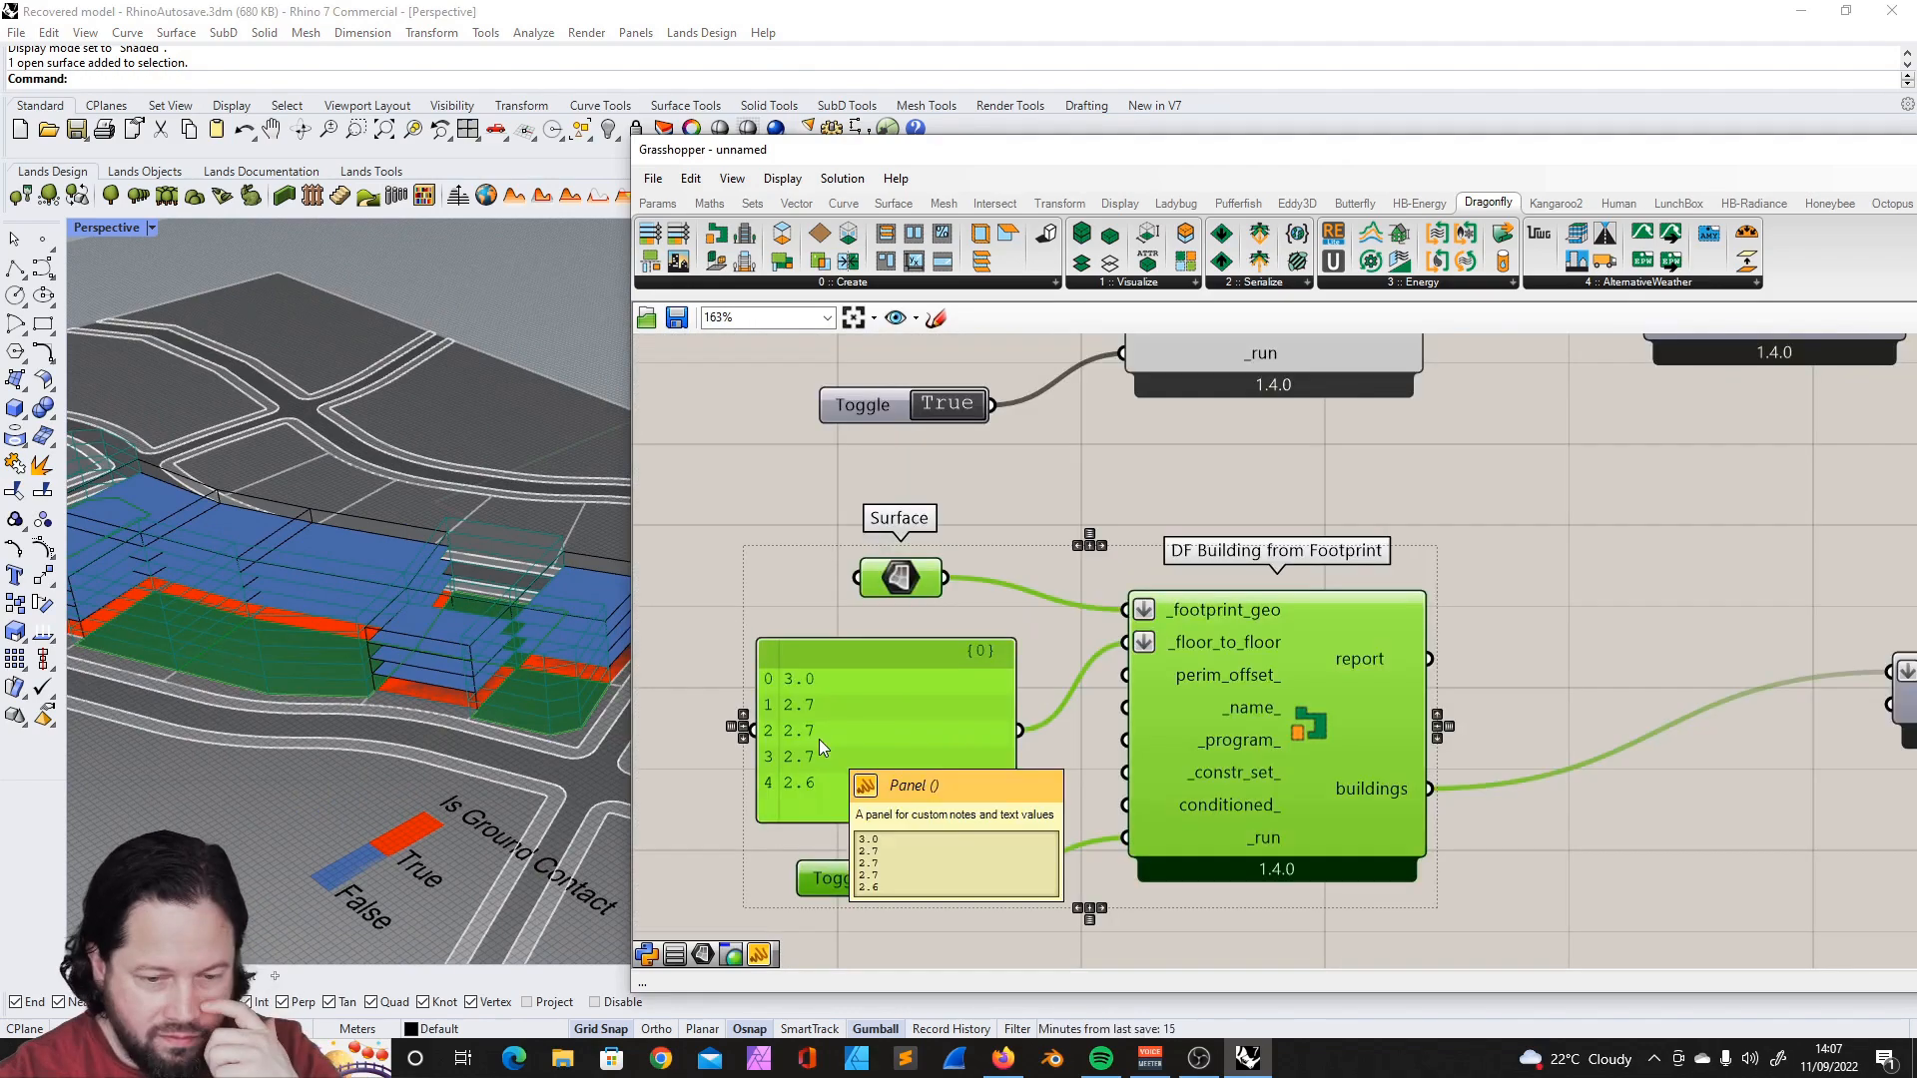
{"action": "scroll", "coordinate": [855, 529], "scroll_direction": "down", "scroll_amount": 5}
{"action": "scroll", "coordinate": [813, 537], "scroll_direction": "up", "scroll_amount": 5}
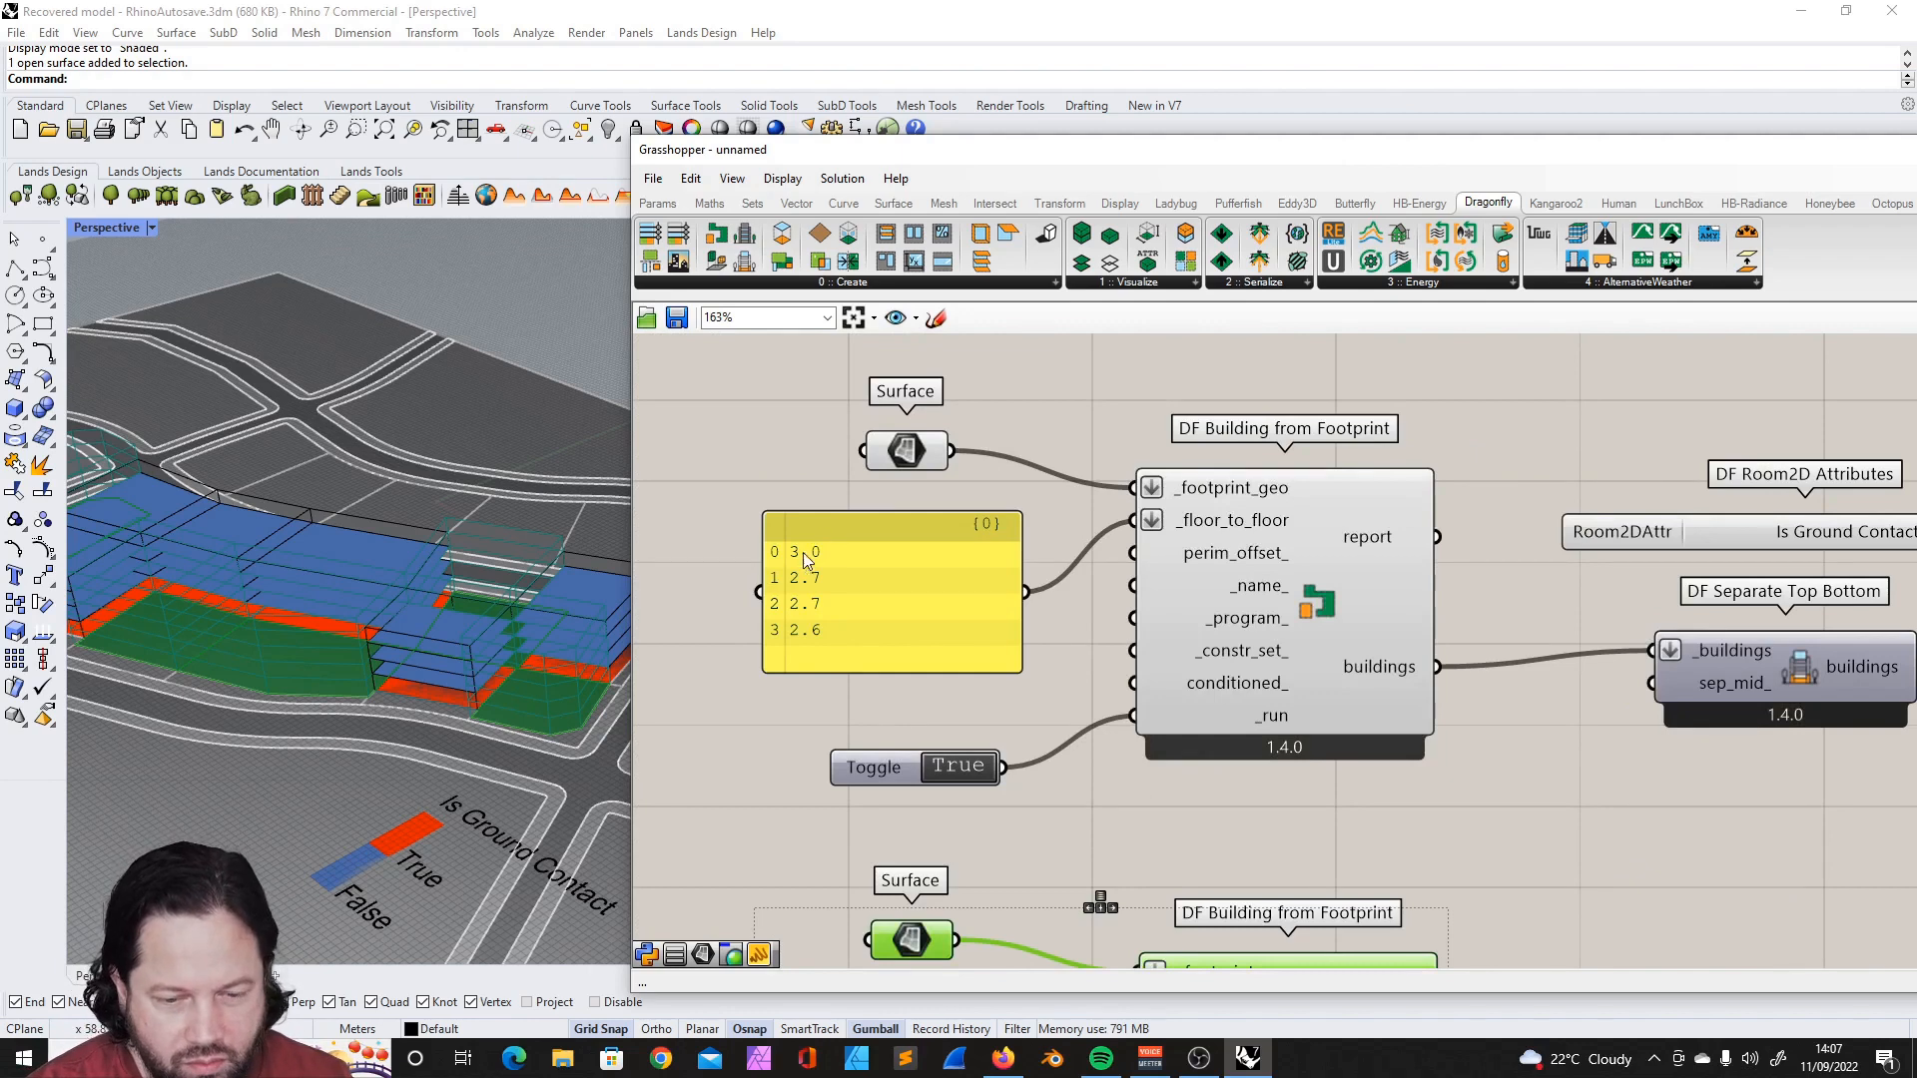
{"action": "scroll", "coordinate": [803, 530], "scroll_direction": "down", "scroll_amount": 6}
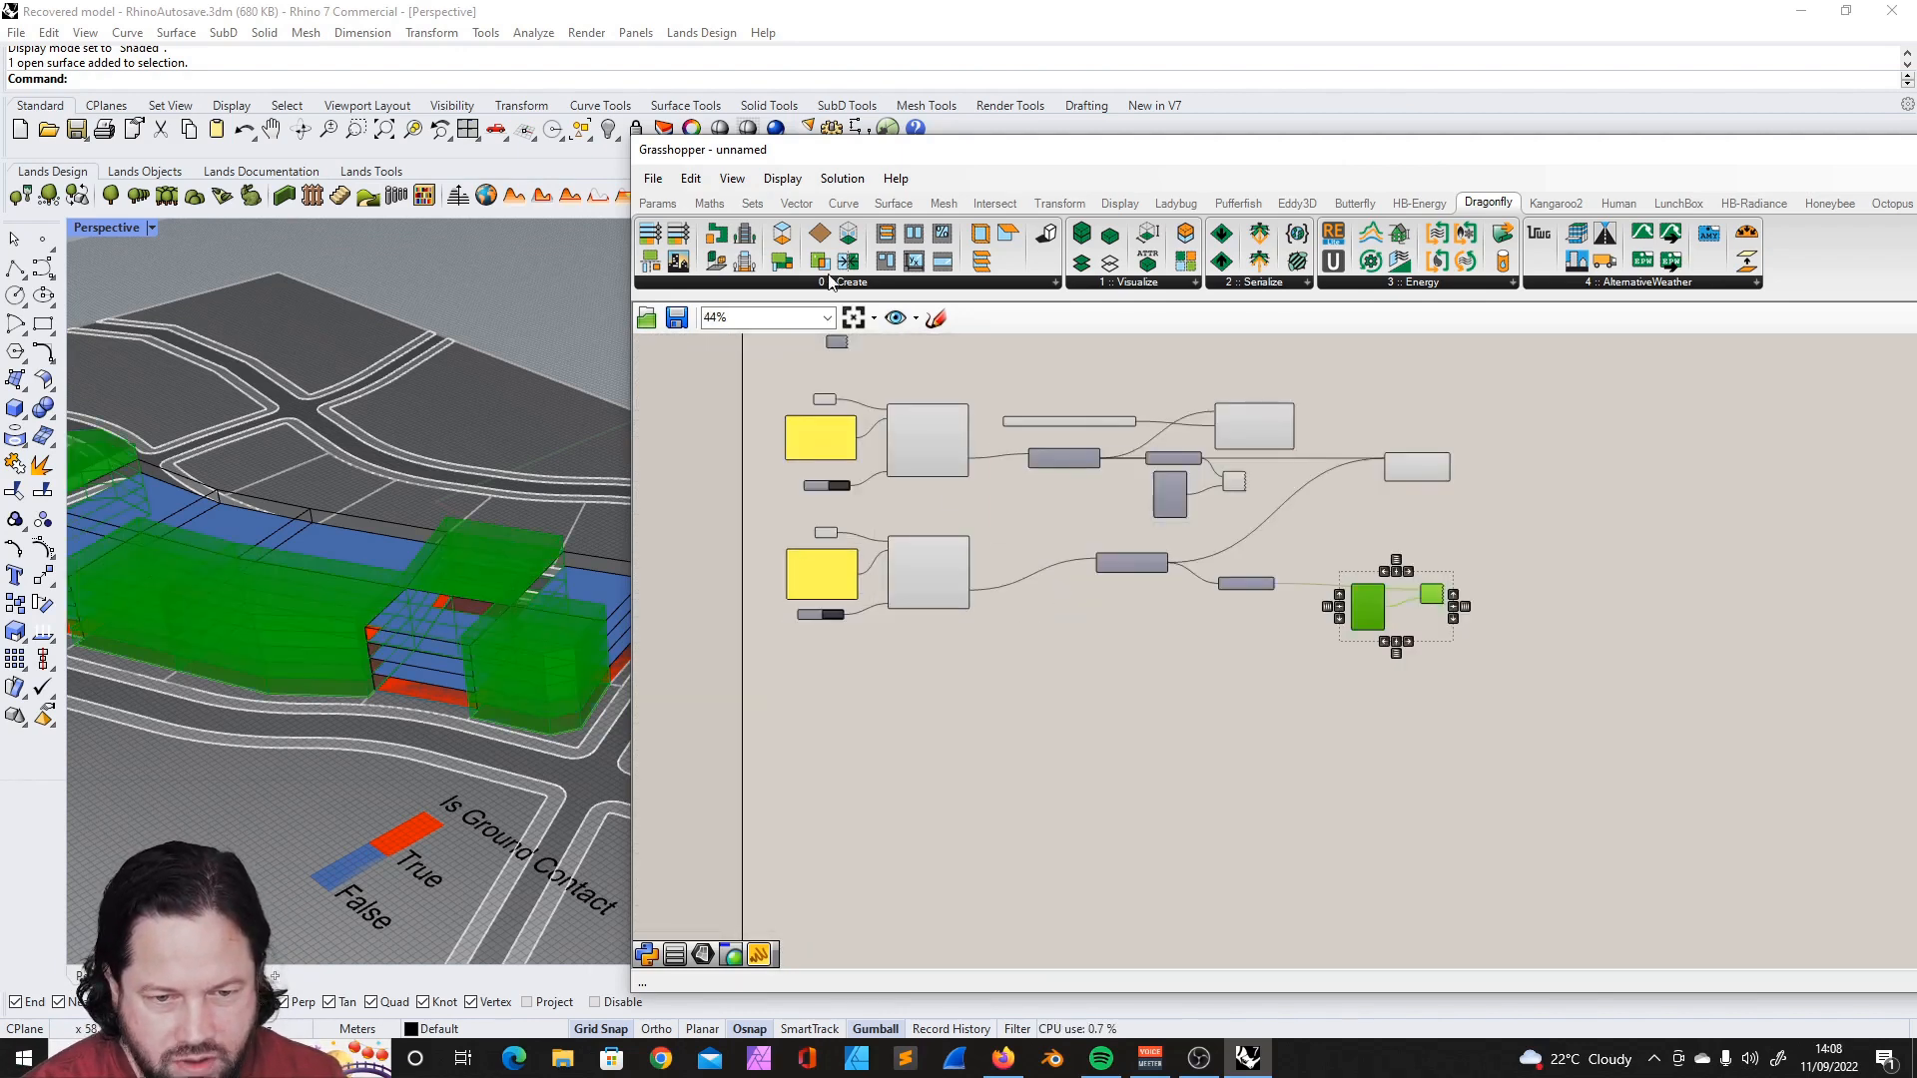
- Add a DF Building from Stories component to the empty canvas below the second building's components
{"action": "left_click", "coordinate": [865, 284]}
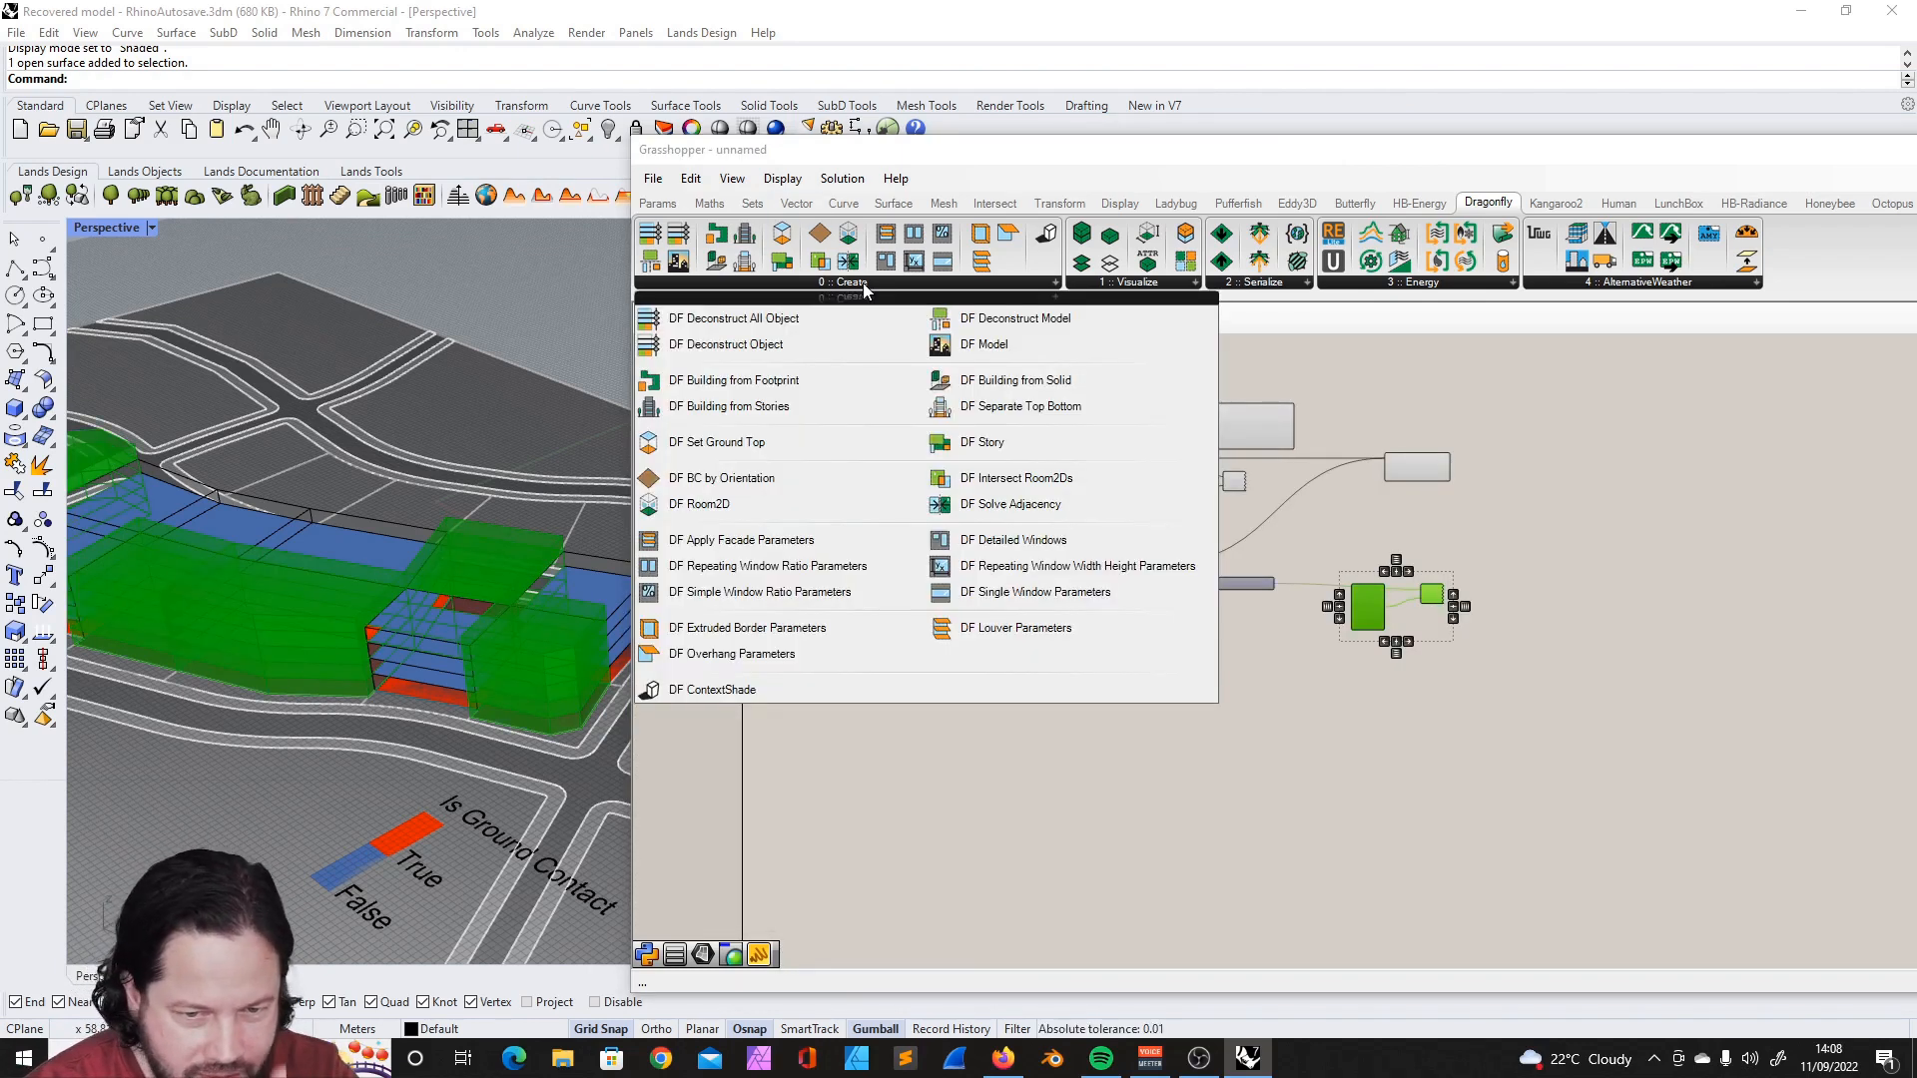
{"action": "left_click", "coordinate": [744, 408]}
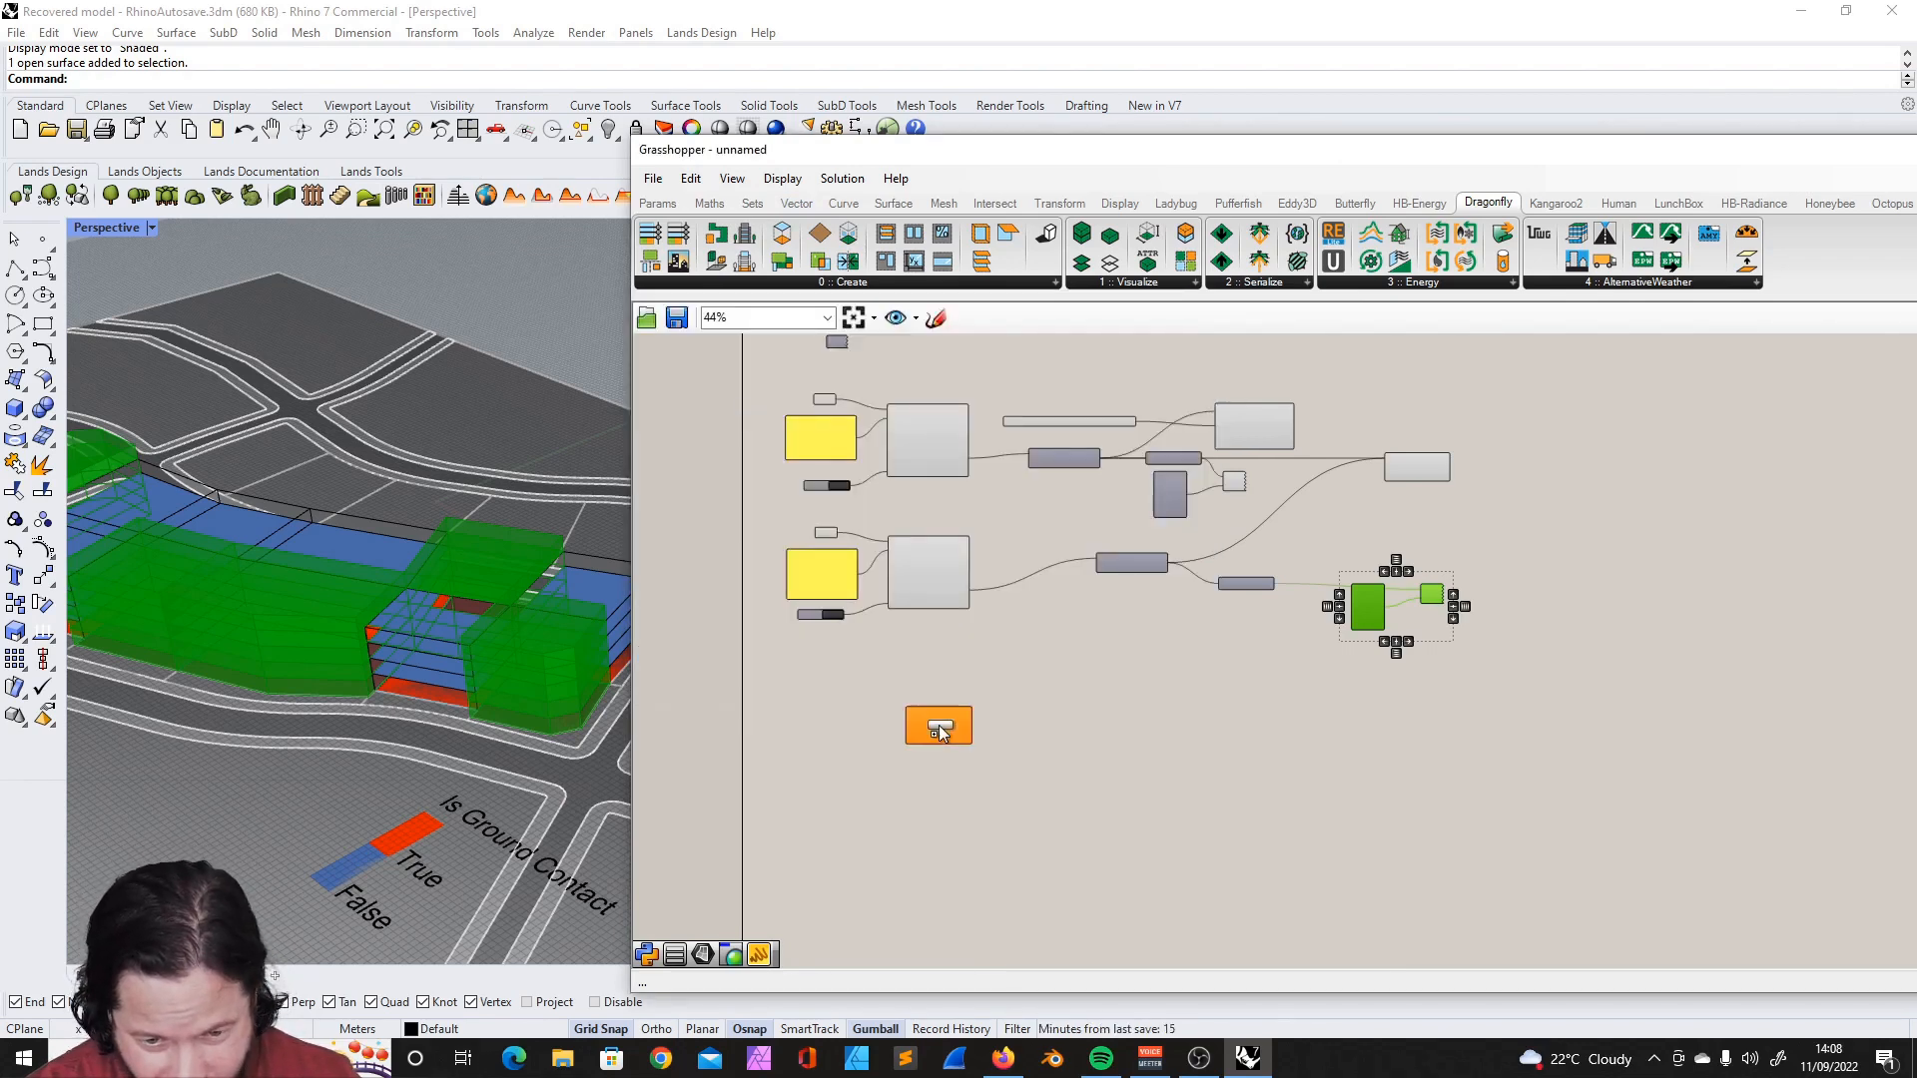
{"action": "left_click", "coordinate": [939, 725]}
{"action": "scroll", "coordinate": [938, 725], "scroll_direction": "up", "scroll_amount": 5}
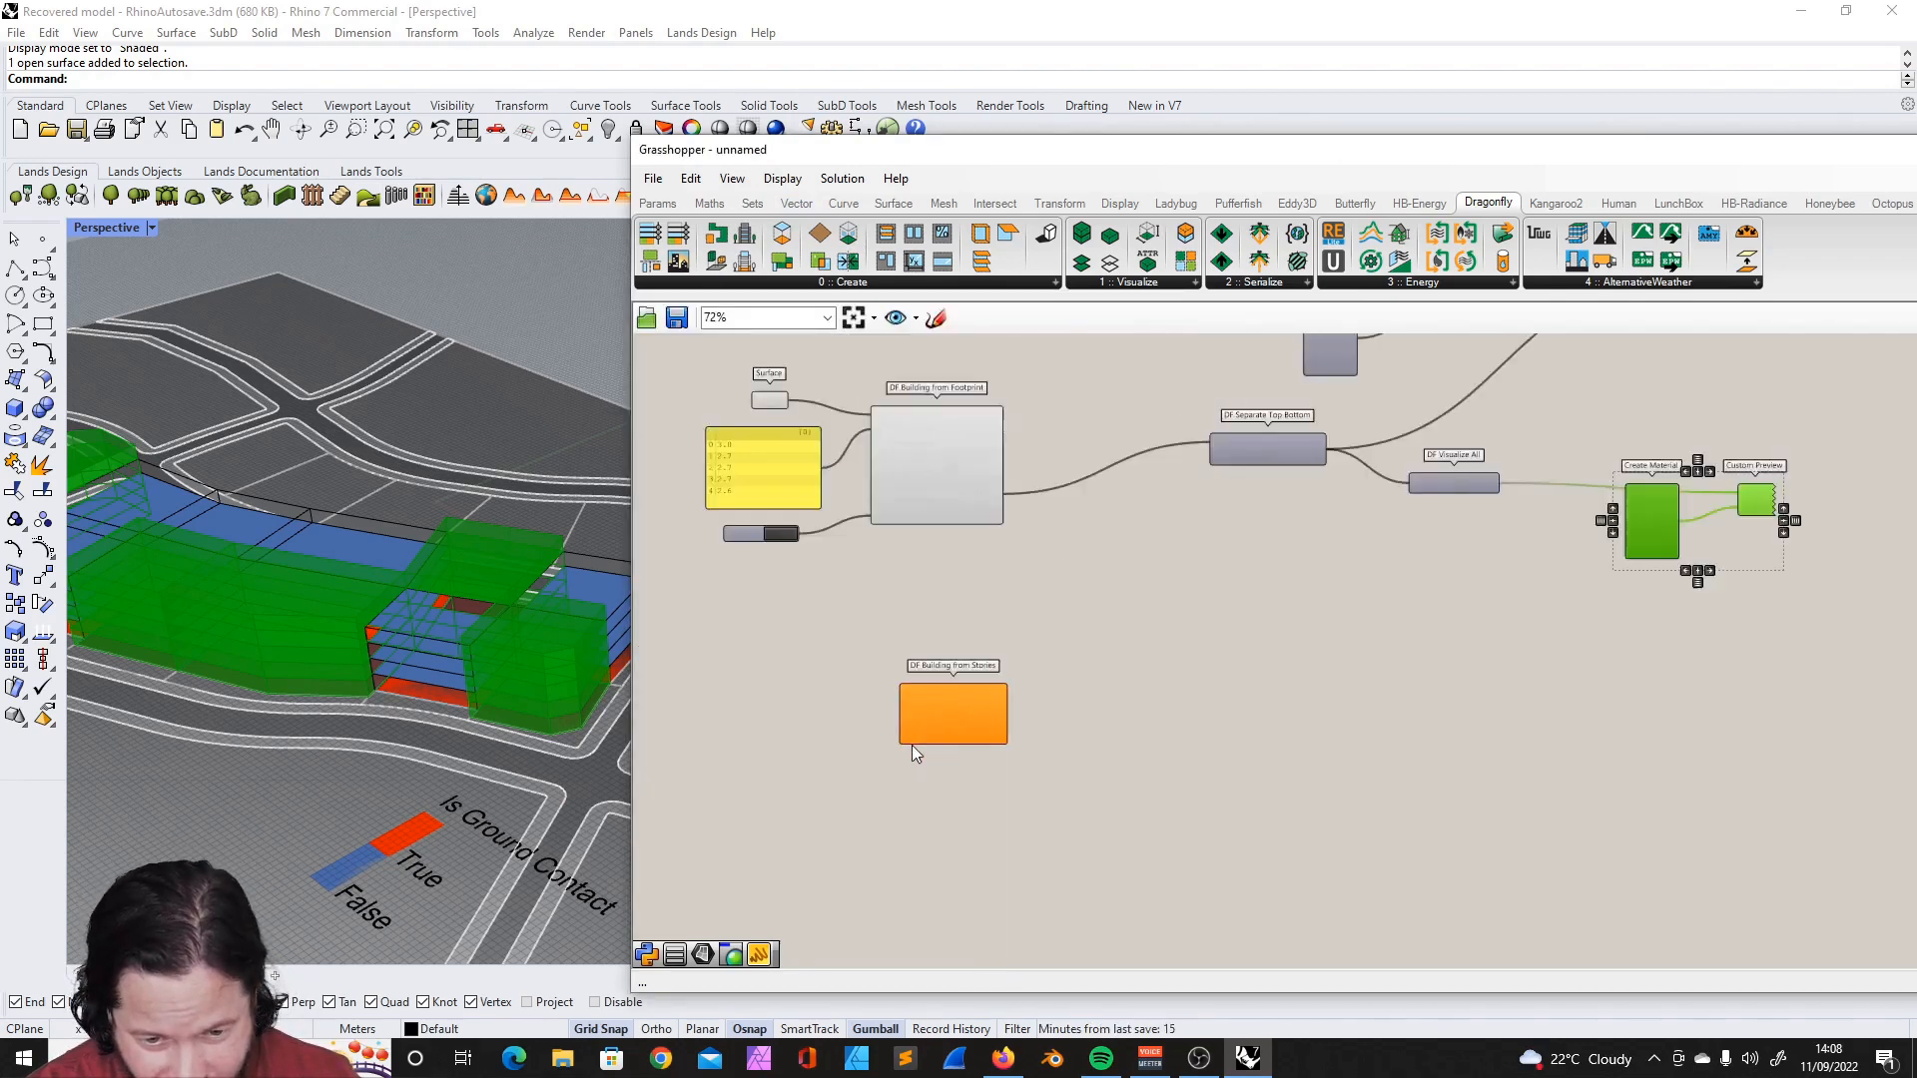
- Save the Grasshopper definition as DF_01 and move DF Building from Stories below the second building's DF Visualize All
{"action": "left_click", "coordinate": [653, 178]}
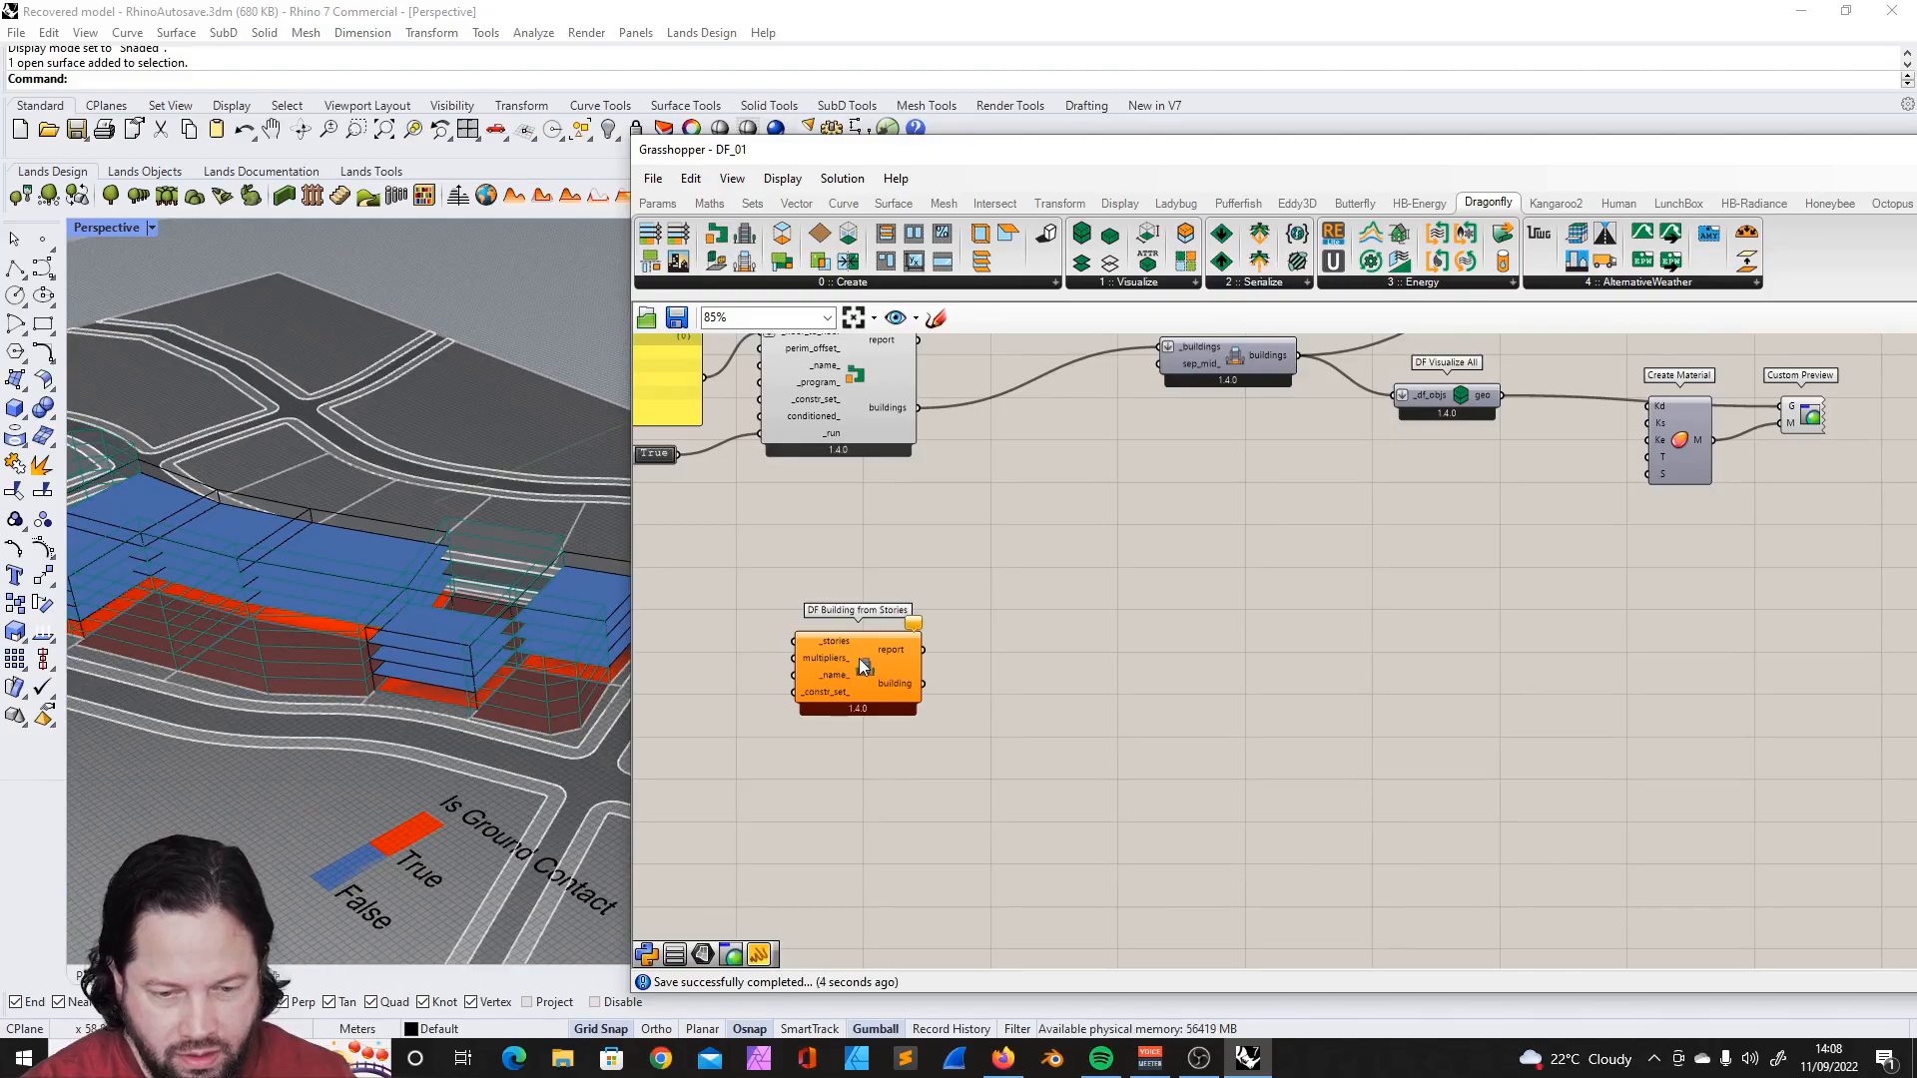
{"action": "left_click_drag", "start_coordinate": [856, 663], "coordinate": [1390, 649]}
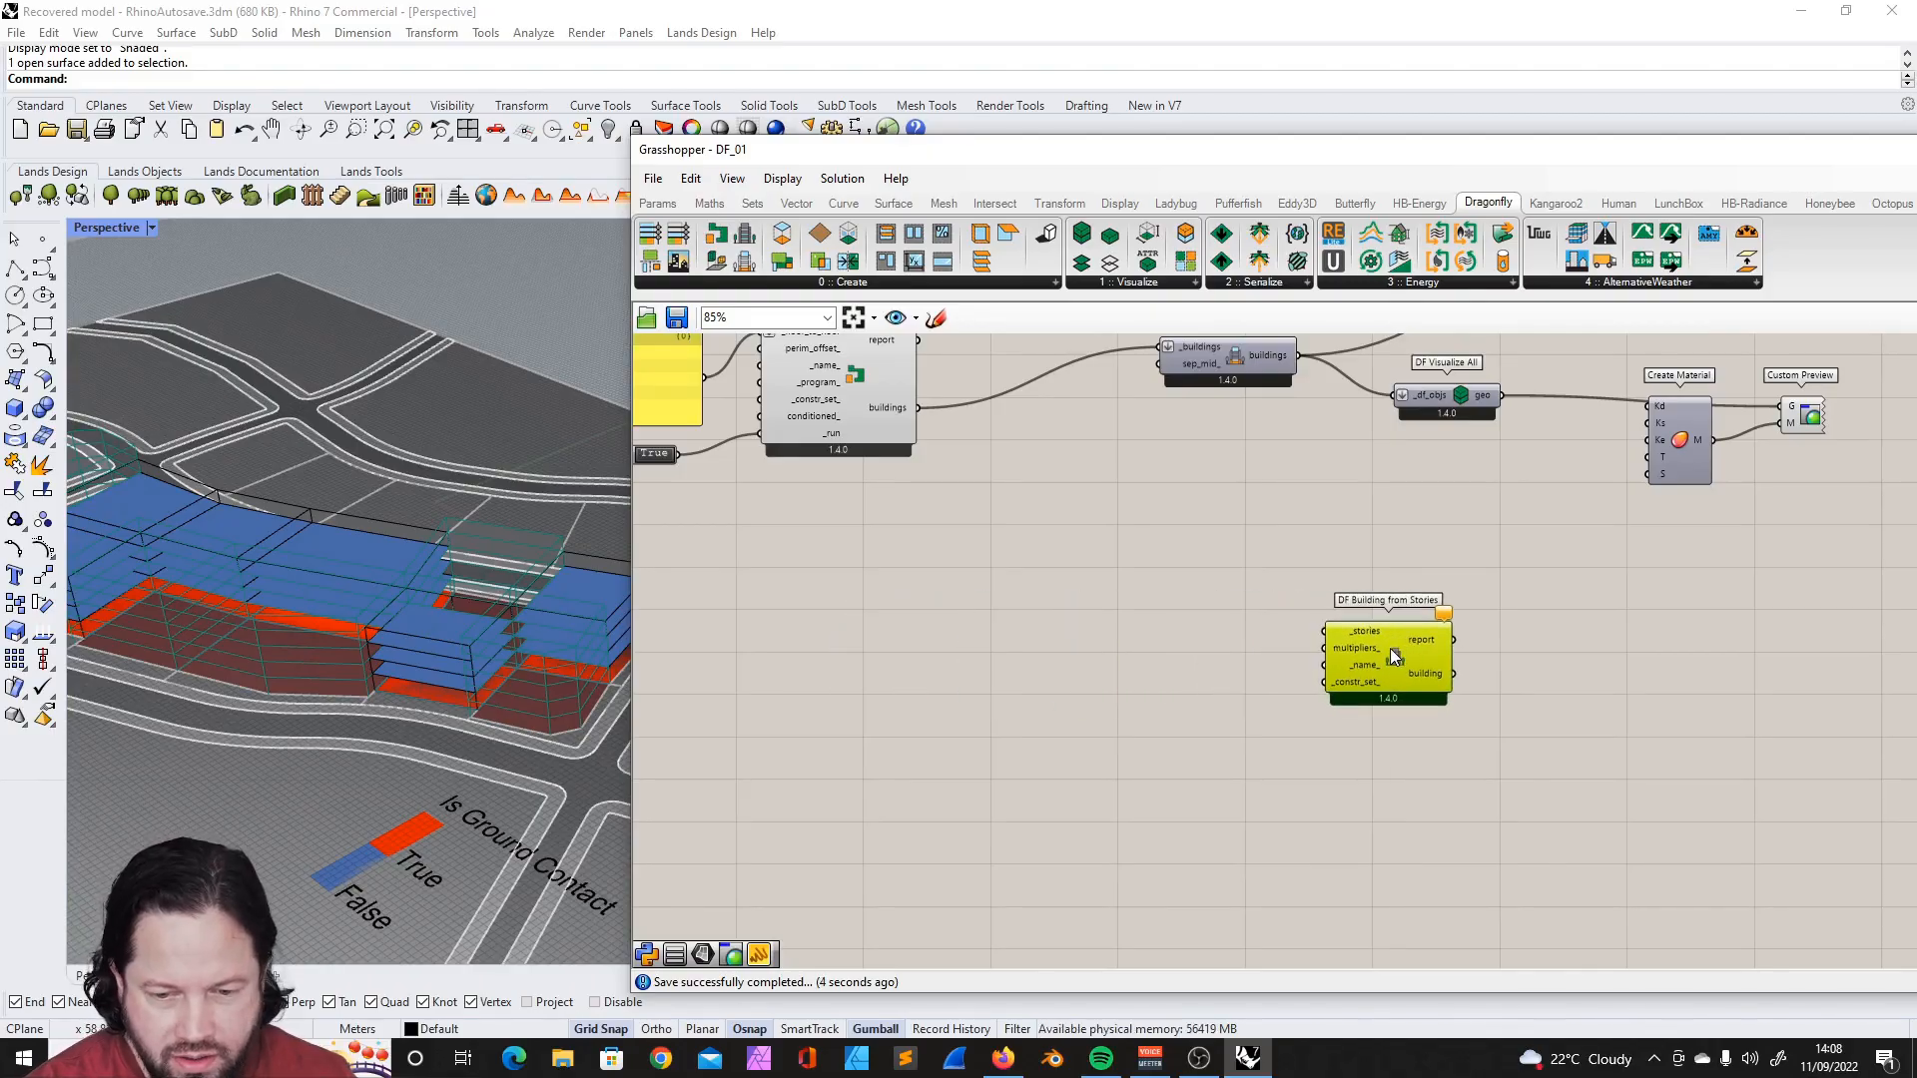
{"action": "scroll", "coordinate": [1273, 679], "scroll_direction": "down", "scroll_amount": 1}
{"action": "scroll", "coordinate": [1273, 679], "scroll_direction": "up", "scroll_amount": 3}
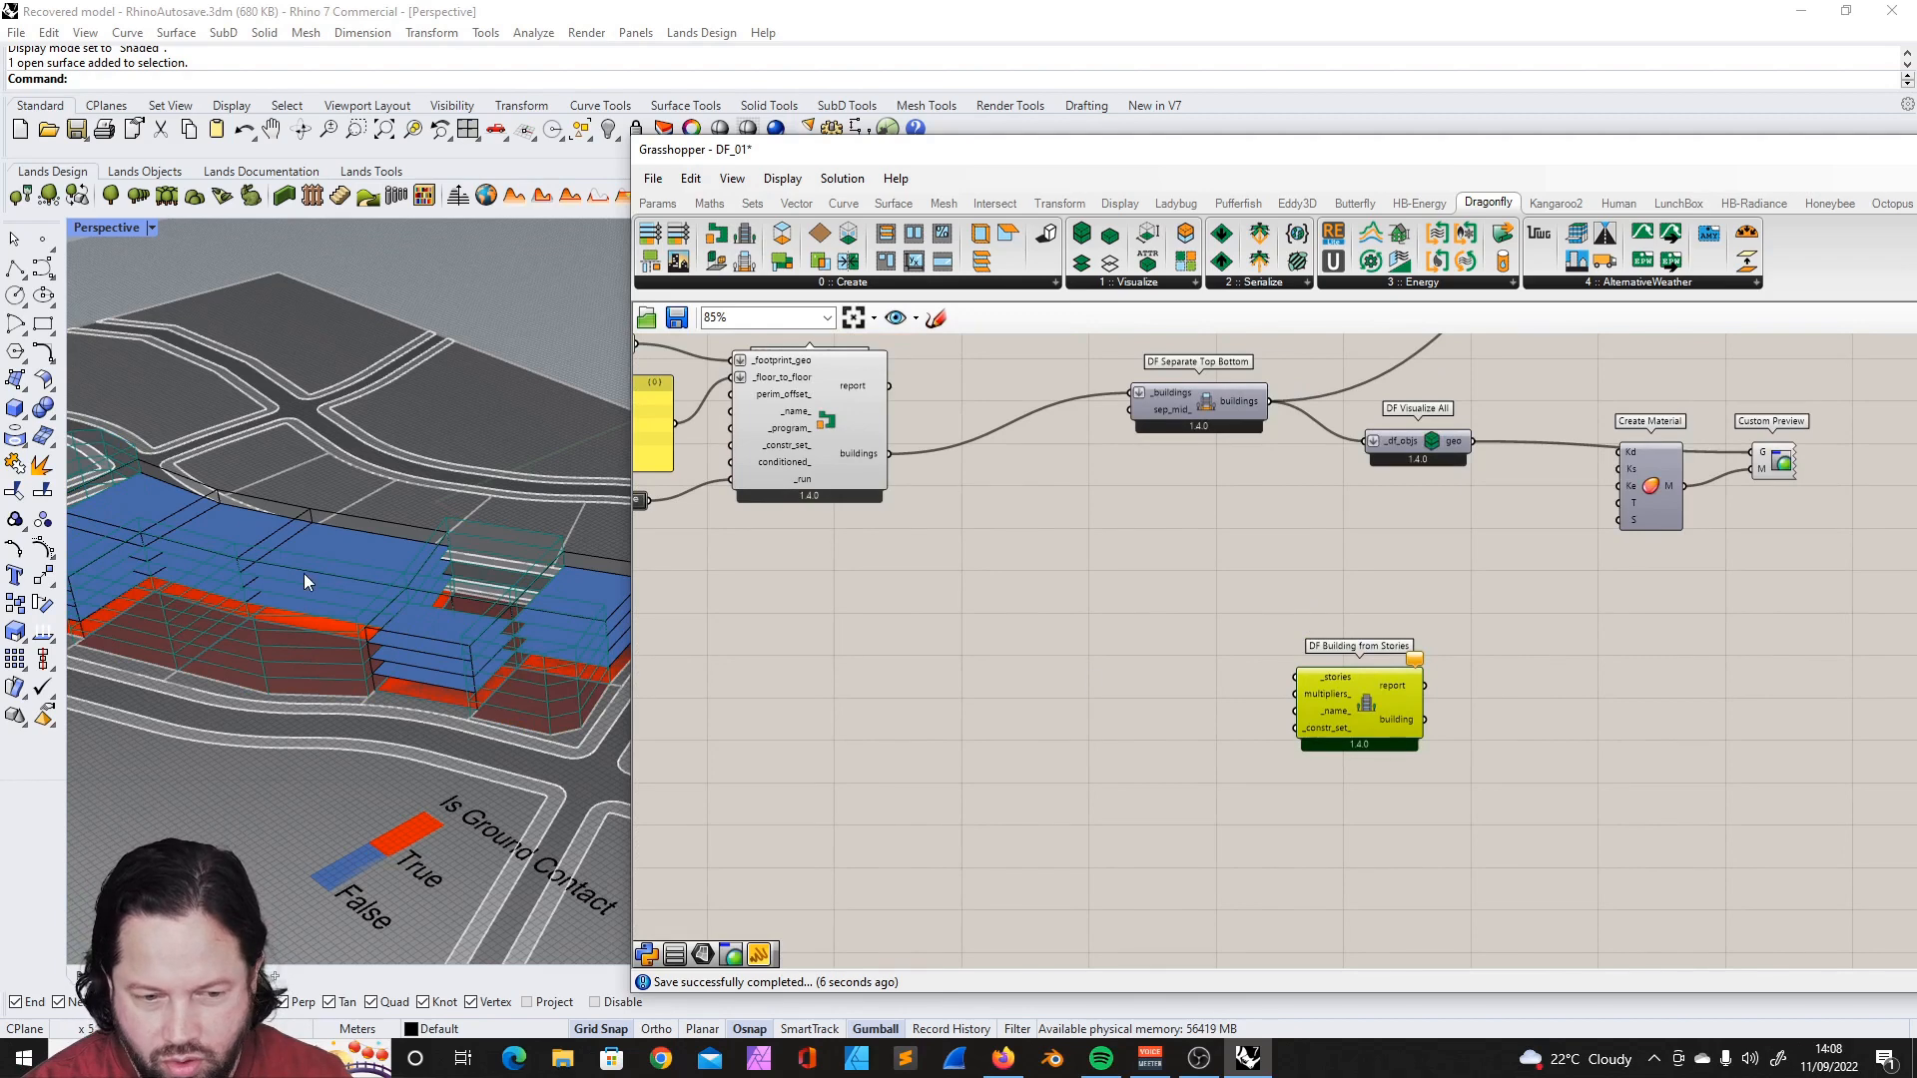
{"action": "scroll", "coordinate": [305, 579], "scroll_direction": "down", "scroll_amount": 5}
- Add a DF Story component in front of DF Building from Stories and spread the two components apart
{"action": "left_click", "coordinate": [795, 283]}
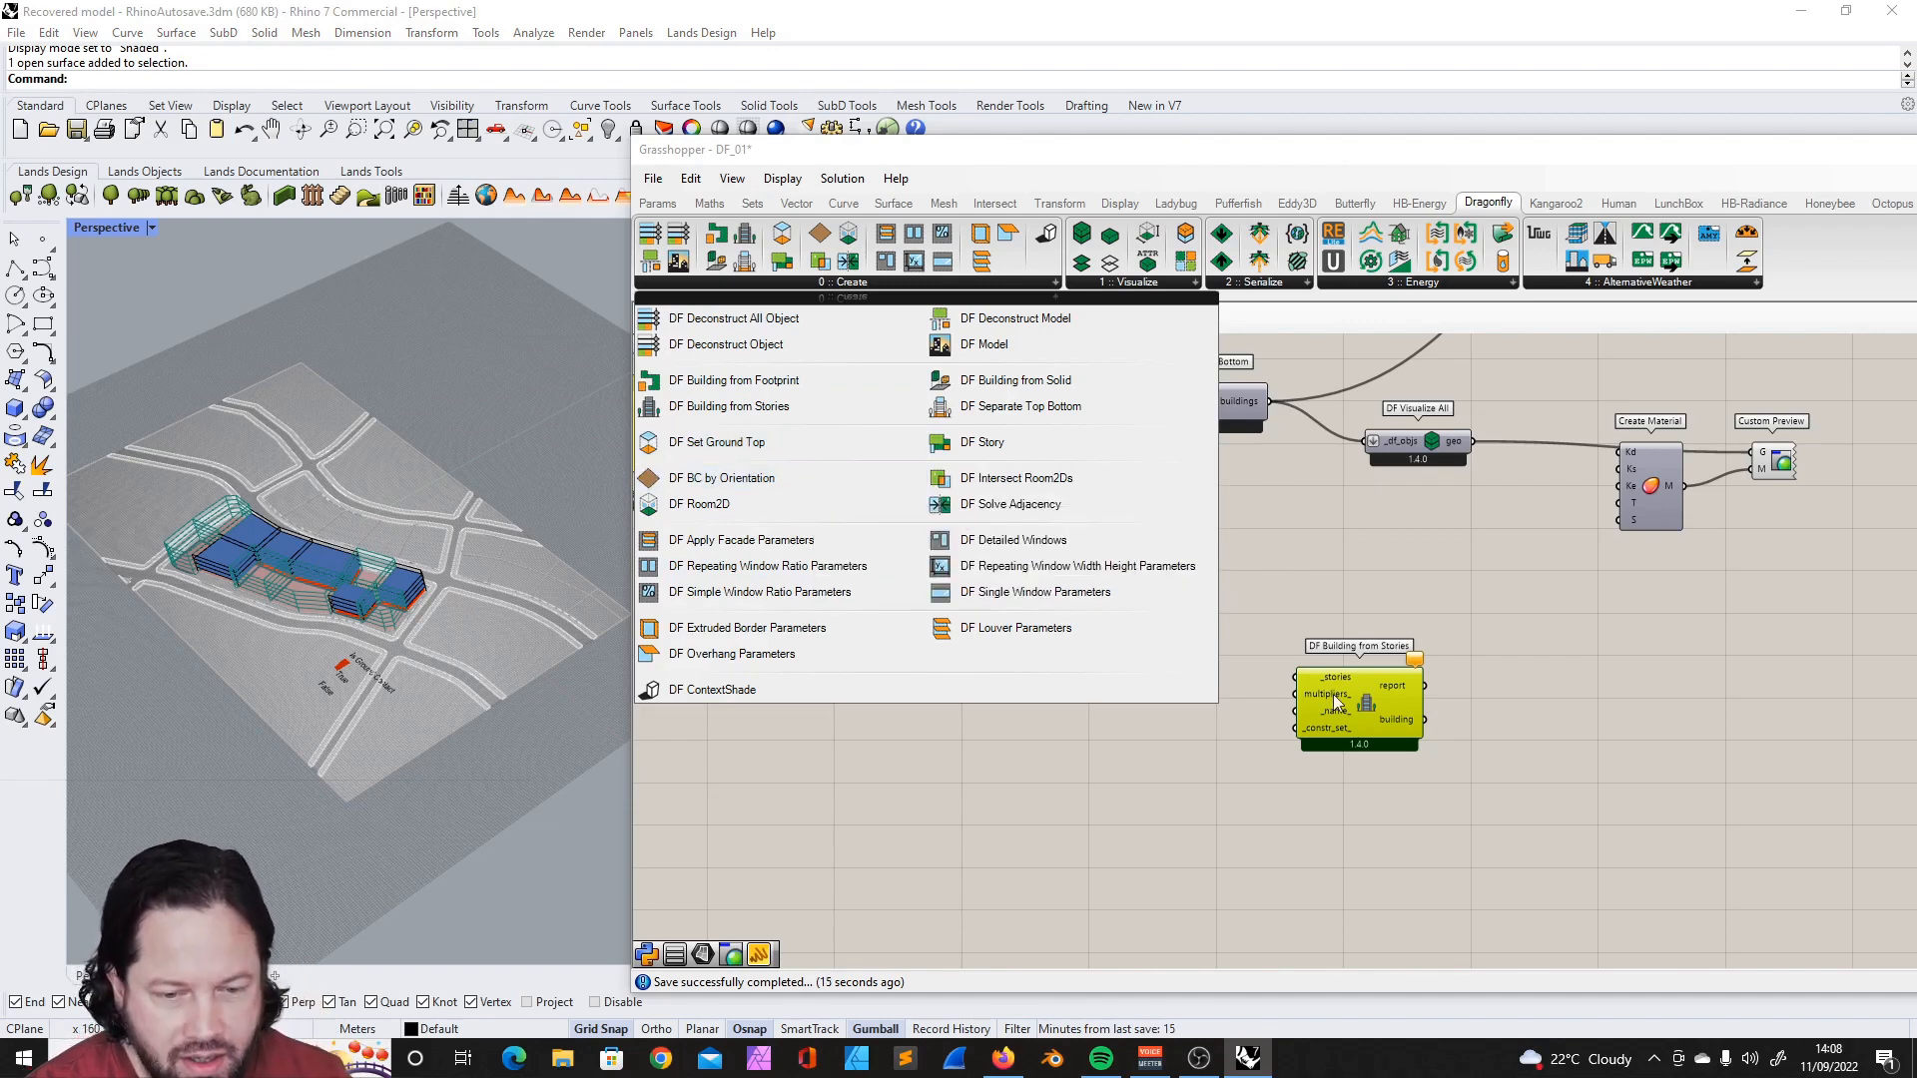
{"action": "left_click", "coordinate": [1490, 671]}
{"action": "scroll", "coordinate": [1434, 674], "scroll_direction": "up", "scroll_amount": 5}
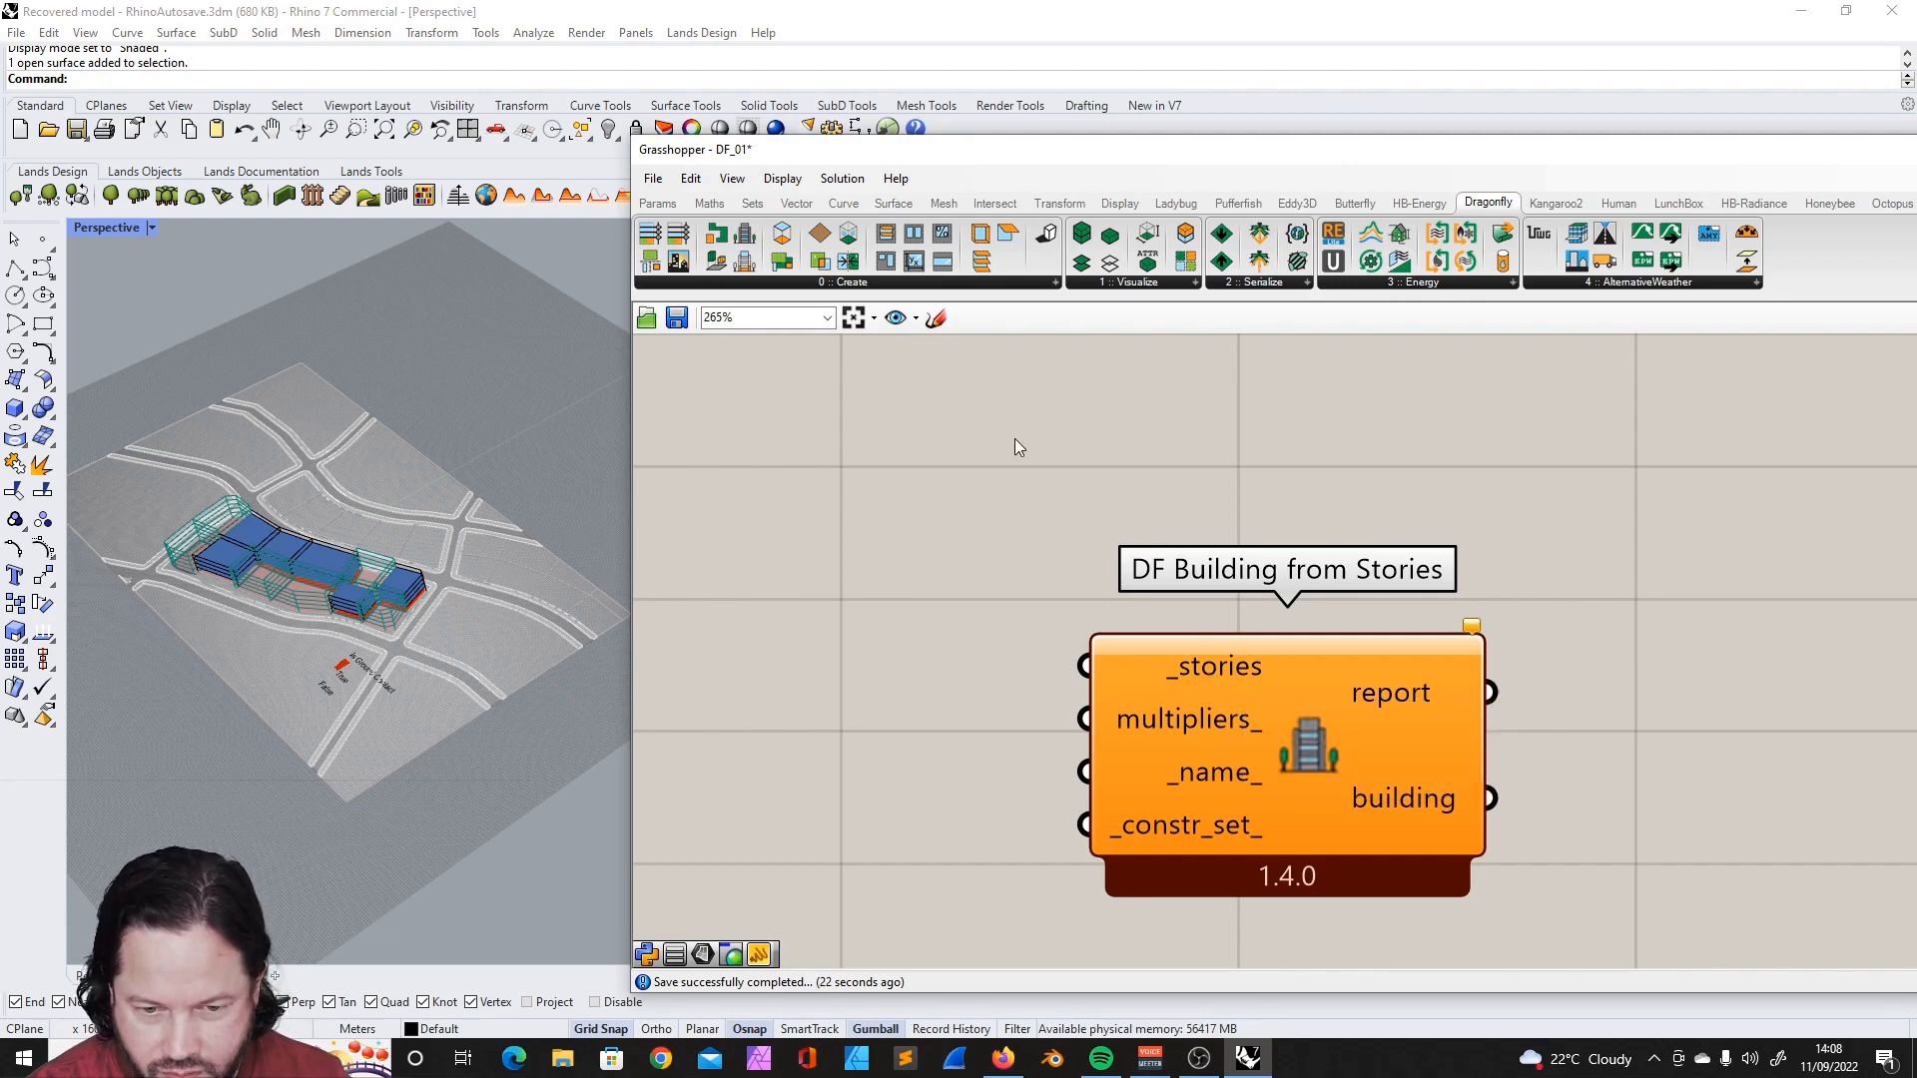
{"action": "left_click", "coordinate": [811, 284]}
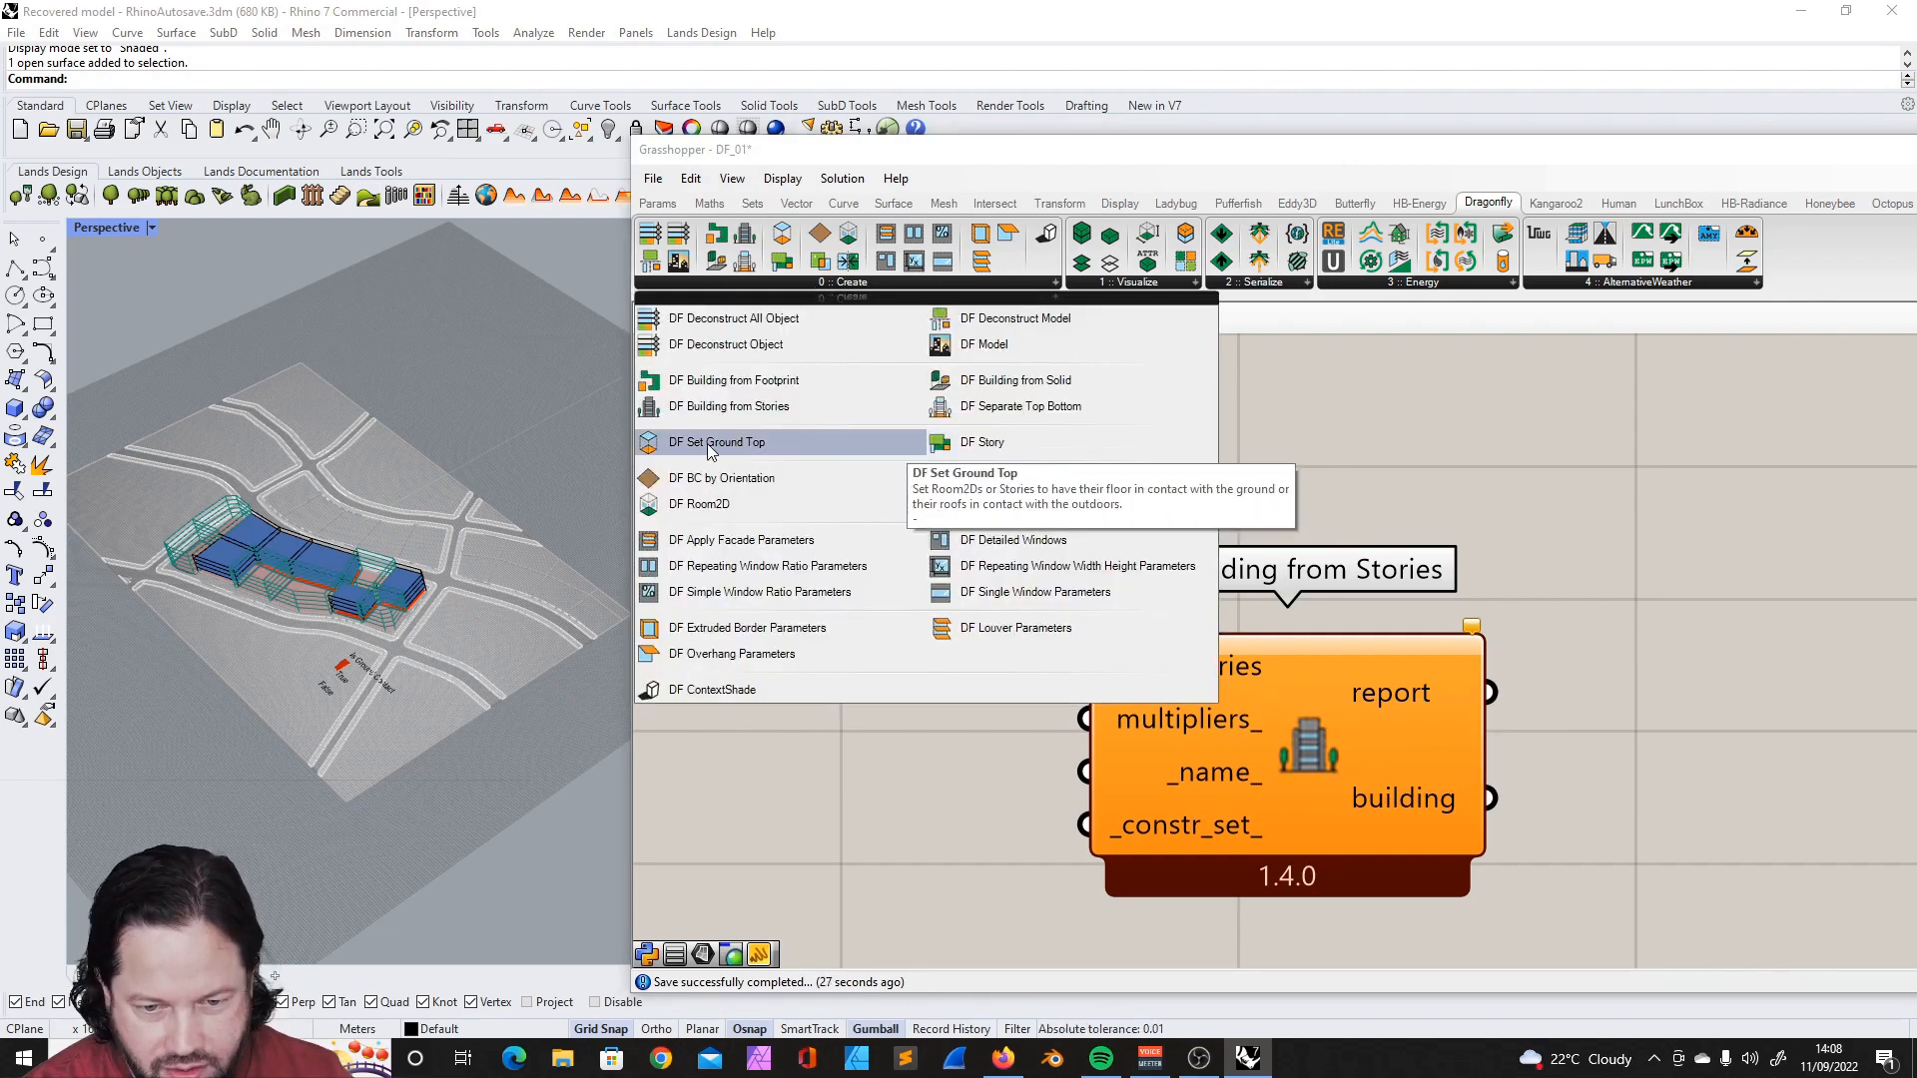
{"action": "left_click", "coordinate": [962, 441]}
{"action": "left_click", "coordinate": [905, 709]}
{"action": "scroll", "coordinate": [1496, 587], "scroll_direction": "down", "scroll_amount": 5}
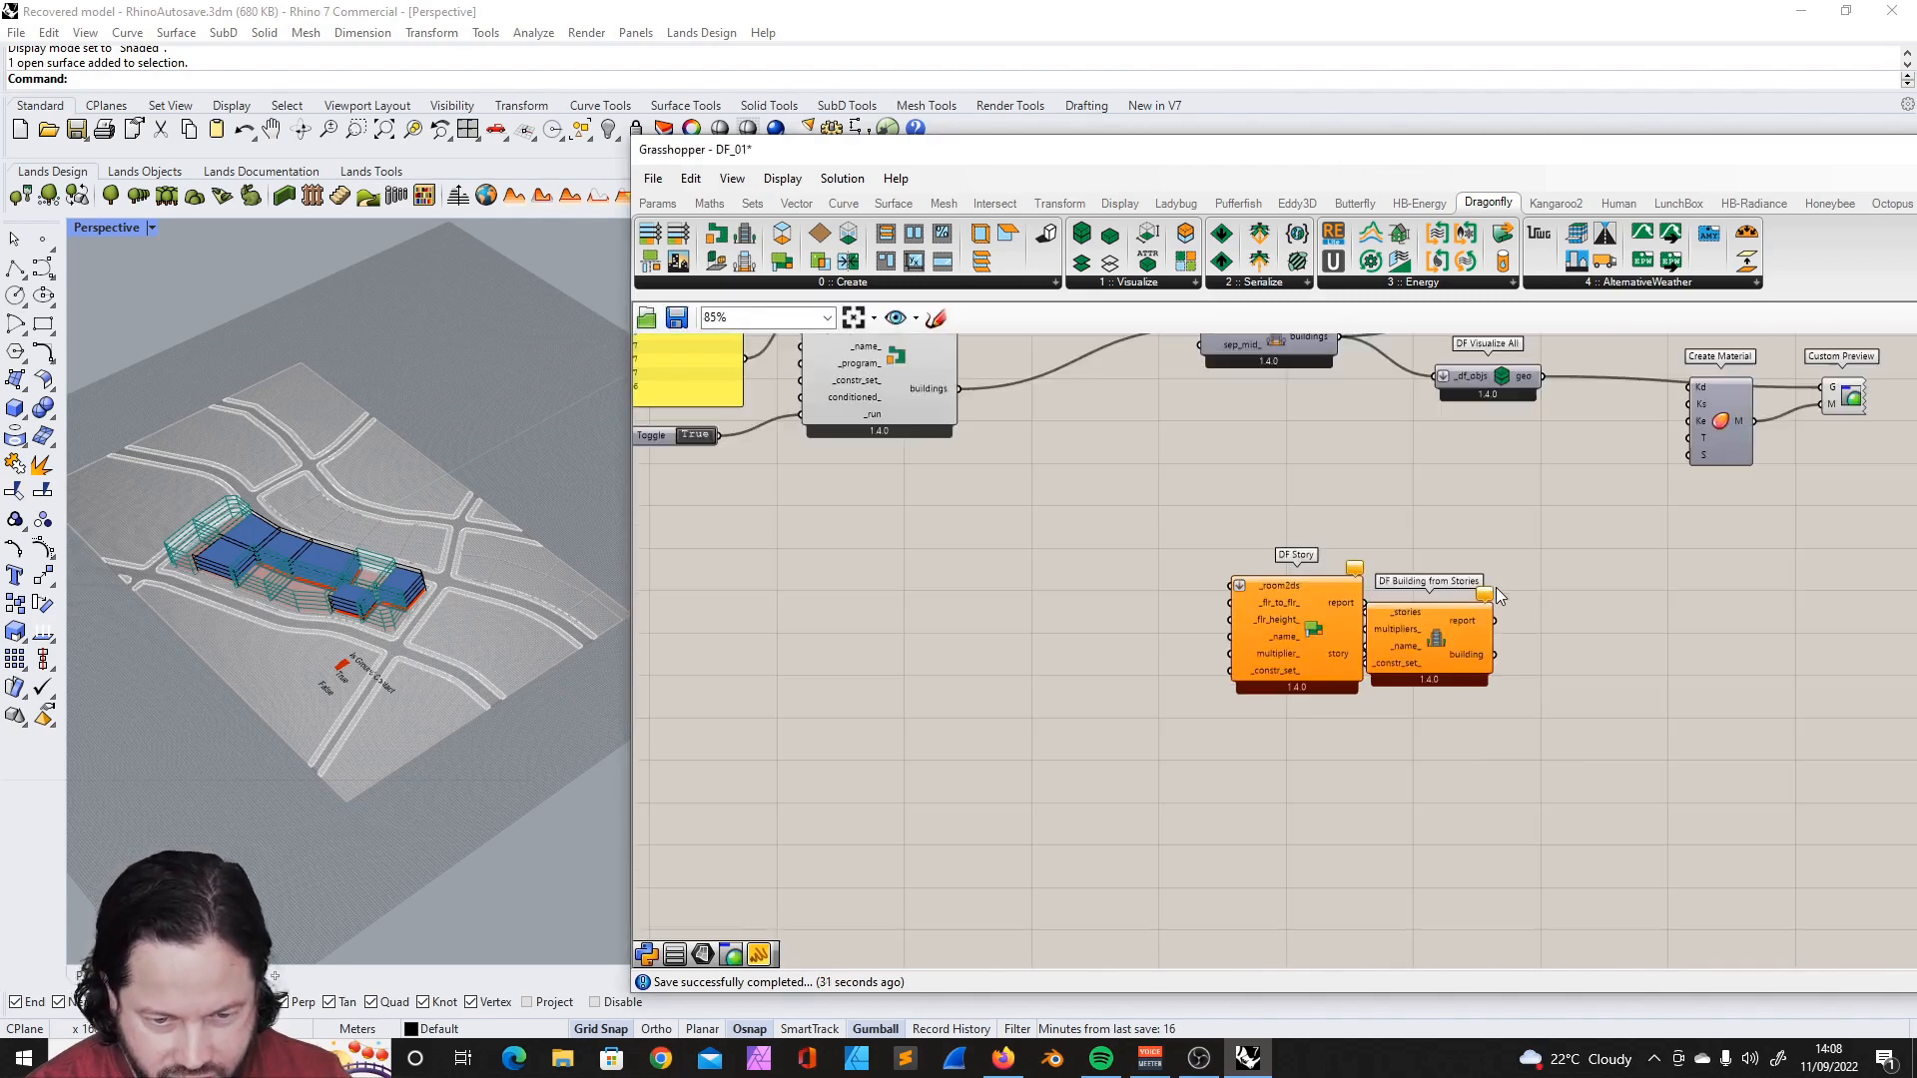
{"action": "scroll", "coordinate": [1421, 632], "scroll_direction": "up", "scroll_amount": 2}
{"action": "left_click_drag", "start_coordinate": [1423, 629], "coordinate": [1508, 621]}
{"action": "left_click_drag", "start_coordinate": [1189, 611], "coordinate": [1101, 617]}
- Connect DF Story's story output to the _stories input of DF Building from Stories, and shift DF Story for clearance
{"action": "scroll", "coordinate": [1073, 621], "scroll_direction": "up", "scroll_amount": 6}
{"action": "scroll", "coordinate": [943, 555], "scroll_direction": "down", "scroll_amount": 2}
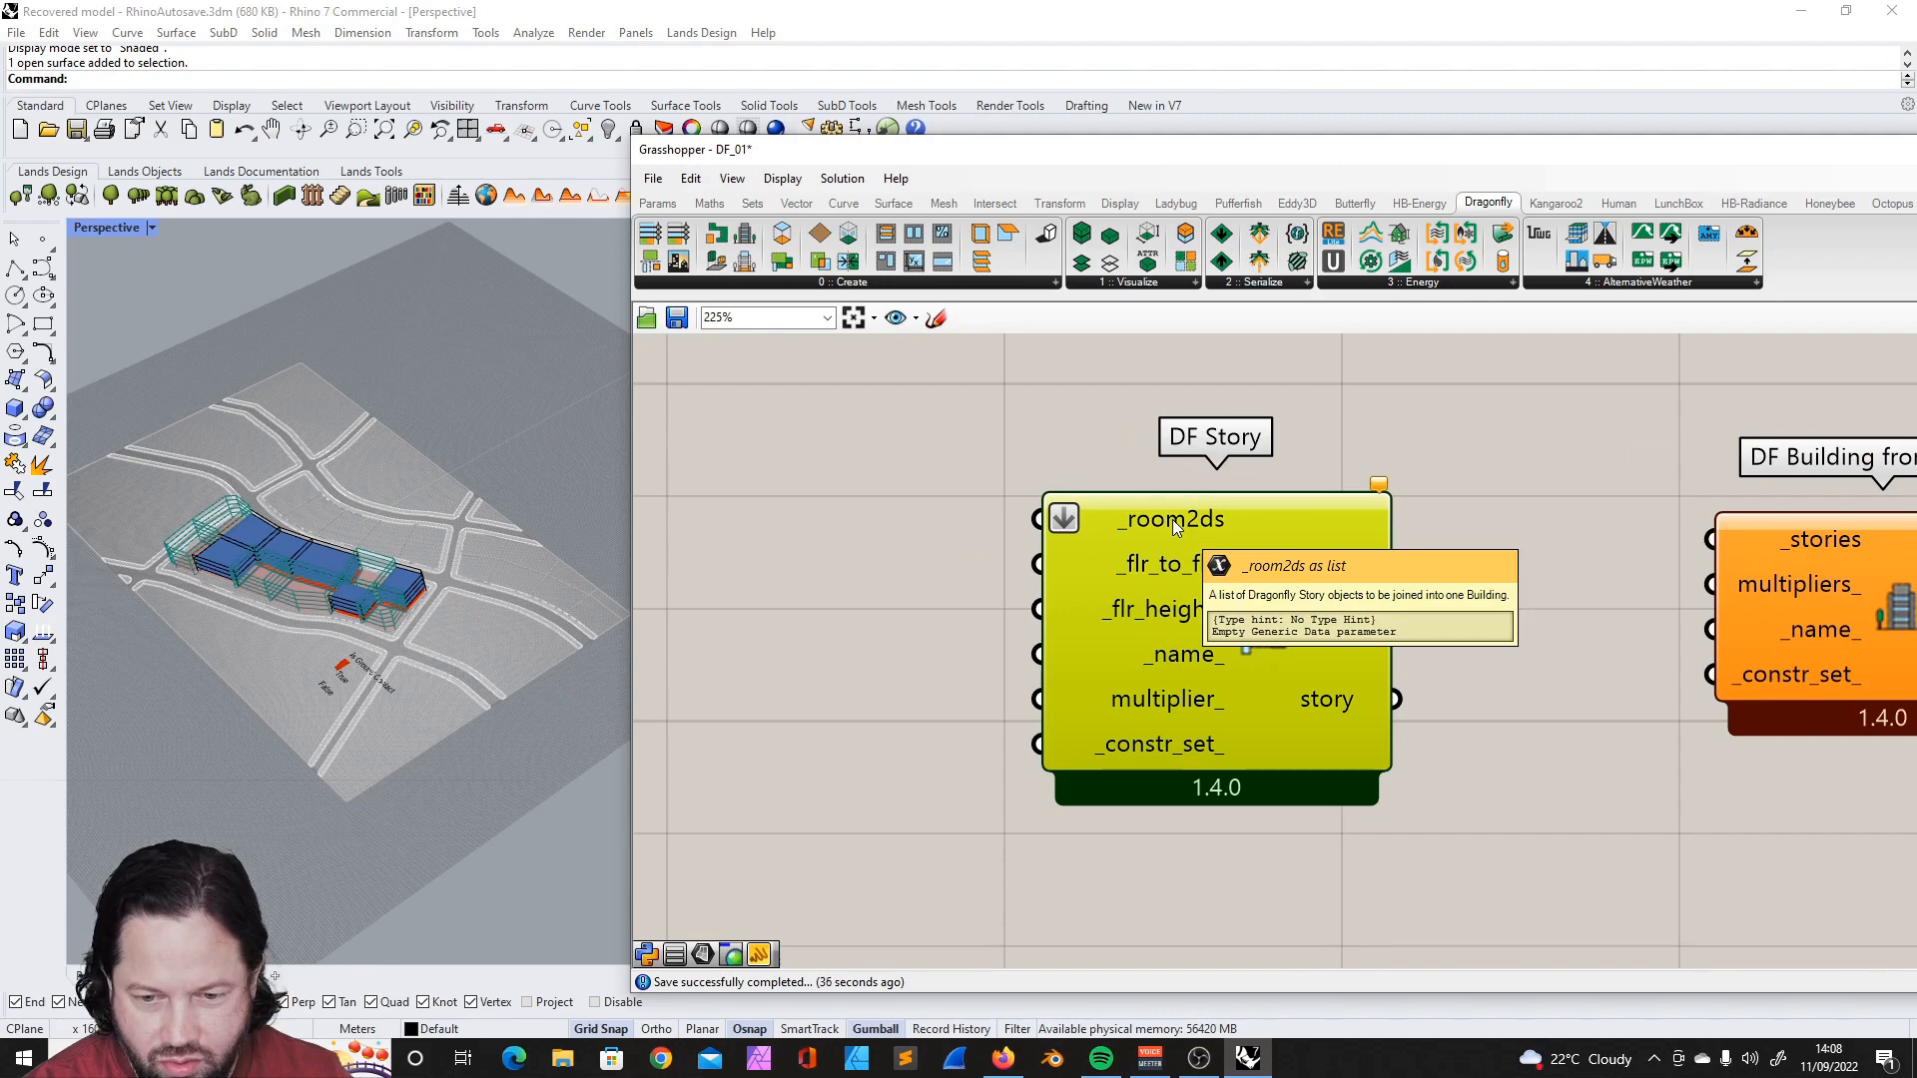
{"action": "left_click_drag", "start_coordinate": [1395, 698], "coordinate": [1709, 539]}
{"action": "scroll", "coordinate": [1393, 564], "scroll_direction": "down", "scroll_amount": 1}
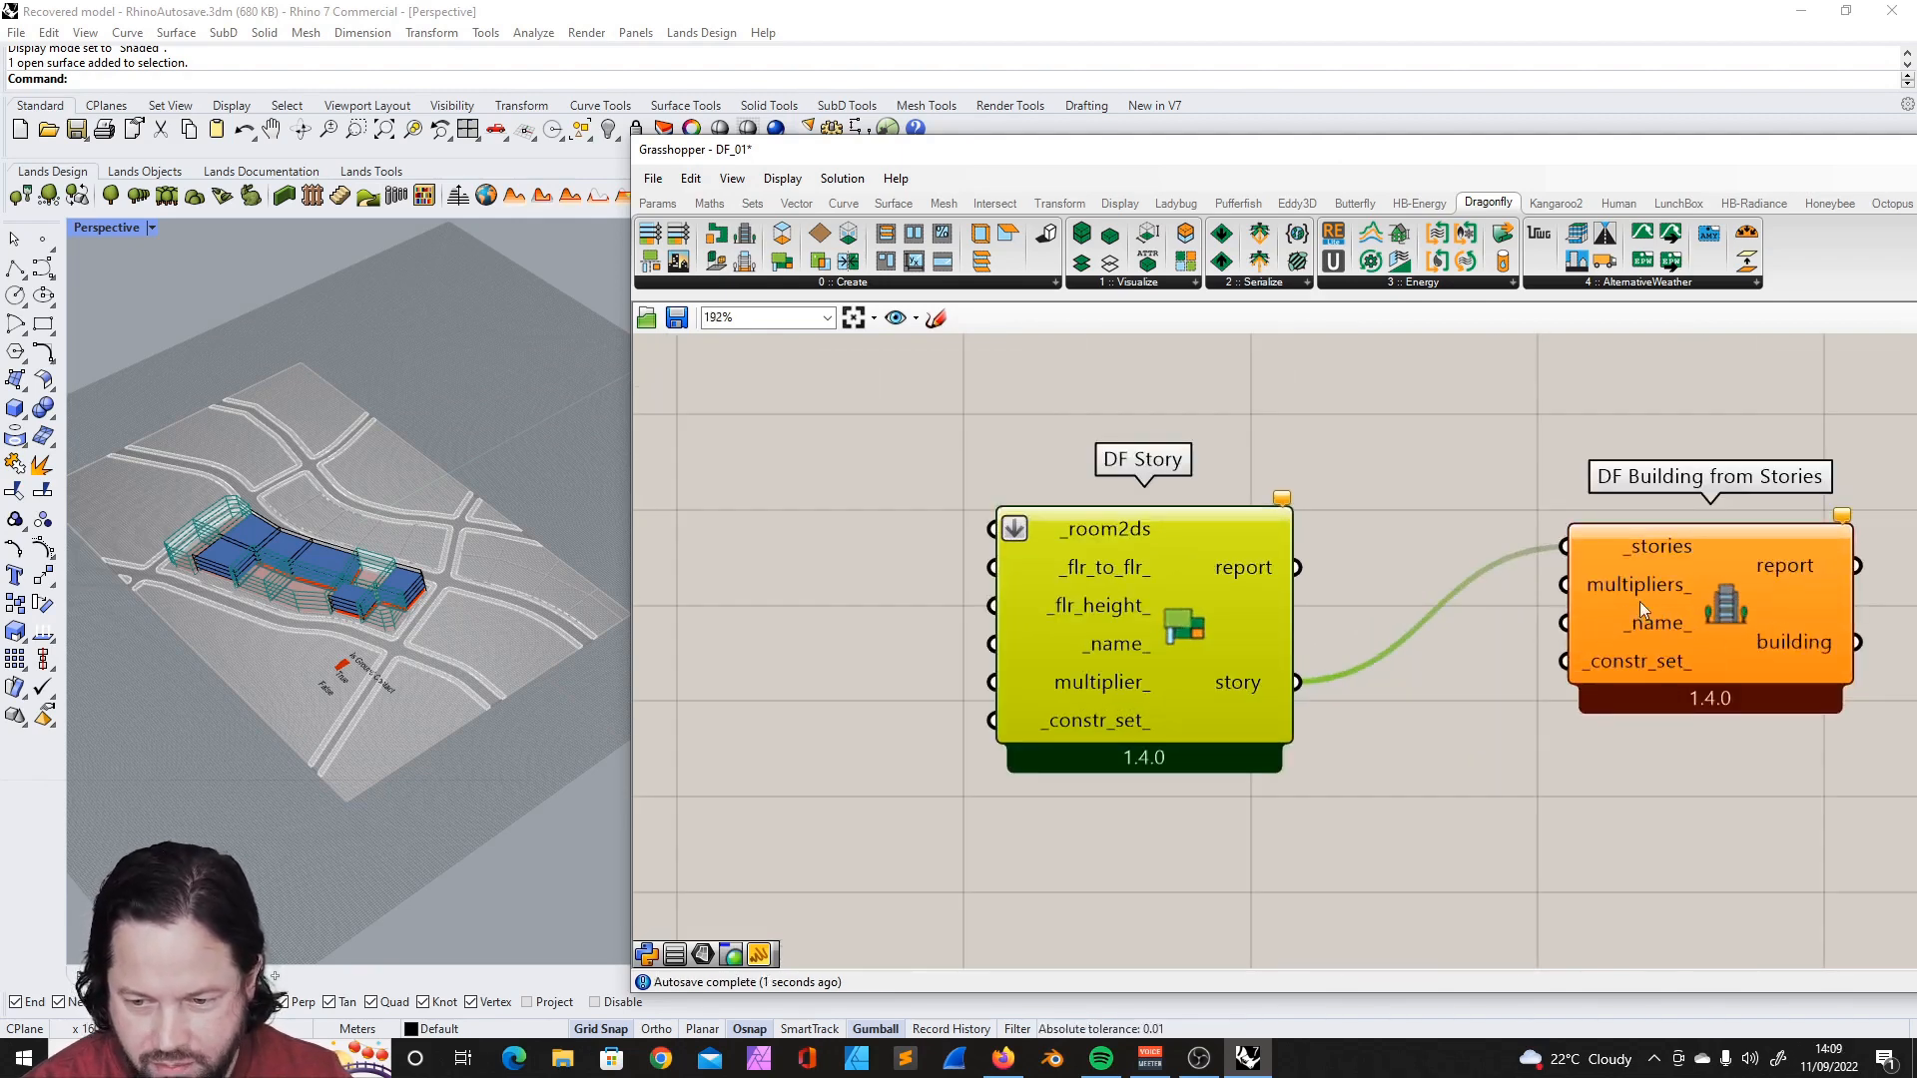
{"action": "left_click_drag", "start_coordinate": [1104, 627], "coordinate": [1139, 583]}
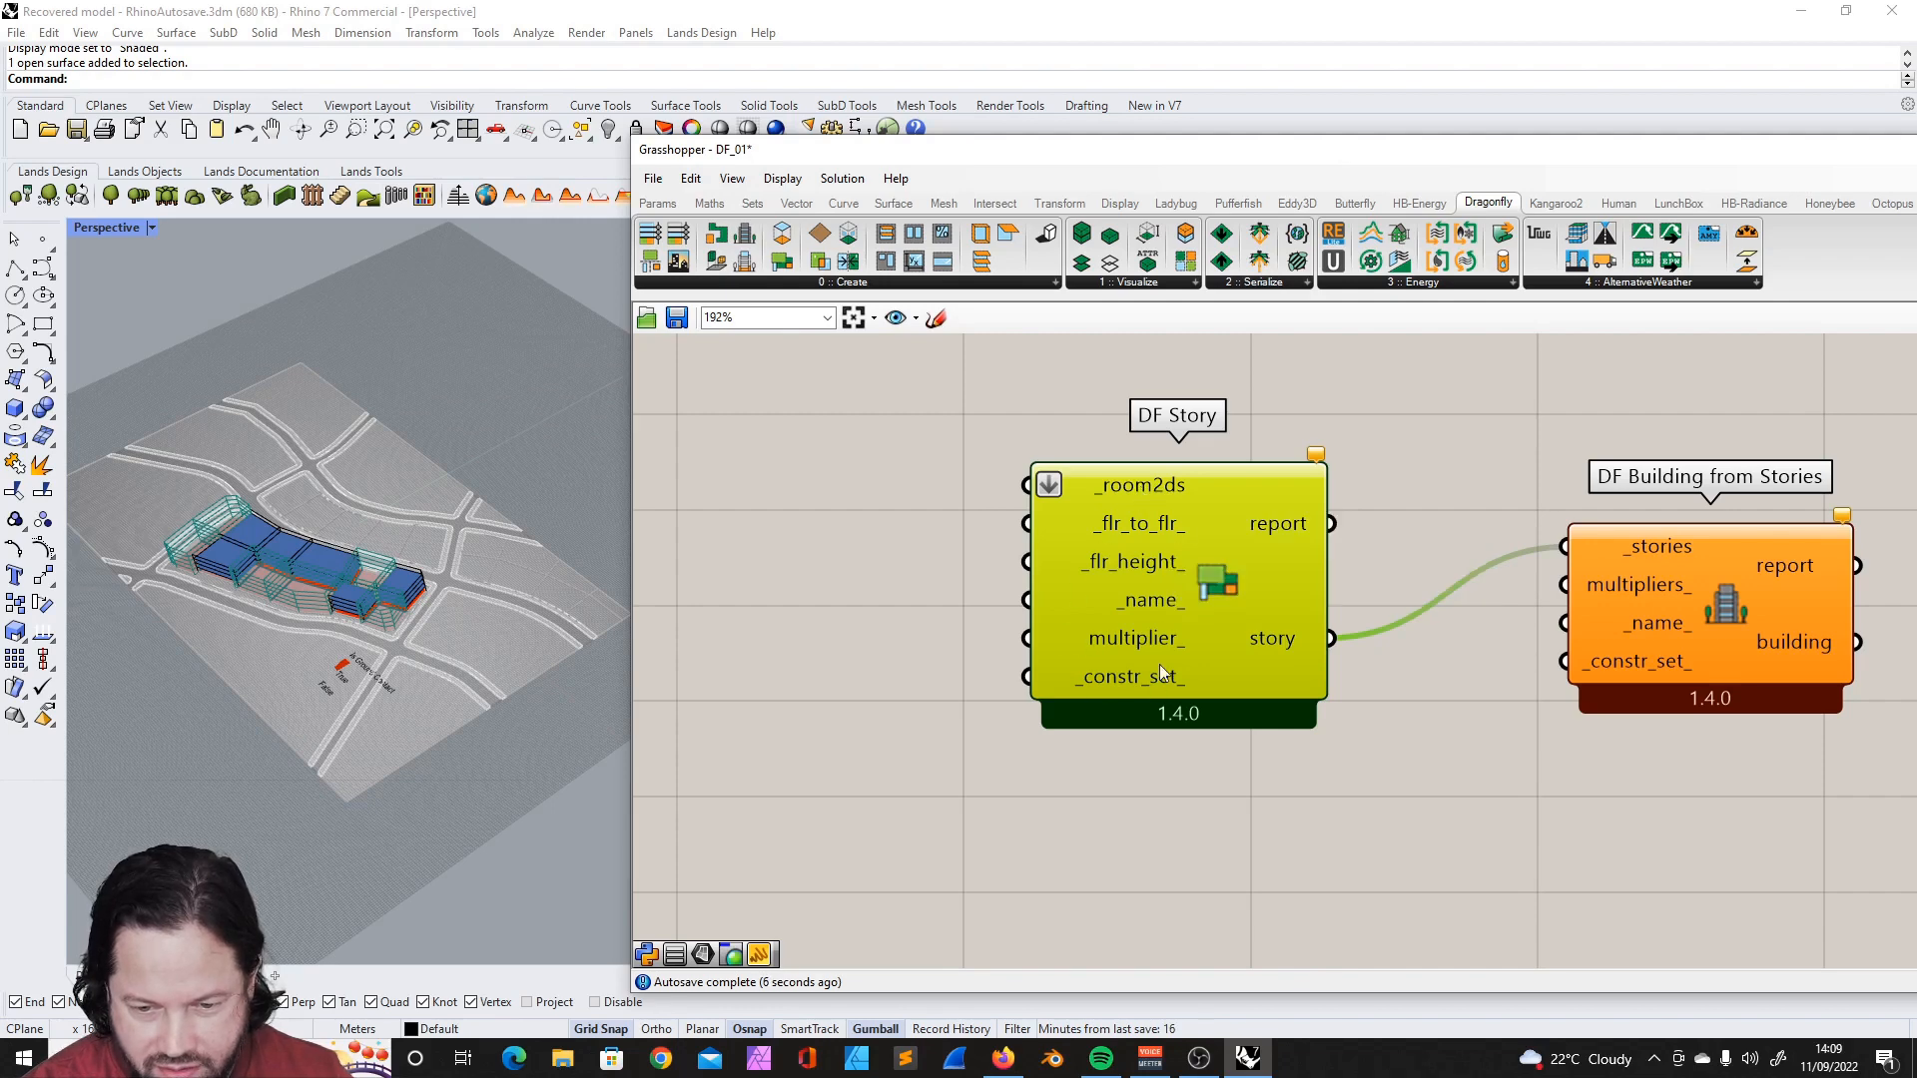
{"action": "scroll", "coordinate": [1114, 489], "scroll_direction": "down", "scroll_amount": 1}
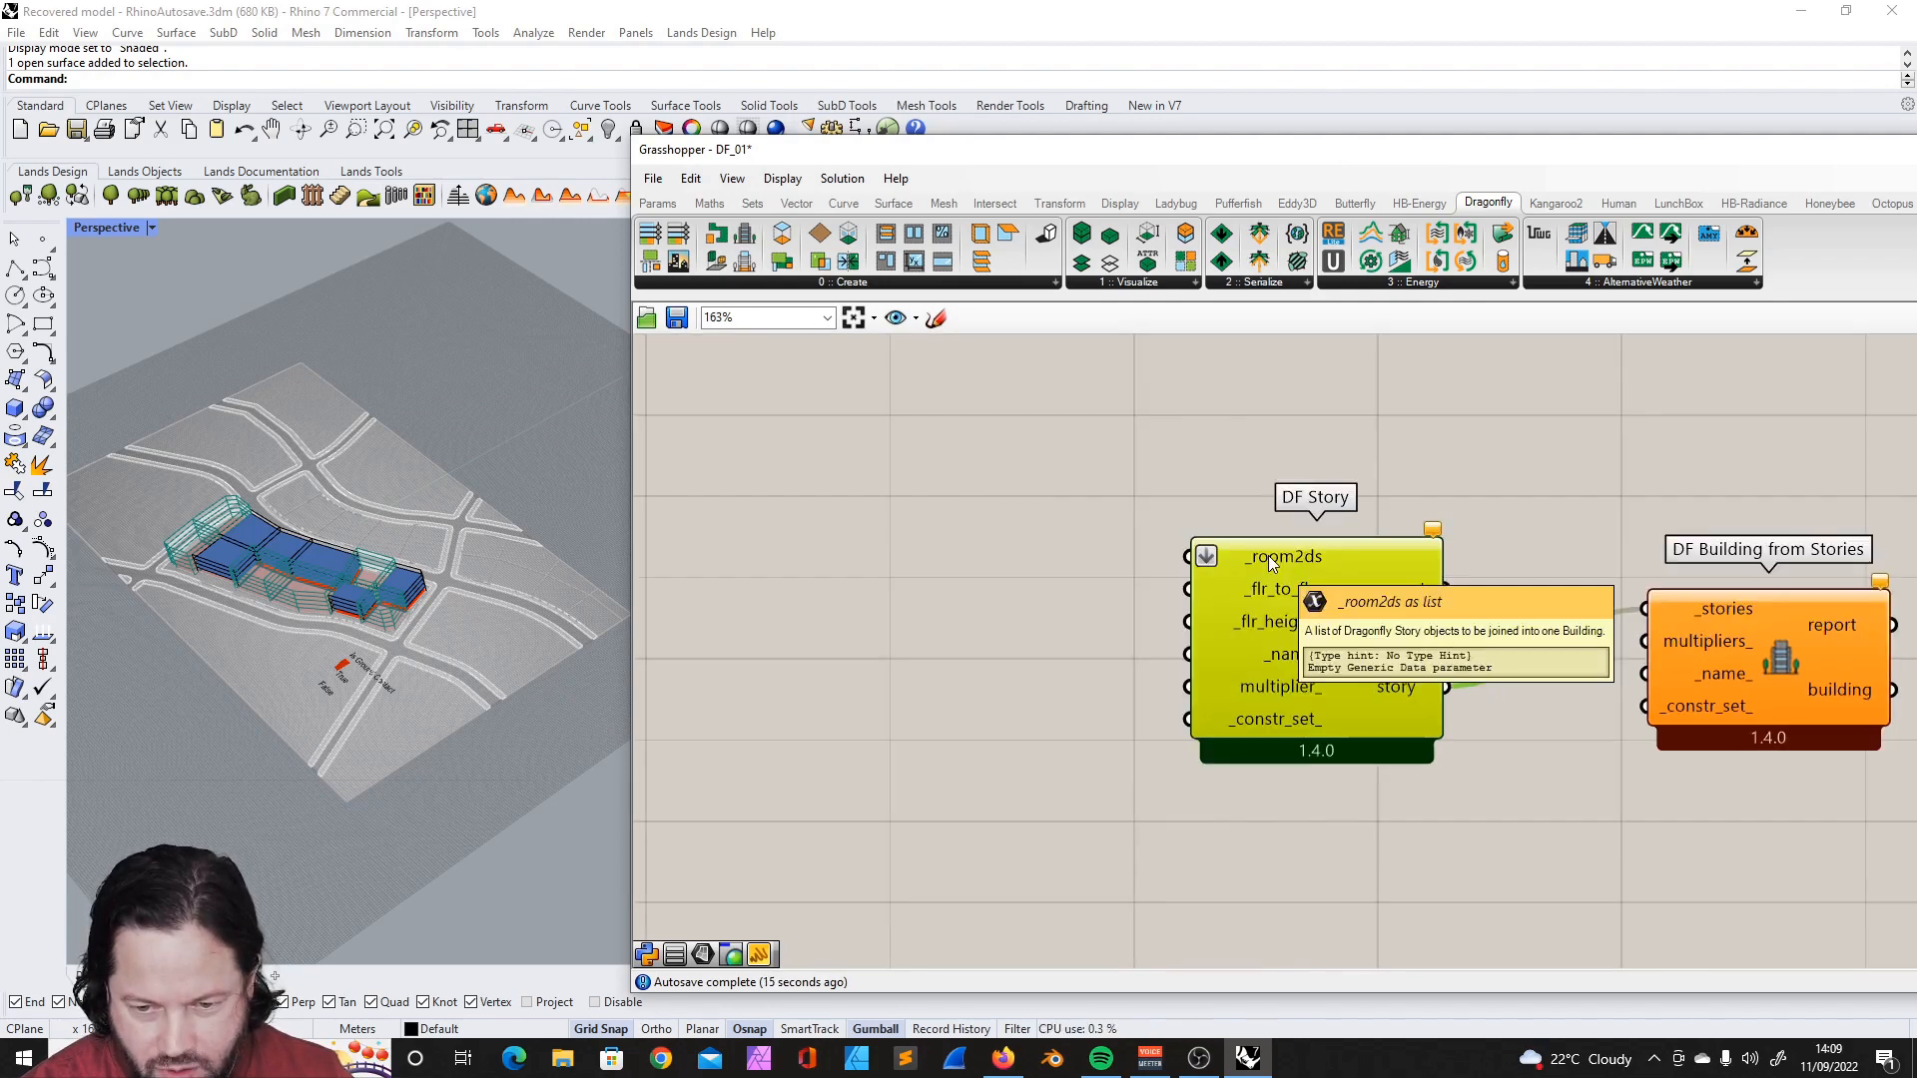
{"action": "left_click", "coordinate": [1118, 549]}
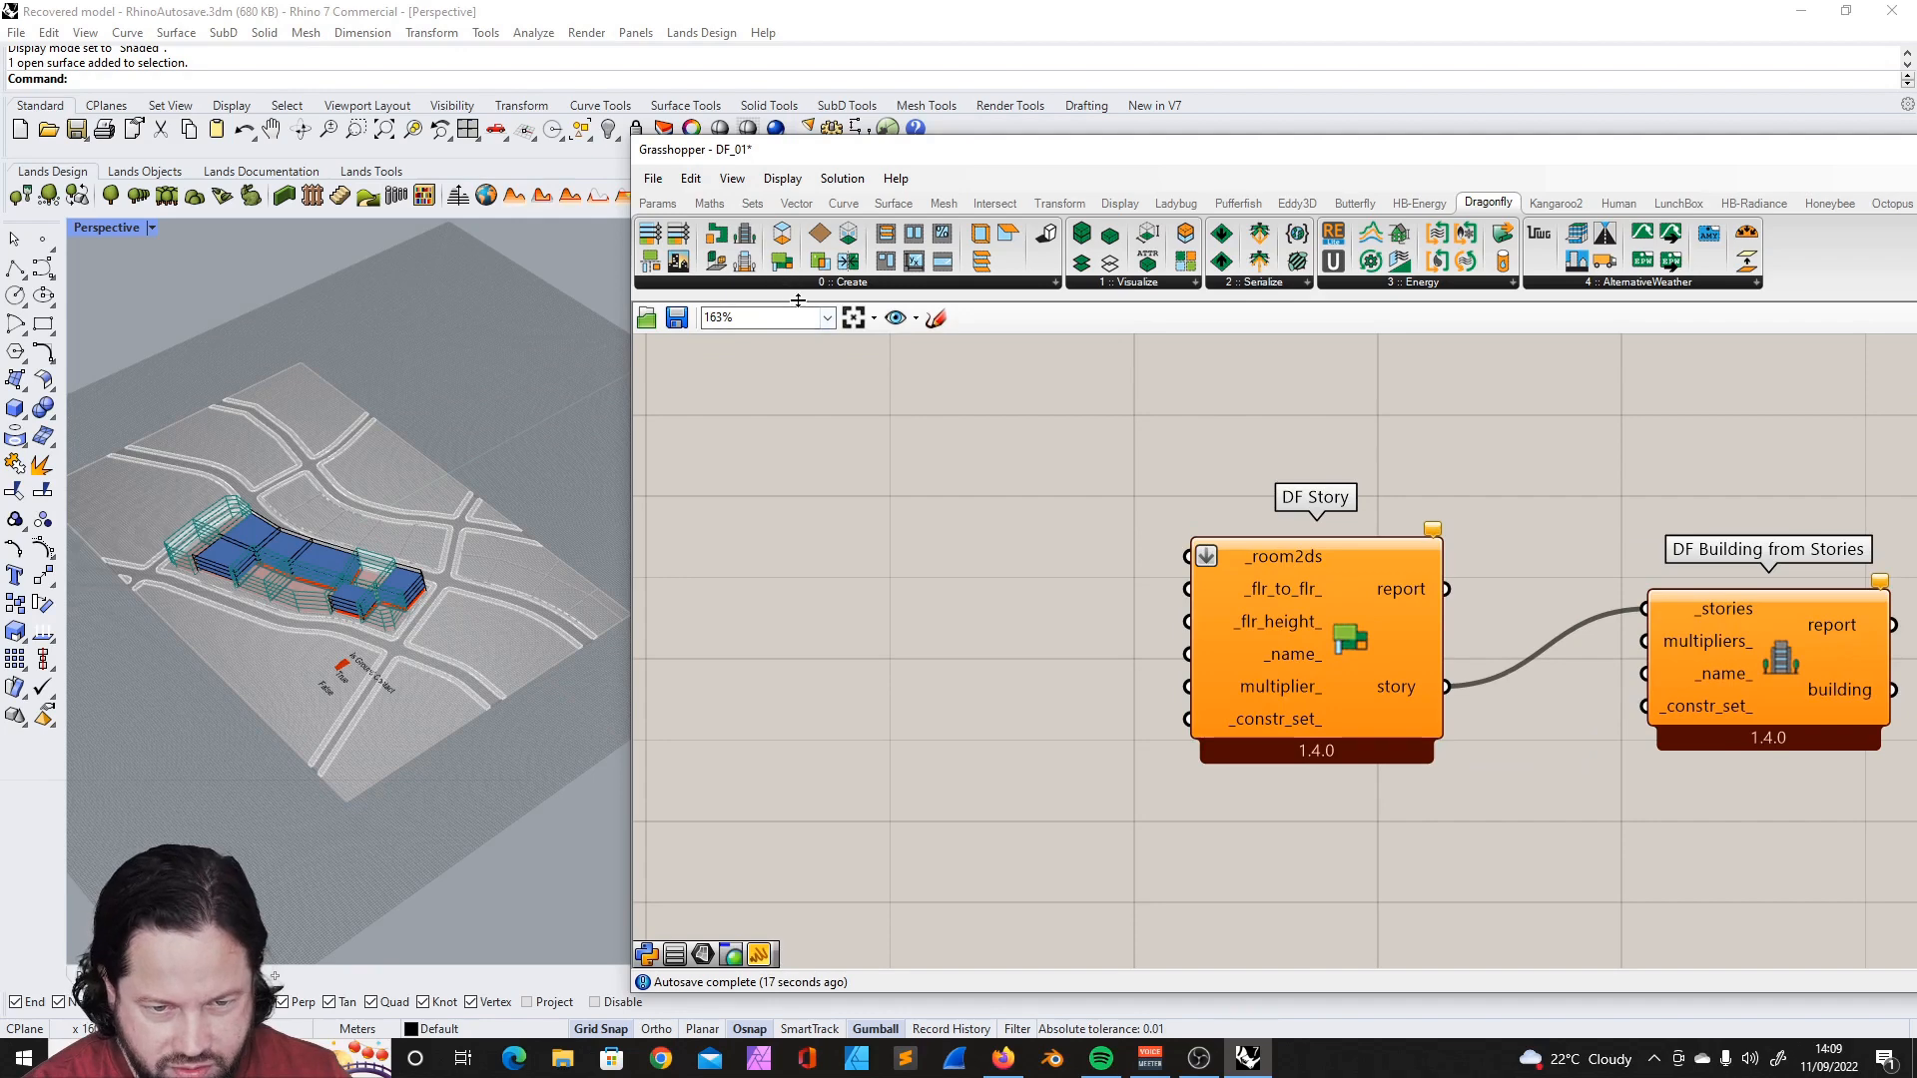
- Add a DF Room2D component and position it in front of DF Story
{"action": "left_click", "coordinate": [798, 284]}
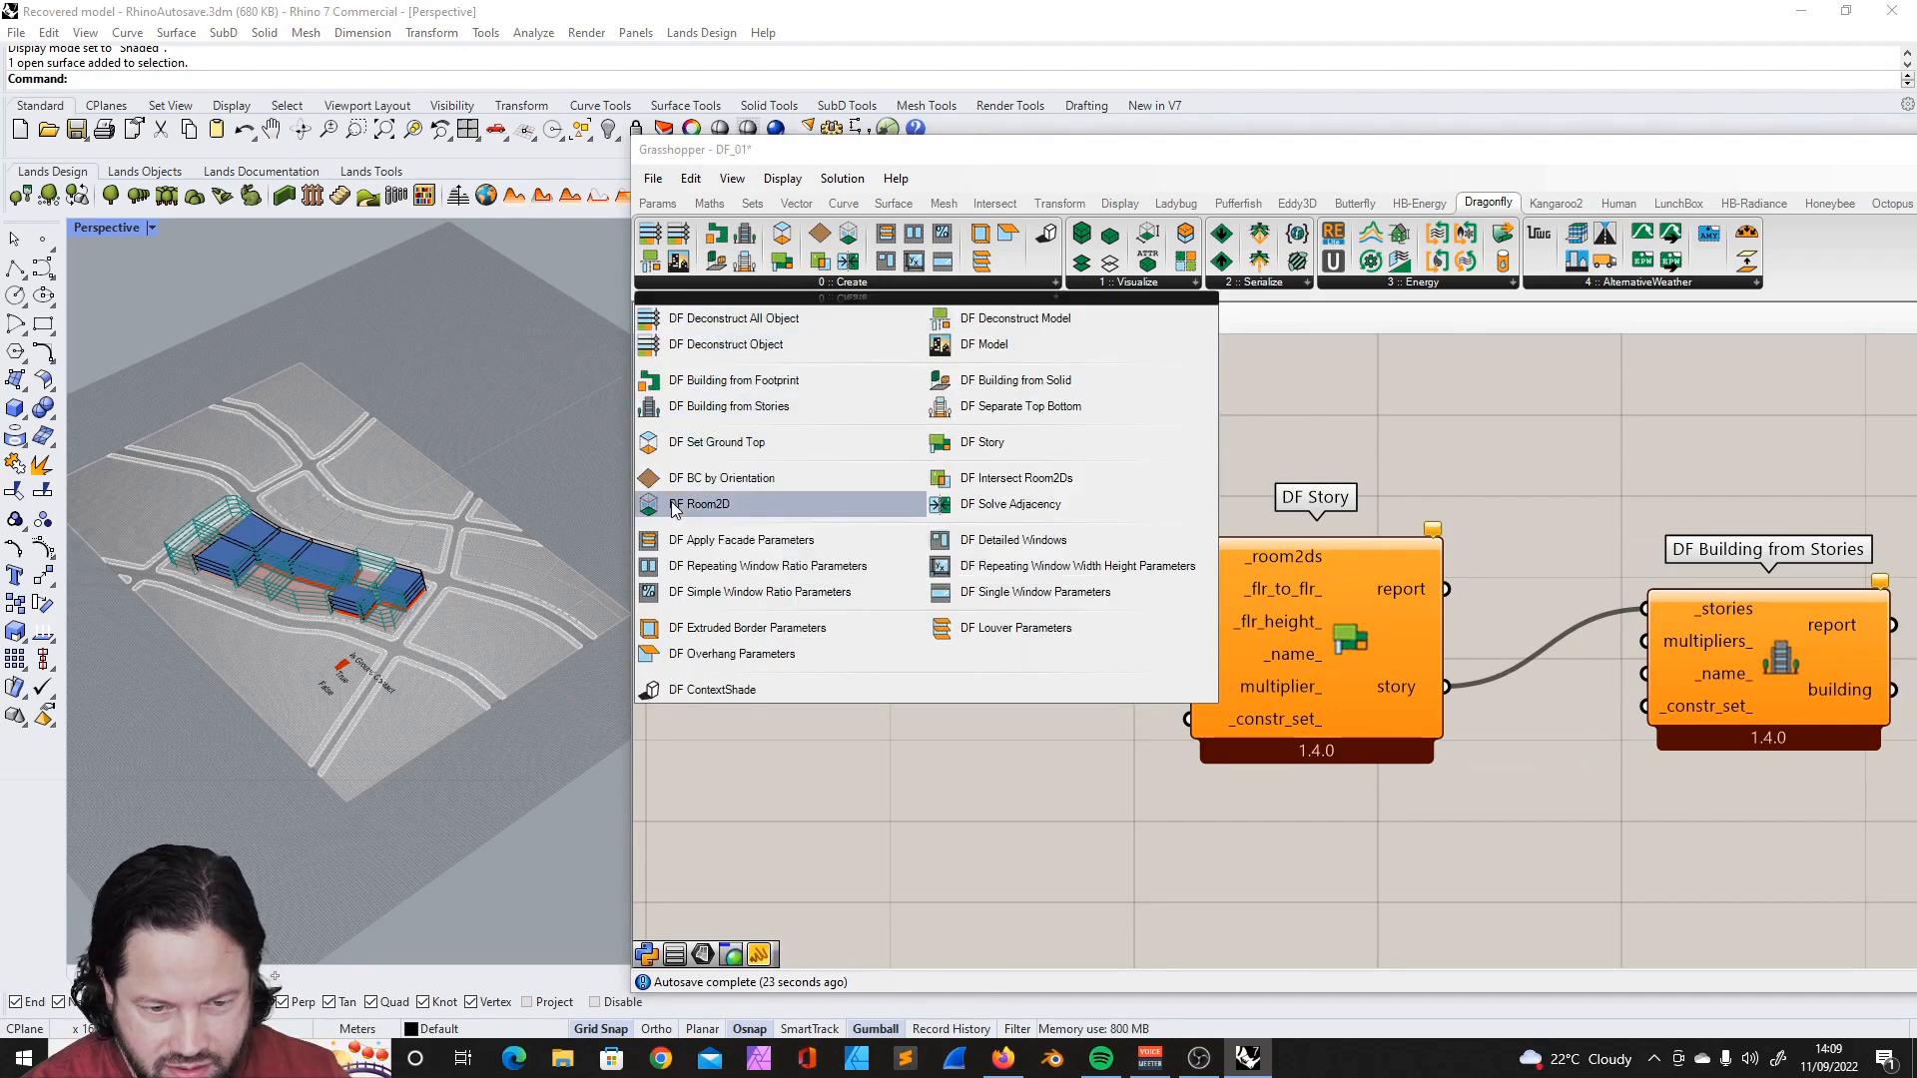
{"action": "left_click", "coordinate": [718, 504]}
{"action": "left_click", "coordinate": [788, 565]}
{"action": "scroll", "coordinate": [1581, 689], "scroll_direction": "down", "scroll_amount": 1}
{"action": "left_click_drag", "start_coordinate": [913, 546], "coordinate": [1033, 536]}
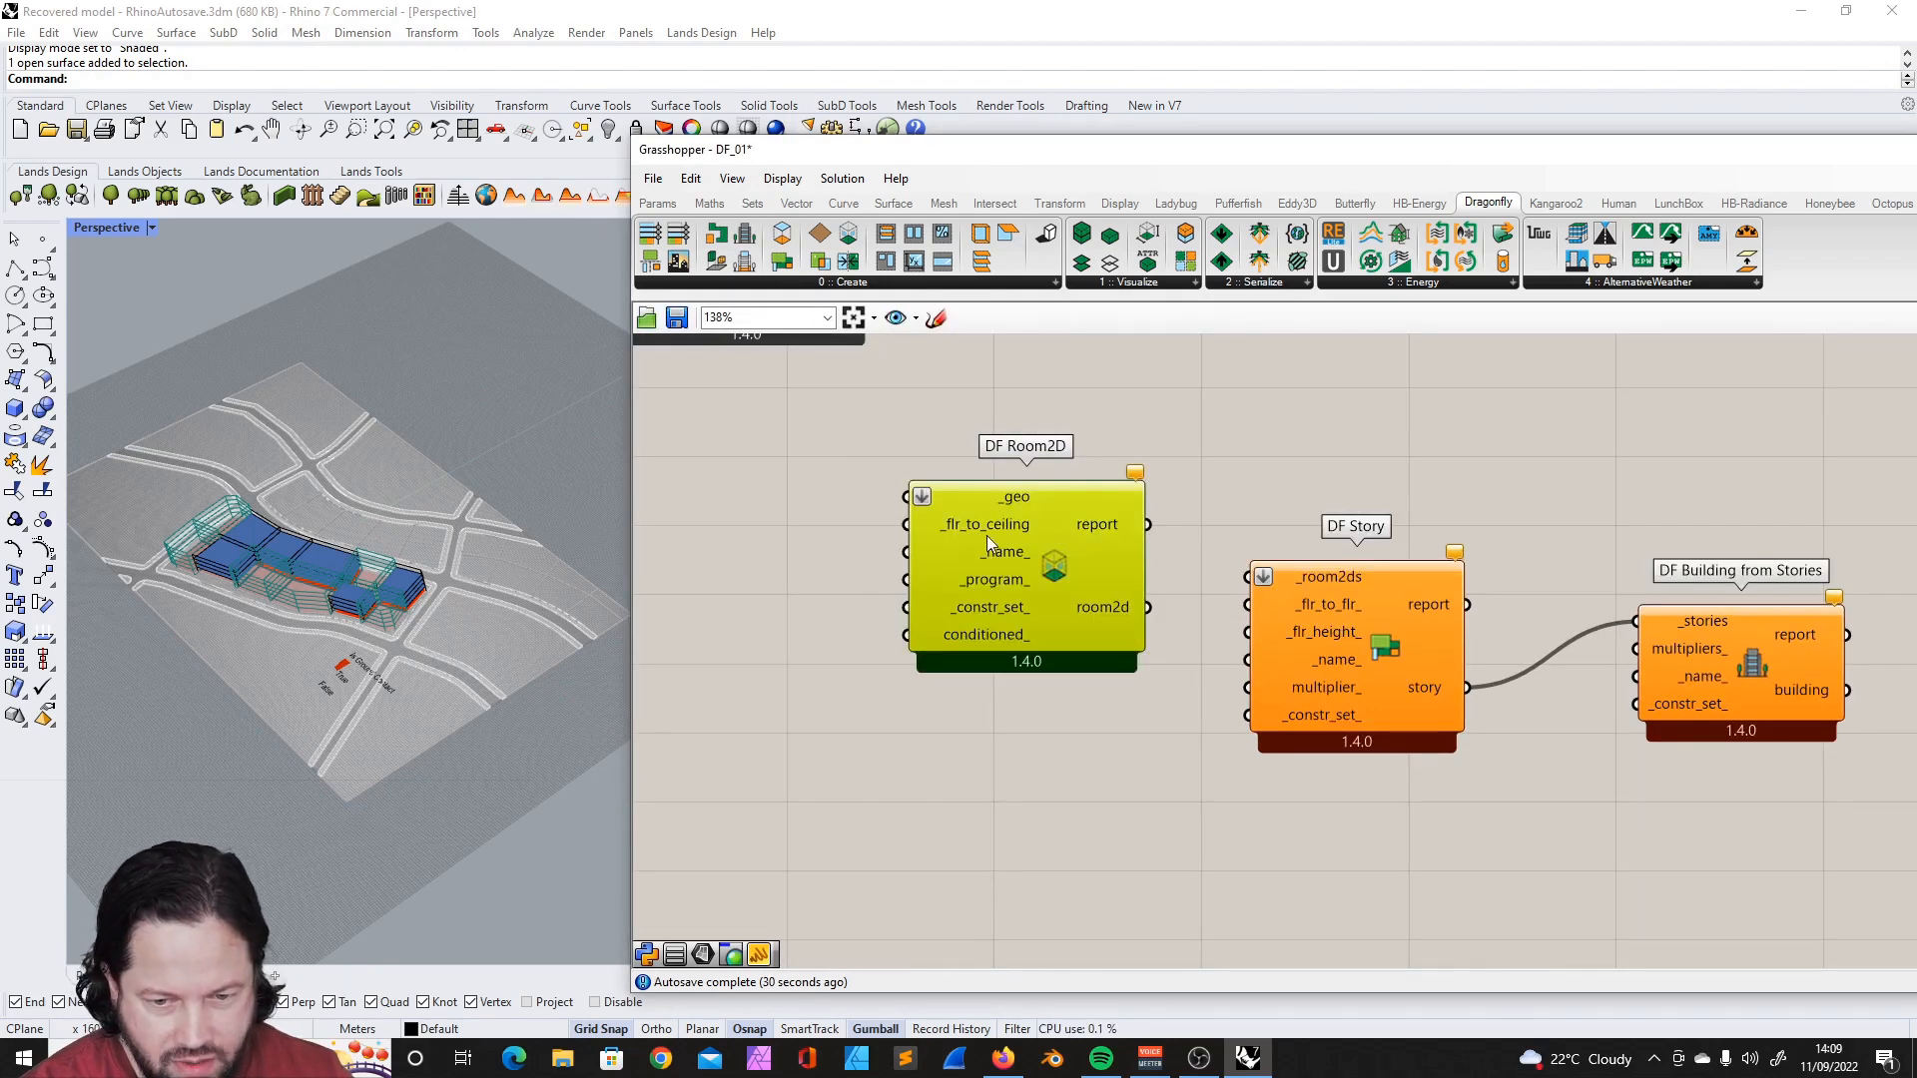
{"action": "scroll", "coordinate": [1158, 619], "scroll_direction": "down", "scroll_amount": 2}
{"action": "scroll", "coordinate": [1087, 620], "scroll_direction": "up", "scroll_amount": 3}
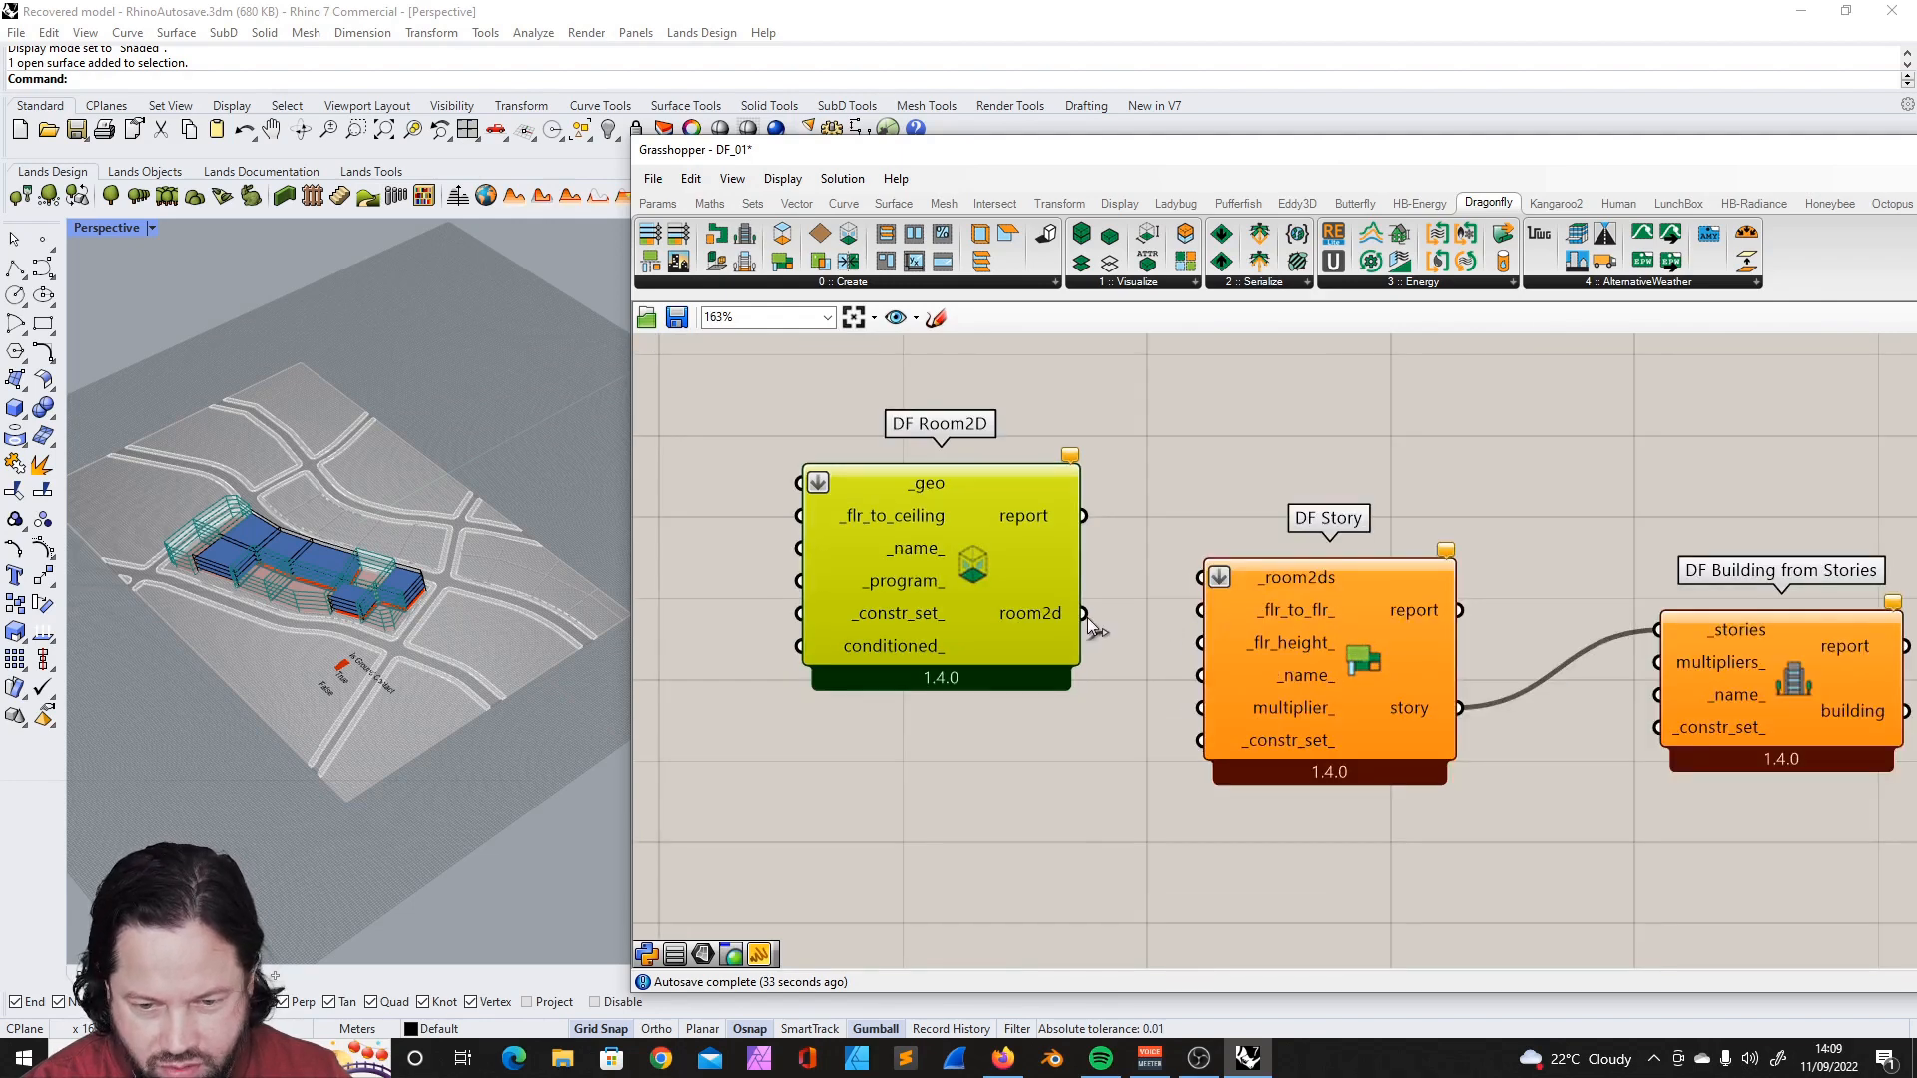
- Connect DF Room2D's room2d output to DF Story's _room2ds input
{"action": "left_click_drag", "start_coordinate": [1157, 597], "coordinate": [1178, 583]}
{"action": "scroll", "coordinate": [1178, 583], "scroll_direction": "down", "scroll_amount": 3}
{"action": "left_click", "coordinate": [1048, 719]}
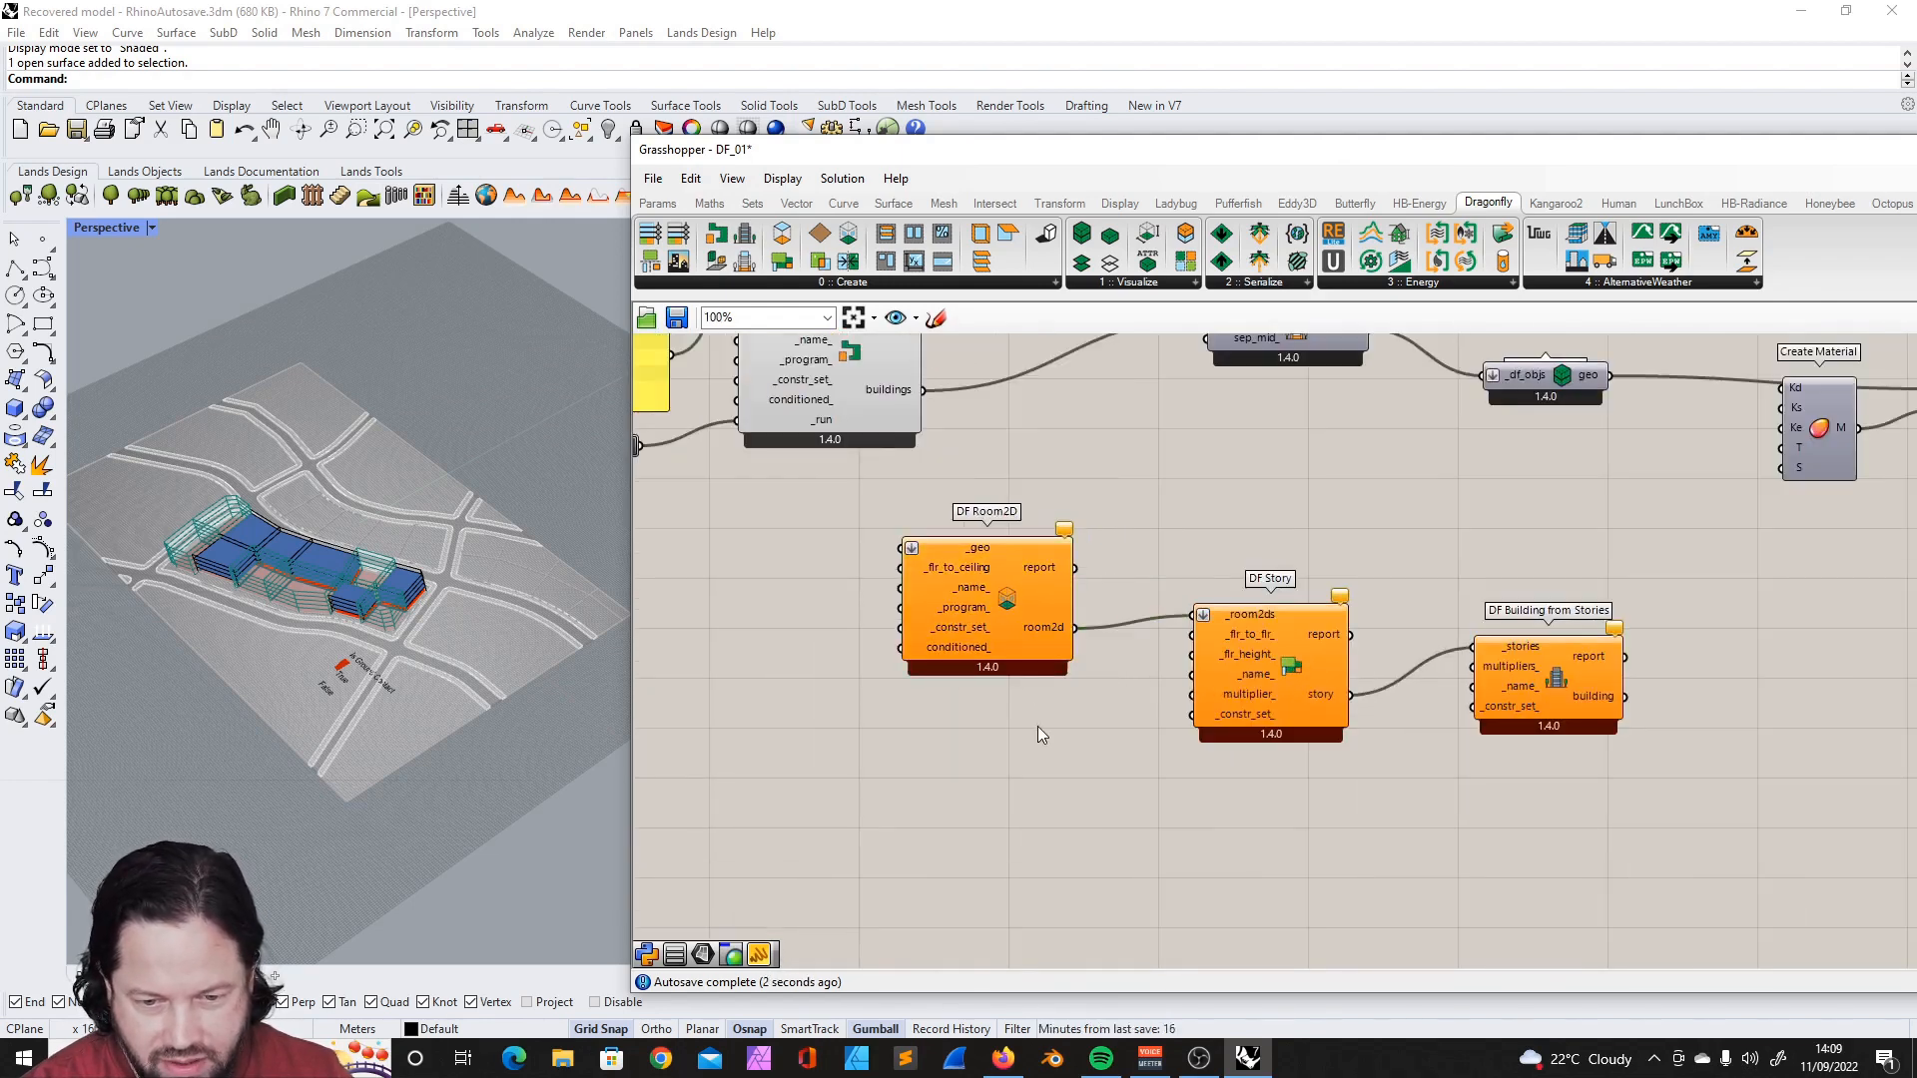
- Check what geometry DF Room2D's _geo input expects and inspect the existing parcel surface in Rhino
{"action": "mouse_move", "coordinate": [981, 548]}
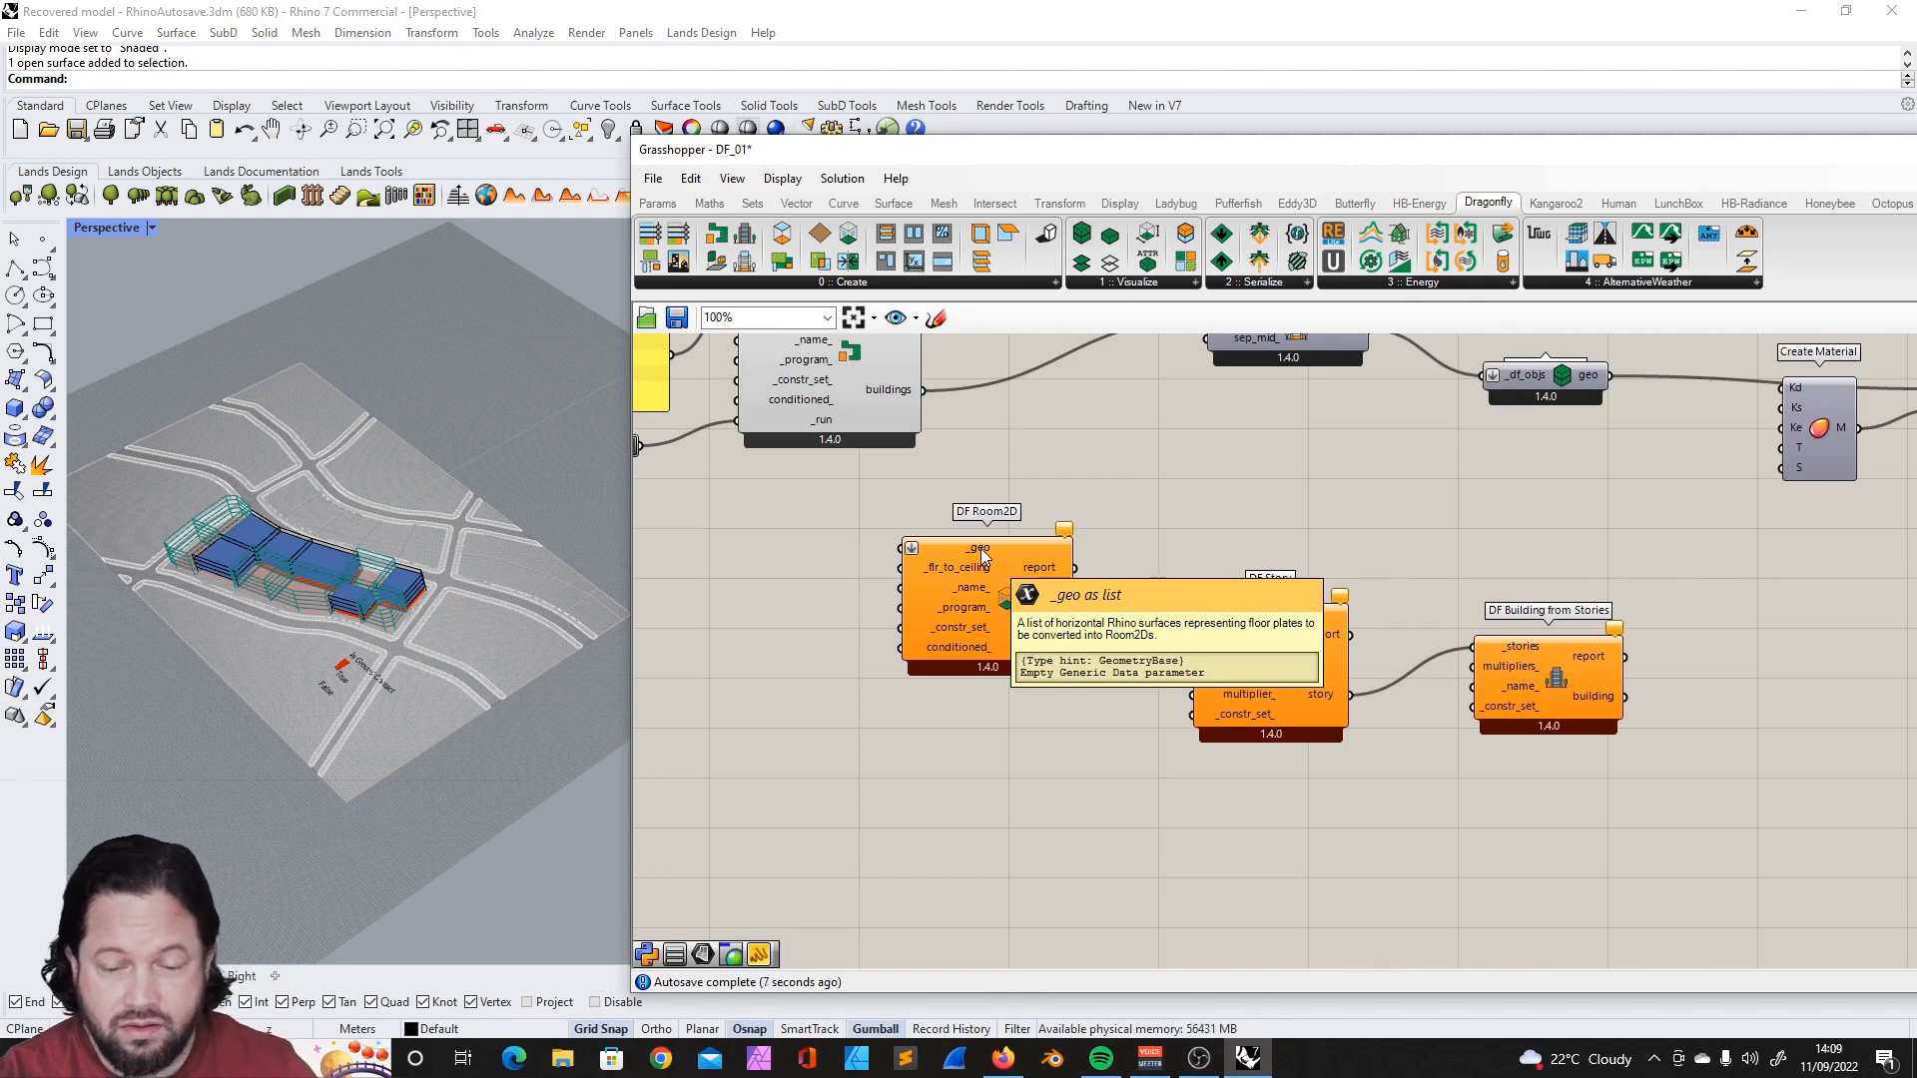
{"action": "scroll", "coordinate": [289, 515], "scroll_direction": "up", "scroll_amount": 8}
{"action": "scroll", "coordinate": [303, 442], "scroll_direction": "down", "scroll_amount": 8}
{"action": "right_click_drag", "start_coordinate": [377, 547], "coordinate": [383, 556]}
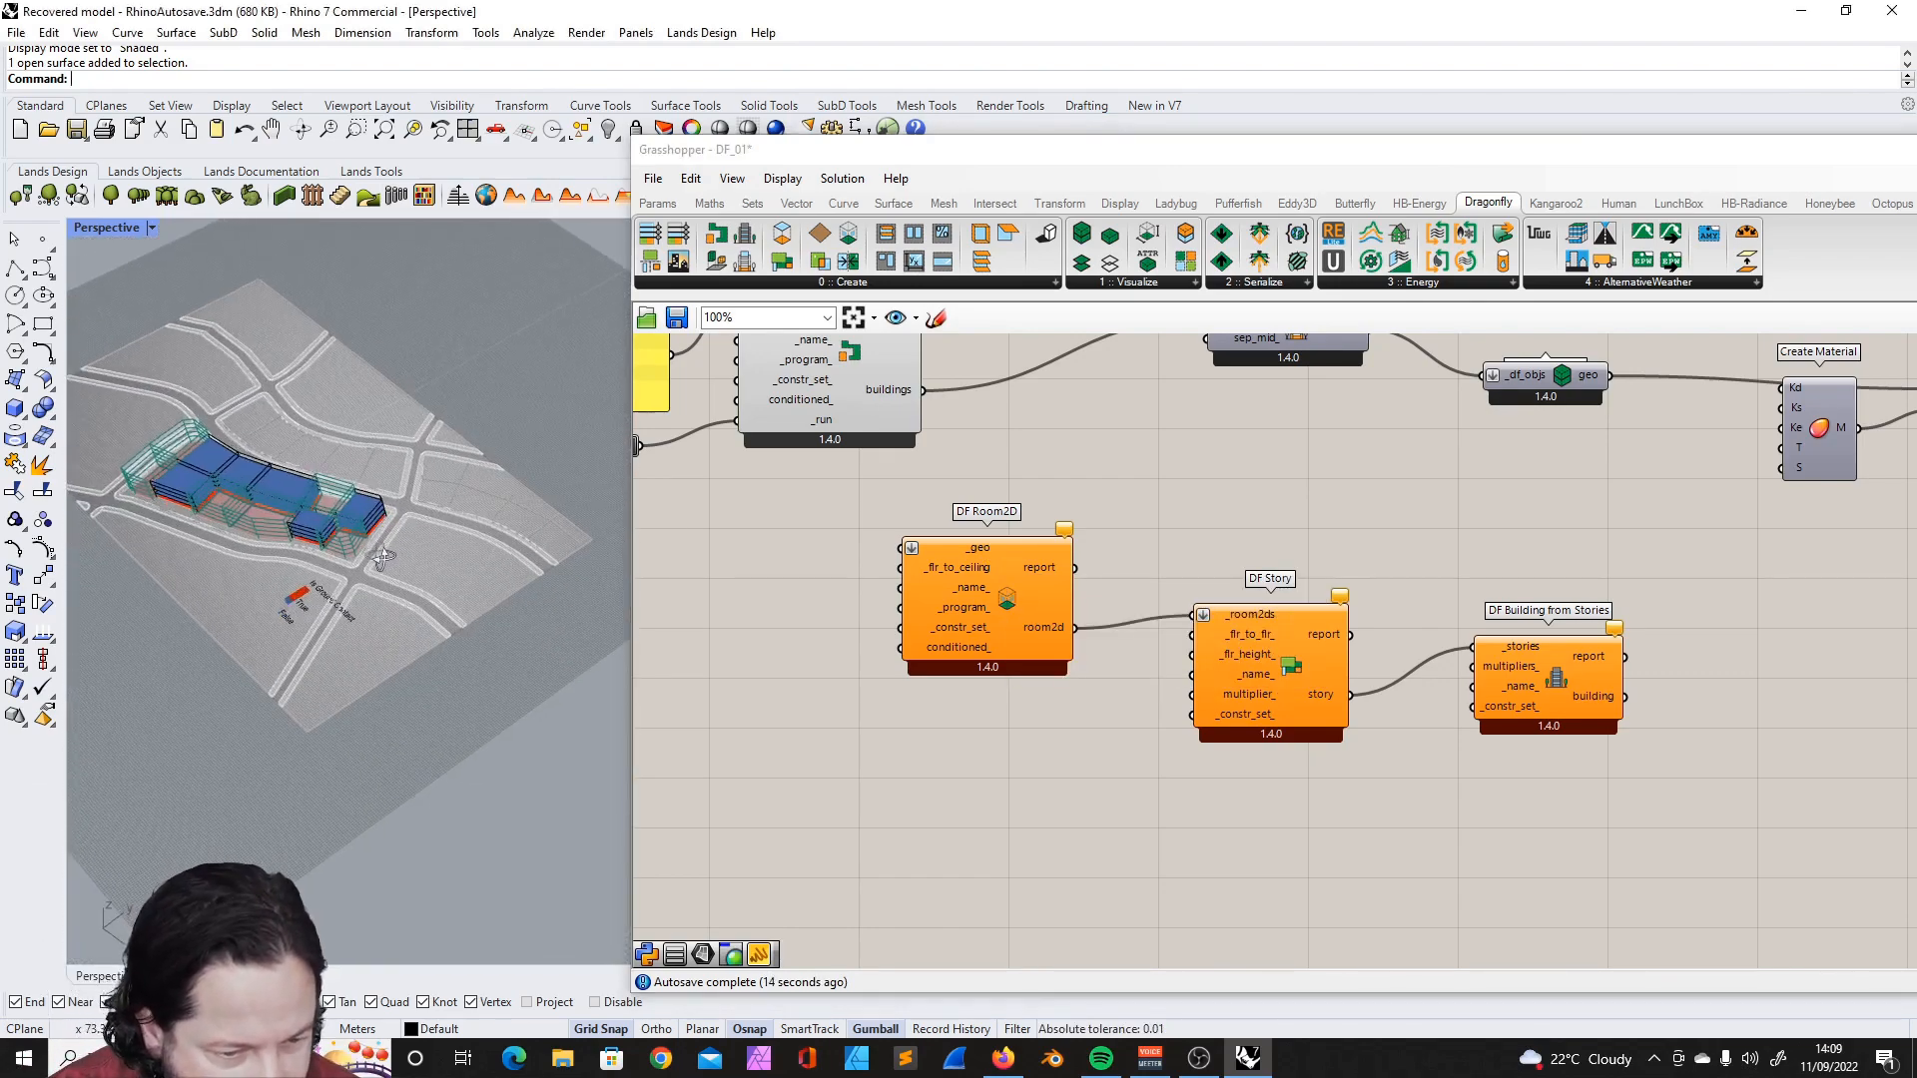
{"action": "scroll", "coordinate": [459, 475], "scroll_direction": "up", "scroll_amount": 10}
{"action": "left_click", "coordinate": [381, 452]}
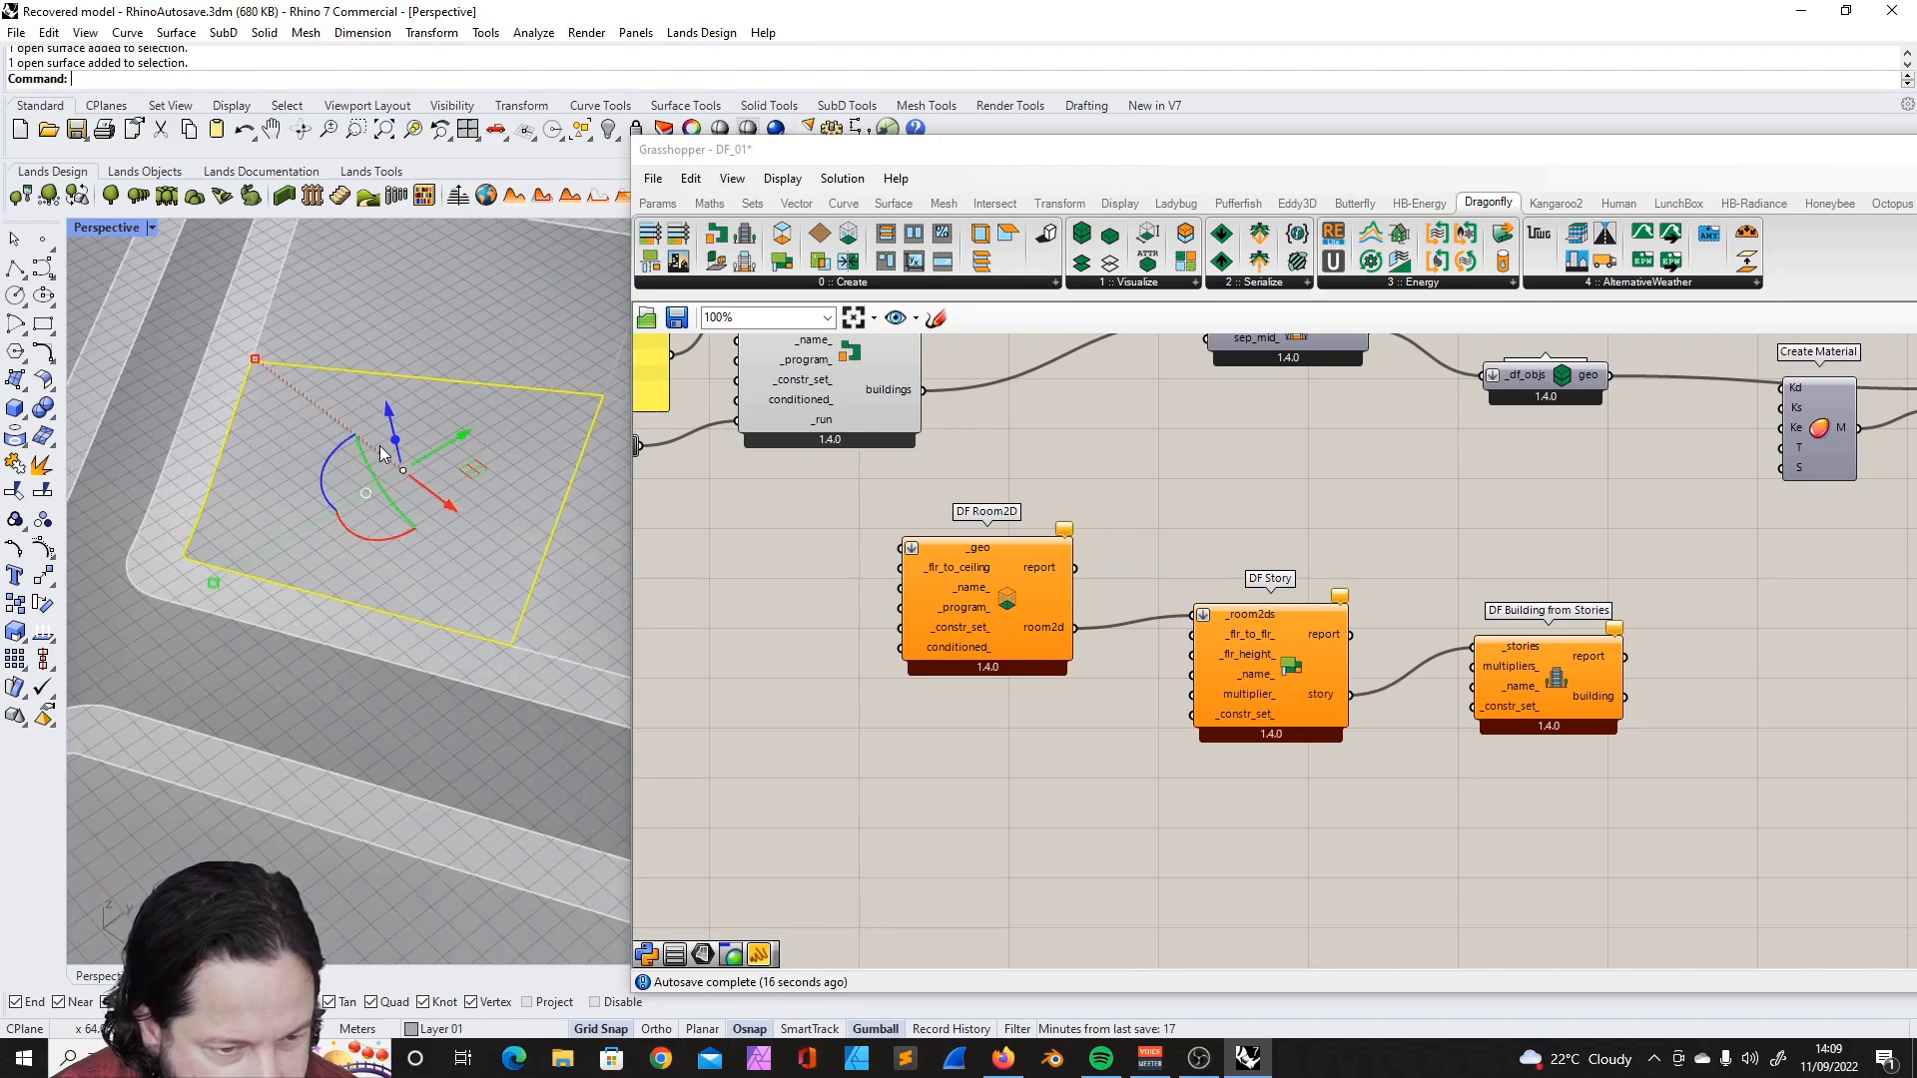
{"action": "scroll", "coordinate": [381, 453], "scroll_direction": "down", "scroll_amount": 9}
{"action": "right_click_drag", "start_coordinate": [381, 455], "coordinate": [428, 518]}
{"action": "scroll", "coordinate": [415, 421], "scroll_direction": "up", "scroll_amount": 9}
{"action": "scroll", "coordinate": [415, 421], "scroll_direction": "down", "scroll_amount": 4}
{"action": "scroll", "coordinate": [464, 361], "scroll_direction": "up", "scroll_amount": 8}
{"action": "scroll", "coordinate": [463, 361], "scroll_direction": "down", "scroll_amount": 7}
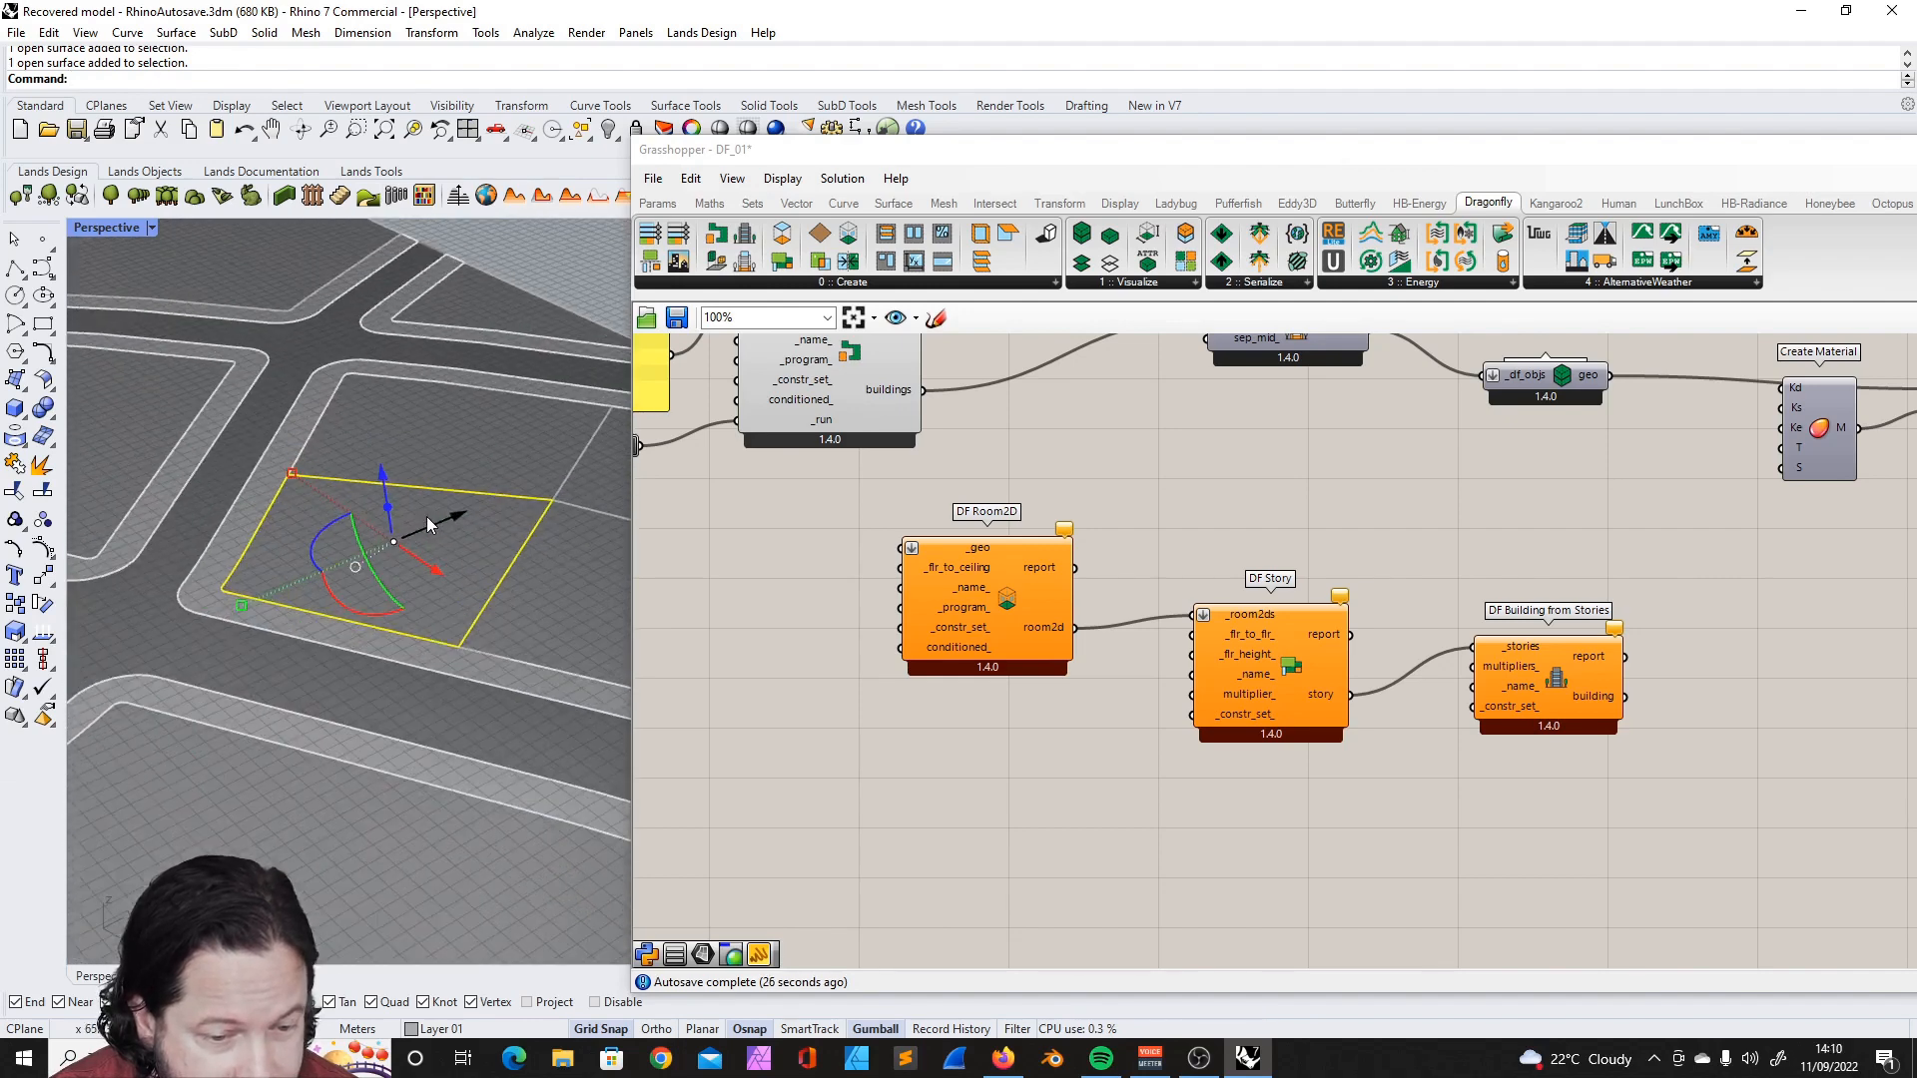
{"action": "key", "text": "Escape"}
- Draw a 25 by 25 m three-point plane on the empty block next to the existing buildings
{"action": "scroll", "coordinate": [427, 517], "scroll_direction": "down", "scroll_amount": 10}
{"action": "scroll", "coordinate": [333, 625], "scroll_direction": "up", "scroll_amount": 8}
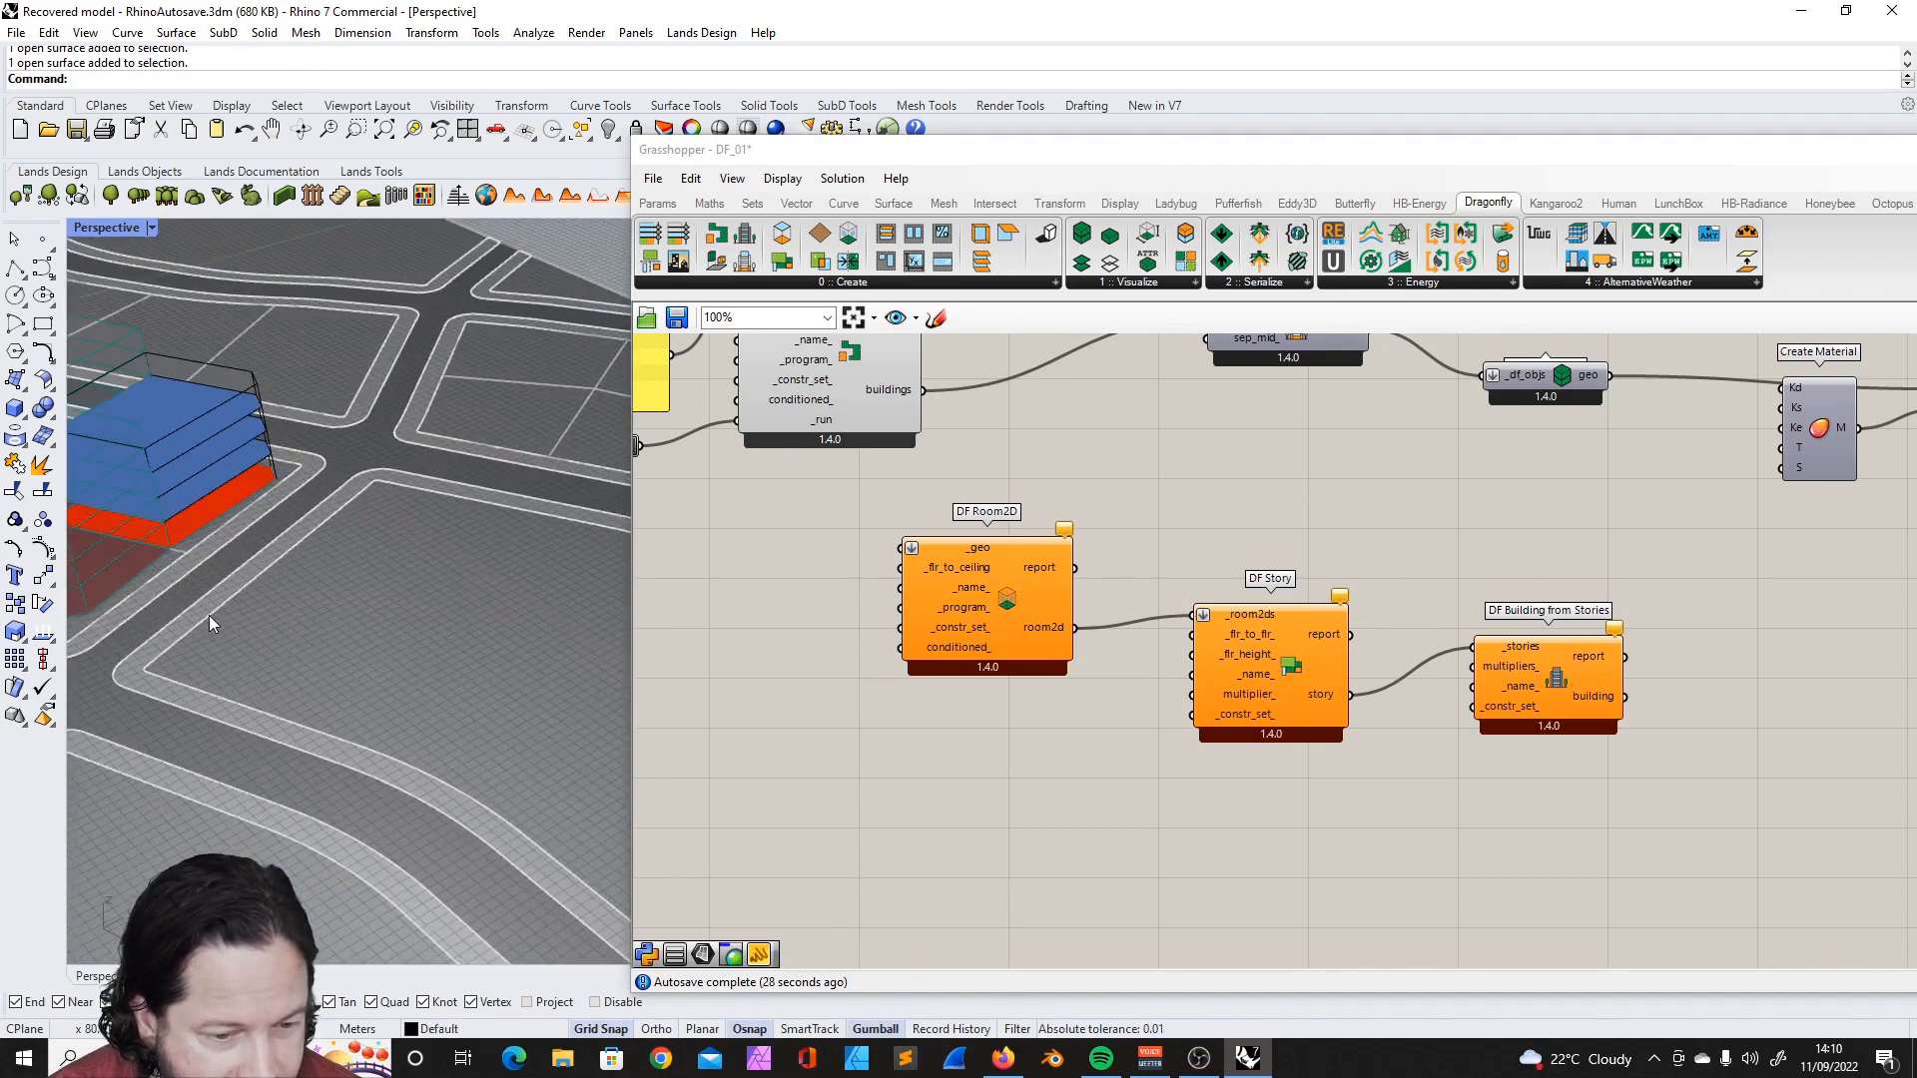
{"action": "left_click", "coordinate": [35, 319]}
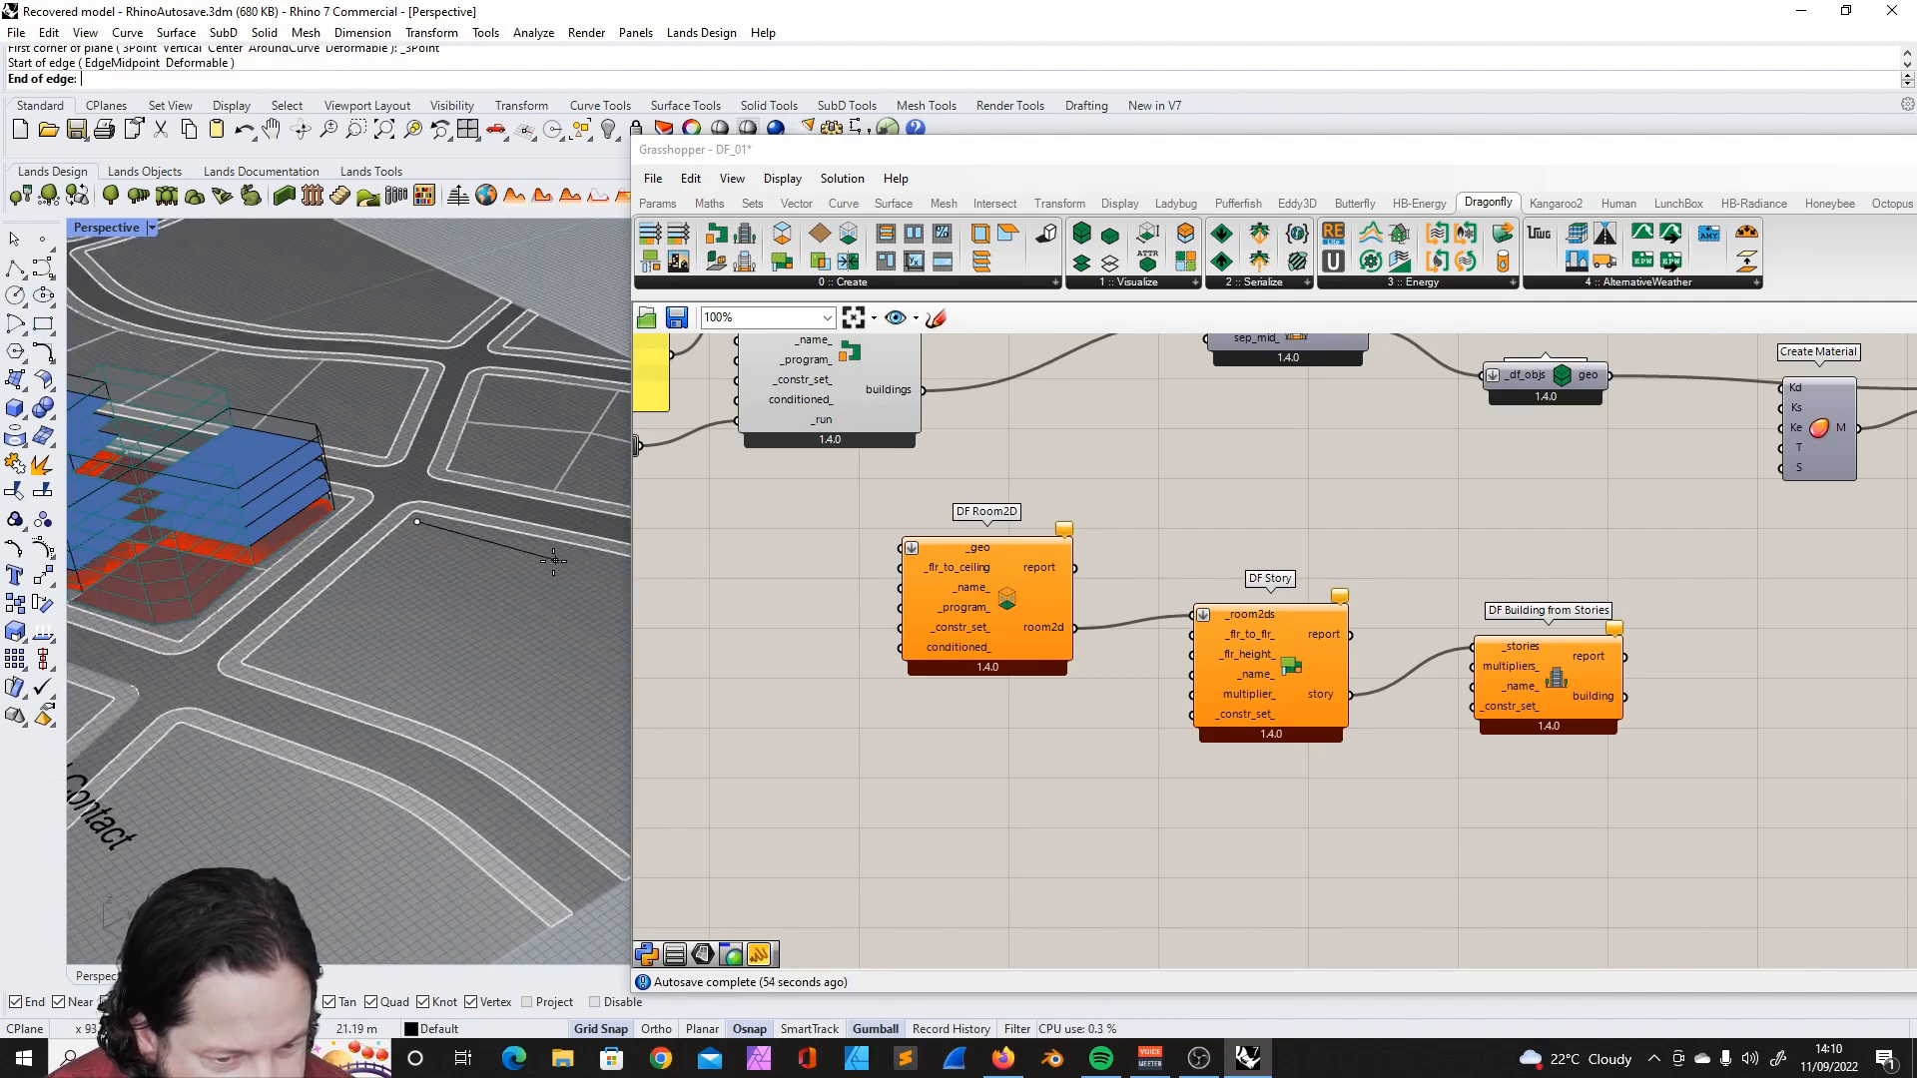
{"action": "type", "text": "25"}
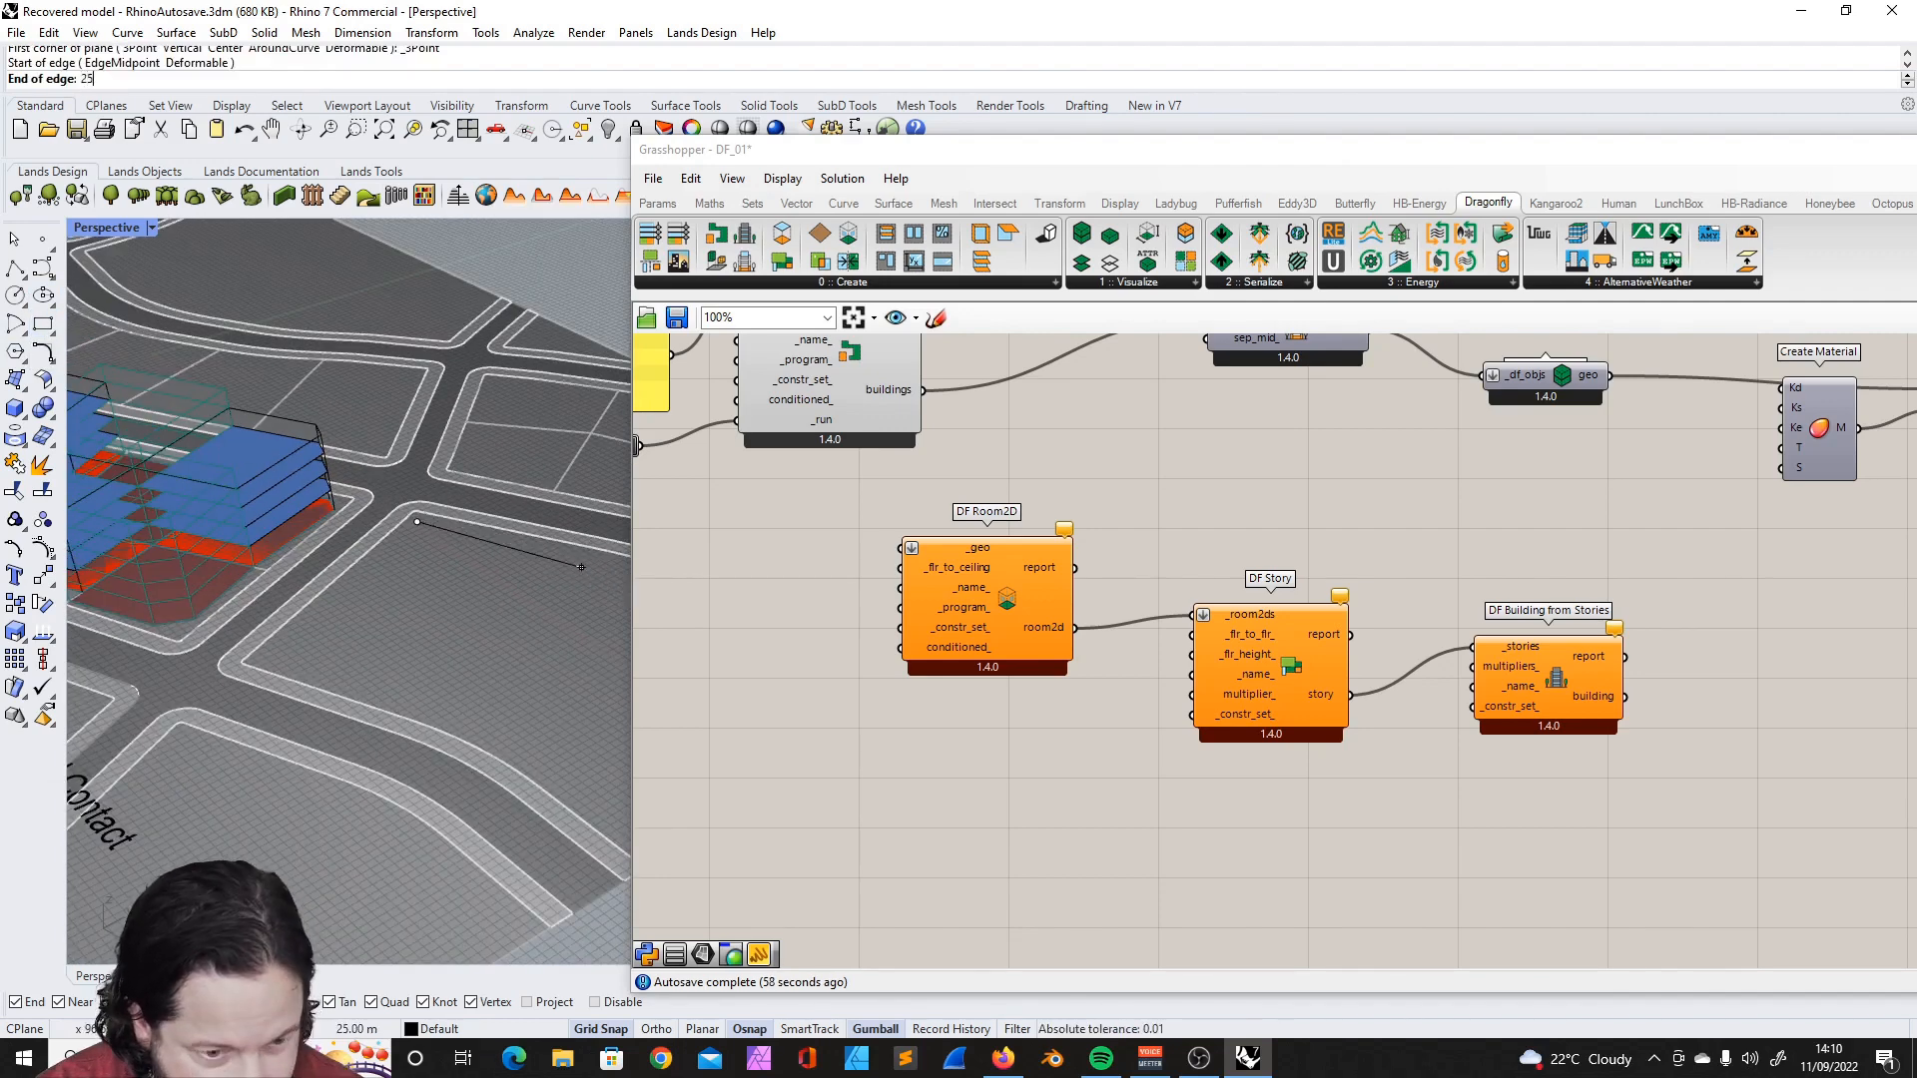
{"action": "left_click", "coordinate": [589, 561]}
{"action": "scroll", "coordinate": [589, 560], "scroll_direction": "up", "scroll_amount": 2}
{"action": "type", "text": "25"}
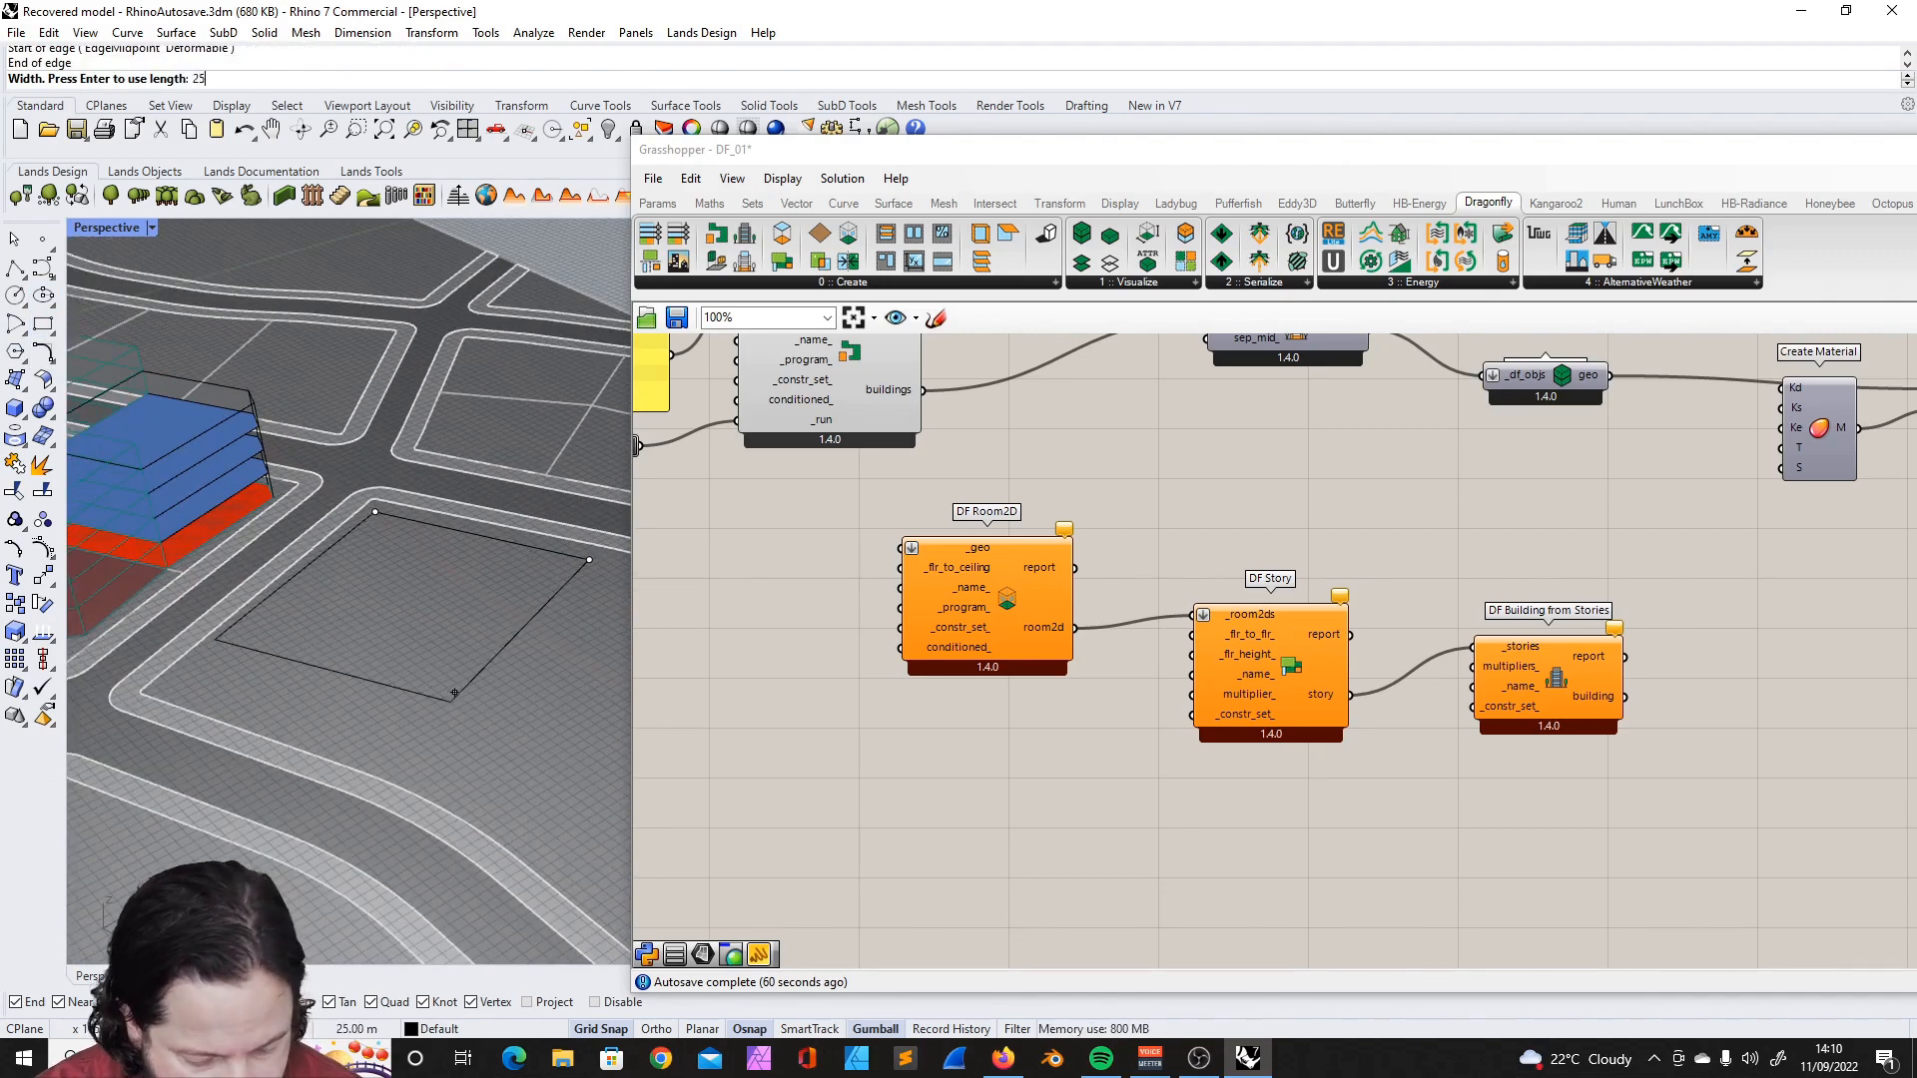
{"action": "key", "text": "Return"}
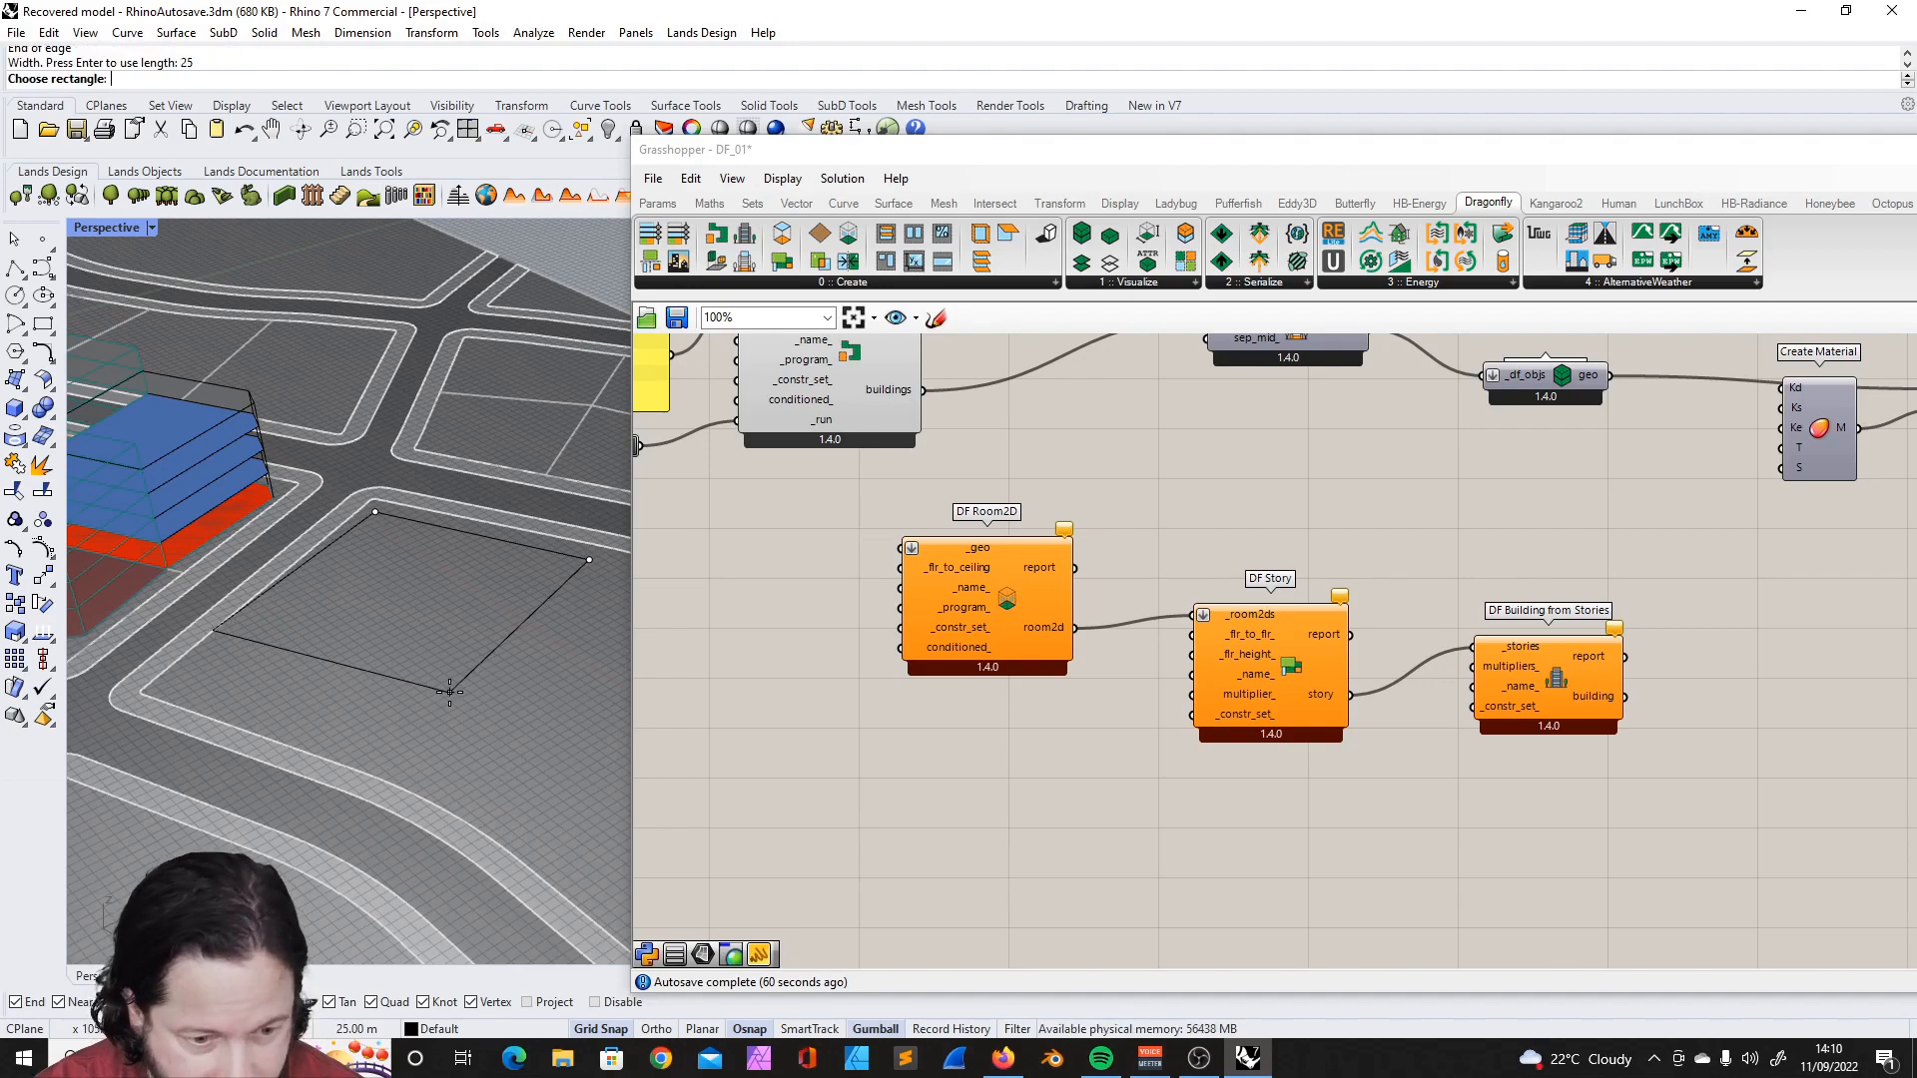
{"action": "scroll", "coordinate": [421, 601], "scroll_direction": "up", "scroll_amount": 2}
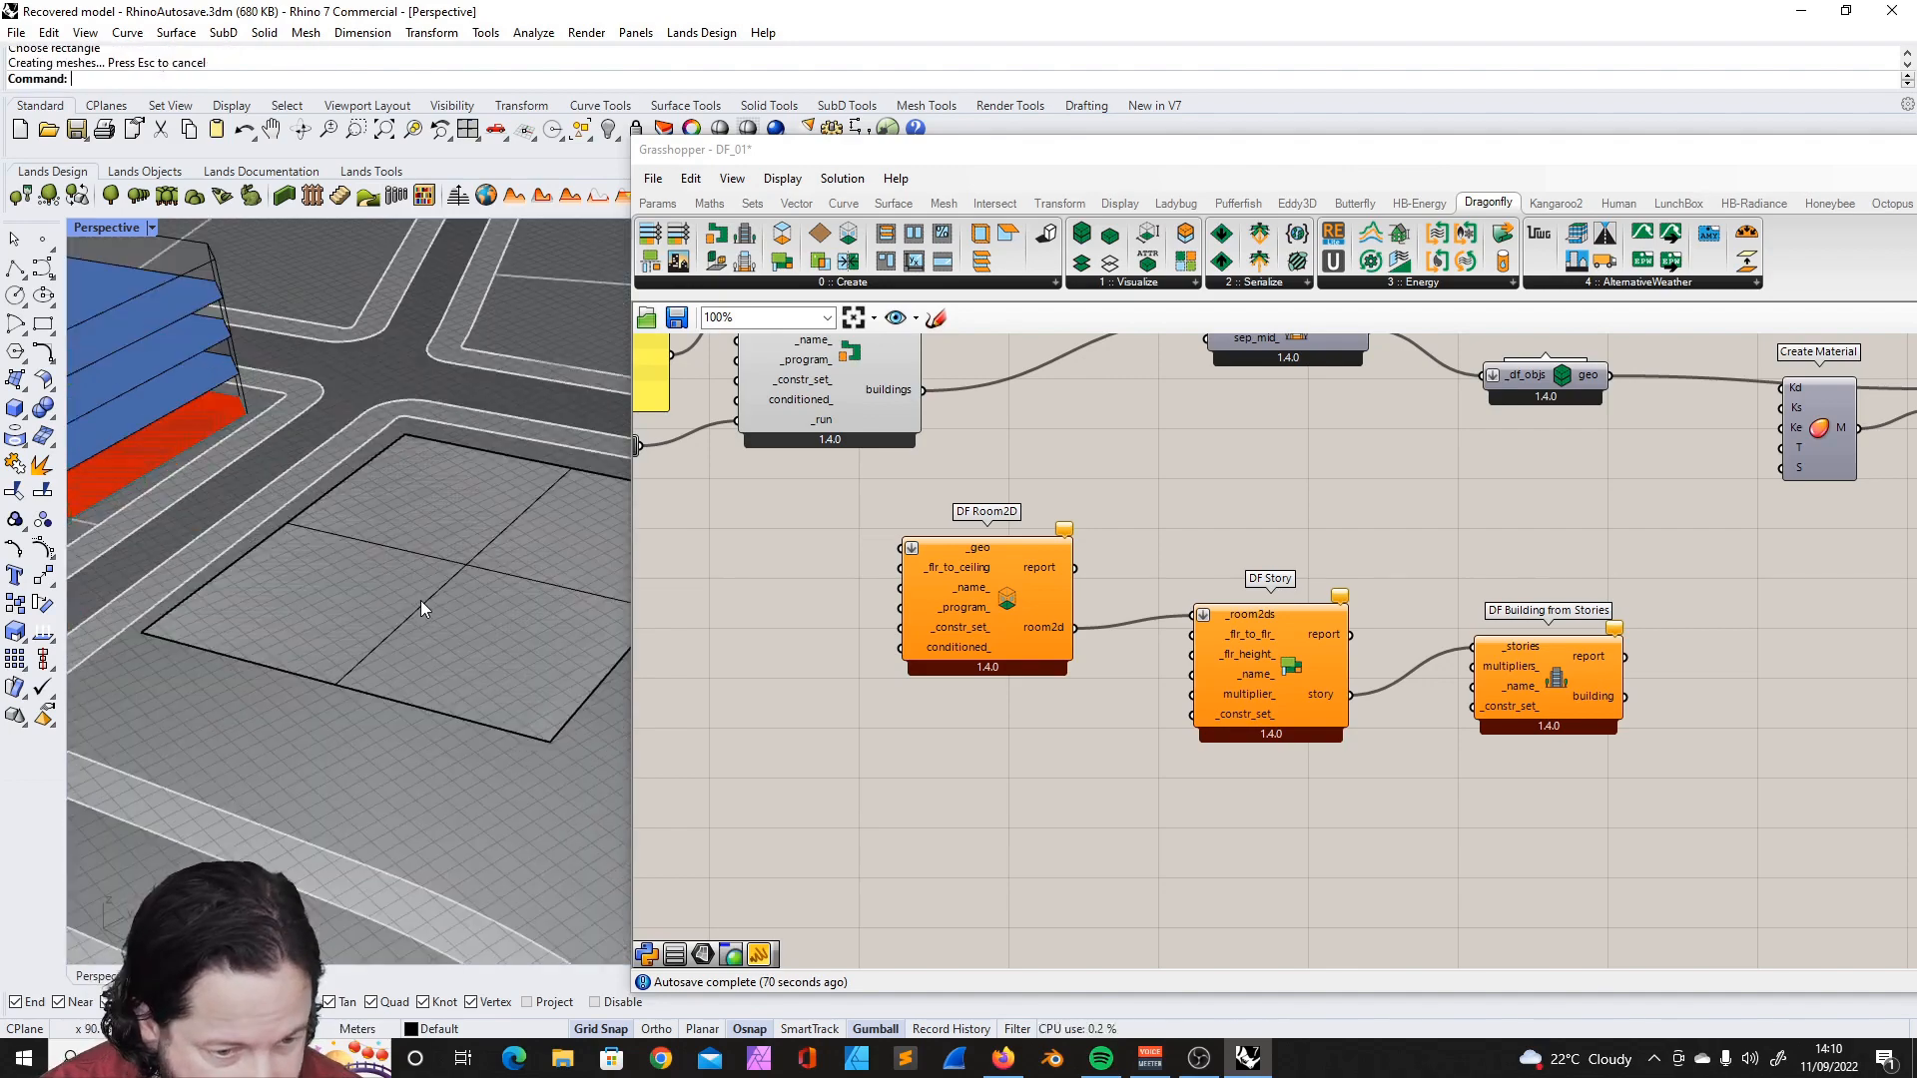
- Draw a second, smaller three-point plane and place it overlapping the 25 m square's corner
{"action": "left_click", "coordinate": [21, 387]}
{"action": "left_click", "coordinate": [104, 412]}
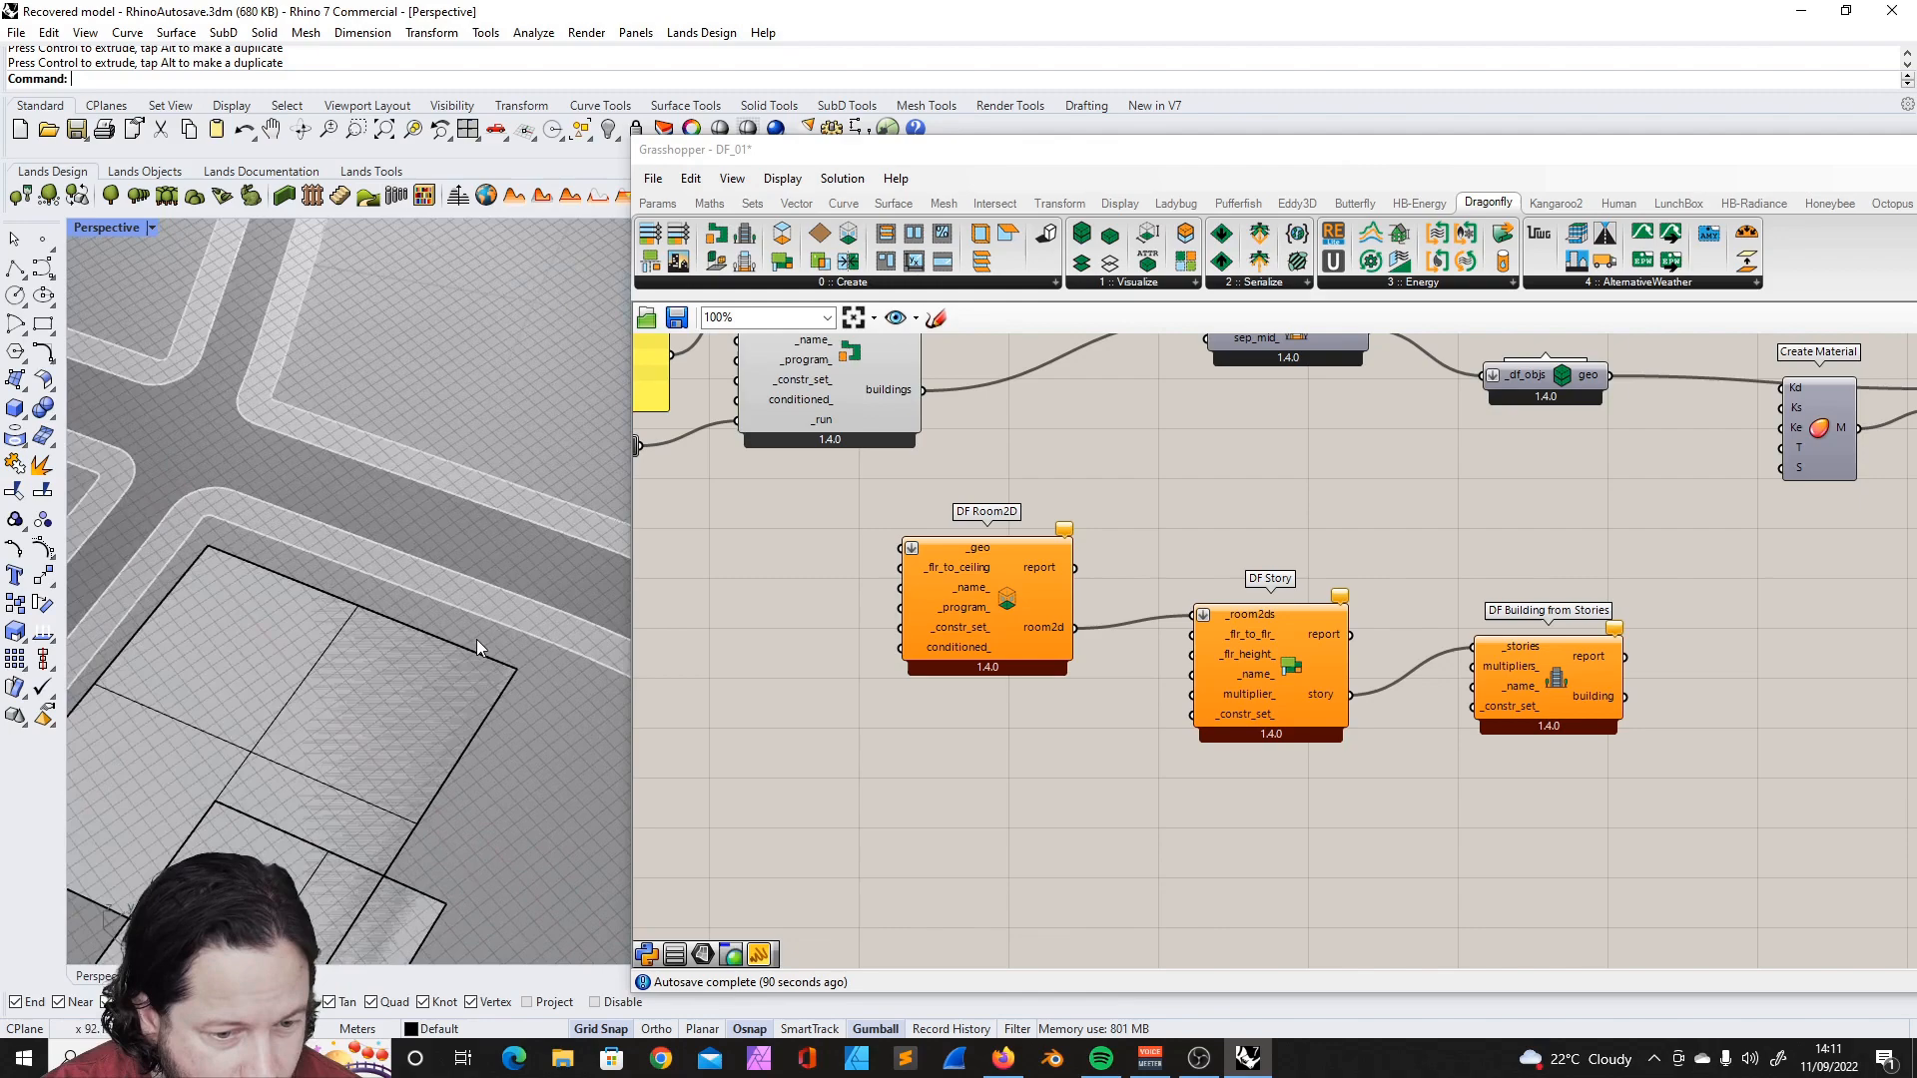
{"action": "scroll", "coordinate": [476, 639], "scroll_direction": "down", "scroll_amount": 3}
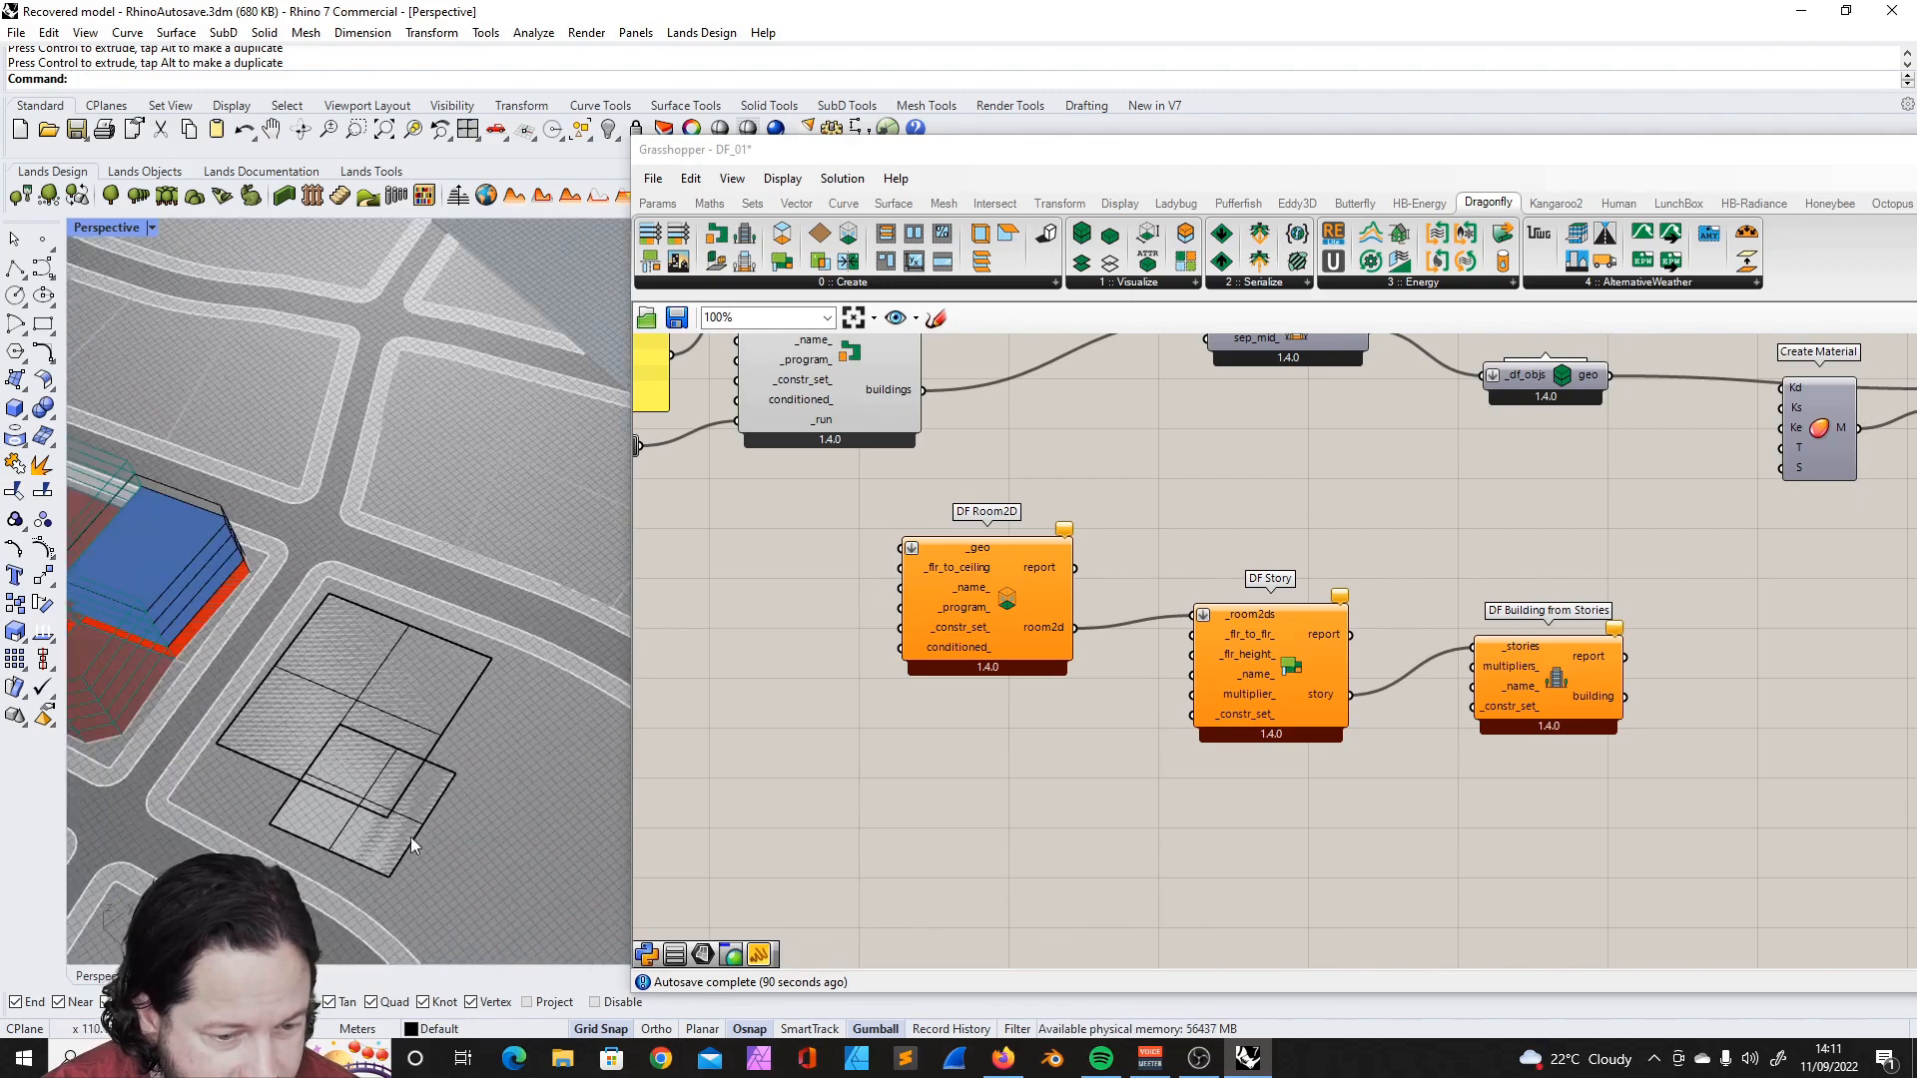
{"action": "scroll", "coordinate": [447, 681], "scroll_direction": "down", "scroll_amount": 3}
{"action": "scroll", "coordinate": [447, 675], "scroll_direction": "up", "scroll_amount": 3}
- Select both overlapping three-point plane surfaces on the empty block in Rhino
{"action": "left_click", "coordinate": [478, 701]}
{"action": "left_click", "coordinate": [521, 748]}
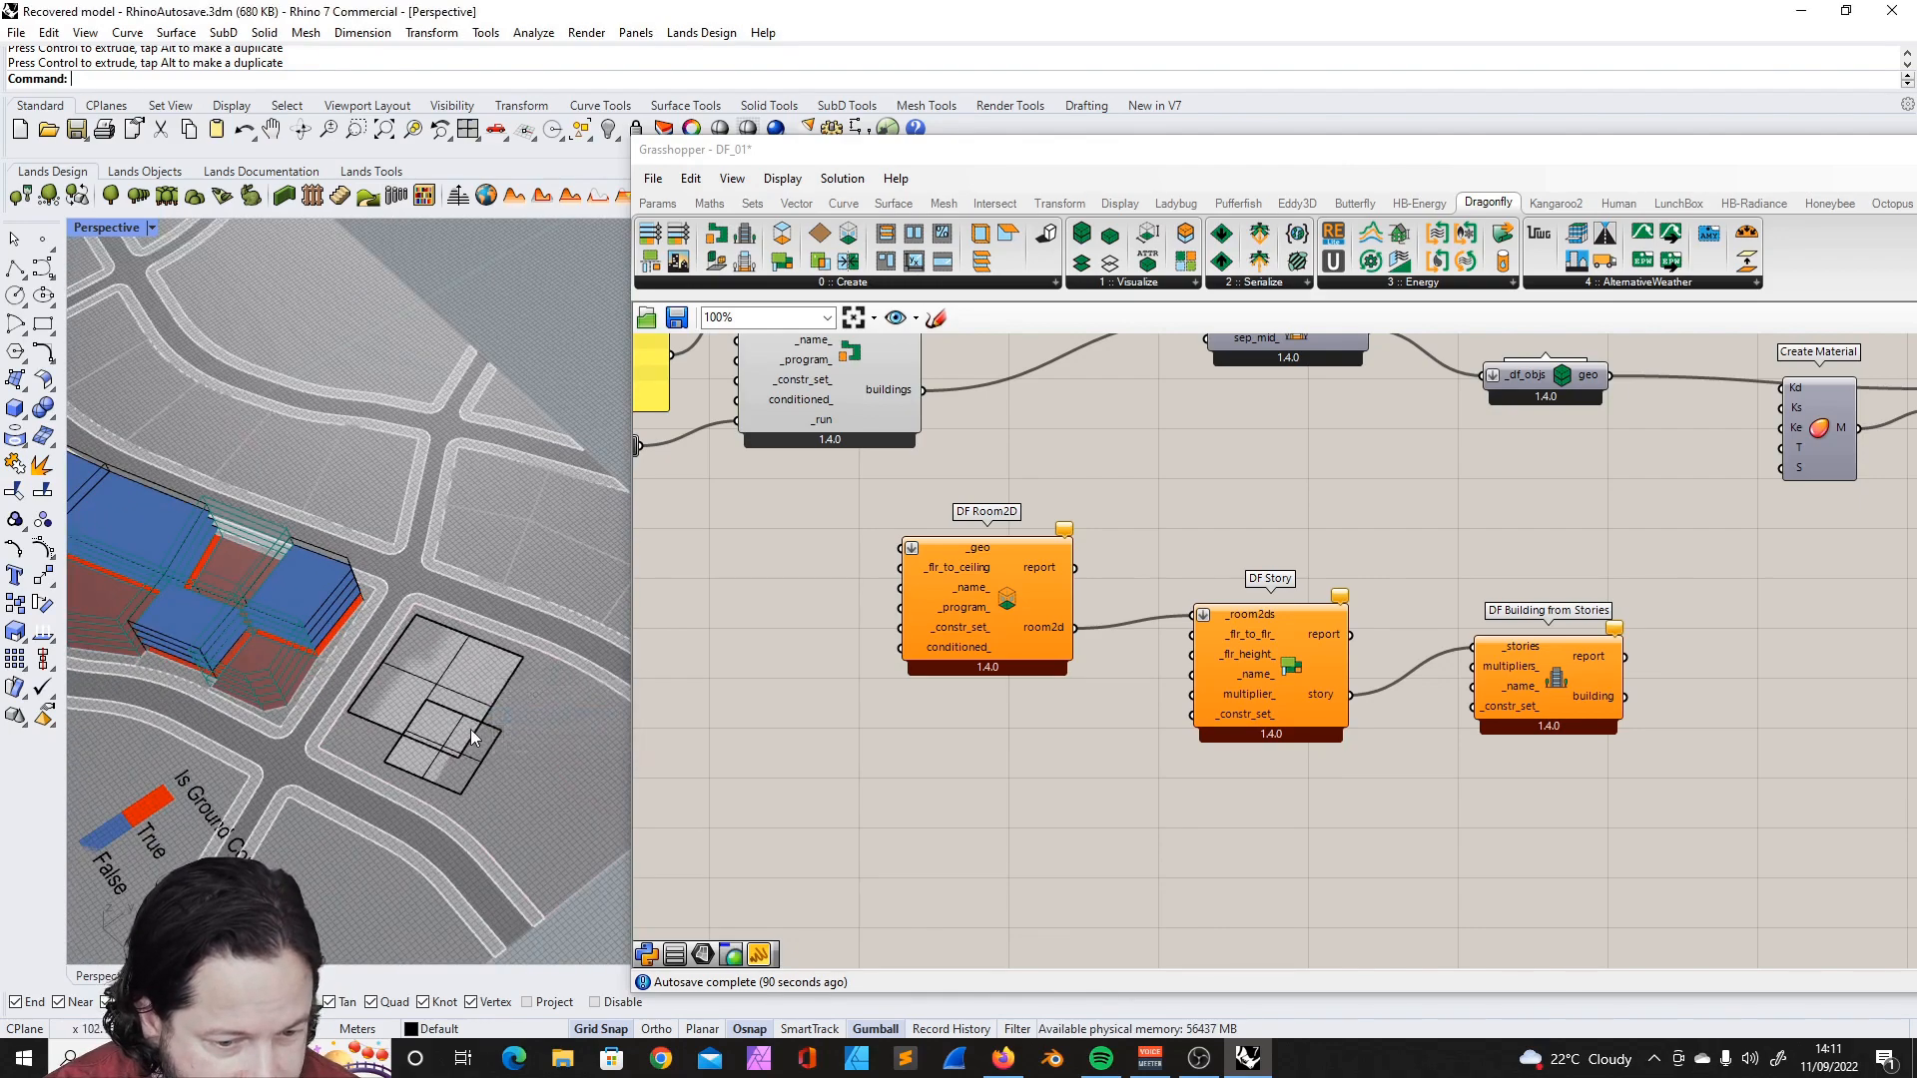
{"action": "scroll", "coordinate": [470, 729], "scroll_direction": "up", "scroll_amount": 7}
{"action": "left_click", "coordinate": [507, 723]}
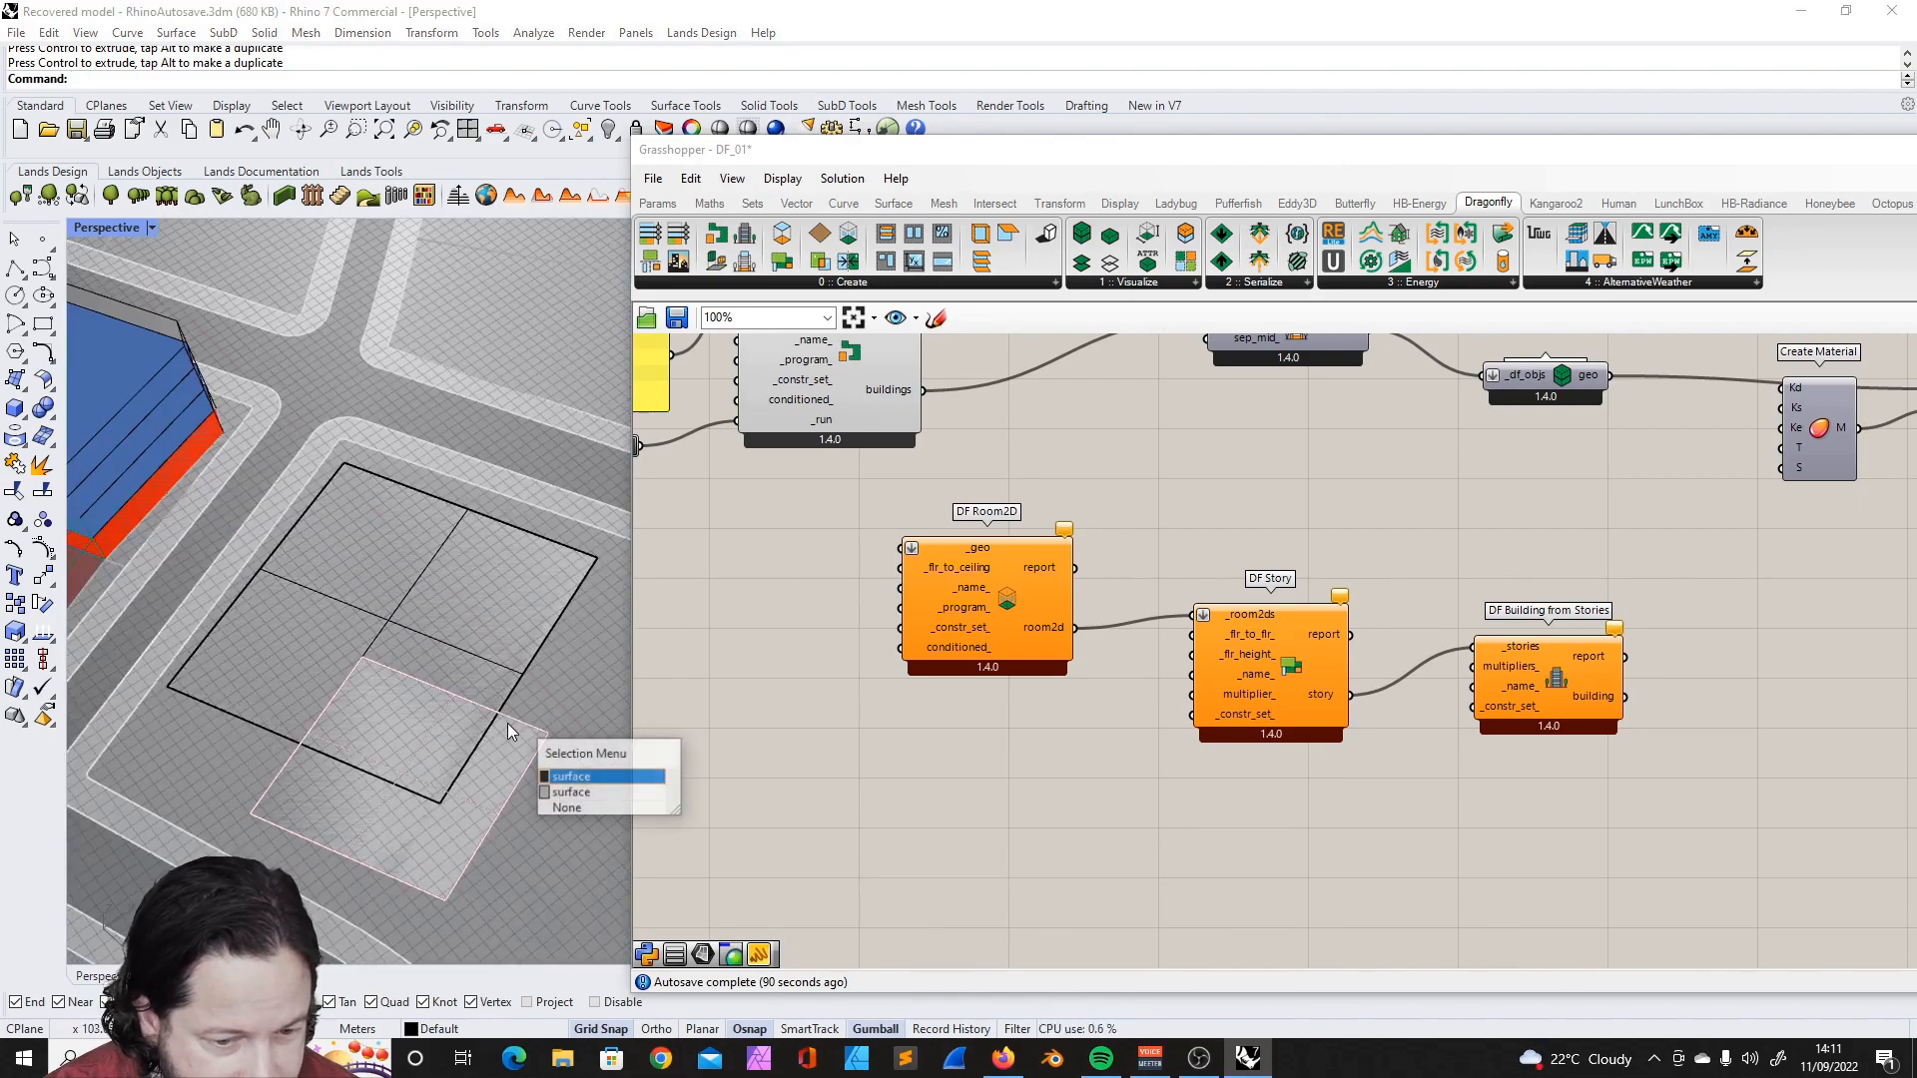
{"action": "left_click", "coordinate": [579, 778]}
{"action": "left_click", "coordinate": [543, 635]}
{"action": "left_click", "coordinate": [606, 706]}
{"action": "scroll", "coordinate": [430, 679], "scroll_direction": "down", "scroll_amount": 5}
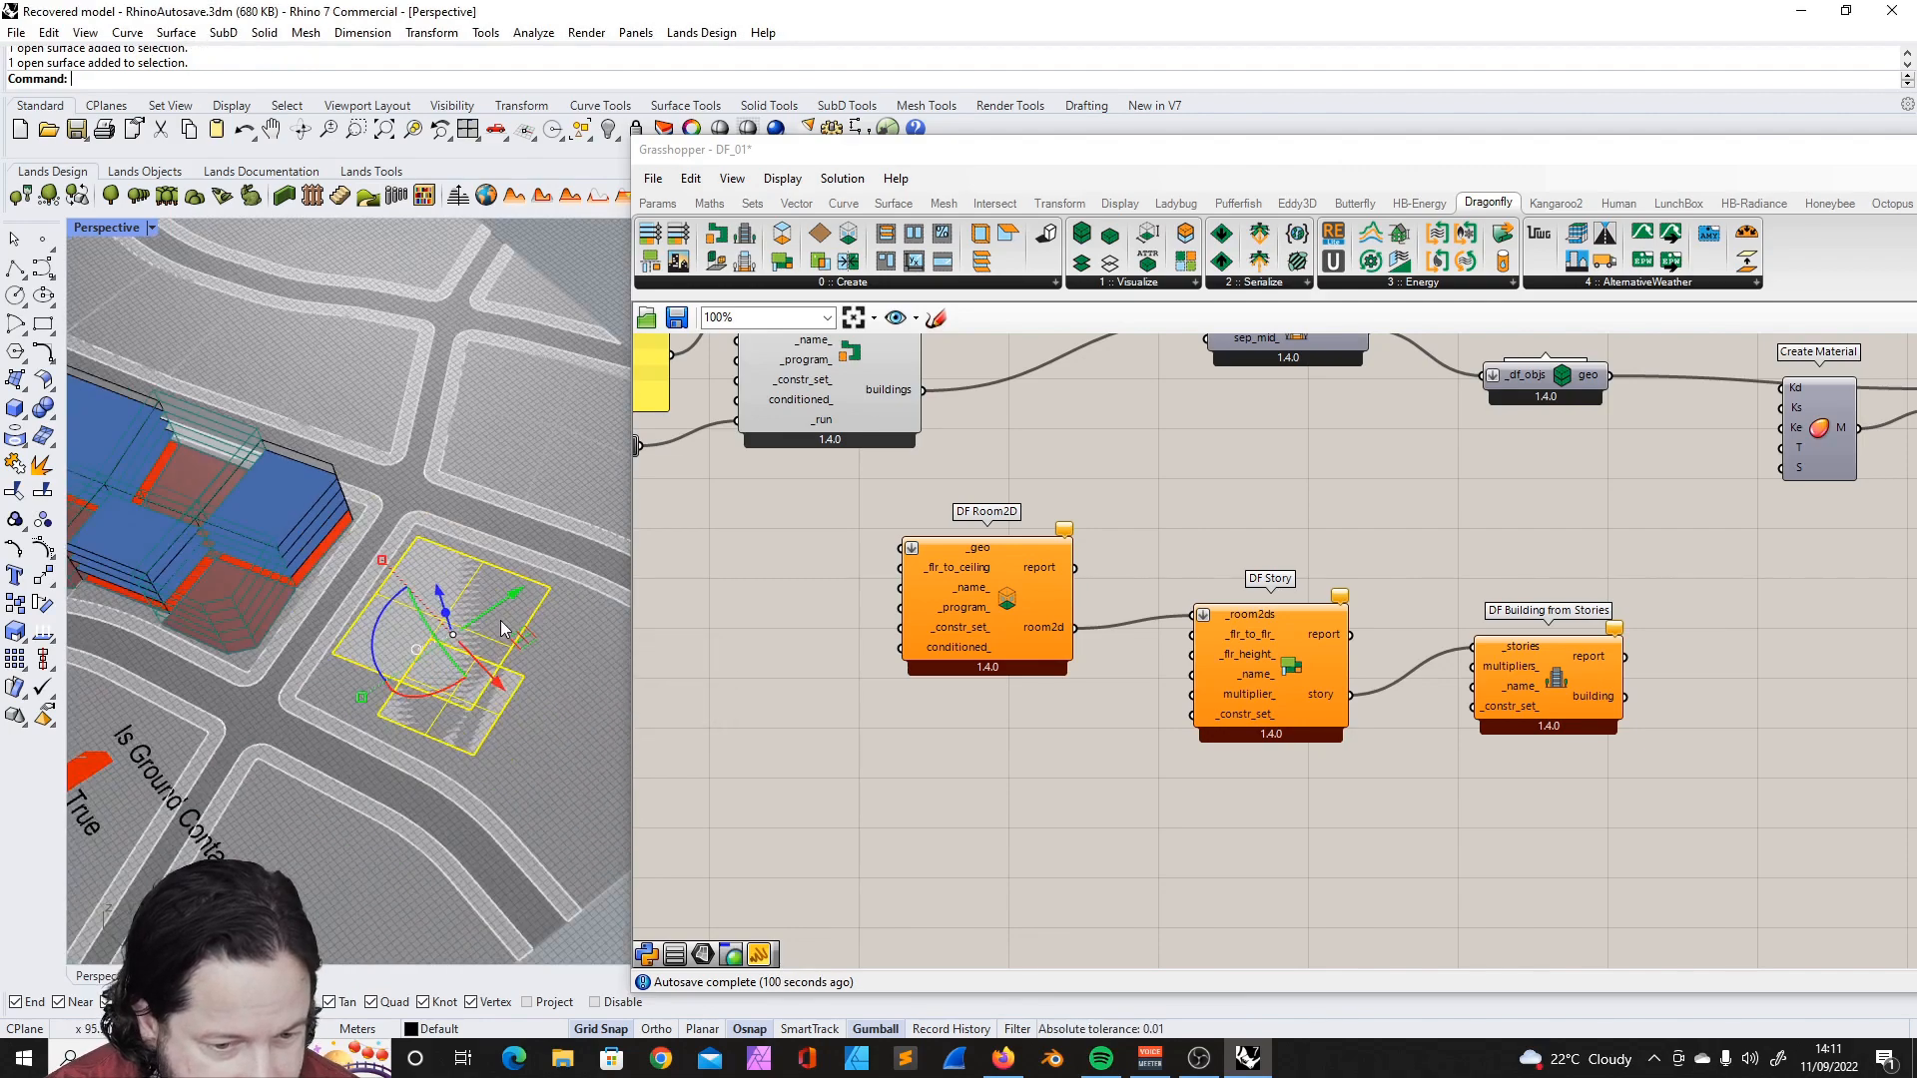
{"action": "scroll", "coordinate": [417, 681], "scroll_direction": "up", "scroll_amount": 3}
{"action": "scroll", "coordinate": [1238, 589], "scroll_direction": "down", "scroll_amount": 3}
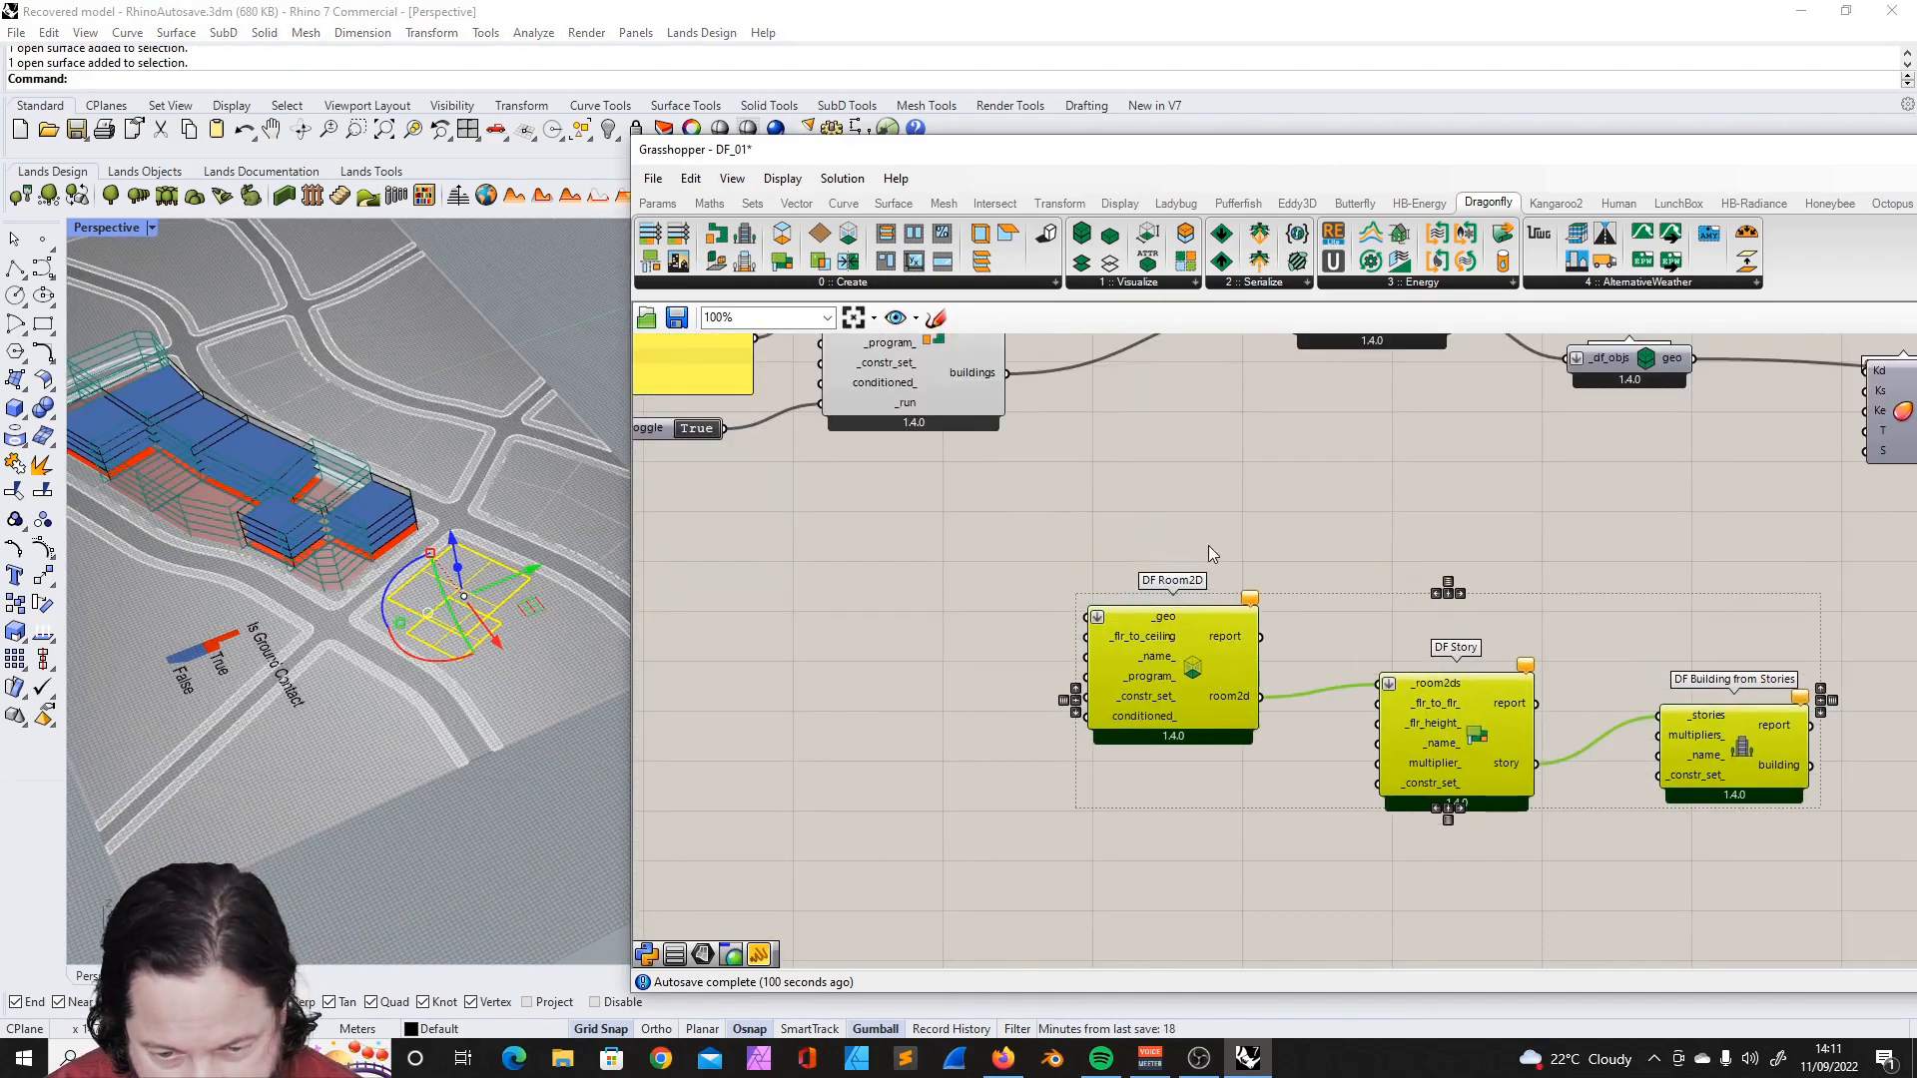
- Add a Surface parameter referencing the two selected planes and connect it to DF Room2D's _geo input
{"action": "left_click", "coordinate": [1208, 545]}
{"action": "mouse_move", "coordinate": [1150, 614]}
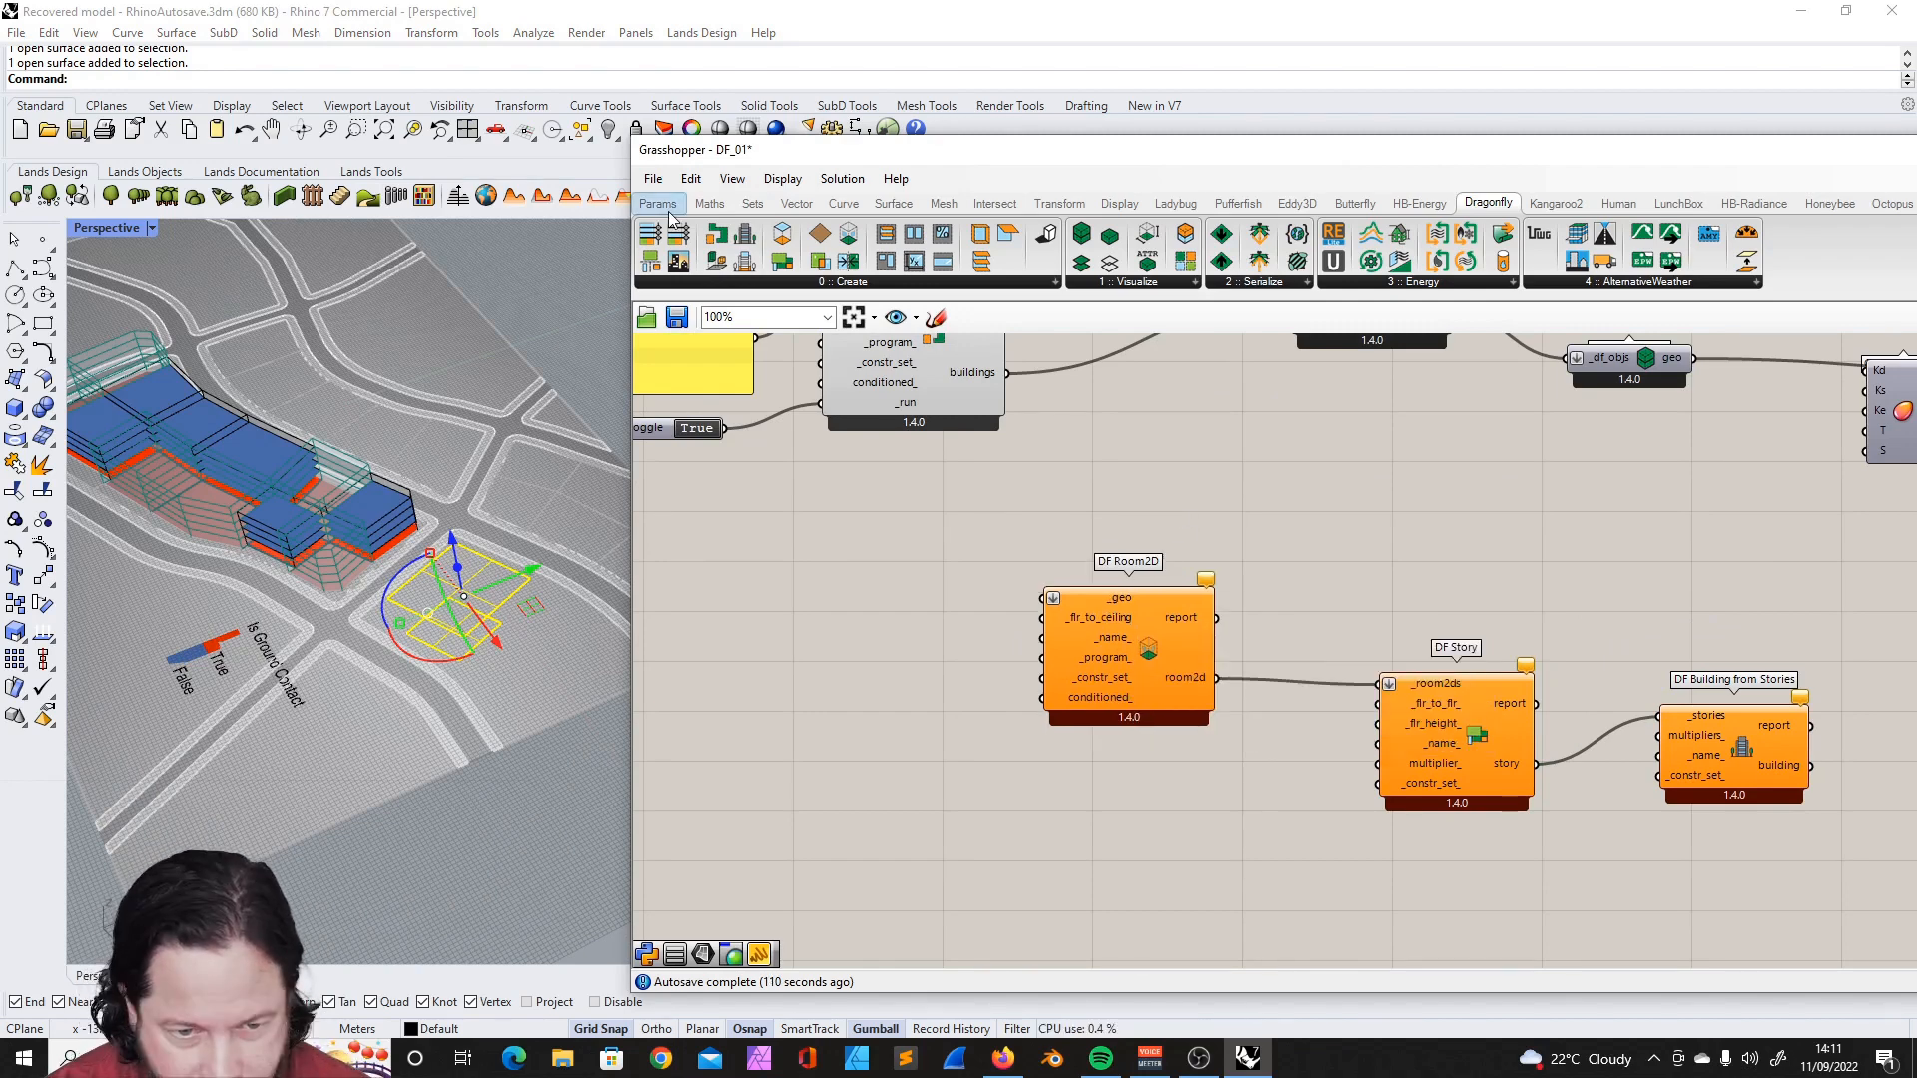
{"action": "left_click", "coordinate": [663, 206]}
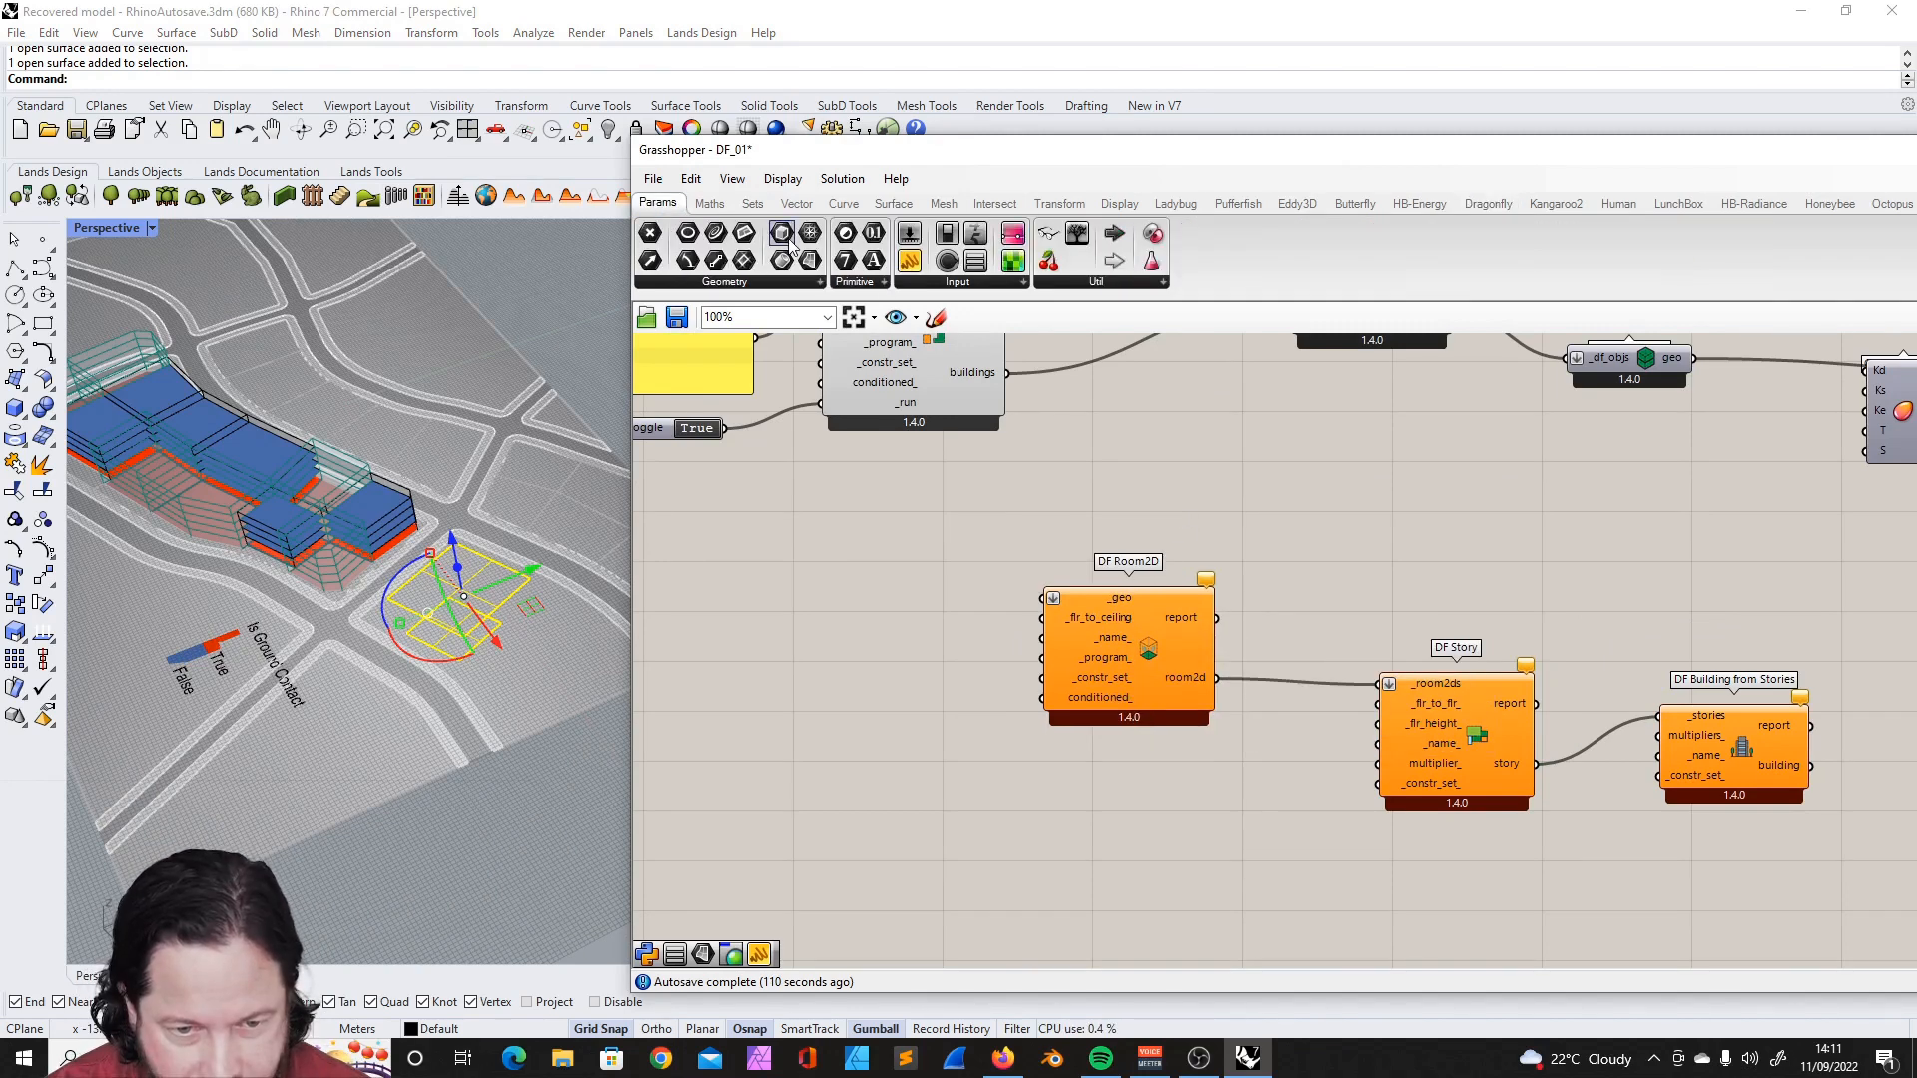
{"action": "left_click", "coordinate": [930, 681]}
{"action": "left_click_drag", "start_coordinate": [930, 681], "coordinate": [882, 591]}
{"action": "left_click_drag", "start_coordinate": [854, 587], "coordinate": [889, 599]}
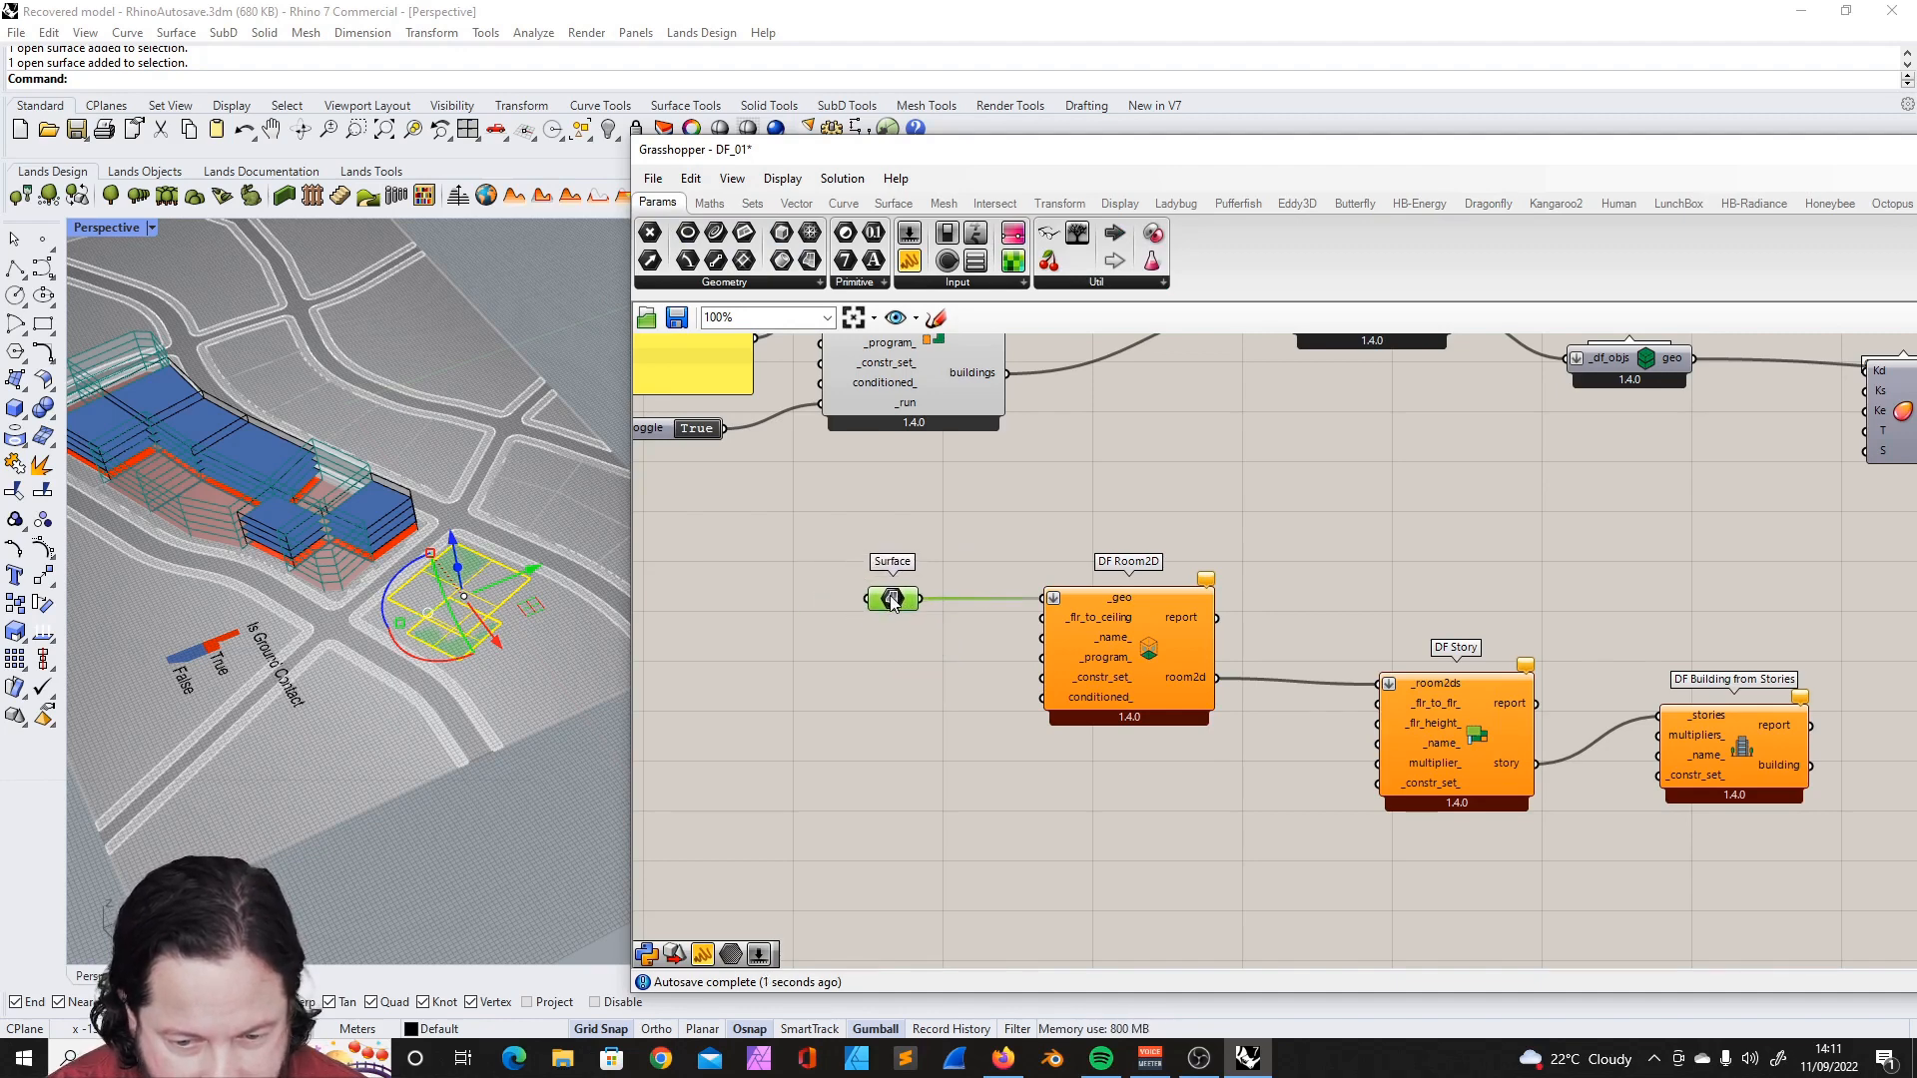
{"action": "left_click", "coordinate": [976, 716]}
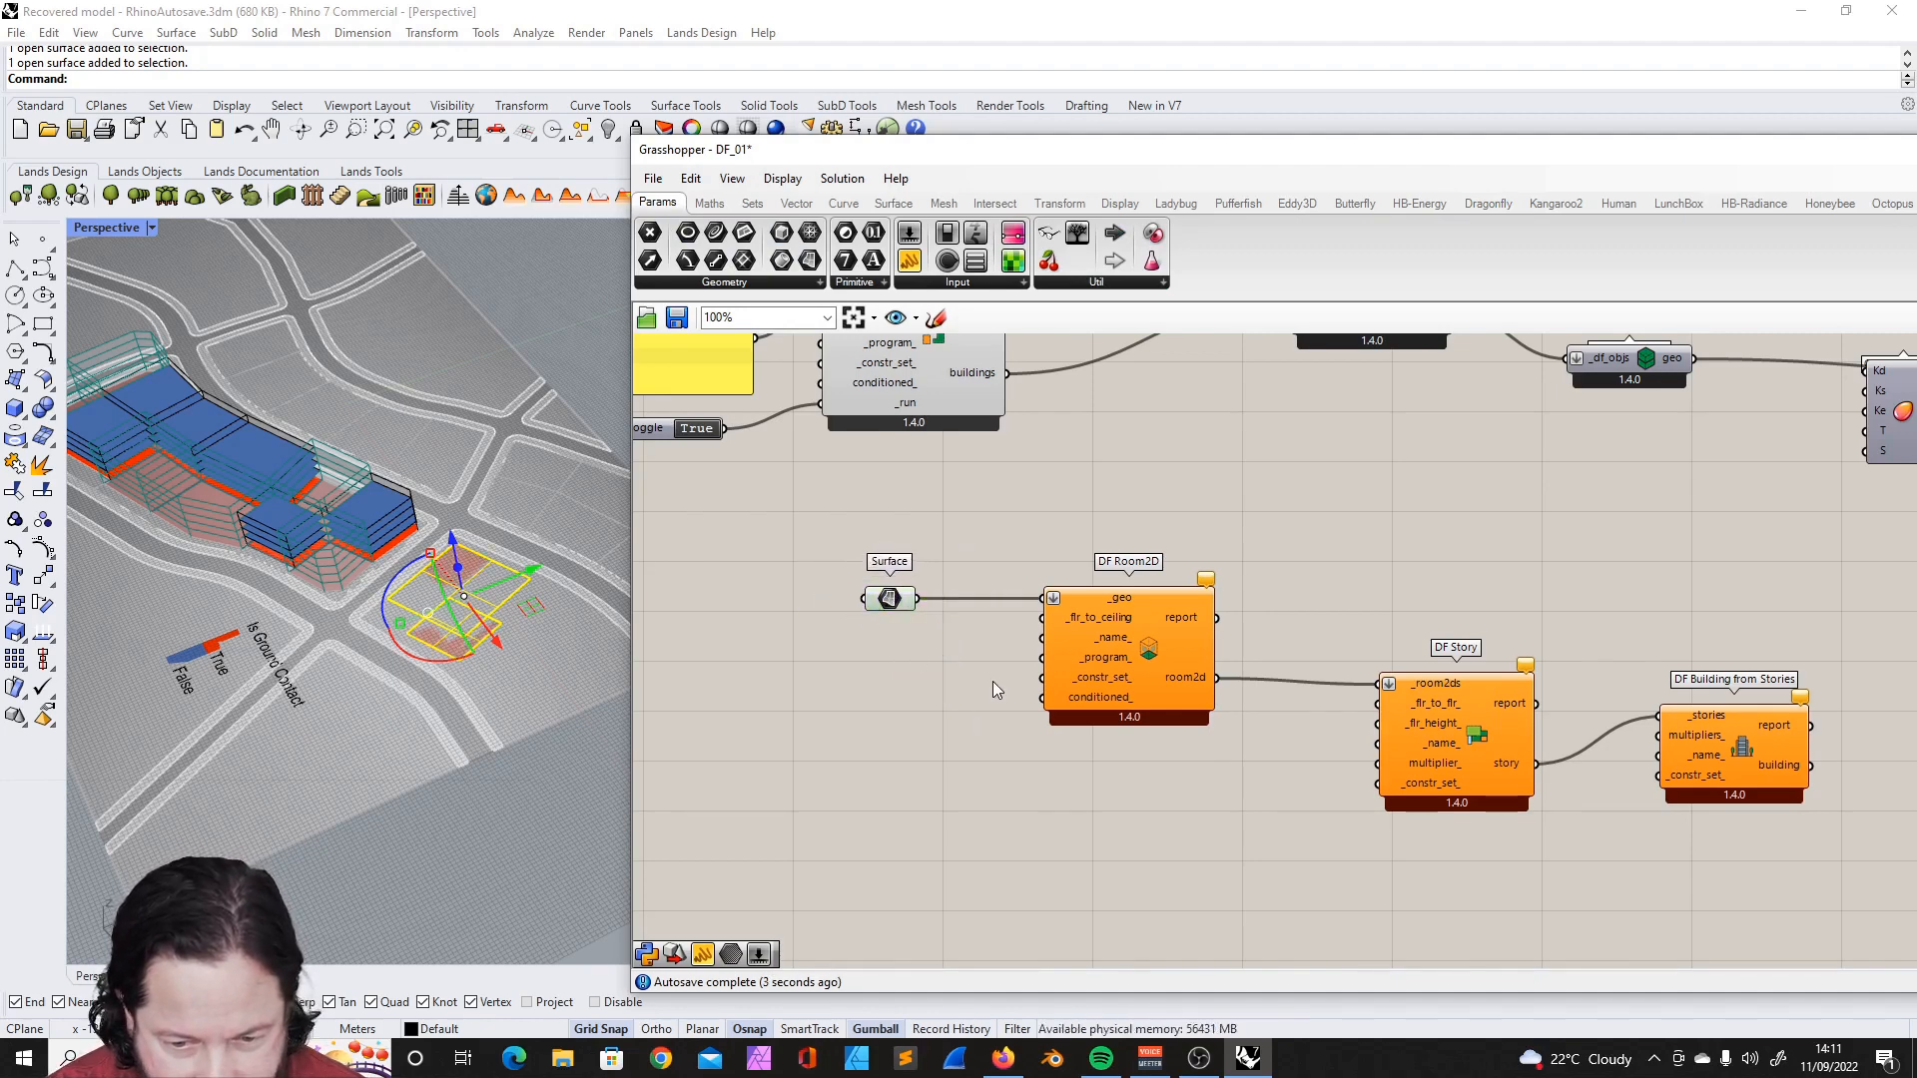
- Duplicate the floor heights panel below the Surface parameter and replace its contents with 3.0
{"action": "mouse_move", "coordinate": [1090, 615]}
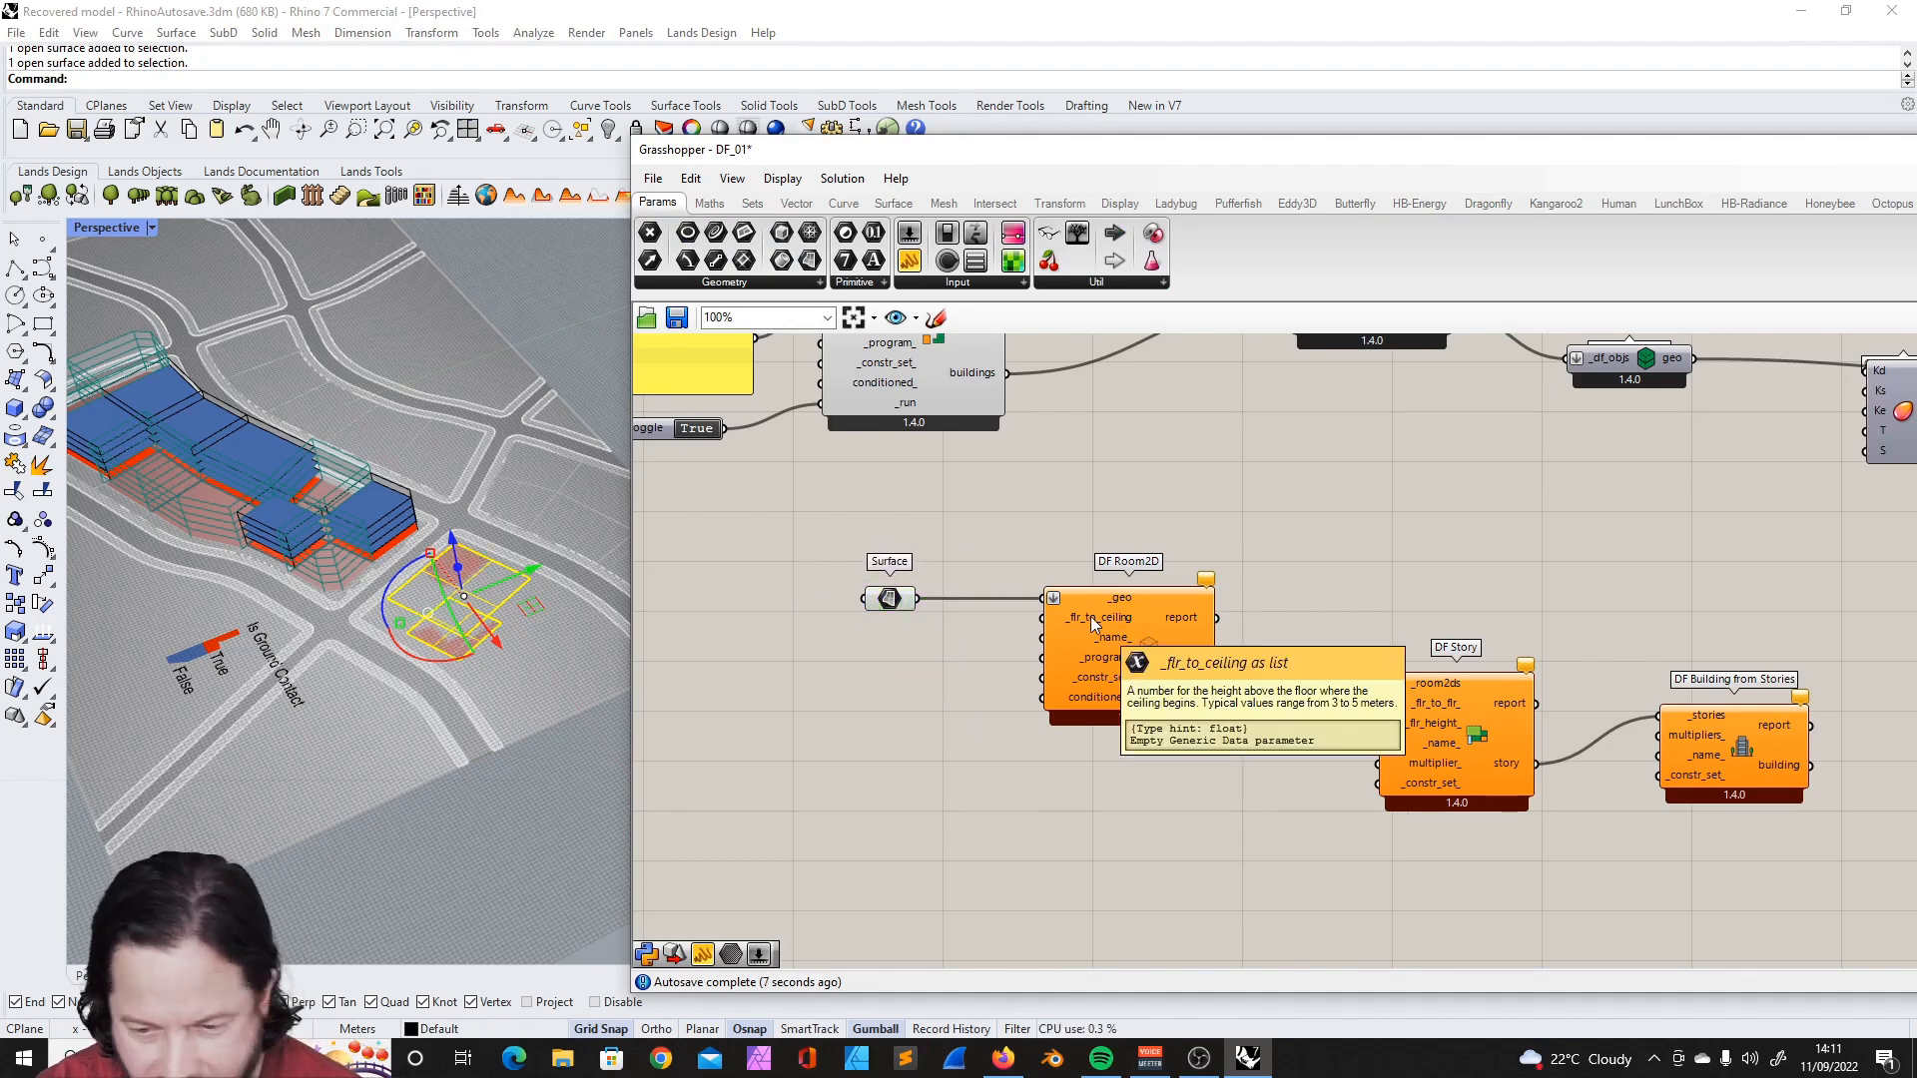
{"action": "left_click_drag", "start_coordinate": [889, 599], "coordinate": [825, 599]}
{"action": "scroll", "coordinate": [883, 629], "scroll_direction": "down", "scroll_amount": 2}
{"action": "scroll", "coordinate": [805, 461], "scroll_direction": "up", "scroll_amount": 1}
{"action": "left_click", "coordinate": [717, 386]}
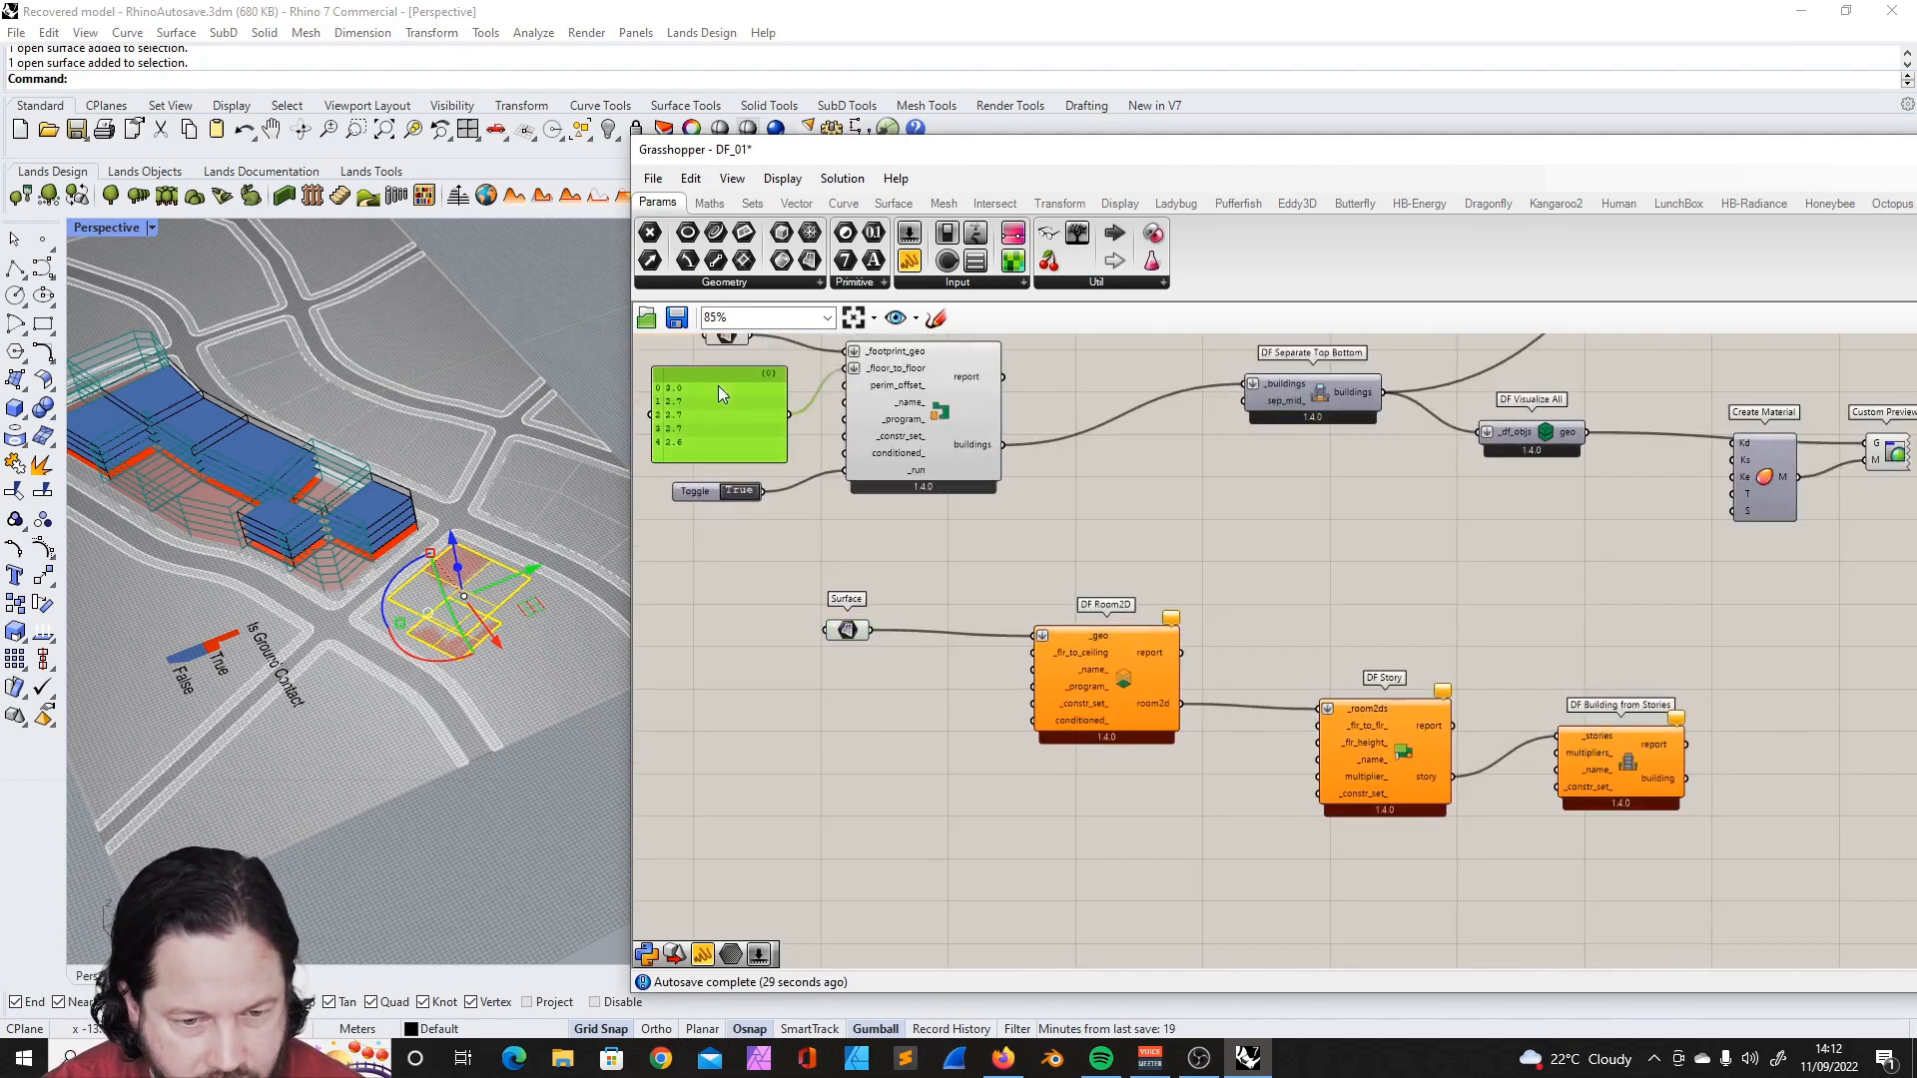
{"action": "key", "text": "ctrl+c"}
{"action": "key", "text": "ctrl+v"}
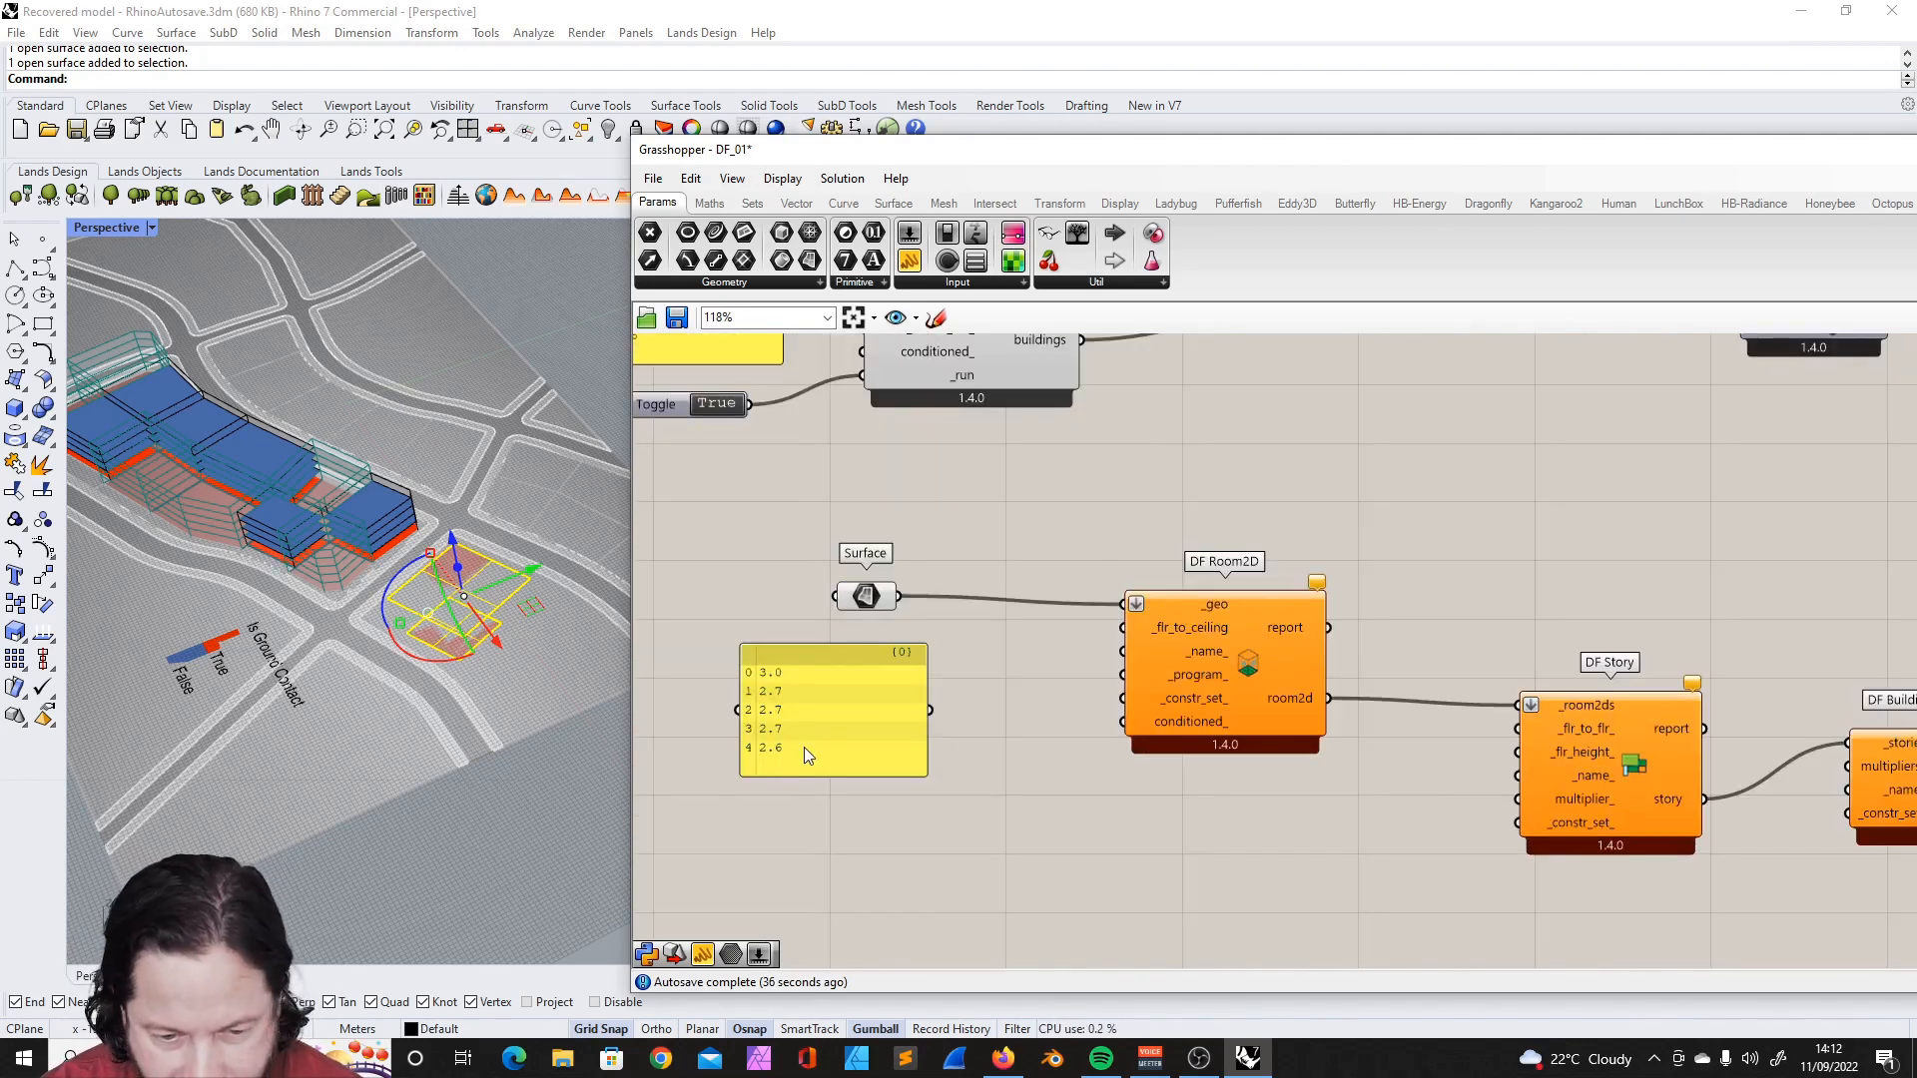
{"action": "double_click", "coordinate": [805, 747]}
{"action": "key", "text": "ctrl+a"}
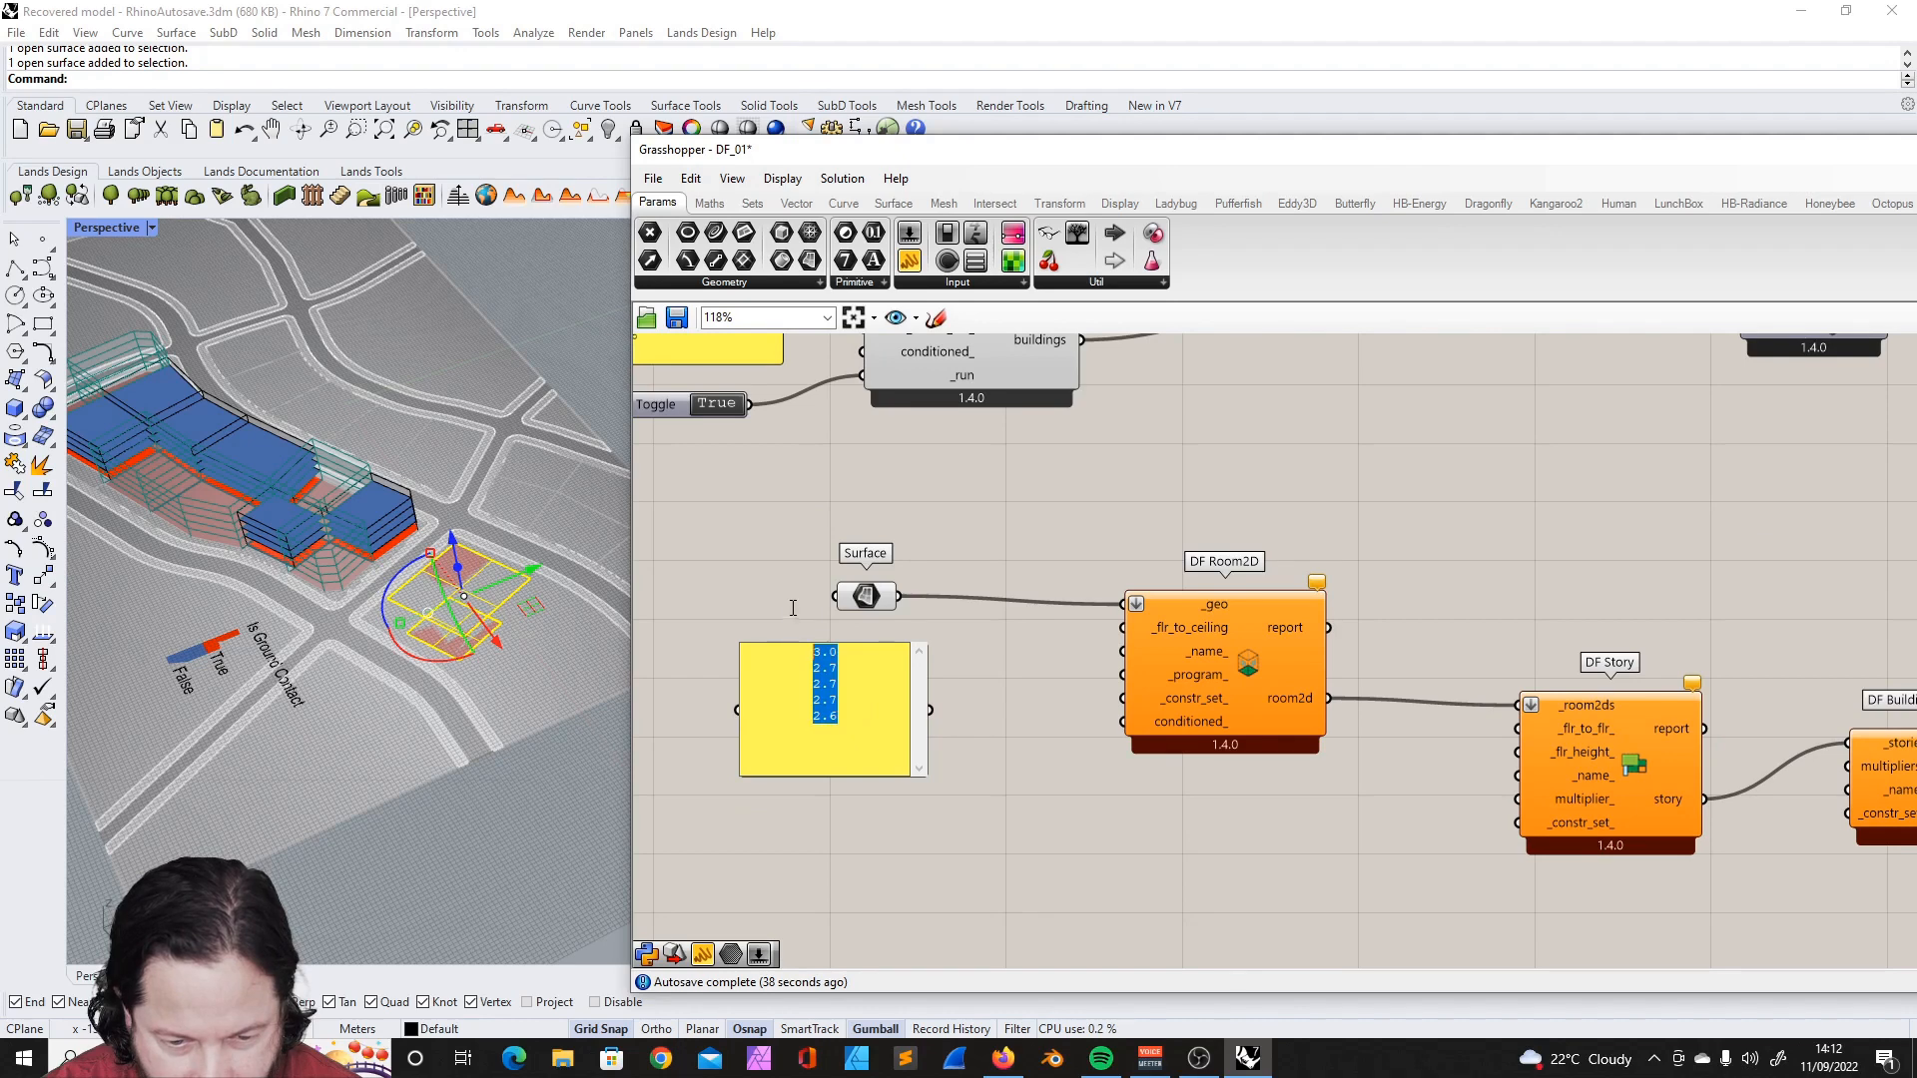
{"action": "type", "text": "3.0"}
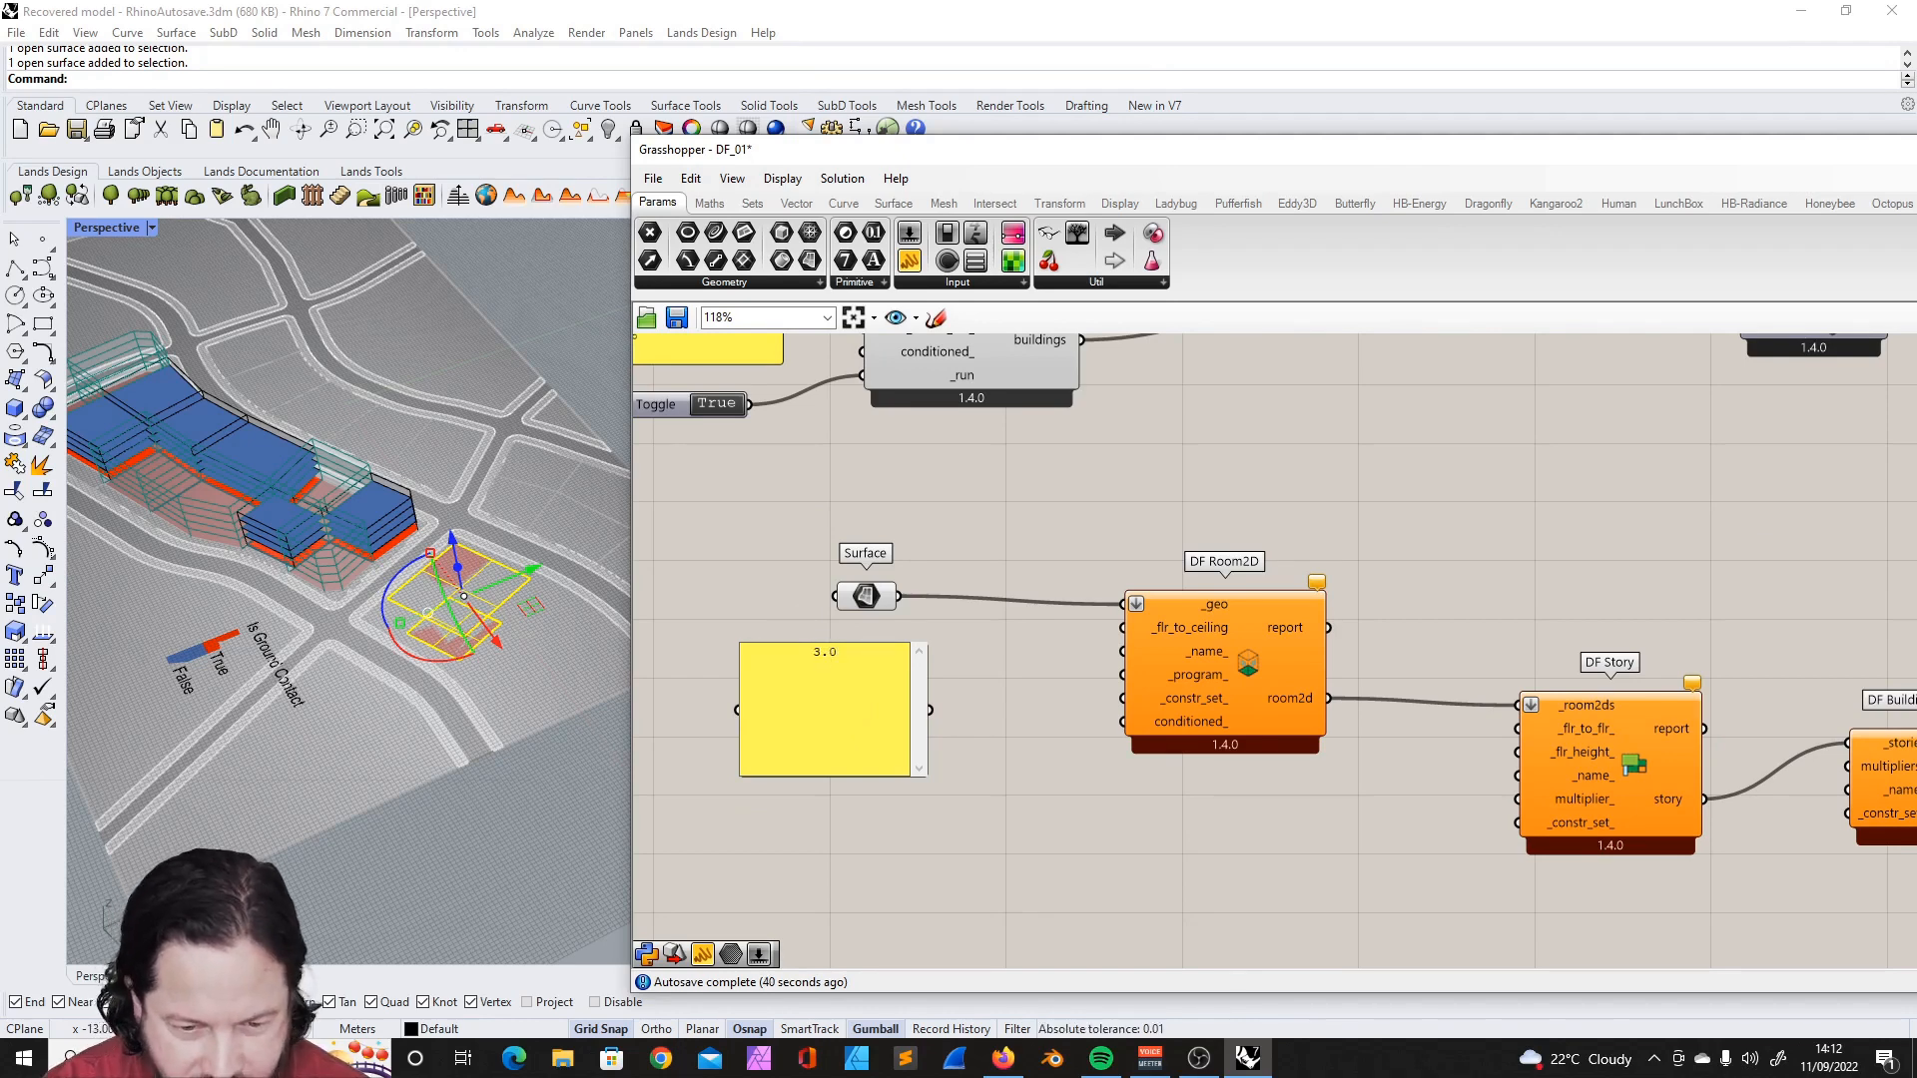
{"action": "left_click", "coordinate": [991, 664]}
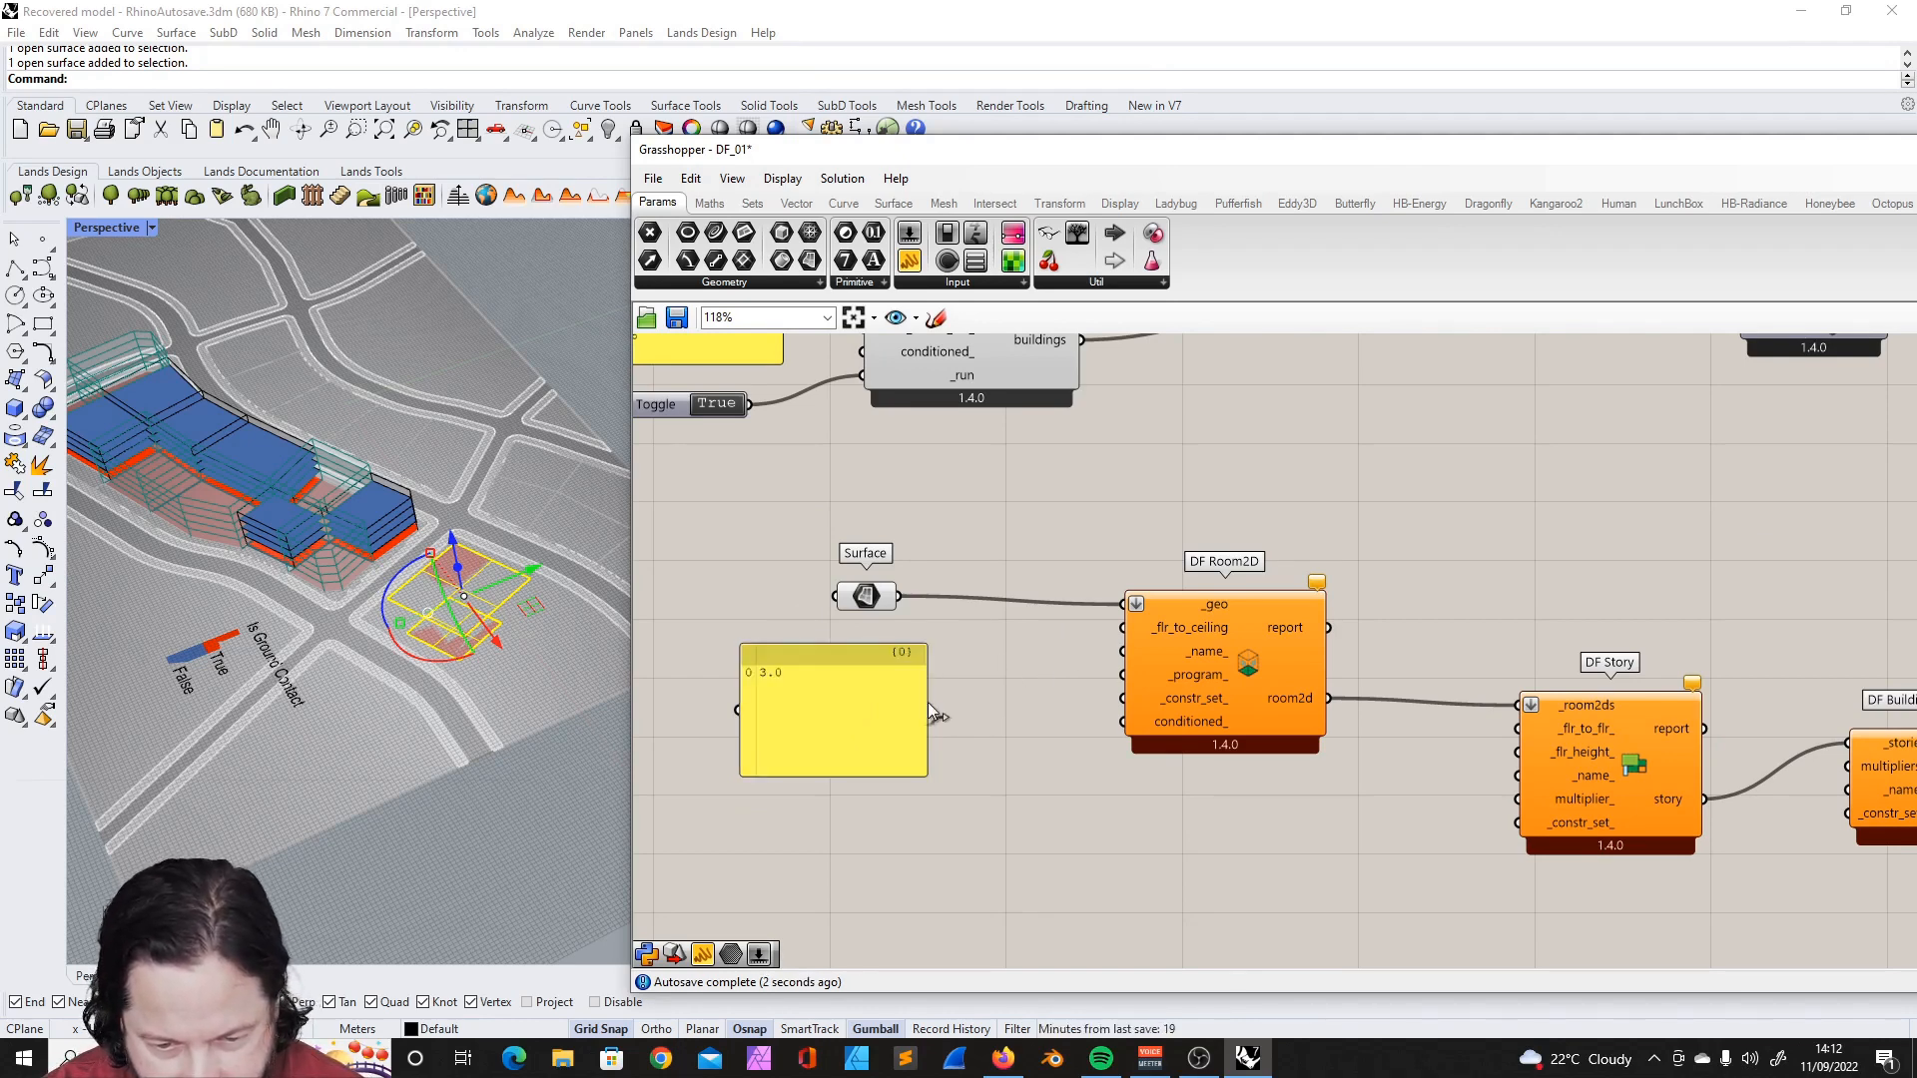
- Connect the 3.0 panel to DF Room2D's _flr_to_ceiling input and tidy the component positions
{"action": "left_click_drag", "start_coordinate": [931, 710], "coordinate": [1123, 628]}
{"action": "left_click_drag", "start_coordinate": [891, 681], "coordinate": [929, 649]}
{"action": "left_click_drag", "start_coordinate": [903, 738], "coordinate": [907, 665]}
{"action": "scroll", "coordinate": [1178, 649], "scroll_direction": "down", "scroll_amount": 4}
{"action": "right_click_drag", "start_coordinate": [1252, 628], "coordinate": [819, 529]}
{"action": "scroll", "coordinate": [1093, 603], "scroll_direction": "up", "scroll_amount": 4}
{"action": "left_click_drag", "start_coordinate": [784, 644], "coordinate": [804, 652]}
{"action": "left_click", "coordinate": [946, 733]}
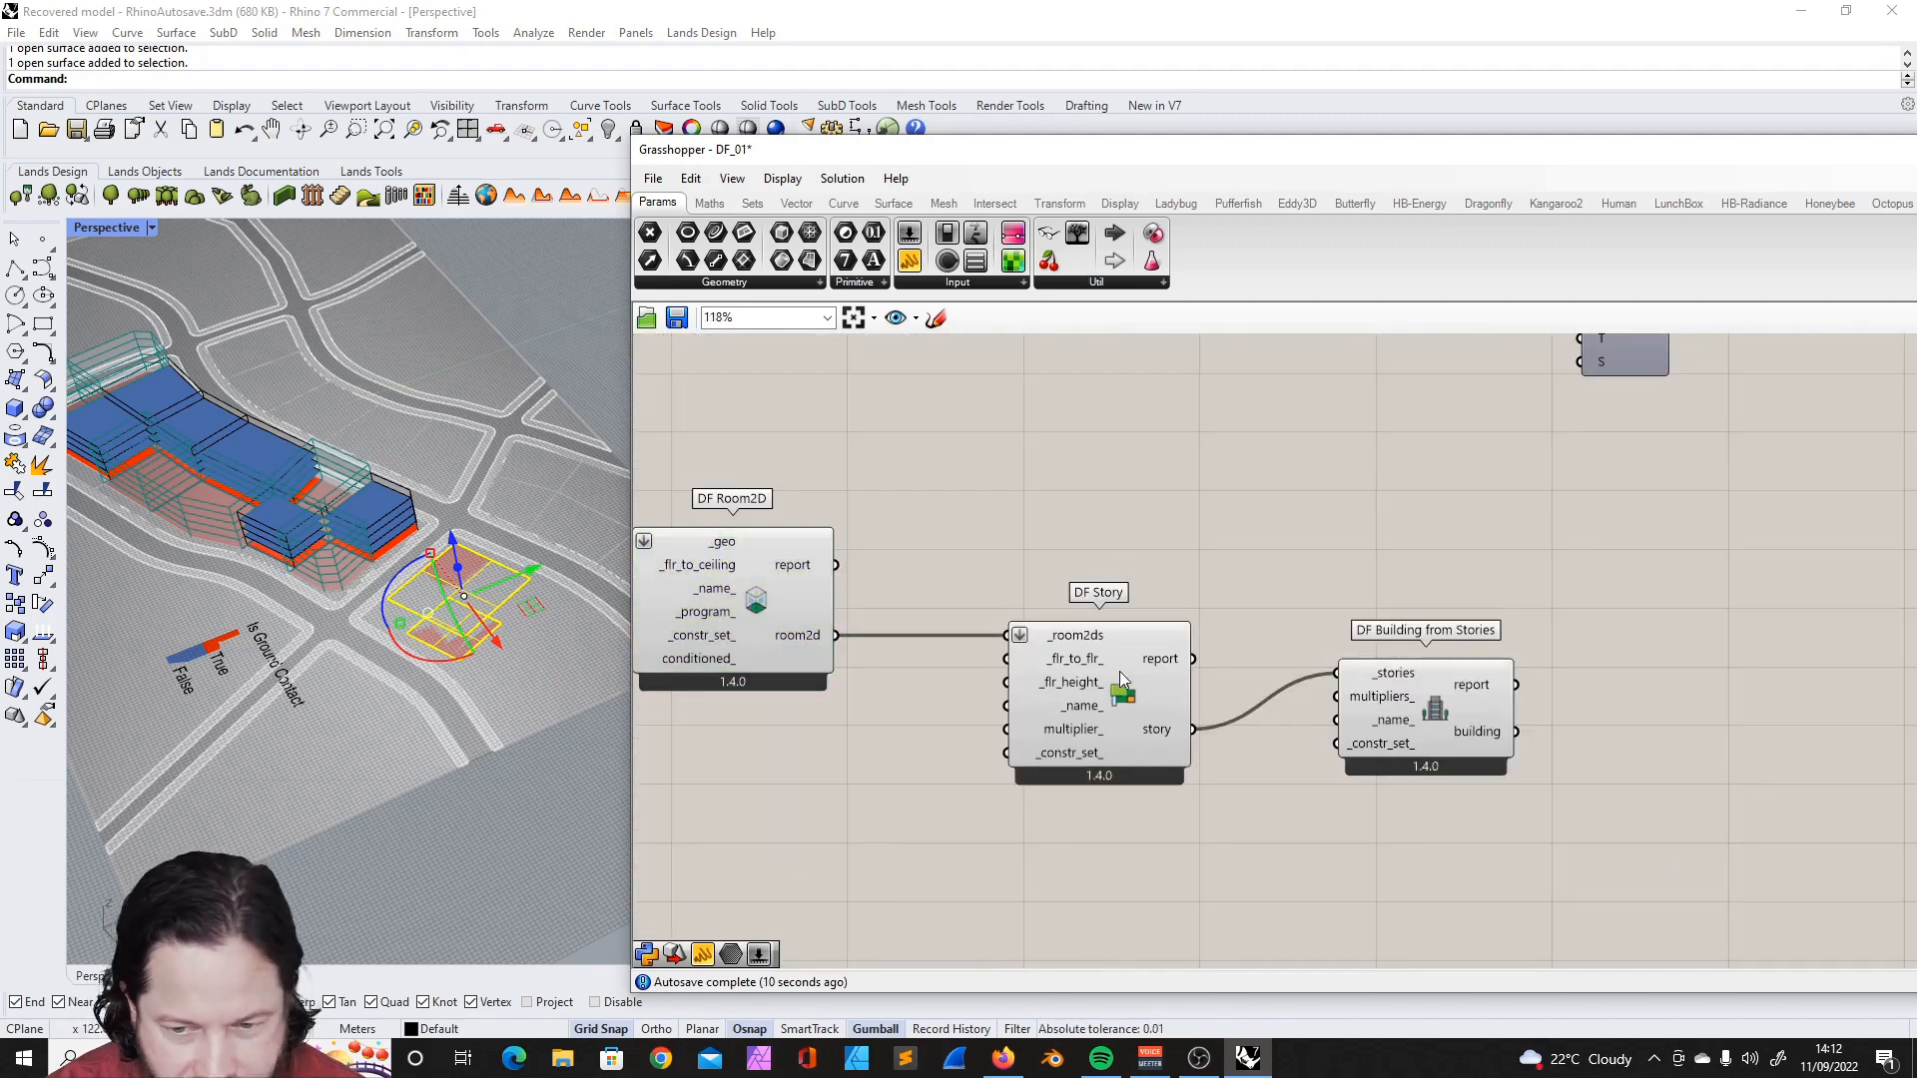
- Duplicate the DF Visualize All component and connect DF Building from Stories' building output to its _df_objs input
{"action": "scroll", "coordinate": [1128, 670], "scroll_direction": "down", "scroll_amount": 5}
{"action": "scroll", "coordinate": [1175, 629], "scroll_direction": "up", "scroll_amount": 2}
{"action": "right_click_drag", "start_coordinate": [1172, 615], "coordinate": [1146, 596]}
{"action": "left_click", "coordinate": [1101, 562]}
{"action": "scroll", "coordinate": [1228, 631], "scroll_direction": "up", "scroll_amount": 1}
{"action": "key", "text": "ctrl+c"}
{"action": "key", "text": "ctrl+v"}
{"action": "scroll", "coordinate": [1268, 815], "scroll_direction": "up", "scroll_amount": 3}
{"action": "left_click_drag", "start_coordinate": [1196, 873], "coordinate": [1288, 706]}
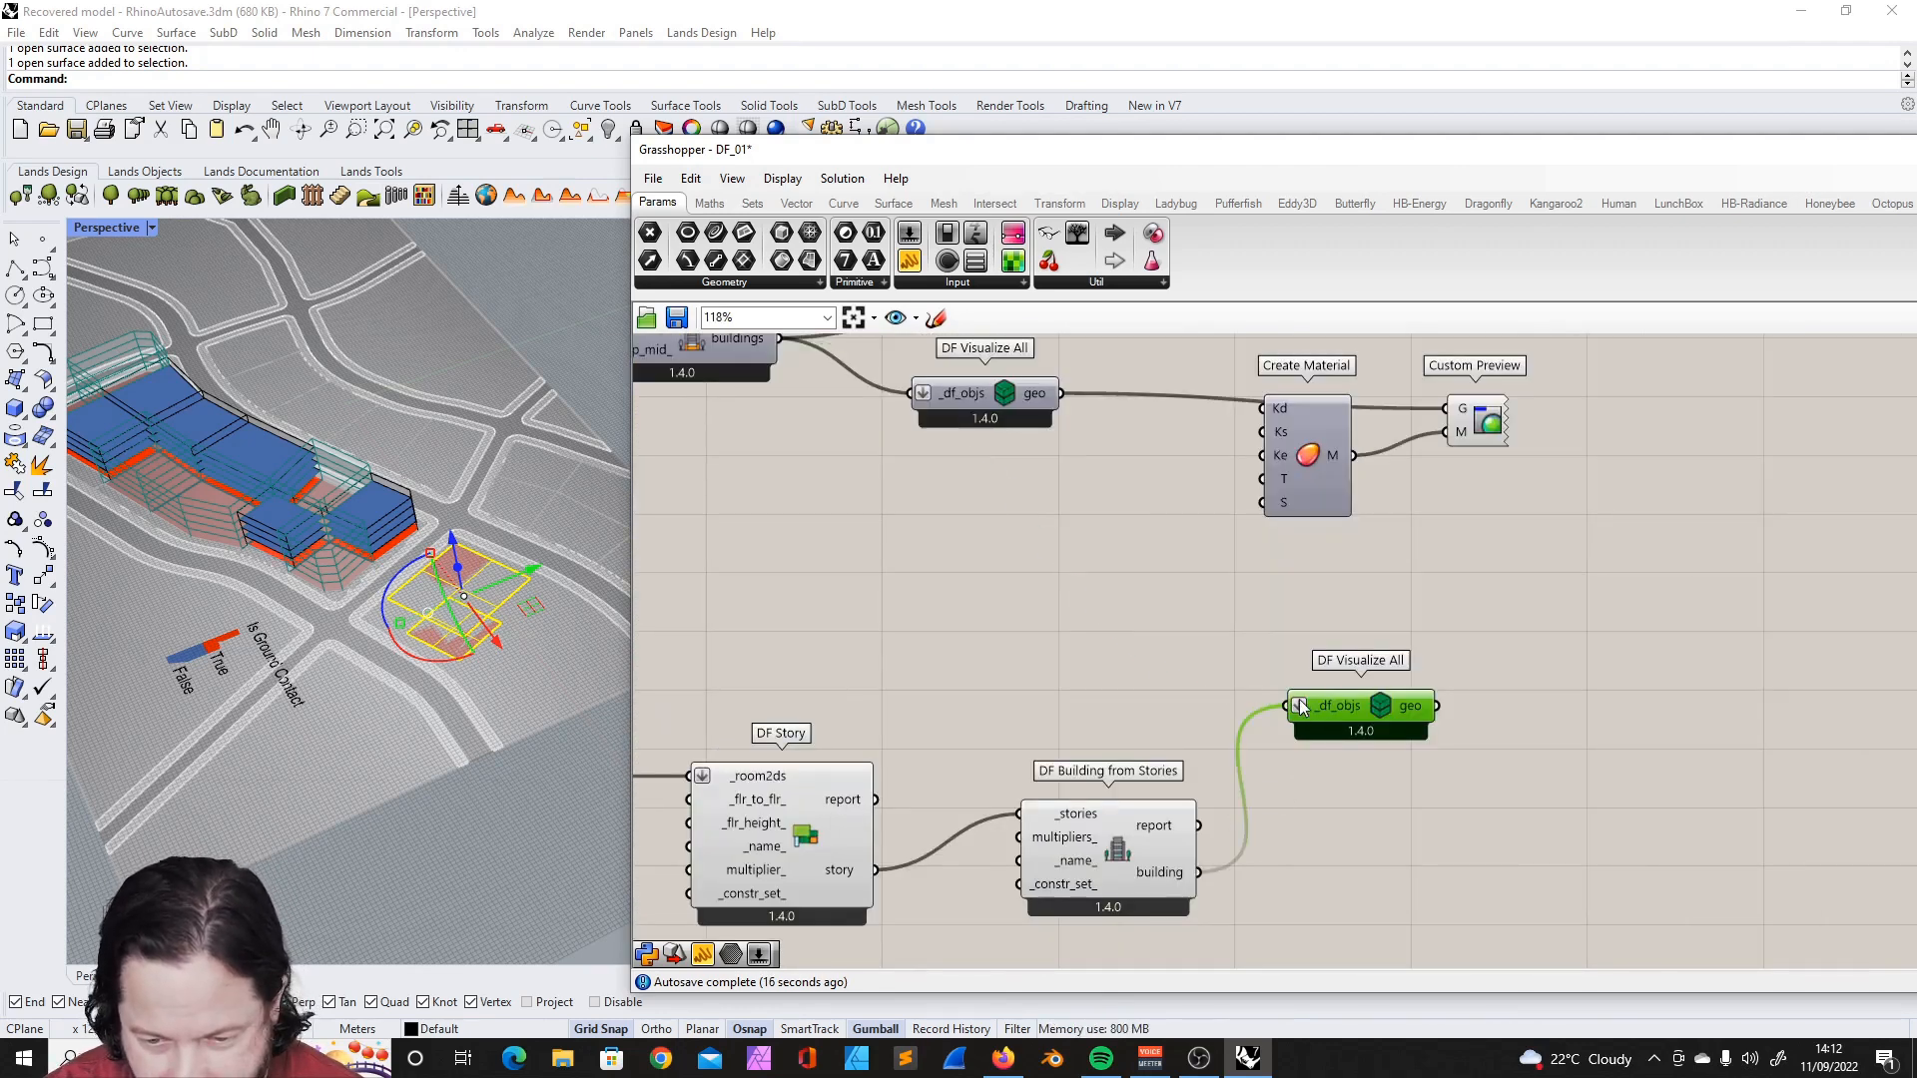
- Turn on the preview of the duplicated DF Visualize All and inspect the two room volumes in Rhino
{"action": "right_click", "coordinate": [1386, 698]}
{"action": "left_click", "coordinate": [1467, 865]}
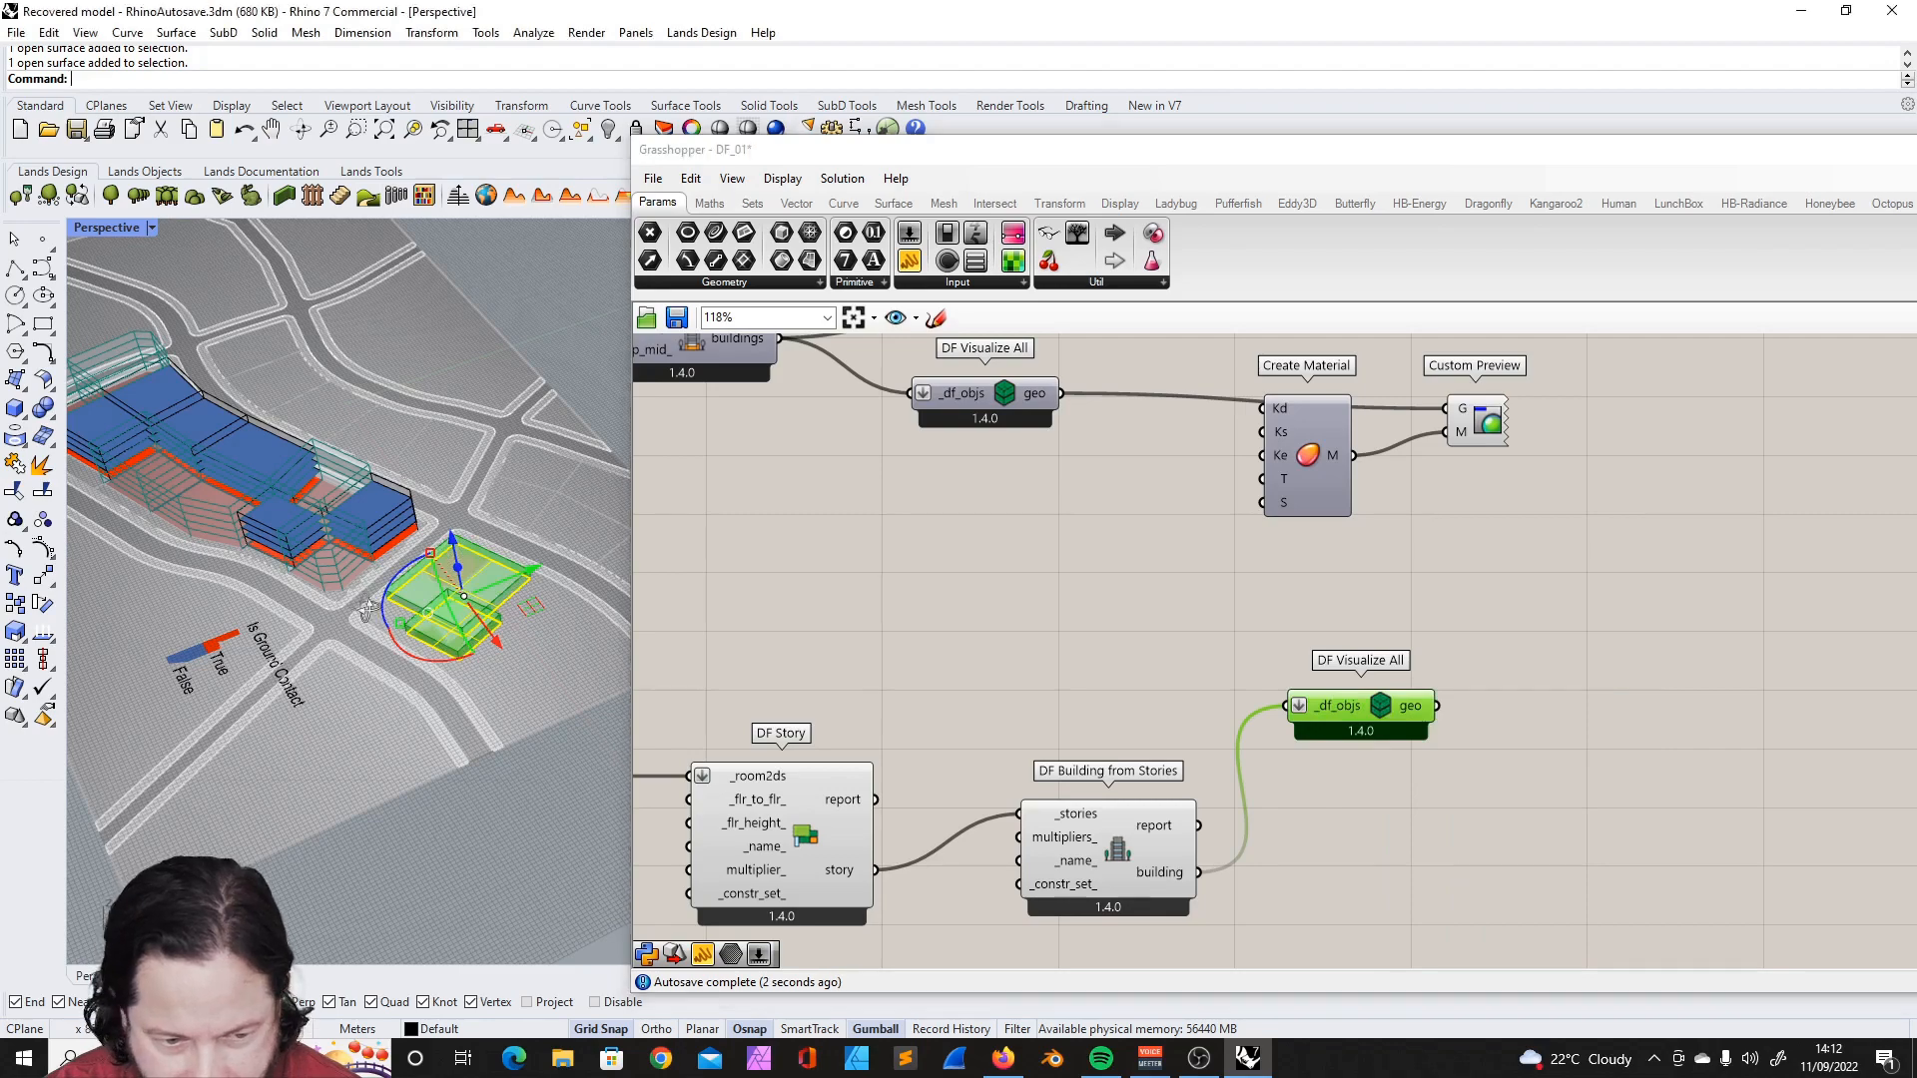
{"action": "right_click_drag", "start_coordinate": [547, 679], "coordinate": [557, 568]}
{"action": "scroll", "coordinate": [557, 567], "scroll_direction": "up", "scroll_amount": 8}
{"action": "scroll", "coordinate": [557, 567], "scroll_direction": "down", "scroll_amount": 5}
{"action": "right_click_drag", "start_coordinate": [385, 649], "coordinate": [414, 591]}
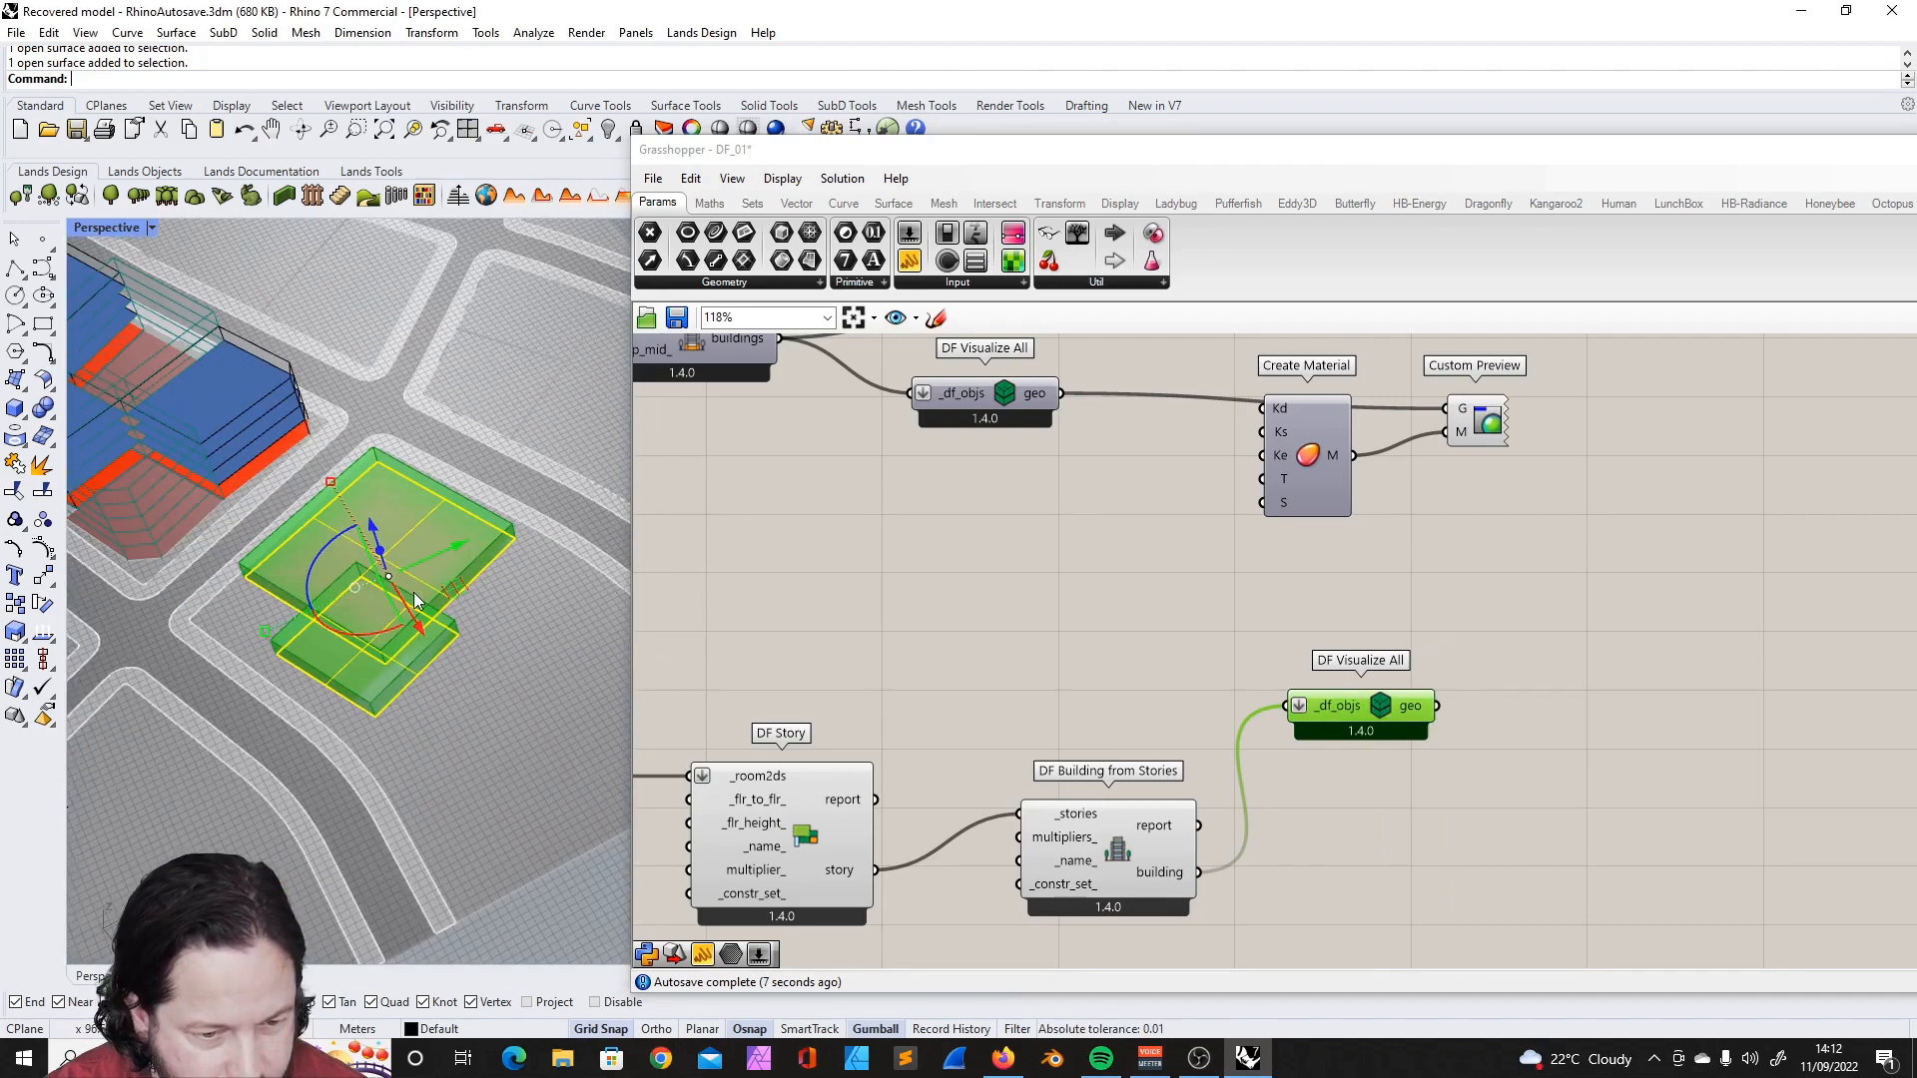
{"action": "scroll", "coordinate": [405, 525], "scroll_direction": "up", "scroll_amount": 5}
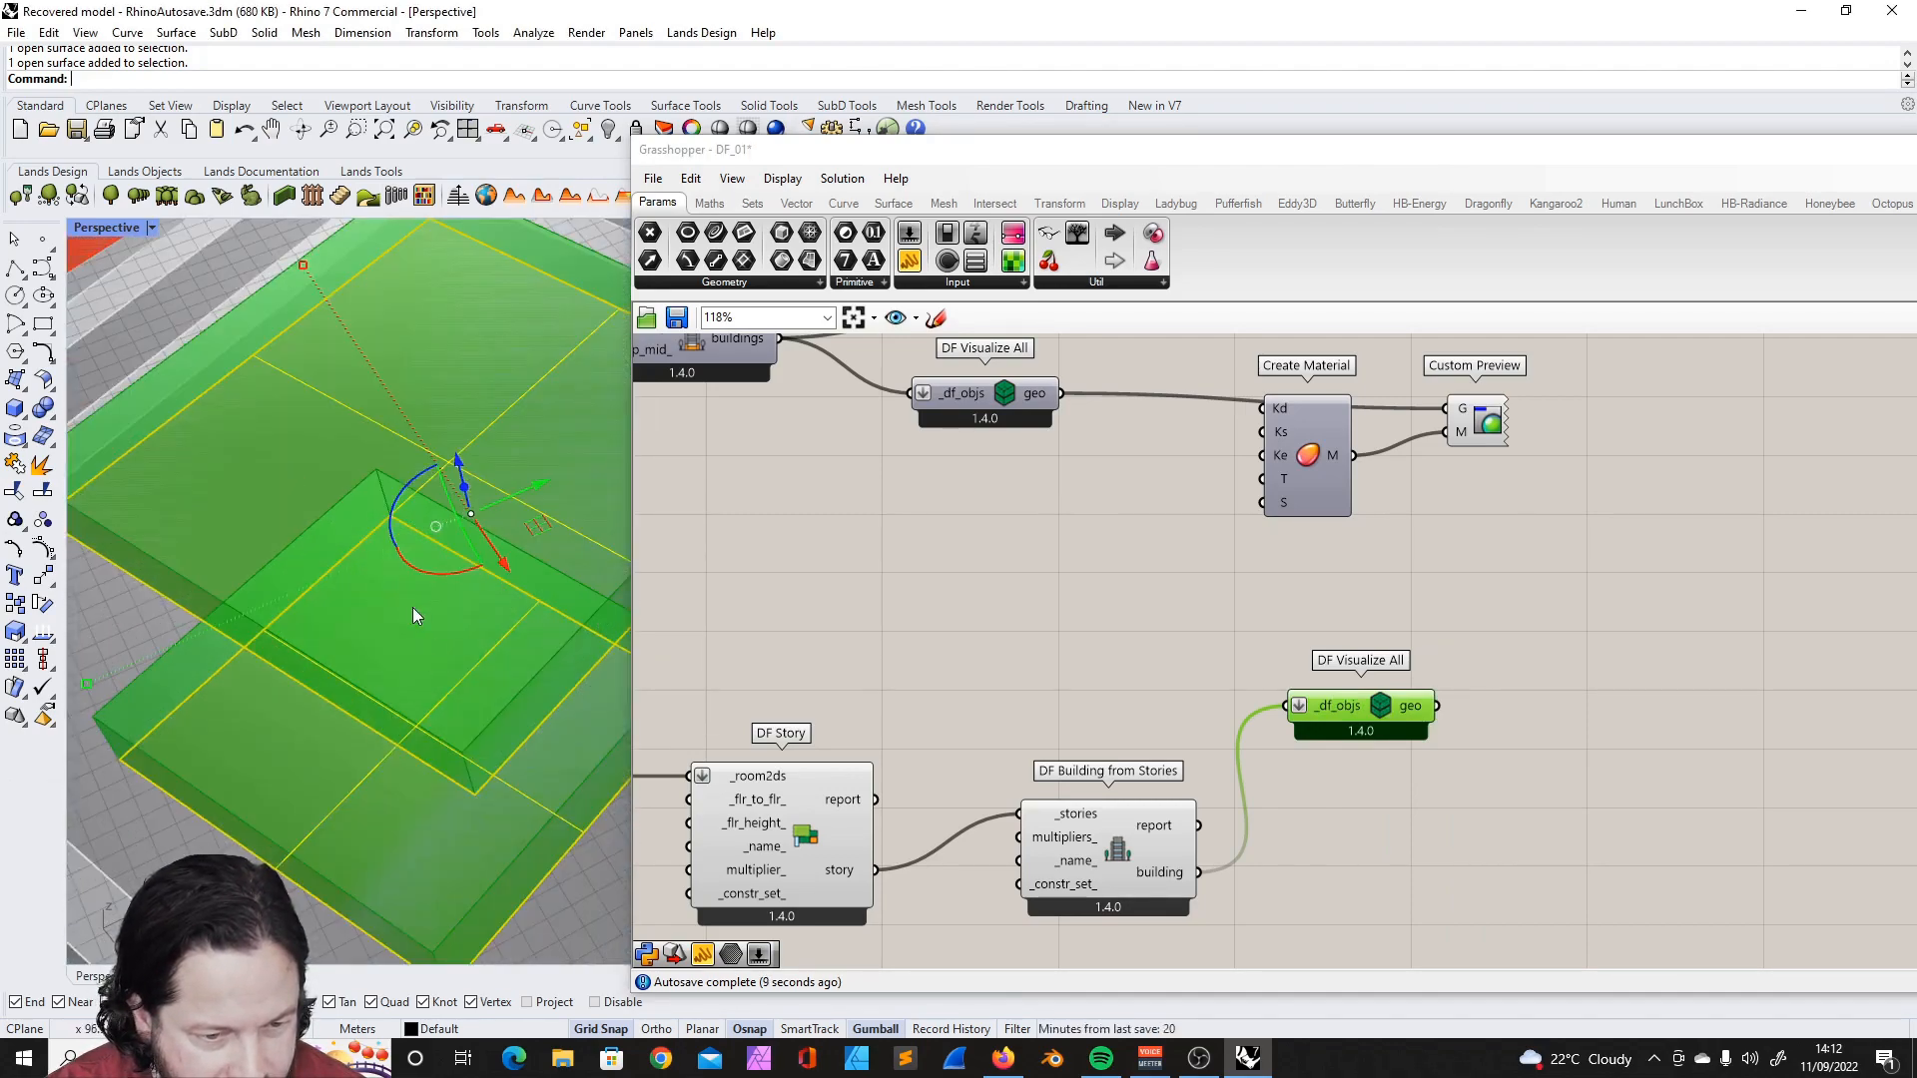
{"action": "scroll", "coordinate": [413, 607], "scroll_direction": "down", "scroll_amount": 6}
- Check DF Room2D's room2d output and feed it into a new DF Intersect Room2Ds component's _room2ds input
{"action": "left_click", "coordinate": [1036, 643]}
{"action": "scroll", "coordinate": [1108, 625], "scroll_direction": "down", "scroll_amount": 7}
{"action": "scroll", "coordinate": [863, 703], "scroll_direction": "up", "scroll_amount": 8}
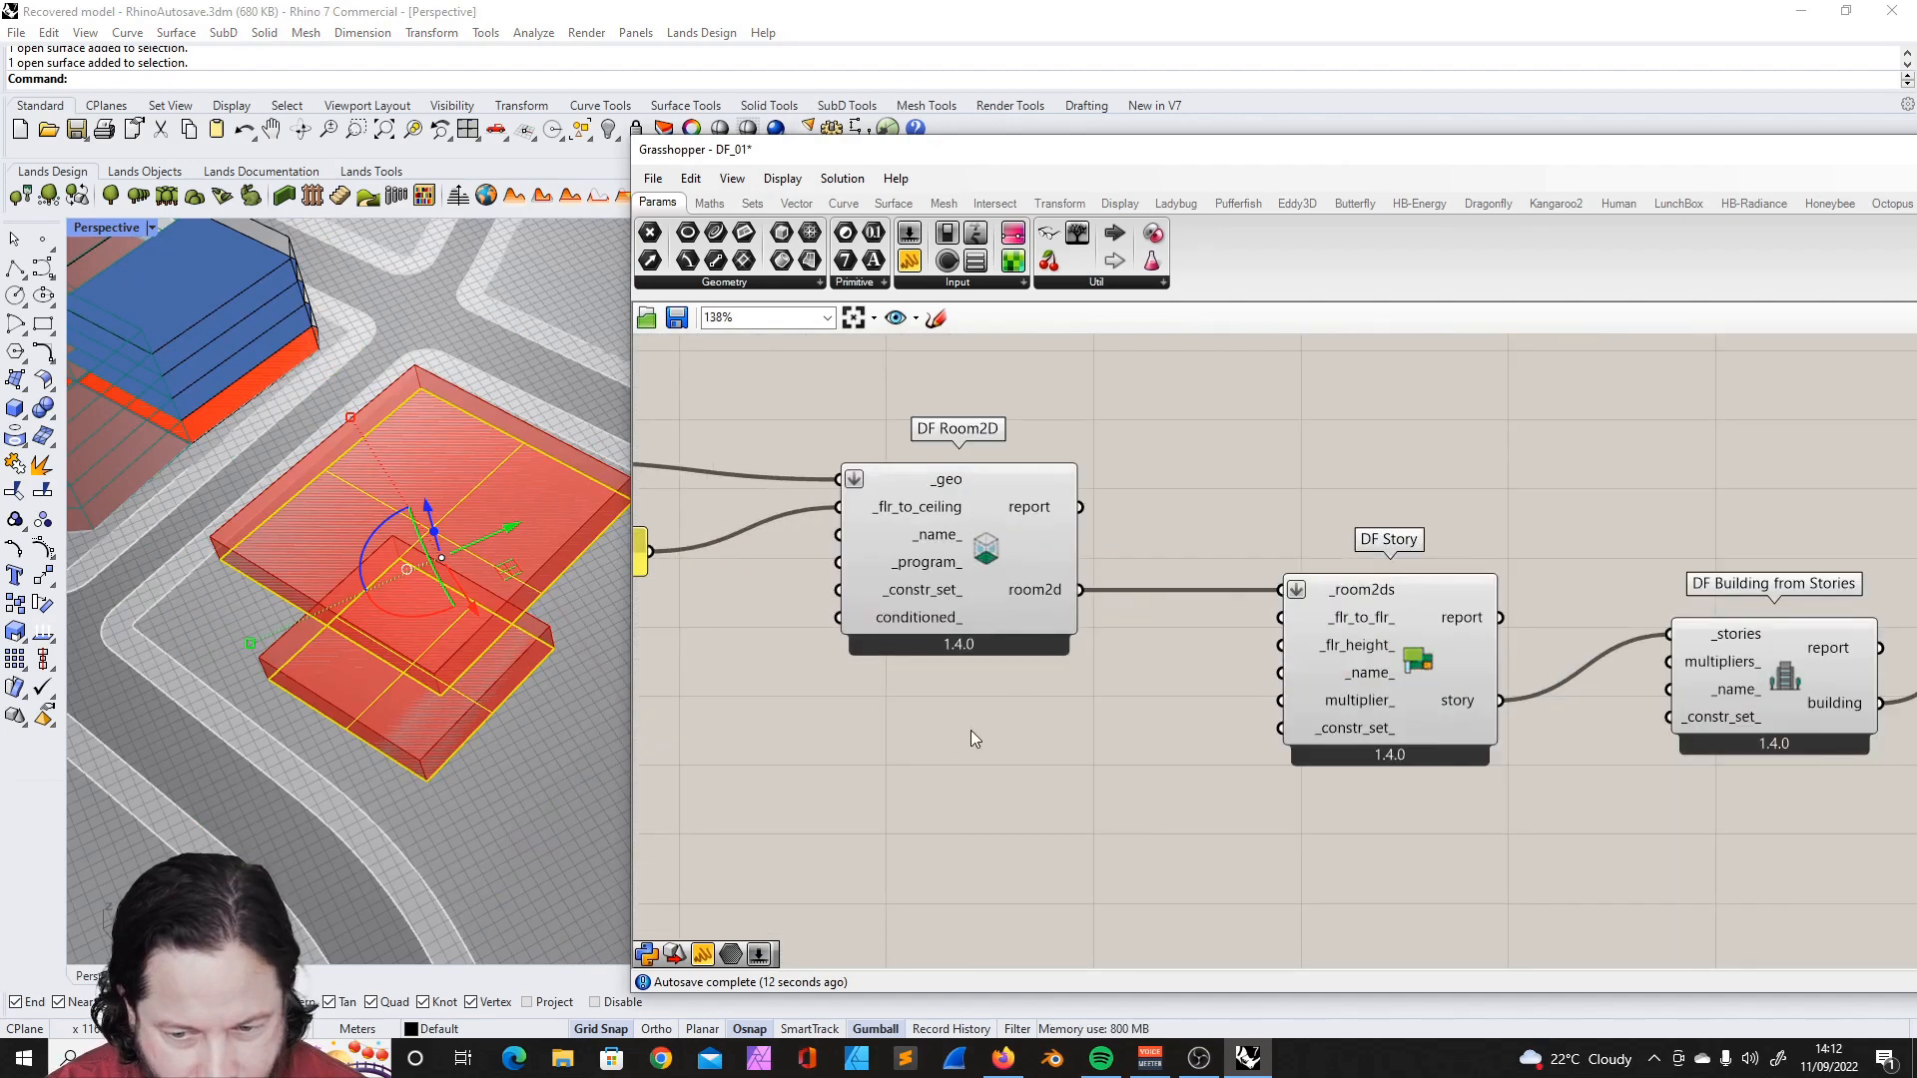
{"action": "scroll", "coordinate": [991, 518], "scroll_direction": "up", "scroll_amount": 3}
{"action": "mouse_move", "coordinate": [1057, 629]}
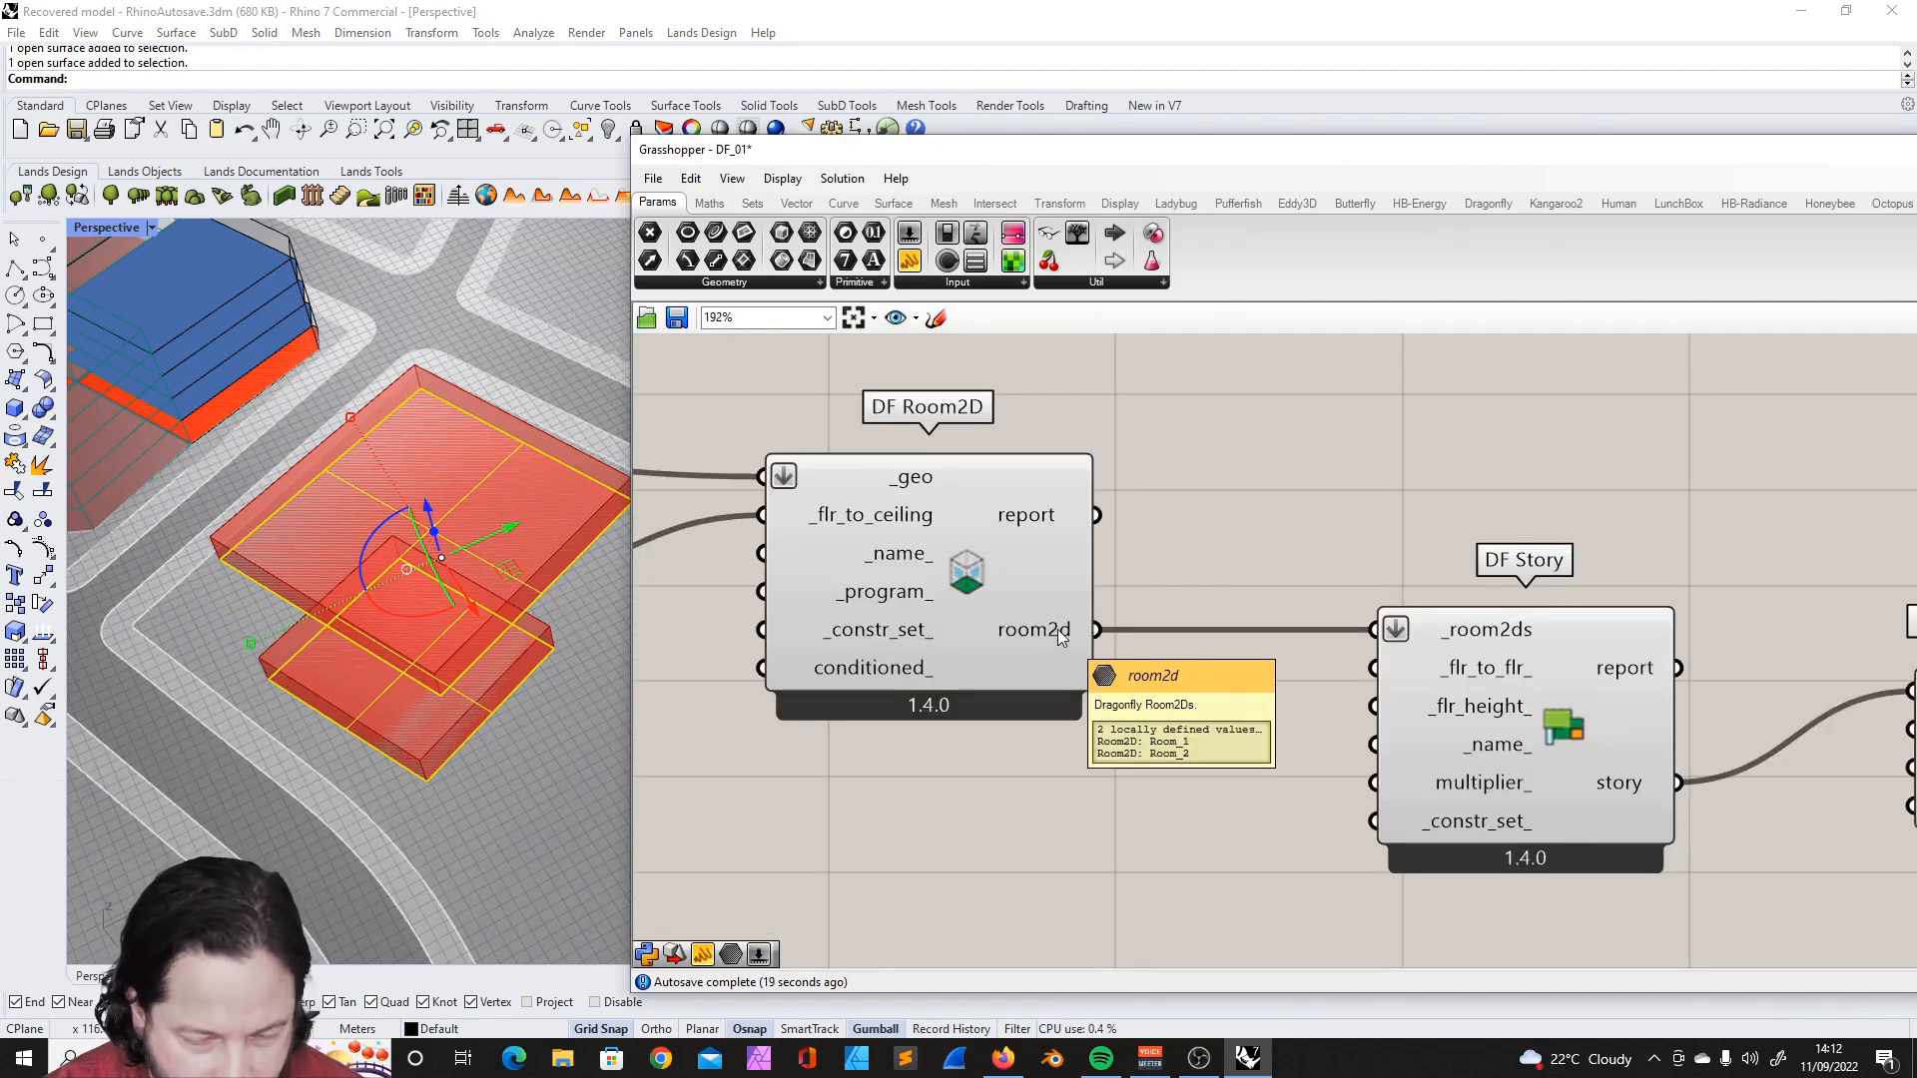
{"action": "scroll", "coordinate": [1057, 629], "scroll_direction": "down", "scroll_amount": 6}
{"action": "scroll", "coordinate": [1474, 735], "scroll_direction": "up", "scroll_amount": 5}
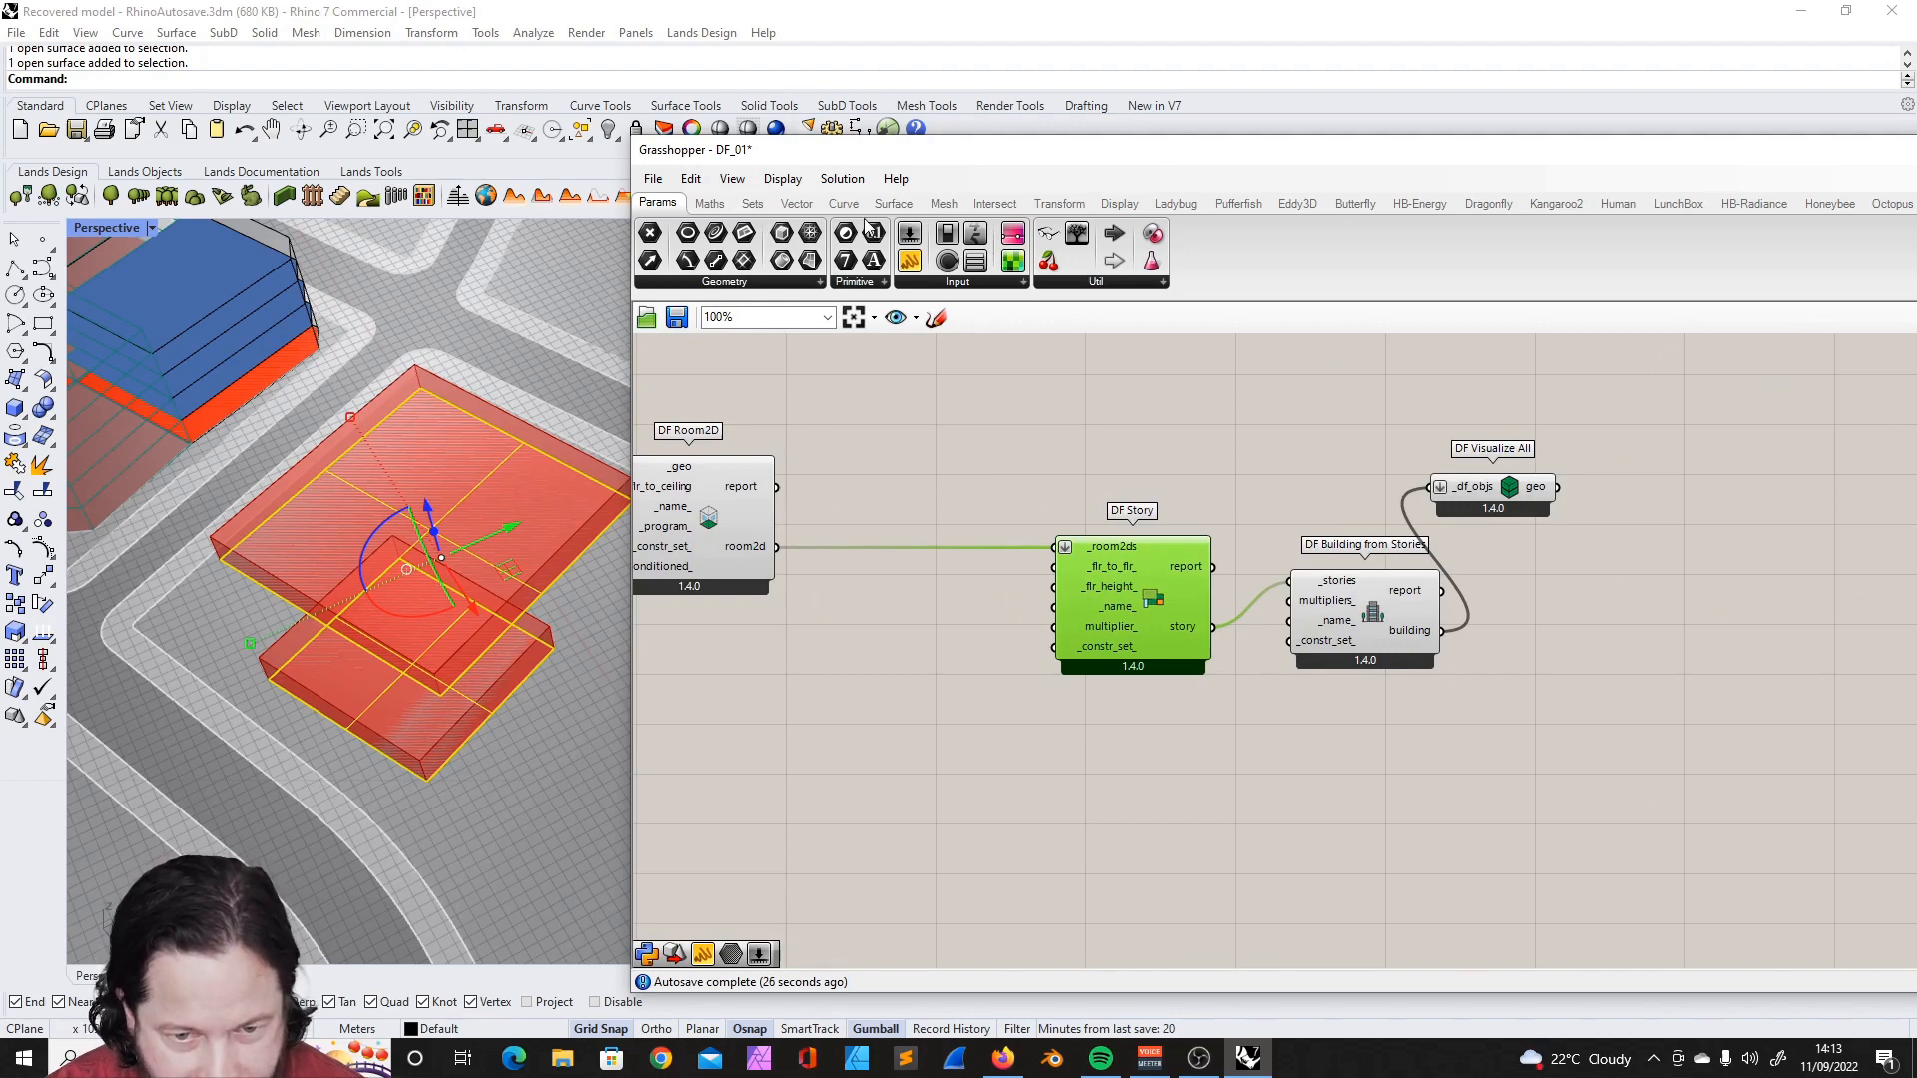
{"action": "left_click", "coordinate": [1488, 203]}
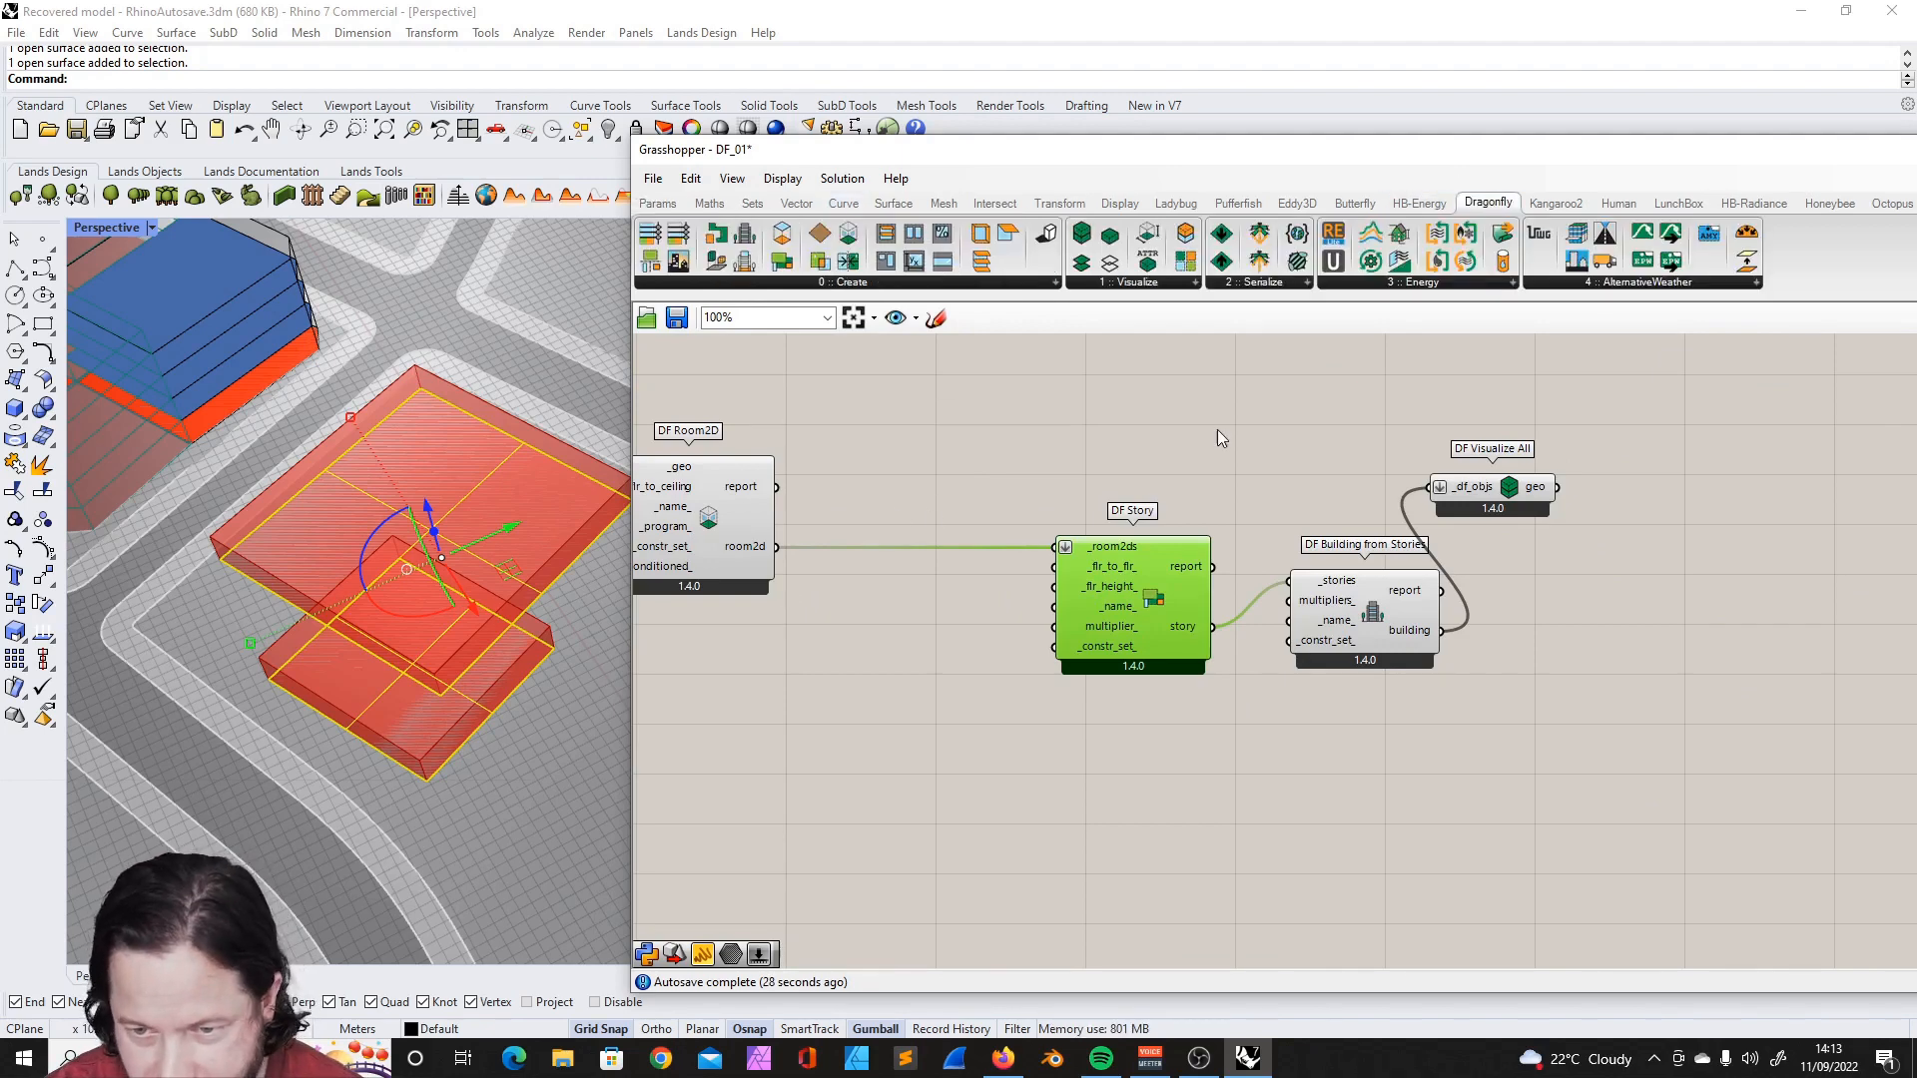
{"action": "left_click", "coordinate": [796, 282]}
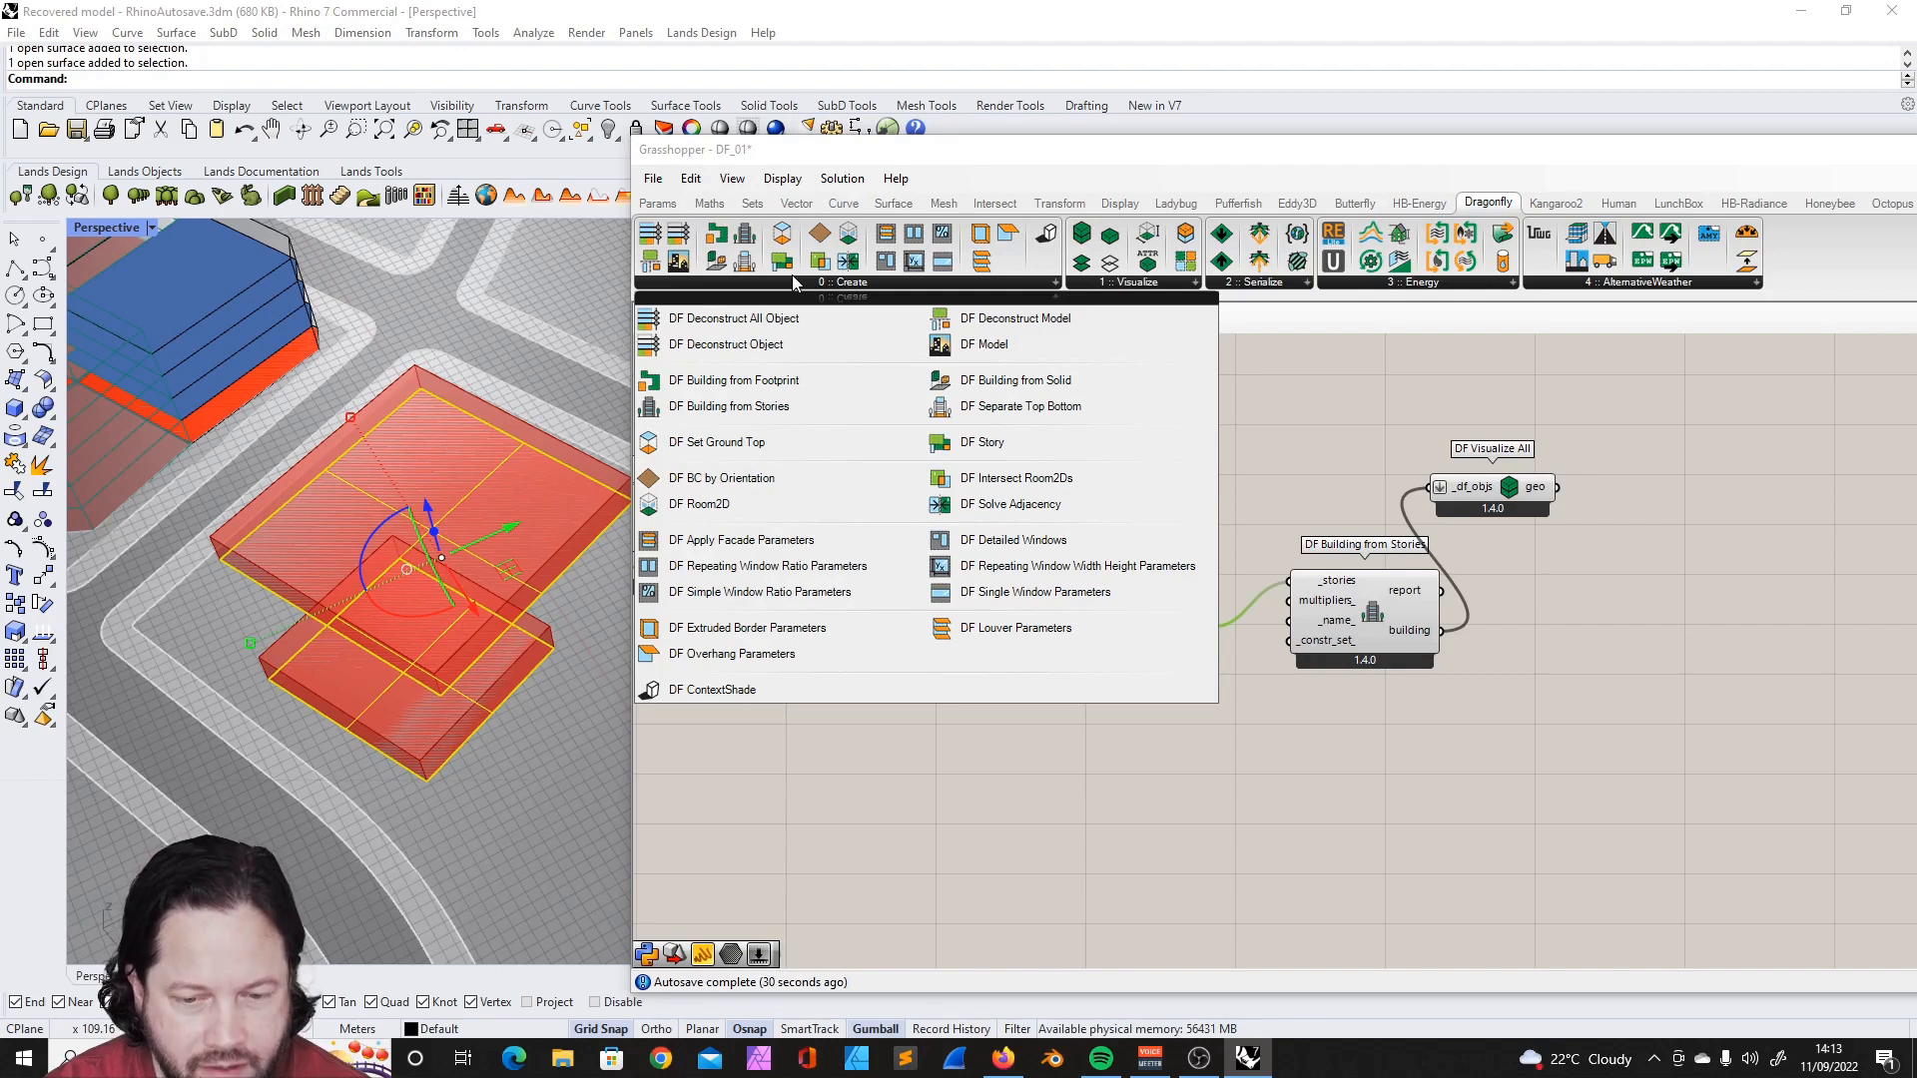
{"action": "left_click", "coordinate": [1035, 482]}
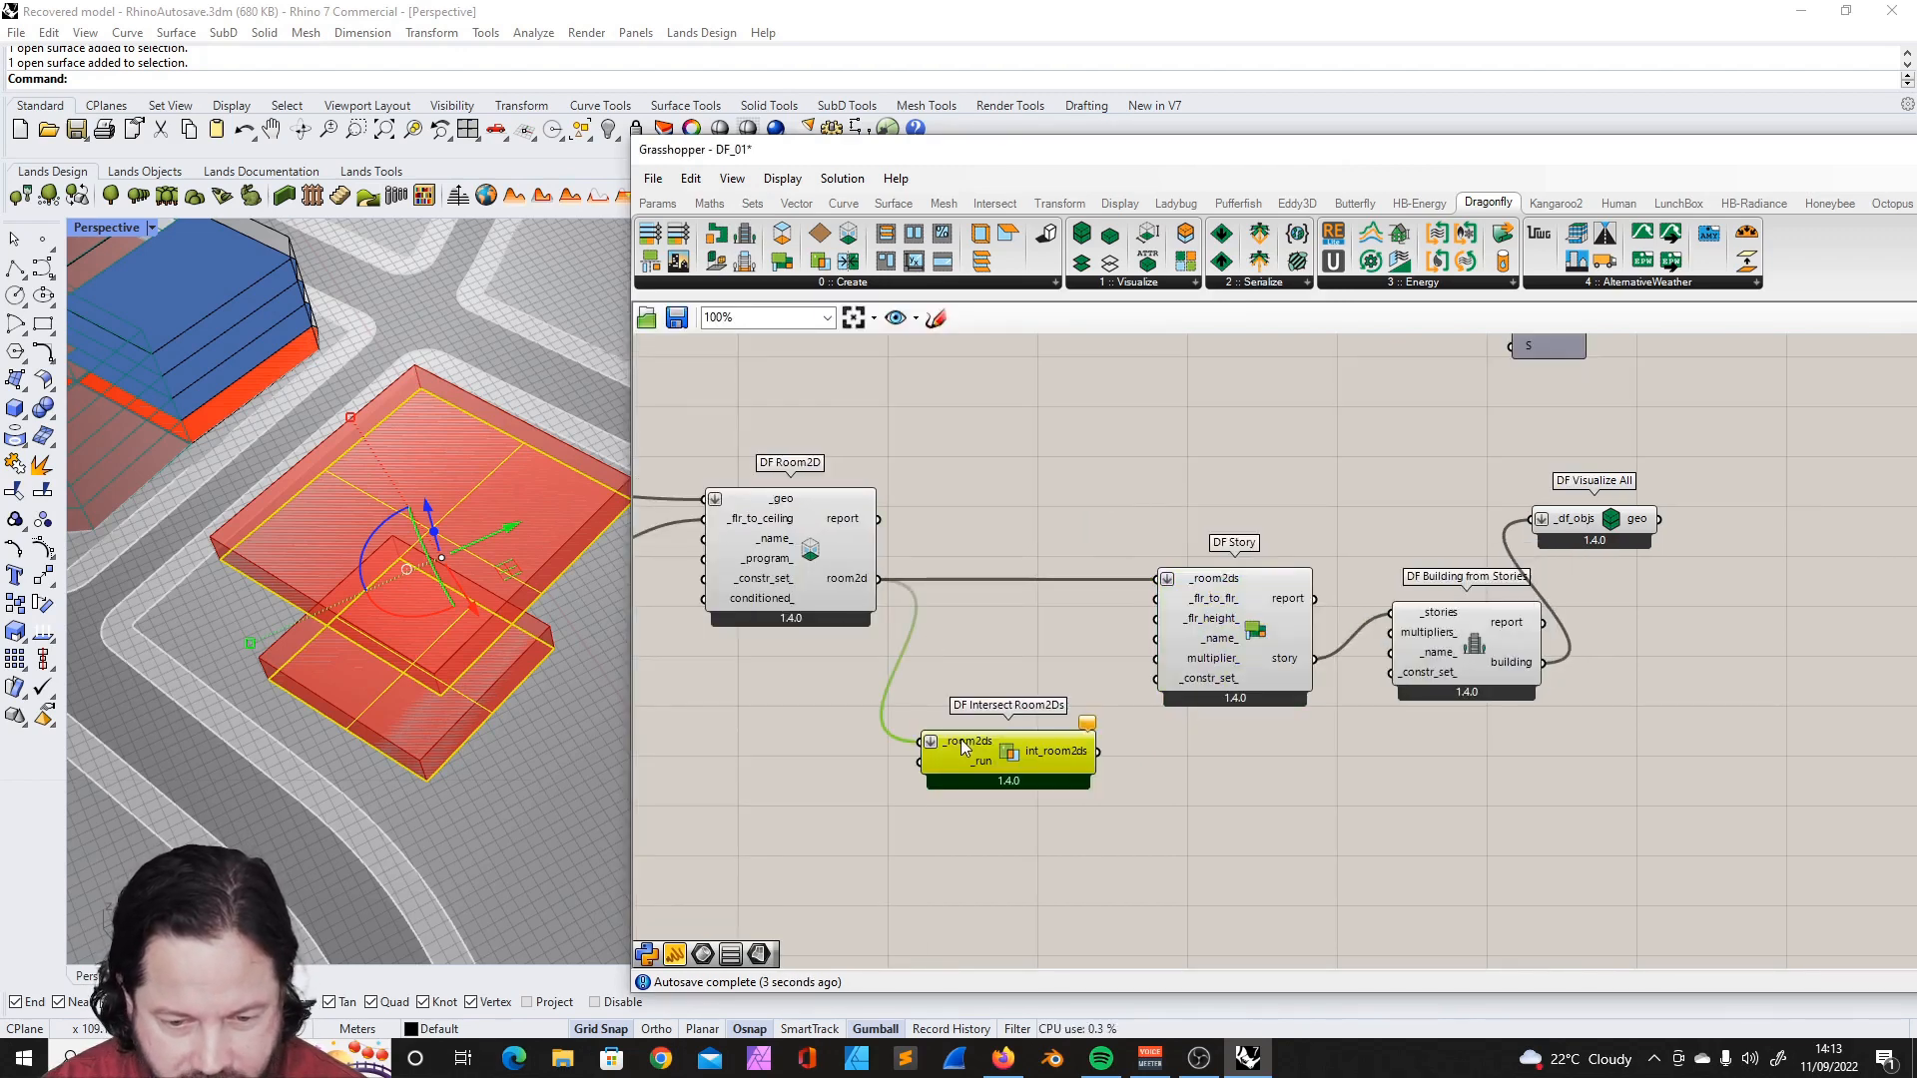
{"action": "scroll", "coordinate": [1040, 728], "scroll_direction": "up", "scroll_amount": 2}
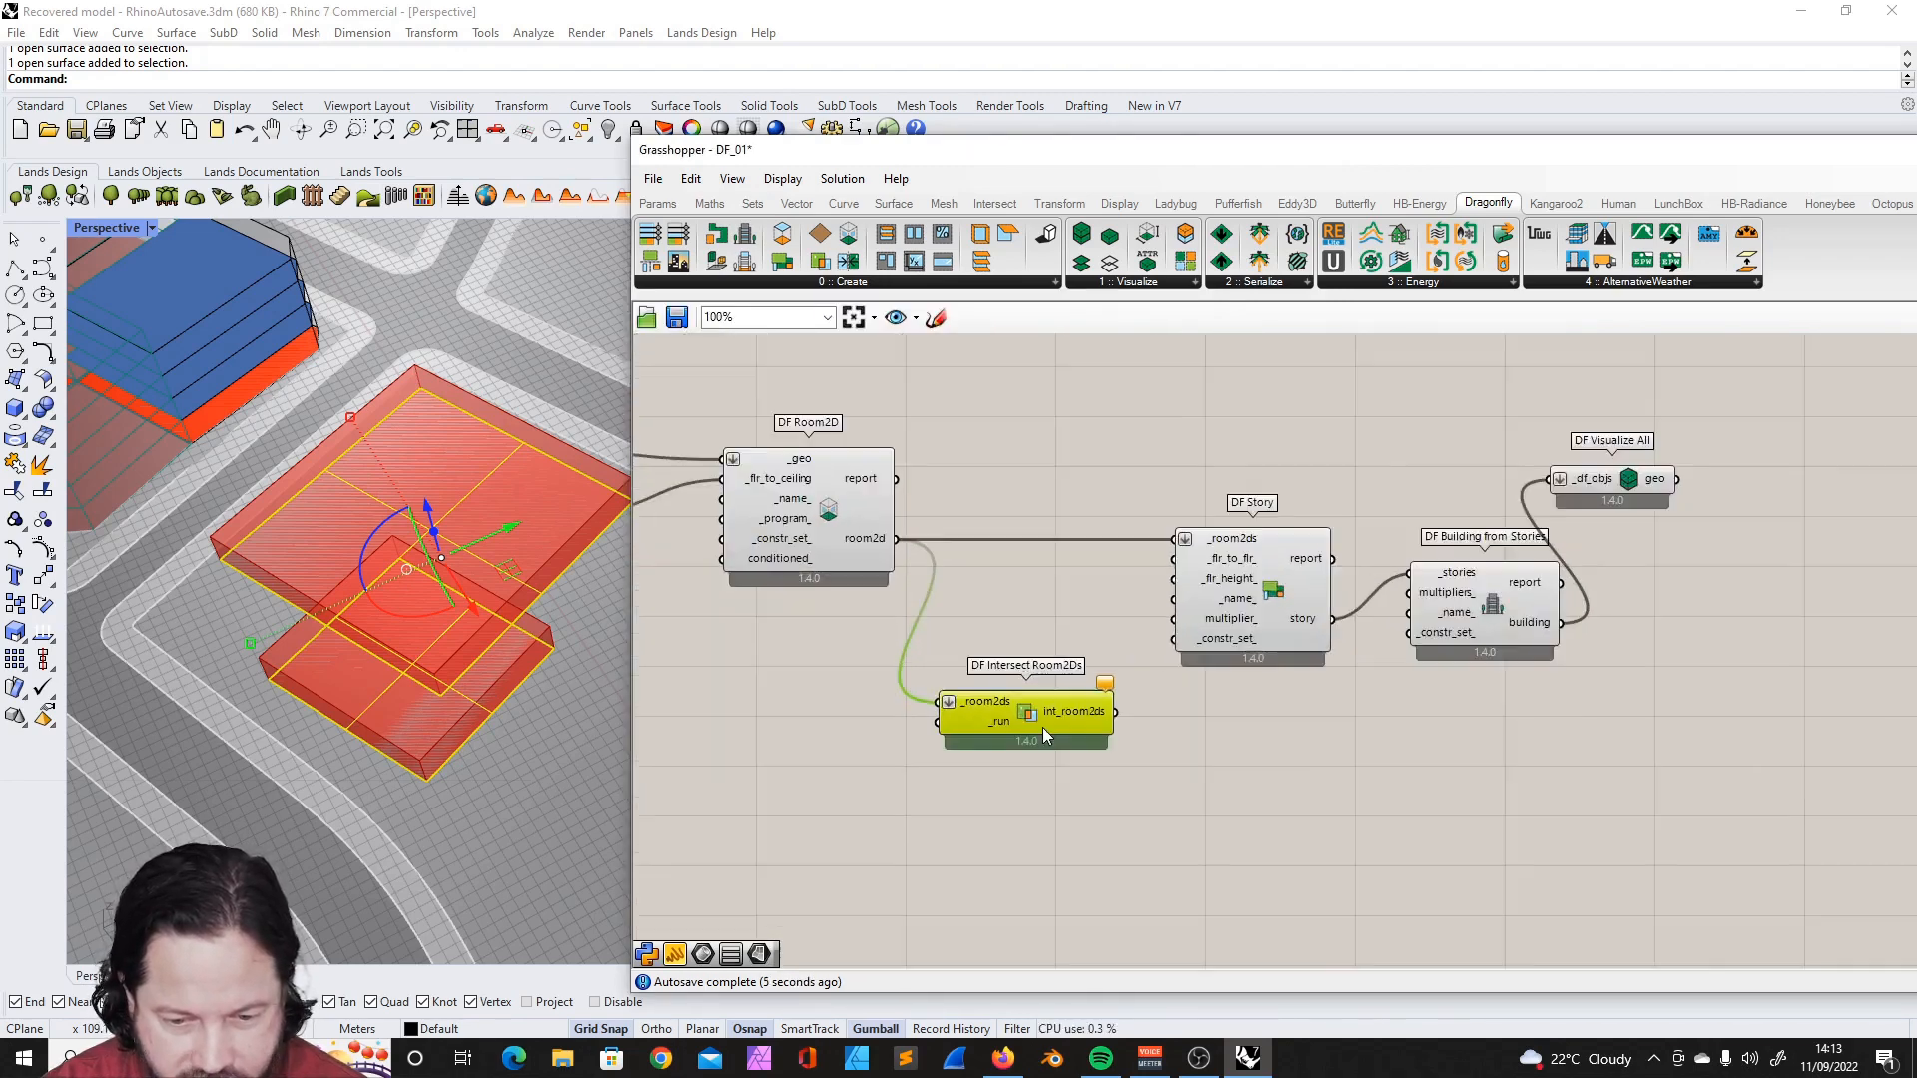
- Add a Boolean Toggle set to True and connect it to DF Intersect Room2Ds' _run input
{"action": "double_click", "coordinate": [1088, 709]}
{"action": "type", "text": "r"}
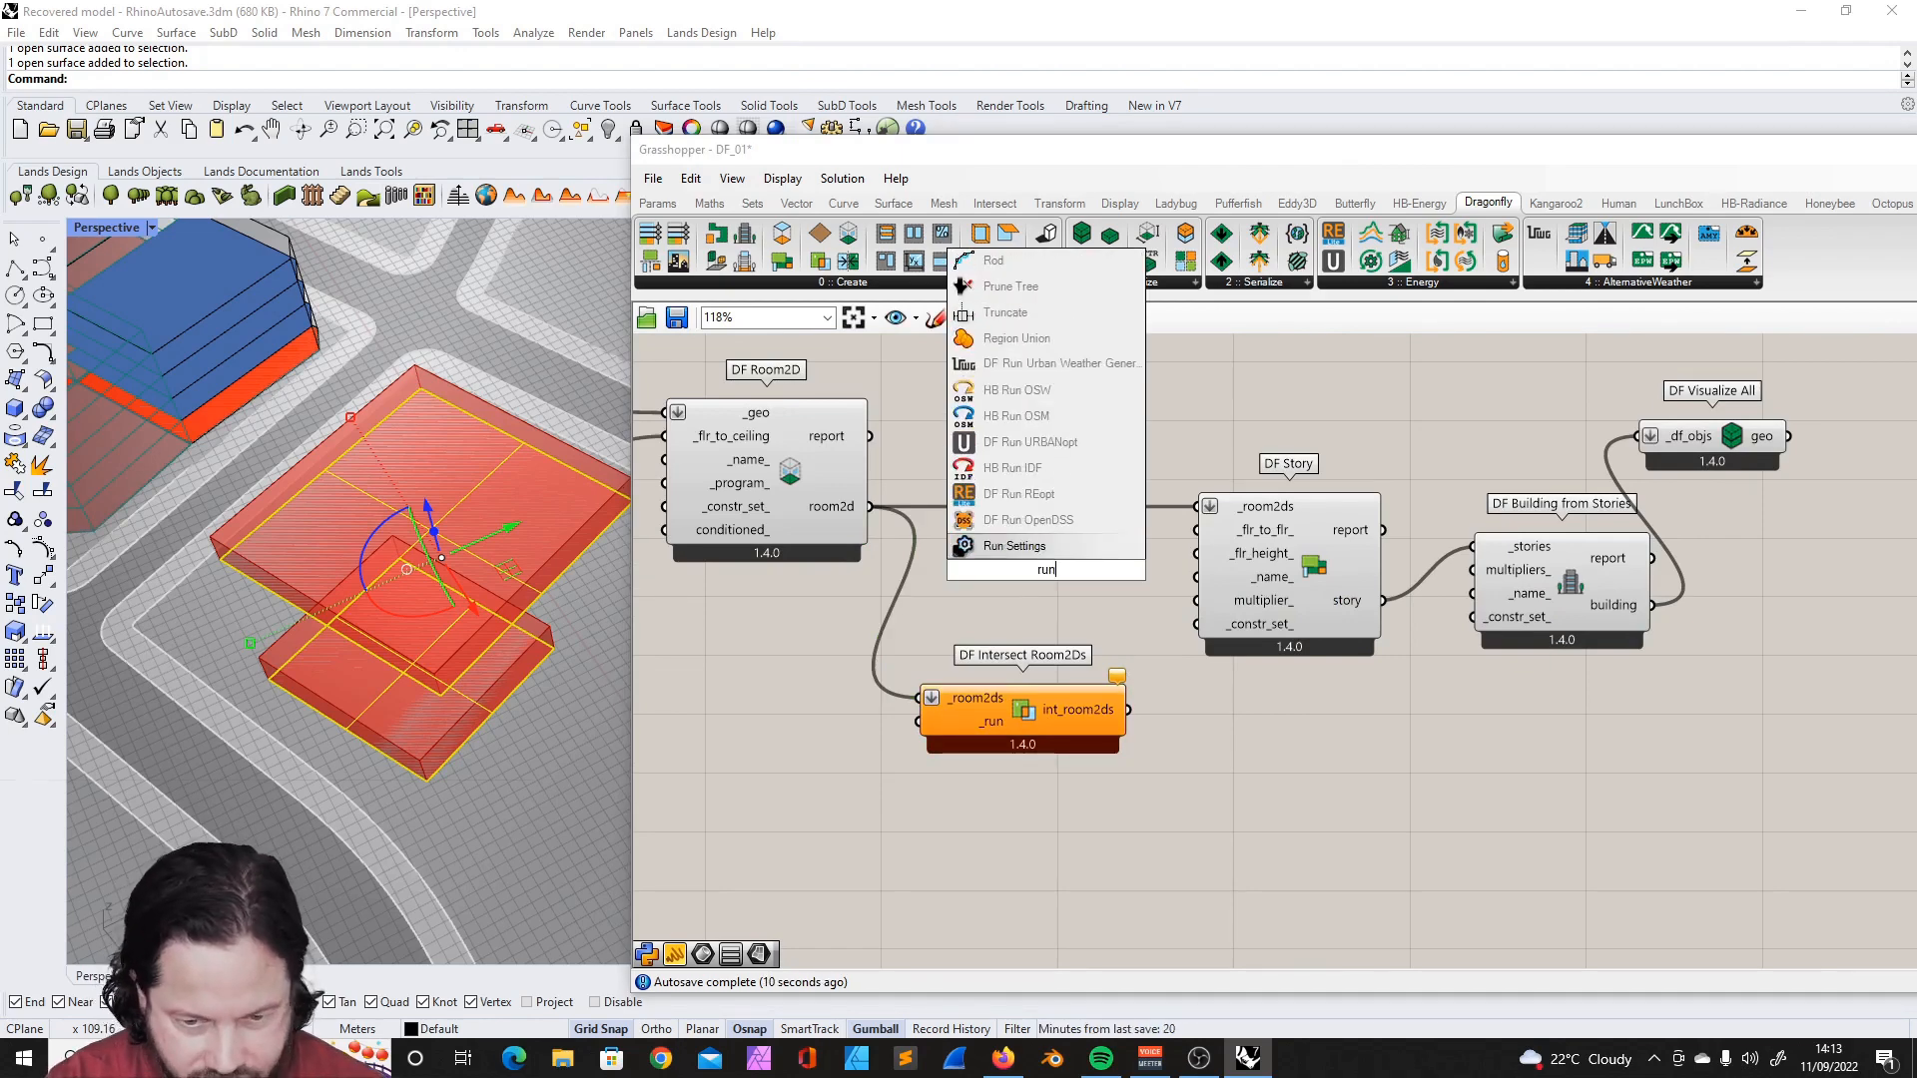
{"action": "key", "text": "BackSpace"}
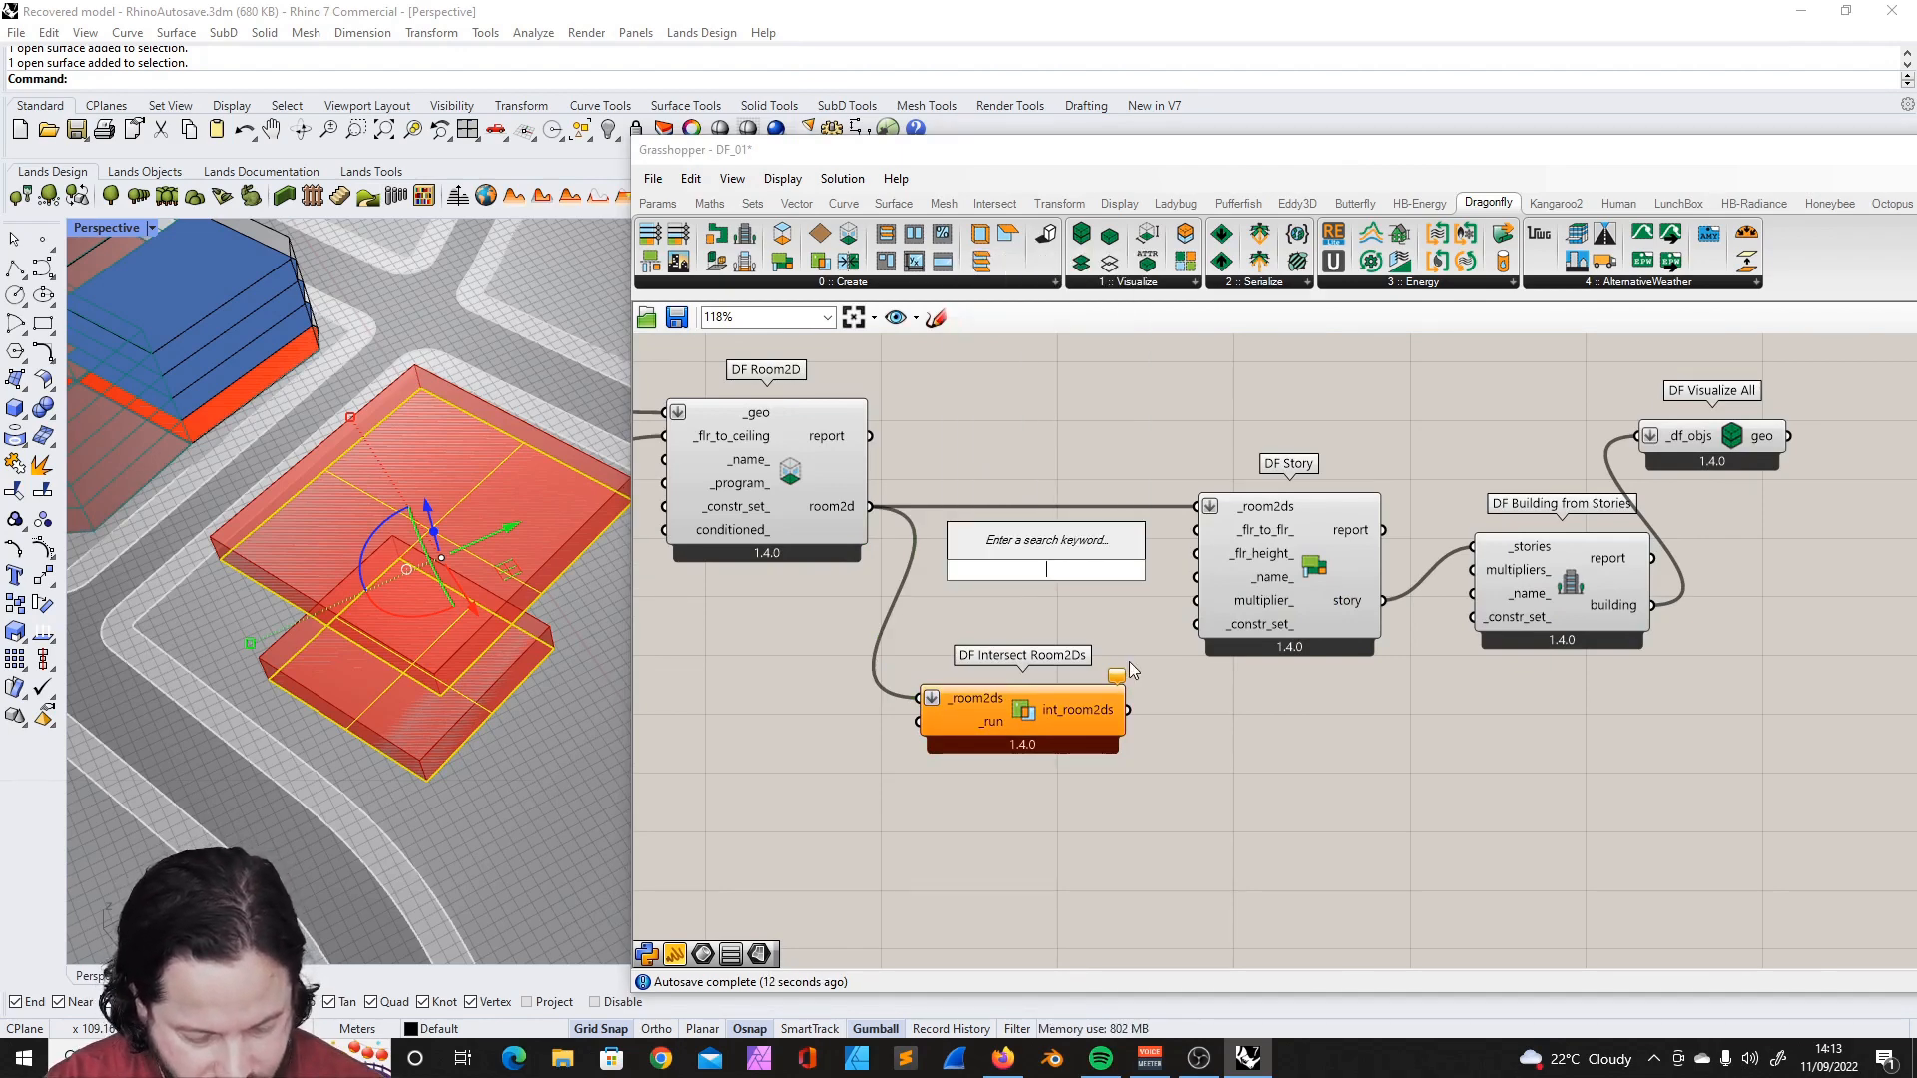
{"action": "type", "text": "boolea"}
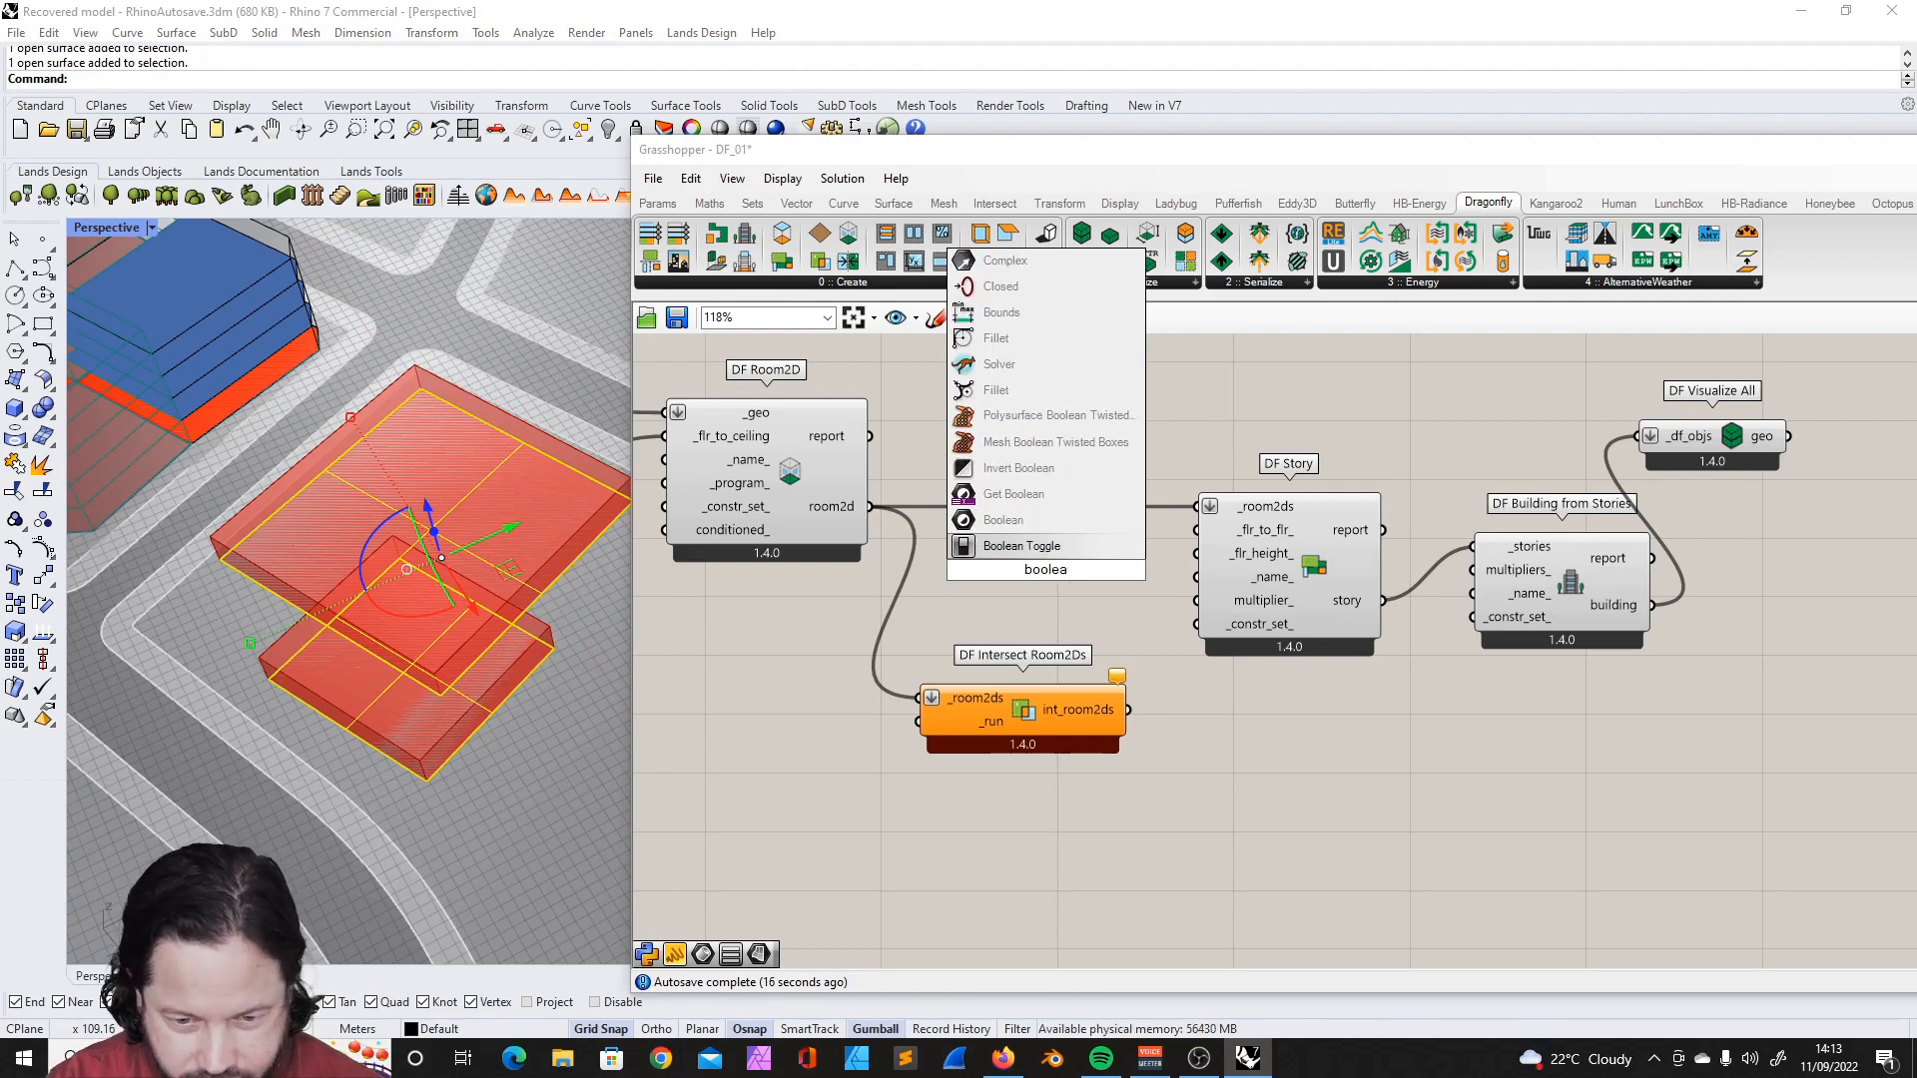
- Space out the DF Story chain and replace its _room2ds source with DF Intersect Room2Ds' int_room2ds output
{"action": "left_click_drag", "start_coordinate": [1268, 529], "coordinate": [1359, 528]}
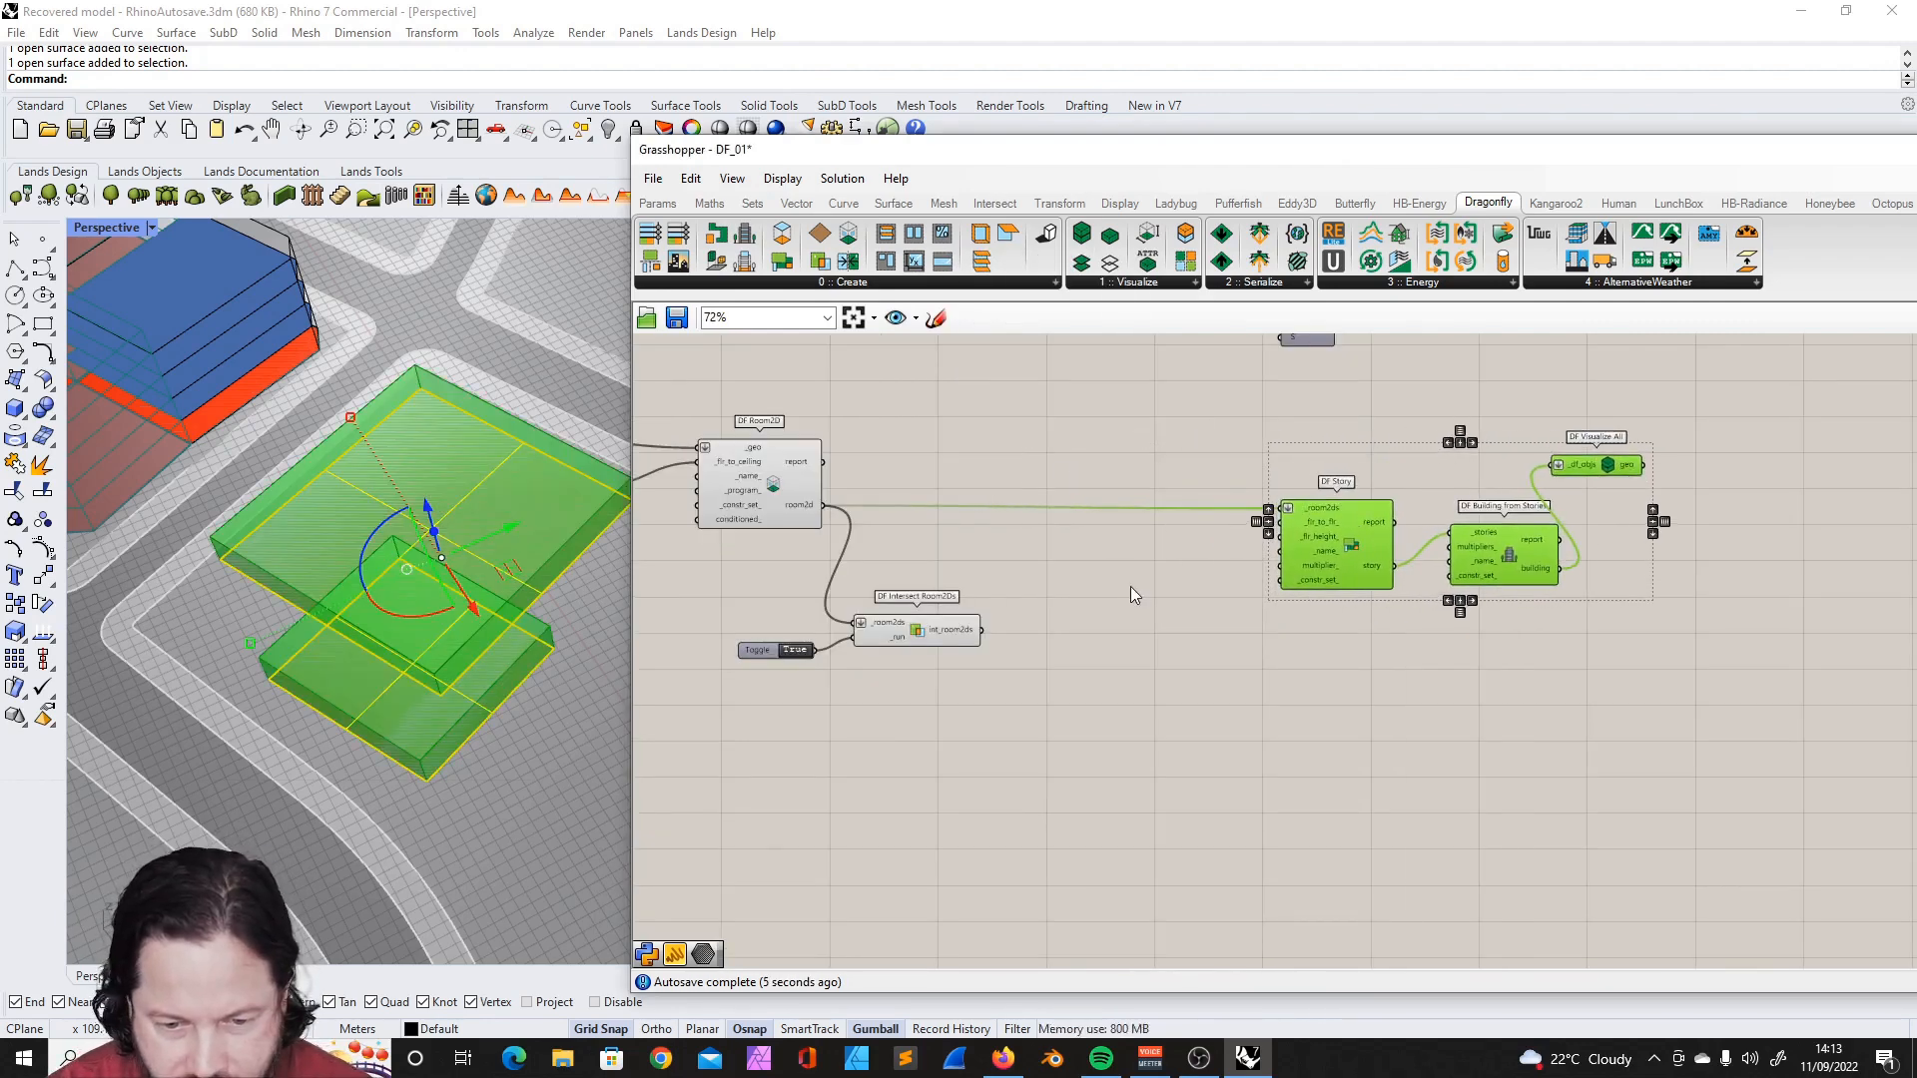
{"action": "left_click", "coordinate": [1132, 587]}
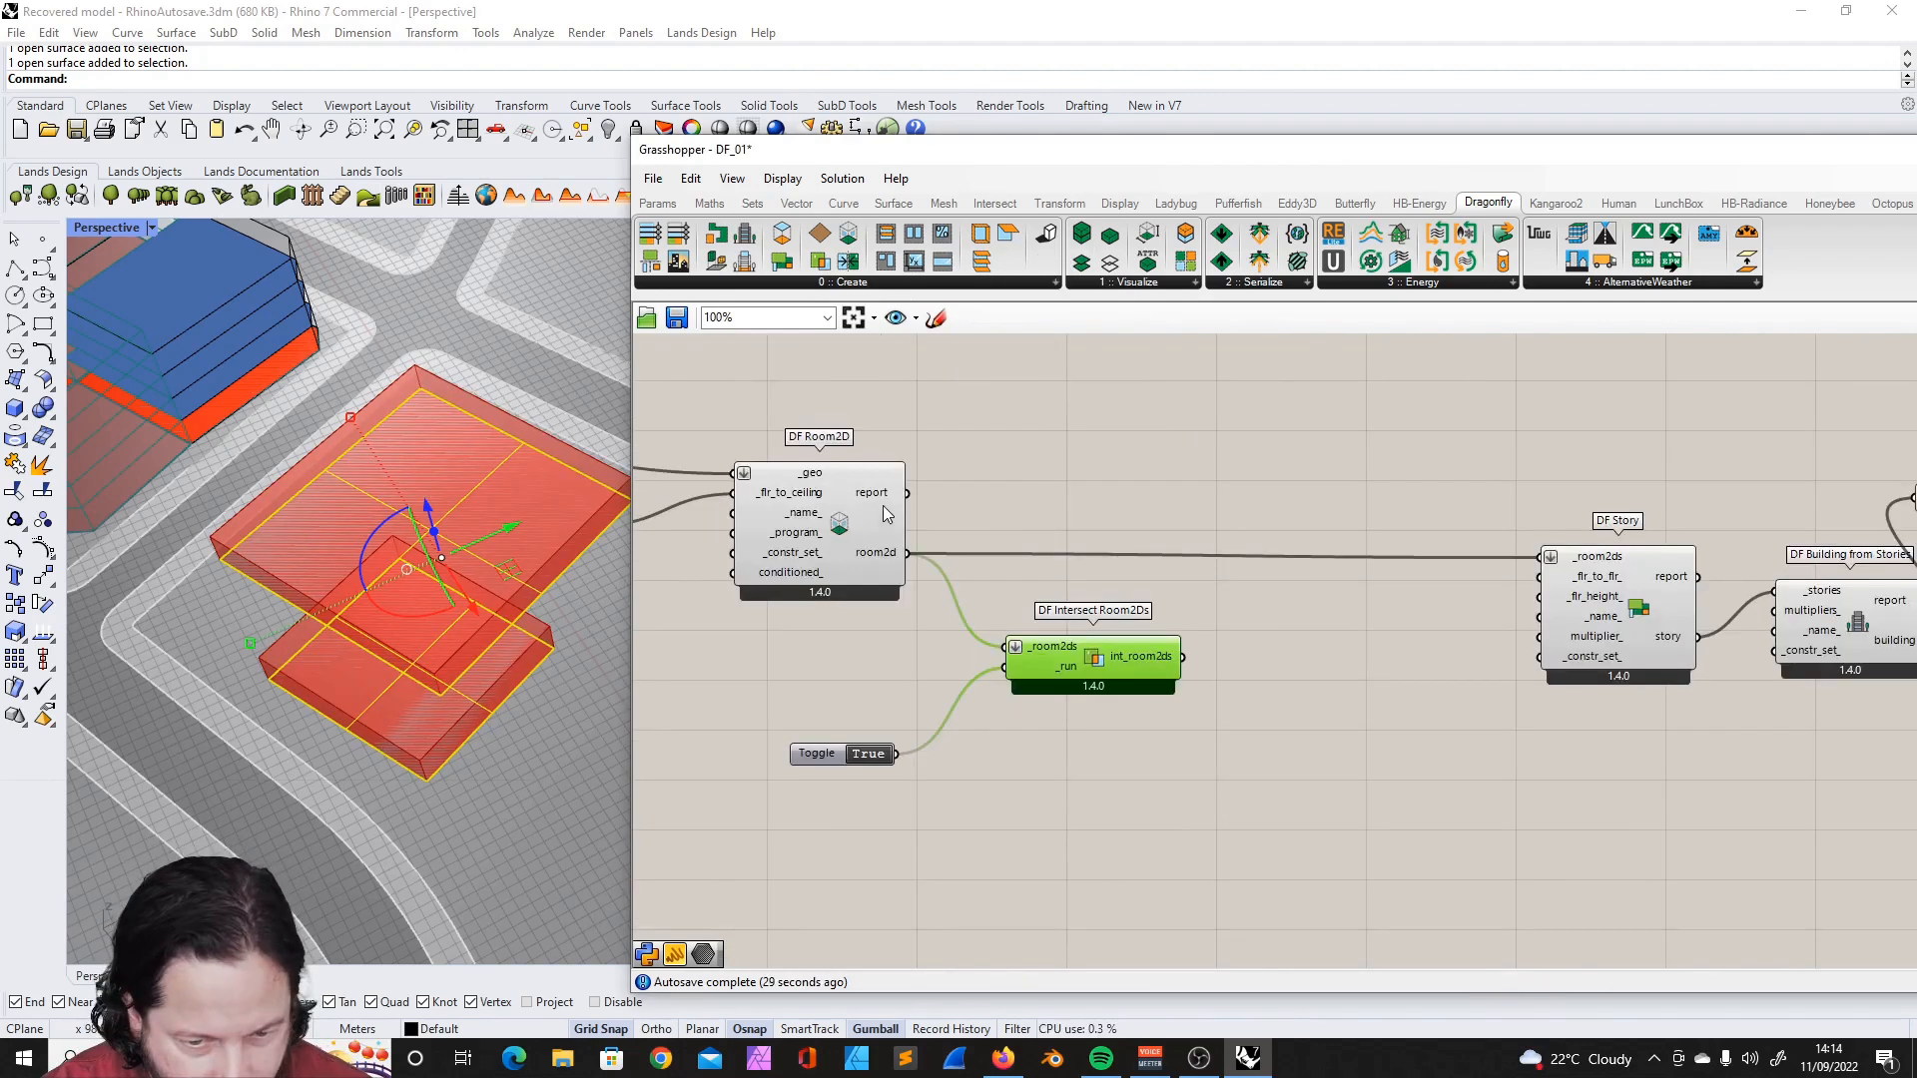
{"action": "left_click", "coordinate": [849, 497]}
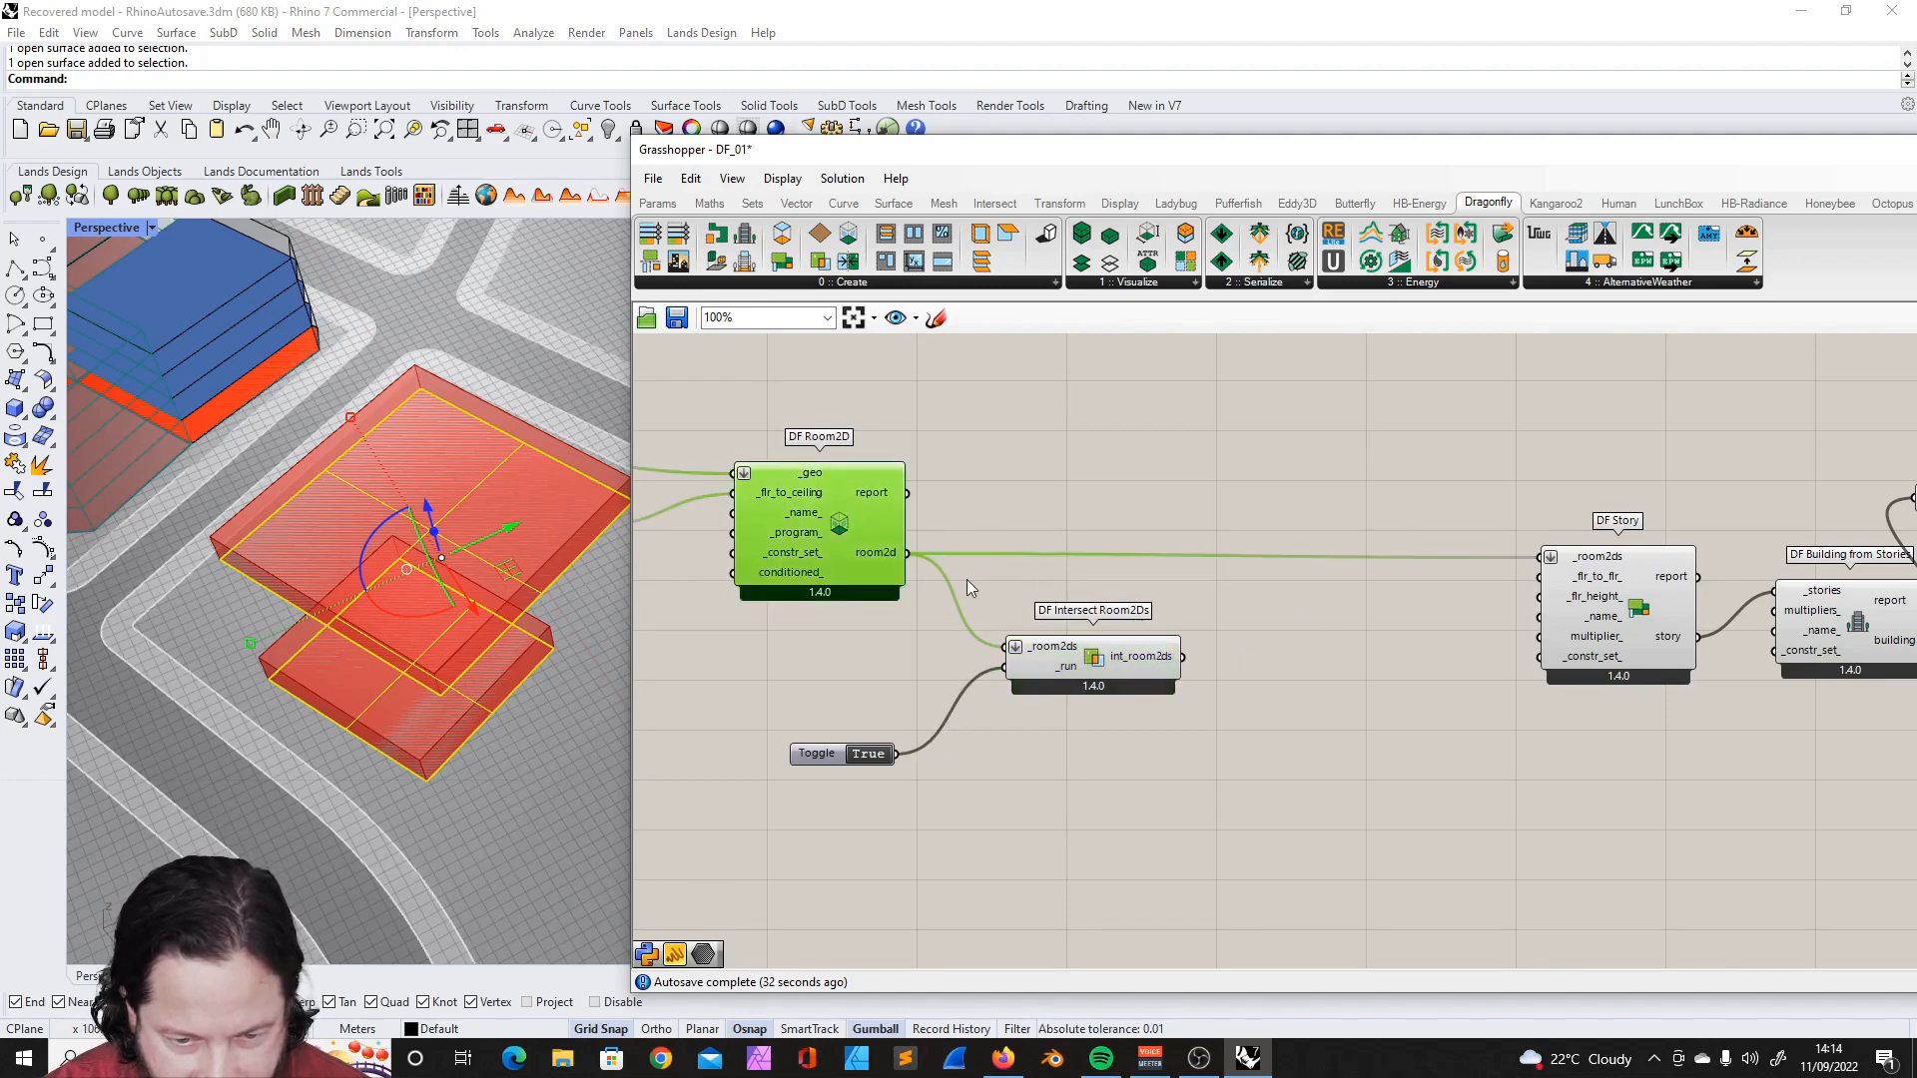
{"action": "left_click_drag", "start_coordinate": [1195, 659], "coordinate": [1542, 556]}
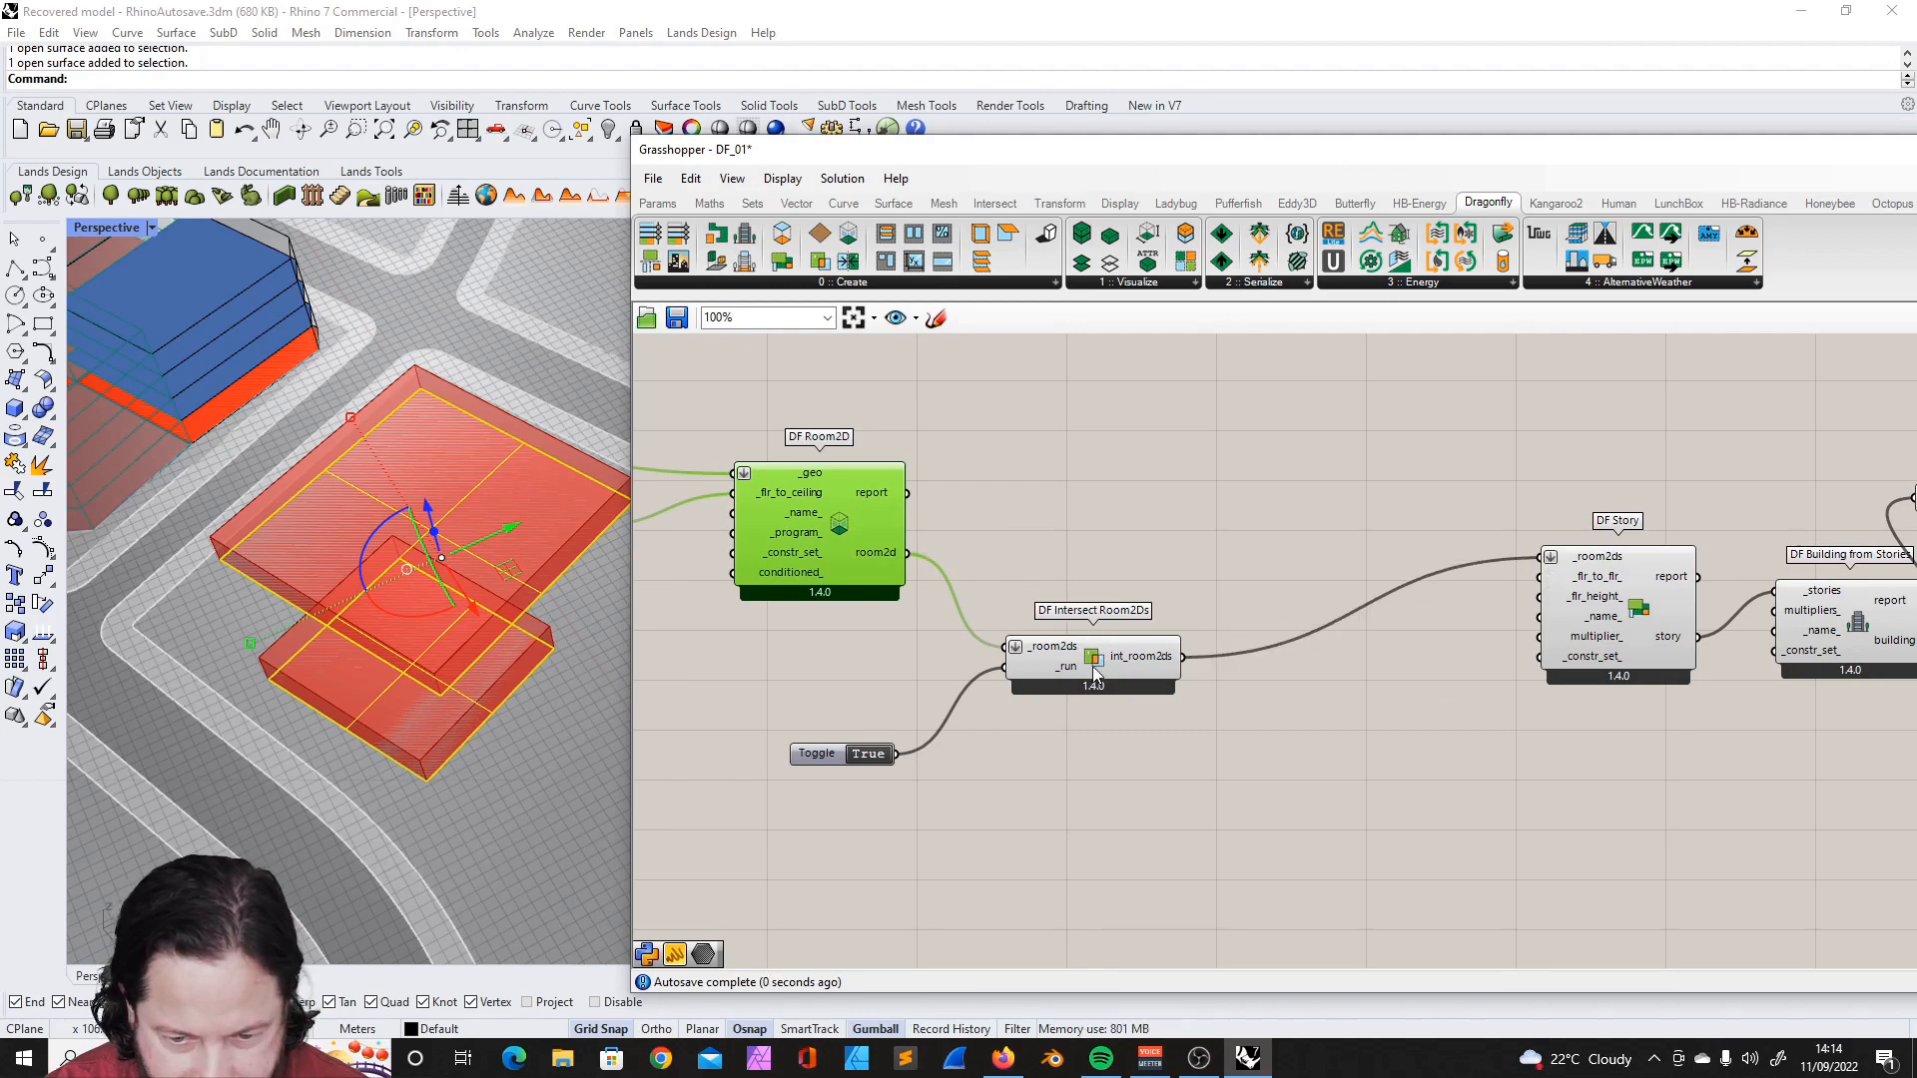
{"action": "left_click_drag", "start_coordinate": [1096, 674], "coordinate": [1136, 601]}
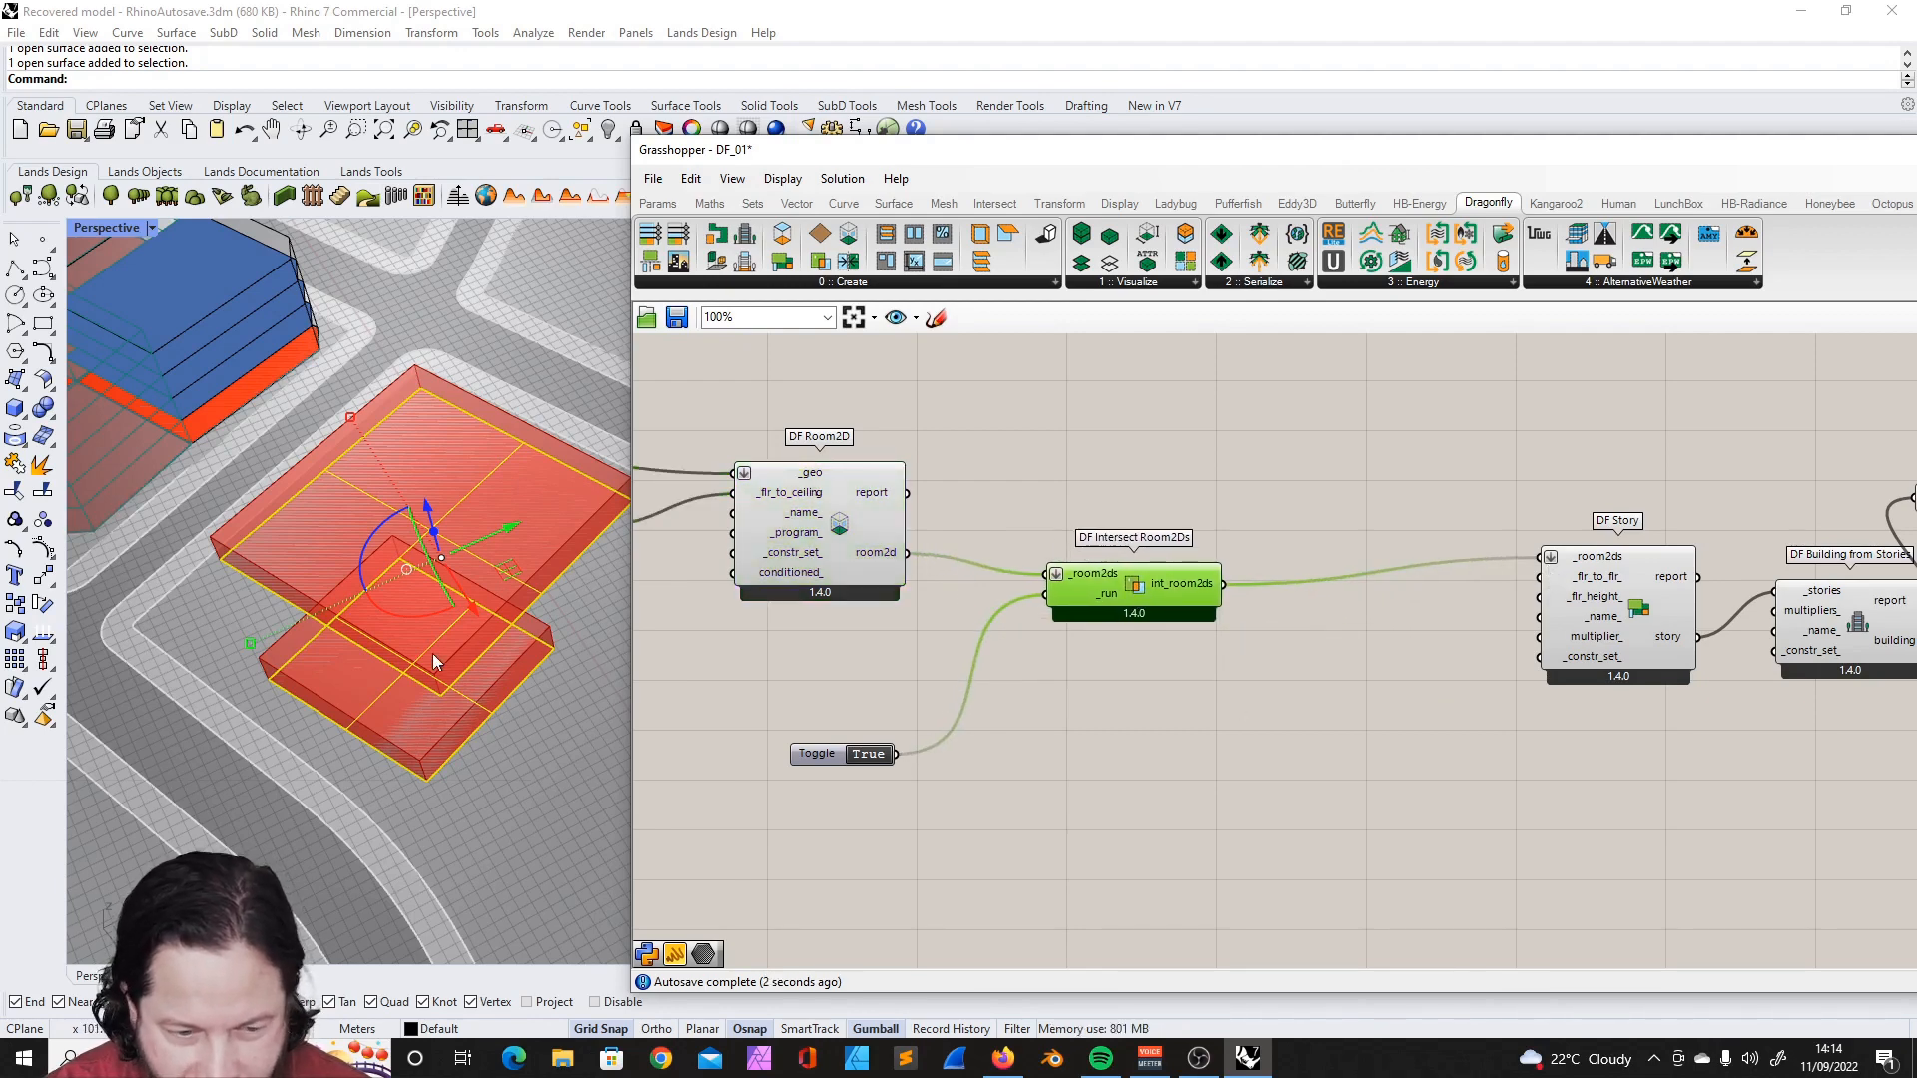
- Inspect the intersected room volumes in Rhino and look up the DF Solve Adjacency component
{"action": "scroll", "coordinate": [433, 653], "scroll_direction": "up", "scroll_amount": 4}
{"action": "scroll", "coordinate": [475, 619], "scroll_direction": "down", "scroll_amount": 3}
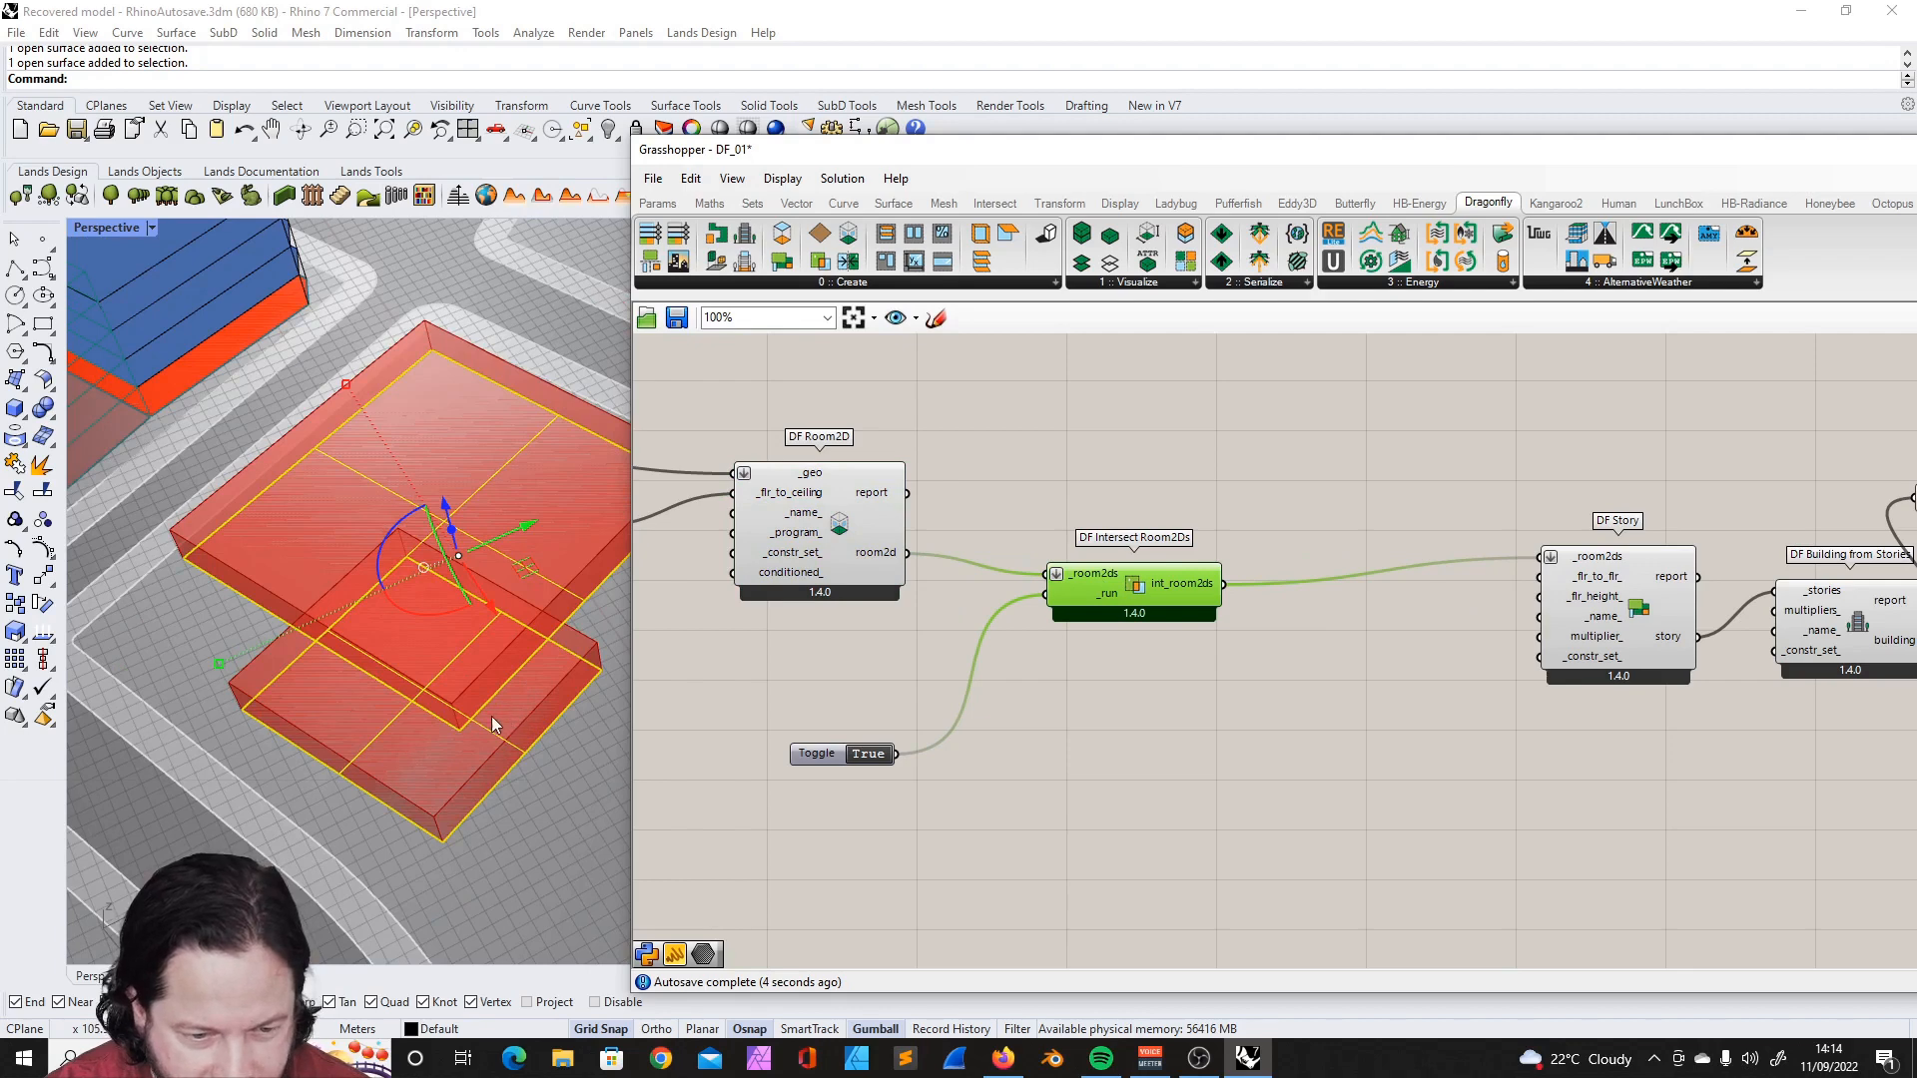
{"action": "scroll", "coordinate": [530, 601], "scroll_direction": "up", "scroll_amount": 3}
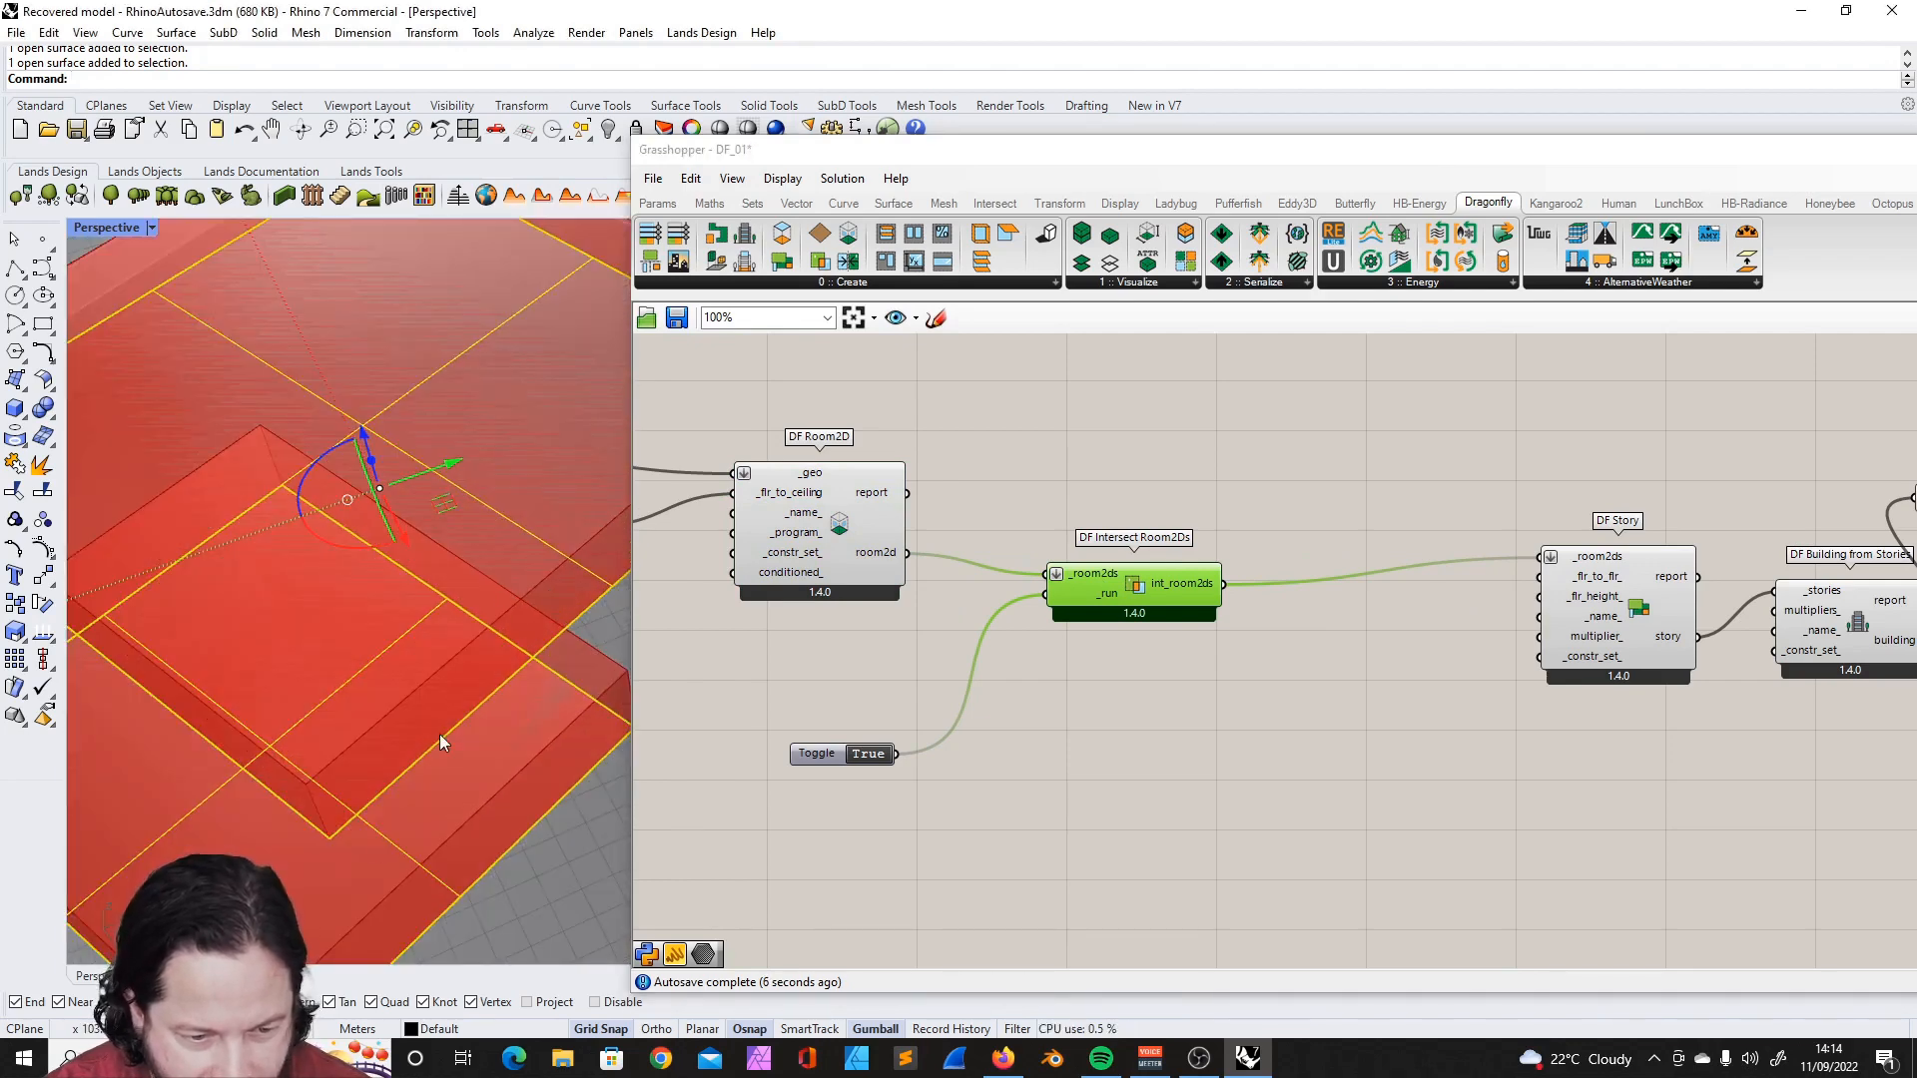
{"action": "scroll", "coordinate": [441, 722], "scroll_direction": "down", "scroll_amount": 3}
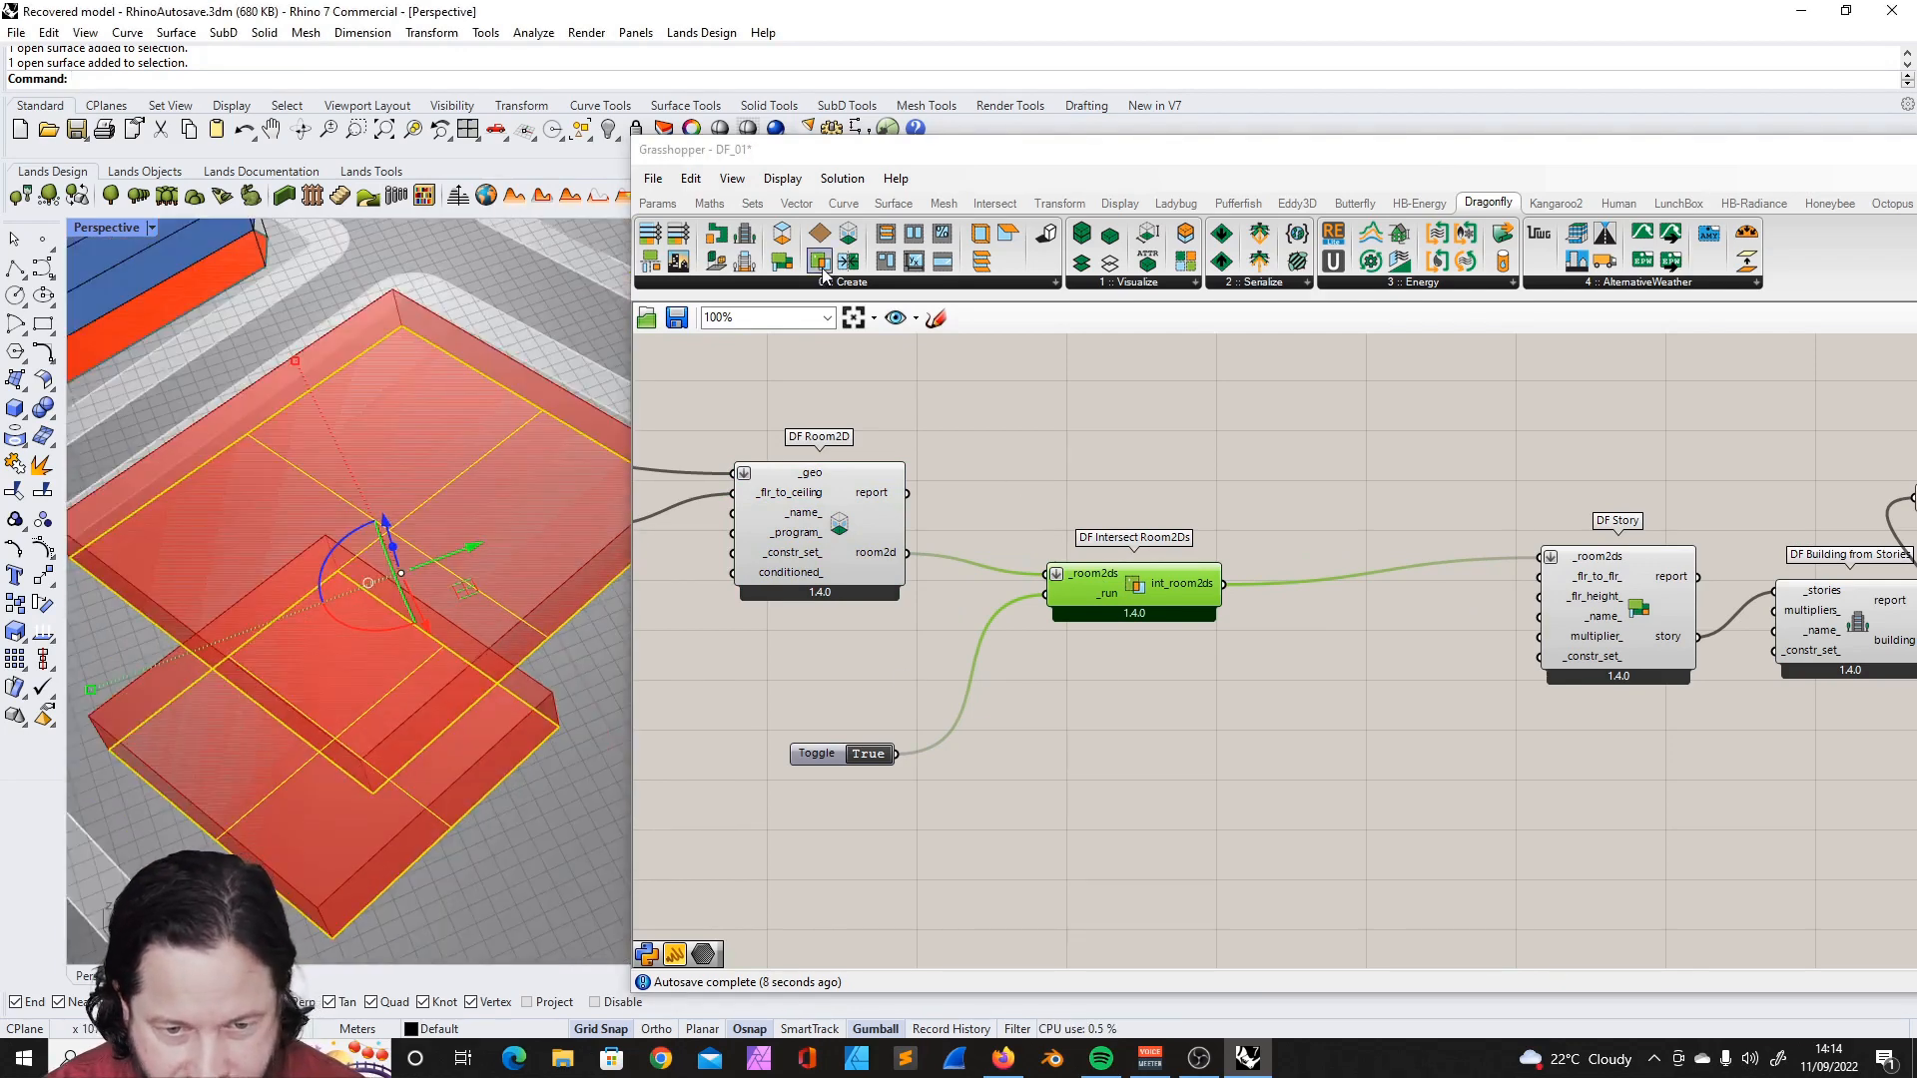
{"action": "left_click", "coordinate": [958, 283]}
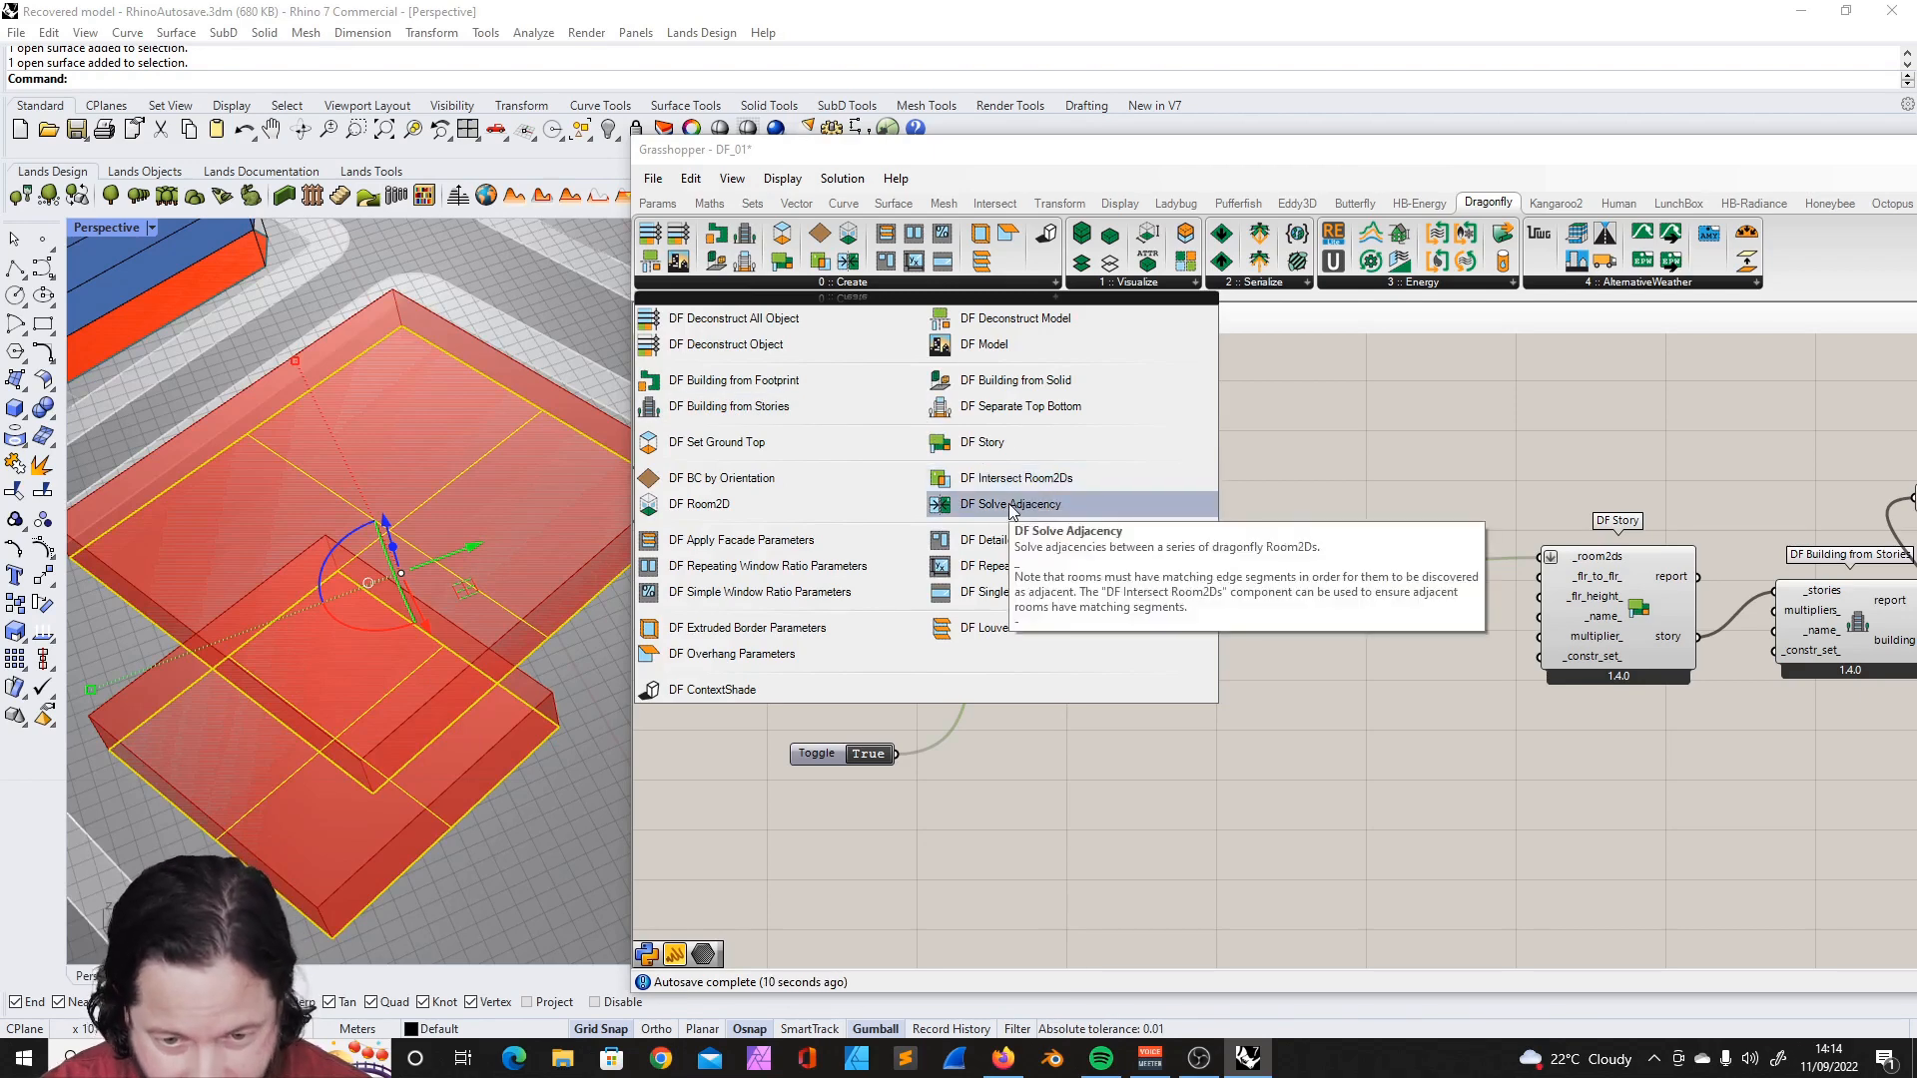
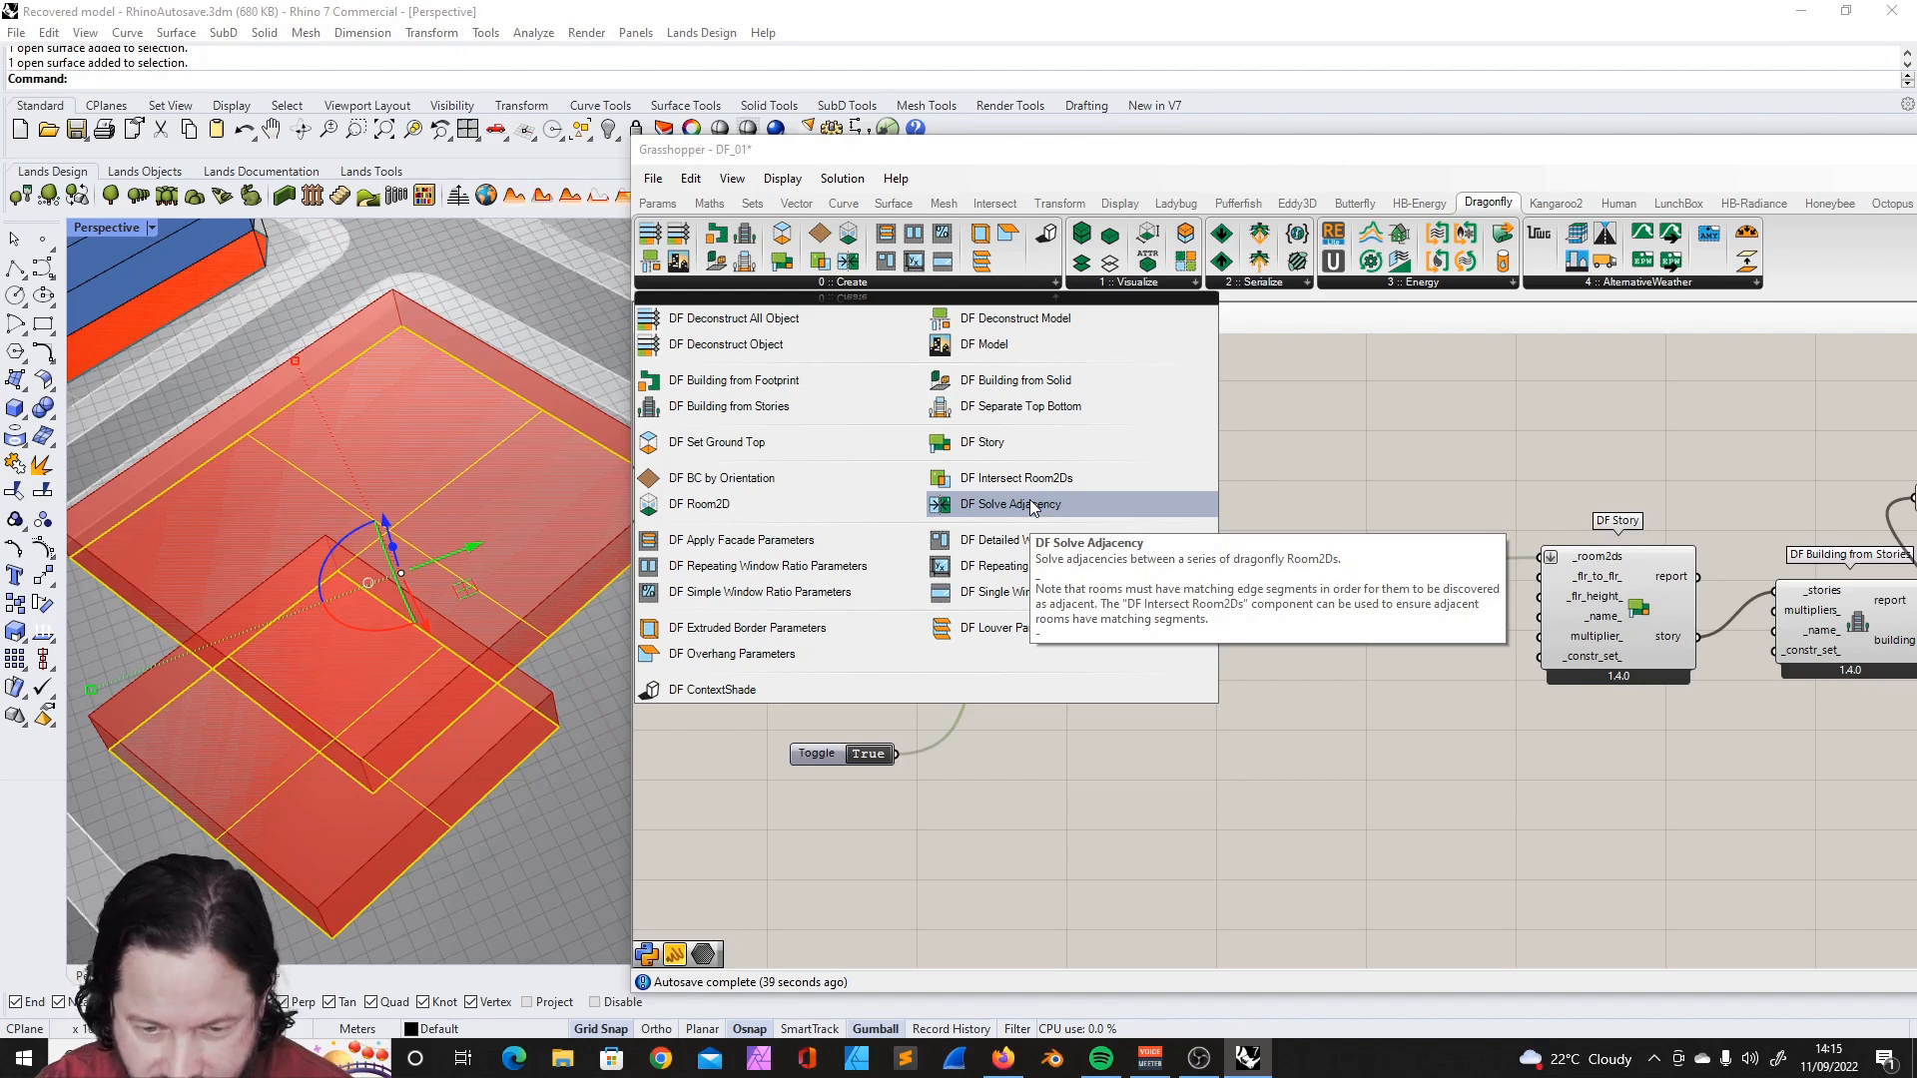
- Add a DF Solve Adjacency component and feed DF Intersect Room2Ds' int_room2ds output into its _room2ds input
{"action": "left_click", "coordinate": [1033, 504]}
{"action": "left_click", "coordinate": [1348, 763]}
{"action": "left_click_drag", "start_coordinate": [1220, 583], "coordinate": [1262, 740]}
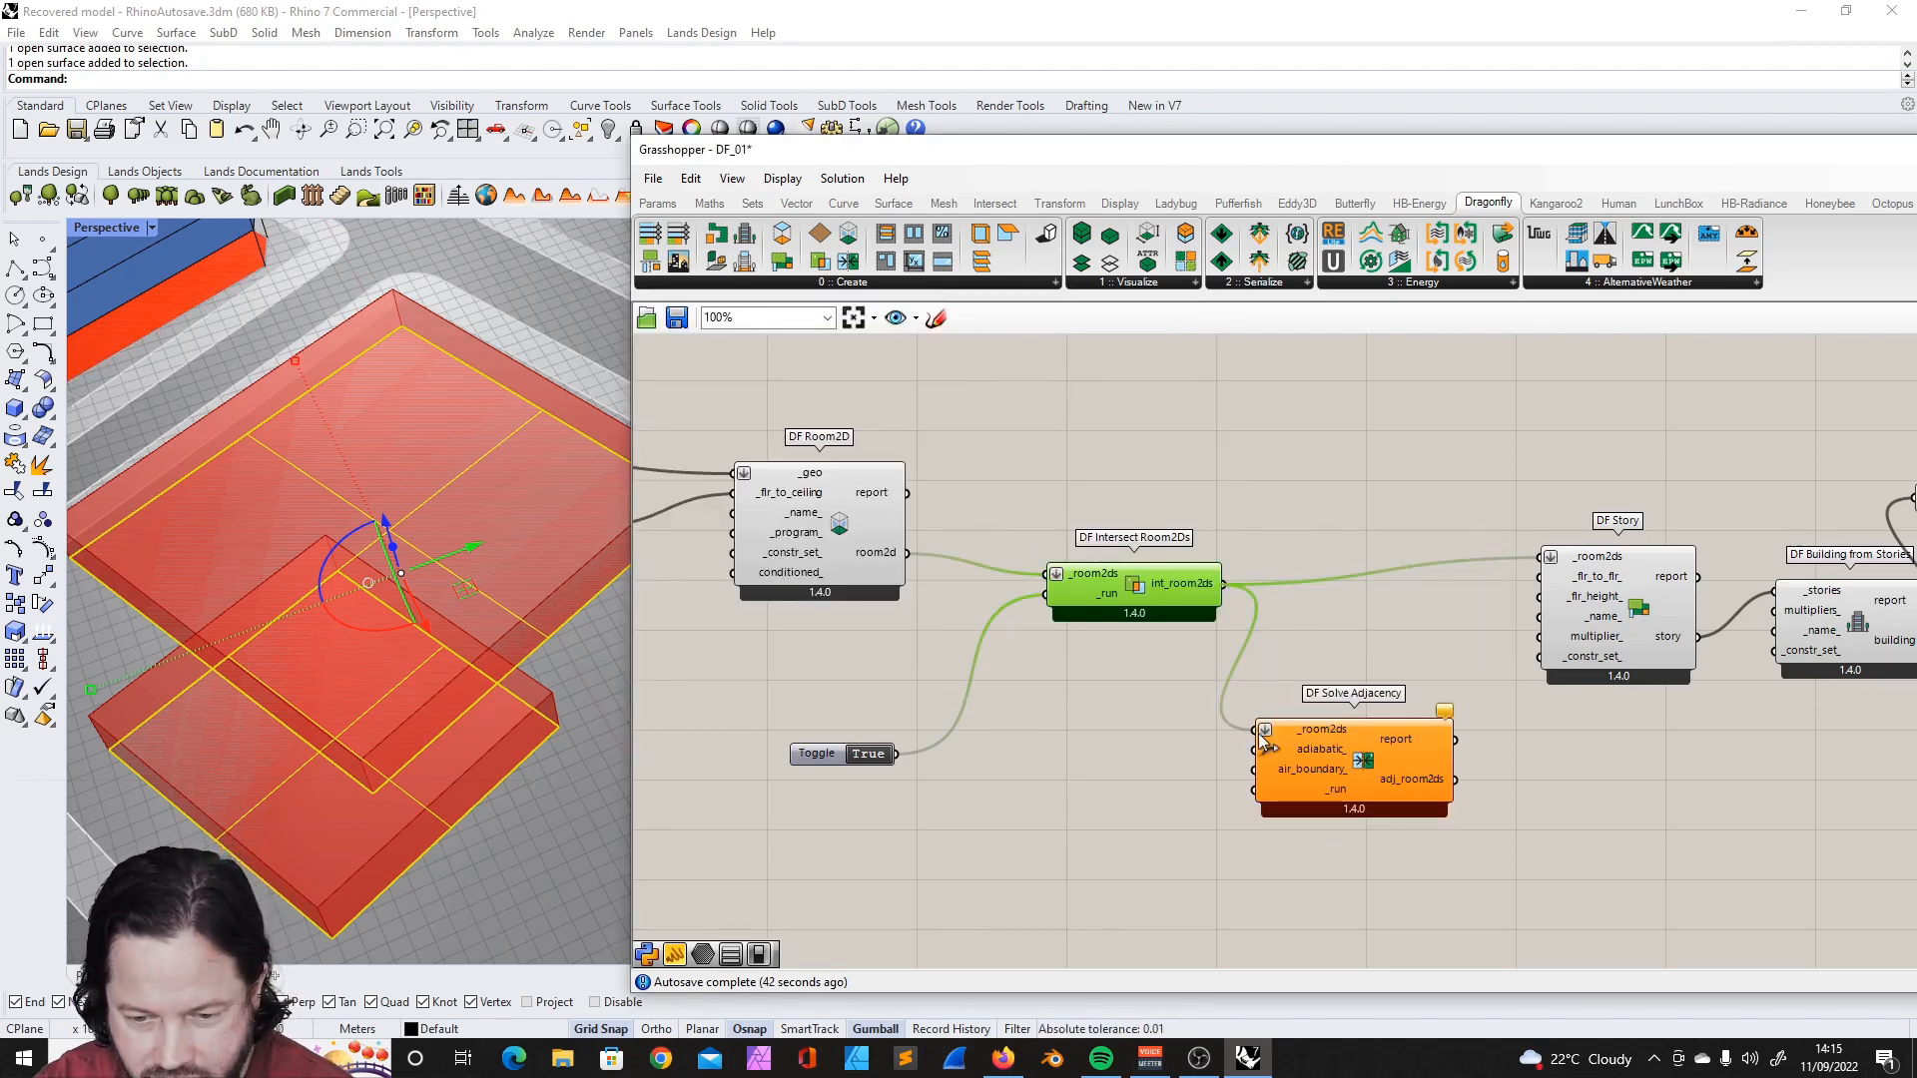
- Run DF Solve Adjacency with a copied True toggle and connect its adj_room2ds output to DF Story's _room2ds input
{"action": "left_click", "coordinate": [1202, 824]}
{"action": "scroll", "coordinate": [1205, 764], "scroll_direction": "down", "scroll_amount": 3}
{"action": "scroll", "coordinate": [1363, 717], "scroll_direction": "up", "scroll_amount": 3}
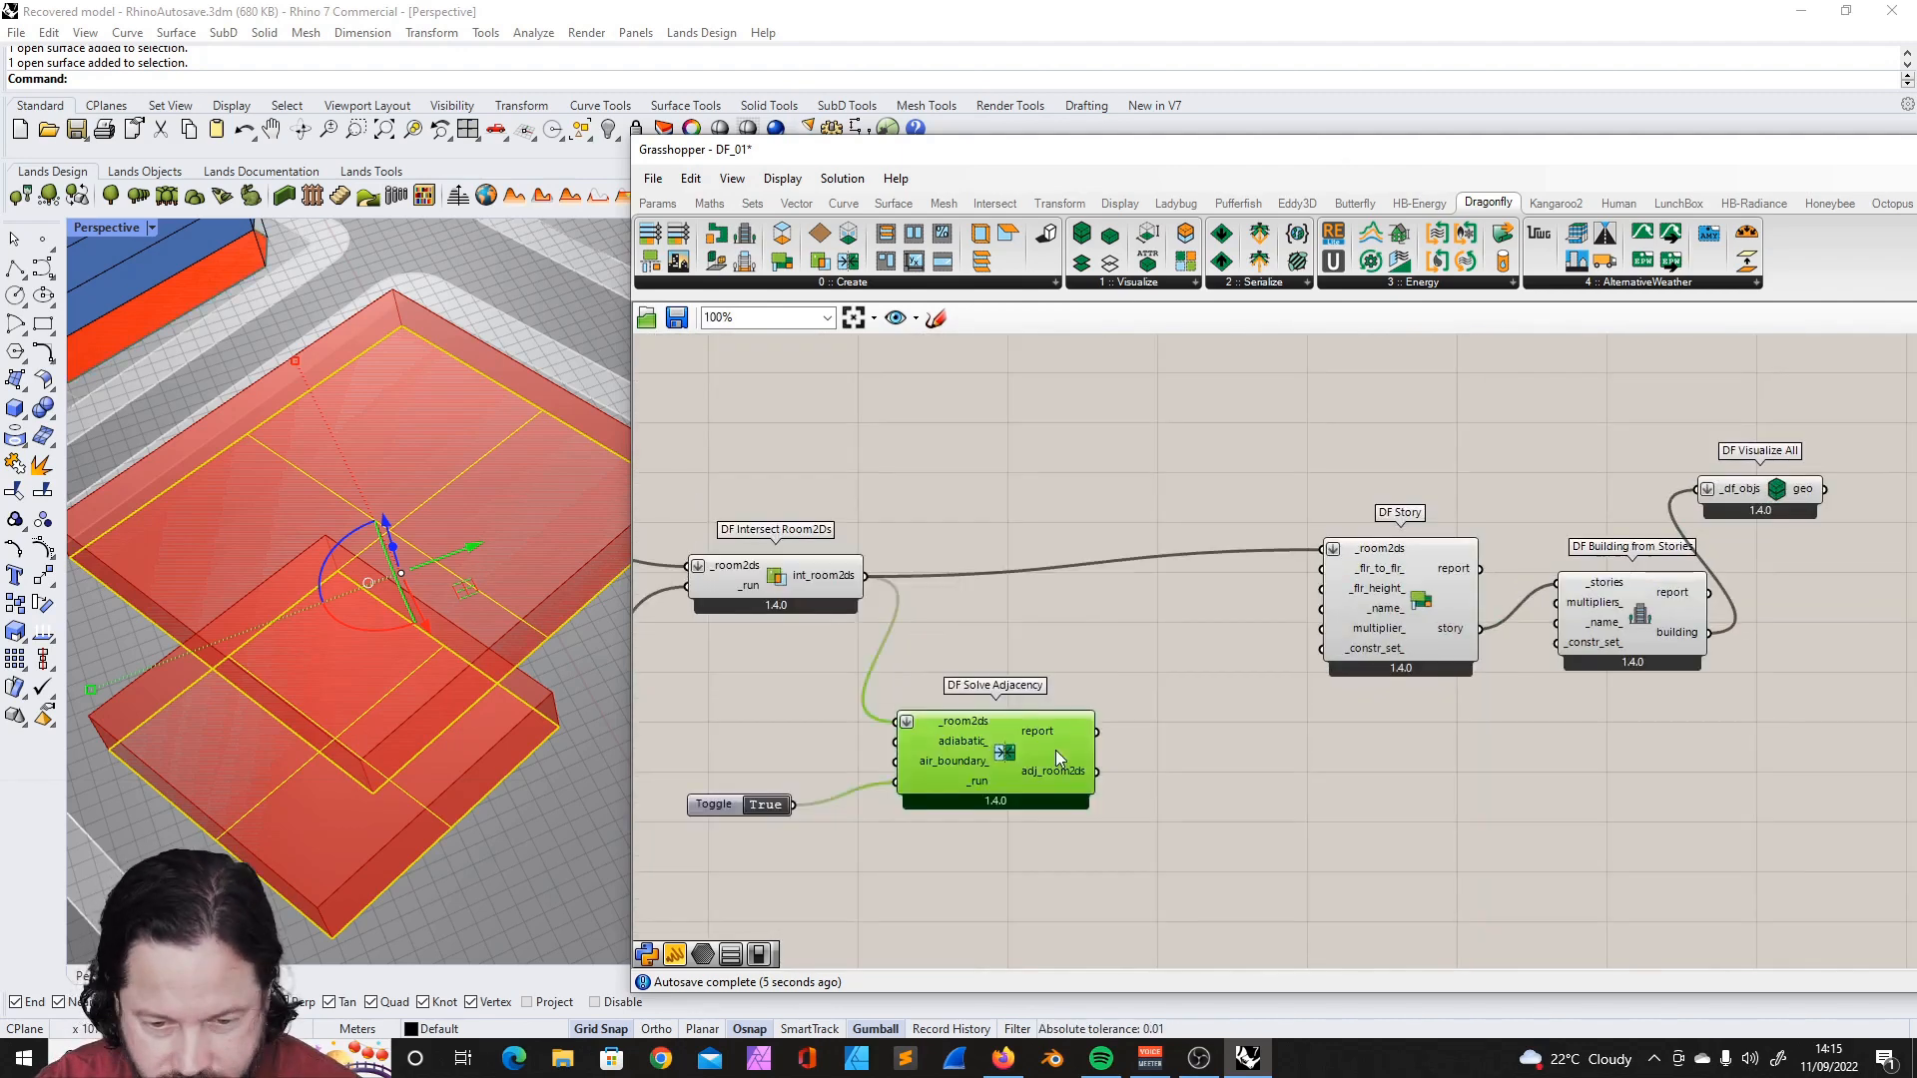
{"action": "left_click_drag", "start_coordinate": [1057, 751], "coordinate": [1084, 704]}
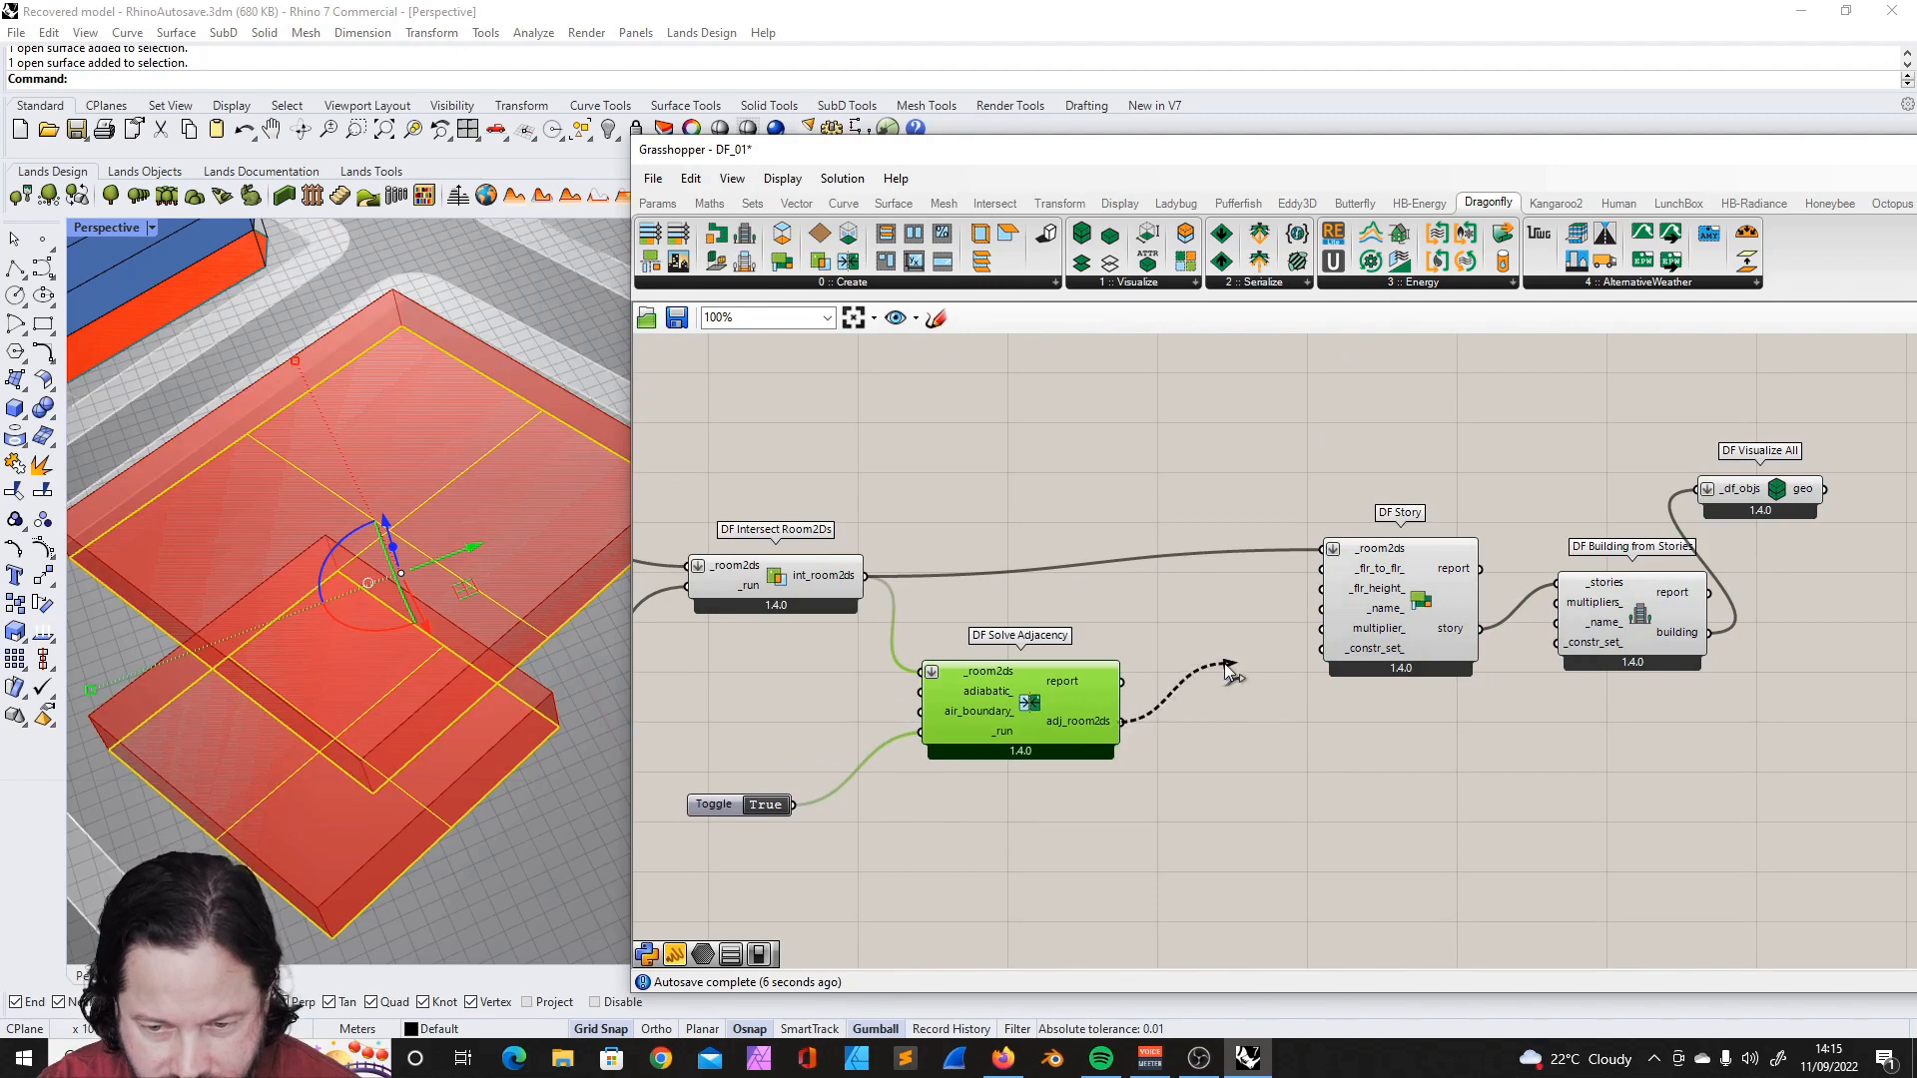
{"action": "left_click_drag", "start_coordinate": [1256, 651], "coordinate": [1323, 548]}
{"action": "scroll", "coordinate": [1485, 540], "scroll_direction": "down", "scroll_amount": 2}
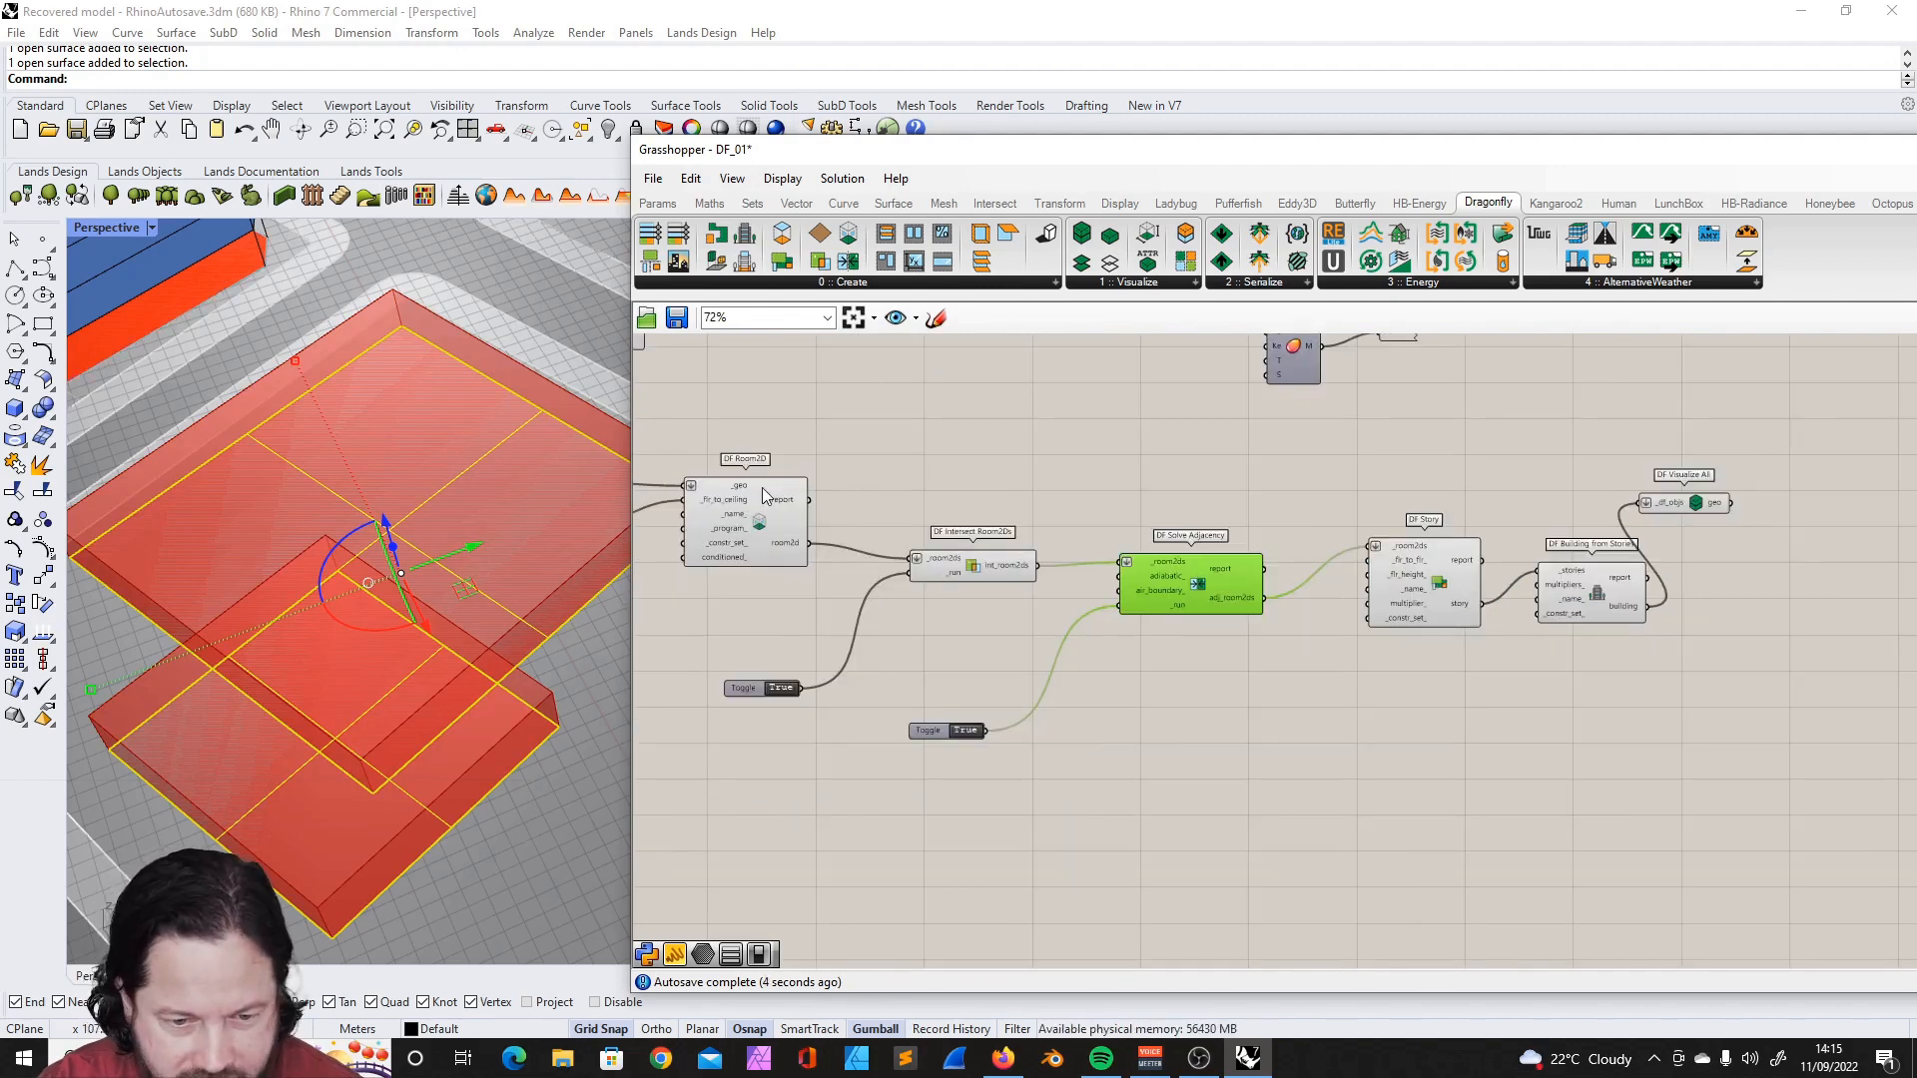
- Reposition DF Intersect Room2Ds between DF Room2D and DF Solve Adjacency
{"action": "left_click", "coordinate": [762, 487]}
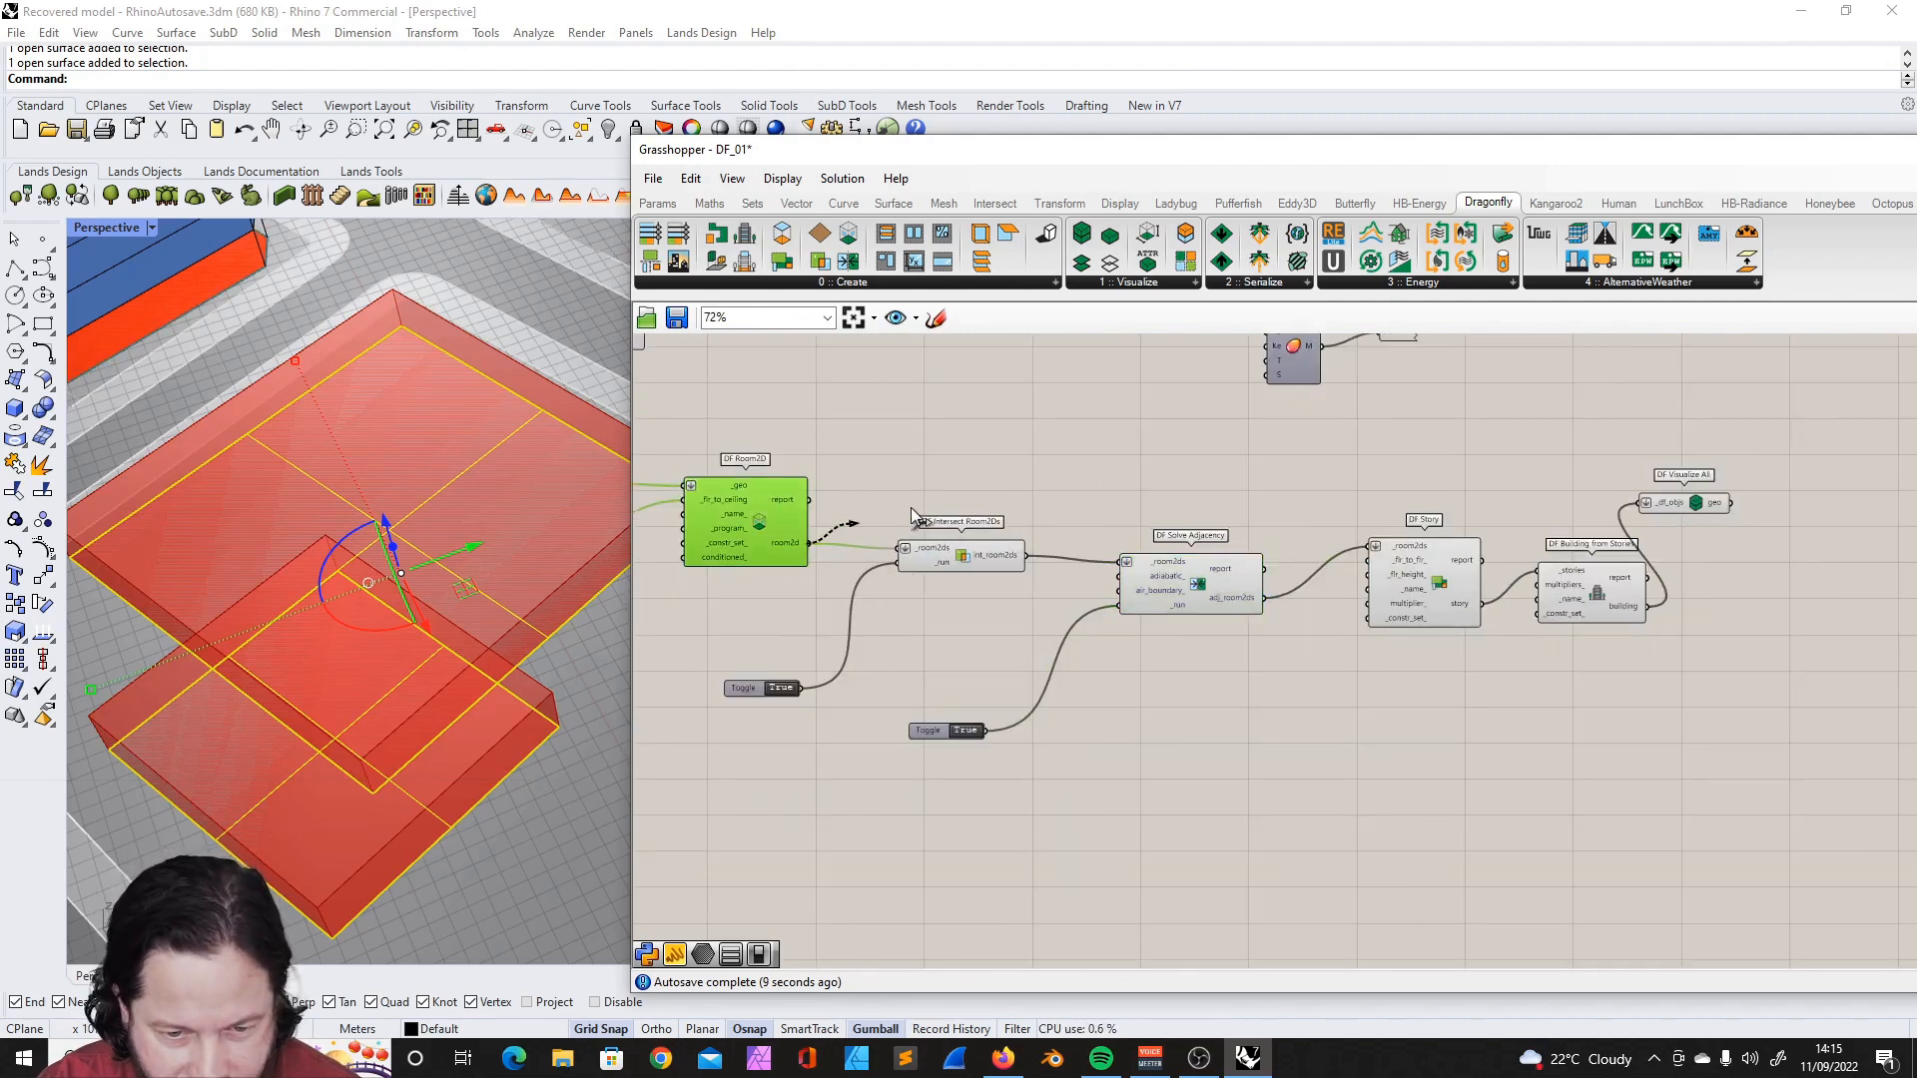
{"action": "left_click_drag", "start_coordinate": [910, 511], "coordinate": [903, 548]}
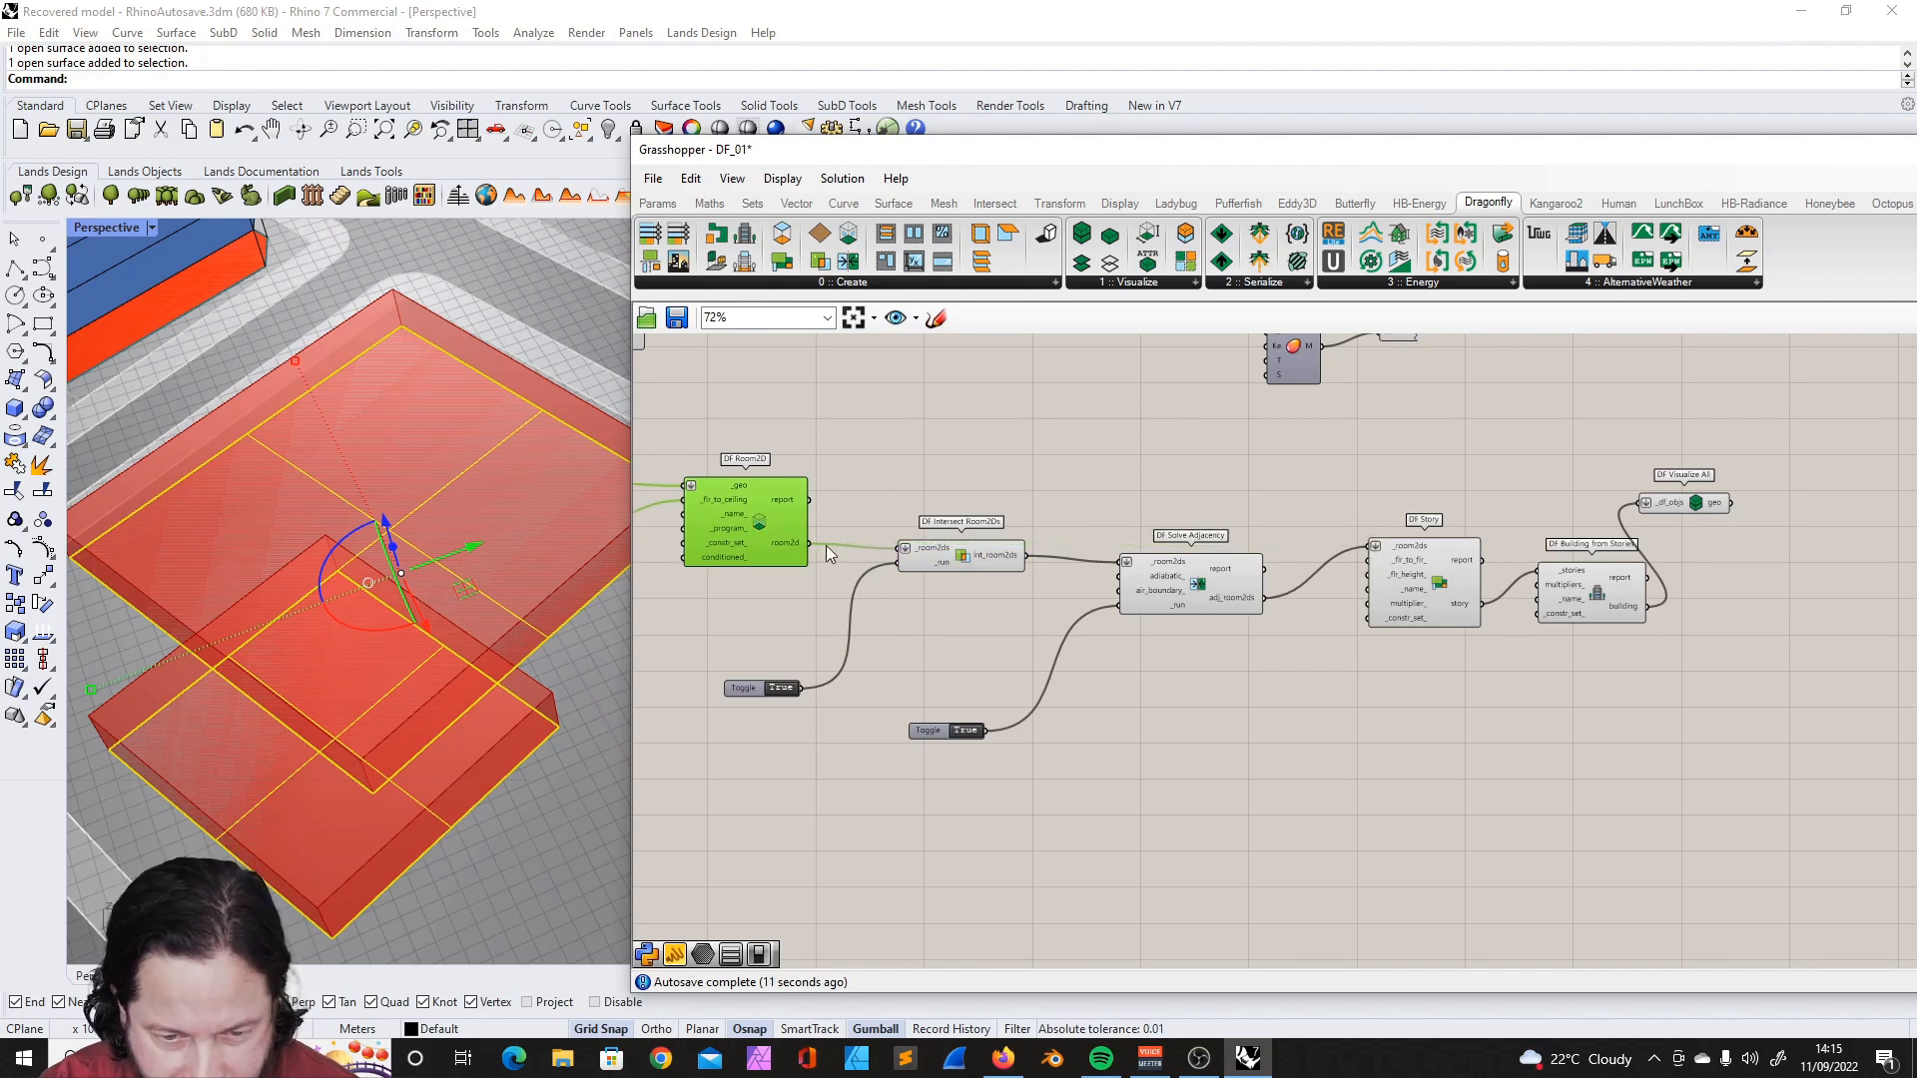
{"action": "left_click", "coordinate": [914, 558]}
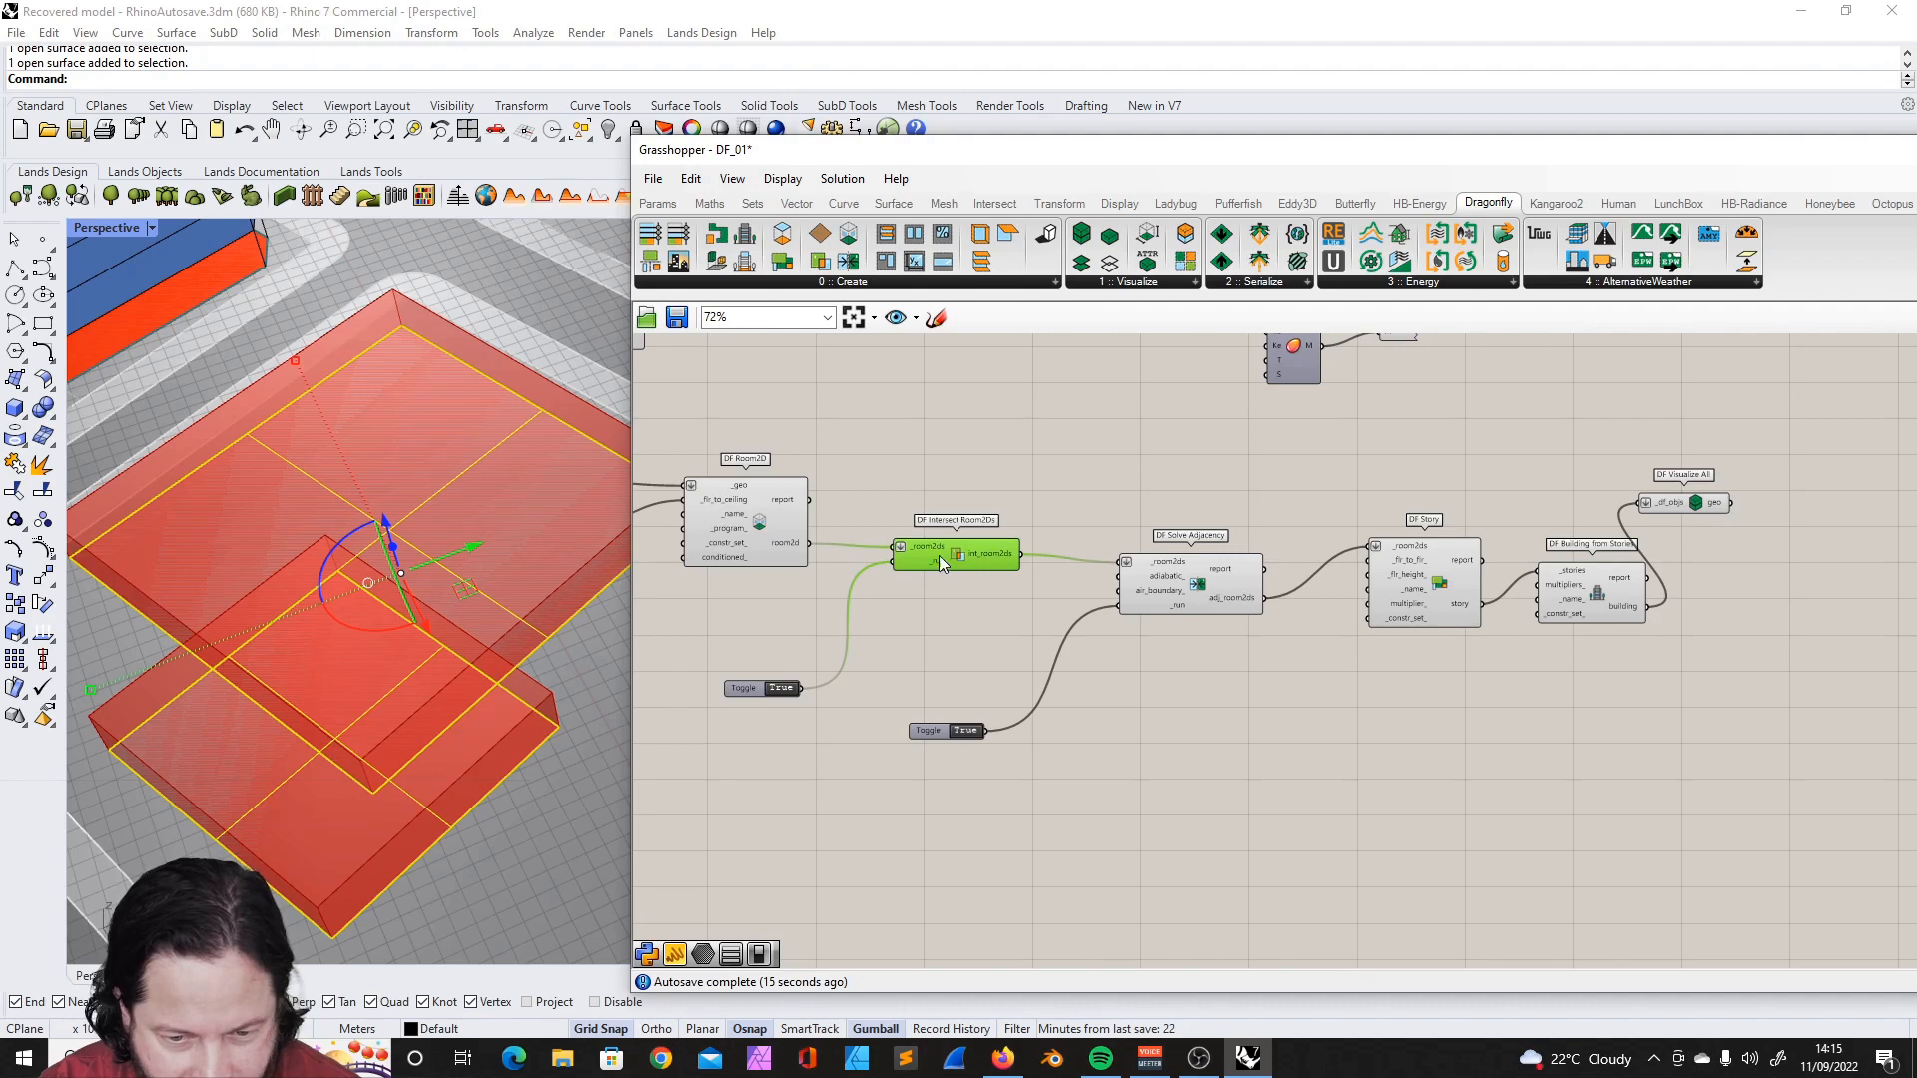
{"action": "scroll", "coordinate": [970, 545], "scroll_direction": "up", "scroll_amount": 3}
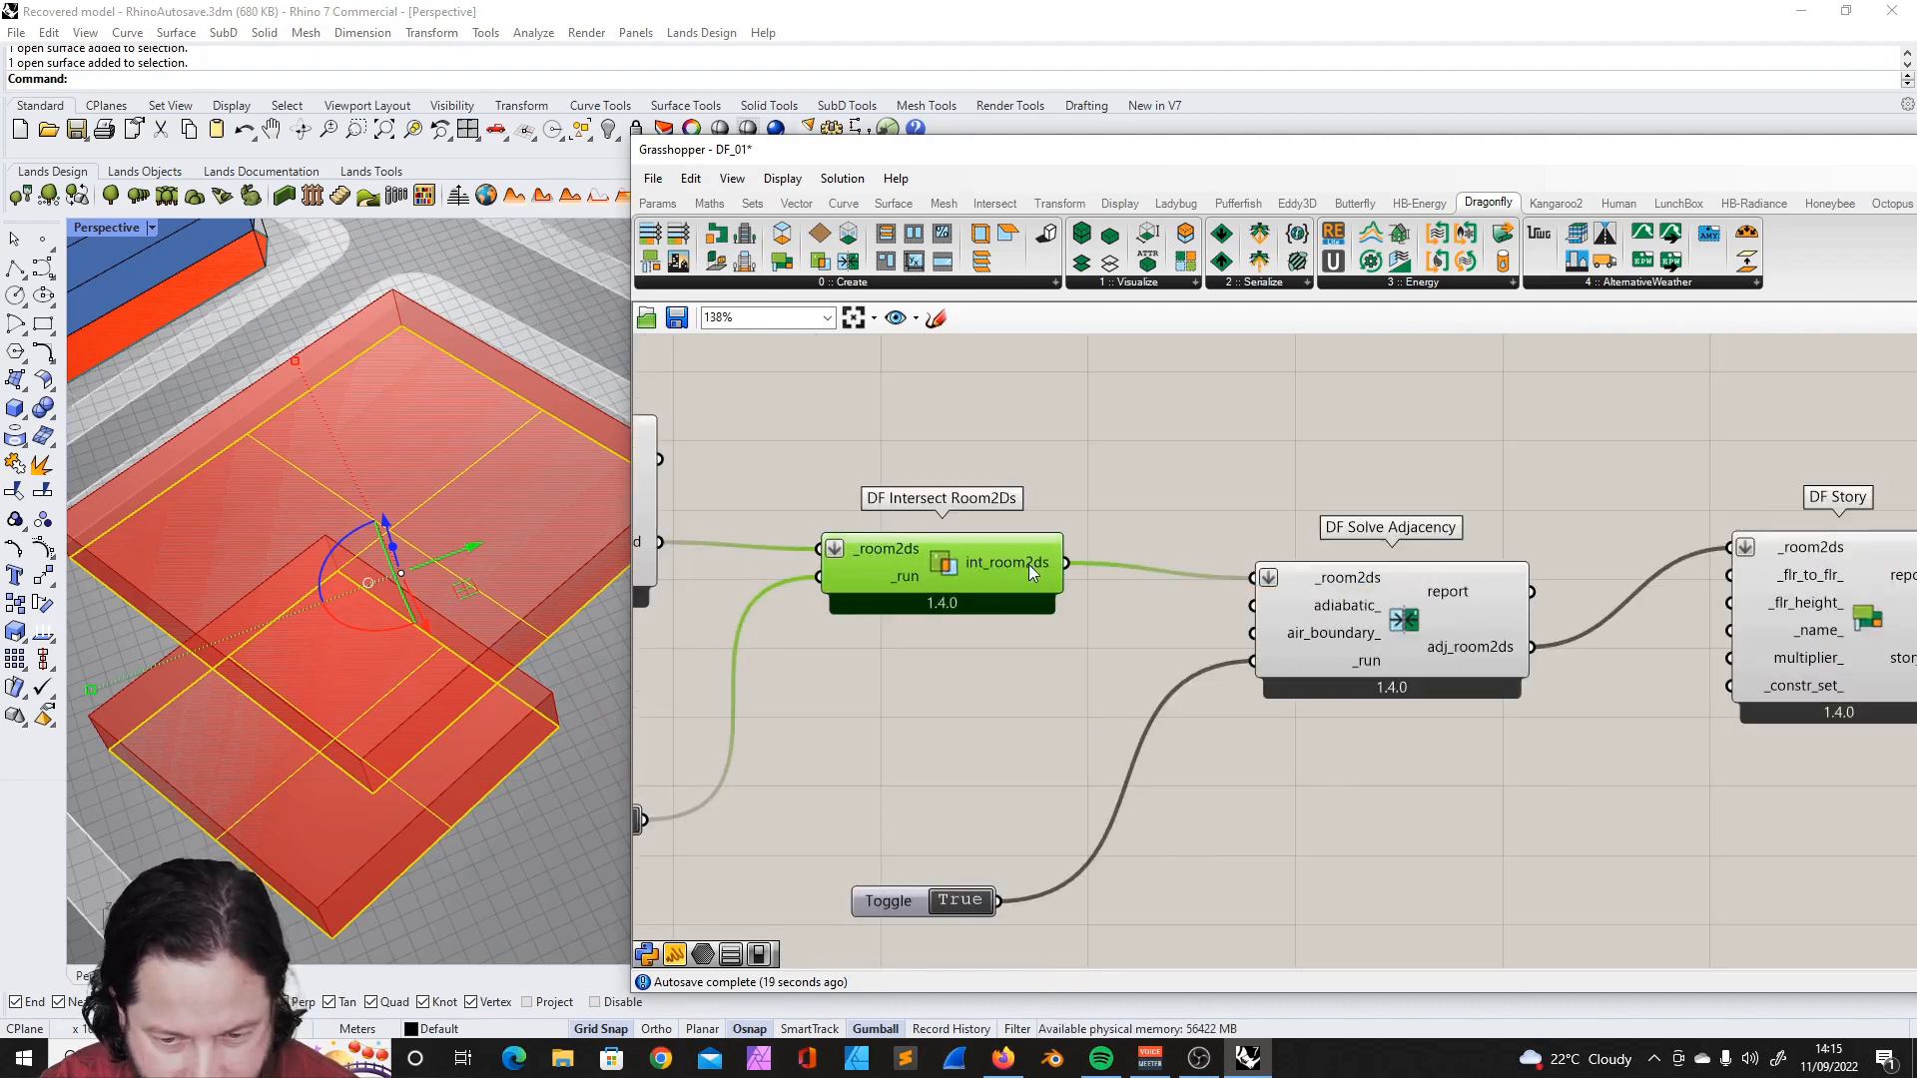
{"action": "left_click_drag", "start_coordinate": [1029, 565], "coordinate": [1021, 653]}
{"action": "scroll", "coordinate": [998, 545], "scroll_direction": "down", "scroll_amount": 3}
{"action": "scroll", "coordinate": [835, 547], "scroll_direction": "up", "scroll_amount": 1}
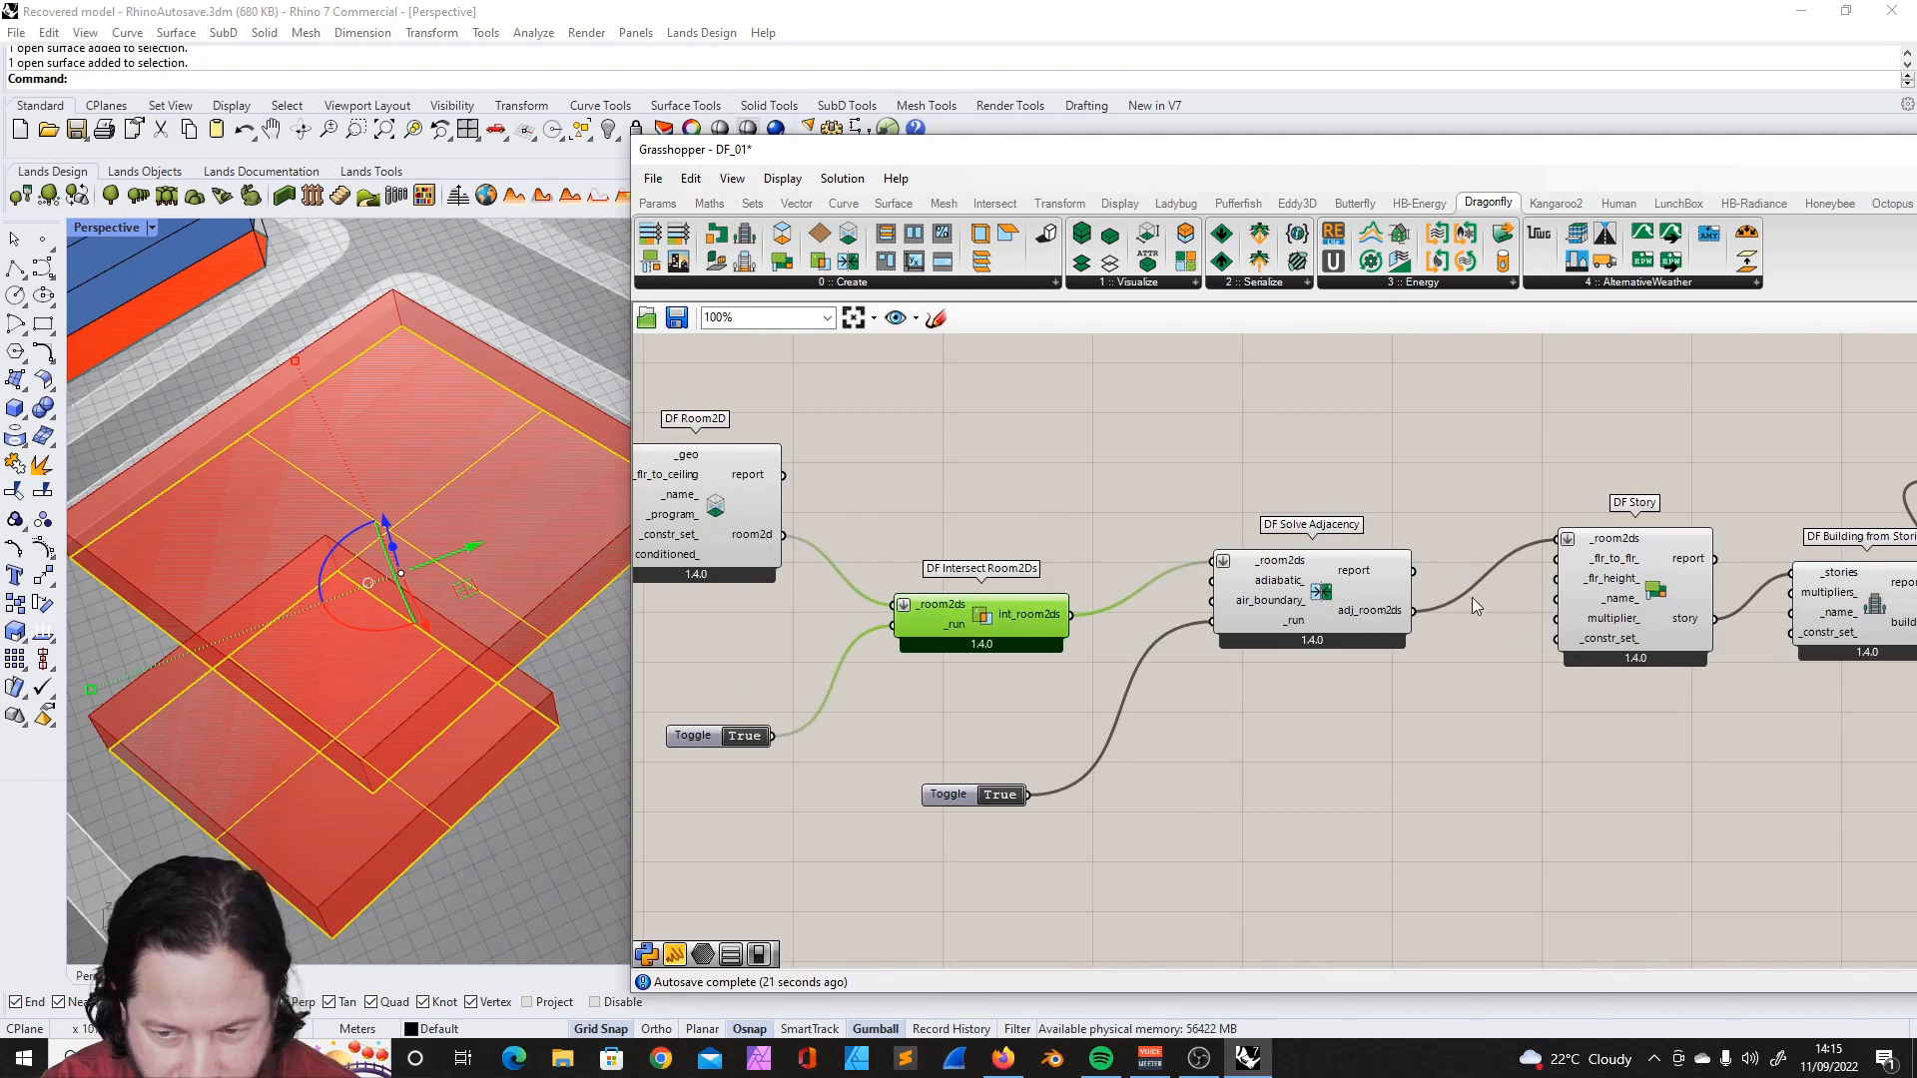
- Tidy the chain by moving both Boolean Toggles and DF Solve Adjacency closer to the components they connect to
{"action": "mouse_move", "coordinate": [1052, 627]}
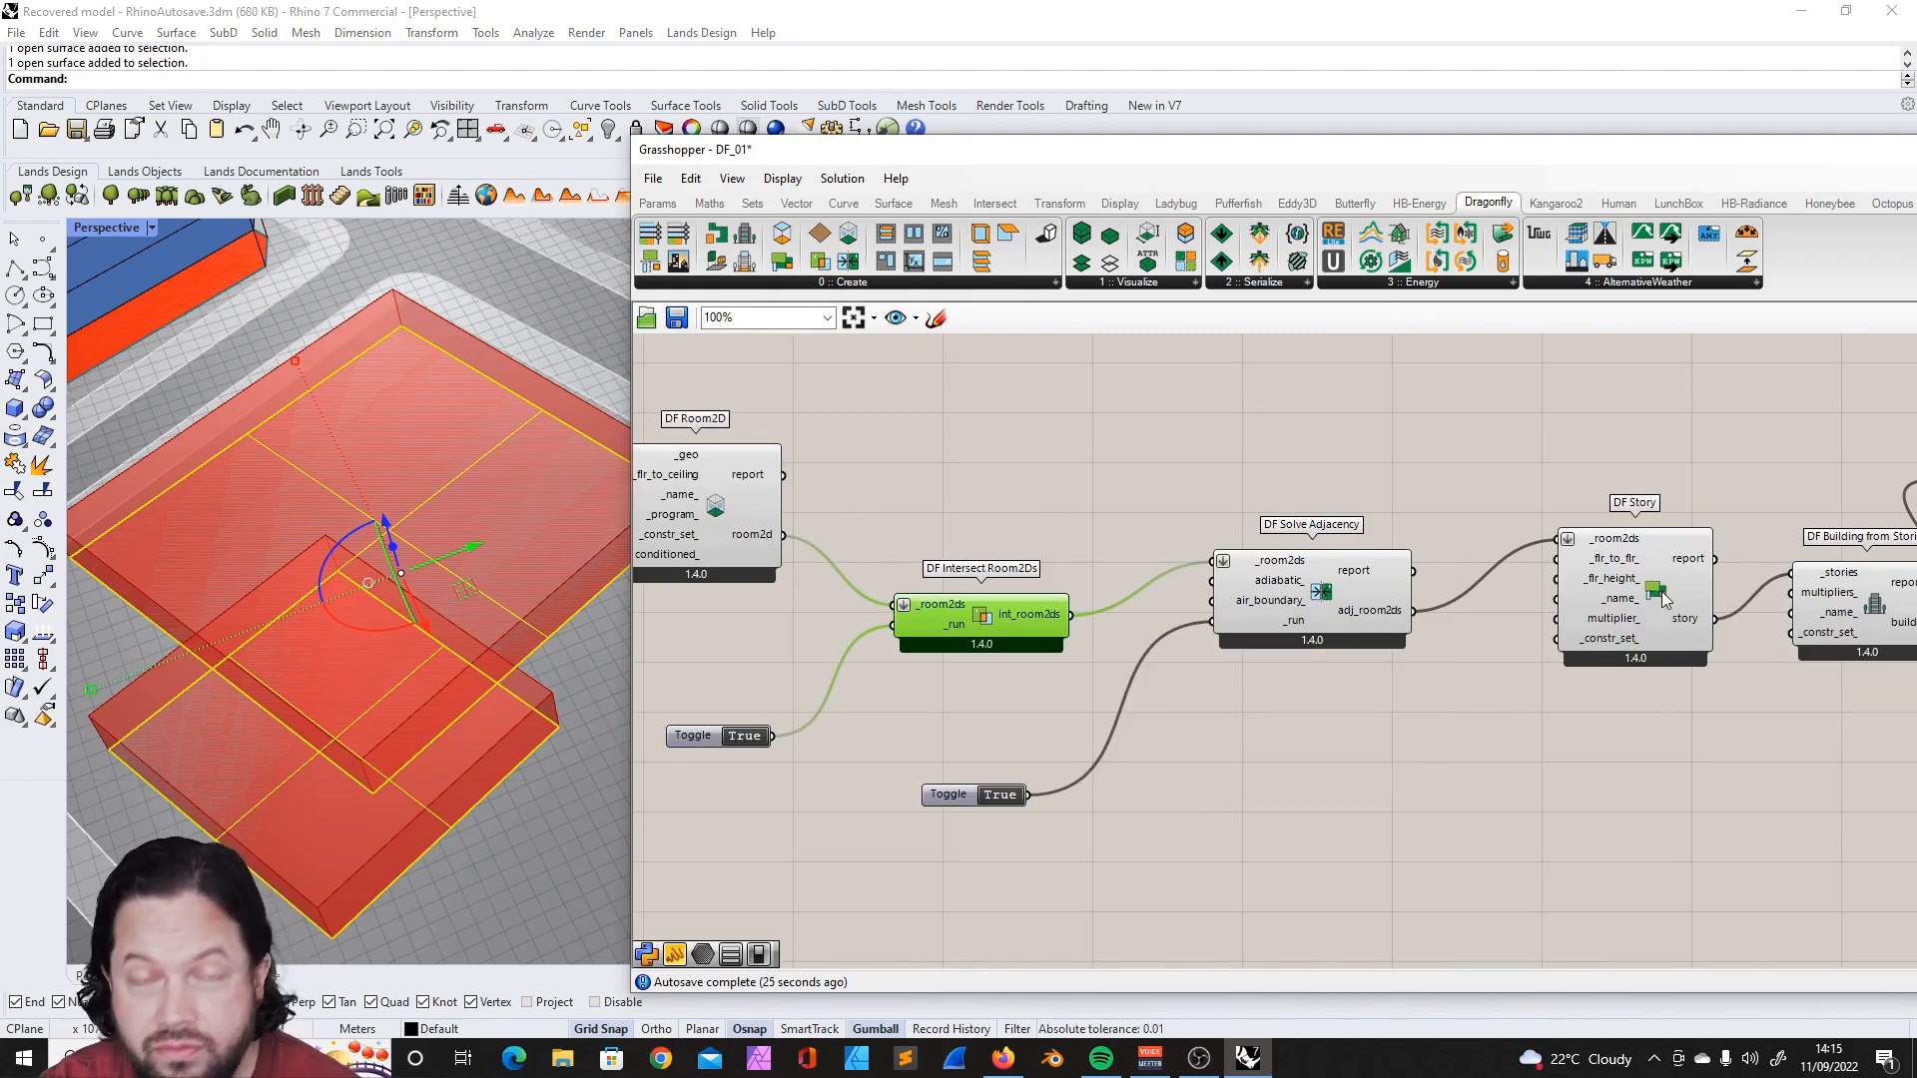
{"action": "scroll", "coordinate": [1230, 427], "scroll_direction": "down", "scroll_amount": 3}
{"action": "scroll", "coordinate": [1393, 419], "scroll_direction": "up", "scroll_amount": 2}
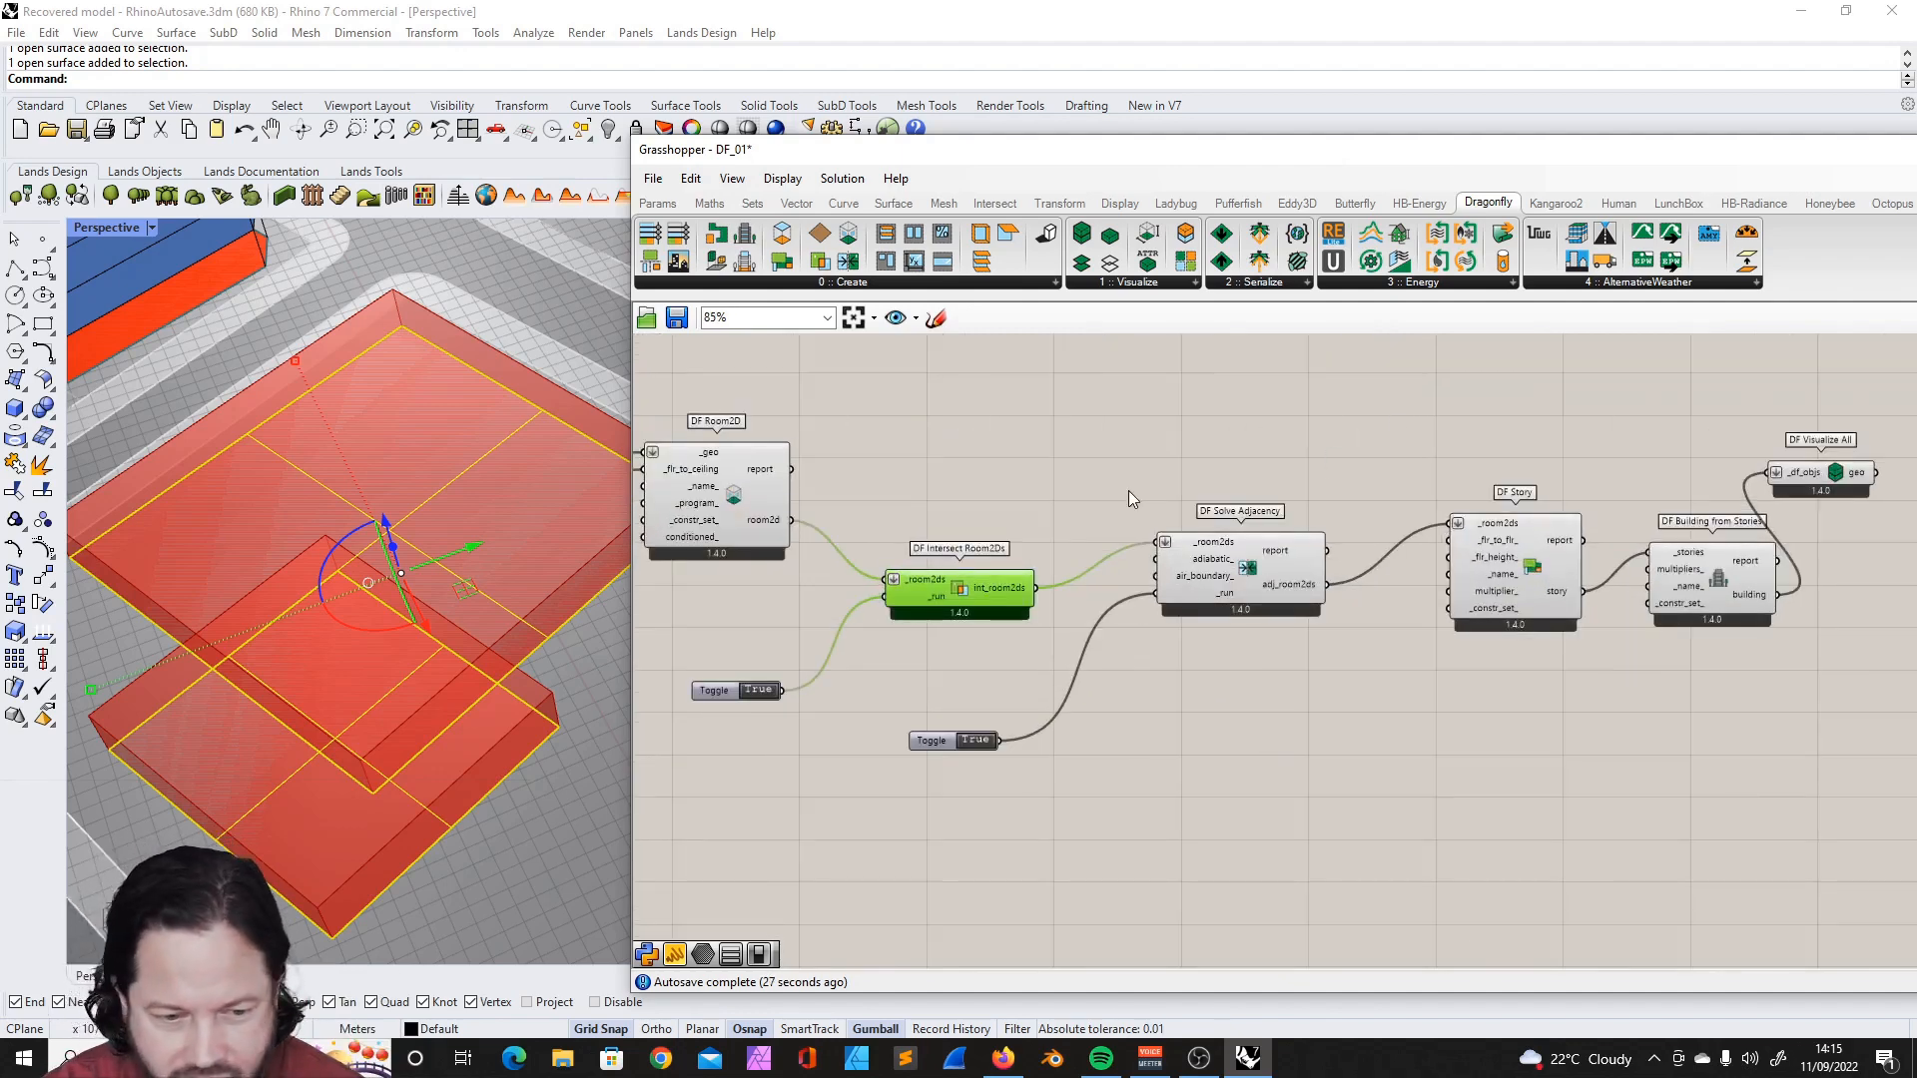
{"action": "scroll", "coordinate": [1129, 500], "scroll_direction": "down", "scroll_amount": 1}
{"action": "left_click_drag", "start_coordinate": [774, 659], "coordinate": [832, 579]}
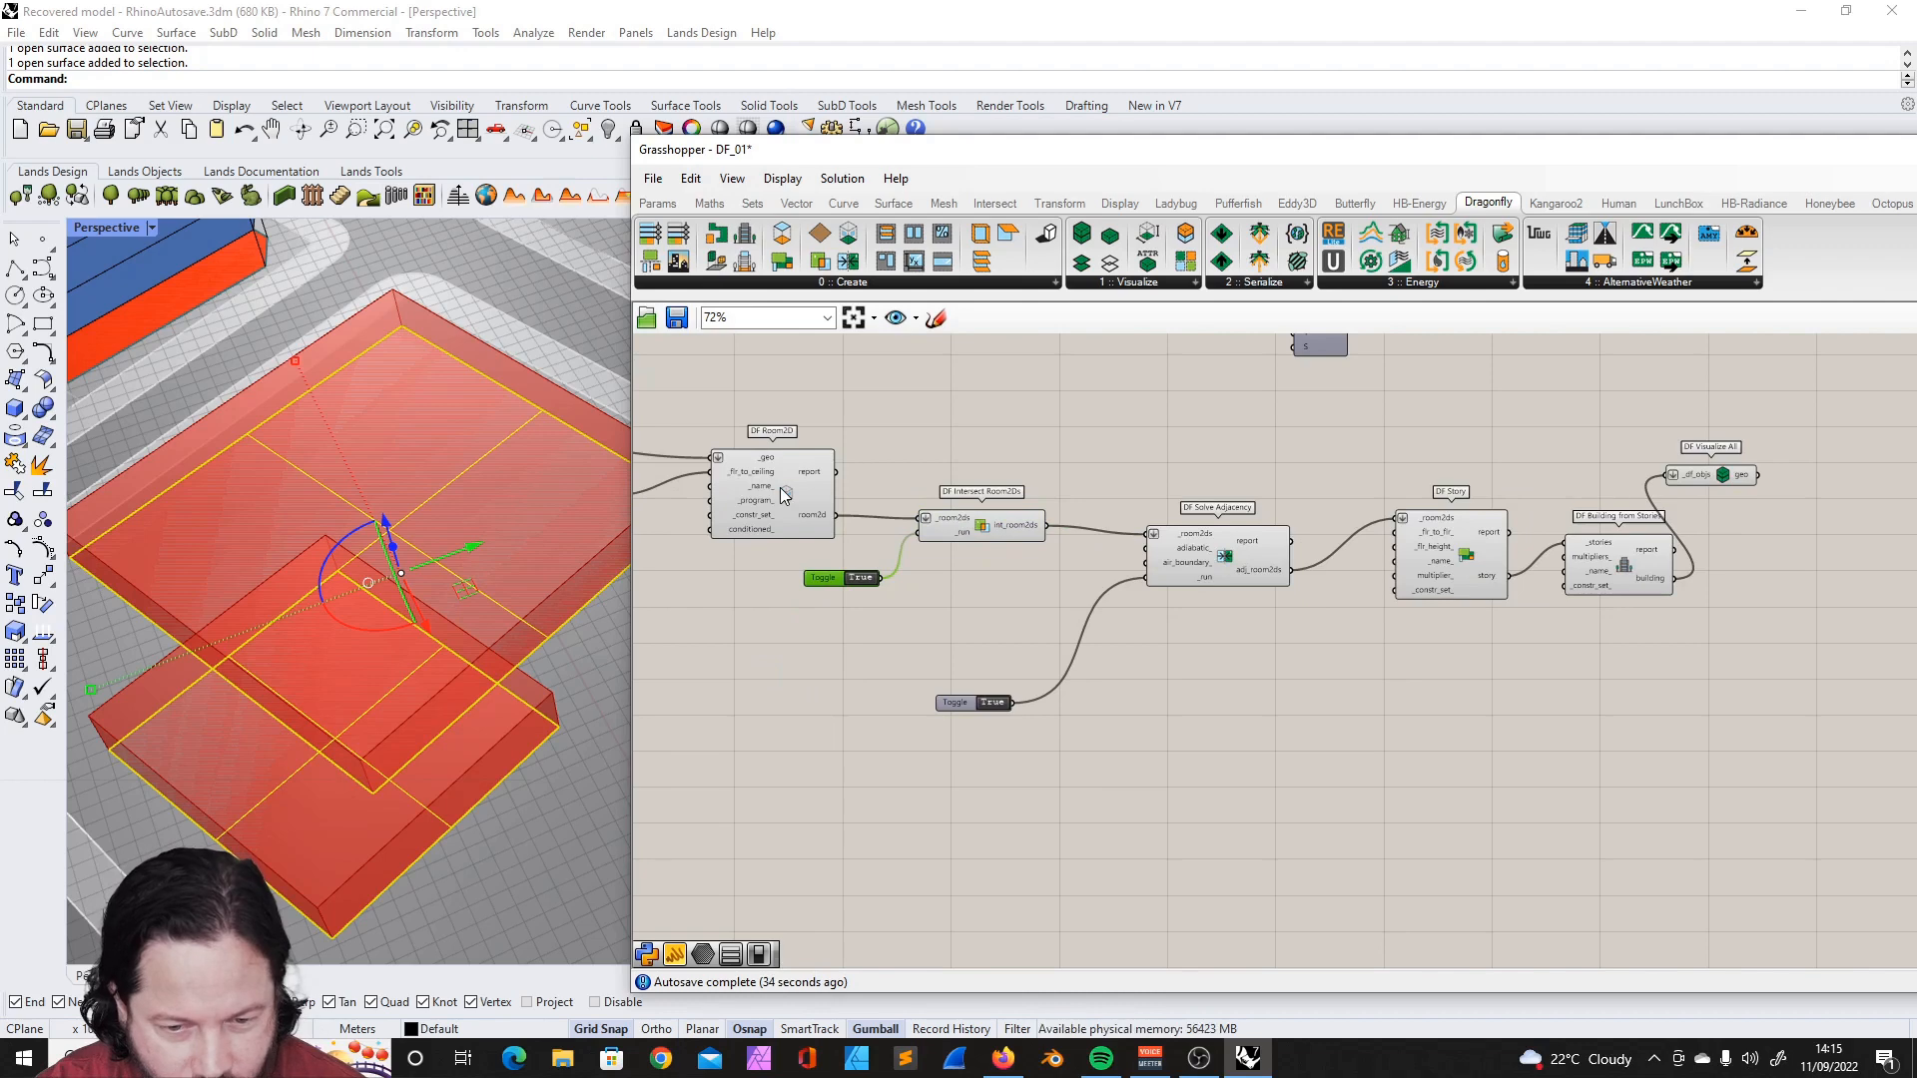
{"action": "left_click", "coordinate": [1019, 525]}
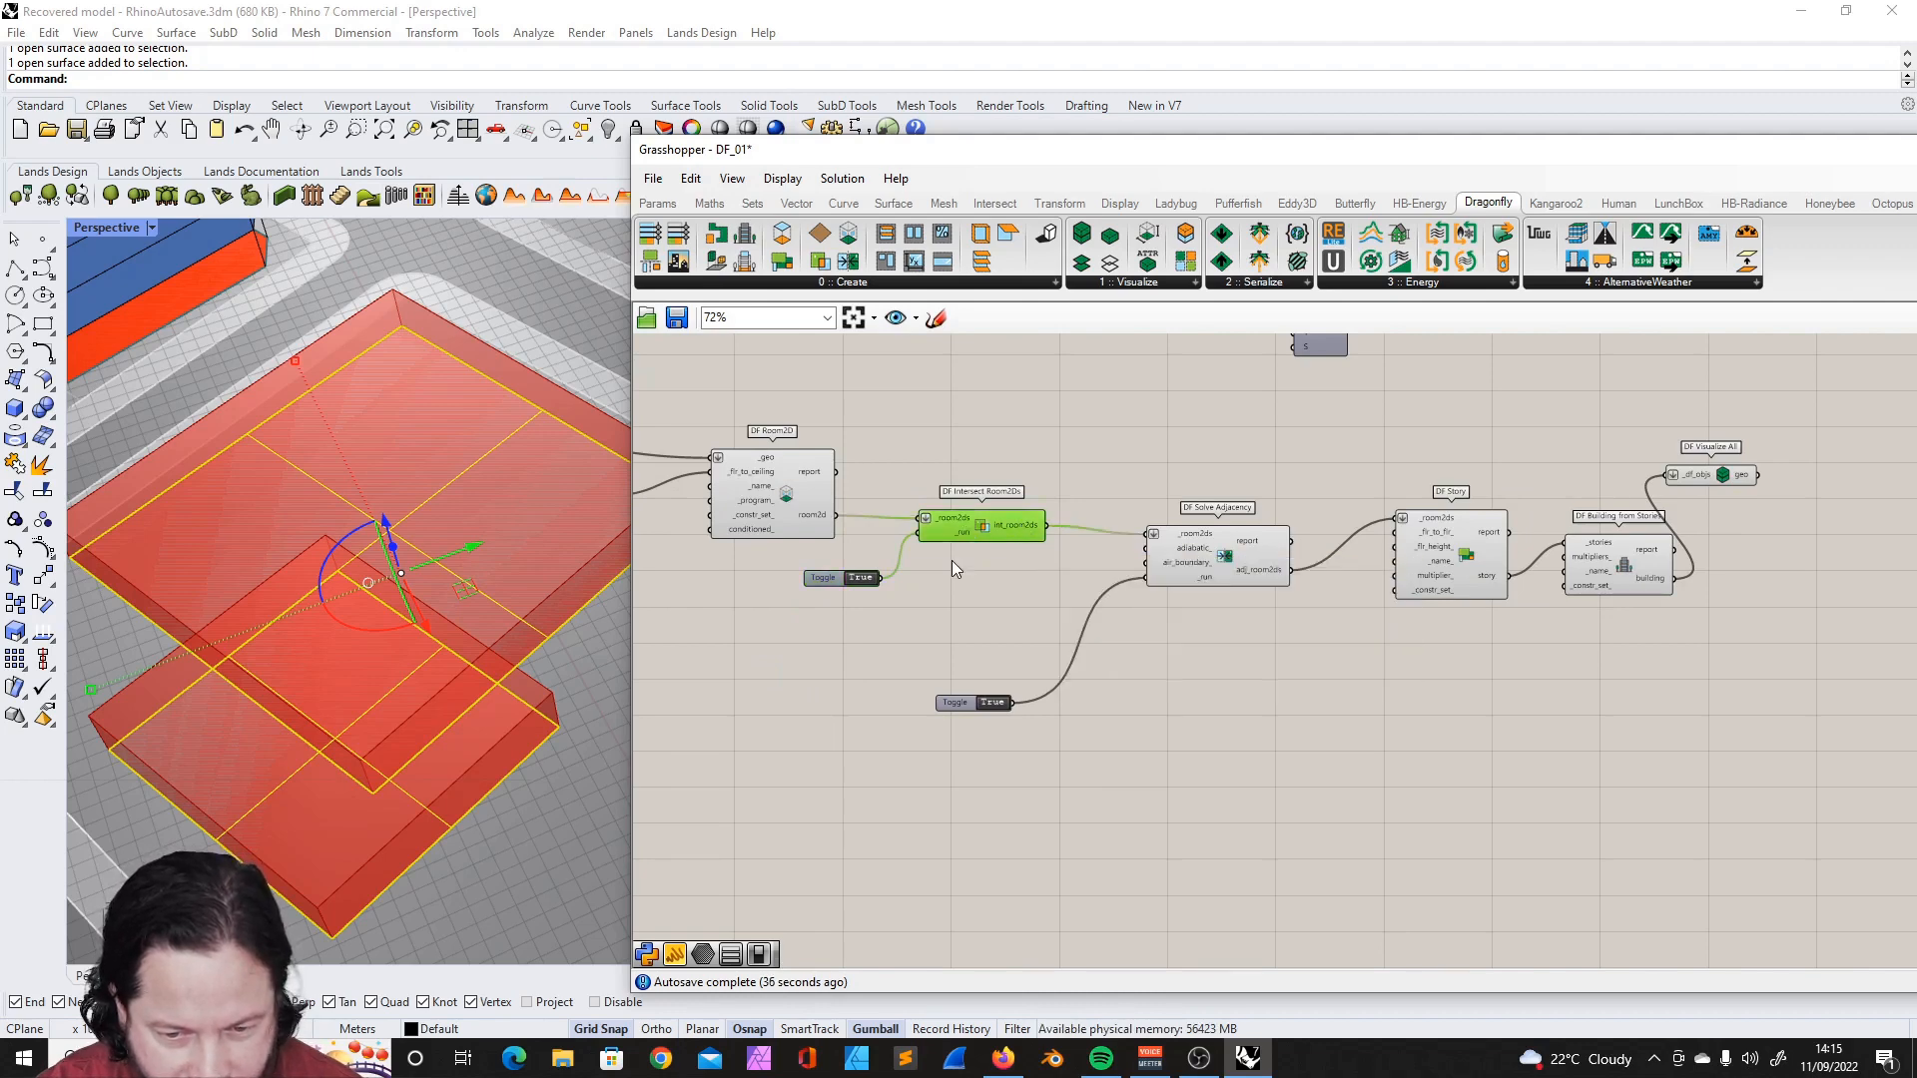
{"action": "scroll", "coordinate": [1086, 531], "scroll_direction": "up", "scroll_amount": 3}
{"action": "left_click_drag", "start_coordinate": [1150, 566], "coordinate": [1079, 546]}
{"action": "left_click_drag", "start_coordinate": [787, 801], "coordinate": [812, 621]}
- Move DF Story closer to DF Solve Adjacency and check its multiplier_ input
{"action": "right_click_drag", "start_coordinate": [1466, 568], "coordinate": [1346, 578]}
{"action": "left_click_drag", "start_coordinate": [1347, 578], "coordinate": [1201, 601]}
{"action": "left_click", "coordinate": [1201, 599]}
{"action": "left_click", "coordinate": [1201, 599]}
{"action": "right_click_drag", "start_coordinate": [1211, 657], "coordinate": [1220, 617]}
{"action": "scroll", "coordinate": [1220, 617], "scroll_direction": "up", "scroll_amount": 2}
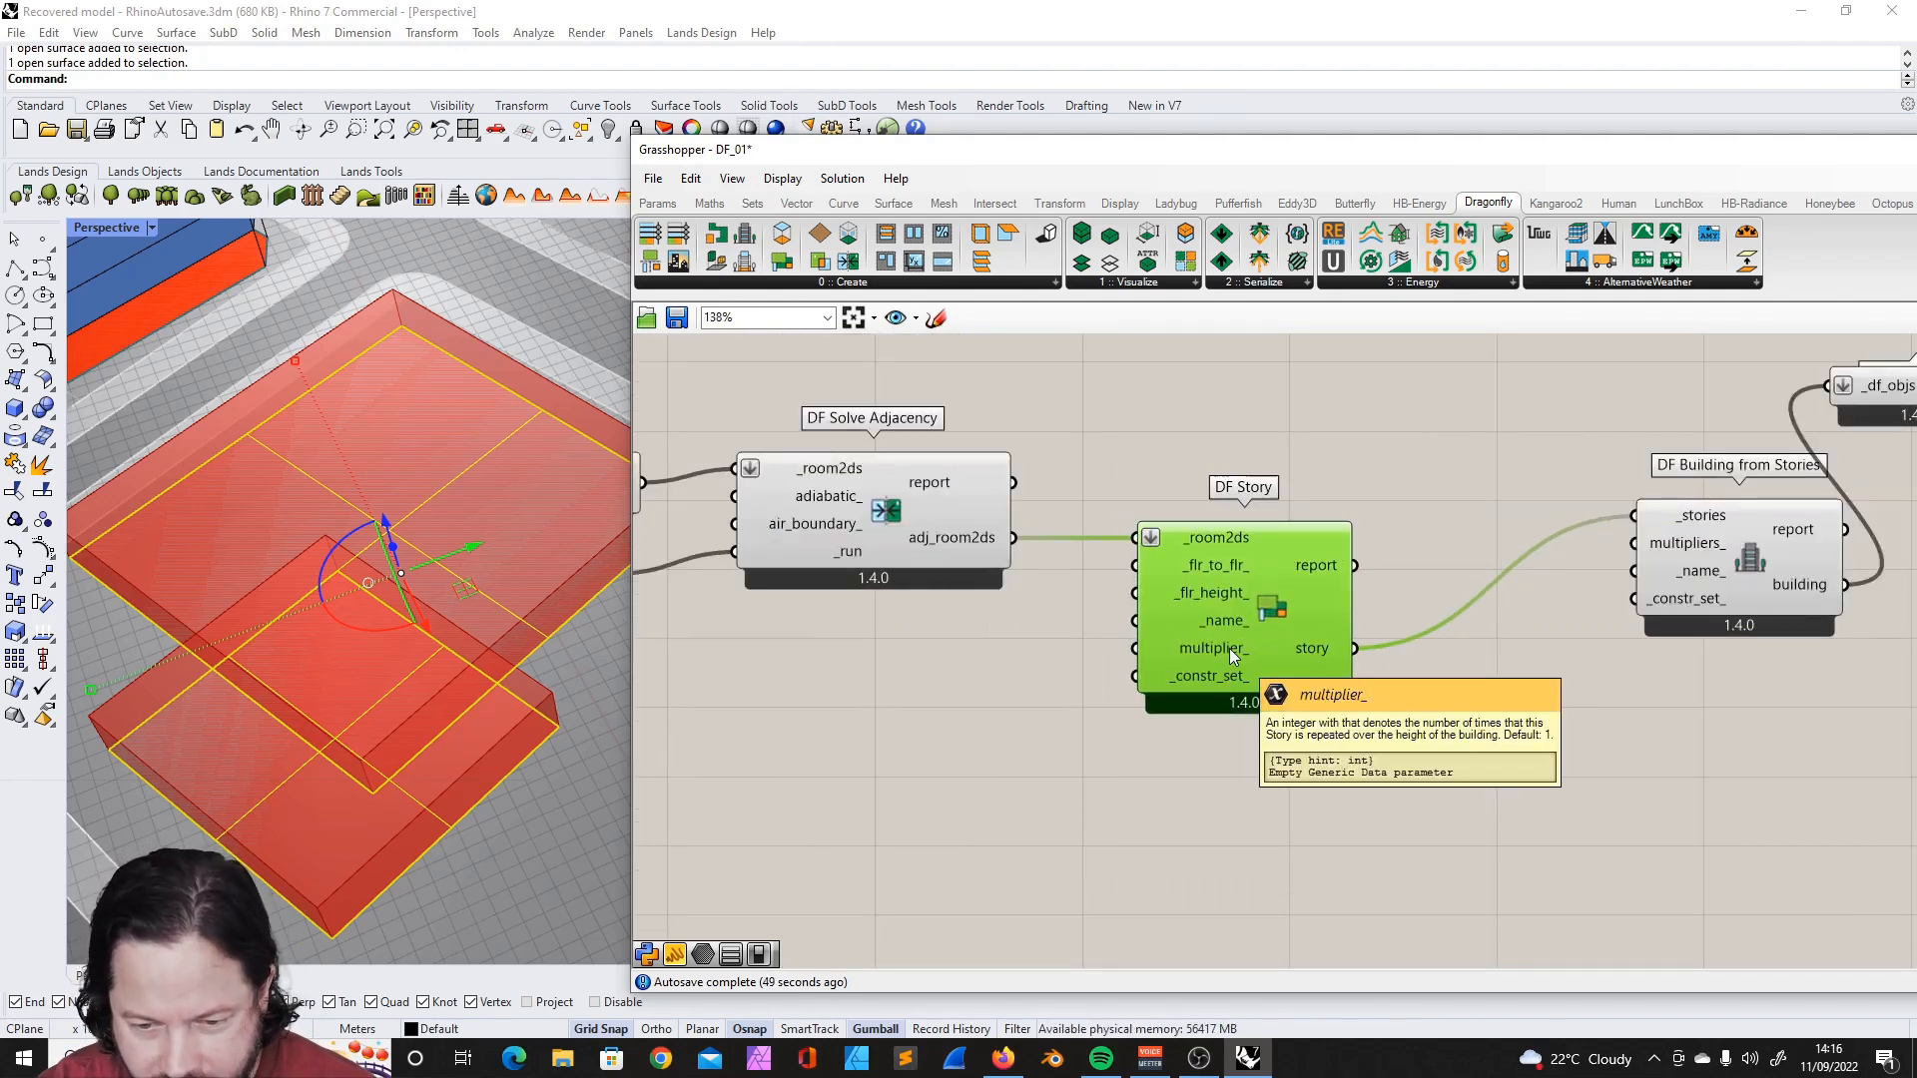
{"action": "left_click", "coordinate": [1108, 583]}
{"action": "left_click_drag", "start_coordinate": [1280, 609], "coordinate": [1312, 617]}
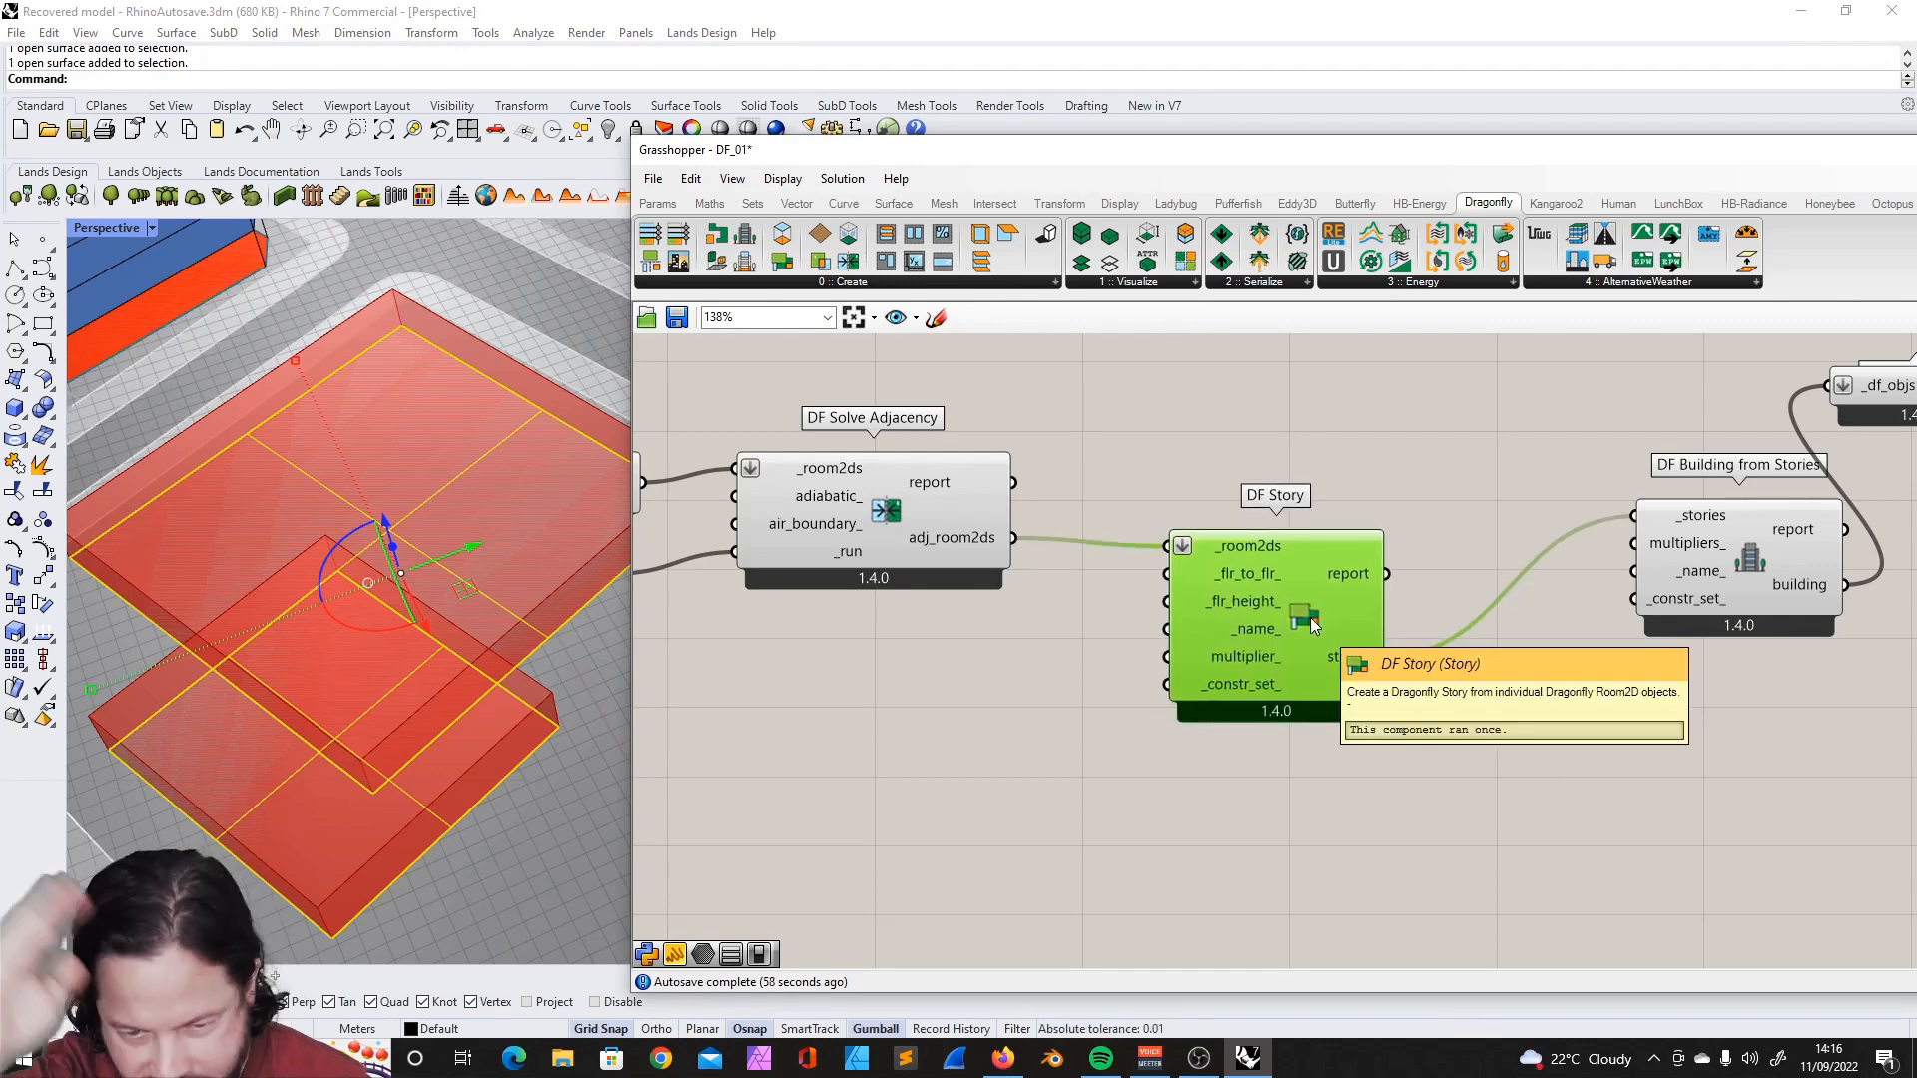
- Add a number slider set to 15, connect it to DF Story's multiplier_ input, and uncover the tower in Rhino
{"action": "double_click", "coordinate": [978, 691]}
{"action": "type", "text": "100"}
{"action": "key", "text": "Return"}
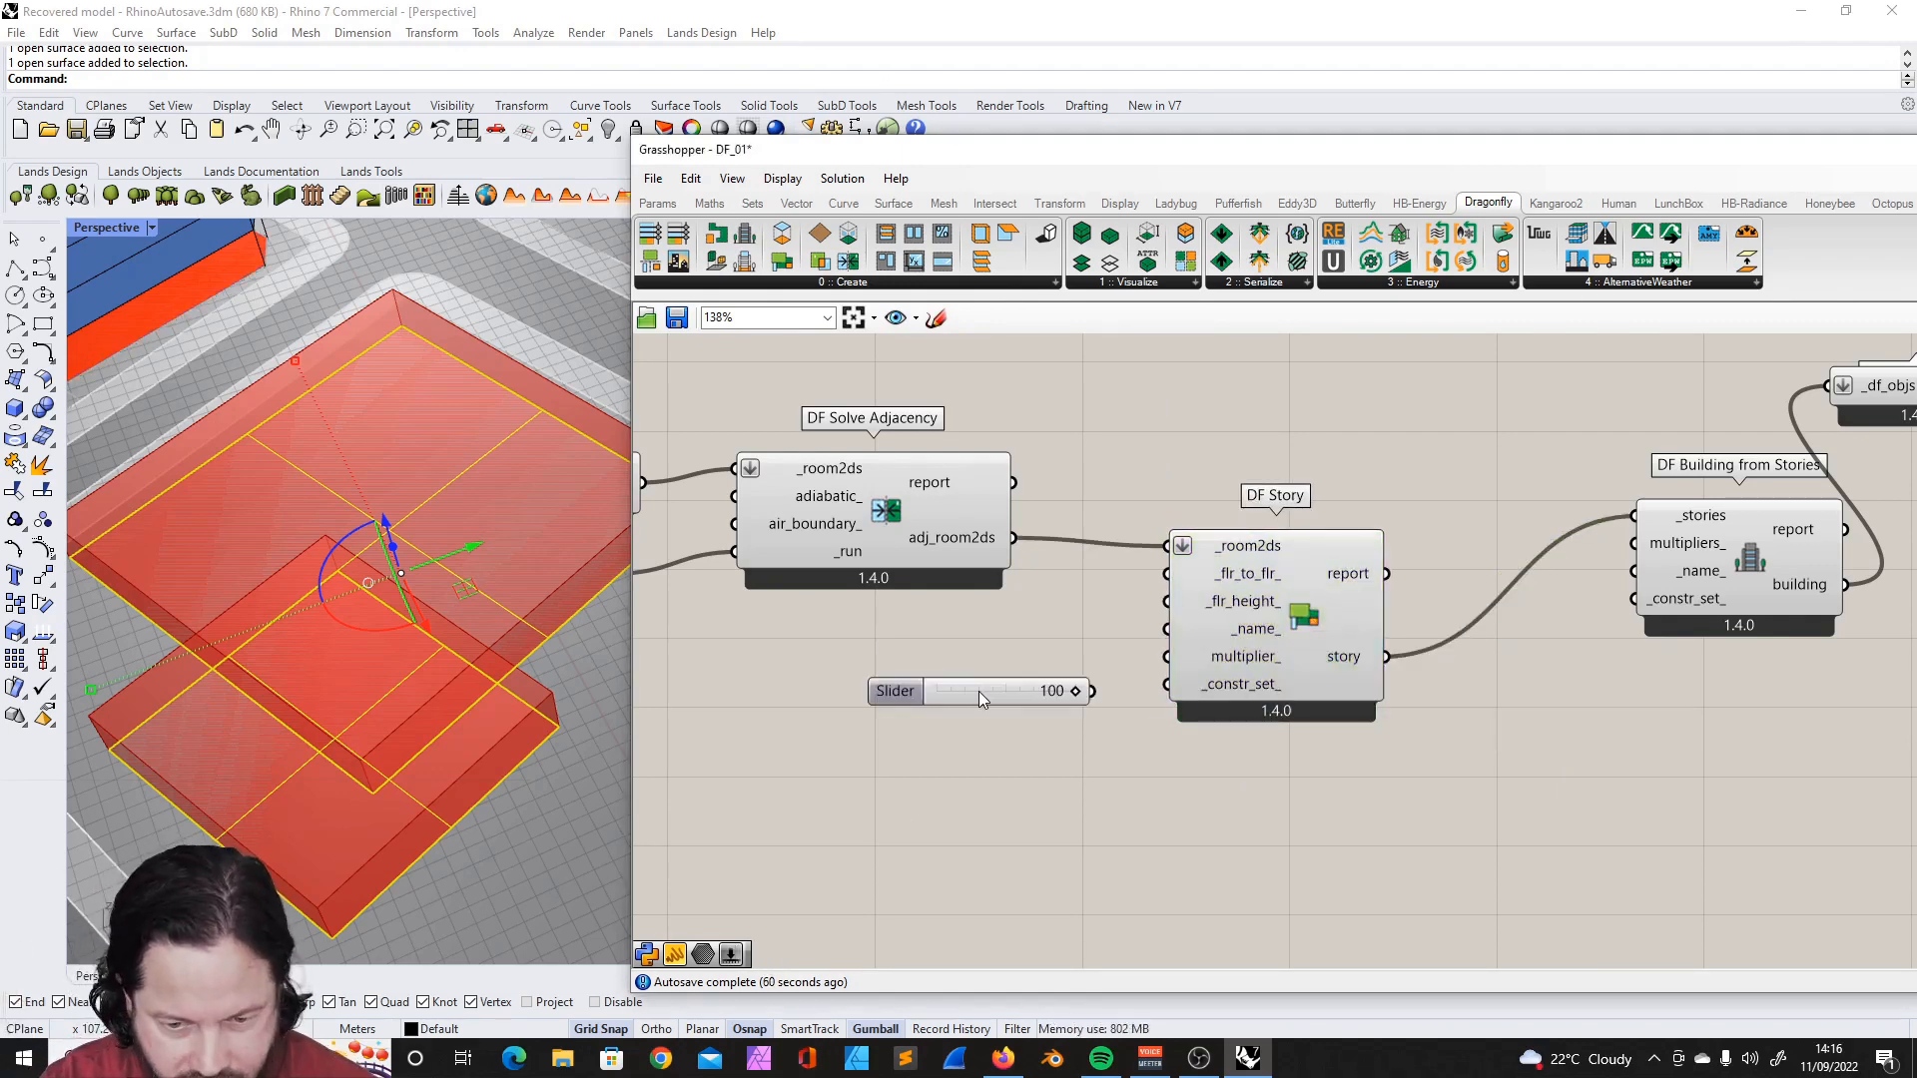
{"action": "double_click", "coordinate": [1001, 689]}
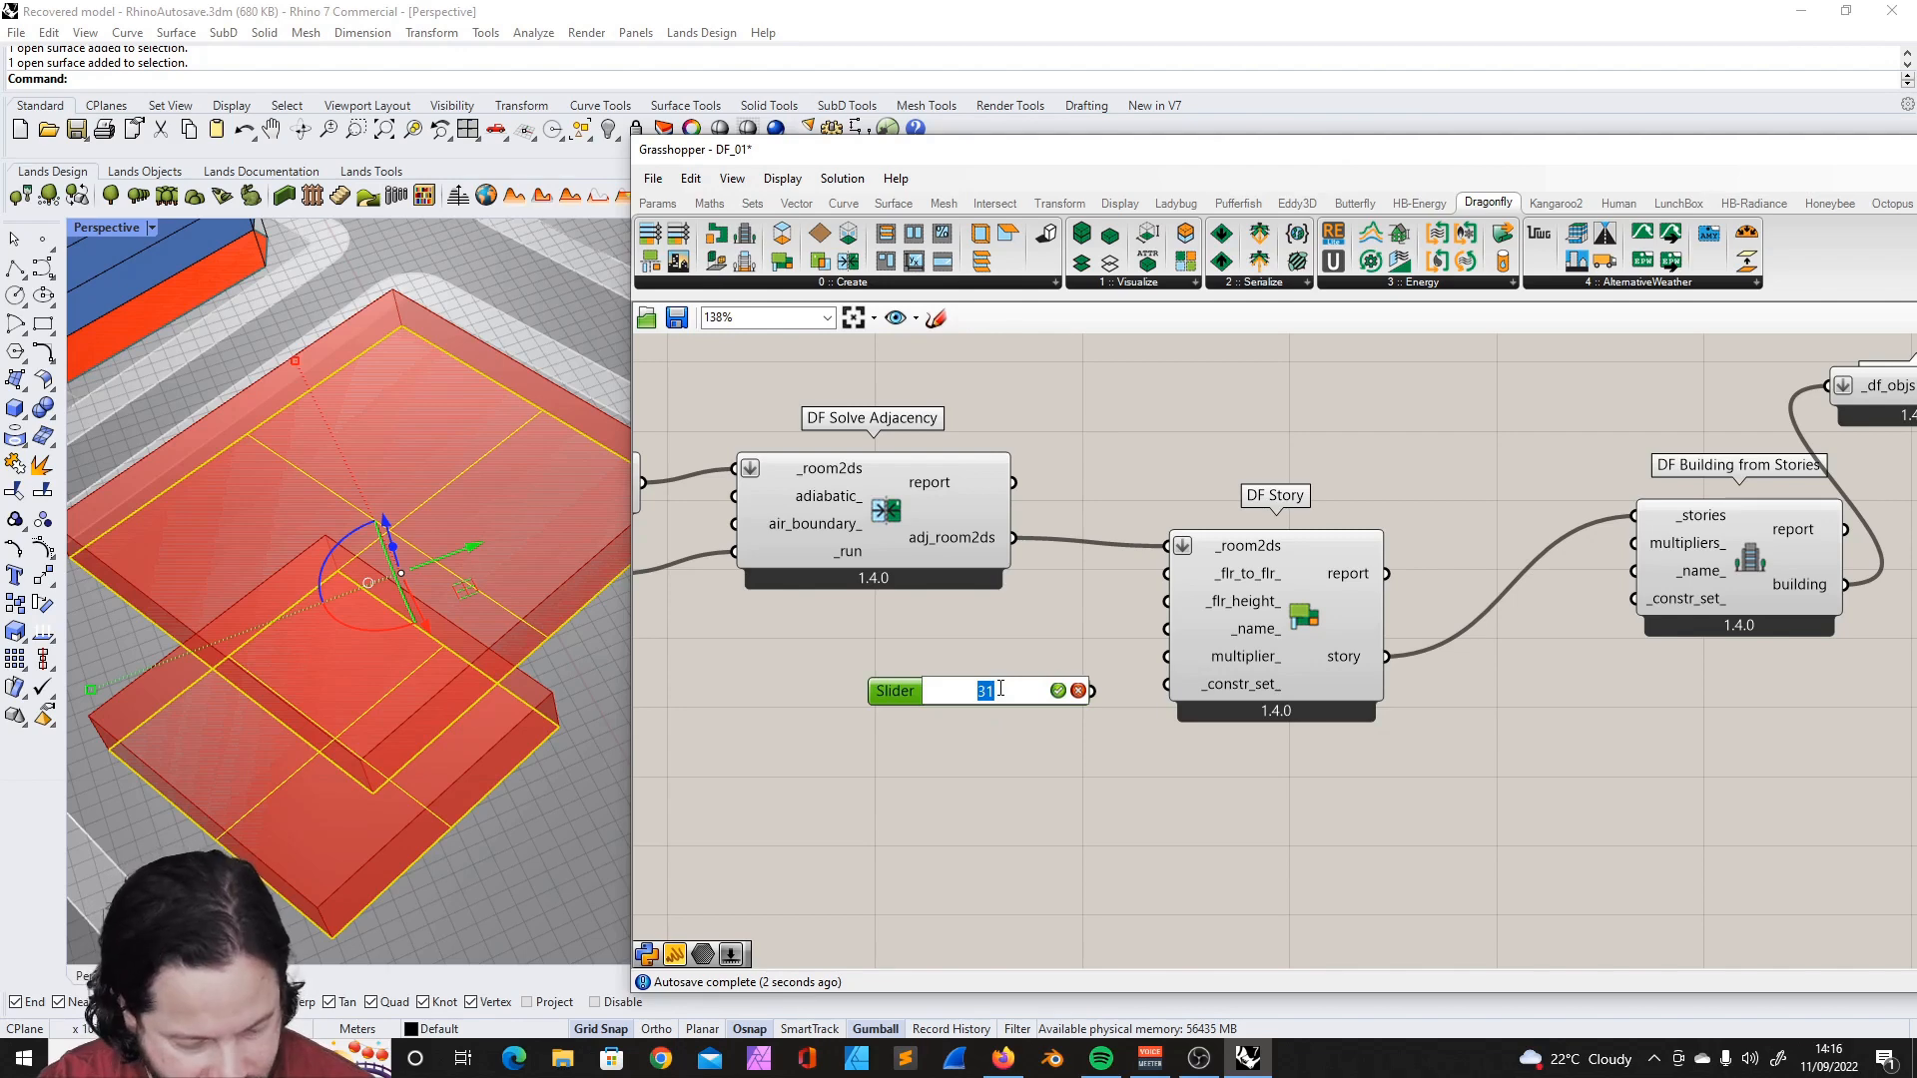
{"action": "type", "text": "26"}
{"action": "key", "text": "BackSpace"}
{"action": "key", "text": "BackSpace"}
{"action": "type", "text": "15"}
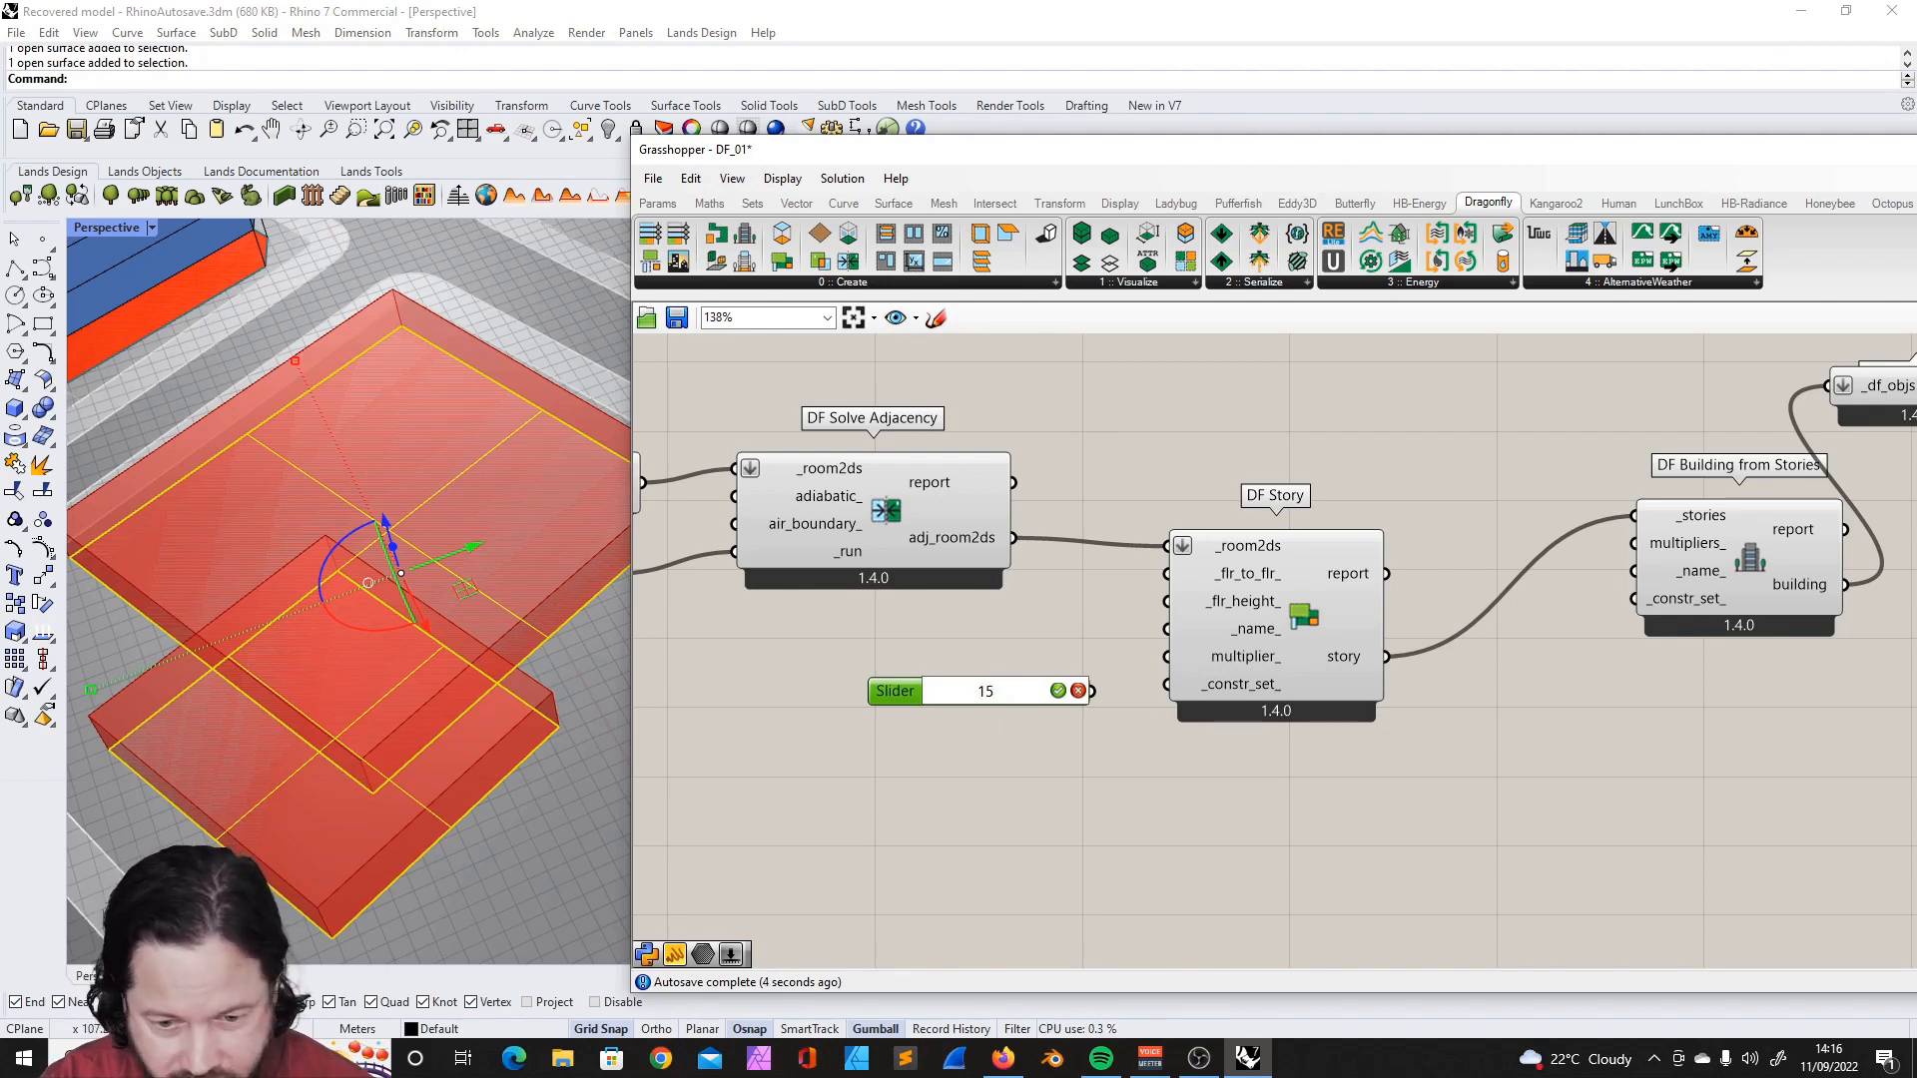
{"action": "key", "text": "Return"}
{"action": "right_click_drag", "start_coordinate": [540, 559], "coordinate": [520, 610]}
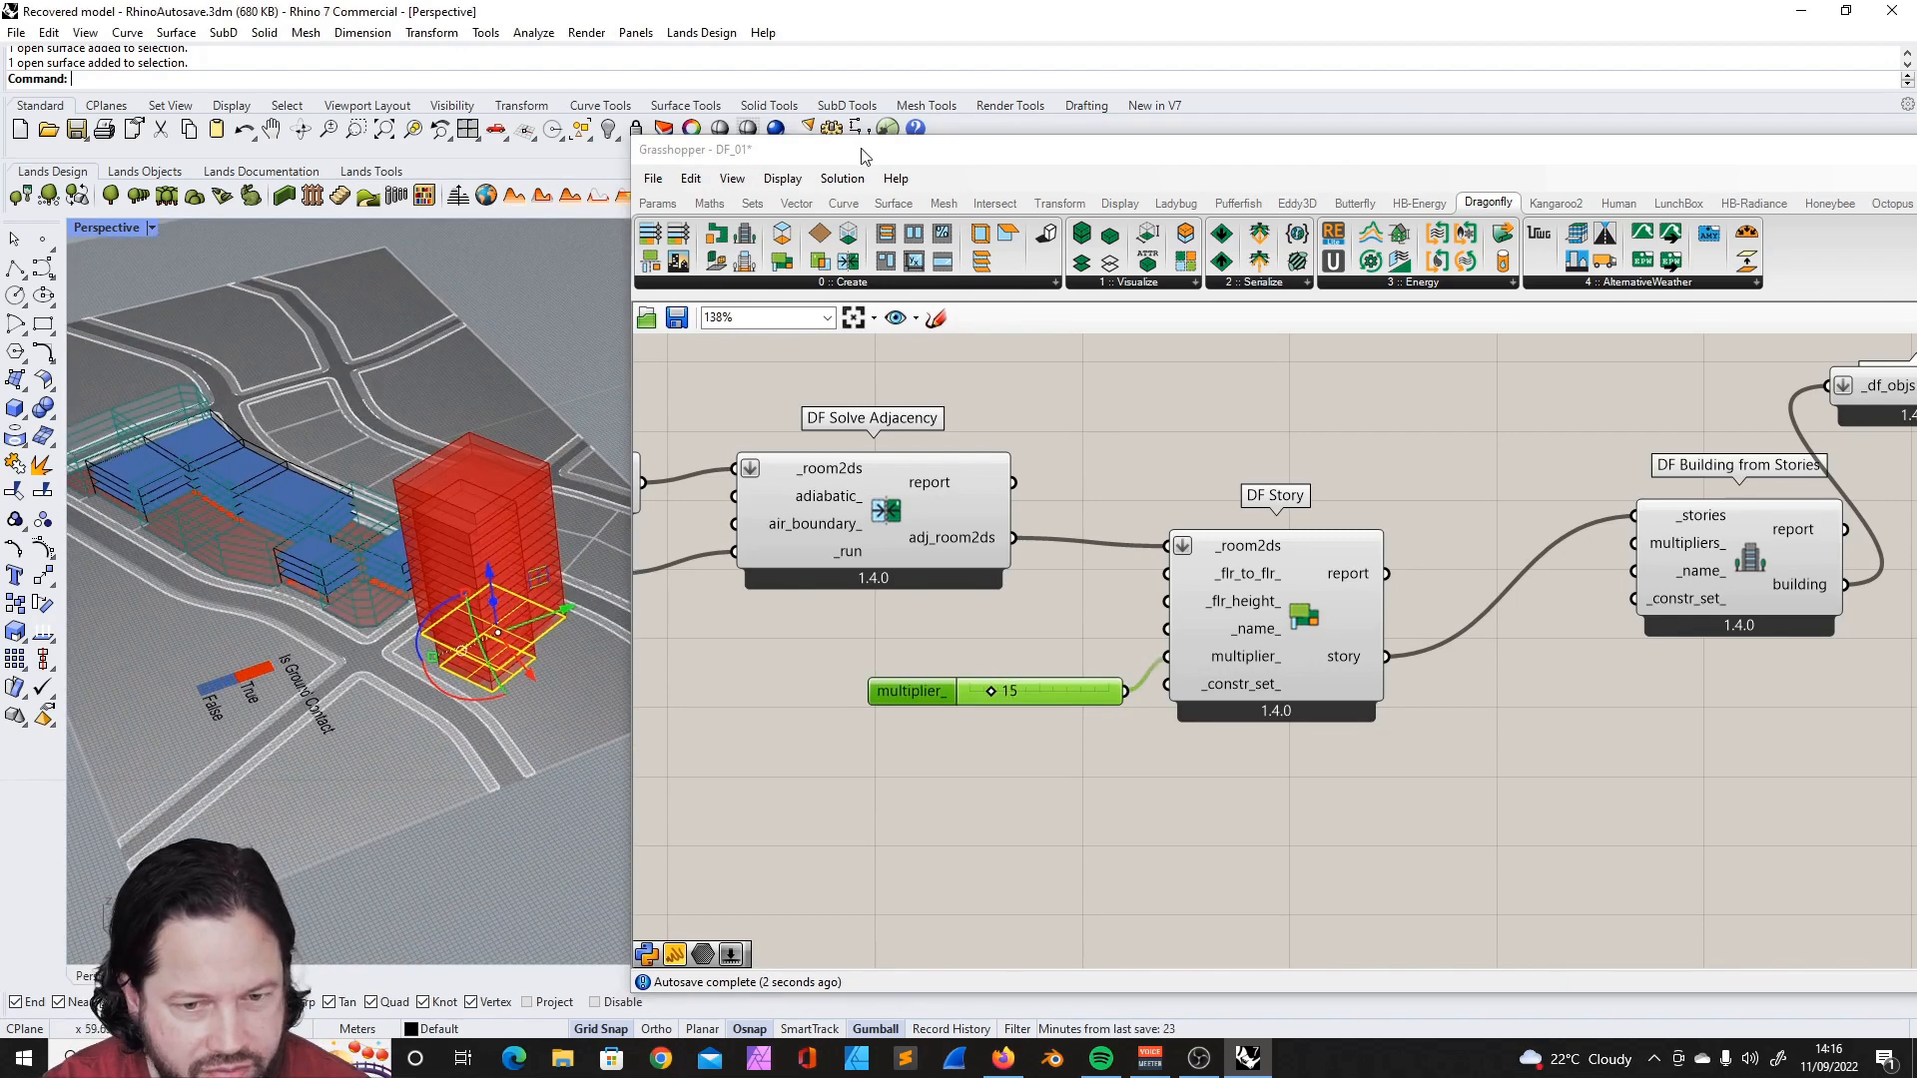
{"action": "left_click_drag", "start_coordinate": [865, 157], "coordinate": [1152, 153]}
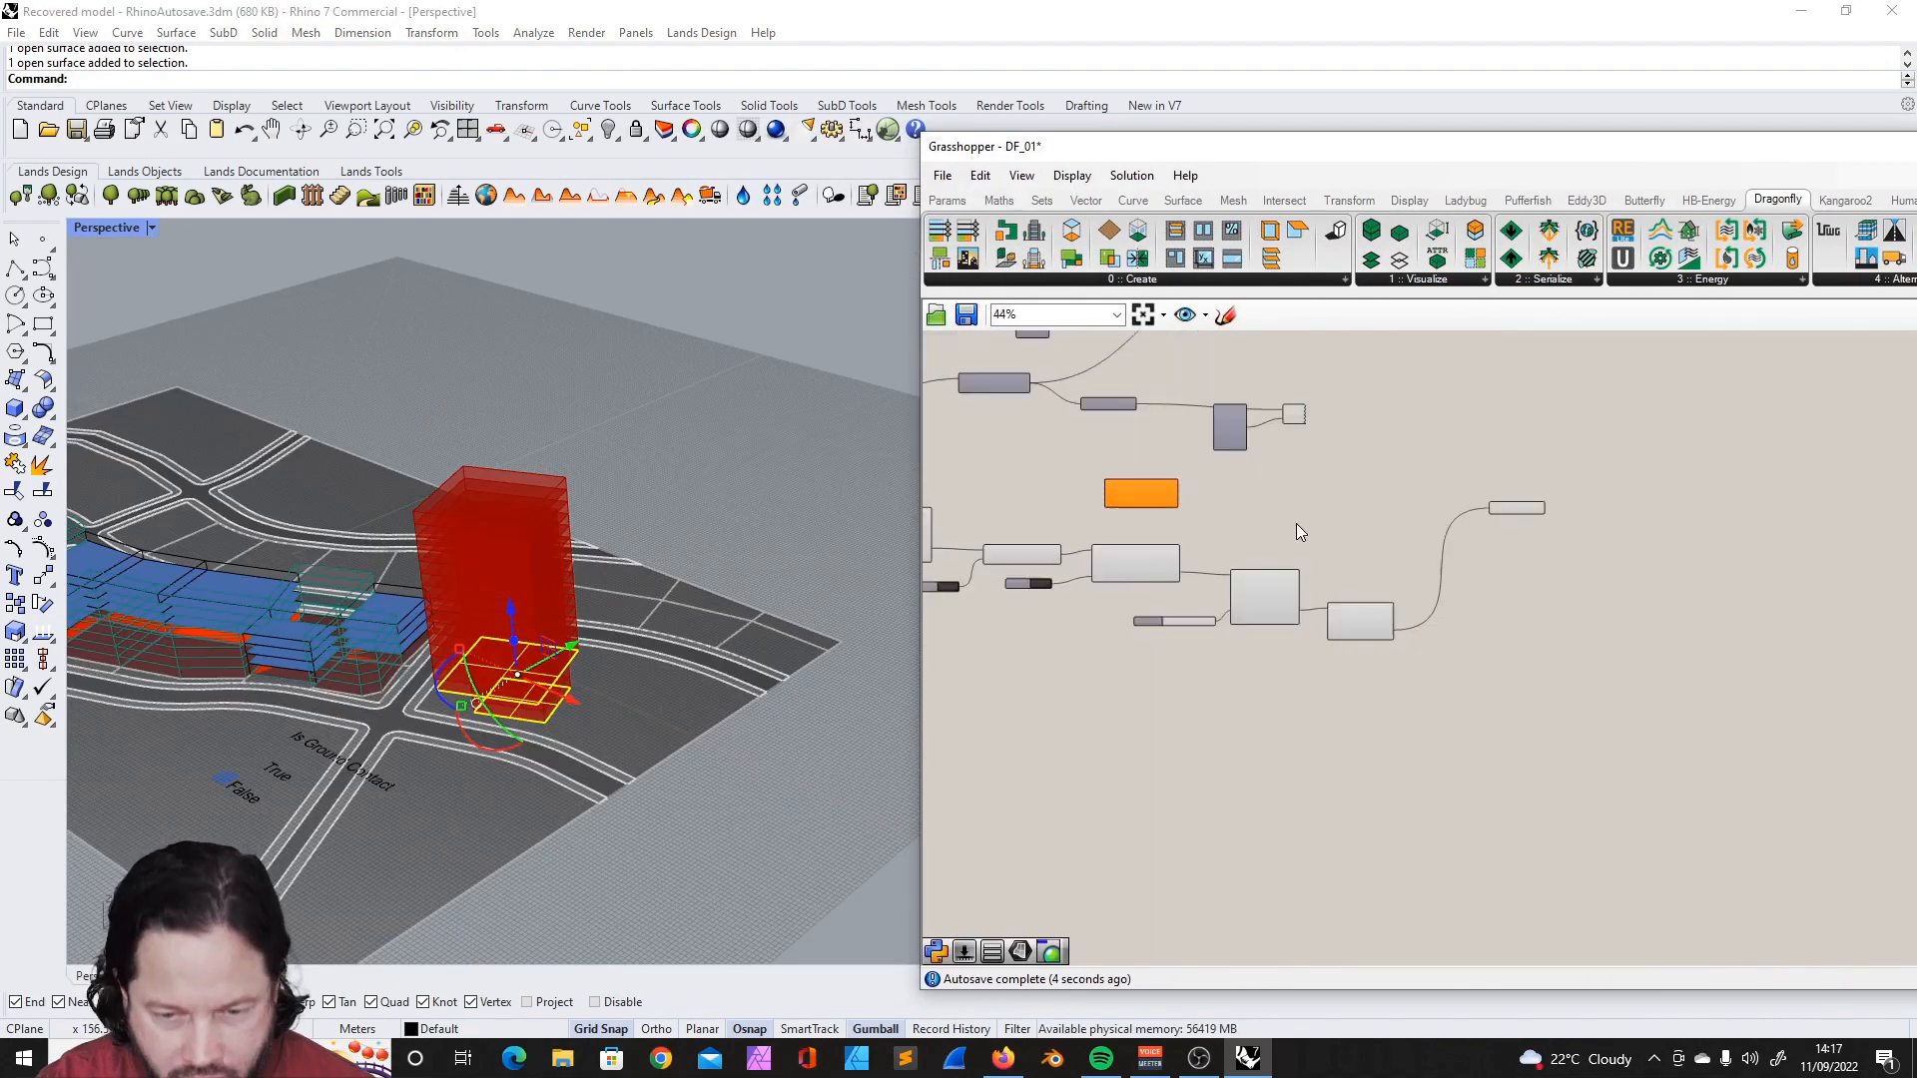
- Add a DF Separate Top Bottom component and connect DF Building from Stories' building output to its _buildings input
{"action": "scroll", "coordinate": [1302, 518], "scroll_direction": "down", "scroll_amount": 2}
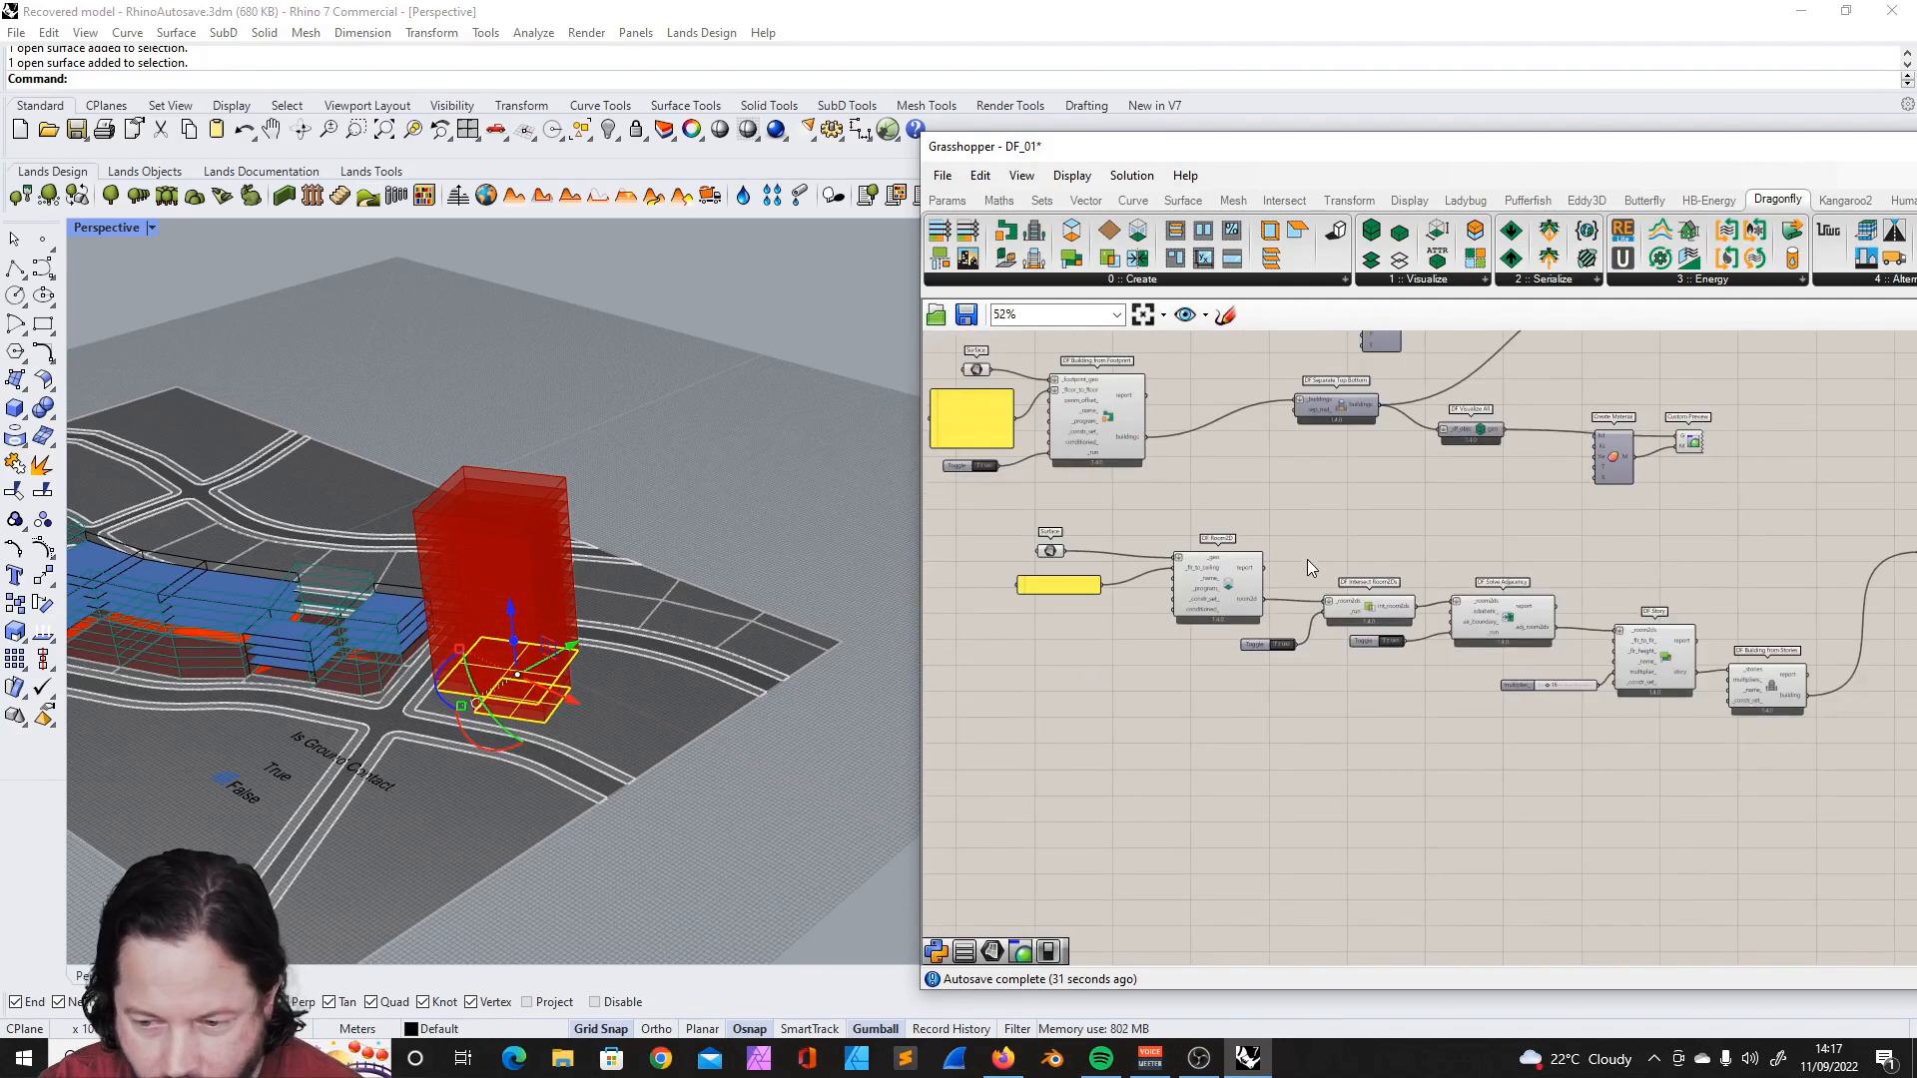
{"action": "scroll", "coordinate": [1658, 445], "scroll_direction": "up", "scroll_amount": 2}
{"action": "right_click_drag", "start_coordinate": [1310, 506], "coordinate": [1127, 416]}
{"action": "scroll", "coordinate": [1653, 670], "scroll_direction": "up", "scroll_amount": 1}
{"action": "left_click", "coordinate": [1670, 770]}
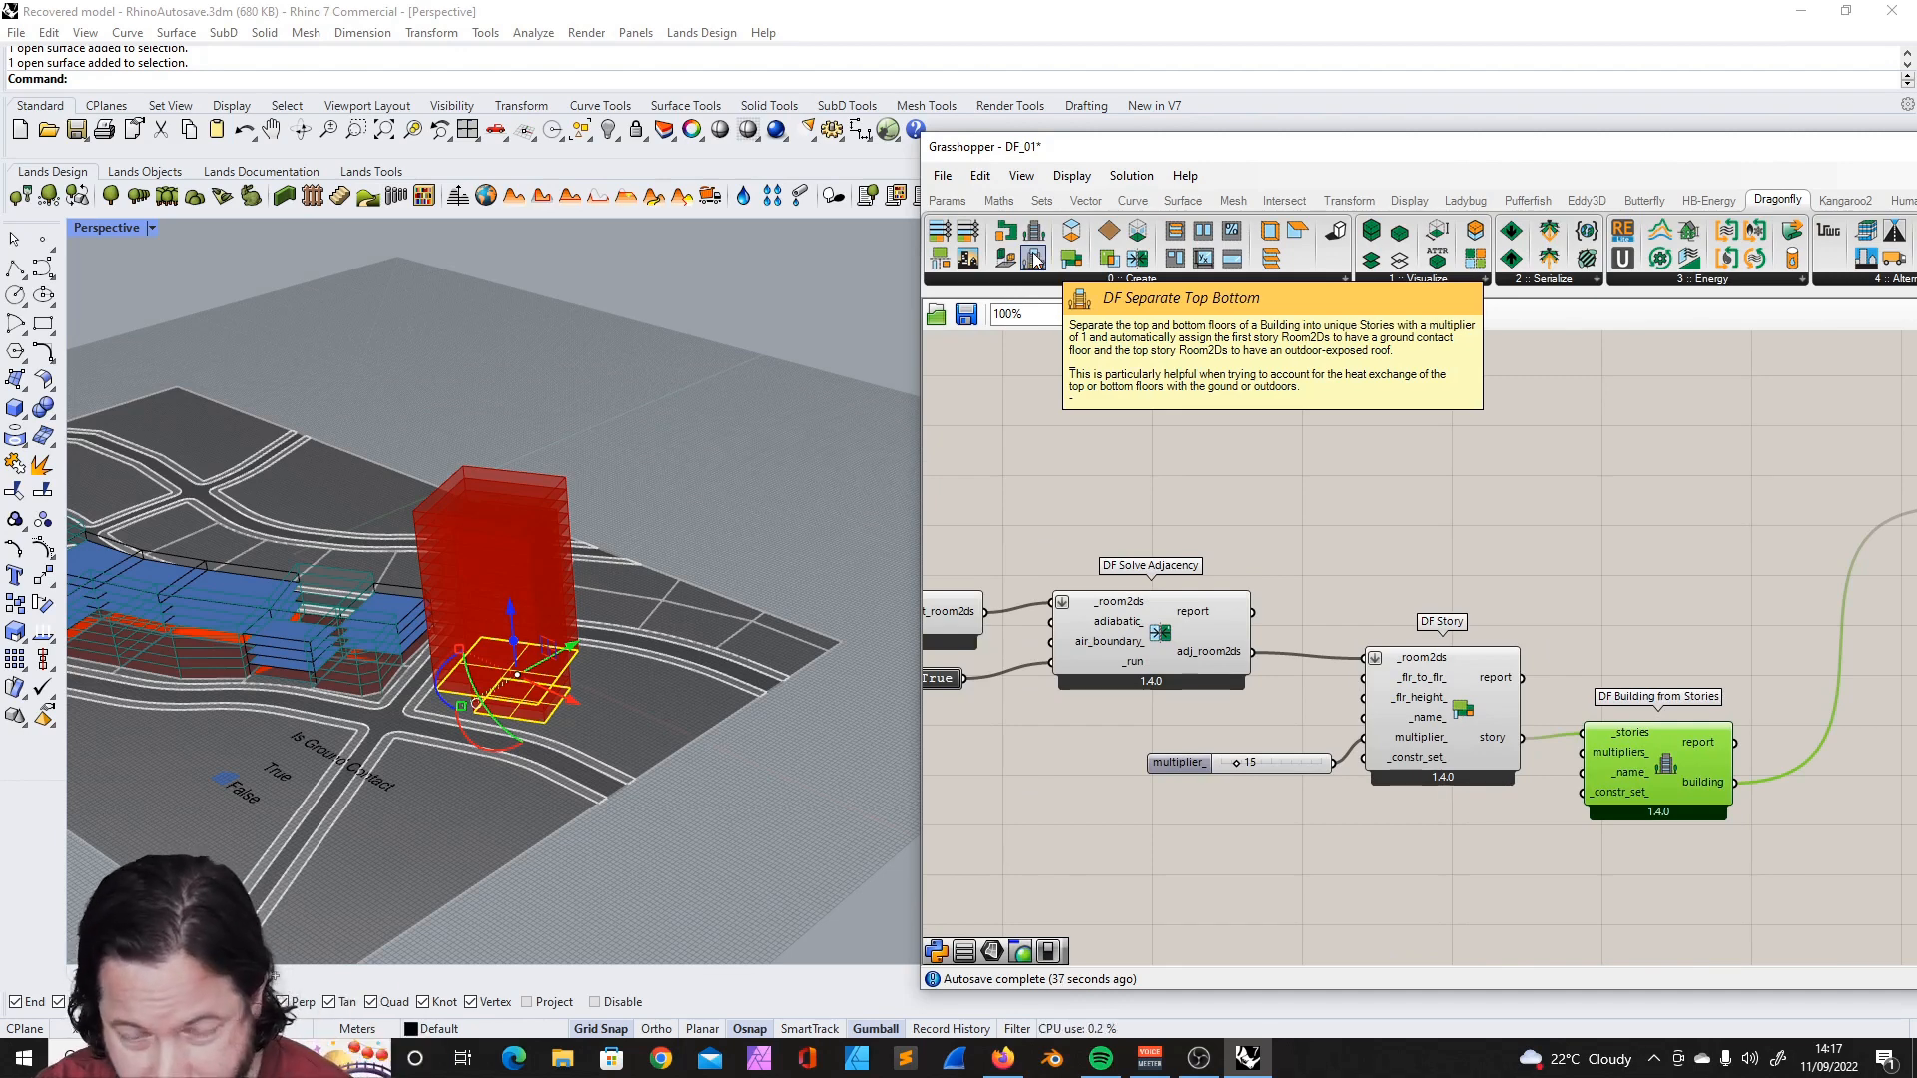
{"action": "left_click_drag", "start_coordinate": [1036, 260], "coordinate": [1689, 537]}
{"action": "scroll", "coordinate": [1190, 532], "scroll_direction": "down", "scroll_amount": 3}
{"action": "scroll", "coordinate": [1622, 534], "scroll_direction": "up", "scroll_amount": 4}
{"action": "left_click_drag", "start_coordinate": [1342, 529], "coordinate": [1587, 829]}
{"action": "left_click_drag", "start_coordinate": [1435, 834], "coordinate": [1536, 831]}
{"action": "left_click_drag", "start_coordinate": [1655, 840], "coordinate": [1466, 484]}
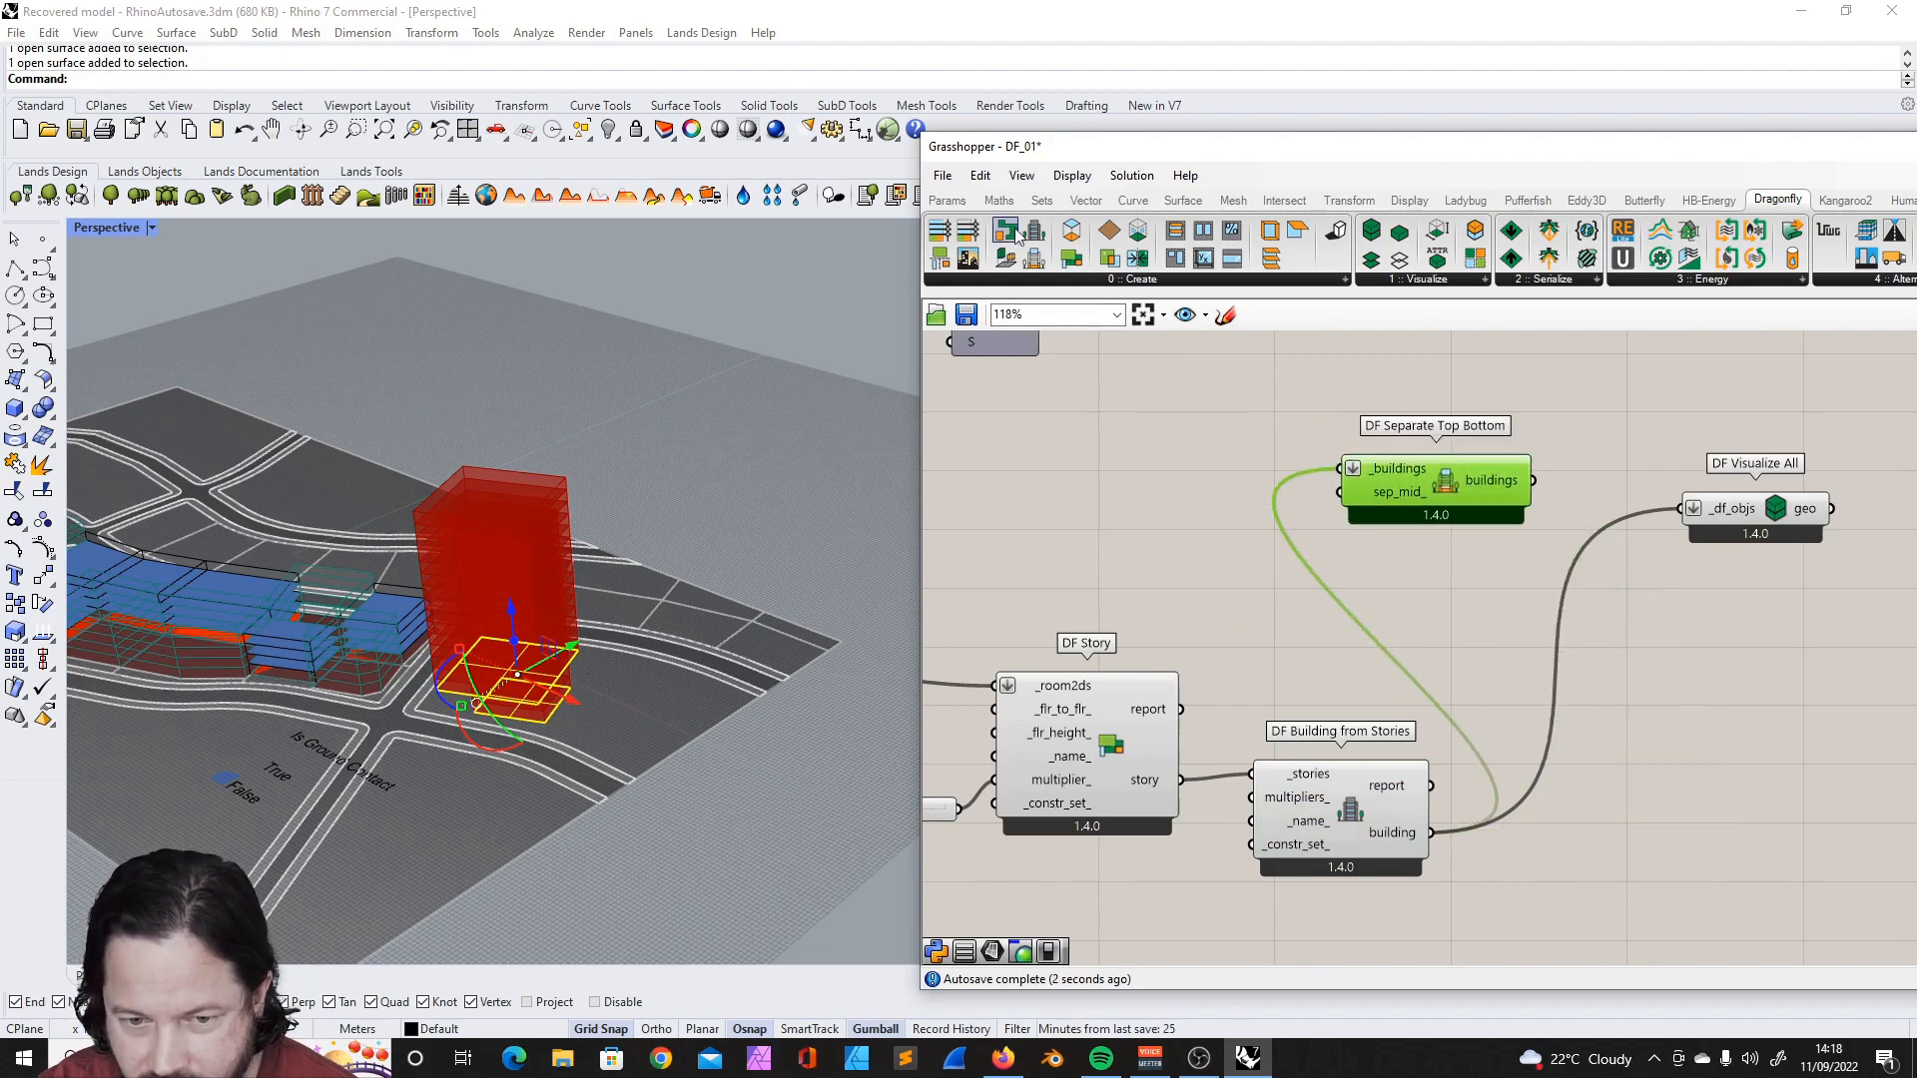
- Space out the branches by moving DF Visualize All below and shifting DF Separate Top Bottom aside
{"action": "left_click", "coordinate": [1099, 282]}
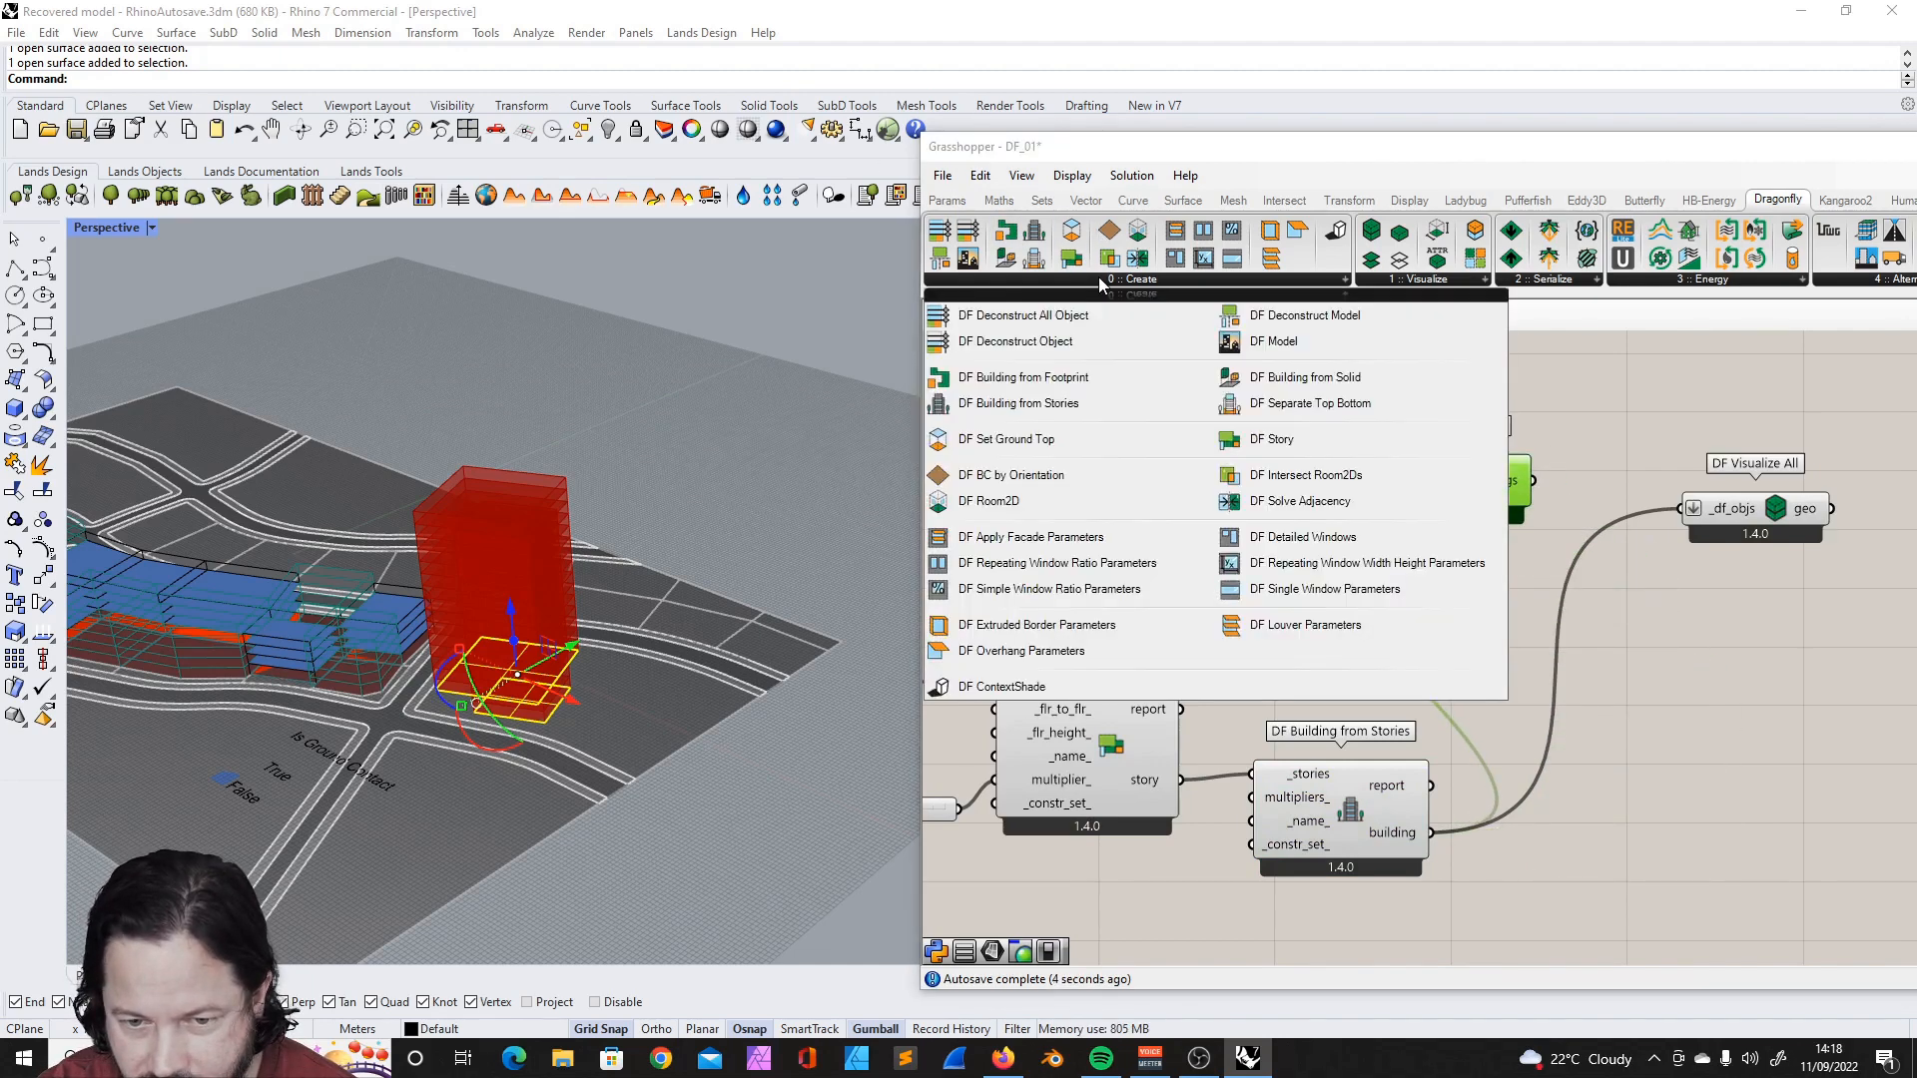
{"action": "left_click", "coordinate": [1593, 400]}
{"action": "scroll", "coordinate": [1377, 534], "scroll_direction": "down", "scroll_amount": 5}
{"action": "right_click_drag", "start_coordinate": [1297, 589], "coordinate": [1194, 648]}
{"action": "scroll", "coordinate": [1422, 533], "scroll_direction": "down", "scroll_amount": 1}
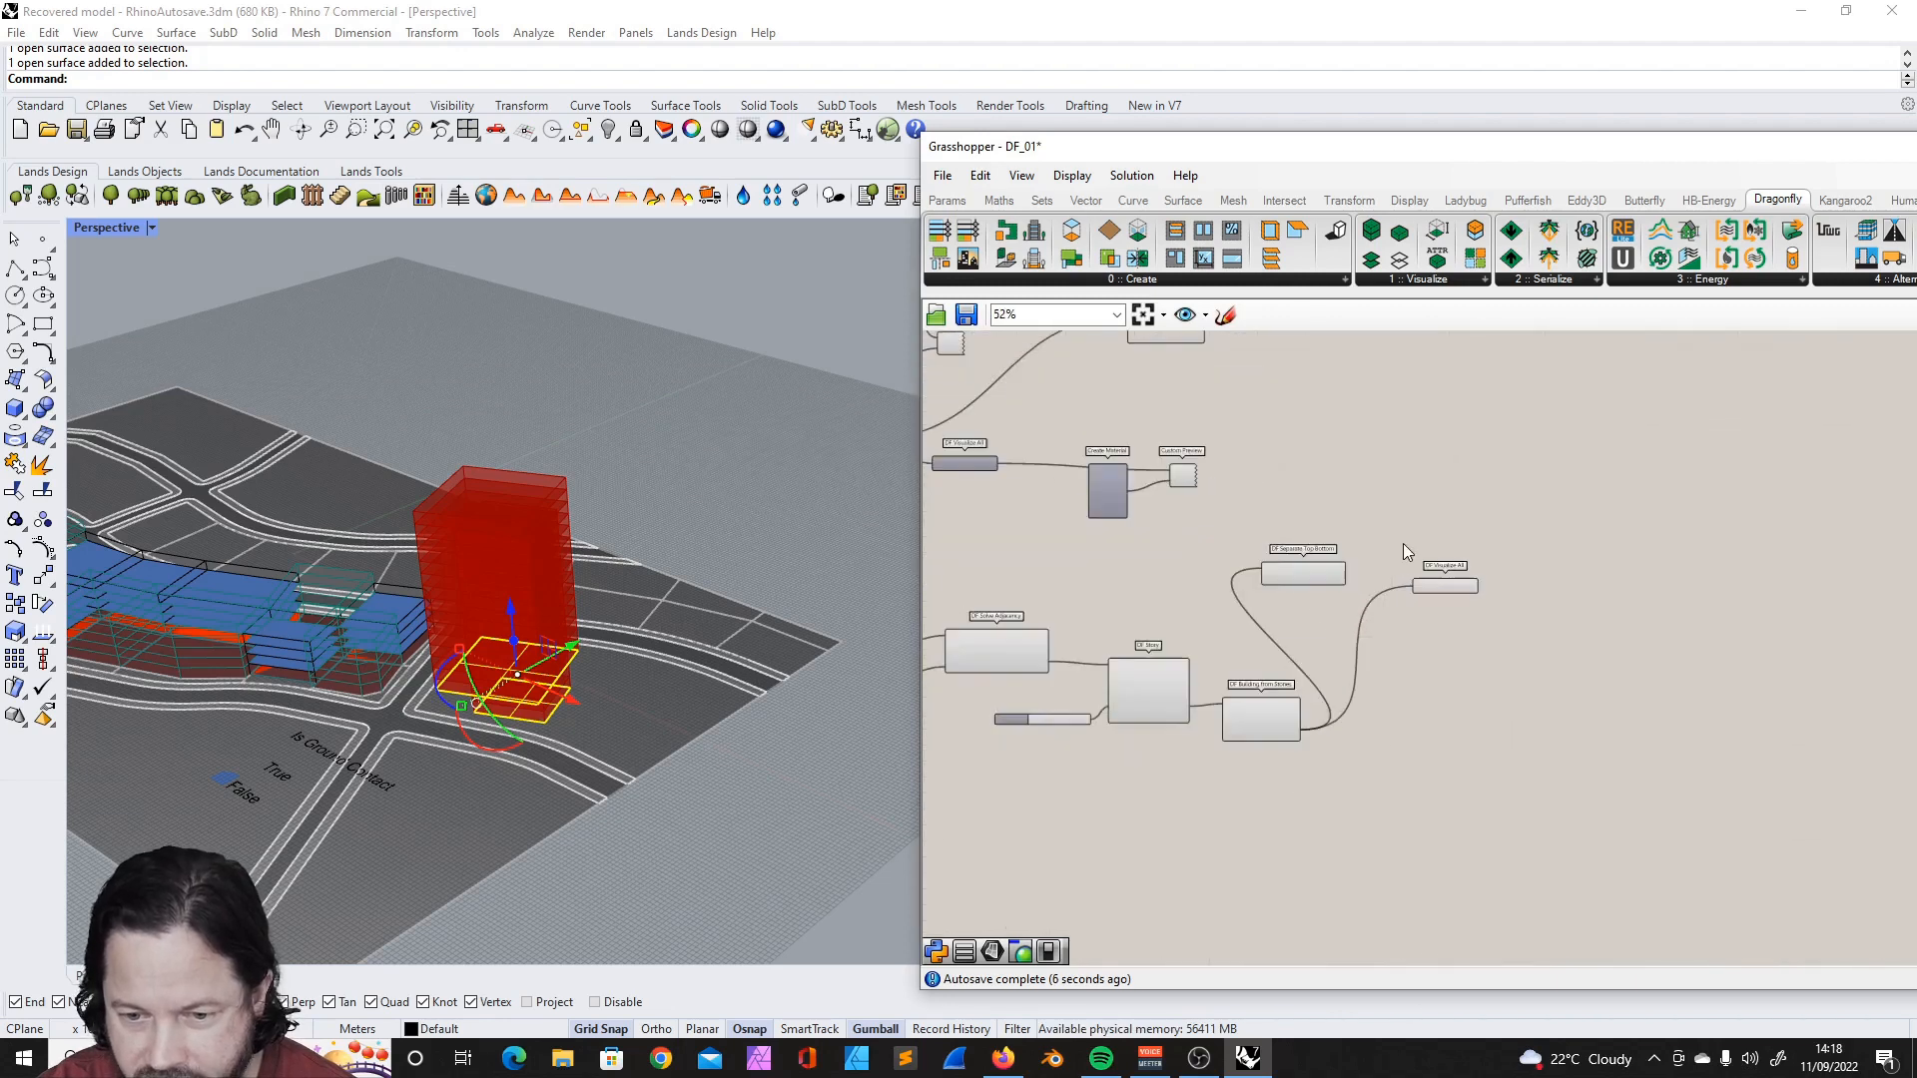
{"action": "scroll", "coordinate": [1421, 539], "scroll_direction": "up", "scroll_amount": 1}
{"action": "left_click_drag", "start_coordinate": [1462, 596], "coordinate": [1451, 831]}
{"action": "left_click_drag", "start_coordinate": [1296, 581], "coordinate": [1421, 591]}
{"action": "scroll", "coordinate": [1363, 735], "scroll_direction": "down", "scroll_amount": 4}
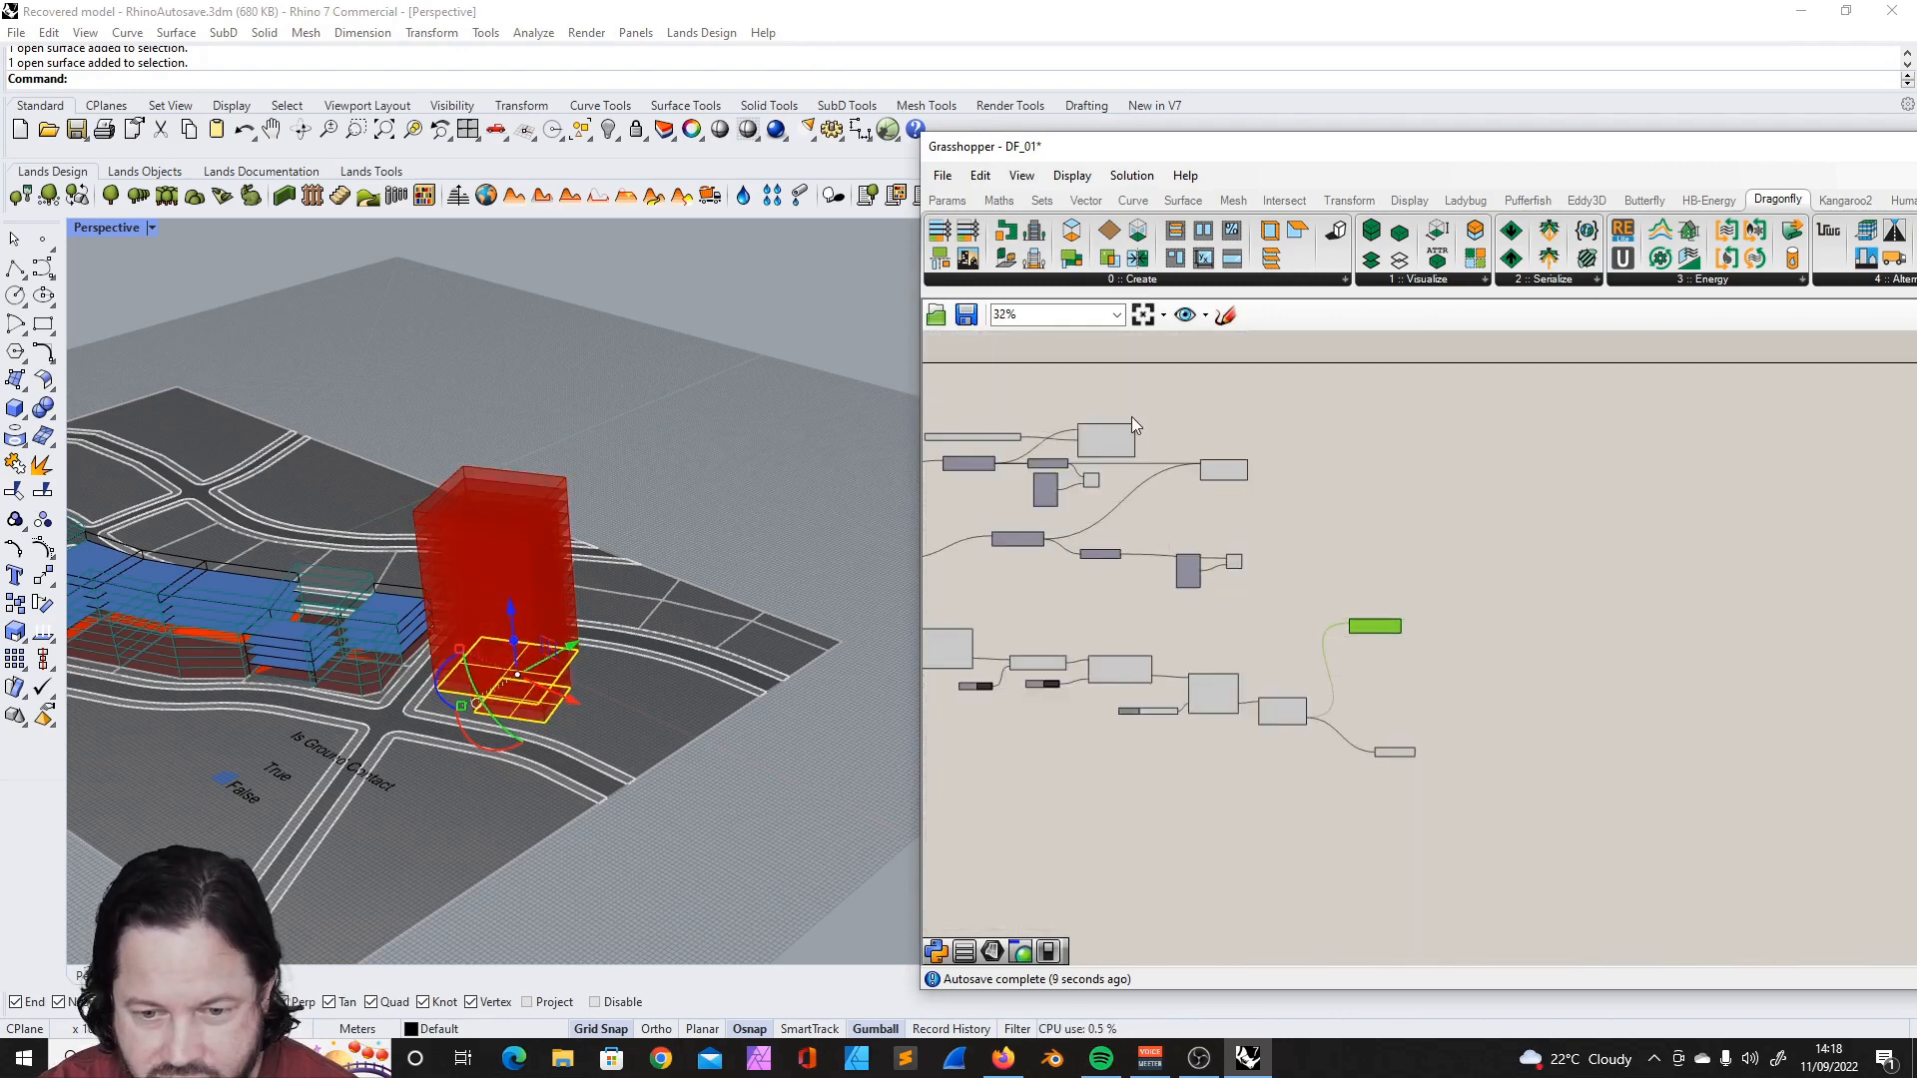
- Copy the DF Color Room2D Attributes setup onto DF Separate Top Bottom's buildings output and hide the DF Visualize All preview
{"action": "left_click", "coordinate": [1116, 436]}
{"action": "scroll", "coordinate": [978, 432], "scroll_direction": "up", "scroll_amount": 6}
{"action": "left_click", "coordinate": [1020, 453], "text": "shift"}
{"action": "scroll", "coordinate": [1113, 455], "scroll_direction": "down", "scroll_amount": 3}
{"action": "right_click", "coordinate": [1409, 820]}
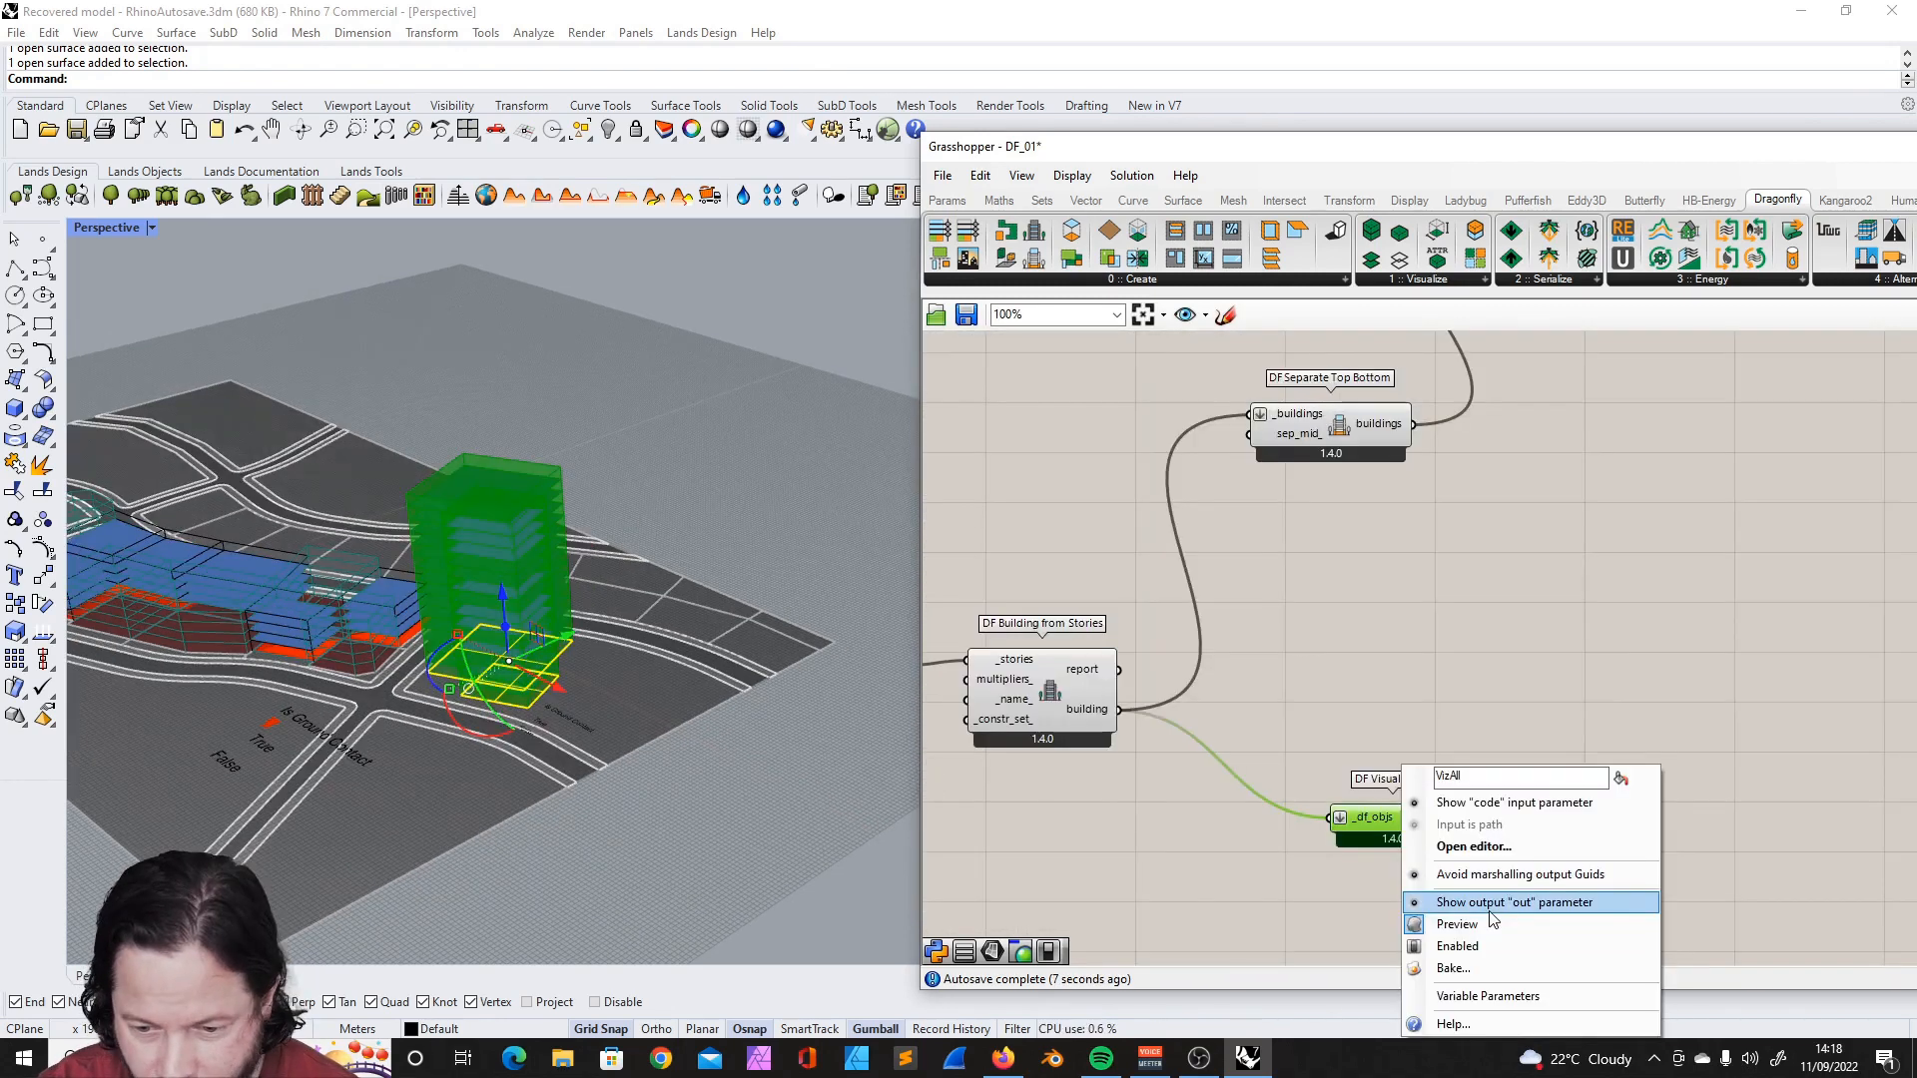
{"action": "left_click", "coordinate": [1434, 902]}
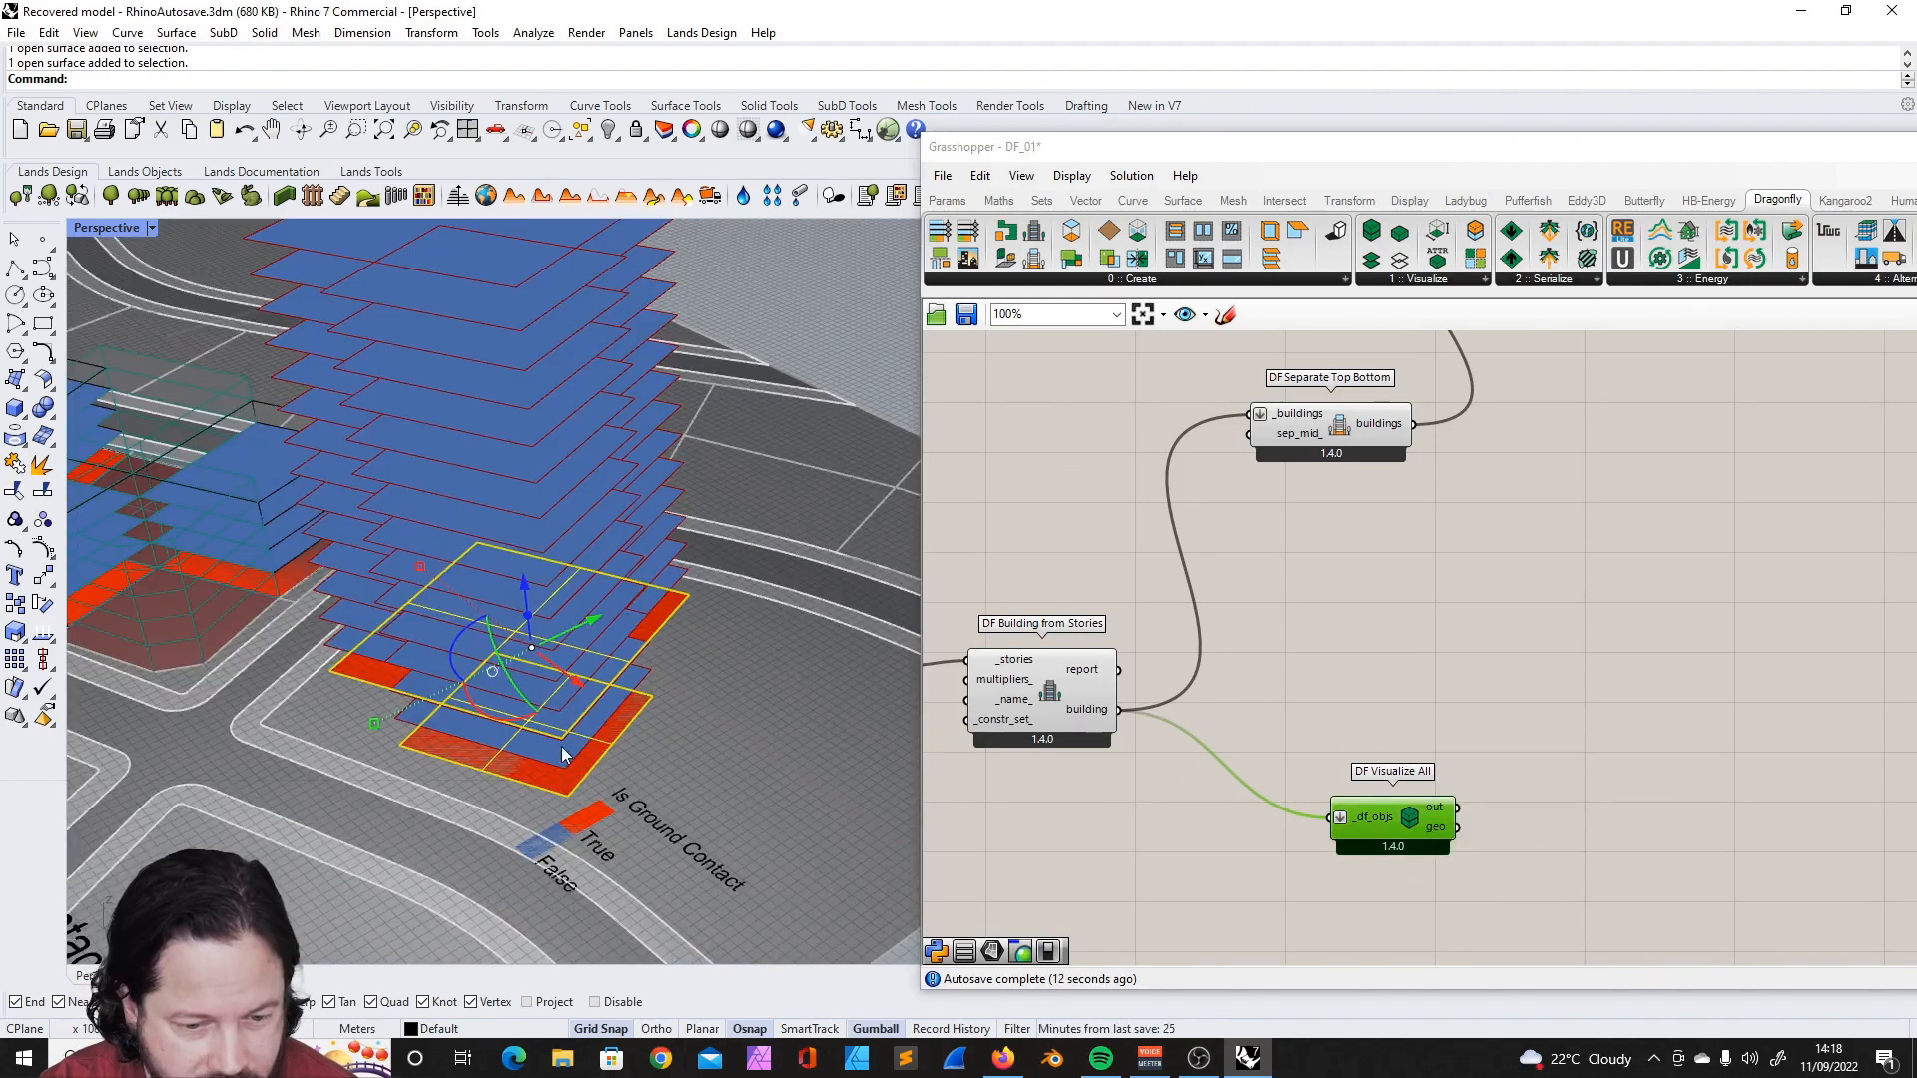
- Inspect the tower's ground-contact floors and recolour its Room2Ds by Ceiling Elevation
{"action": "scroll", "coordinate": [584, 699], "scroll_direction": "down", "scroll_amount": 7}
{"action": "mouse_move", "coordinate": [589, 689]}
{"action": "right_mouse_down"}
{"action": "mouse_move", "coordinate": [597, 609]}
{"action": "mouse_move", "coordinate": [609, 684]}
{"action": "right_mouse_up"}
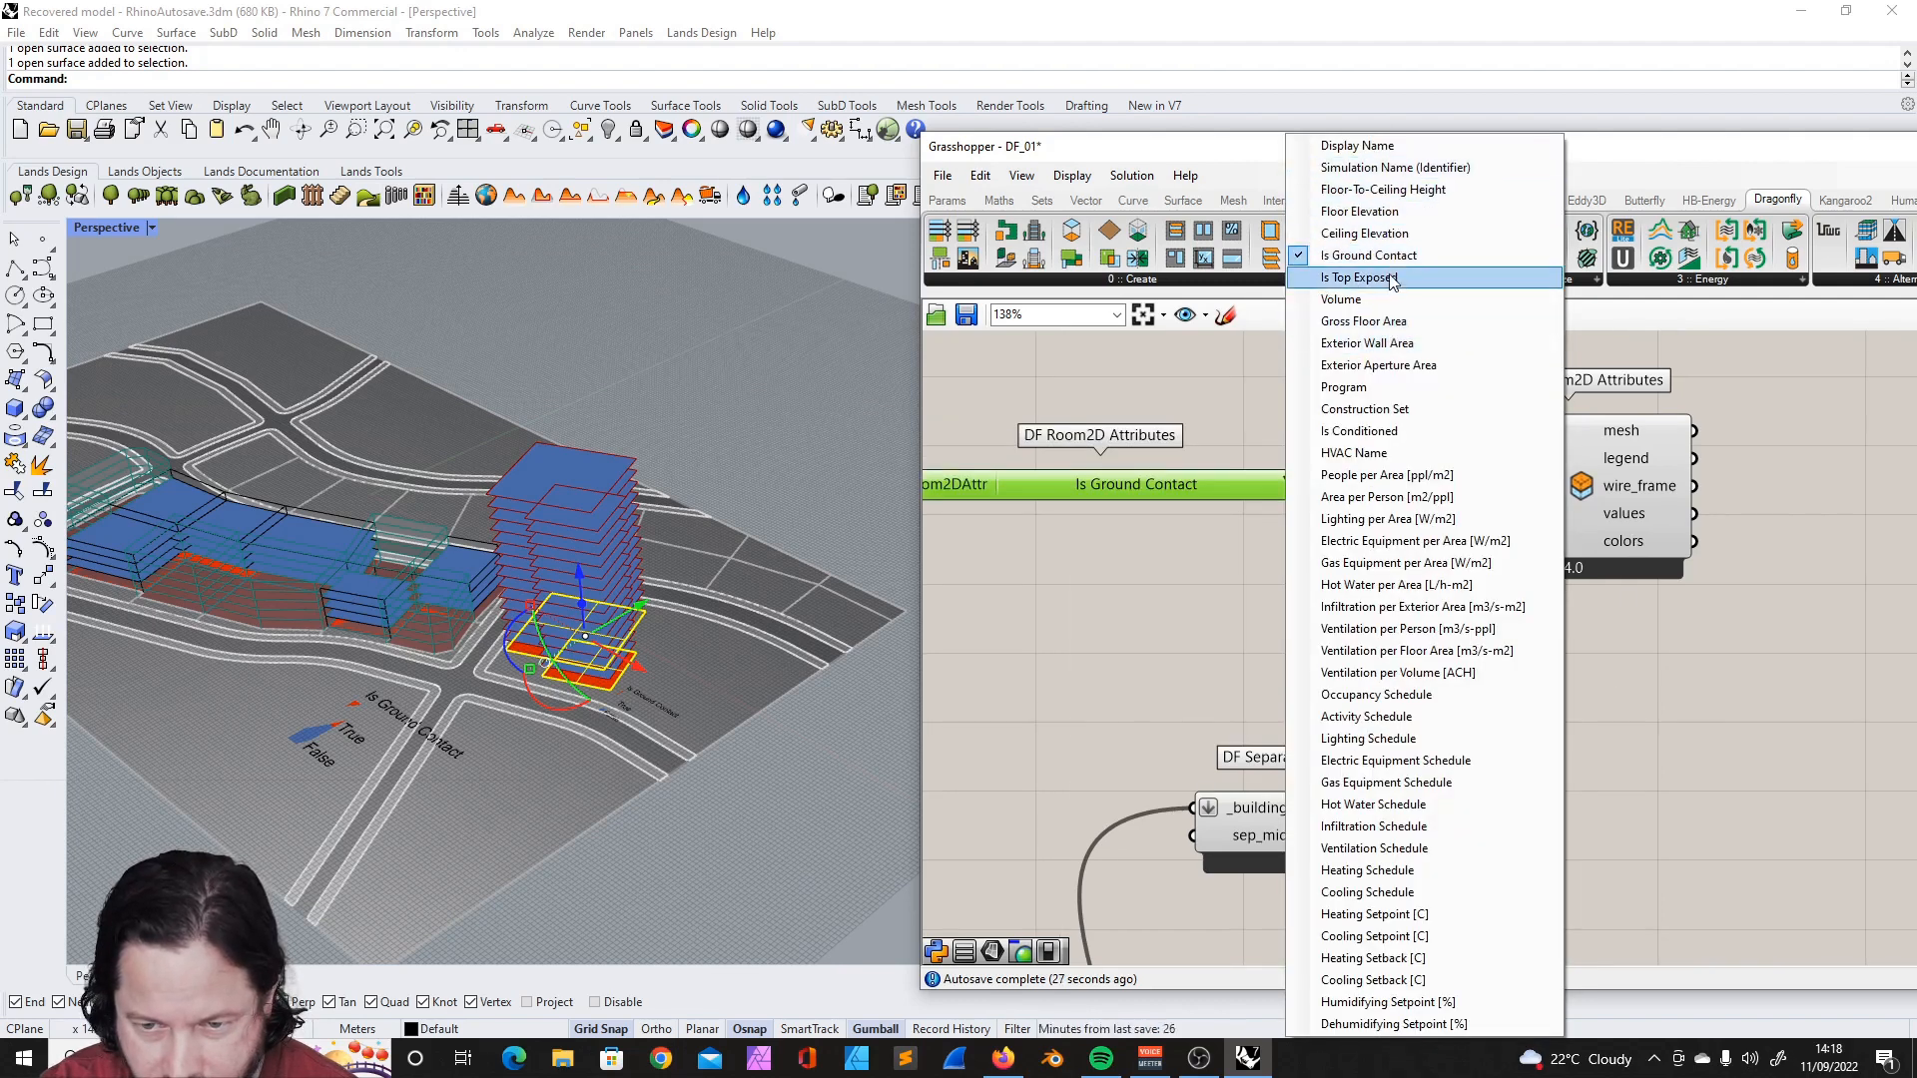
{"action": "left_click", "coordinate": [1387, 233]}
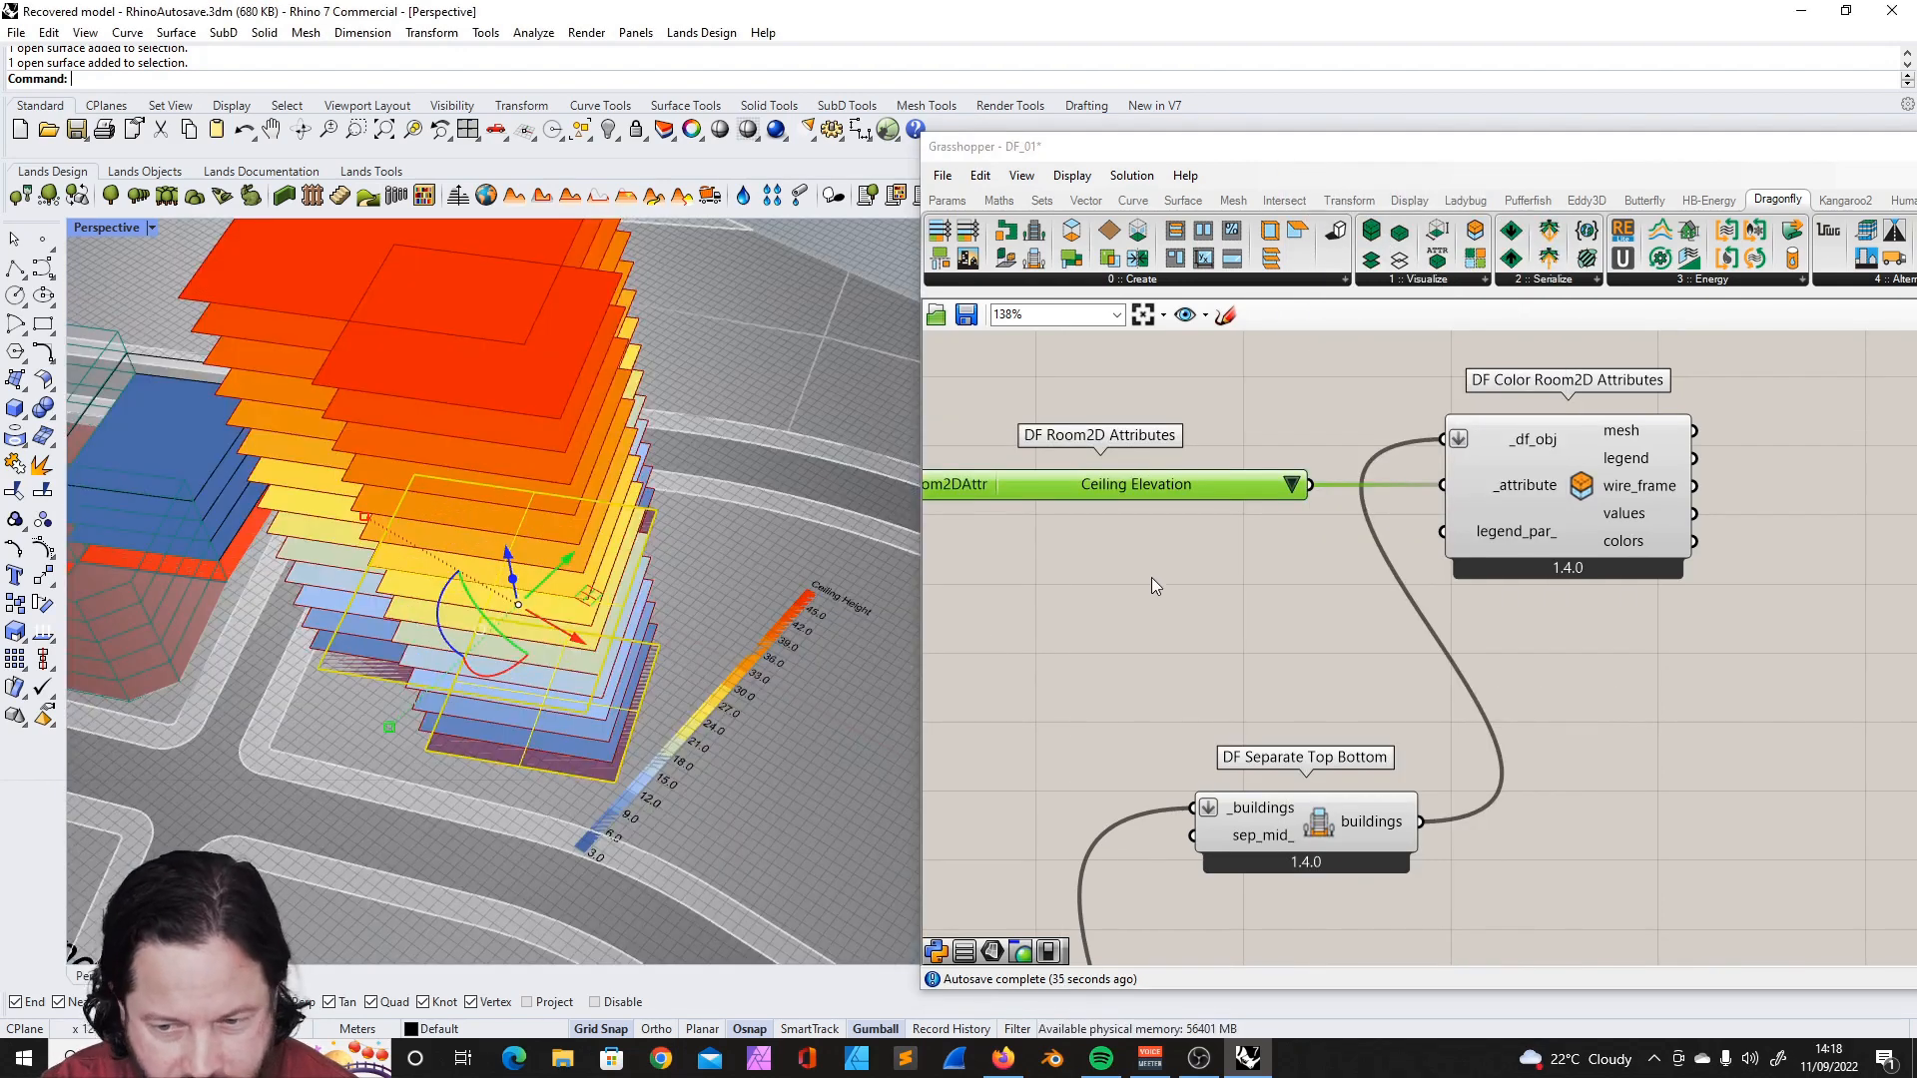
{"action": "scroll", "coordinate": [749, 671], "scroll_direction": "down", "scroll_amount": 5}
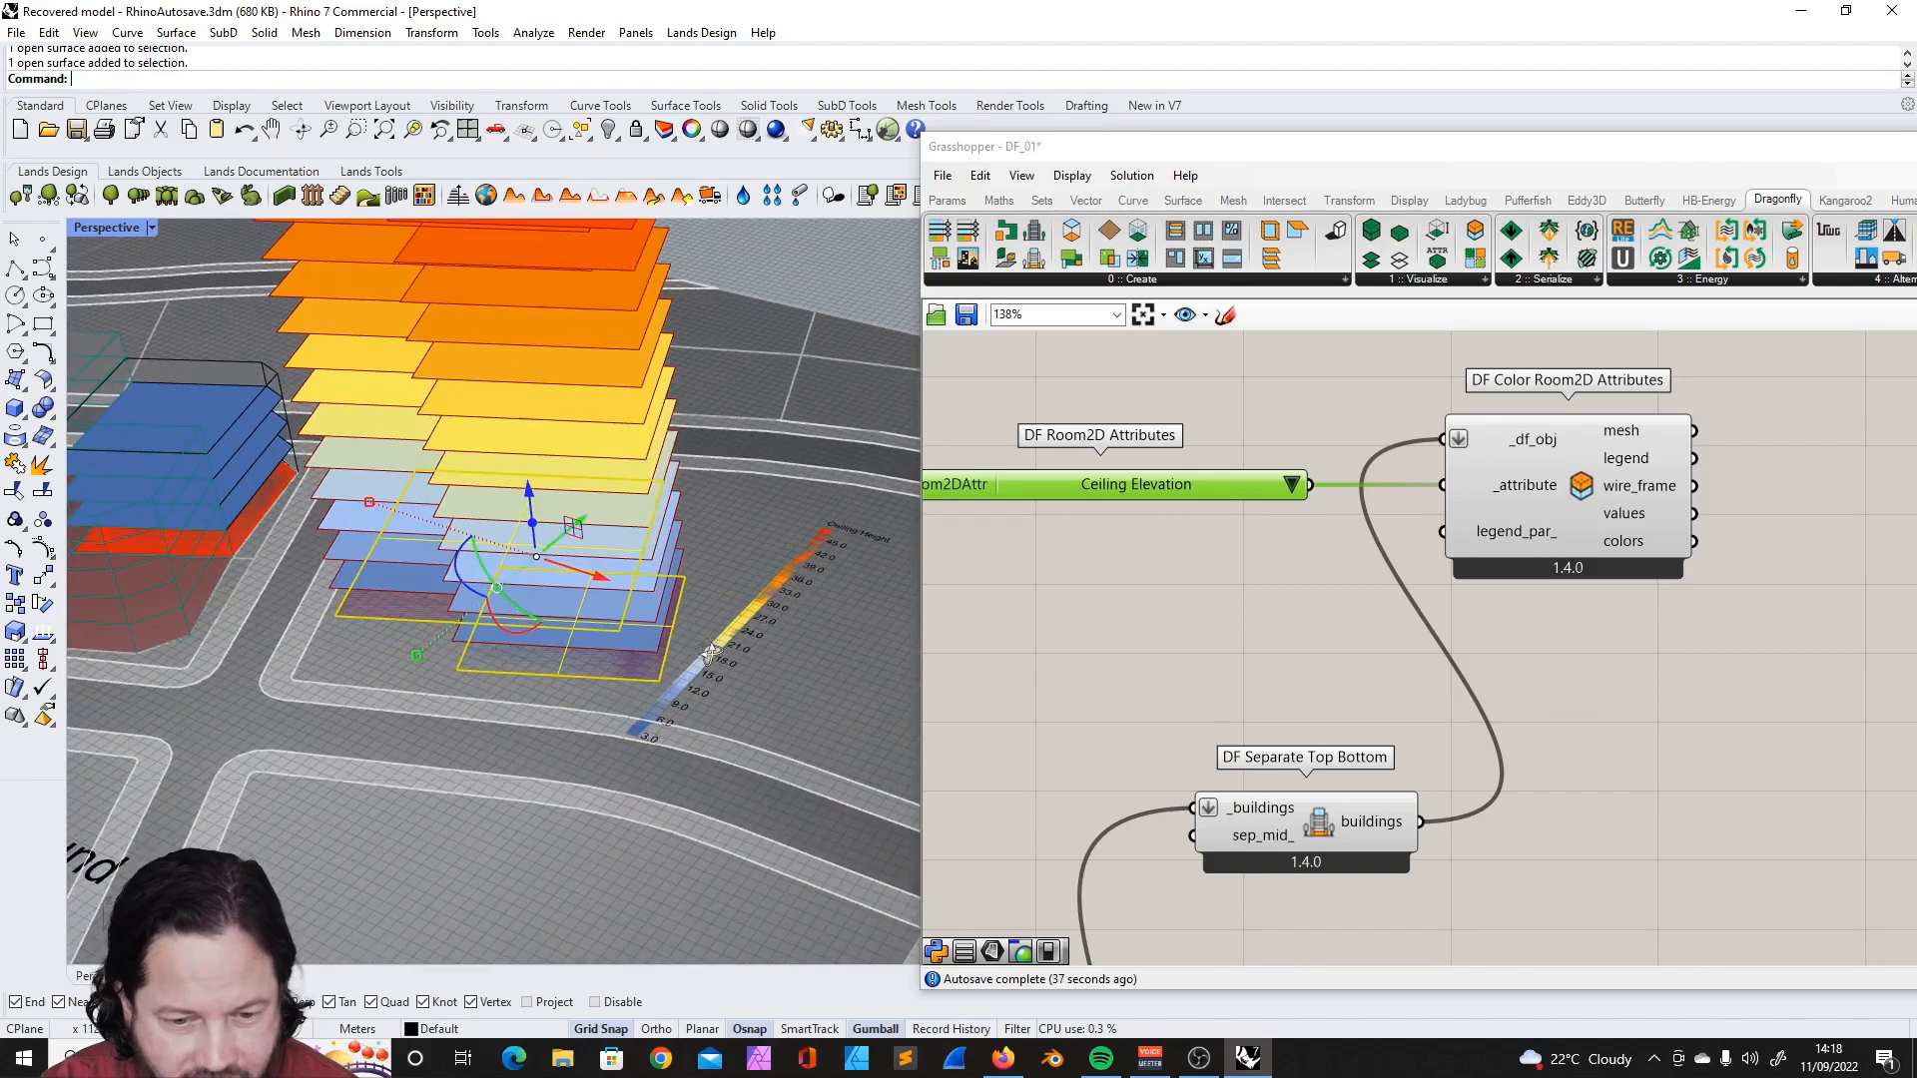
- Colour the Room2Ds of both the footprint buildings and the tower by Floor Elevation
{"action": "left_click", "coordinate": [1289, 485]}
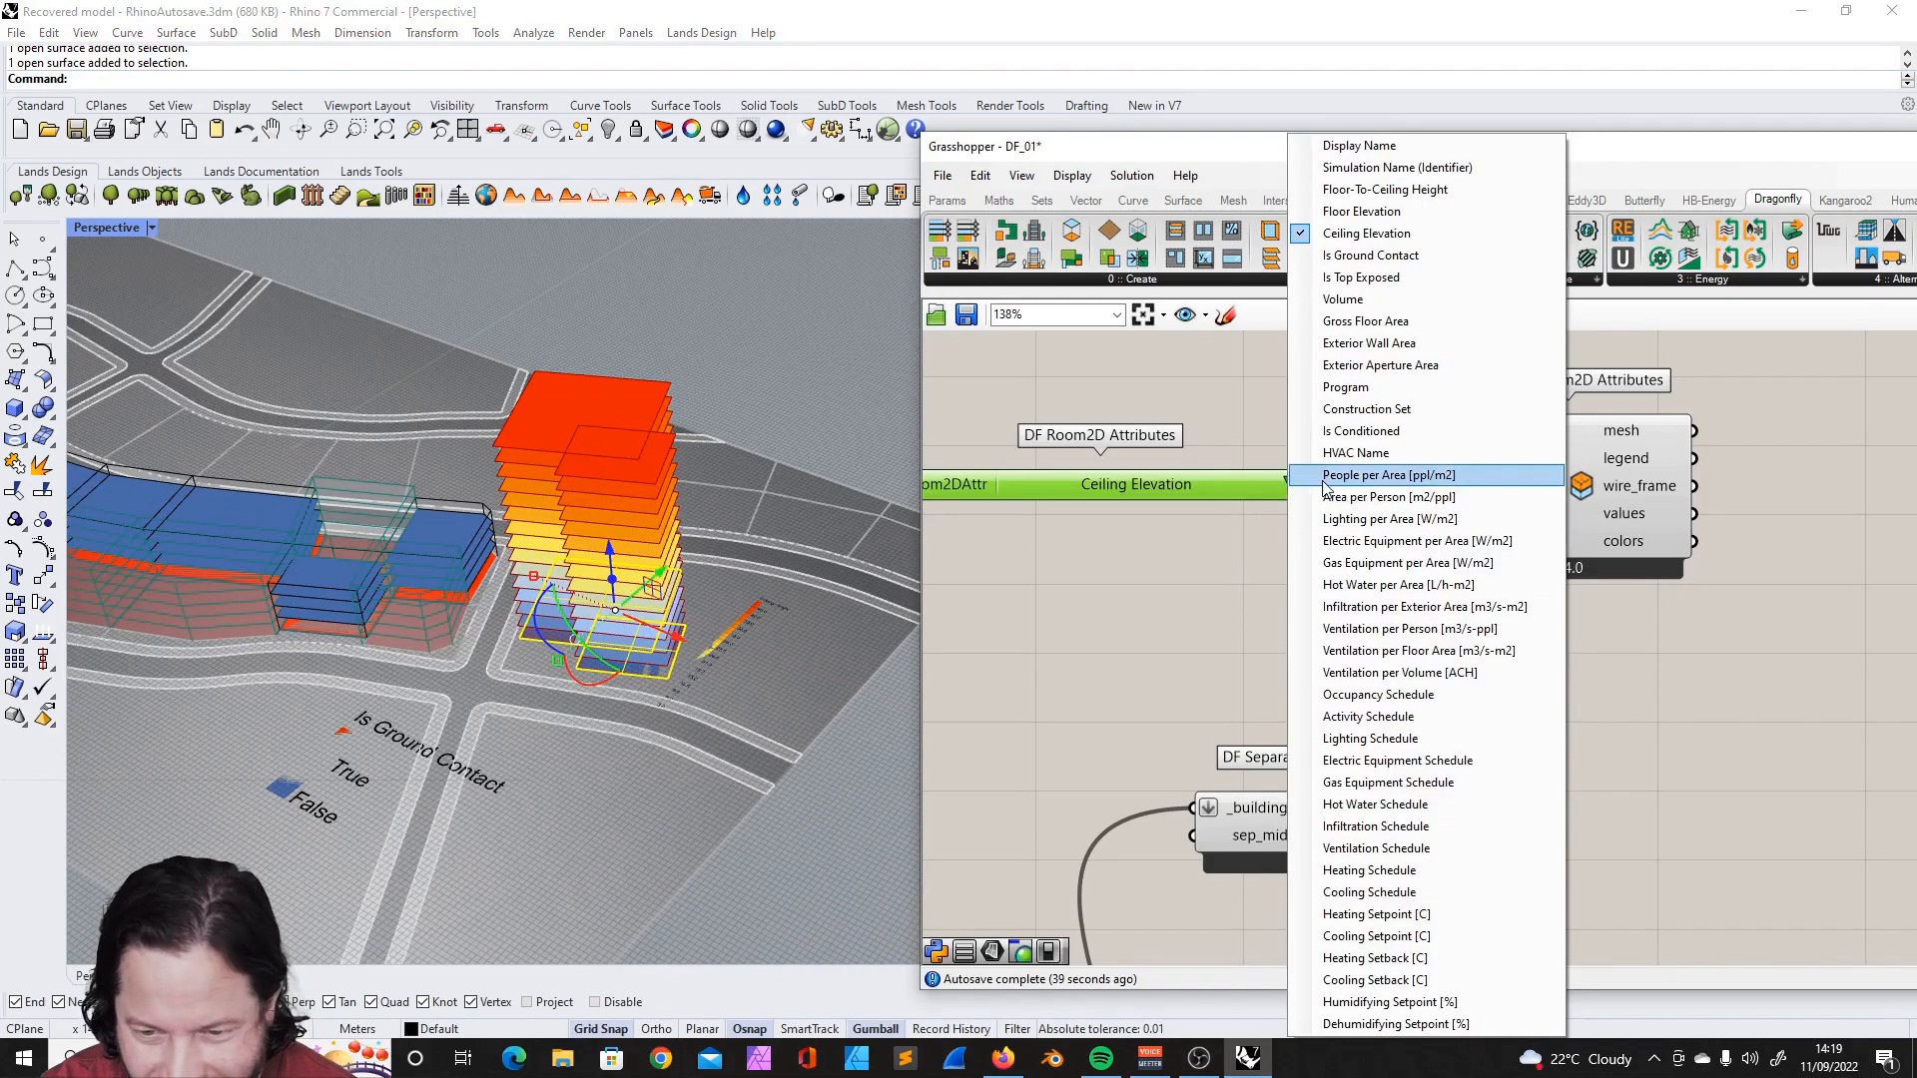
{"action": "right_click_drag", "start_coordinate": [767, 687], "coordinate": [783, 626]}
{"action": "left_click", "coordinate": [784, 626]}
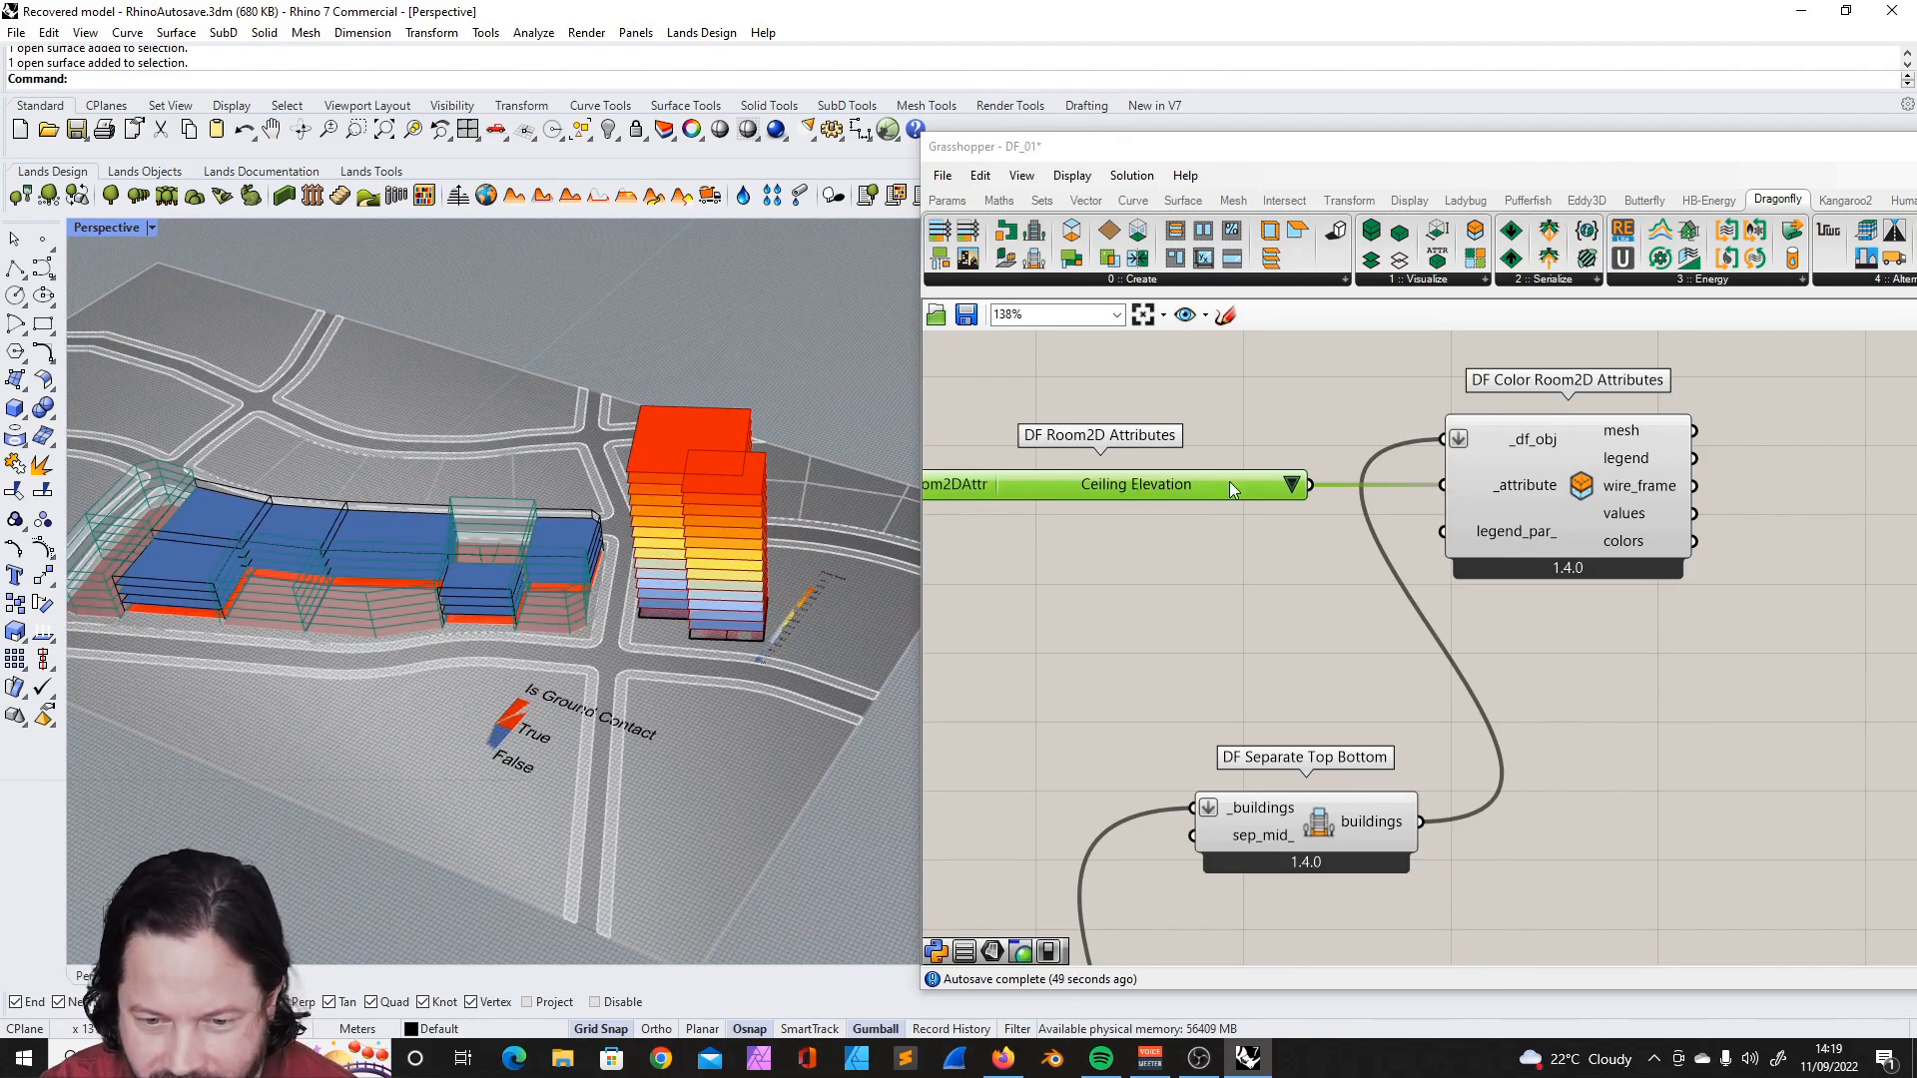
{"action": "right_click_drag", "start_coordinate": [506, 621], "coordinate": [799, 621]}
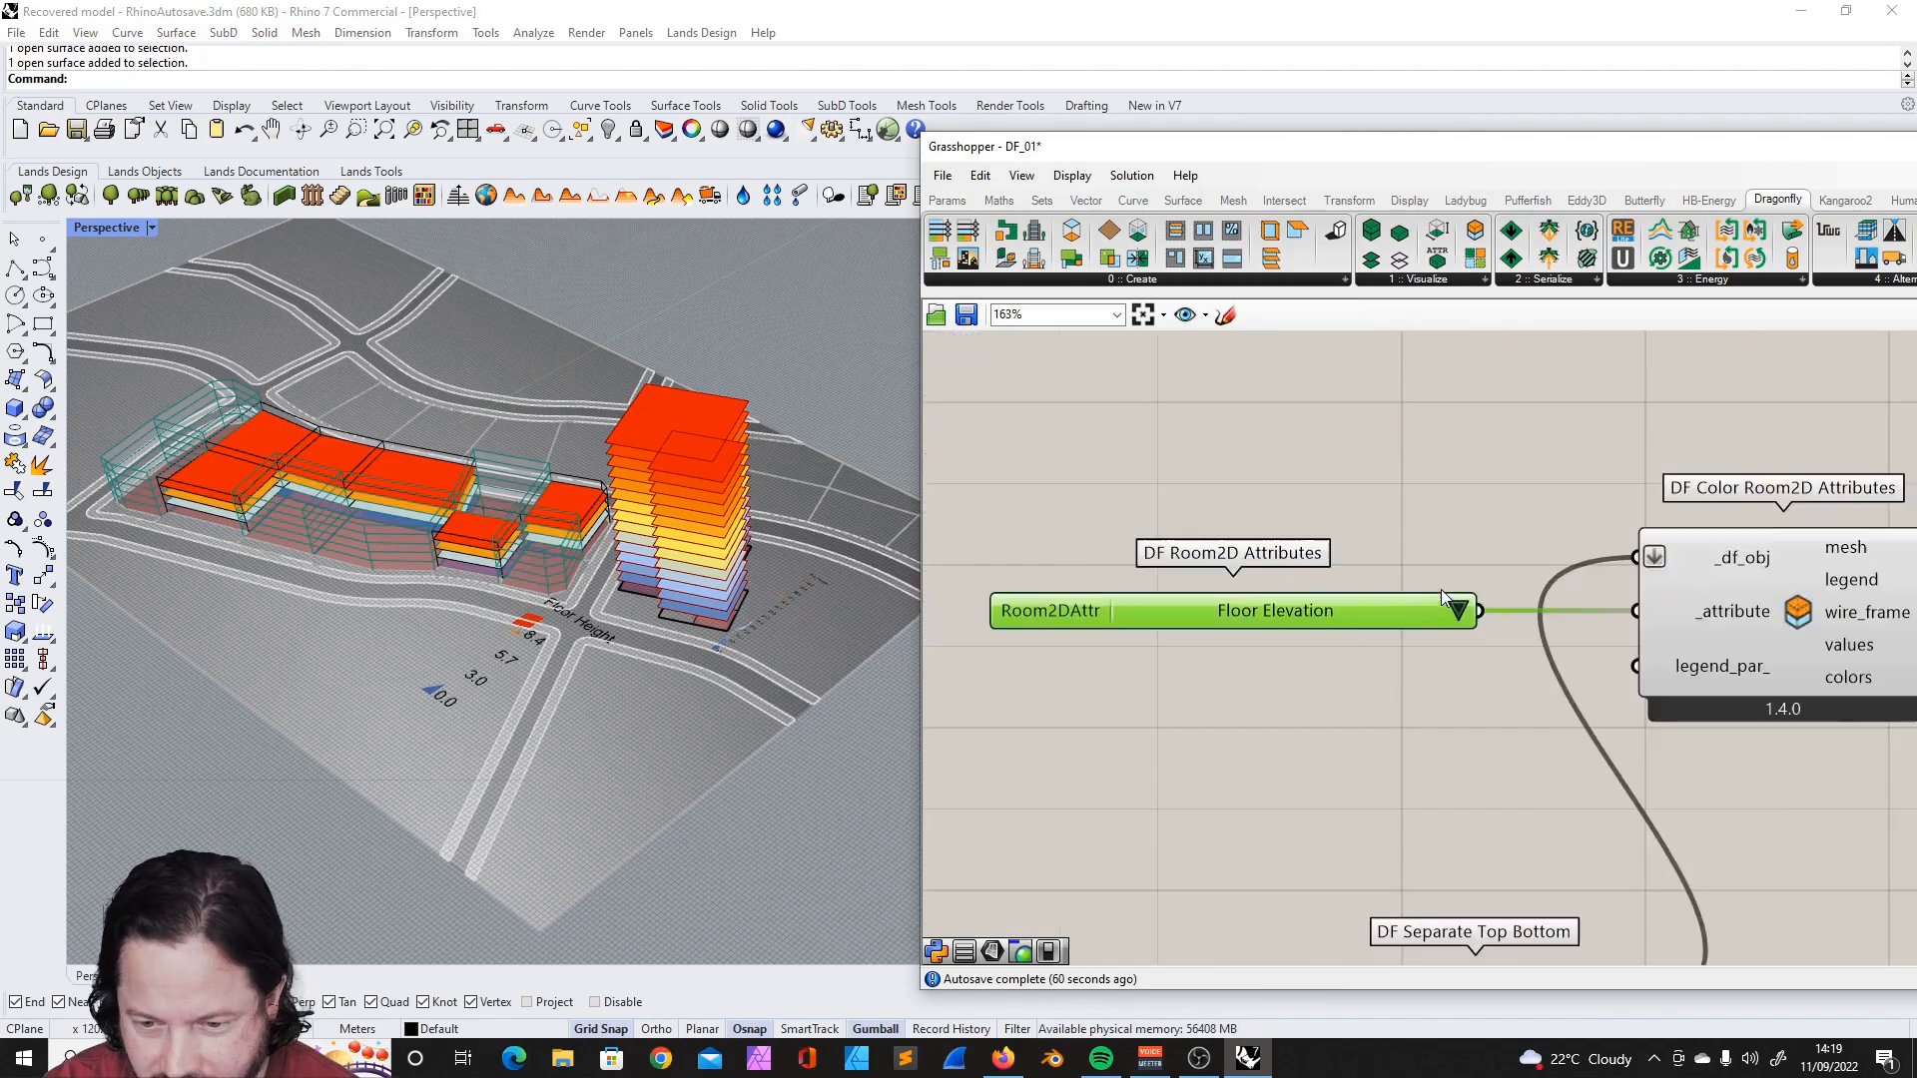
- Try colouring the tower's Room2Ds by Is Top Exposed and view the result
{"action": "left_click", "coordinate": [1455, 617]}
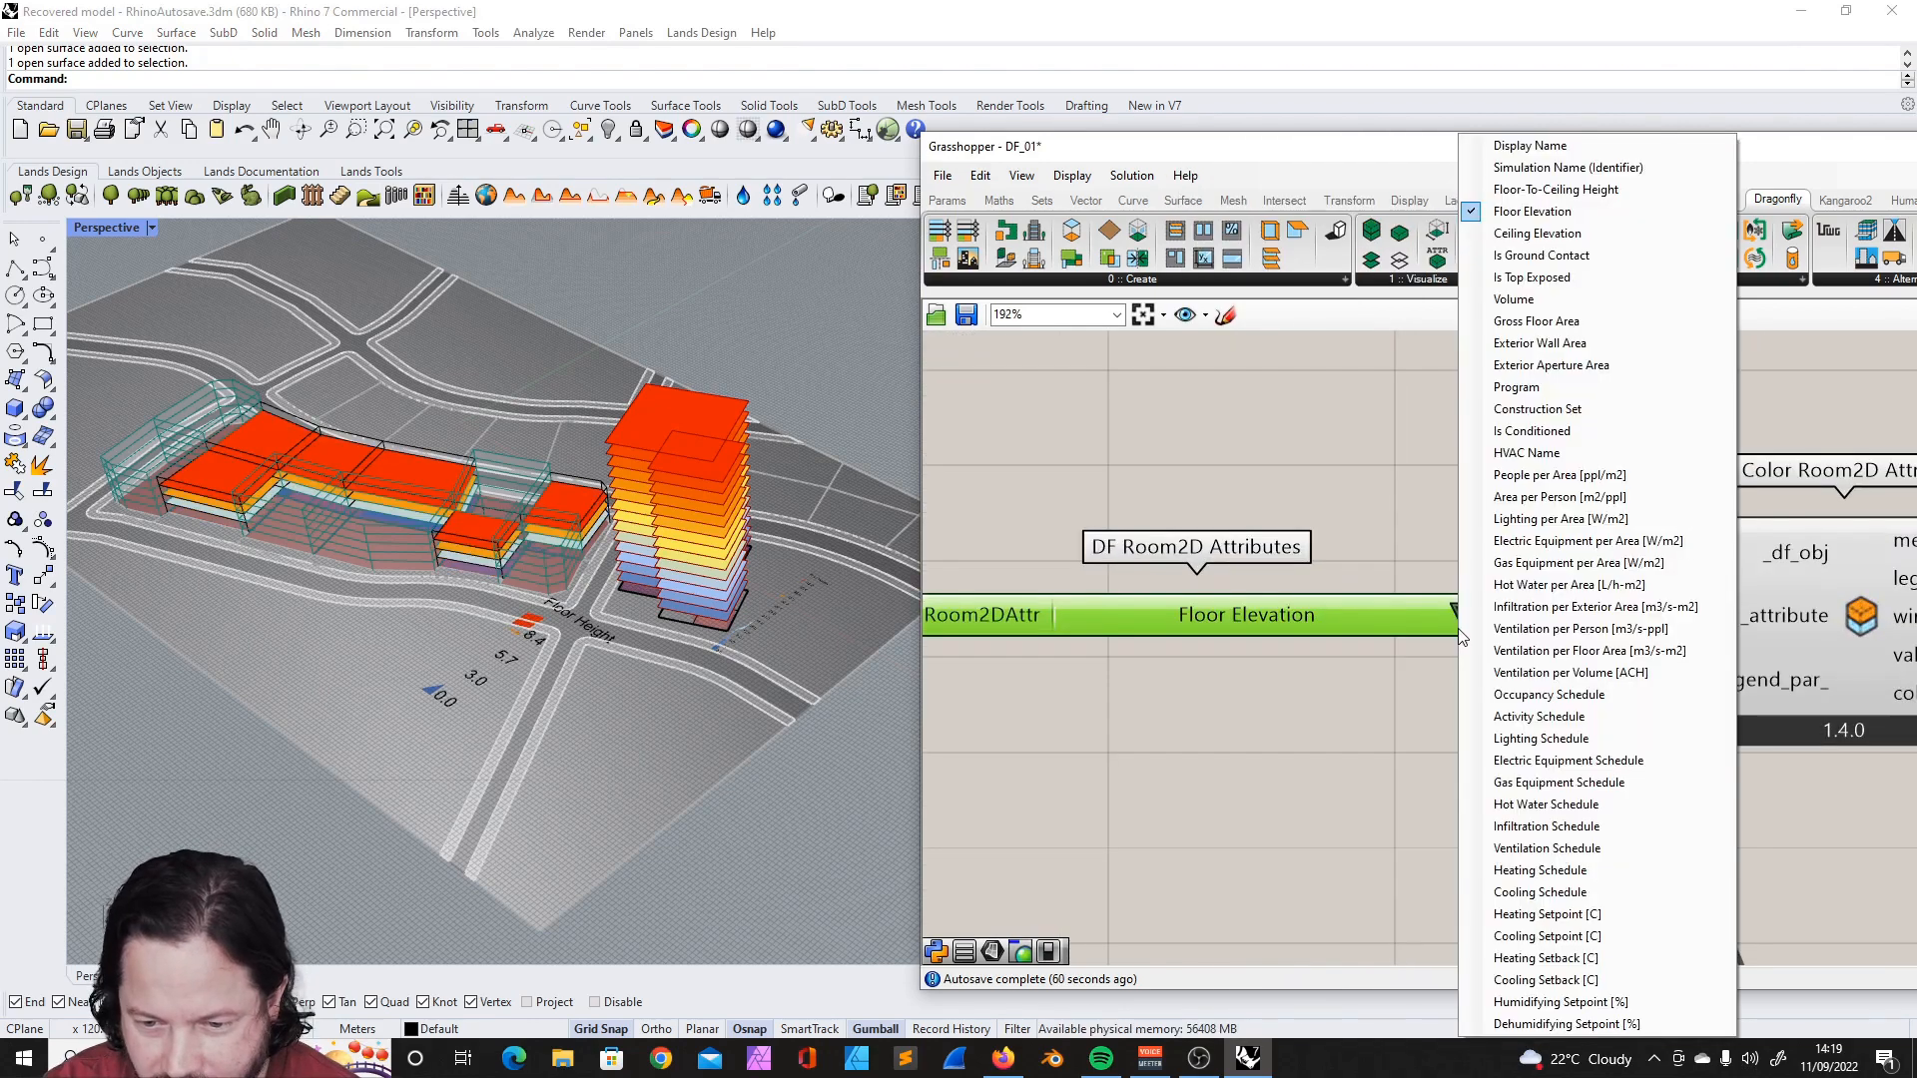
{"action": "left_click", "coordinate": [1570, 286]}
{"action": "mouse_move", "coordinate": [649, 679]}
{"action": "right_mouse_down"}
{"action": "mouse_move", "coordinate": [689, 671]}
{"action": "mouse_move", "coordinate": [623, 665]}
{"action": "right_mouse_up"}
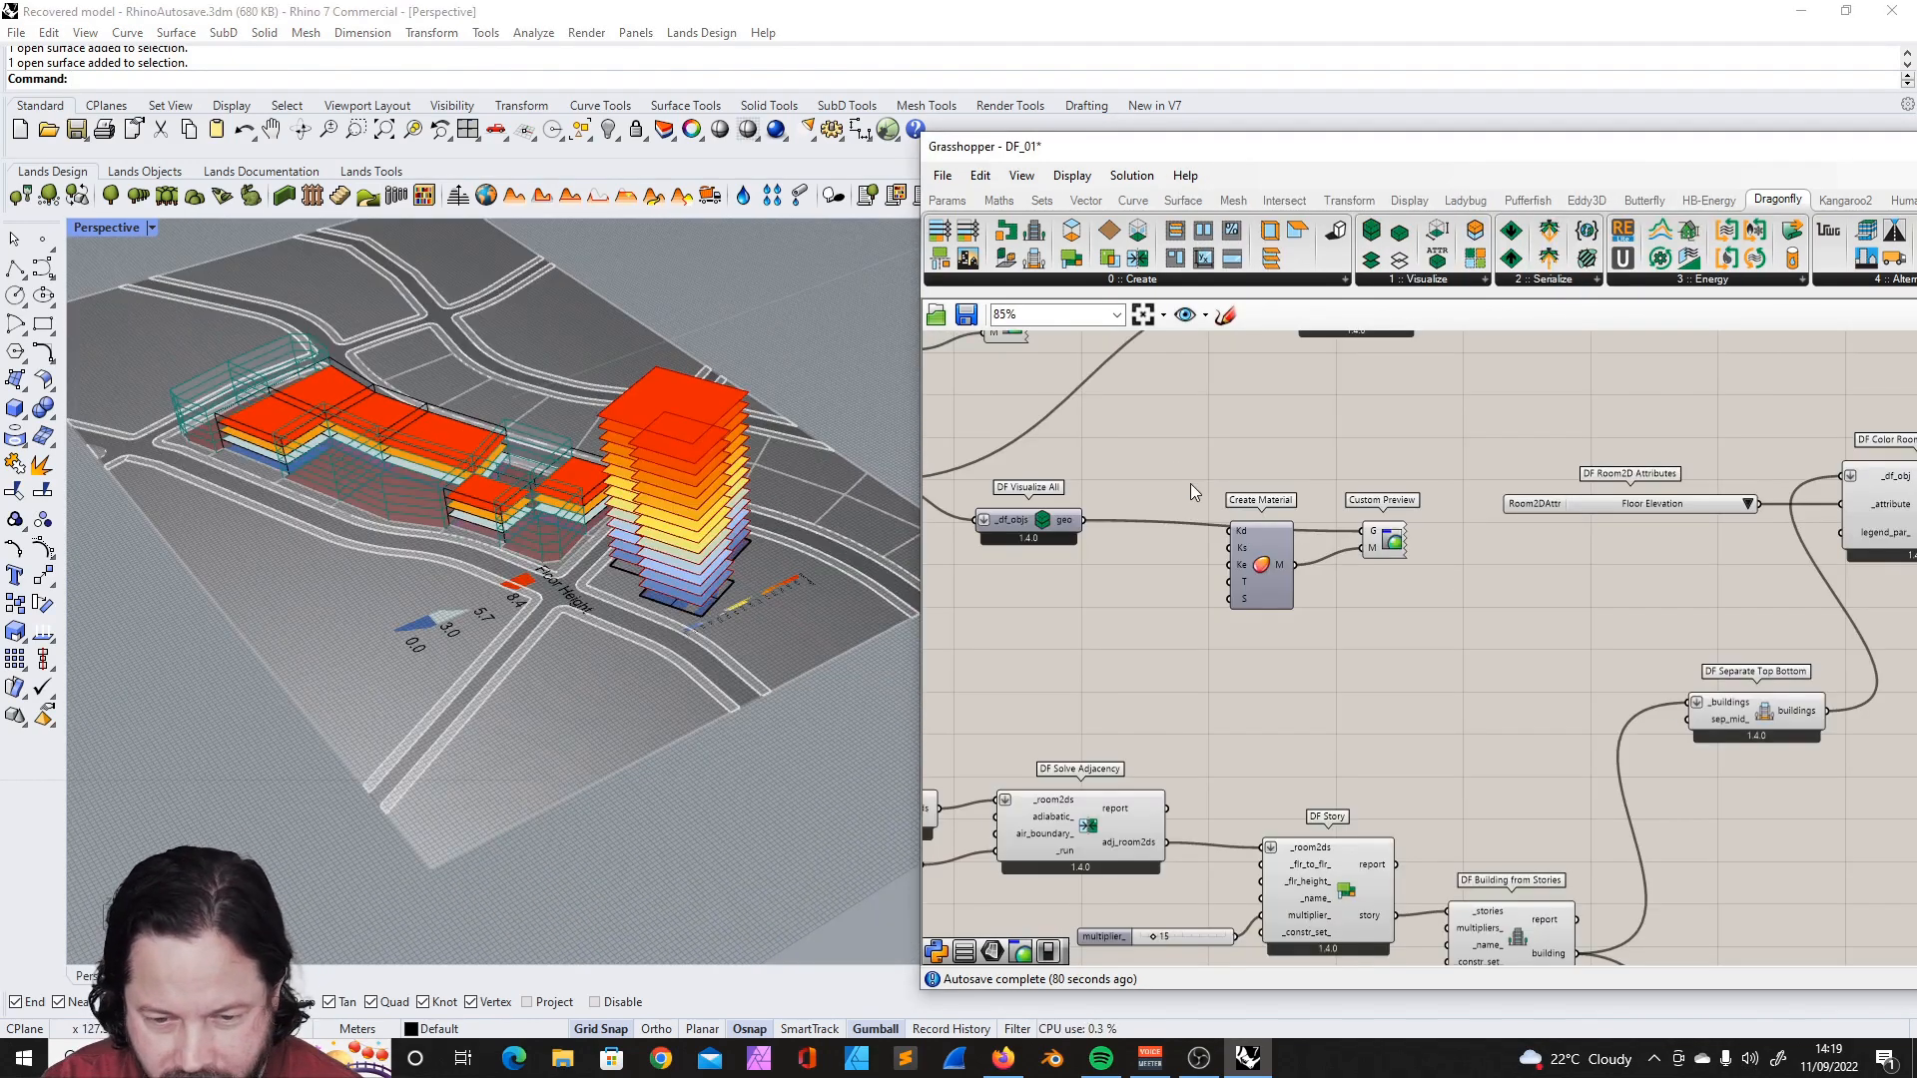
- Copy the Create Material and Custom Preview pair to the tower and connect it to its DF Visualize All geo output
{"action": "left_click_drag", "start_coordinate": [1156, 439], "coordinate": [1433, 683]}
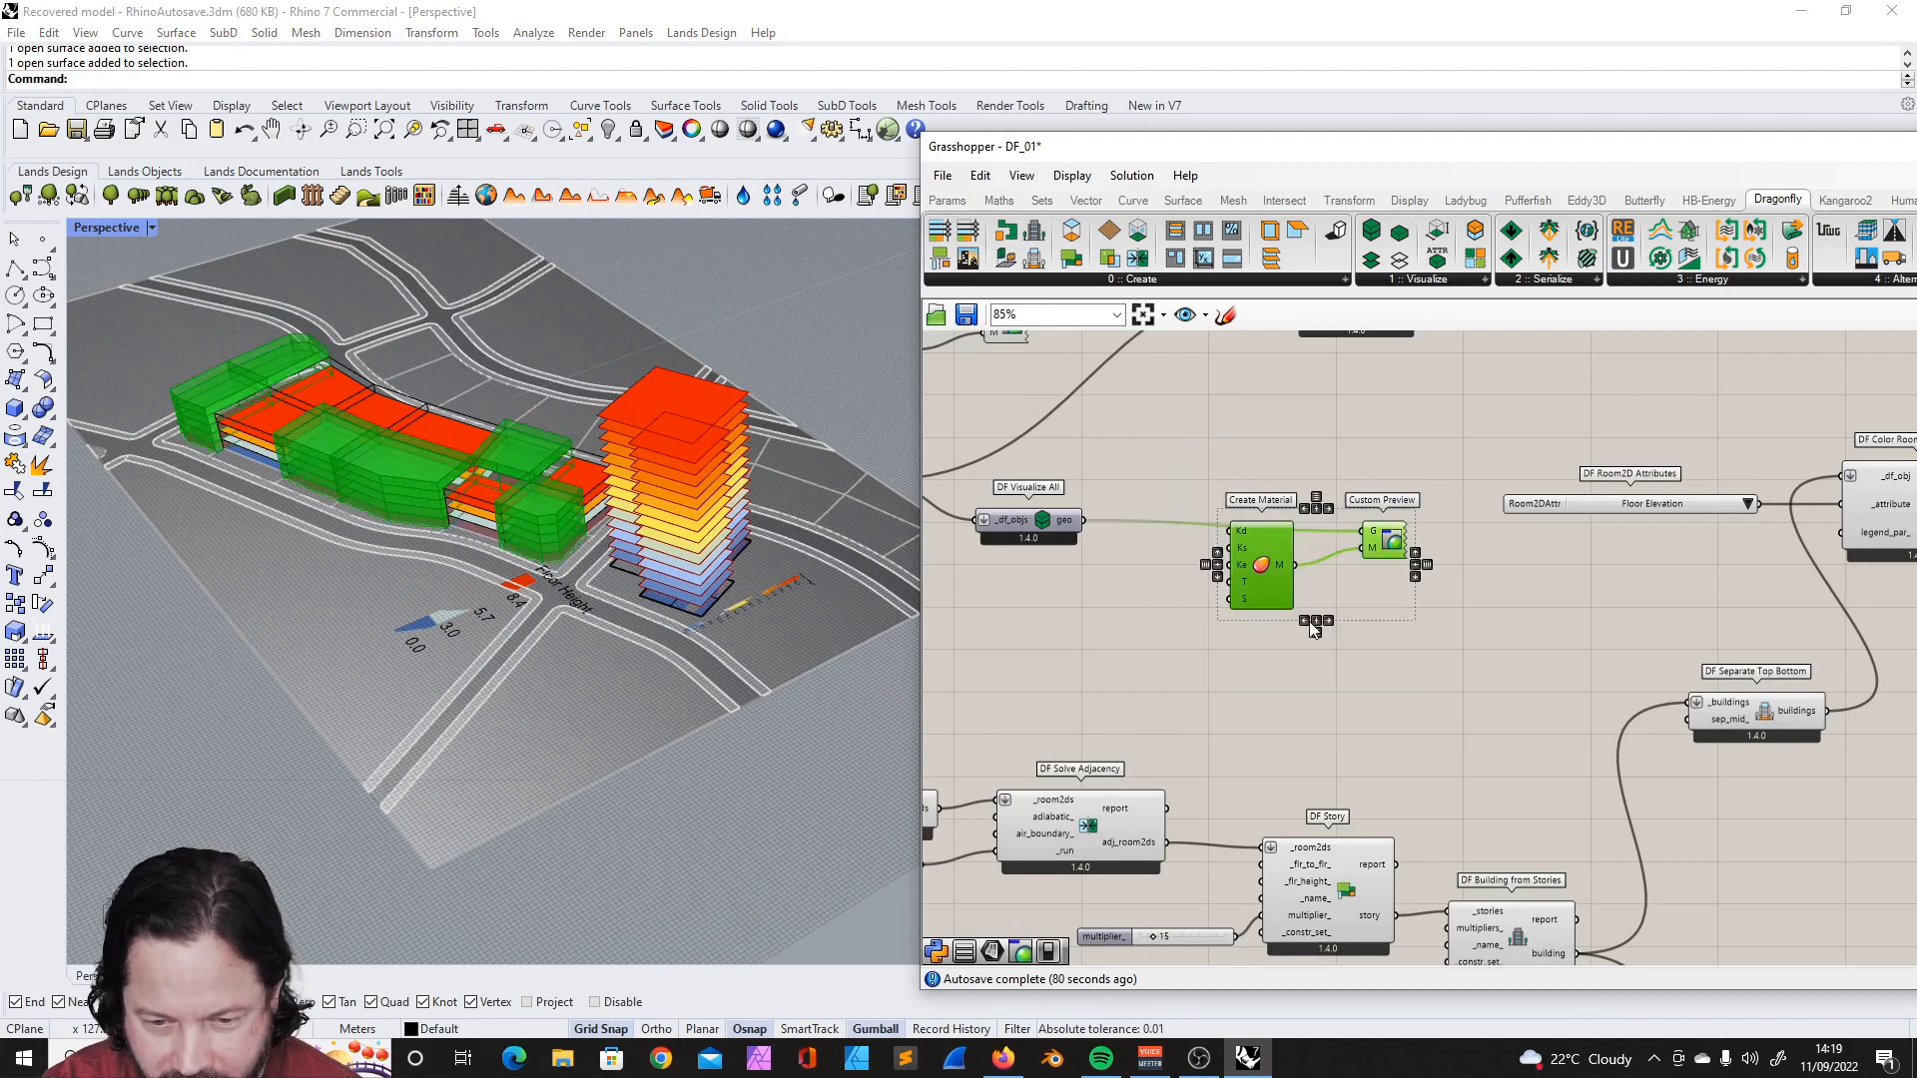
{"action": "key", "text": "ctrl+c"}
{"action": "key", "text": "ctrl+v"}
{"action": "scroll", "coordinate": [1238, 521], "scroll_direction": "down", "scroll_amount": 4}
{"action": "scroll", "coordinate": [1438, 649], "scroll_direction": "up", "scroll_amount": 2}
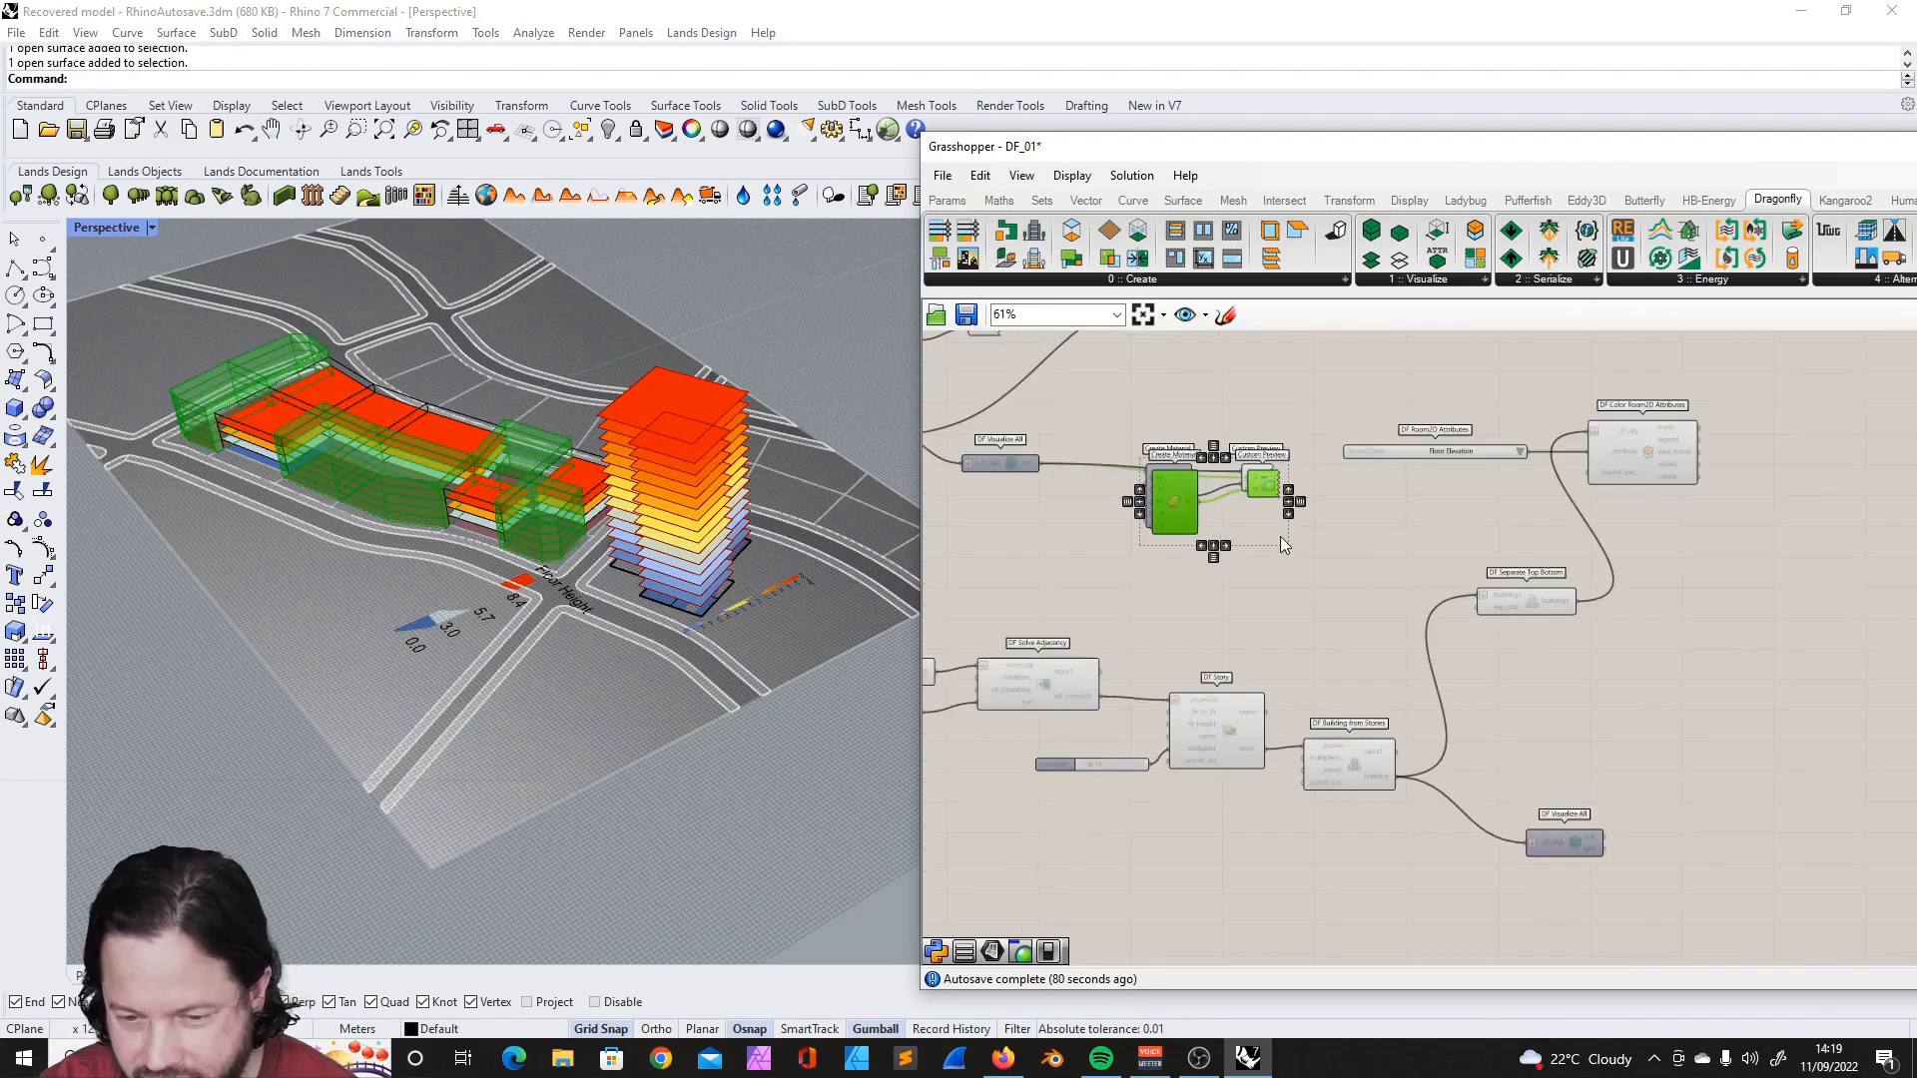
{"action": "left_click_drag", "start_coordinate": [1174, 483], "coordinate": [1627, 765]}
{"action": "scroll", "coordinate": [1654, 845], "scroll_direction": "up", "scroll_amount": 3}
{"action": "left_click_drag", "start_coordinate": [1523, 793], "coordinate": [1480, 713]}
{"action": "right_click_drag", "start_coordinate": [671, 499], "coordinate": [691, 447]}
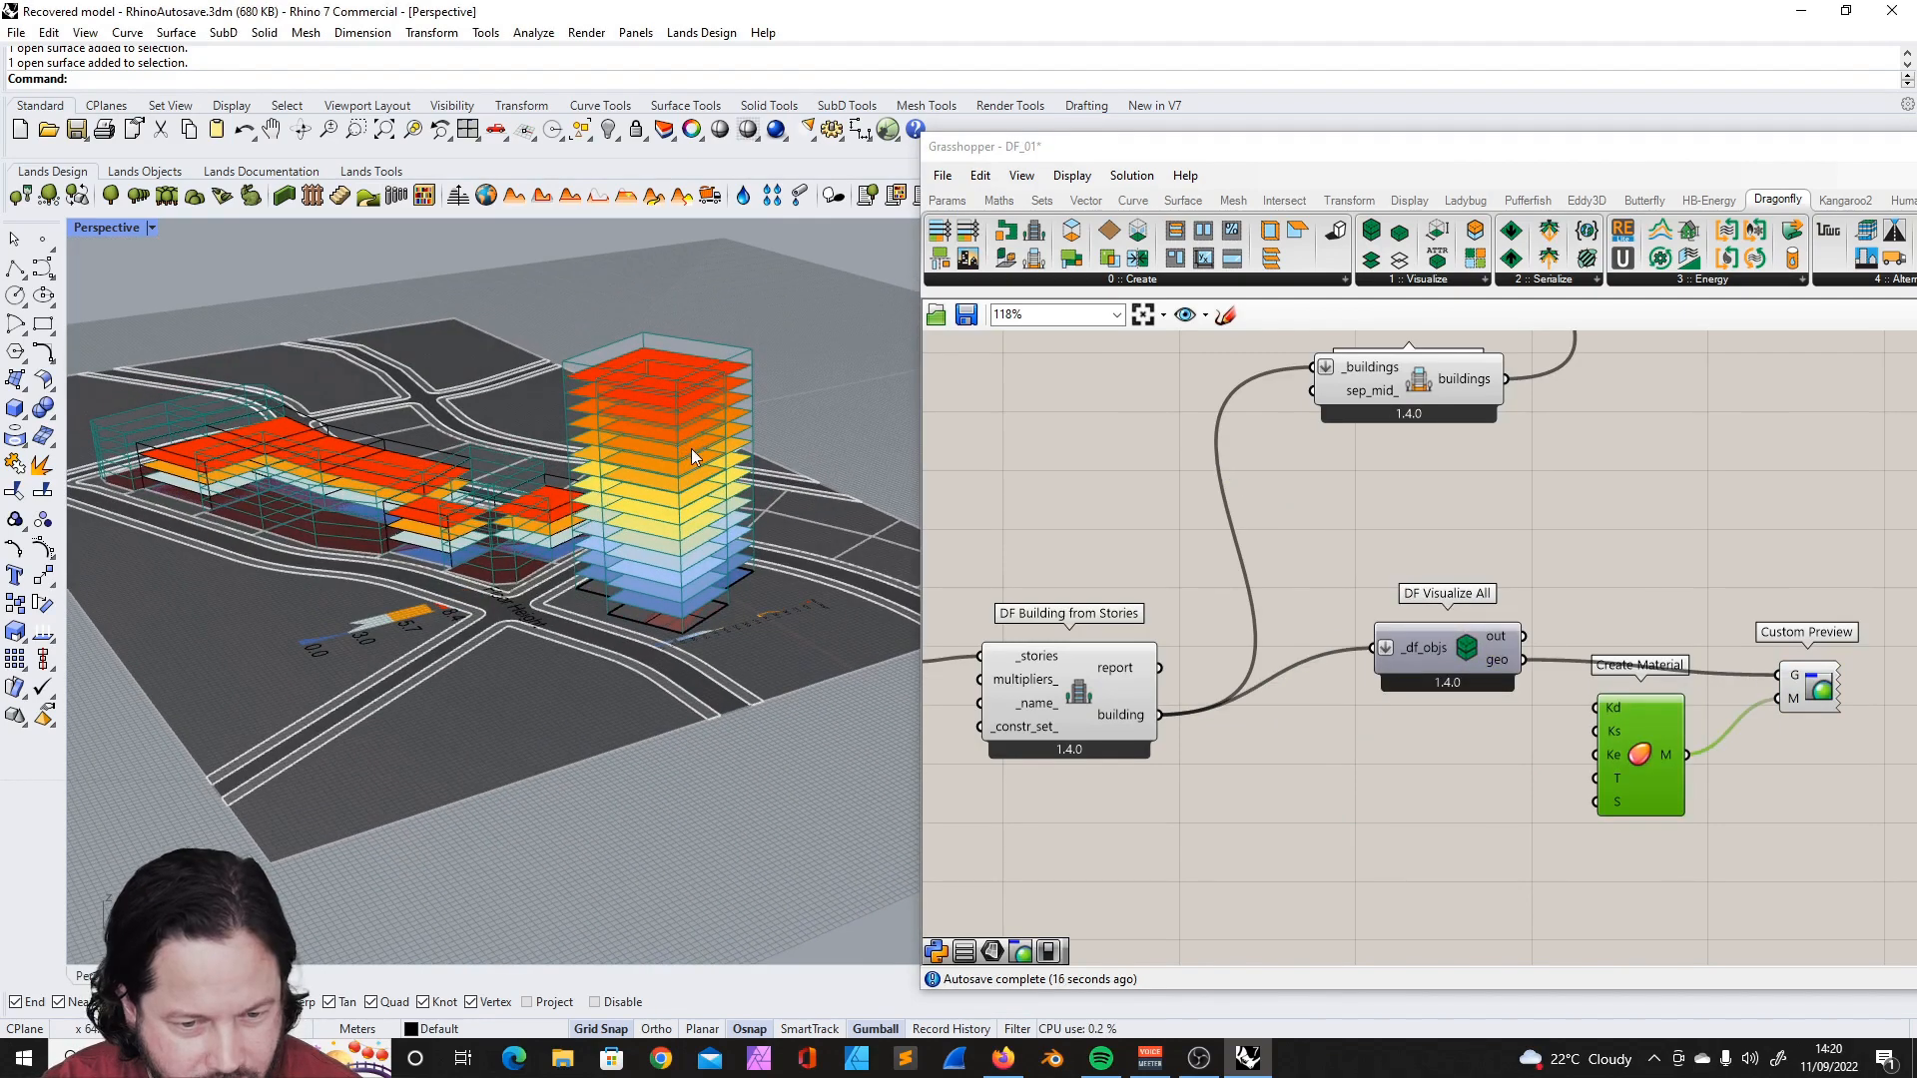
{"action": "scroll", "coordinate": [707, 501], "scroll_direction": "down", "scroll_amount": 5}
{"action": "right_click_drag", "start_coordinate": [654, 521], "coordinate": [669, 526]}
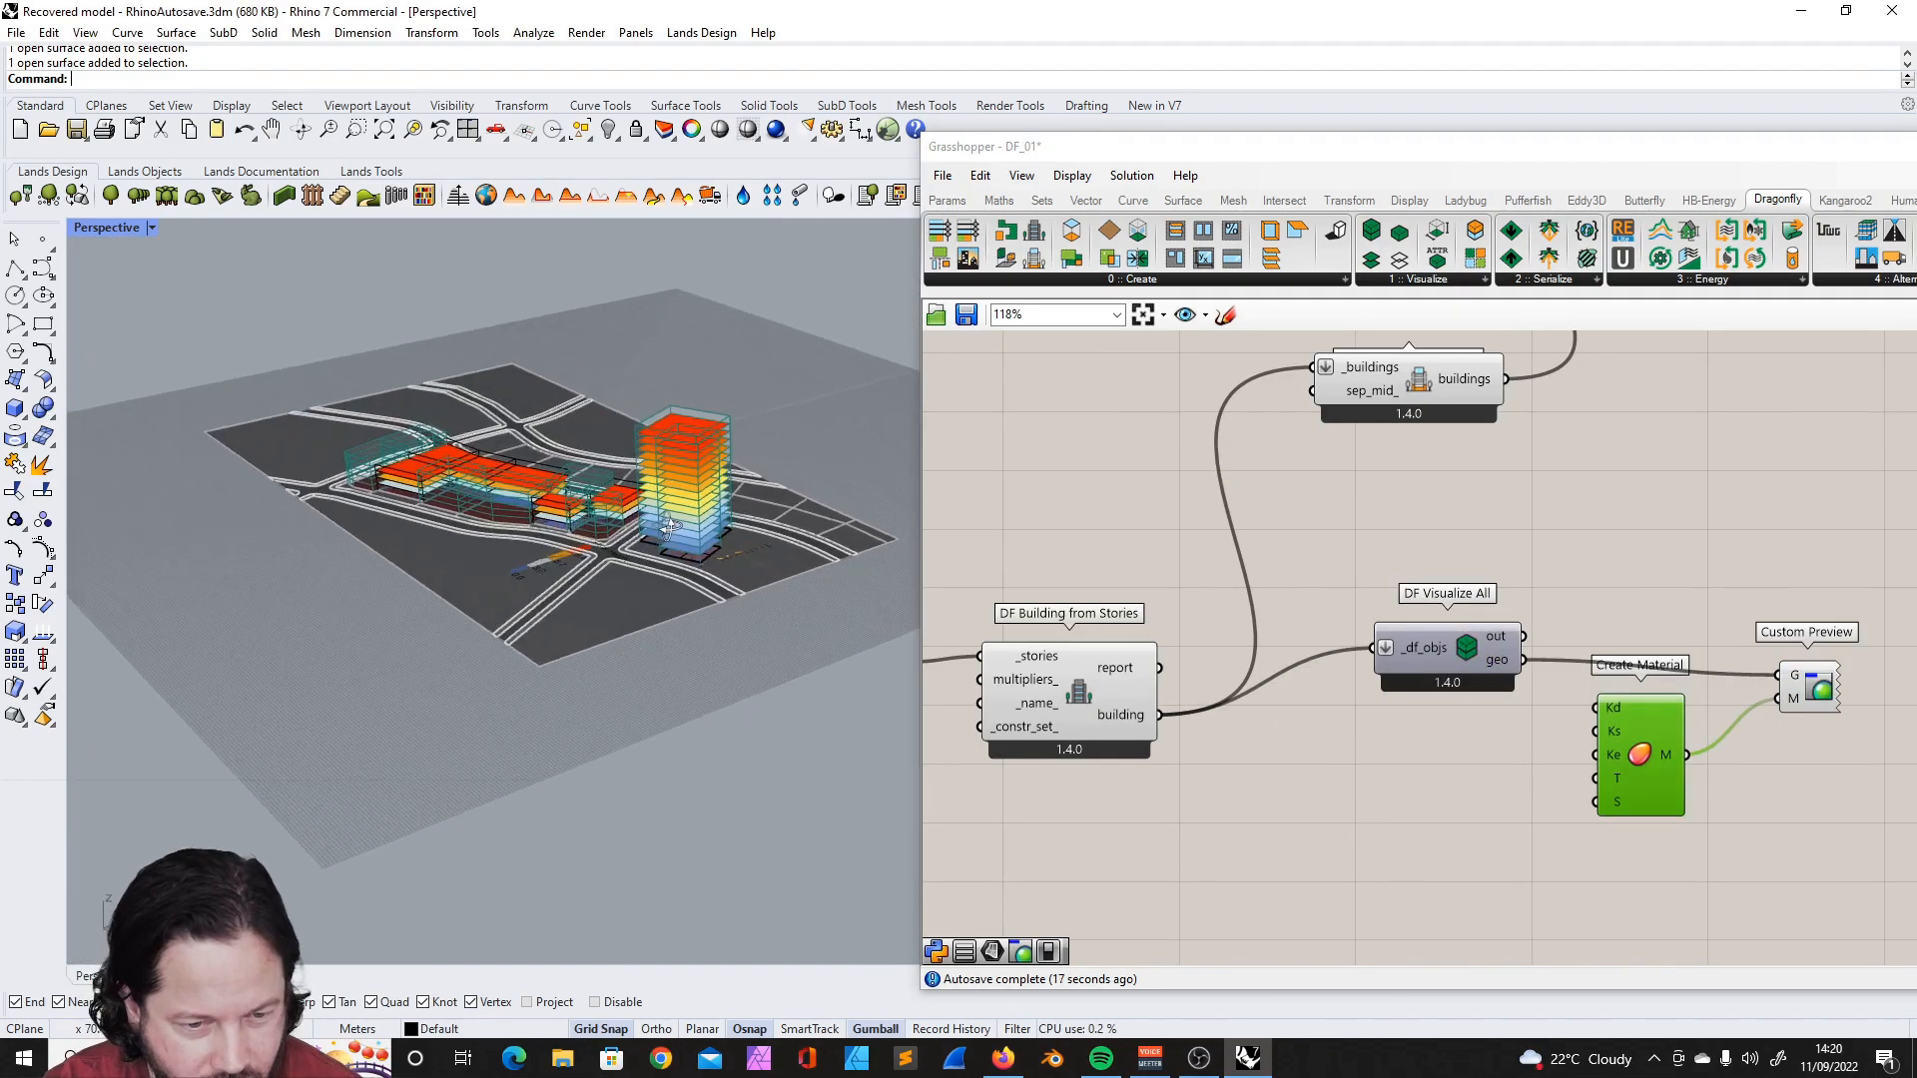
- Reposition the Create Material component in the second footprint building's preview chain, lower and clear of the geometry wire
{"action": "scroll", "coordinate": [669, 526], "scroll_direction": "up", "scroll_amount": 3}
{"action": "scroll", "coordinate": [1560, 817], "scroll_direction": "down", "scroll_amount": 7}
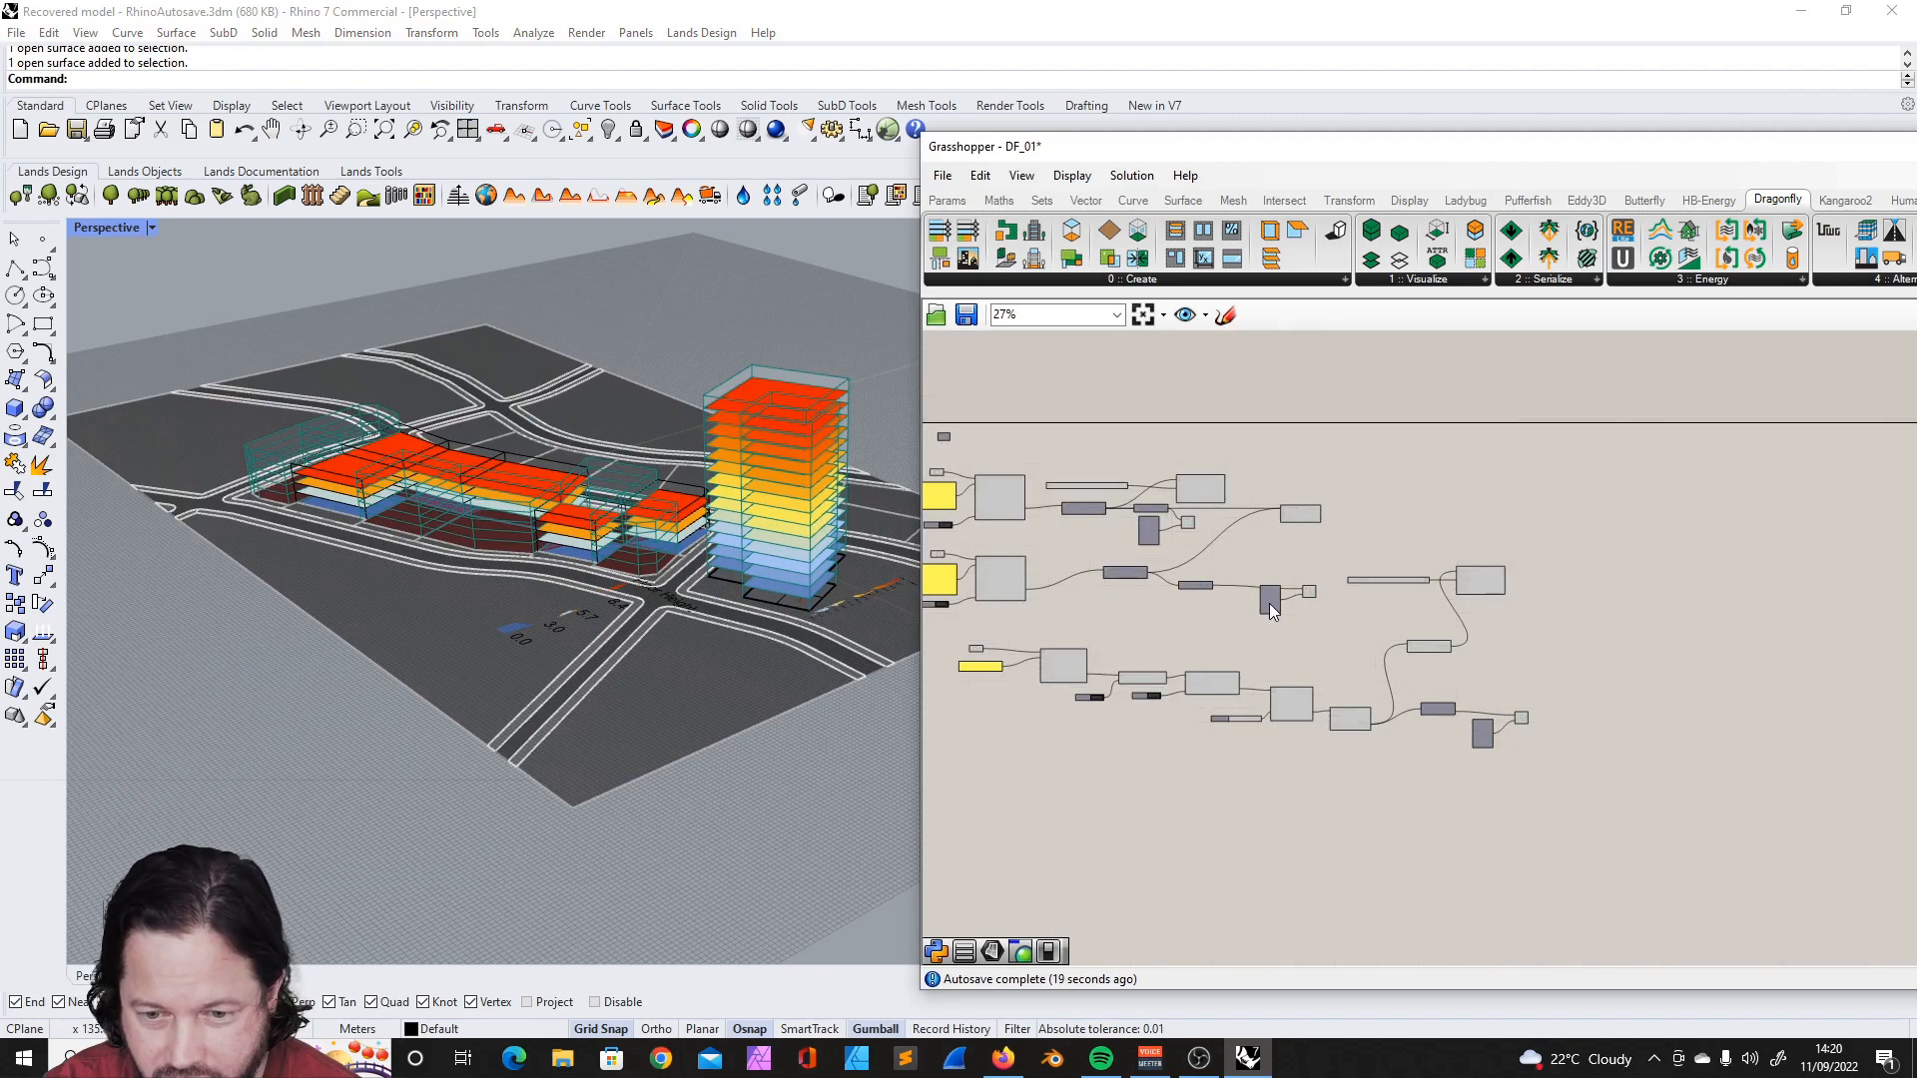
{"action": "scroll", "coordinate": [1268, 601], "scroll_direction": "up", "scroll_amount": 8}
{"action": "left_click_drag", "start_coordinate": [1267, 601], "coordinate": [1306, 623]}
{"action": "scroll", "coordinate": [1264, 603], "scroll_direction": "down", "scroll_amount": 4}
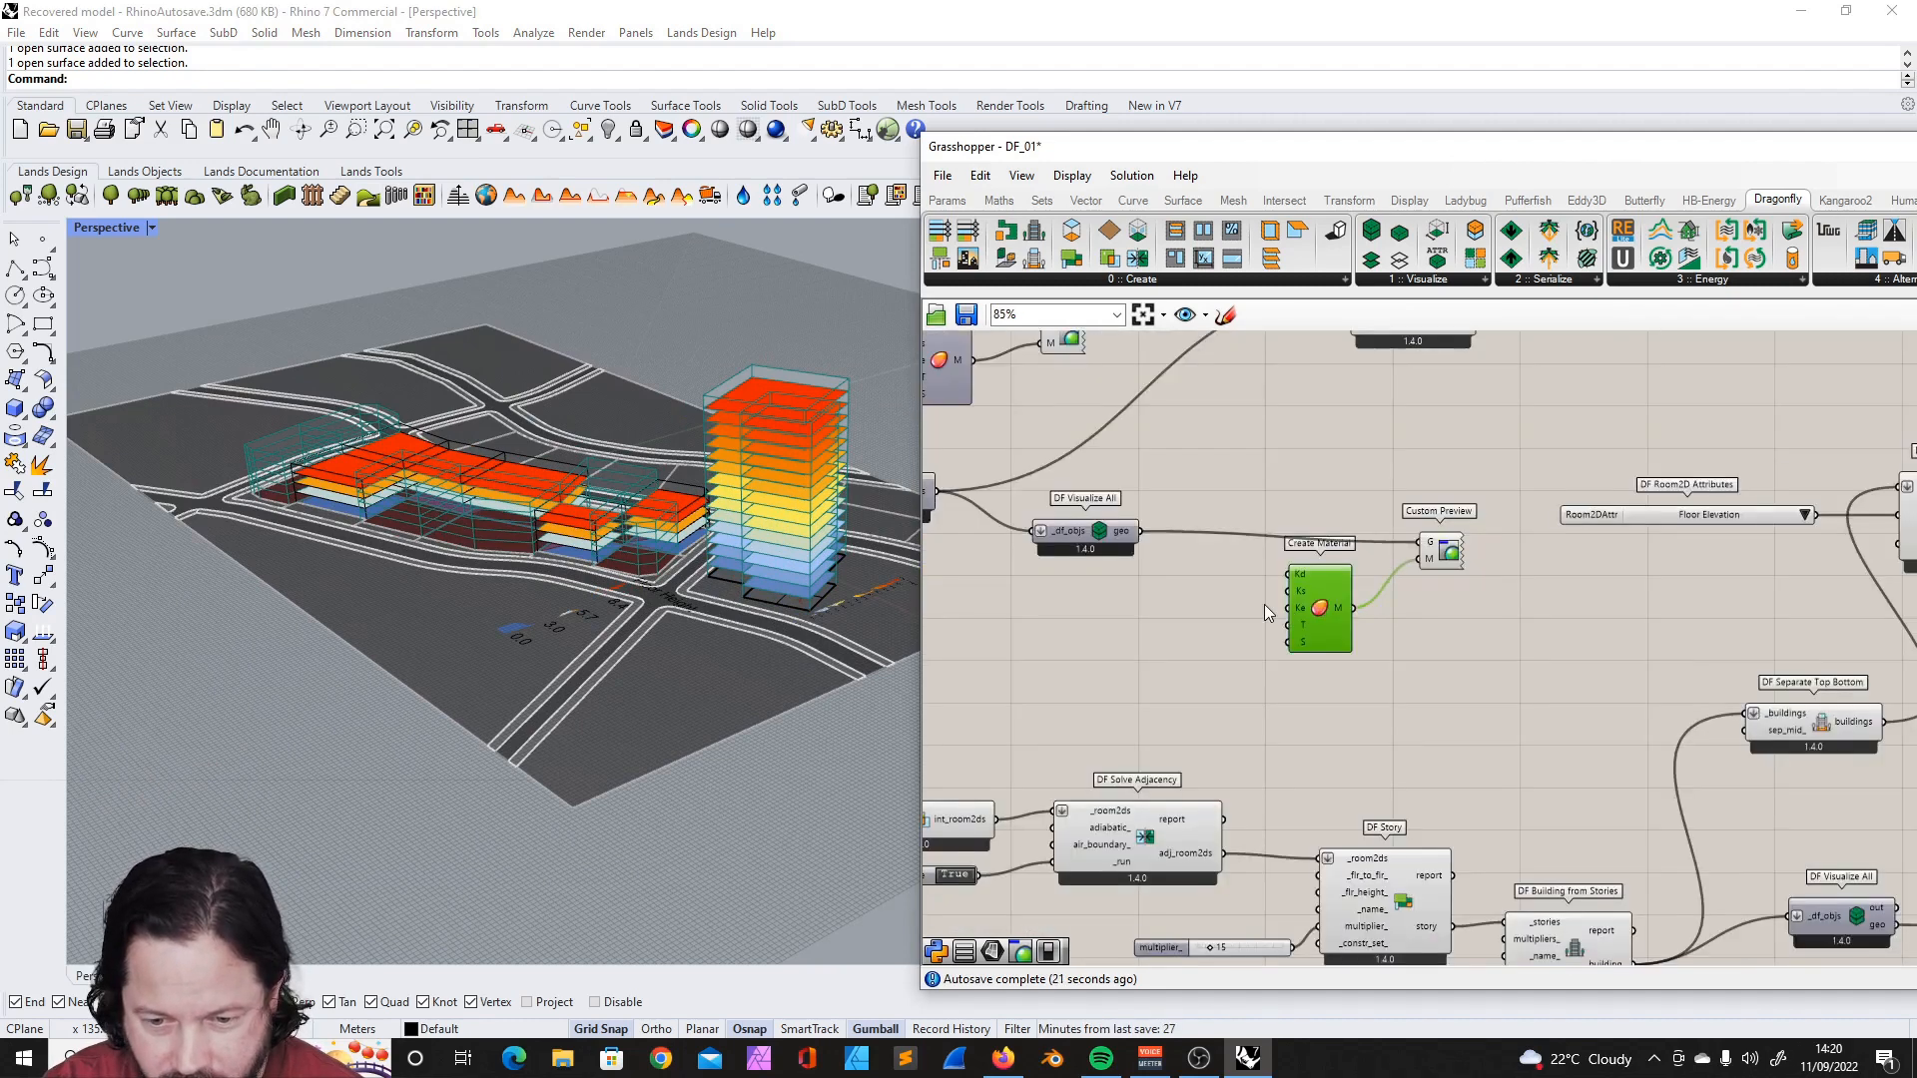
- Try driving the second footprint building's Create Material transparency with a slider set to 25, and remove that slider
{"action": "scroll", "coordinate": [1264, 605], "scroll_direction": "up", "scroll_amount": 3}
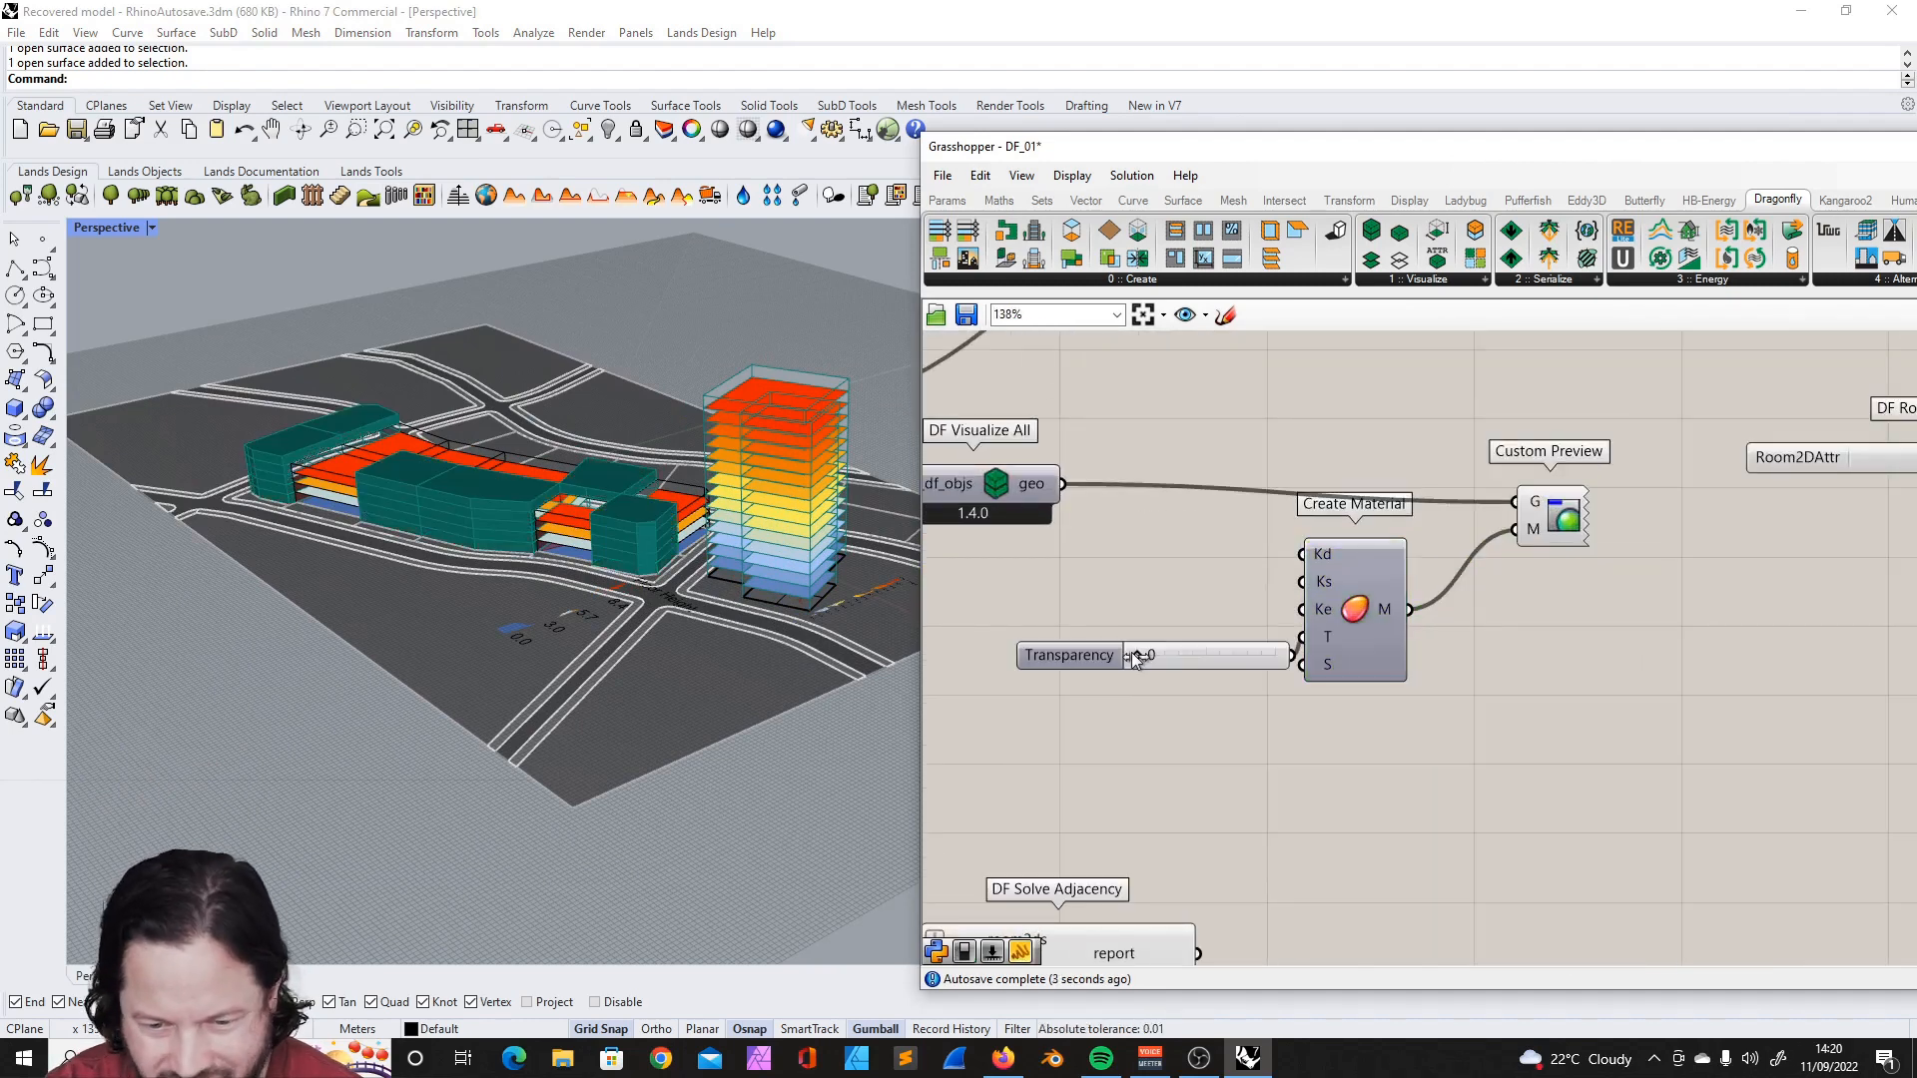
{"action": "left_click_drag", "start_coordinate": [1136, 656], "coordinate": [1170, 656]}
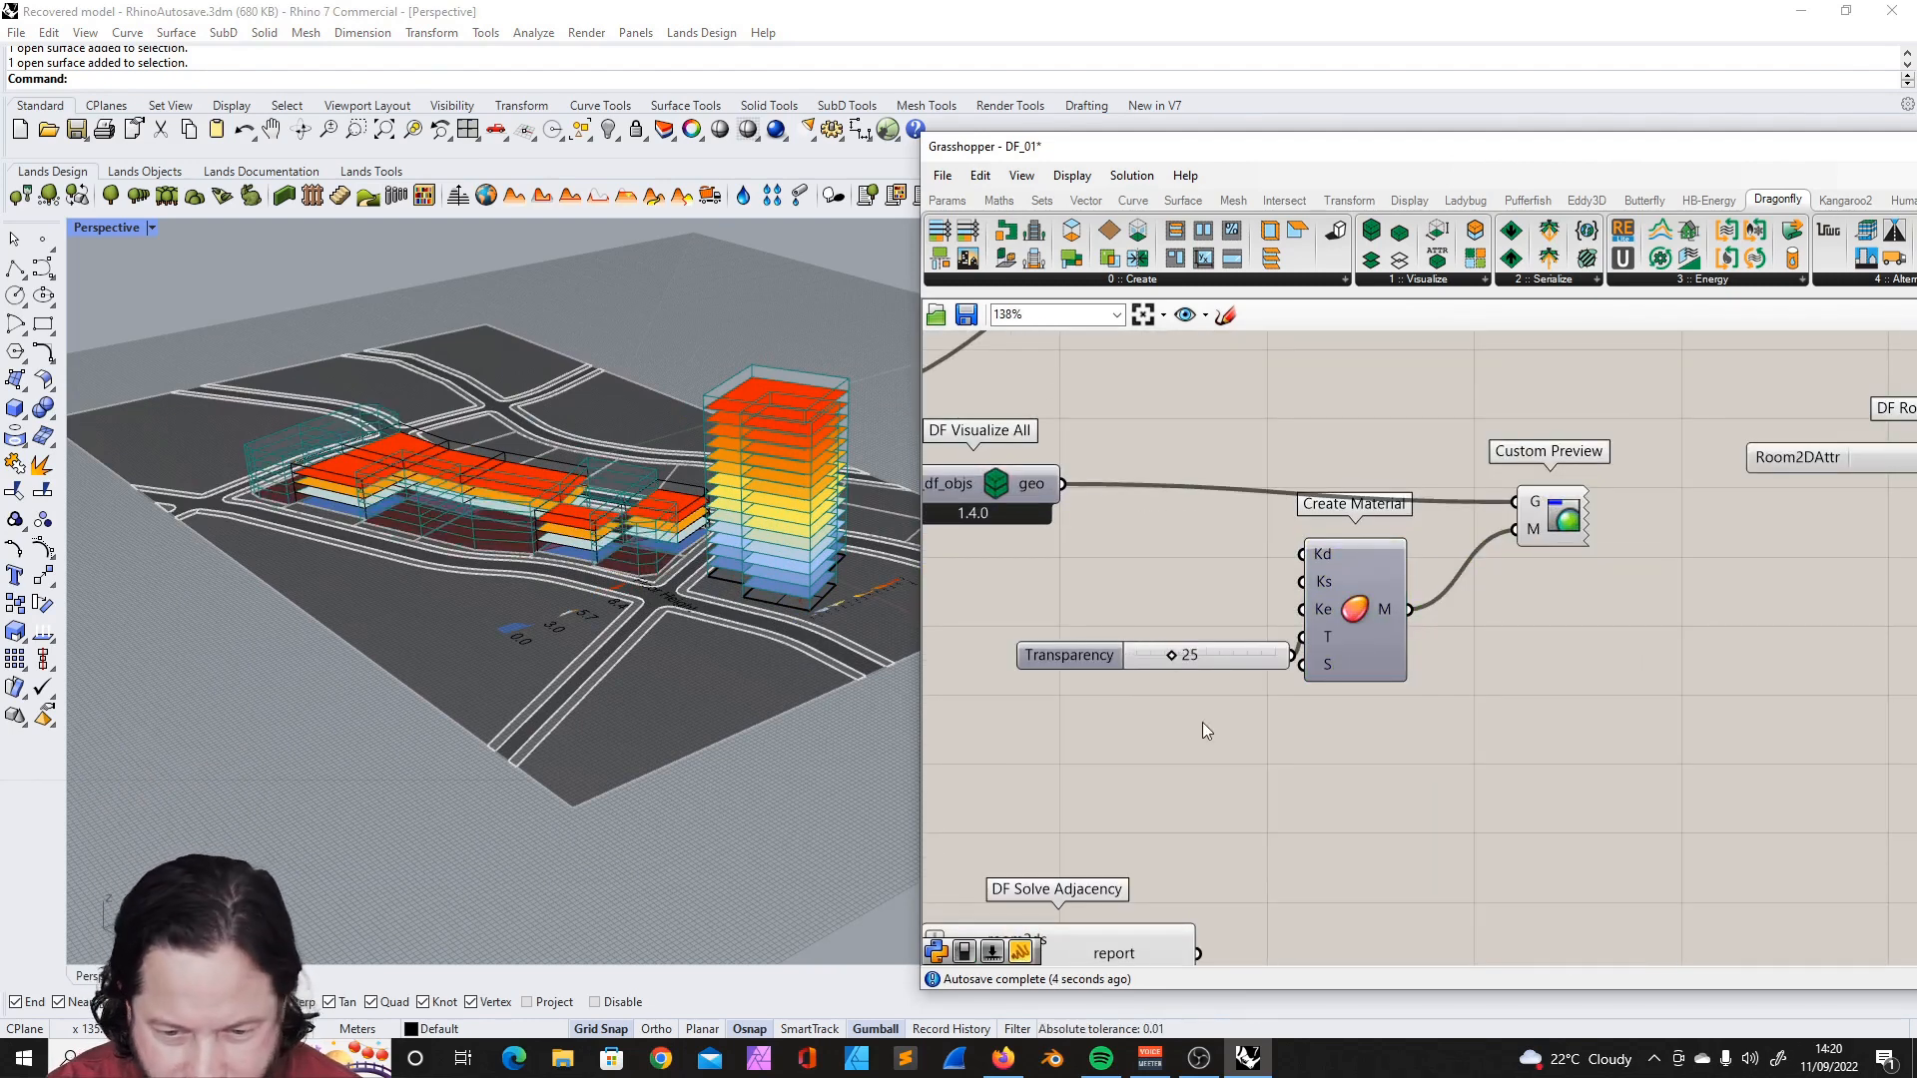
{"action": "left_click", "coordinate": [1246, 646]}
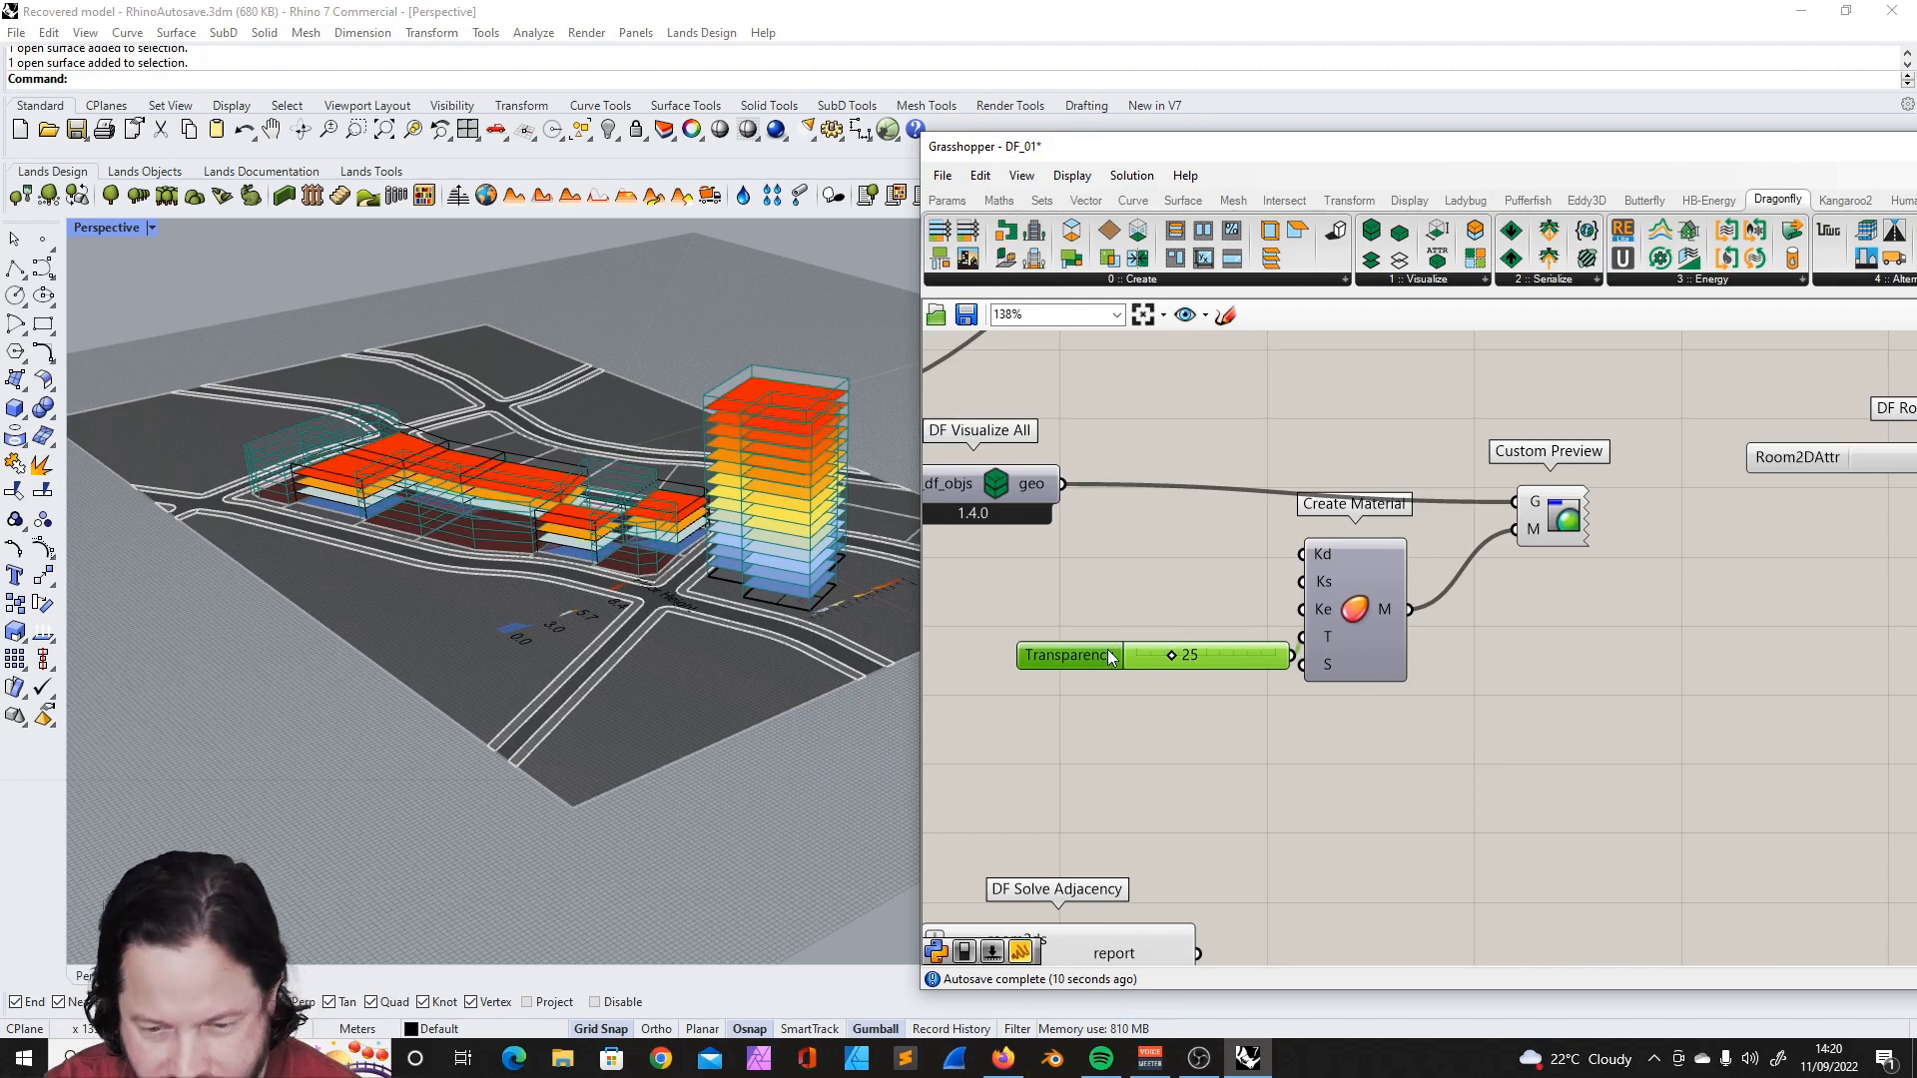
{"action": "key", "text": "Delete"}
- Add a number slider with the value 1 beside the Create Material's transparency input
{"action": "double_click", "coordinate": [1197, 629]}
{"action": "type", "text": "1"}
{"action": "key", "text": "Return"}
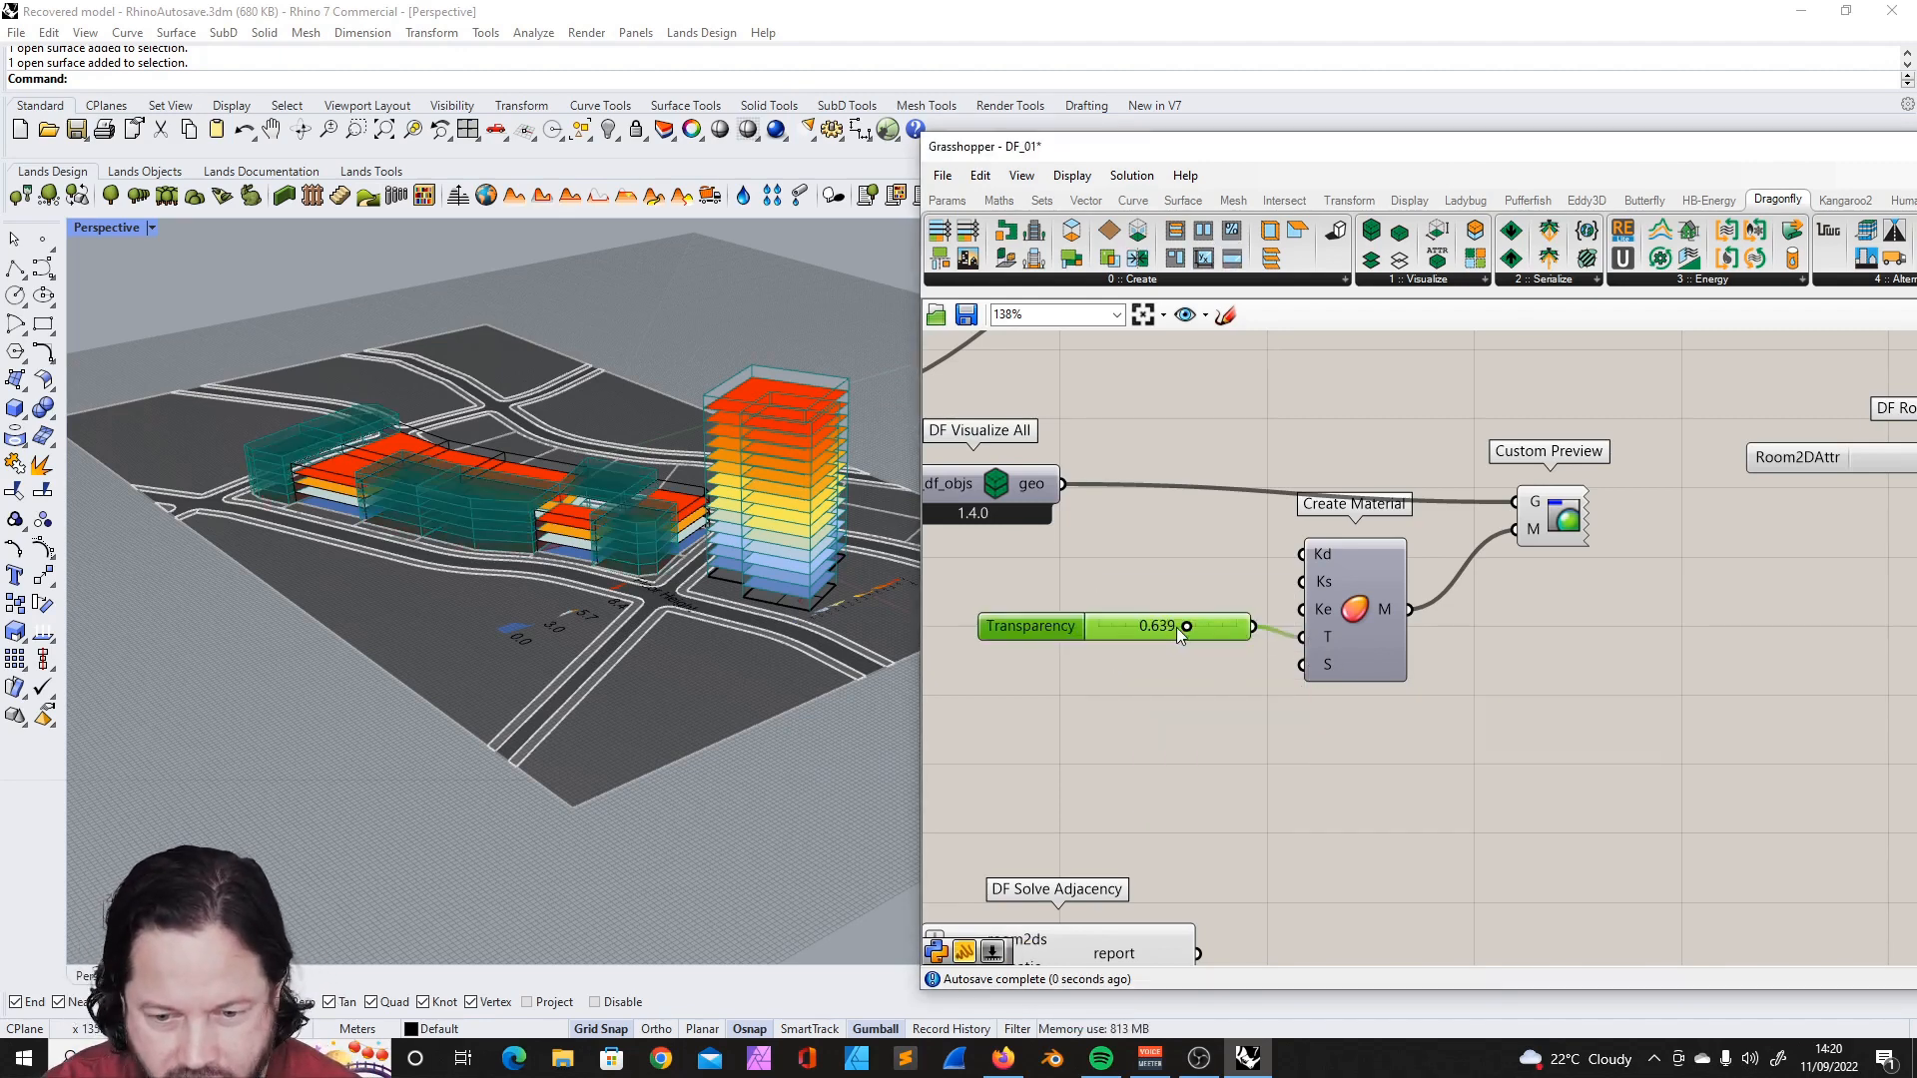
{"action": "left_click_drag", "start_coordinate": [1184, 627], "coordinate": [1217, 609]}
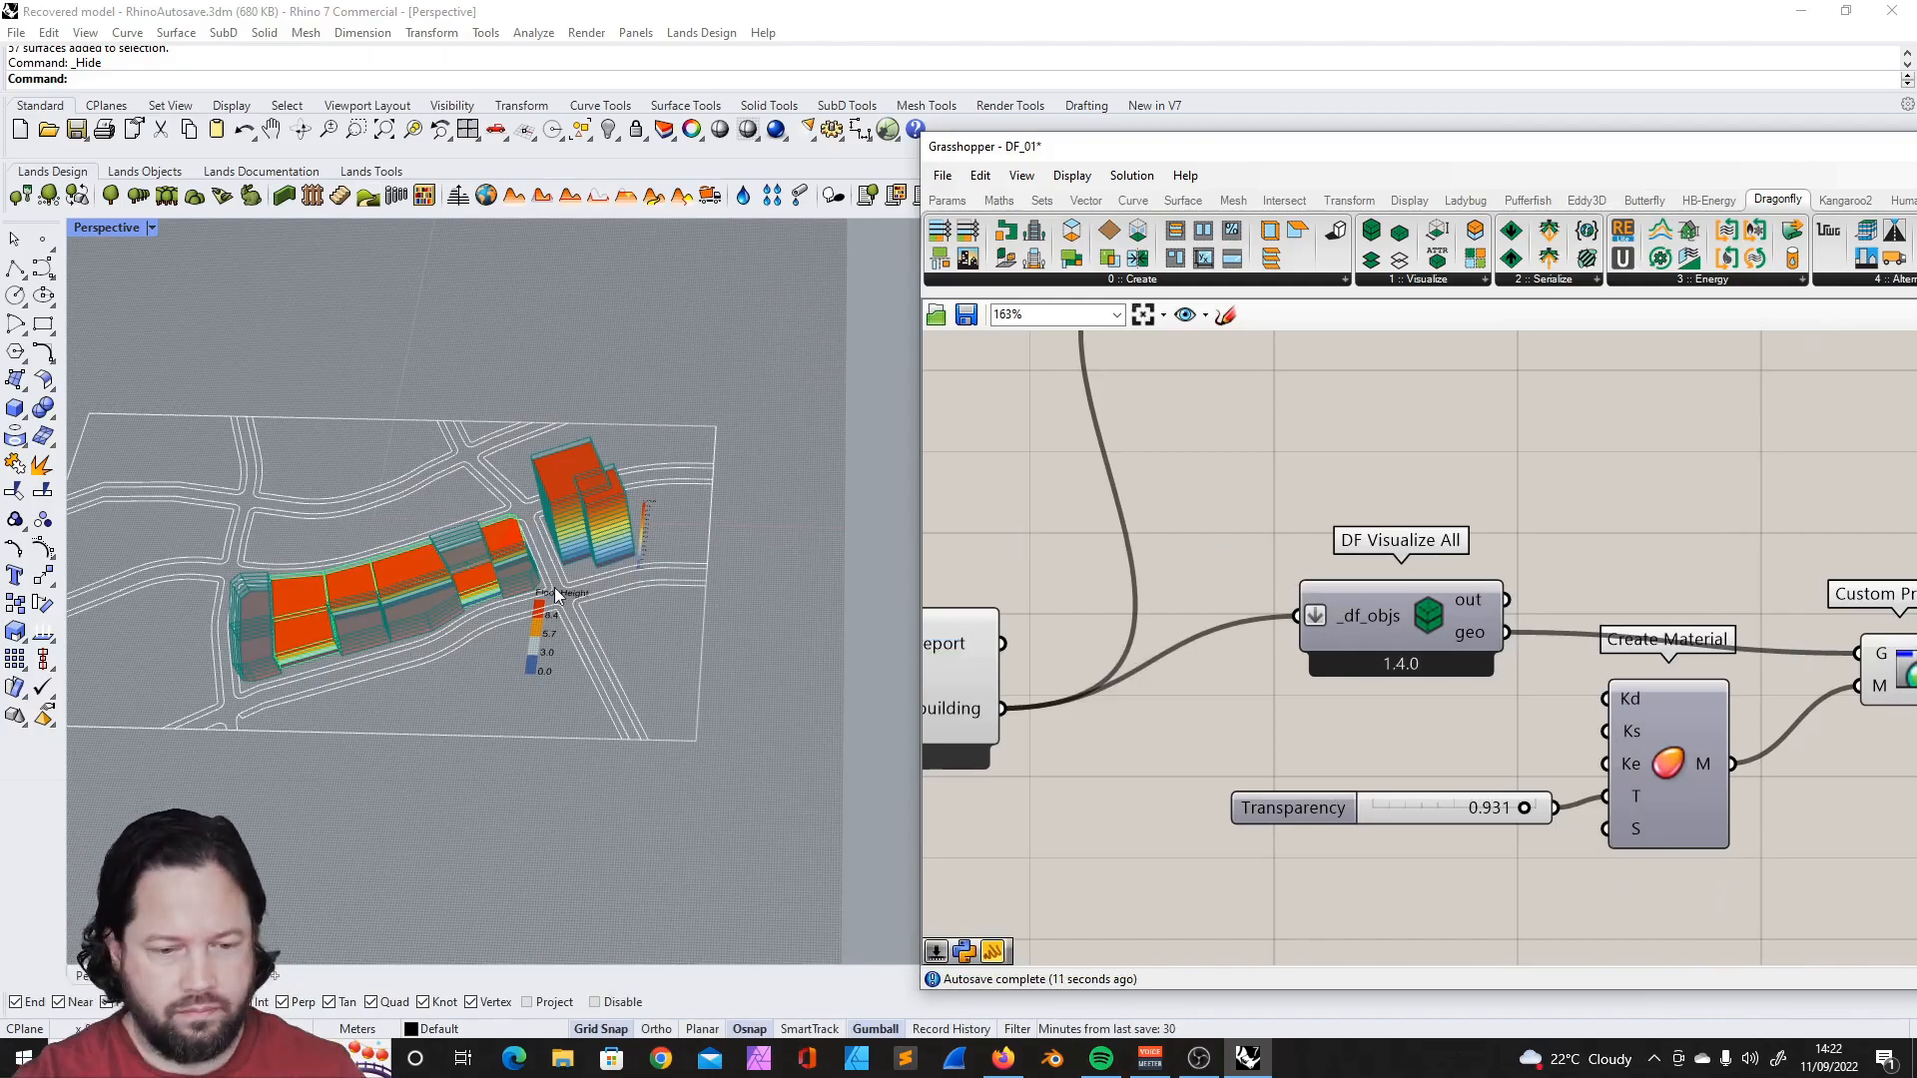
- Examine the transparent building previews and the component chains of the footprint buildings, the tower and DF Model
{"action": "scroll", "coordinate": [559, 597], "scroll_direction": "up", "scroll_amount": 5}
{"action": "scroll", "coordinate": [579, 523], "scroll_direction": "down", "scroll_amount": 5}
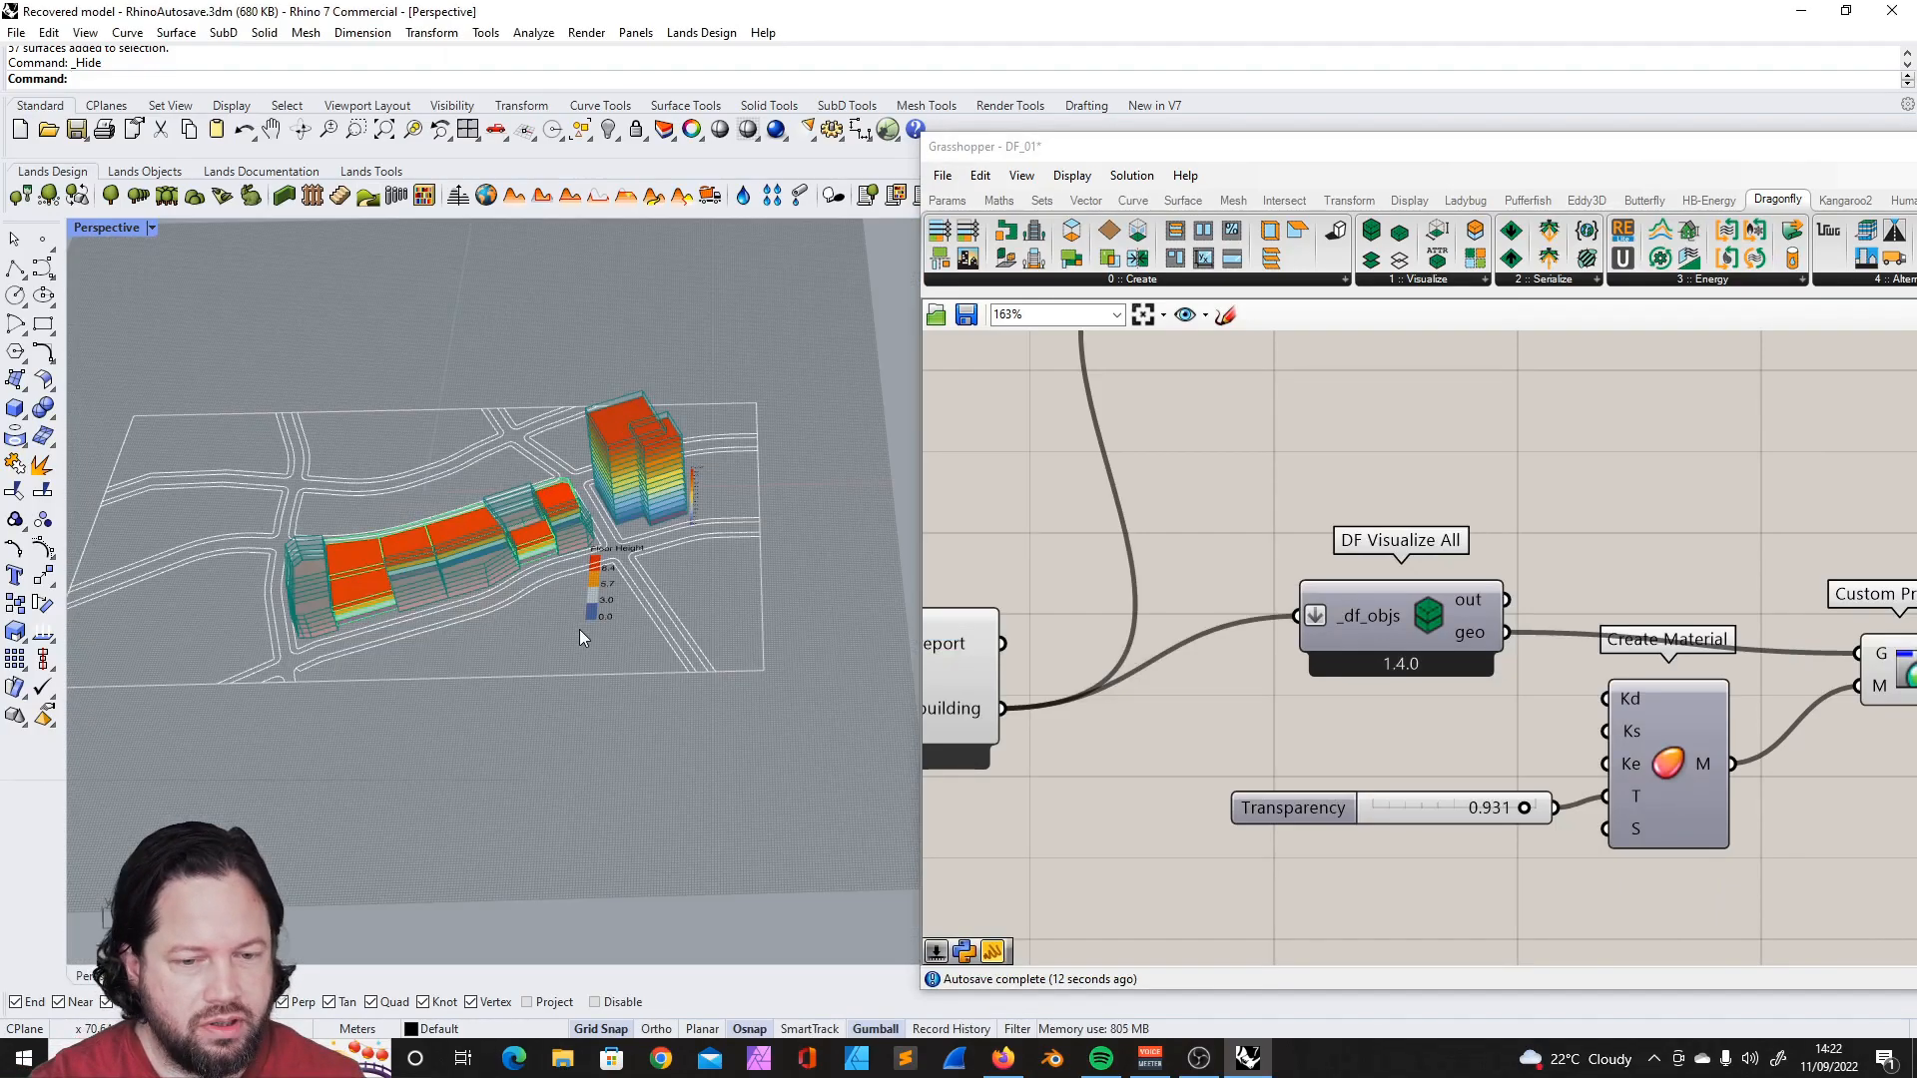
{"action": "scroll", "coordinate": [561, 597], "scroll_direction": "up", "scroll_amount": 4}
{"action": "scroll", "coordinate": [561, 509], "scroll_direction": "down", "scroll_amount": 1}
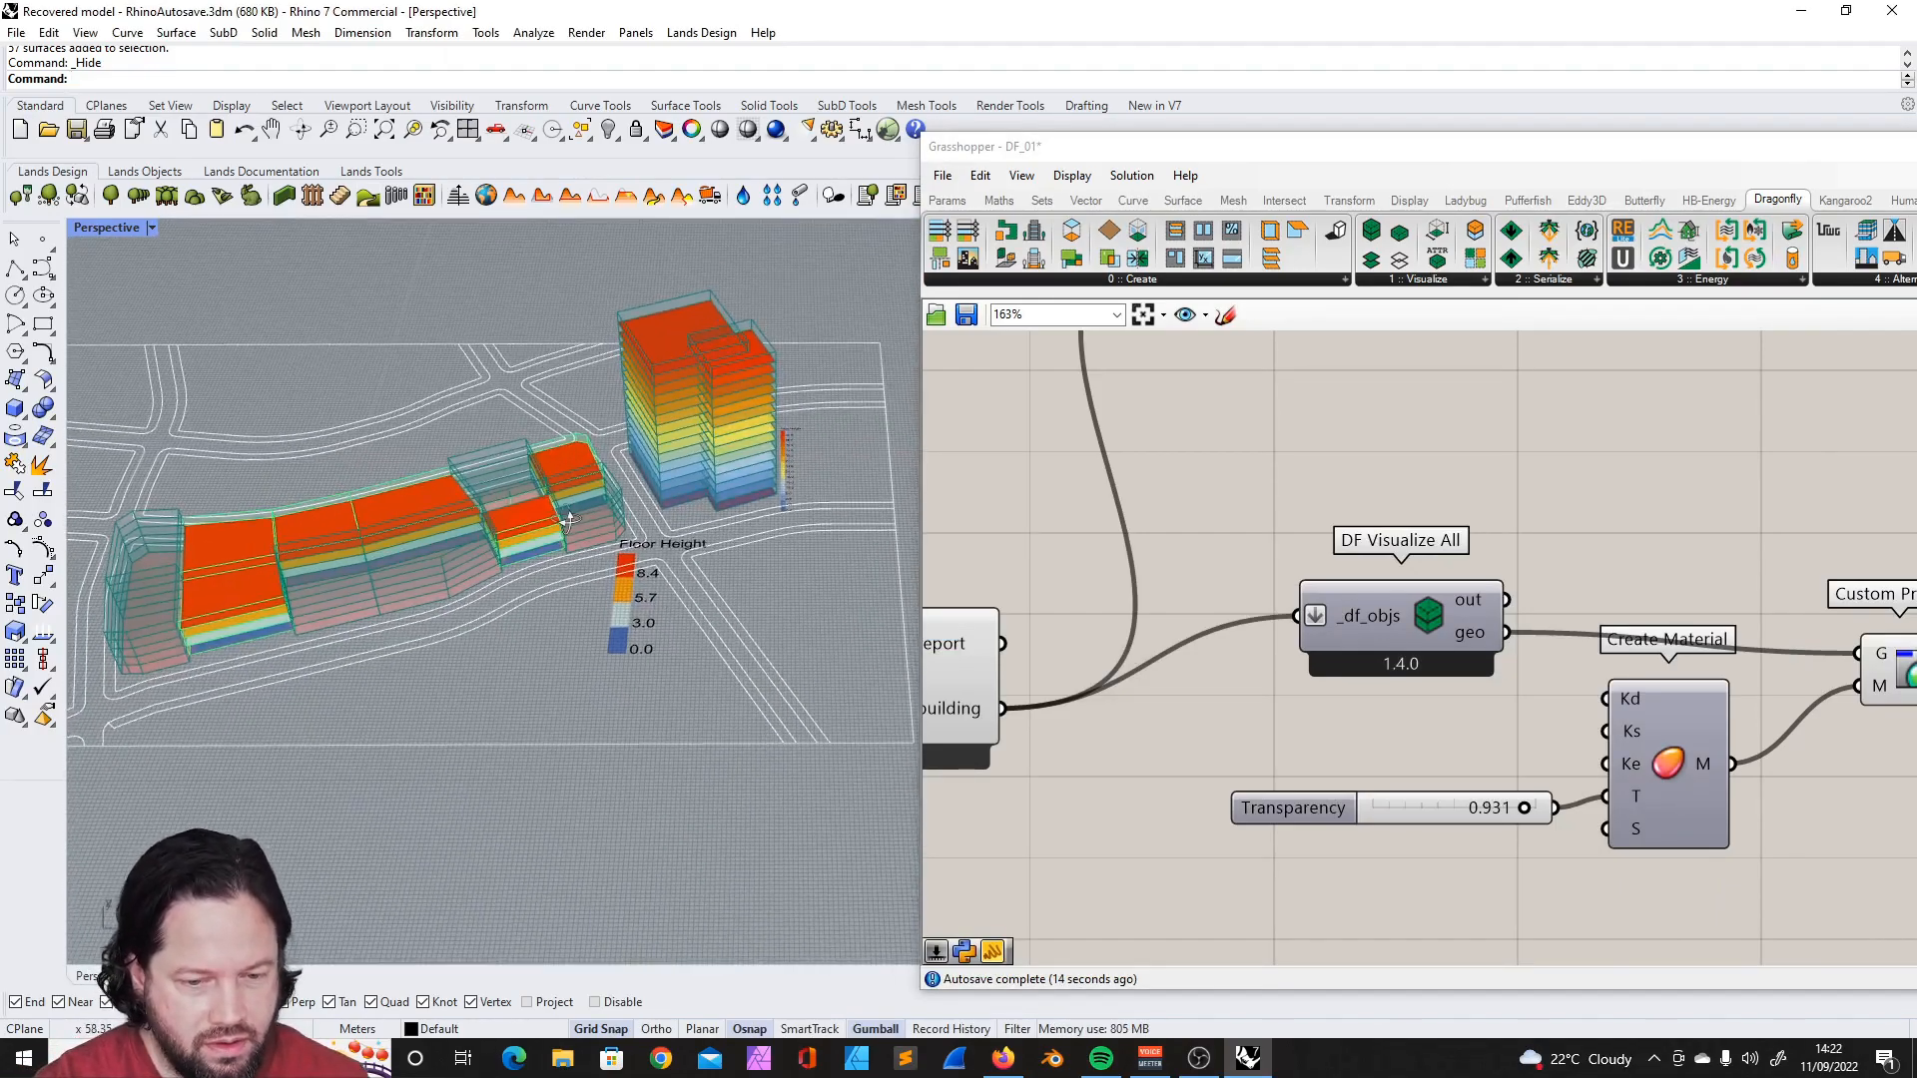
{"action": "scroll", "coordinate": [567, 518], "scroll_direction": "up", "scroll_amount": 2}
{"action": "scroll", "coordinate": [1572, 479], "scroll_direction": "down", "scroll_amount": 12}
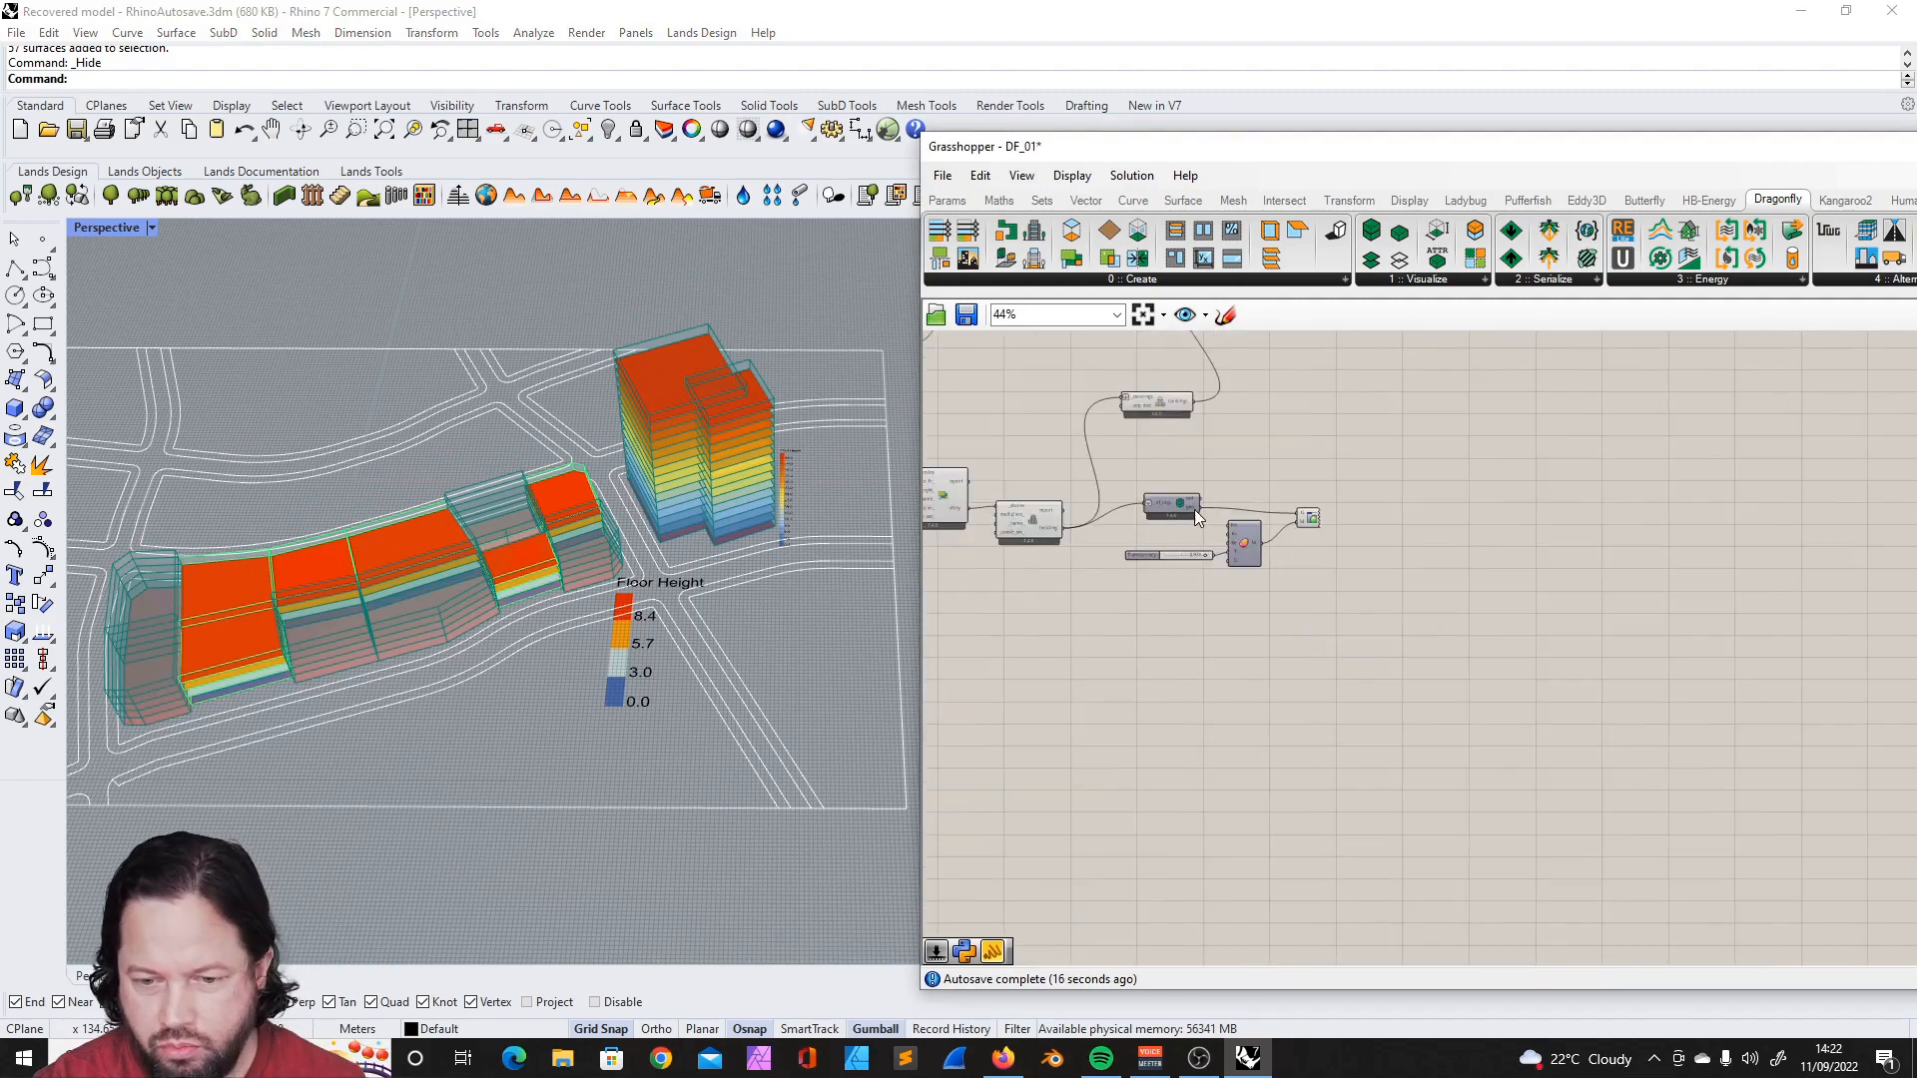
{"action": "scroll", "coordinate": [1330, 529], "scroll_direction": "up", "scroll_amount": 6}
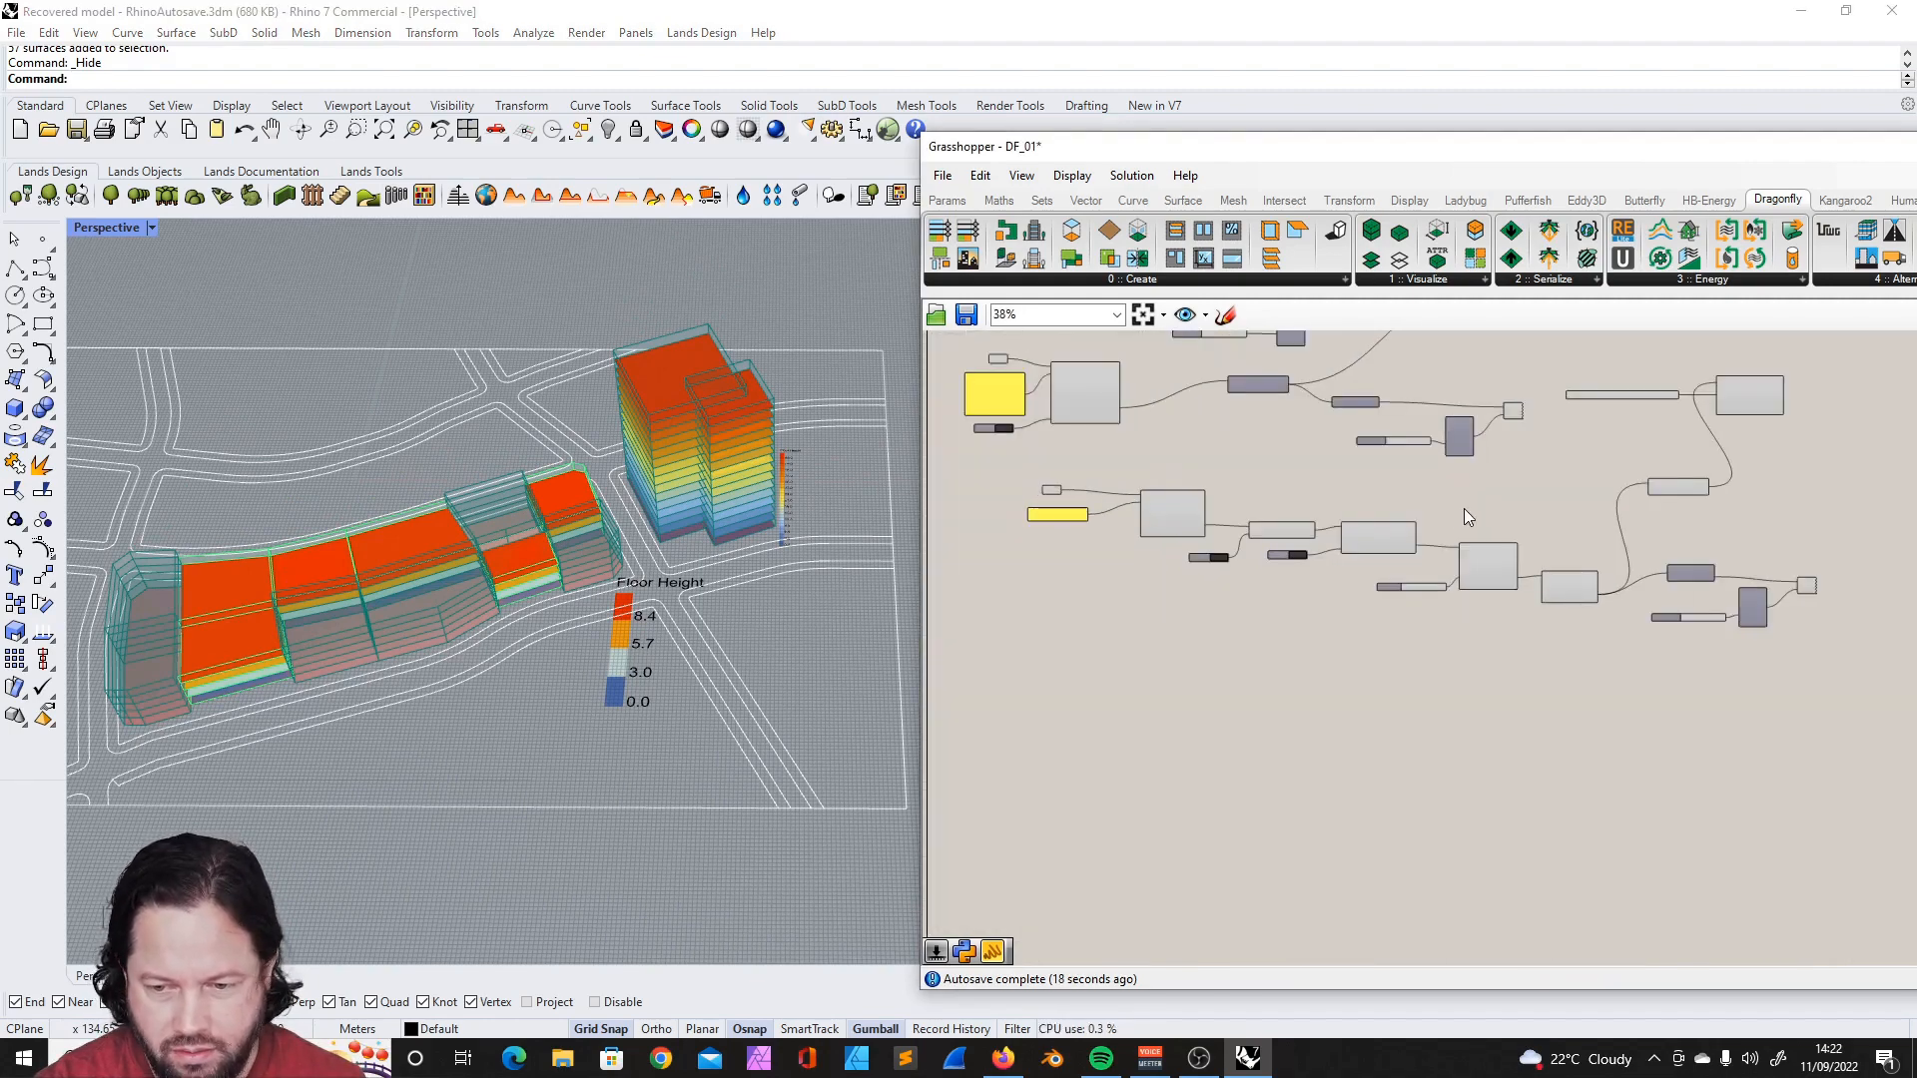
{"action": "scroll", "coordinate": [1532, 530], "scroll_direction": "down", "scroll_amount": 2}
{"action": "scroll", "coordinate": [1406, 375], "scroll_direction": "up", "scroll_amount": 3}
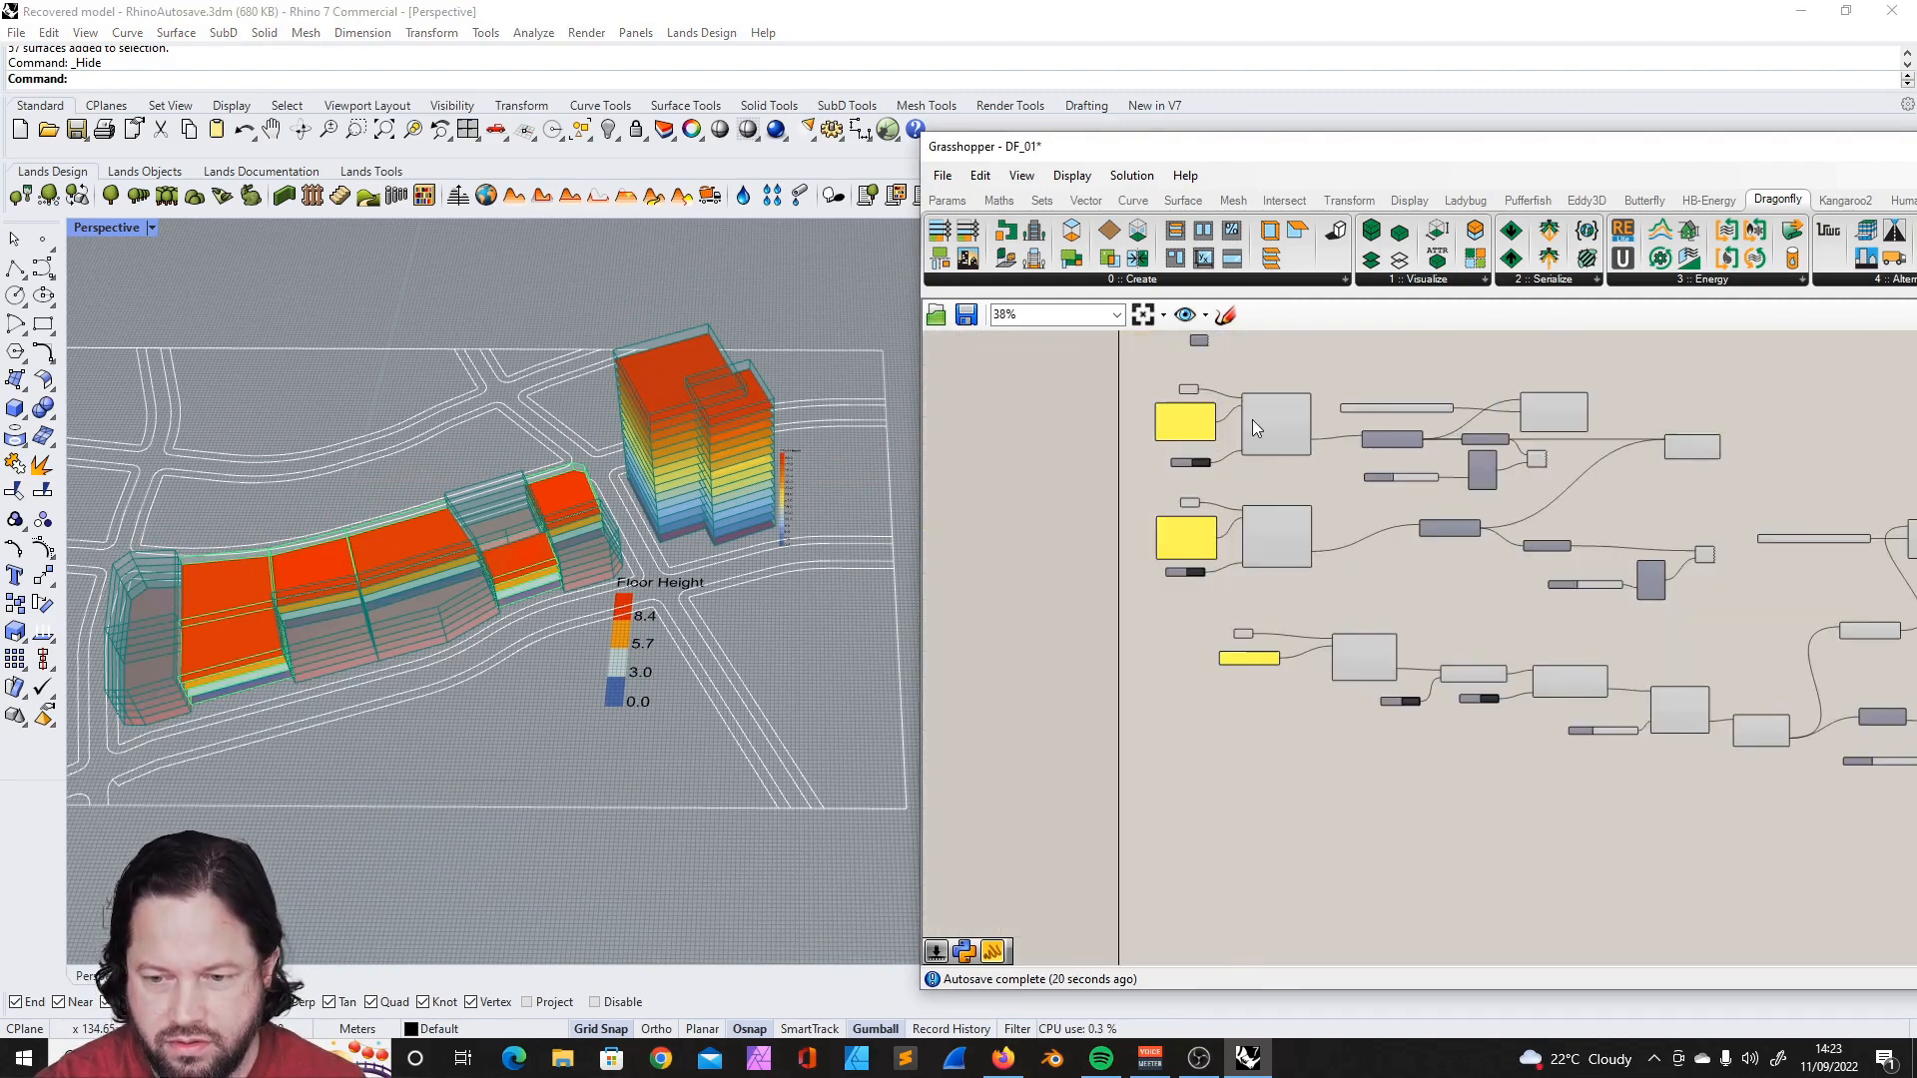
{"action": "left_click_drag", "start_coordinate": [1129, 361], "coordinate": [1740, 615]}
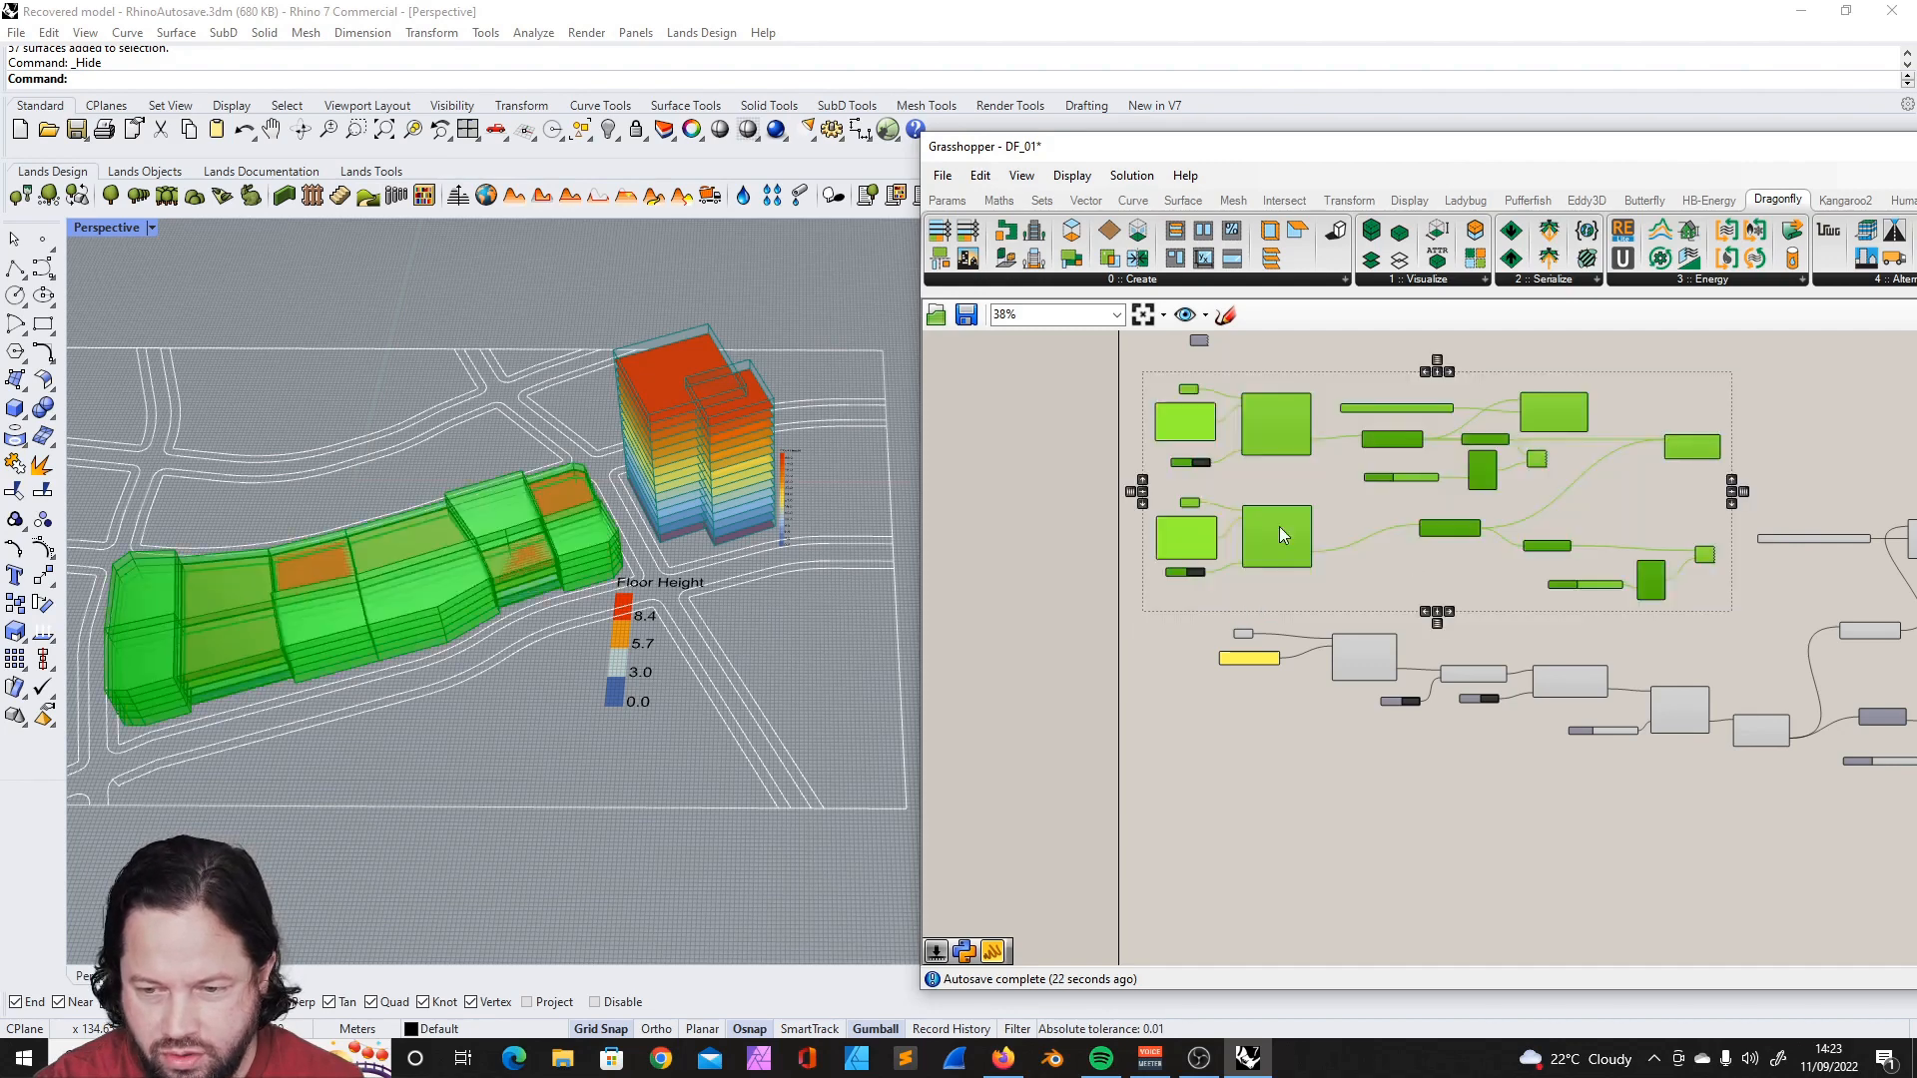
{"action": "scroll", "coordinate": [1479, 567], "scroll_direction": "up", "scroll_amount": 5}
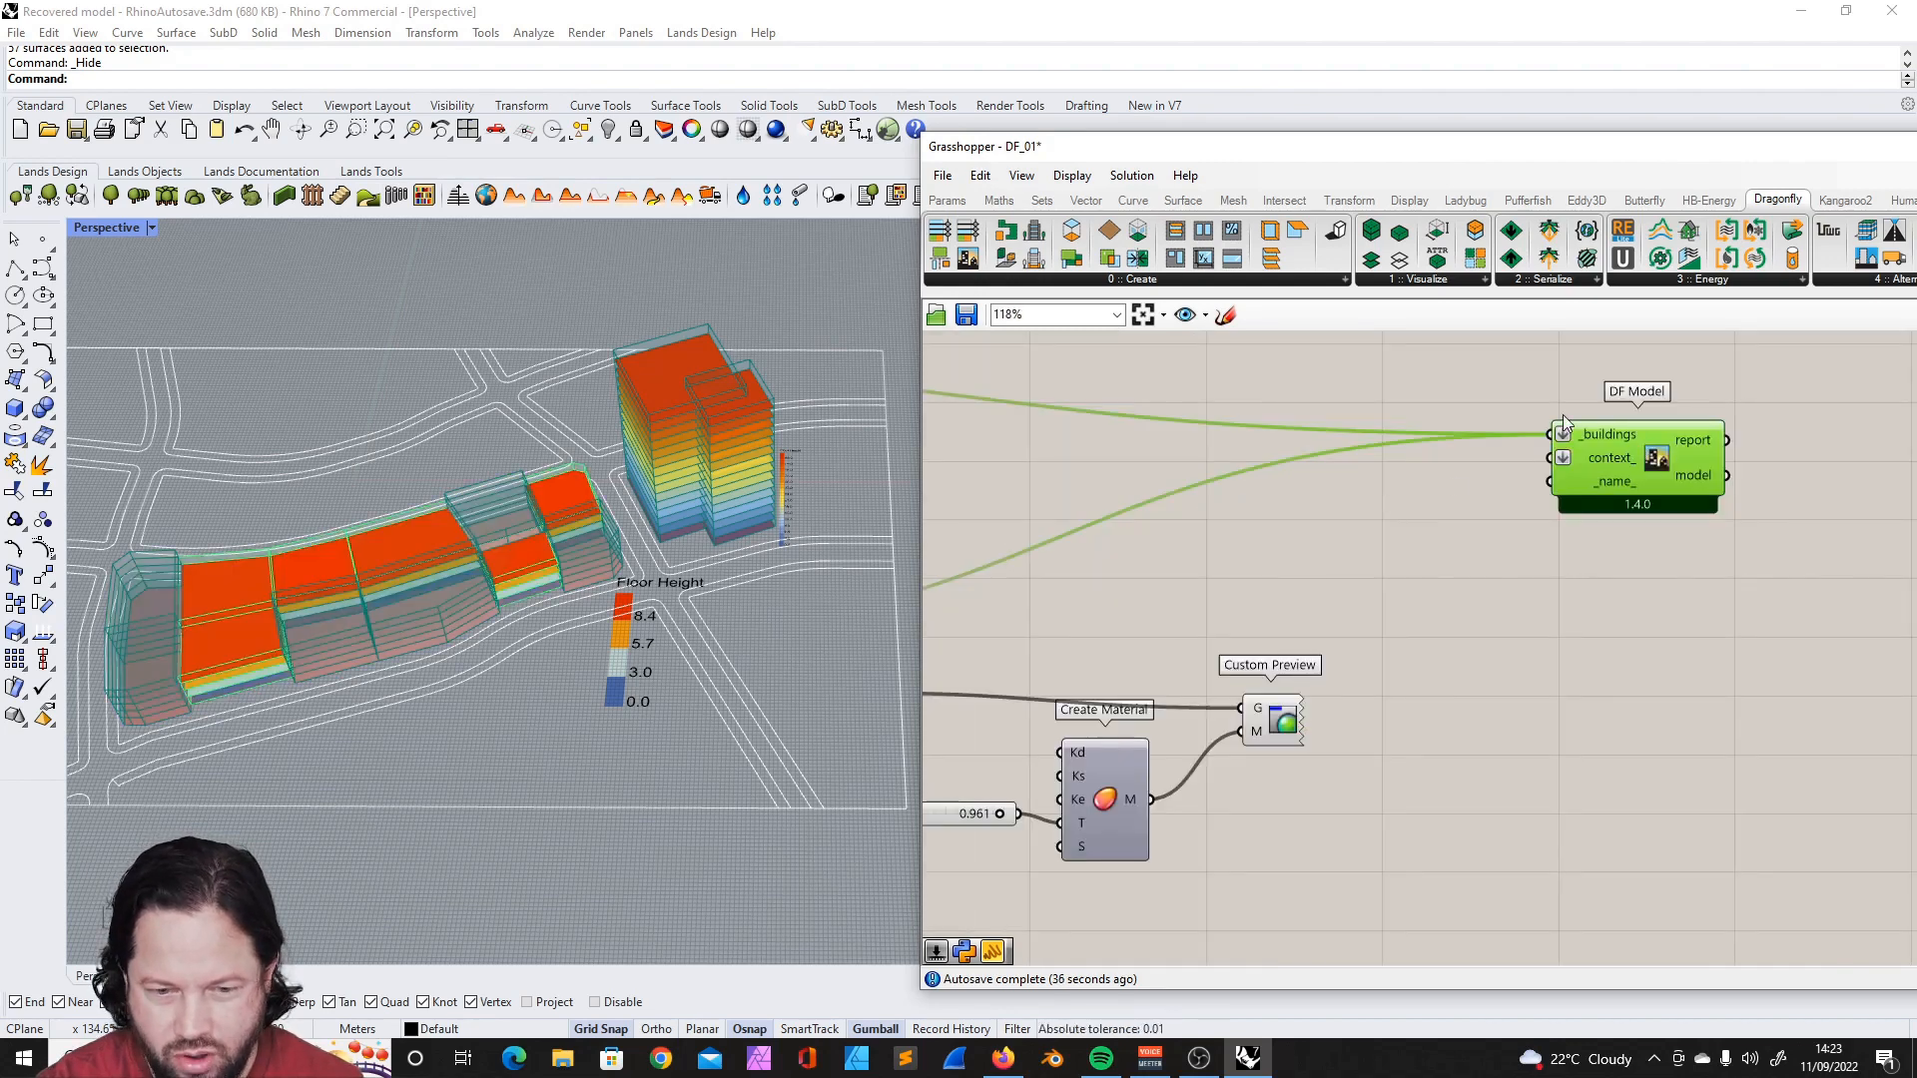
{"action": "scroll", "coordinate": [1634, 450], "scroll_direction": "down", "scroll_amount": 4}
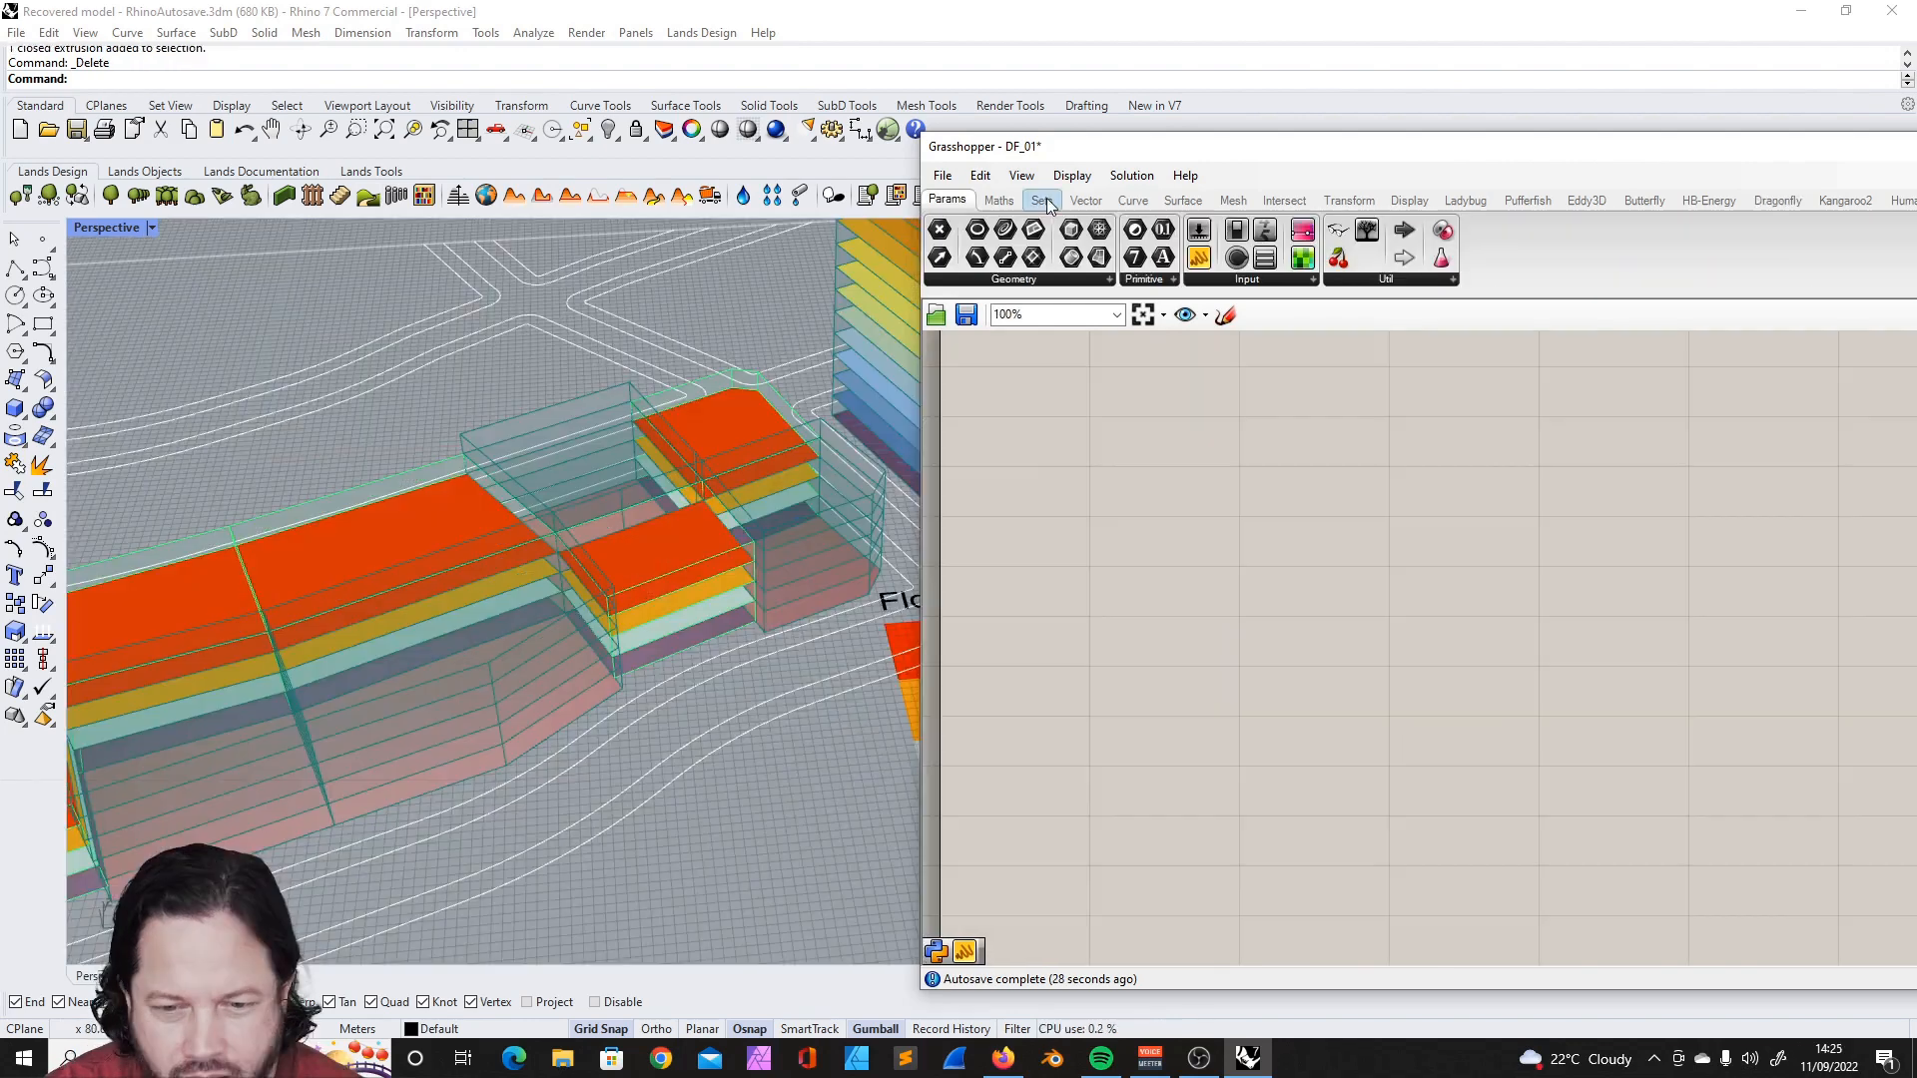
- Shift the script window over the model view to reveal more of it, and list the Dragonfly Create components
{"action": "left_click", "coordinate": [1045, 199]}
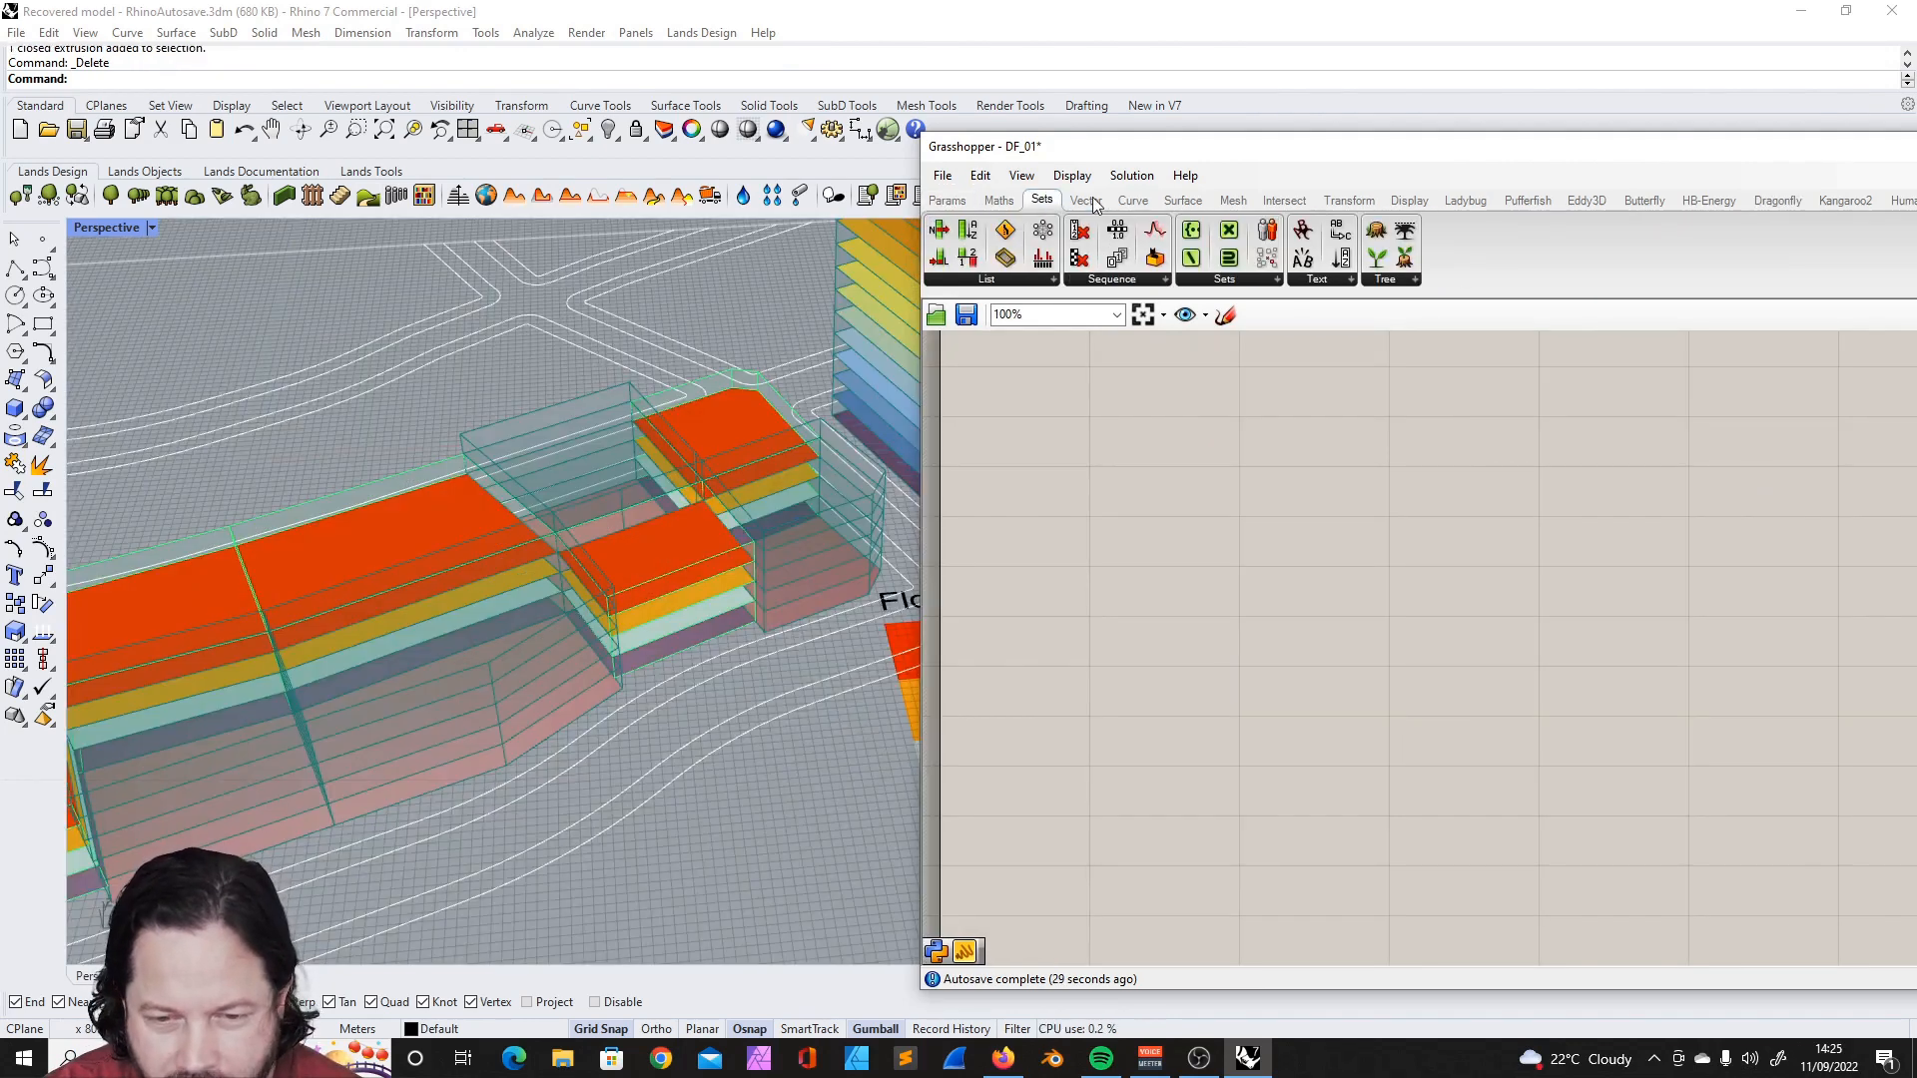
{"action": "left_click", "coordinate": [1425, 200]}
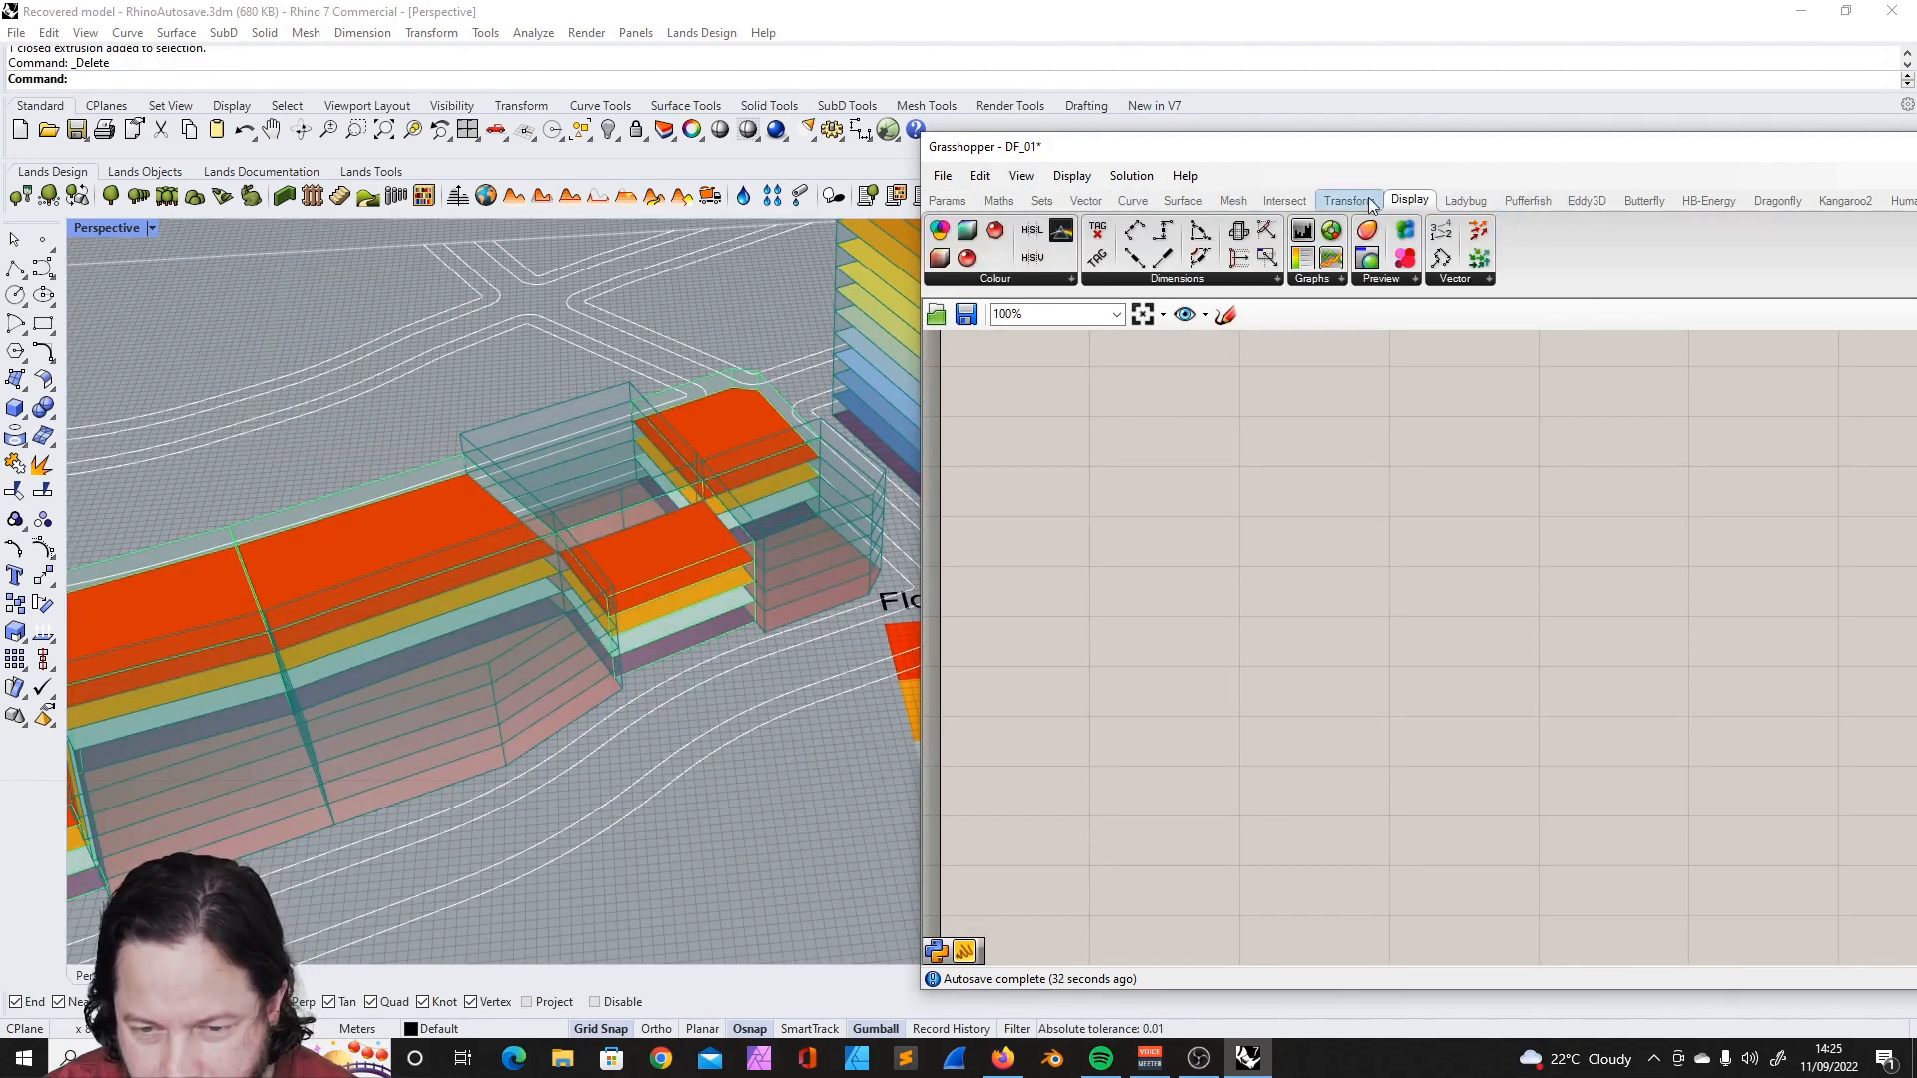
{"action": "left_click_drag", "start_coordinate": [1579, 150], "coordinate": [1388, 142]}
{"action": "left_click", "coordinate": [1592, 196]}
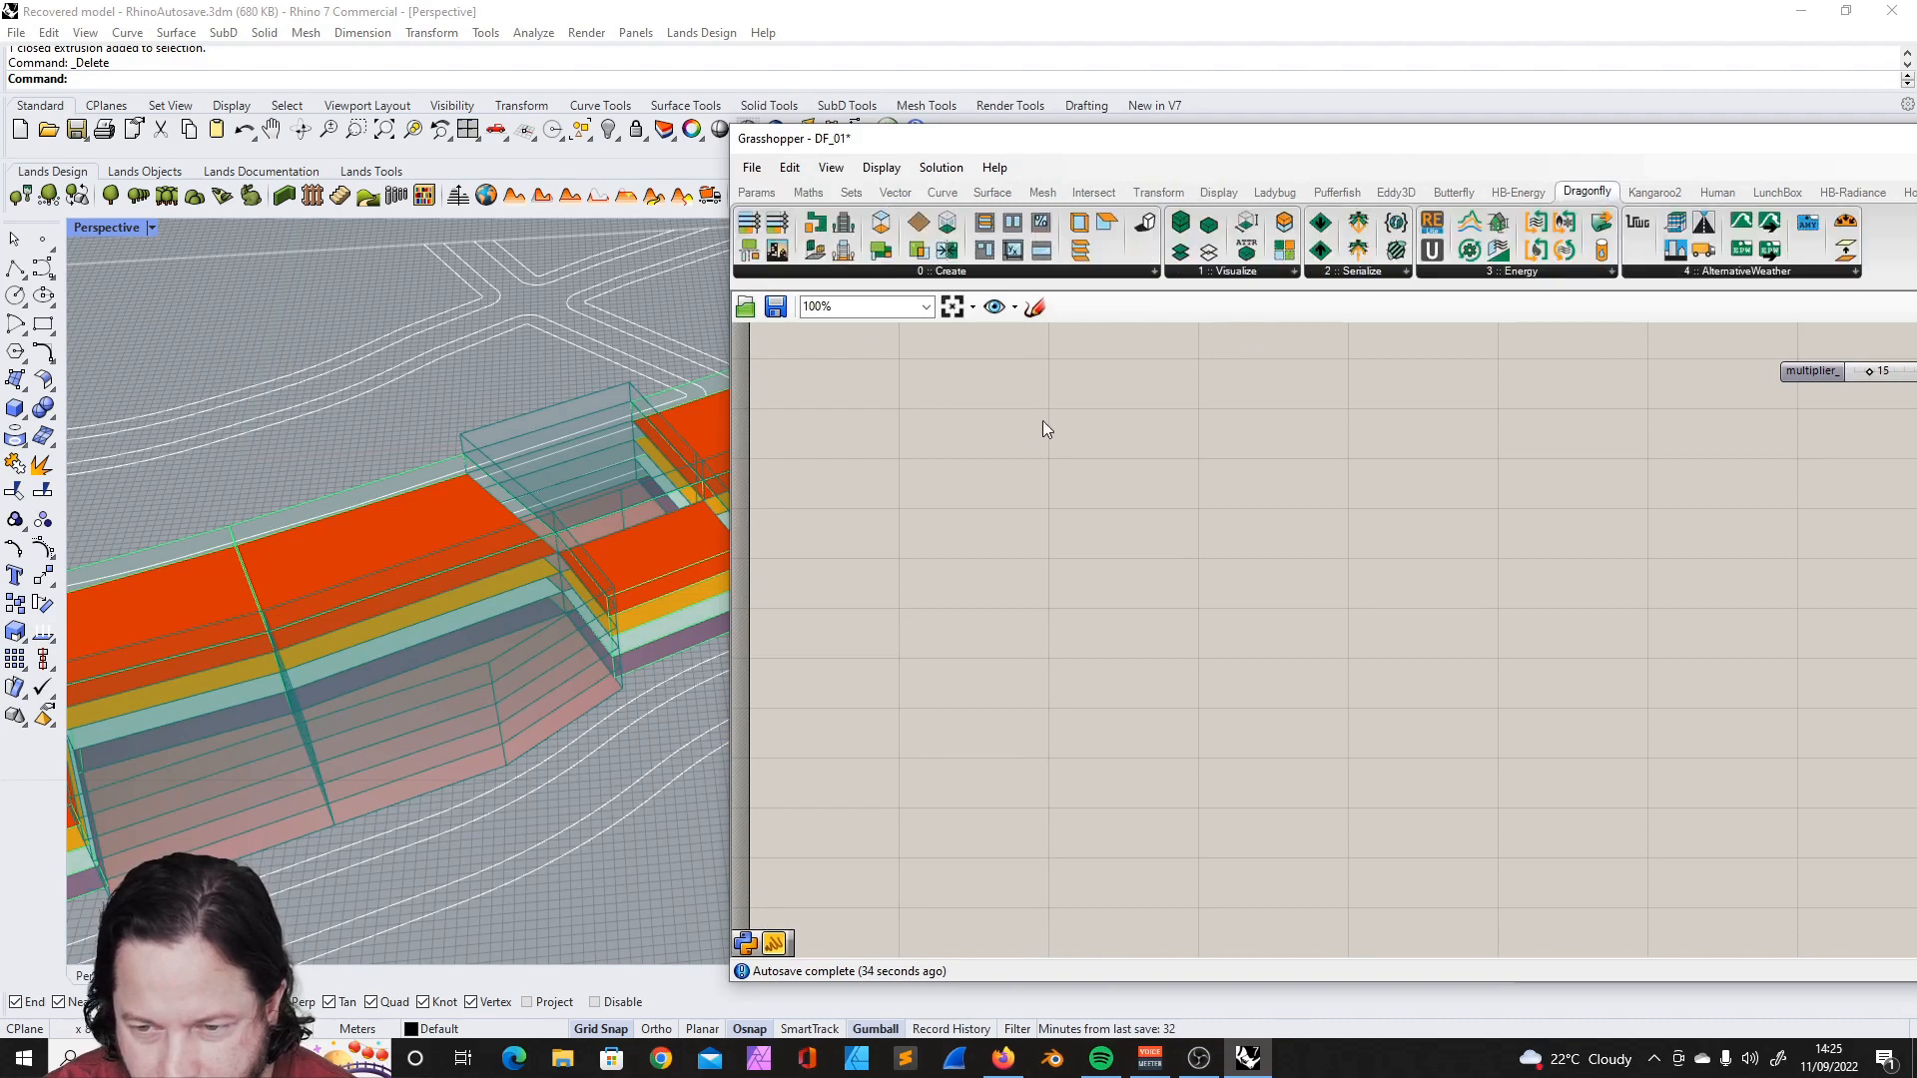
{"action": "left_click", "coordinate": [954, 272]}
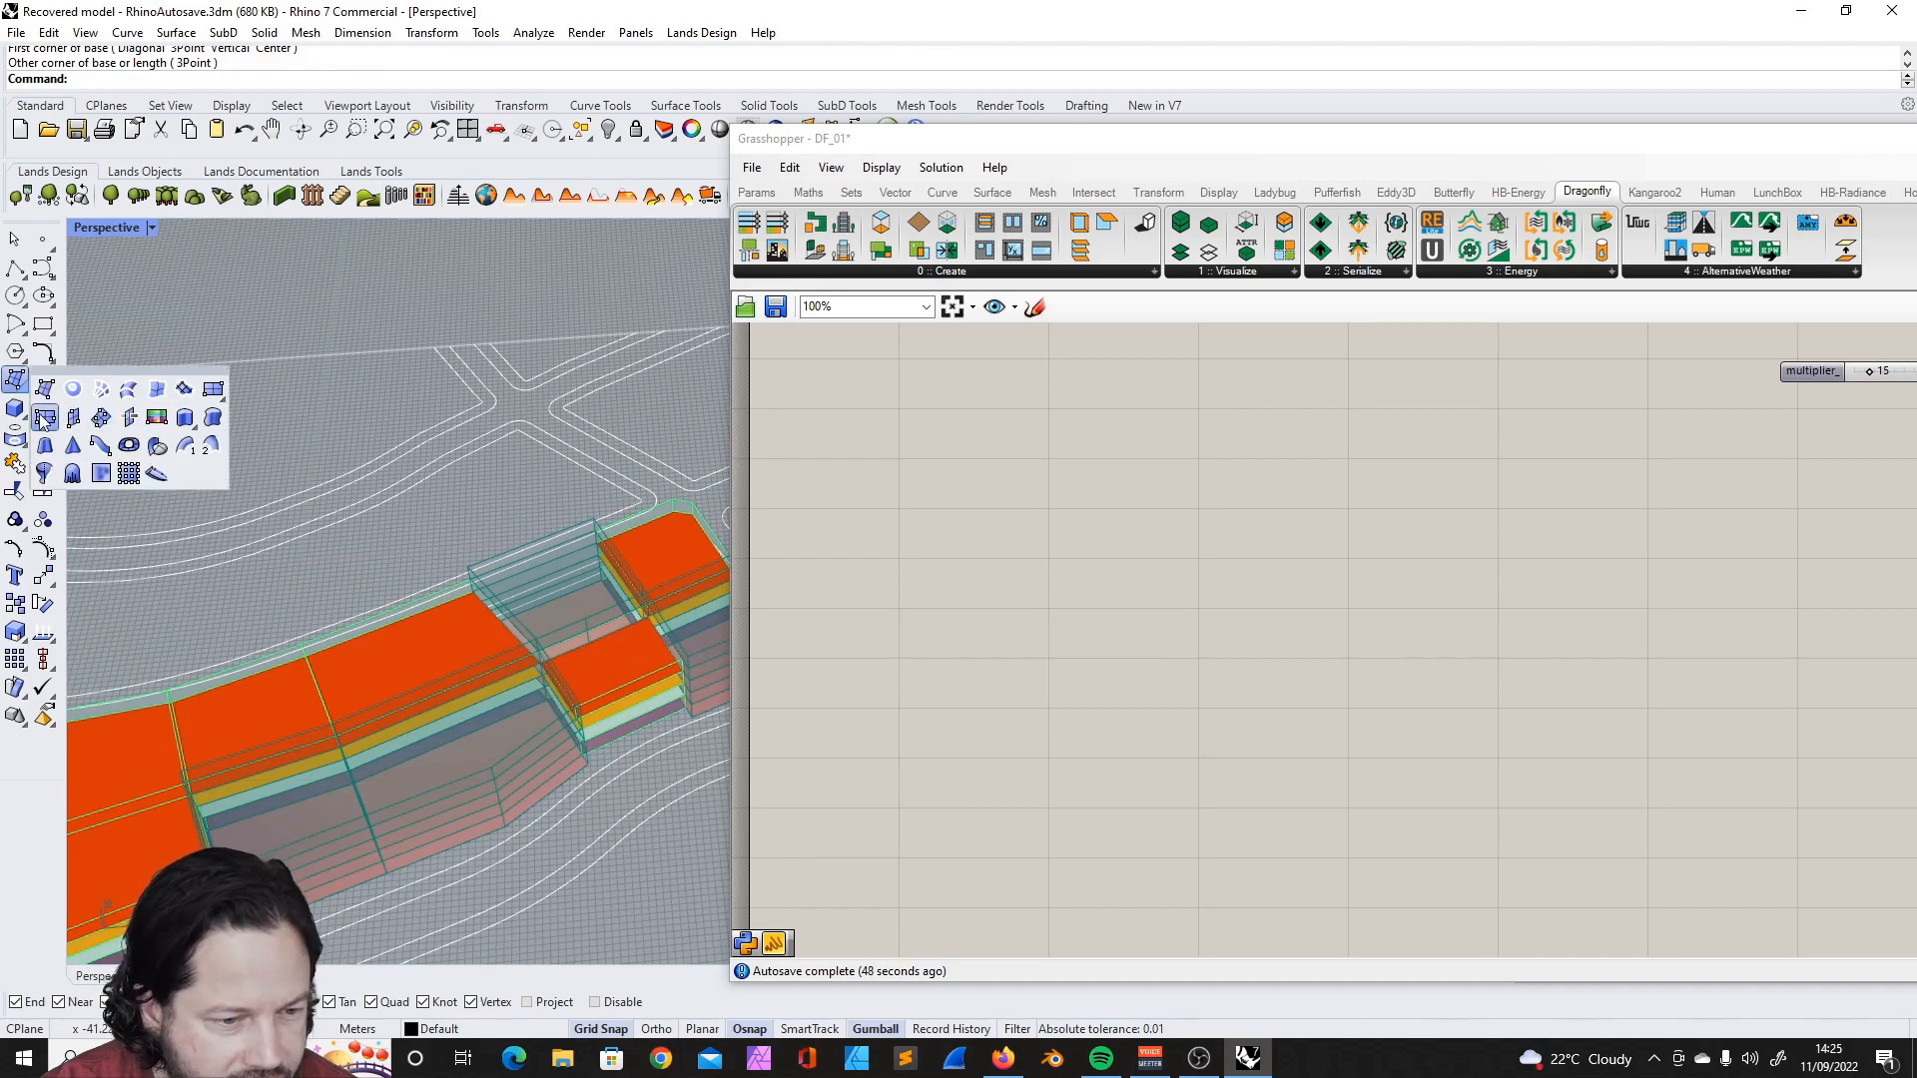
- Draw a three-point rectangular planar surface with an edge about 20.5 m long on the empty plot behind the footprint buildings
{"action": "left_click", "coordinate": [73, 418]}
{"action": "scroll", "coordinate": [513, 429], "scroll_direction": "up", "scroll_amount": 5}
{"action": "left_click", "coordinate": [456, 379]}
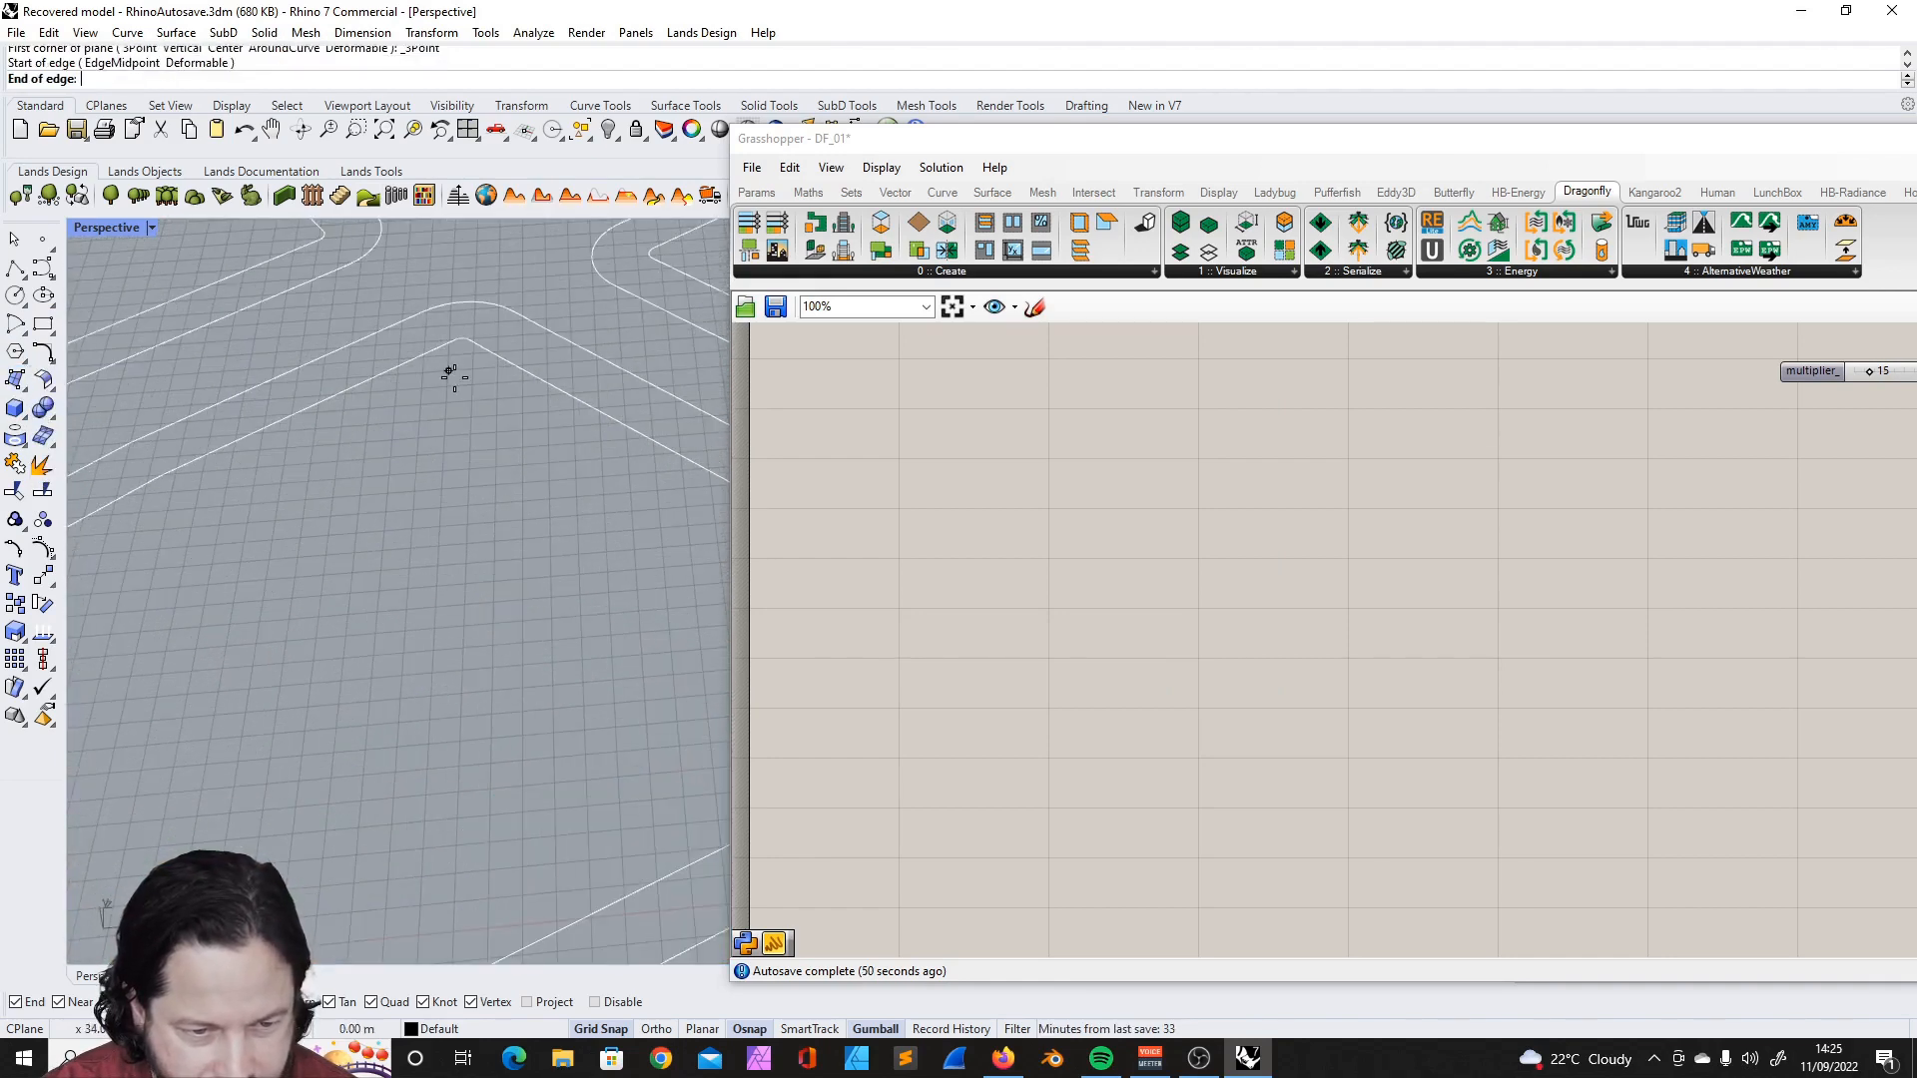
{"action": "scroll", "coordinate": [457, 380], "scroll_direction": "down", "scroll_amount": 3}
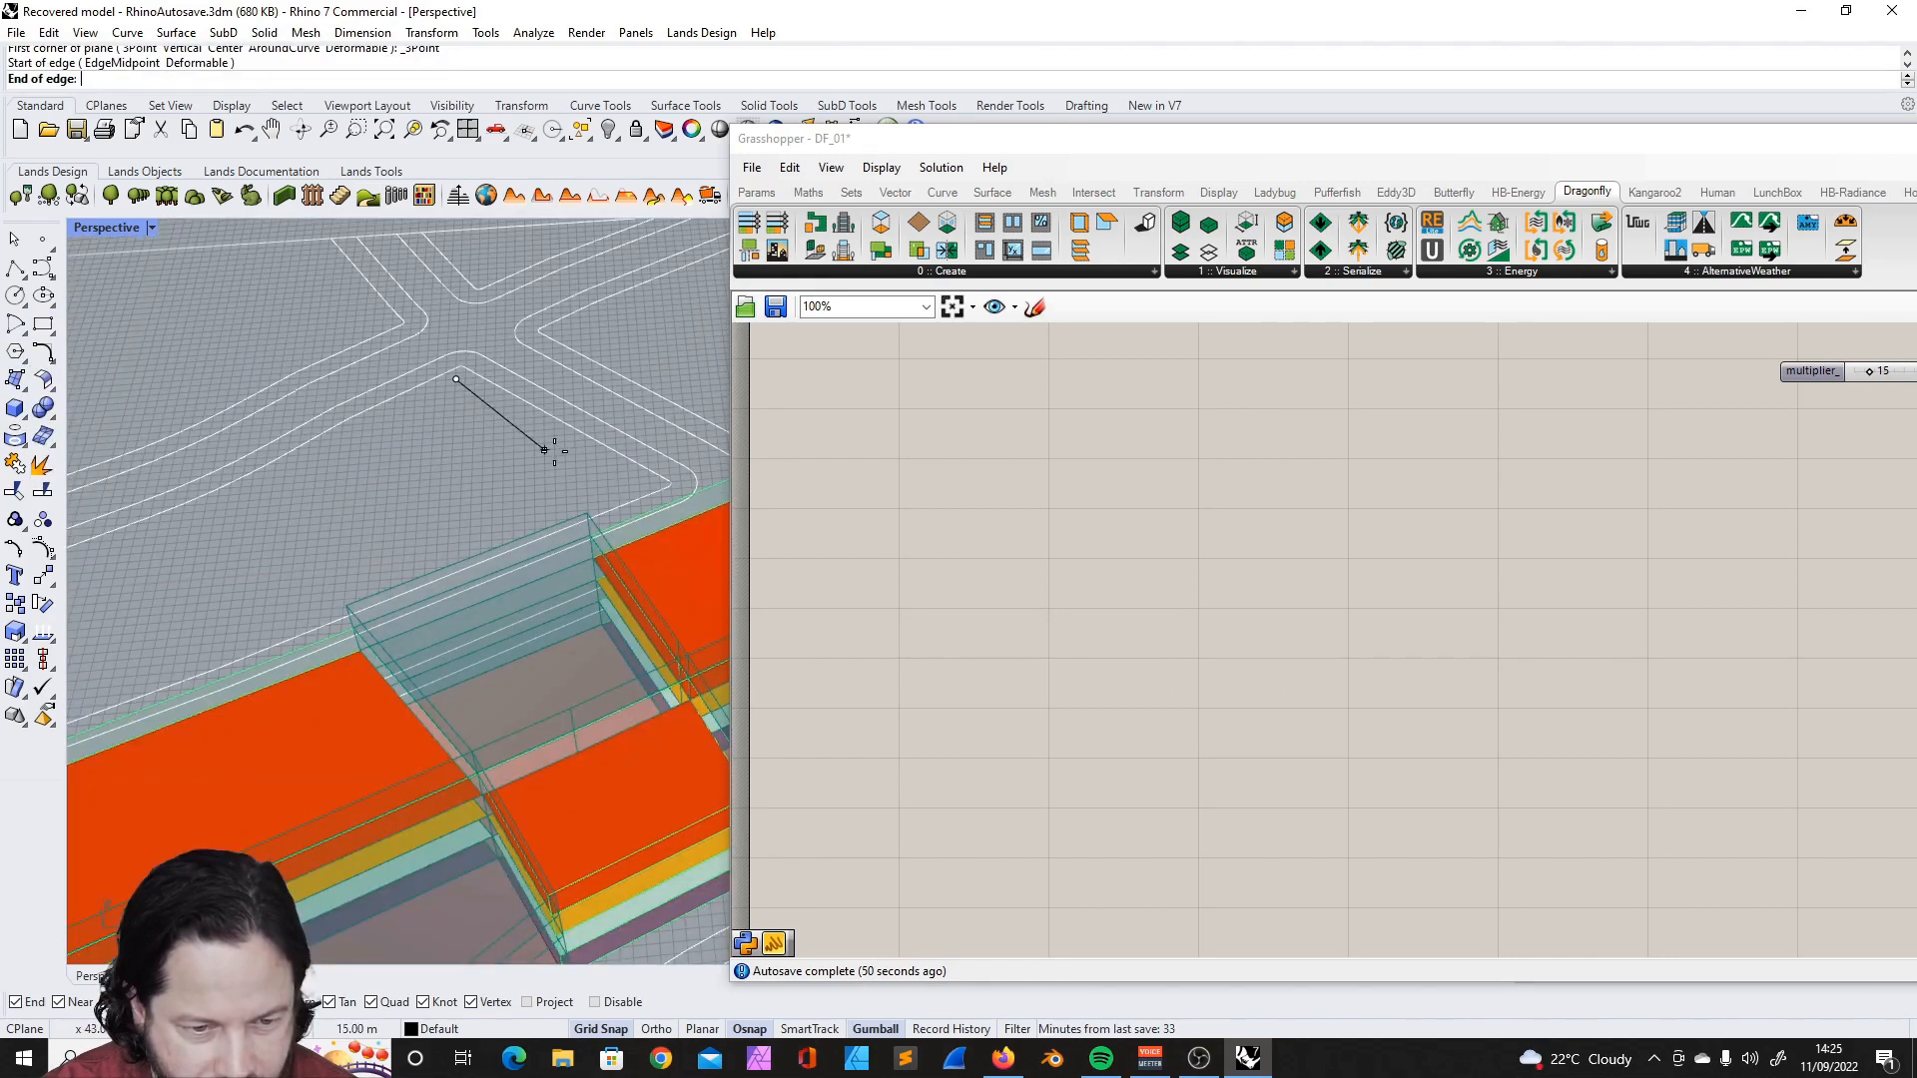
{"action": "left_click", "coordinate": [596, 460]}
{"action": "left_click", "coordinate": [460, 540]}
- Extrude the new planar surface upwards into a closed solid building mass with ExtrudeSrf
{"action": "left_click", "coordinate": [486, 452]}
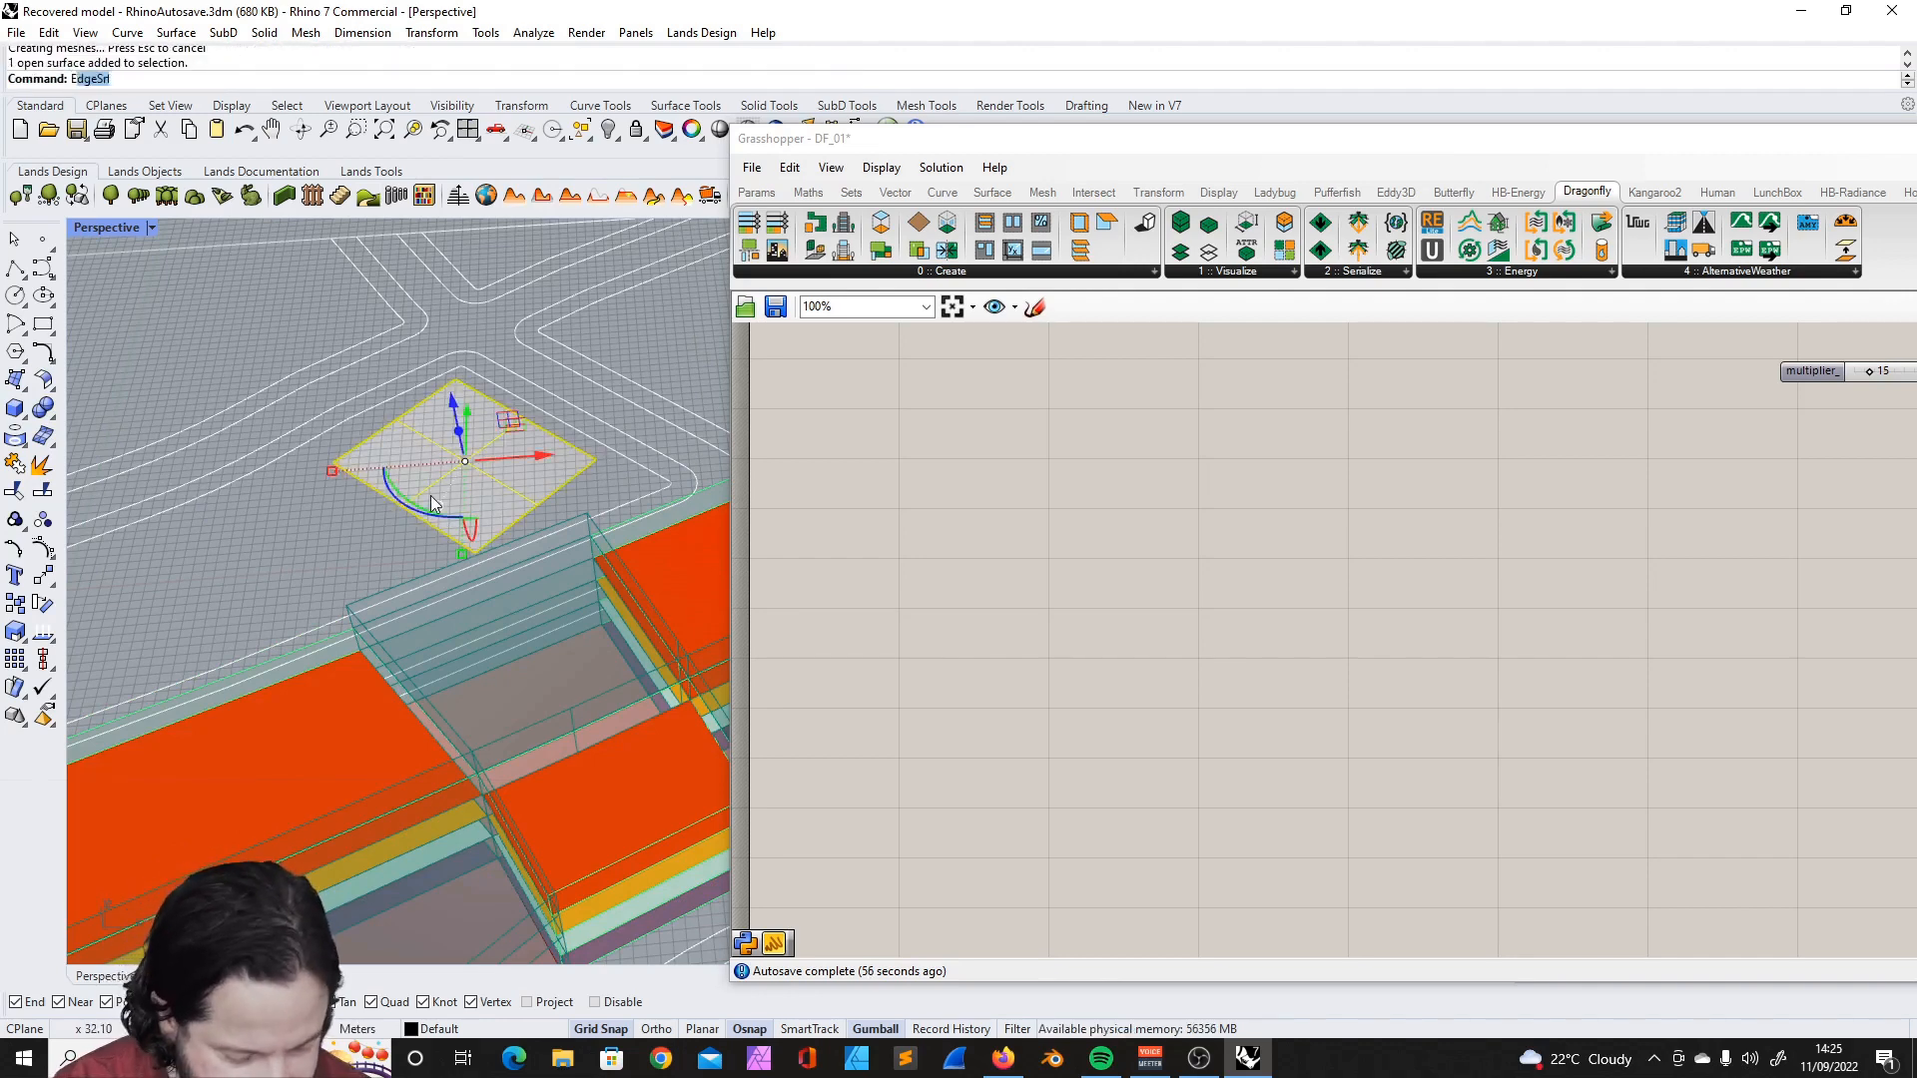
{"action": "type", "text": "rudeCrv"}
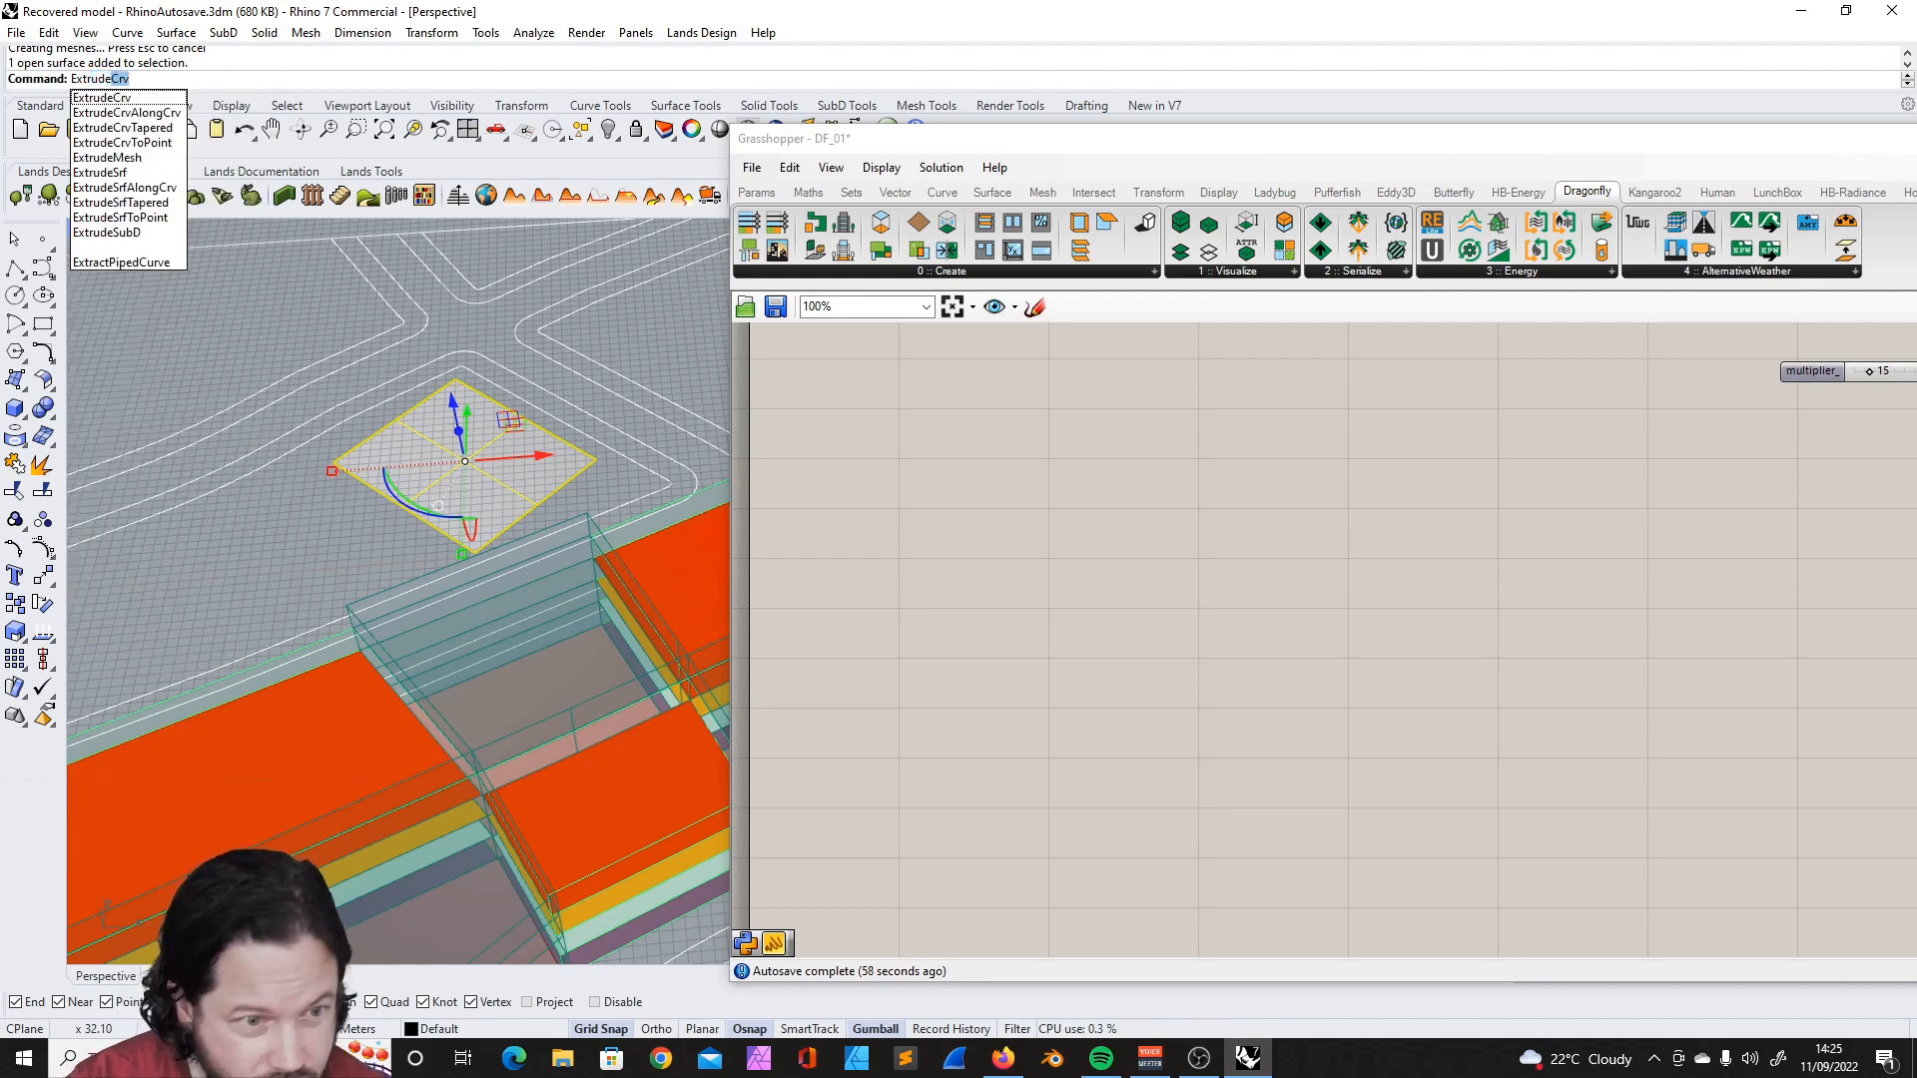
{"action": "key", "text": "Down"}
{"action": "key", "text": "Down"}
{"action": "key", "text": "Down"}
{"action": "key", "text": "Down"}
{"action": "key", "text": "Down"}
{"action": "key", "text": "Return"}
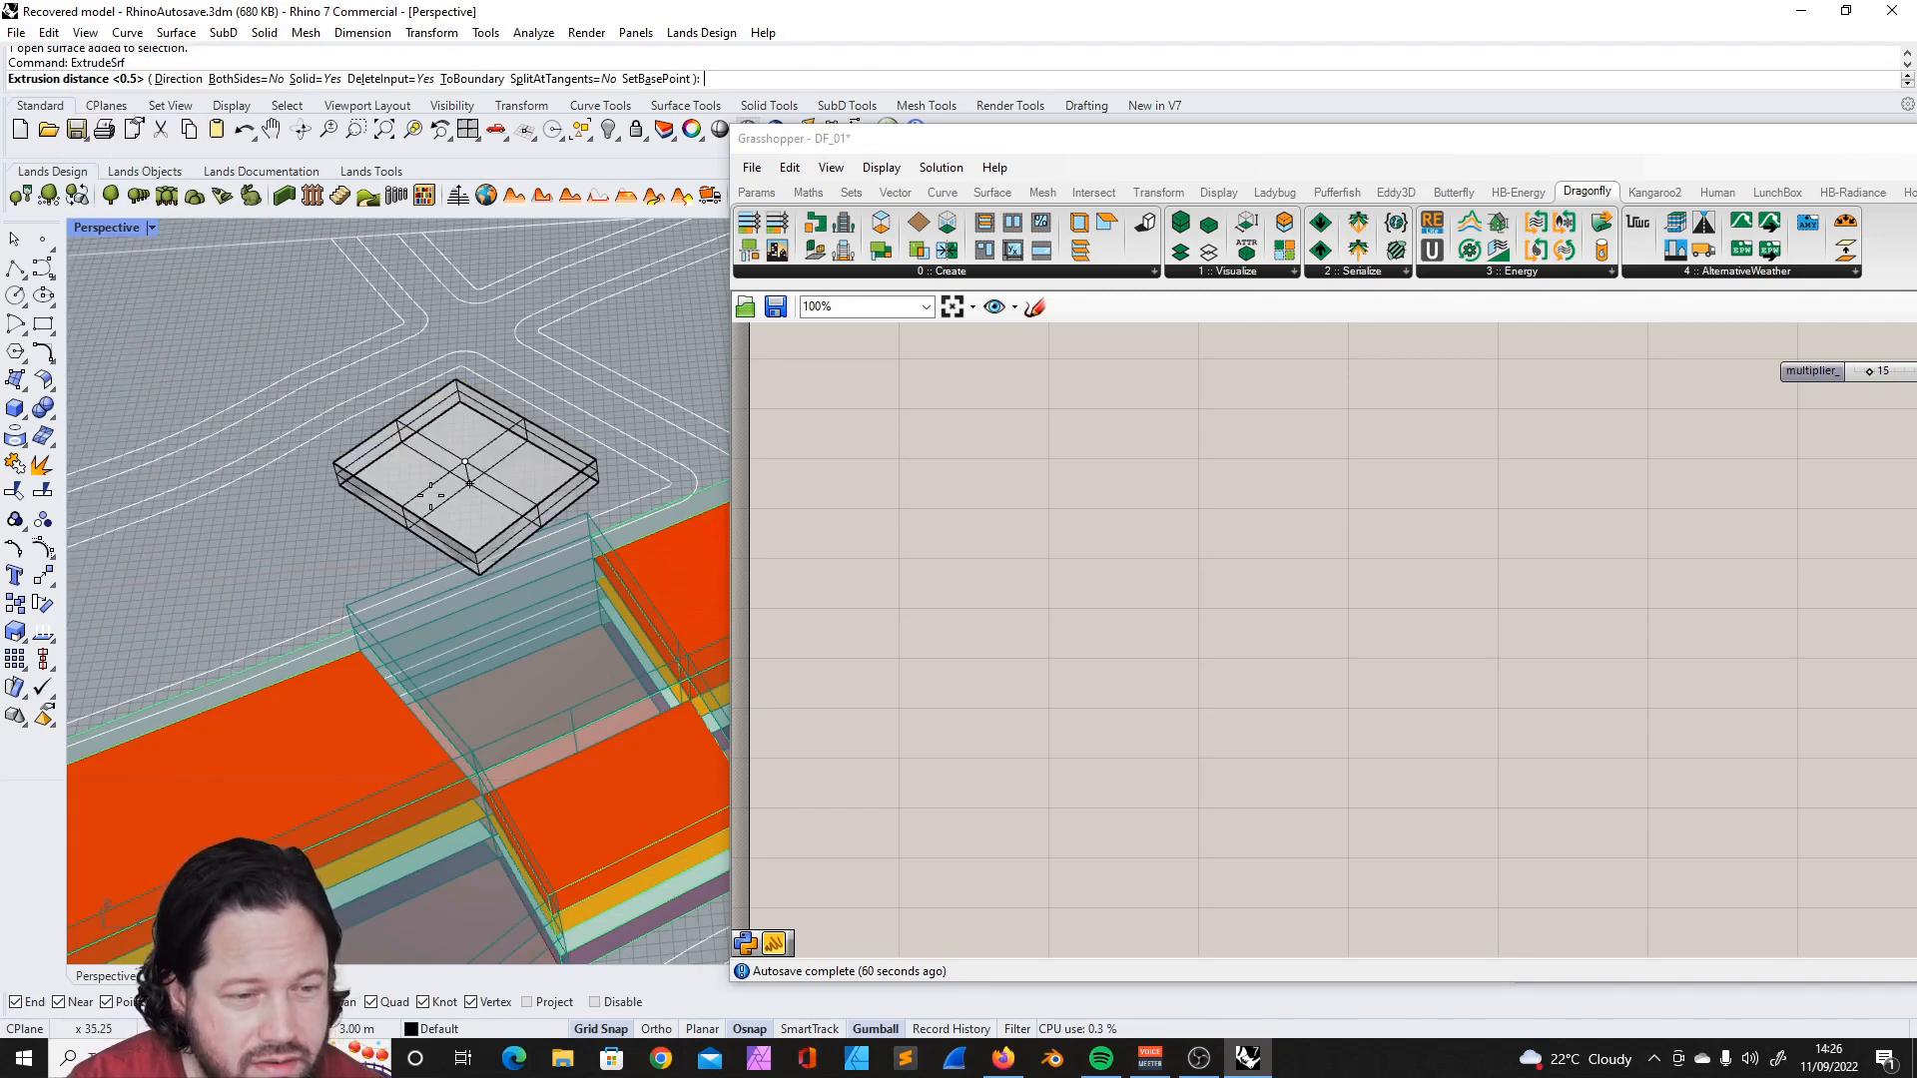
{"action": "scroll", "coordinate": [434, 384], "scroll_direction": "down", "scroll_amount": 8}
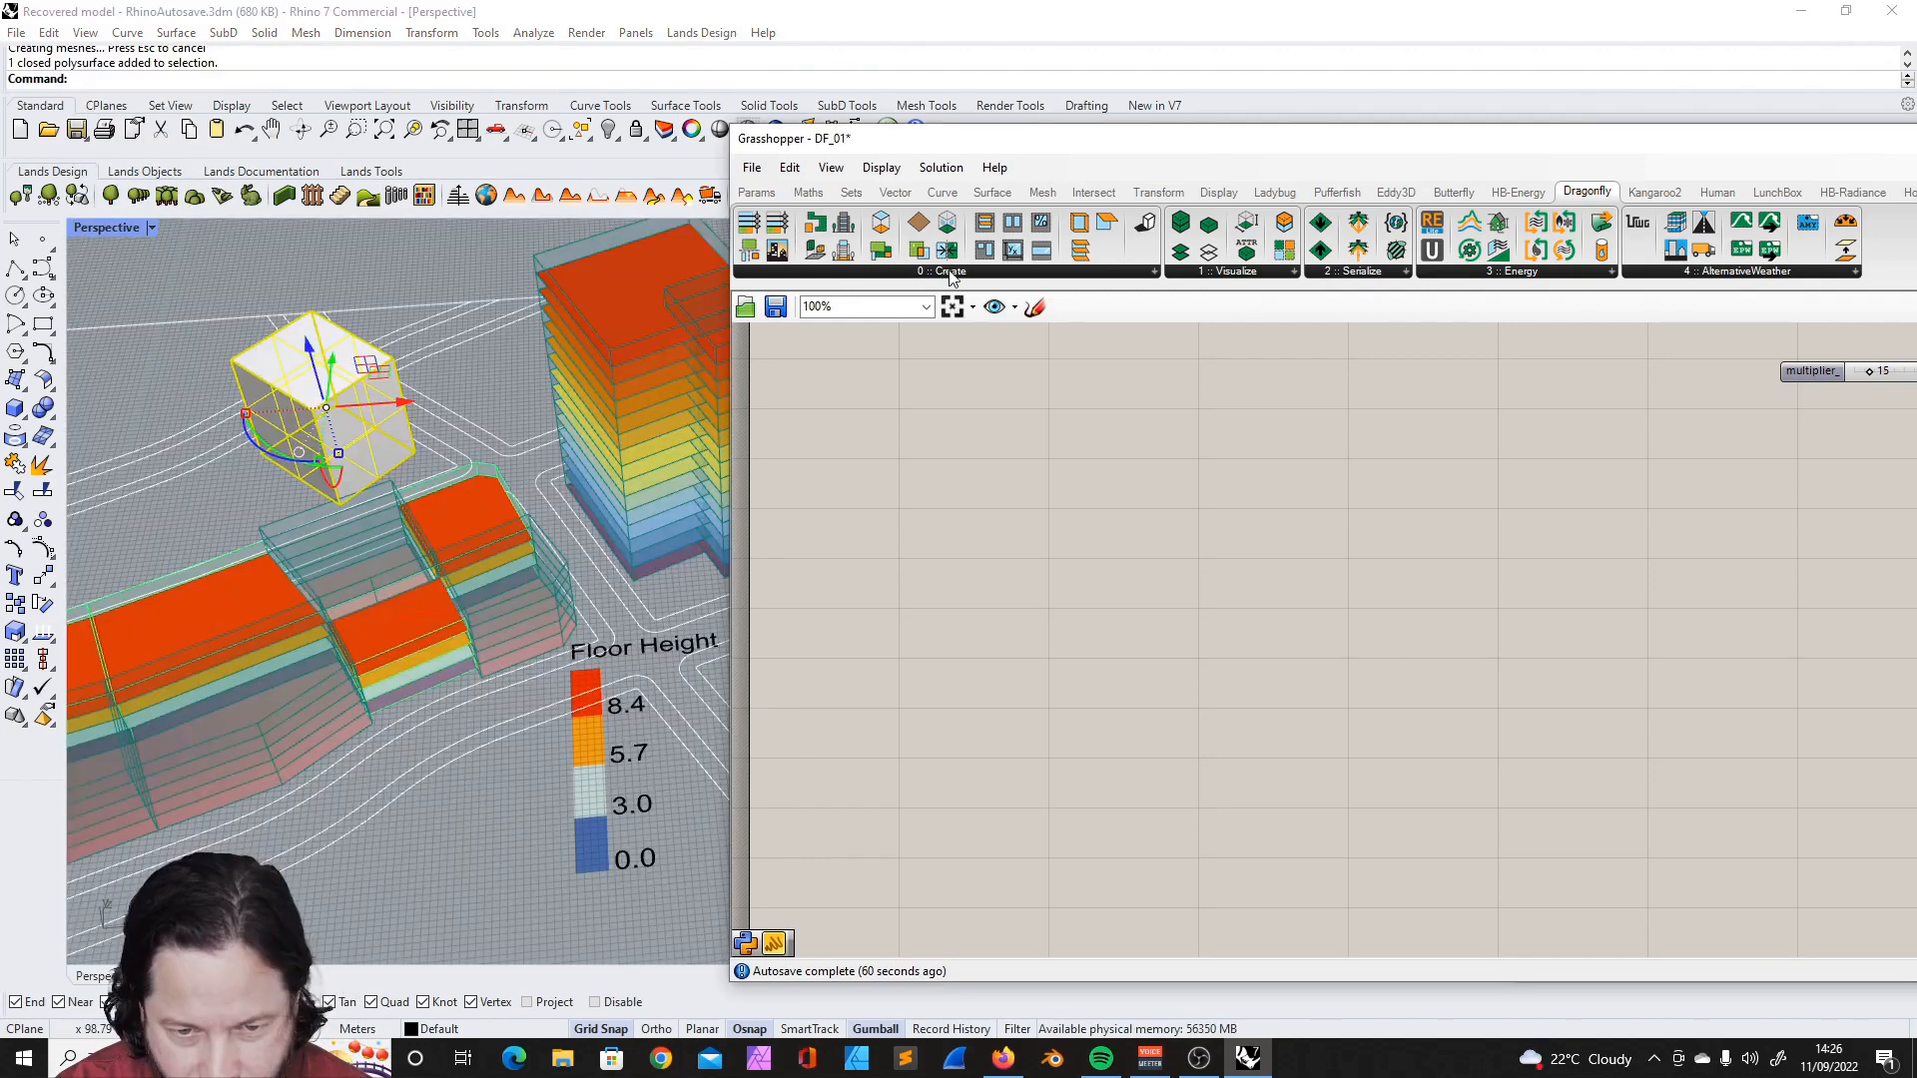
- Add a DF Building from Solid component in the empty canvas area below the tower's component chain
{"action": "left_click", "coordinate": [944, 272]}
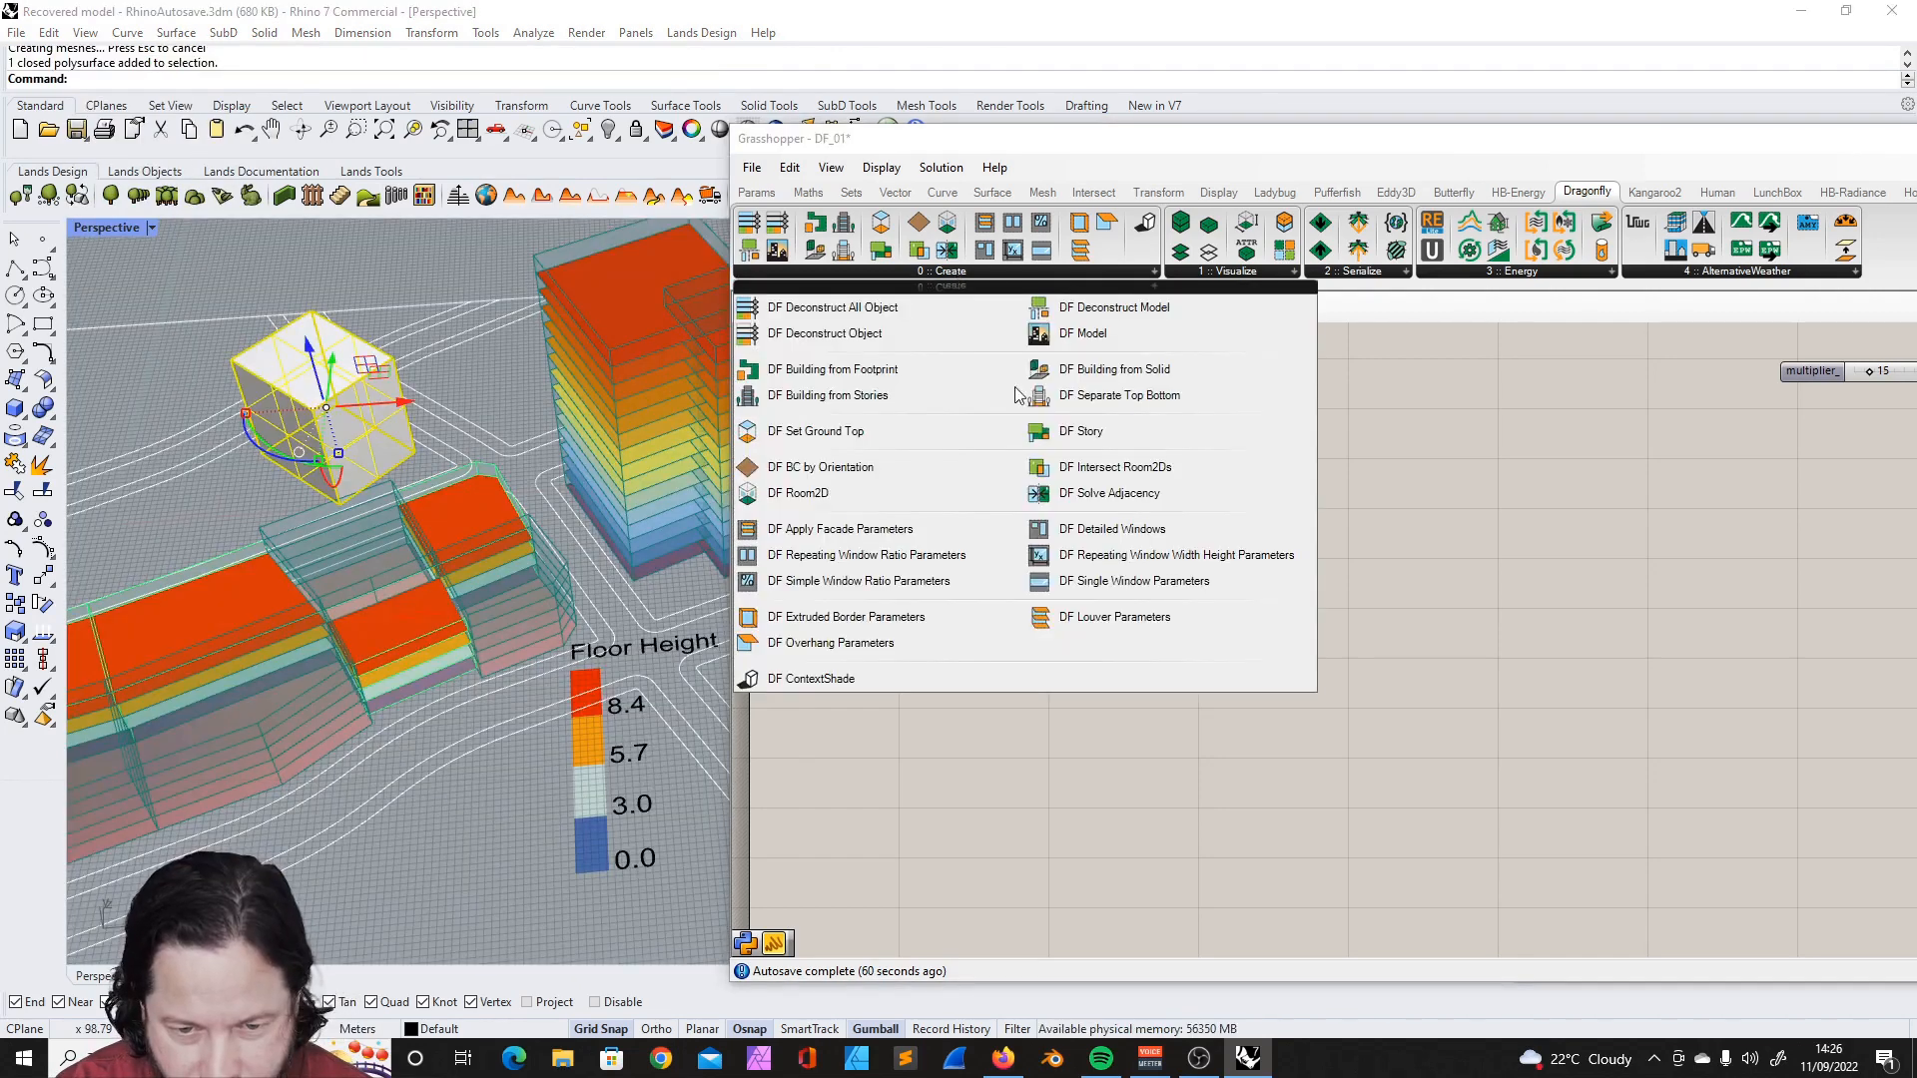
{"action": "left_click", "coordinate": [1113, 368]}
{"action": "left_click", "coordinate": [998, 479]}
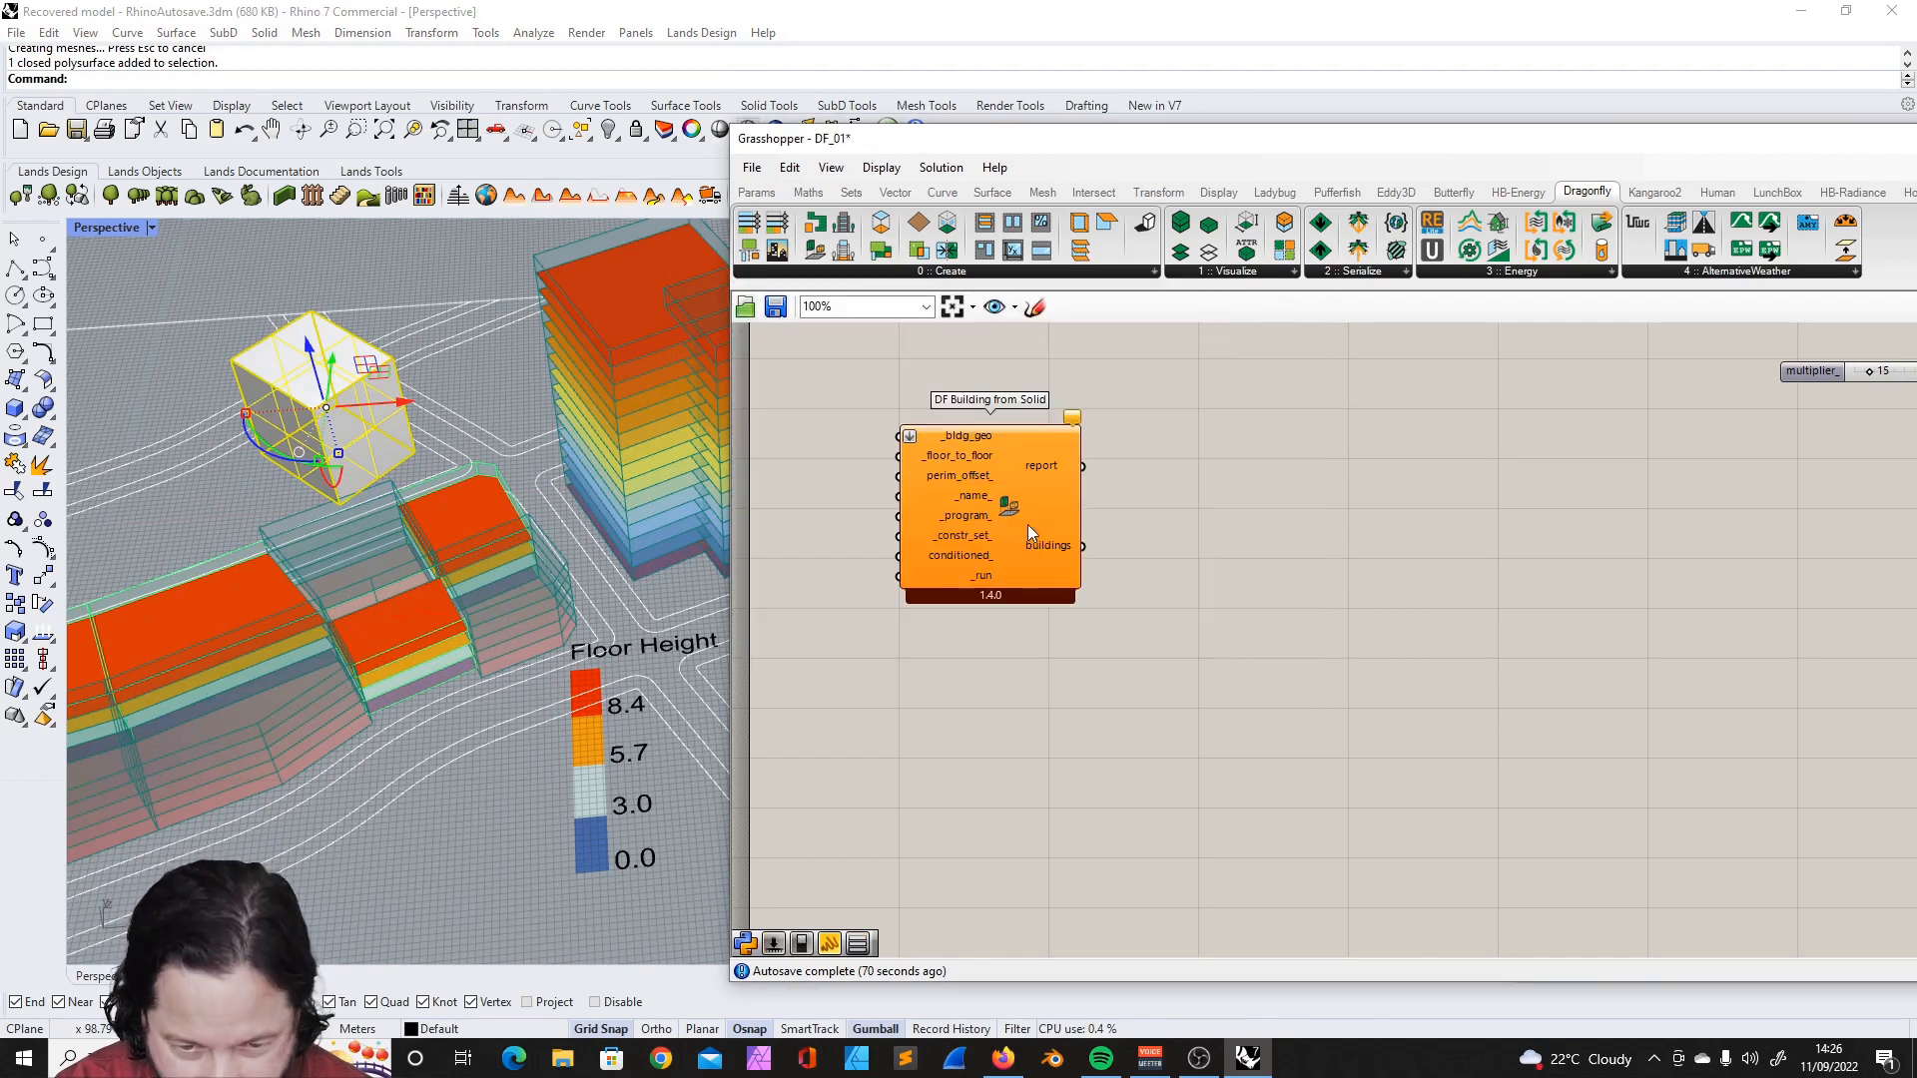
{"action": "scroll", "coordinate": [1045, 479], "scroll_direction": "up", "scroll_amount": 3}
{"action": "scroll", "coordinate": [1046, 479], "scroll_direction": "down", "scroll_amount": 5}
- Add a Brep parameter referencing the extruded solid and connect it to DF Building from Solid's _bldg_geo input
{"action": "left_click", "coordinate": [756, 192]}
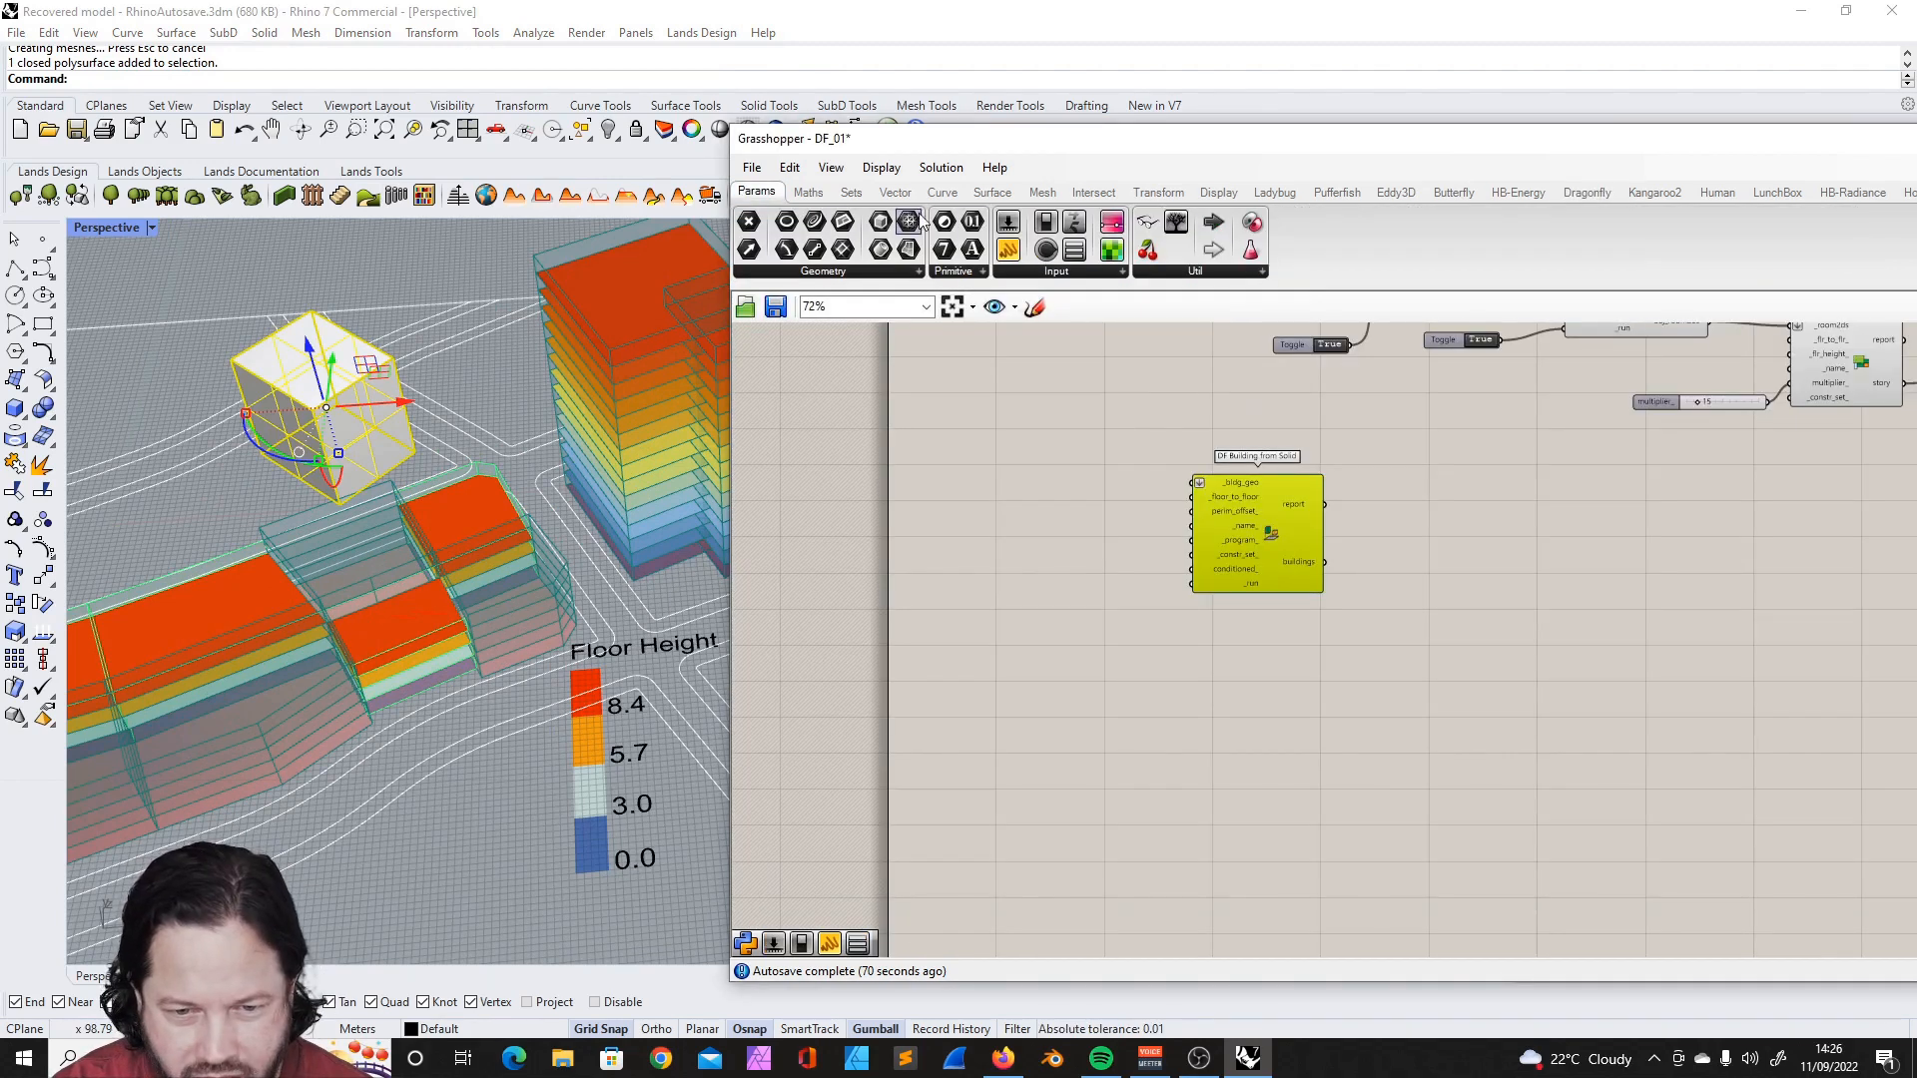
{"action": "right_click", "coordinate": [1063, 481]}
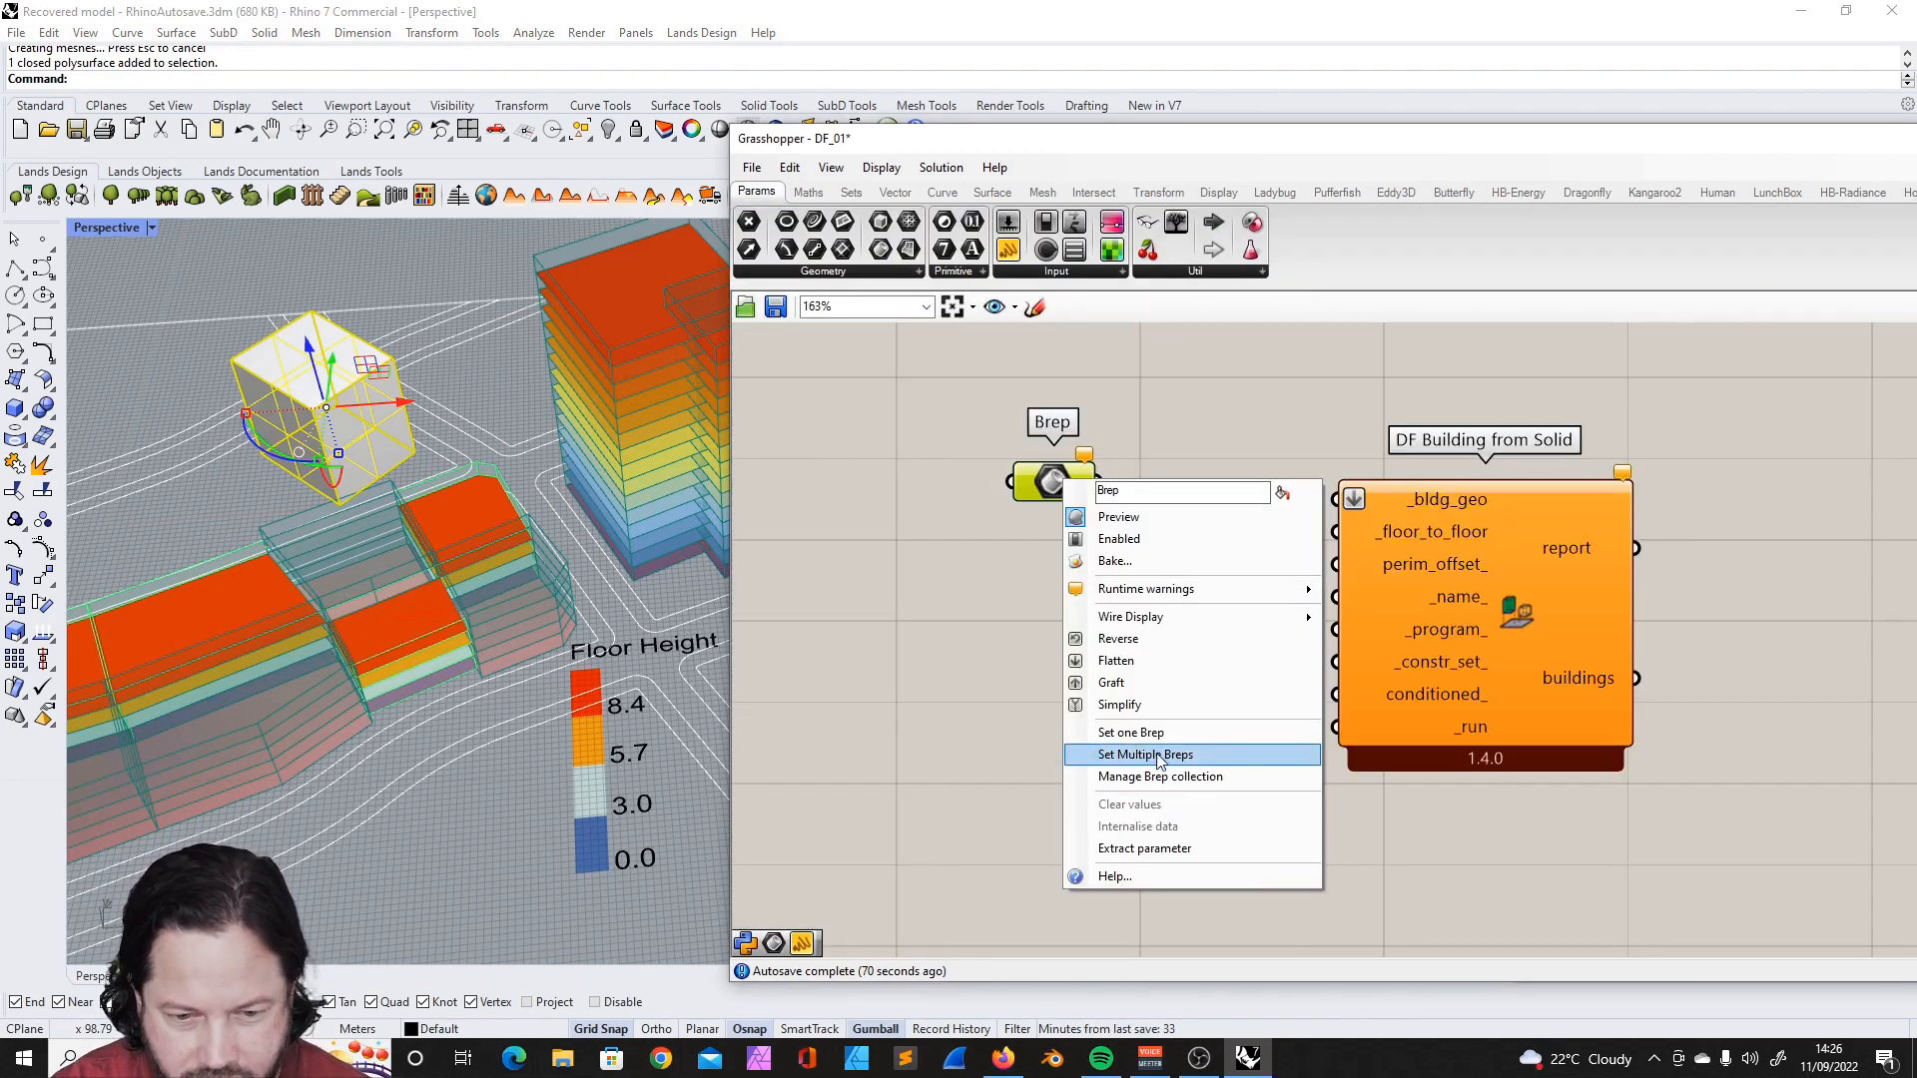
{"action": "left_click", "coordinate": [1158, 756]}
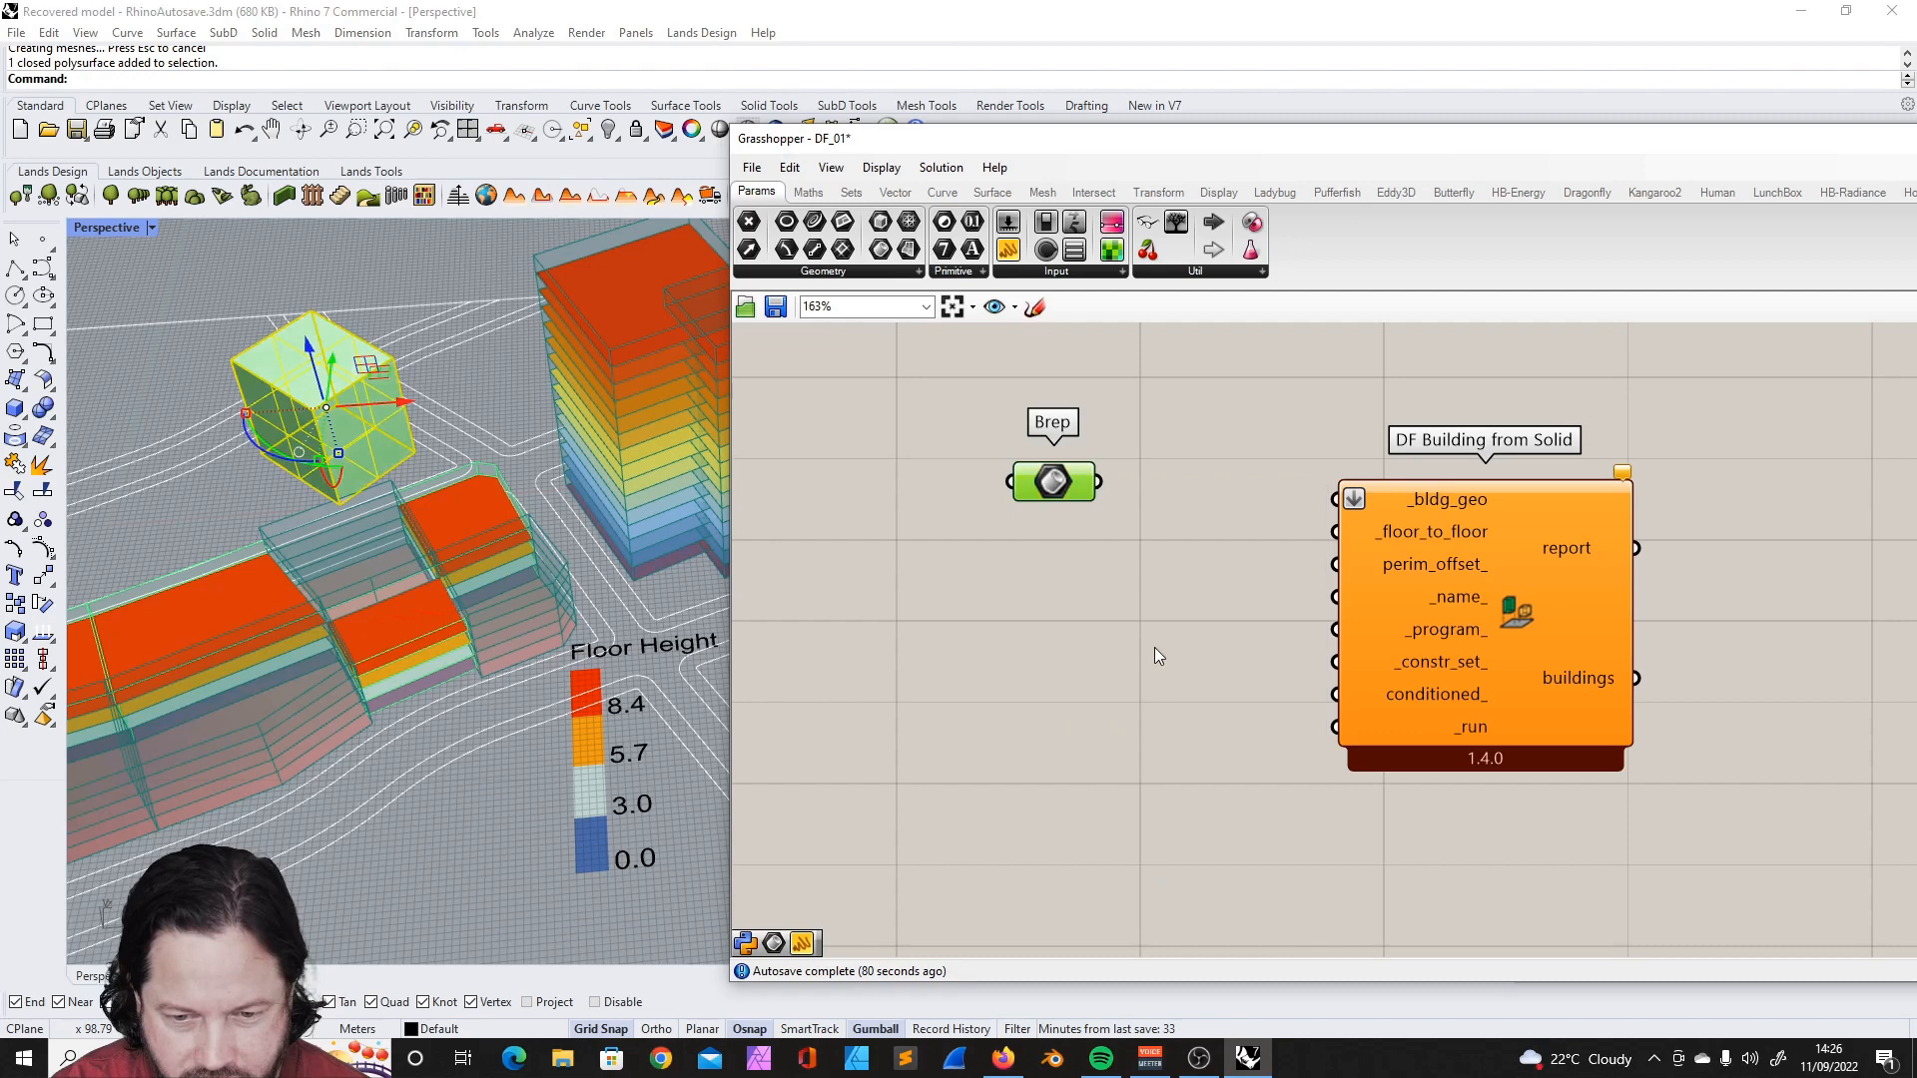
{"action": "left_click_drag", "start_coordinate": [1102, 482], "coordinate": [1328, 499]}
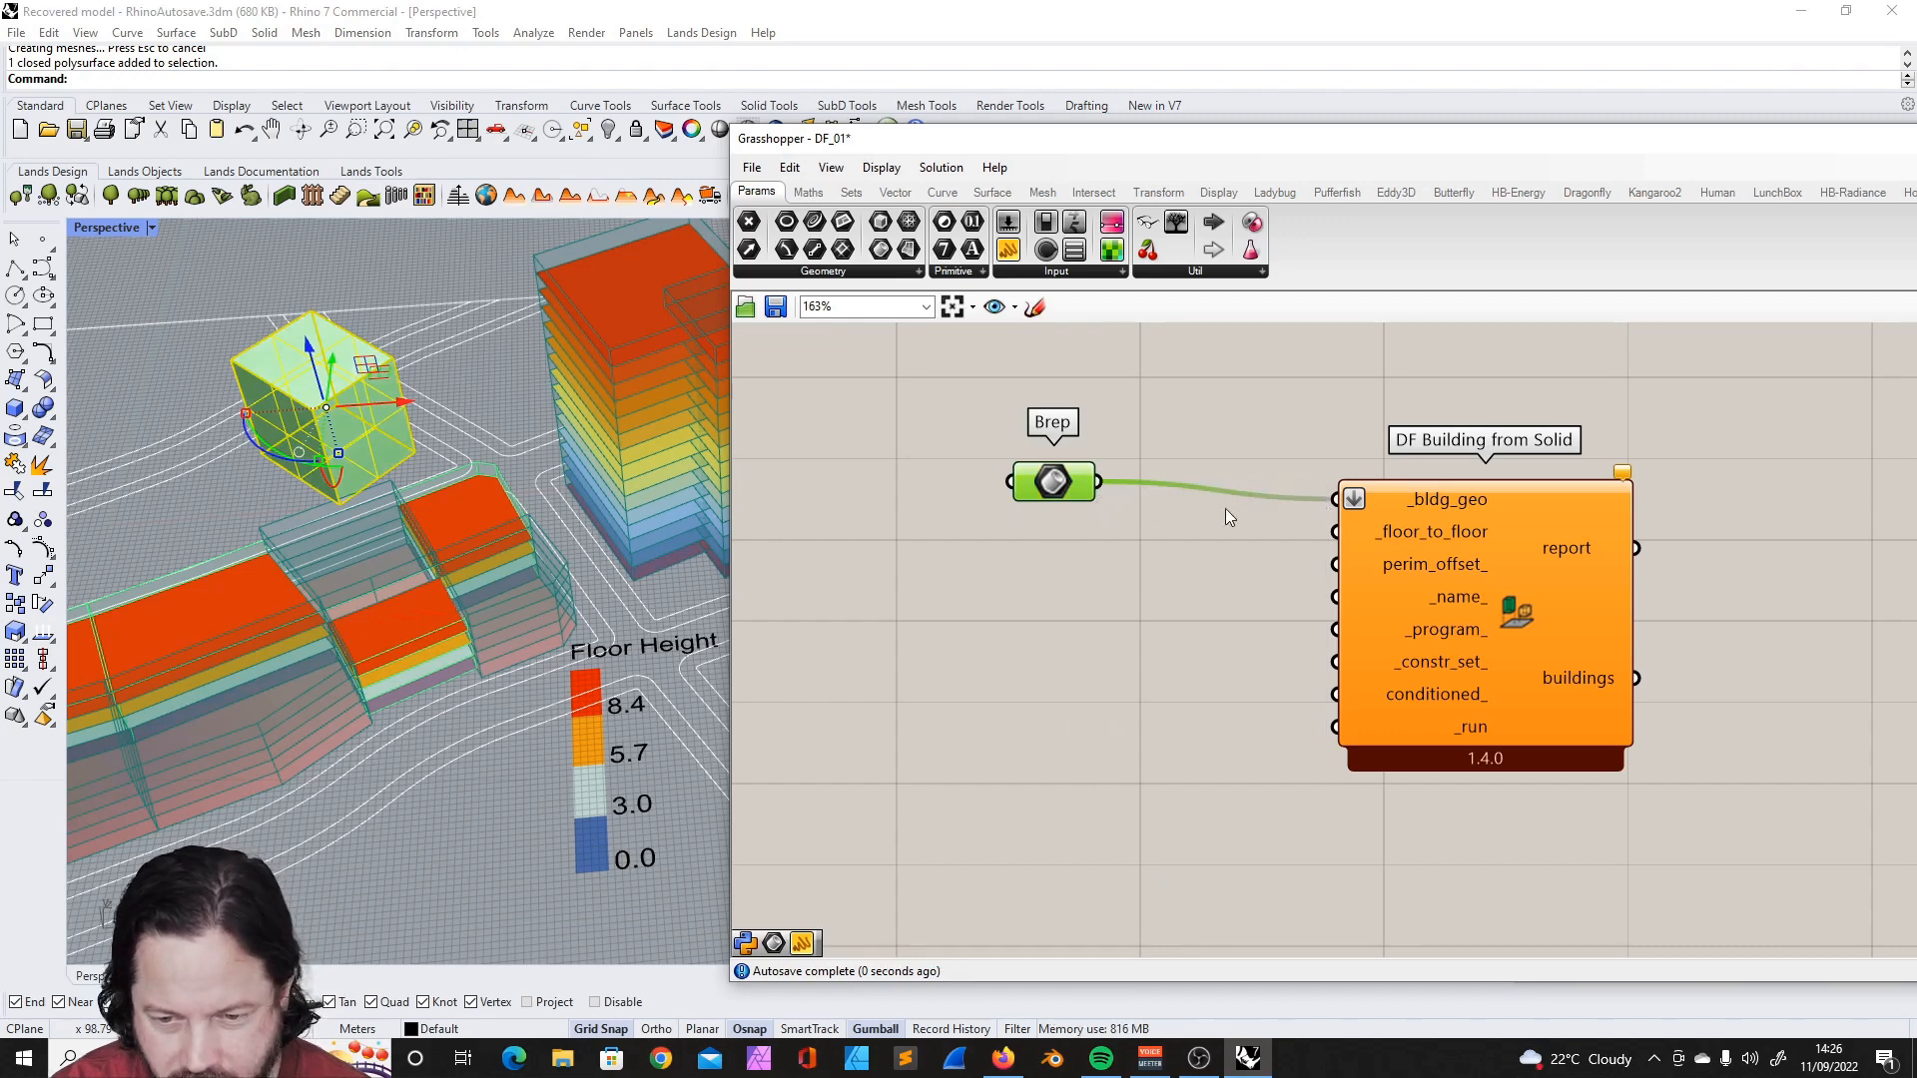
{"action": "left_click_drag", "start_coordinate": [1048, 496], "coordinate": [1063, 503]}
{"action": "mouse_move", "coordinate": [1430, 539]}
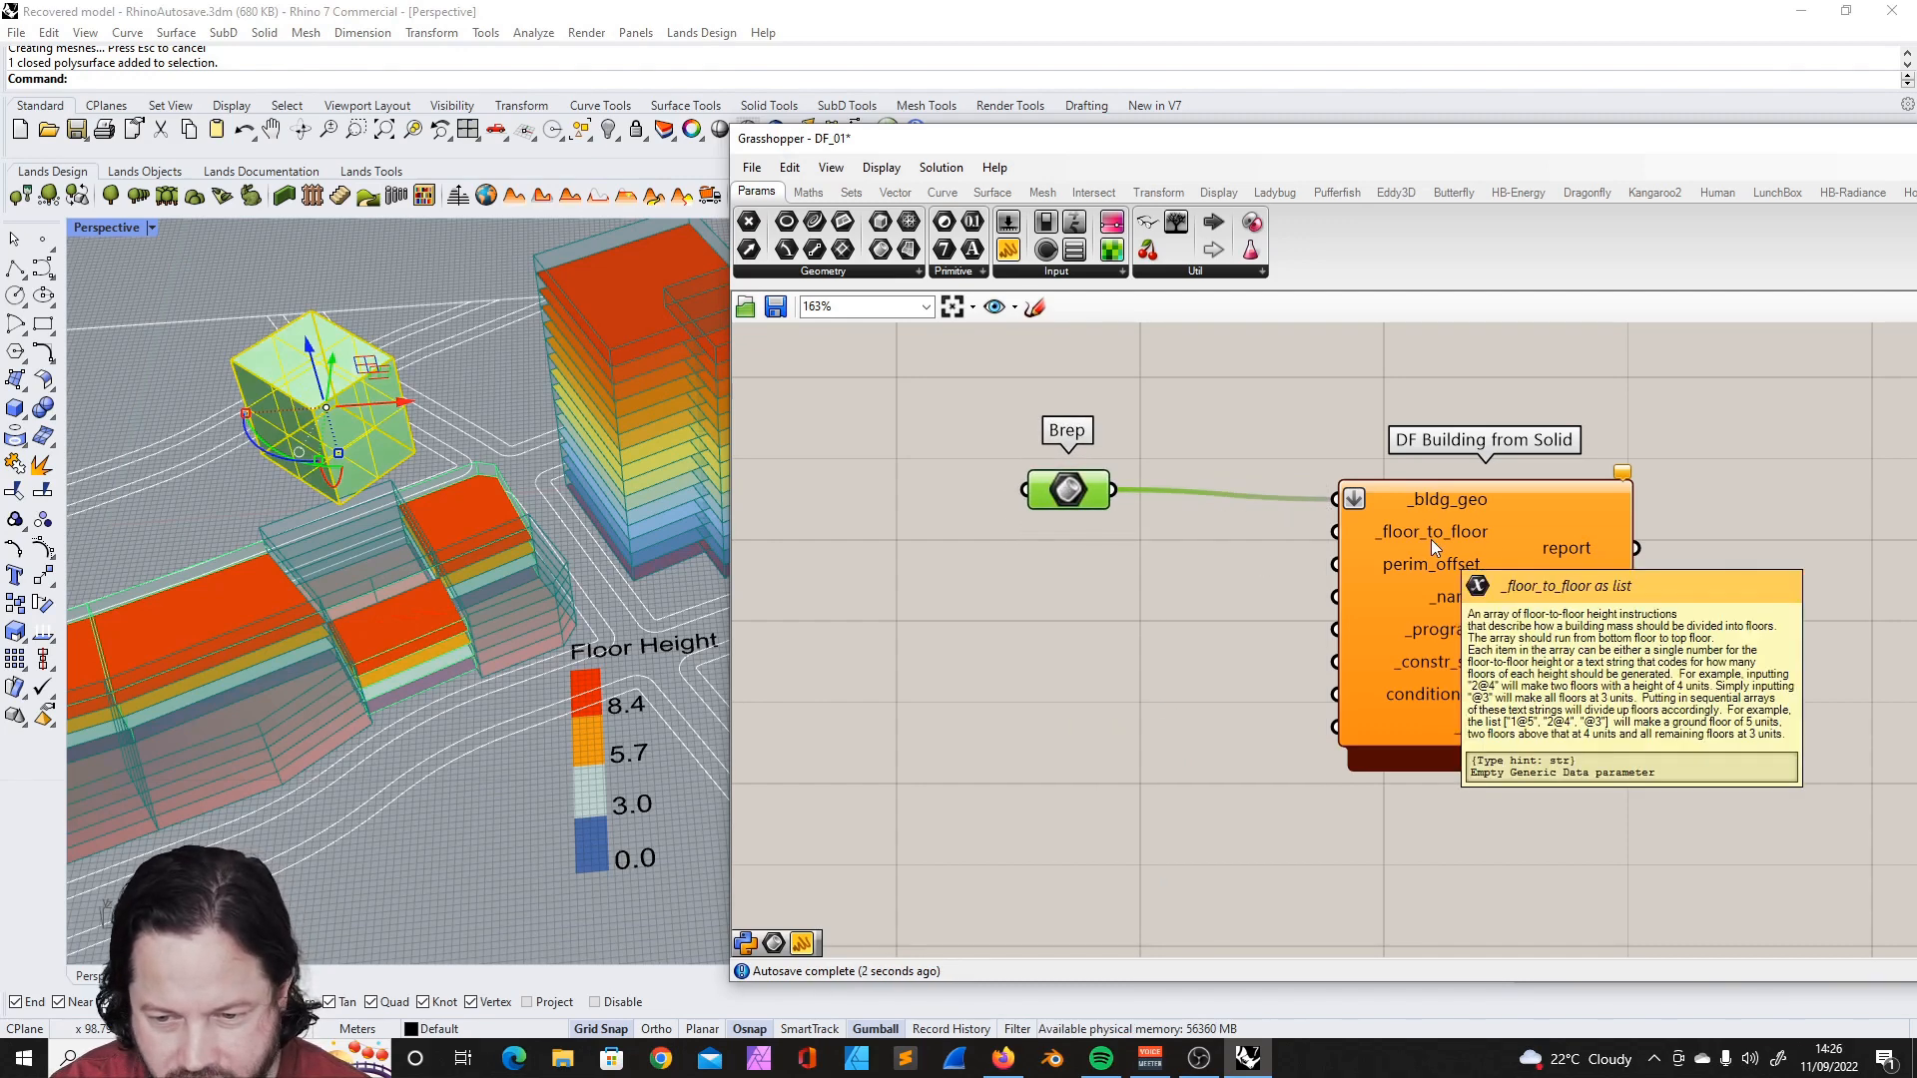
{"action": "left_click_drag", "start_coordinate": [1427, 558], "coordinate": [1421, 582]}
{"action": "left_click", "coordinate": [1273, 619]}
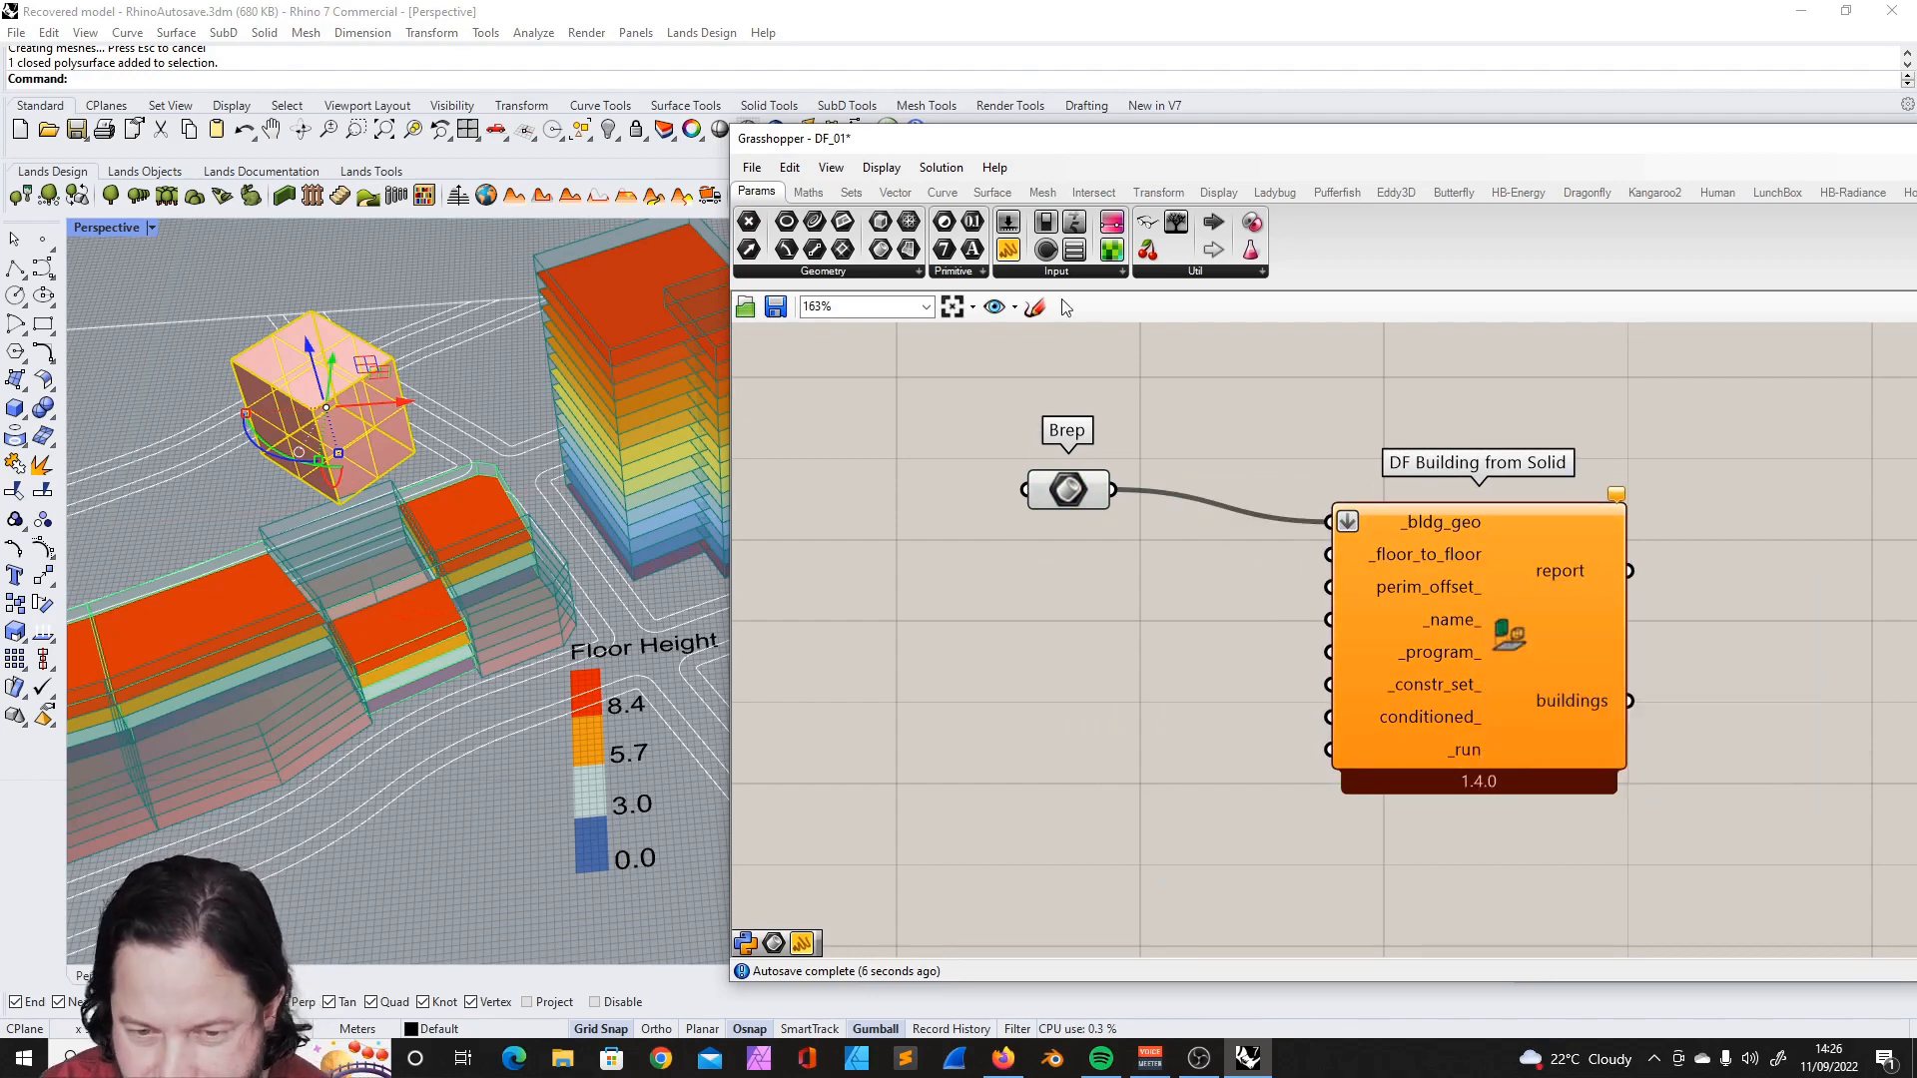
- Add a panel containing 1@5 and connect it to DF Building from Solid's _floor_to_floor input
{"action": "left_click_drag", "start_coordinate": [1009, 249], "coordinate": [1062, 693]}
{"action": "double_click", "coordinate": [1048, 669]}
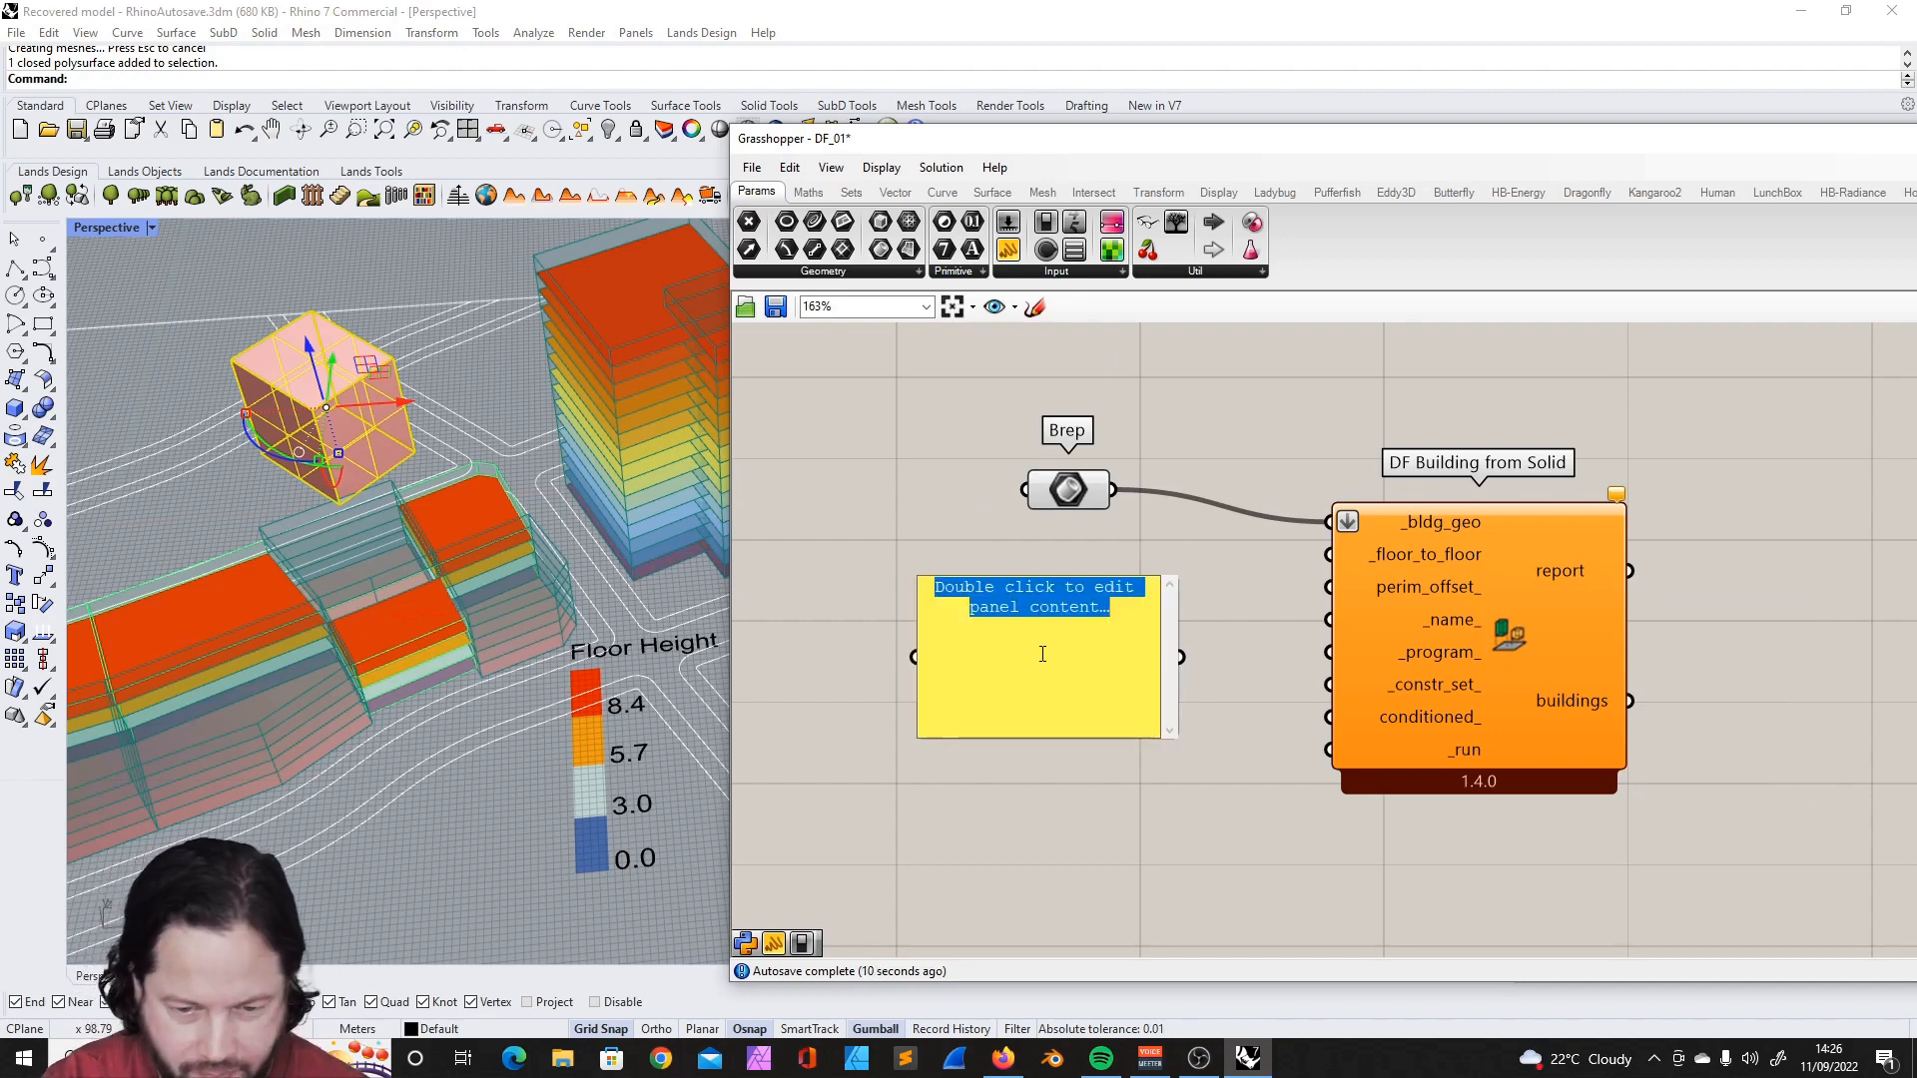
{"action": "type", "text": "2"}
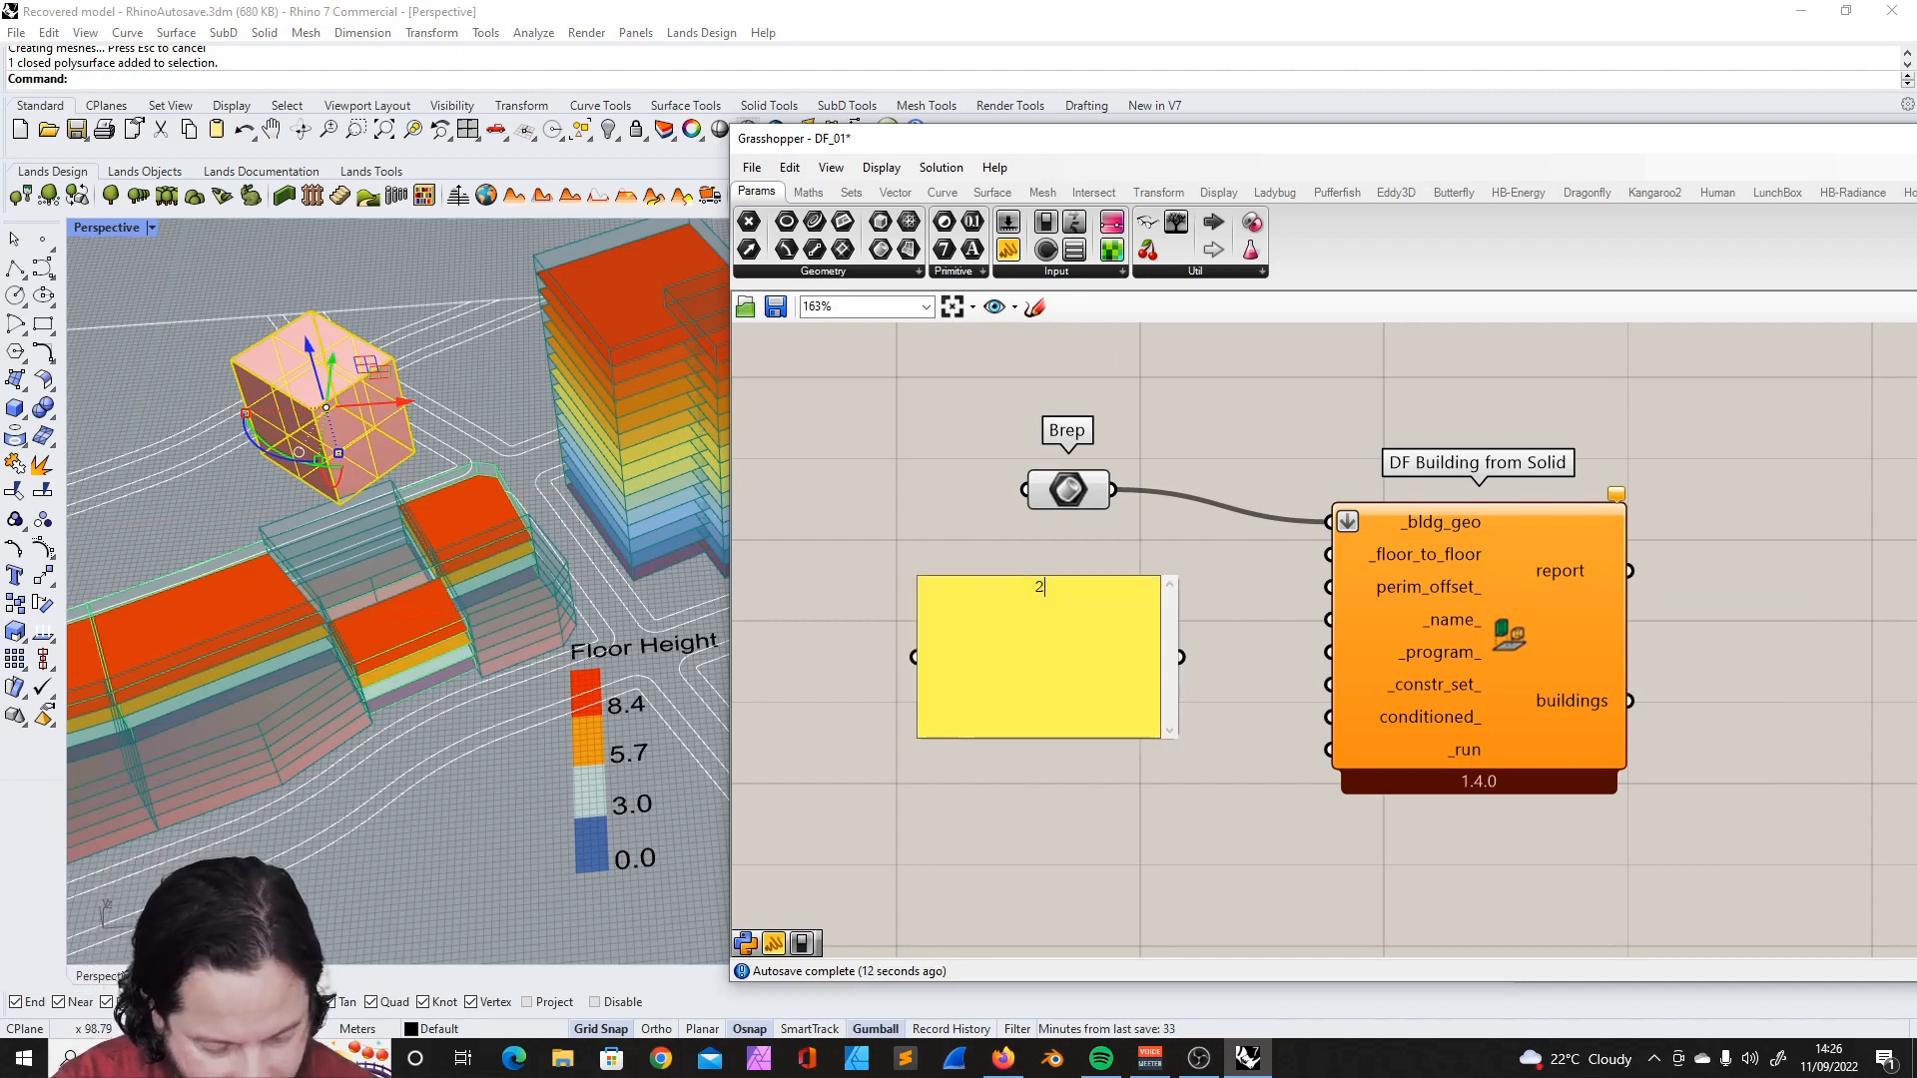
{"action": "key", "text": "BackSpace"}
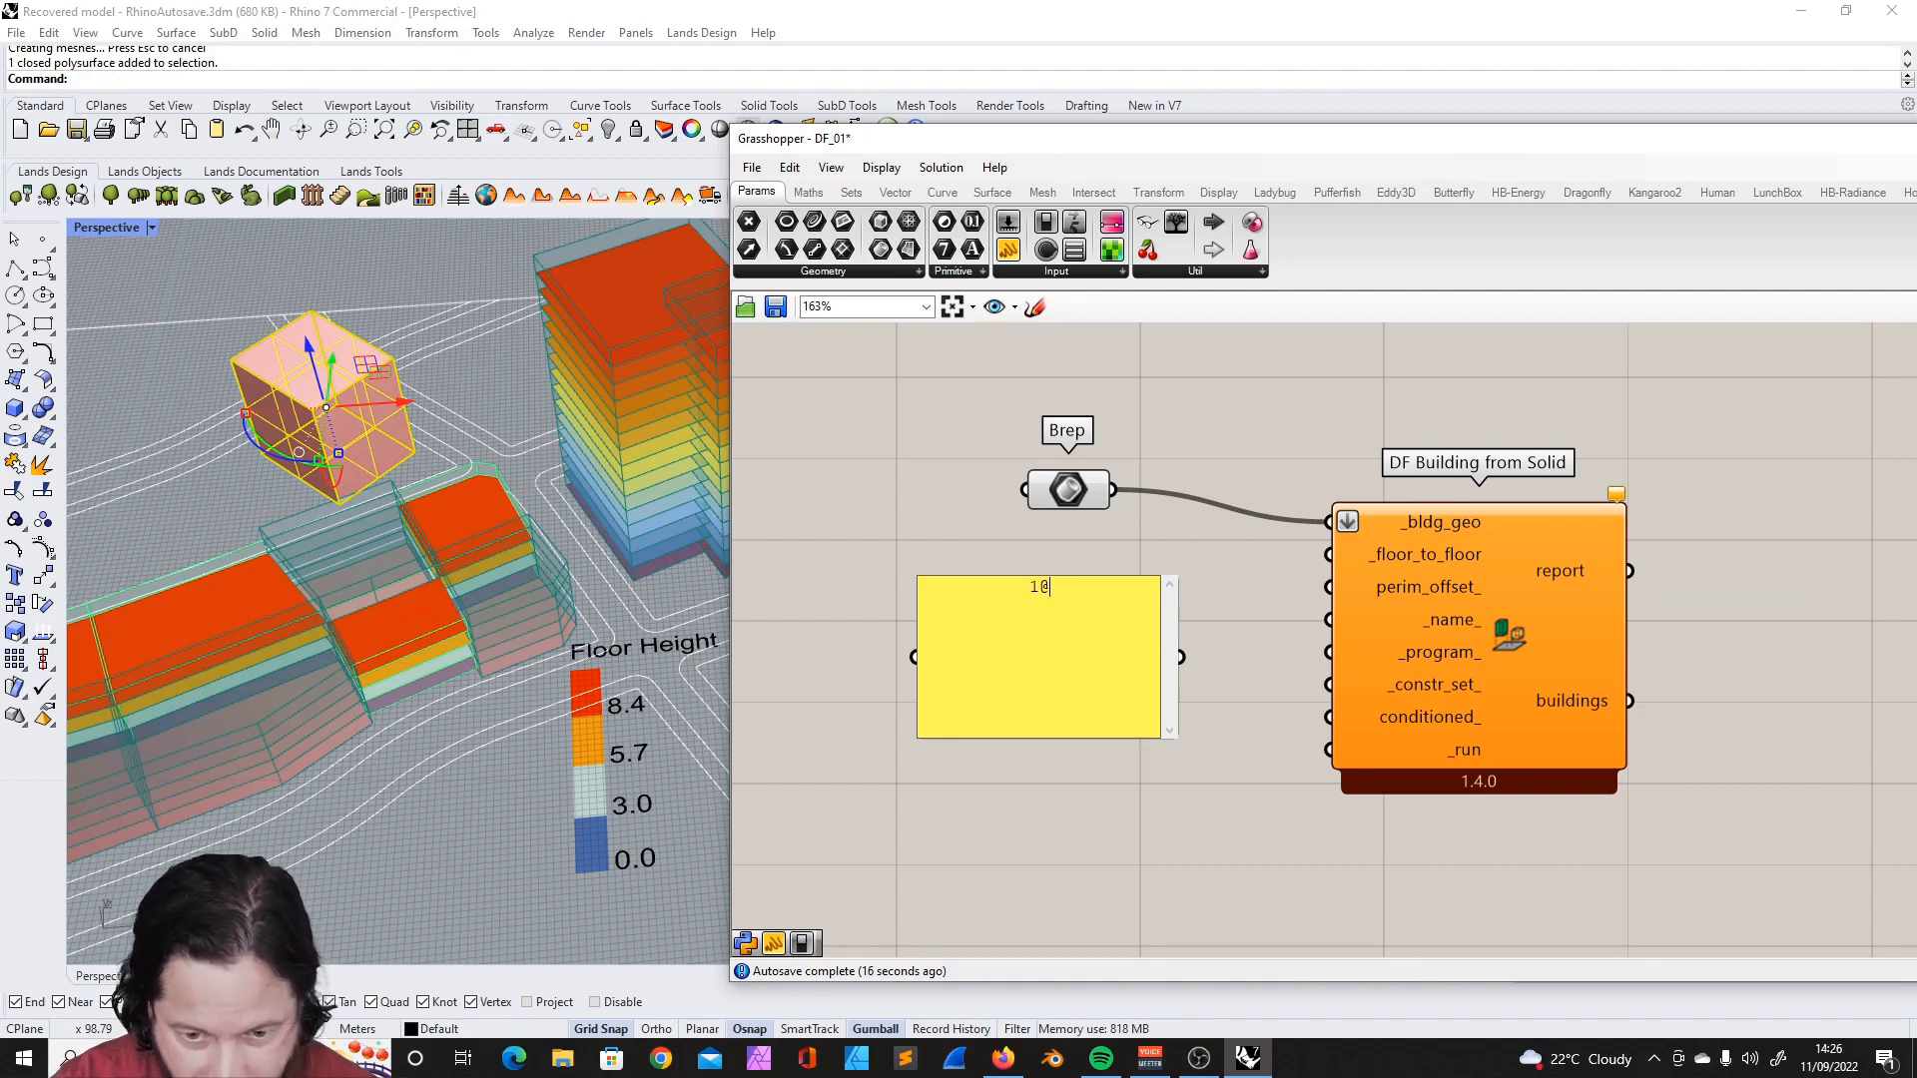
{"action": "left_click_drag", "start_coordinate": [1181, 656], "coordinate": [1314, 560]}
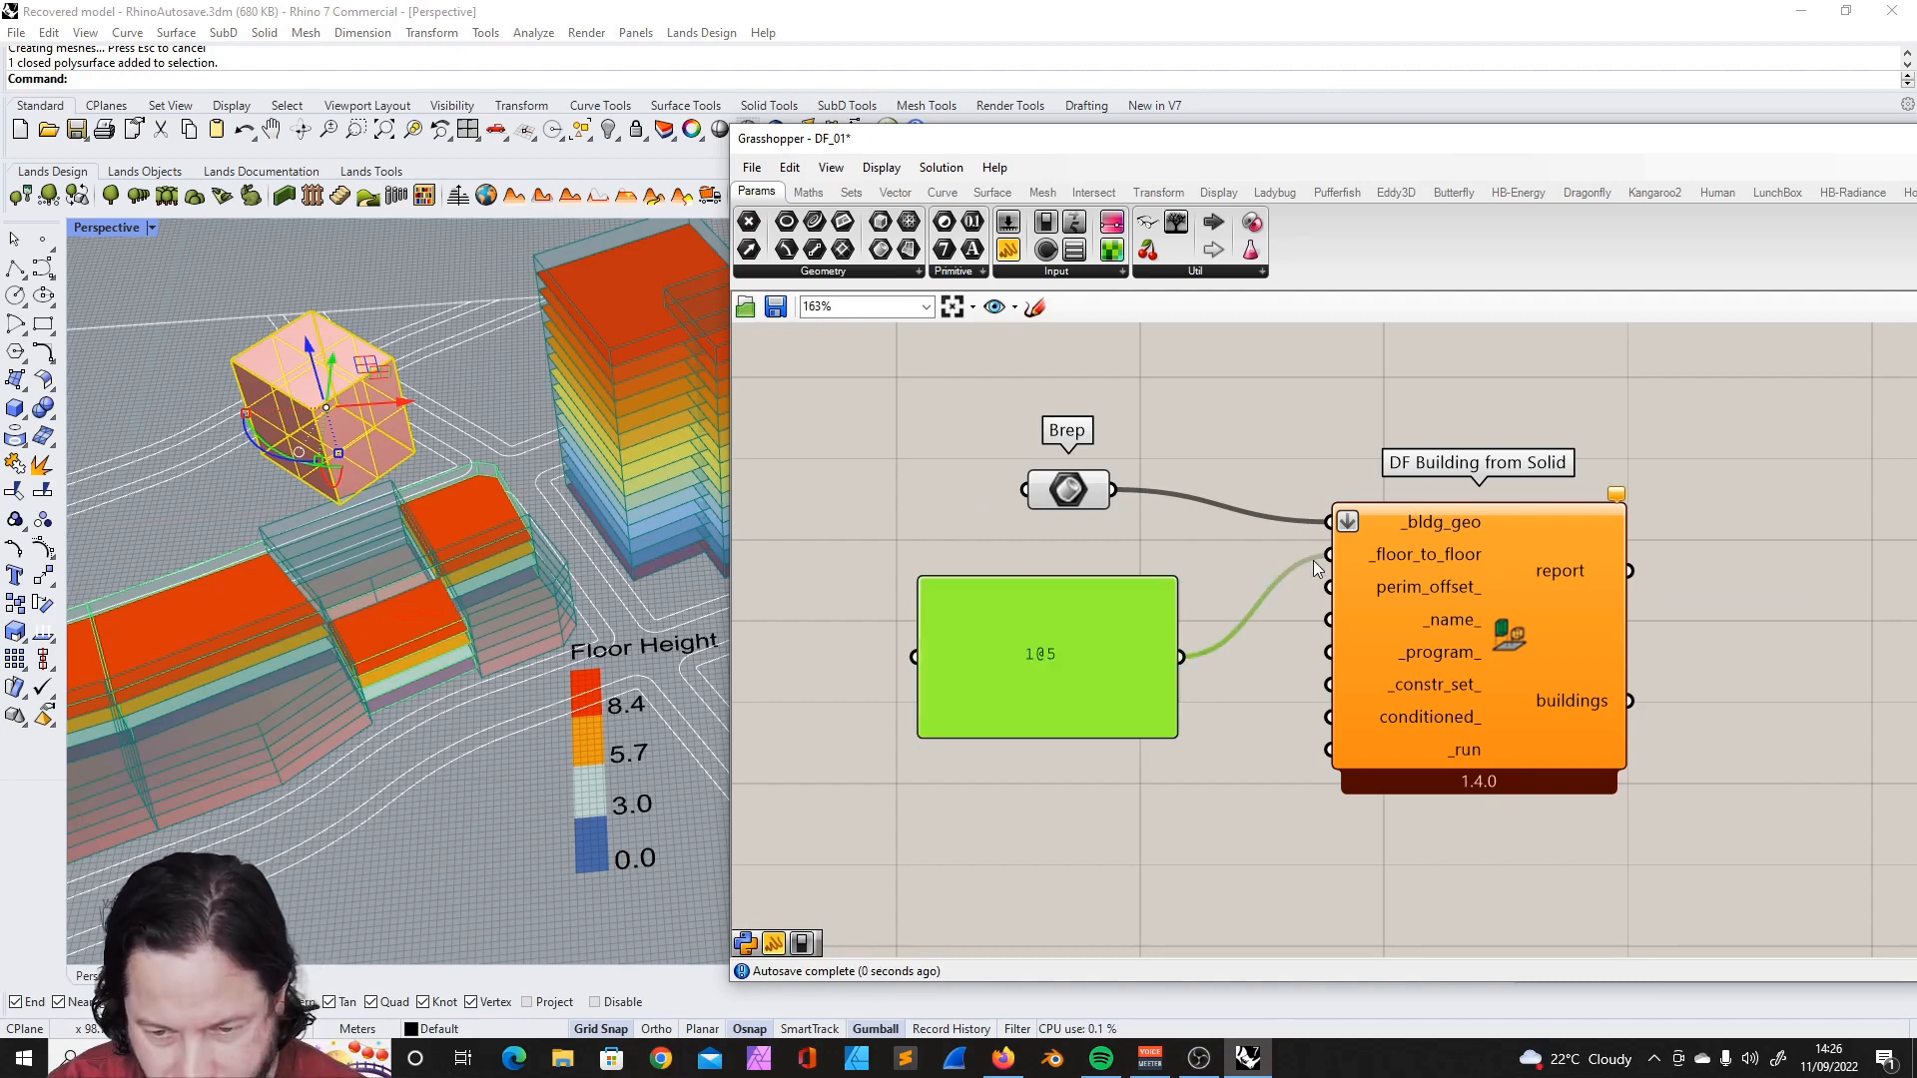
{"action": "left_click_drag", "start_coordinate": [1121, 654], "coordinate": [1118, 627]}
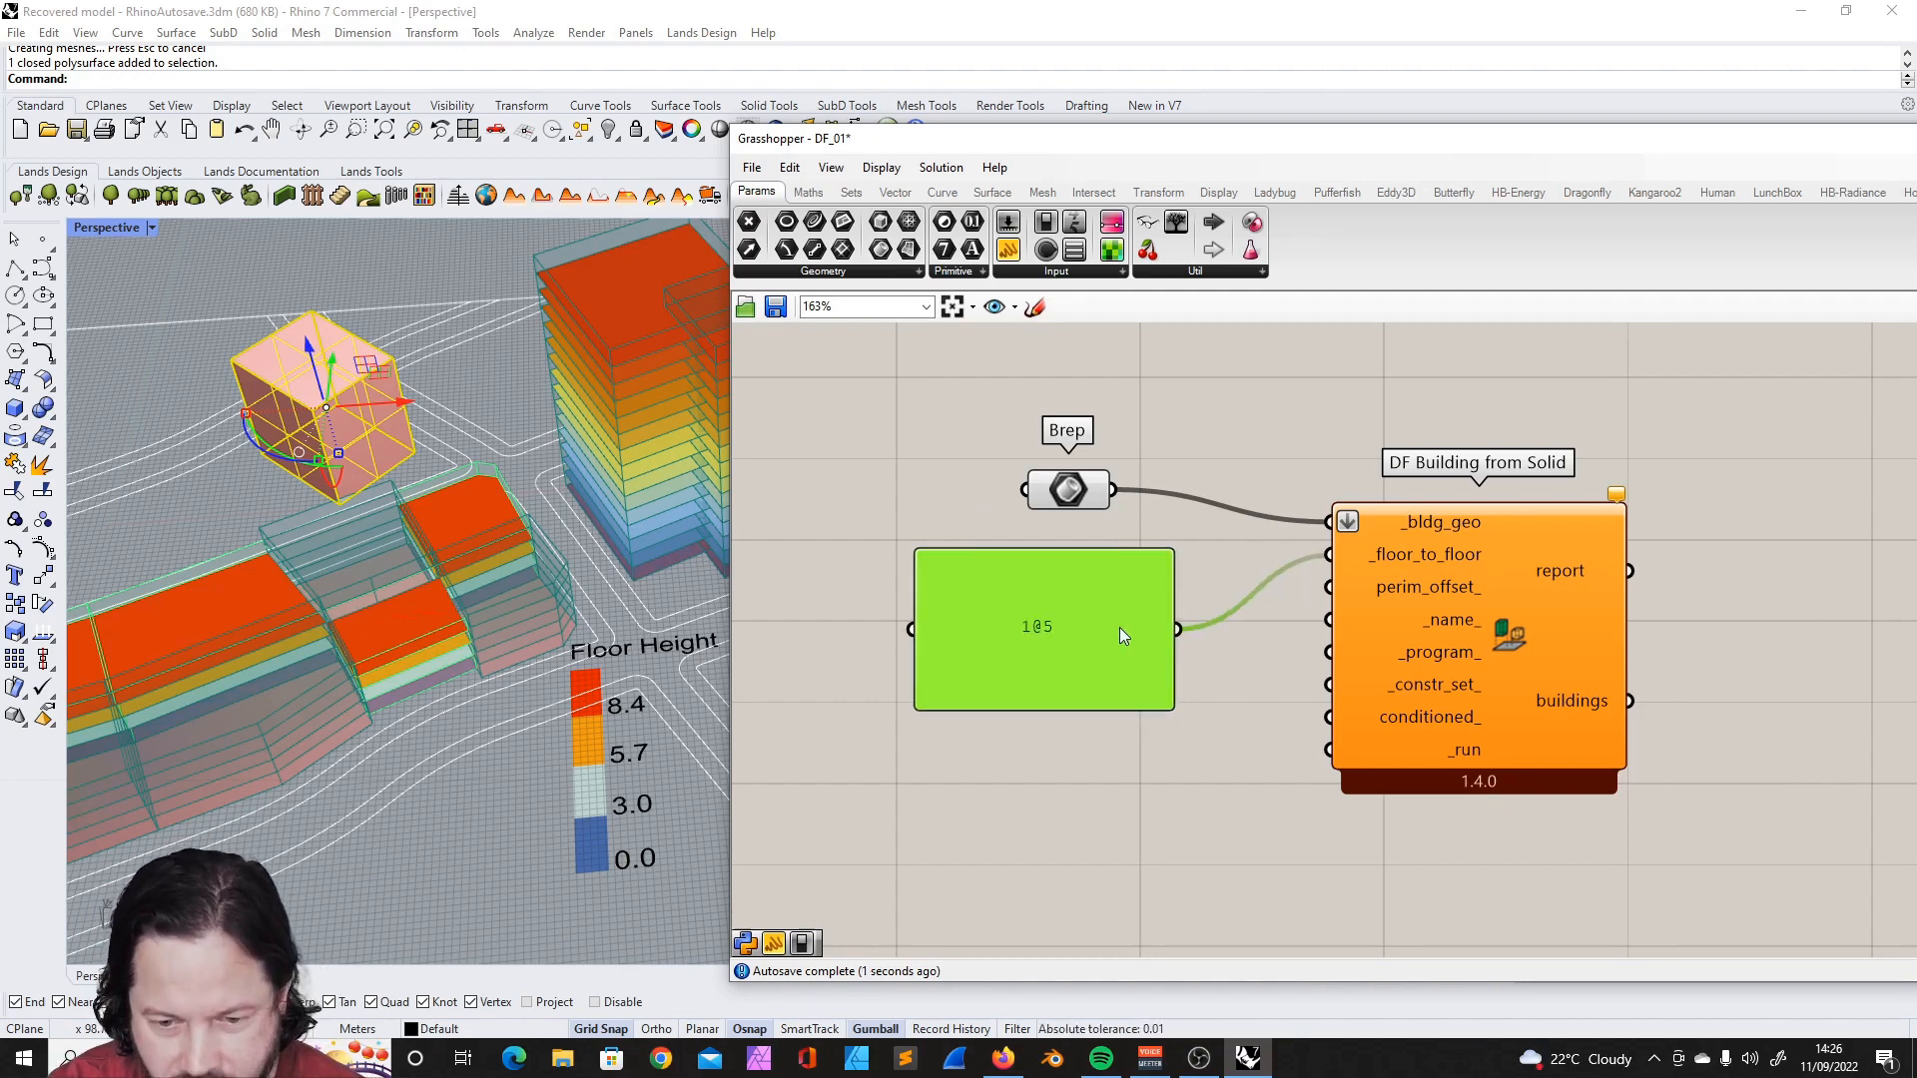
- Add a Boolean Toggle set to True, connect it to DF Building from Solid's _run input, and save the definition
{"action": "double_click", "coordinate": [967, 425]}
{"action": "type", "text": "bo"}
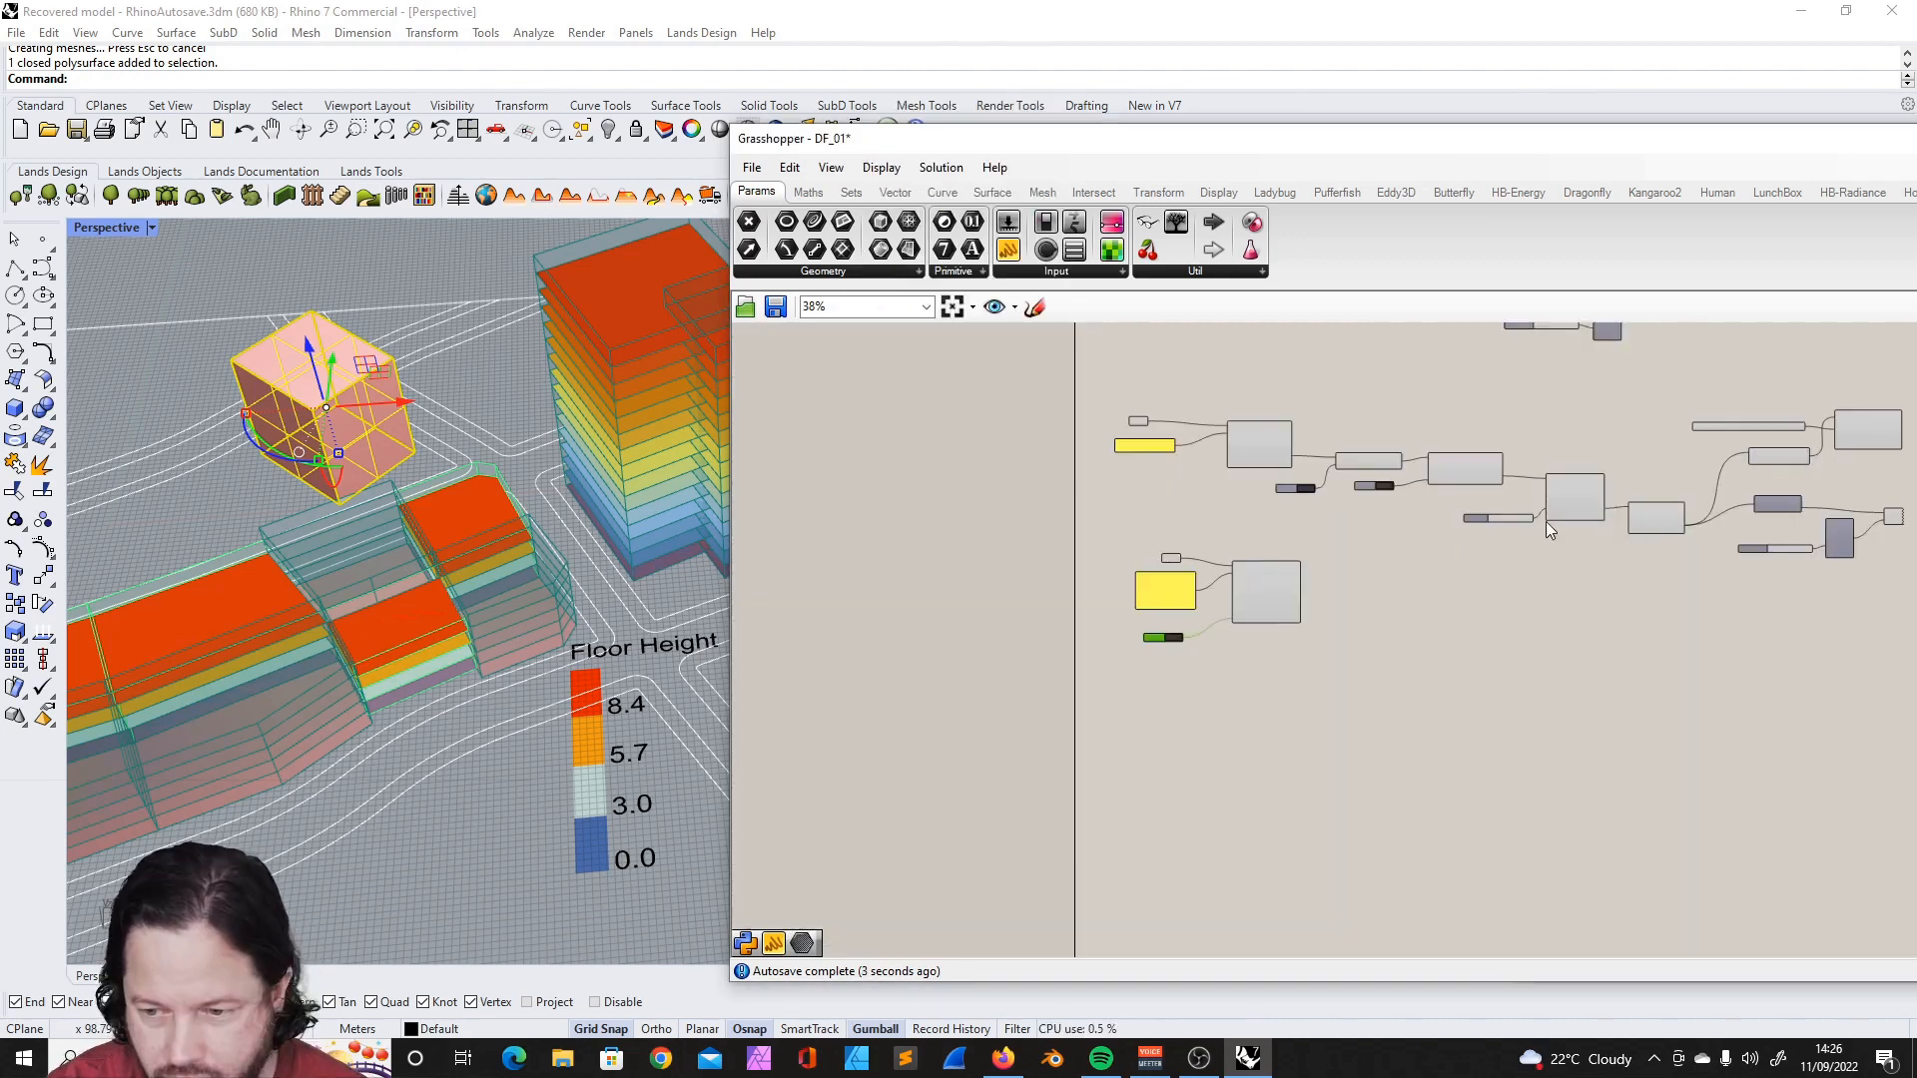
{"action": "scroll", "coordinate": [1542, 530], "scroll_direction": "down", "scroll_amount": 5}
{"action": "scroll", "coordinate": [1614, 527], "scroll_direction": "up", "scroll_amount": 3}
{"action": "scroll", "coordinate": [1456, 585], "scroll_direction": "up", "scroll_amount": 2}
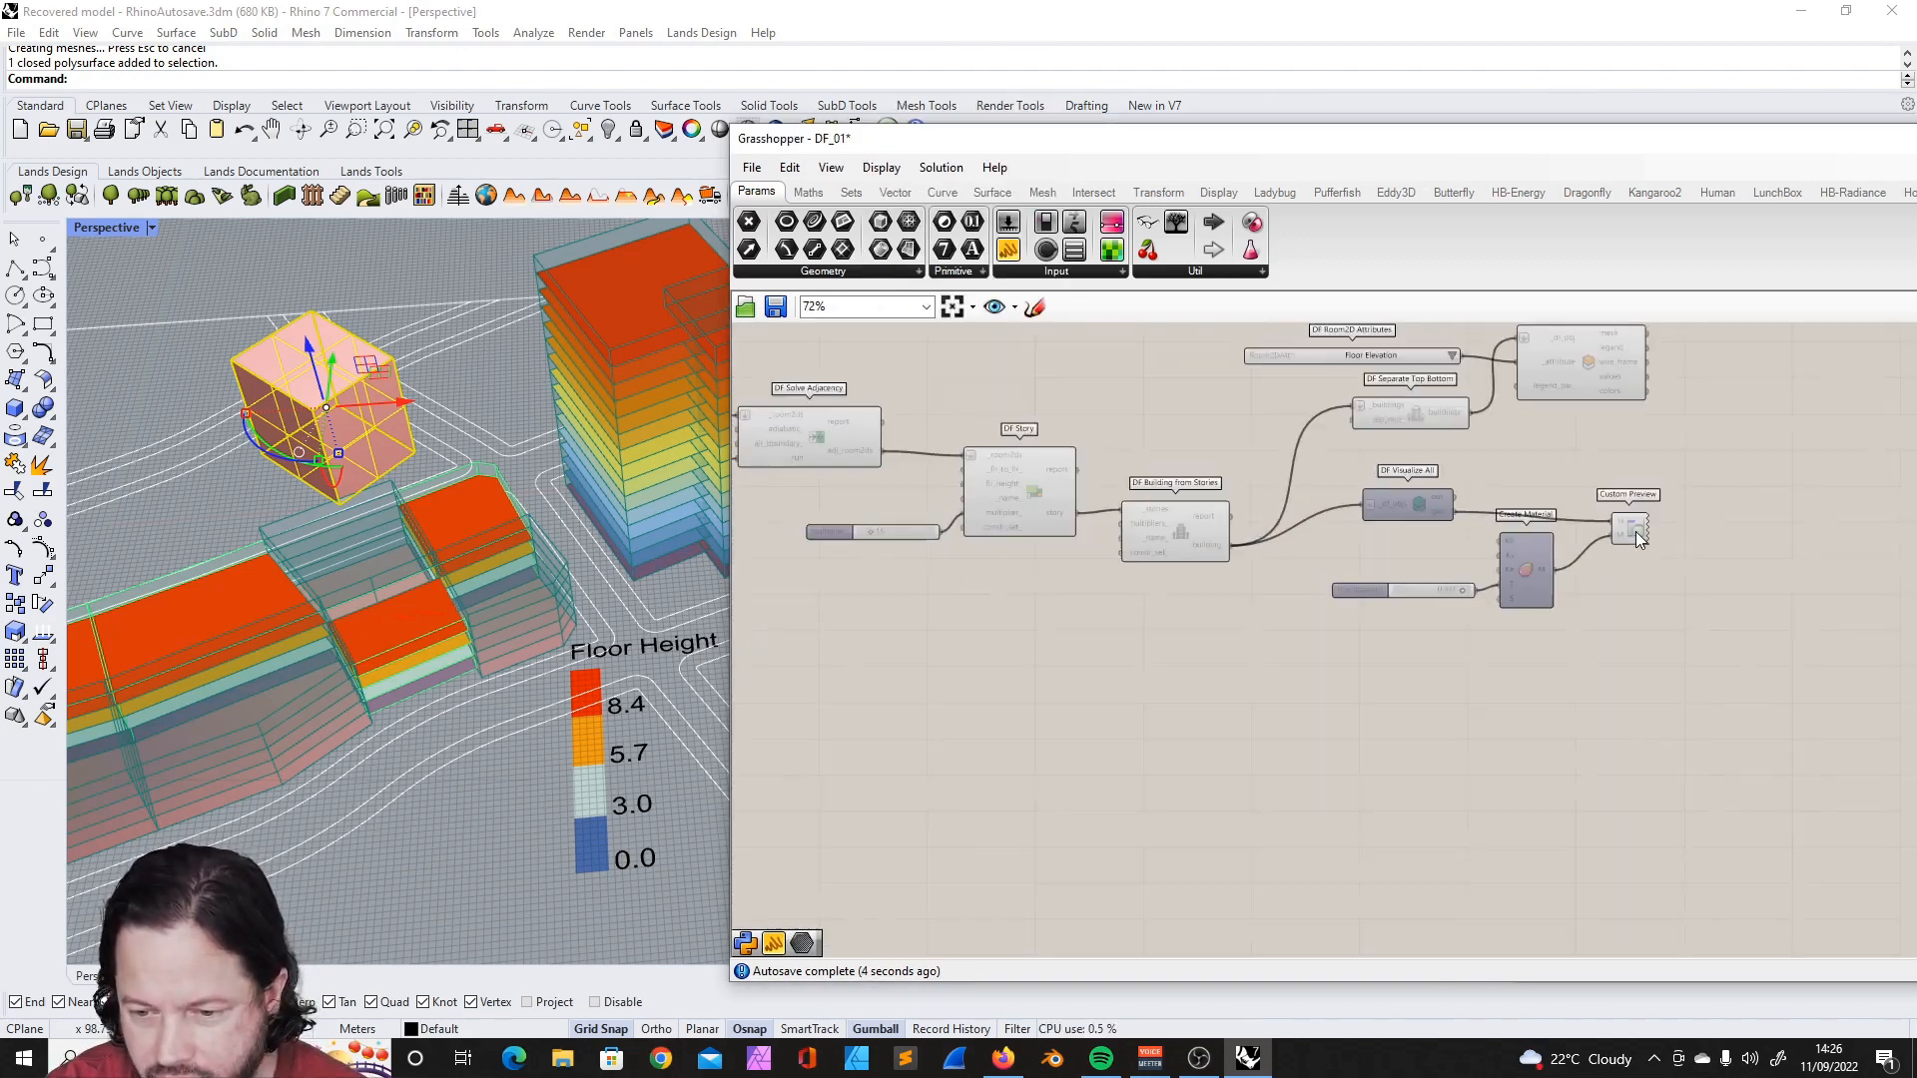
{"action": "left_click", "coordinate": [752, 167]}
{"action": "left_click", "coordinate": [815, 274]}
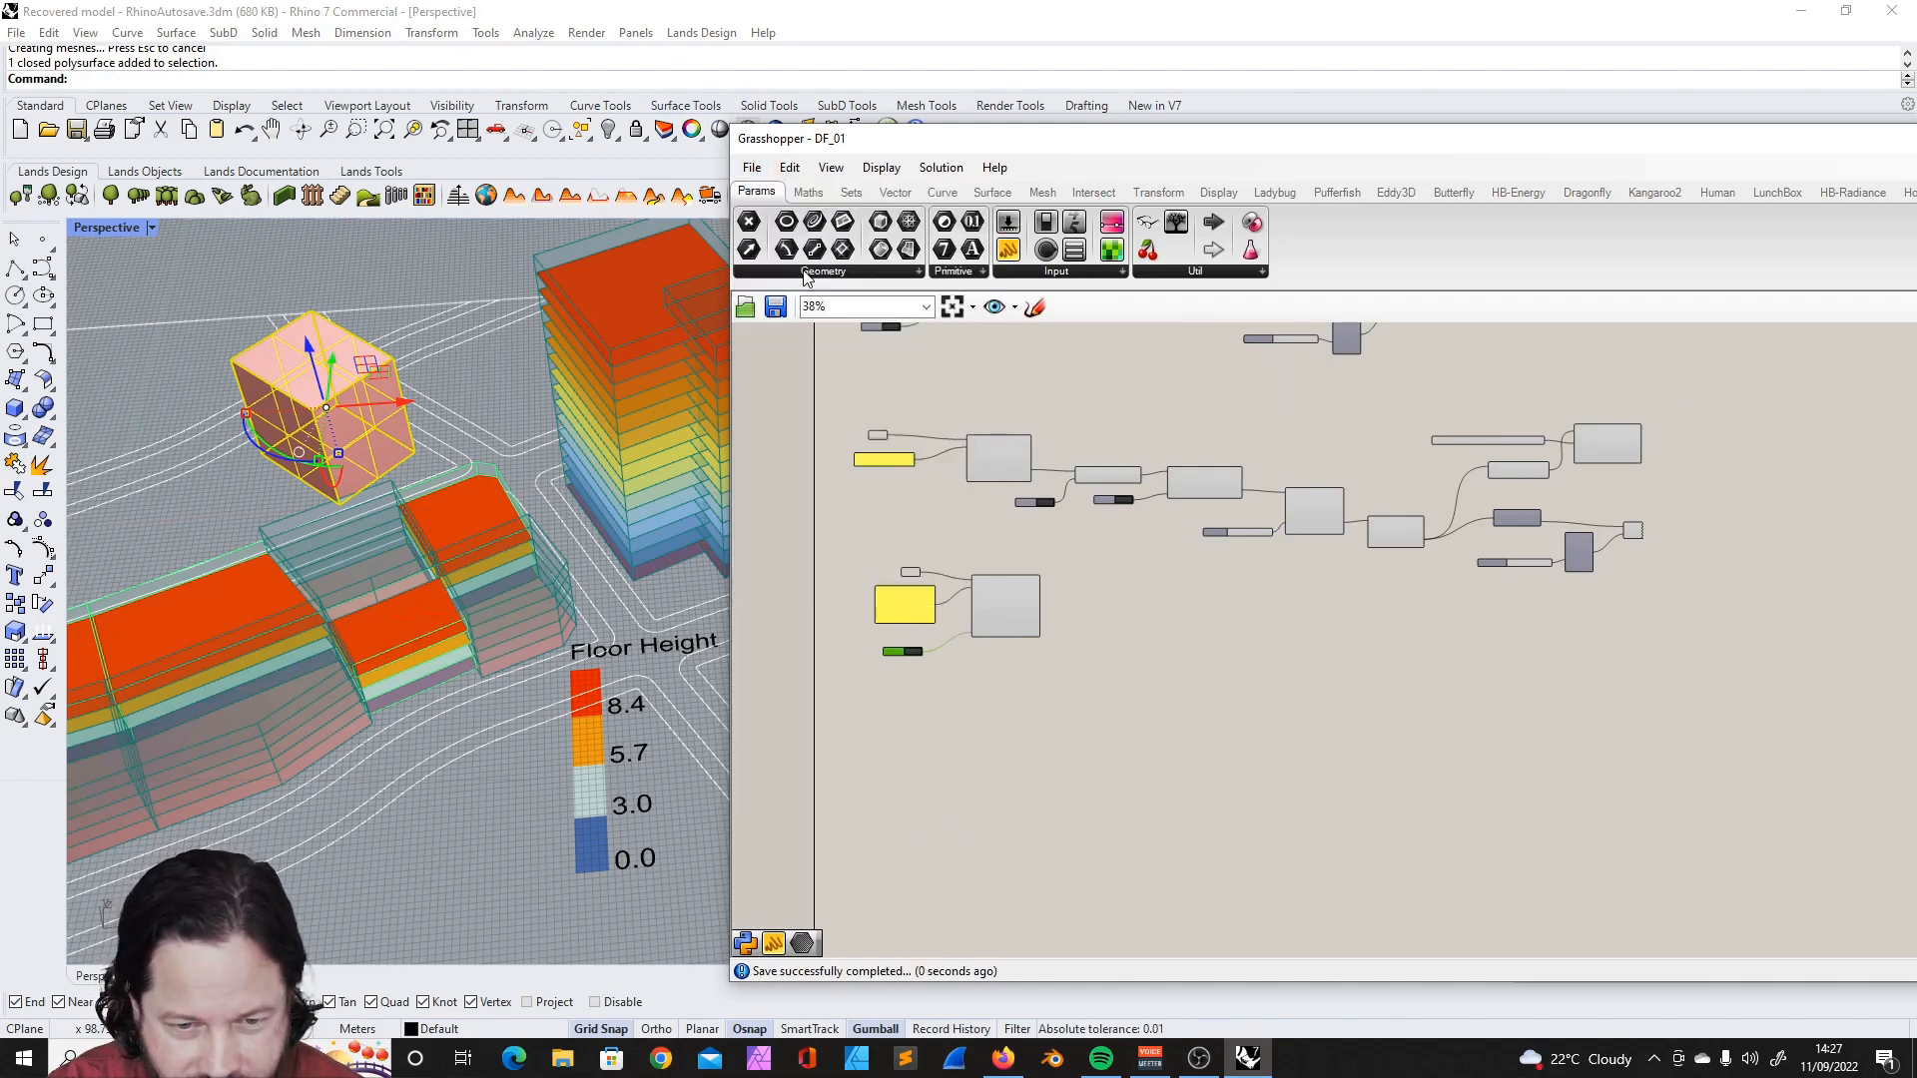
- Copy the tower's DF Visualize All component beside DF Building from Solid and connect the buildings output to its _df_objs input
{"action": "scroll", "coordinate": [1122, 524], "scroll_direction": "up", "scroll_amount": 4}
{"action": "scroll", "coordinate": [1118, 479], "scroll_direction": "down", "scroll_amount": 6}
{"action": "scroll", "coordinate": [1567, 559], "scroll_direction": "up", "scroll_amount": 7}
{"action": "left_click", "coordinate": [1182, 535]}
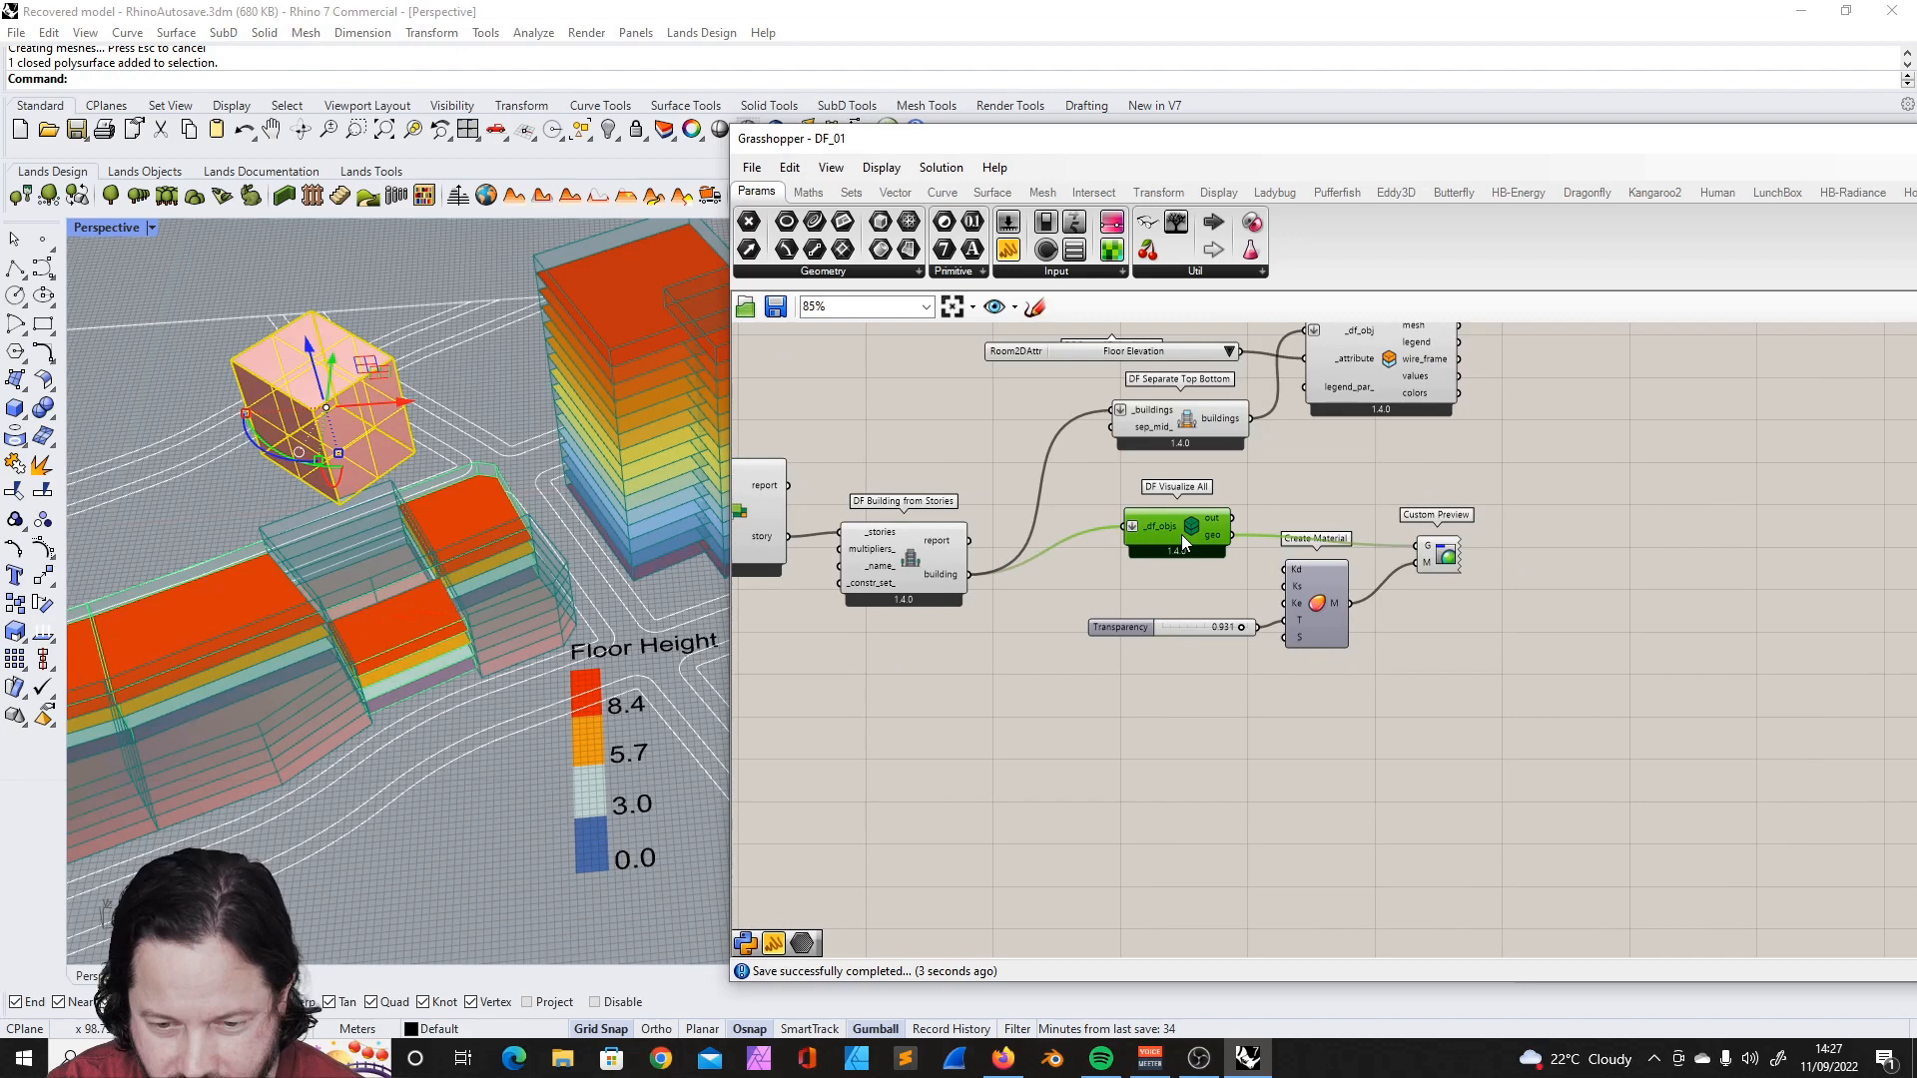
{"action": "scroll", "coordinate": [1463, 477], "scroll_direction": "down", "scroll_amount": 5}
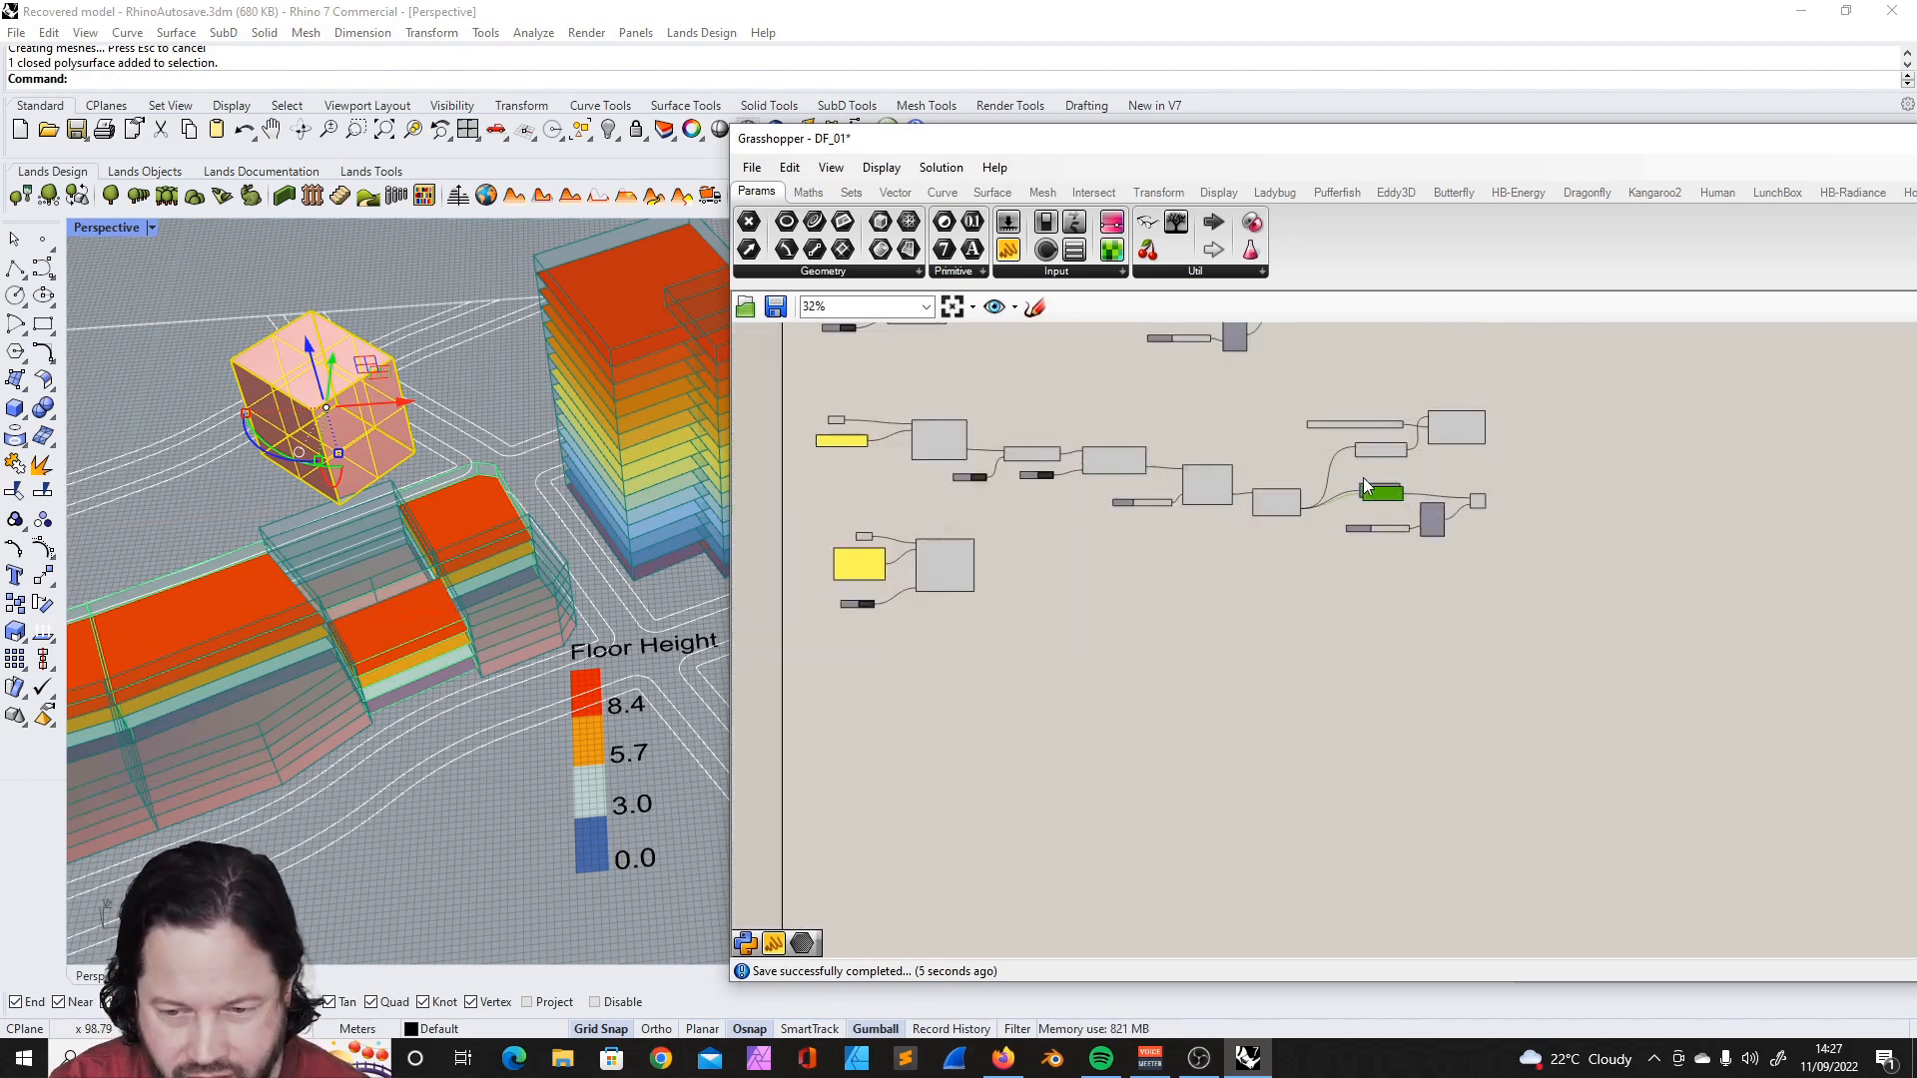
{"action": "scroll", "coordinate": [1033, 611], "scroll_direction": "up", "scroll_amount": 4}
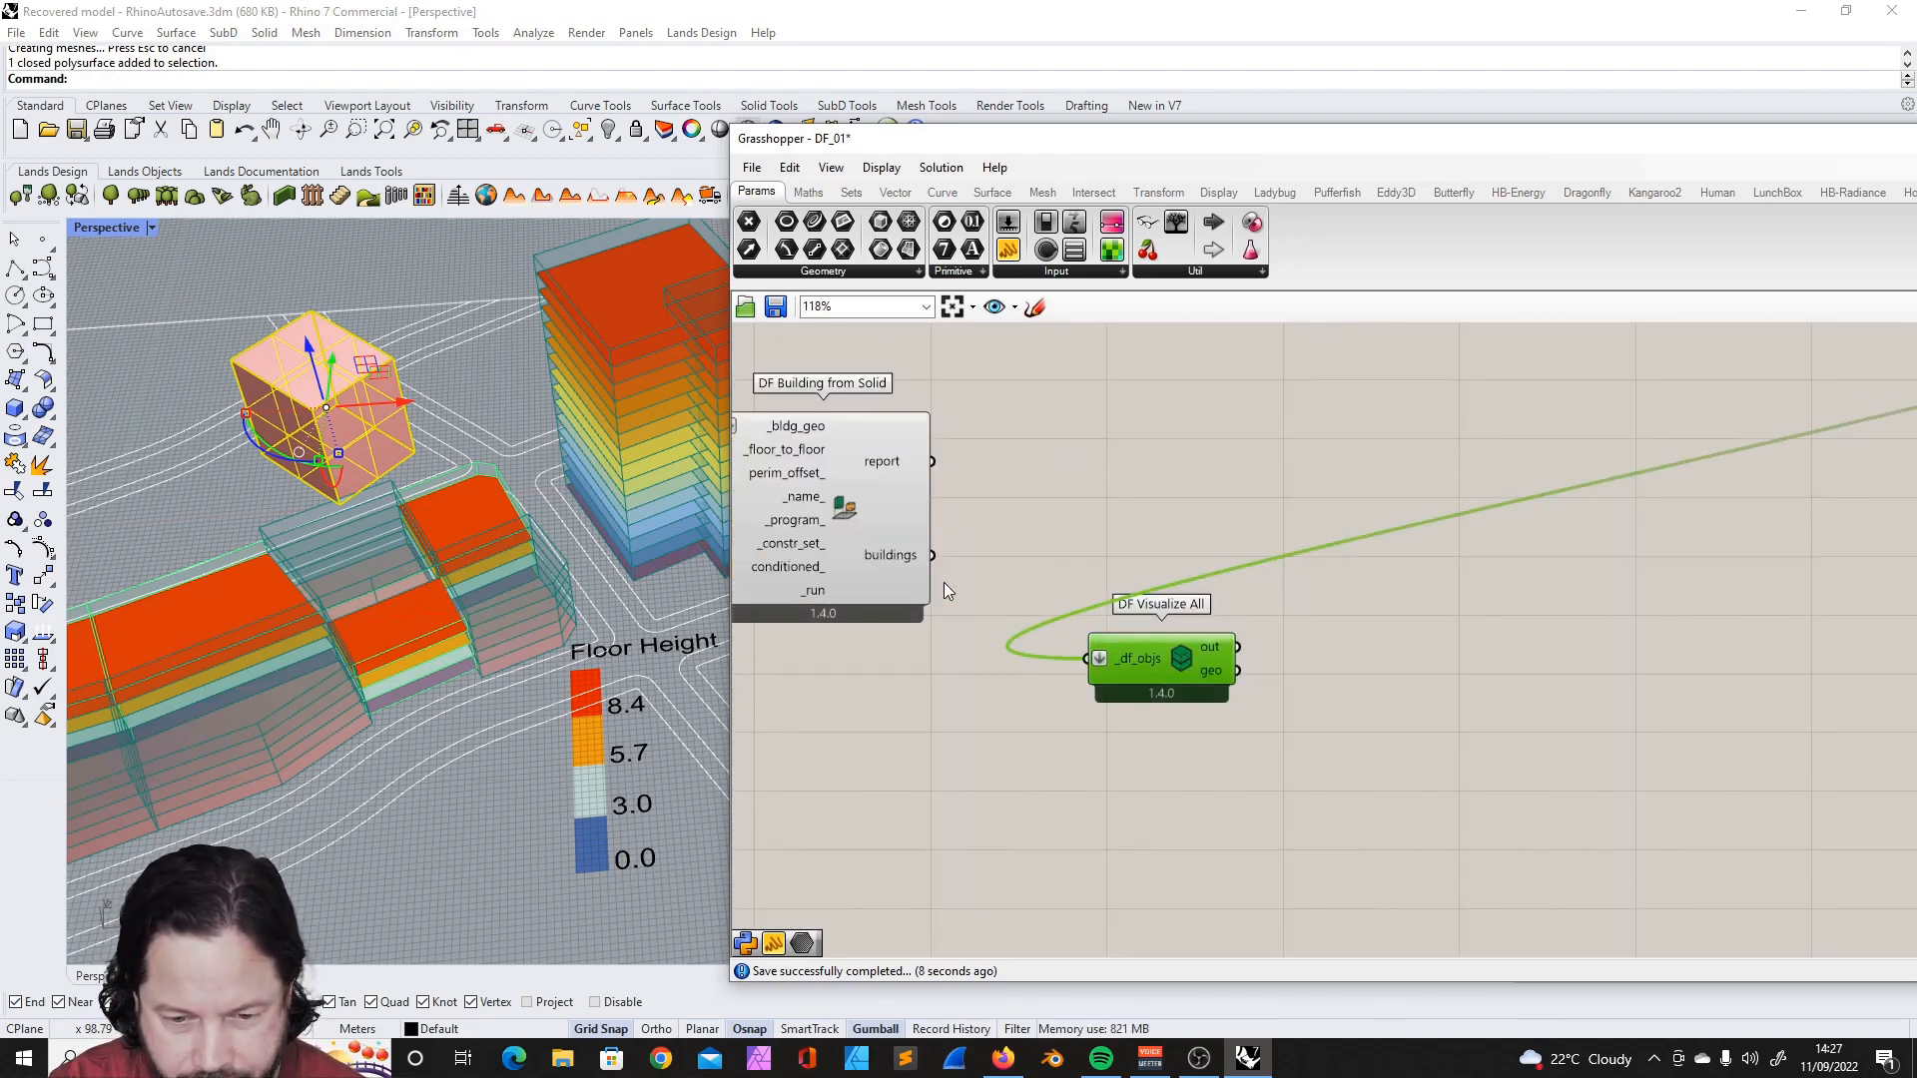
{"action": "scroll", "coordinate": [759, 459], "scroll_direction": "up", "scroll_amount": 4}
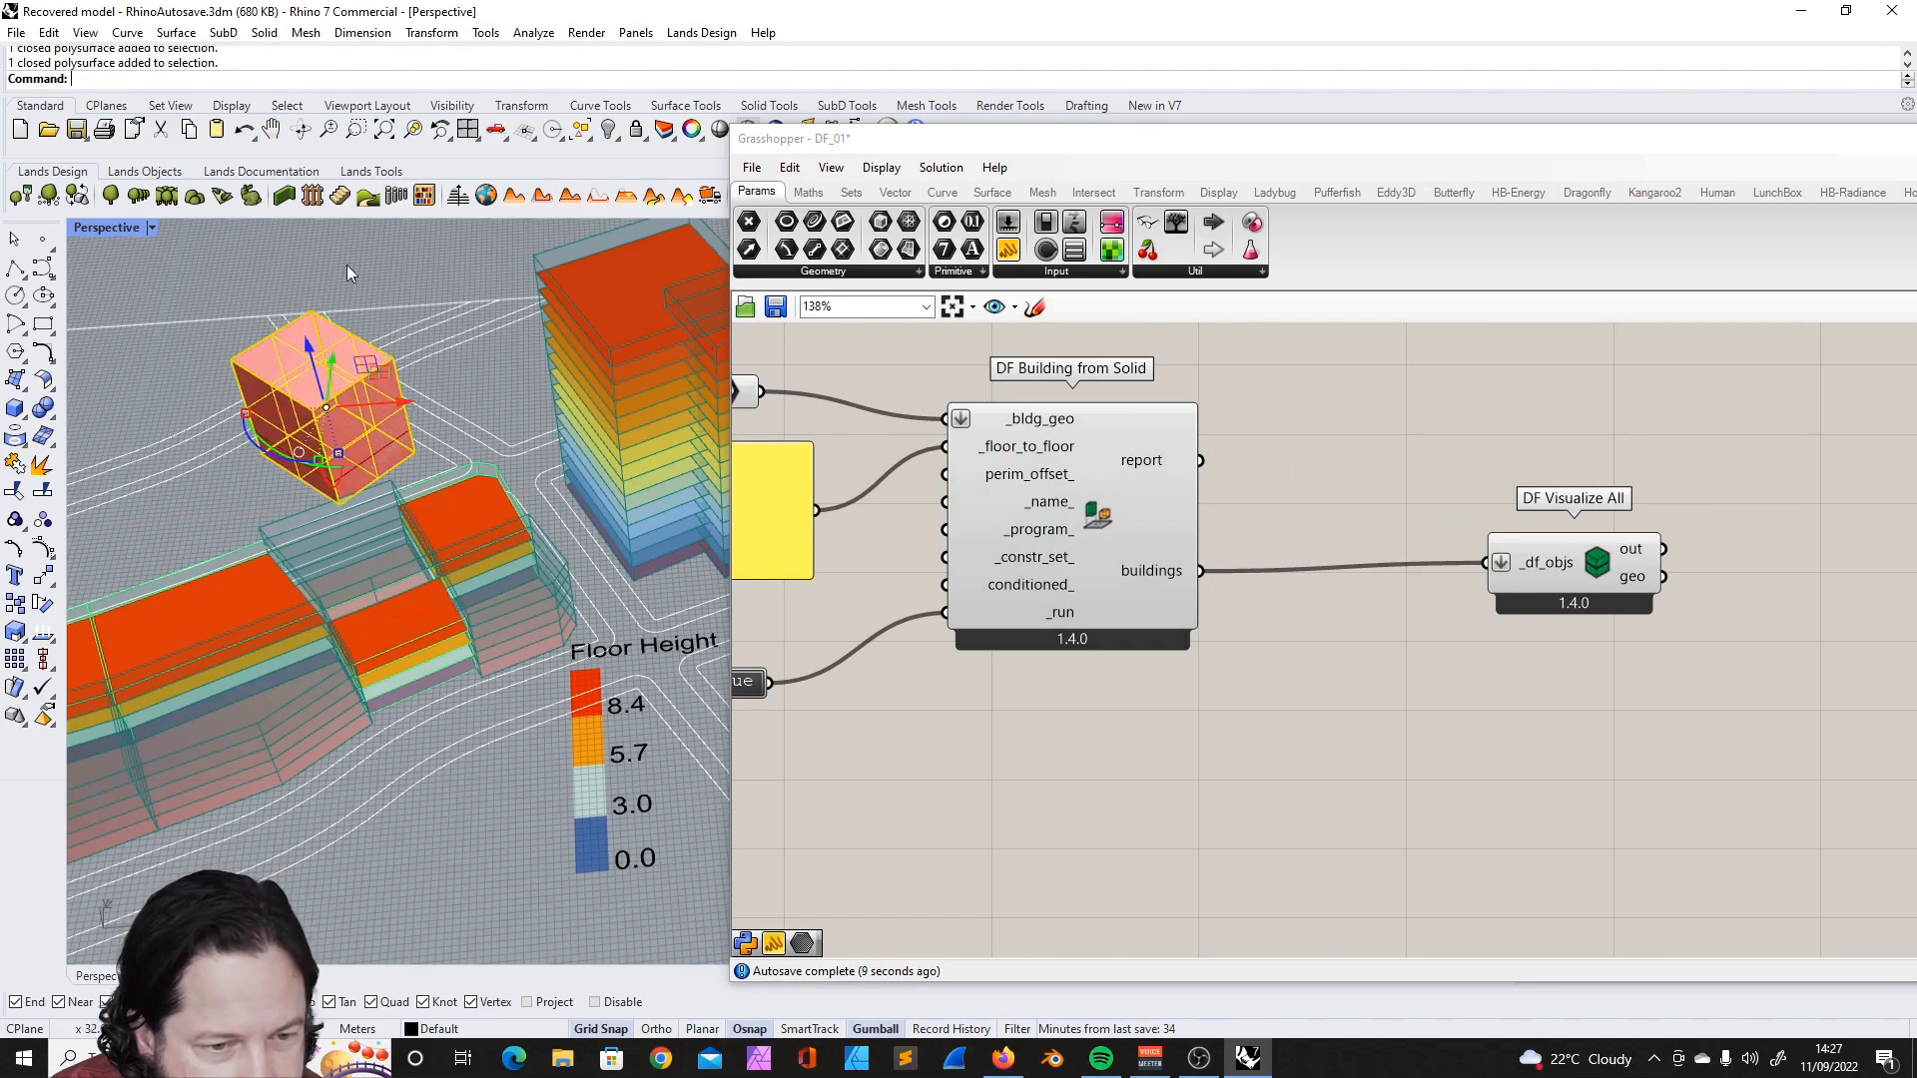
- Hide the original Rhino solid and inspect the floor divisions in the Dragonfly building preview
{"action": "left_click", "coordinate": [608, 130]}
{"action": "scroll", "coordinate": [475, 397], "scroll_direction": "down", "scroll_amount": 3}
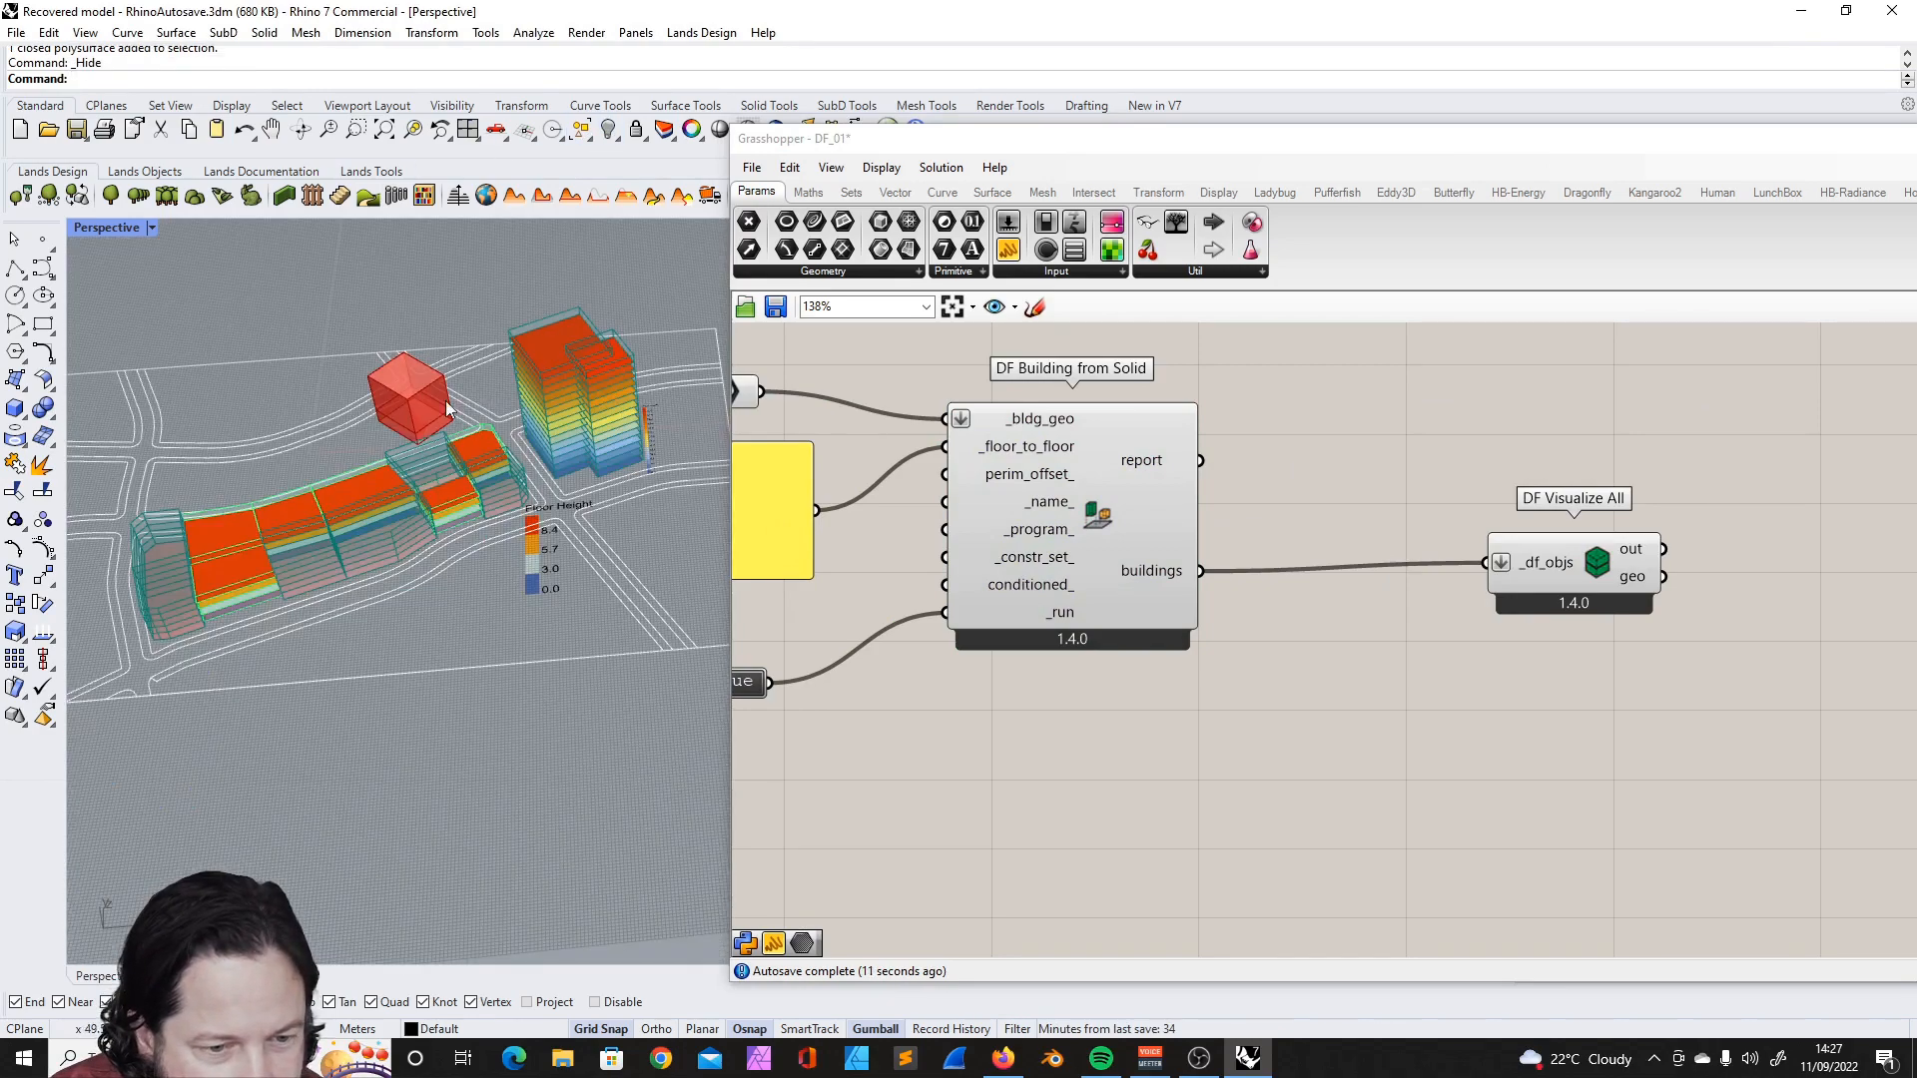
{"action": "scroll", "coordinate": [427, 400], "scroll_direction": "up", "scroll_amount": 6}
{"action": "scroll", "coordinate": [442, 476], "scroll_direction": "down", "scroll_amount": 3}
{"action": "scroll", "coordinate": [444, 475], "scroll_direction": "up", "scroll_amount": 3}
{"action": "scroll", "coordinate": [1272, 453], "scroll_direction": "down", "scroll_amount": 3}
{"action": "scroll", "coordinate": [1272, 452], "scroll_direction": "down", "scroll_amount": 2}
{"action": "scroll", "coordinate": [1051, 481], "scroll_direction": "up", "scroll_amount": 5}
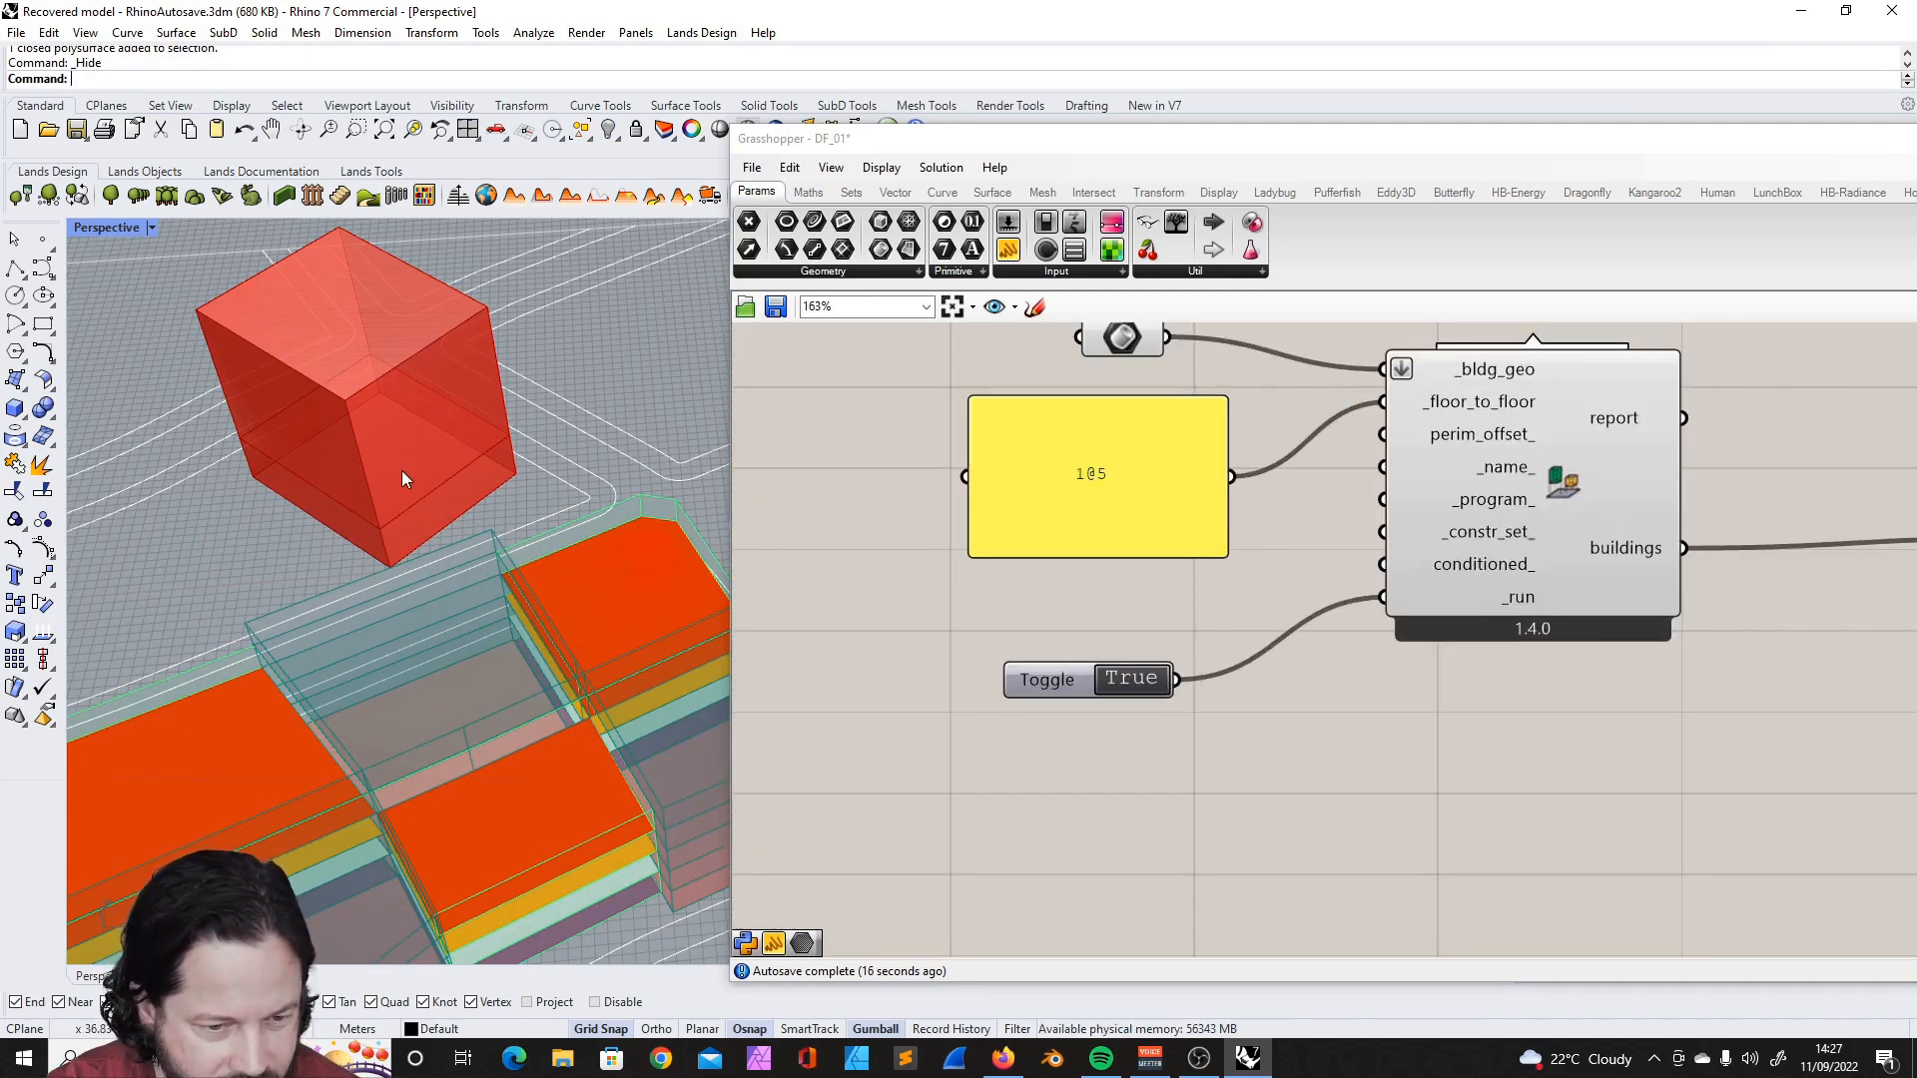
- Turn off Multiline Data for the 1@5 floor-height panel so that each line becomes a separate item
{"action": "left_click", "coordinate": [1111, 483]}
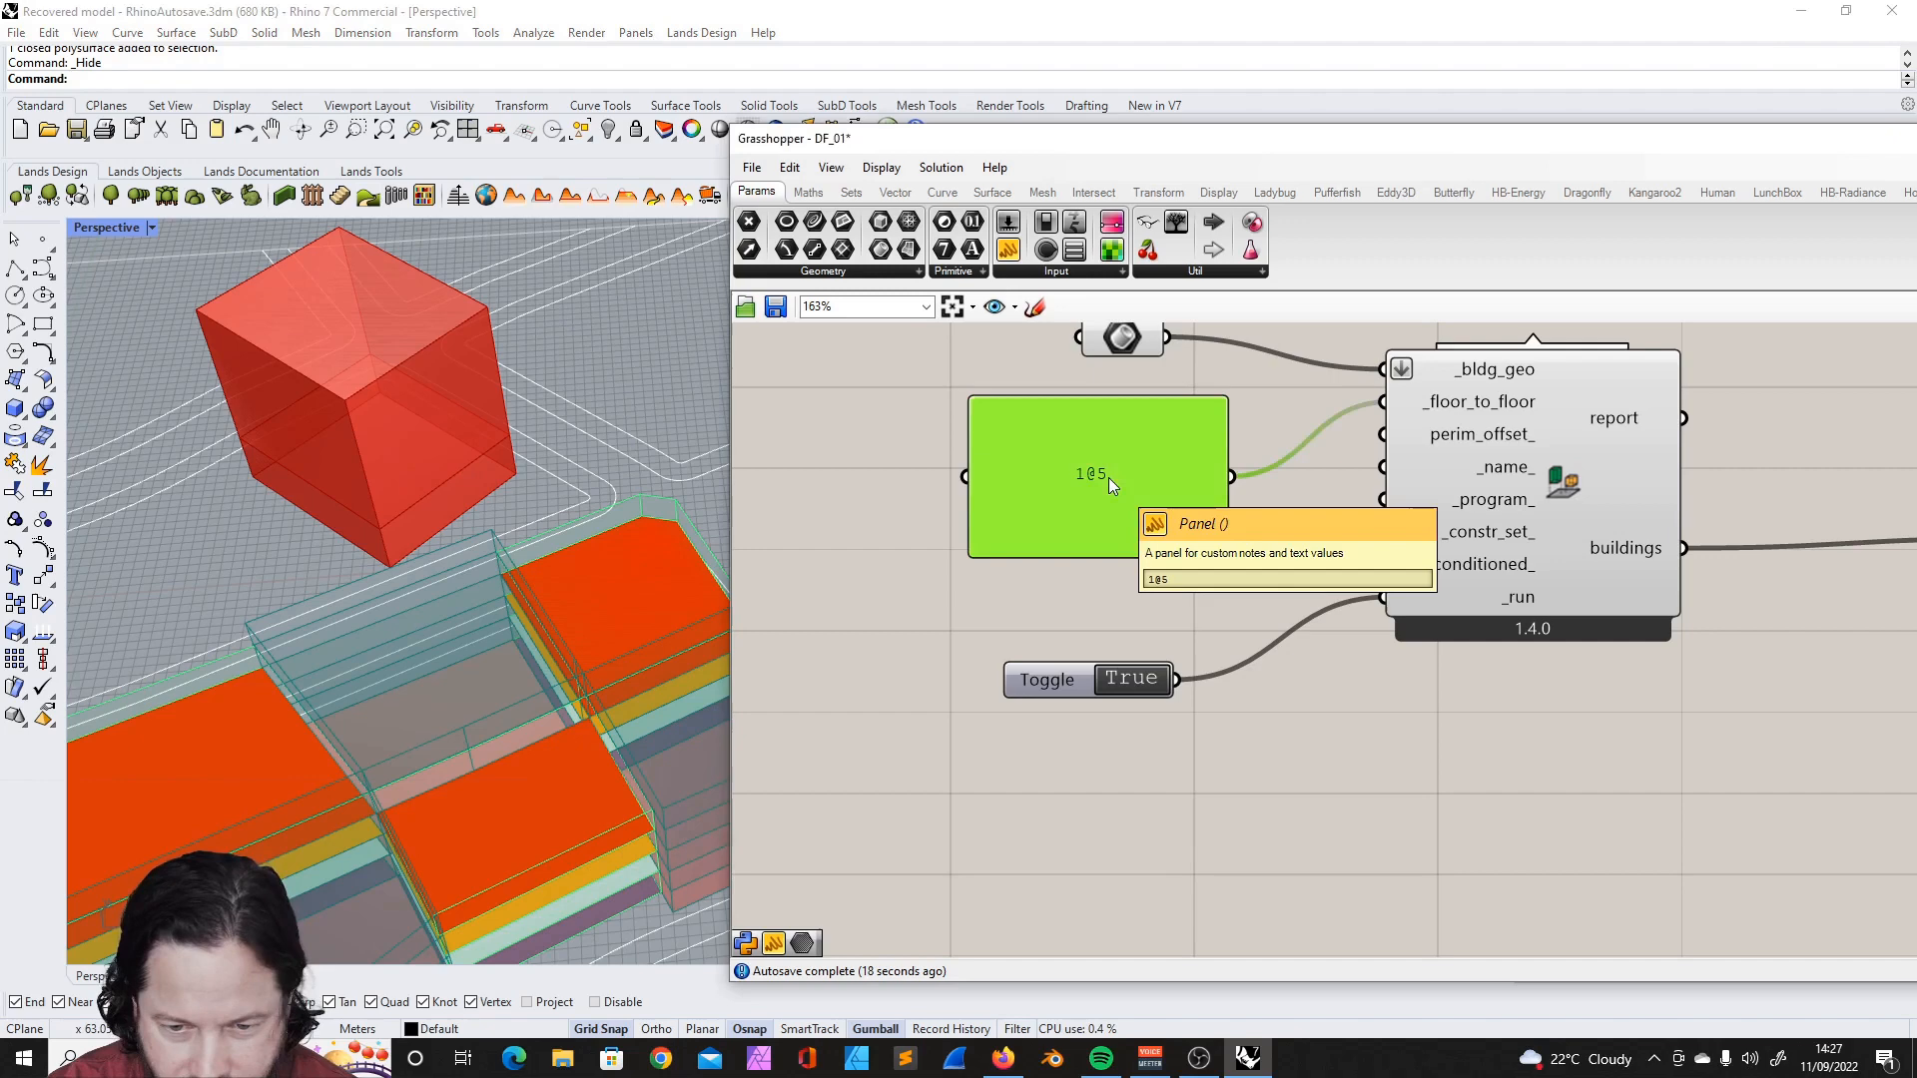
{"action": "double_click", "coordinate": [1108, 477]}
{"action": "left_click", "coordinate": [1208, 408]}
{"action": "left_click", "coordinate": [1077, 441]}
{"action": "left_click", "coordinate": [1088, 433]}
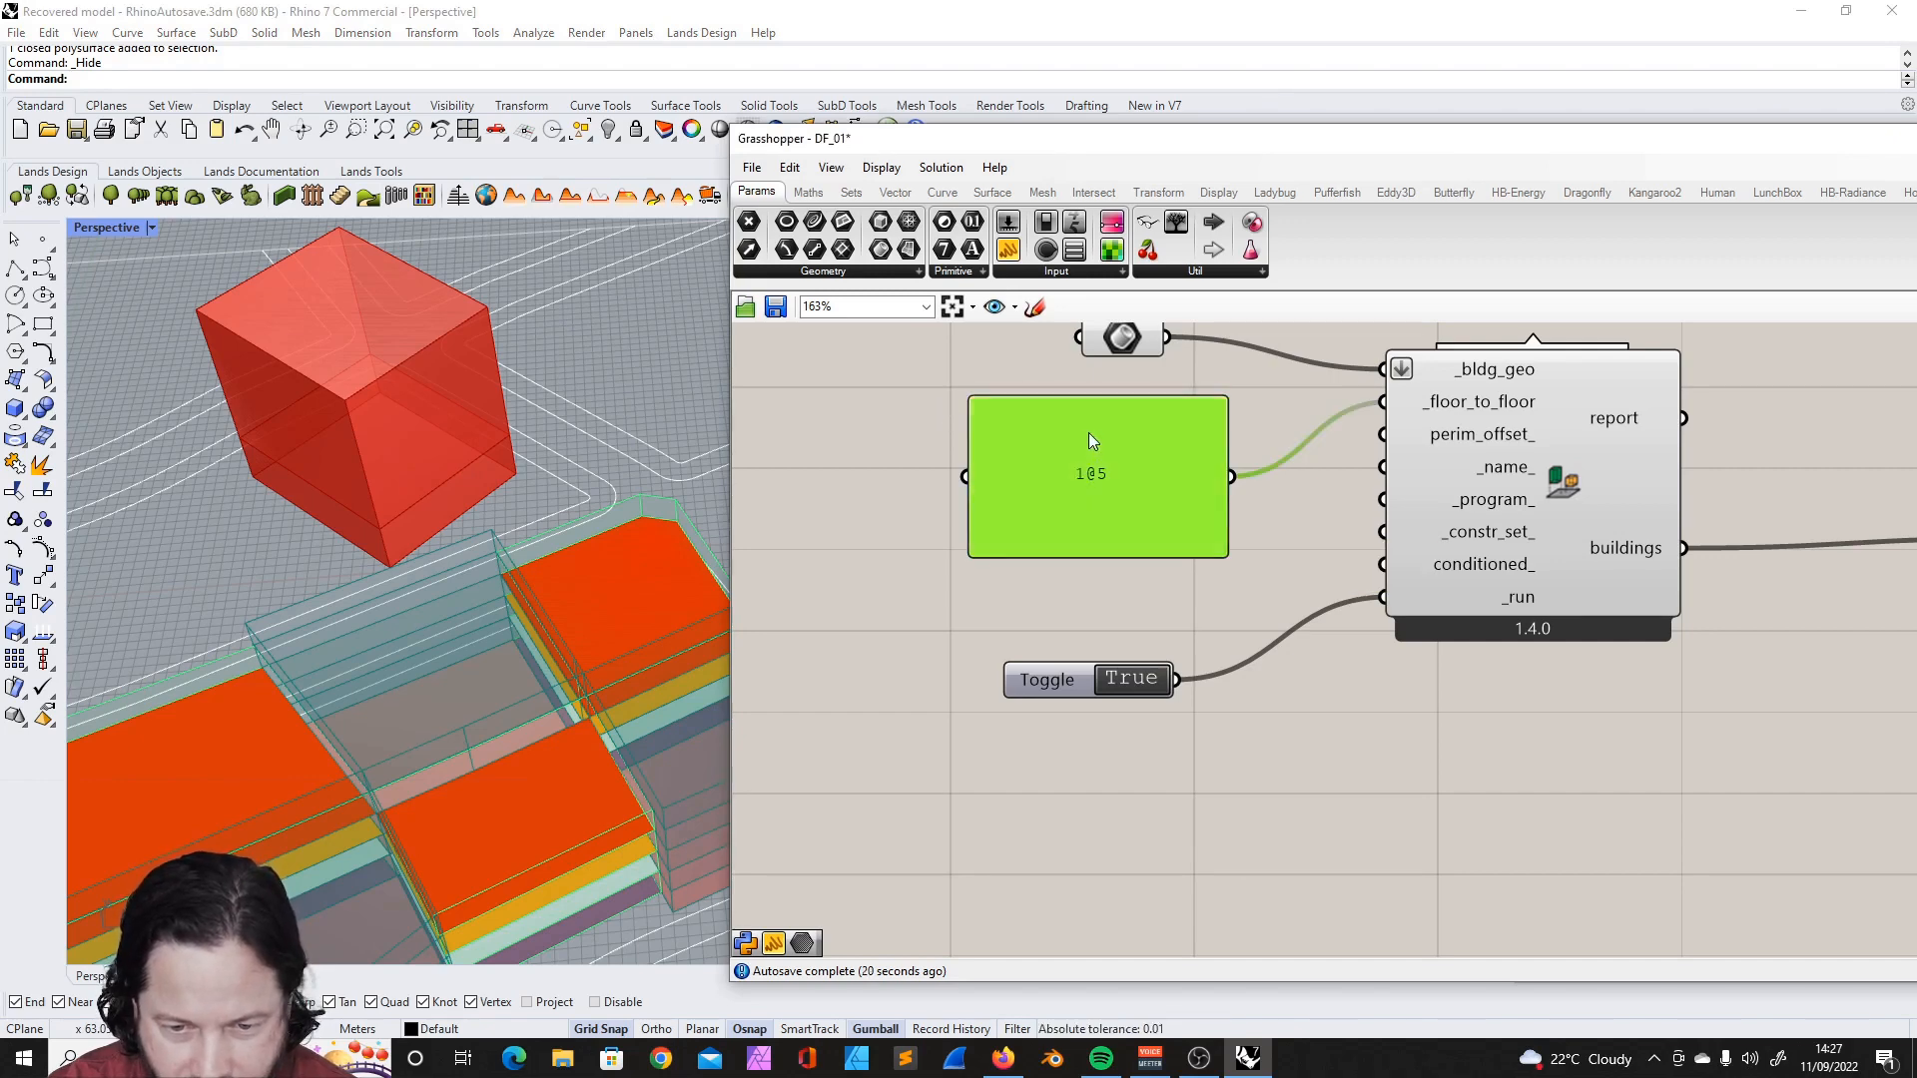
{"action": "right_click", "coordinate": [1089, 434]}
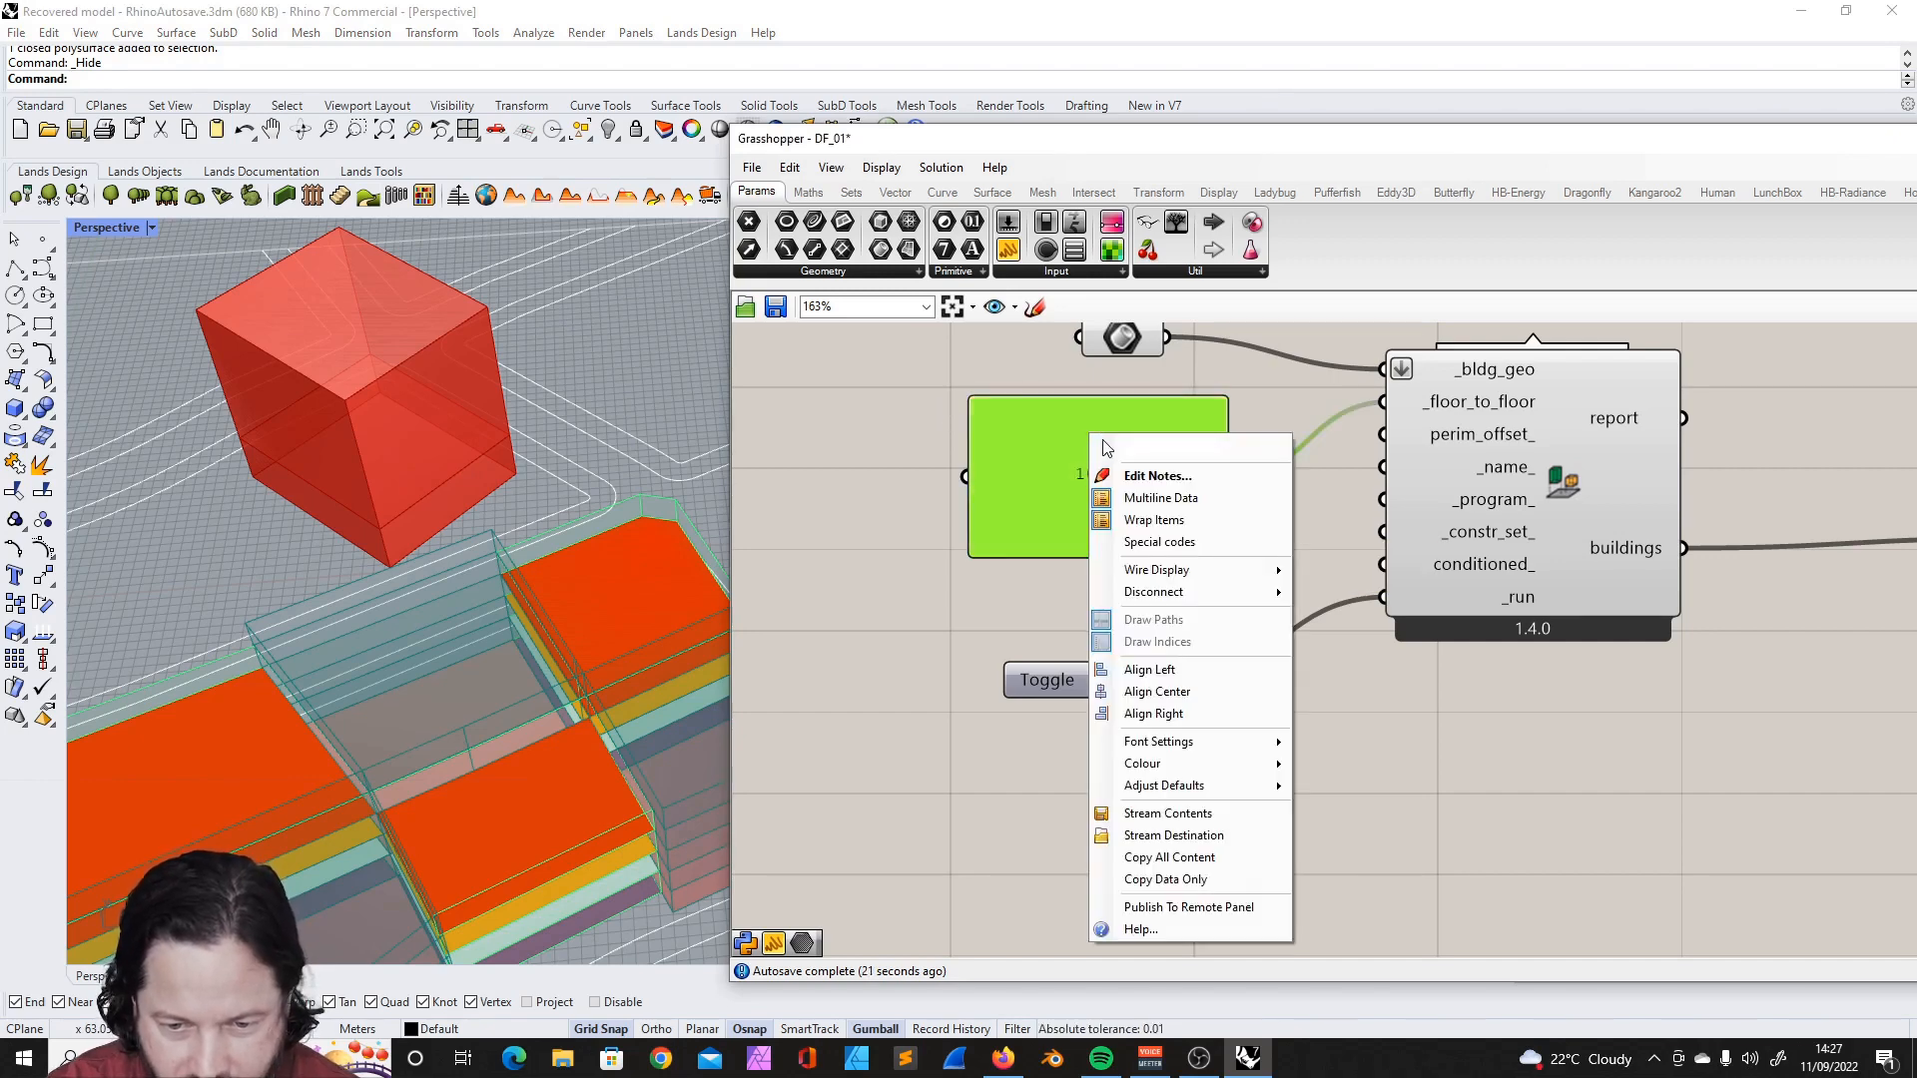
{"action": "left_click", "coordinate": [1165, 501]}
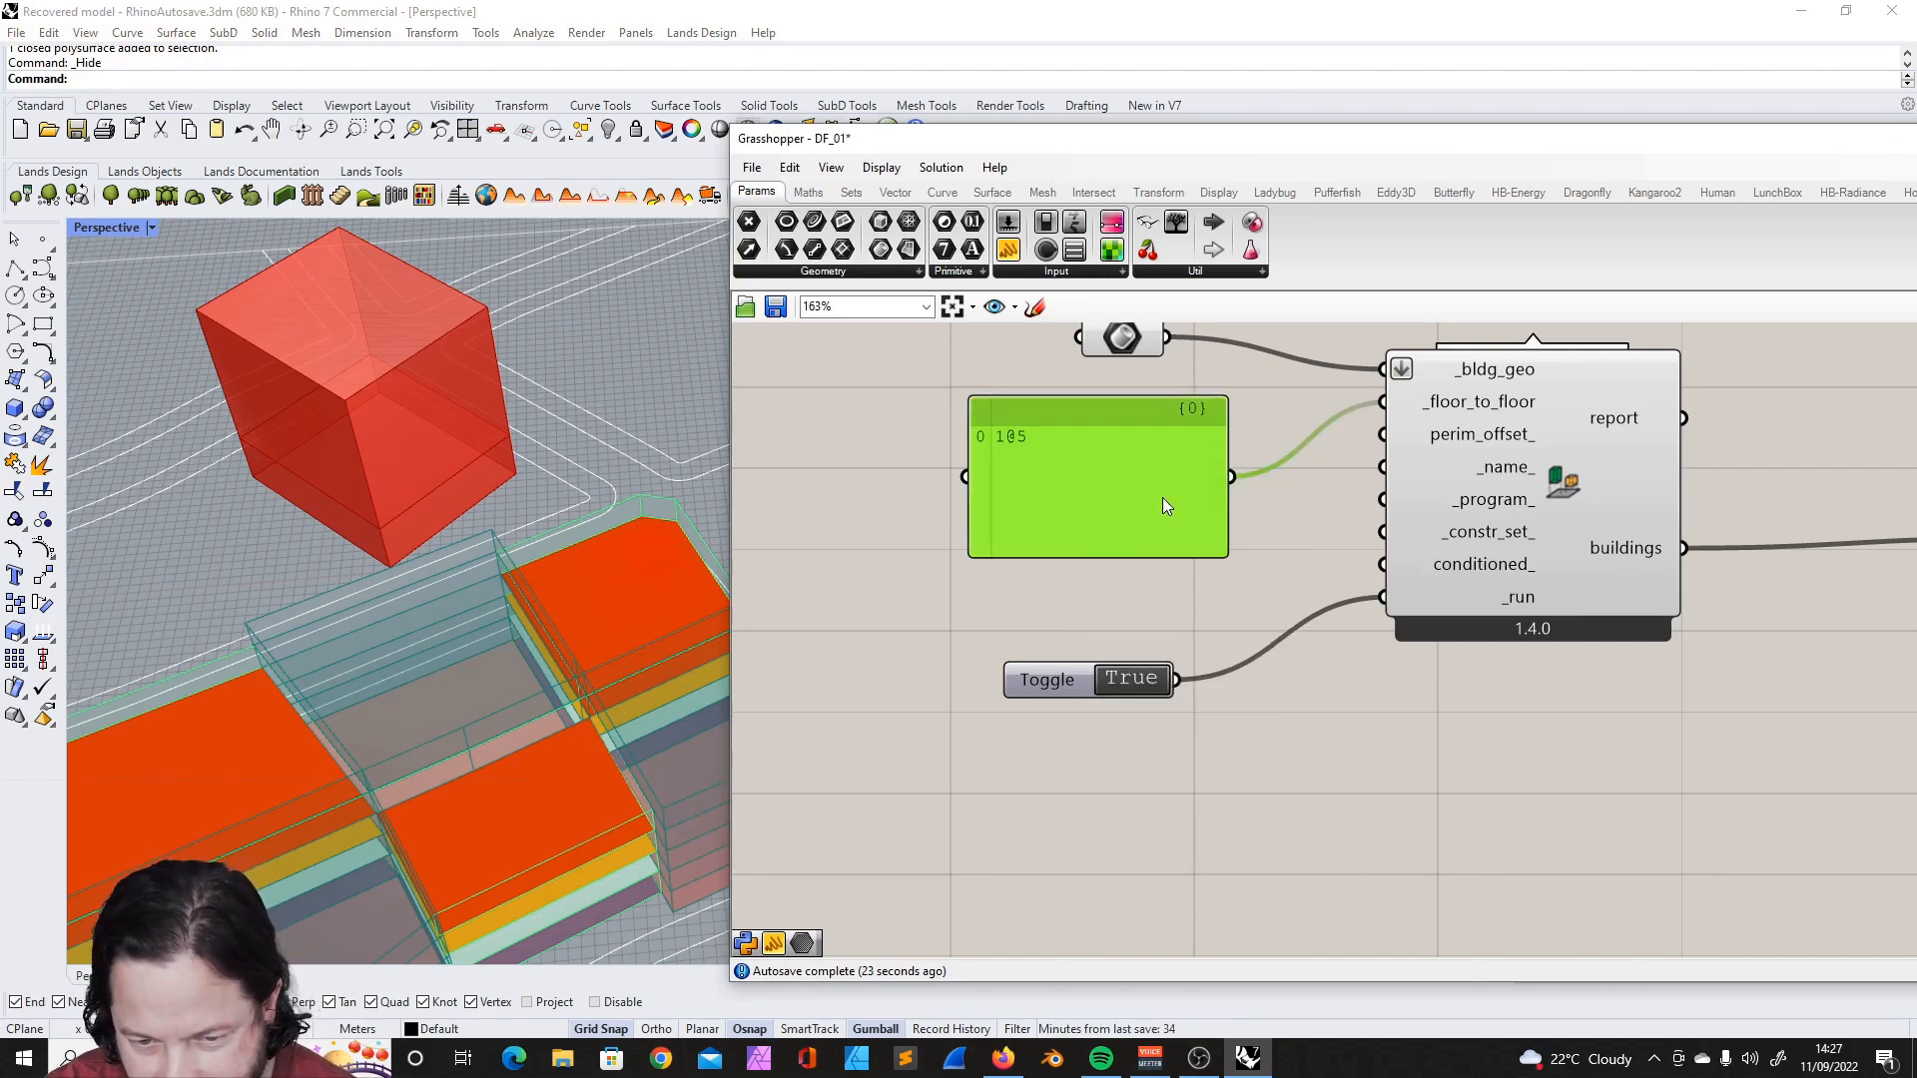
{"action": "double_click", "coordinate": [1052, 442]}
{"action": "left_click", "coordinate": [1136, 413]}
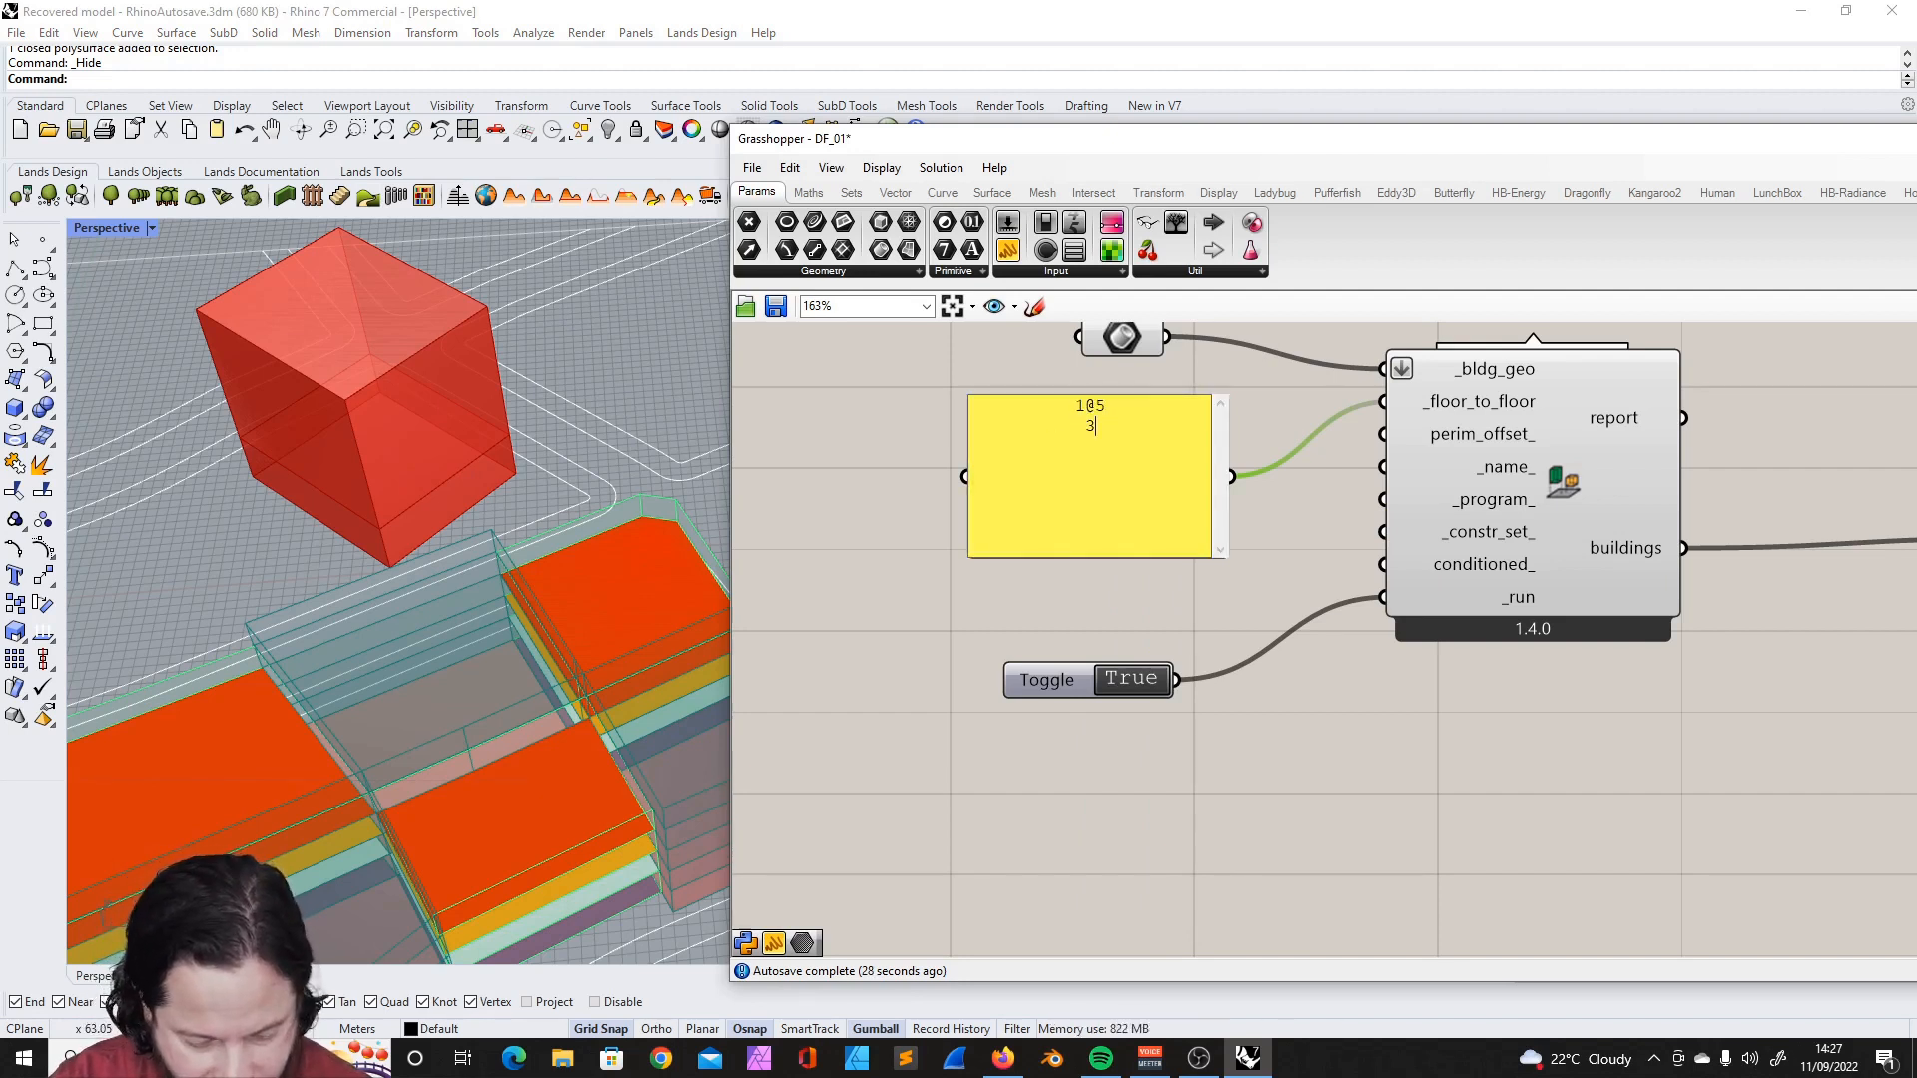
{"action": "type", "text": "3@"}
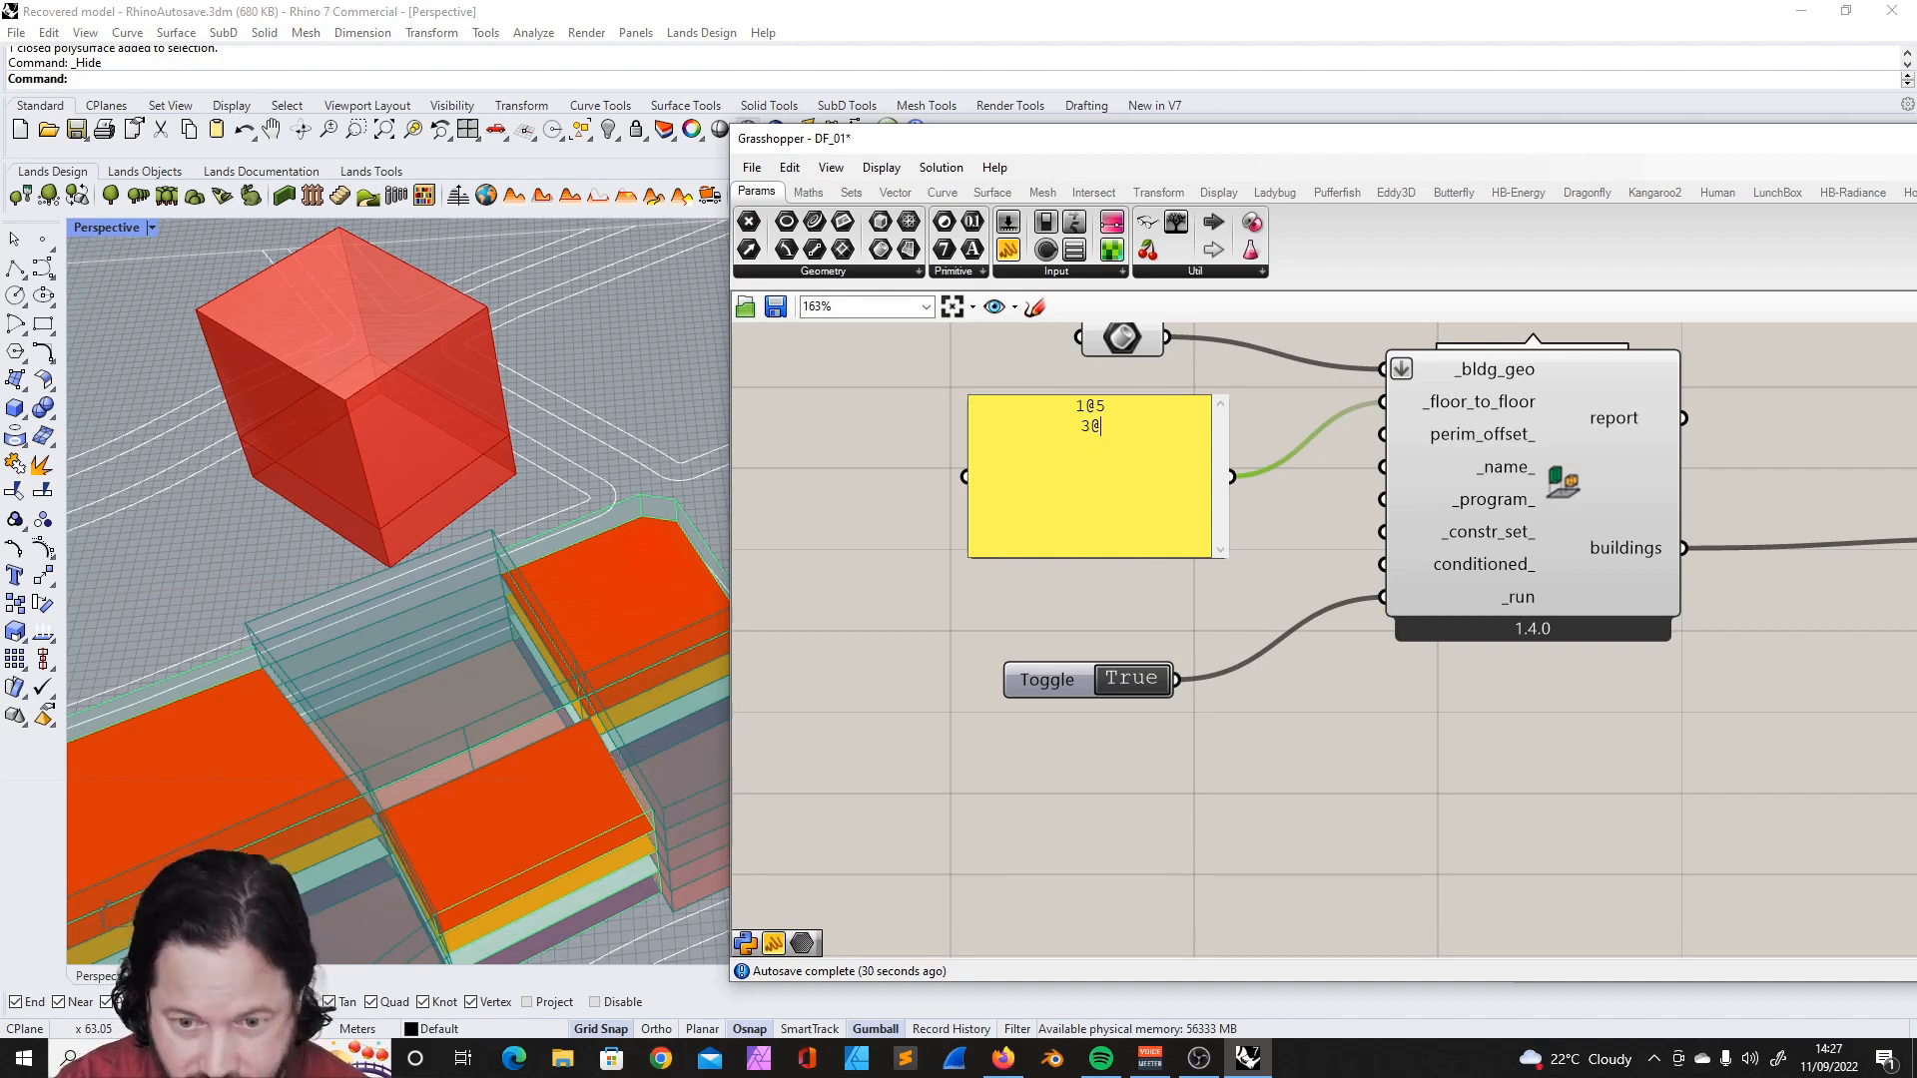
{"action": "type", "text": "3"}
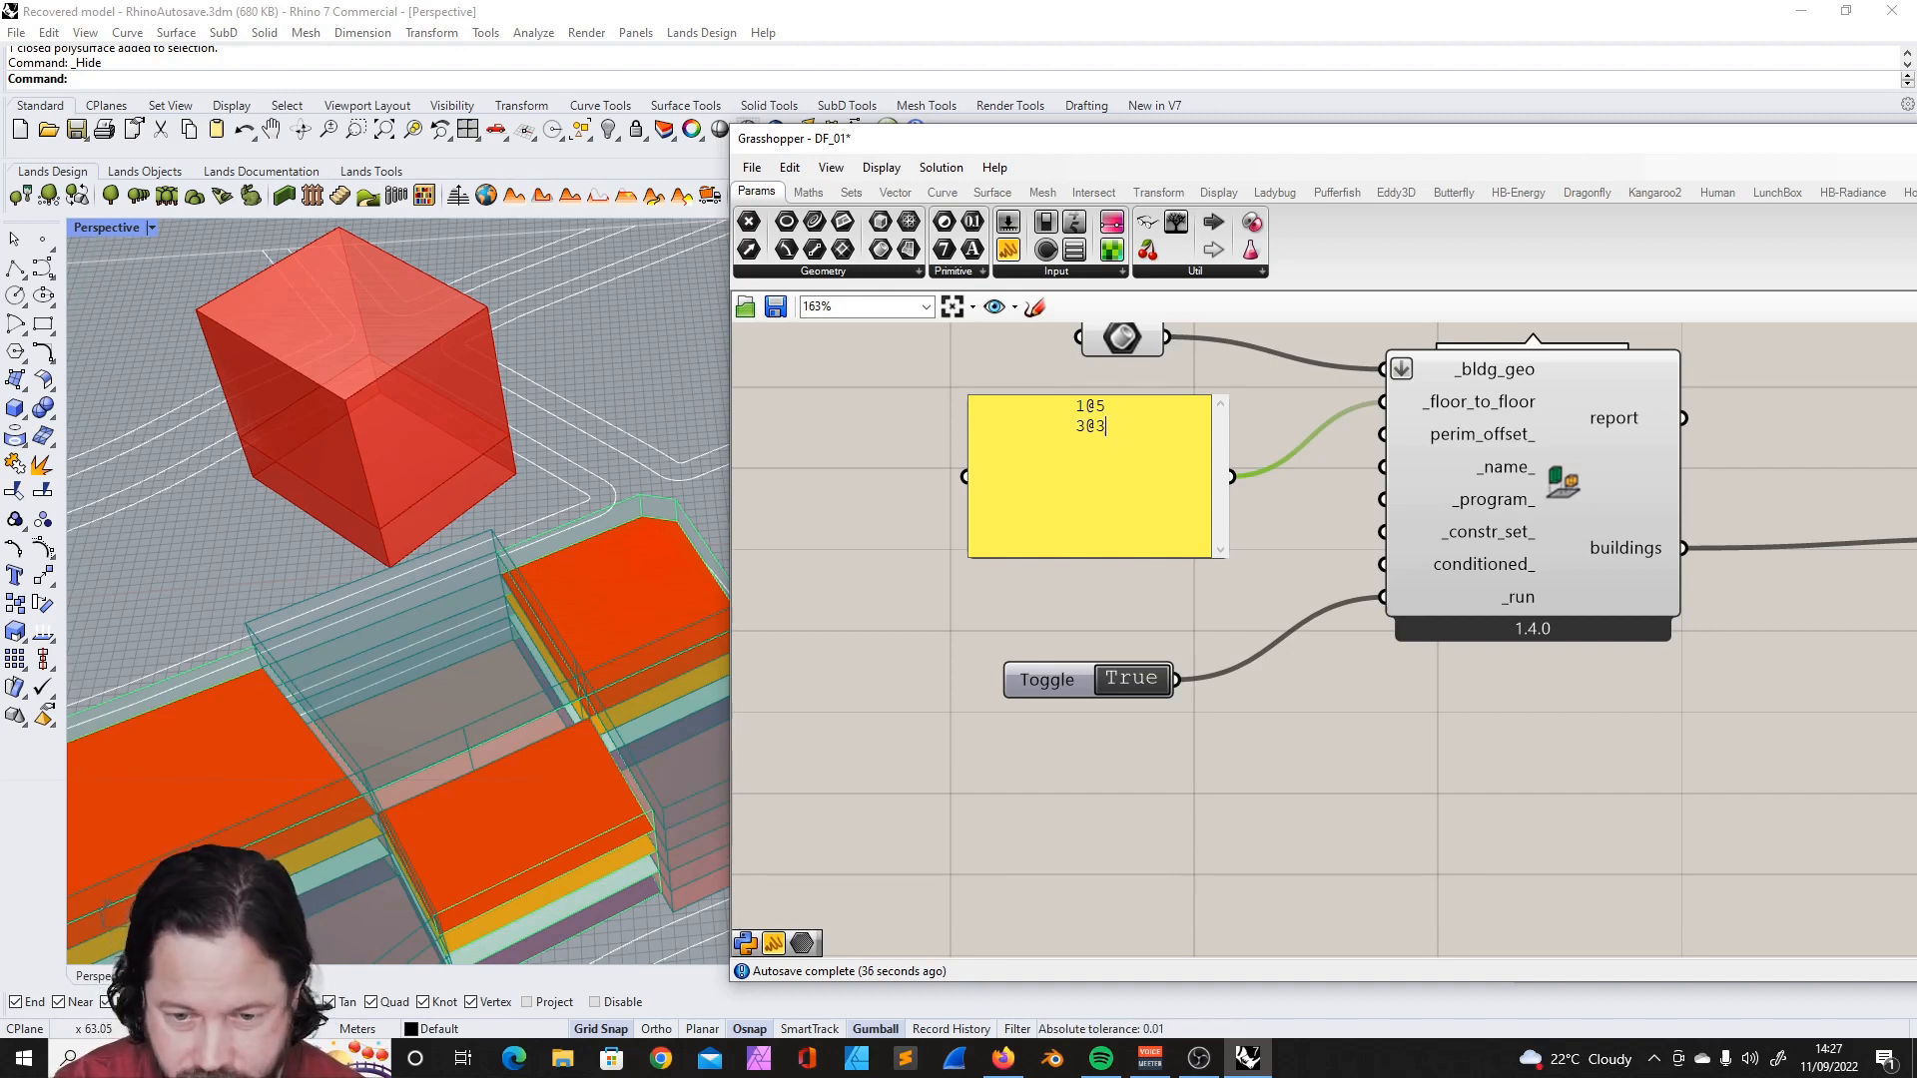
{"action": "type", "text": ".7"}
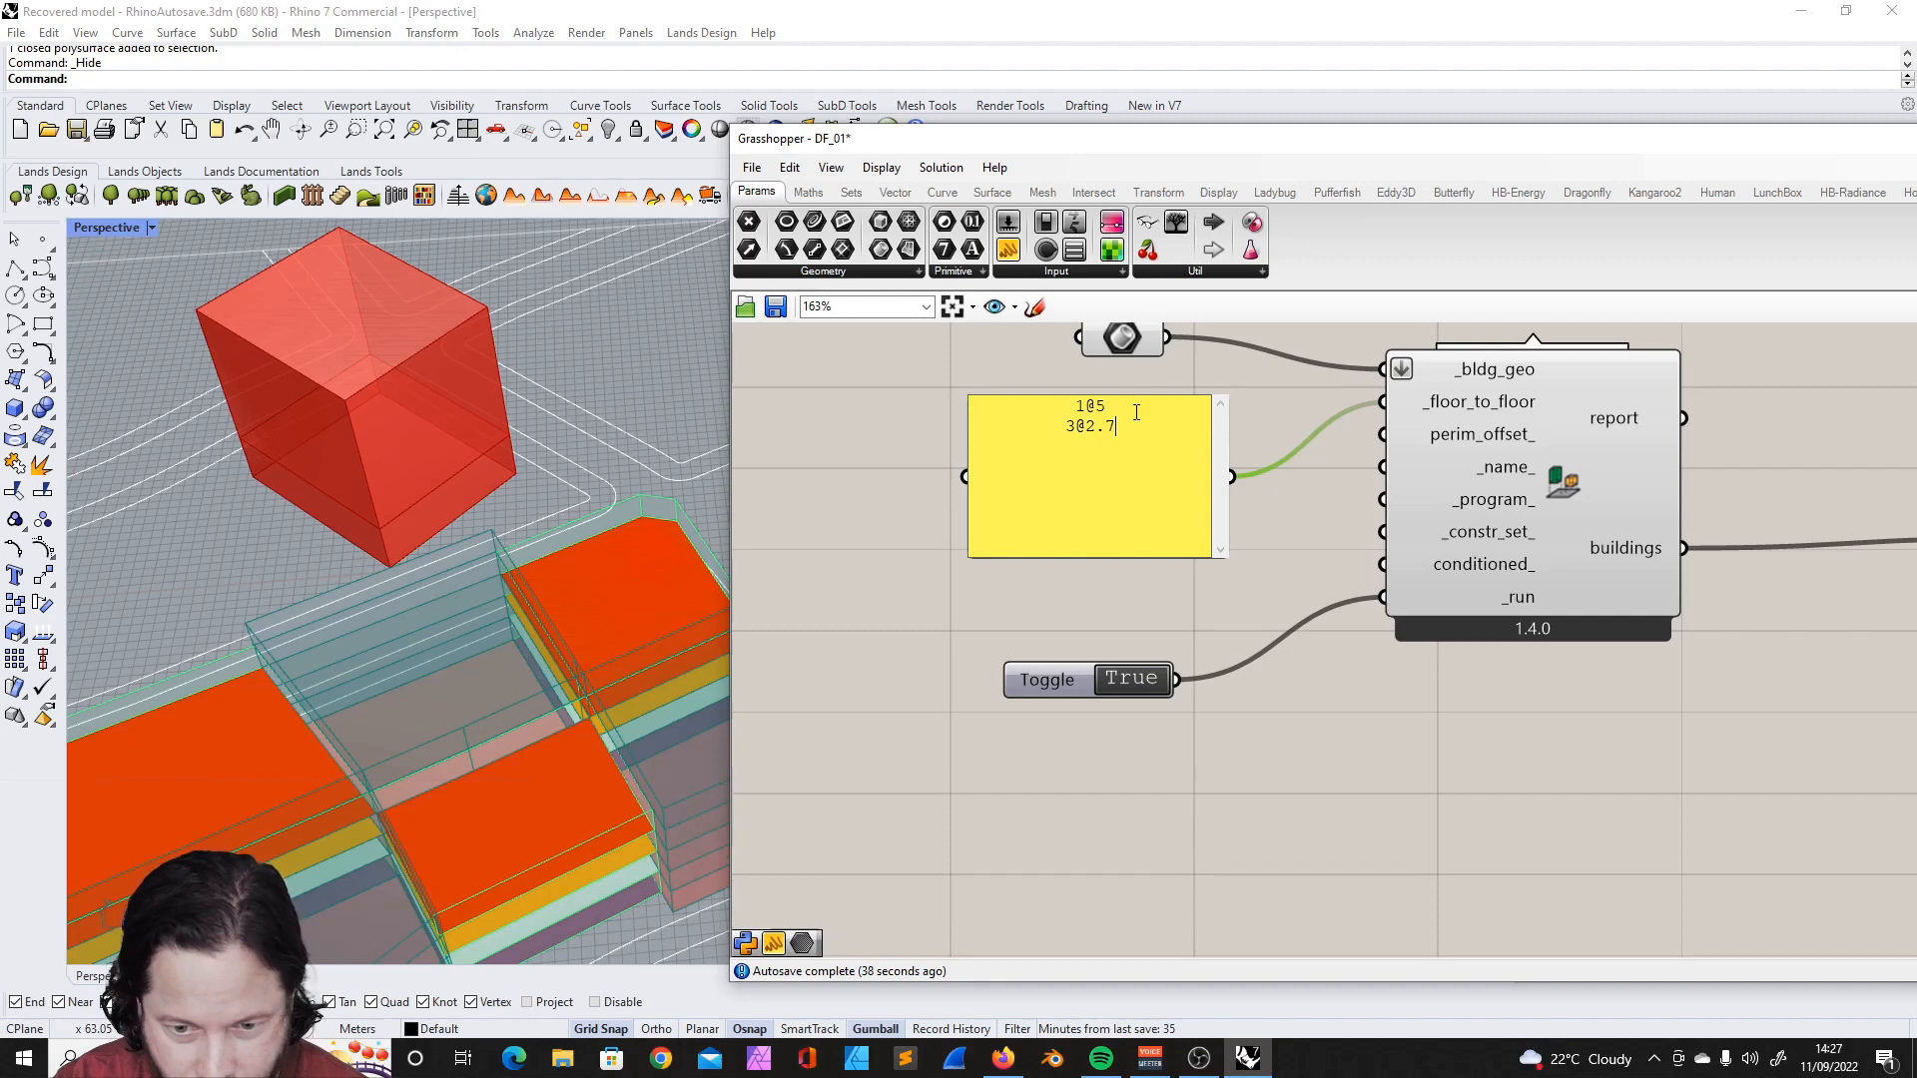
{"action": "left_click", "coordinate": [840, 435]}
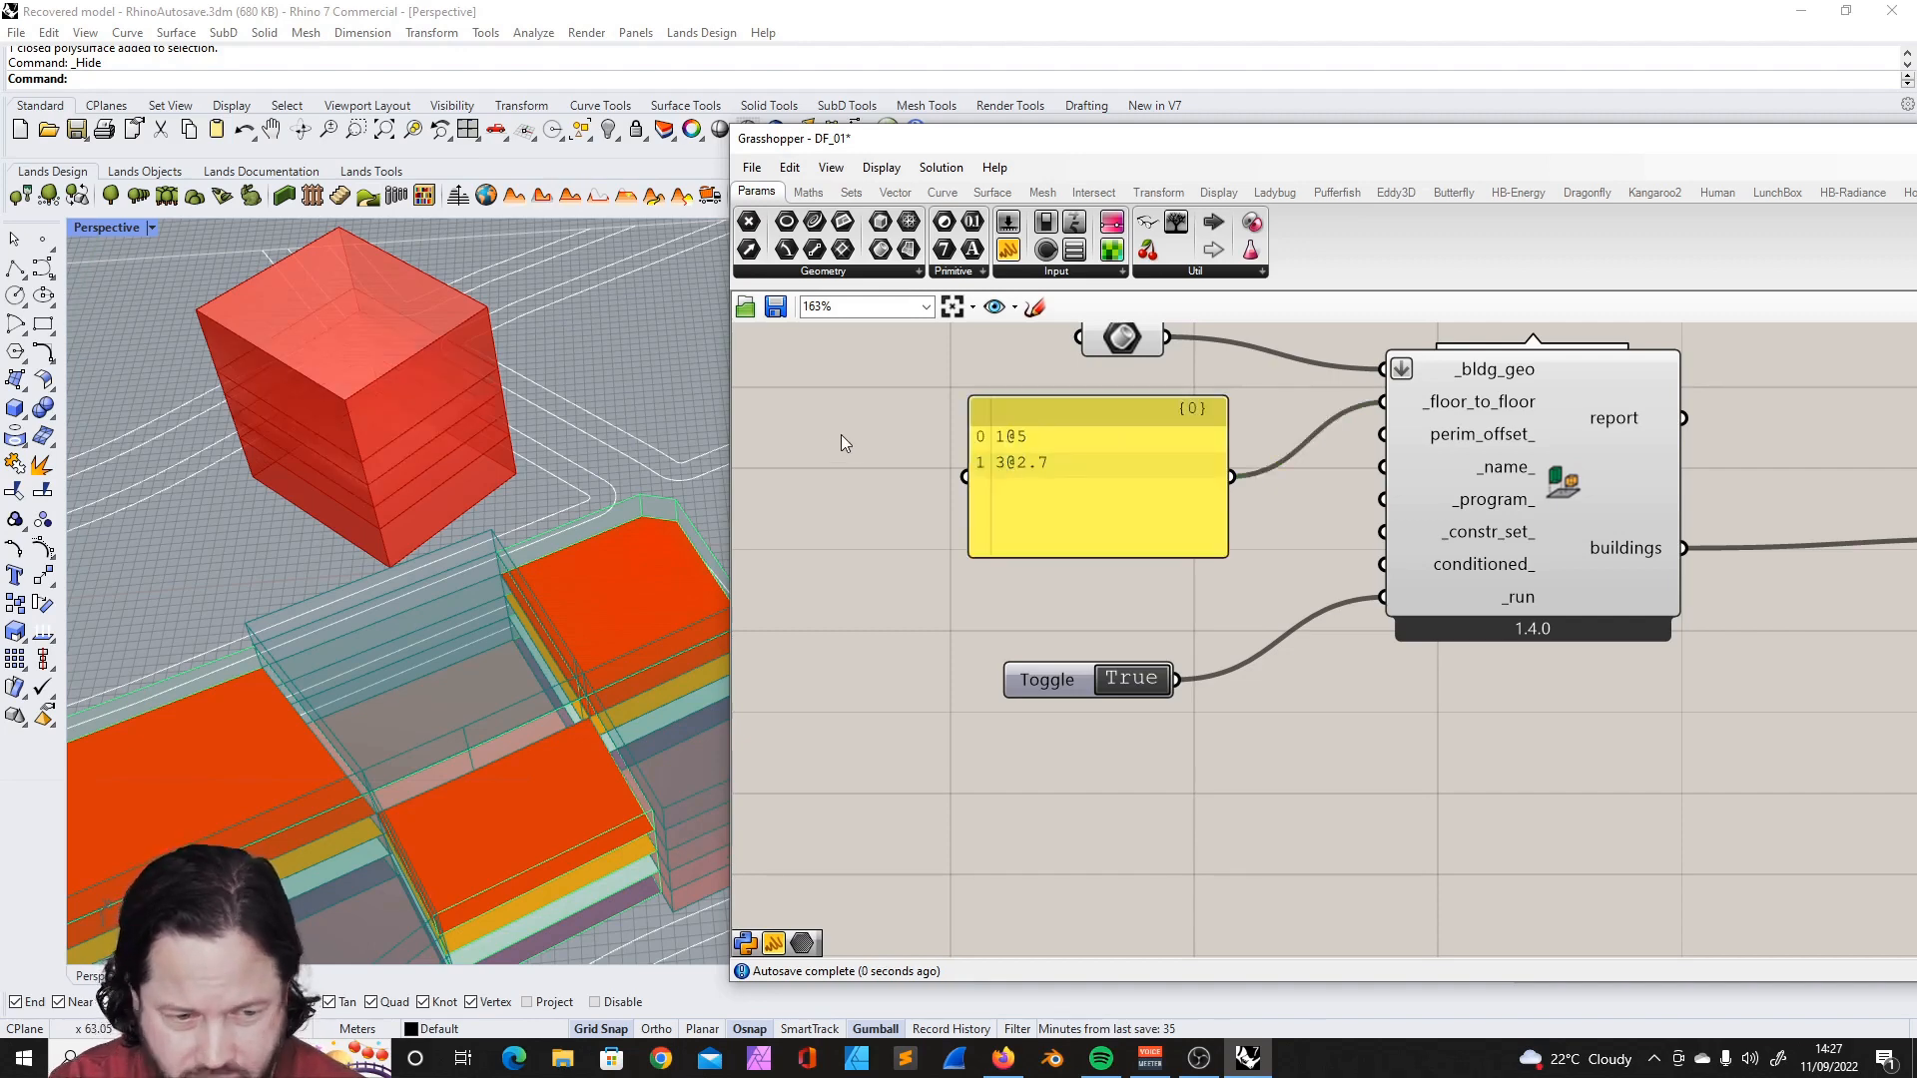
{"action": "right_click_drag", "start_coordinate": [427, 451], "coordinate": [432, 405]}
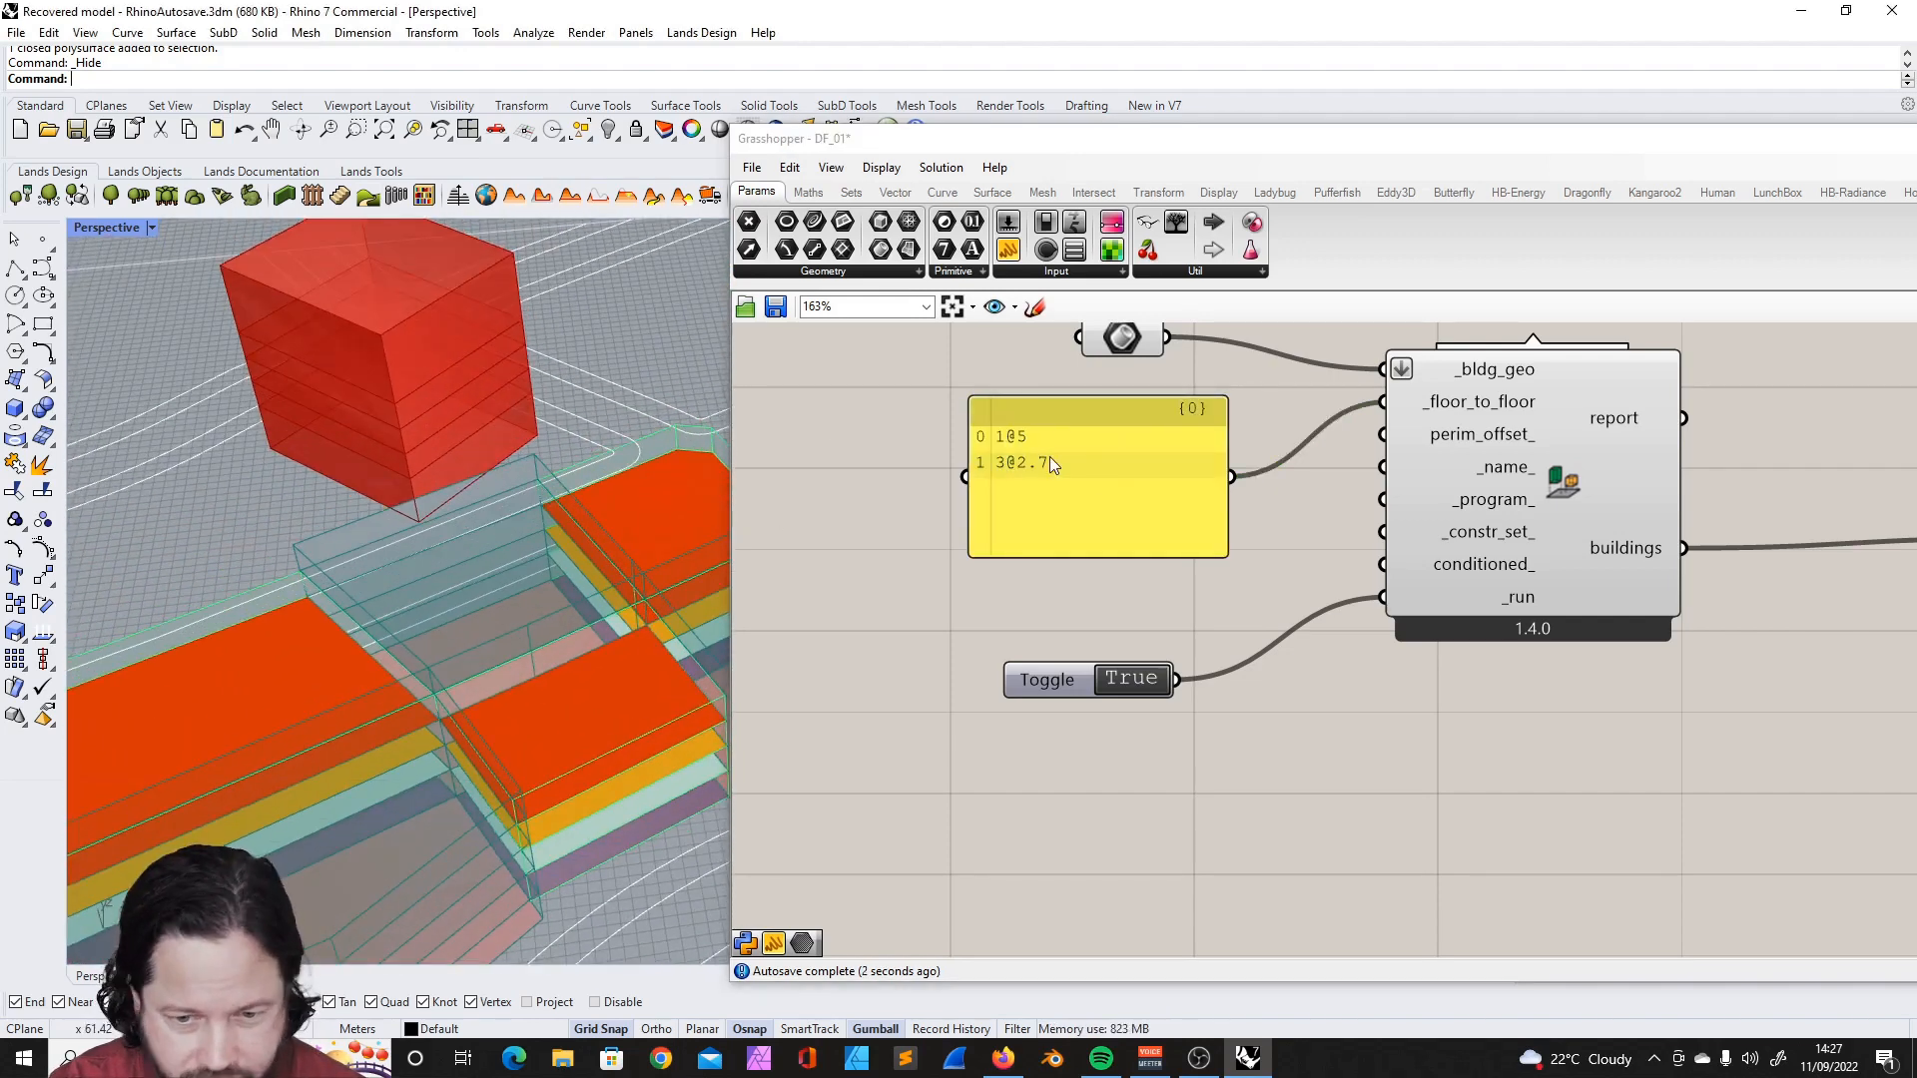
{"action": "double_click", "coordinate": [1063, 463]}
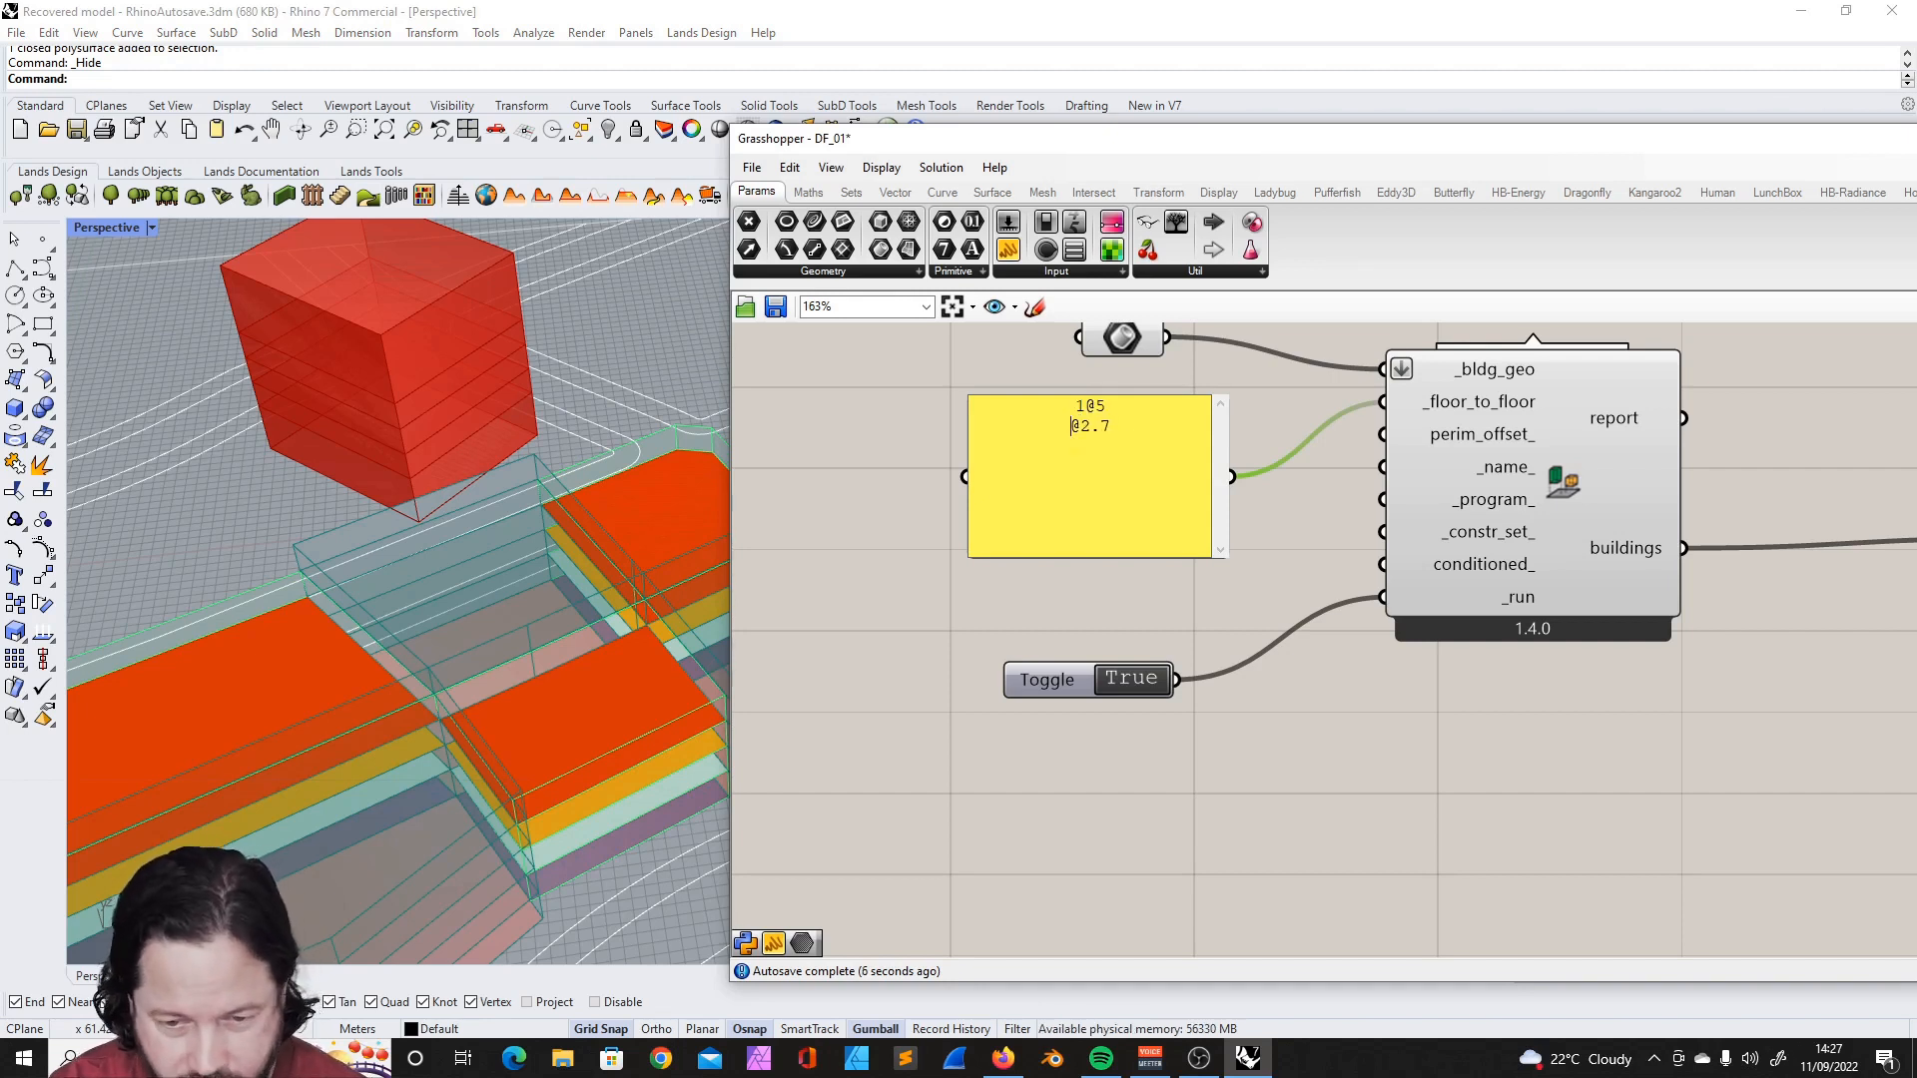
{"action": "type", "text": "5"}
{"action": "key", "text": "Return"}
{"action": "key", "text": "BackSpace"}
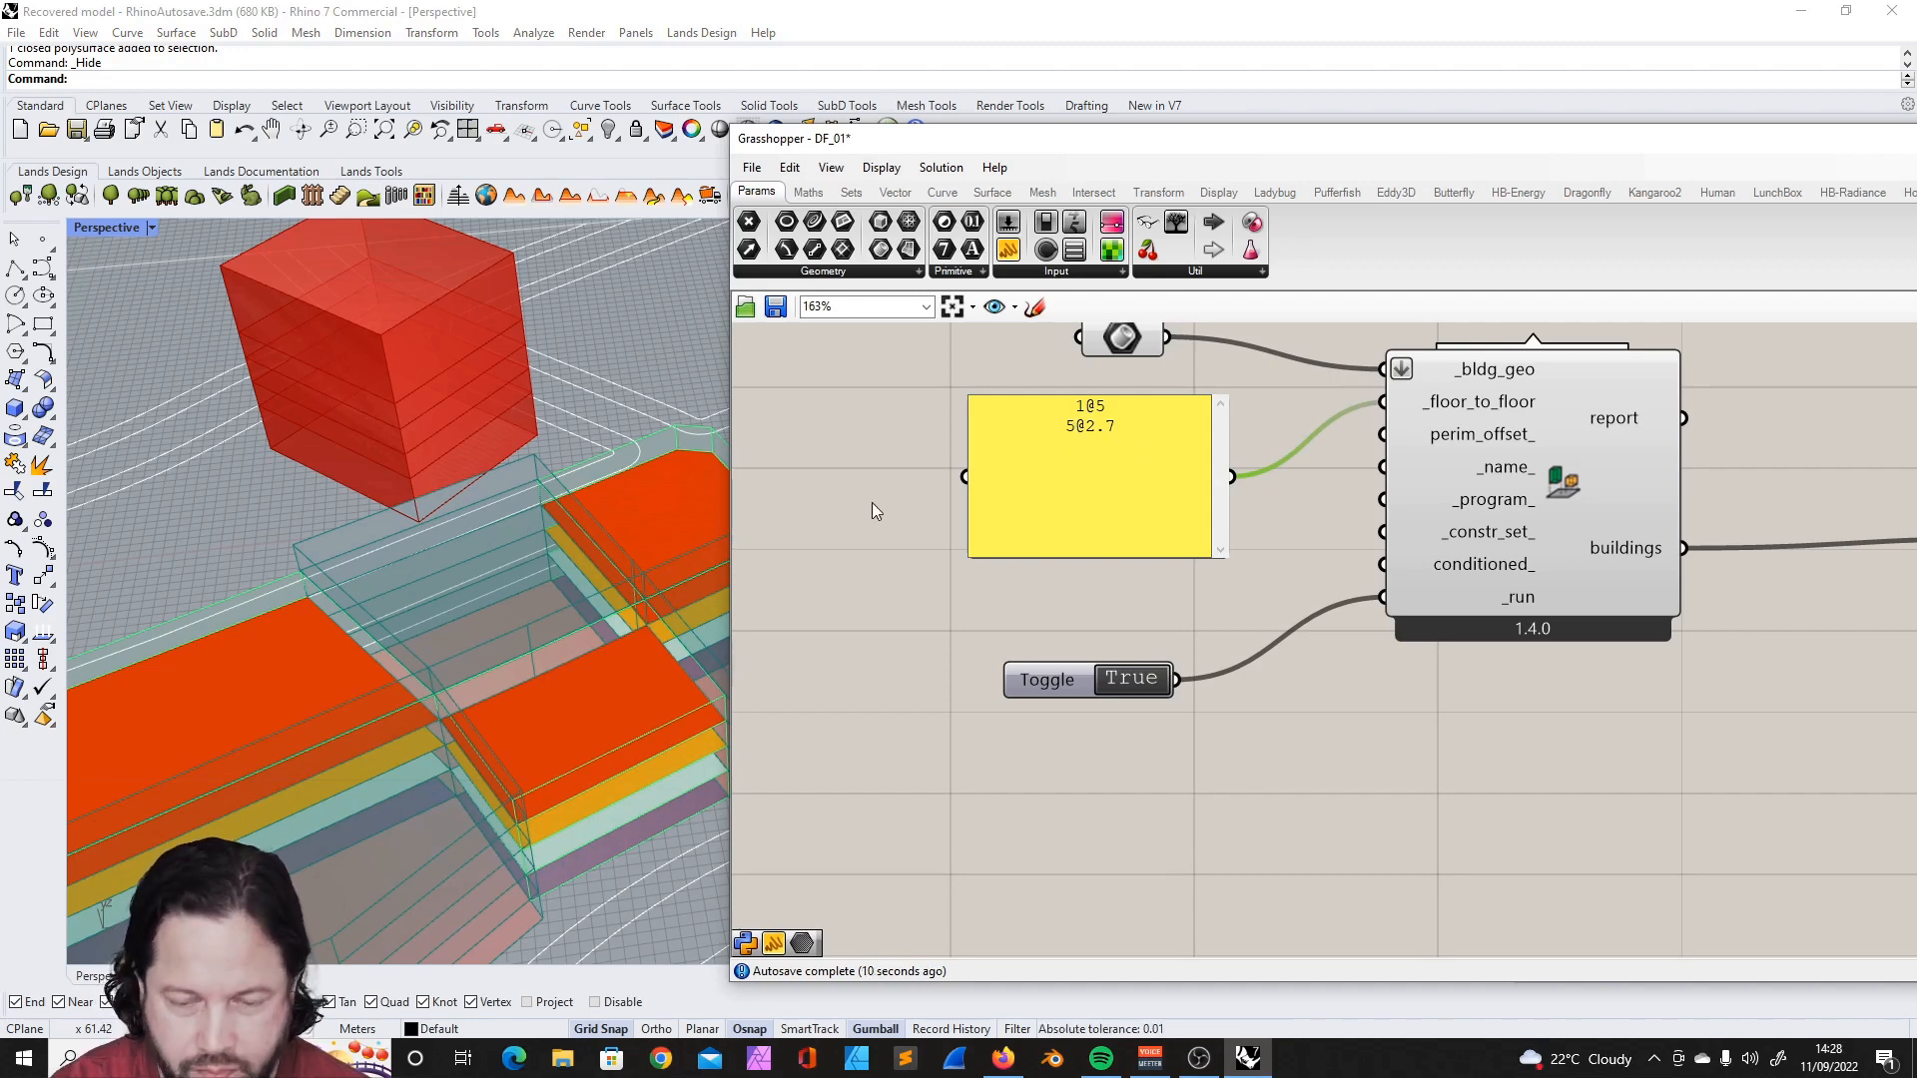
{"action": "key", "text": "BackSpace"}
{"action": "type", "text": "6"}
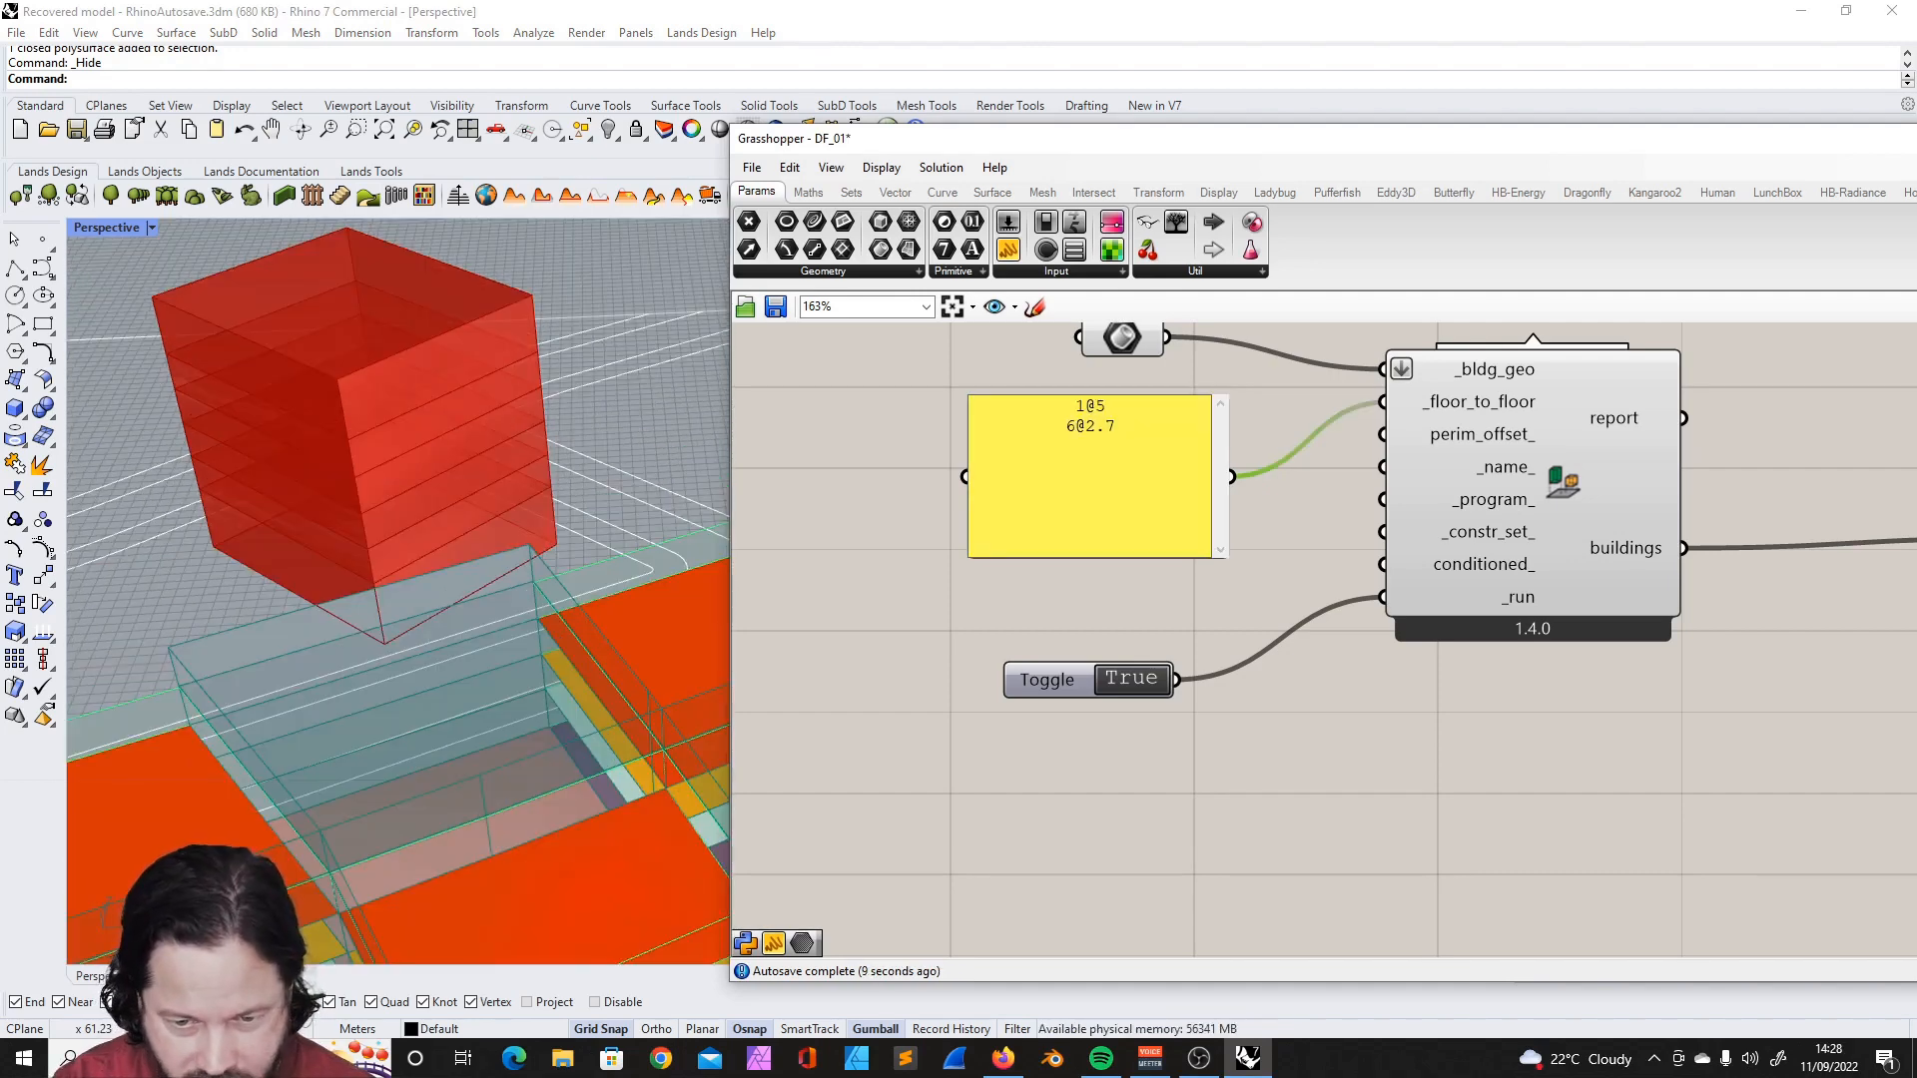
{"action": "left_click", "coordinate": [883, 495]}
- Duplicate the tower's Room2D coloring and transparent preview components and place the copies beside the DF Building from Solid chain
{"action": "scroll", "coordinate": [1091, 614], "scroll_direction": "down", "scroll_amount": 9}
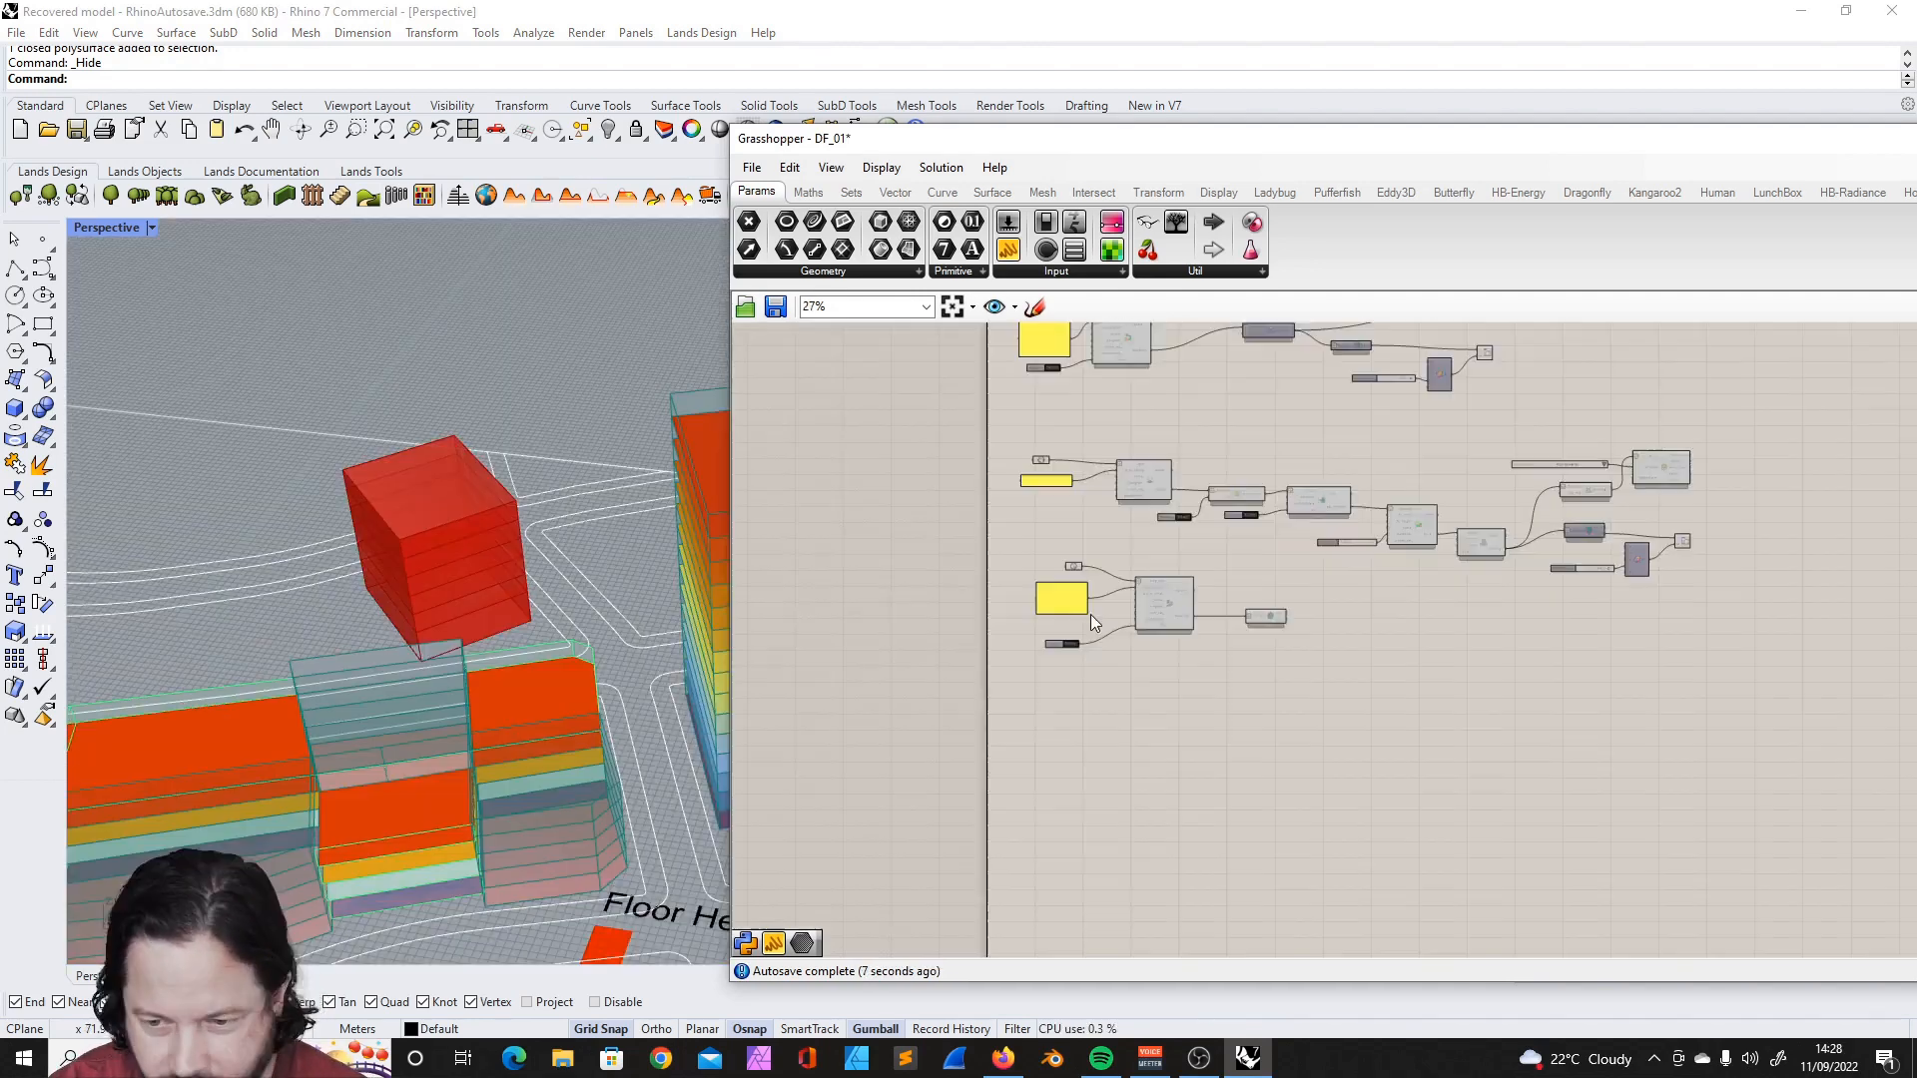
{"action": "scroll", "coordinate": [1543, 553], "scroll_direction": "up", "scroll_amount": 3}
{"action": "scroll", "coordinate": [1322, 539], "scroll_direction": "up", "scroll_amount": 5}
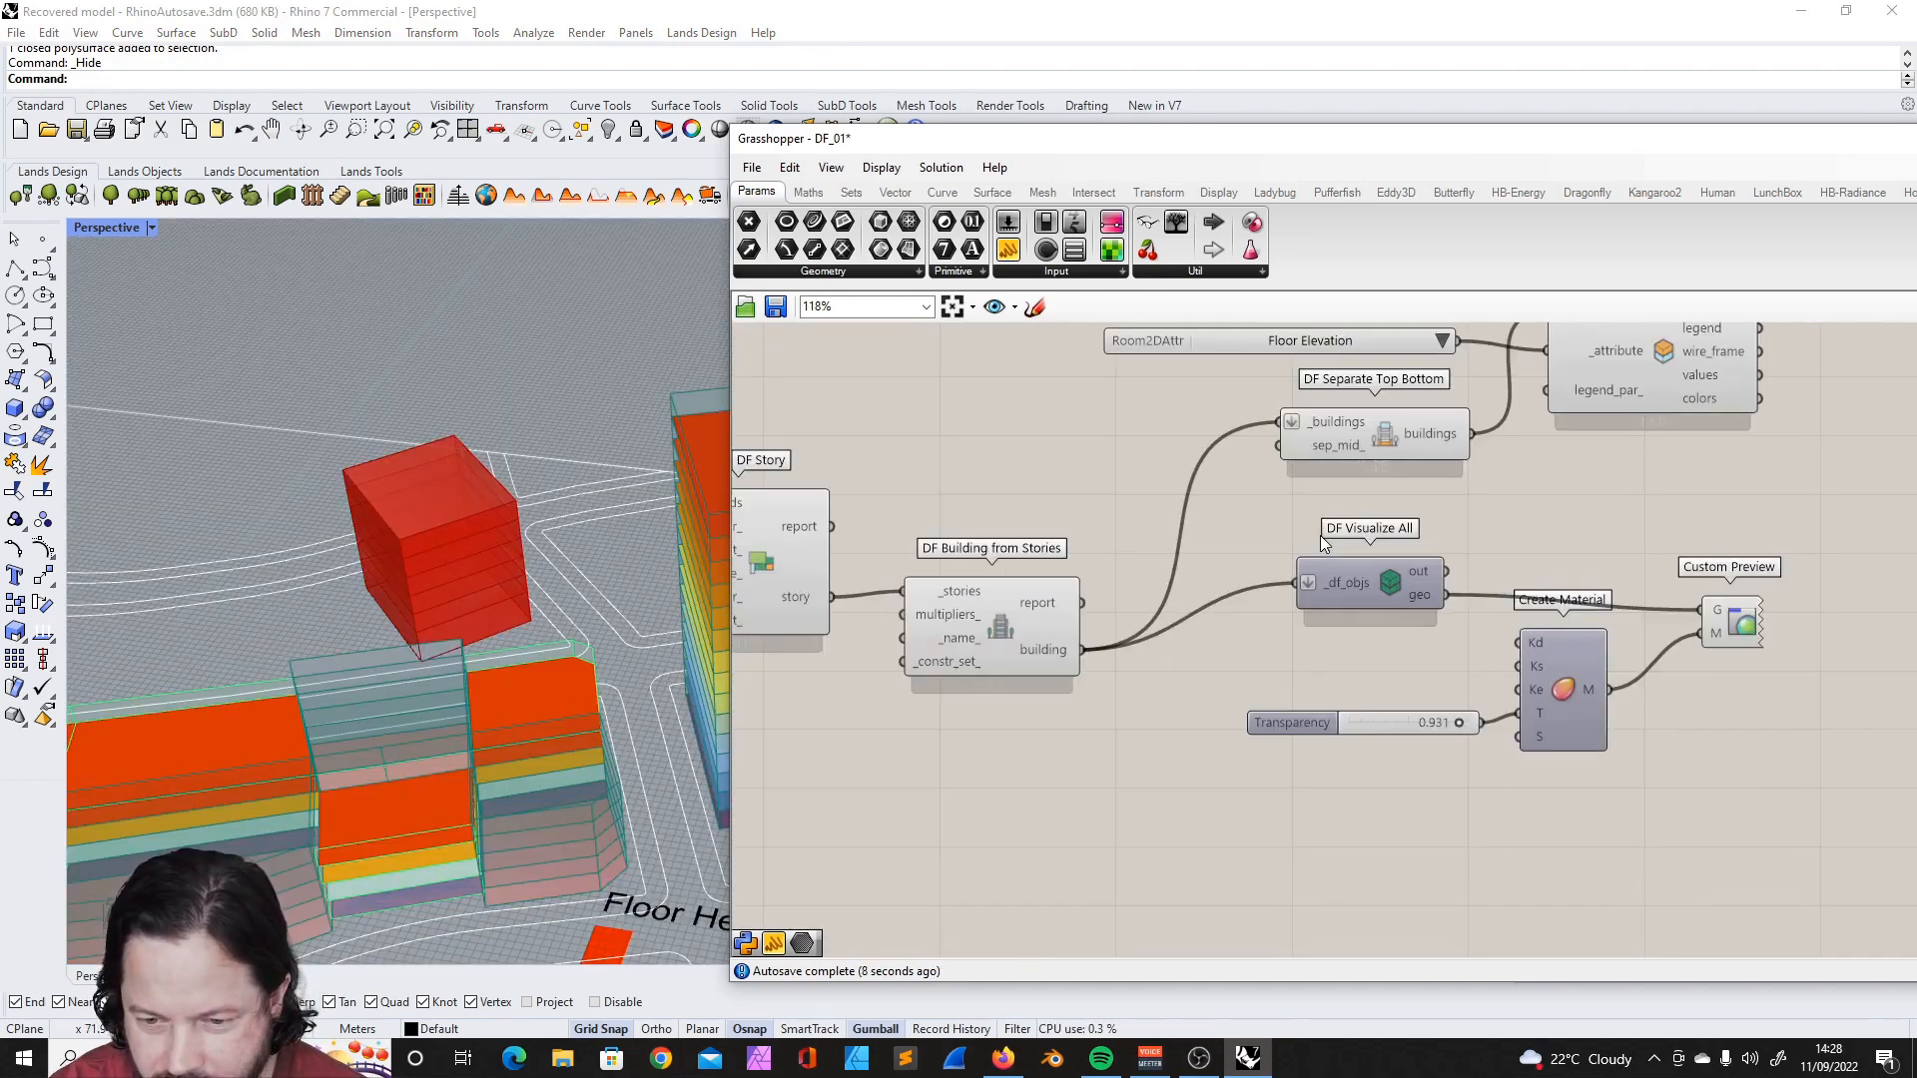
{"action": "scroll", "coordinate": [1320, 535], "scroll_direction": "down", "scroll_amount": 2}
{"action": "left_click_drag", "start_coordinate": [1246, 716], "coordinate": [1697, 539]}
{"action": "scroll", "coordinate": [1192, 367], "scroll_direction": "down", "scroll_amount": 3}
{"action": "left_click_drag", "start_coordinate": [1165, 336], "coordinate": [1563, 674], "text": "shift"}
{"action": "left_click", "coordinate": [1351, 527]}
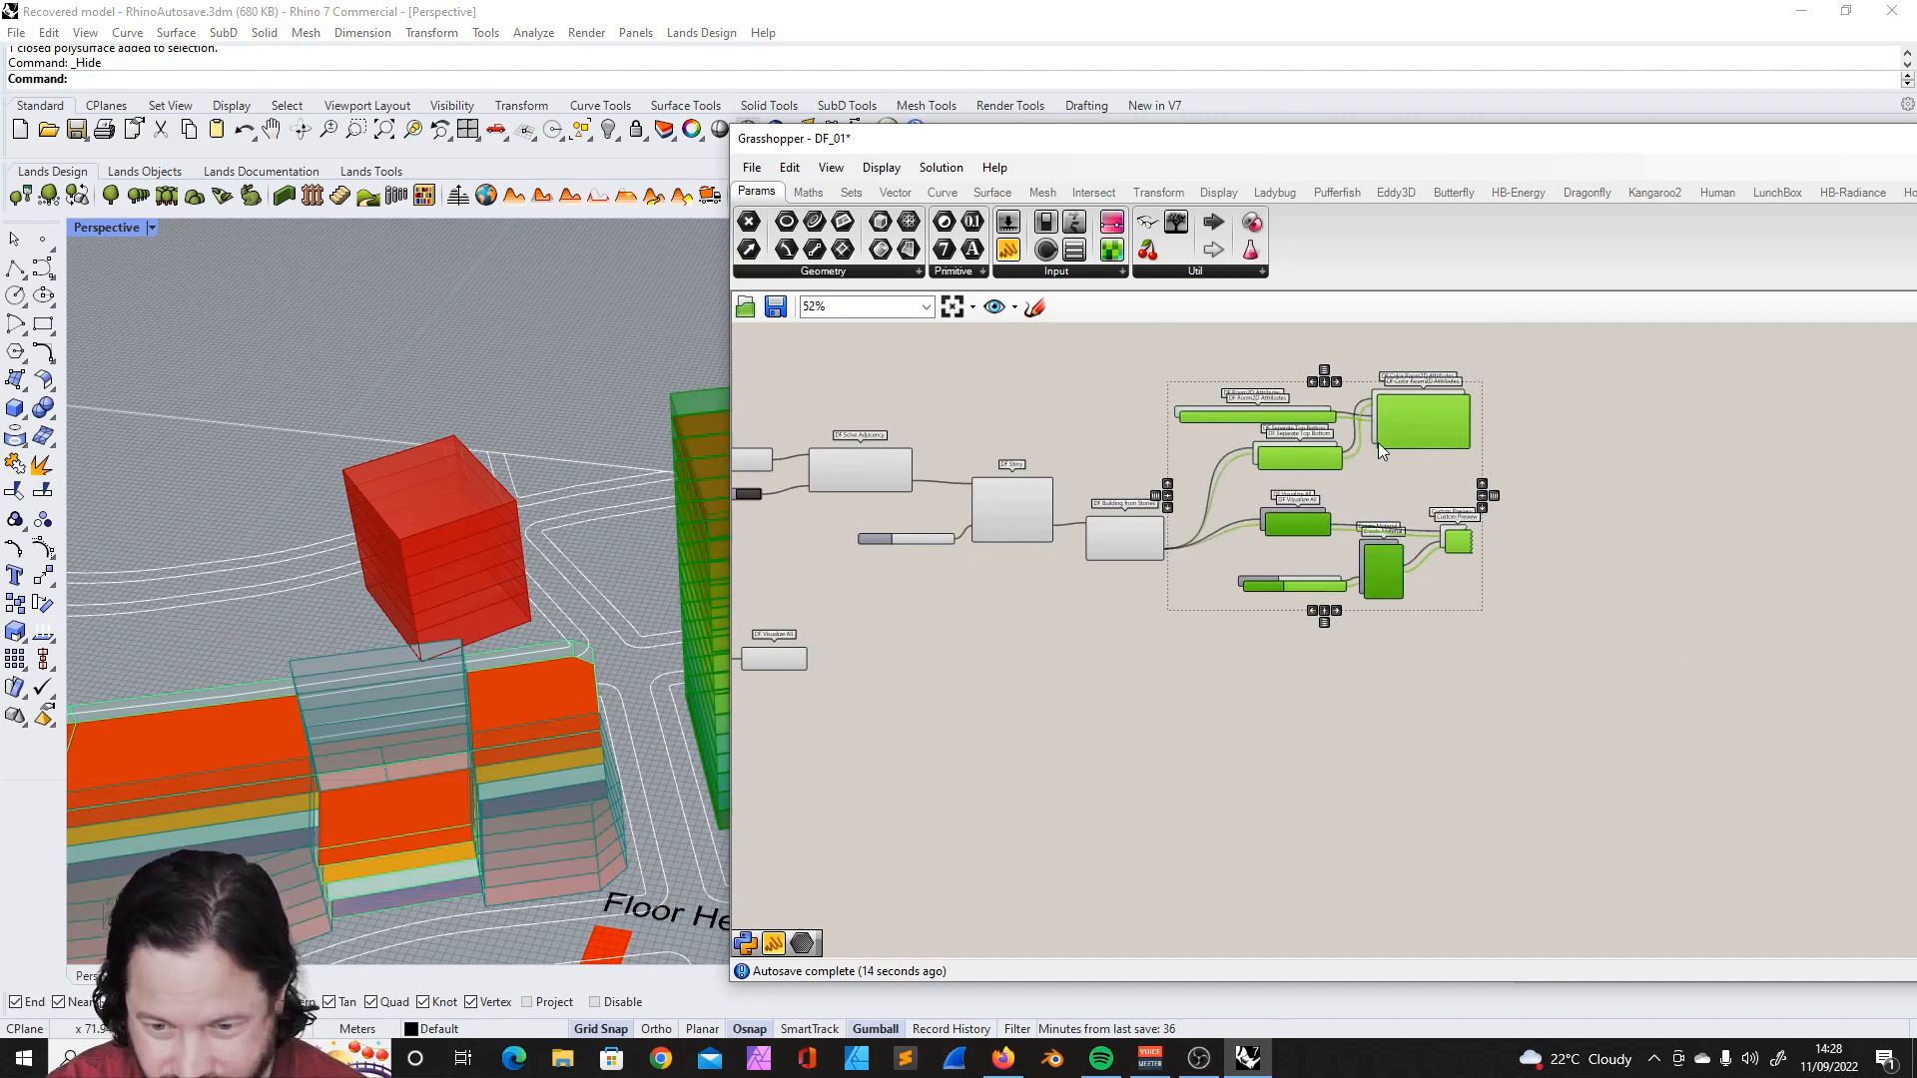
{"action": "scroll", "coordinate": [1378, 442], "scroll_direction": "down", "scroll_amount": 3}
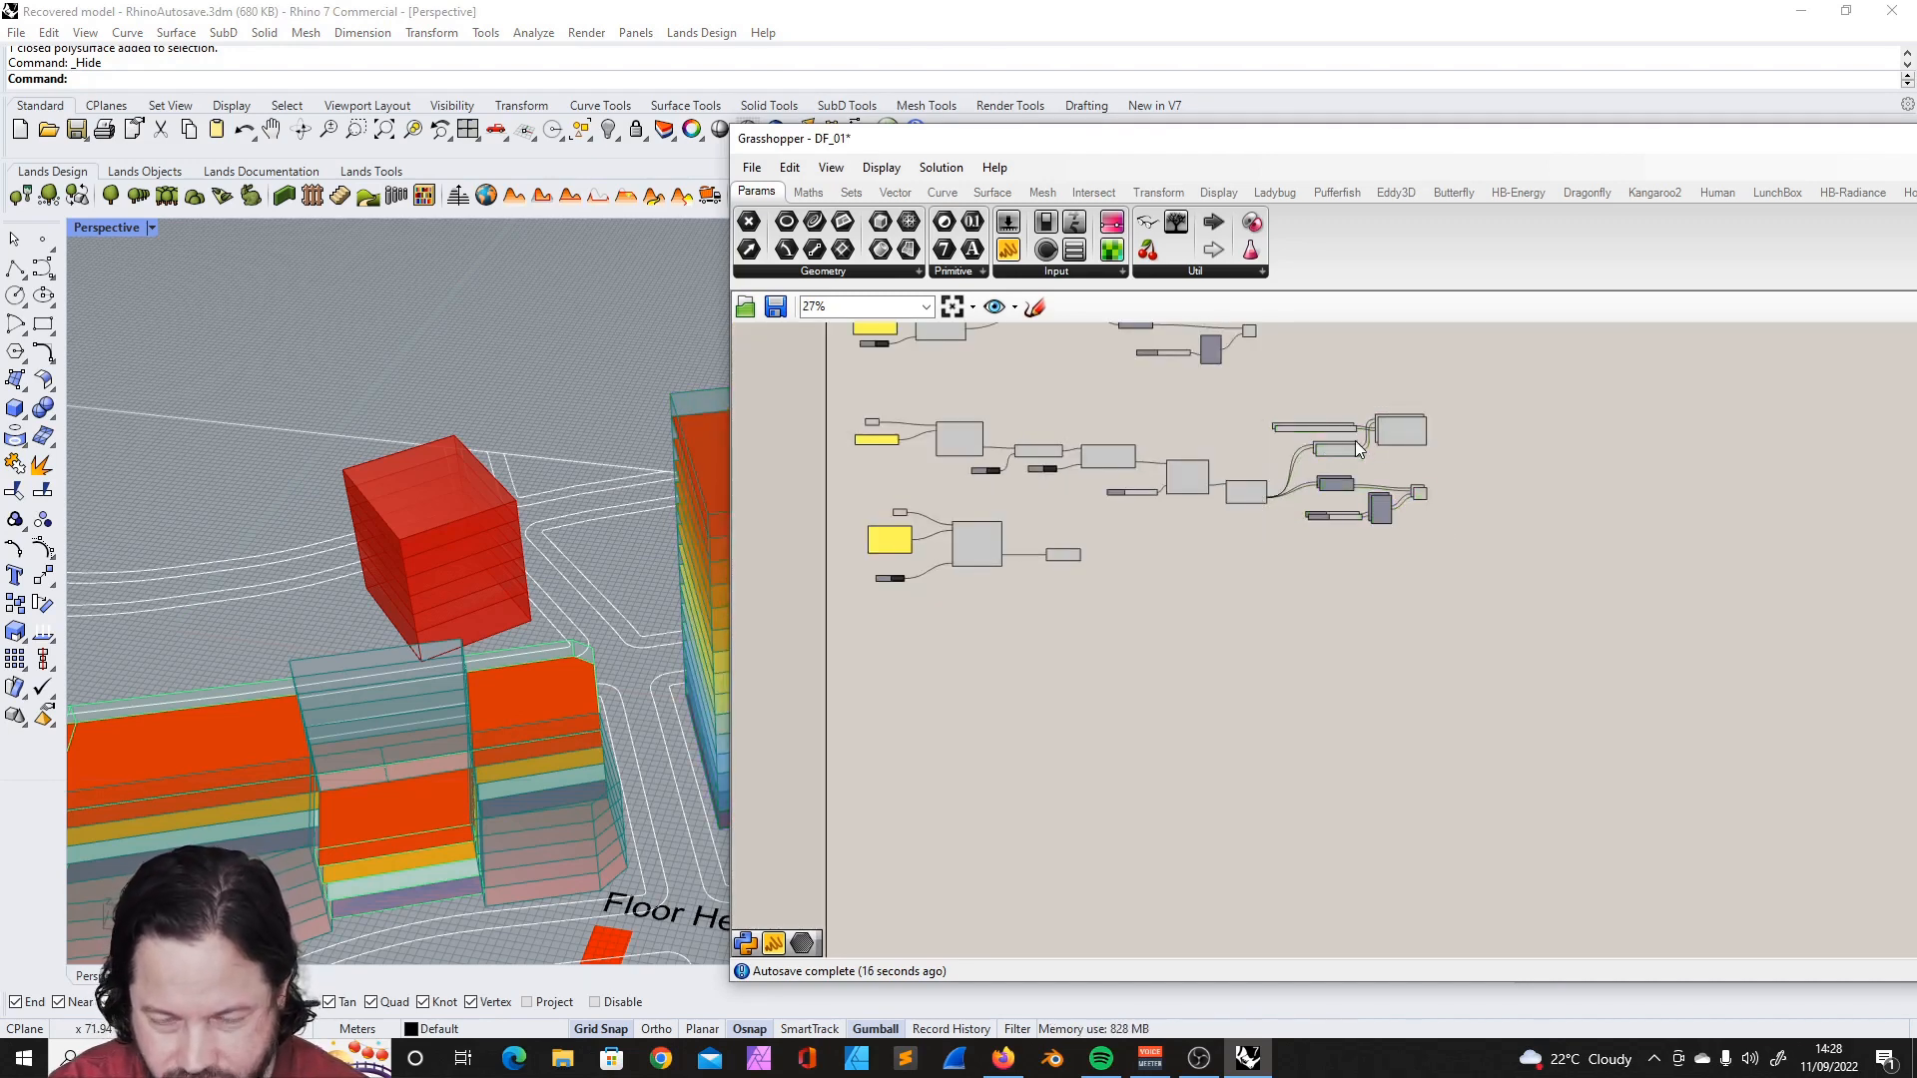
{"action": "left_click_drag", "start_coordinate": [1534, 595], "coordinate": [1534, 595]}
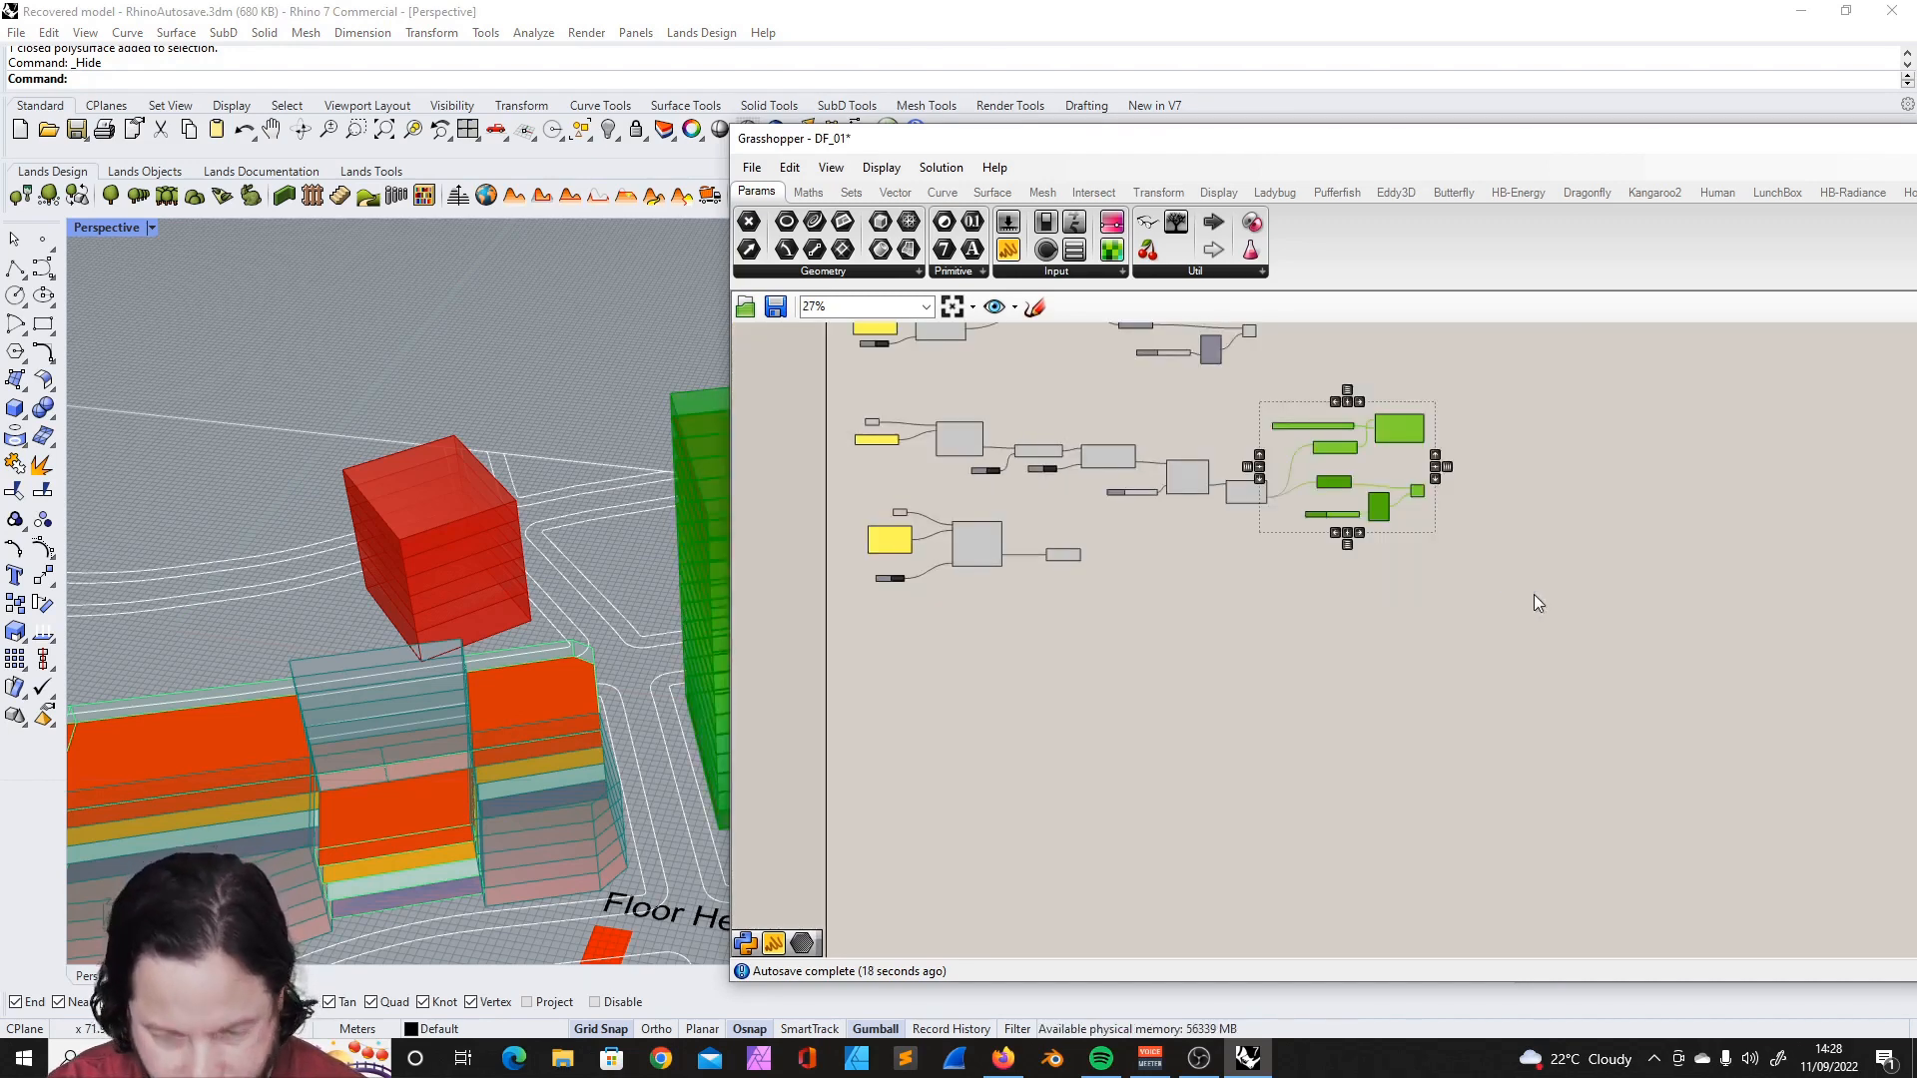
{"action": "key", "text": "ctrl+c"}
{"action": "key", "text": "ctrl+v"}
{"action": "left_click_drag", "start_coordinate": [1330, 490], "coordinate": [1177, 651]}
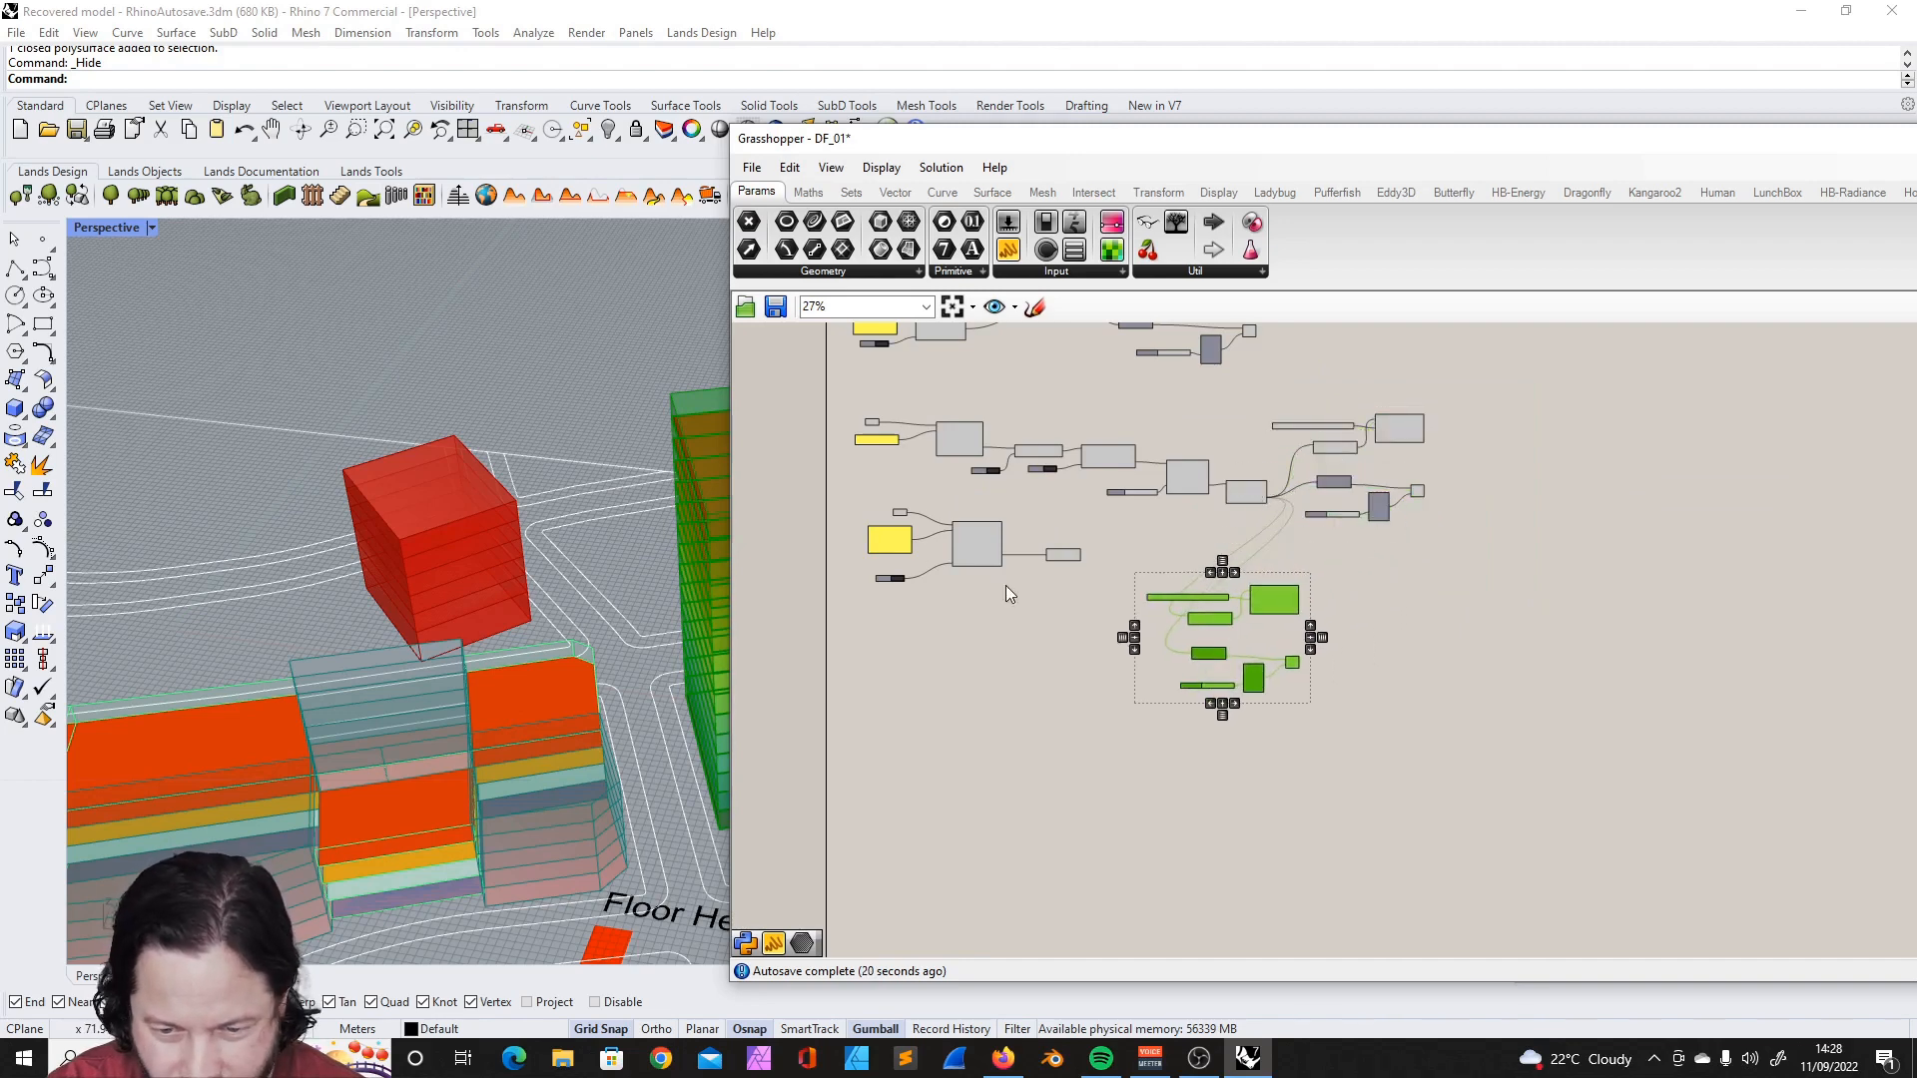
- Connect DF Building from Solid's buildings output to the copied DF Separate Top Bottom and DF Visualize All components
{"action": "scroll", "coordinate": [1177, 651], "scroll_direction": "up", "scroll_amount": 6}
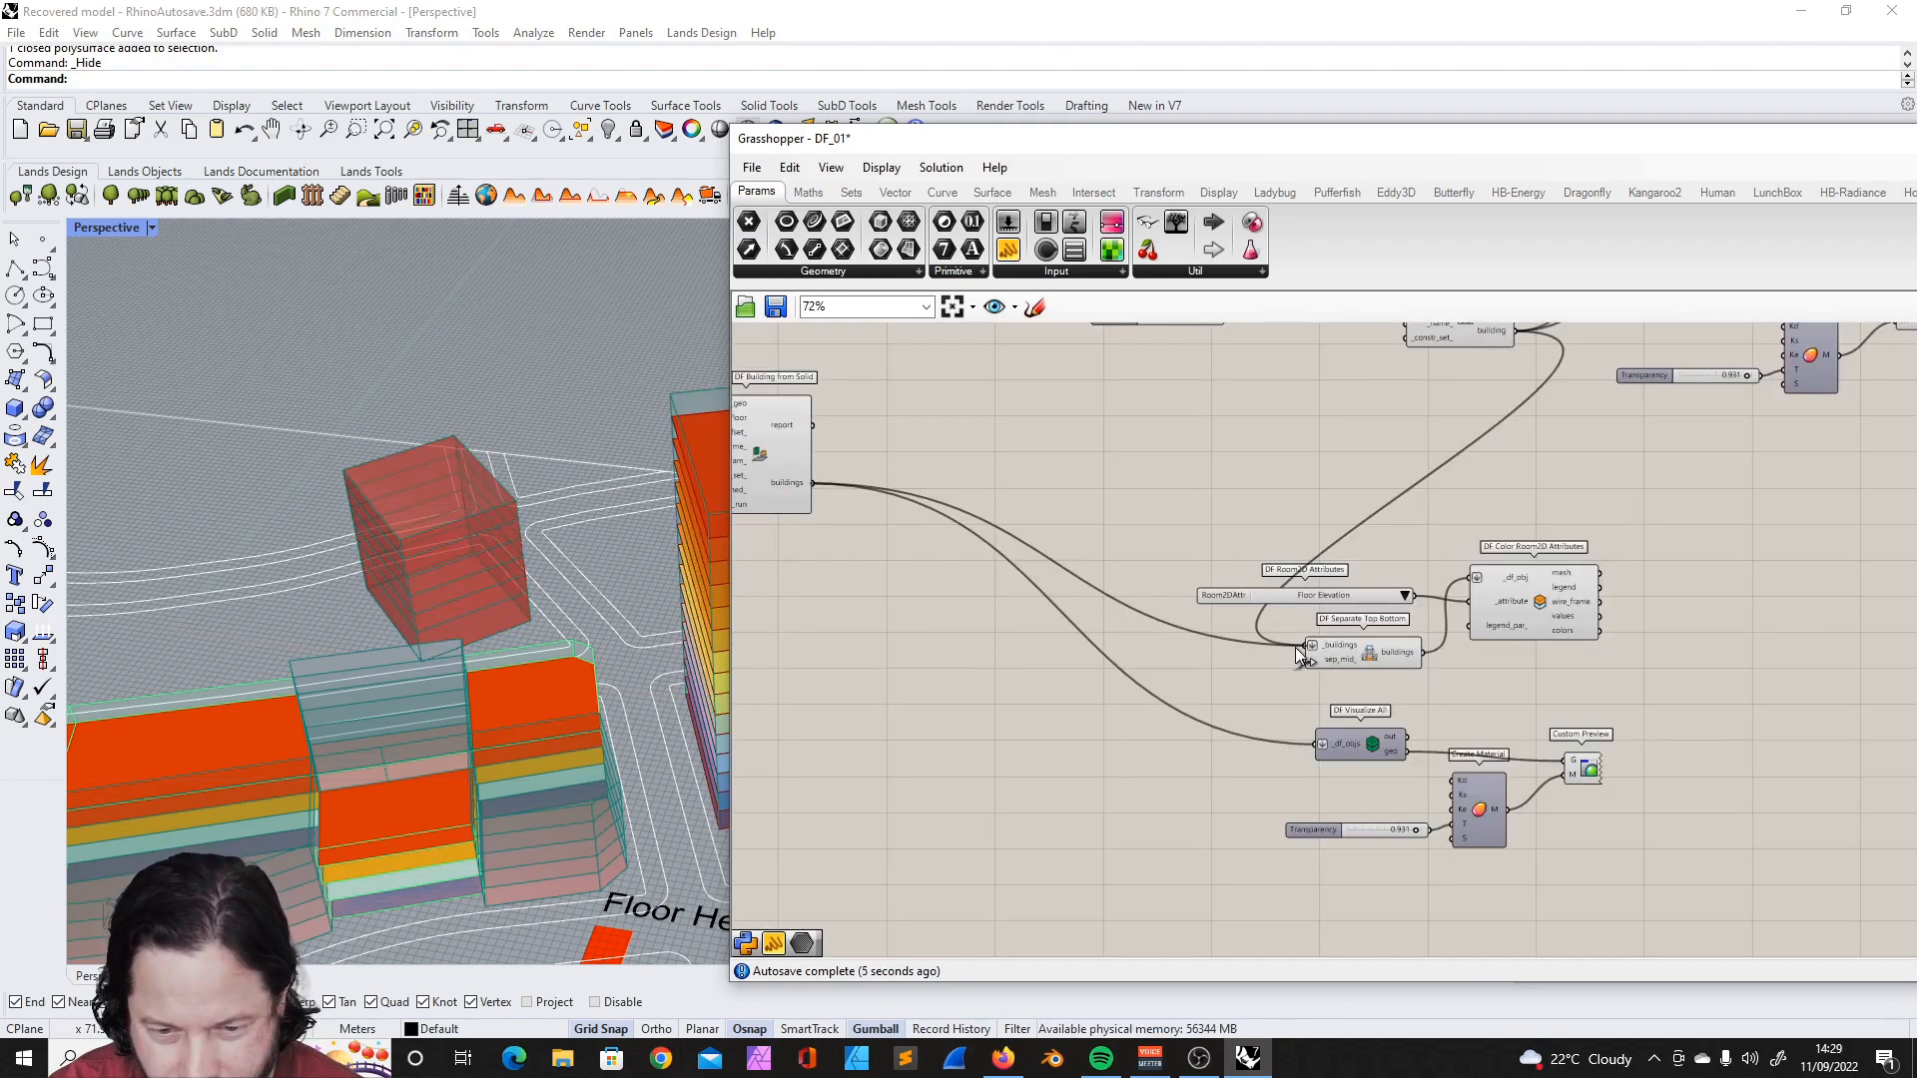
{"action": "left_click_drag", "start_coordinate": [1296, 647], "coordinate": [1314, 650]}
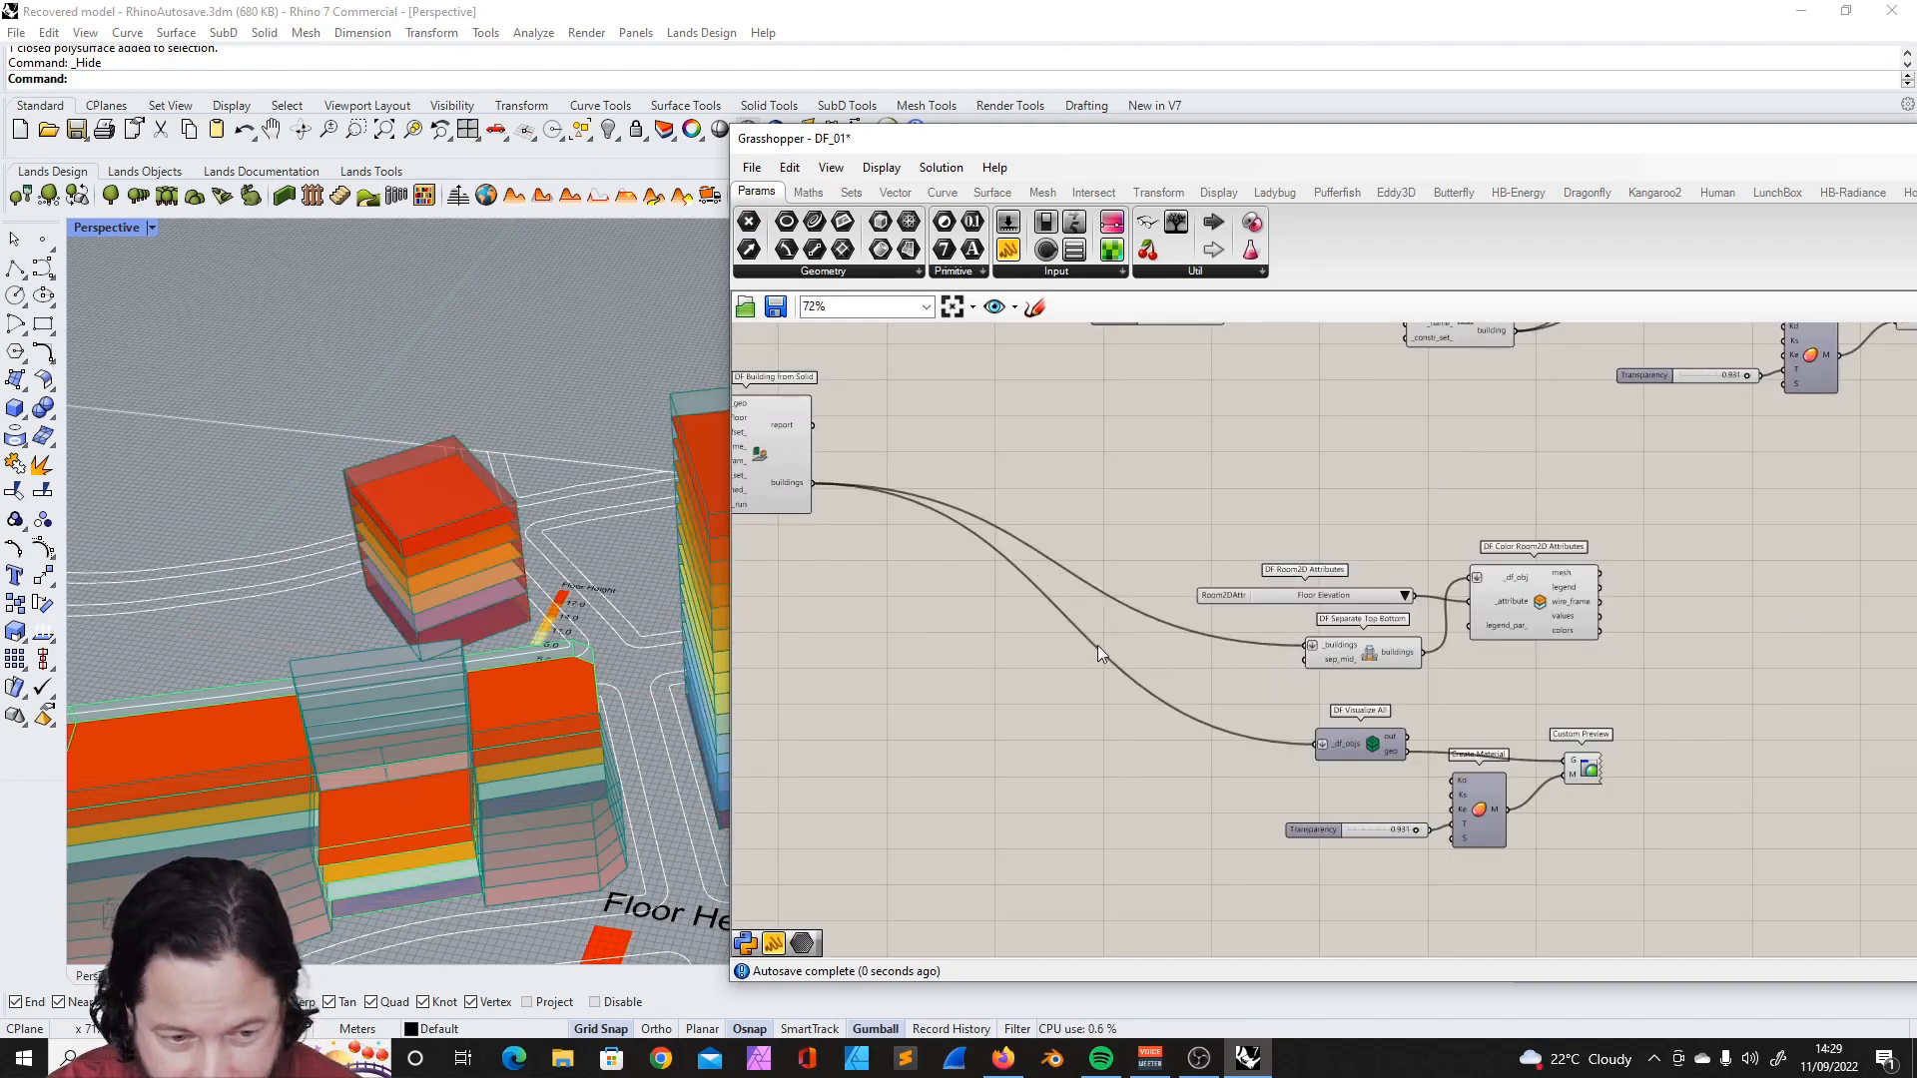
{"action": "left_click", "coordinate": [1375, 657]}
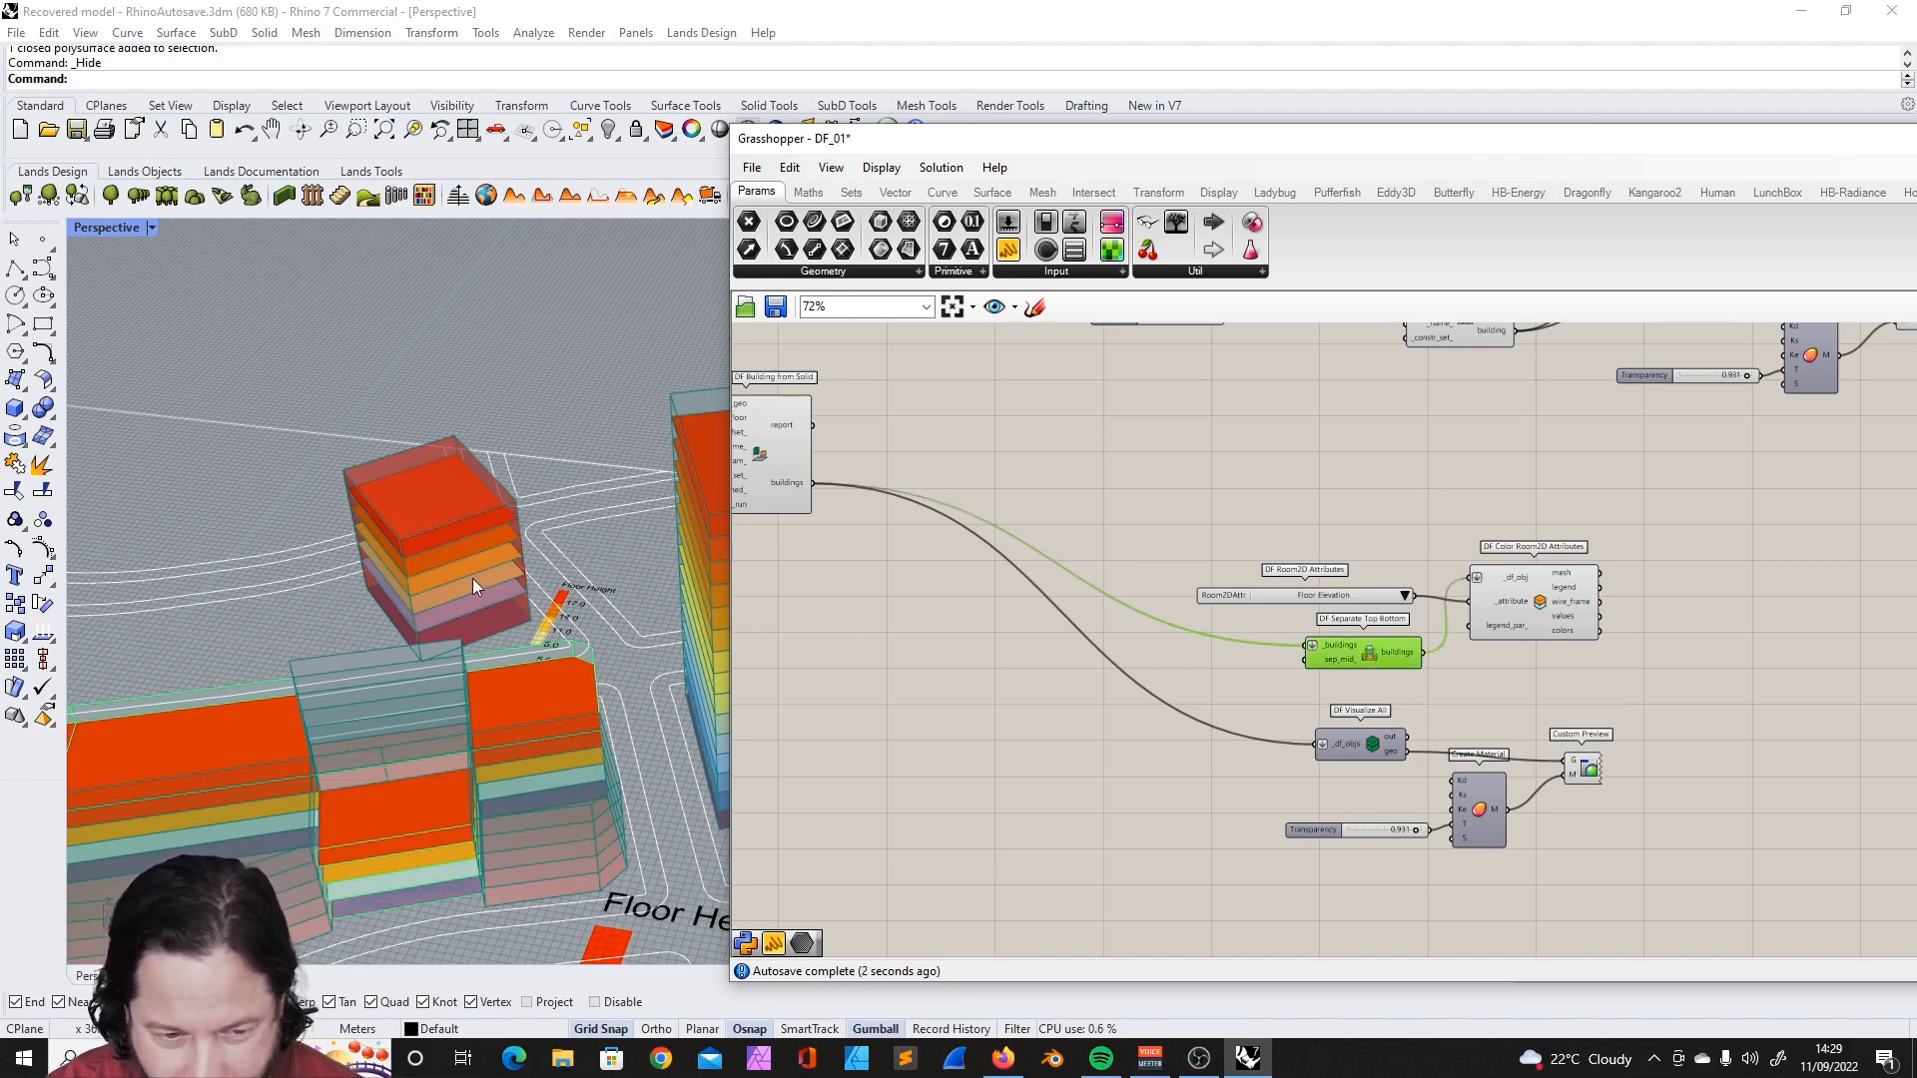
{"action": "scroll", "coordinate": [475, 578], "scroll_direction": "down", "scroll_amount": 10}
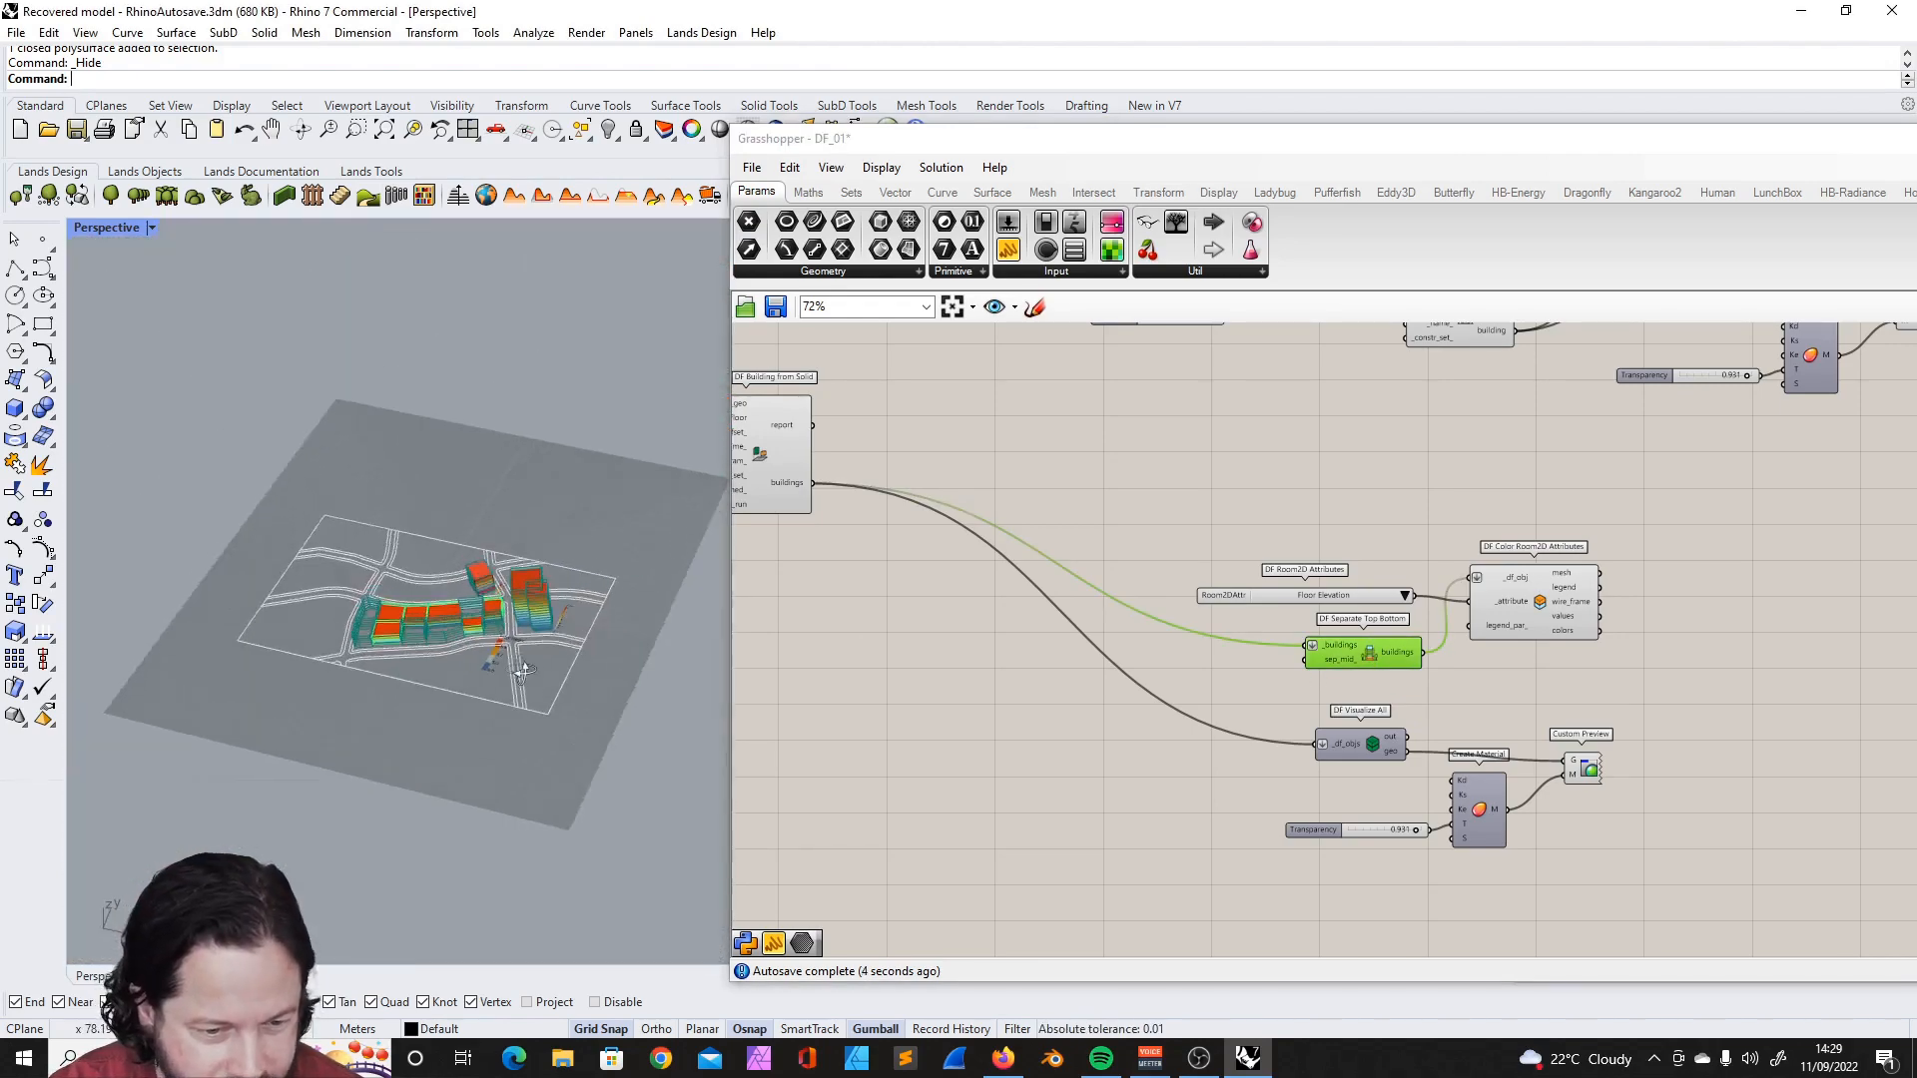
- Add a DF Set Ground Top component and place it above DF Building from Solid
{"action": "right_click_drag", "start_coordinate": [514, 648], "coordinate": [519, 679]}
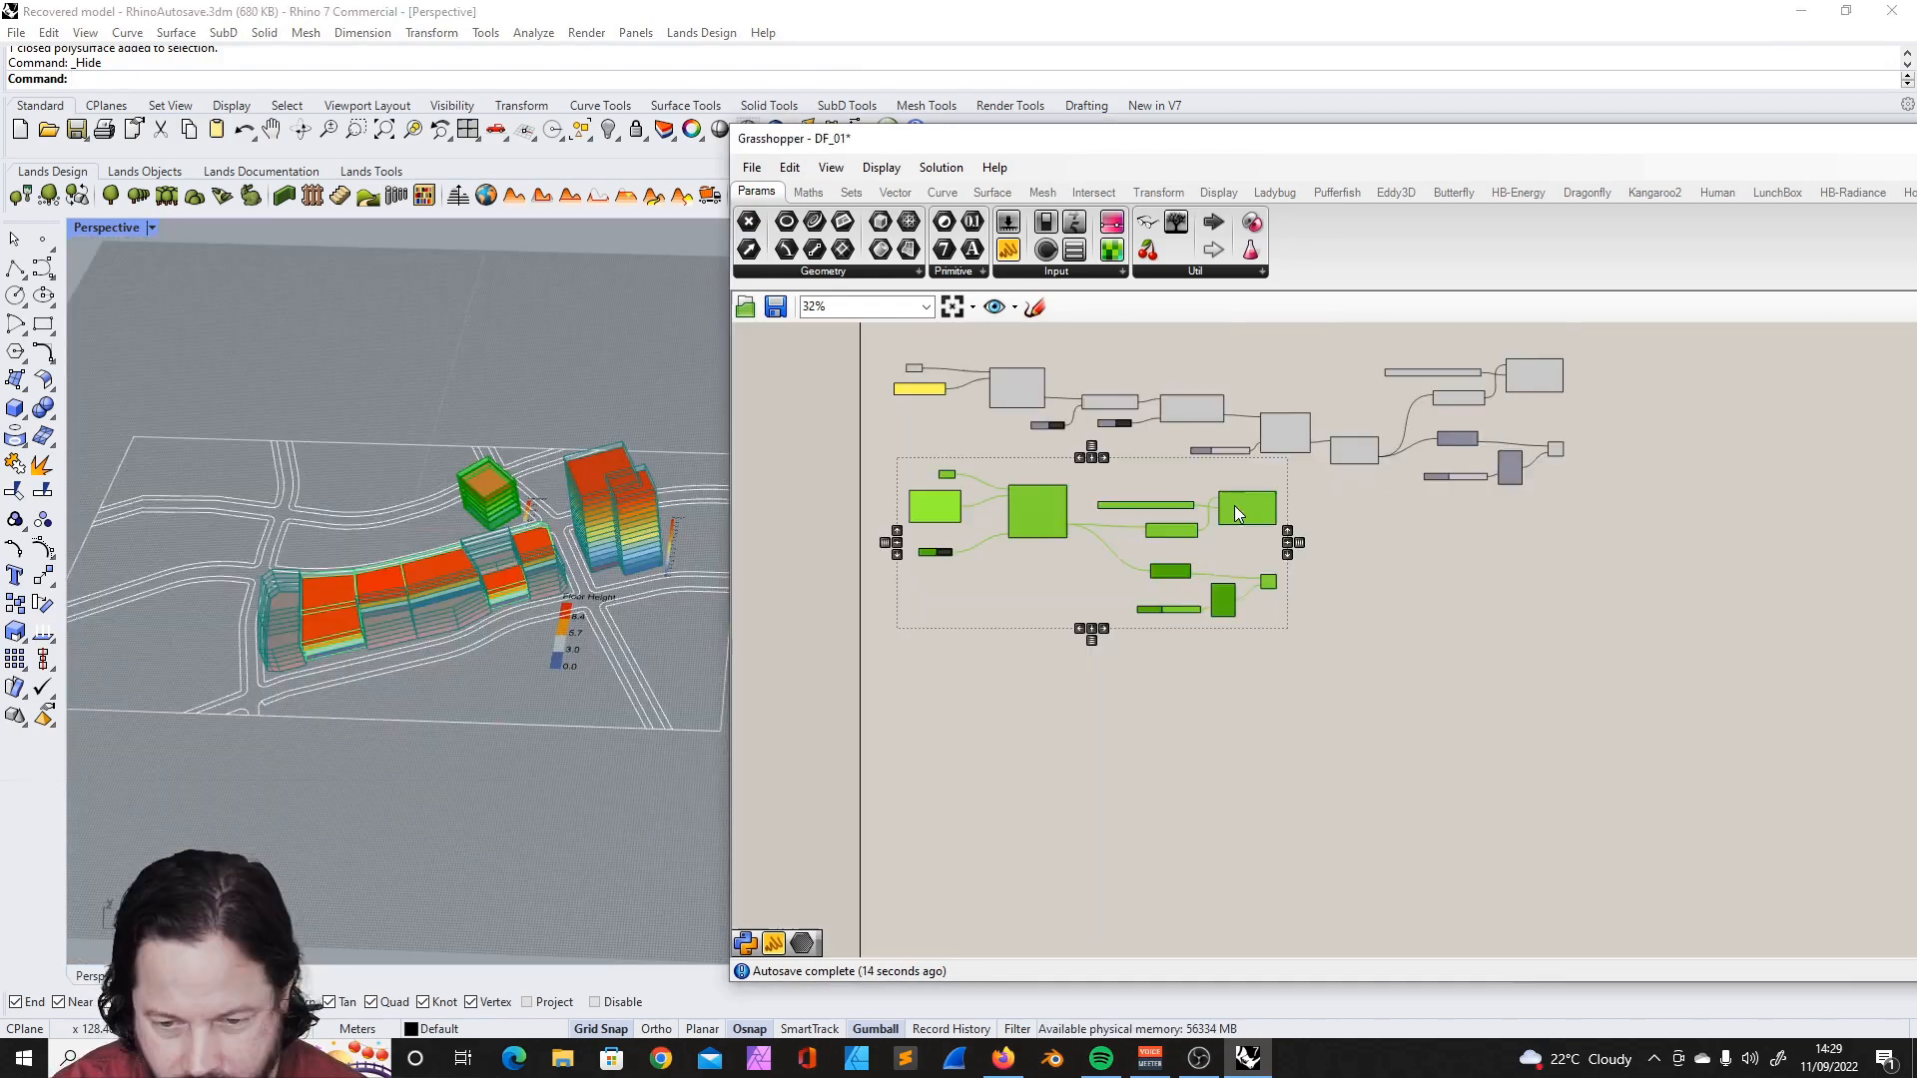
{"action": "left_click_drag", "start_coordinate": [1234, 506], "coordinate": [1250, 565]}
{"action": "left_click", "coordinate": [1132, 585]}
{"action": "mouse_move", "coordinate": [553, 557]}
{"action": "right_mouse_down"}
{"action": "mouse_move", "coordinate": [579, 537]}
{"action": "mouse_move", "coordinate": [560, 579]}
{"action": "right_mouse_up"}
{"action": "scroll", "coordinate": [579, 544], "scroll_direction": "up", "scroll_amount": 5}
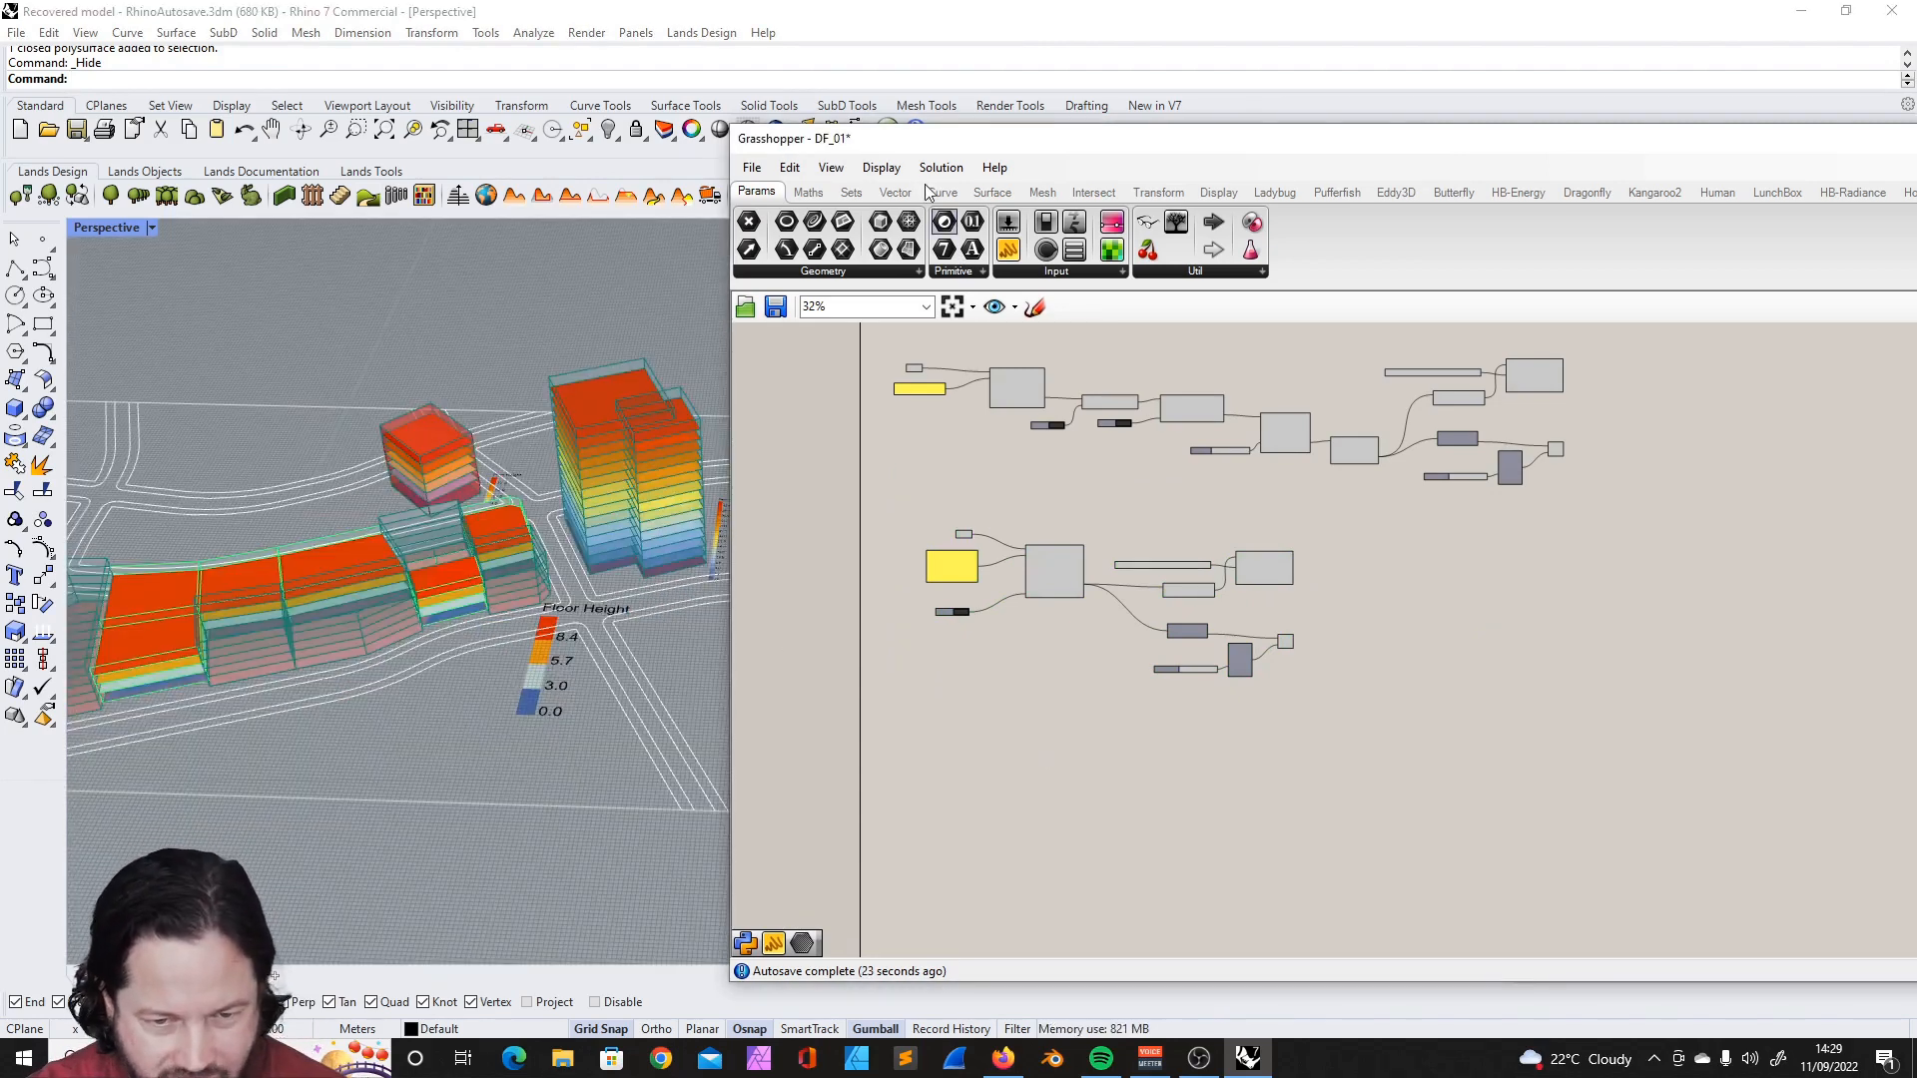
{"action": "mouse_move", "coordinate": [1012, 195]}
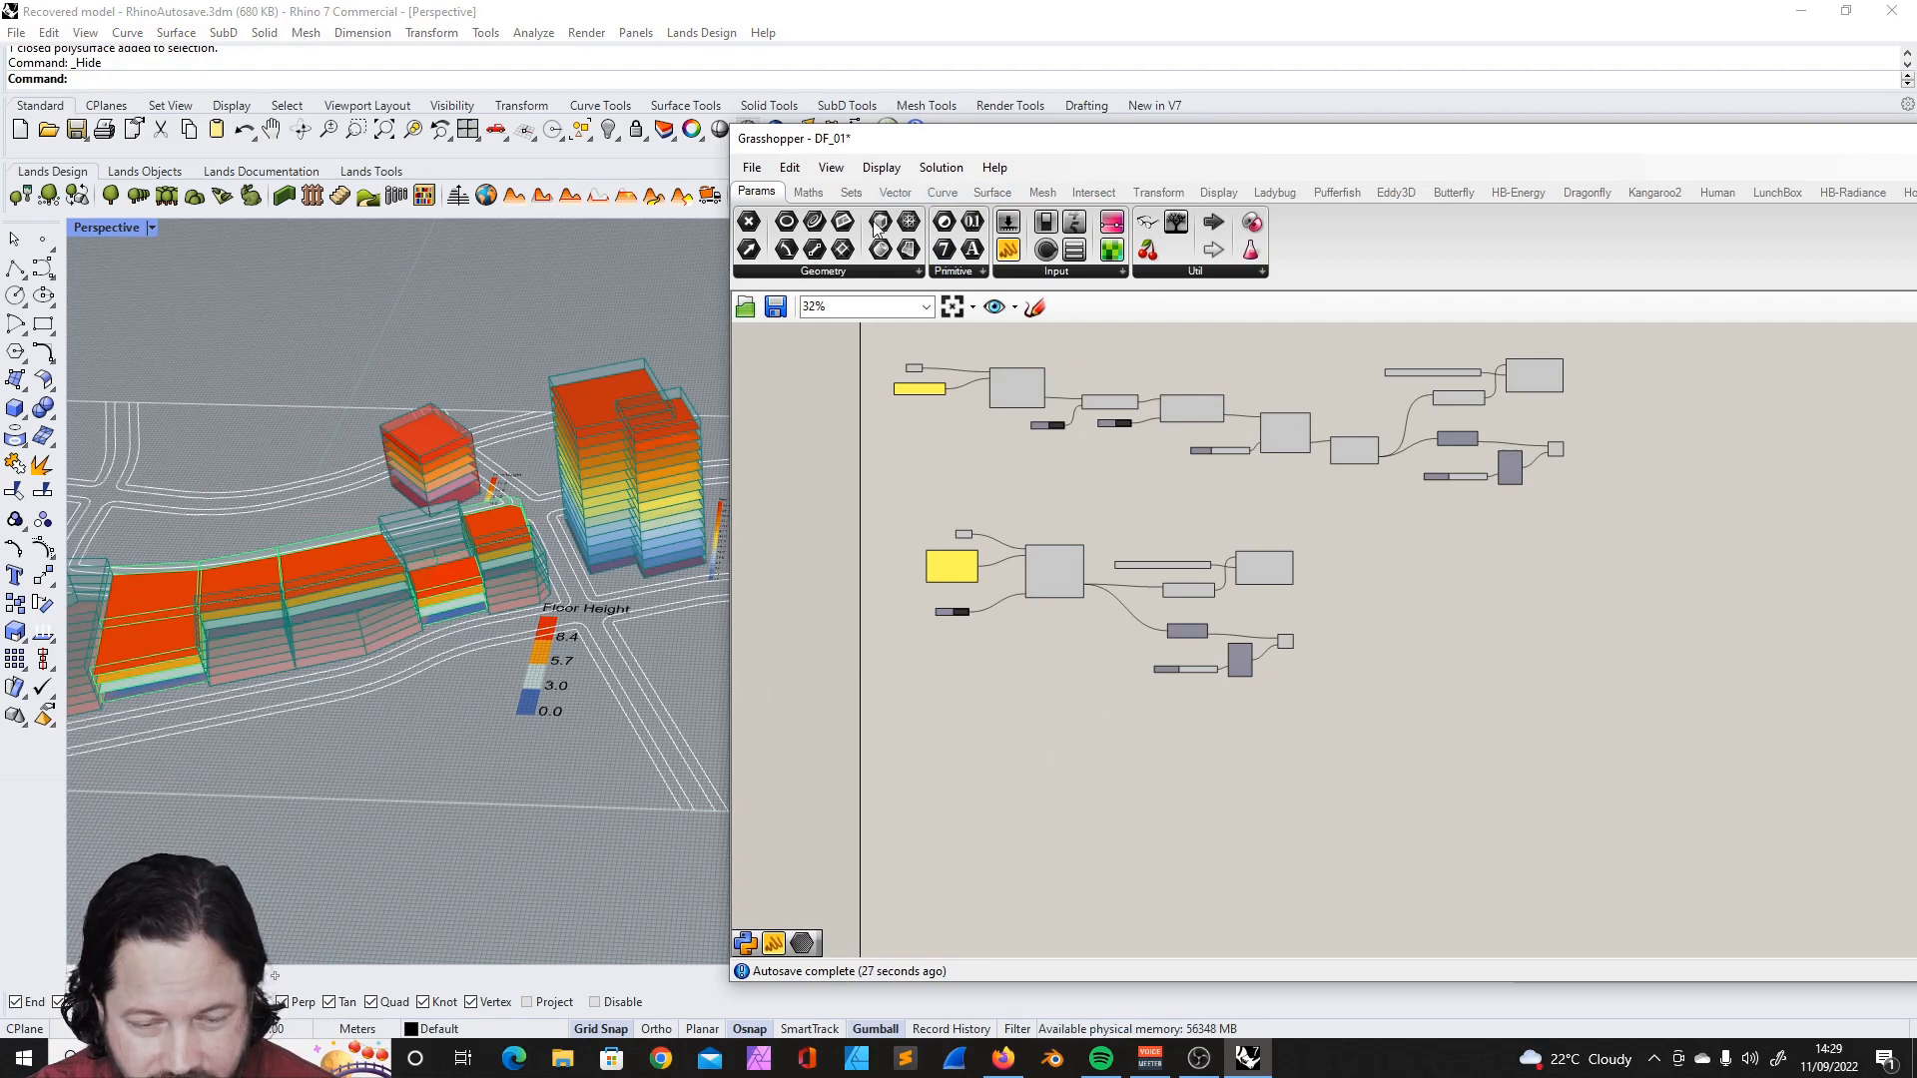
{"action": "left_click", "coordinate": [1595, 194]}
{"action": "left_click", "coordinate": [943, 279]}
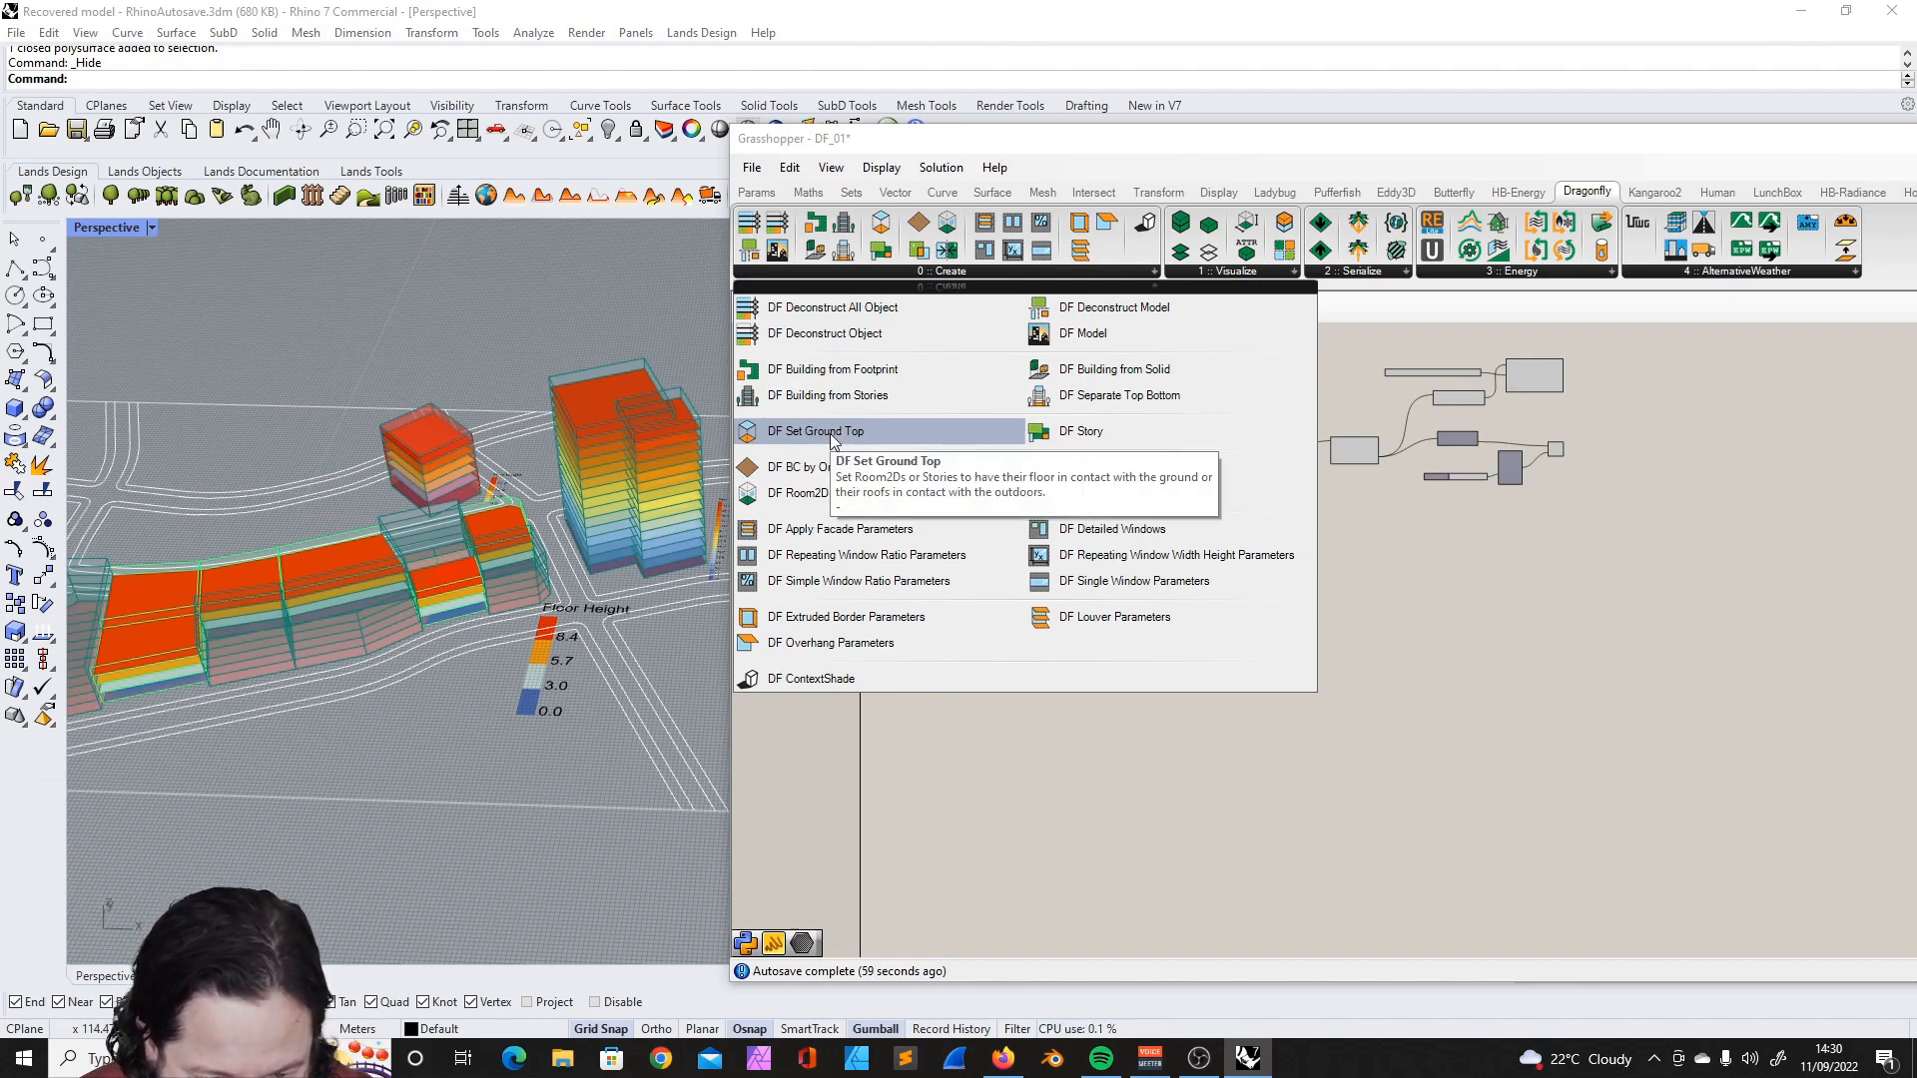
{"action": "left_click", "coordinate": [835, 431]}
{"action": "left_click", "coordinate": [1050, 504]}
{"action": "scroll", "coordinate": [1158, 509], "scroll_direction": "up", "scroll_amount": 3}
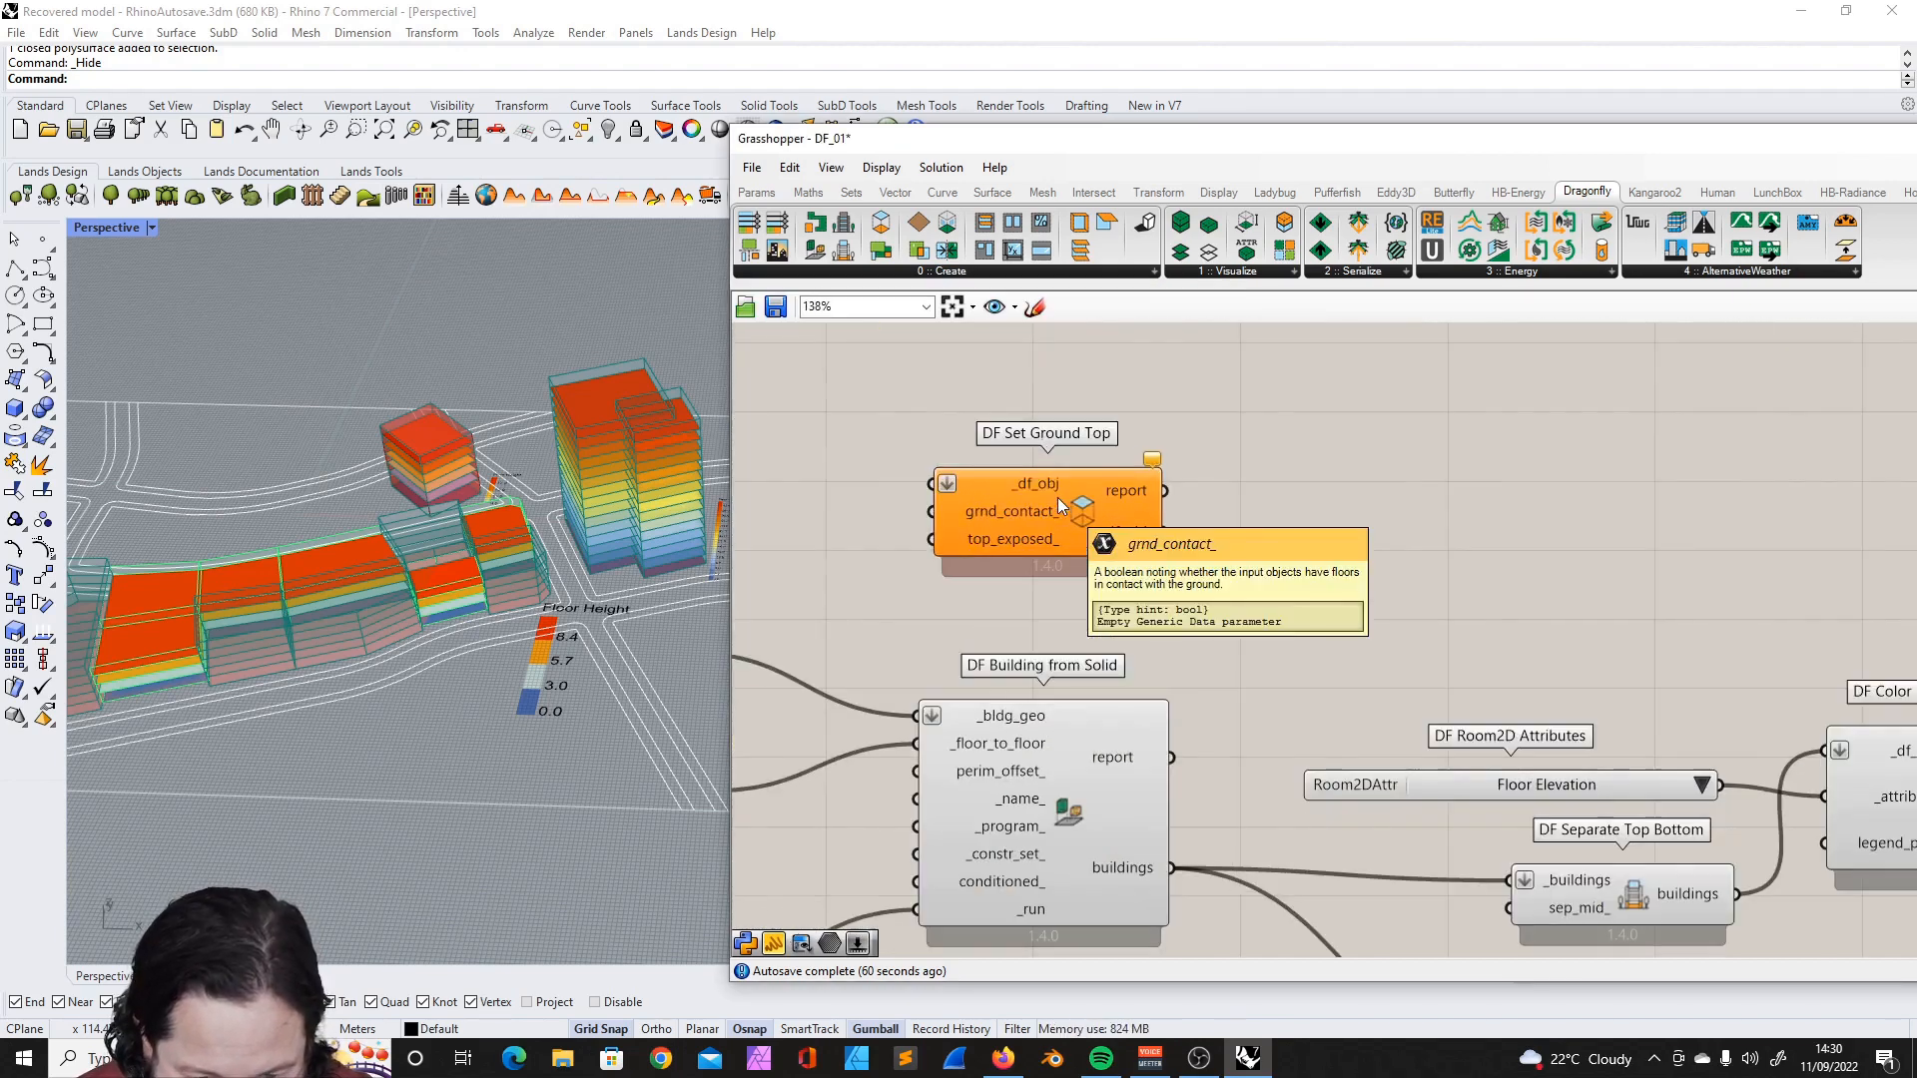
{"action": "left_click_drag", "start_coordinate": [1161, 512], "coordinate": [1344, 502]}
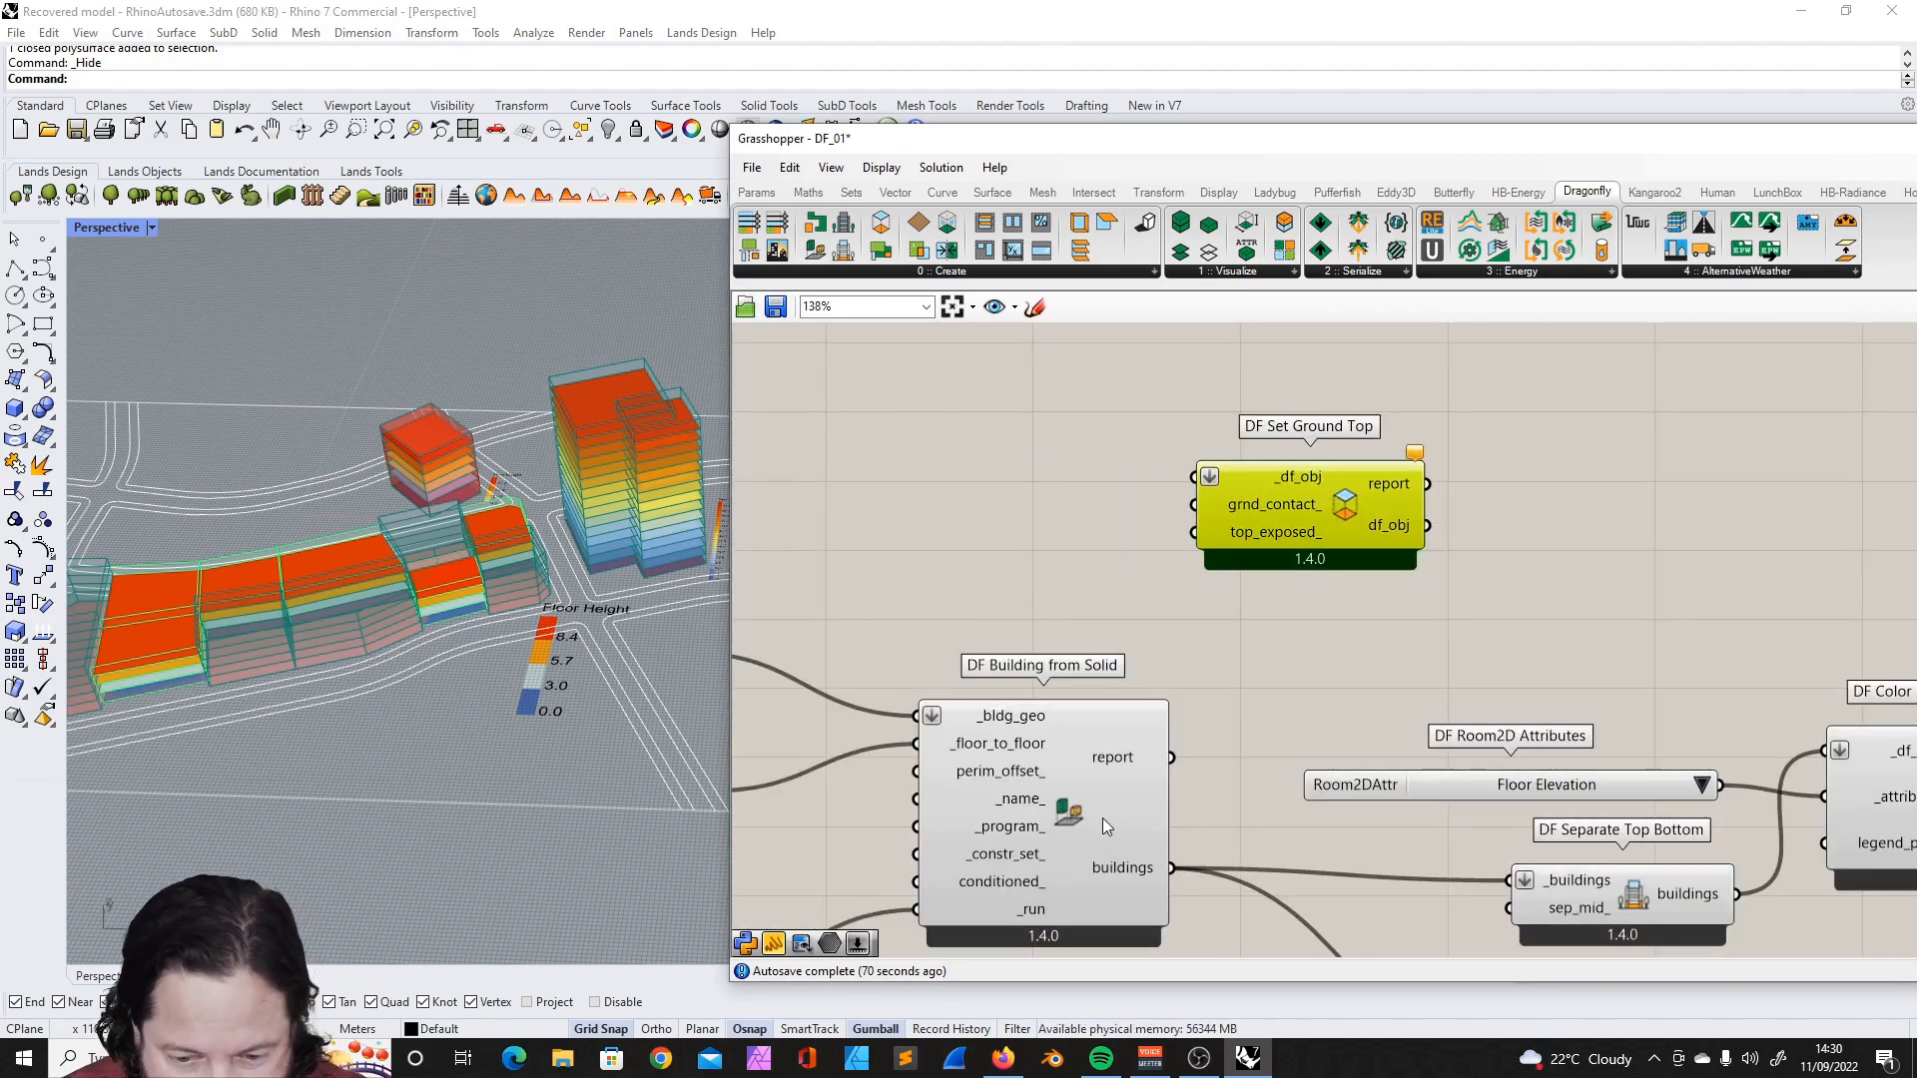
{"action": "left_click_drag", "start_coordinate": [1259, 530], "coordinate": [1312, 518]}
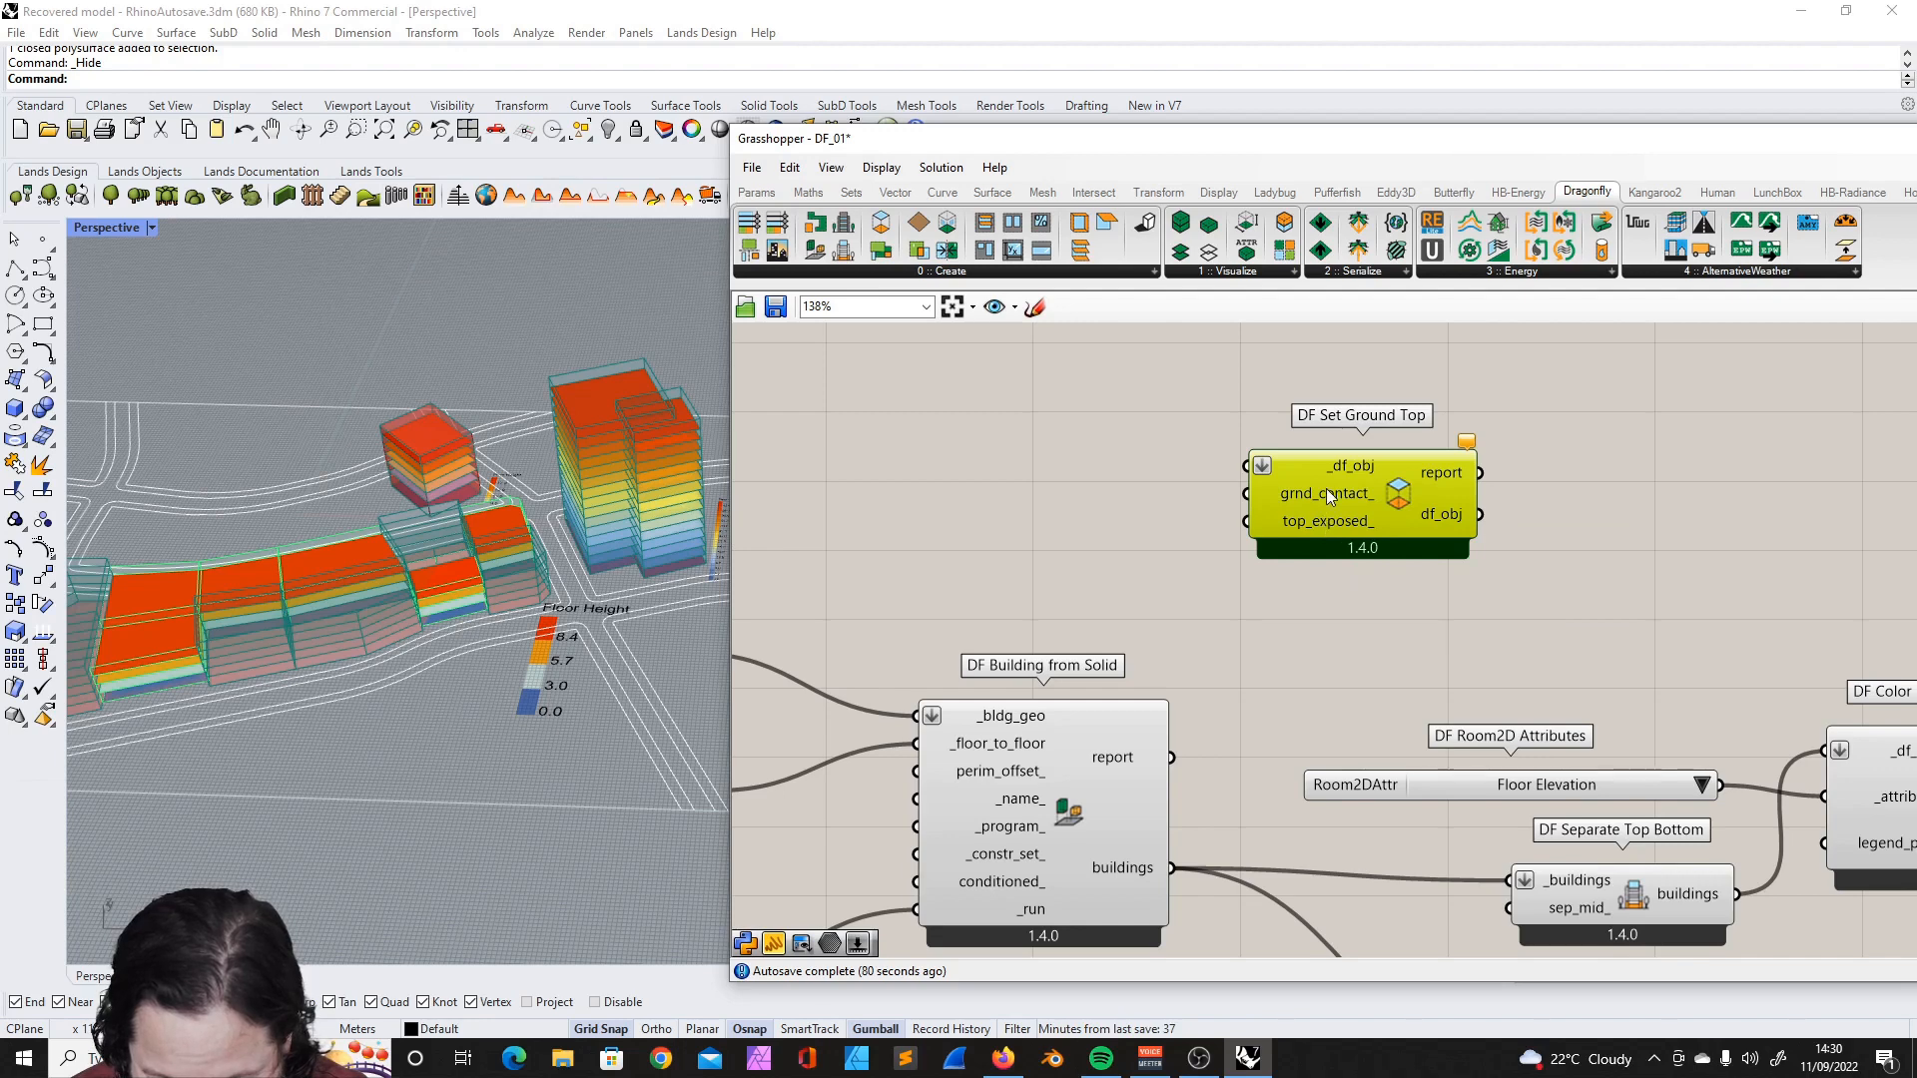
- Examine the top_exposed_ input and the other inputs and outputs of DF Set Ground Top
{"action": "mouse_move", "coordinate": [1350, 525]}
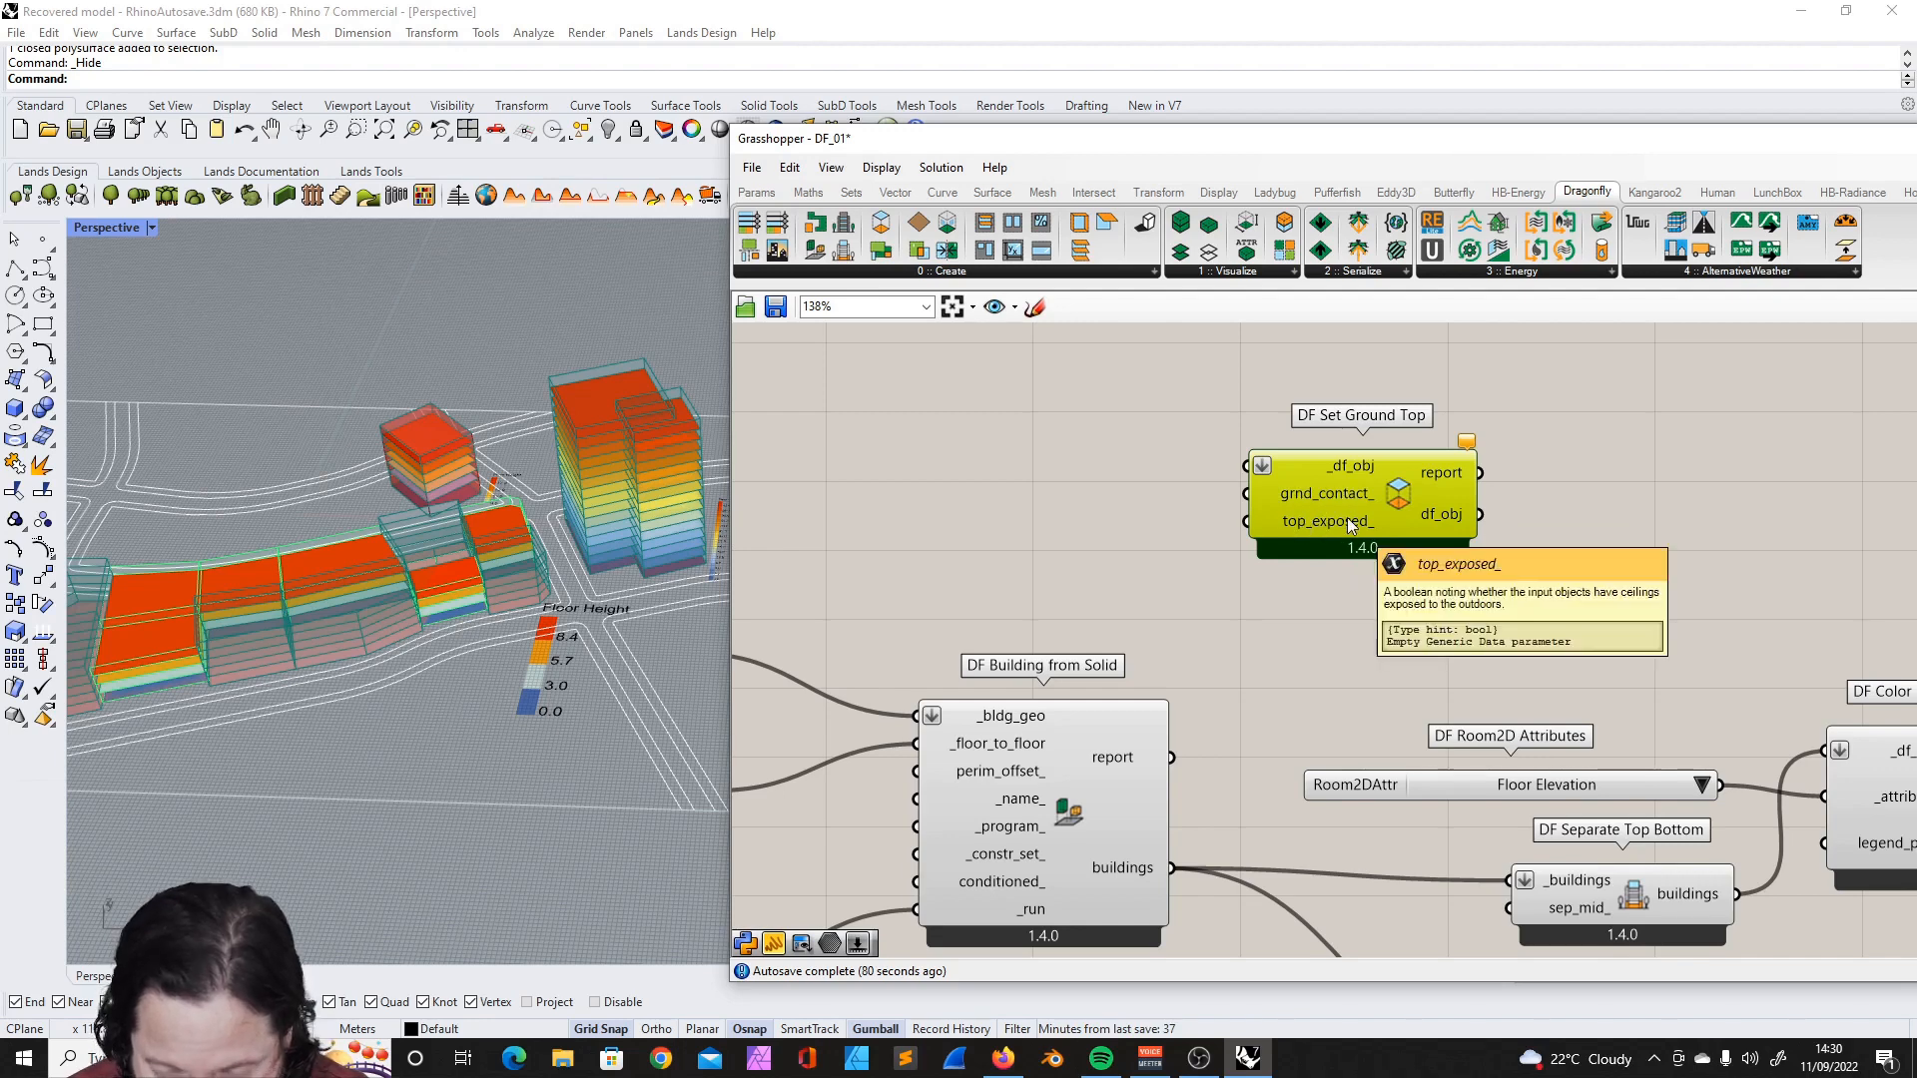
{"action": "mouse_move", "coordinate": [1450, 515]}
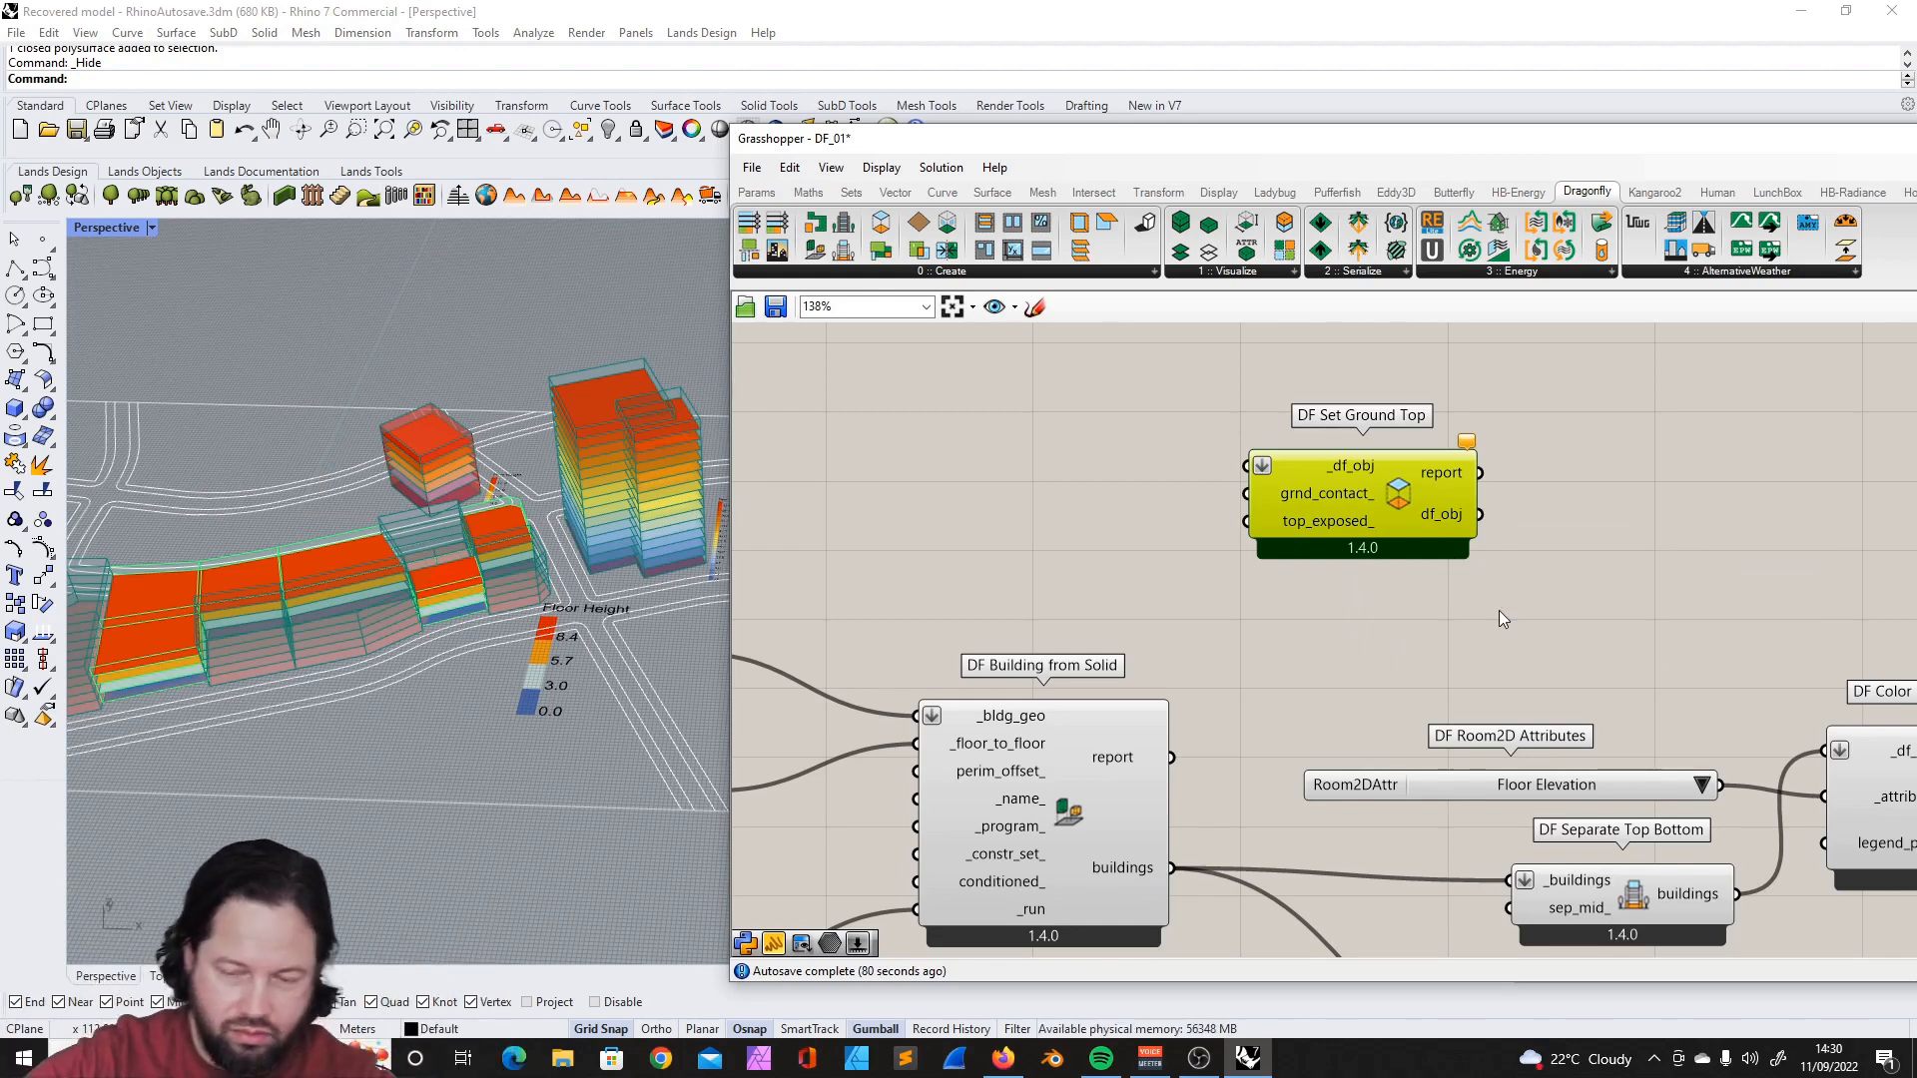
{"action": "scroll", "coordinate": [1361, 543], "scroll_direction": "down", "scroll_amount": 3}
{"action": "scroll", "coordinate": [1436, 499], "scroll_direction": "up", "scroll_amount": 3}
{"action": "scroll", "coordinate": [1392, 541], "scroll_direction": "down", "scroll_amount": 3}
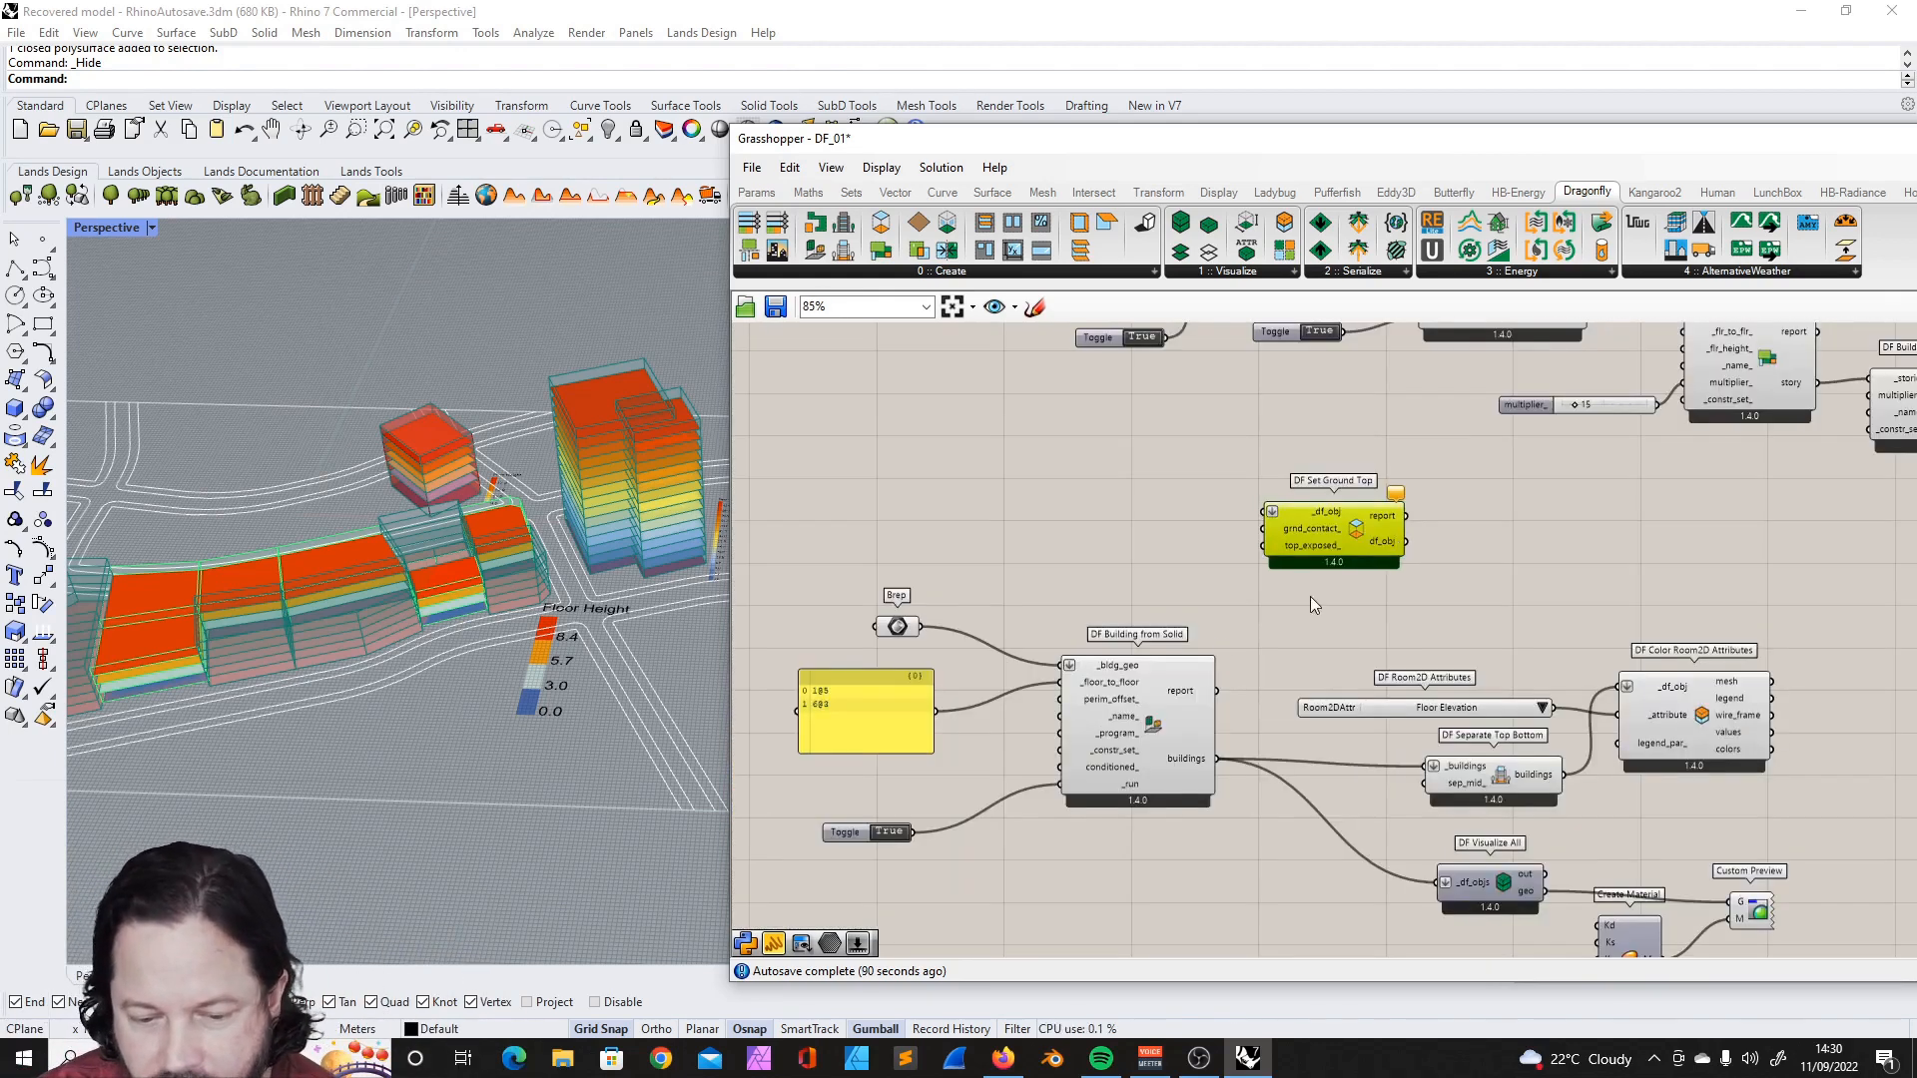
{"action": "scroll", "coordinate": [1118, 731], "scroll_direction": "up", "scroll_amount": 2}
{"action": "scroll", "coordinate": [1072, 629], "scroll_direction": "down", "scroll_amount": 2}
{"action": "scroll", "coordinate": [1149, 499], "scroll_direction": "up", "scroll_amount": 3}
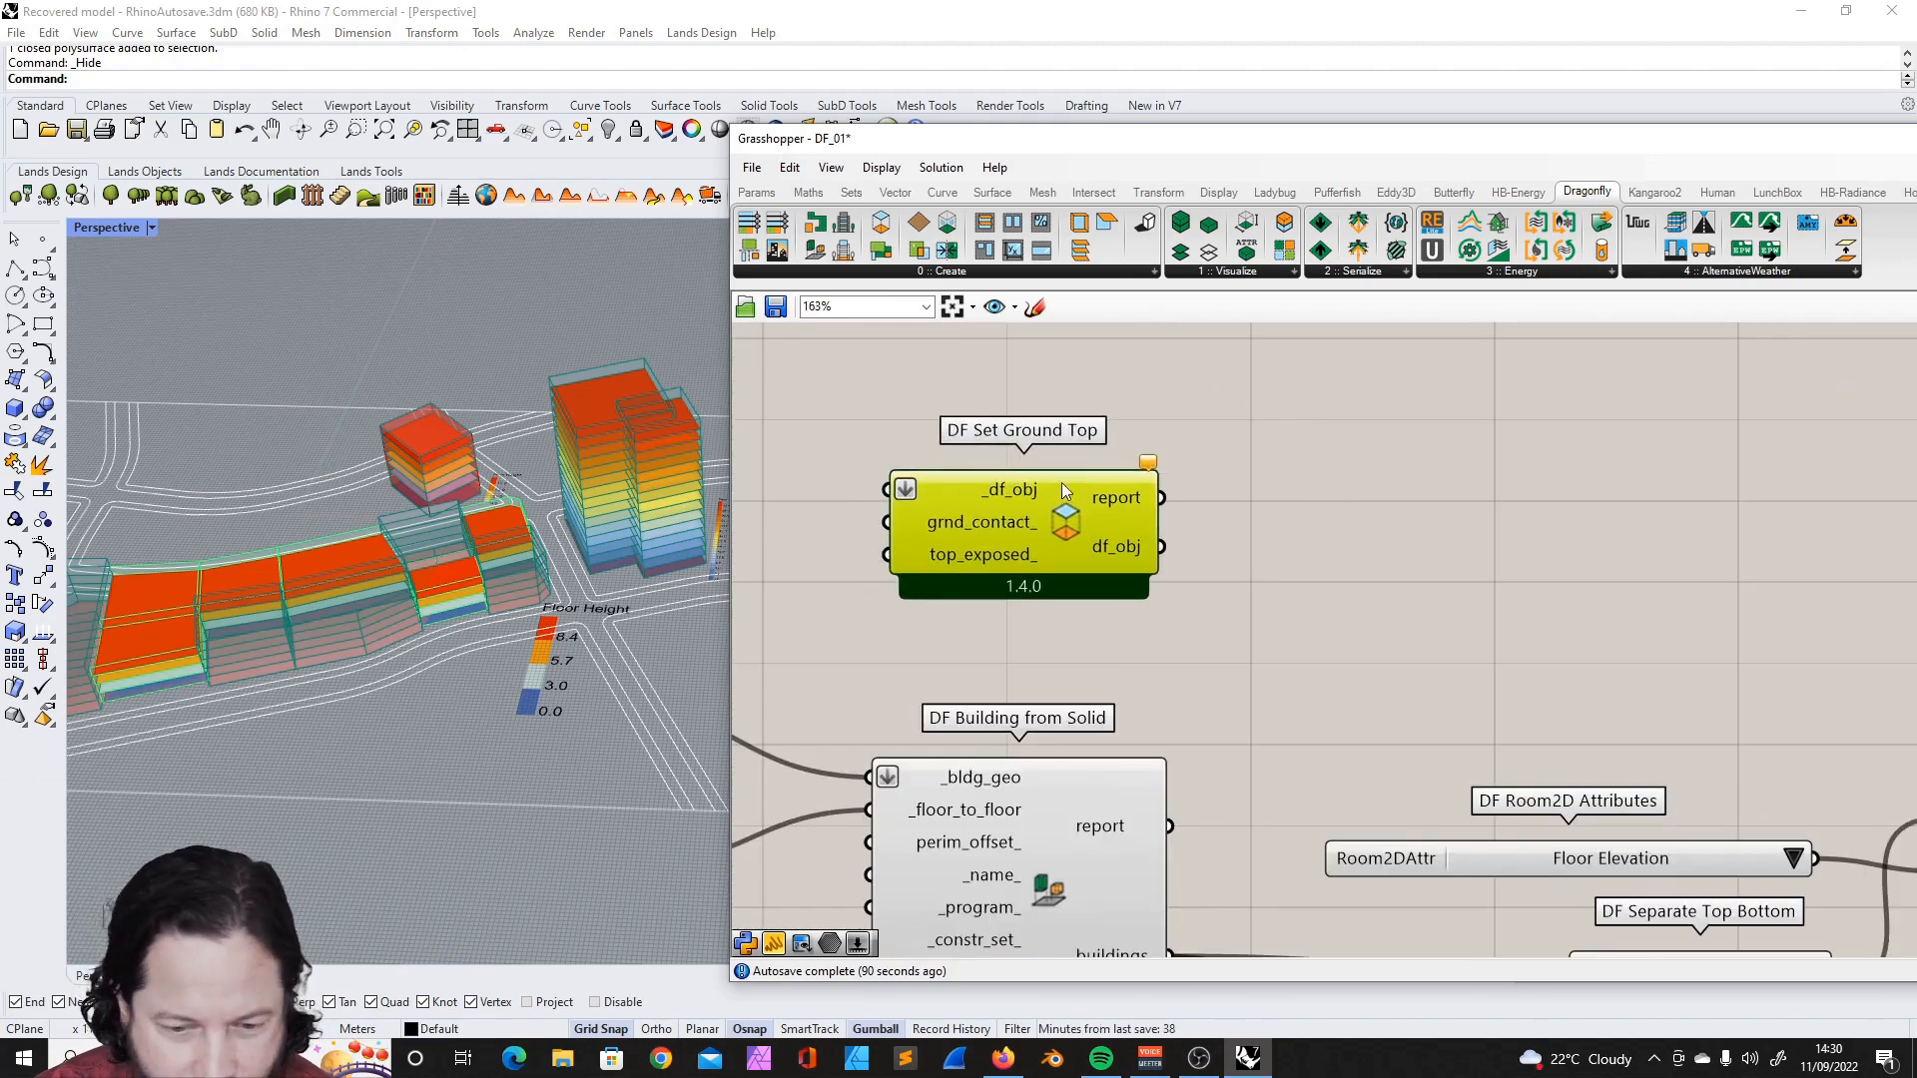
{"action": "scroll", "coordinate": [1088, 440], "scroll_direction": "down", "scroll_amount": 4}
{"action": "scroll", "coordinate": [1085, 437], "scroll_direction": "up", "scroll_amount": 3}
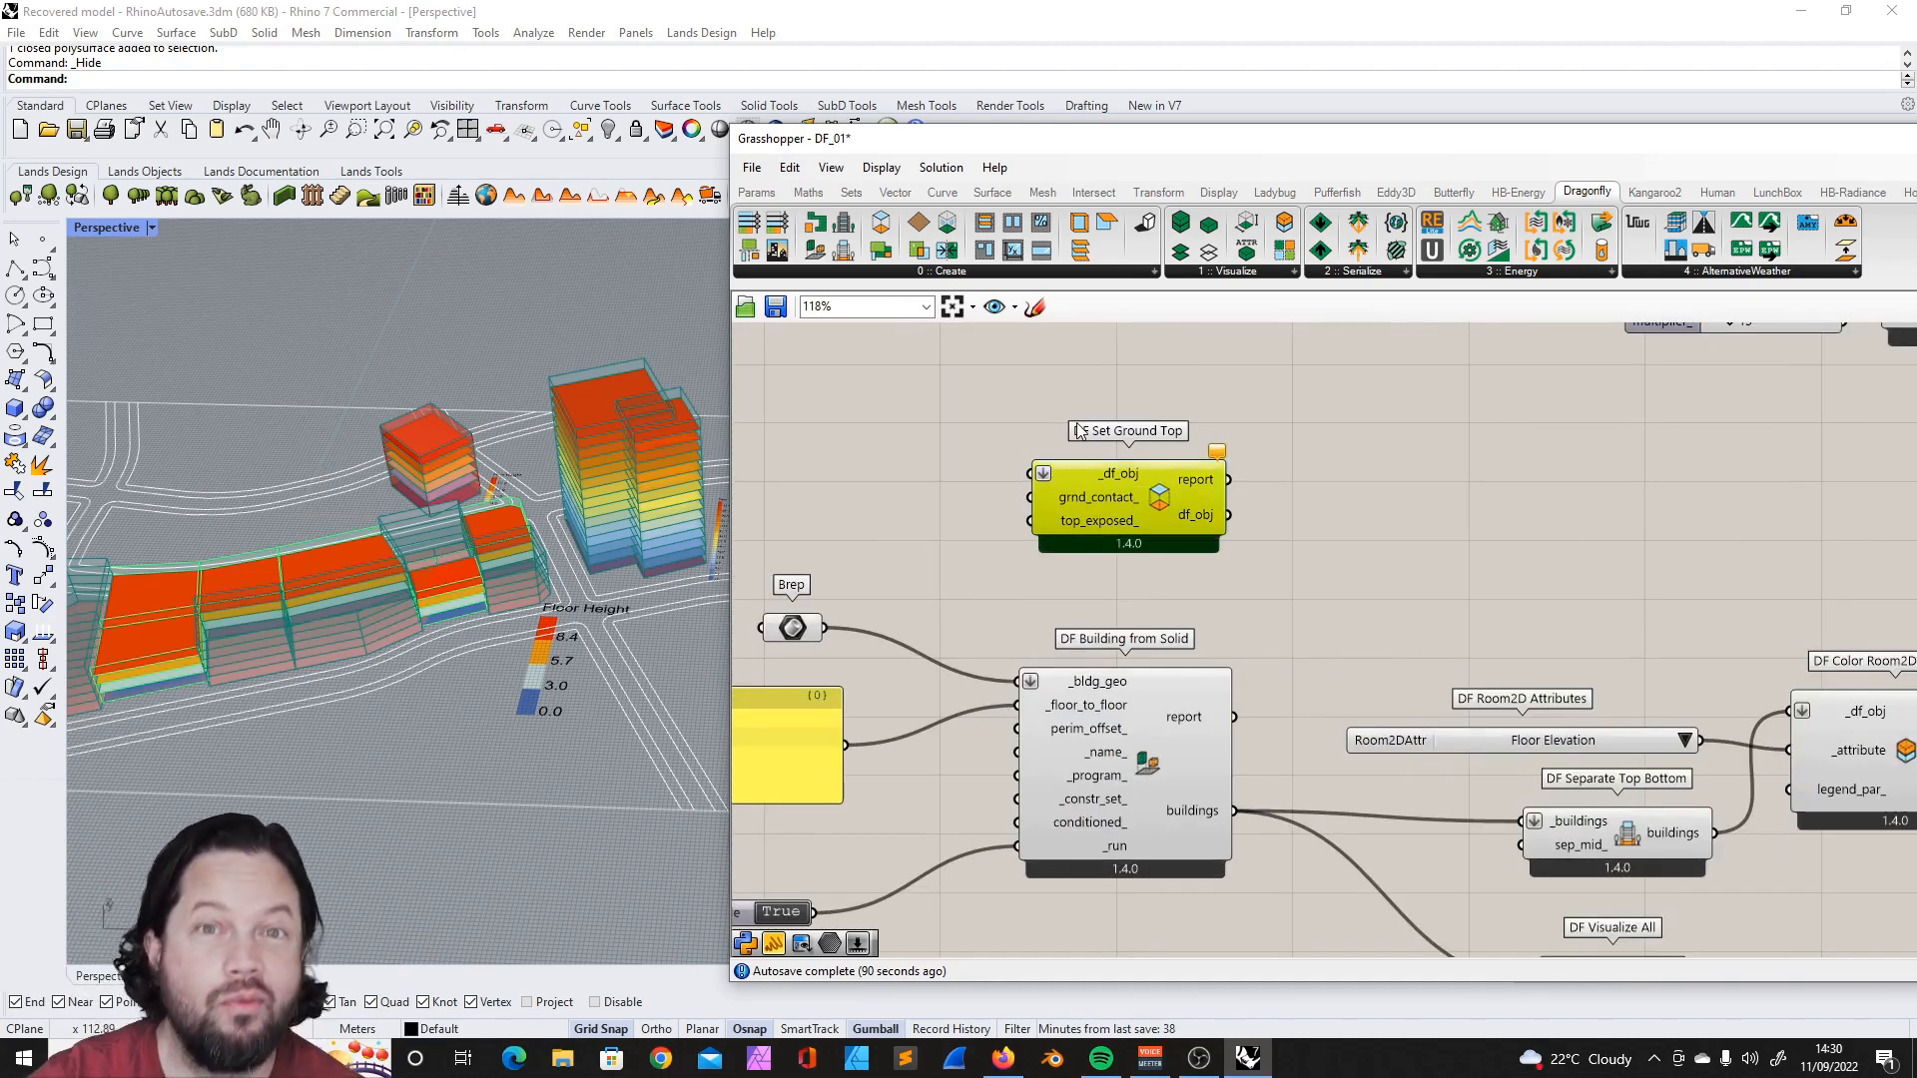
{"action": "left_click", "coordinate": [1292, 436]}
{"action": "left_click_drag", "start_coordinate": [960, 413], "coordinate": [1303, 633]}
{"action": "scroll", "coordinate": [1303, 633], "scroll_direction": "down", "scroll_amount": 3}
{"action": "scroll", "coordinate": [1218, 423], "scroll_direction": "up", "scroll_amount": 5}
{"action": "left_click_drag", "start_coordinate": [1148, 485], "coordinate": [1154, 513]}
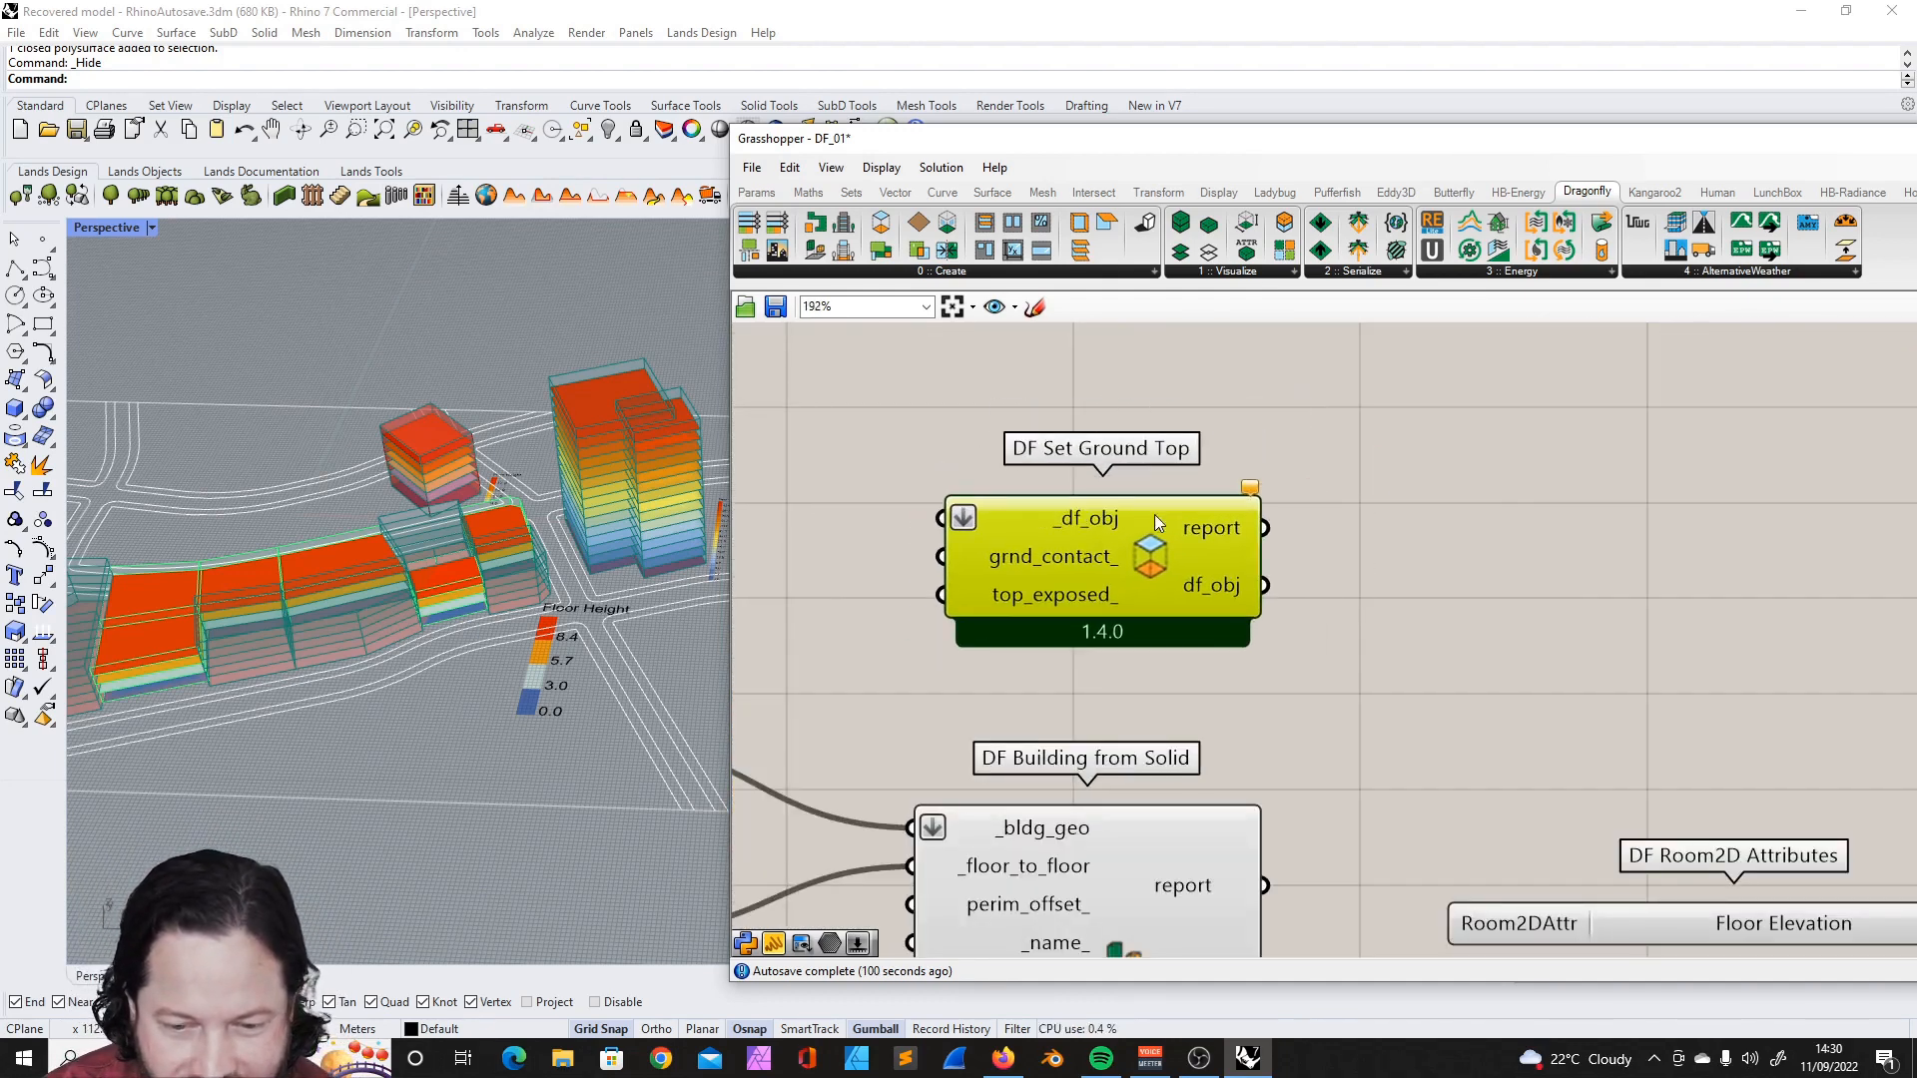
{"action": "scroll", "coordinate": [1178, 499], "scroll_direction": "down", "scroll_amount": 5}
{"action": "scroll", "coordinate": [1073, 518], "scroll_direction": "up", "scroll_amount": 3}
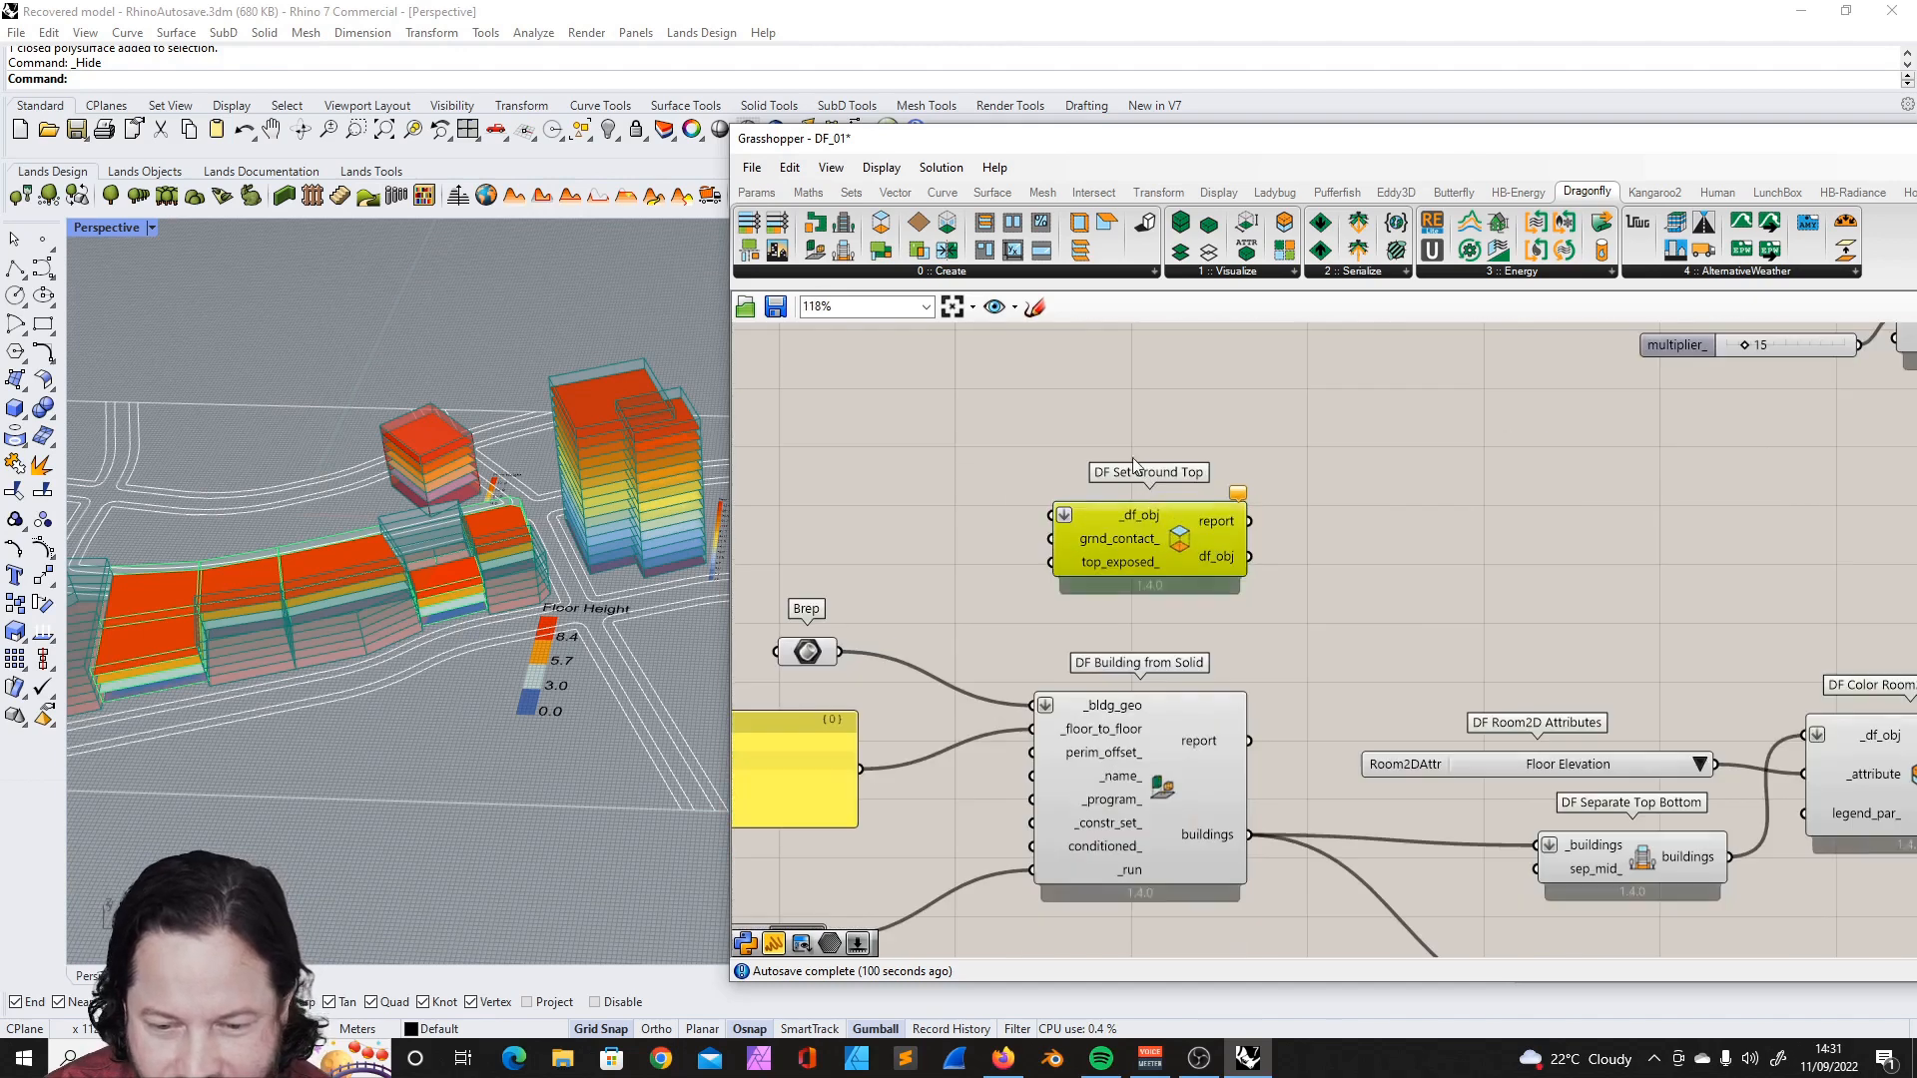
- Add a DF BC by Orientation component and place it between DF Set Ground Top and DF Building from Solid
{"action": "left_click", "coordinate": [945, 277]}
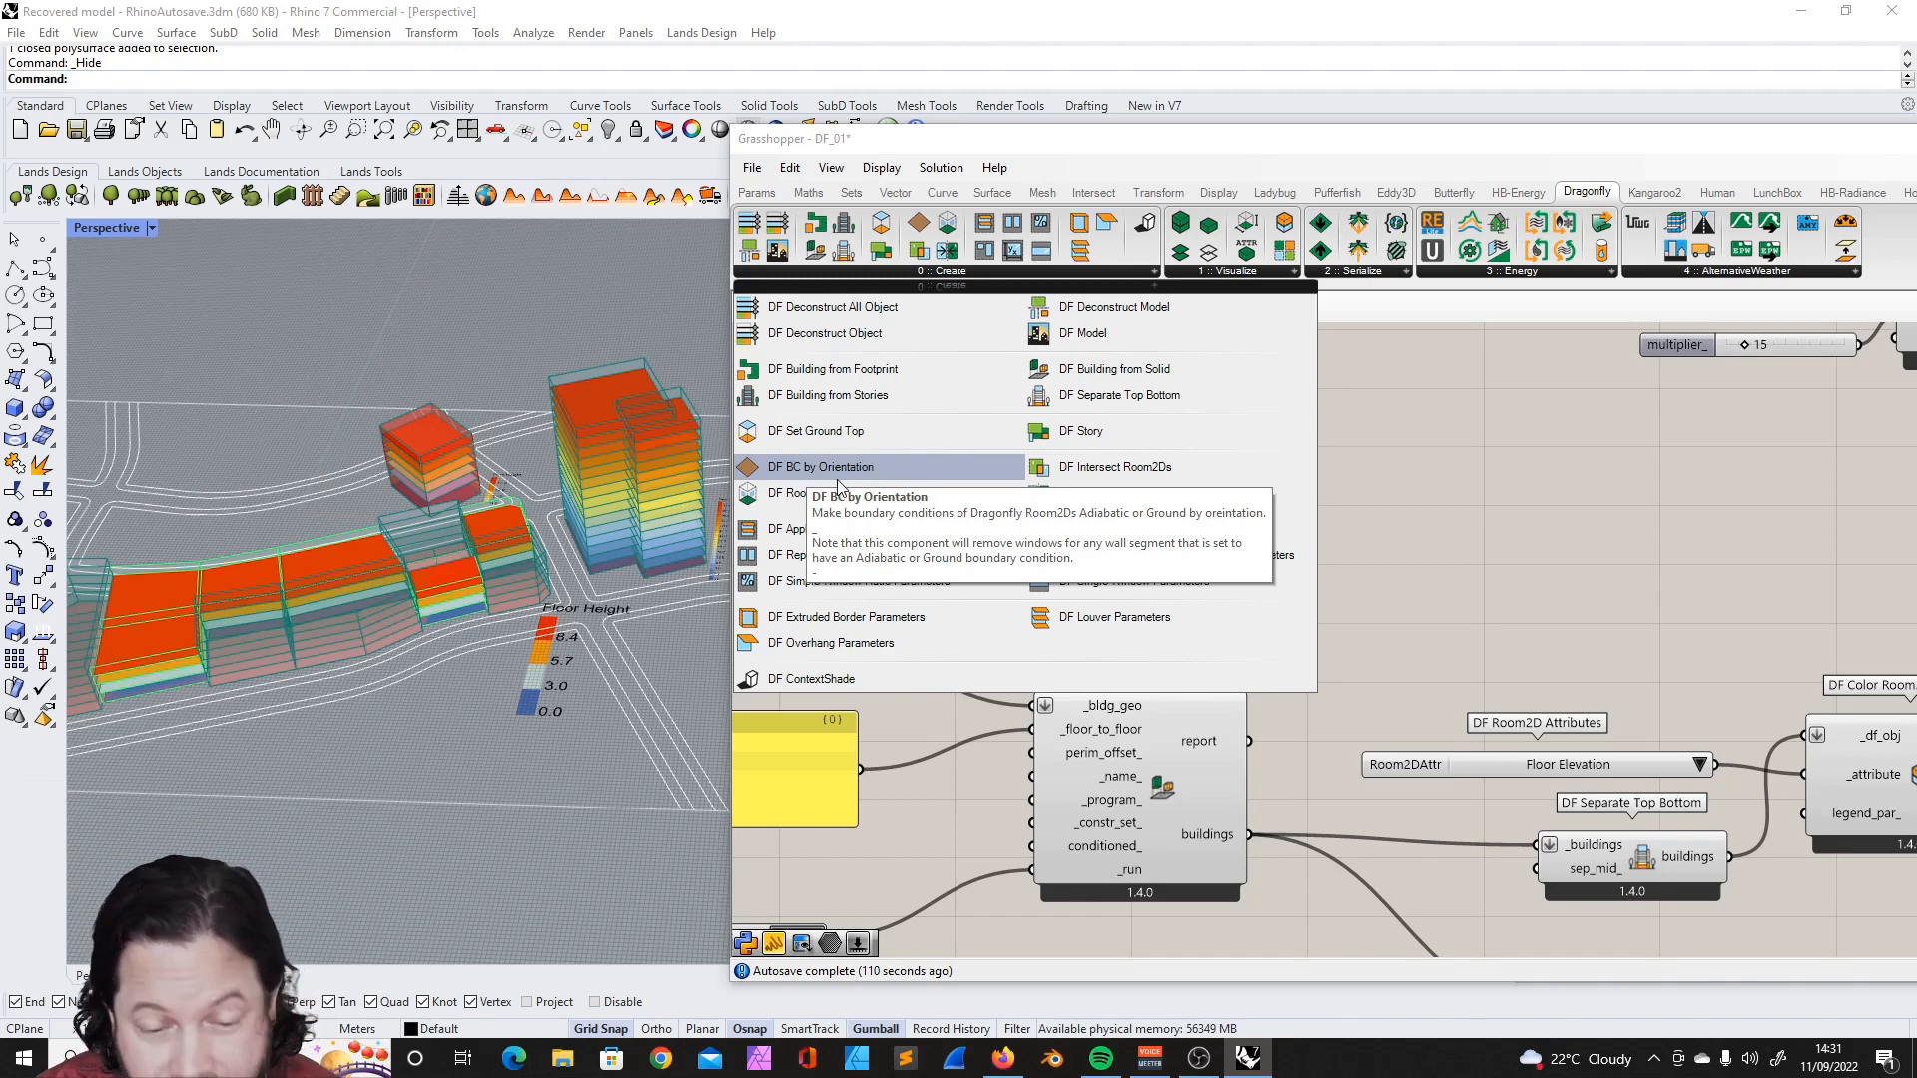
{"action": "left_click_drag", "start_coordinate": [842, 475], "coordinate": [1392, 511]}
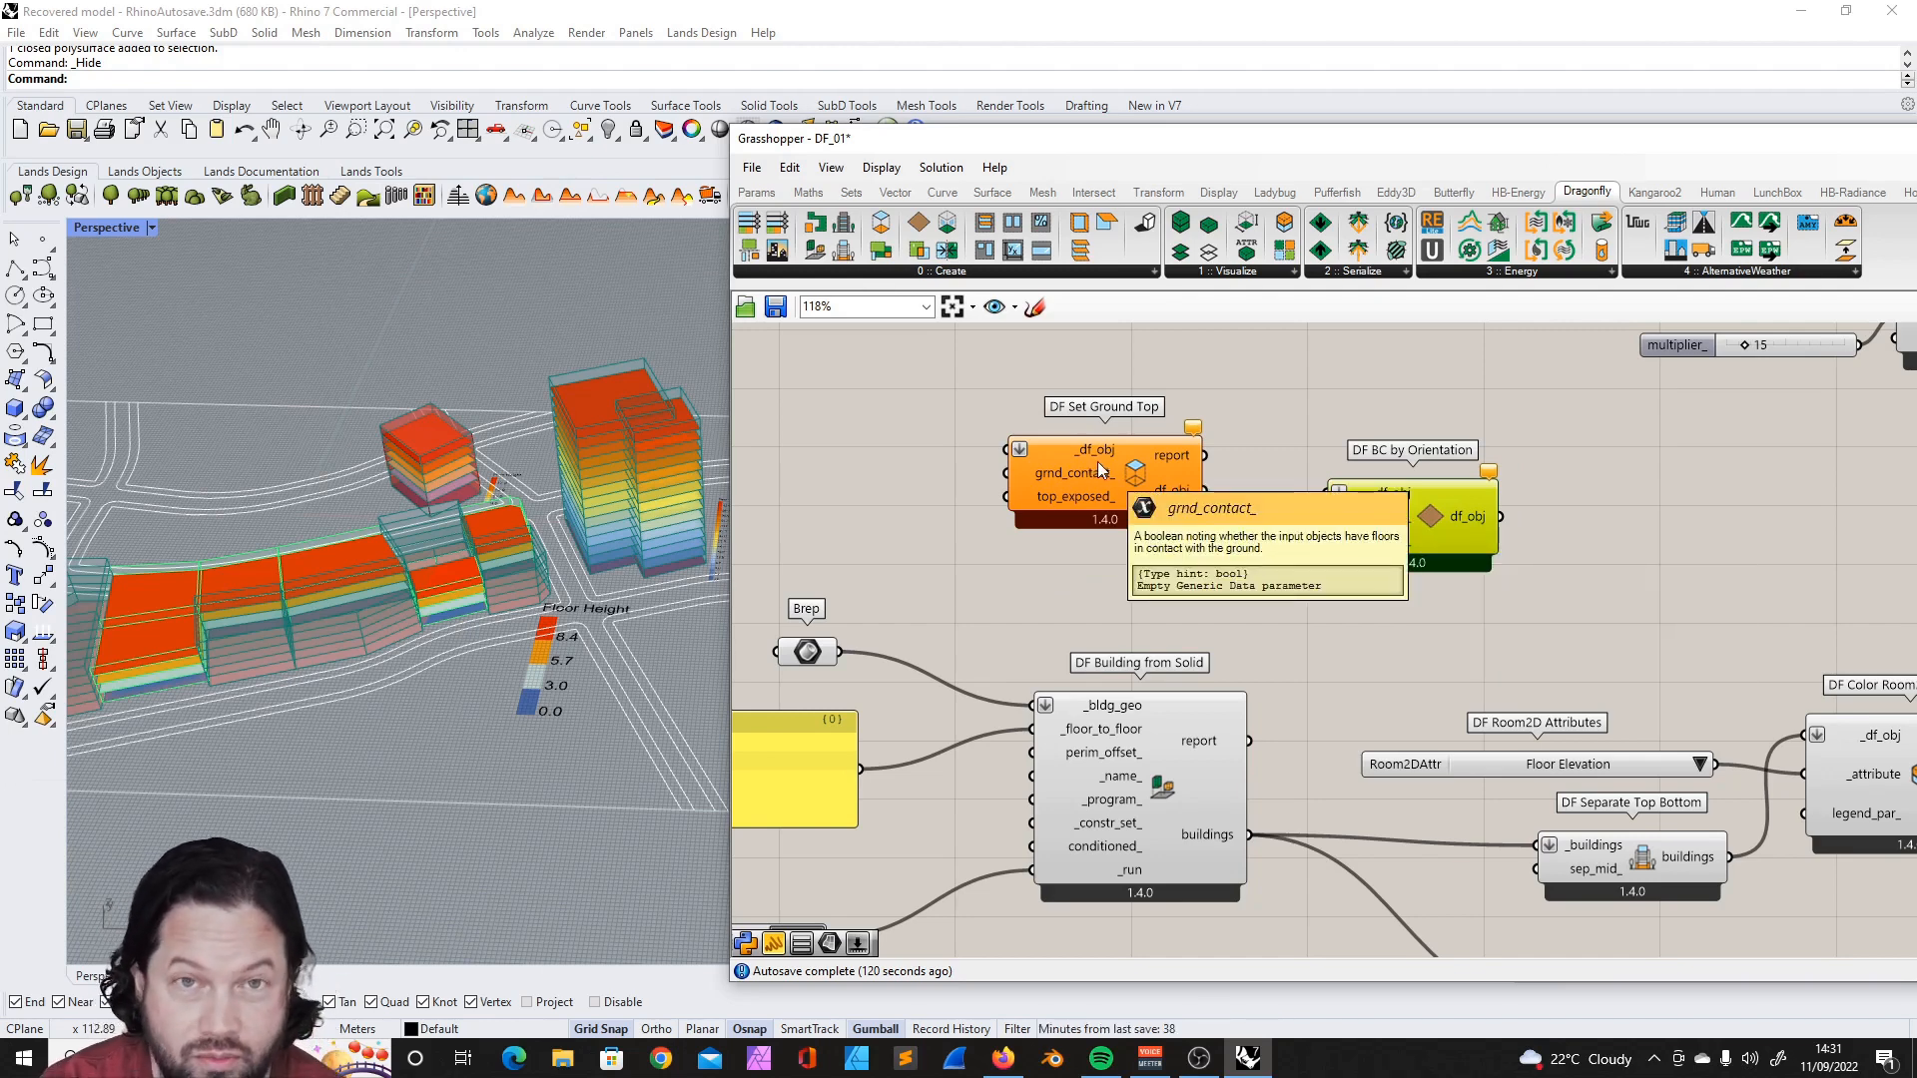
{"action": "left_click", "coordinate": [937, 270]}
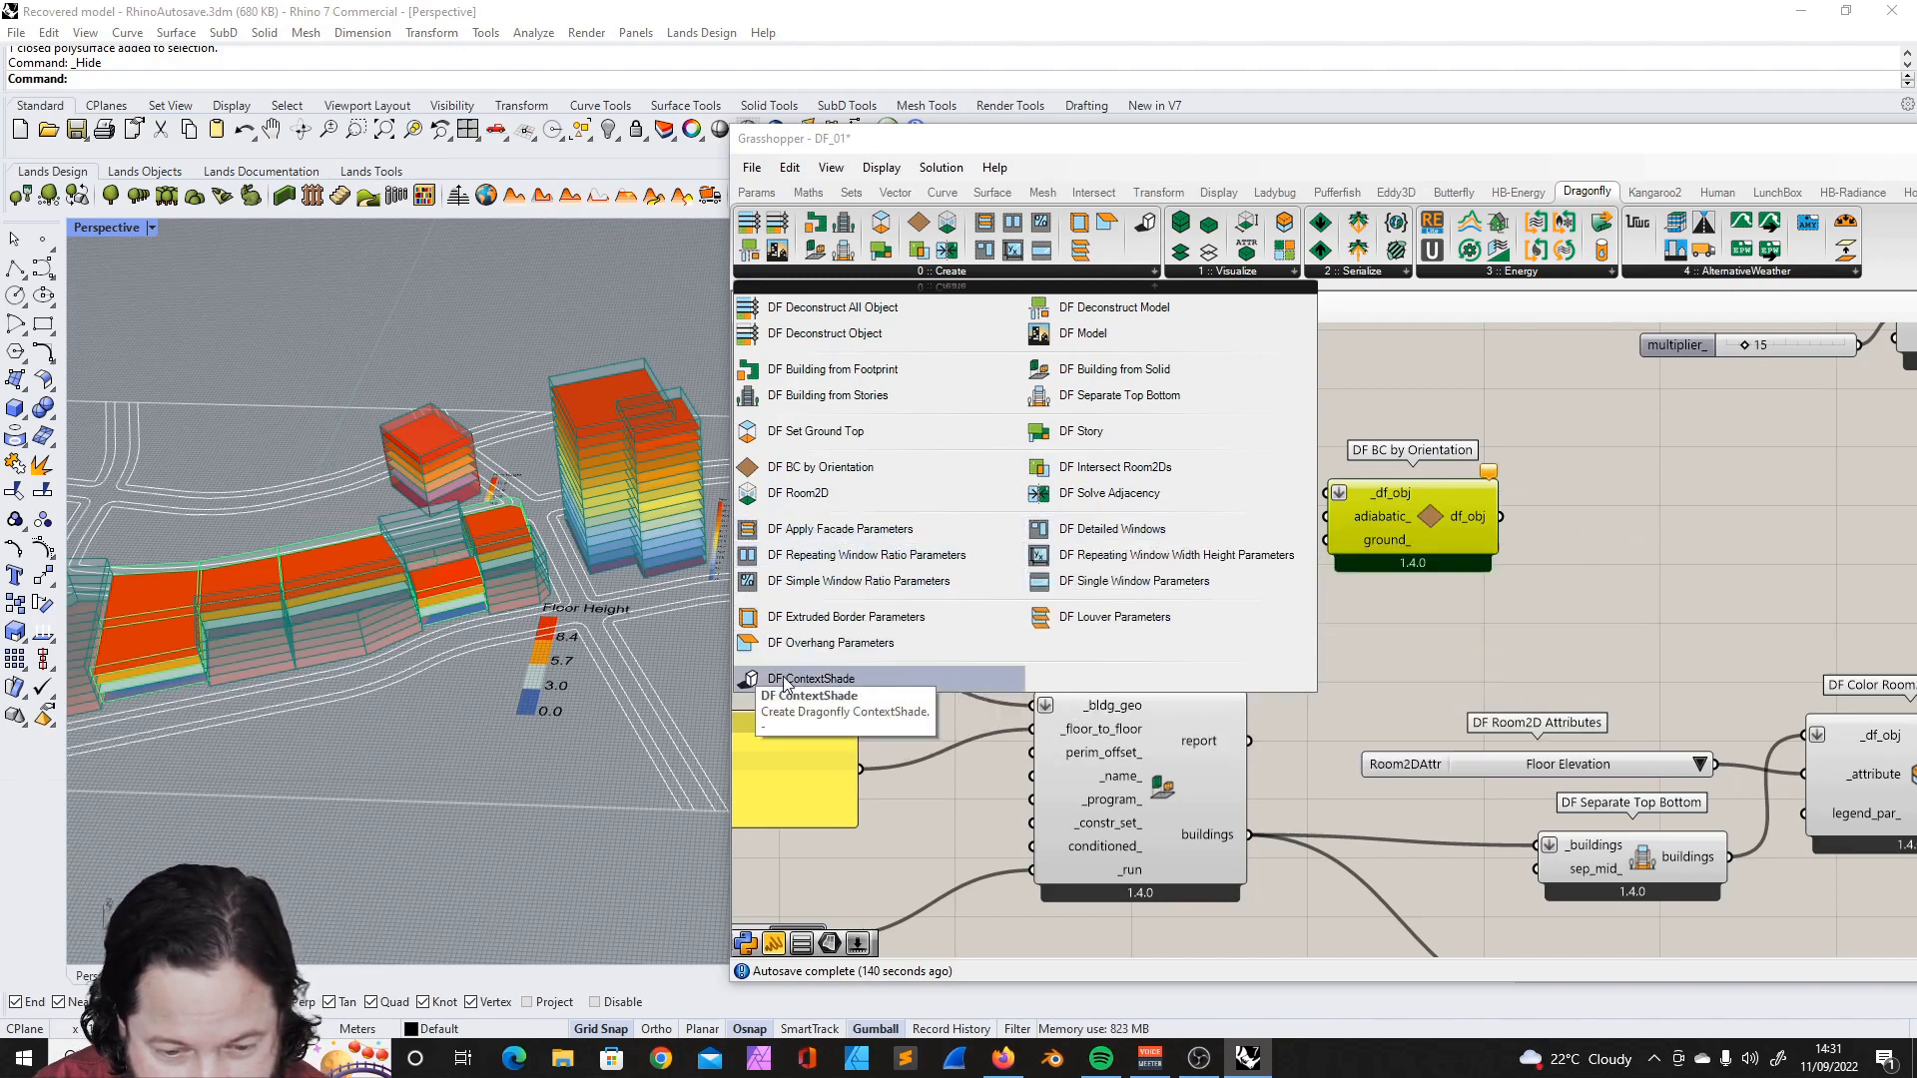
{"action": "left_click", "coordinate": [937, 721]}
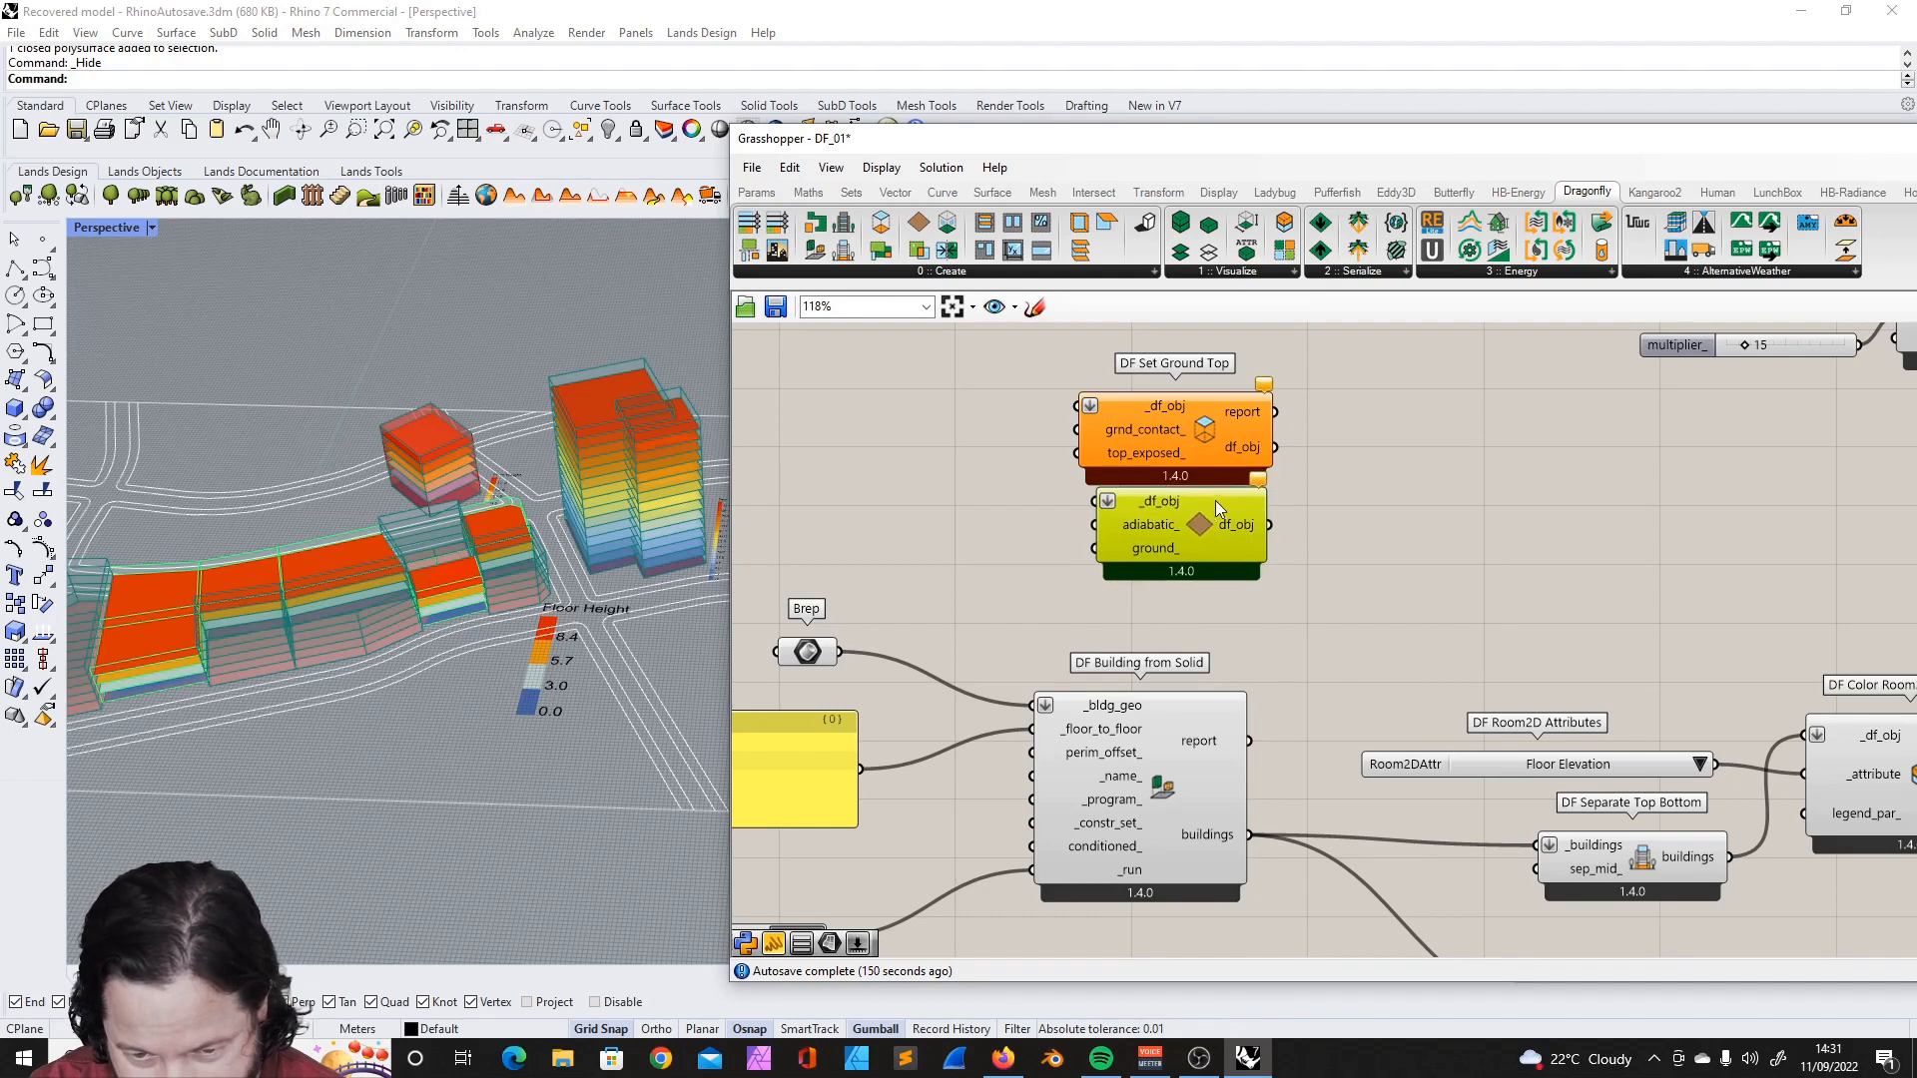
{"action": "left_click_drag", "start_coordinate": [1196, 516], "coordinate": [1191, 551]}
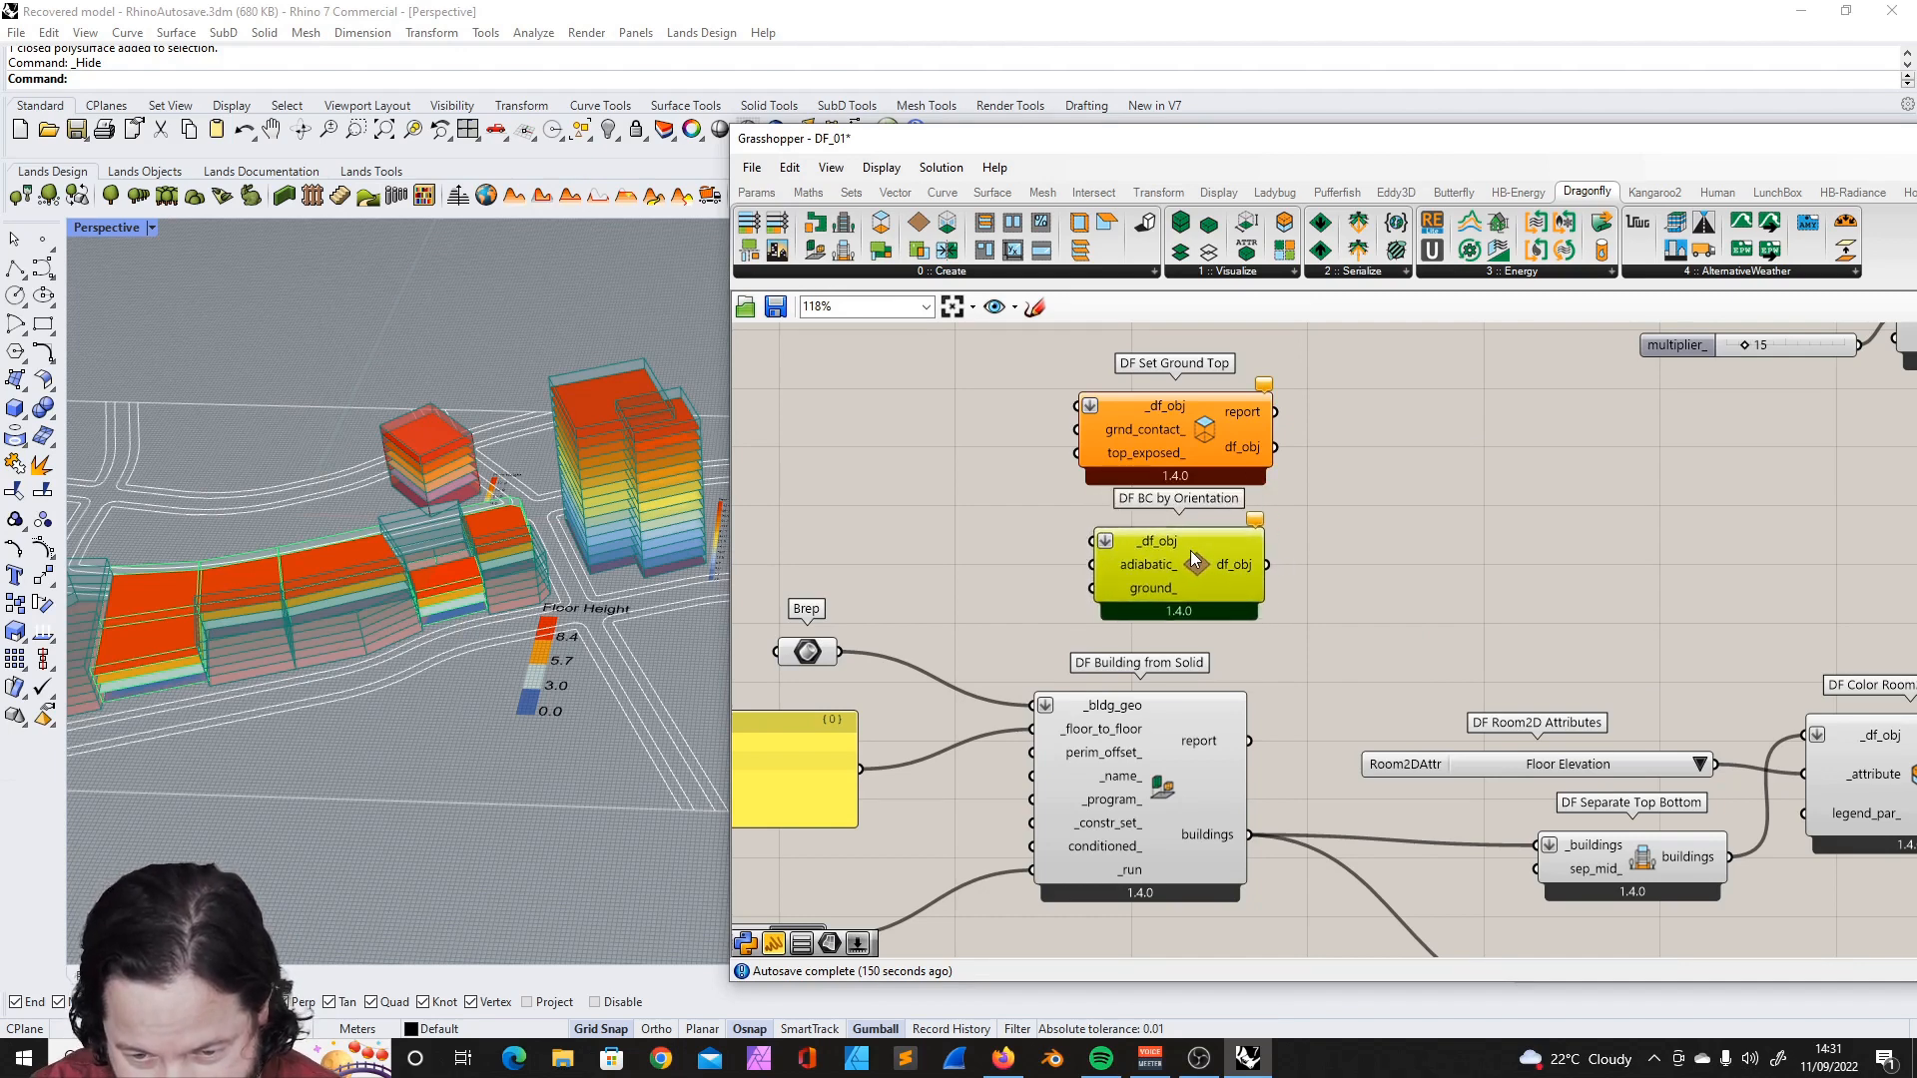
{"action": "mouse_move", "coordinate": [1146, 544]}
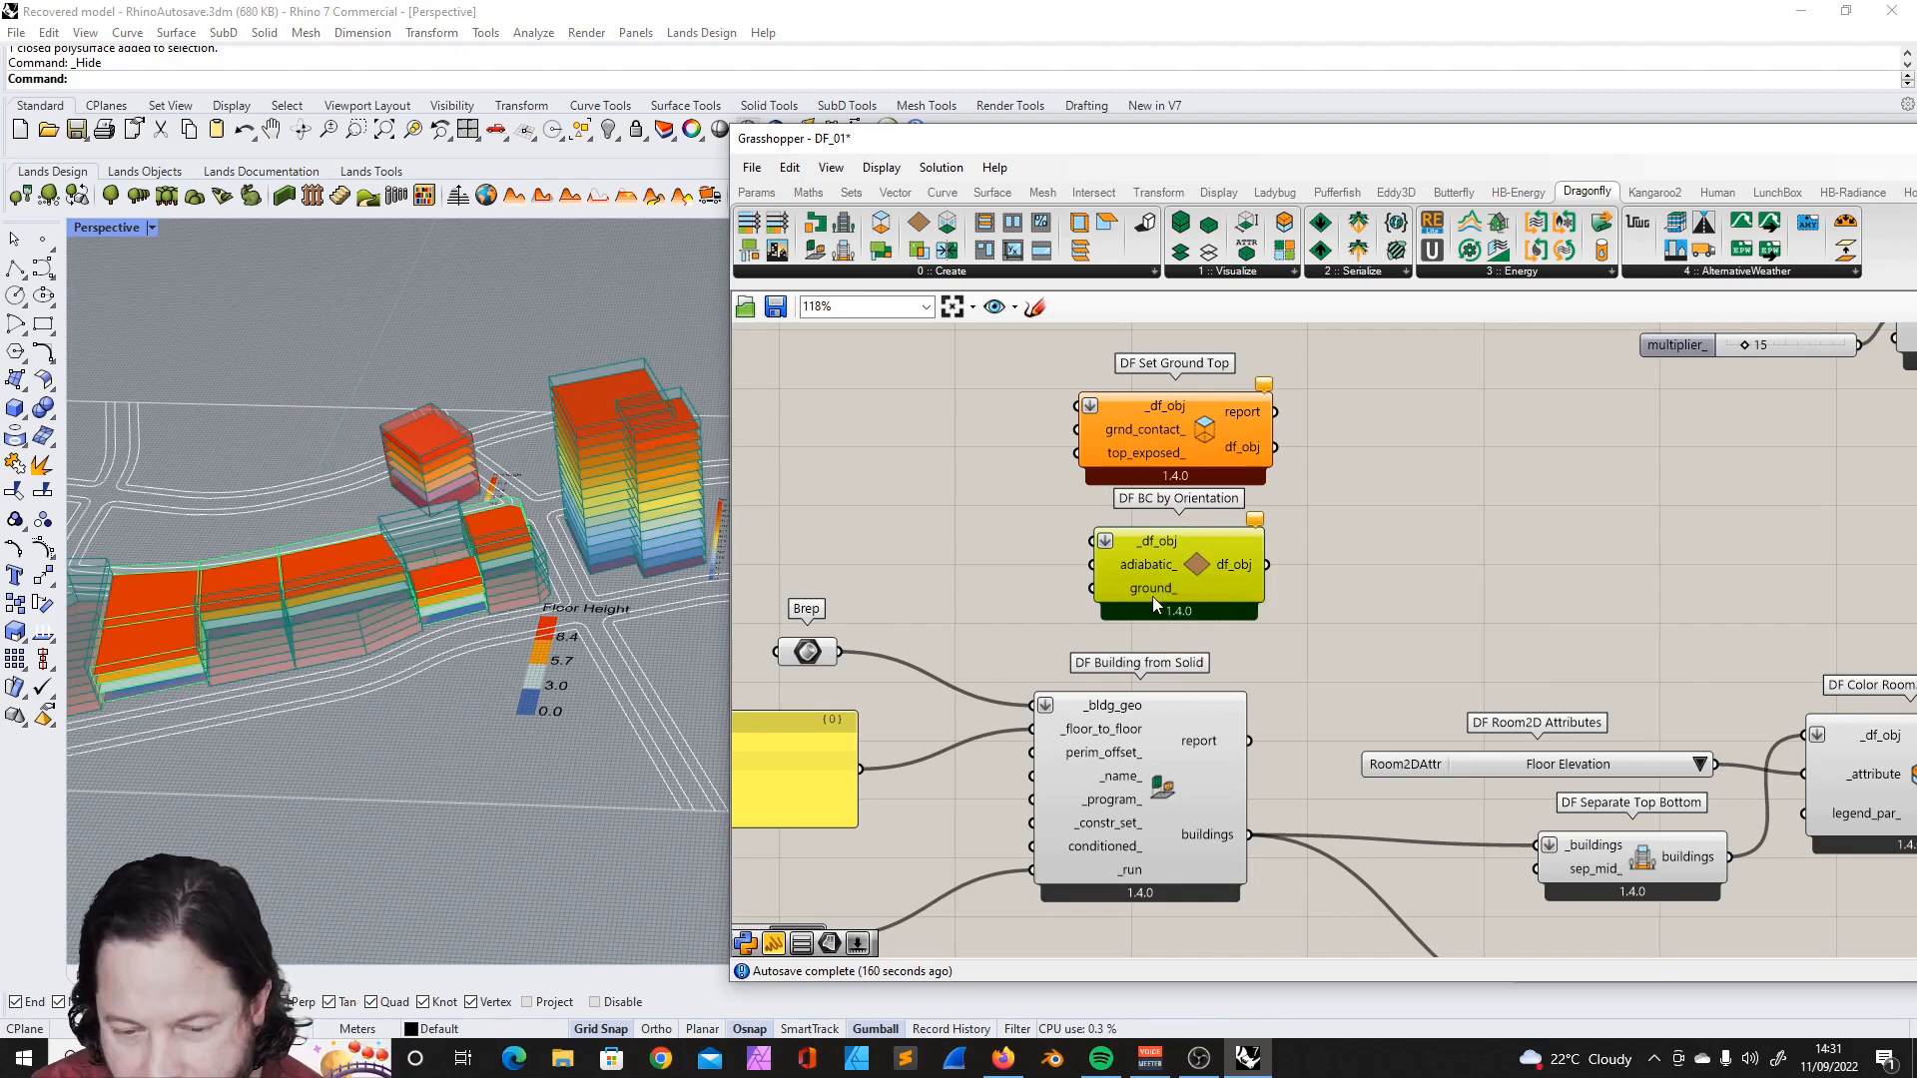
{"action": "mouse_move", "coordinate": [1147, 592]}
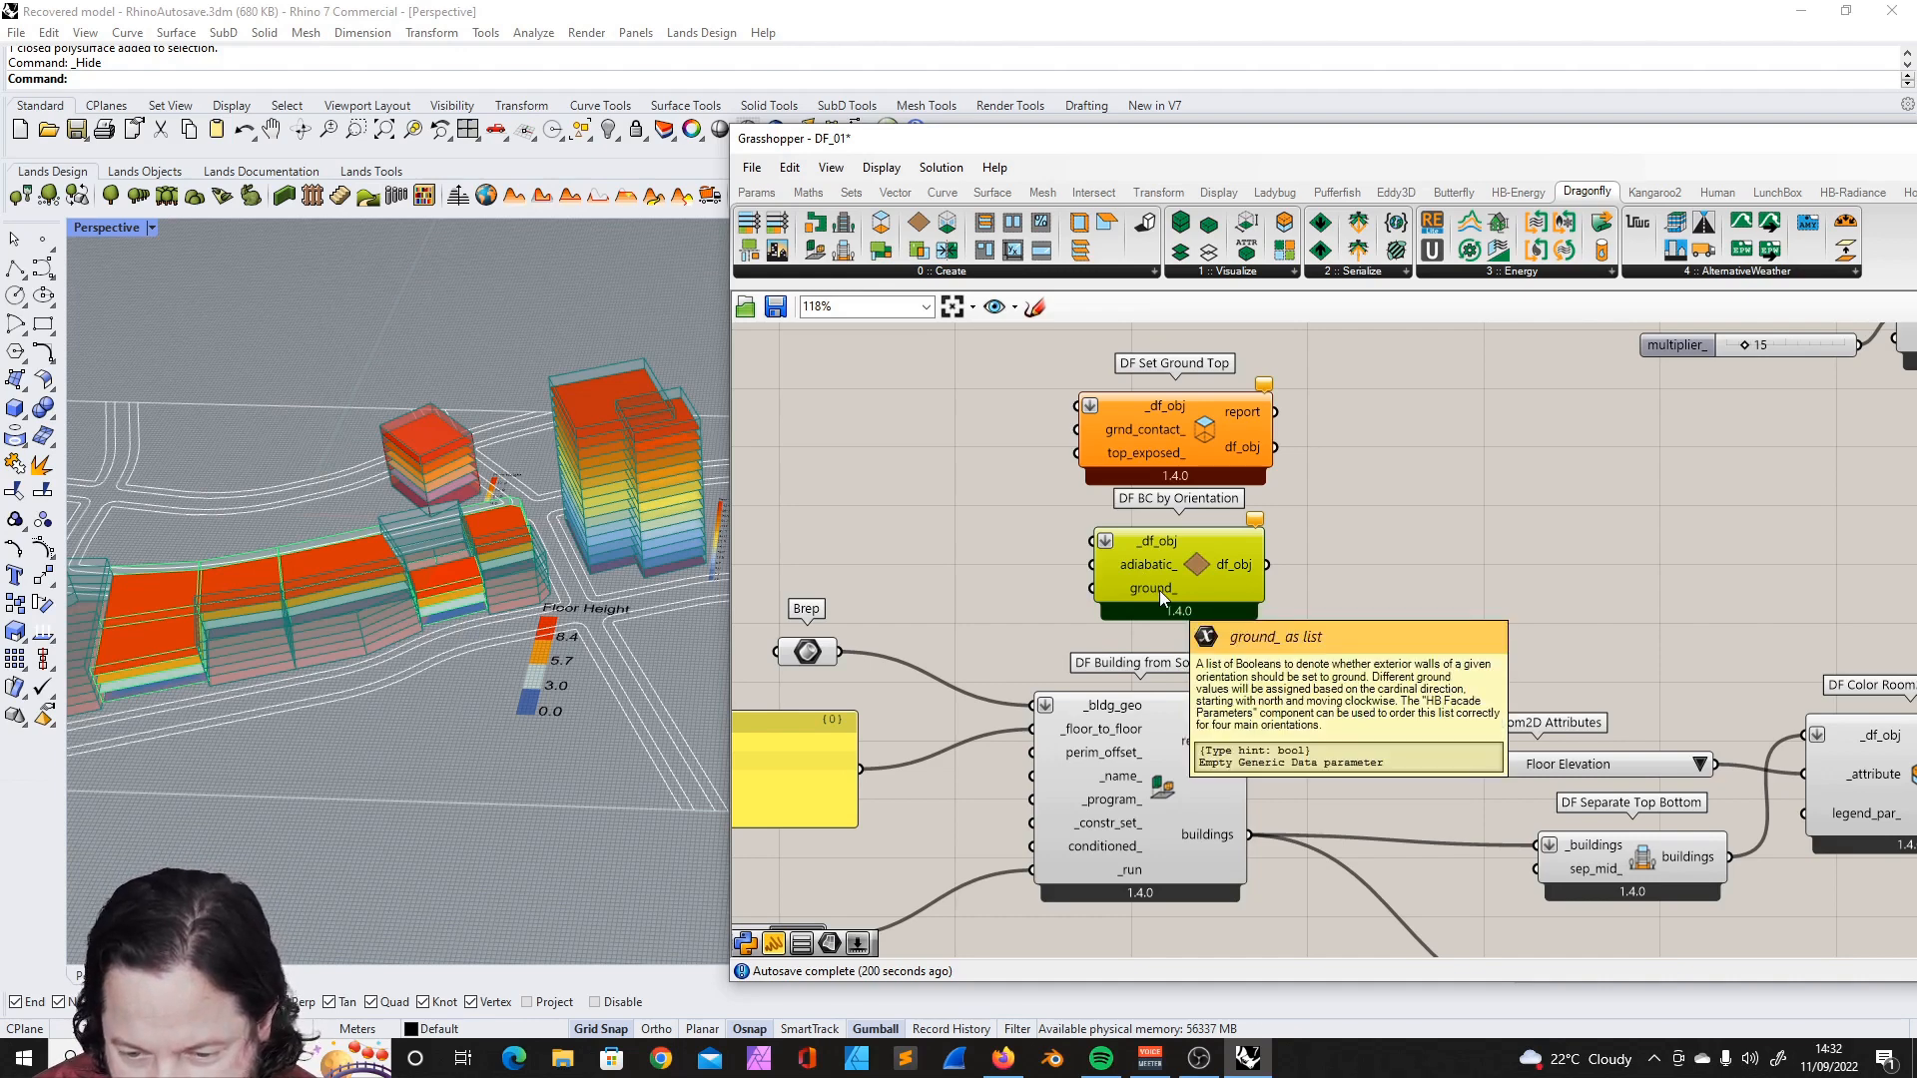
- Move DF Set Ground Top and DF BC by Orientation out of the way, directly below DF Building from Solid
{"action": "scroll", "coordinate": [1119, 454], "scroll_direction": "down", "scroll_amount": 5}
{"action": "left_click_drag", "start_coordinate": [1075, 405], "coordinate": [1188, 509]}
{"action": "scroll", "coordinate": [1181, 459], "scroll_direction": "up", "scroll_amount": 3}
{"action": "left_click_drag", "start_coordinate": [1126, 433], "coordinate": [1109, 829]}
{"action": "scroll", "coordinate": [1182, 639], "scroll_direction": "down", "scroll_amount": 4}
{"action": "scroll", "coordinate": [1136, 779], "scroll_direction": "up", "scroll_amount": 4}
{"action": "left_click", "coordinate": [1138, 777]}
{"action": "left_click_drag", "start_coordinate": [1177, 653], "coordinate": [1176, 627]}
- Select the solid building's transparent preview components and inspect its overlapping wall and floor surfaces up close
{"action": "right_click_drag", "start_coordinate": [1351, 494], "coordinate": [885, 575]}
{"action": "left_click_drag", "start_coordinate": [907, 566], "coordinate": [1278, 744]}
{"action": "scroll", "coordinate": [1306, 555], "scroll_direction": "down", "scroll_amount": 3}
{"action": "right_click_drag", "start_coordinate": [405, 539], "coordinate": [419, 599]}
{"action": "scroll", "coordinate": [398, 603], "scroll_direction": "down", "scroll_amount": 5}
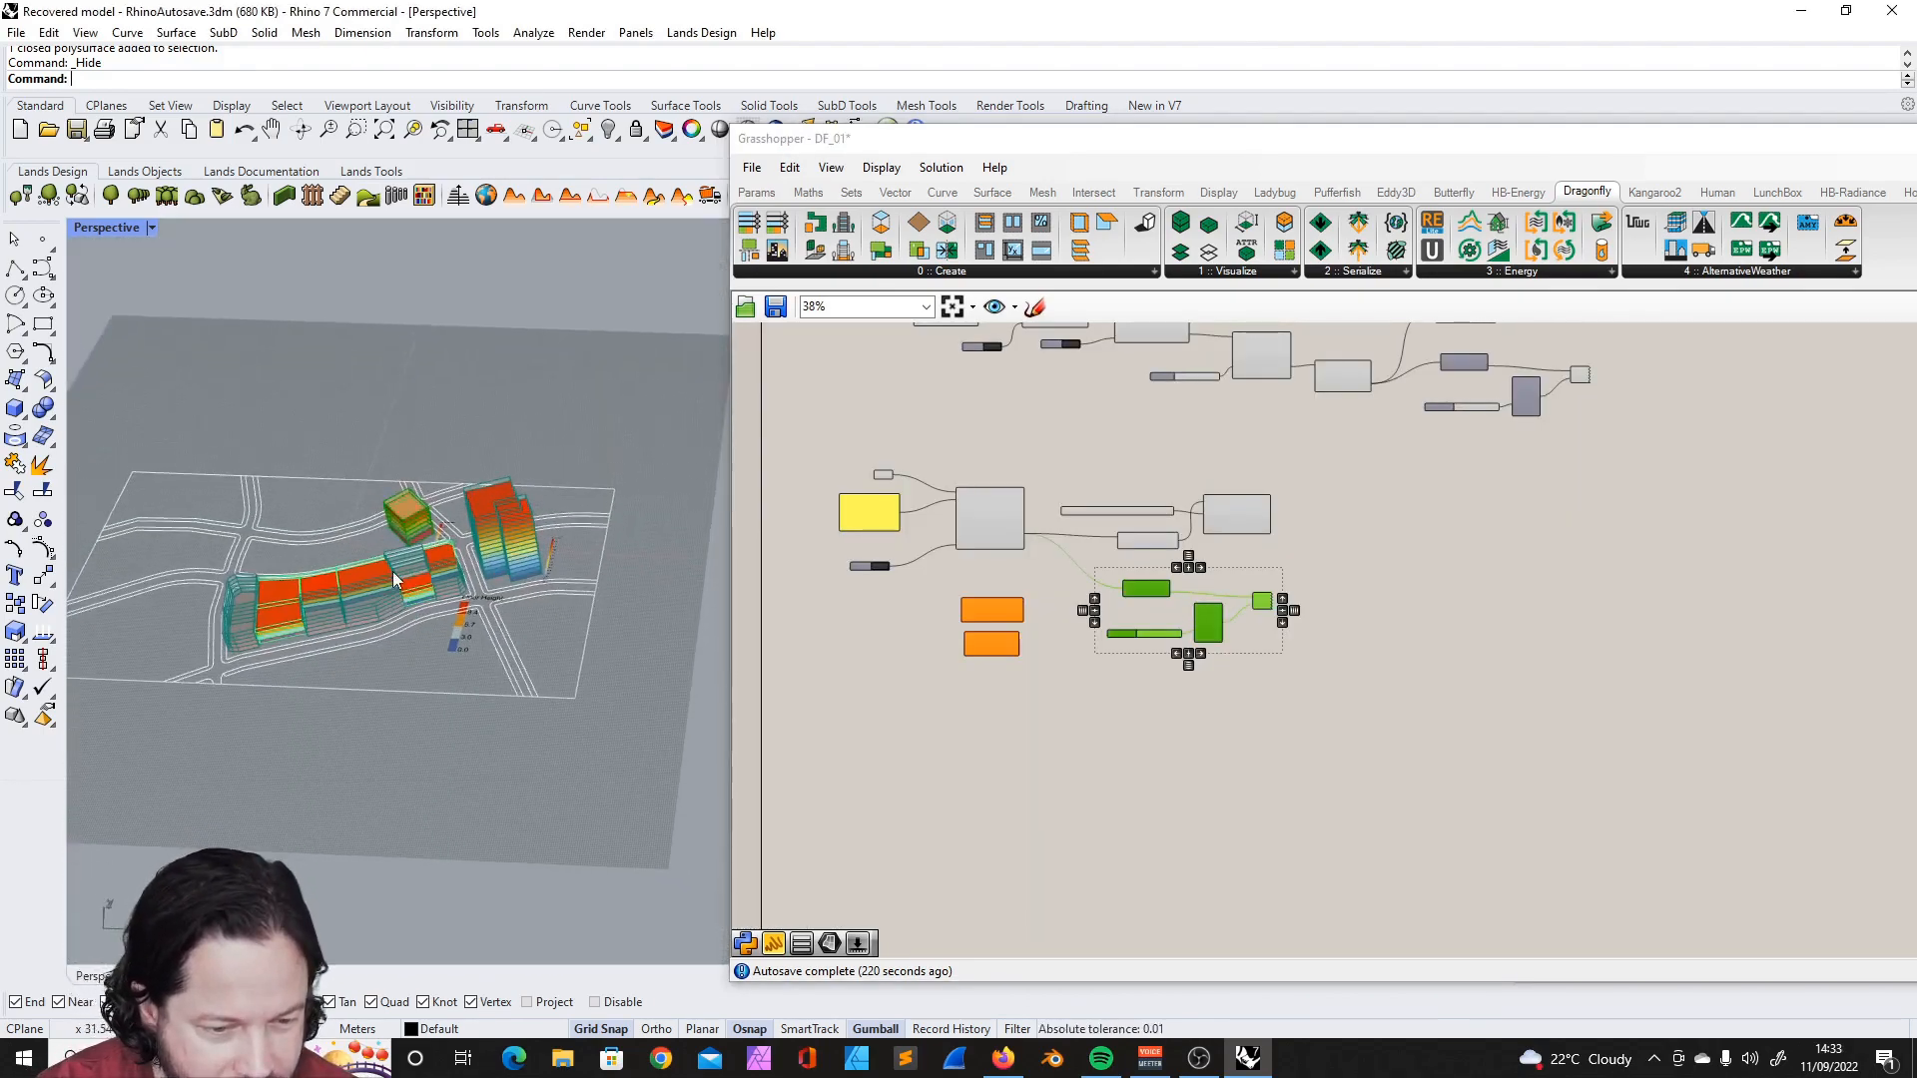
{"action": "scroll", "coordinate": [419, 609], "scroll_direction": "up", "scroll_amount": 10}
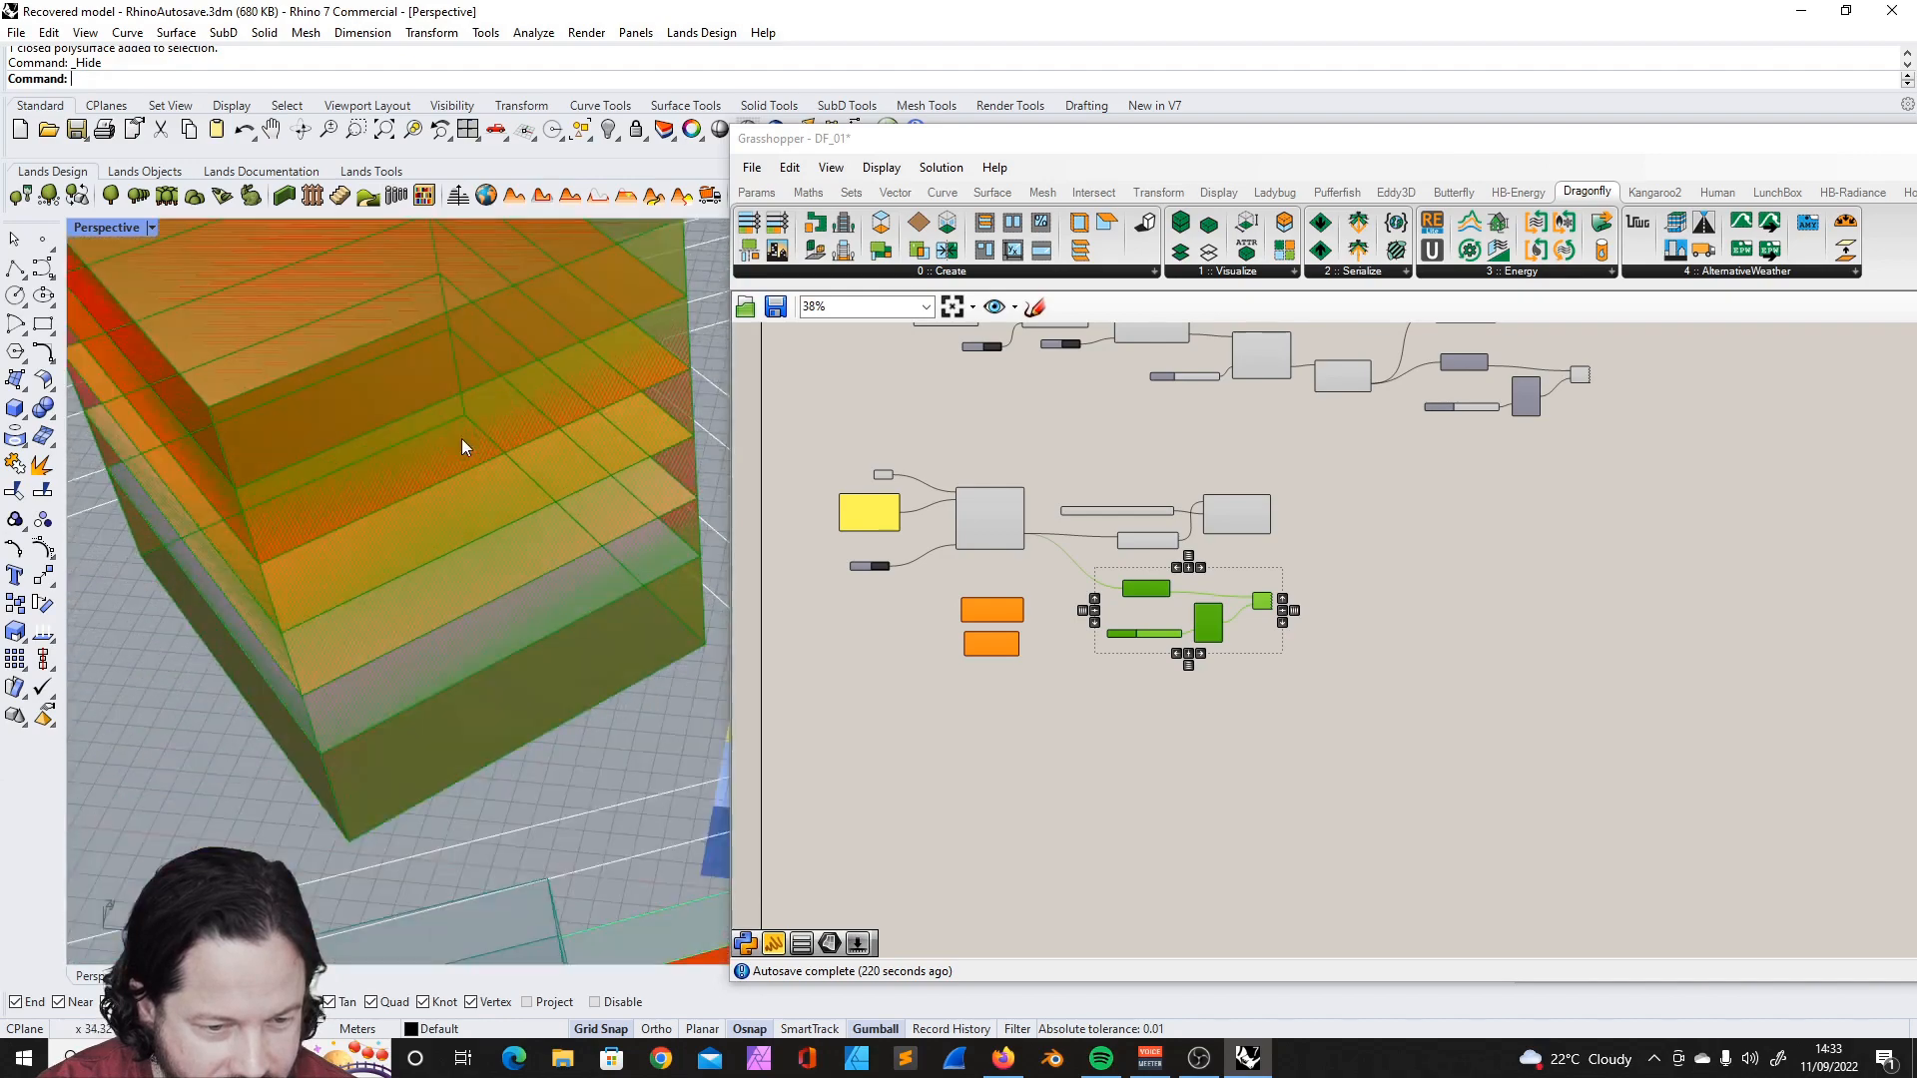
{"action": "scroll", "coordinate": [466, 448], "scroll_direction": "down", "scroll_amount": 8}
- Turn off the preview of DF Separate Top Bottom in the solid building's chain and check all buildings in the viewport
{"action": "left_click", "coordinate": [1312, 584]}
{"action": "scroll", "coordinate": [1311, 584], "scroll_direction": "up", "scroll_amount": 2}
{"action": "scroll", "coordinate": [1072, 587], "scroll_direction": "up", "scroll_amount": 3}
{"action": "left_click", "coordinate": [1068, 595]}
{"action": "left_click", "coordinate": [1077, 486]}
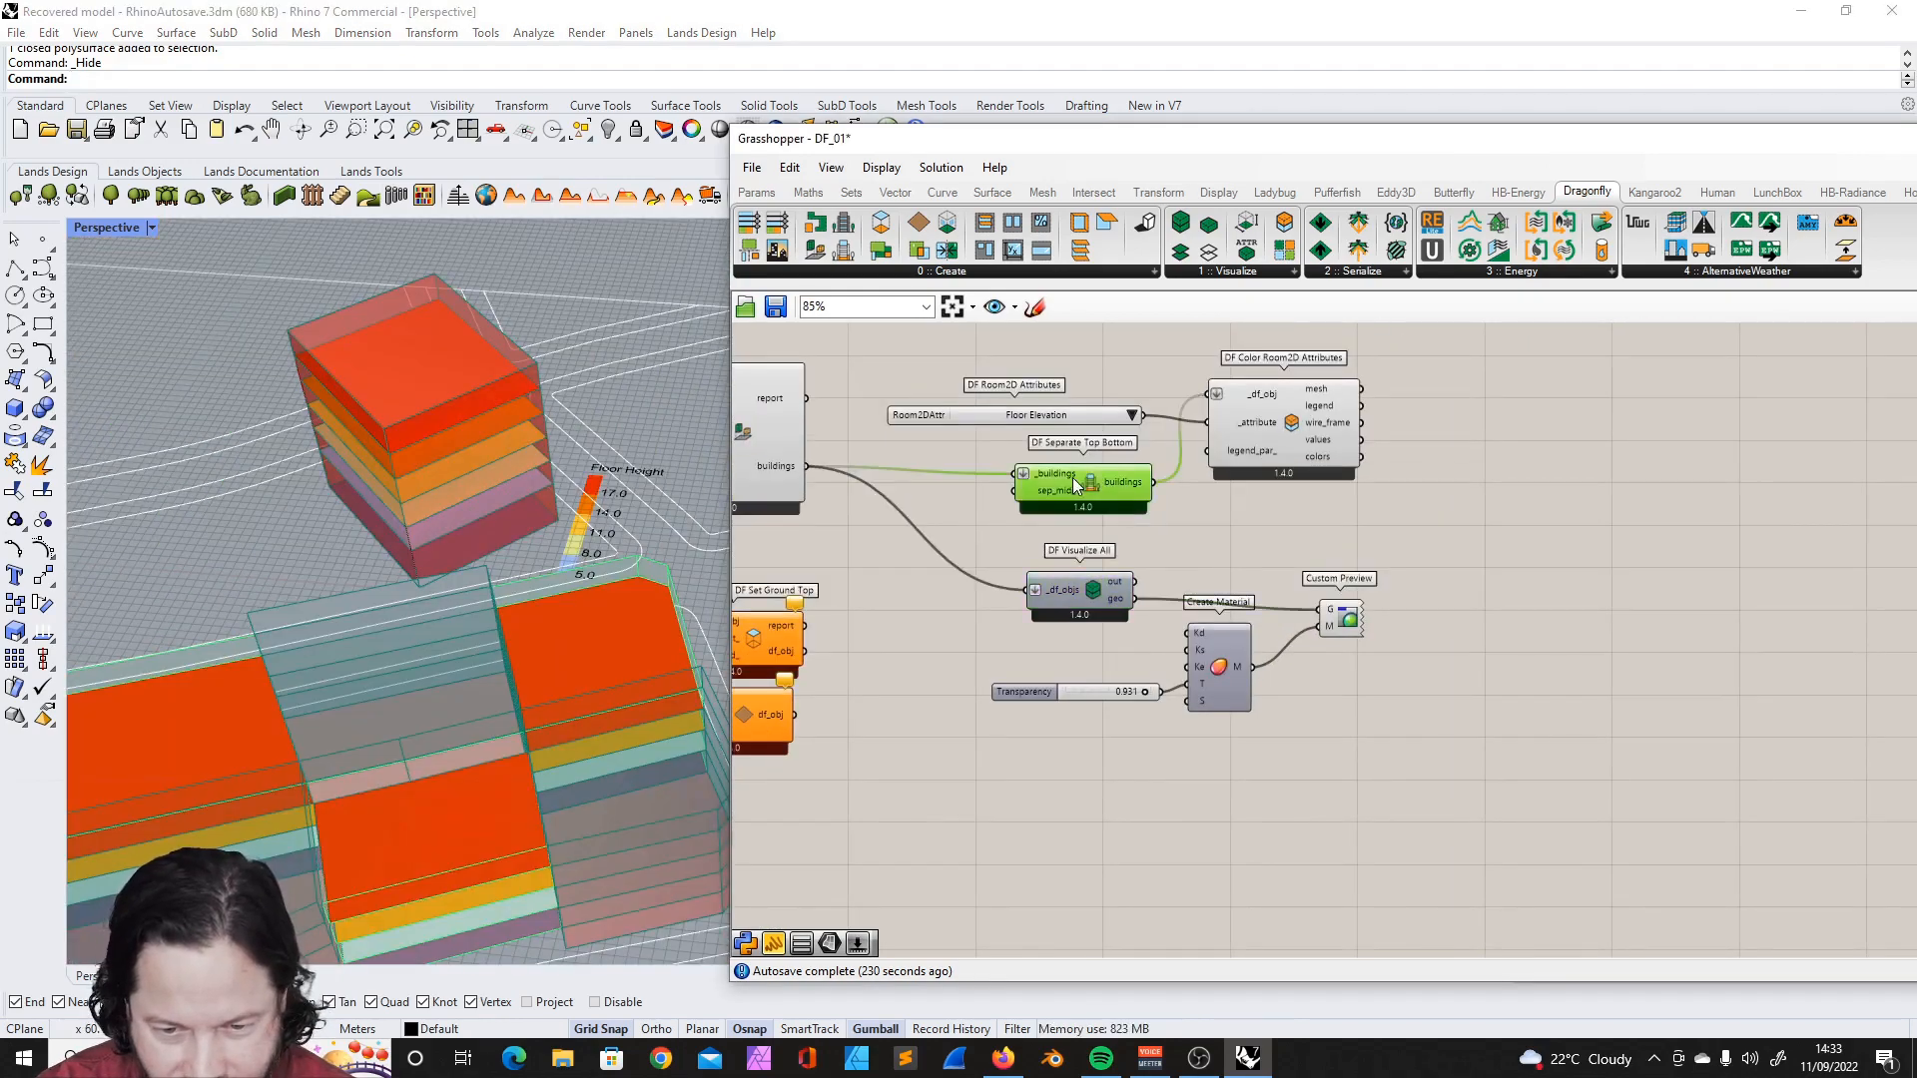
{"action": "left_click", "coordinate": [1164, 667]}
{"action": "scroll", "coordinate": [1174, 697], "scroll_direction": "down", "scroll_amount": 3}
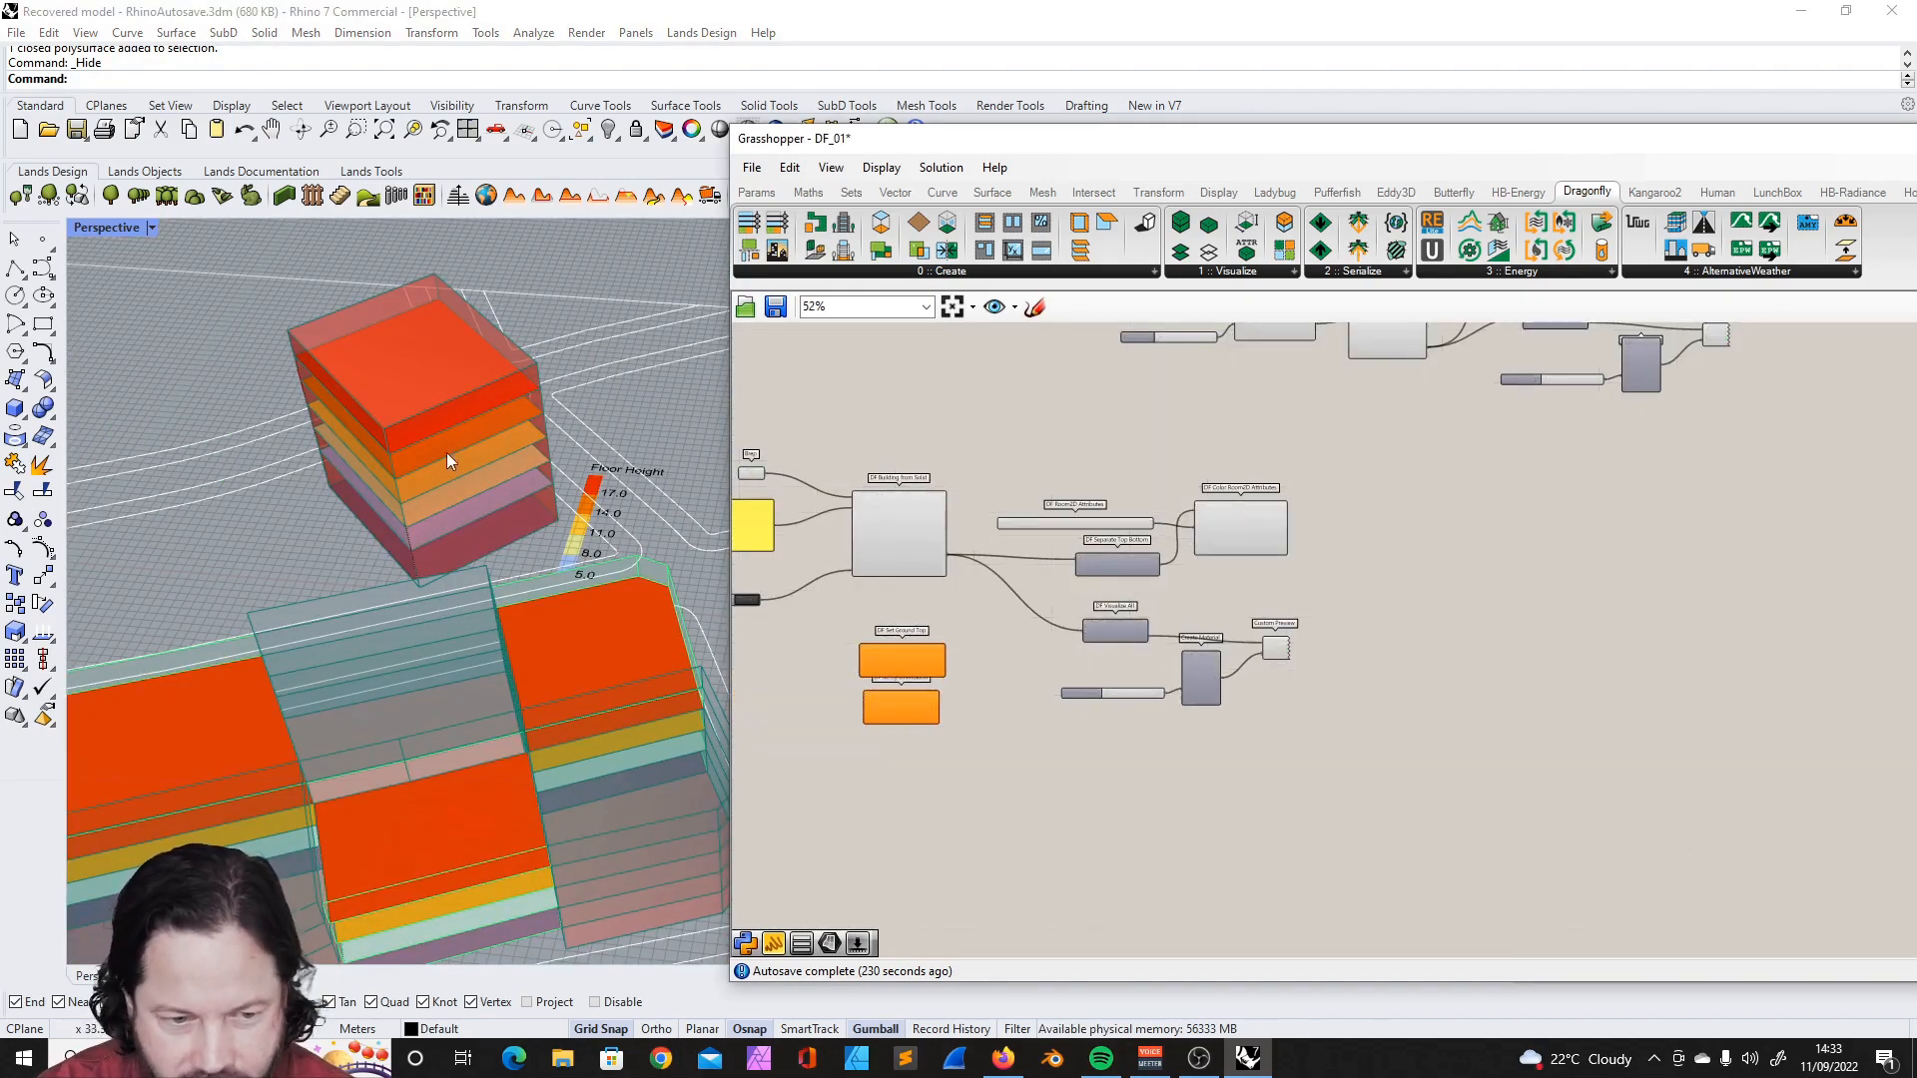
{"action": "scroll", "coordinate": [574, 420], "scroll_direction": "down", "scroll_amount": 8}
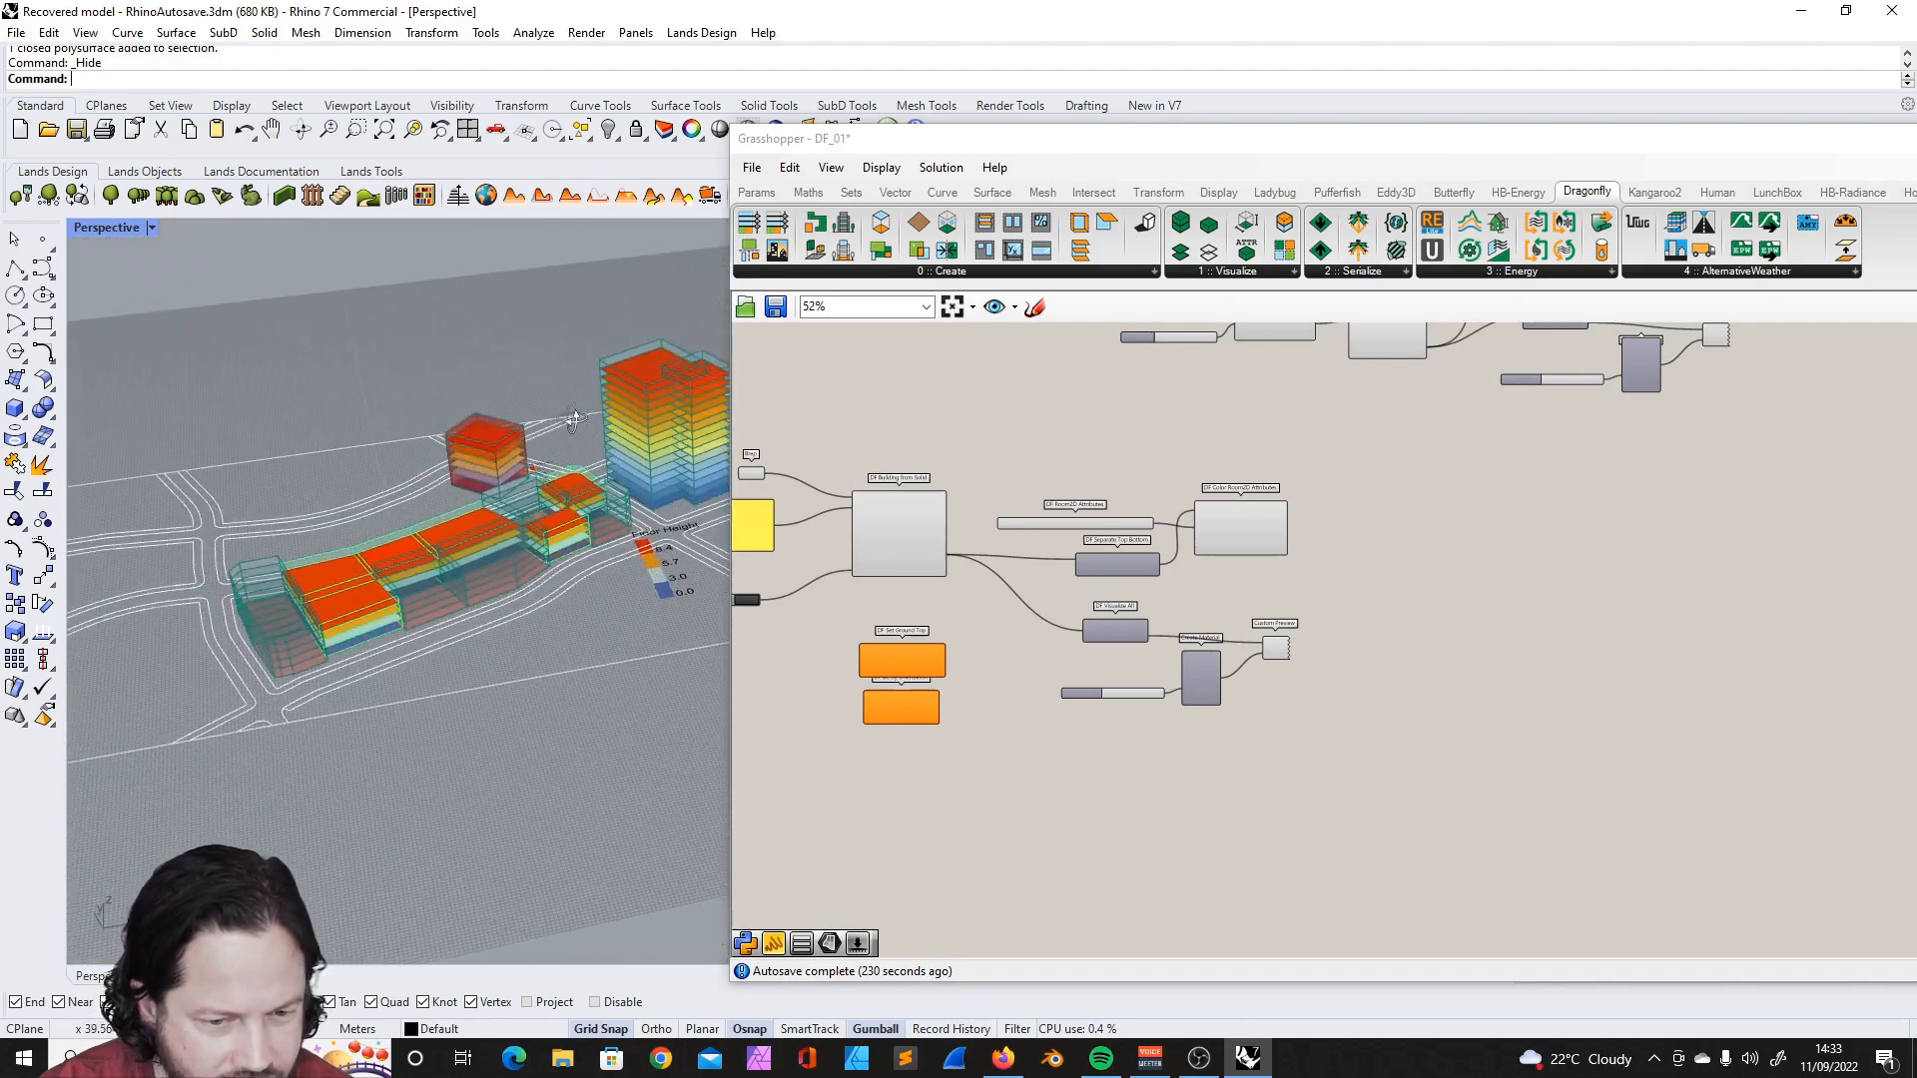
{"action": "scroll", "coordinate": [1099, 499], "scroll_direction": "up", "scroll_amount": 2}
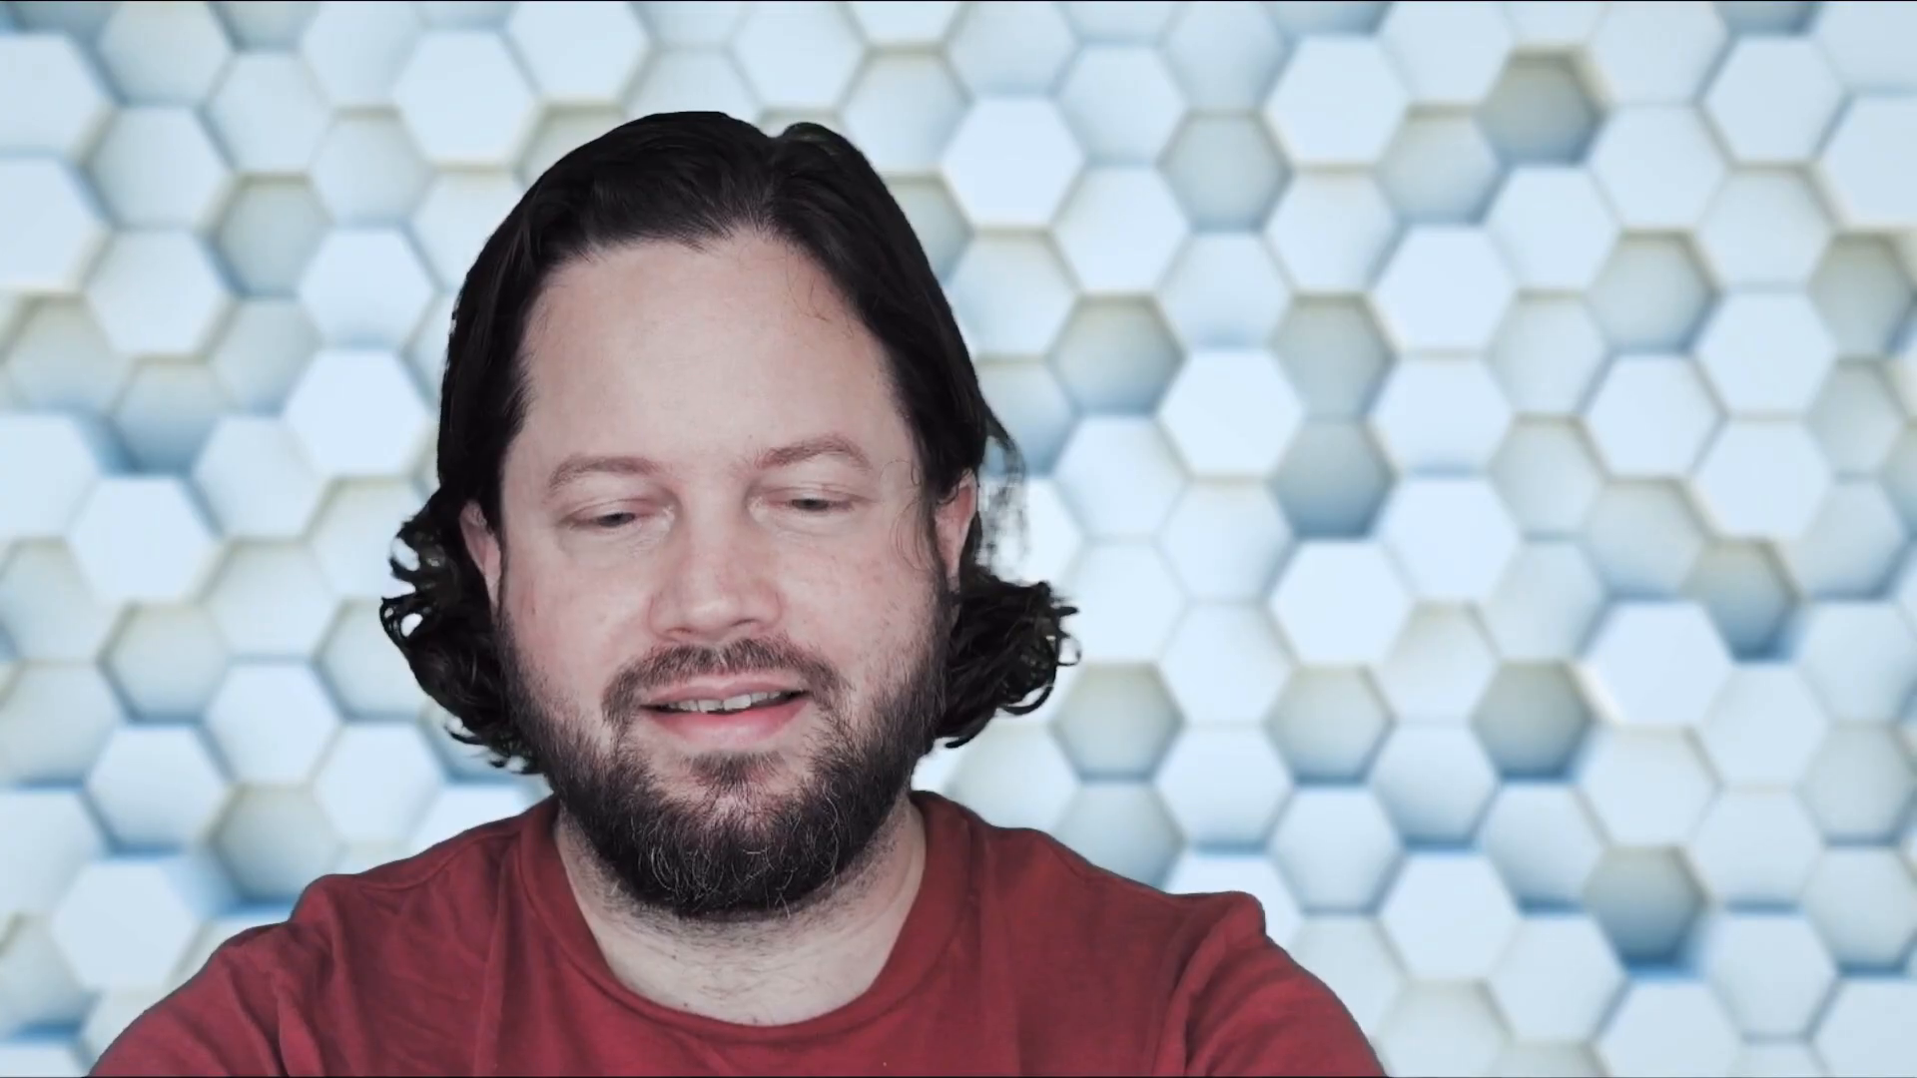